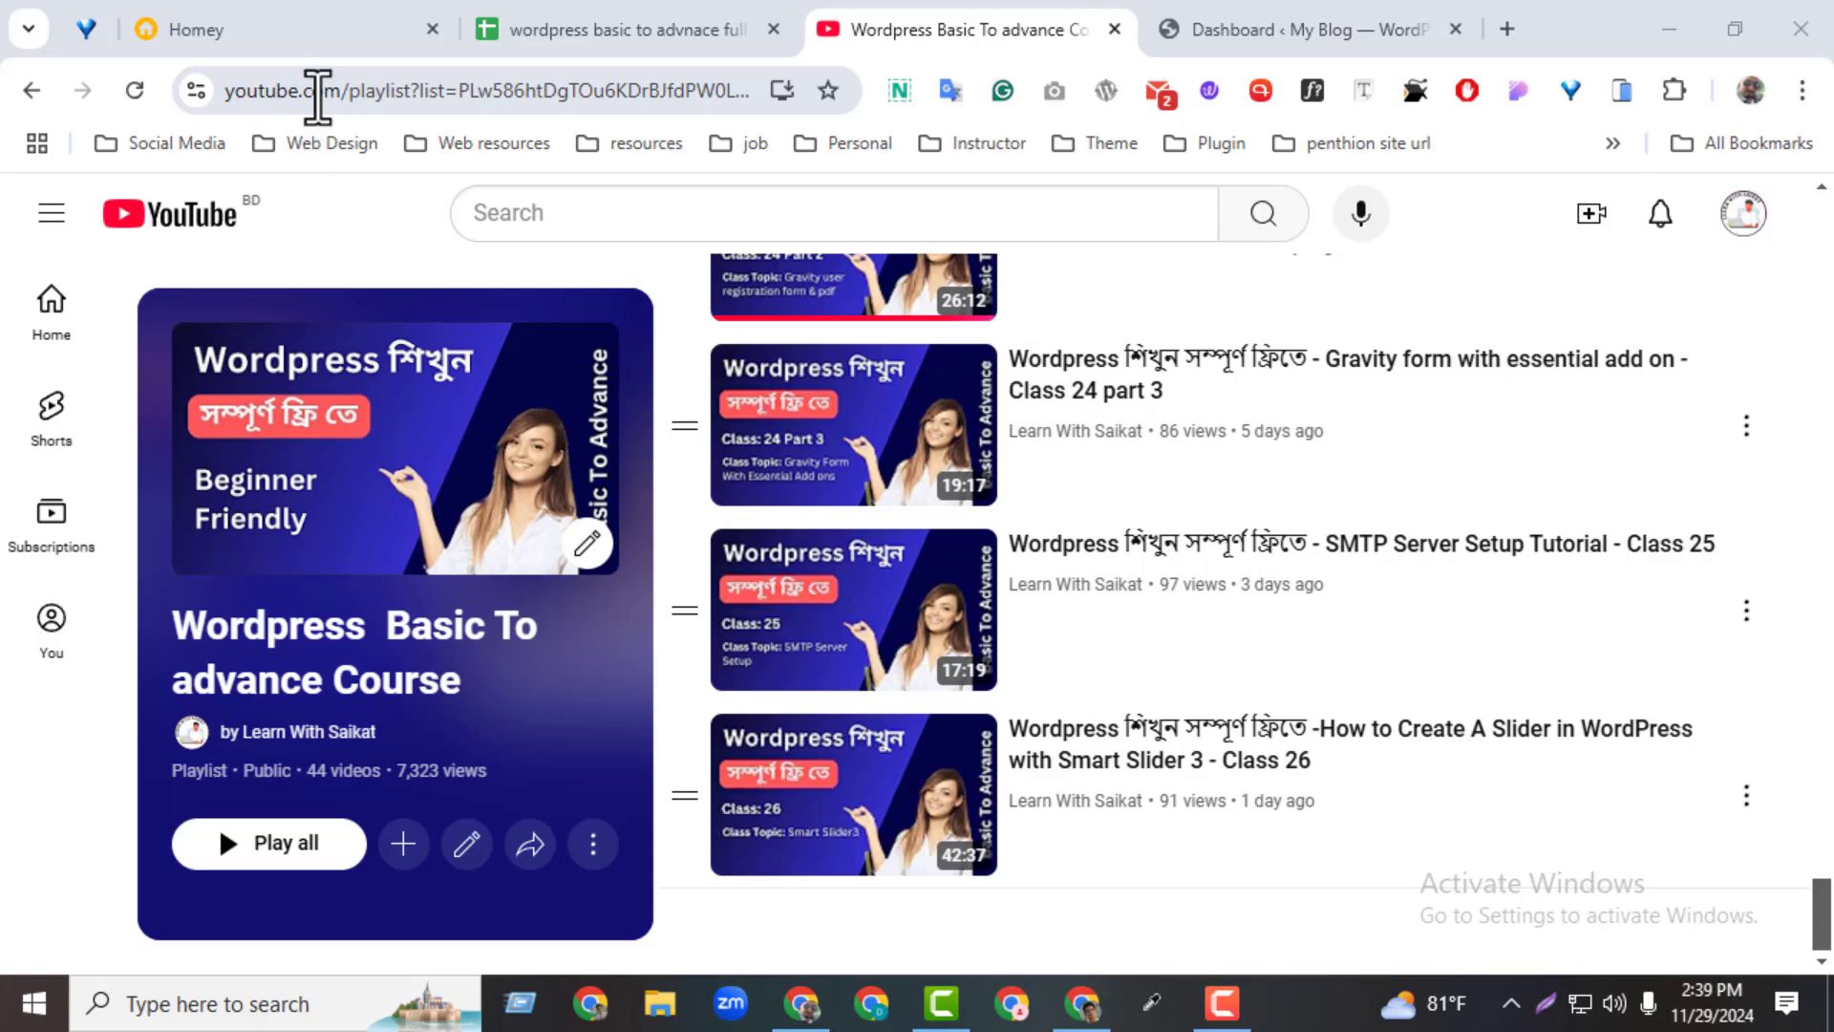
Switch to the course outline spreadsheet and review the Class 27 and Class 27 part 2 rows with their Rev slider topics
click(606, 23)
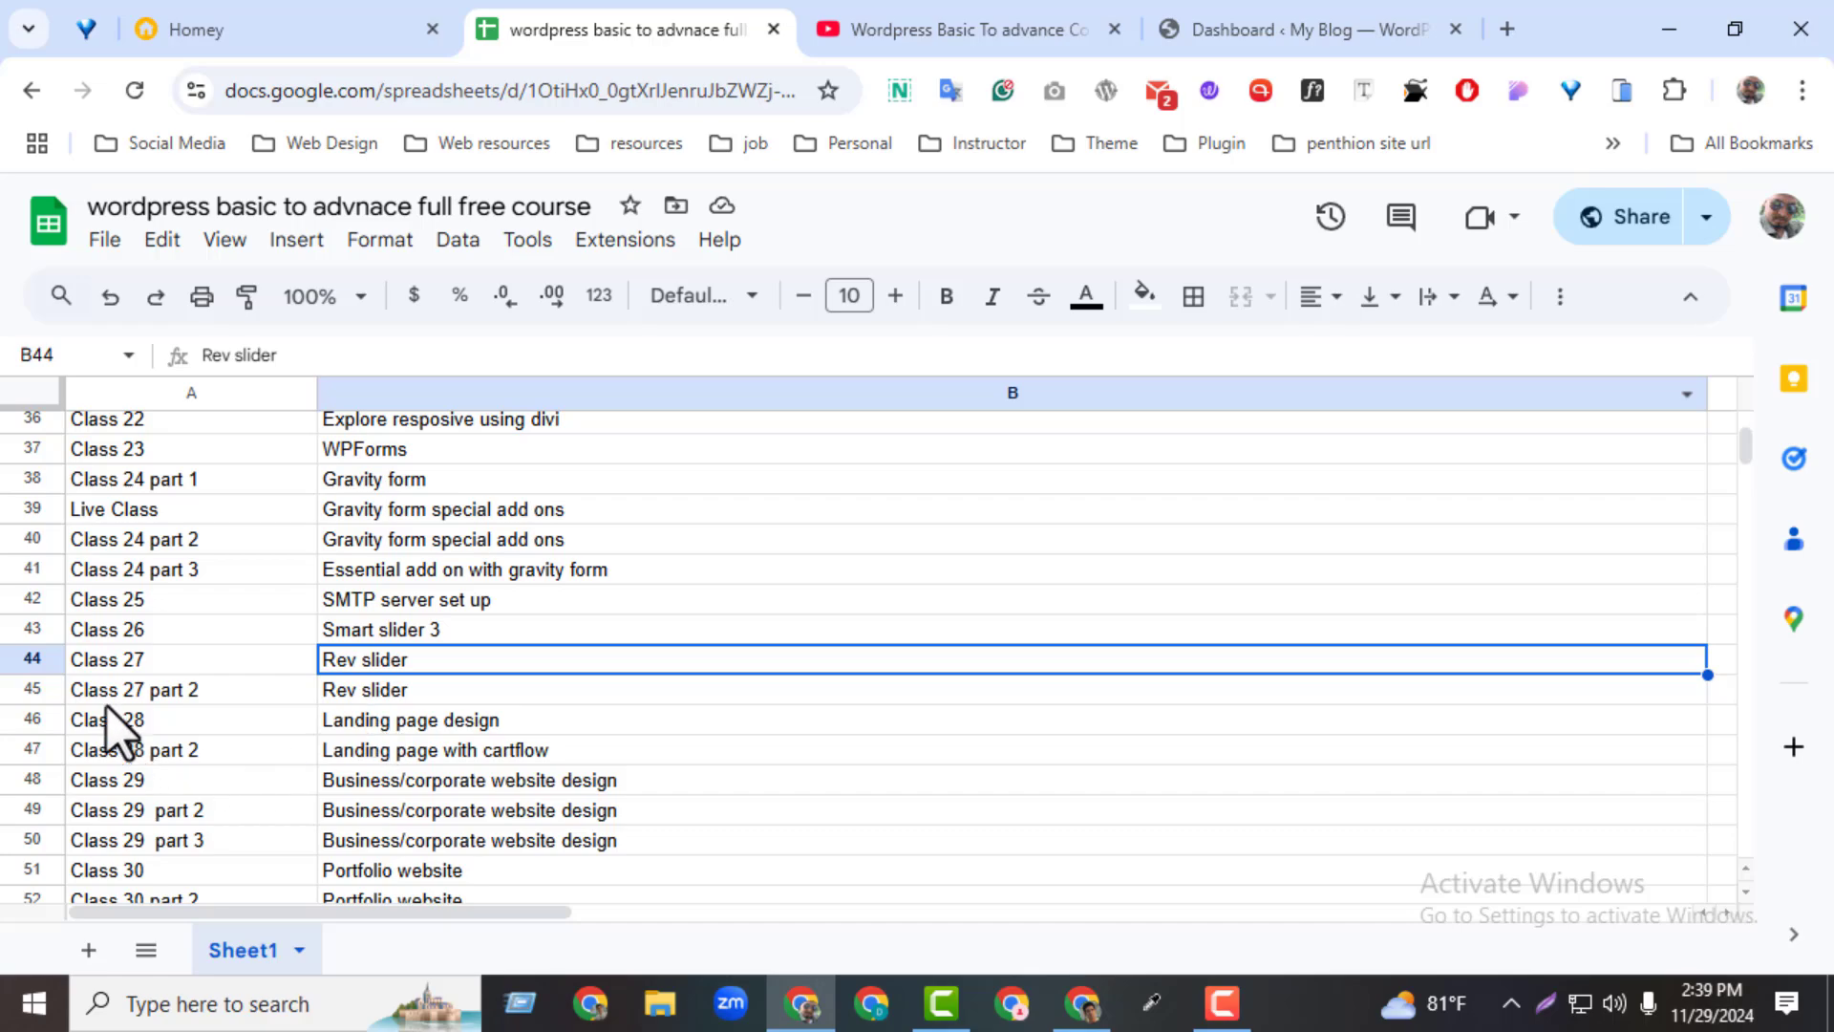
click(111, 657)
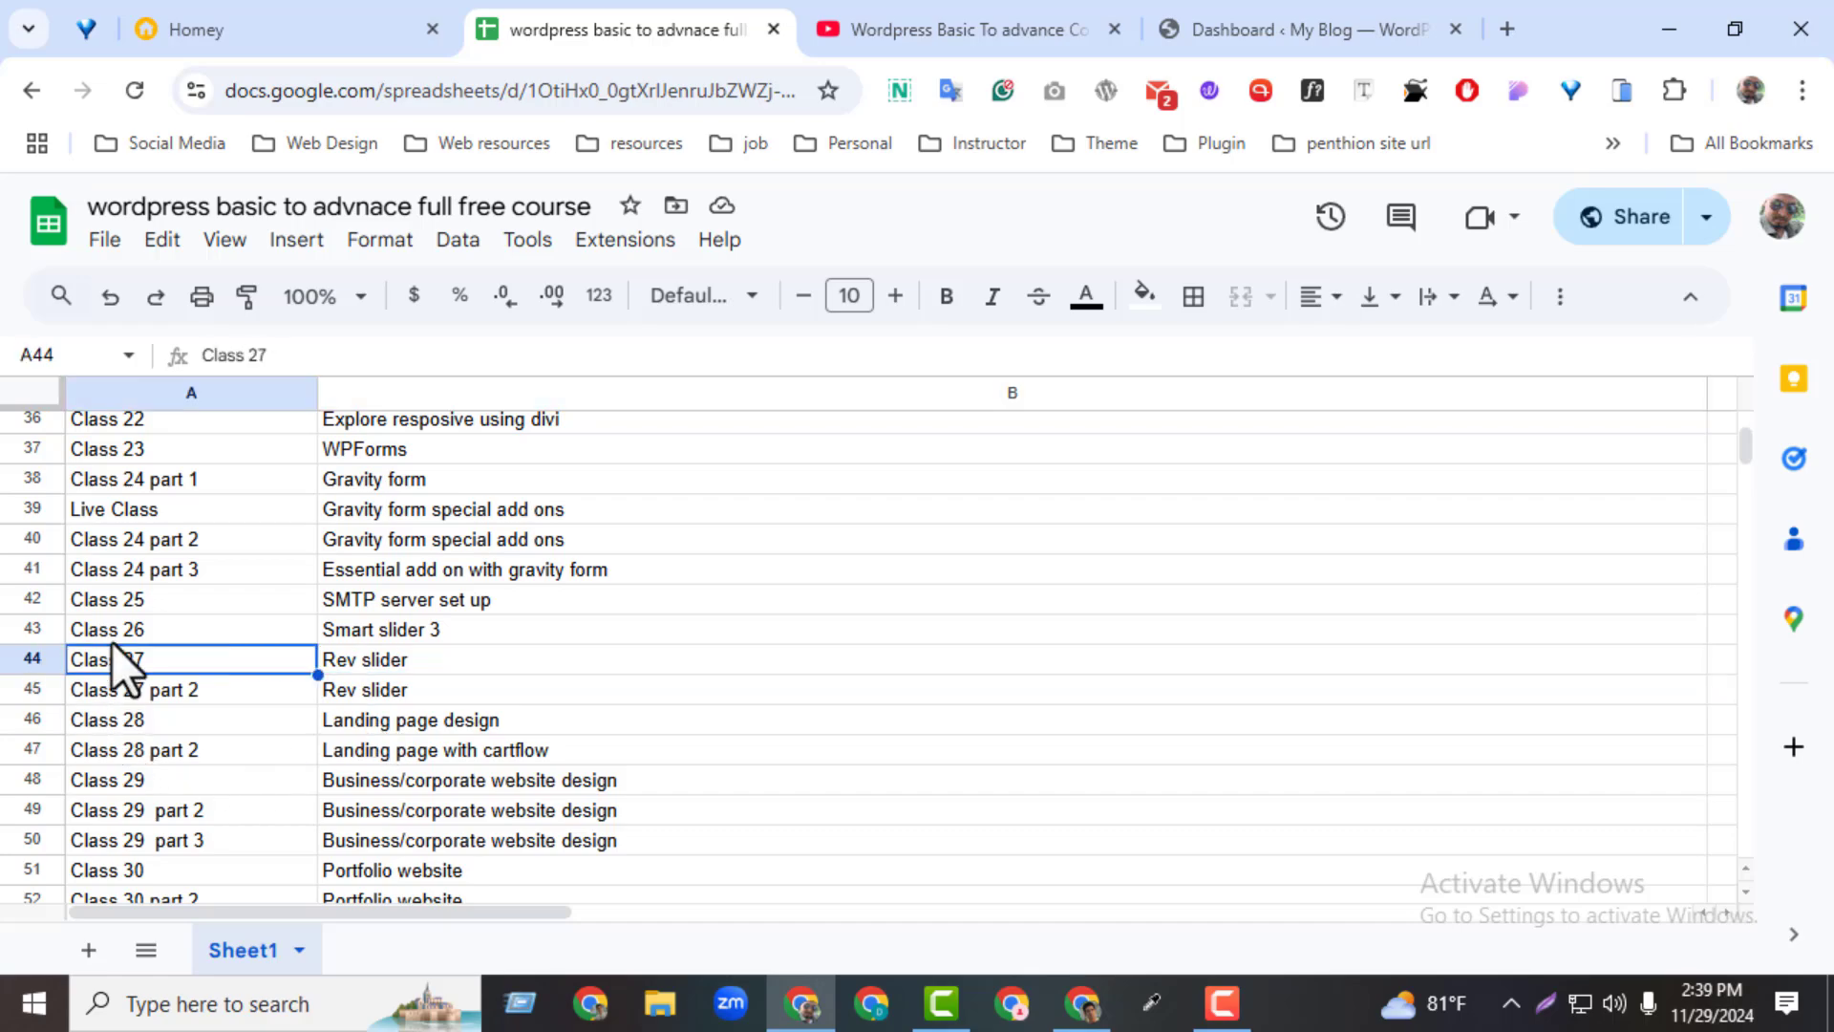
click(357, 667)
double_click(357, 667)
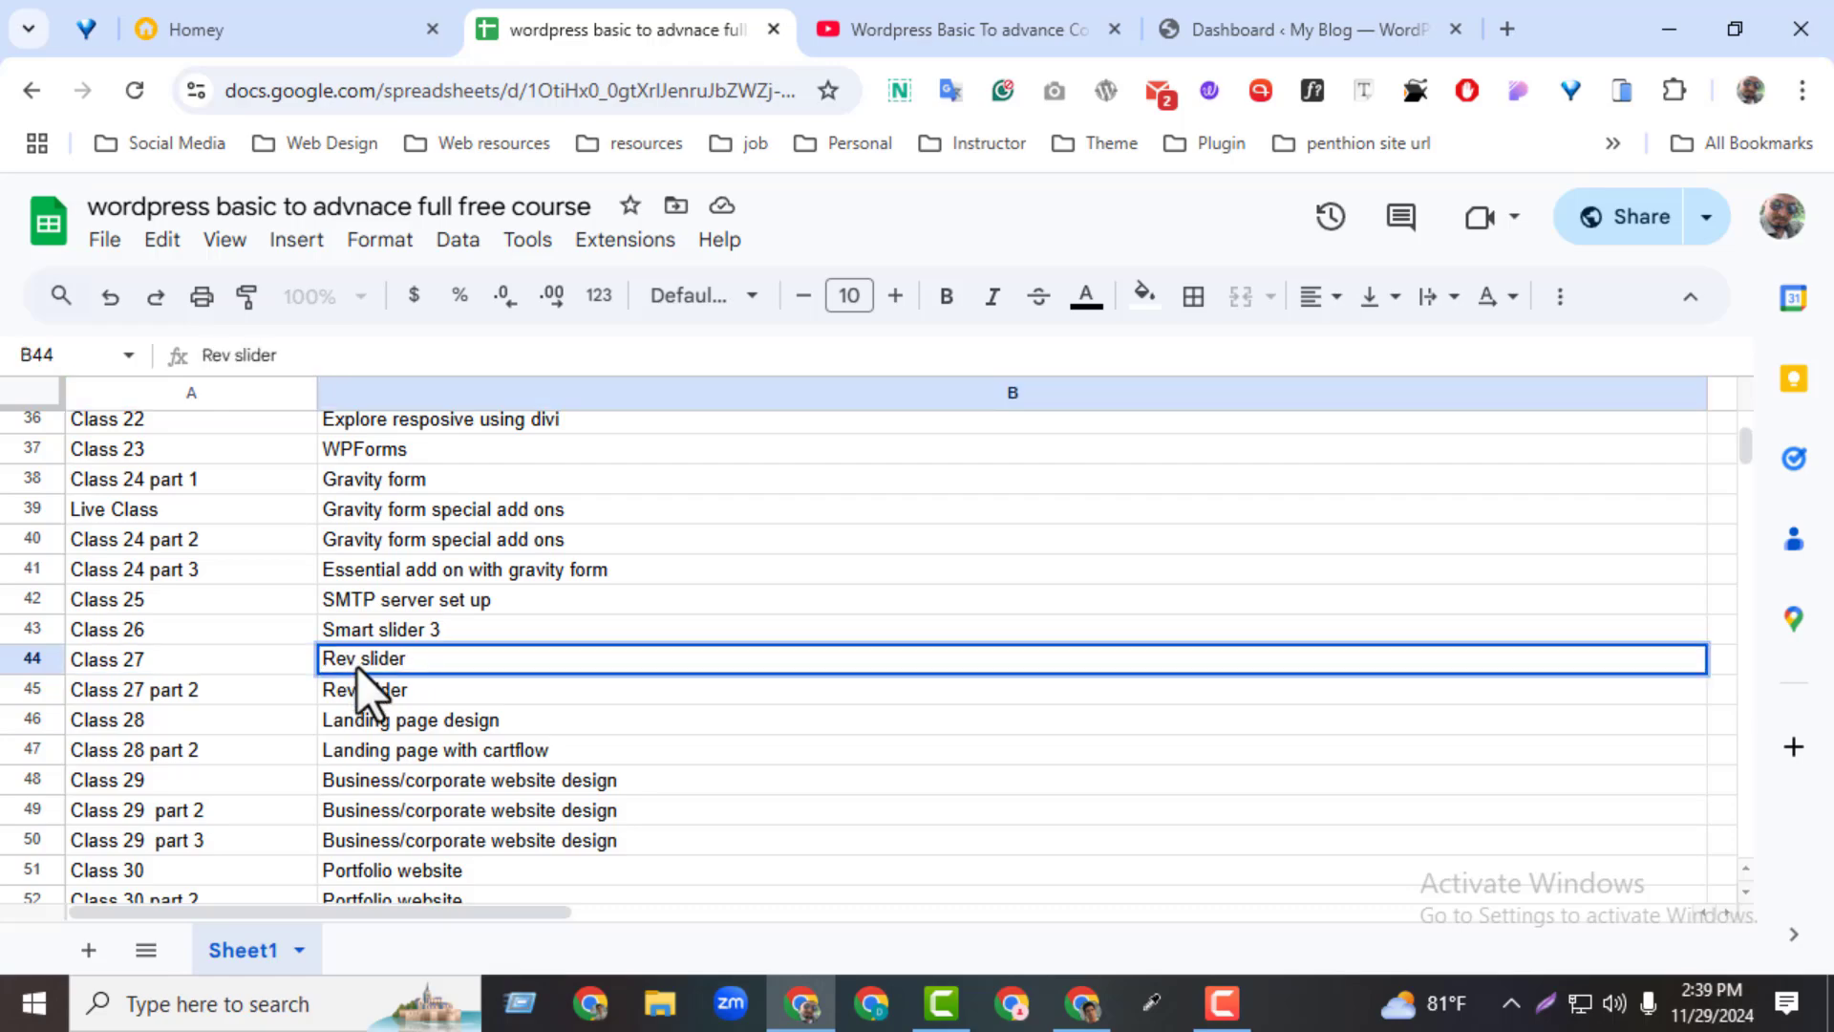
click(618, 692)
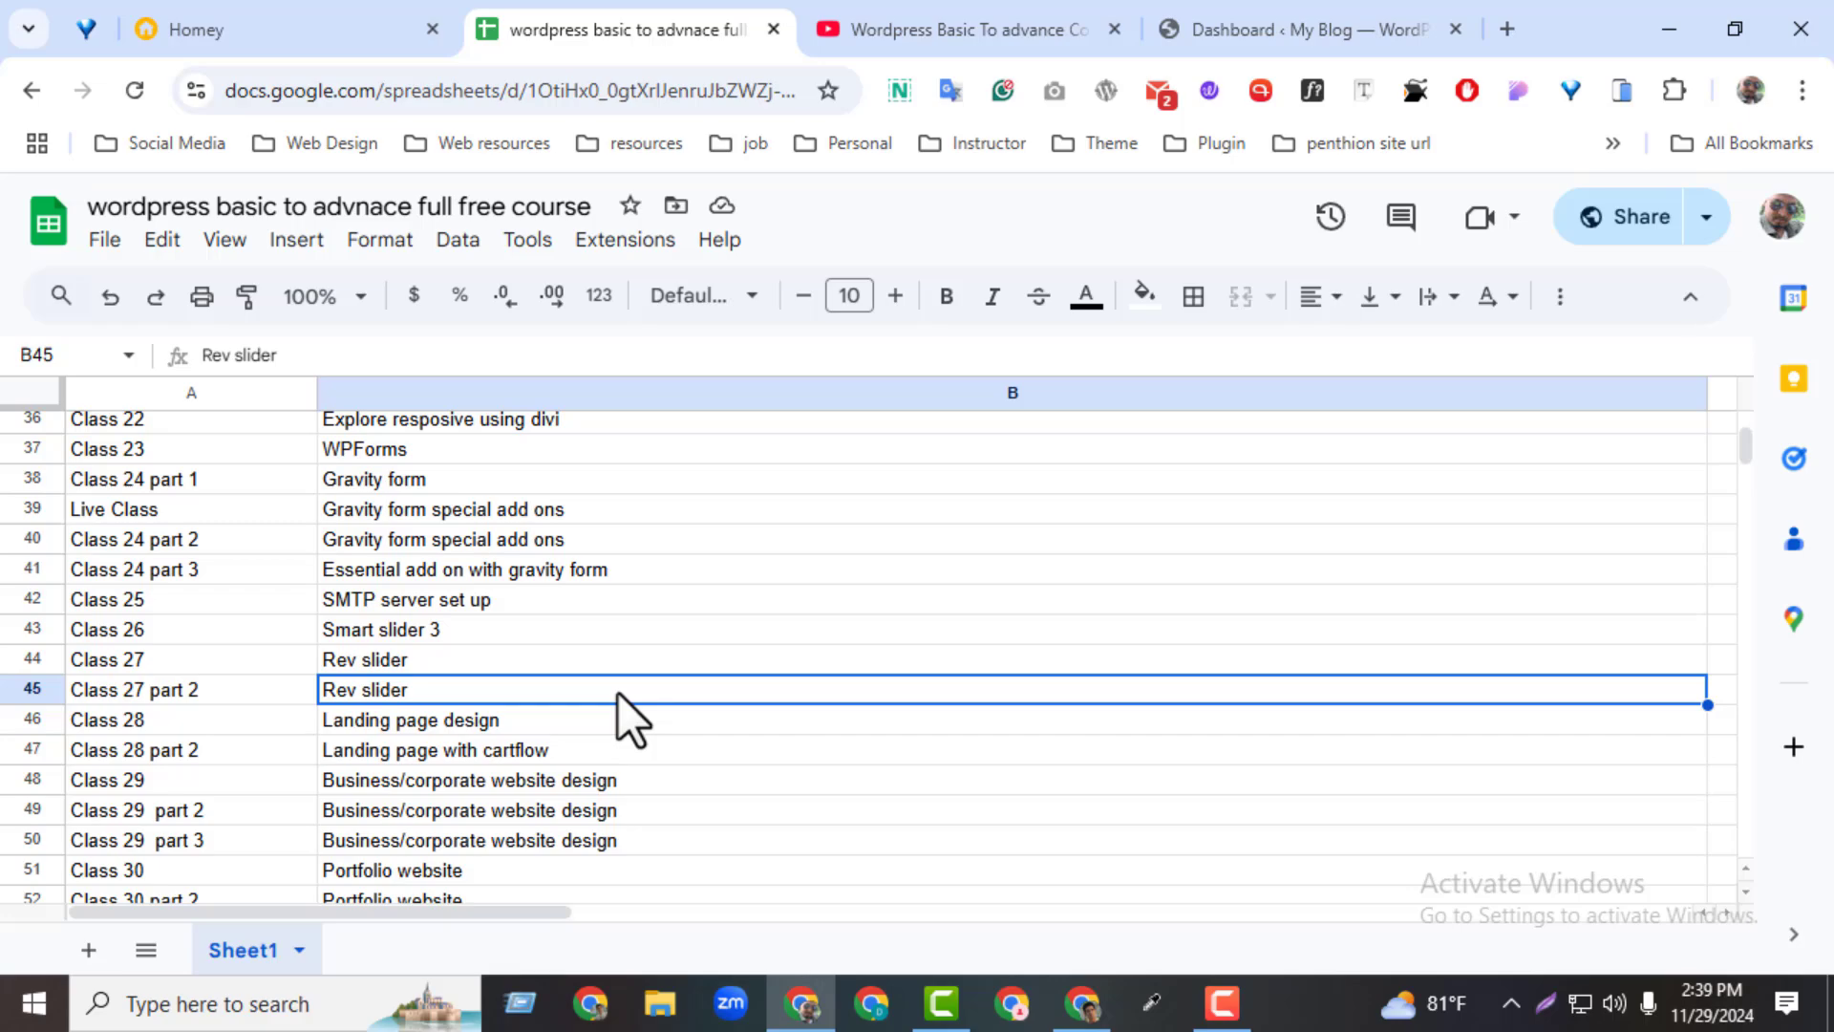
click(539, 661)
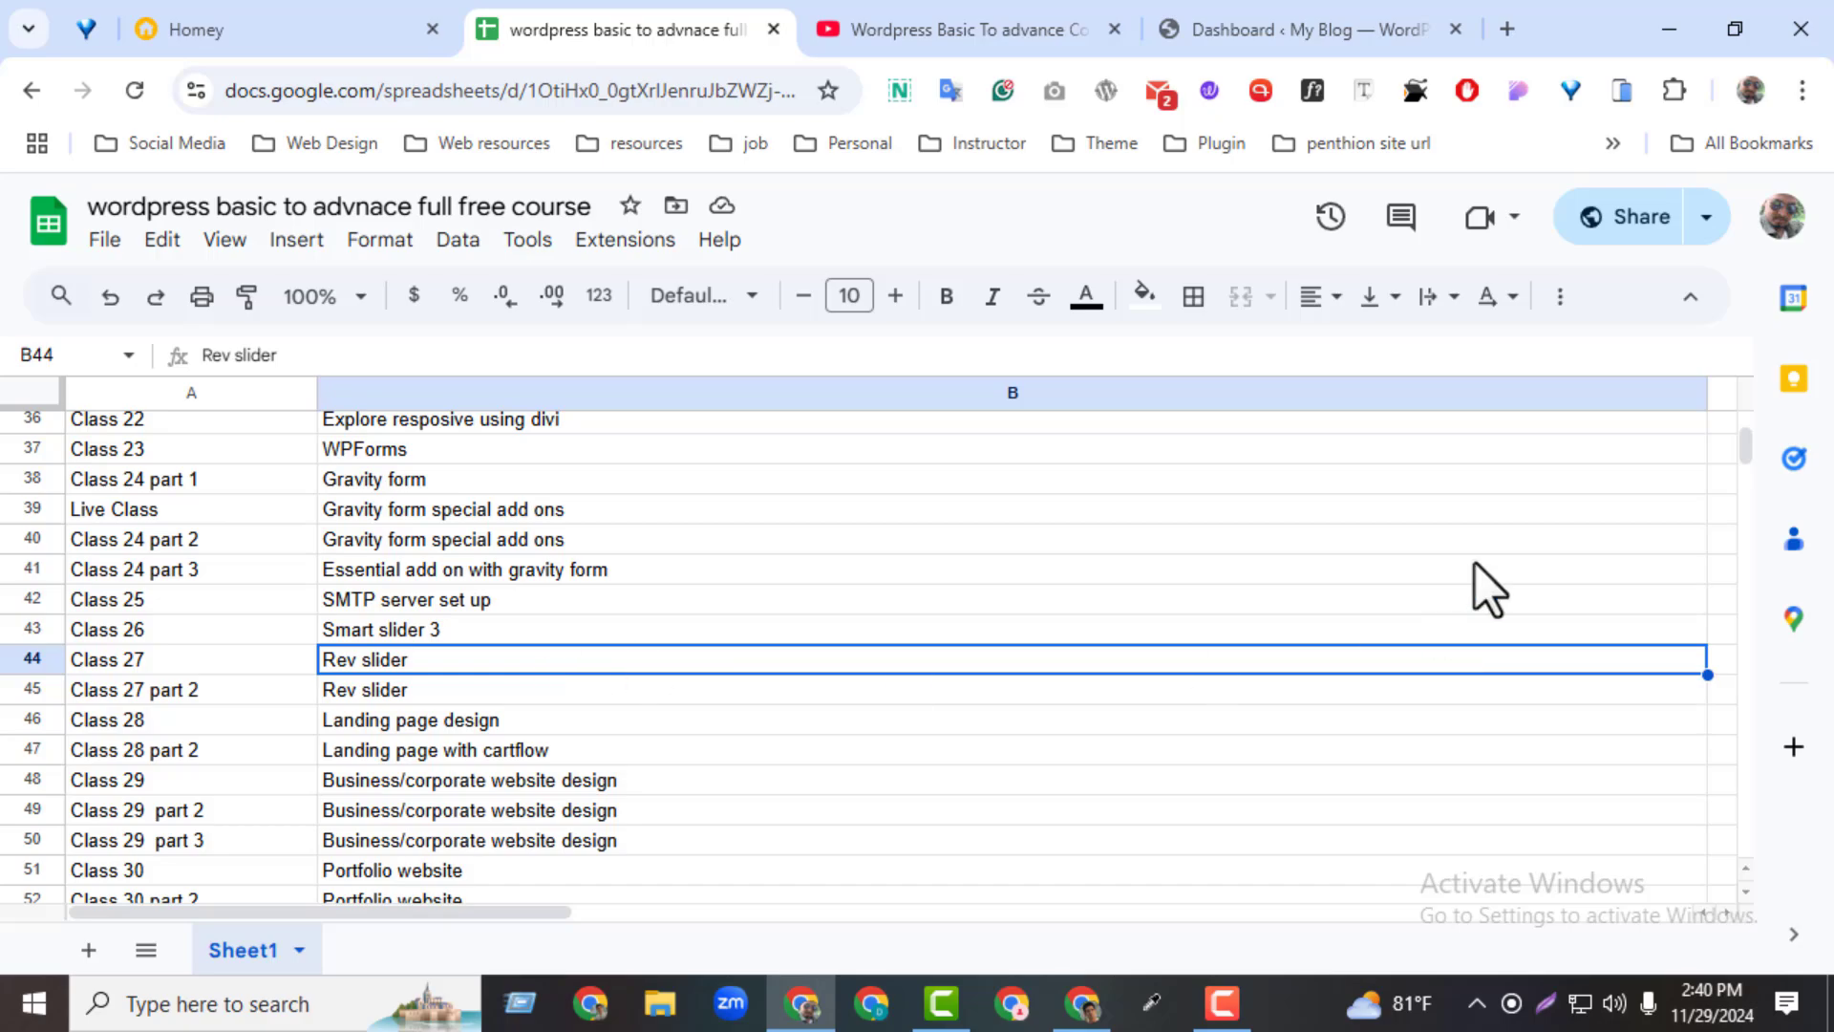
Examine the Facebook group link in the sheet's first row and read through the class list below it
scroll(1745, 445, up, 10)
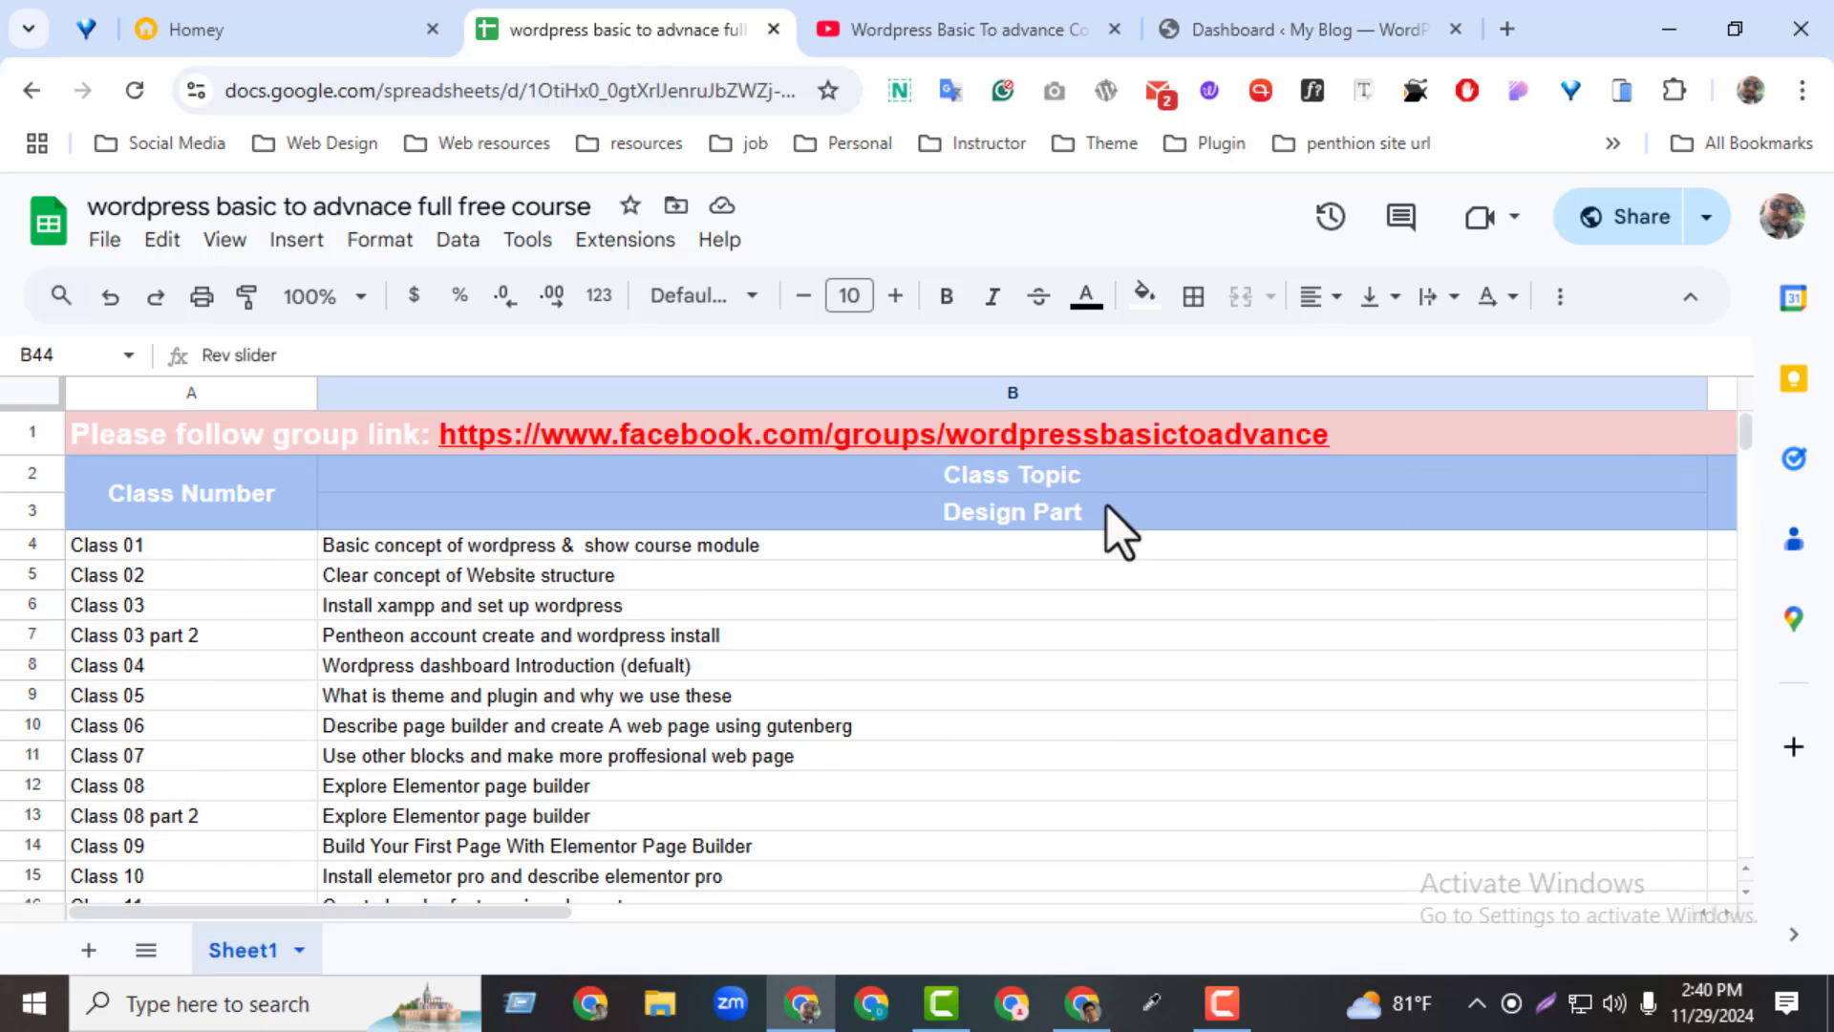
click(689, 432)
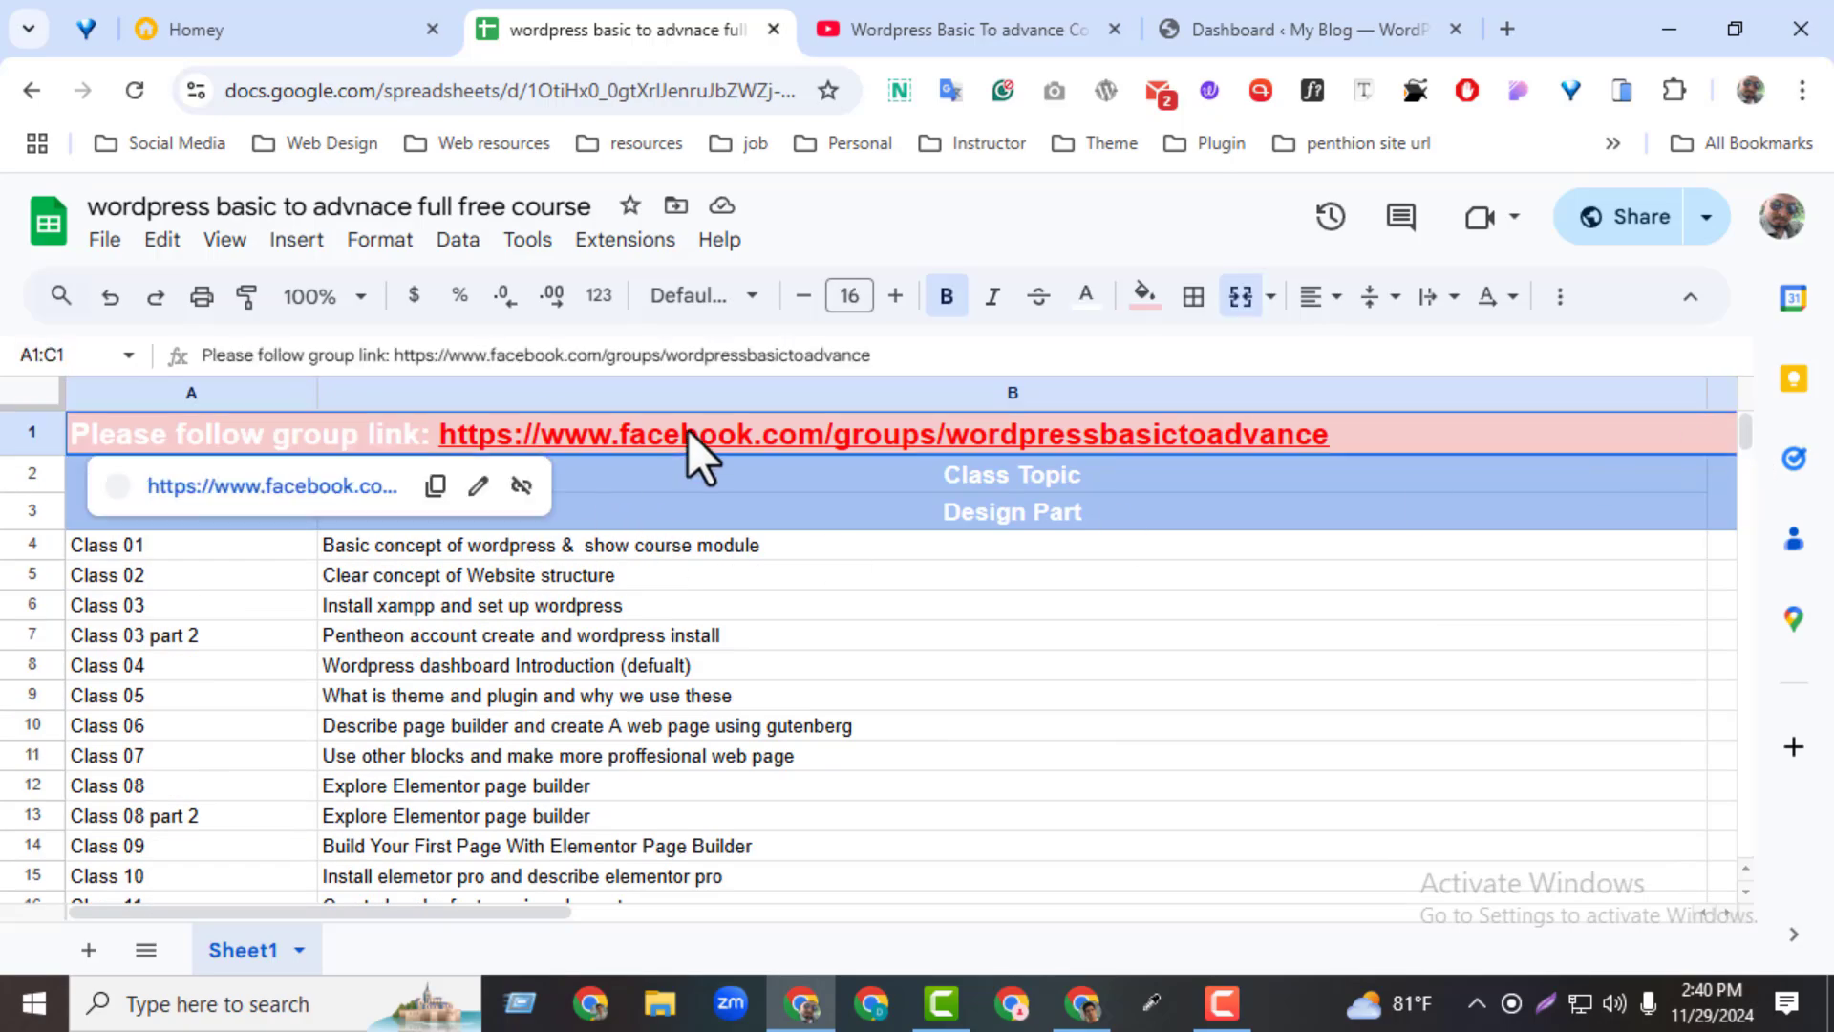
click(1145, 579)
click(1039, 438)
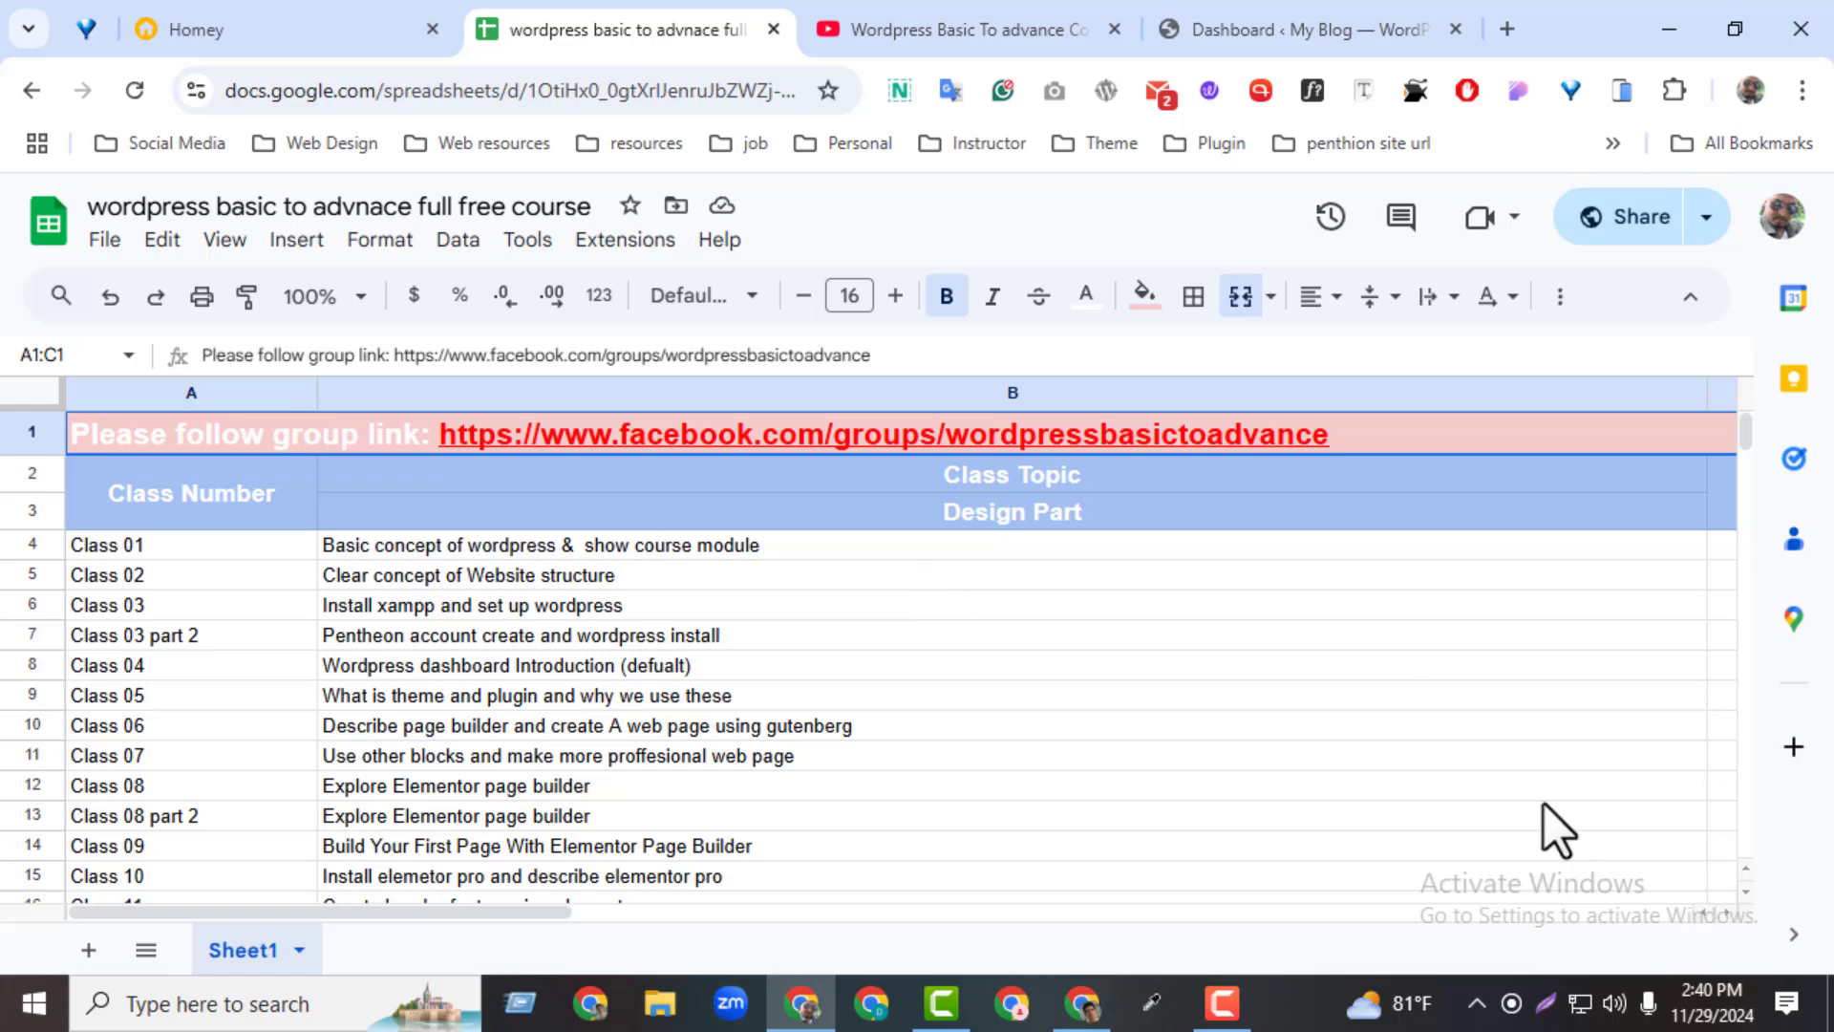
scroll(1740, 892, down, 5)
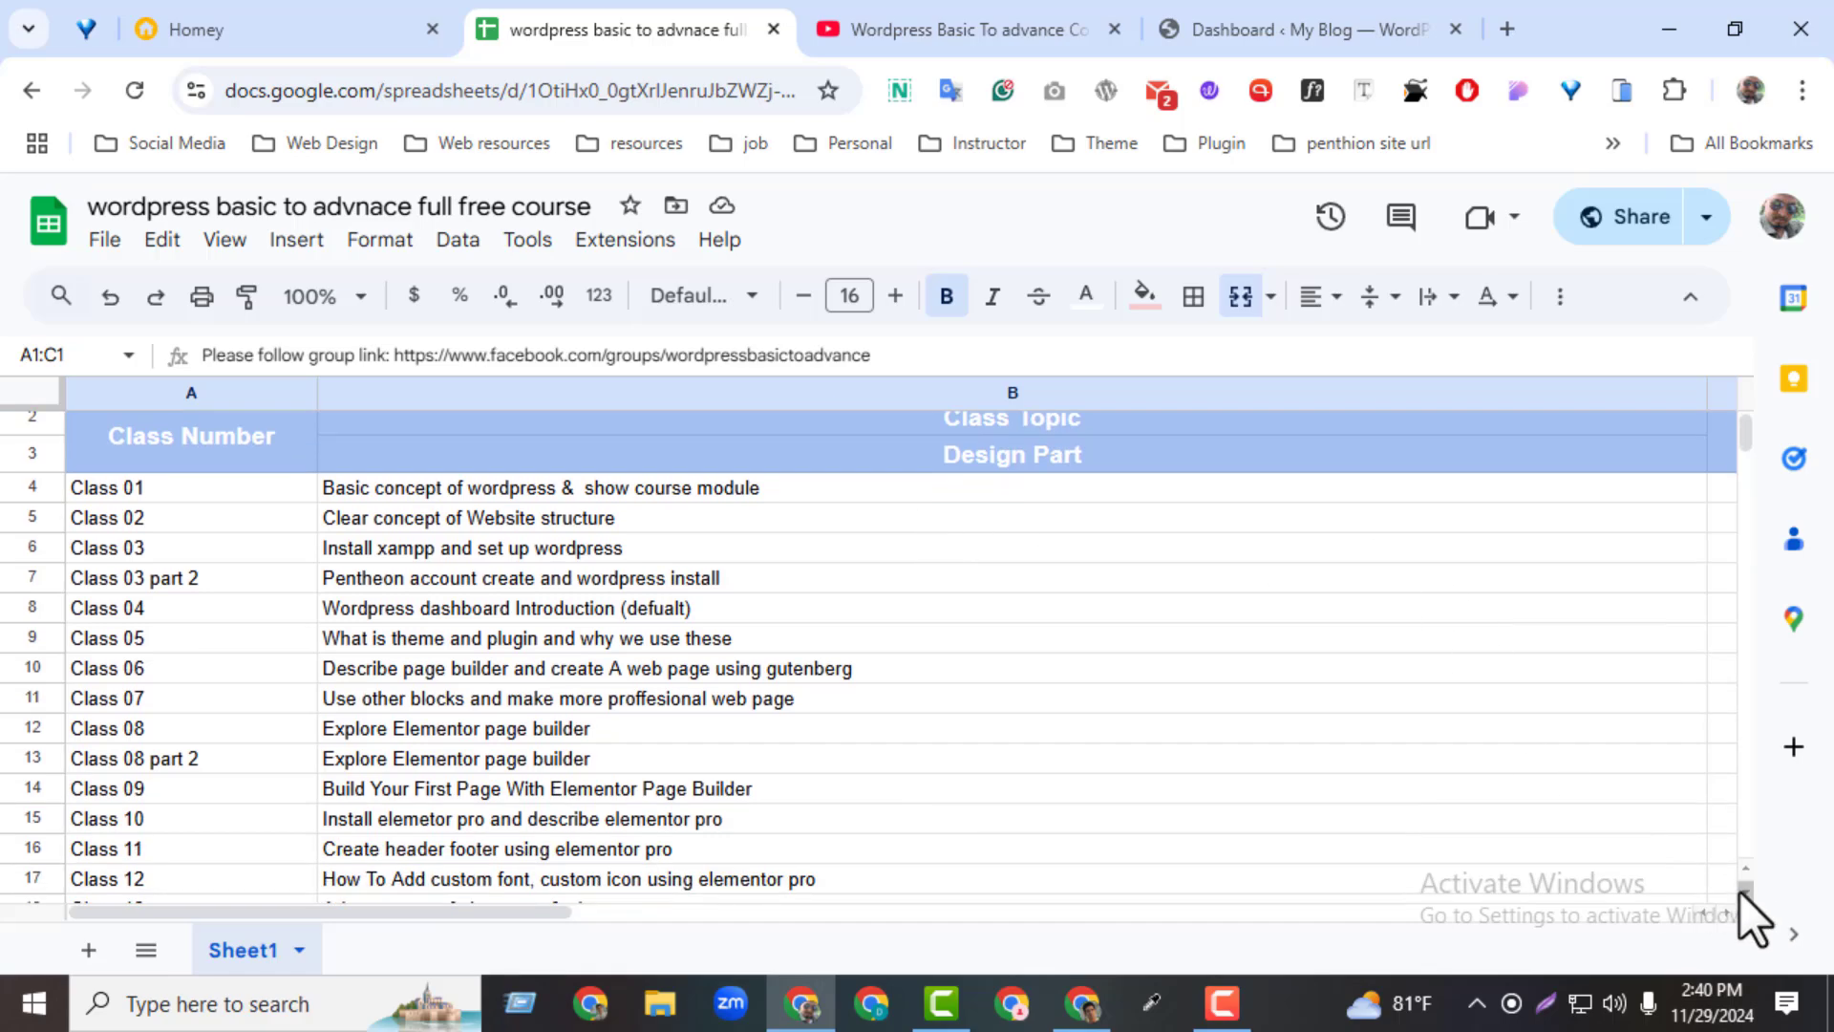
scroll(1741, 892, down, 4)
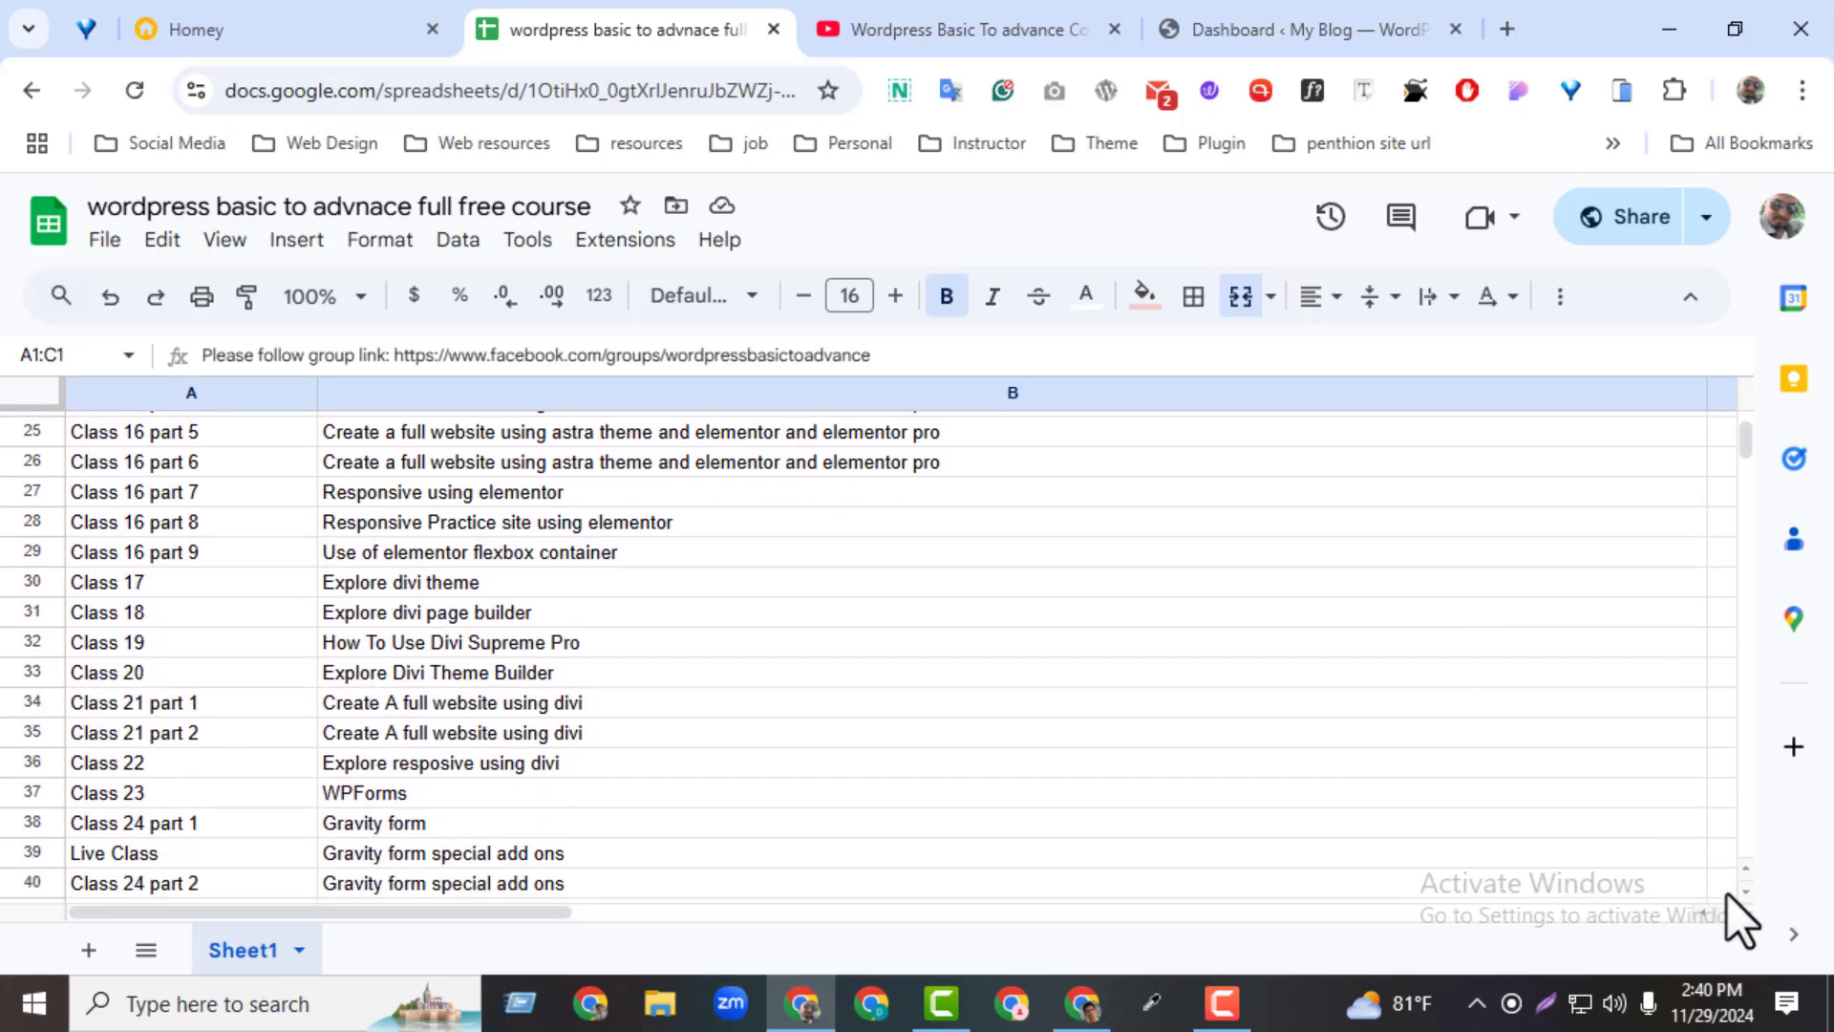
scroll(1740, 892, down, 3)
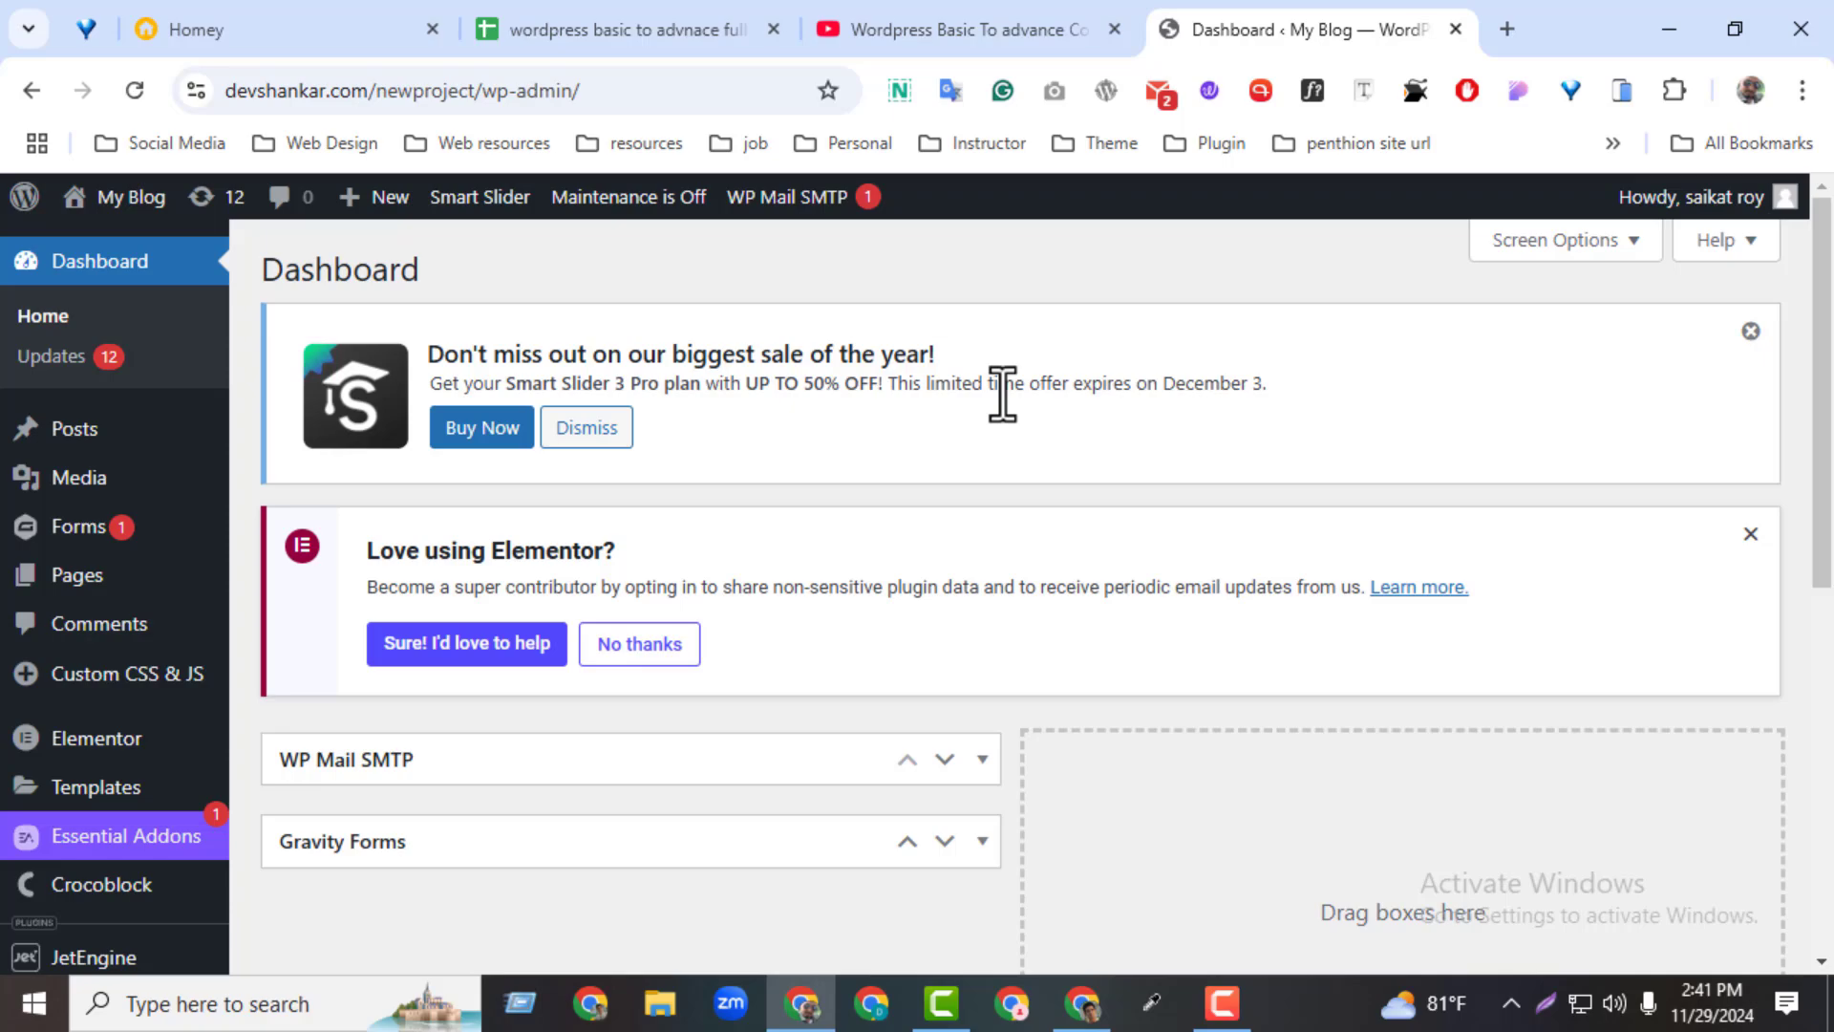
Open fiverr.com in a new browser tab and dismiss the Fiverr Pro account creation dialog
click(1492, 32)
click(474, 86)
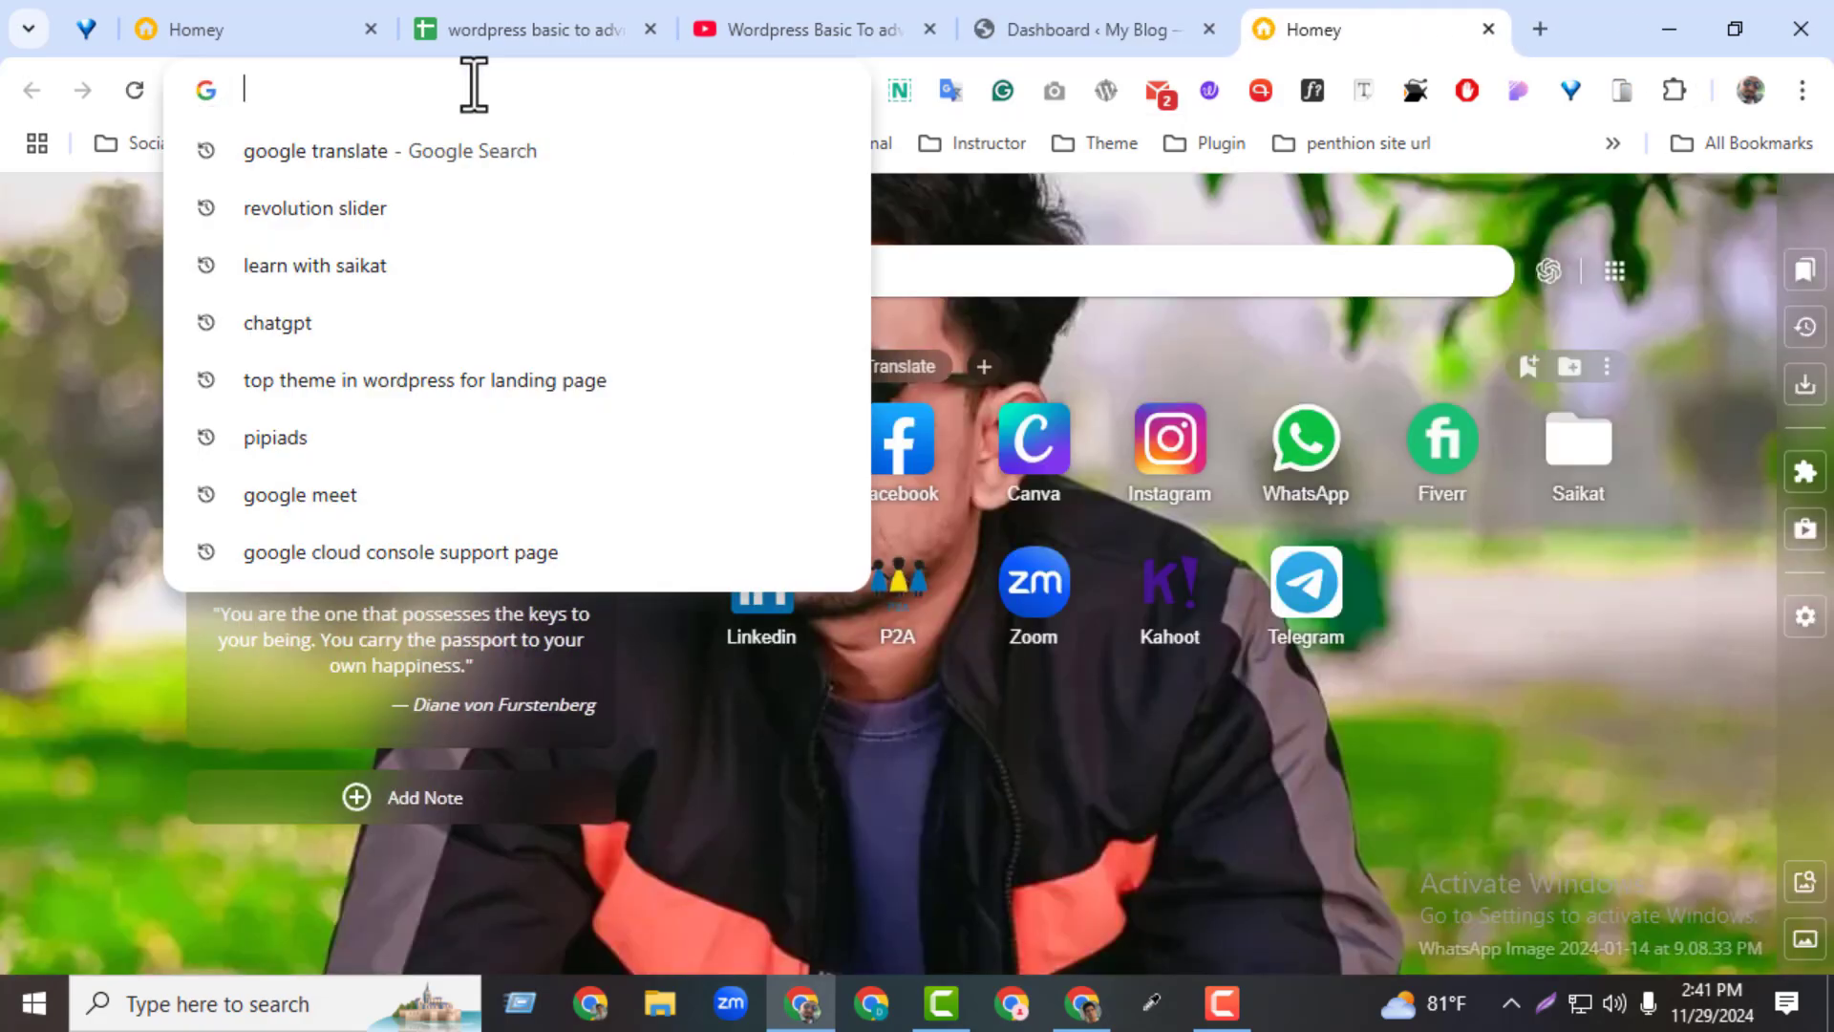
text(fiverr.com)
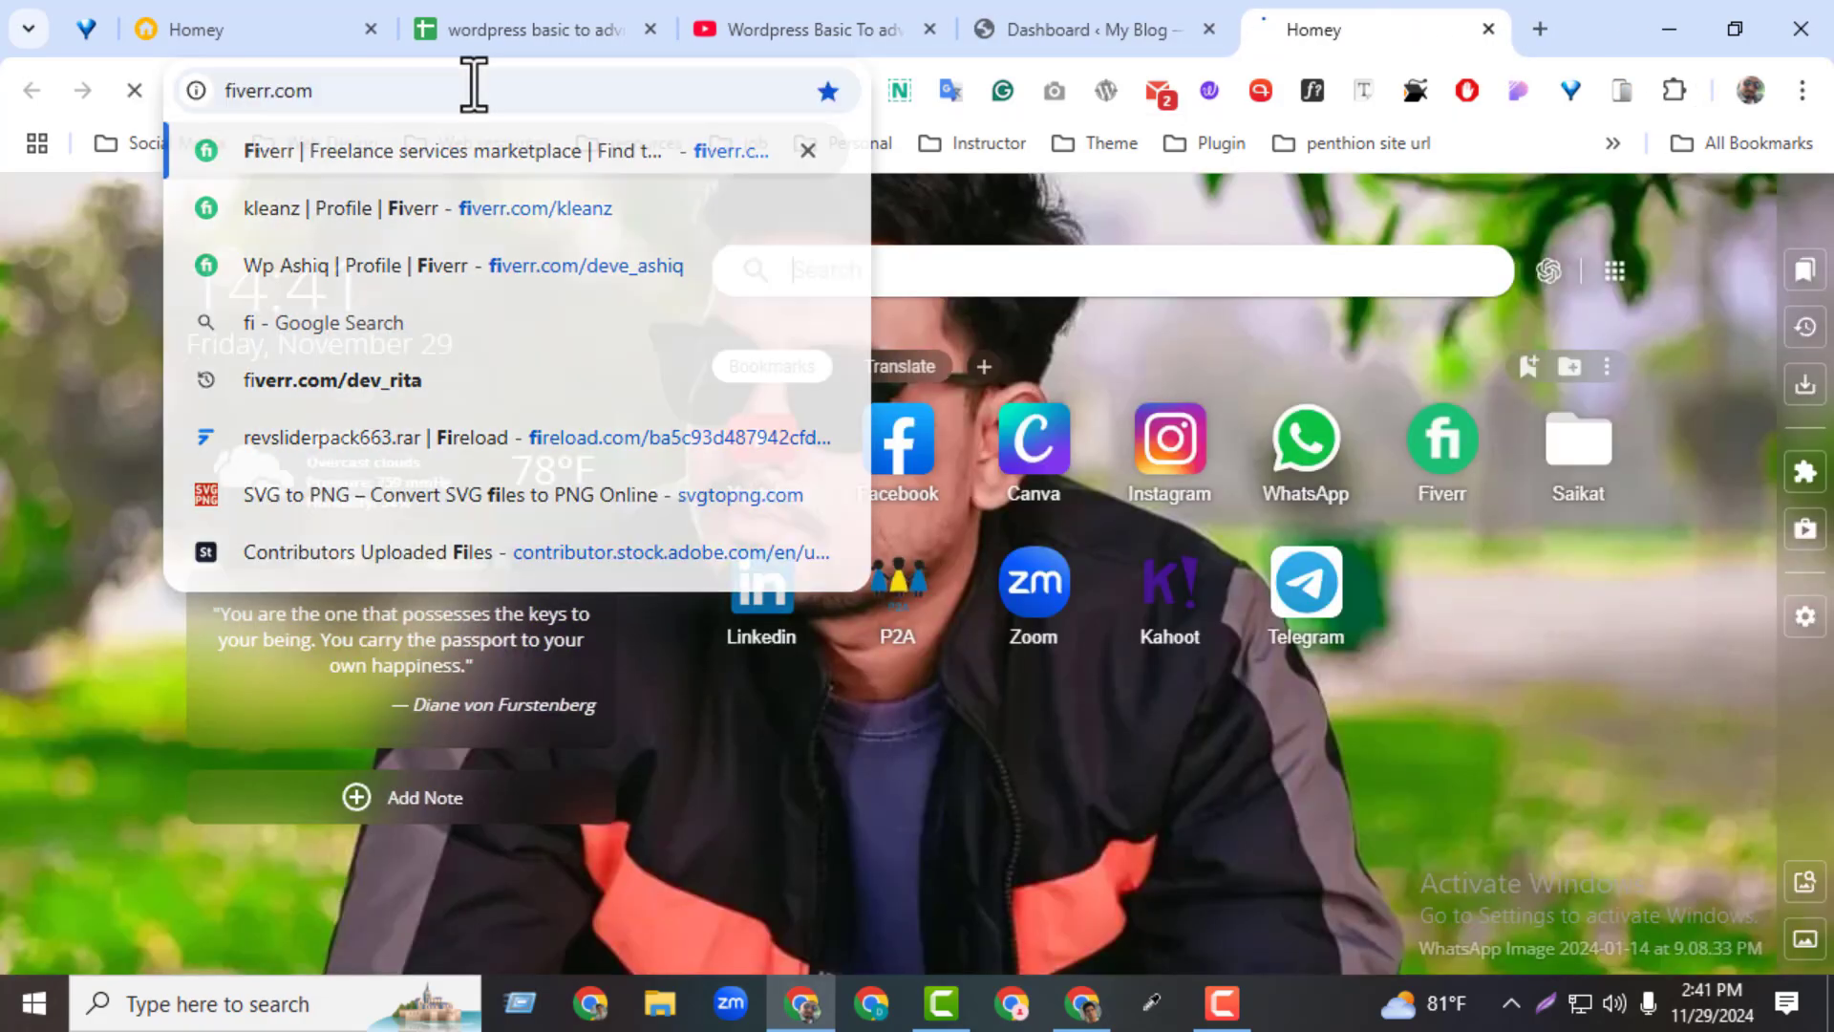
key(Return)
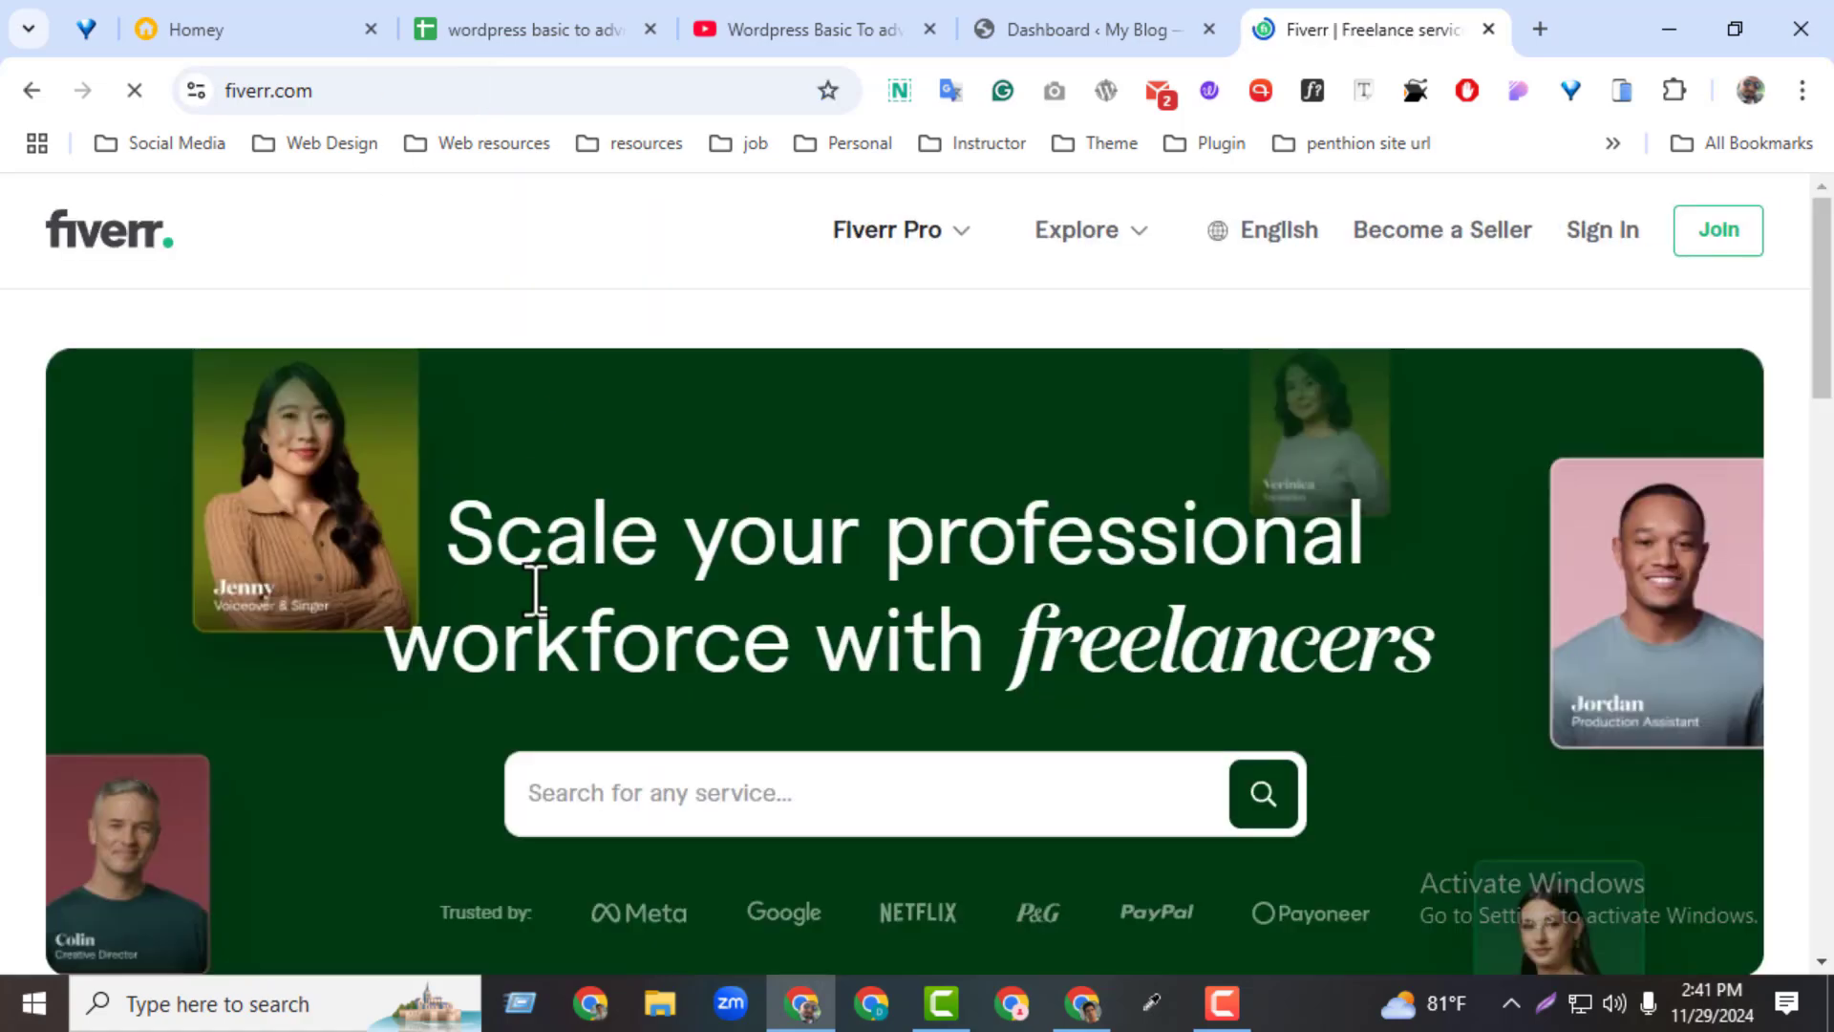
click(669, 807)
text(revo)
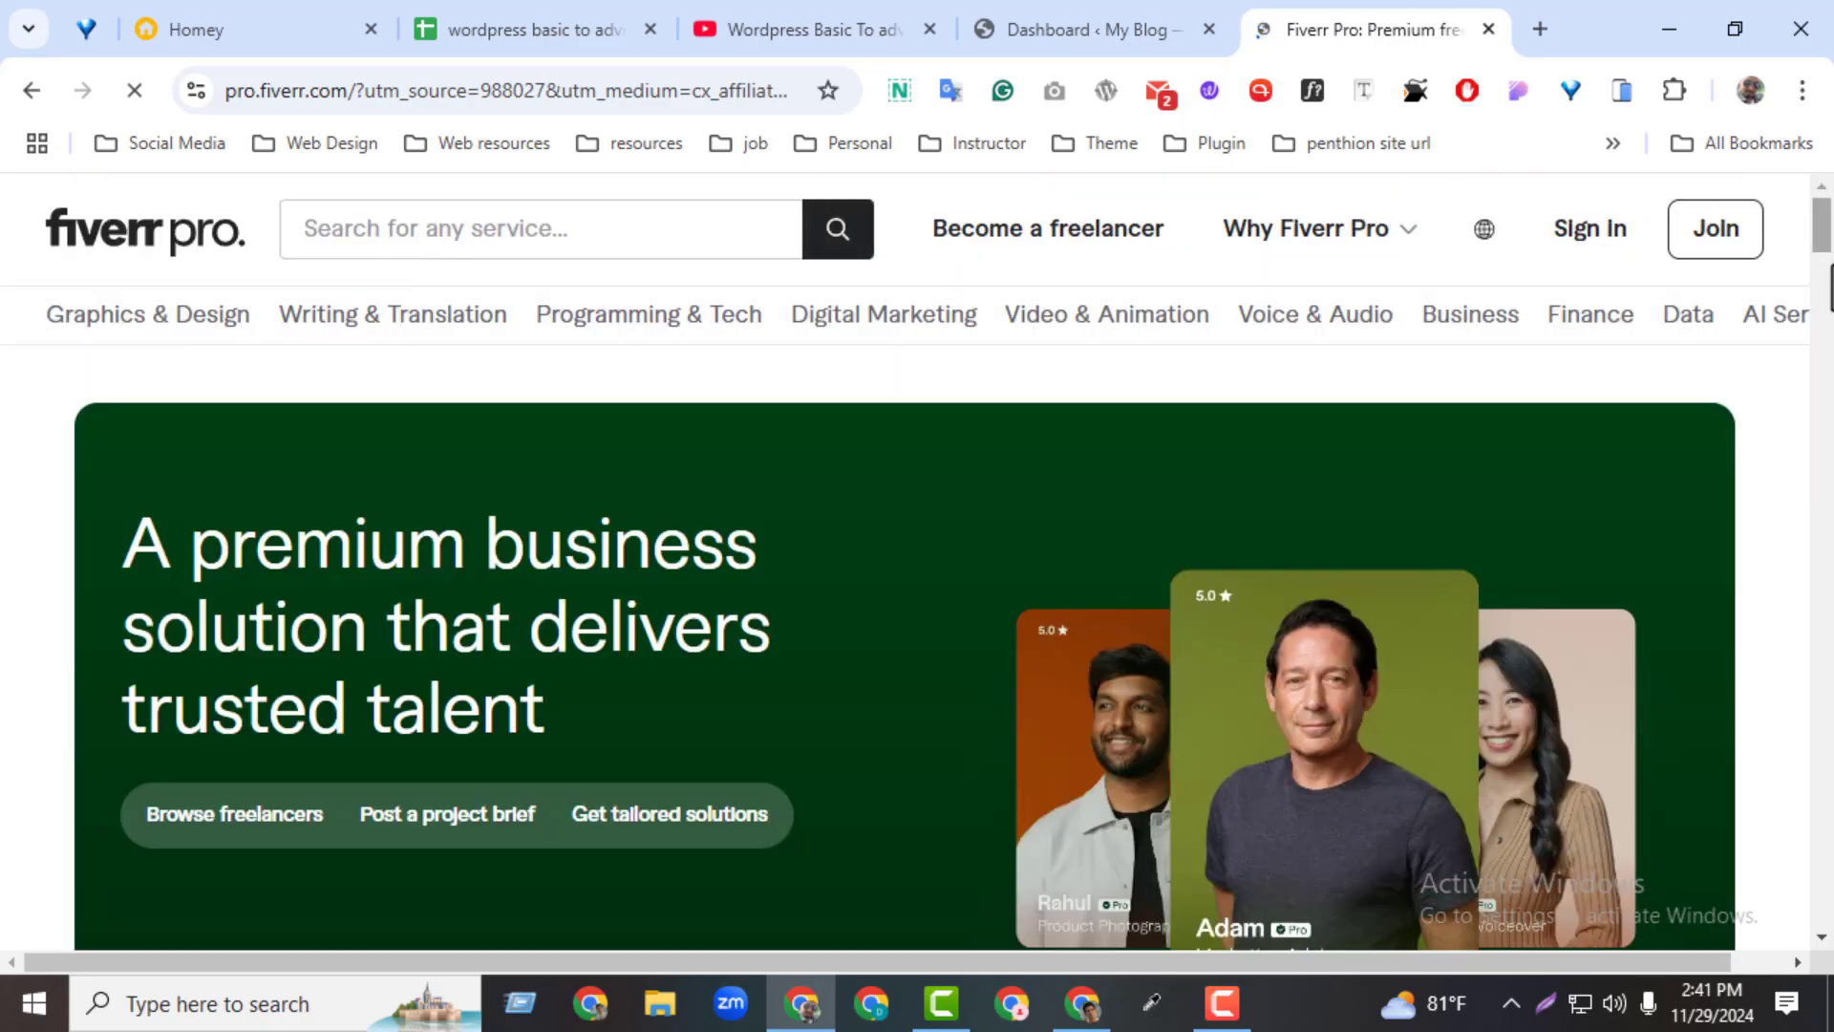
scroll(1830, 286, down, 6)
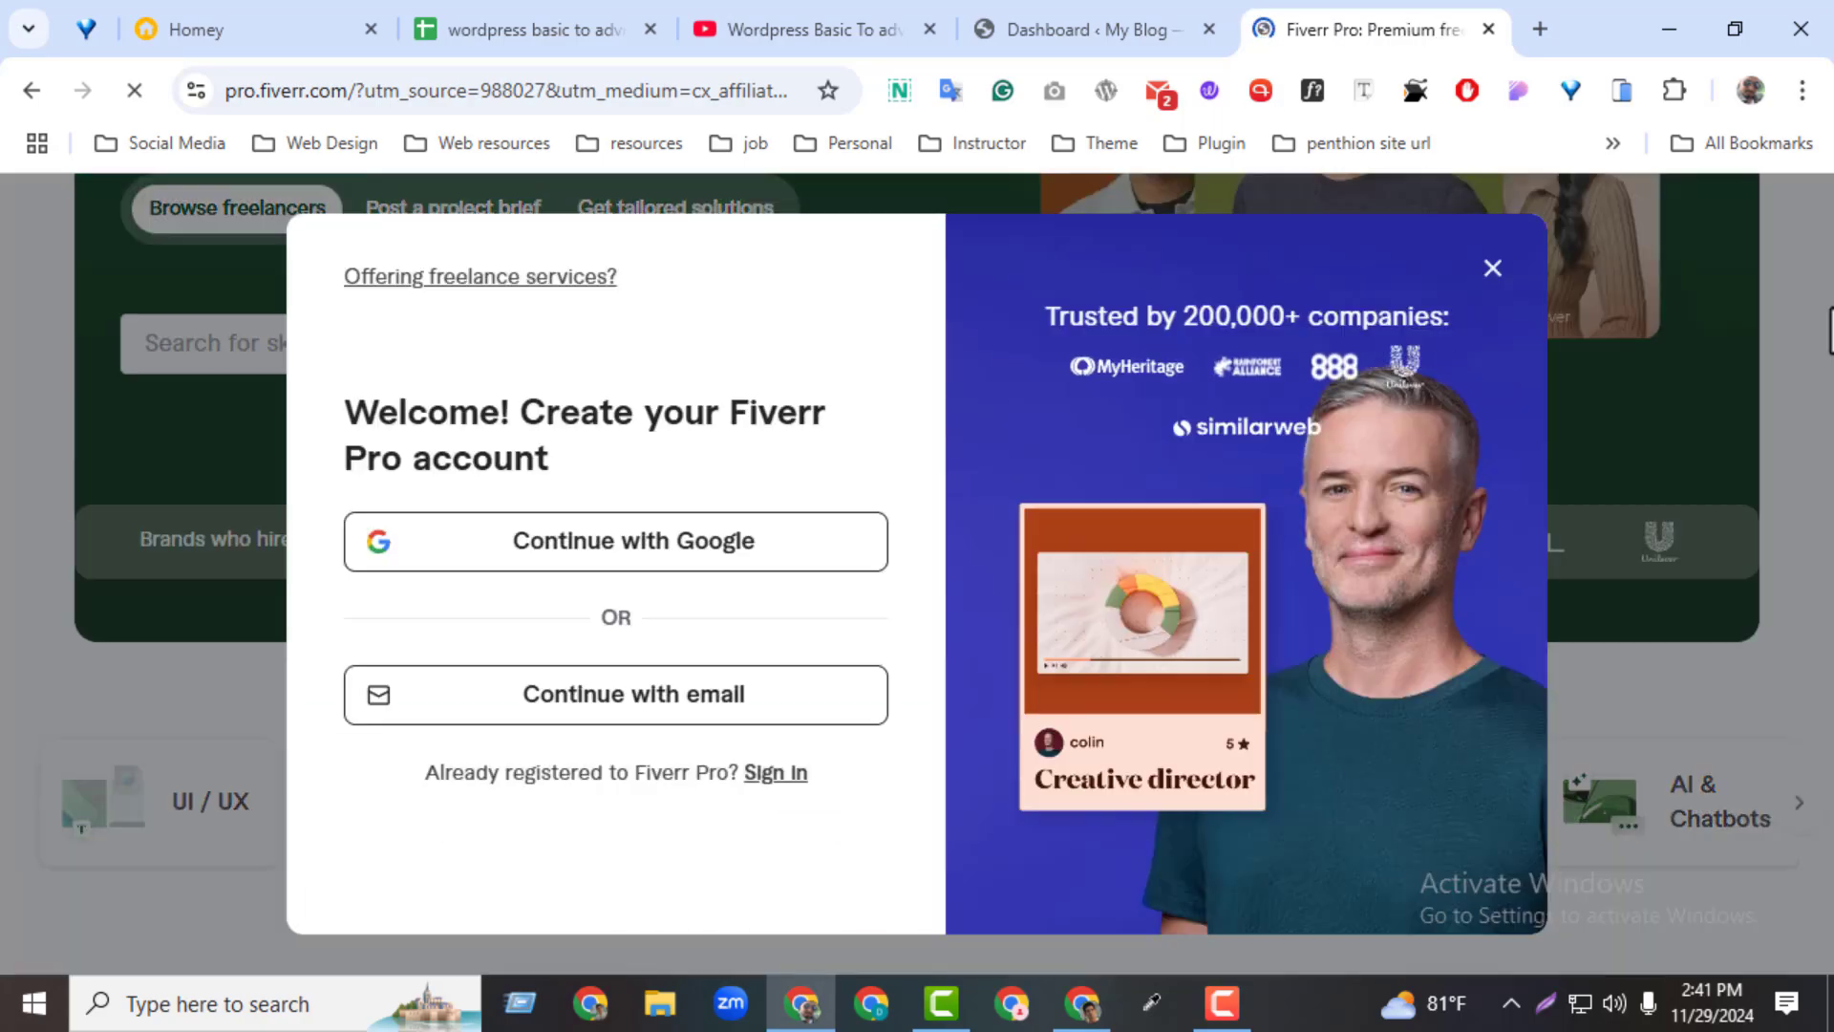
click(1493, 268)
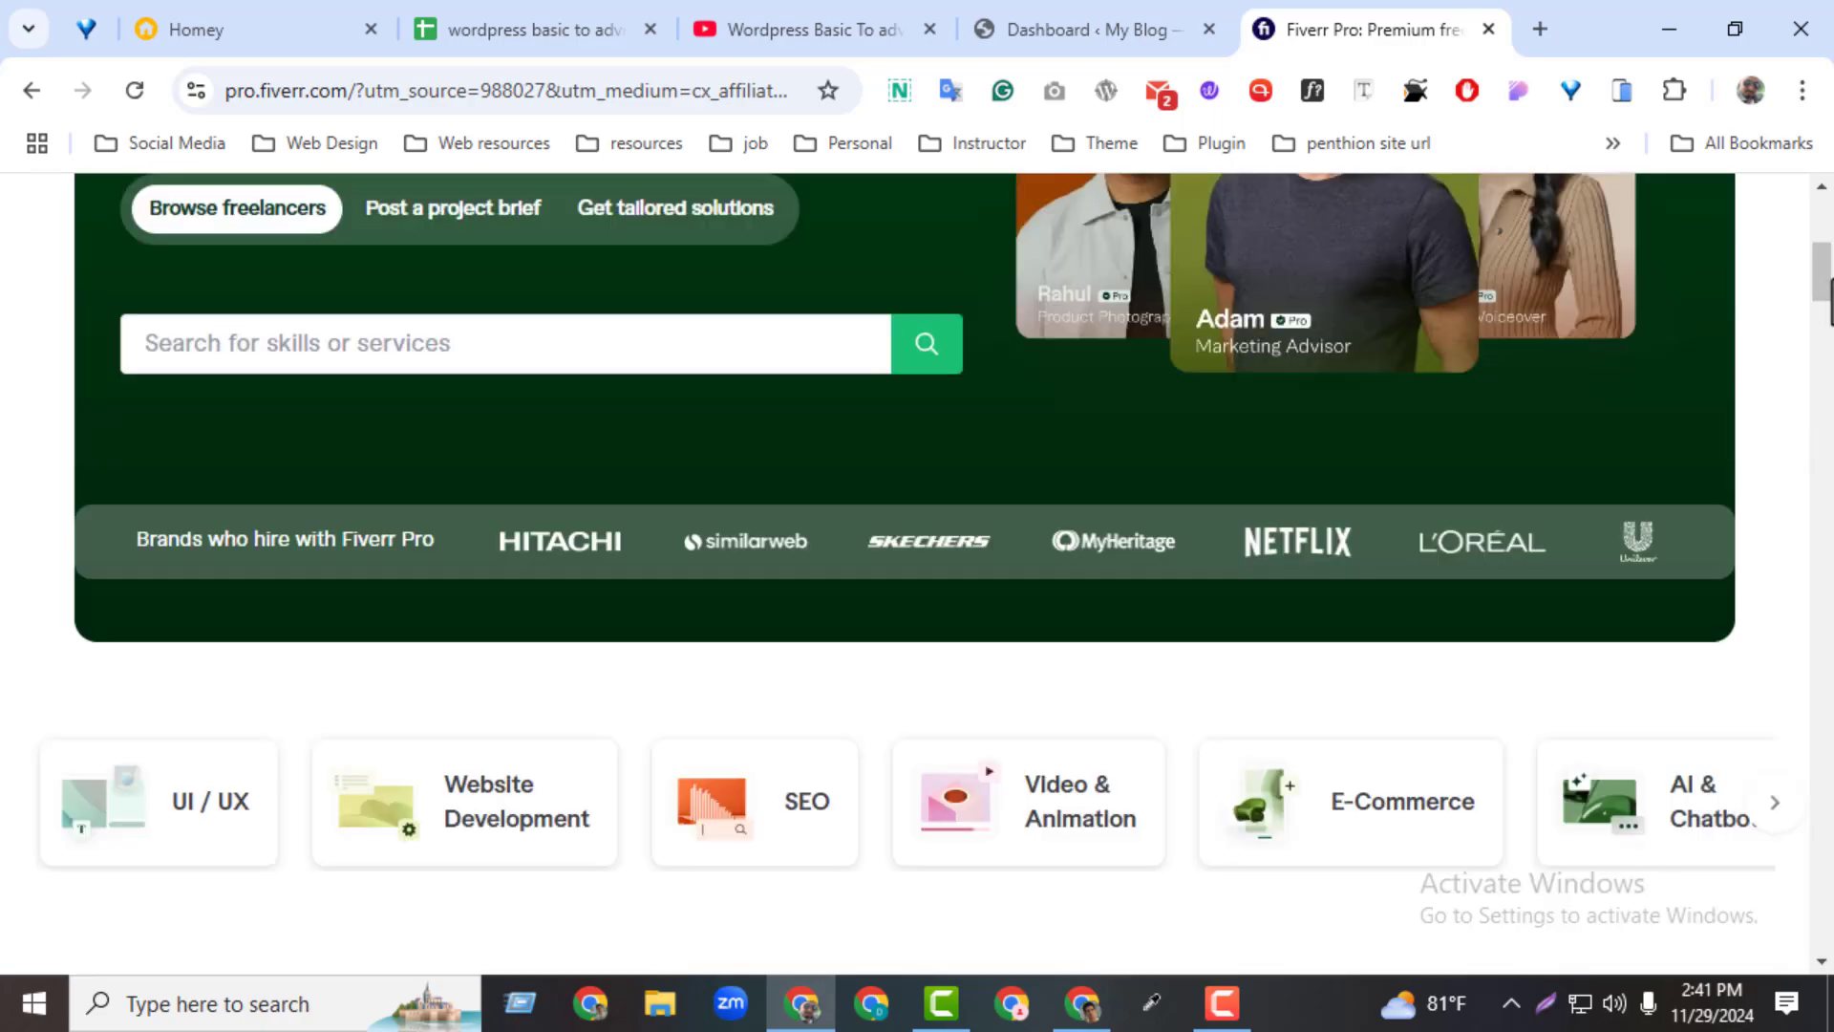
Search Fiverr Pro for "revolution slider"
mouse_move(1825, 296)
mouse_down()
mouse_move(1824, 230)
mouse_move(1826, 262)
mouse_up()
click(360, 716)
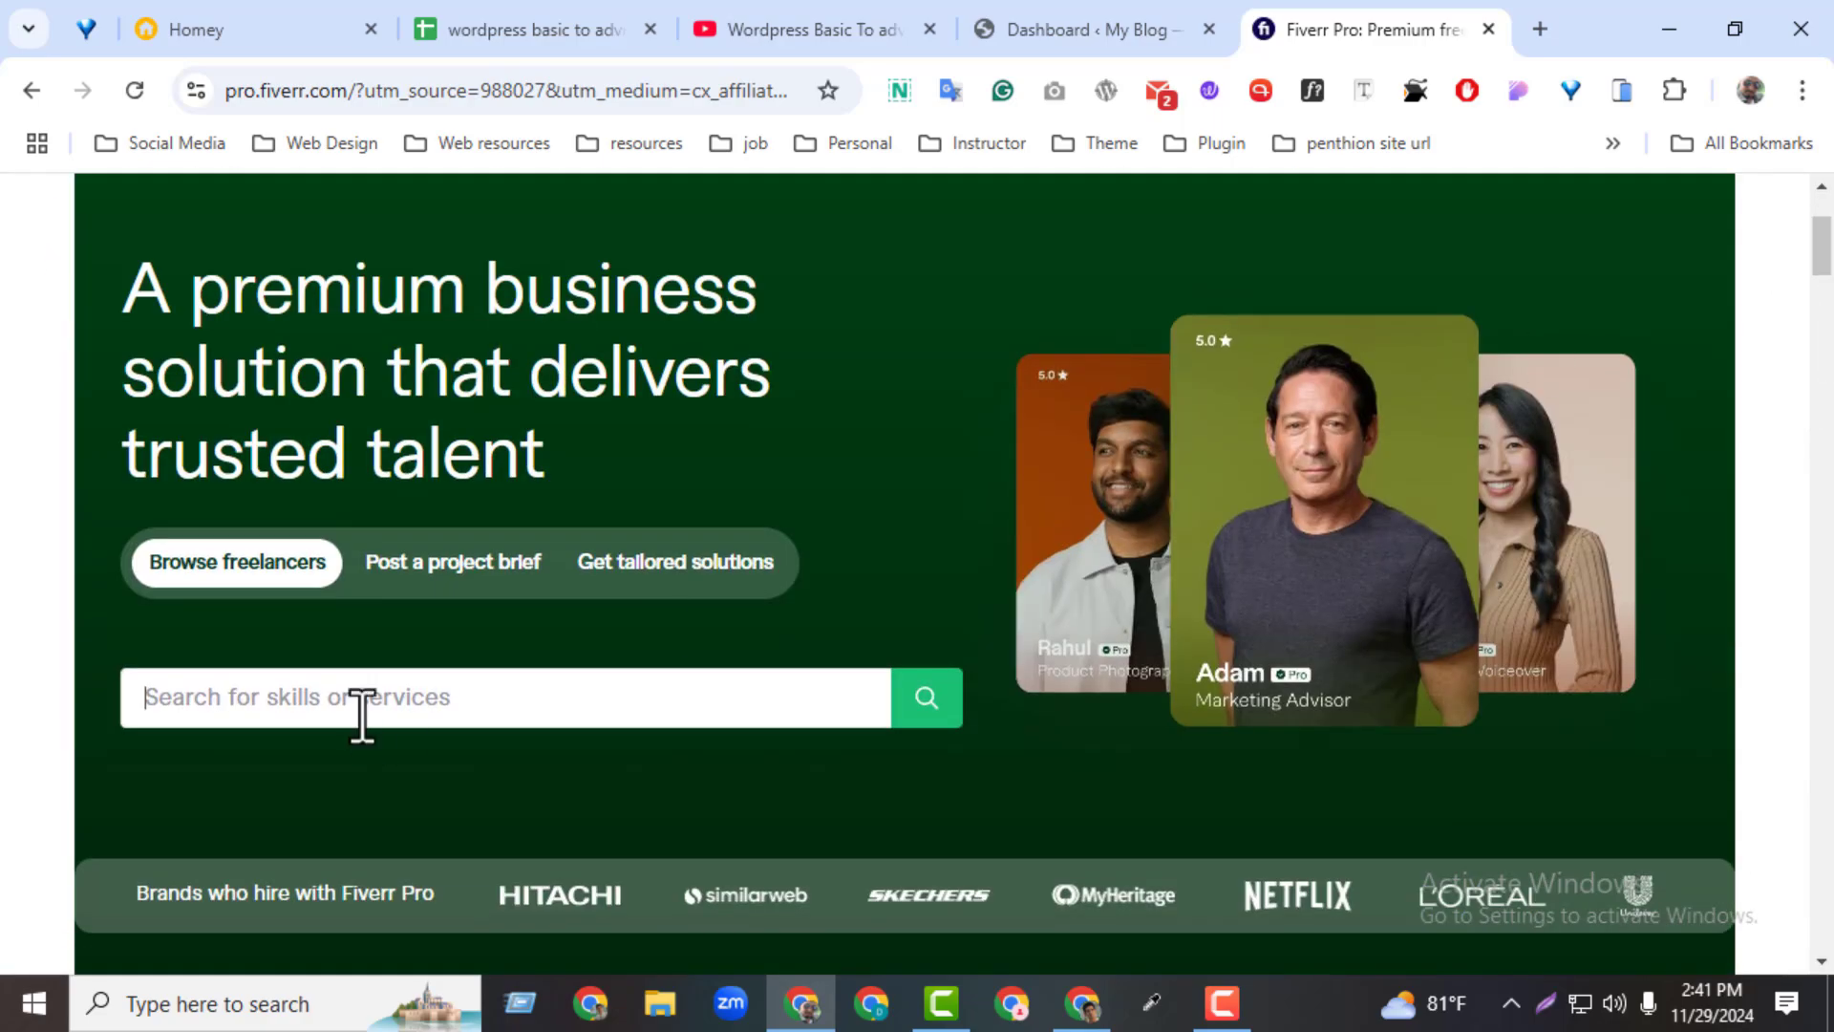
text(rev)
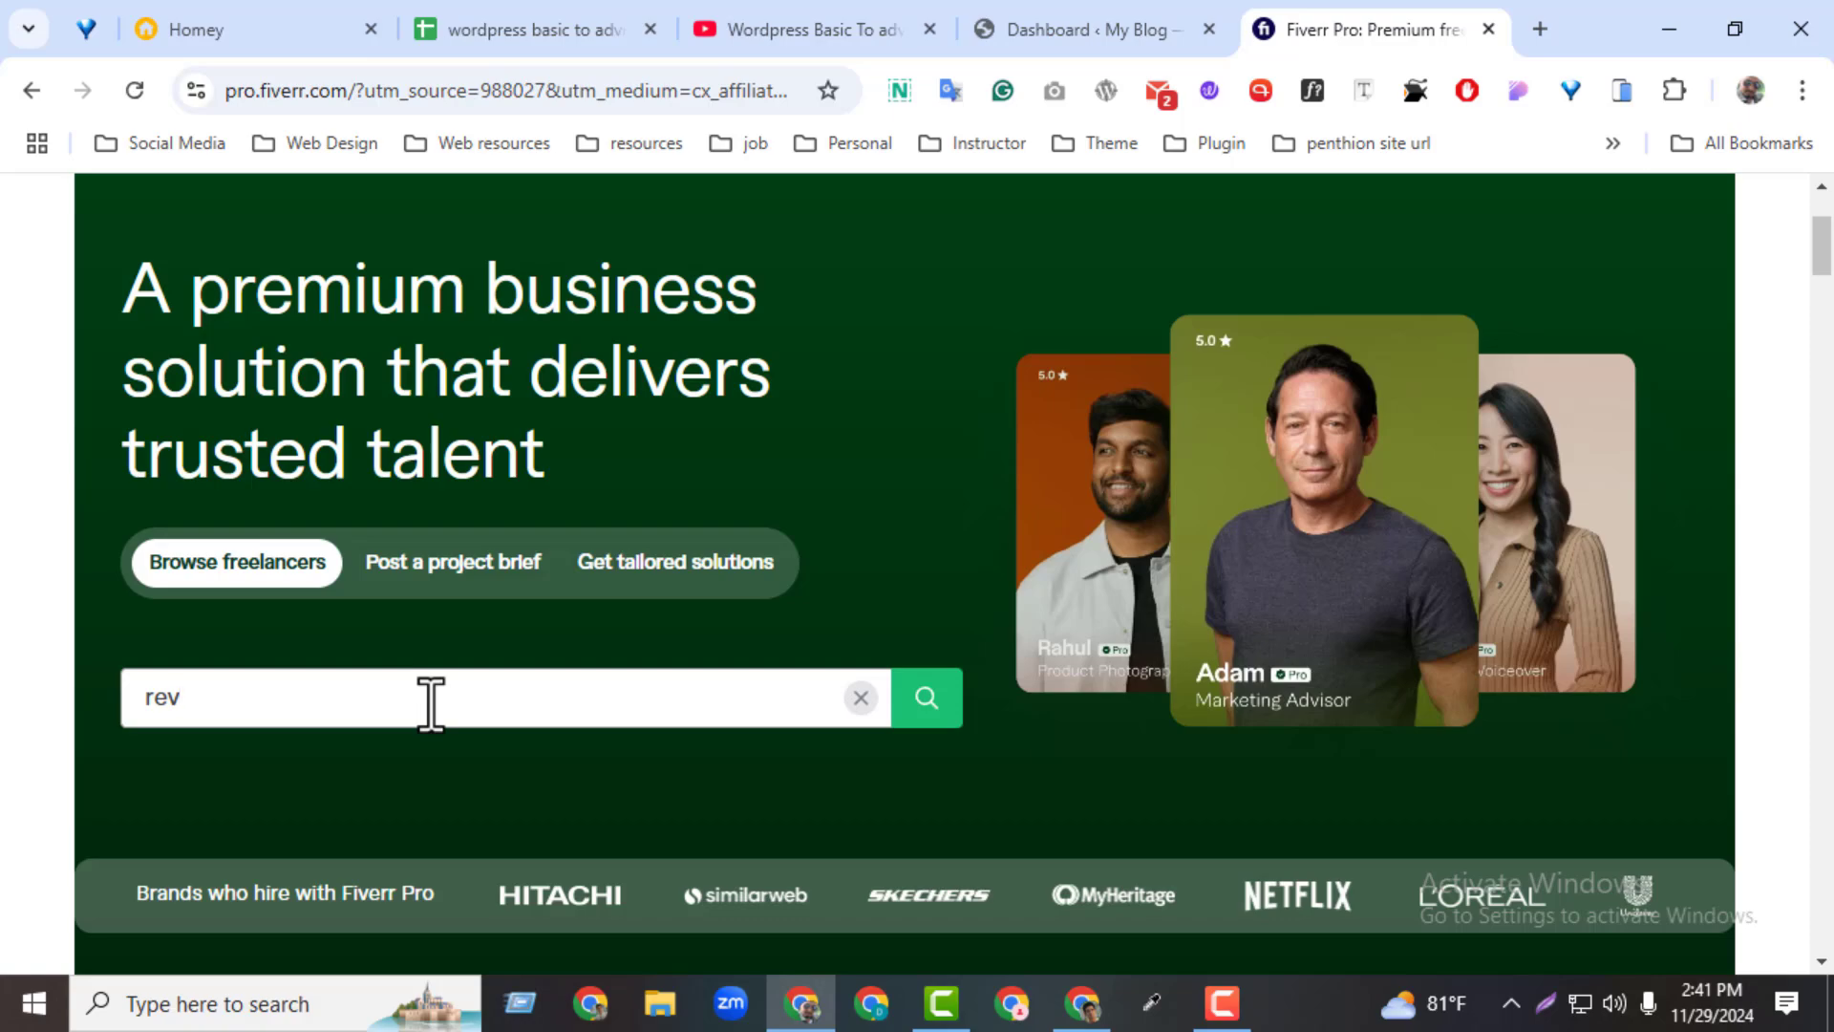
text(ol)
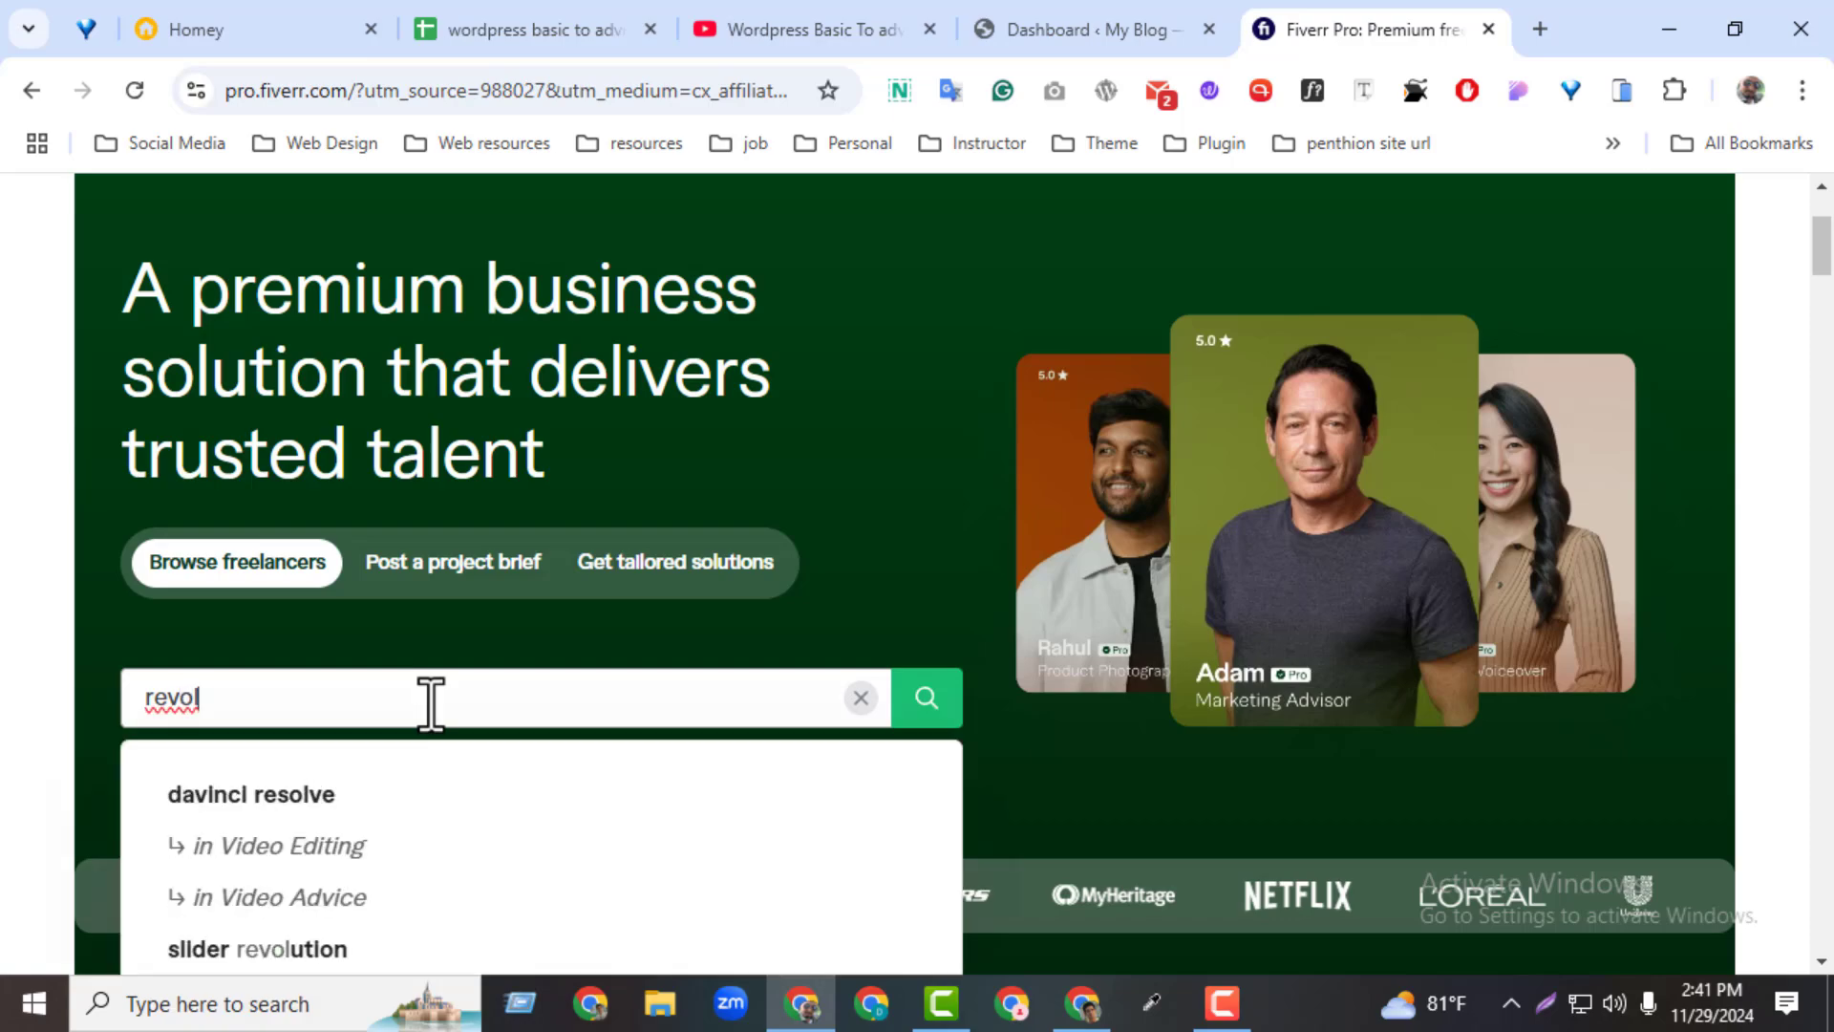
text(ution slider)
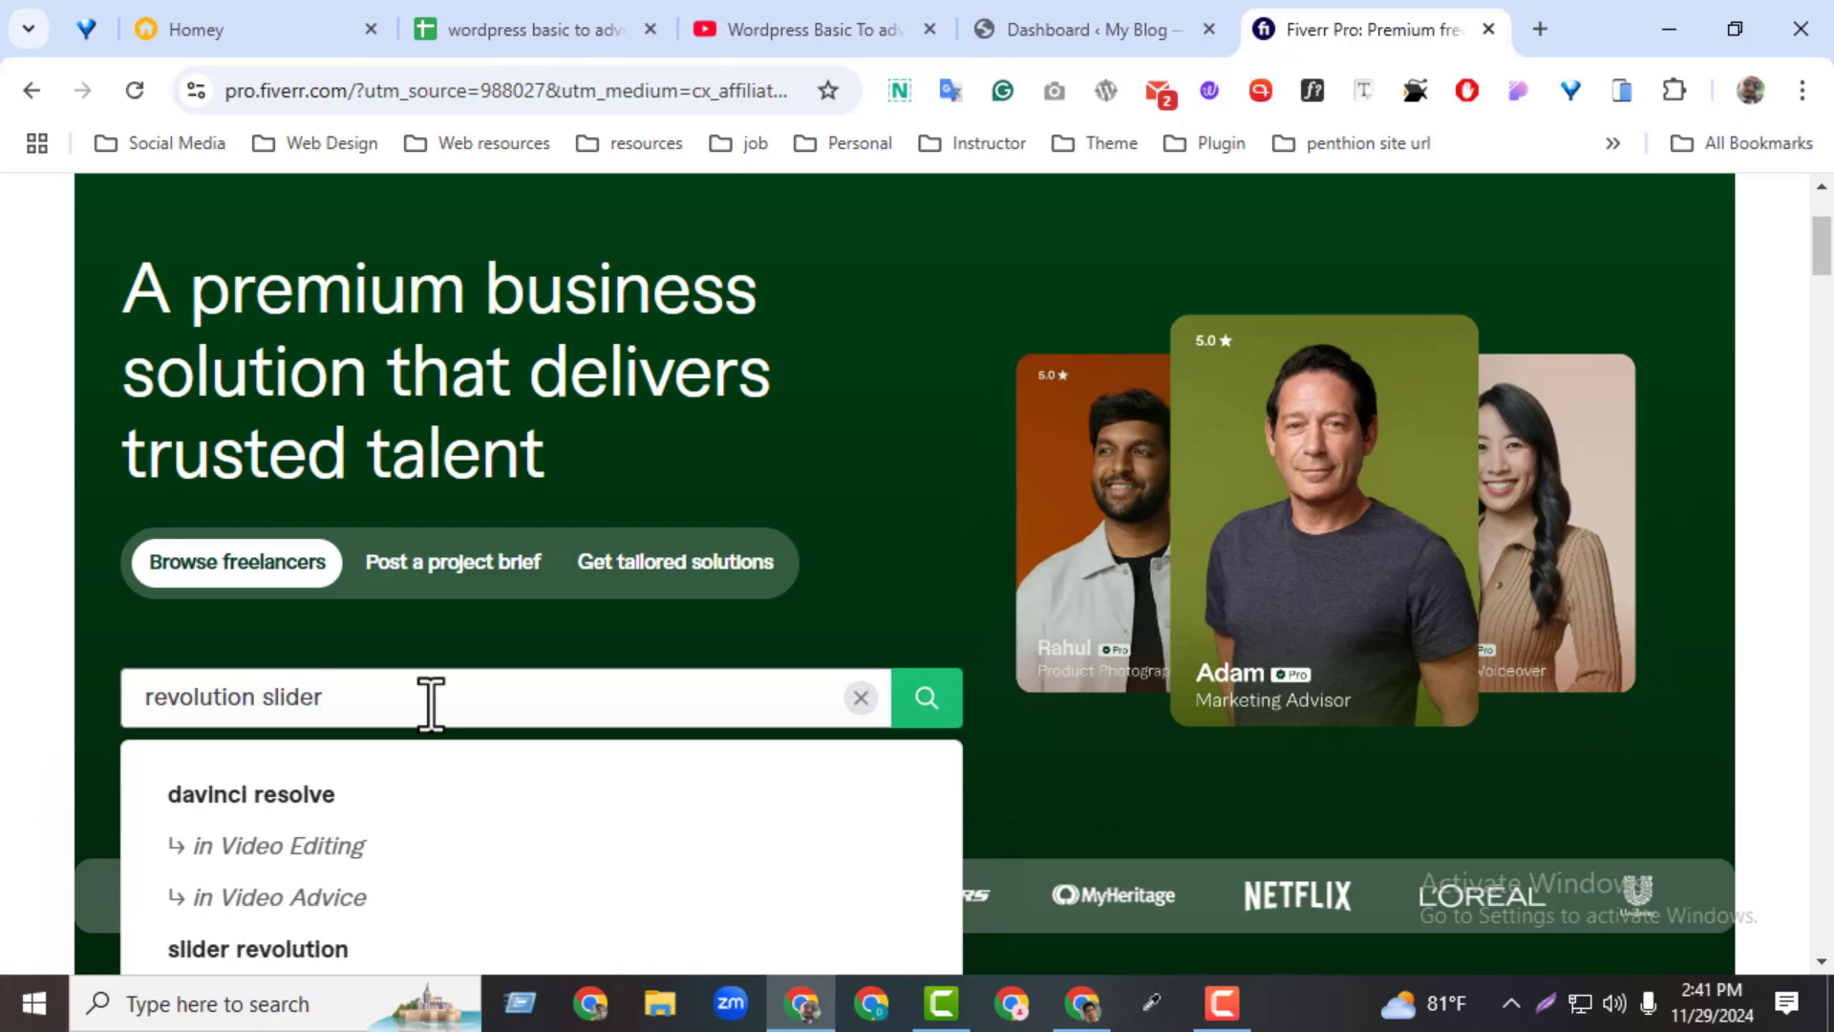
text(\)
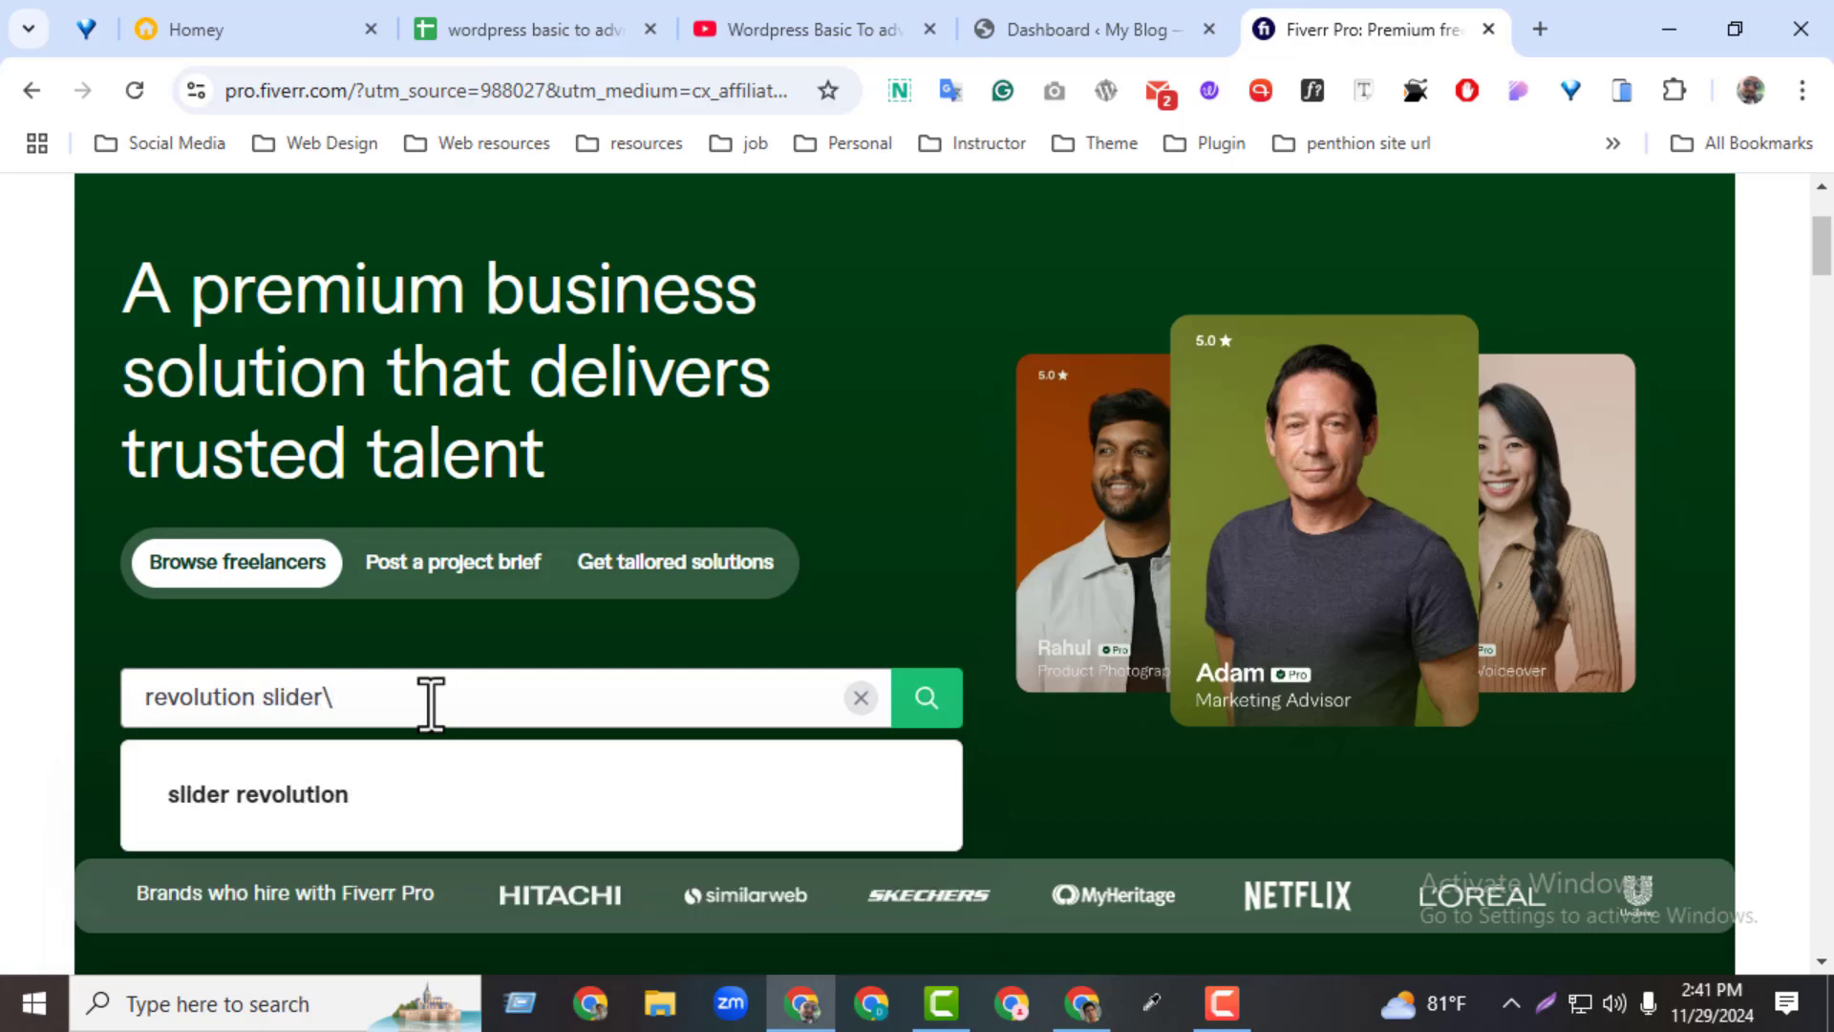
key(BackSpace)
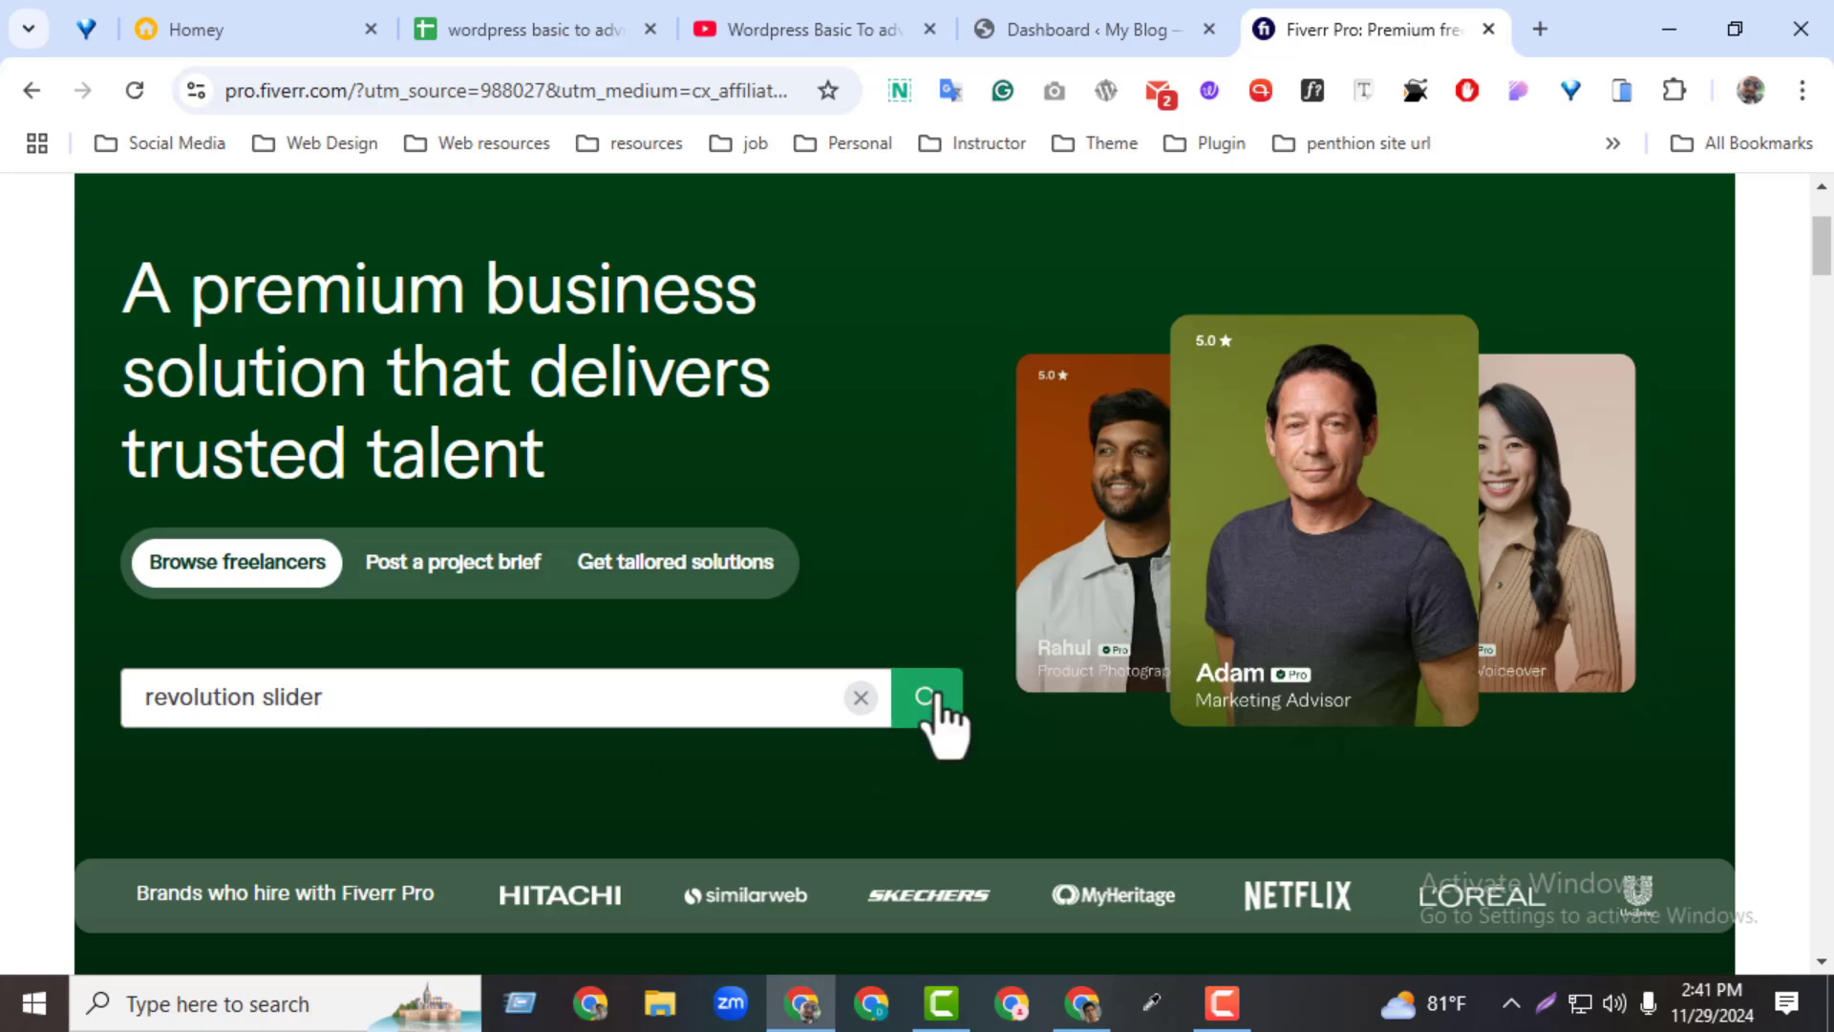
click(928, 704)
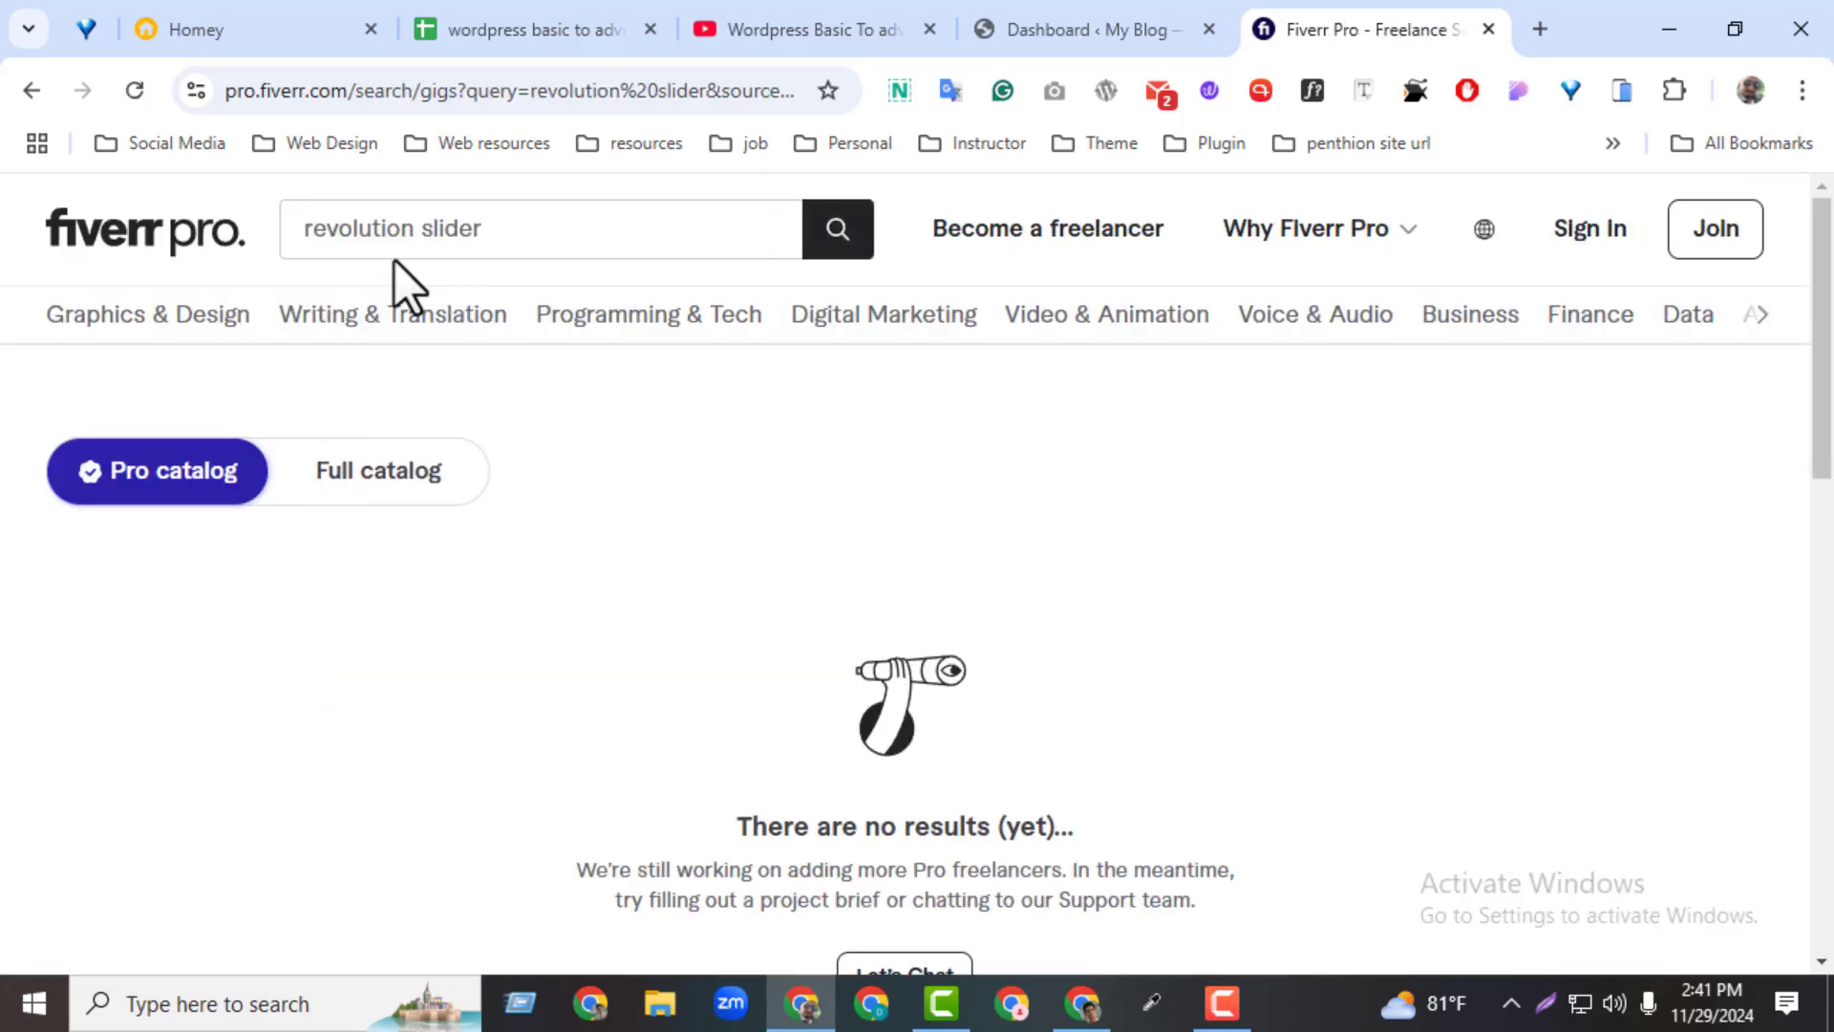
Search for the suggested term "slider revolution" and switch the results to the full catalog
double_click(421, 230)
key(BackSpace)
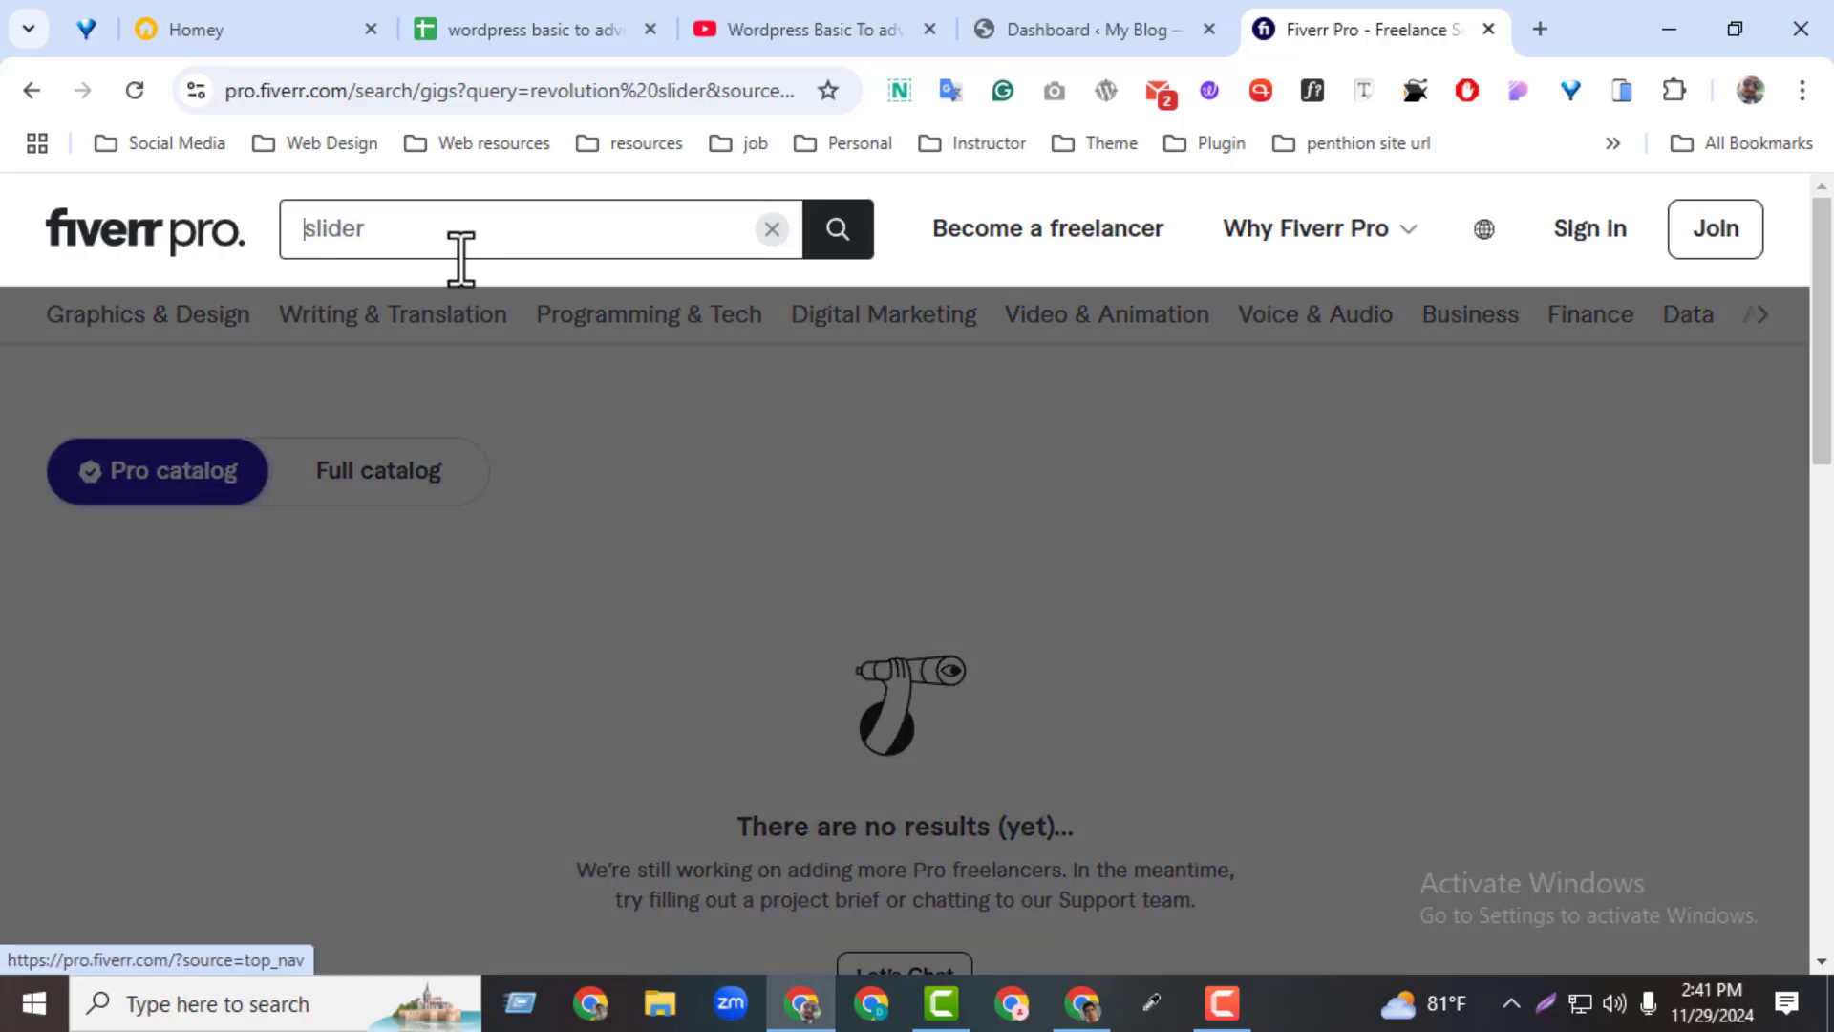
click(514, 244)
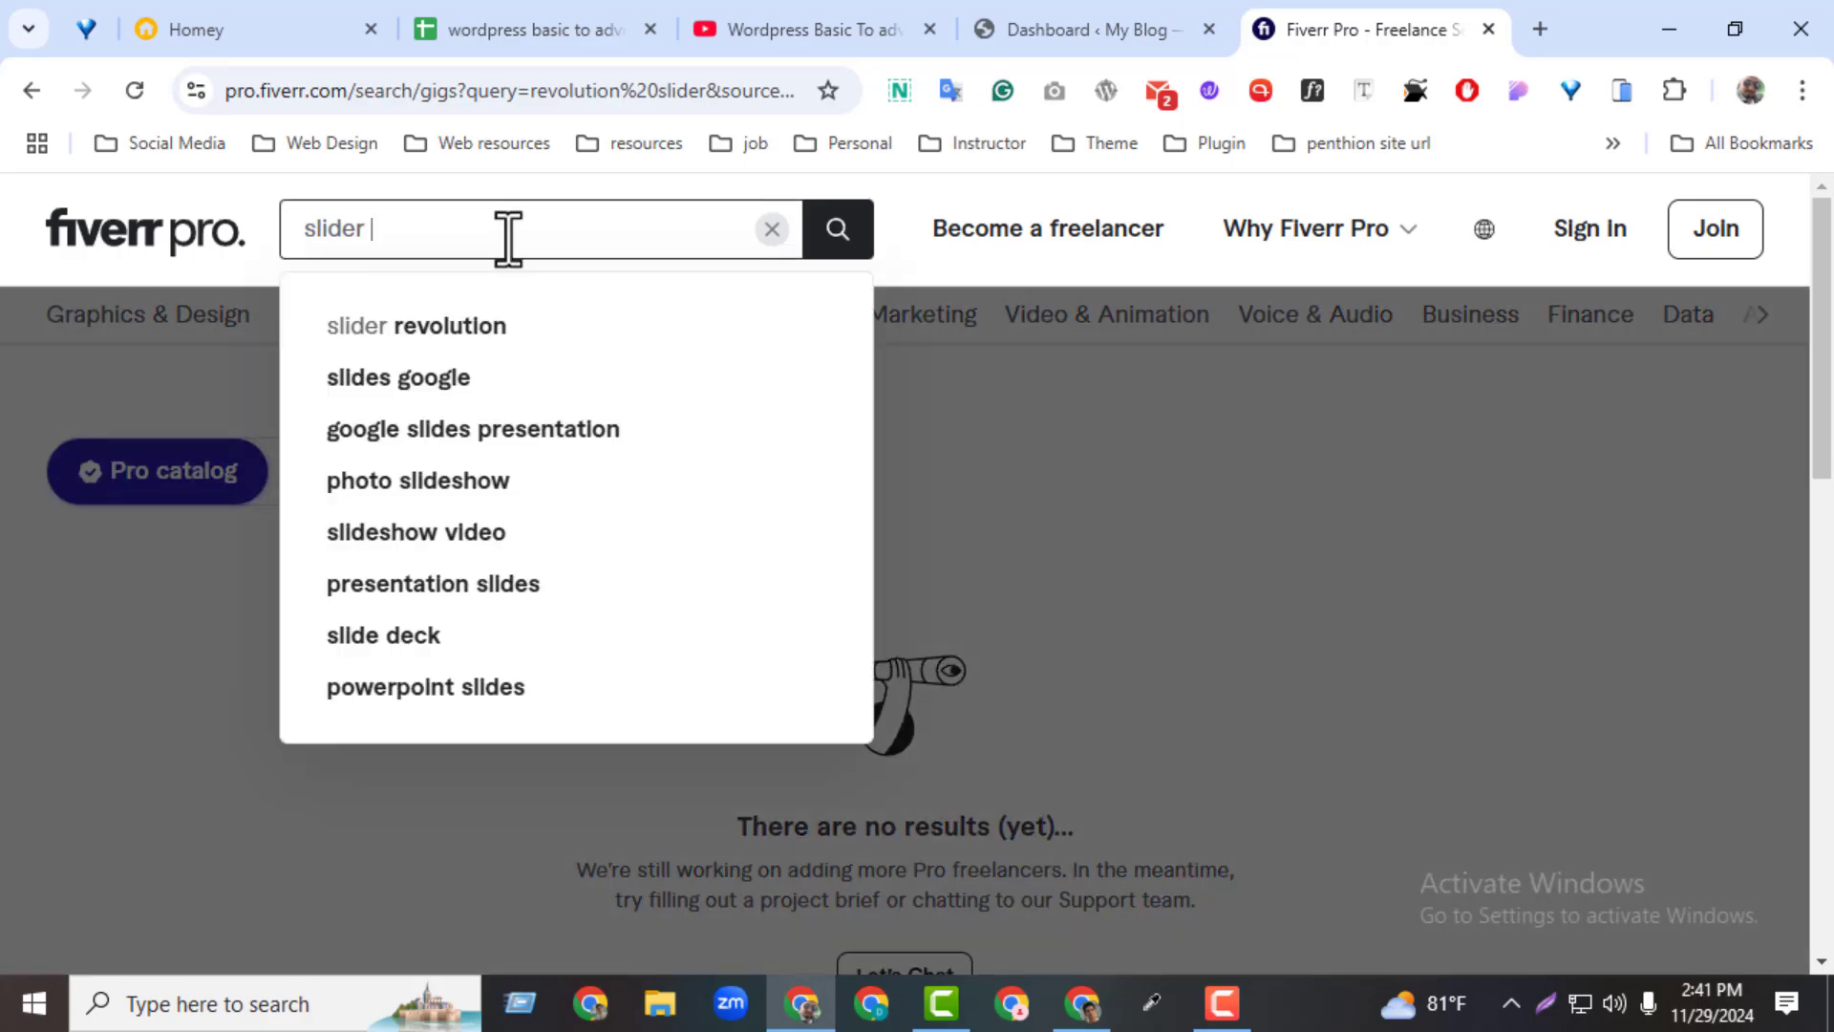
click(453, 335)
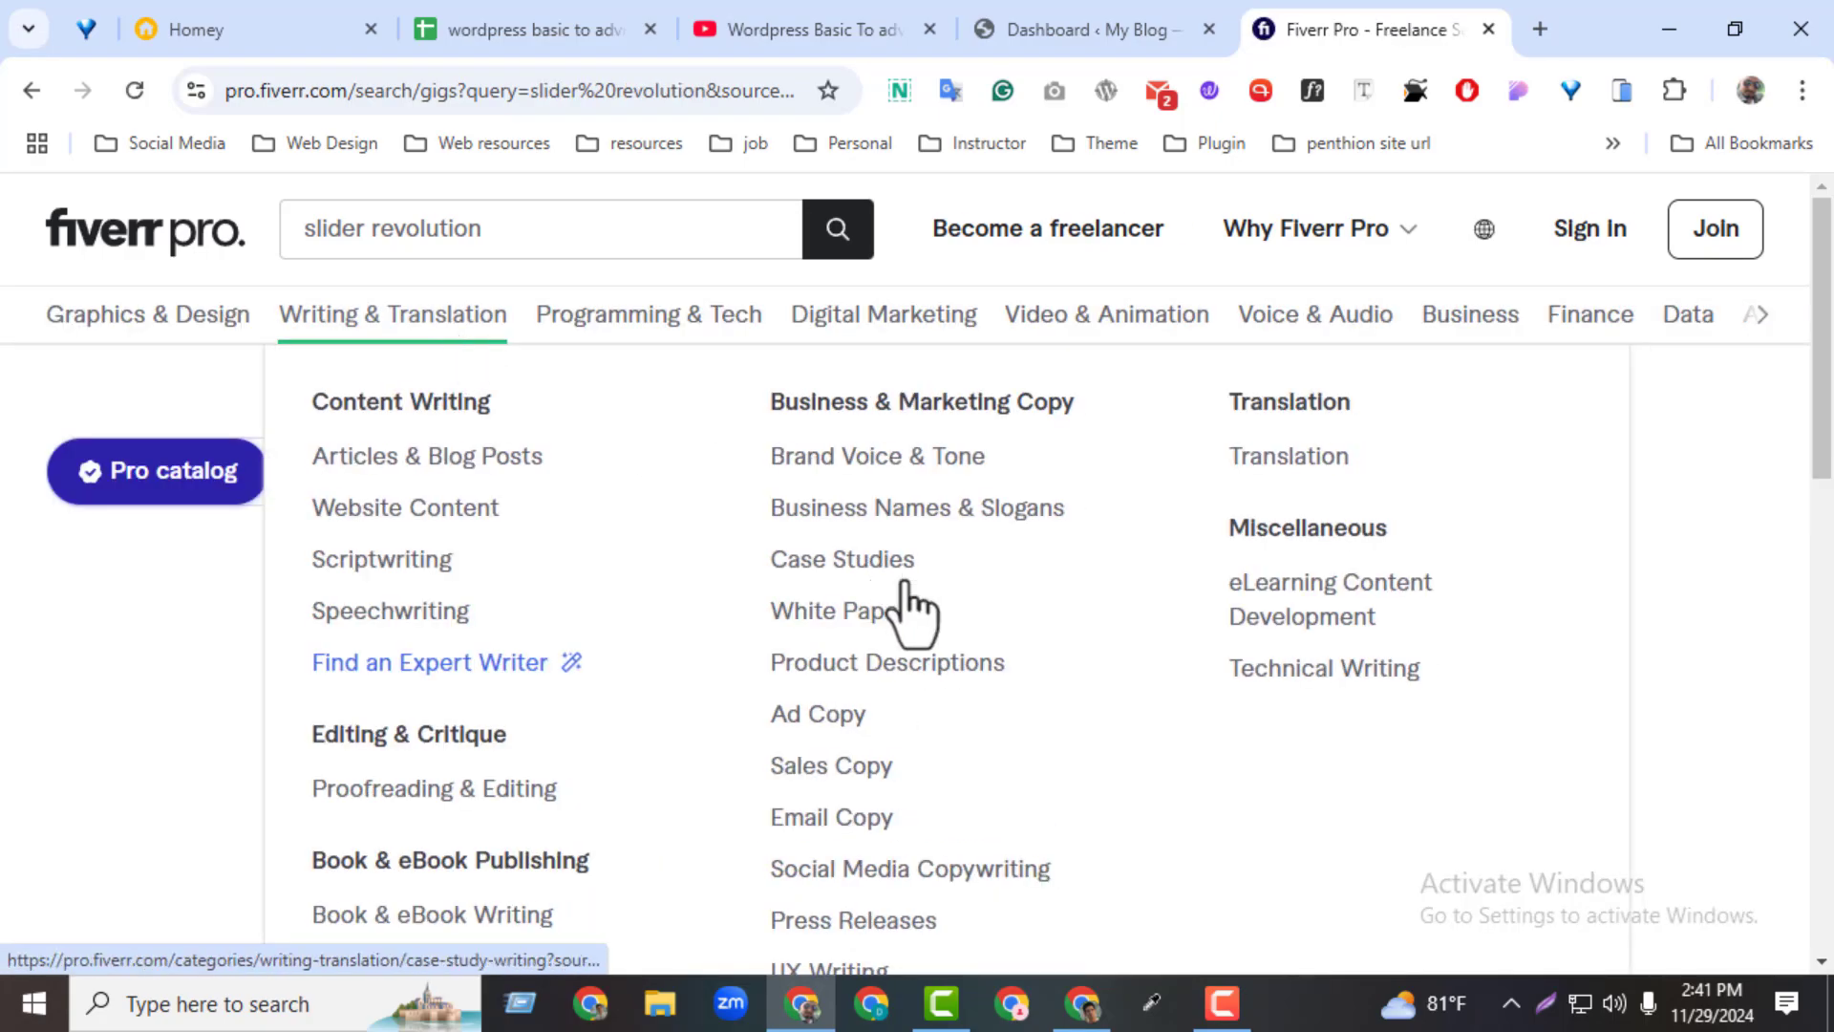
mouse_move(1822, 440)
mouse_down()
mouse_move(1822, 540)
mouse_move(1816, 449)
mouse_up()
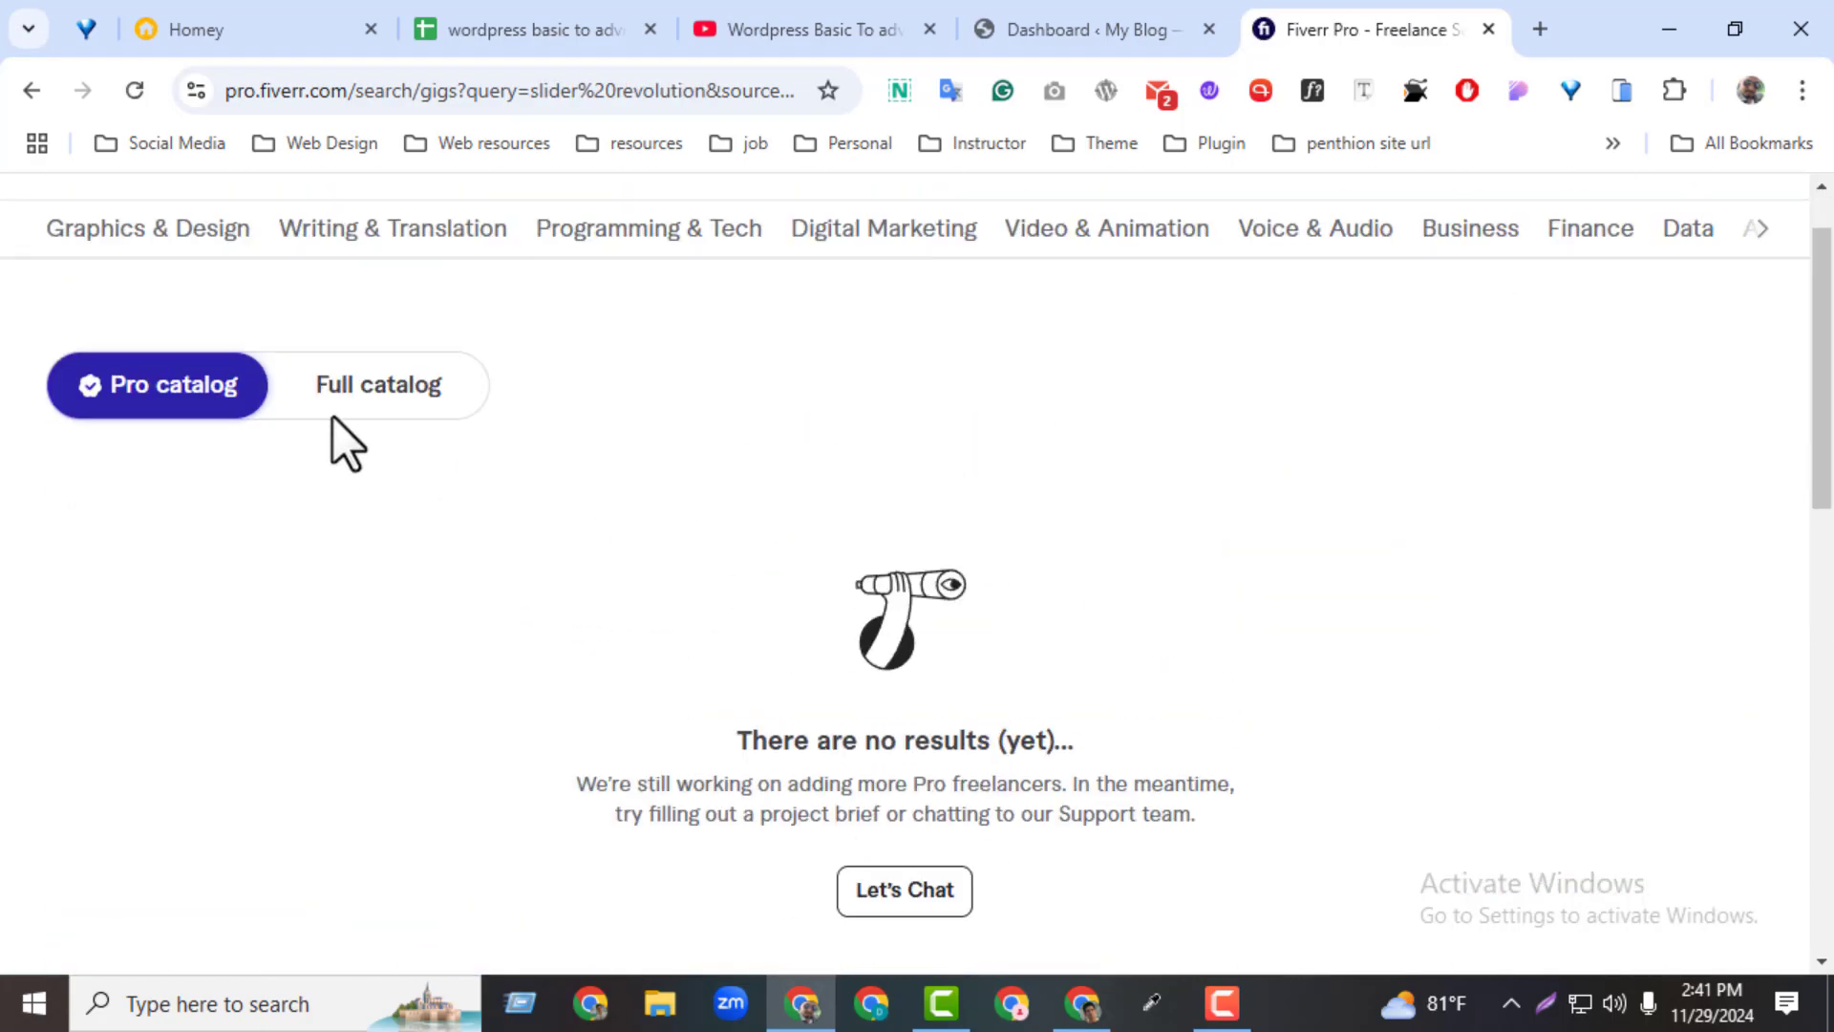
click(339, 402)
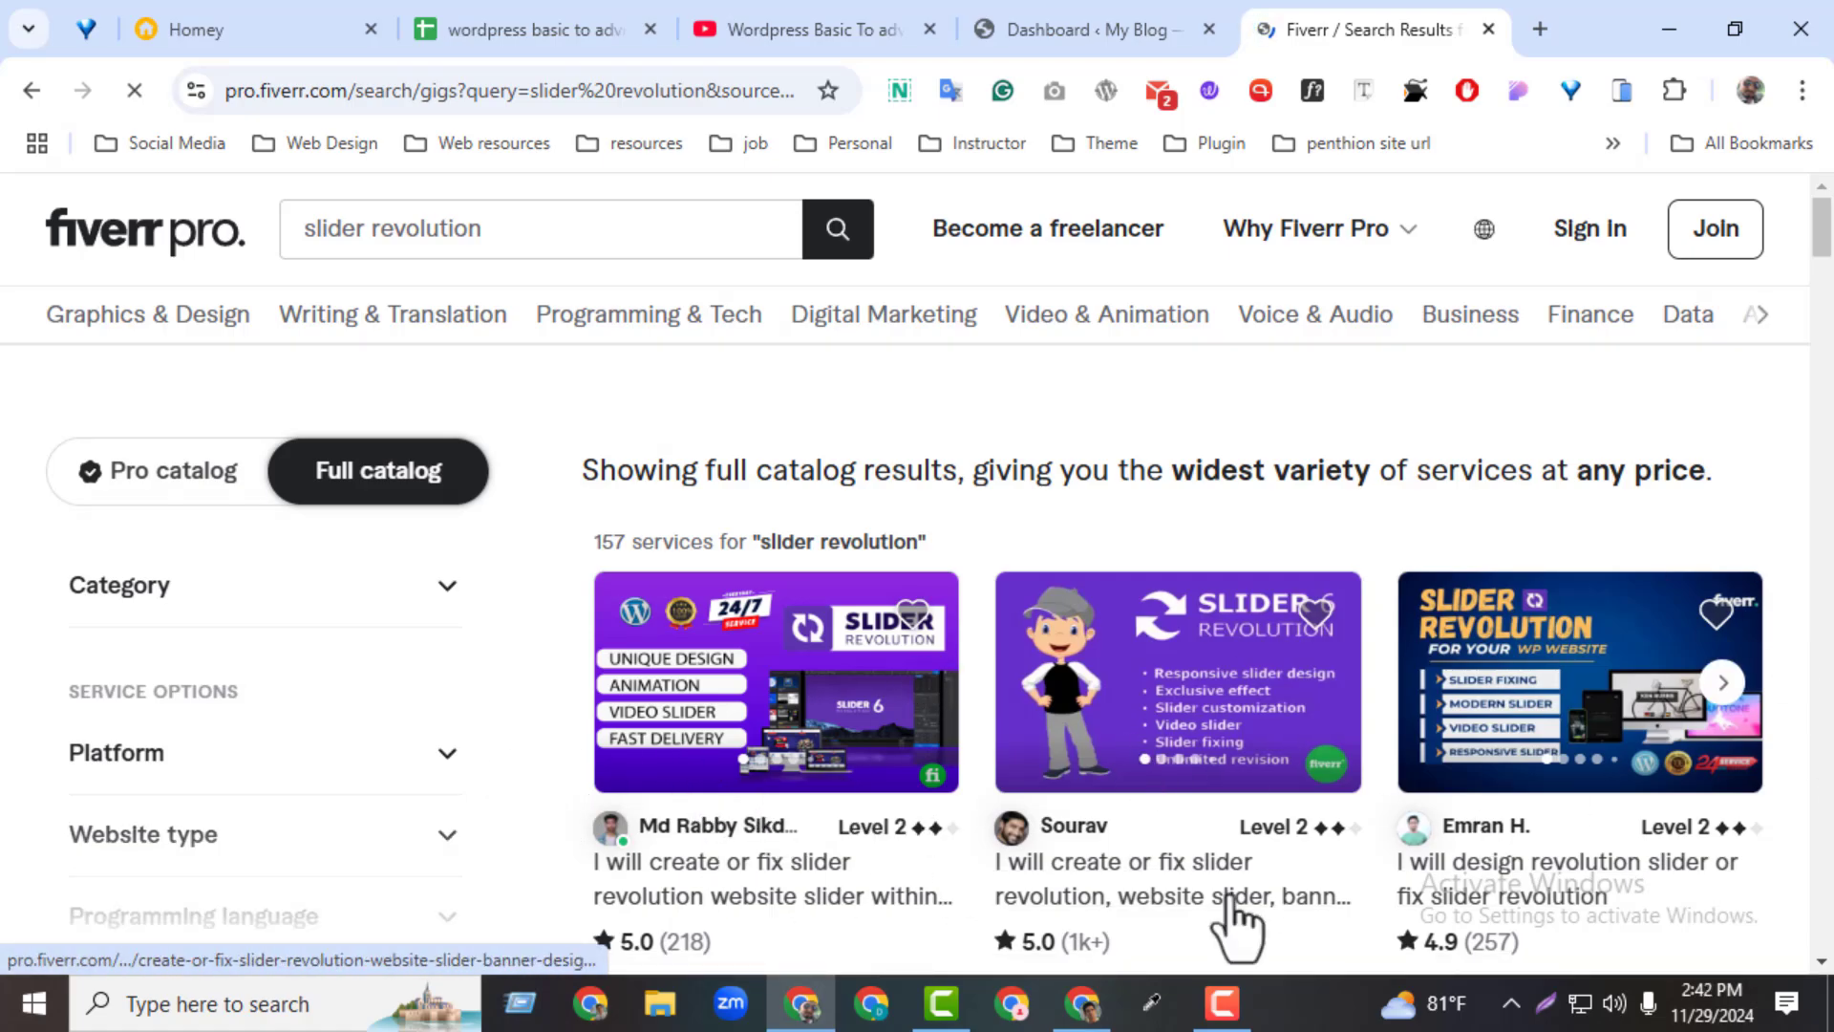
Examine the slider revolution gigs with their ratings and starting prices, and close the Fiverr page
drag(1825, 229, 1825, 249)
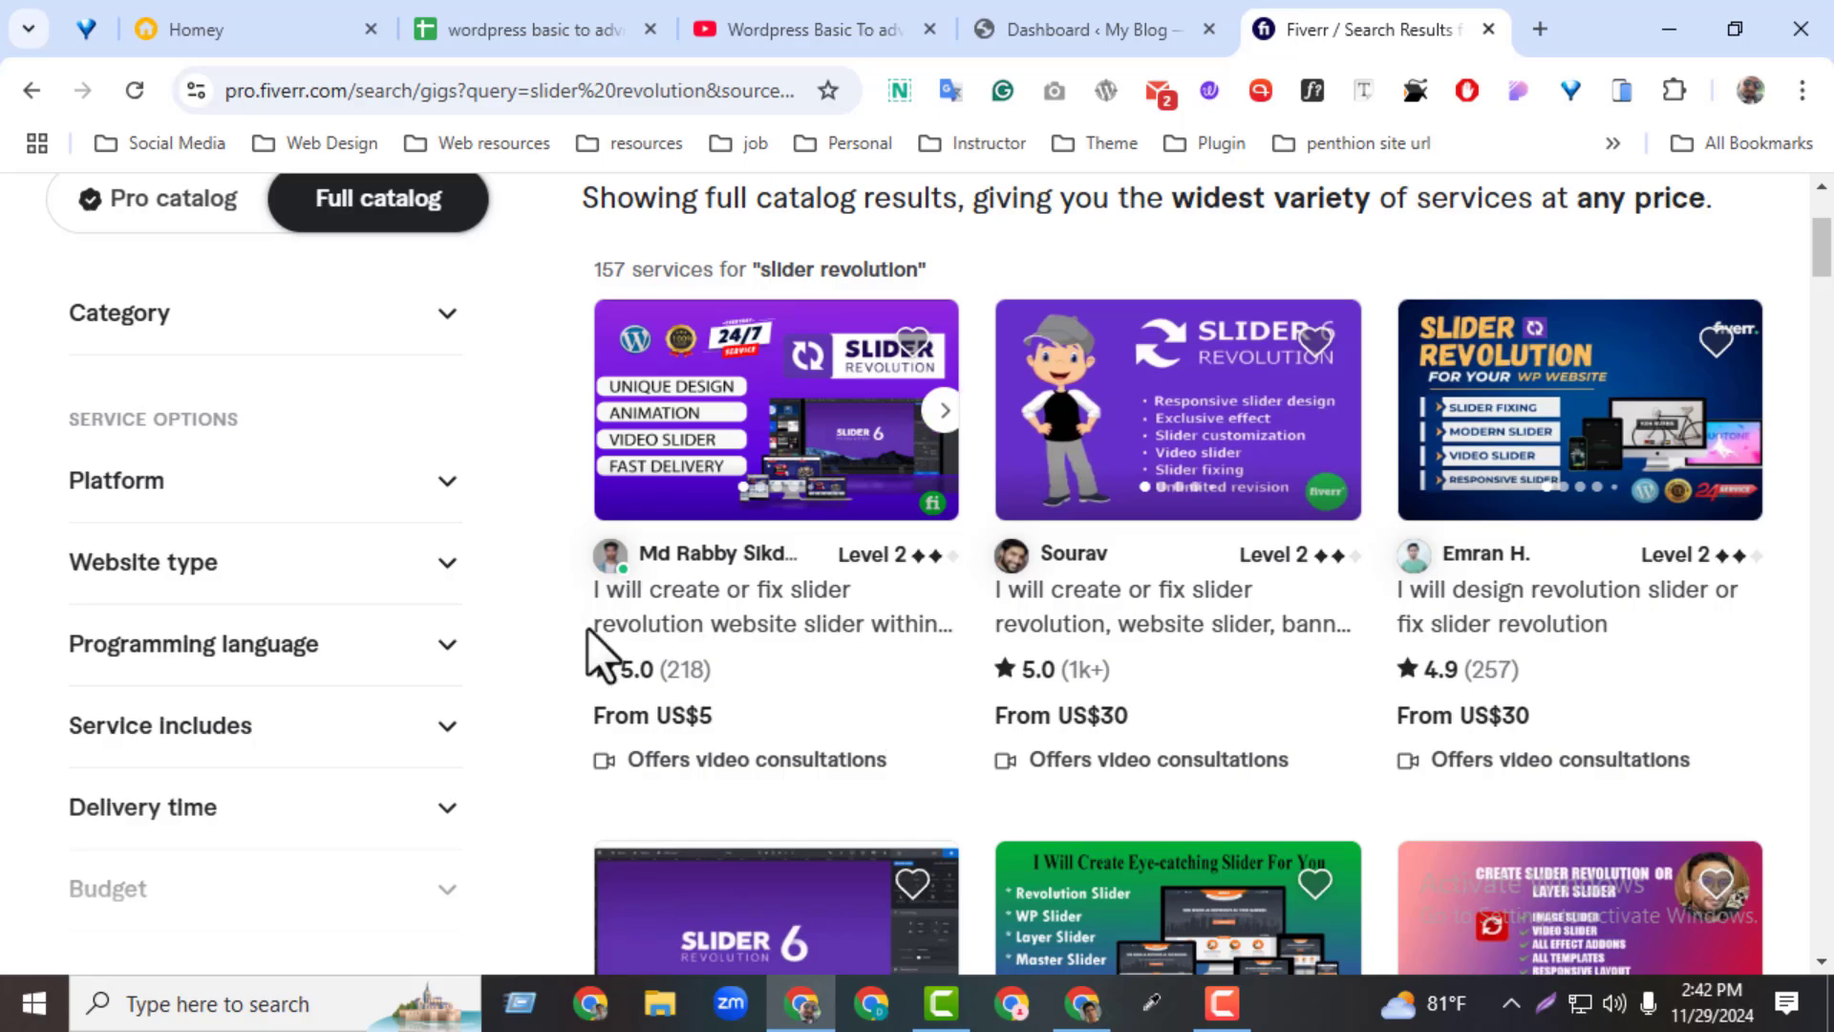
scroll(1830, 287, down, 7)
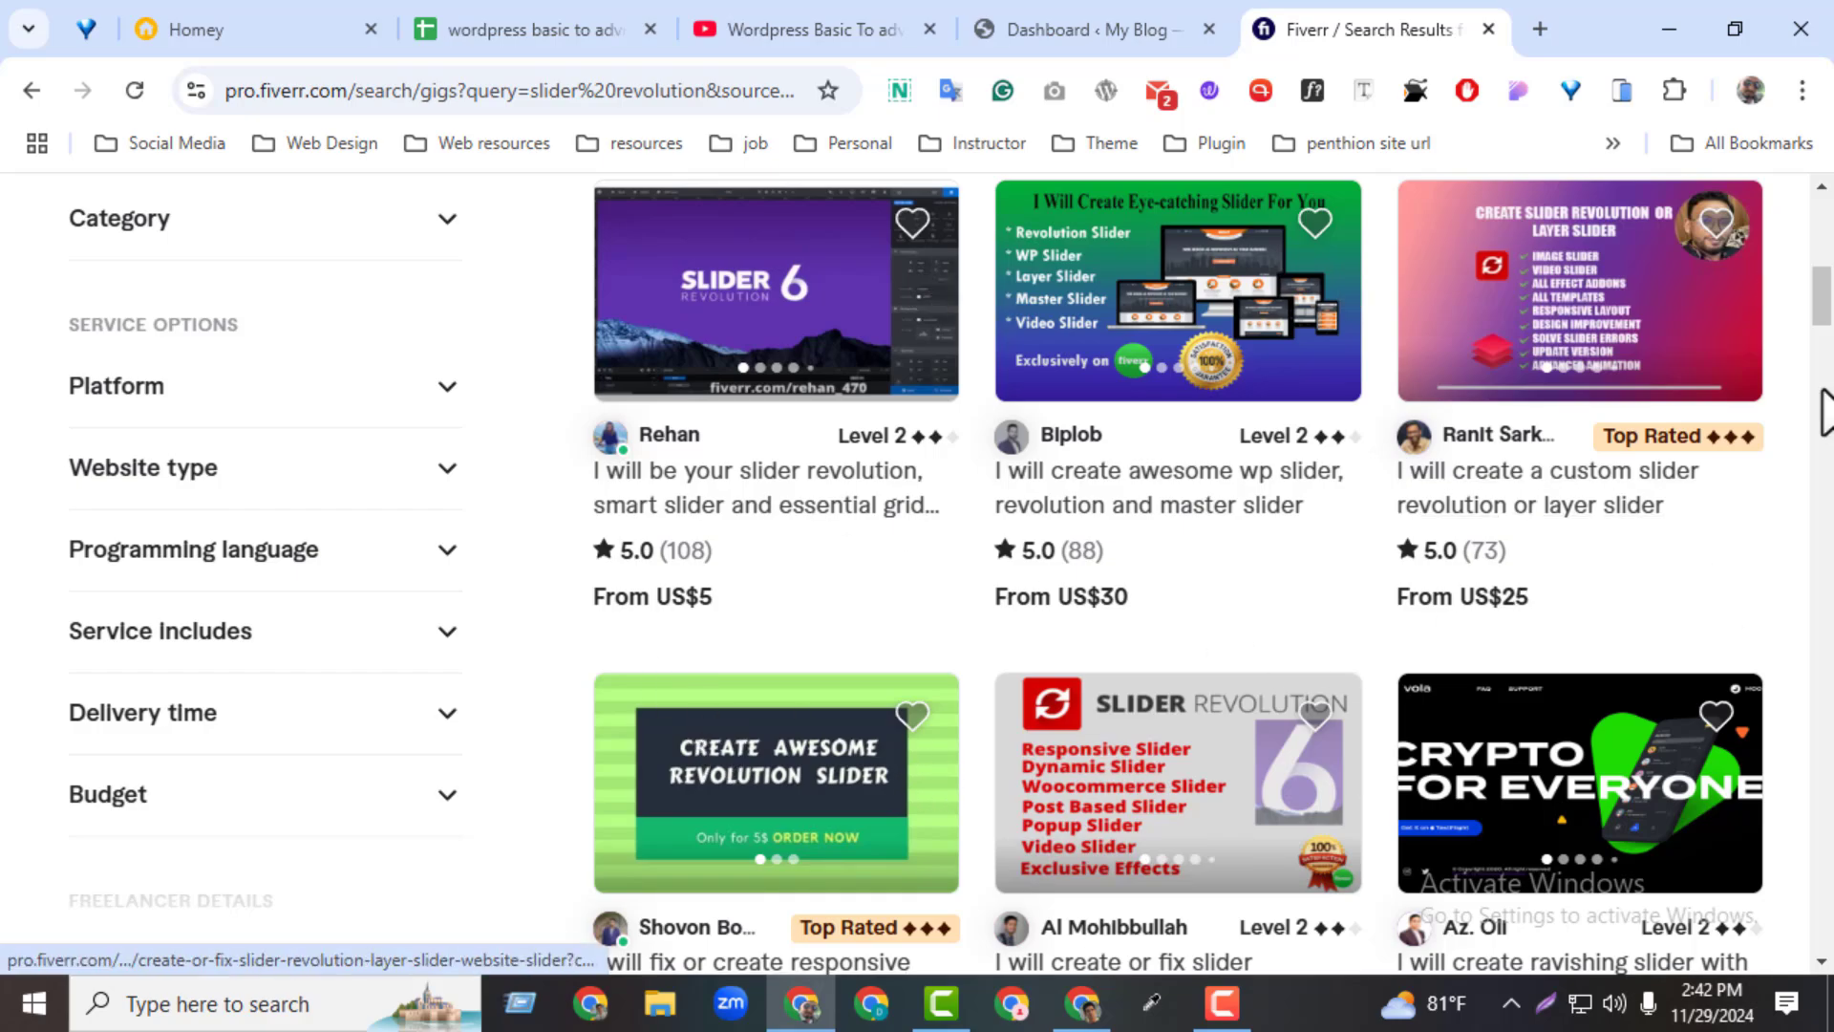
drag(1822, 298, 1819, 226)
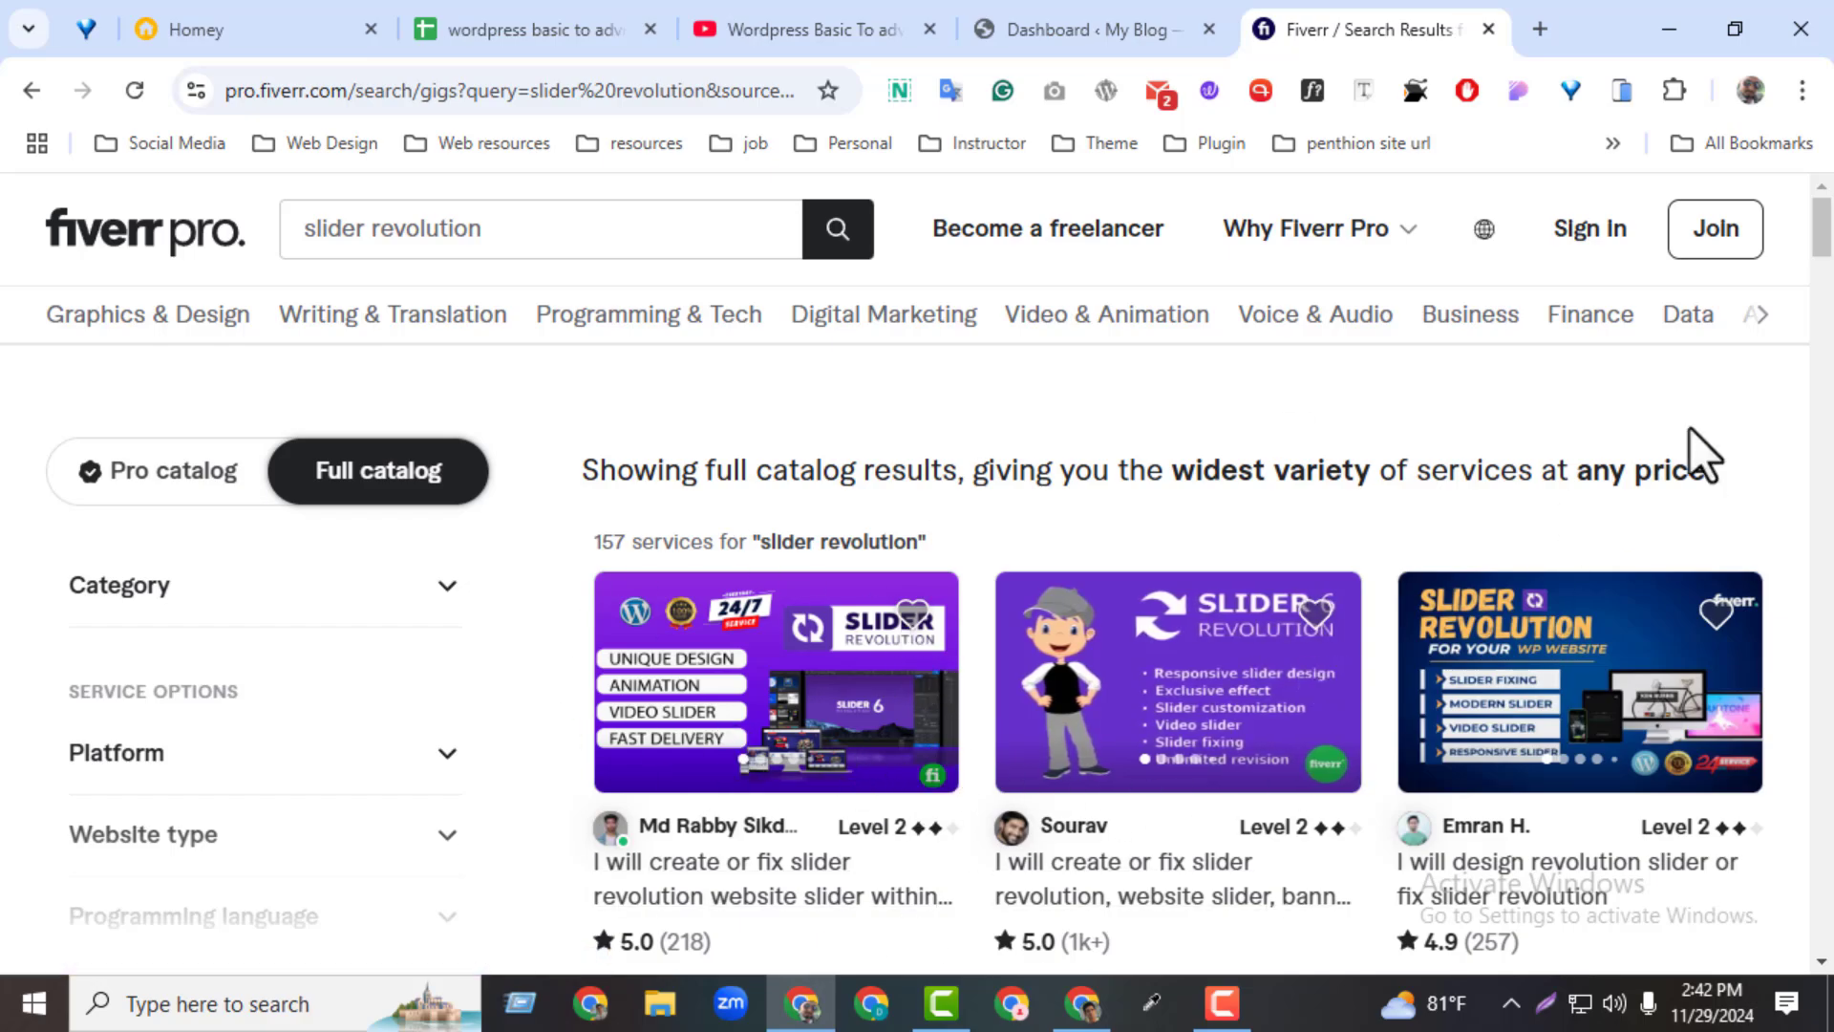
drag(1825, 241, 1821, 32)
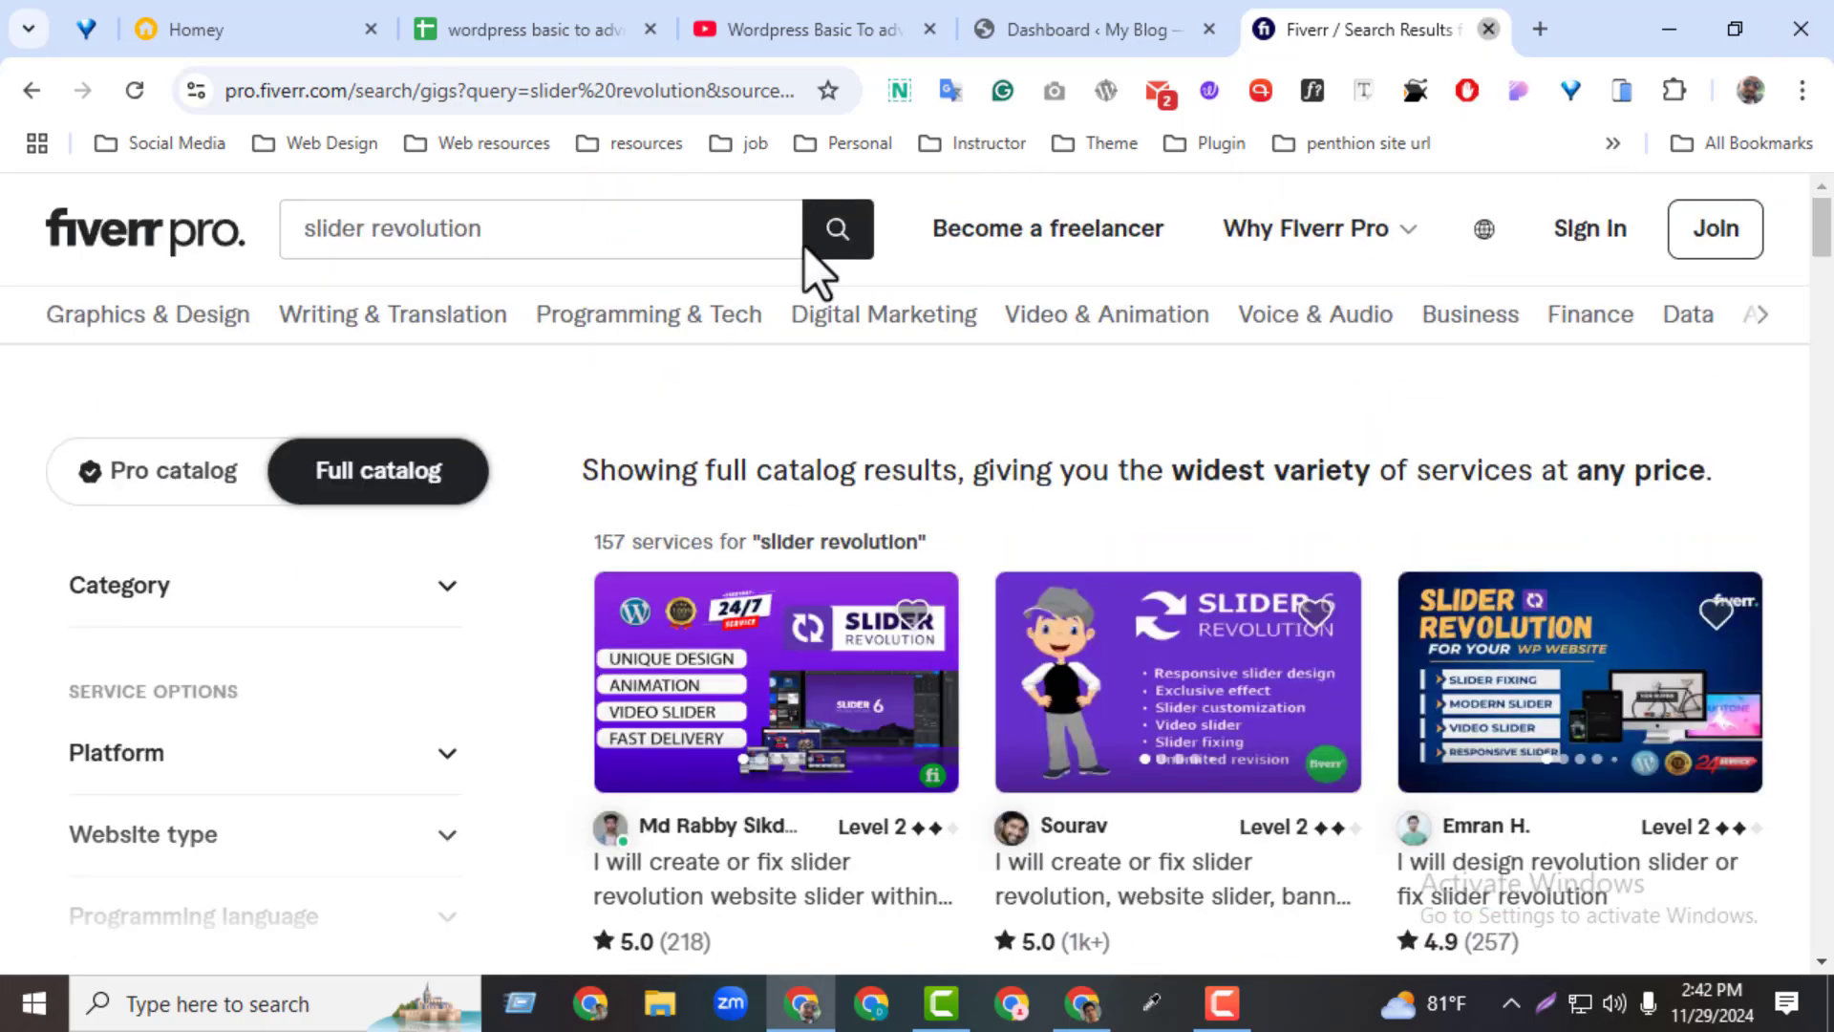
key(ctrl+w)
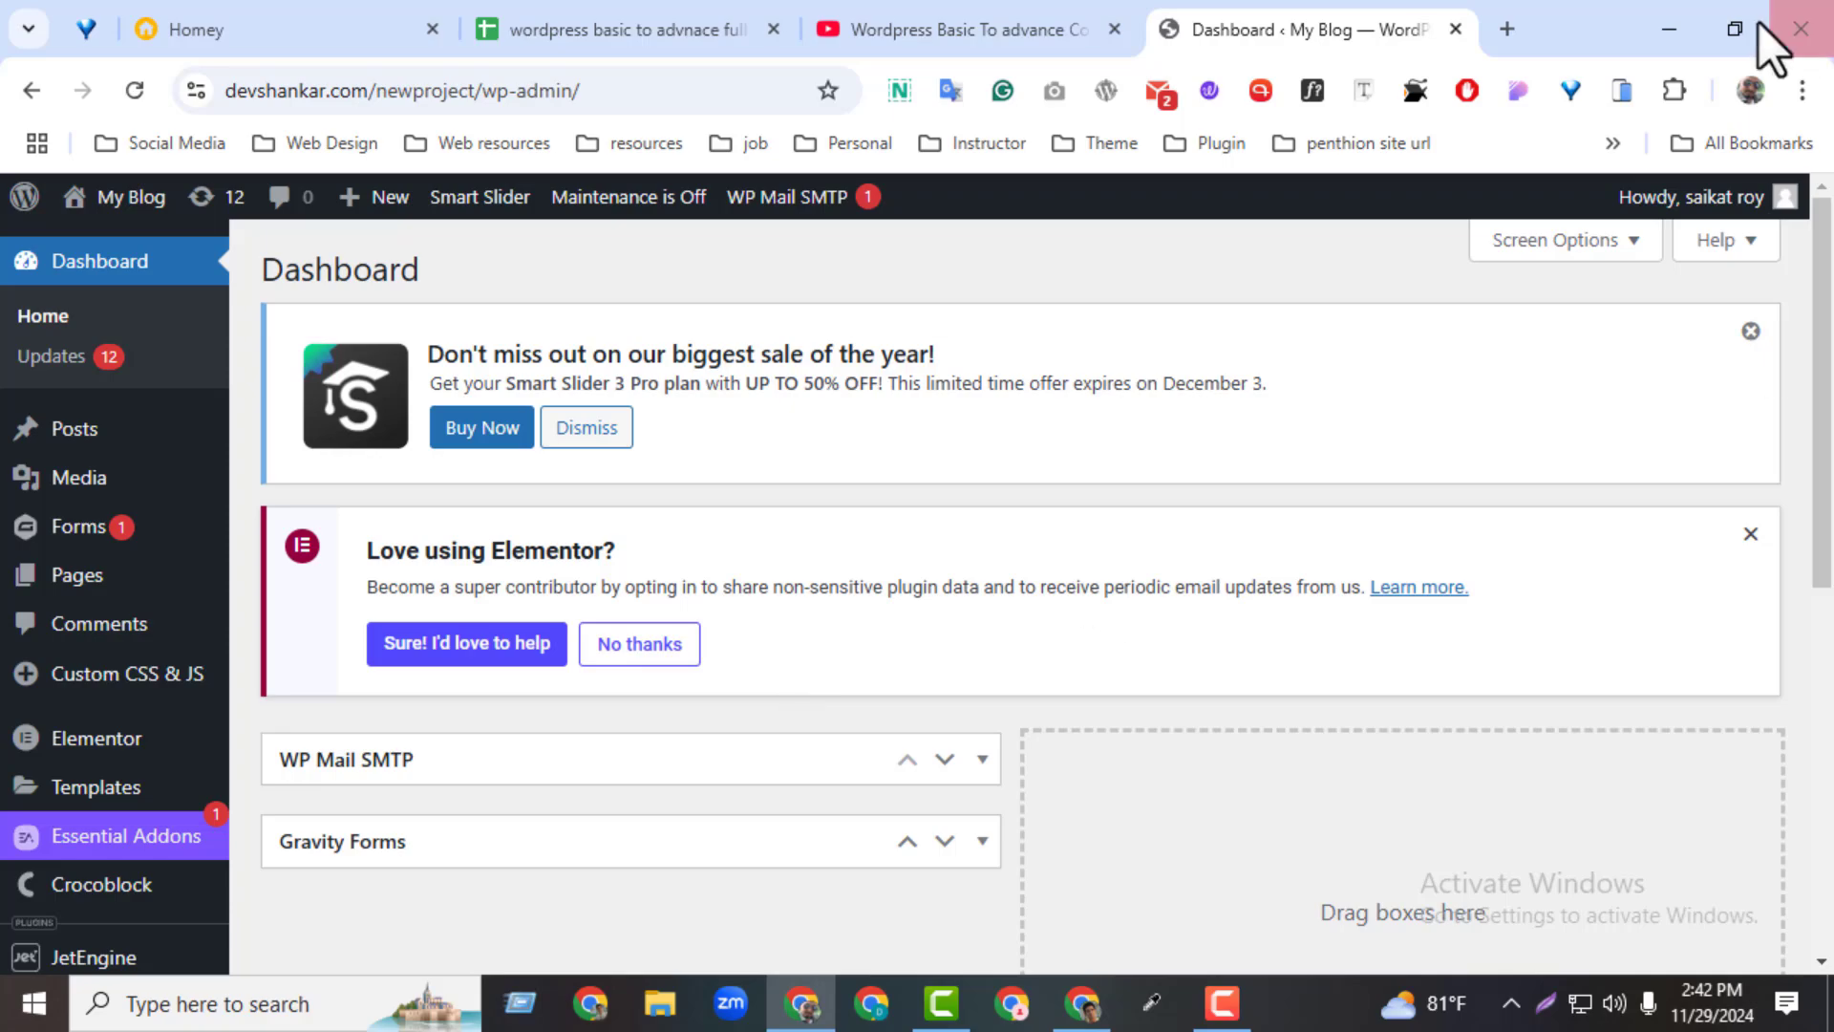
Search Google for "revolution slider" in a new browser tab and open the purchase plans on sliderrevolution.com
click(1509, 26)
click(612, 81)
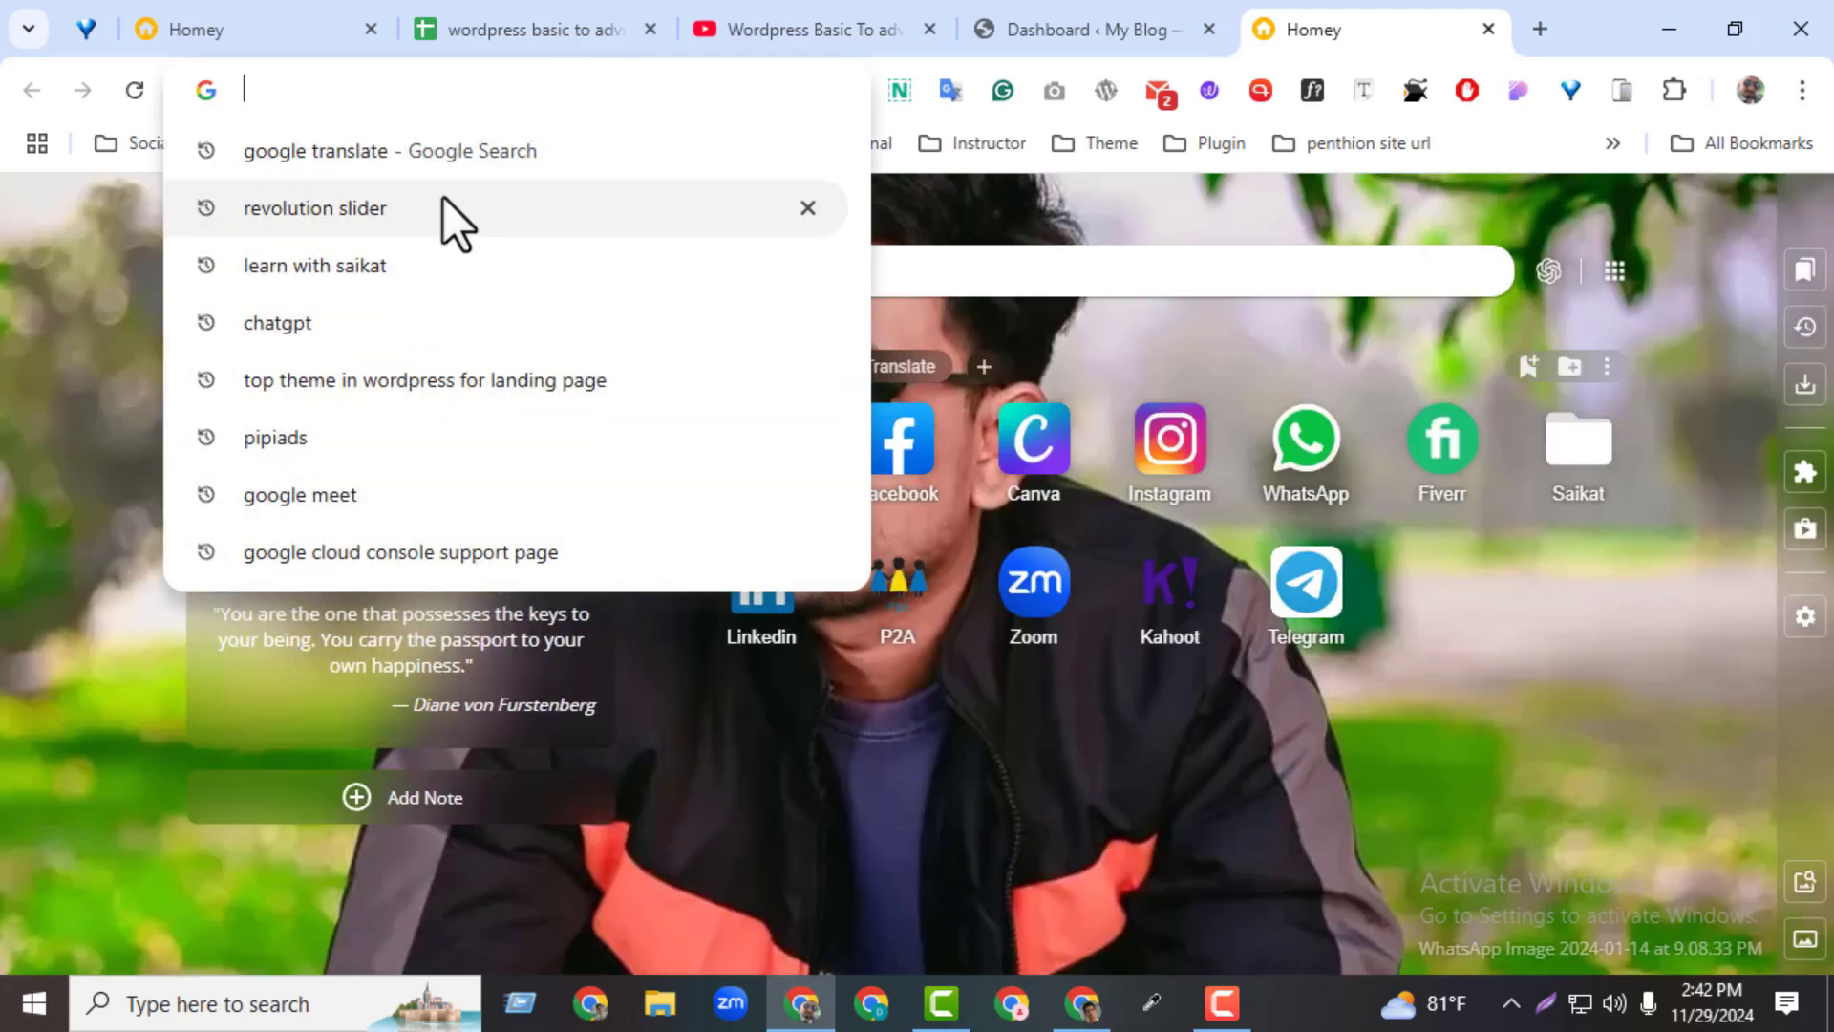
click(424, 216)
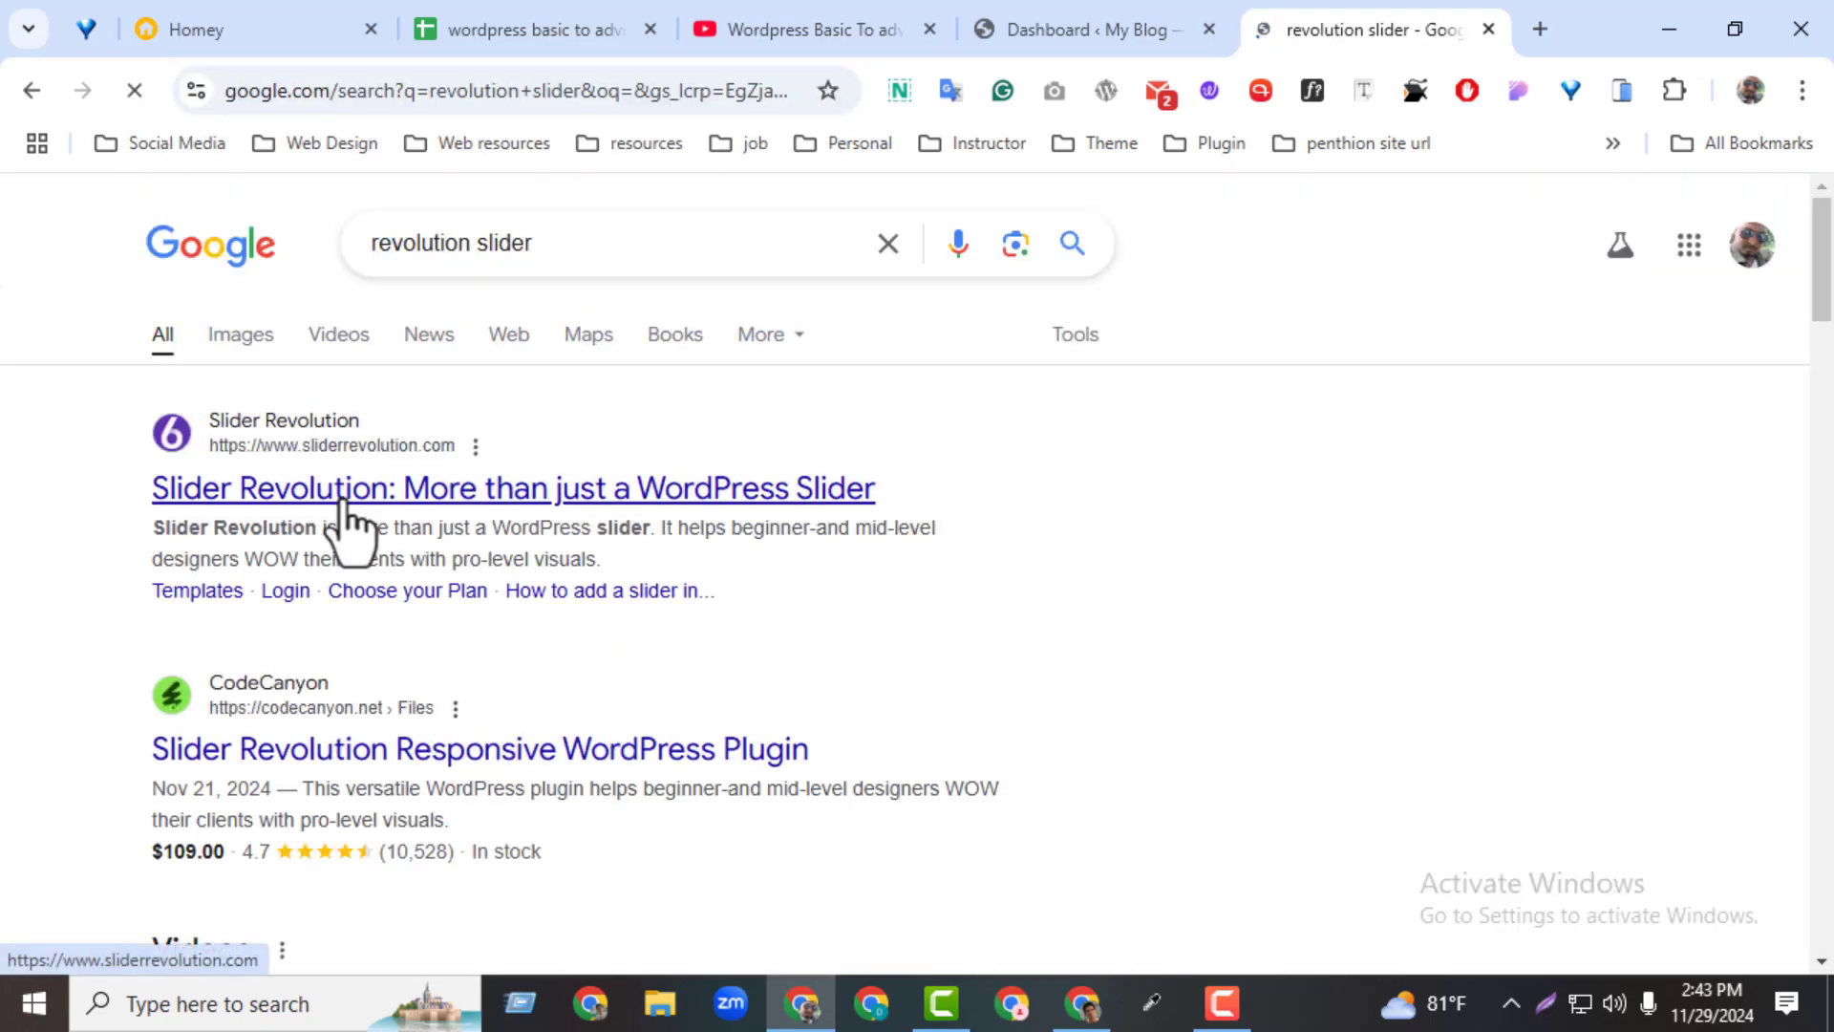
click(344, 492)
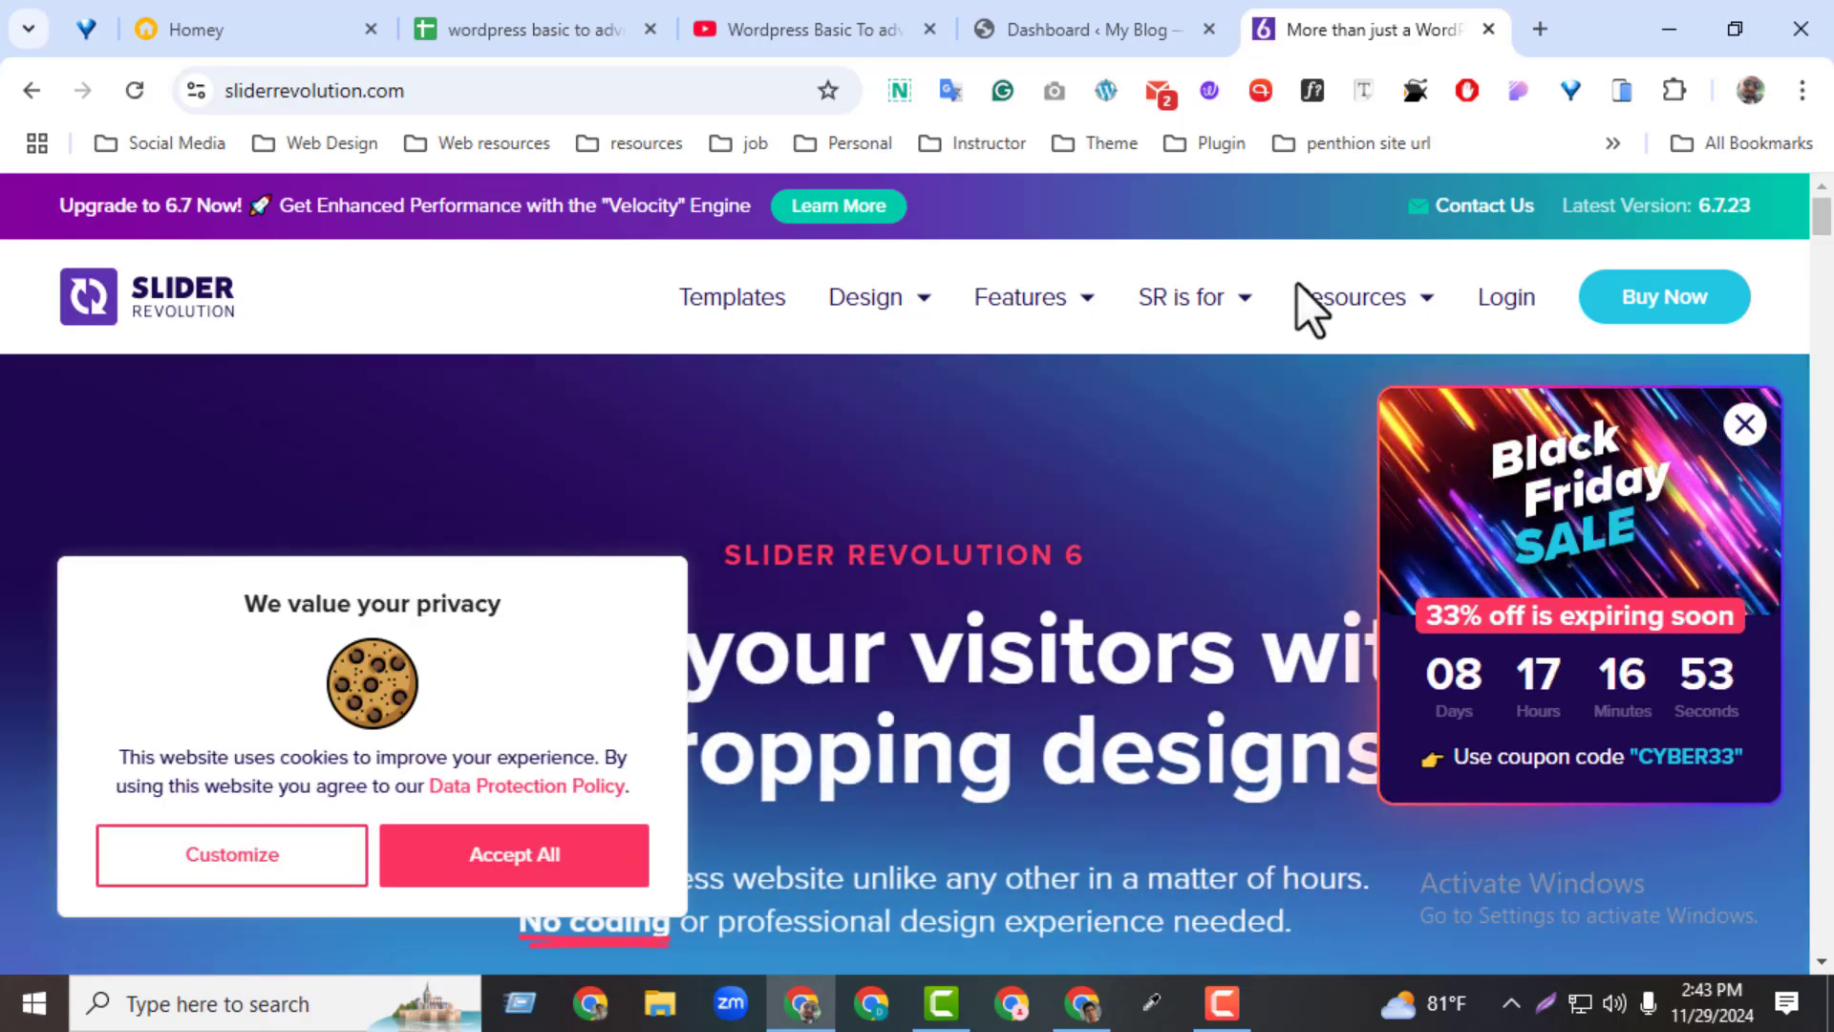
click(1665, 298)
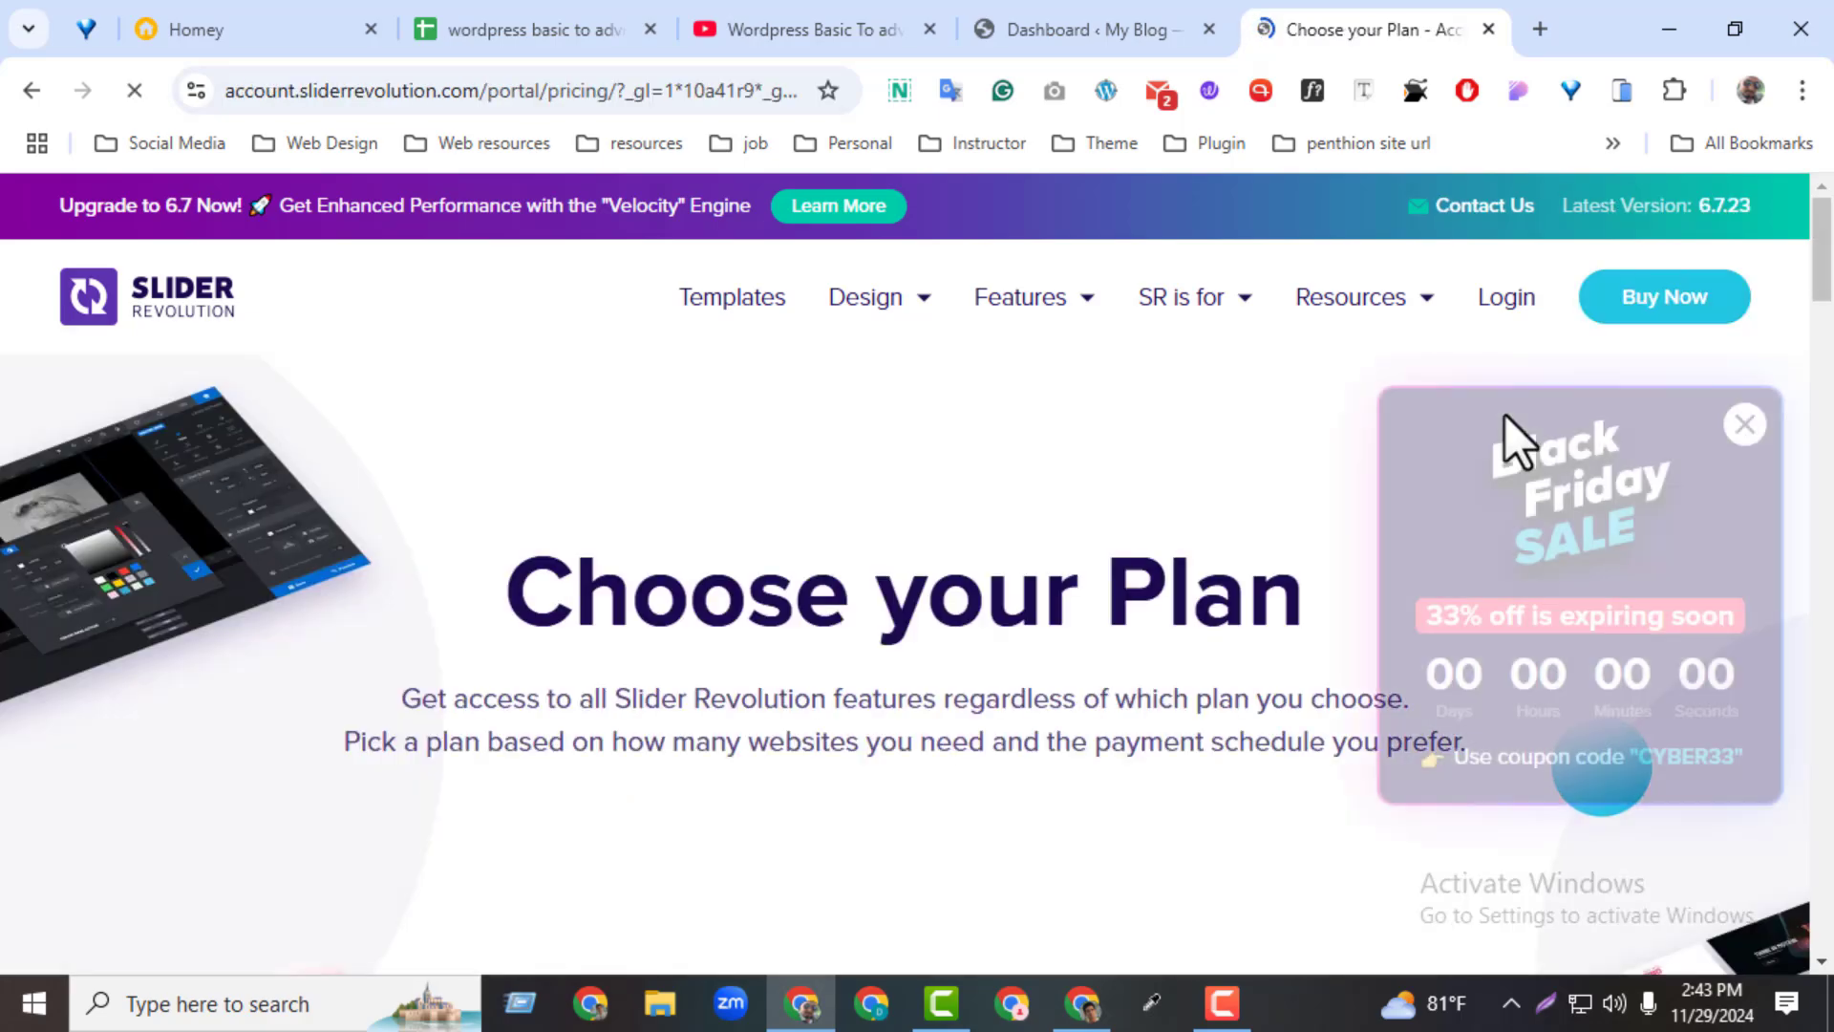
click(470, 860)
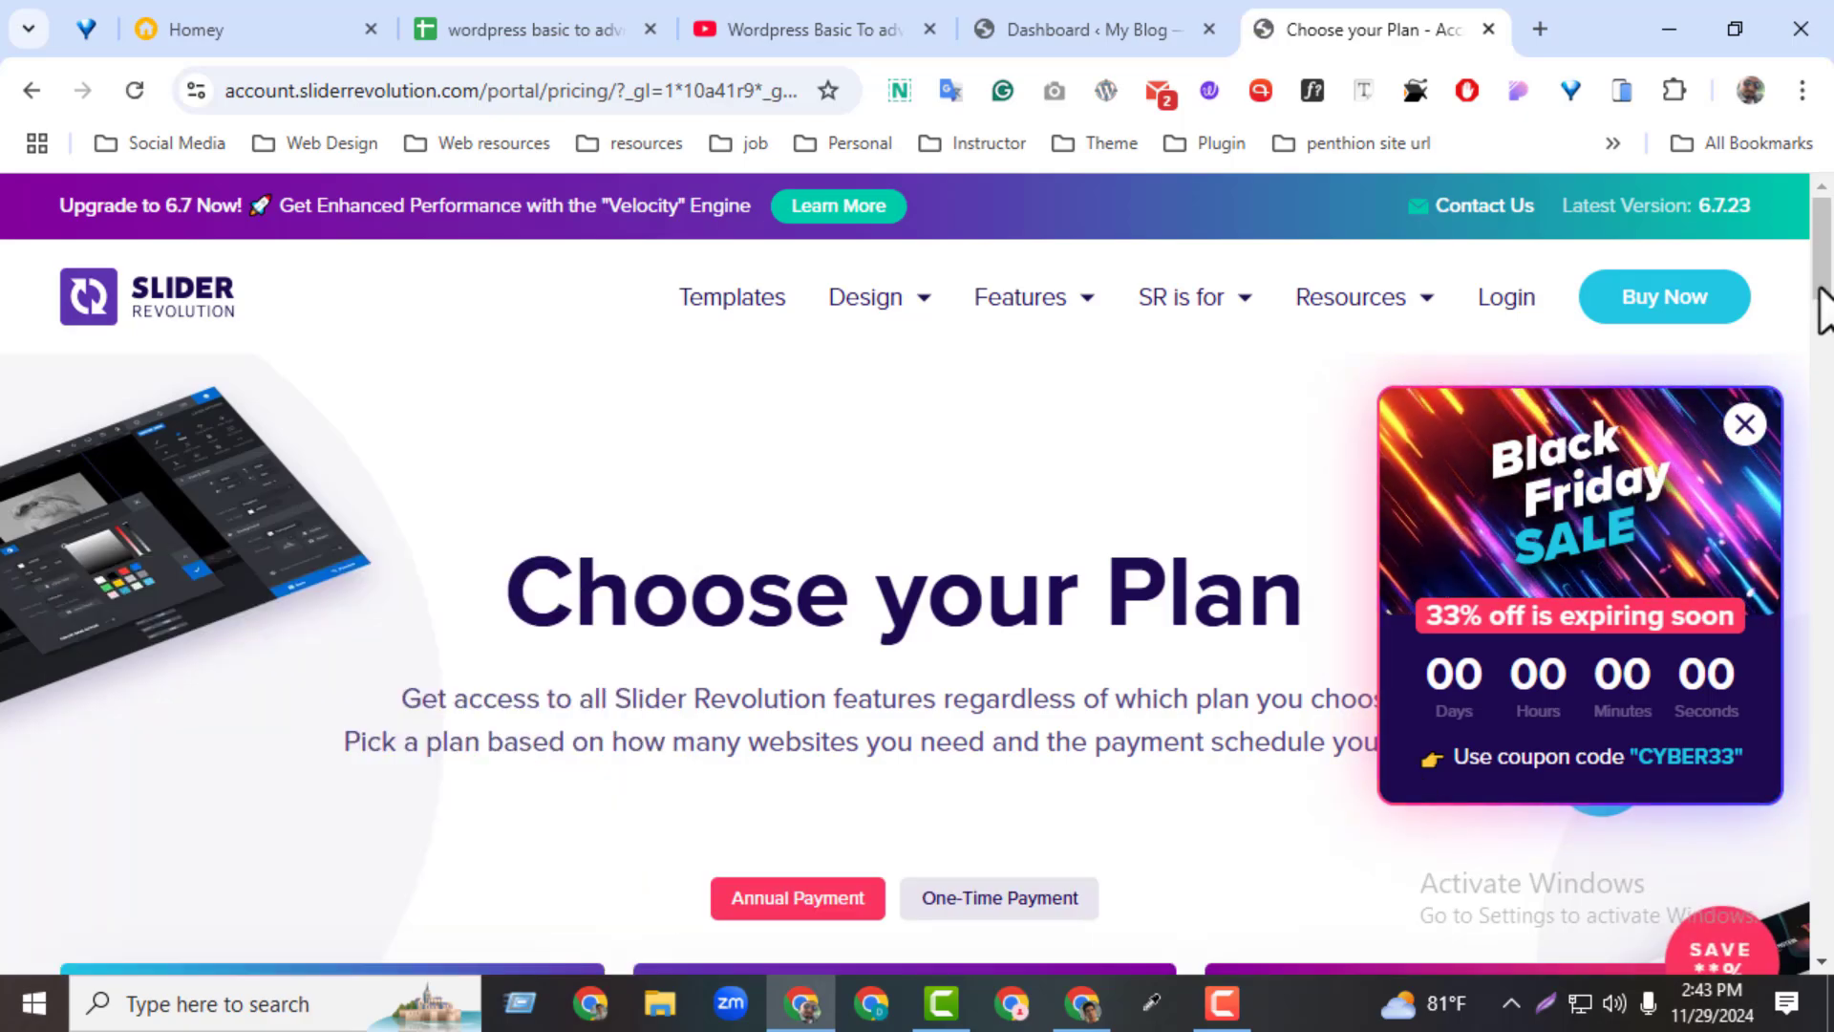
Dismiss the Black Friday popup, view the plans' annual and one-time prices, and close the pricing page
drag(1818, 286, 1820, 351)
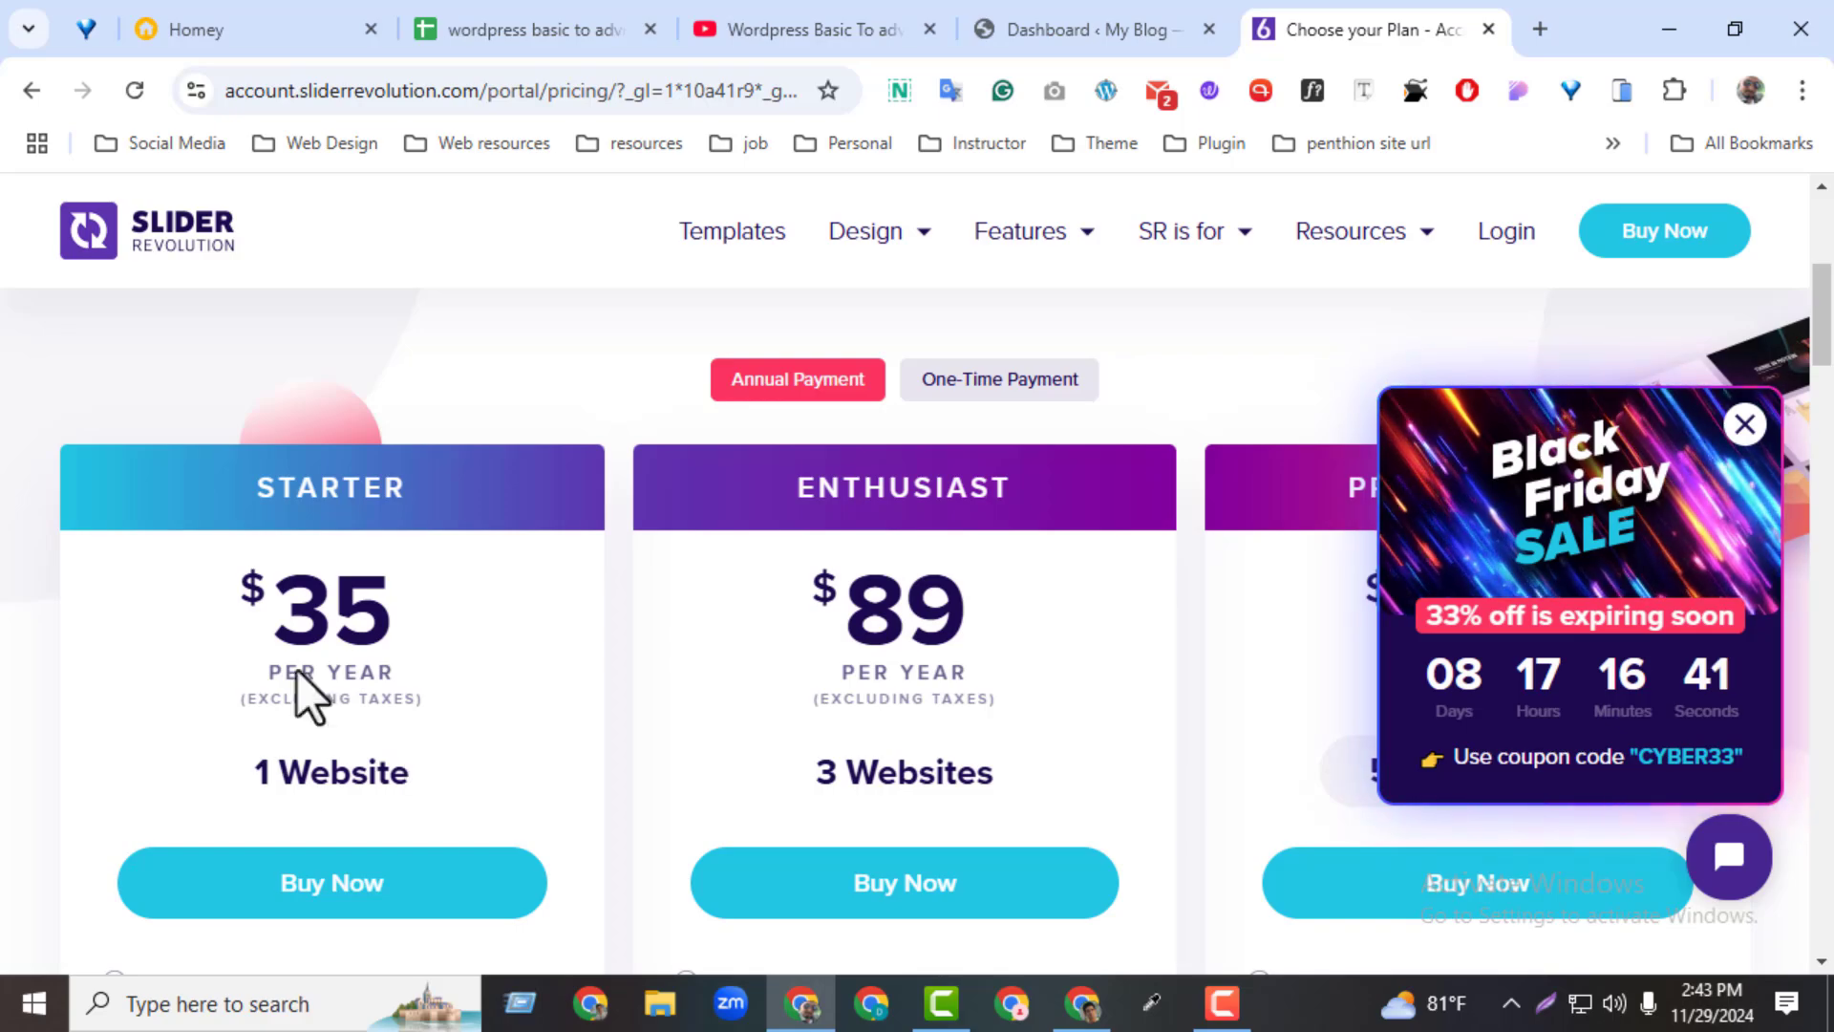
click(1727, 449)
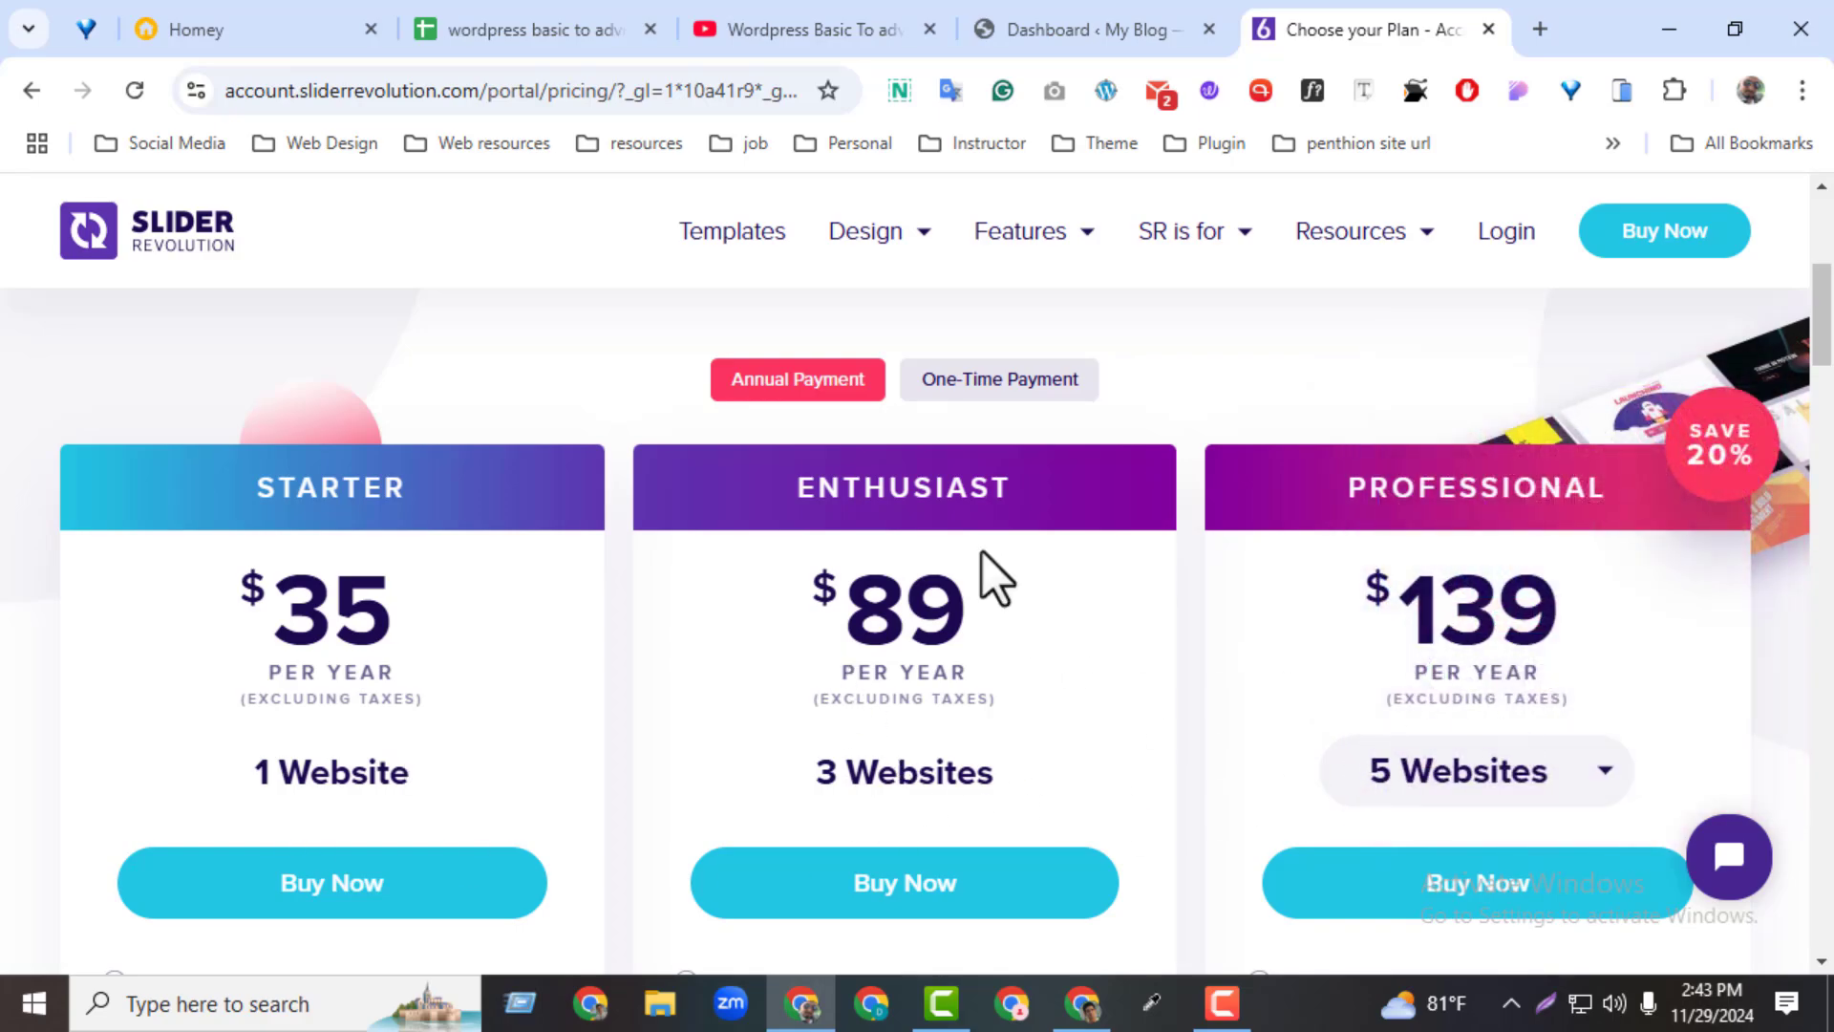
click(1024, 380)
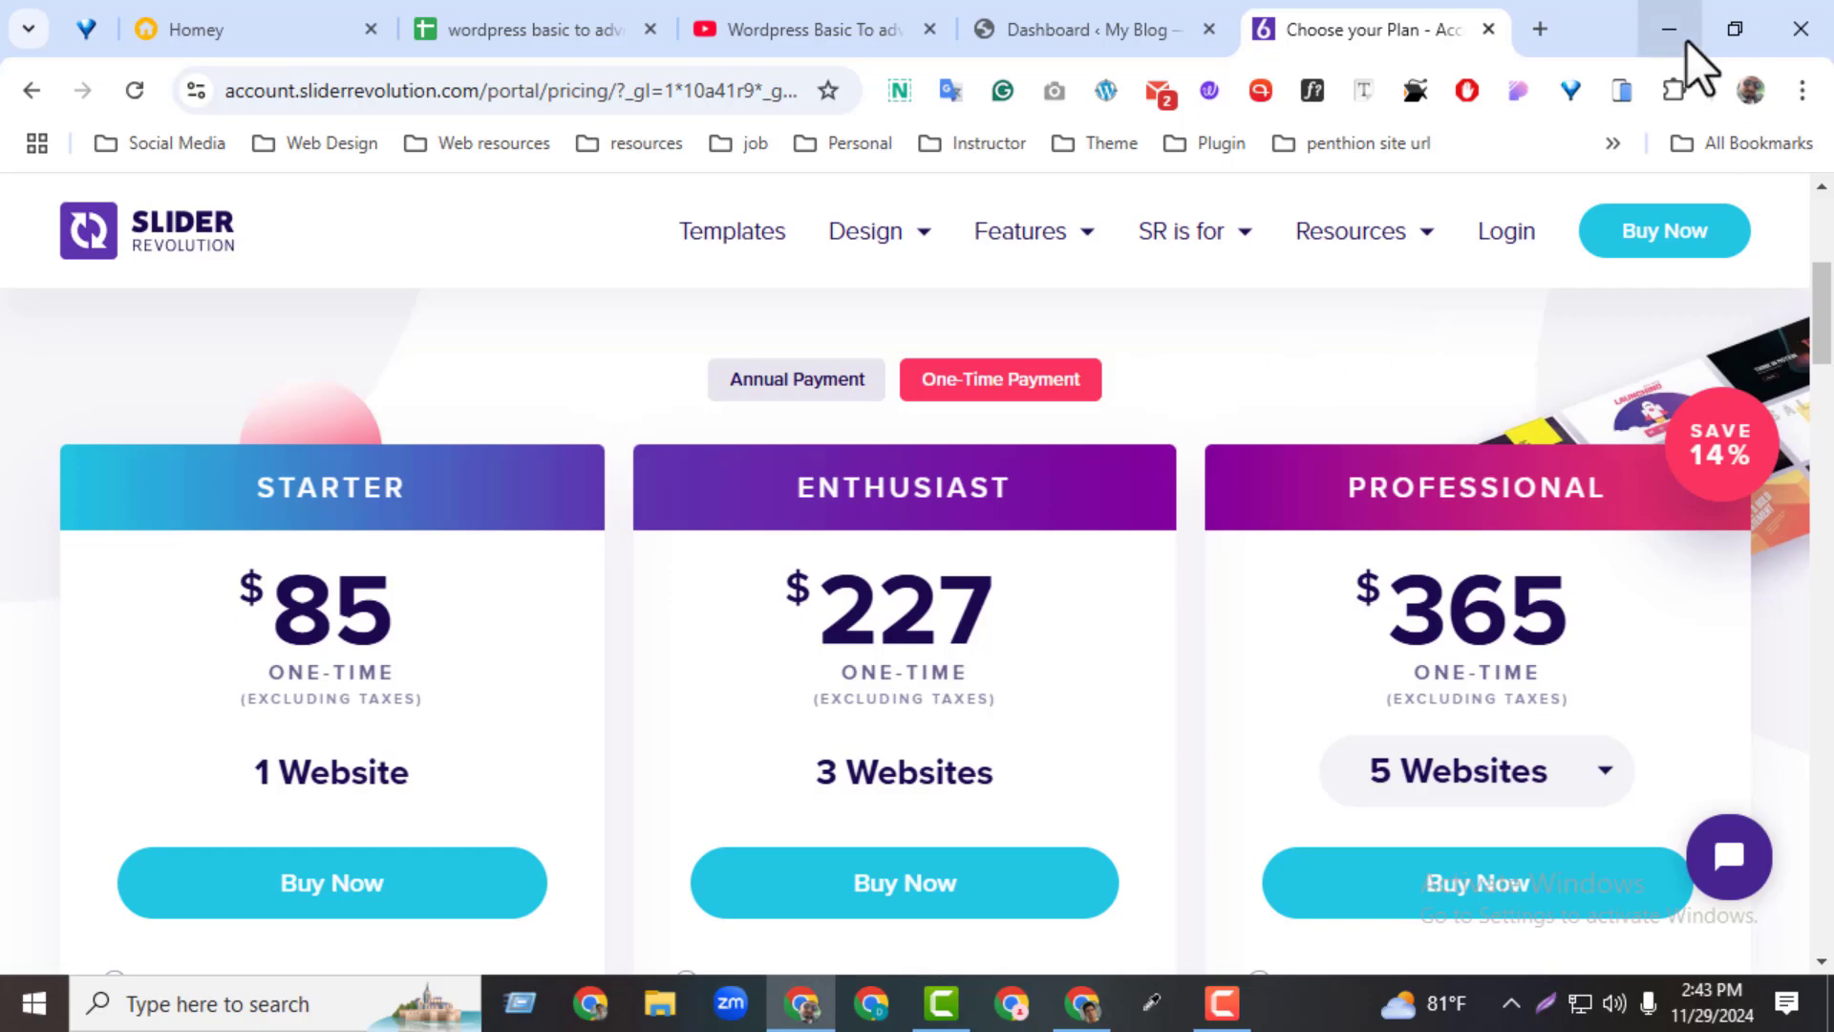
click(1487, 29)
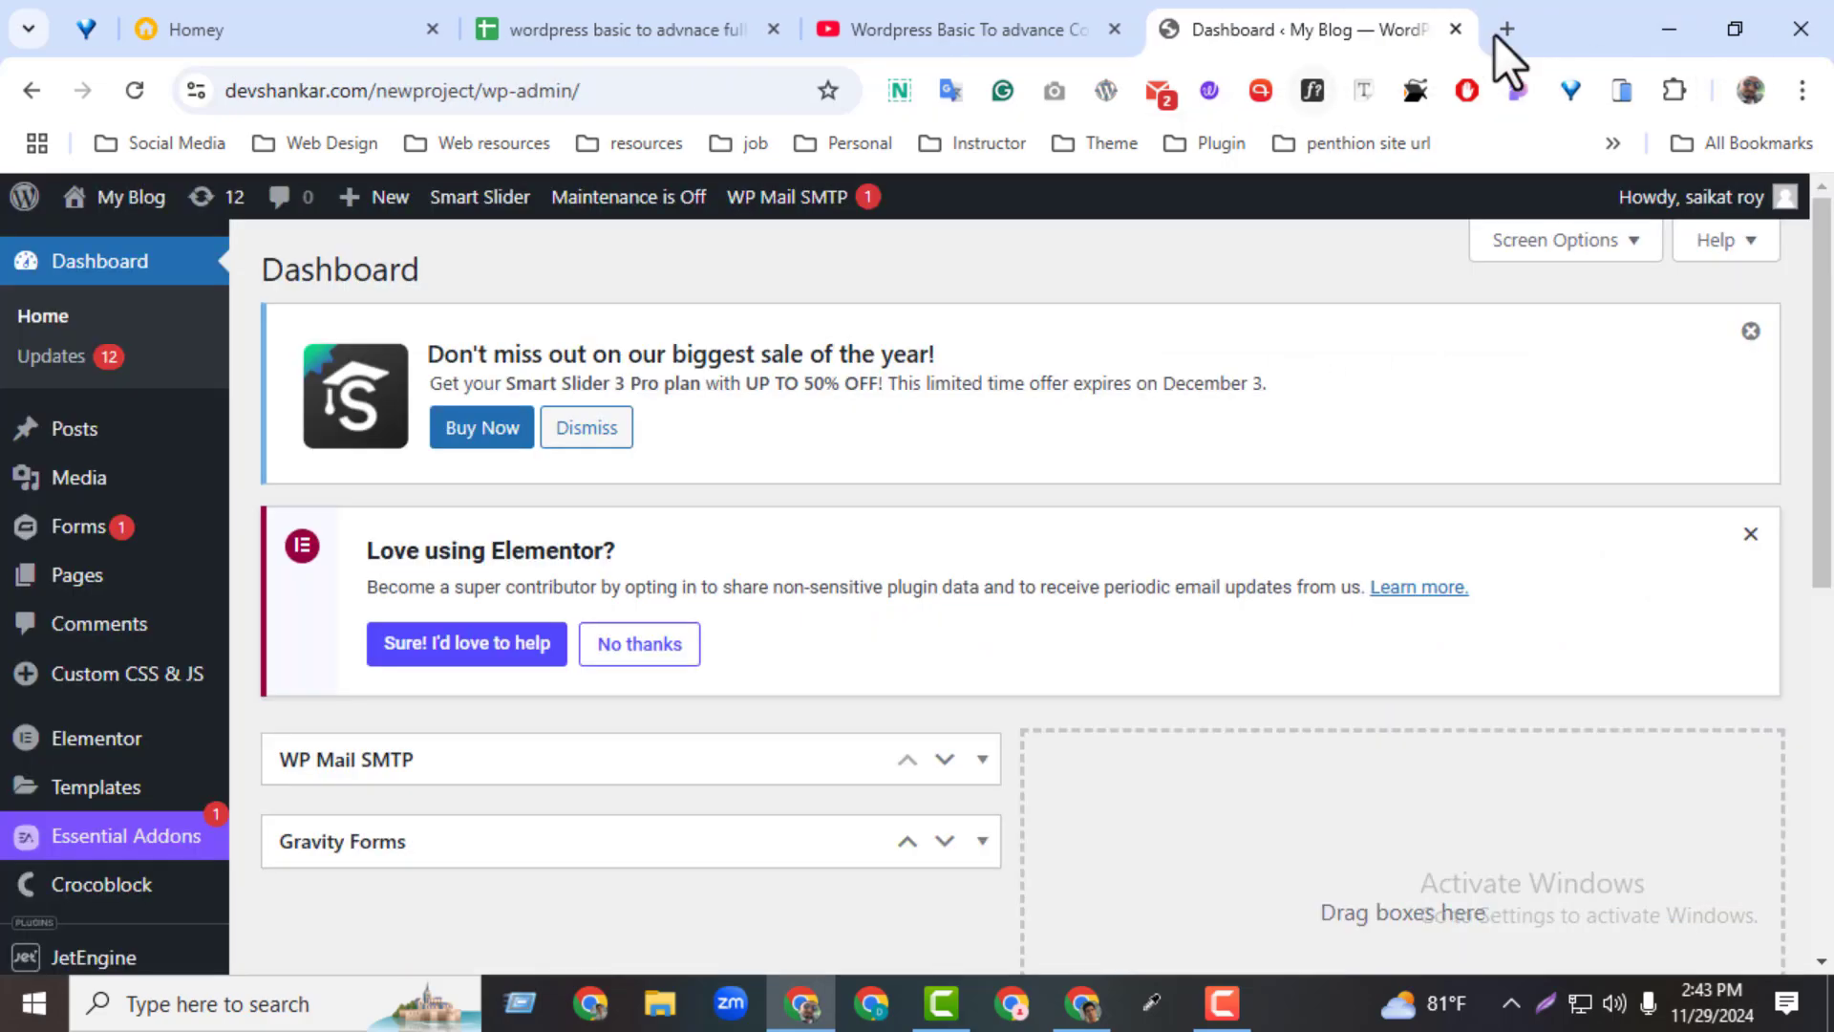
Open devtoolsbd.xyz in a new browser tab and display the Slider Revolution files on its Download resources page
click(1496, 32)
click(541, 88)
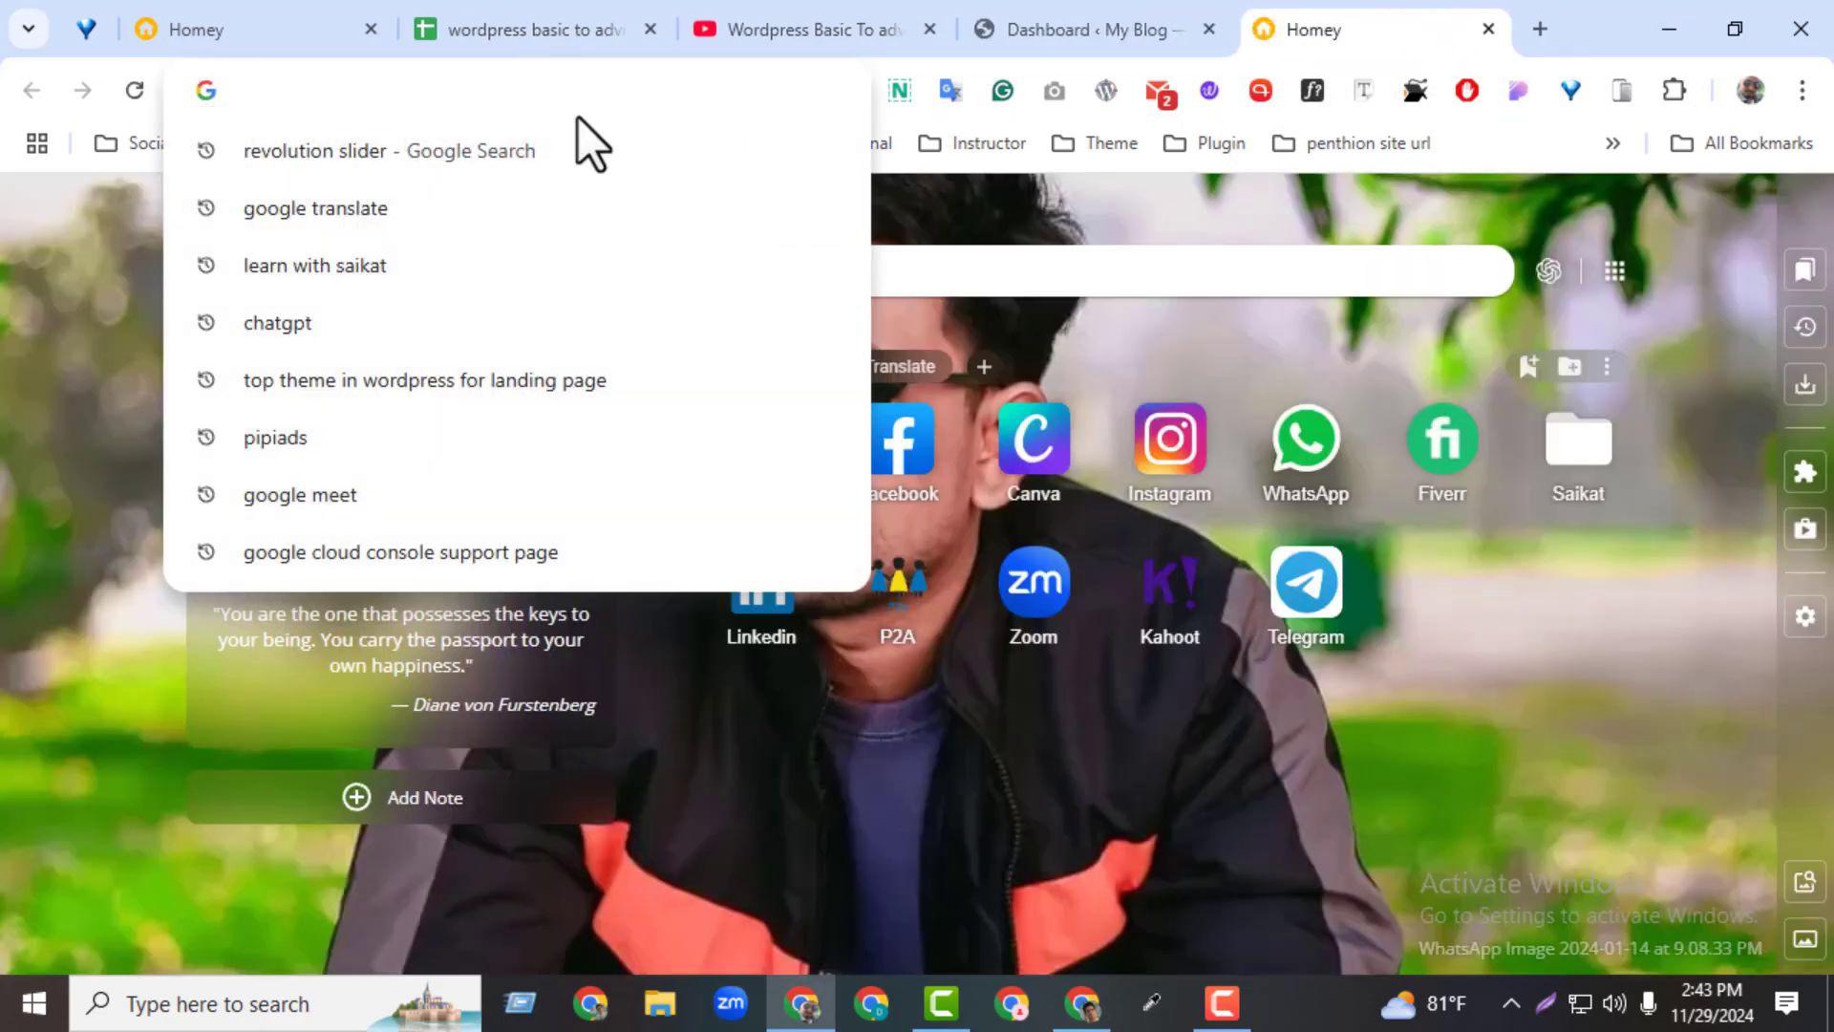
text(devtoolsbd.xyz)
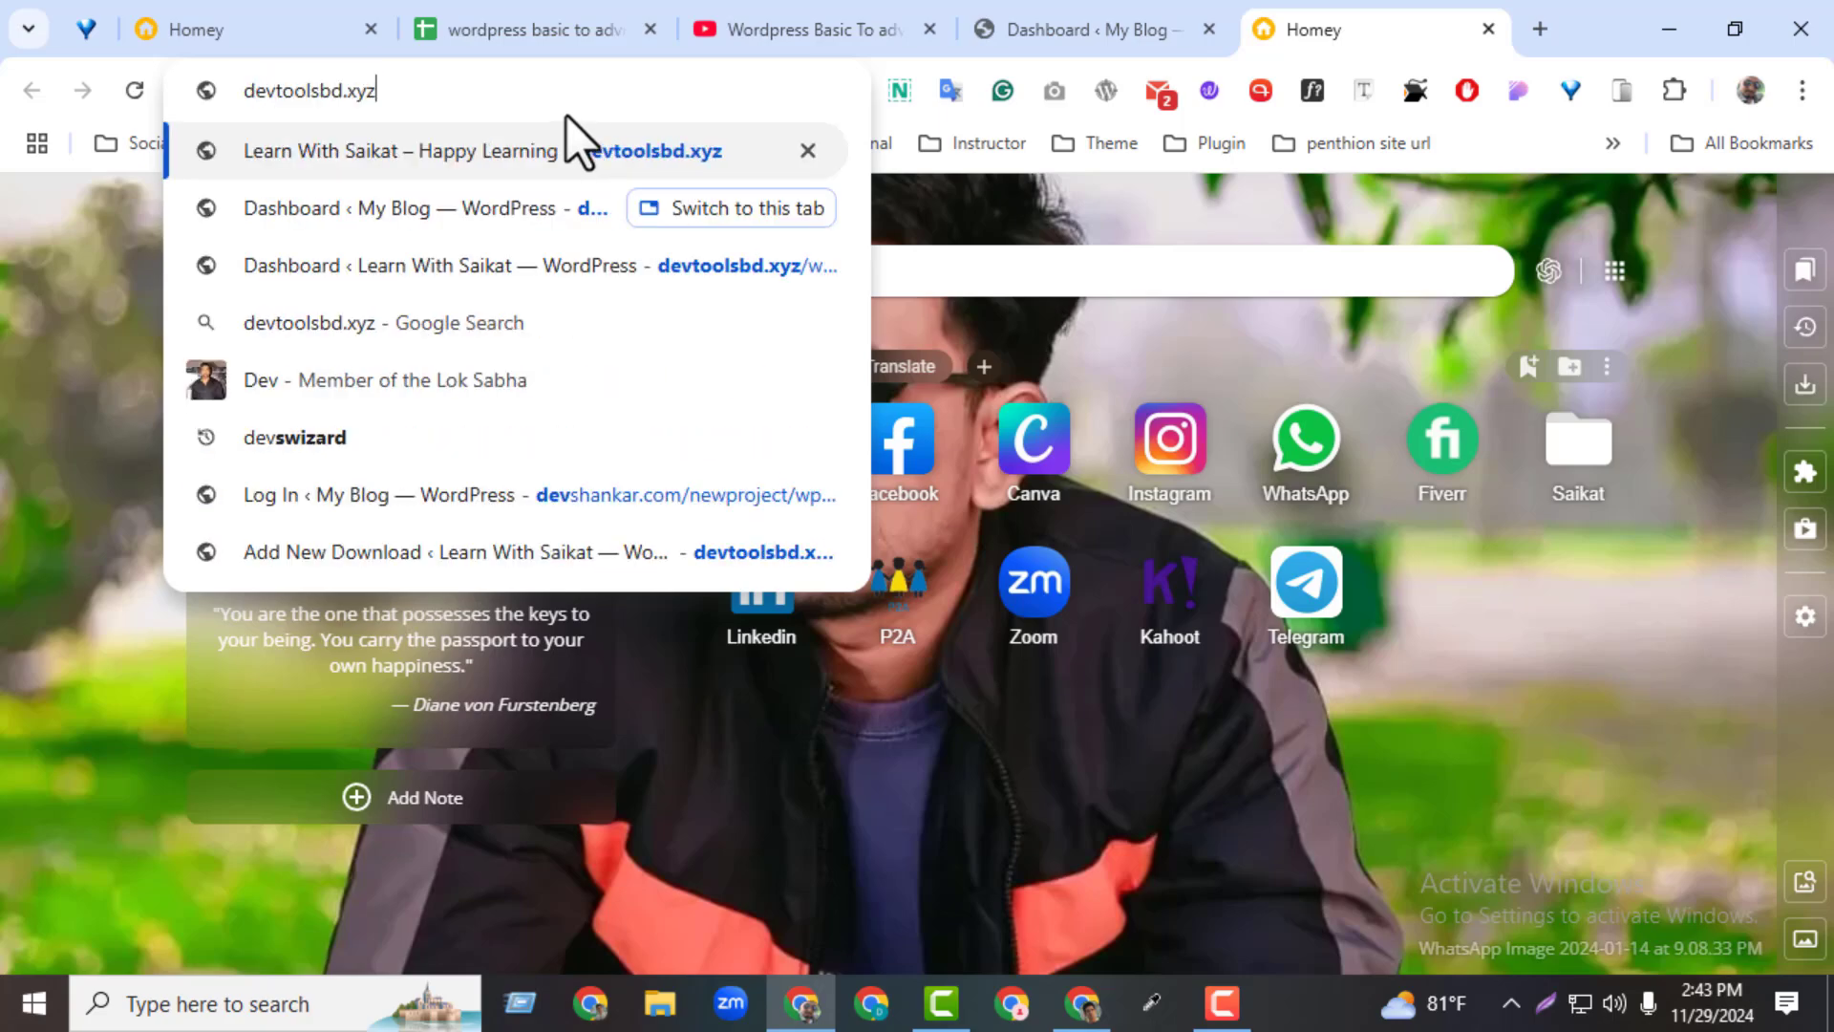
key(Right)
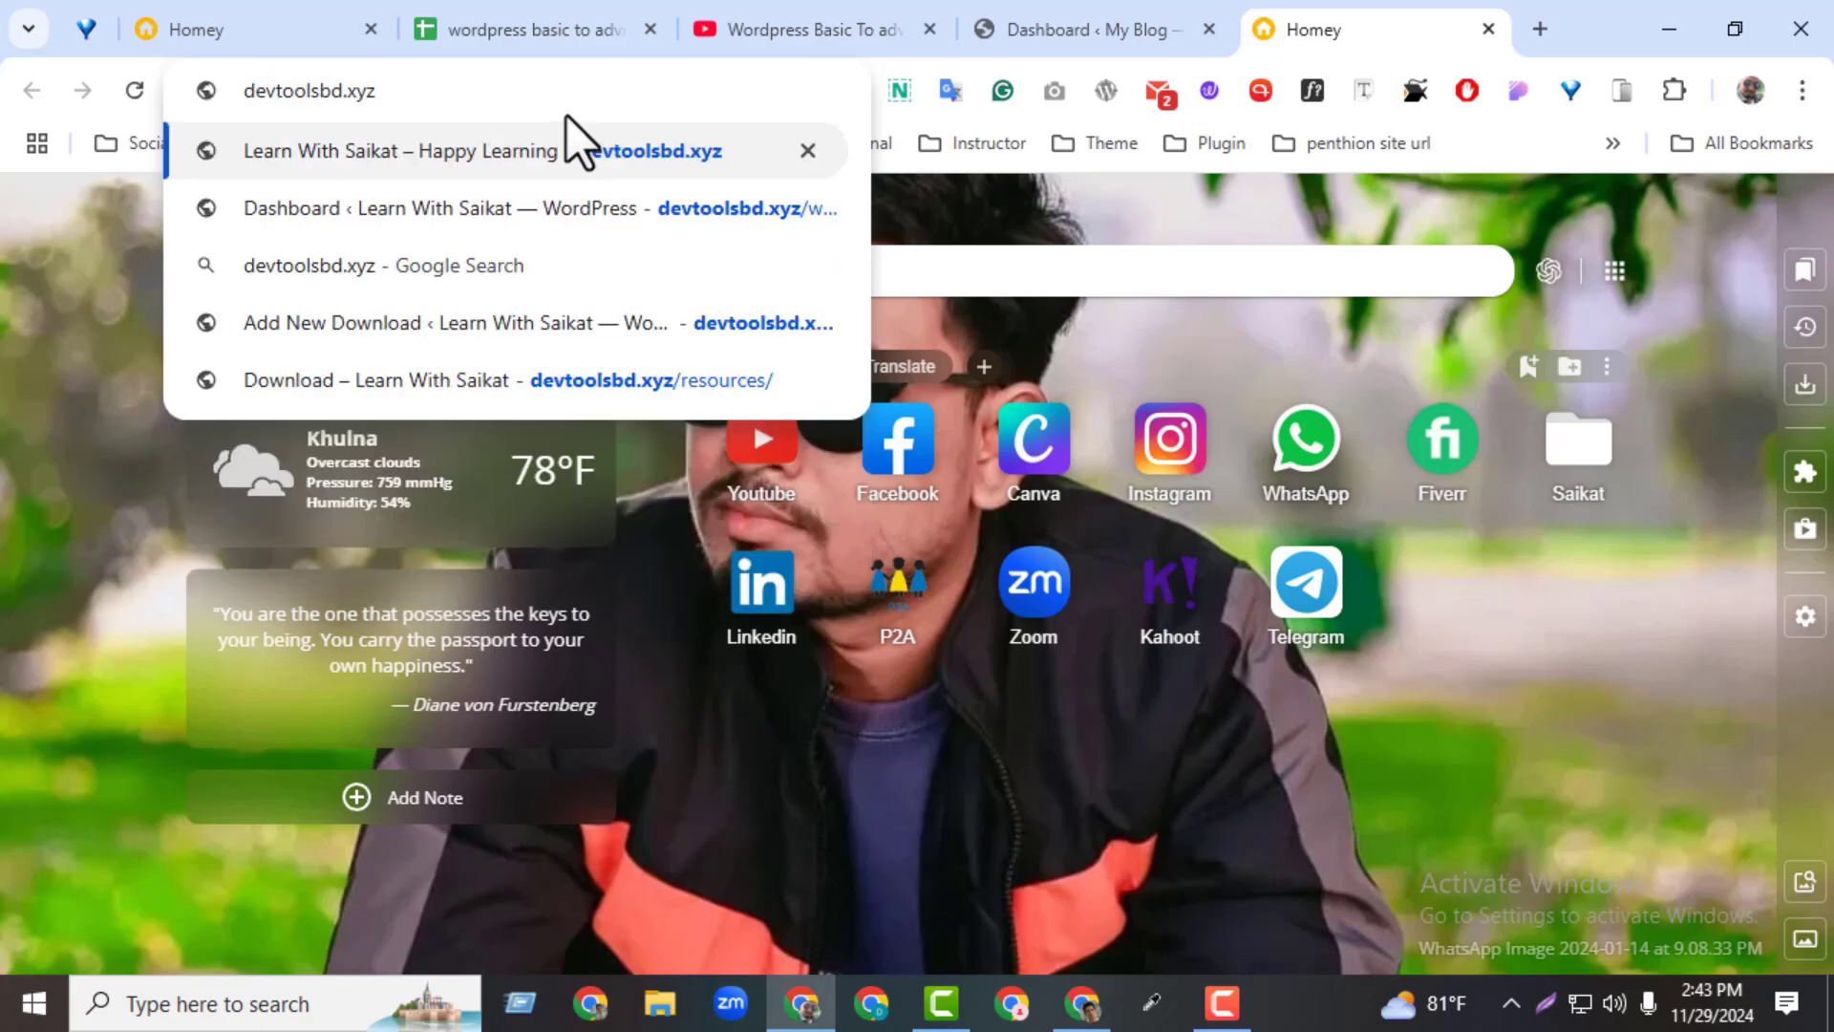
key(Return)
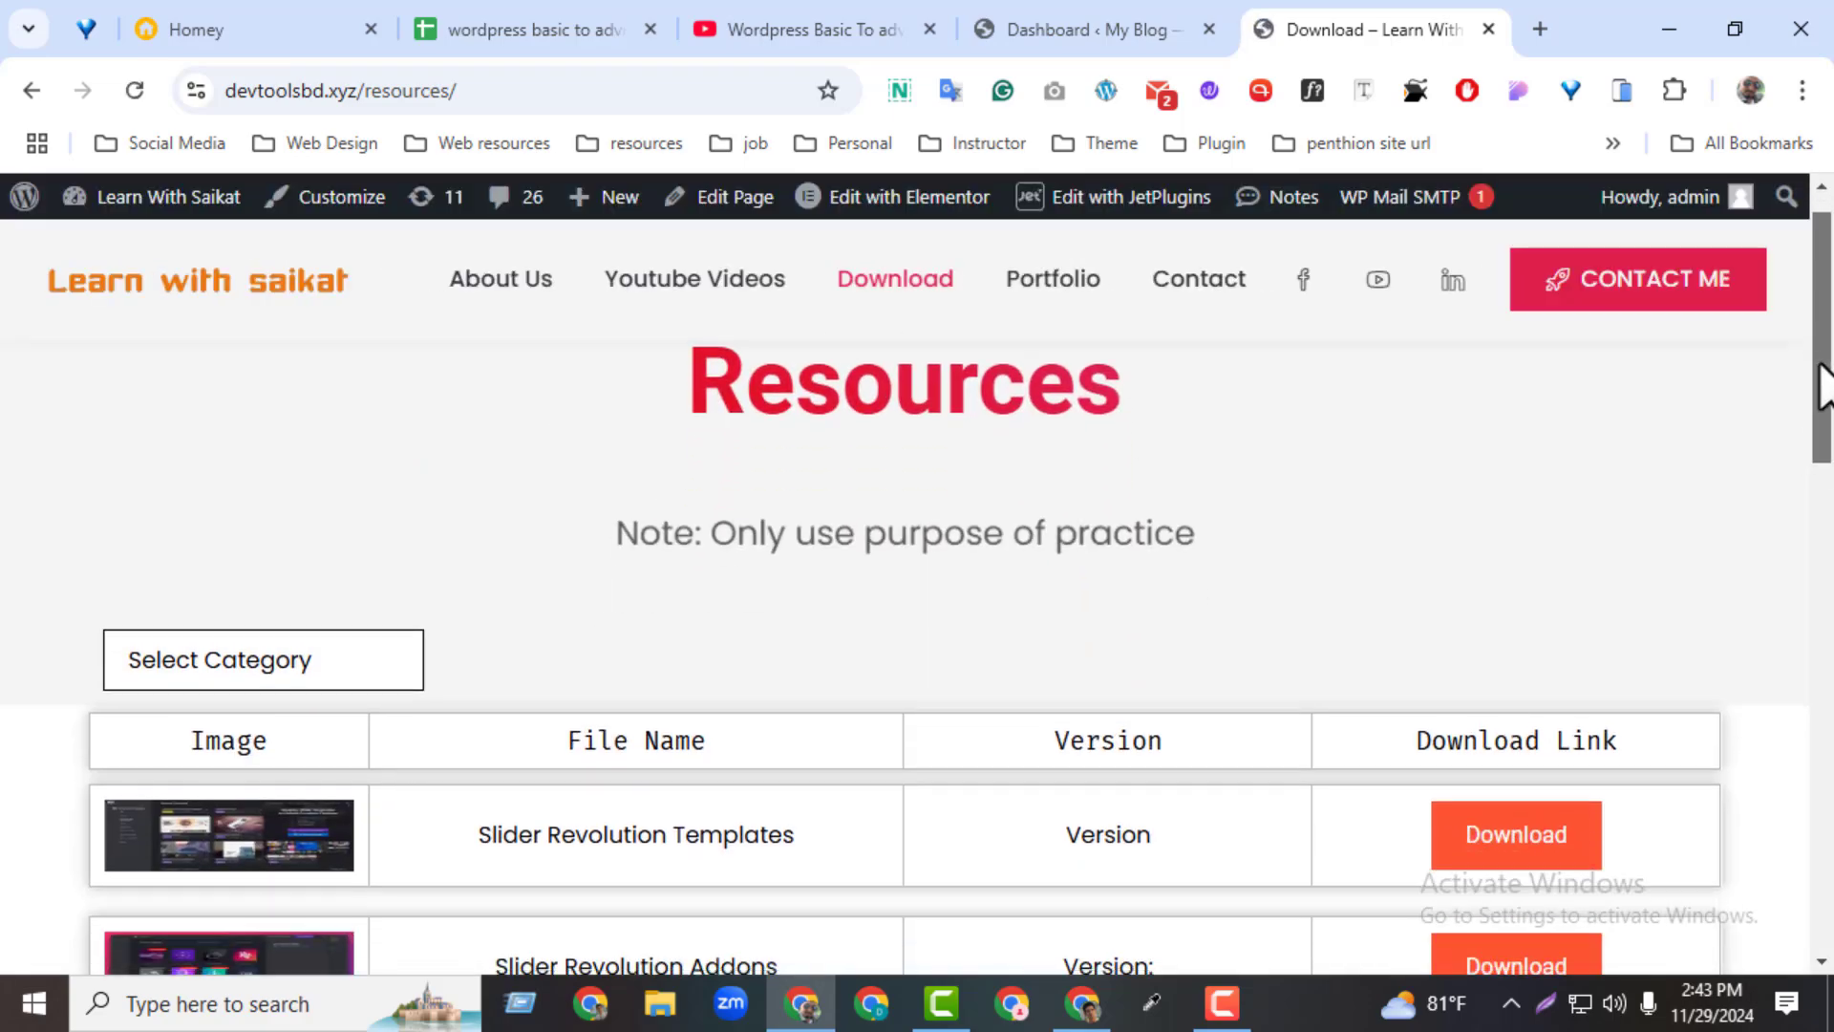
scroll(1821, 384, down, 2)
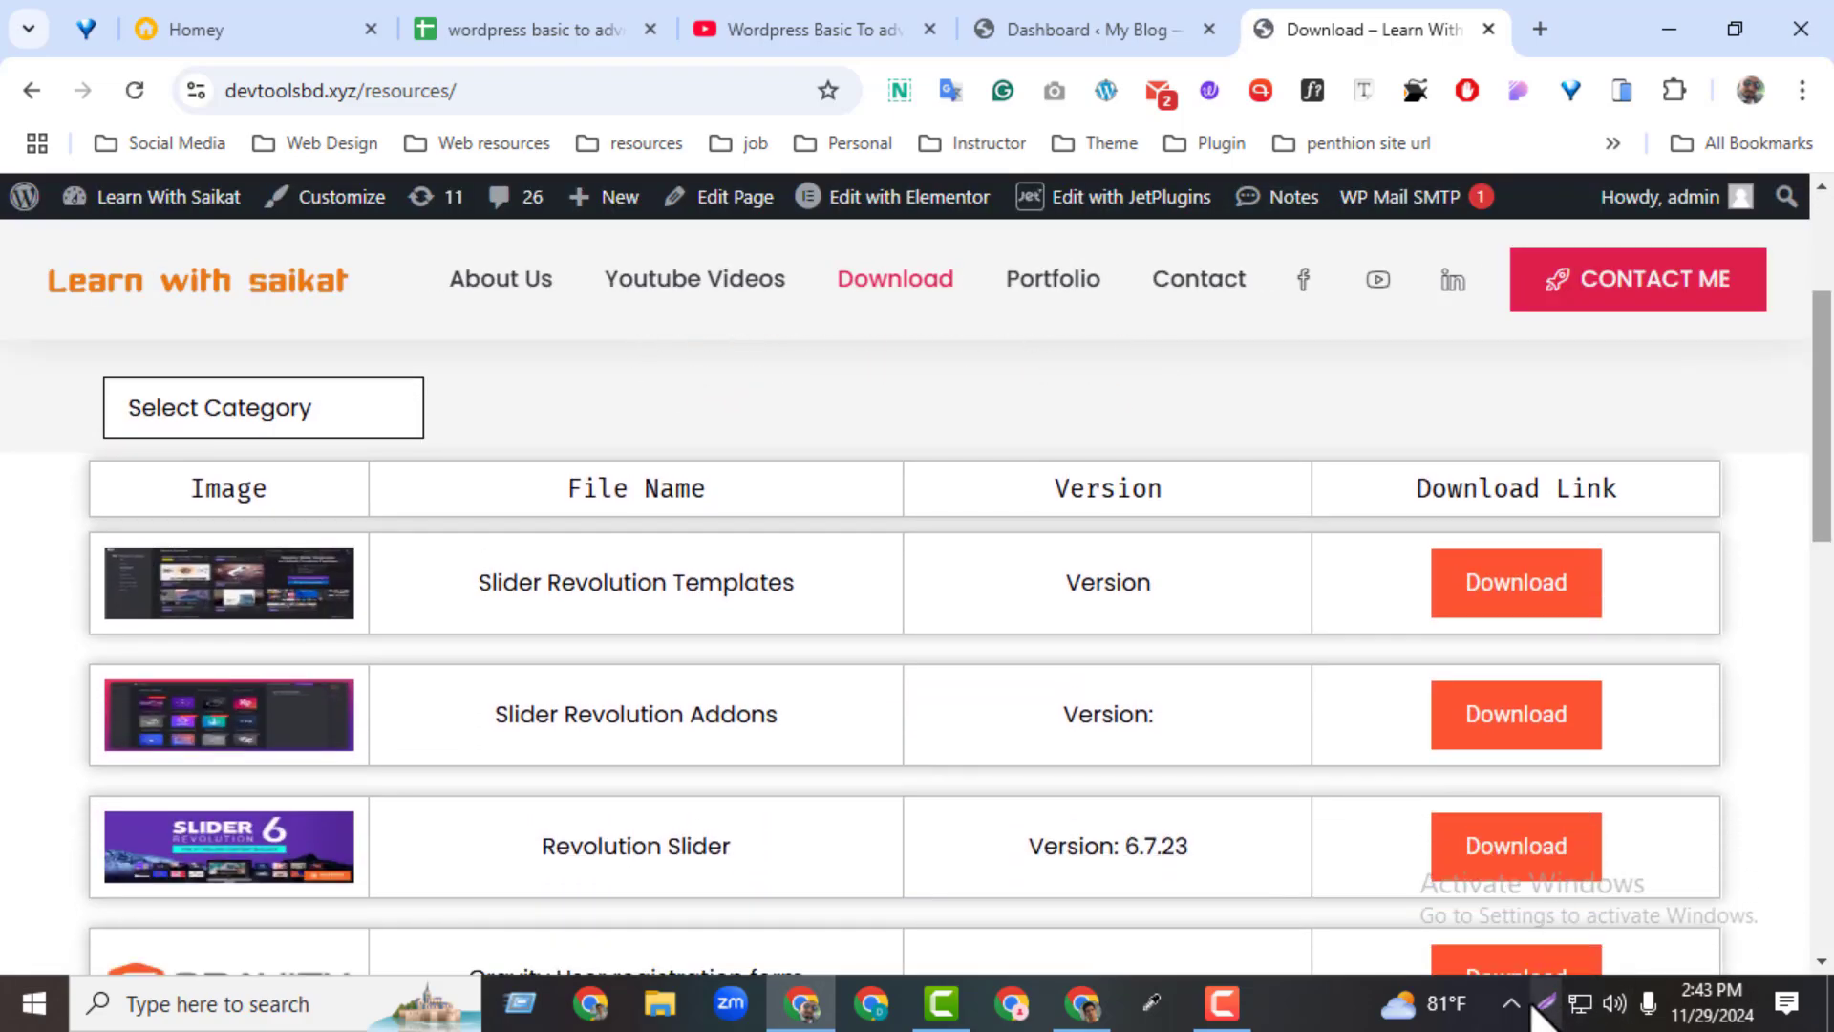
Start a screenshot of the three slider download rows and outline each row's file name and version with a red rectangle
click(1545, 1003)
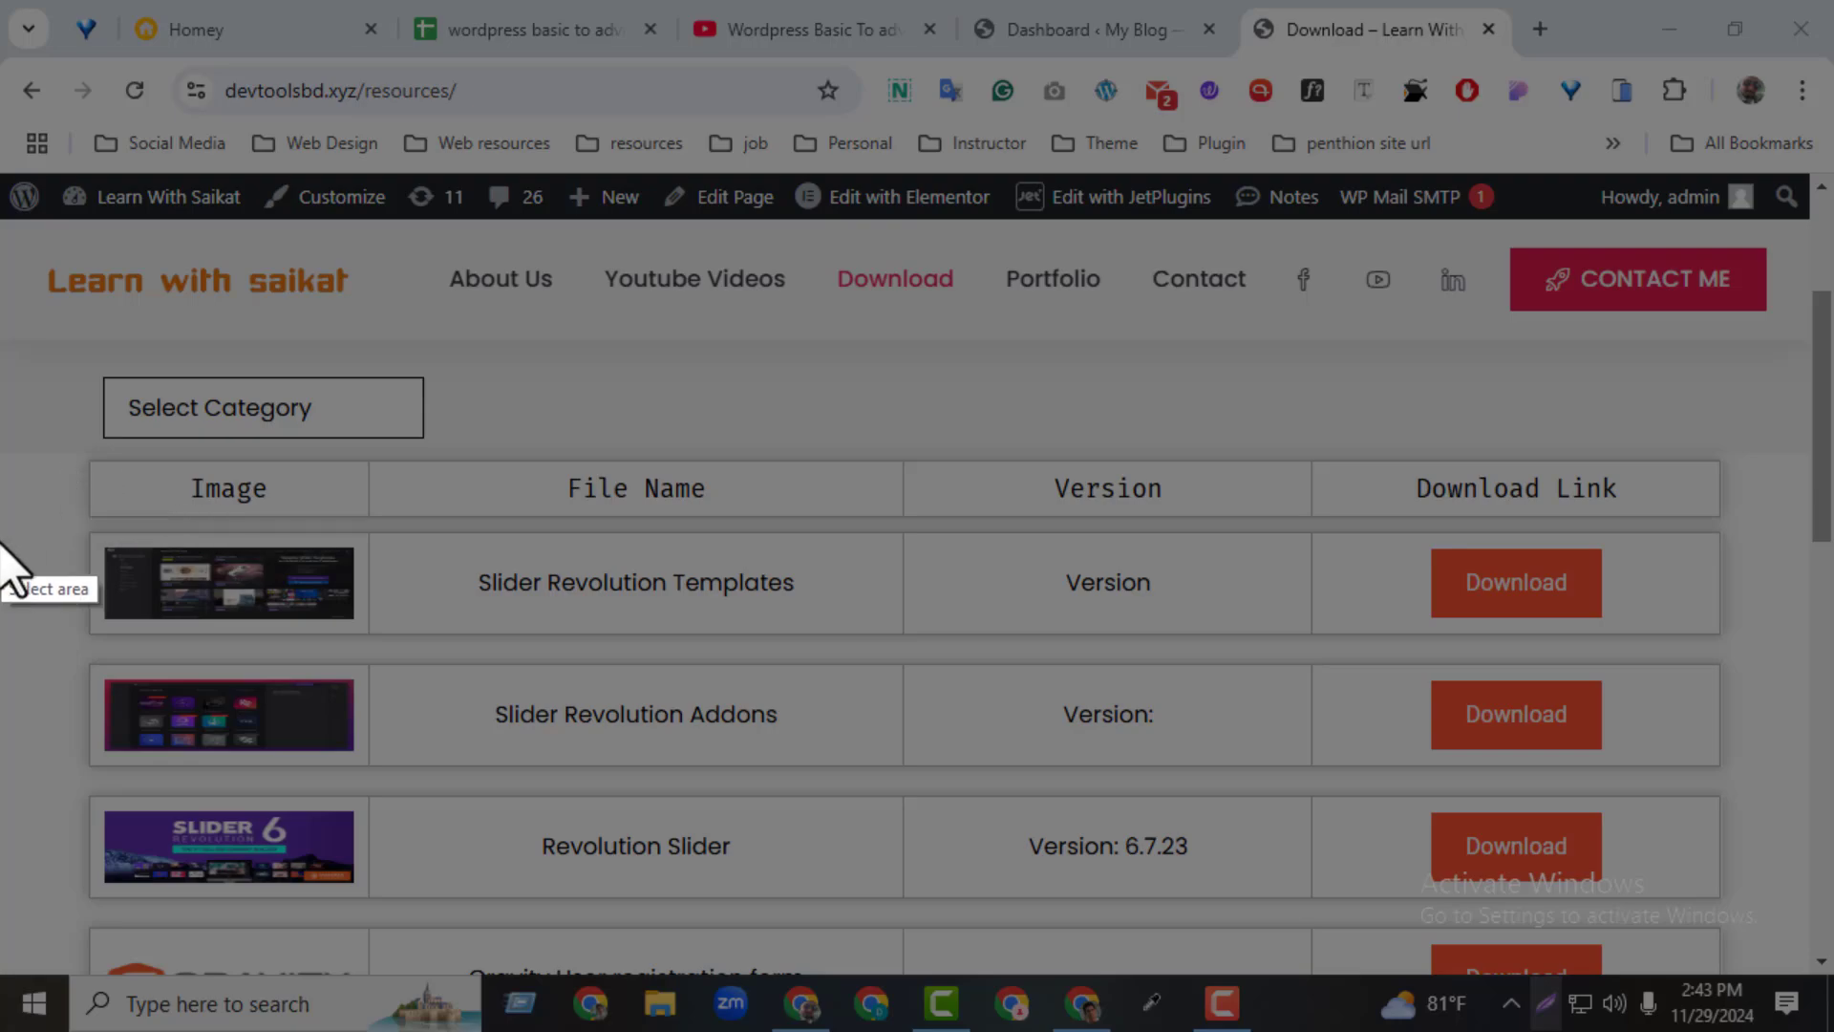
drag(8, 528, 1826, 928)
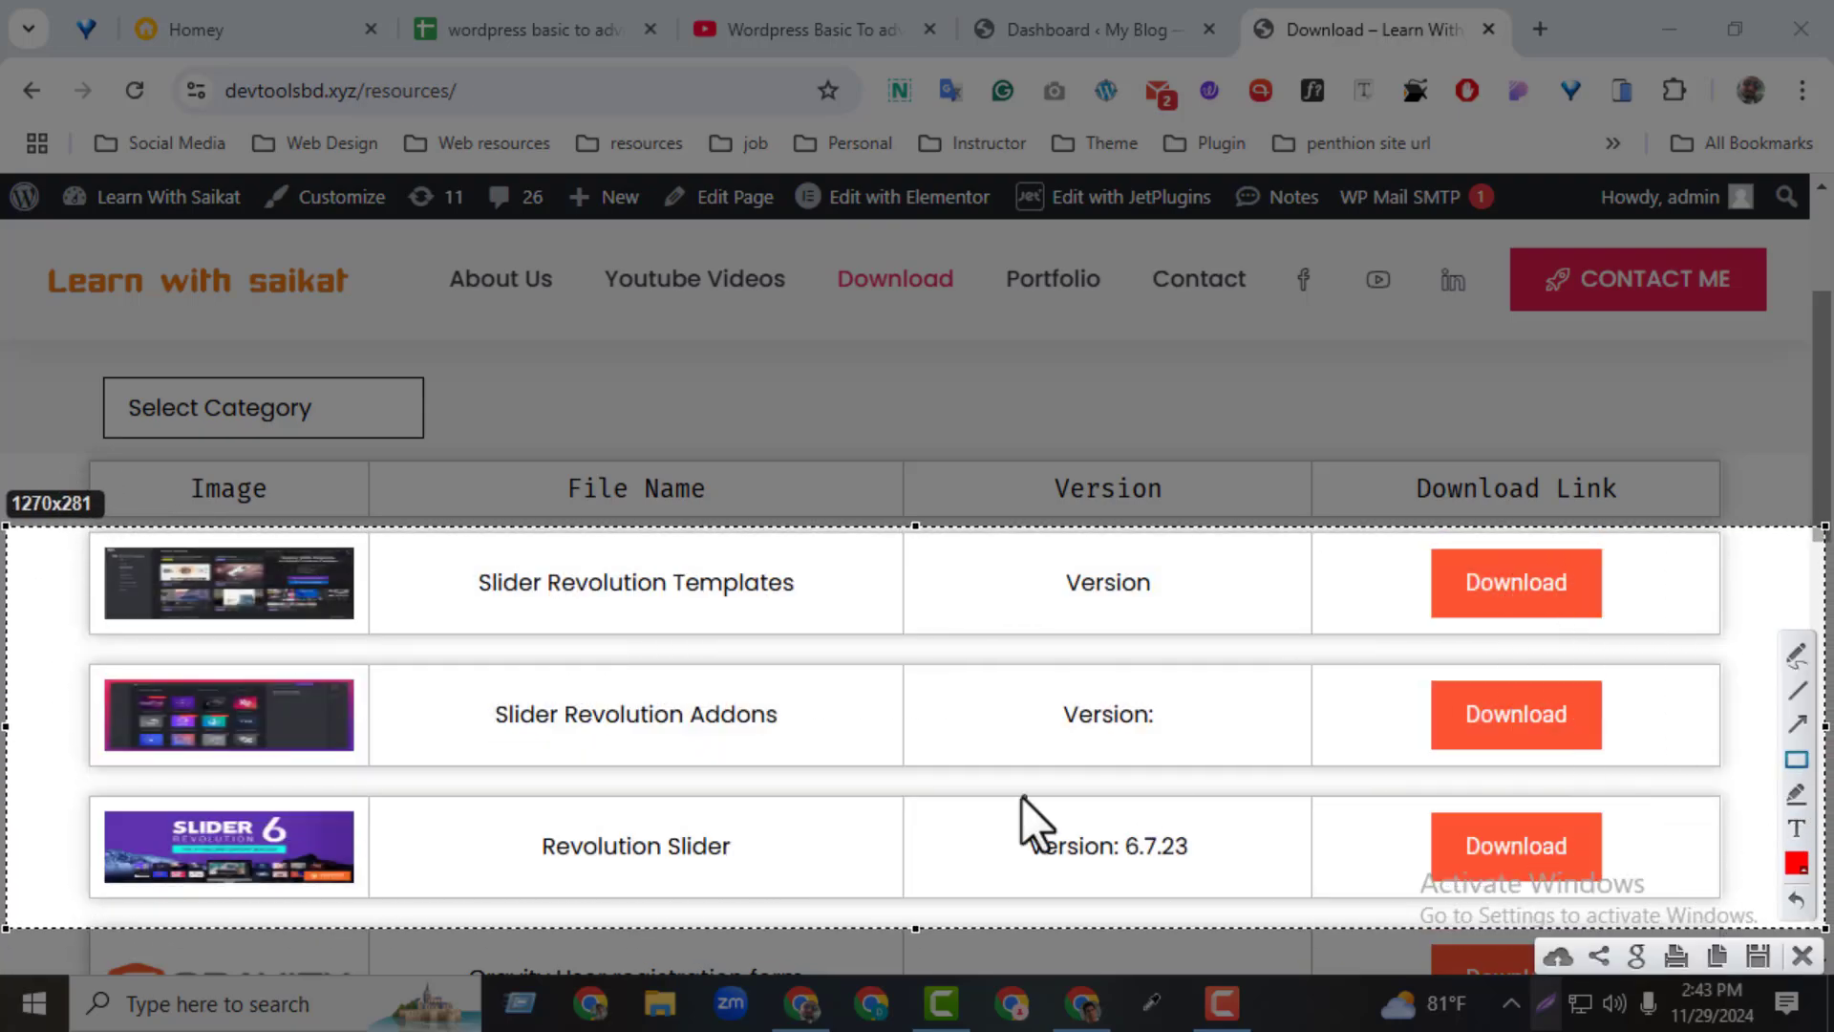
mouse_move(463, 811)
mouse_down()
mouse_move(1366, 896)
mouse_move(1281, 894)
mouse_up()
mouse_move(459, 696)
mouse_down()
mouse_move(956, 772)
mouse_move(1202, 746)
mouse_up()
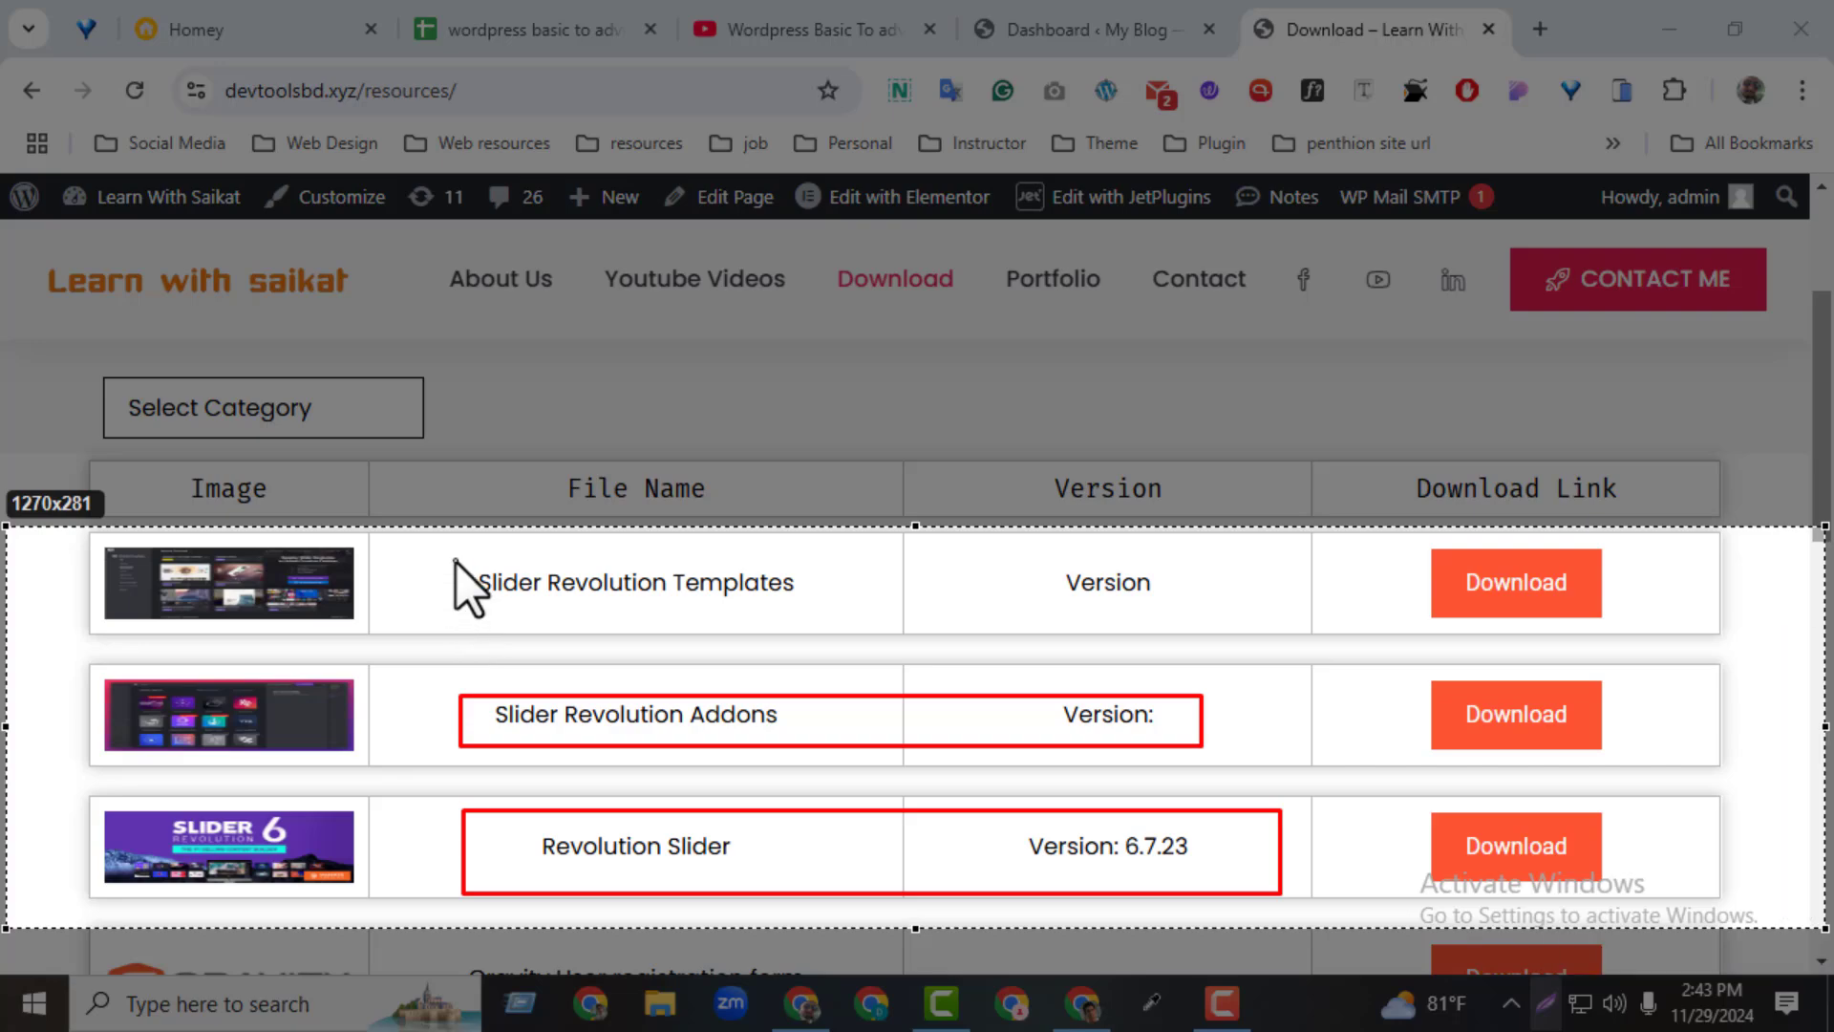
mouse_move(456, 561)
mouse_down()
mouse_move(1146, 642)
mouse_move(1182, 608)
mouse_up()
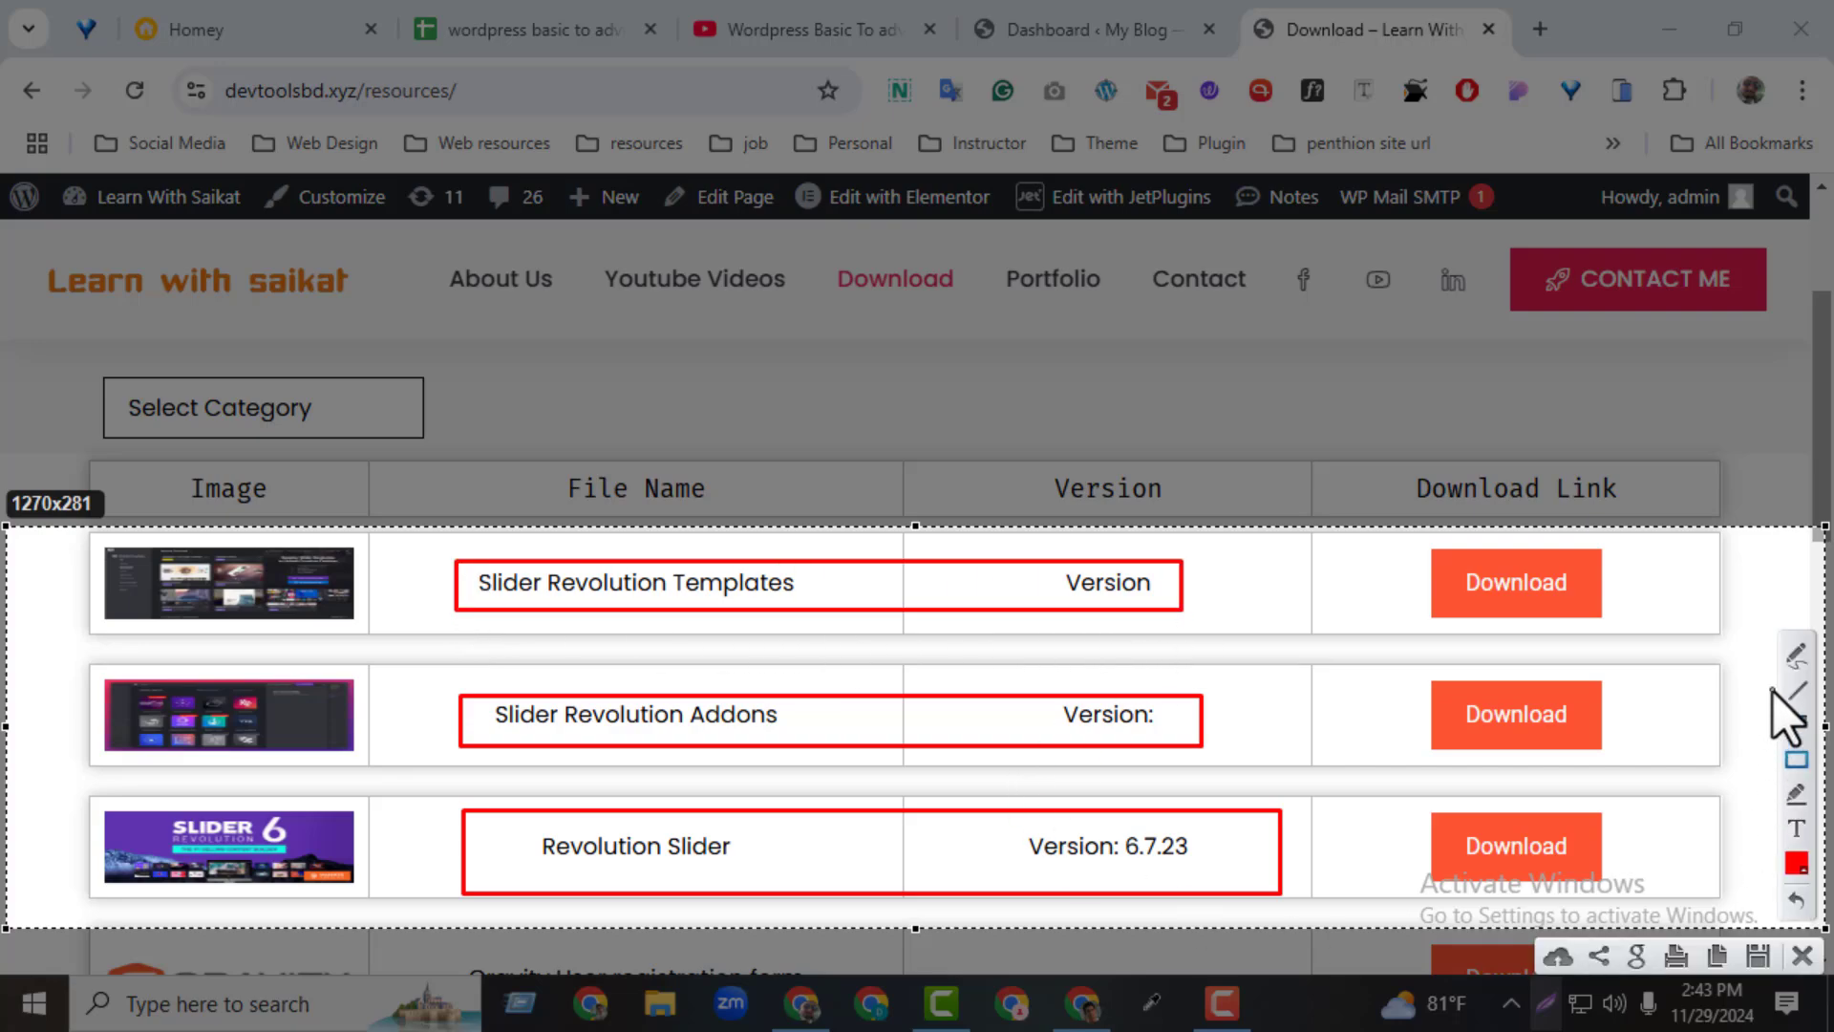
Circle the Revolution Slider file name with the pencil, draw a stroke to its download link, and leave the screenshot overlay
click(1793, 659)
drag(552, 815, 531, 819)
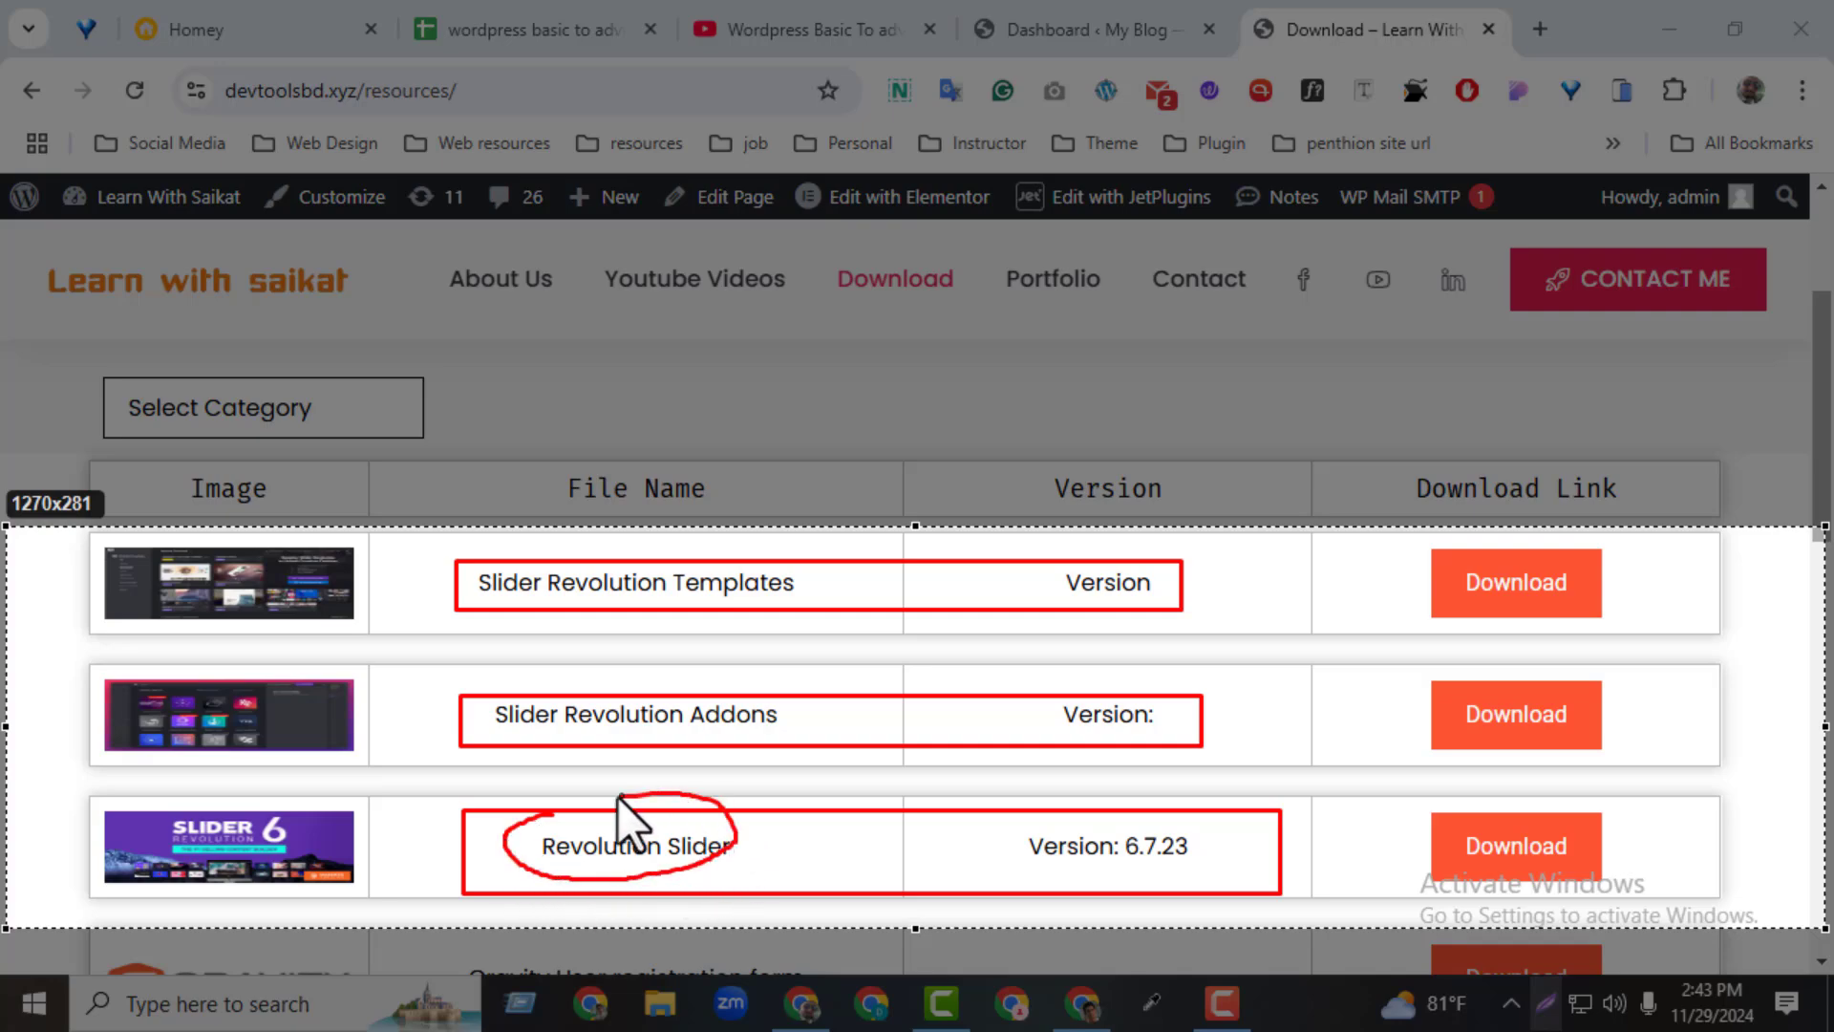
mouse_move(741, 828)
mouse_down()
mouse_move(964, 814)
mouse_move(1517, 852)
mouse_move(1479, 829)
mouse_move(1482, 898)
mouse_up()
click(1760, 959)
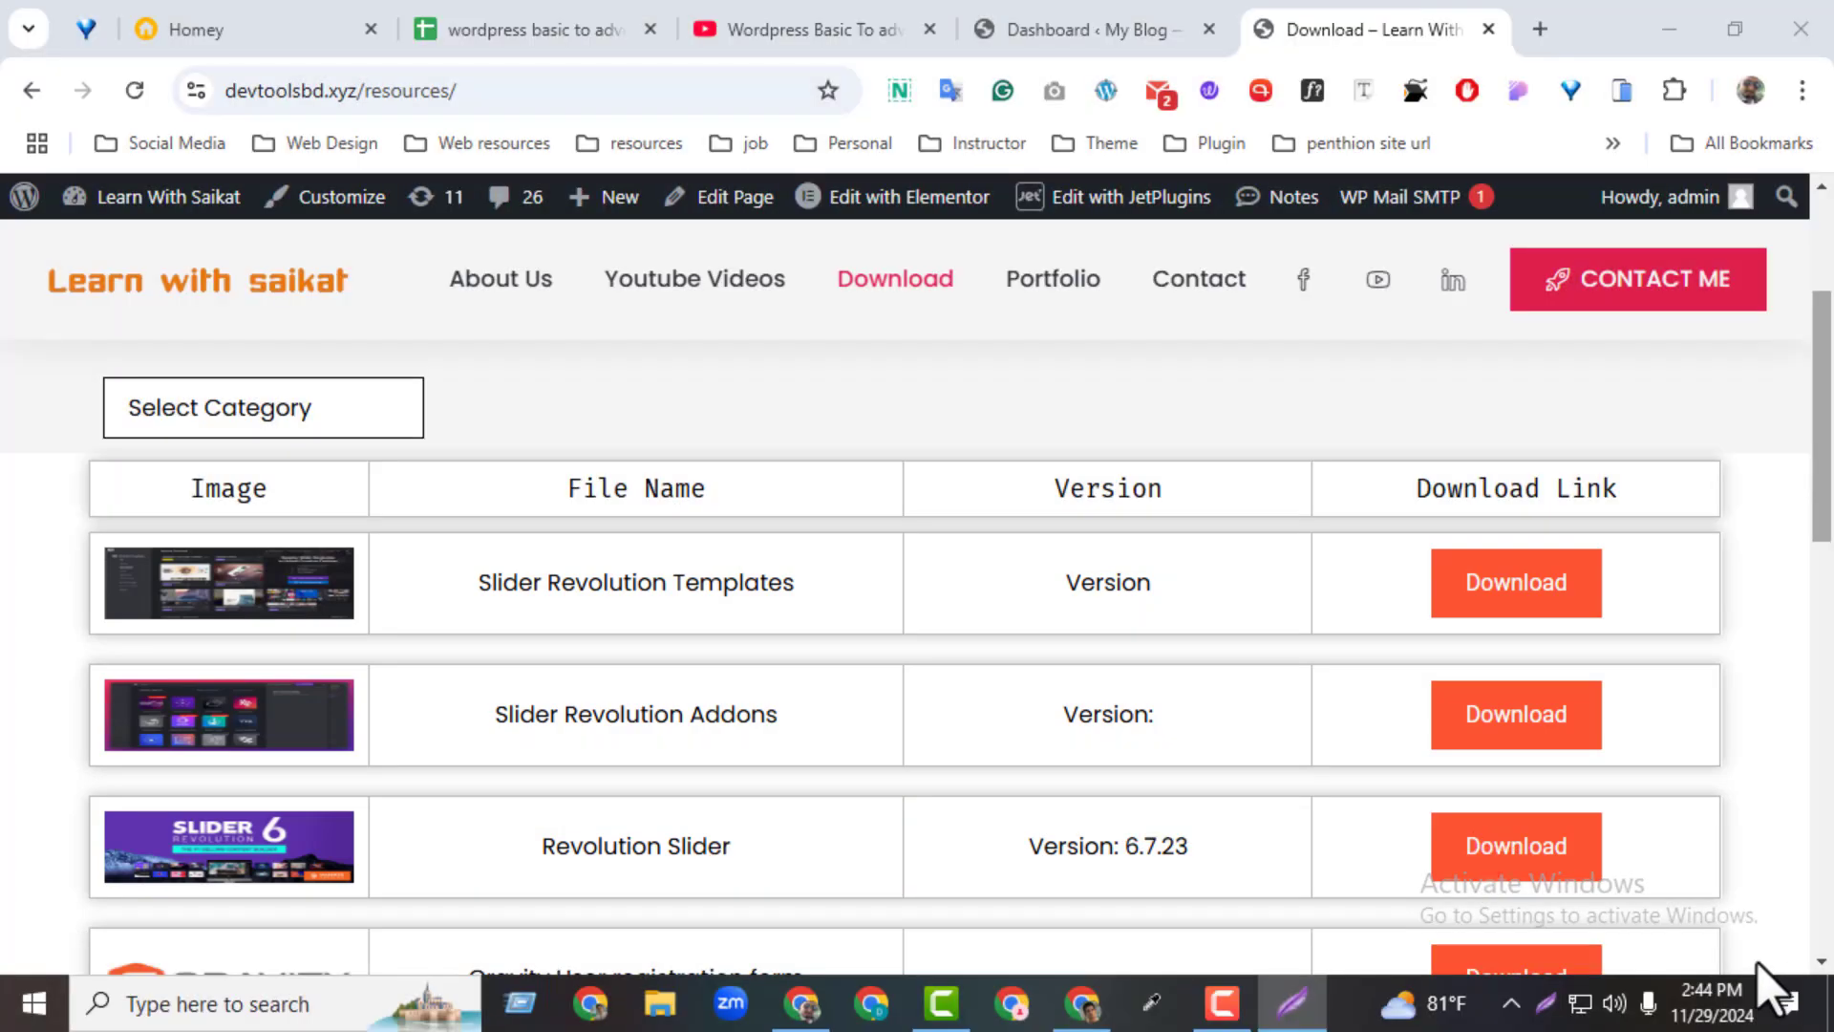
View revslider.zip through the Revolution Slider 6.7.23 download link, and close both the file and the resources page
click(1544, 858)
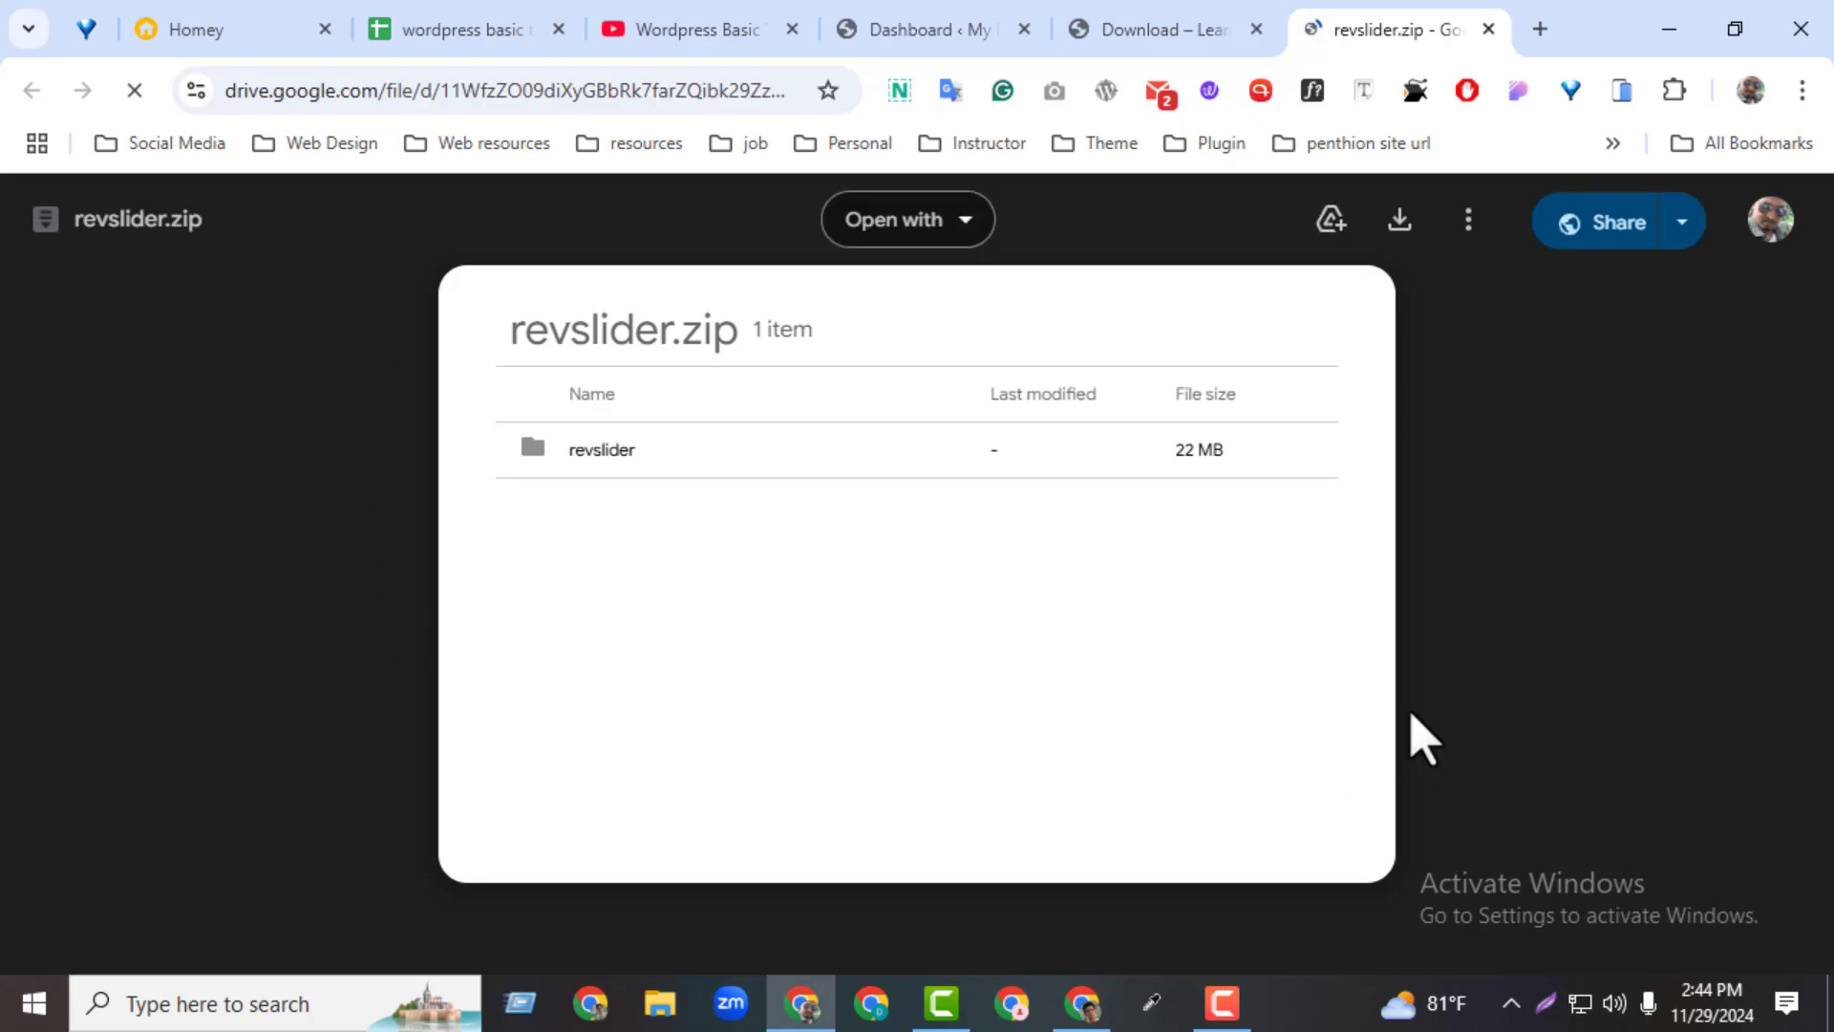
click(1488, 32)
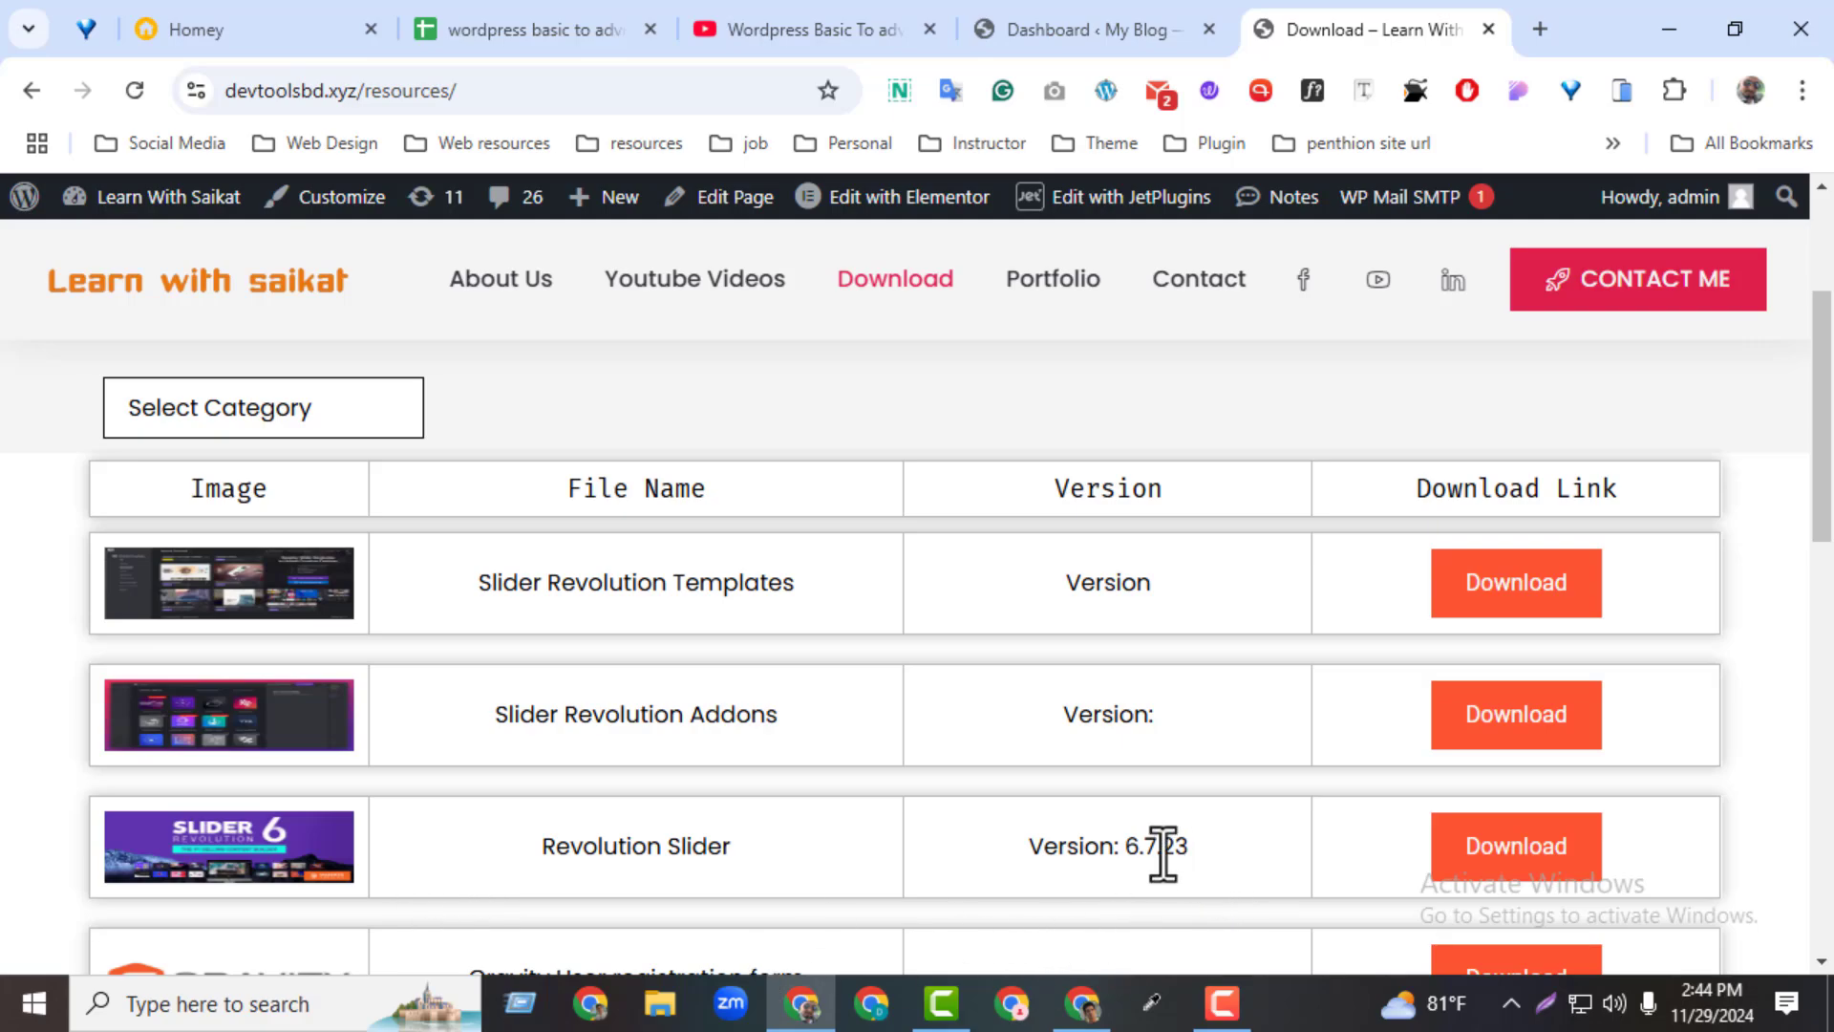
drag(1163, 853, 1242, 893)
text(25)
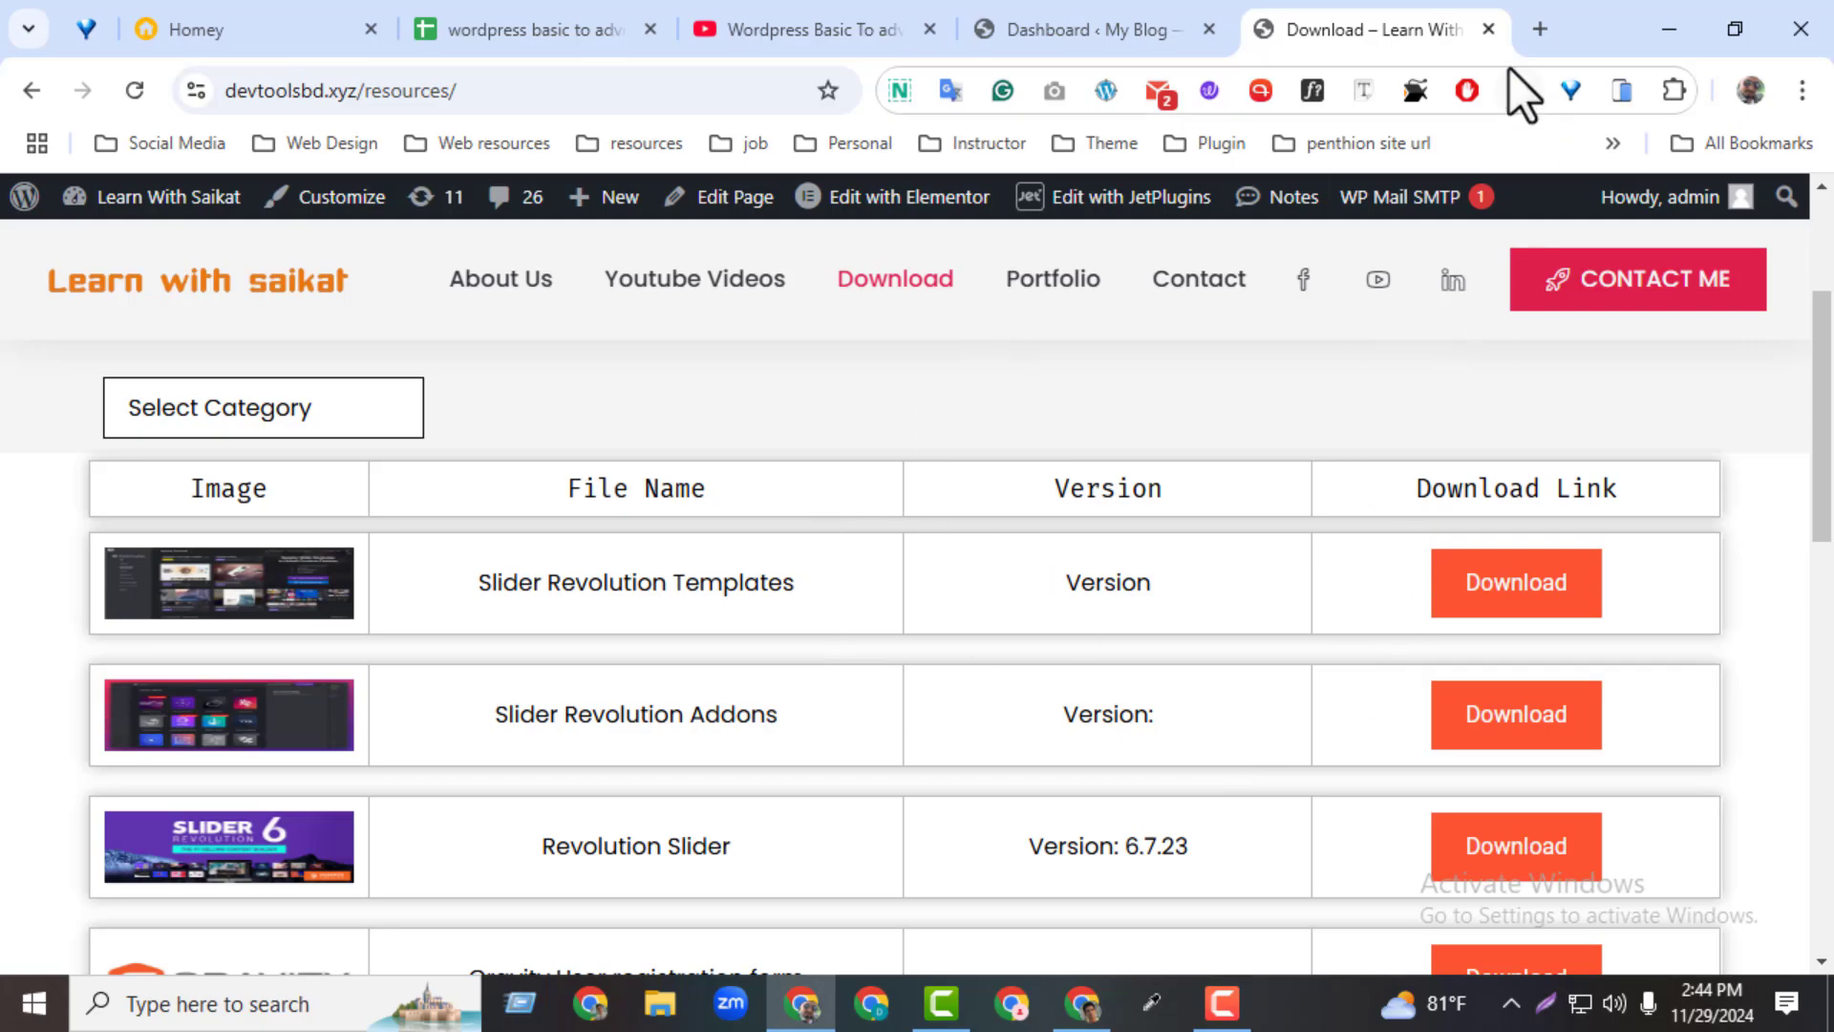
click(1488, 29)
Switch to File Explorer and open the Class 27 folder in Downloads
click(661, 1003)
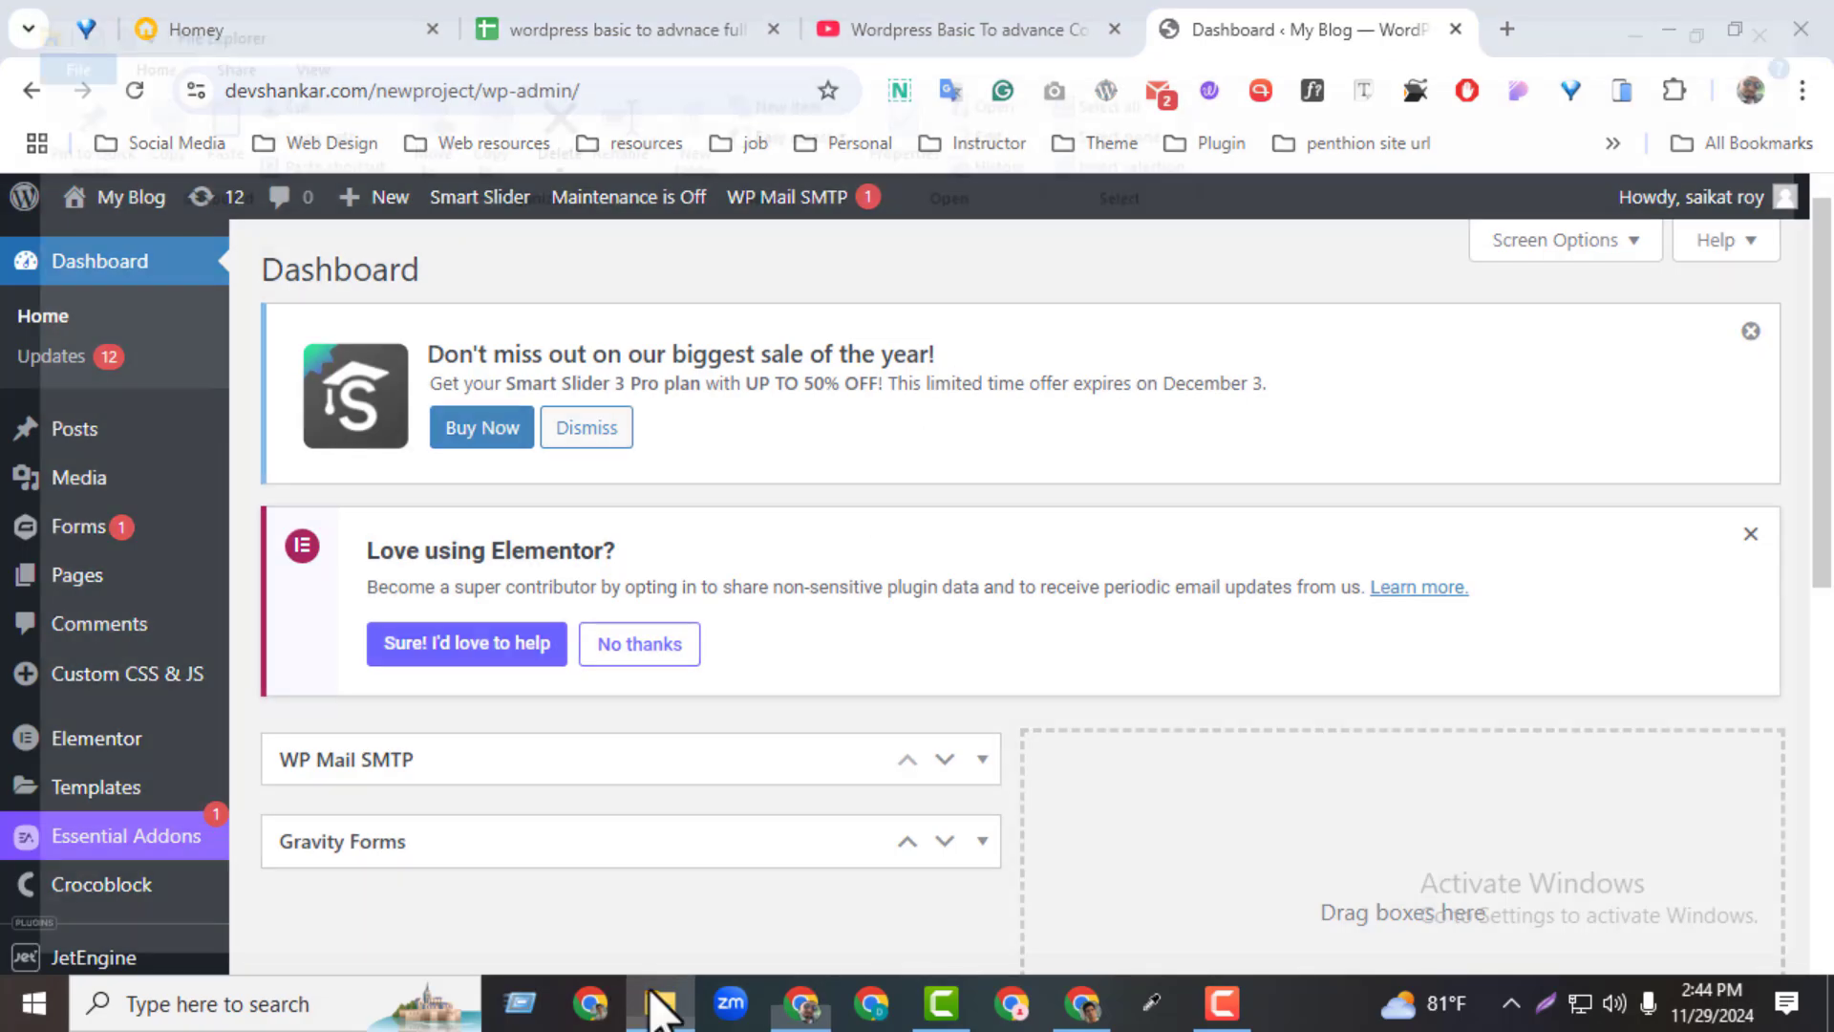
click(96, 327)
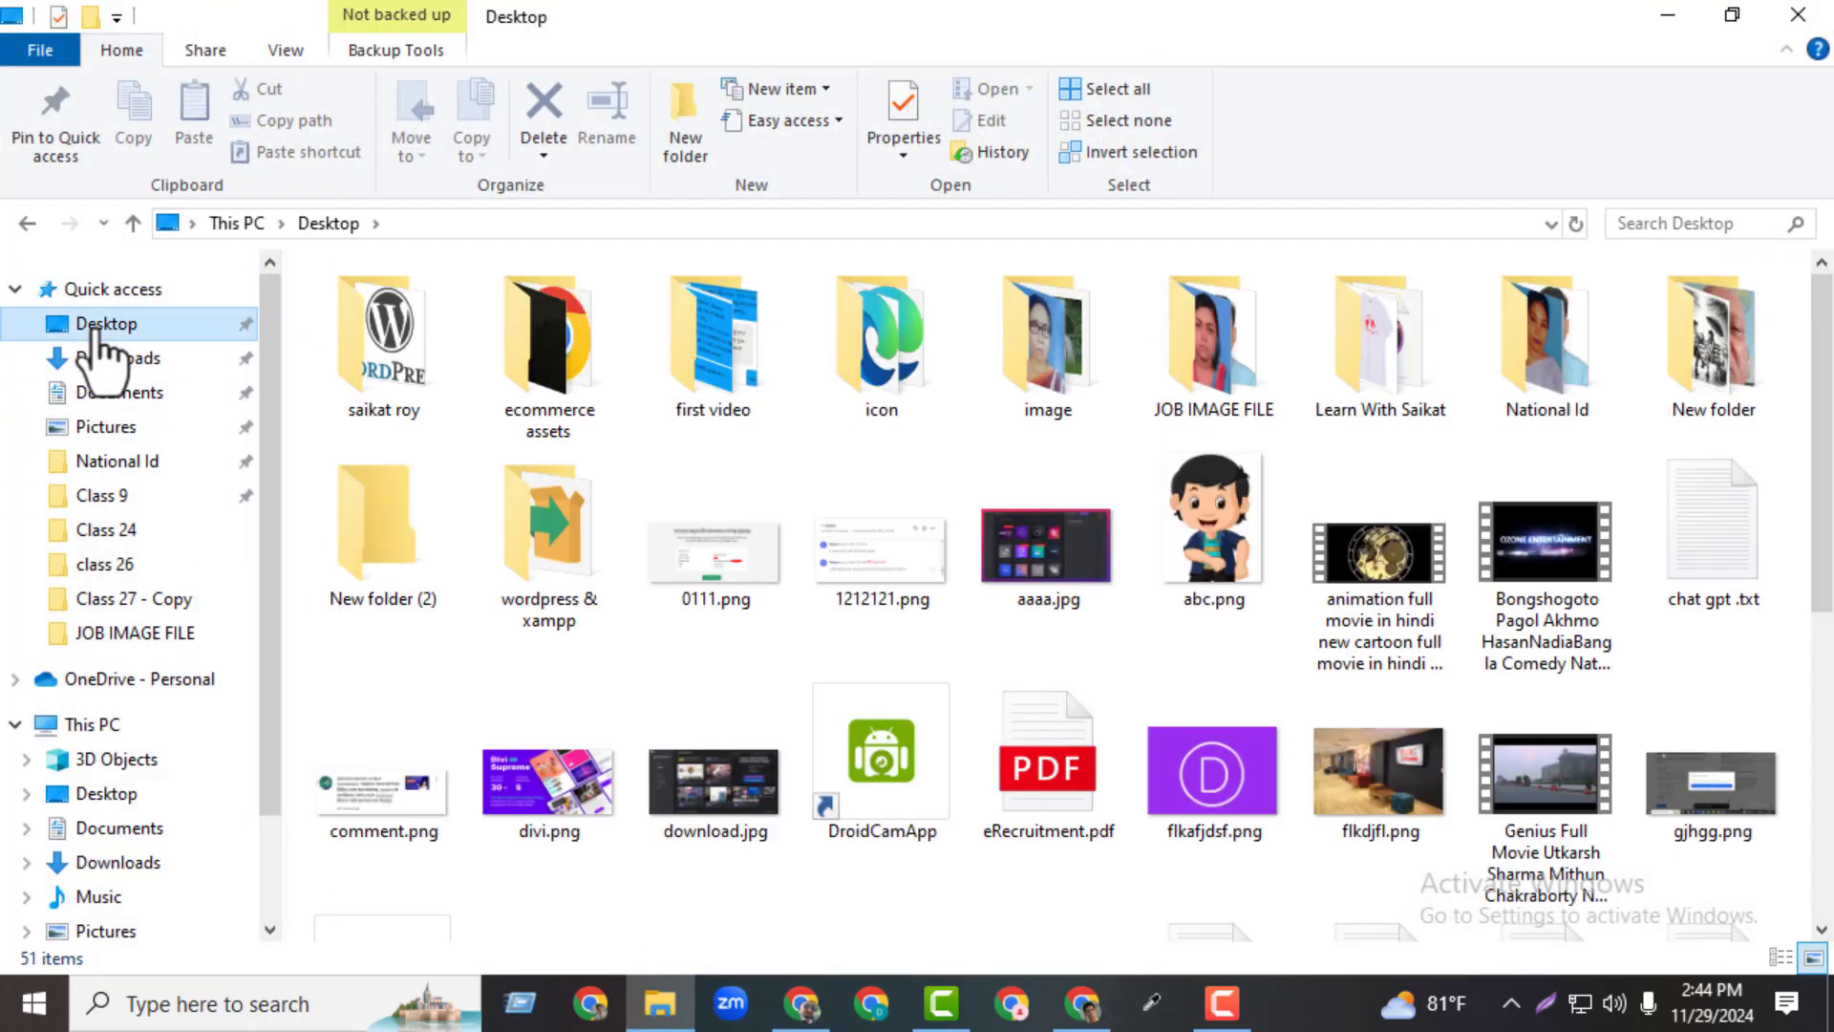
click(107, 363)
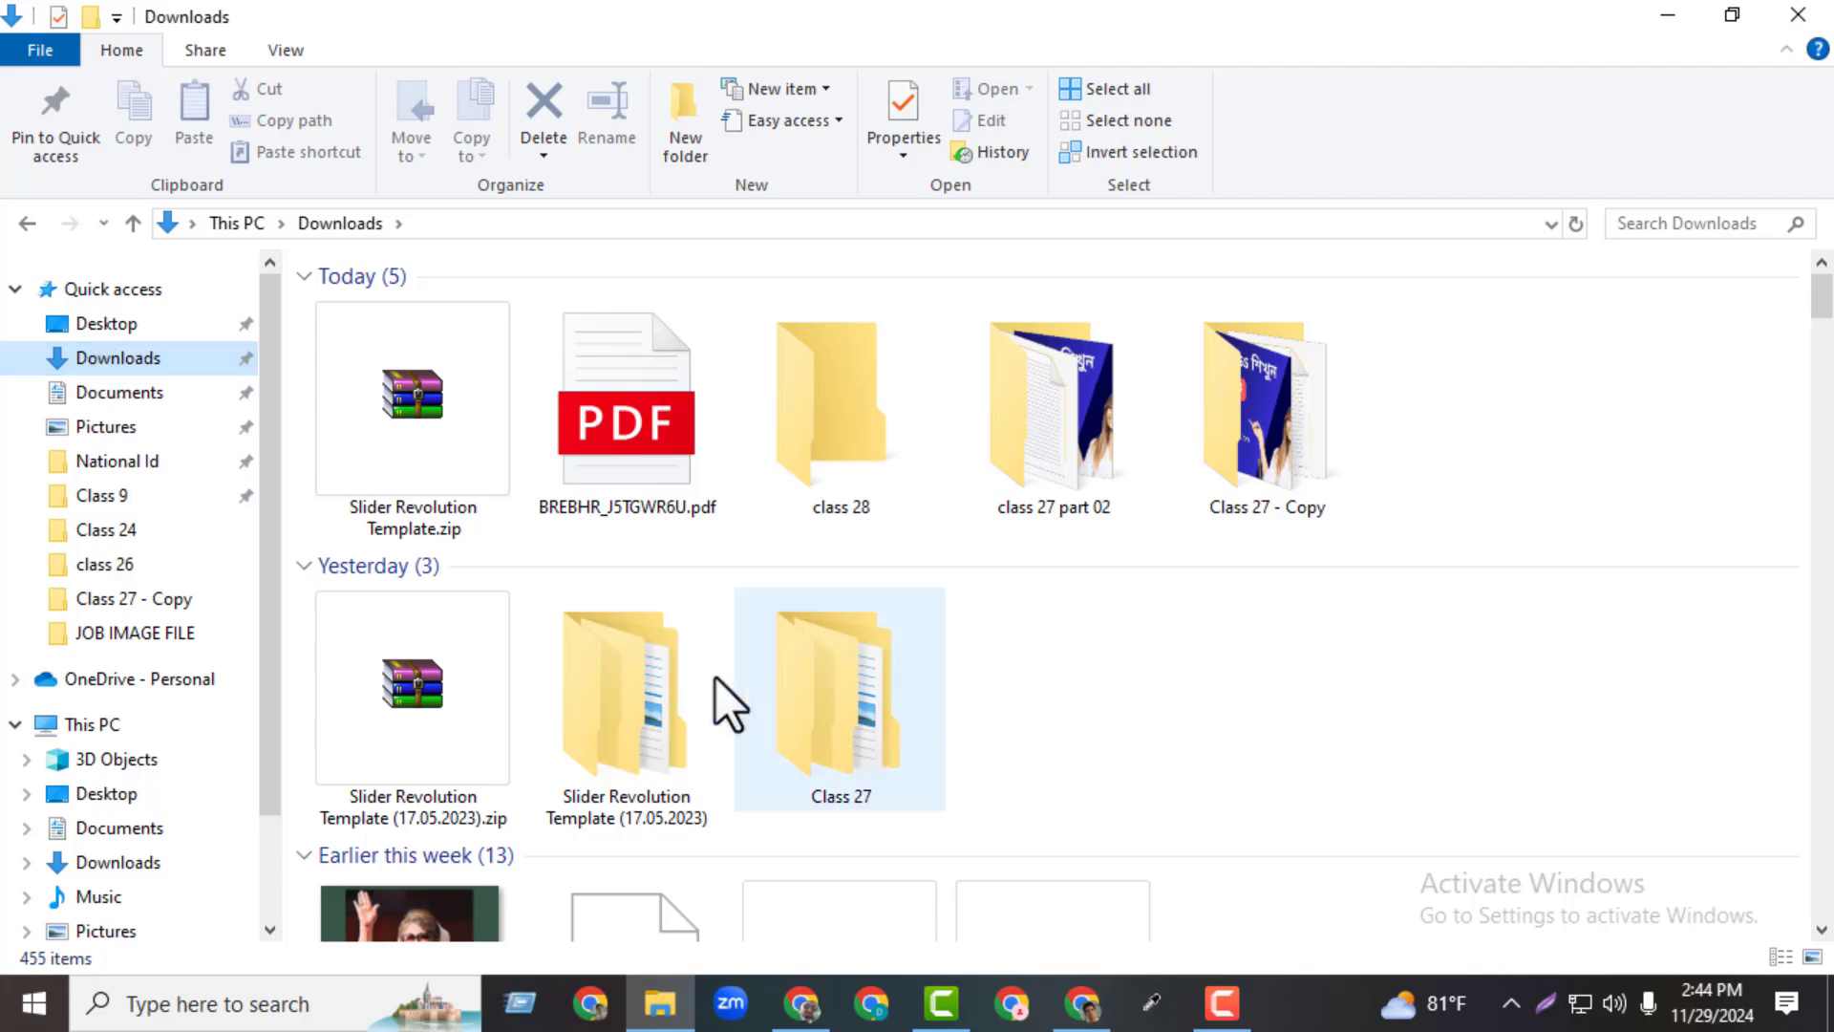
double_click(829, 725)
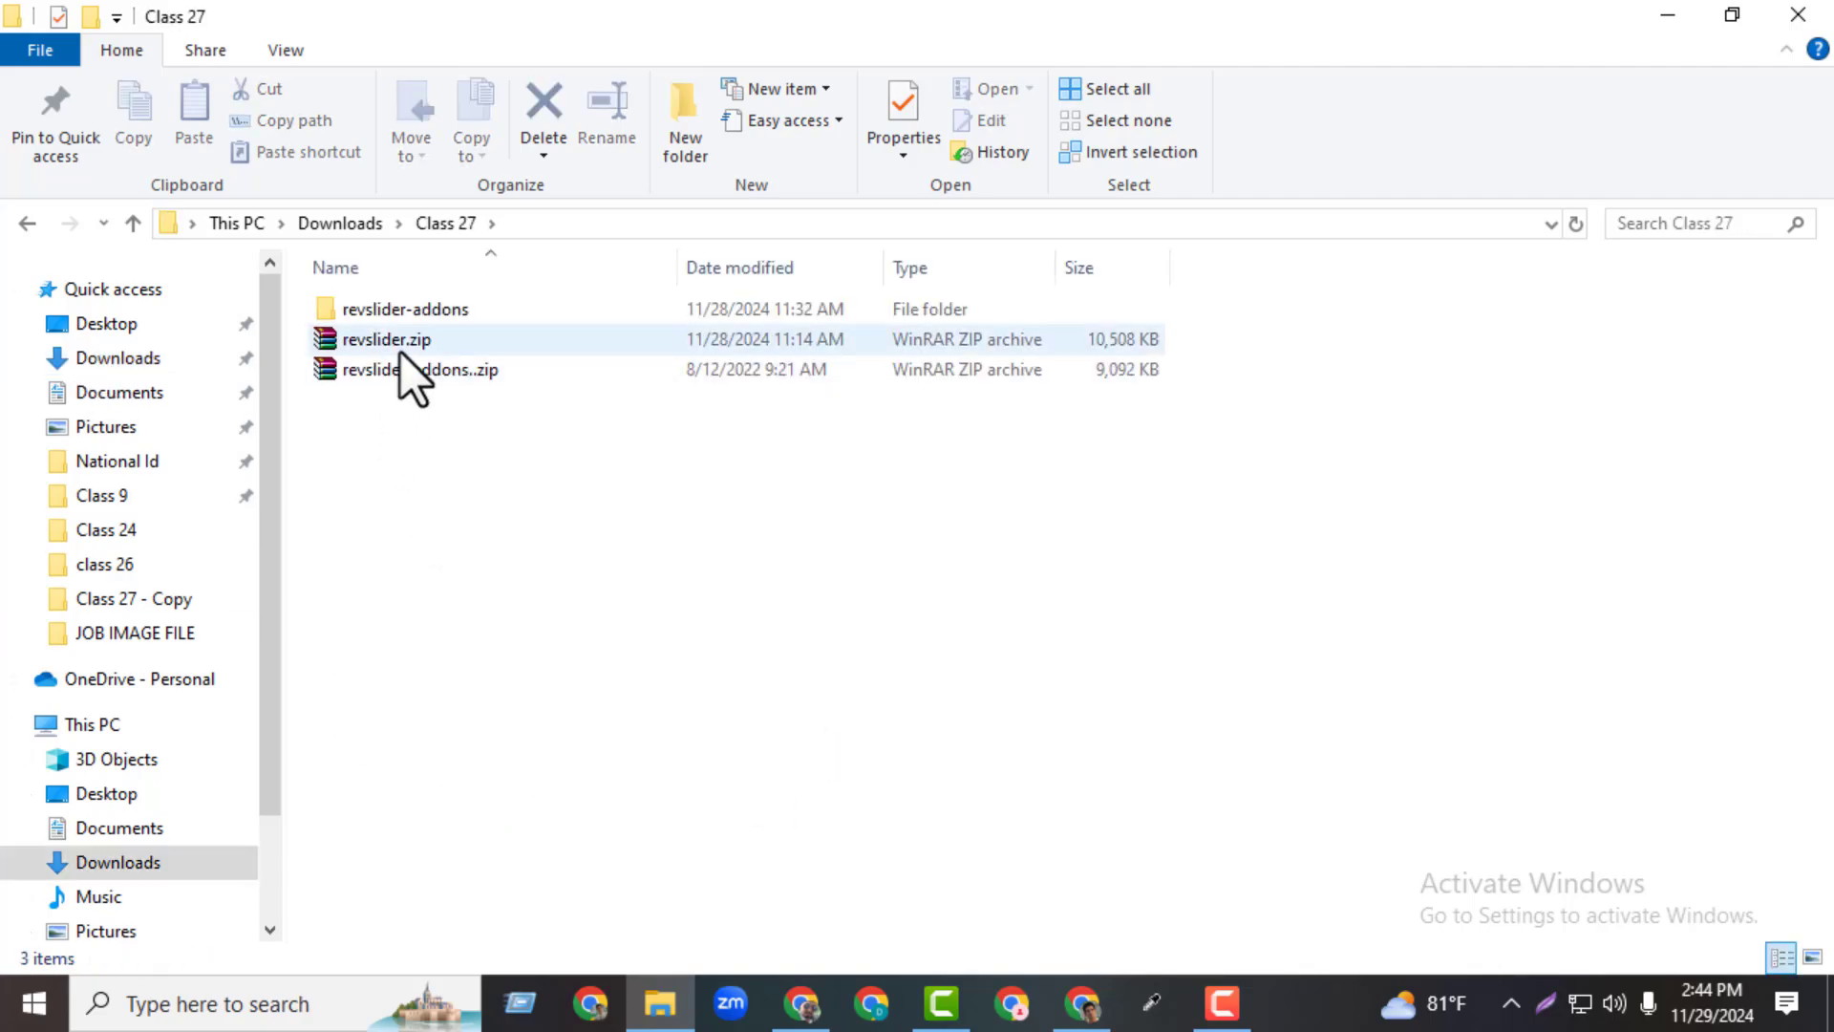
Delete the extracted revslider-addons folder from the Class 27 folder, leaving the two zip archives
click(399, 348)
right_click(462, 311)
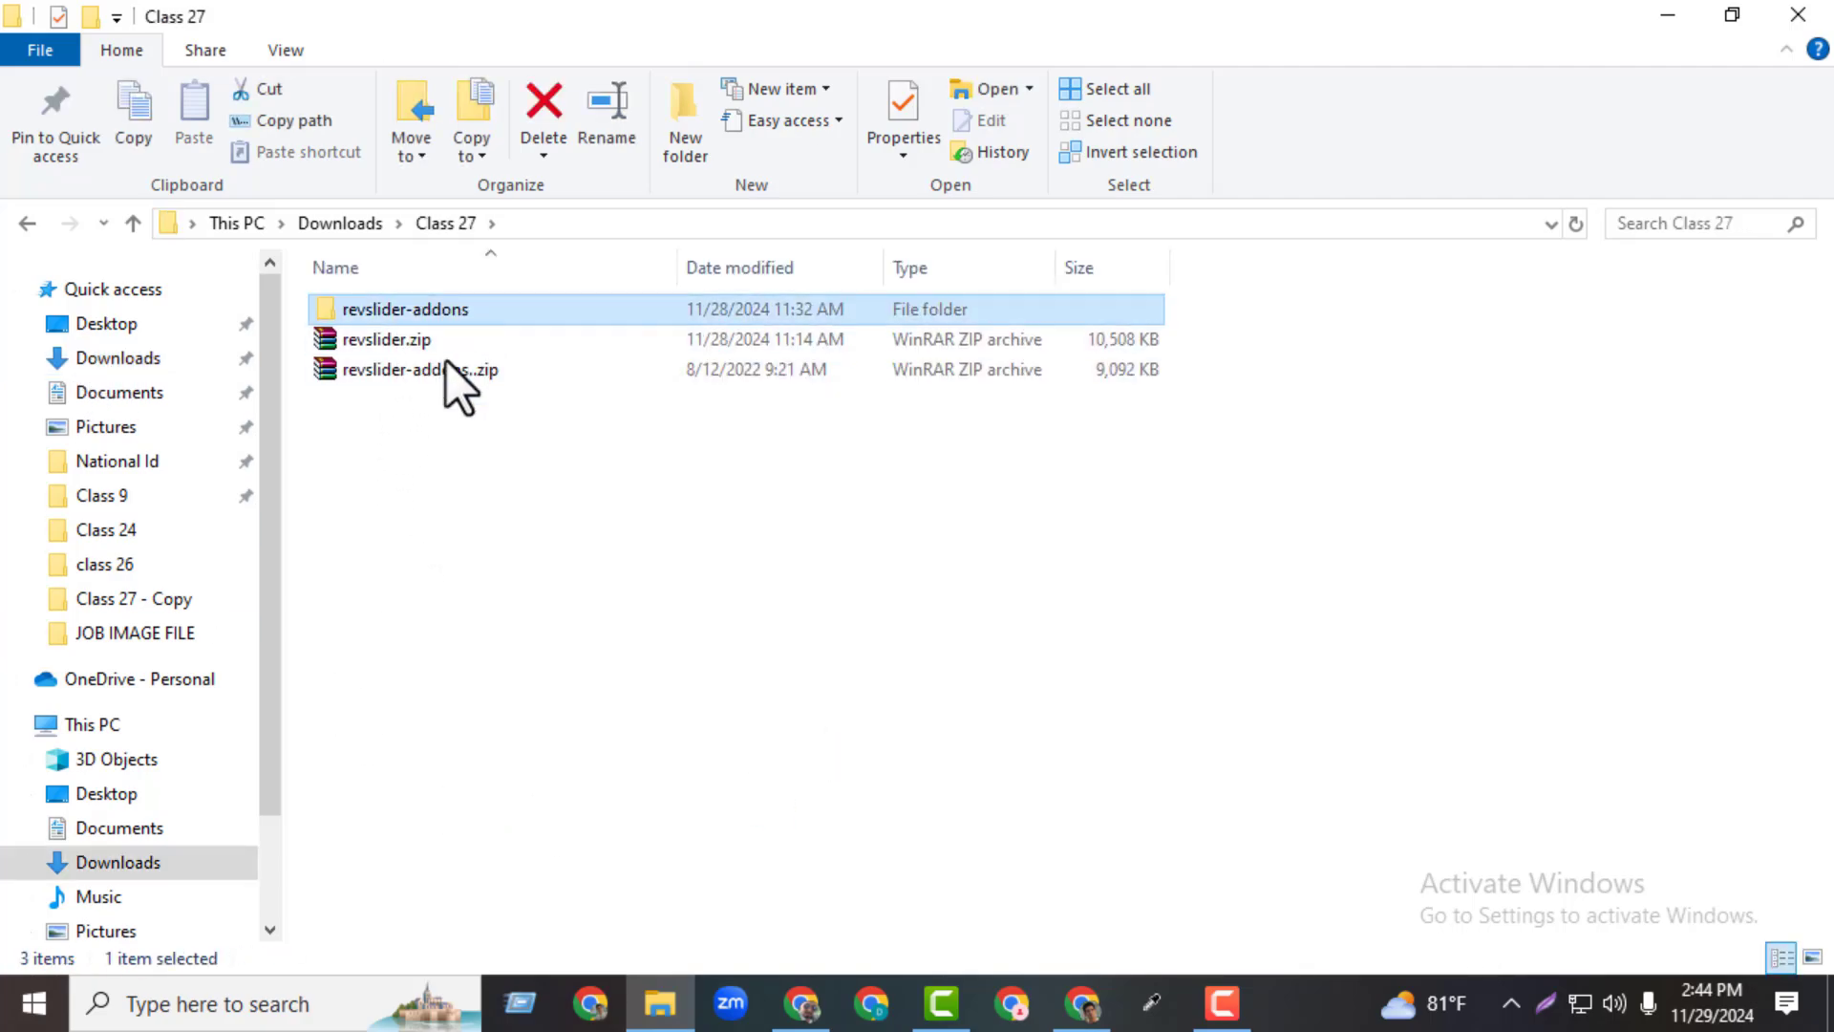
key(Escape)
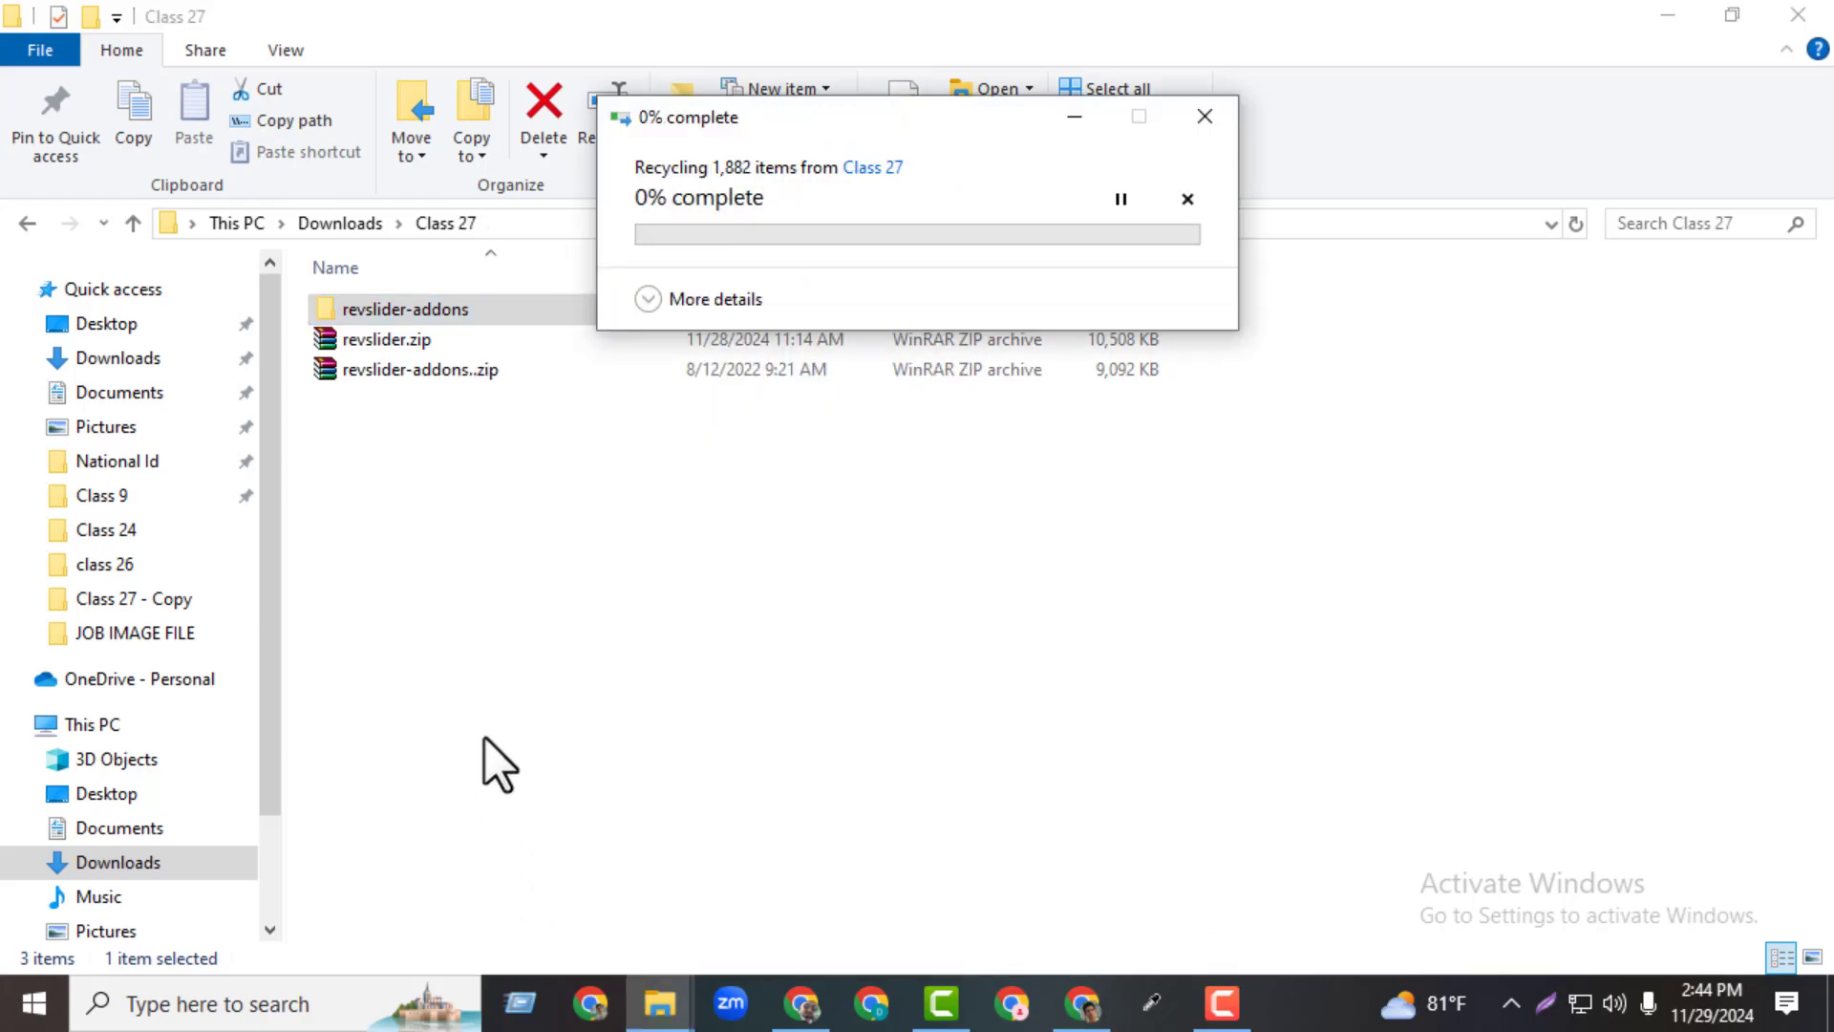
click(399, 308)
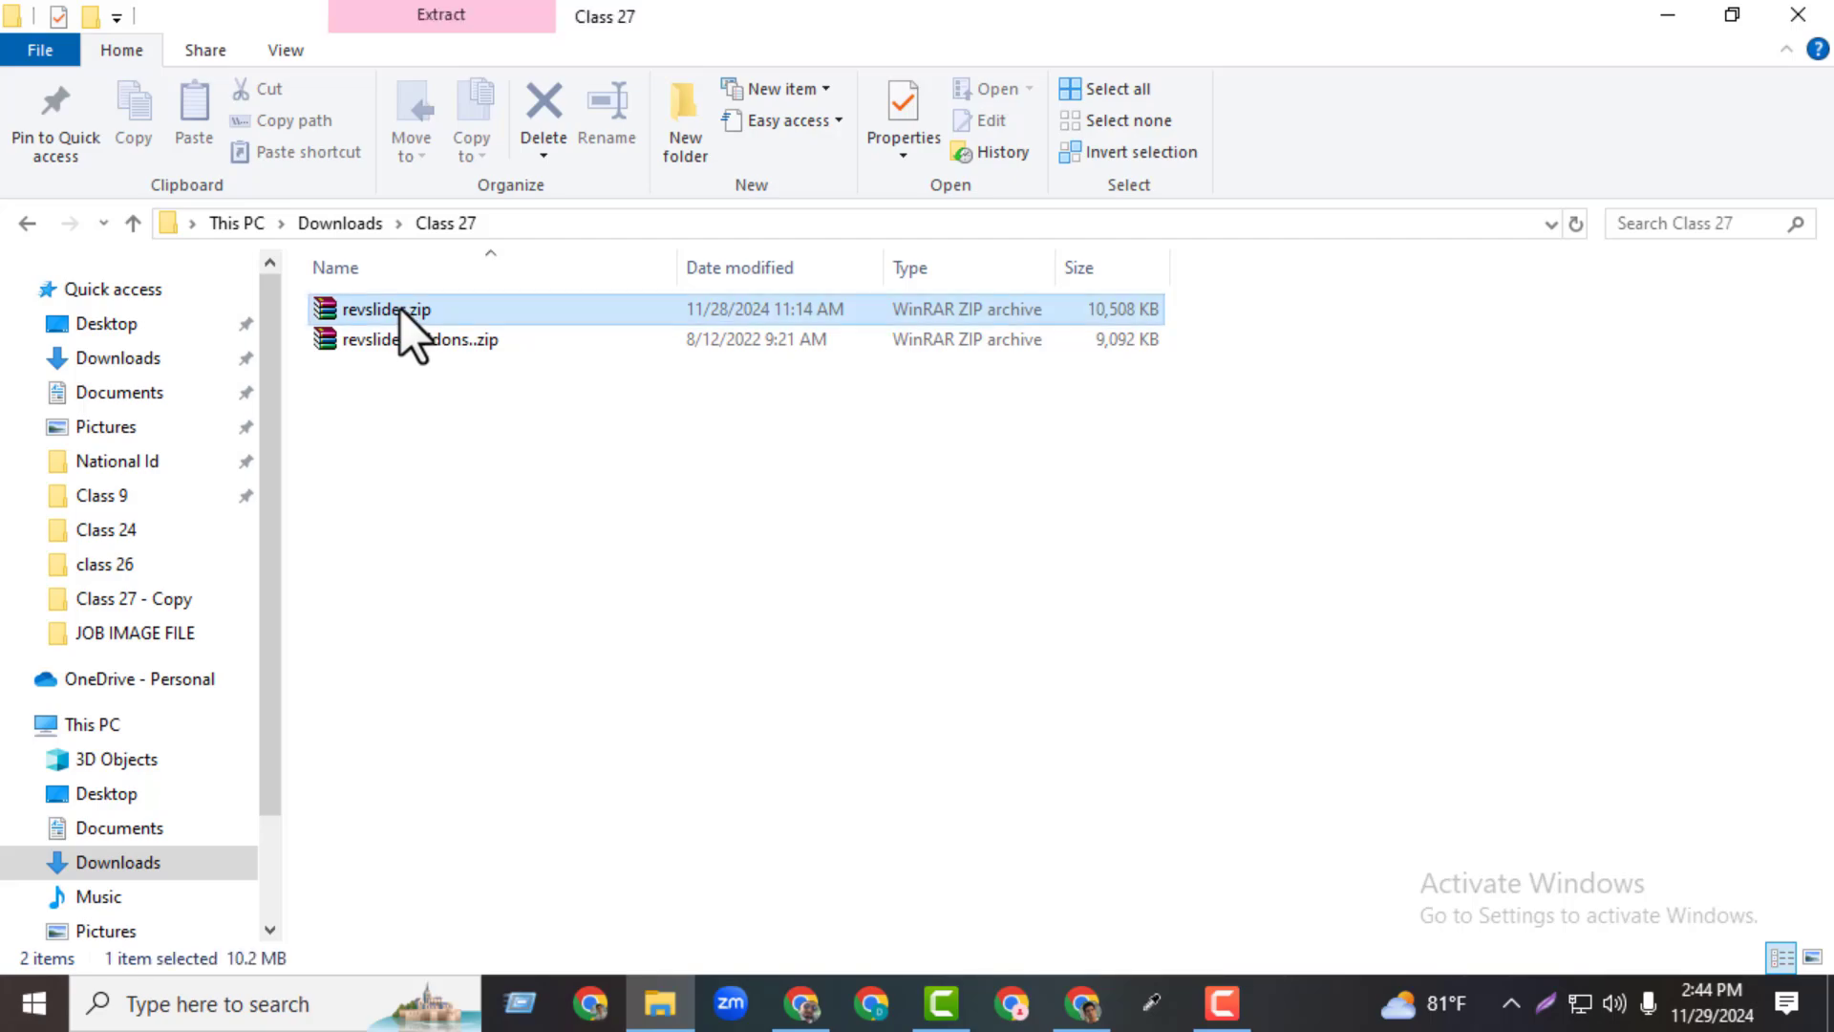
key(Down)
Move Slider Revolution Template.zip from Downloads into the Class 27 folder, and select revslider.zip there
click(135, 229)
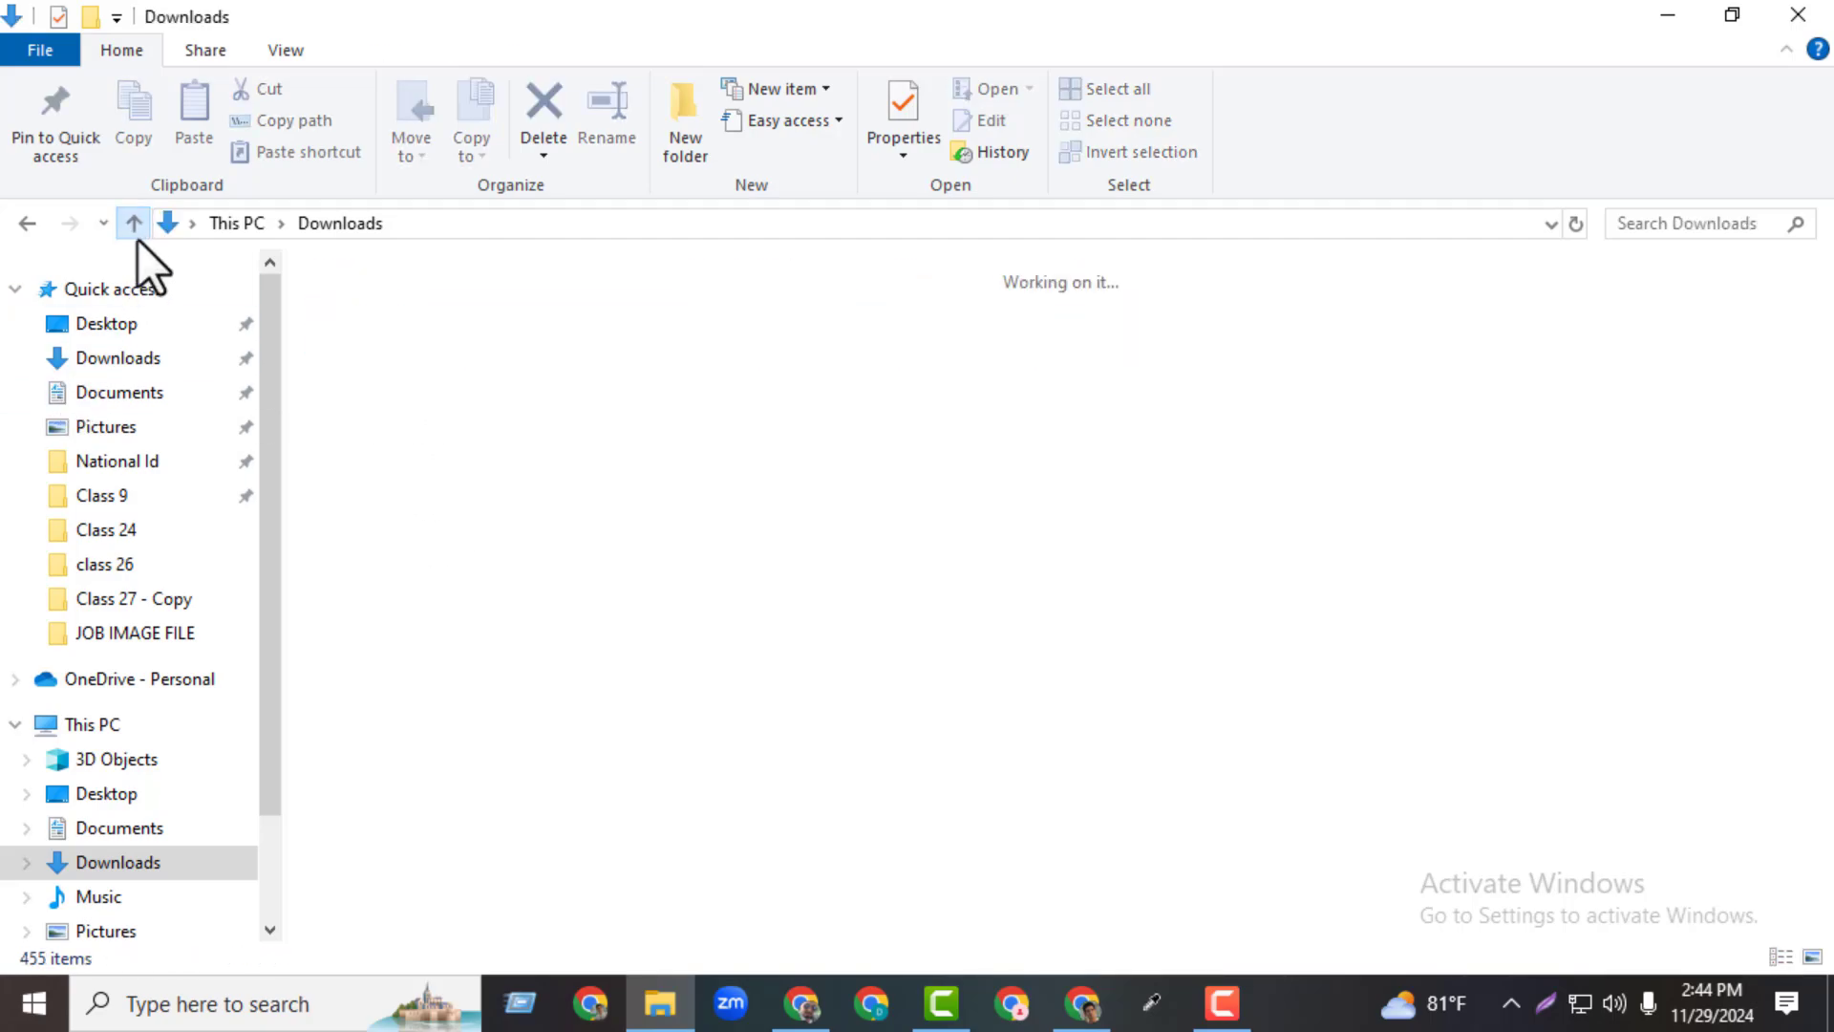
right_click(462, 387)
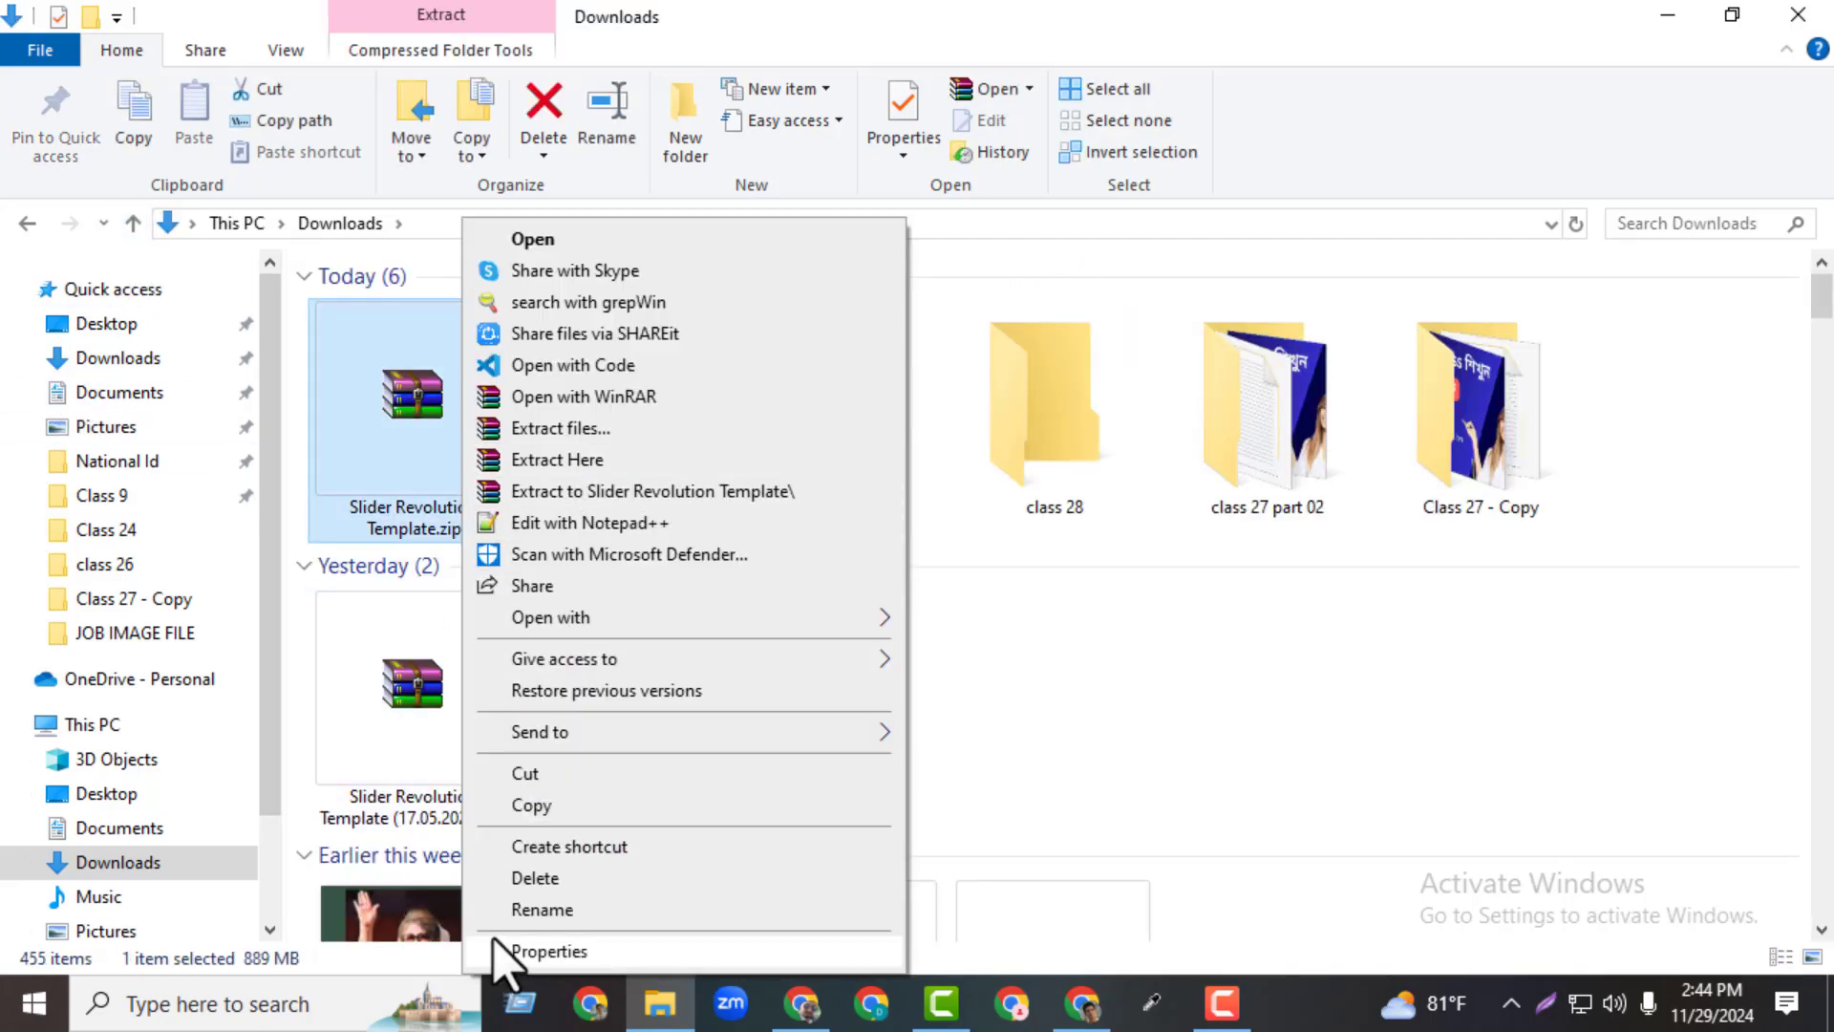
click(535, 774)
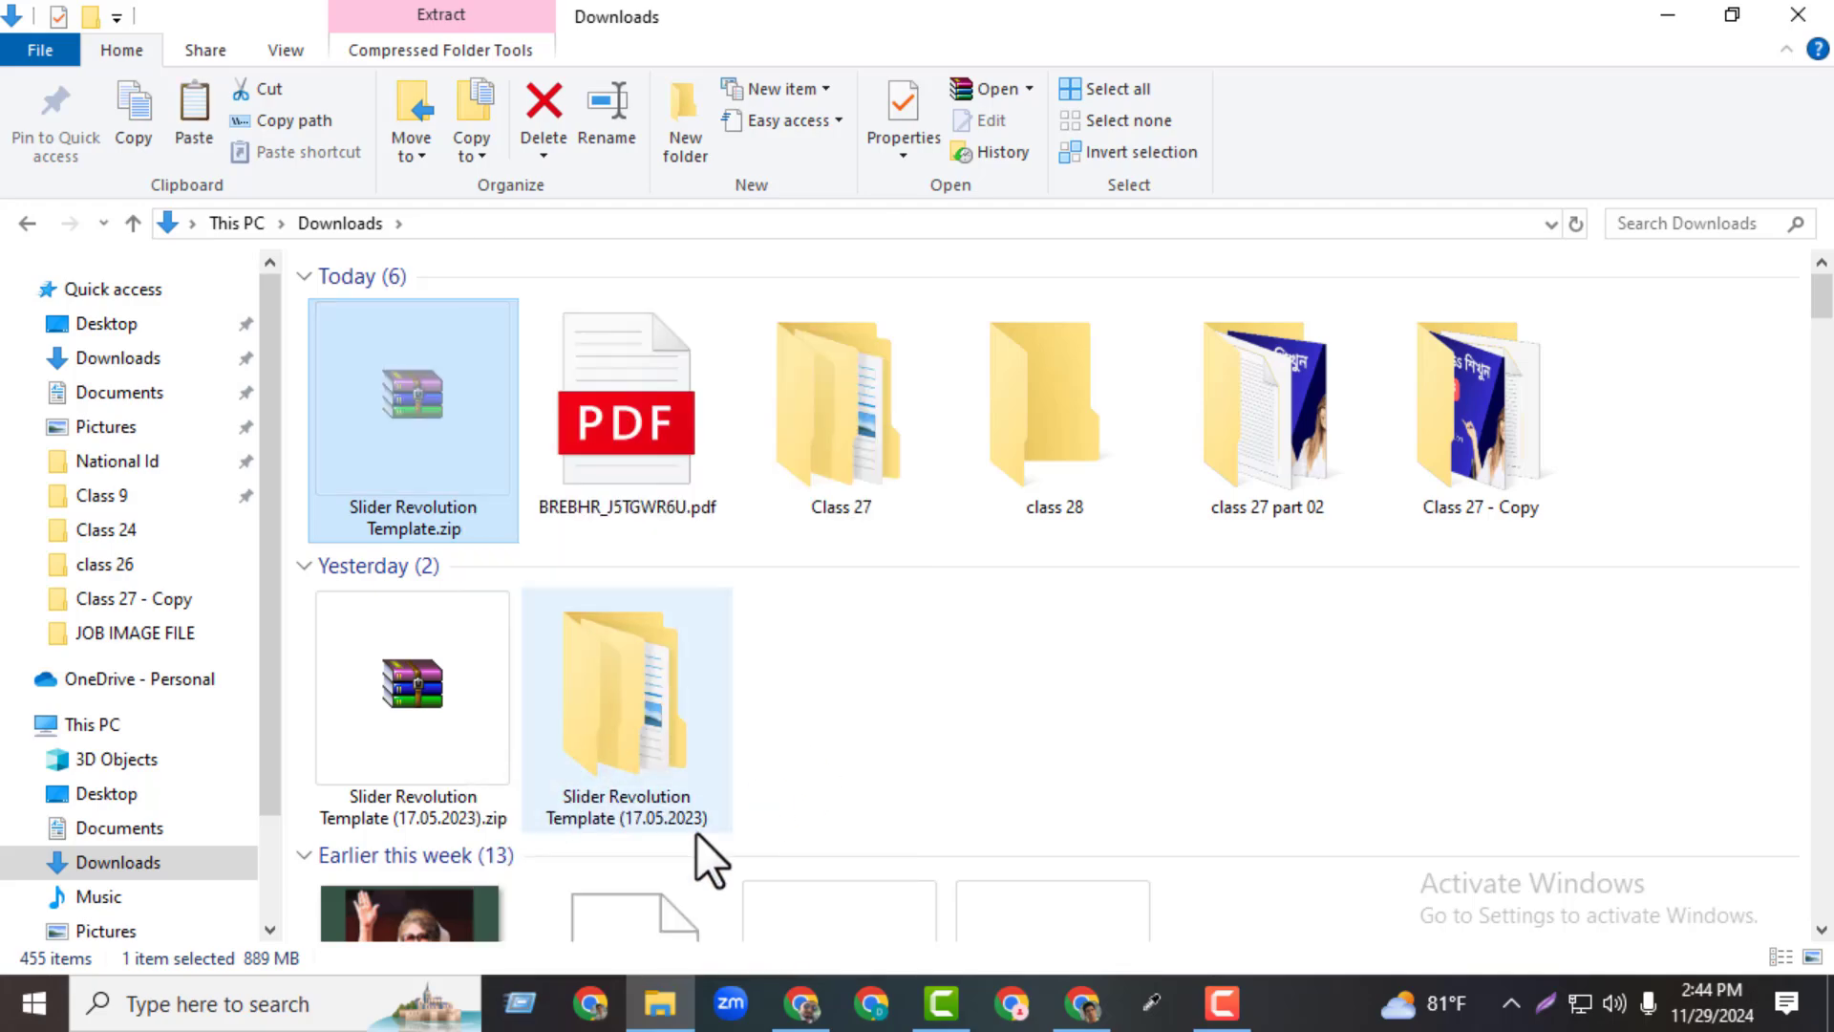
double_click(1420, 500)
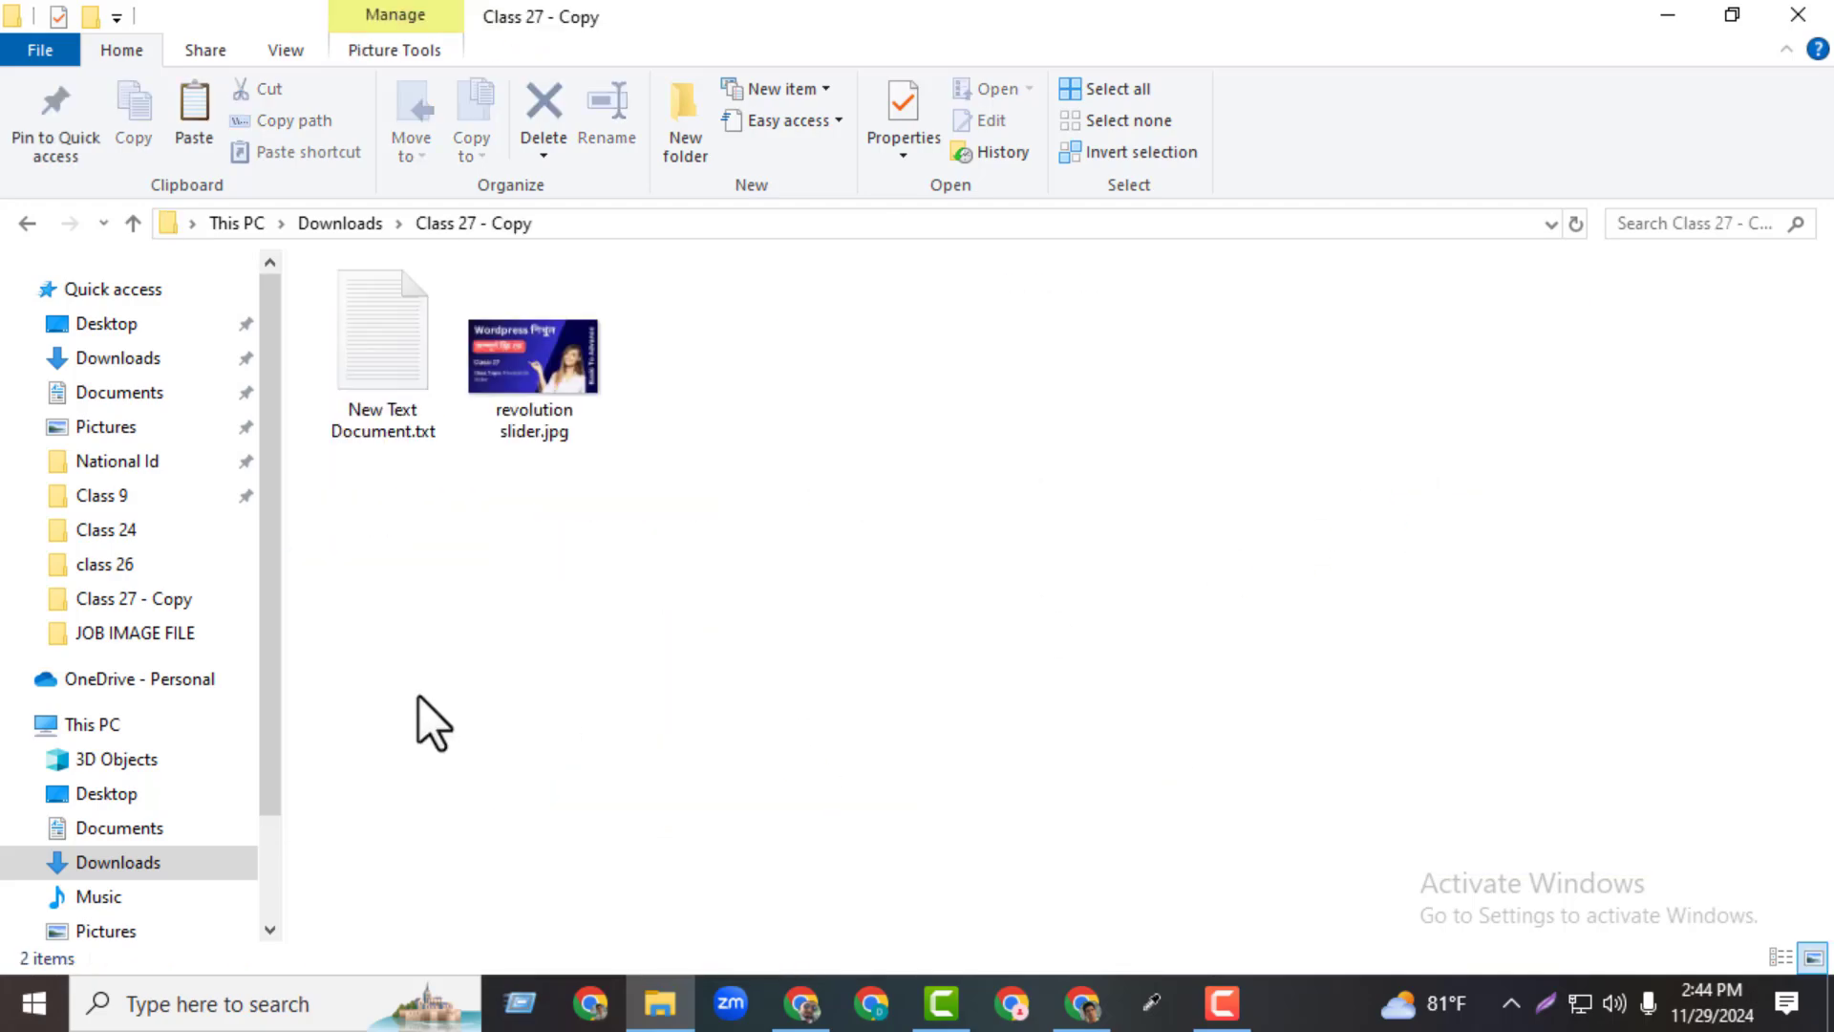
click(131, 226)
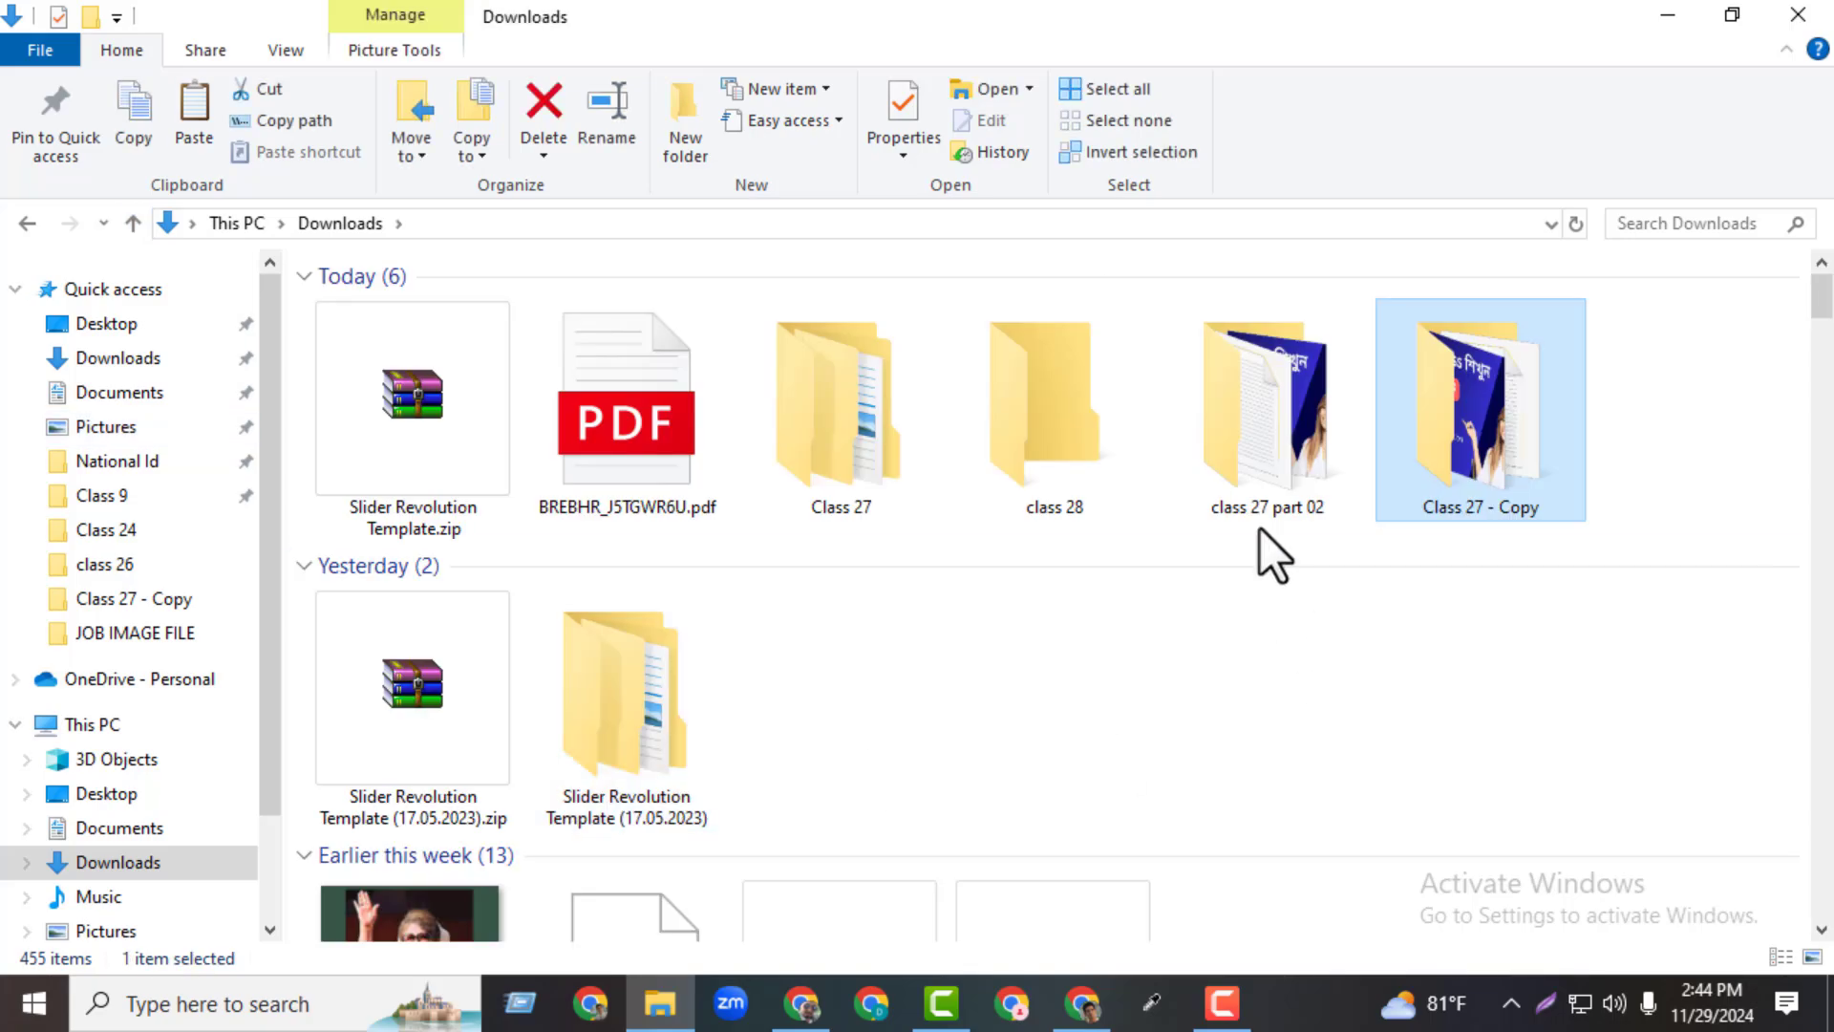
double_click(854, 514)
right_click(567, 505)
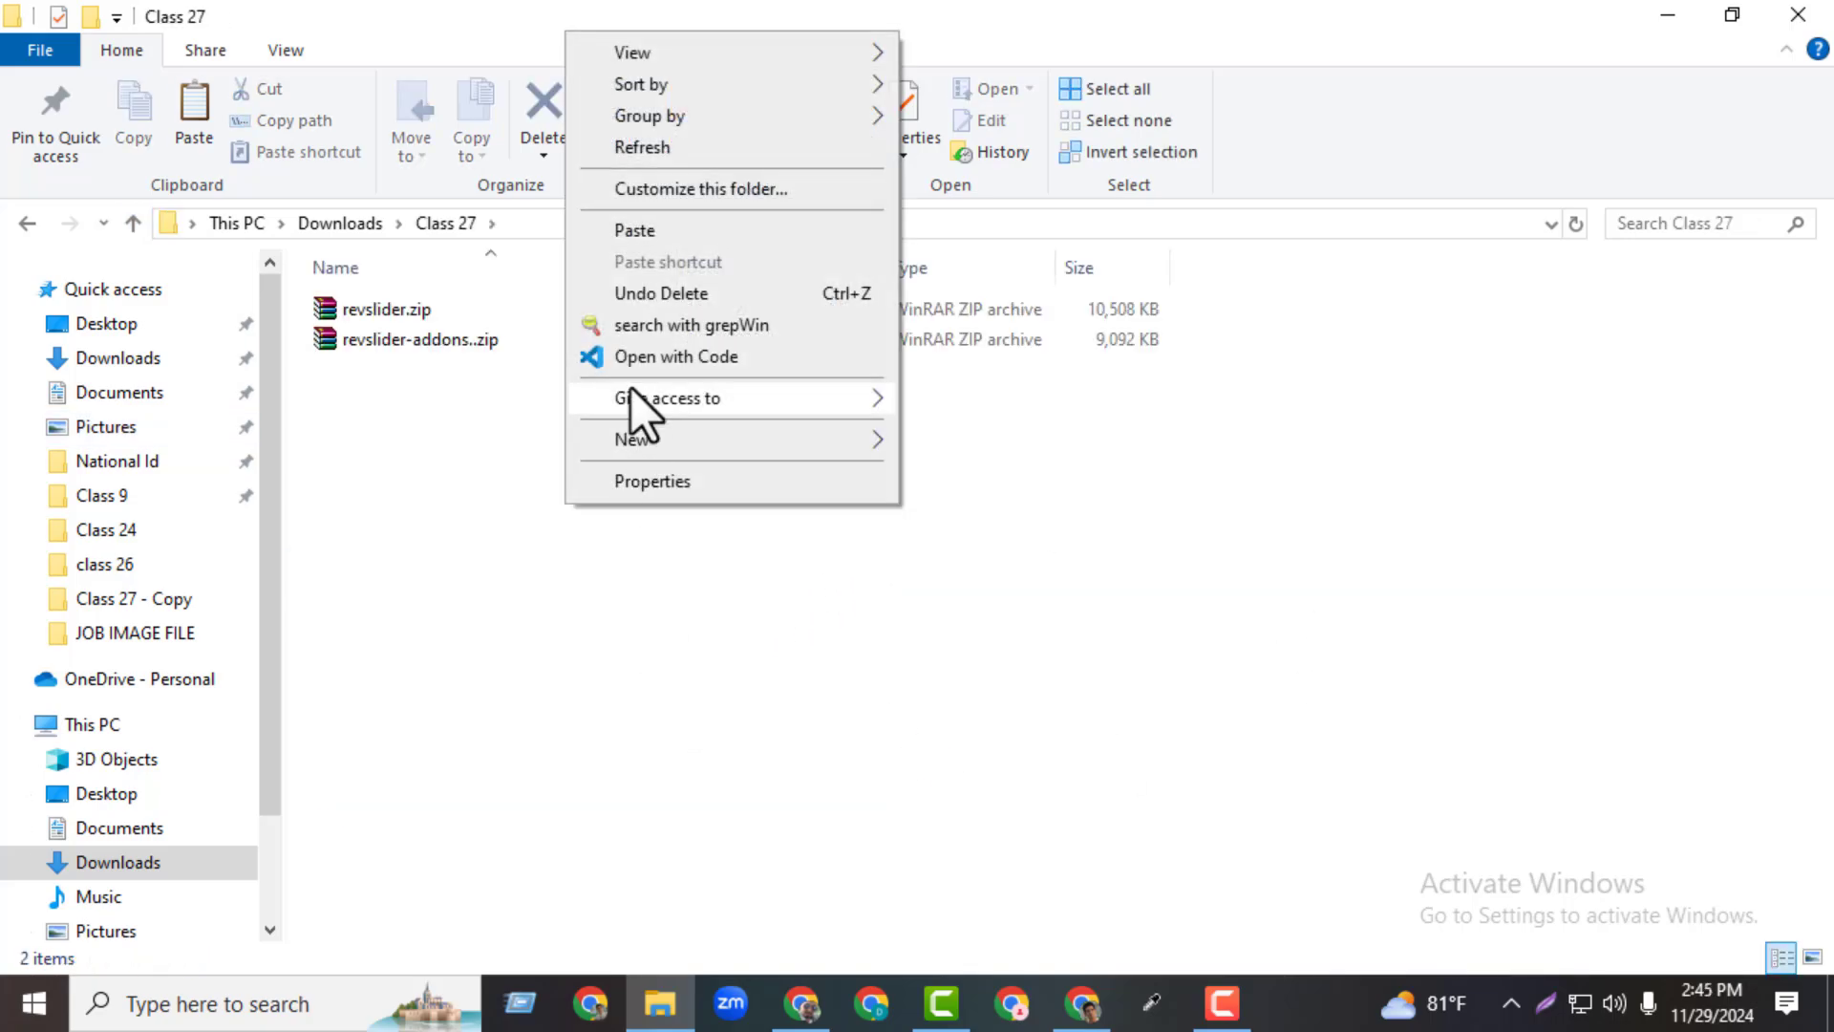
click(635, 230)
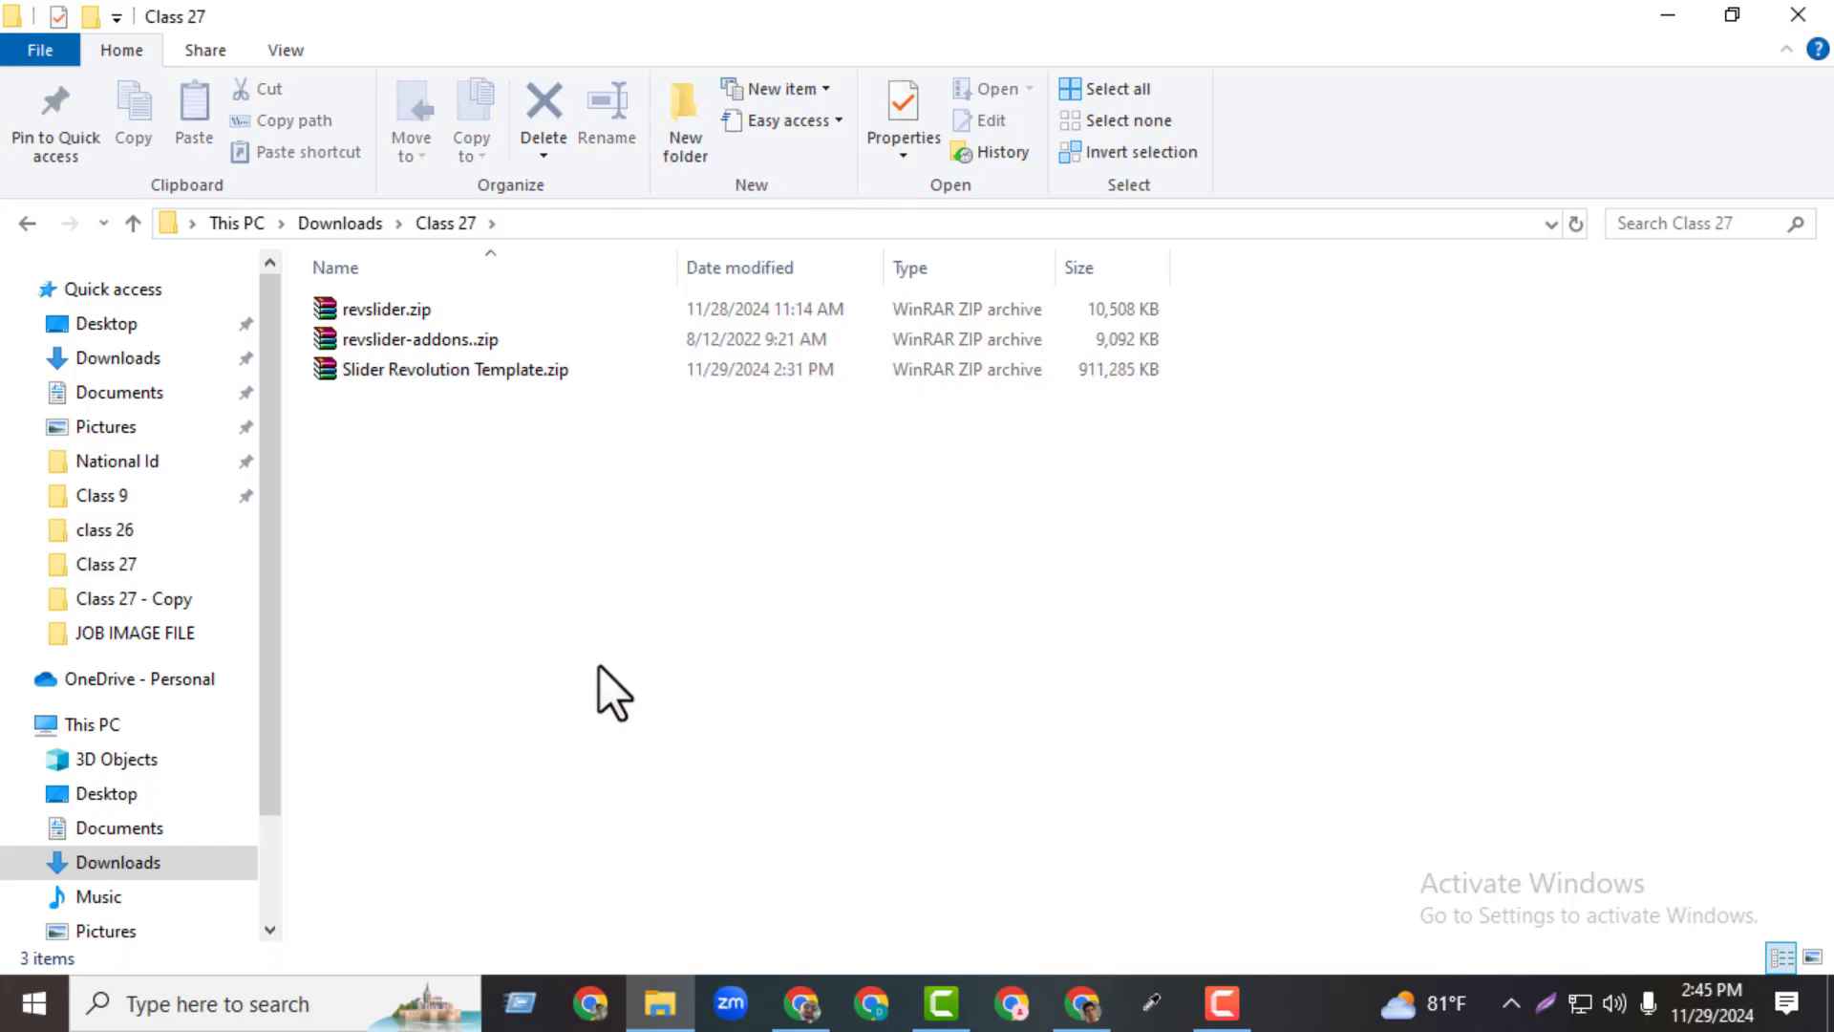
click(382, 316)
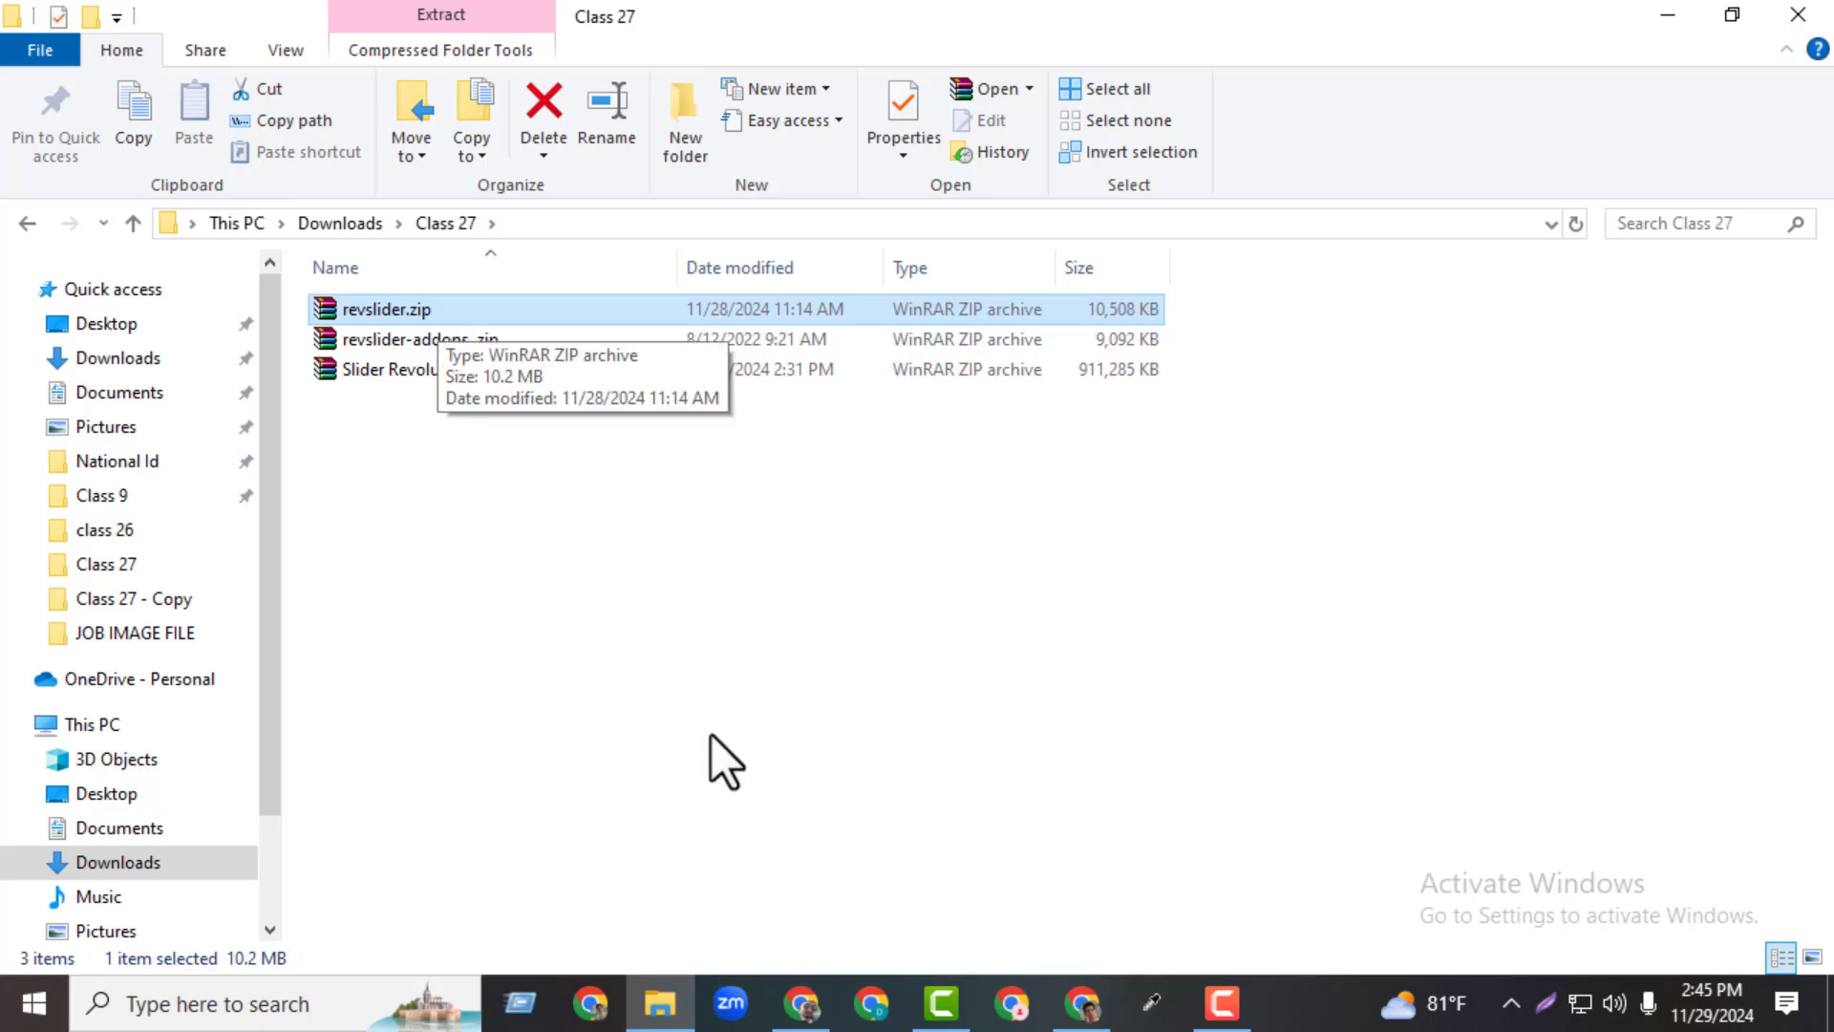
Switch to the WordPress dashboard in Chrome and open the plugin upload form from the Plugins page
key(alt+Tab)
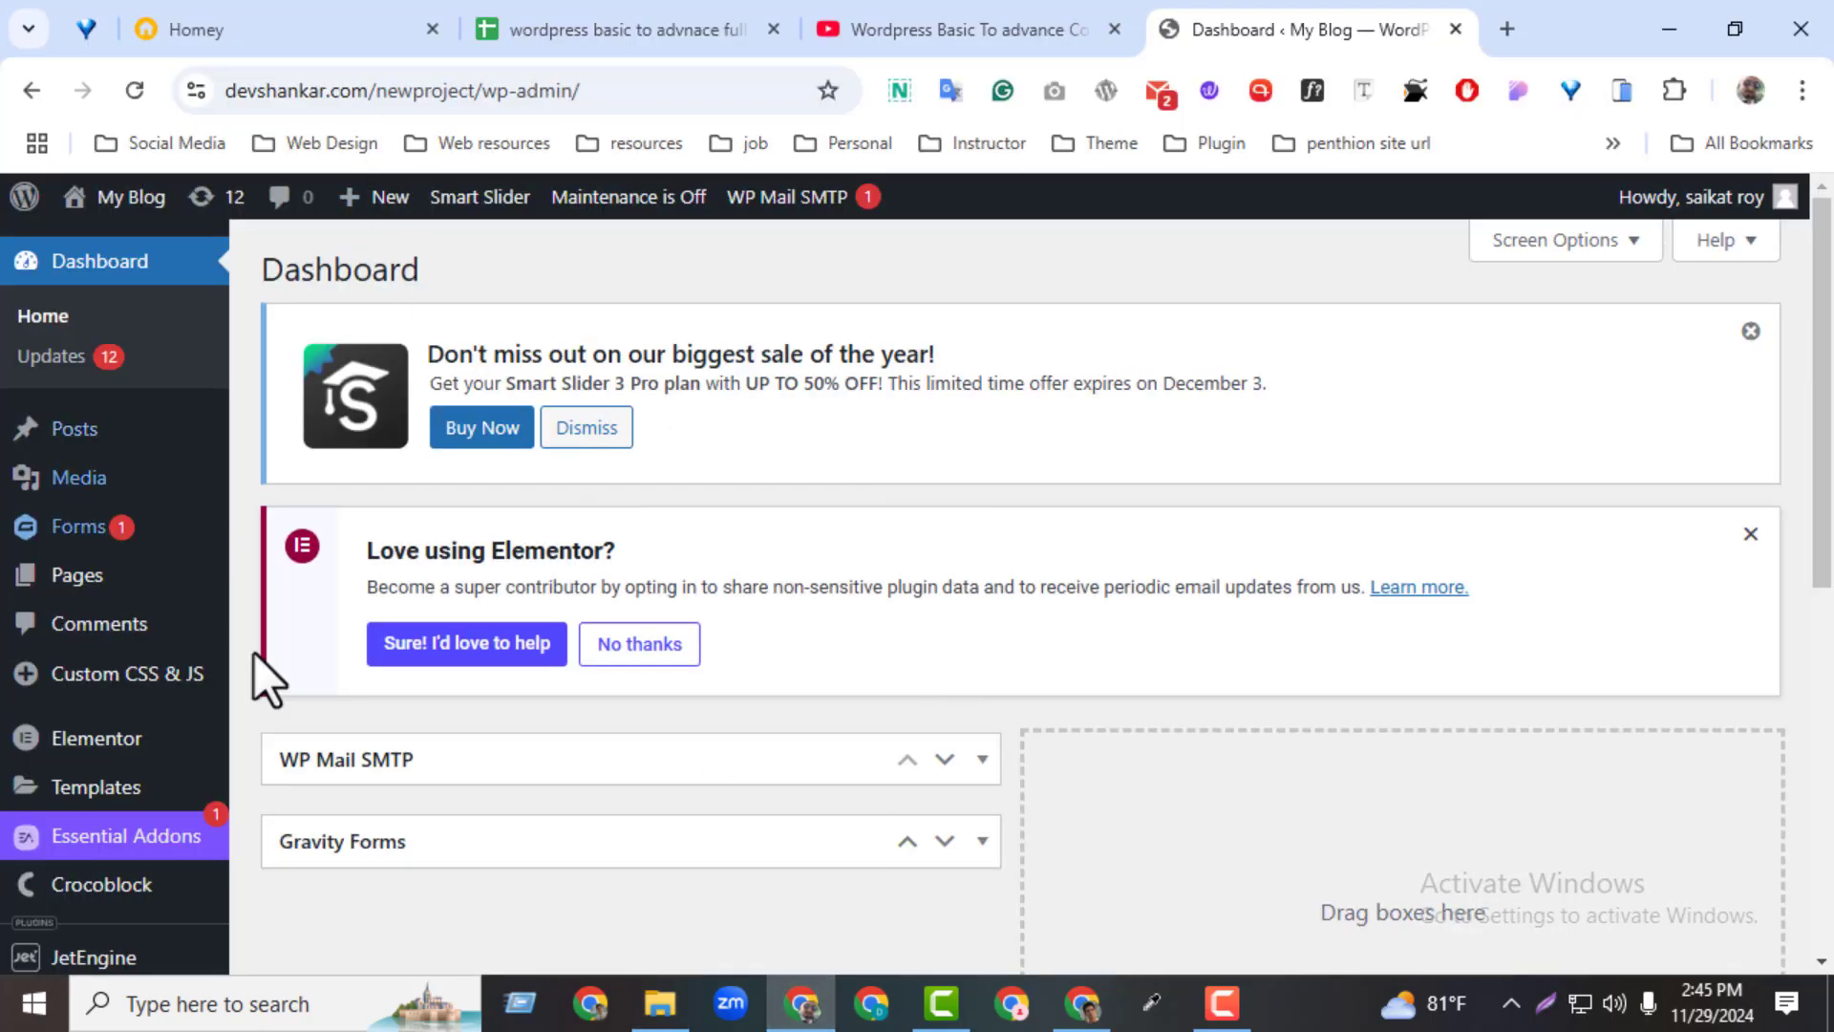
scroll(1693, 454, down, 10)
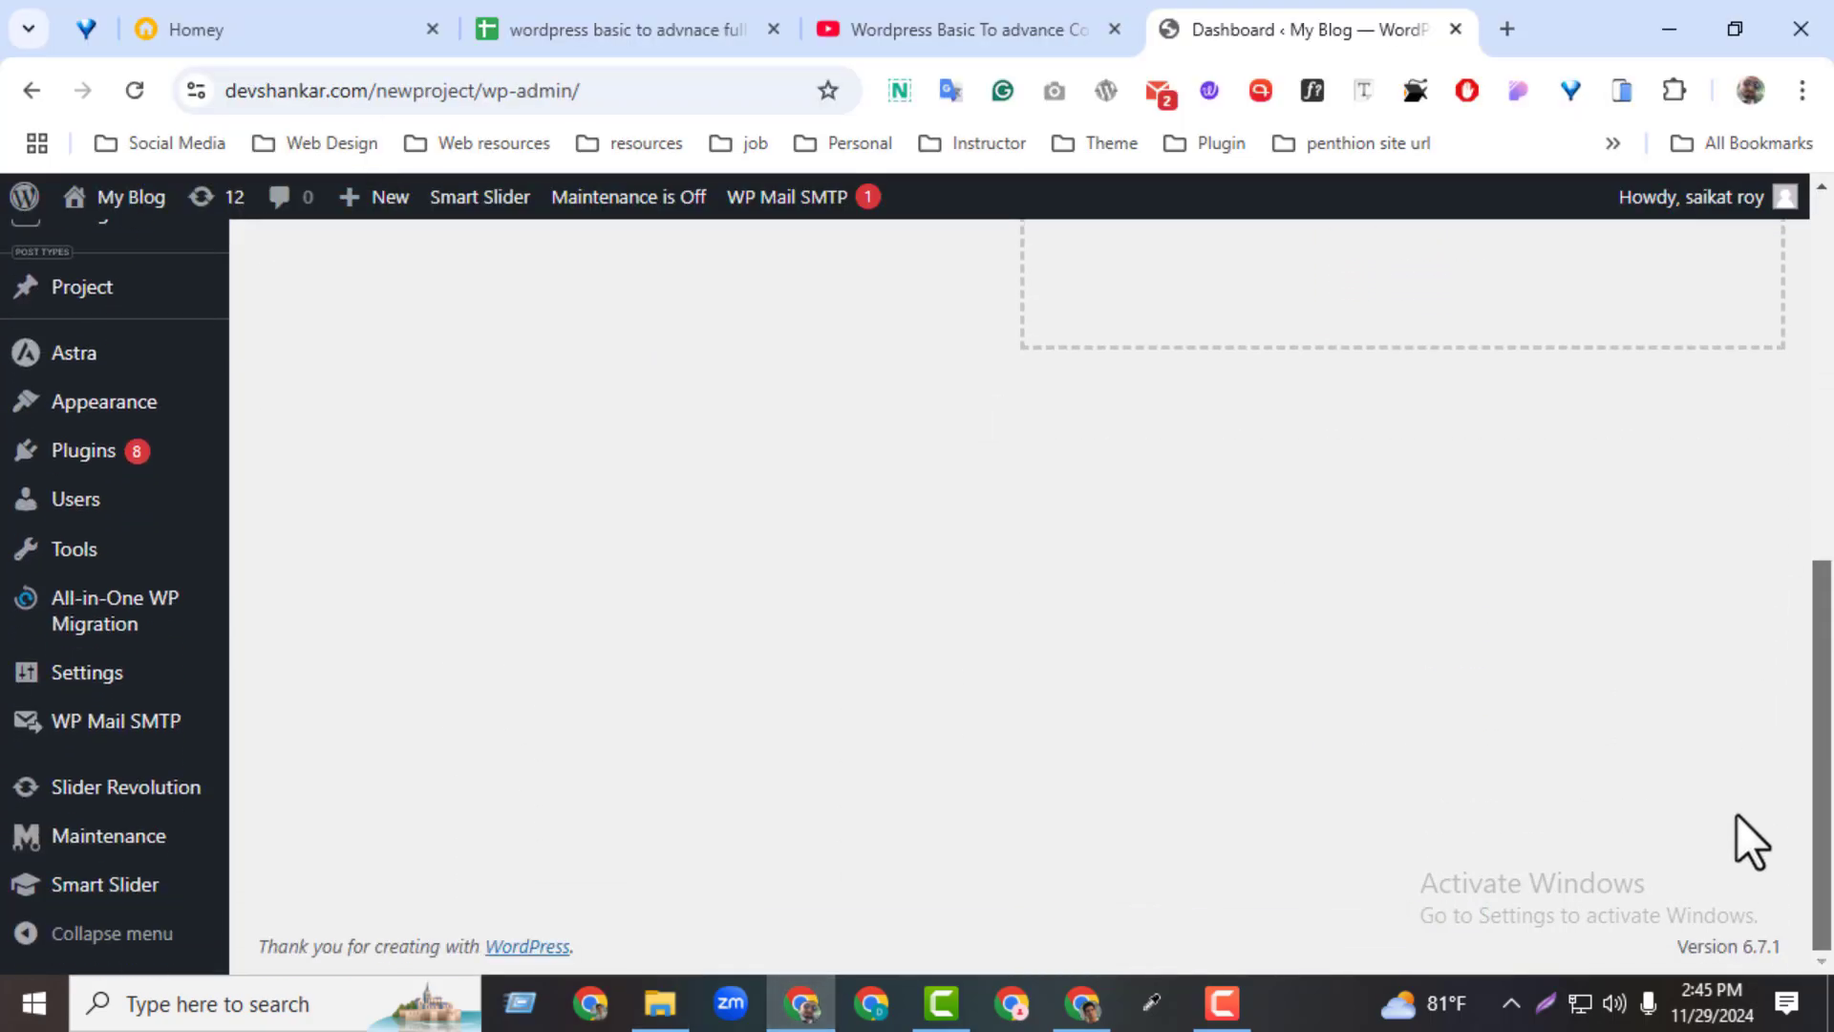
scroll(1735, 781, up, 6)
scroll(1721, 548, down, 2)
scroll(1706, 627, up, 1)
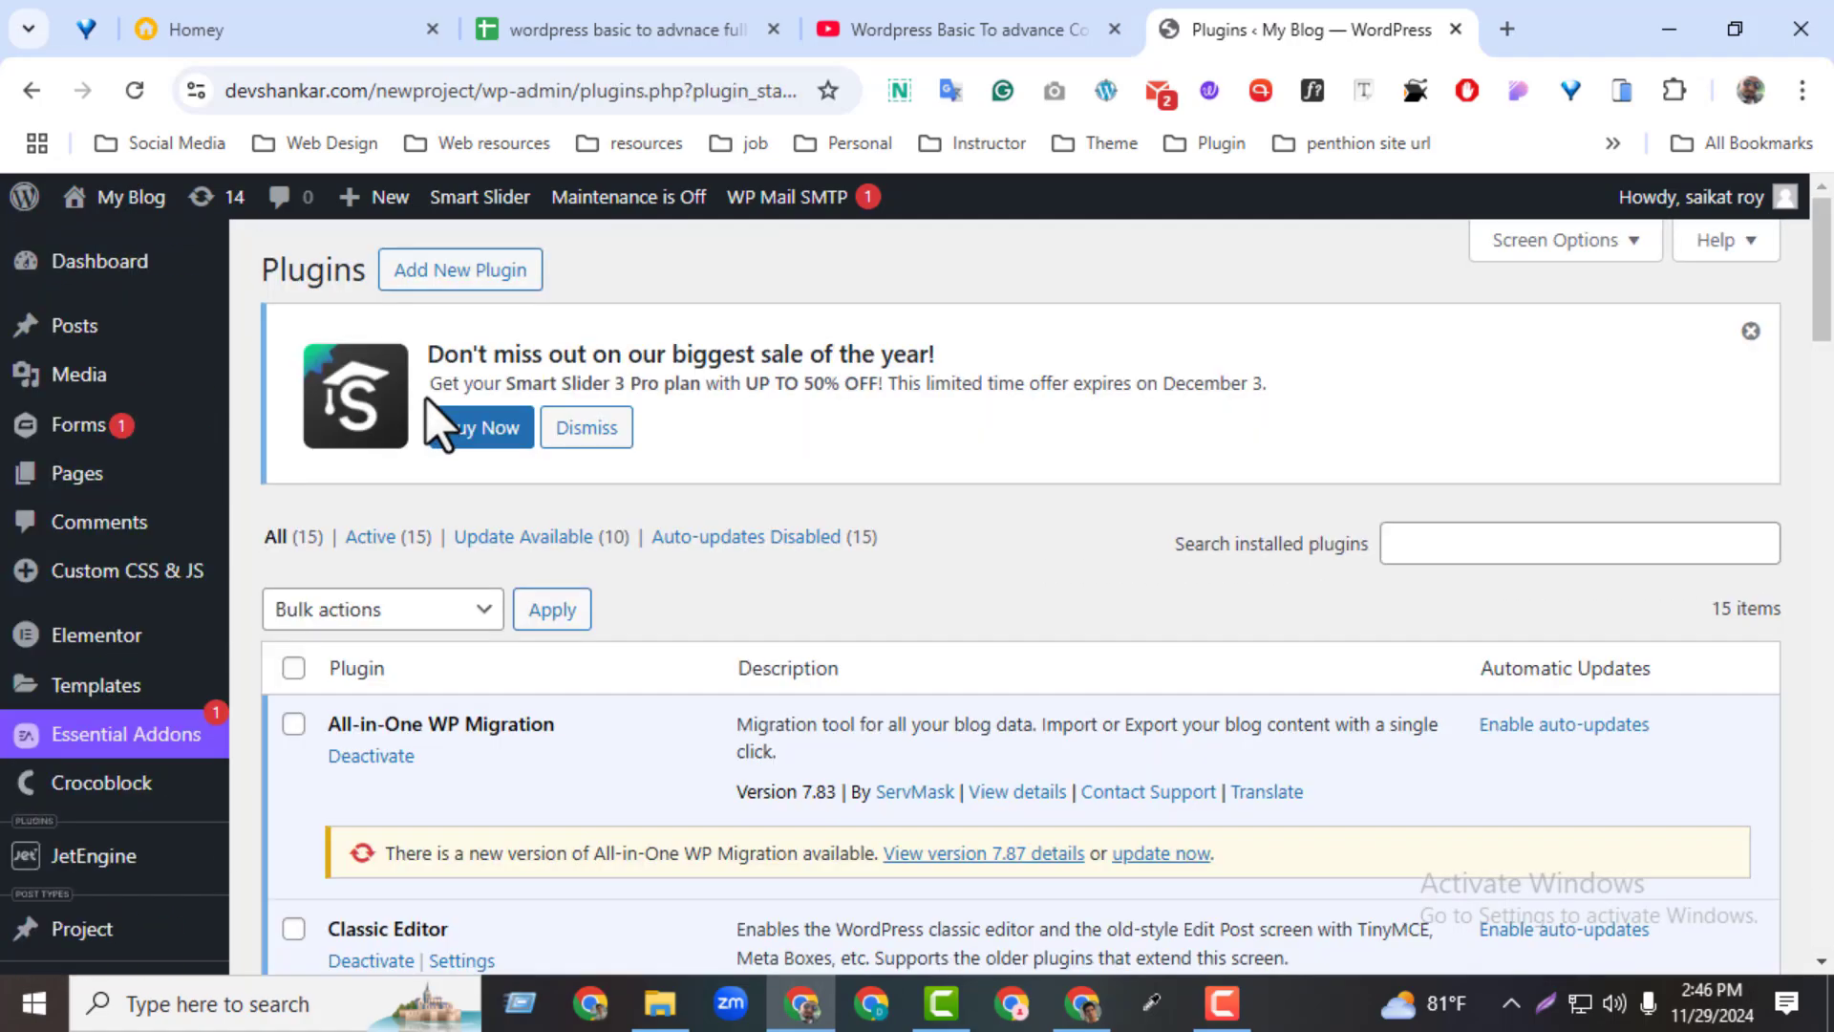
click(465, 281)
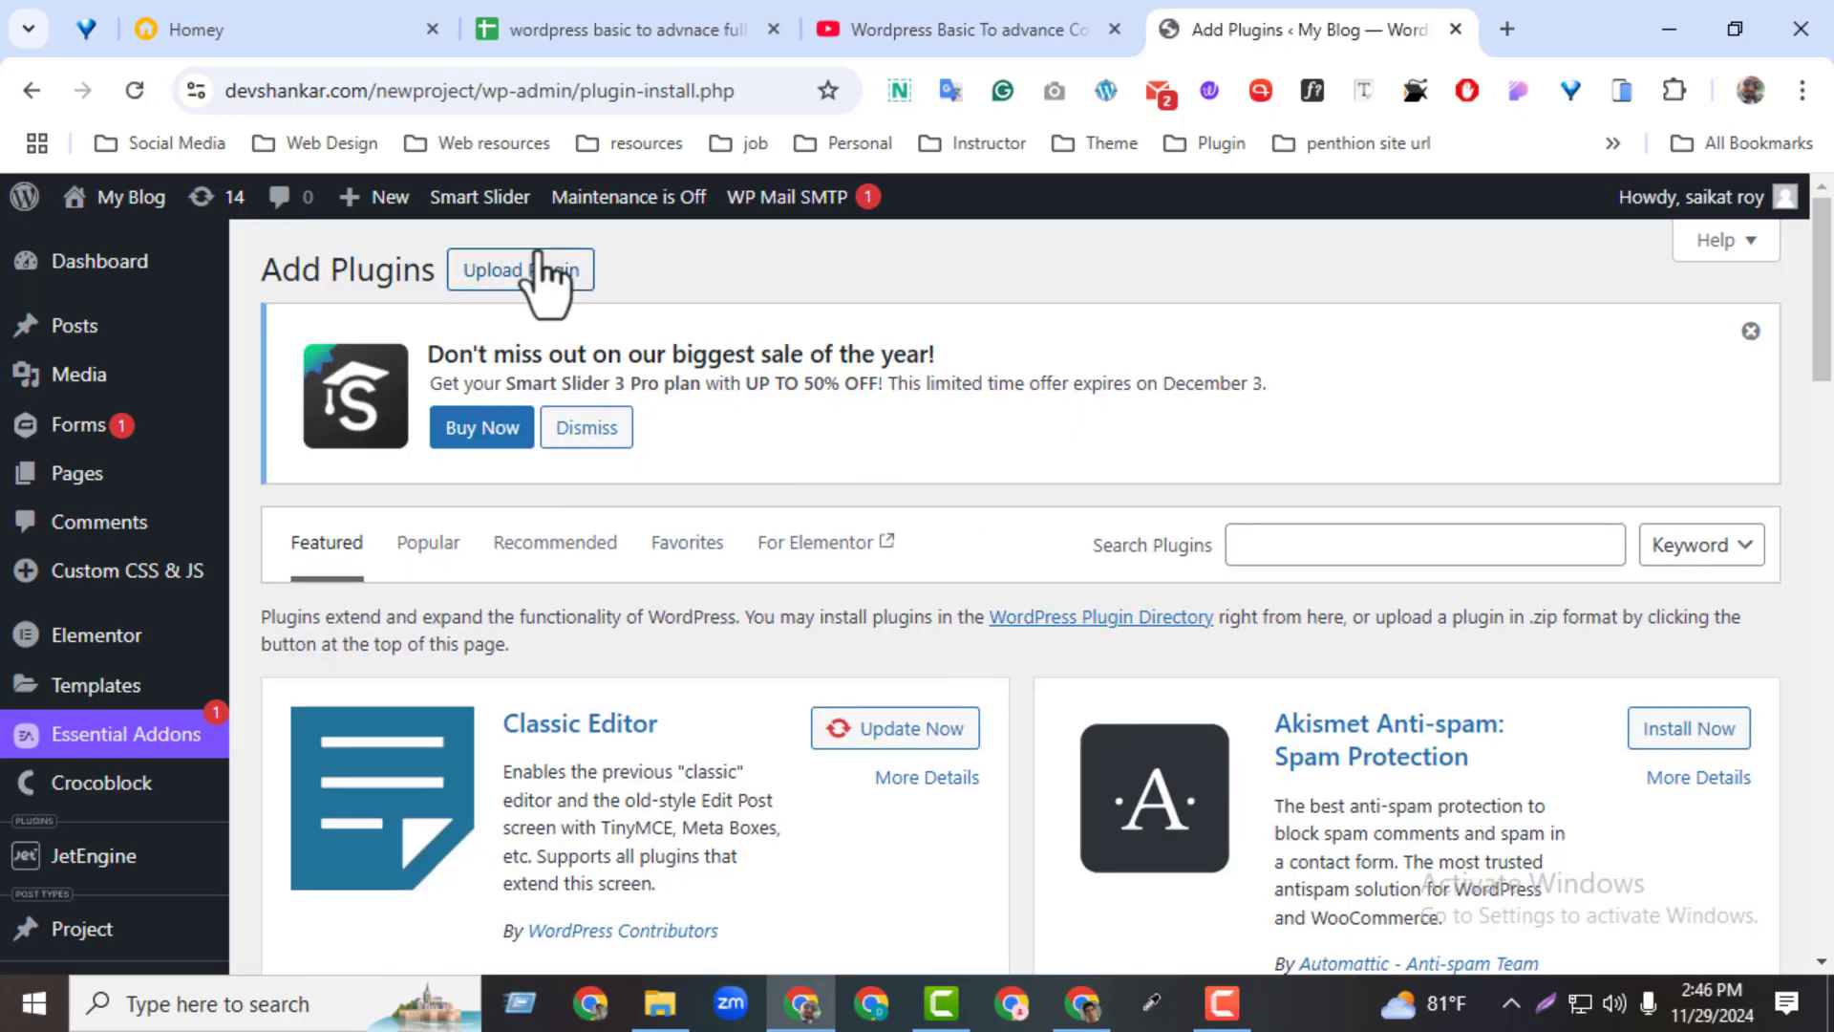
click(540, 258)
Install the plugin from revslider.zip in the Class 27 folder of Downloads, and activate it
click(853, 740)
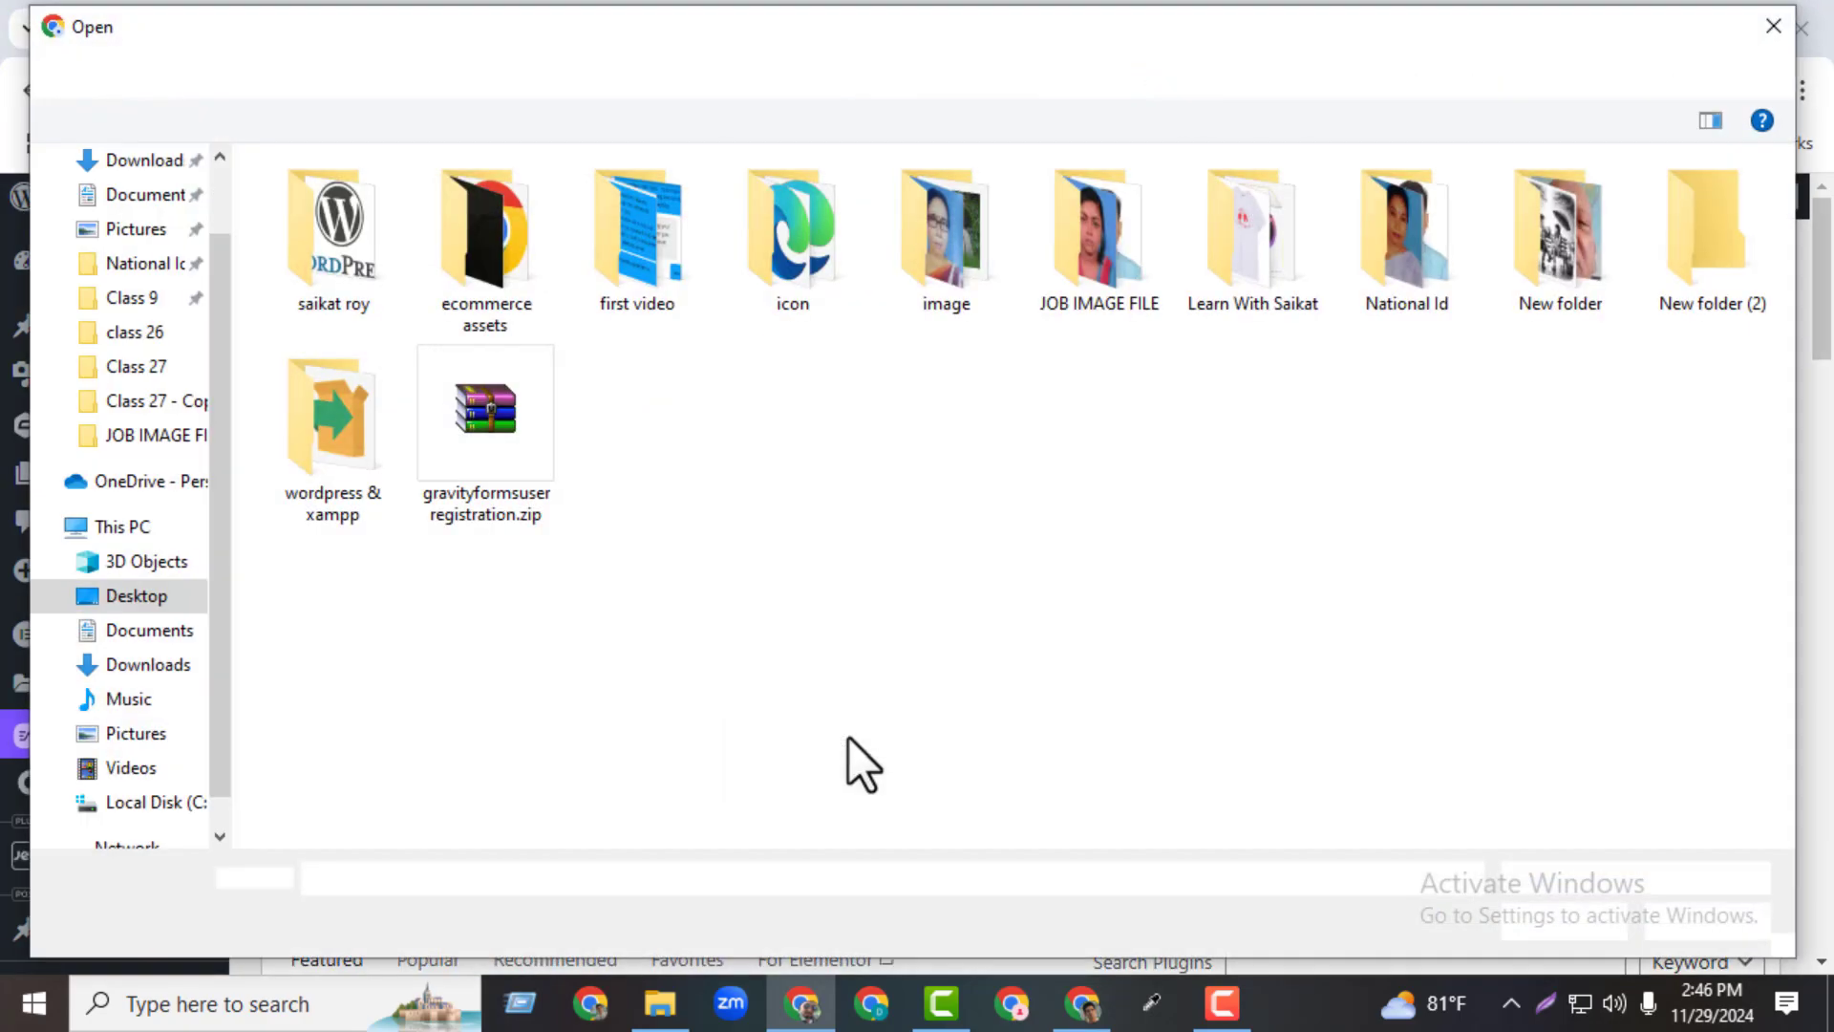
scroll(216, 290, up, 1)
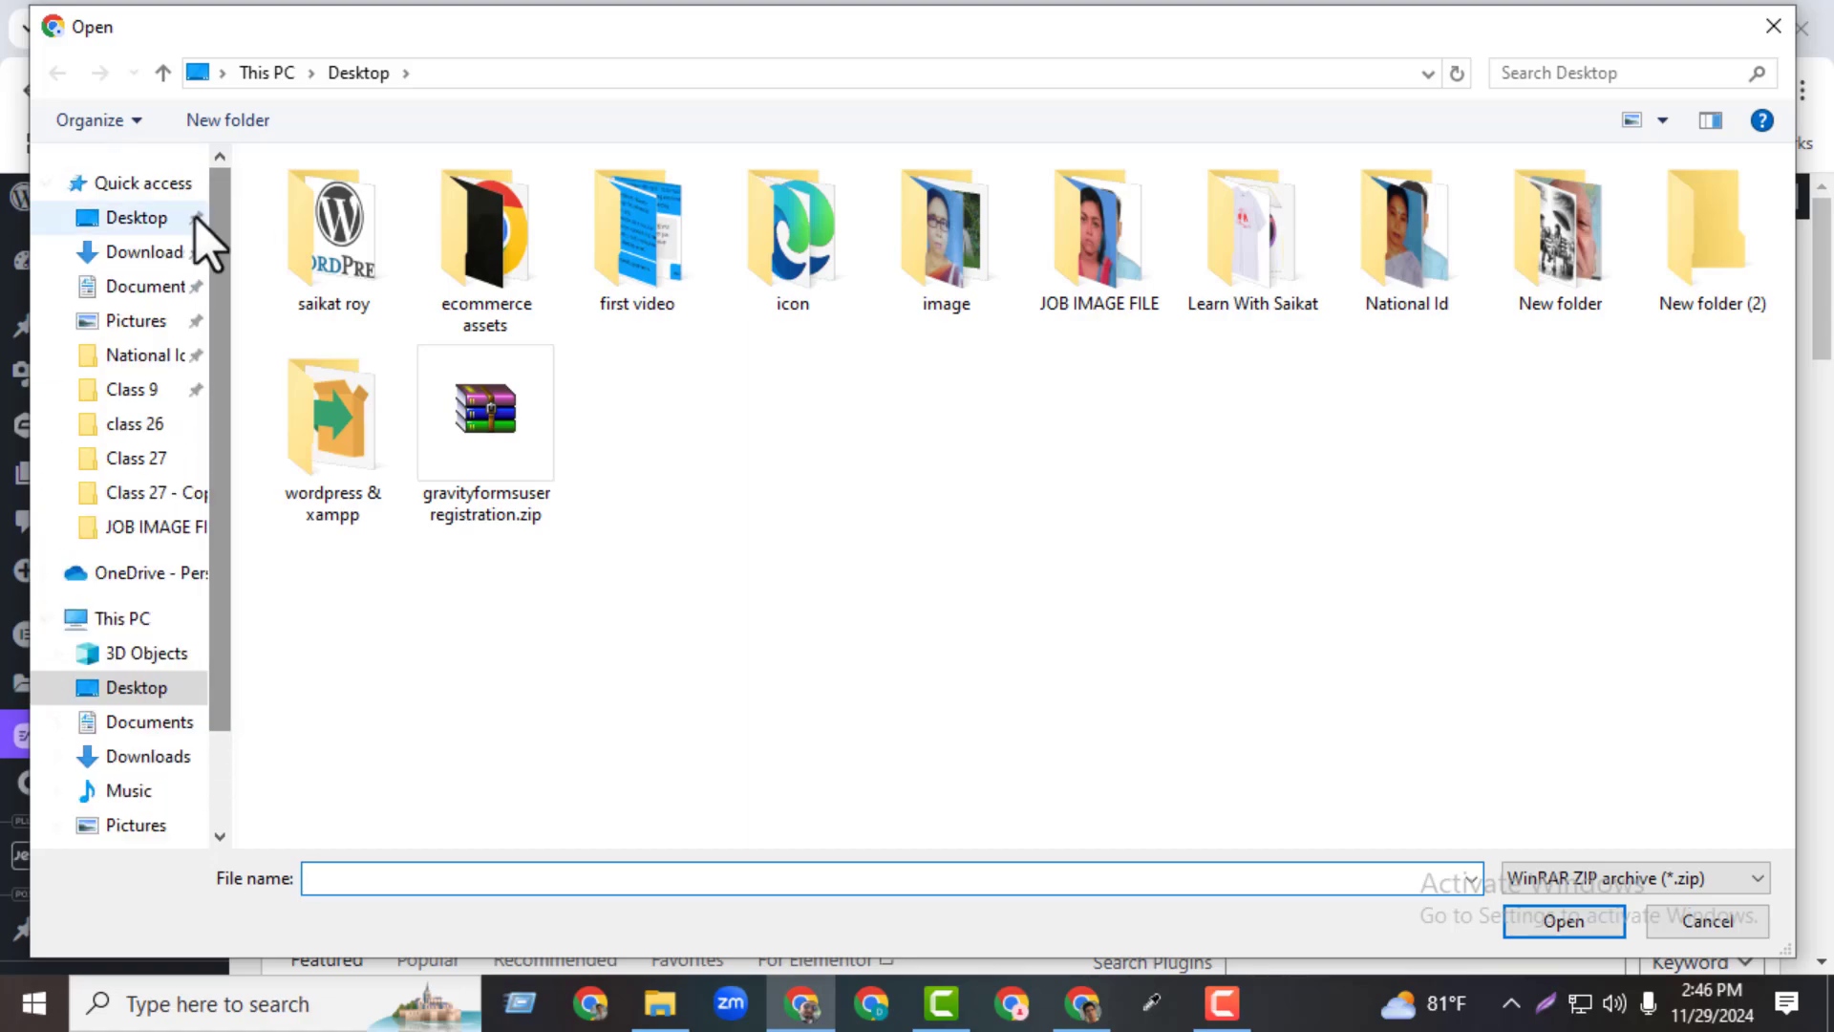
click(143, 252)
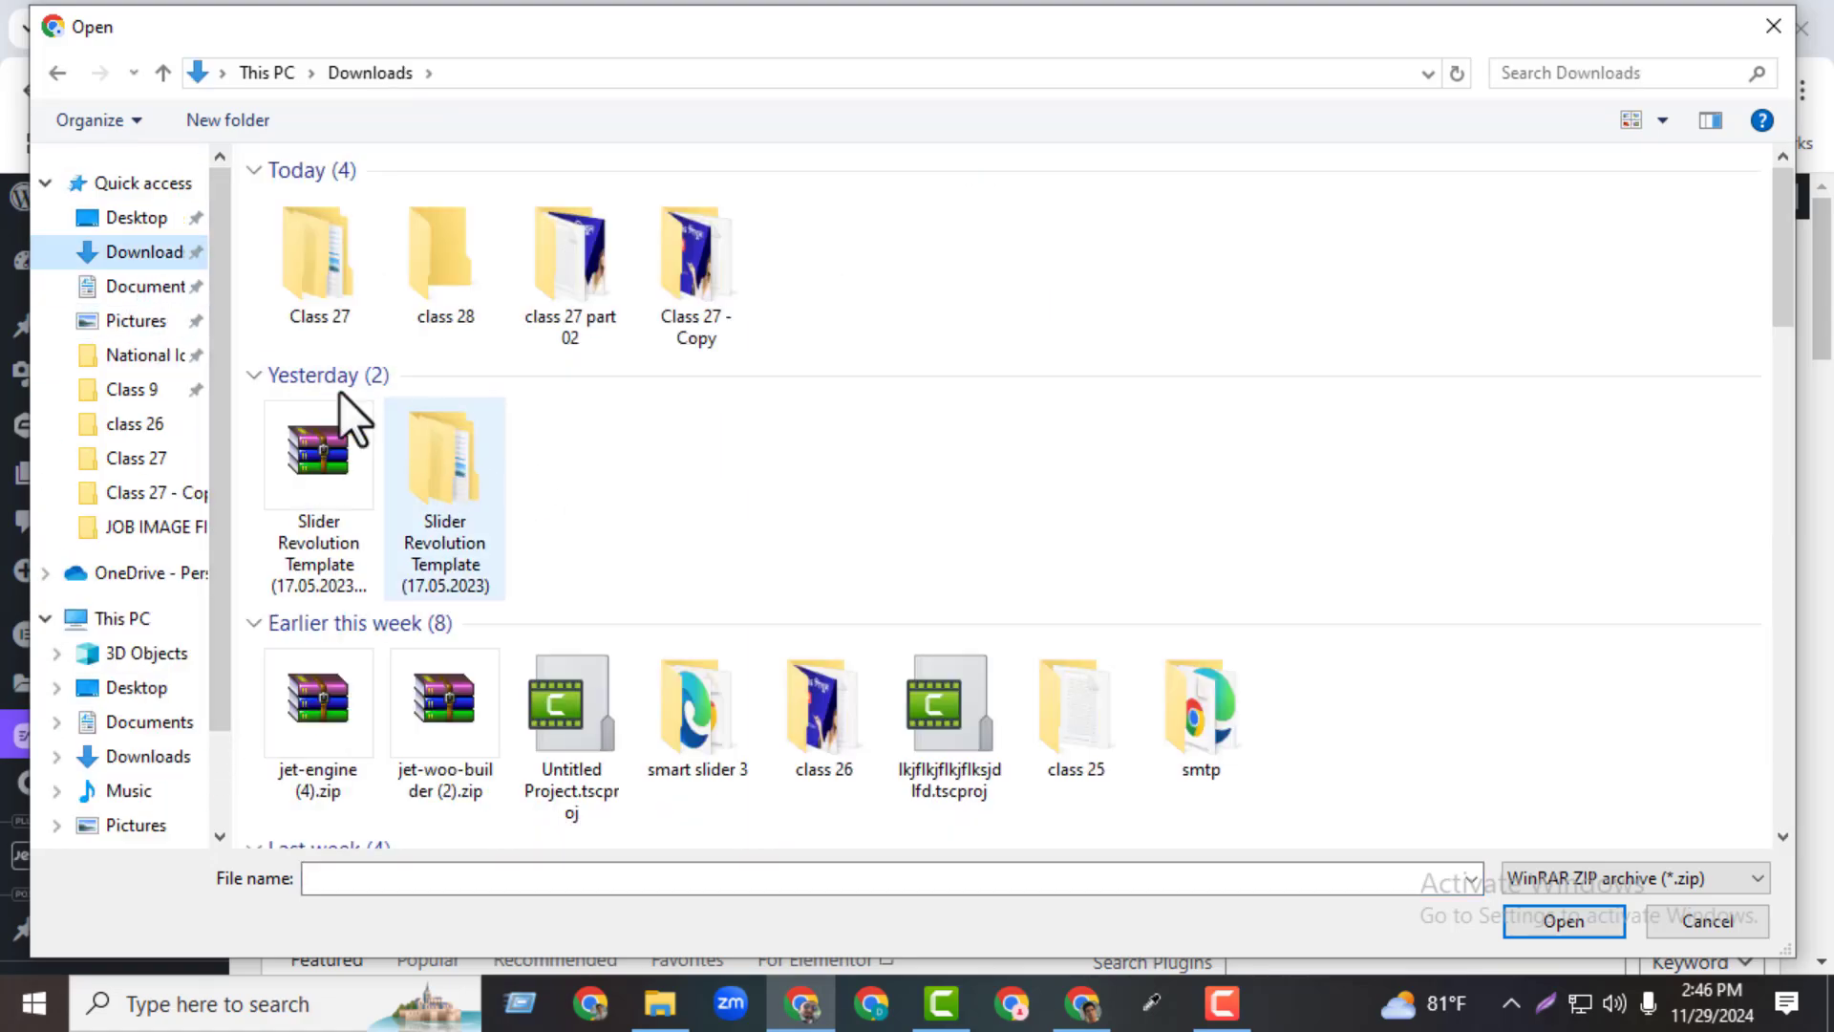
double_click(287, 308)
click(330, 202)
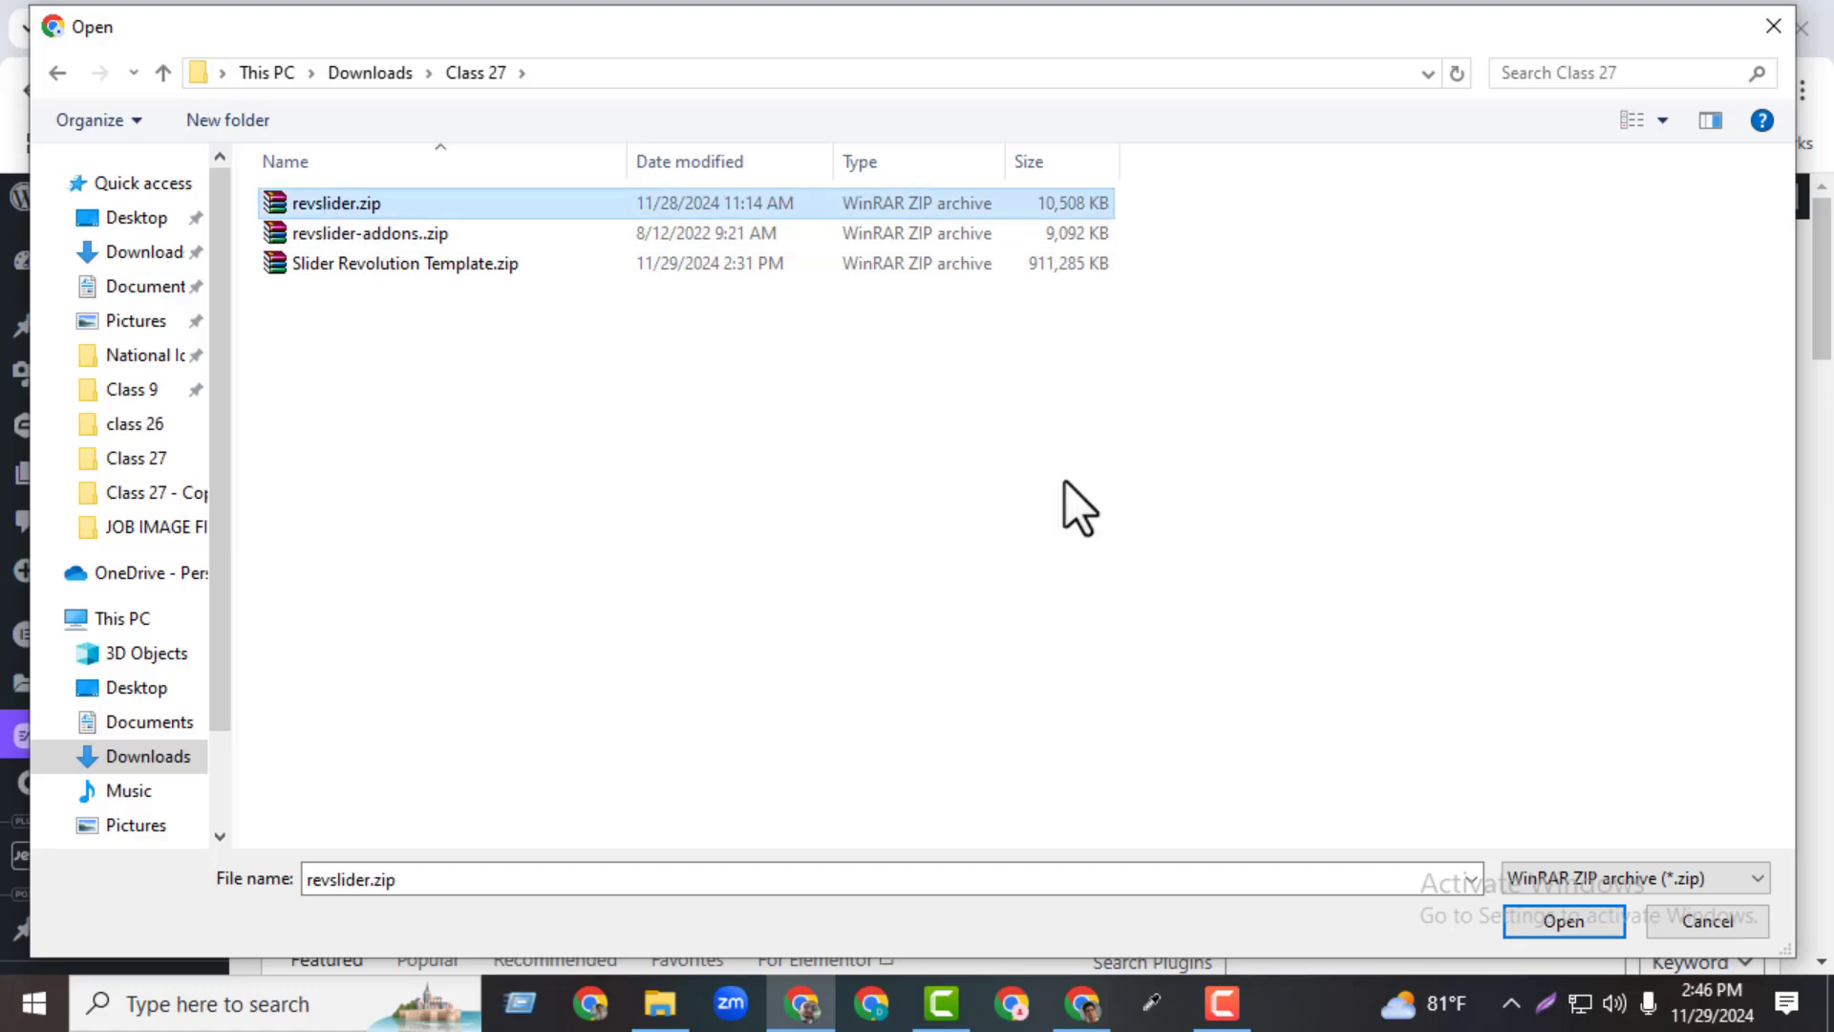
click(1621, 932)
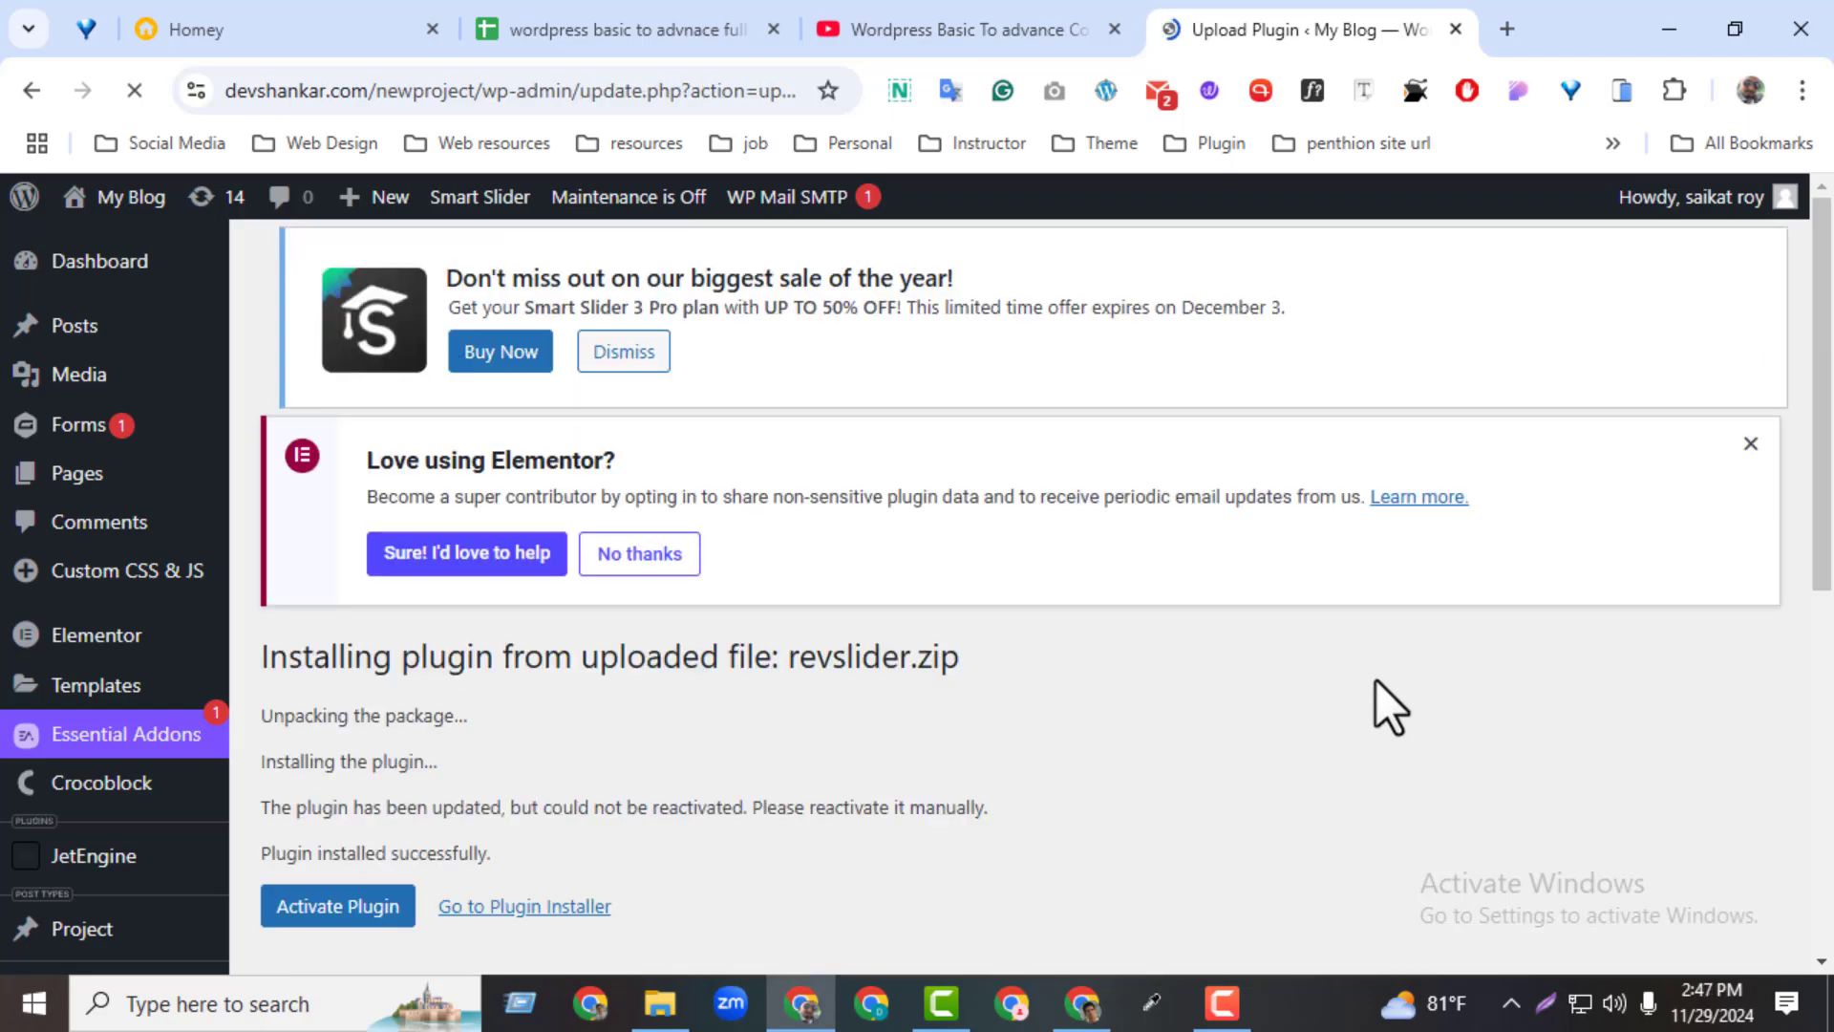
drag(1827, 432, 1827, 479)
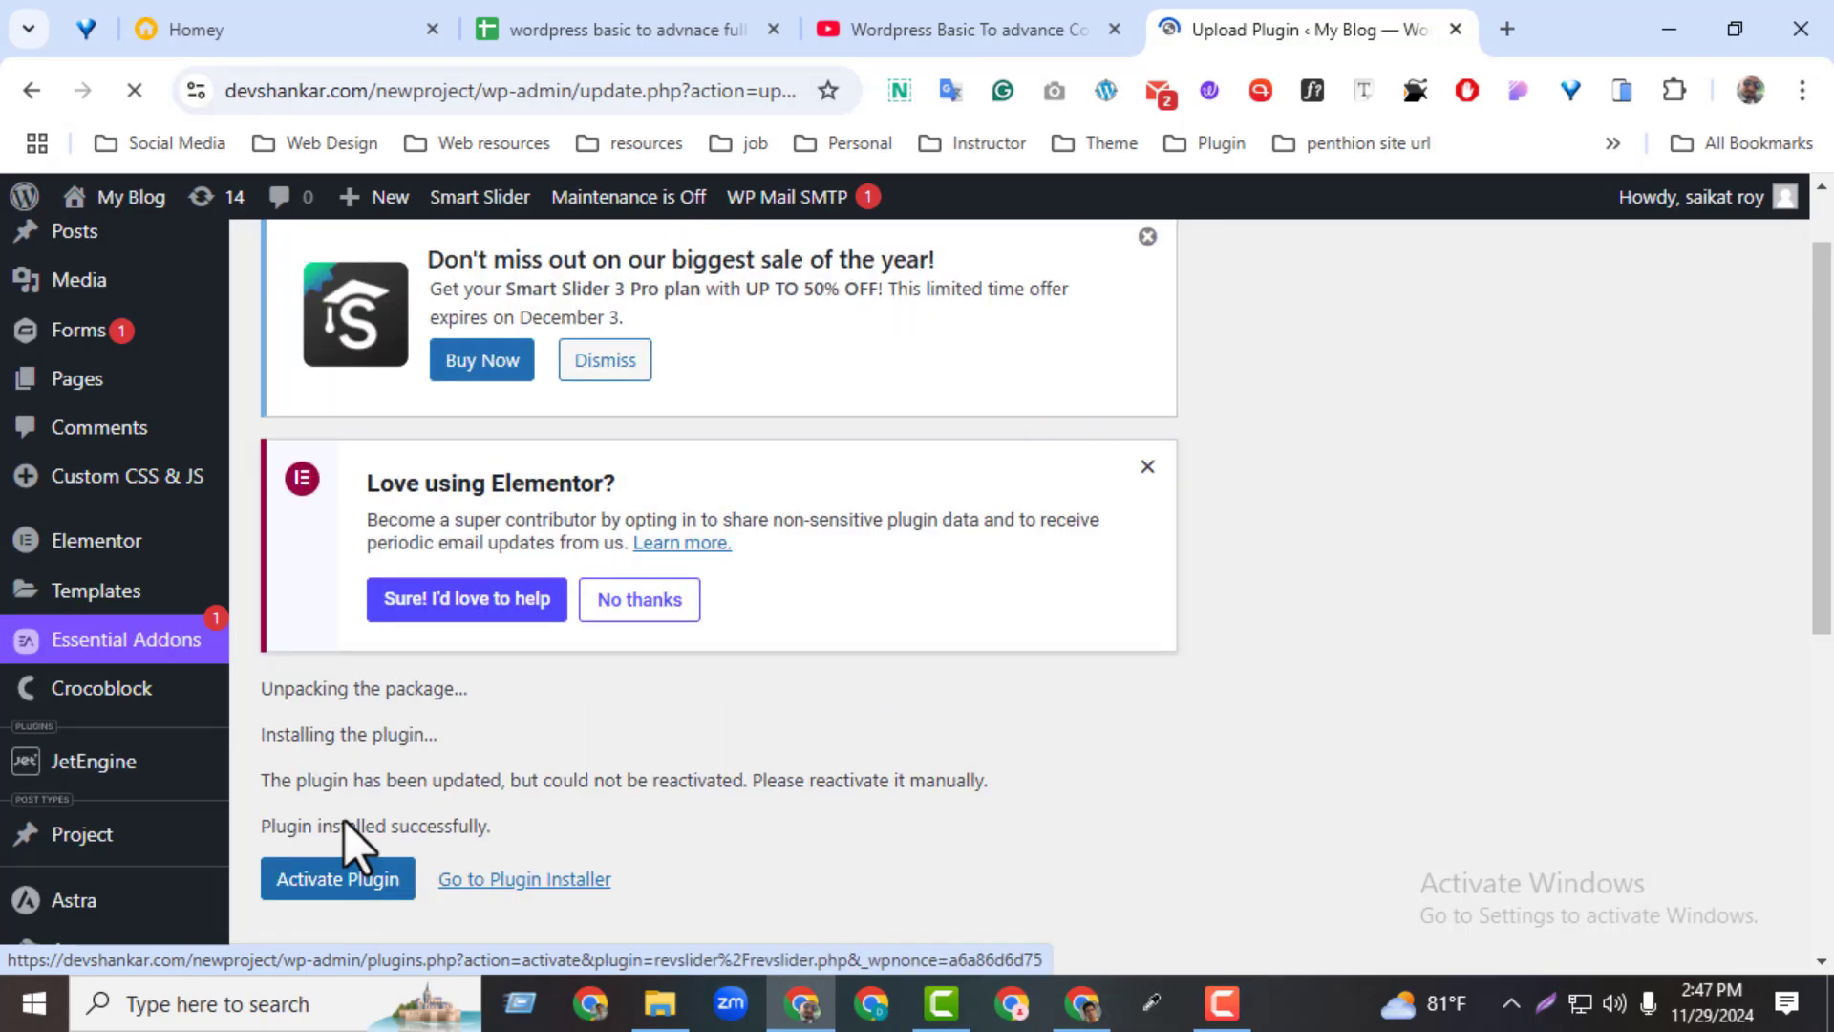
click(330, 896)
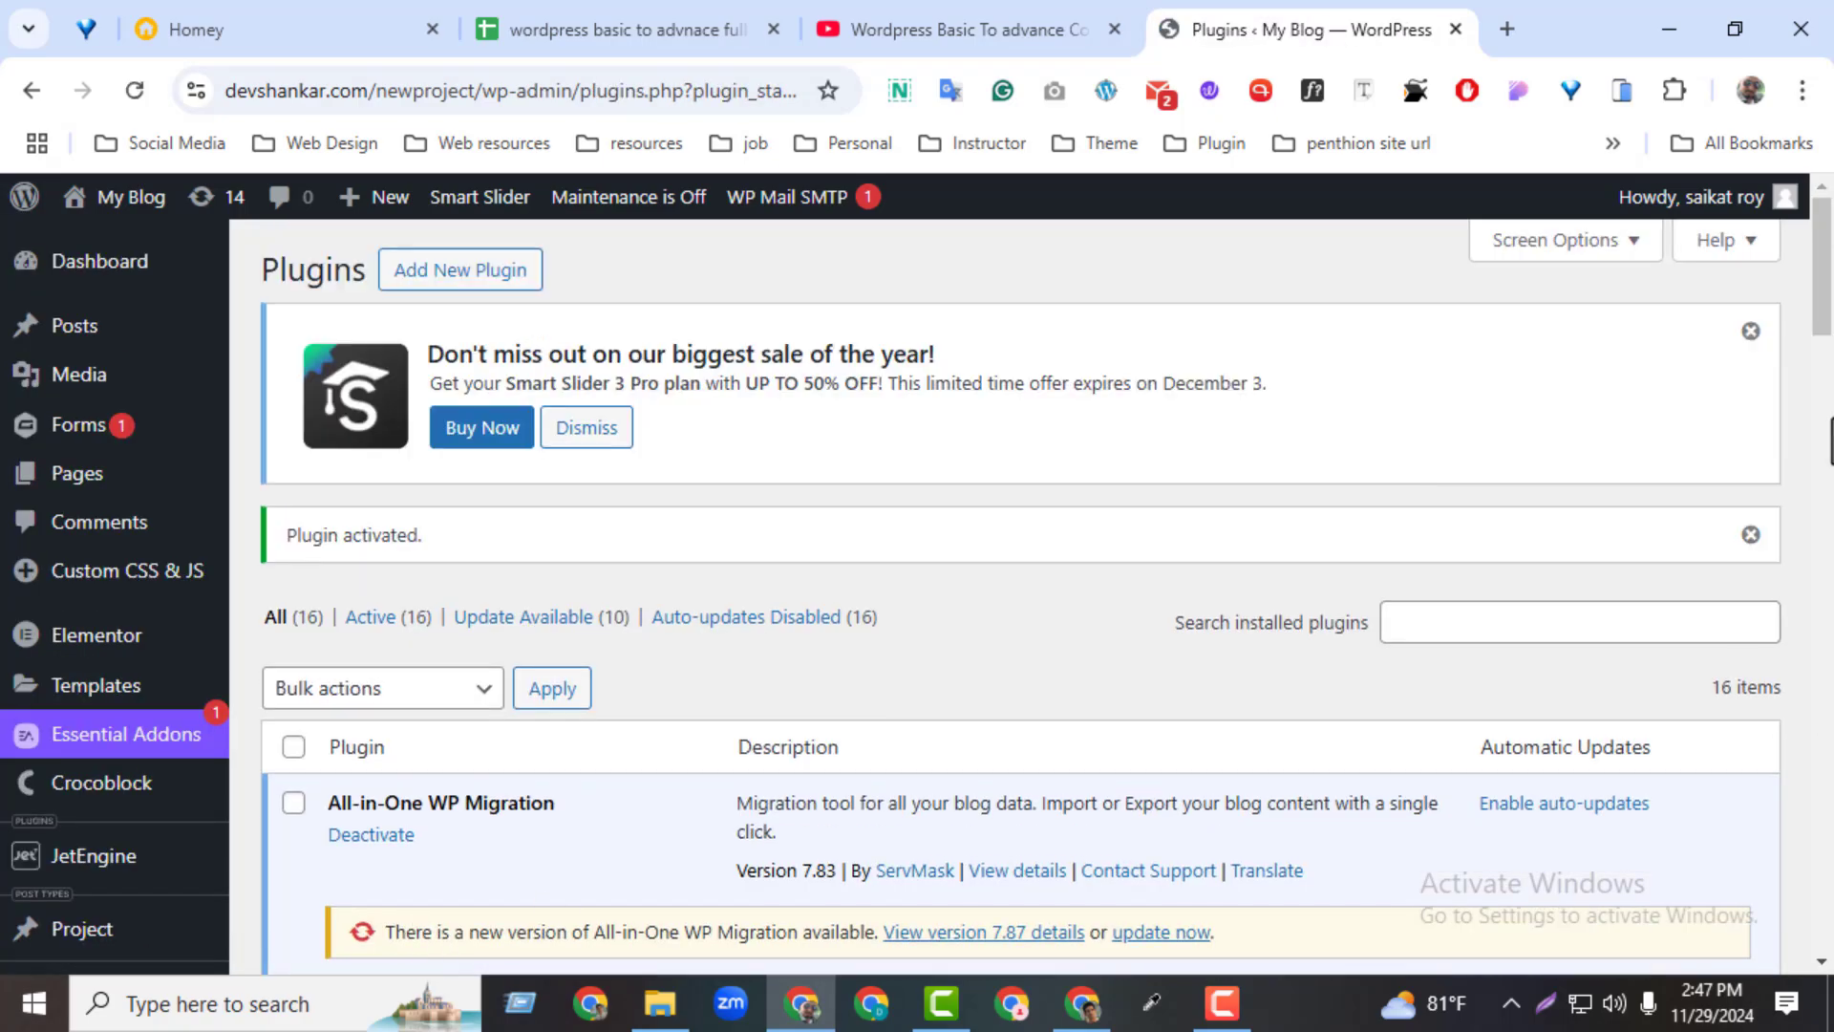
Open the Slider Revolution overview page, and close its welcome window and the Black Friday news banner
drag(1822, 316, 1815, 523)
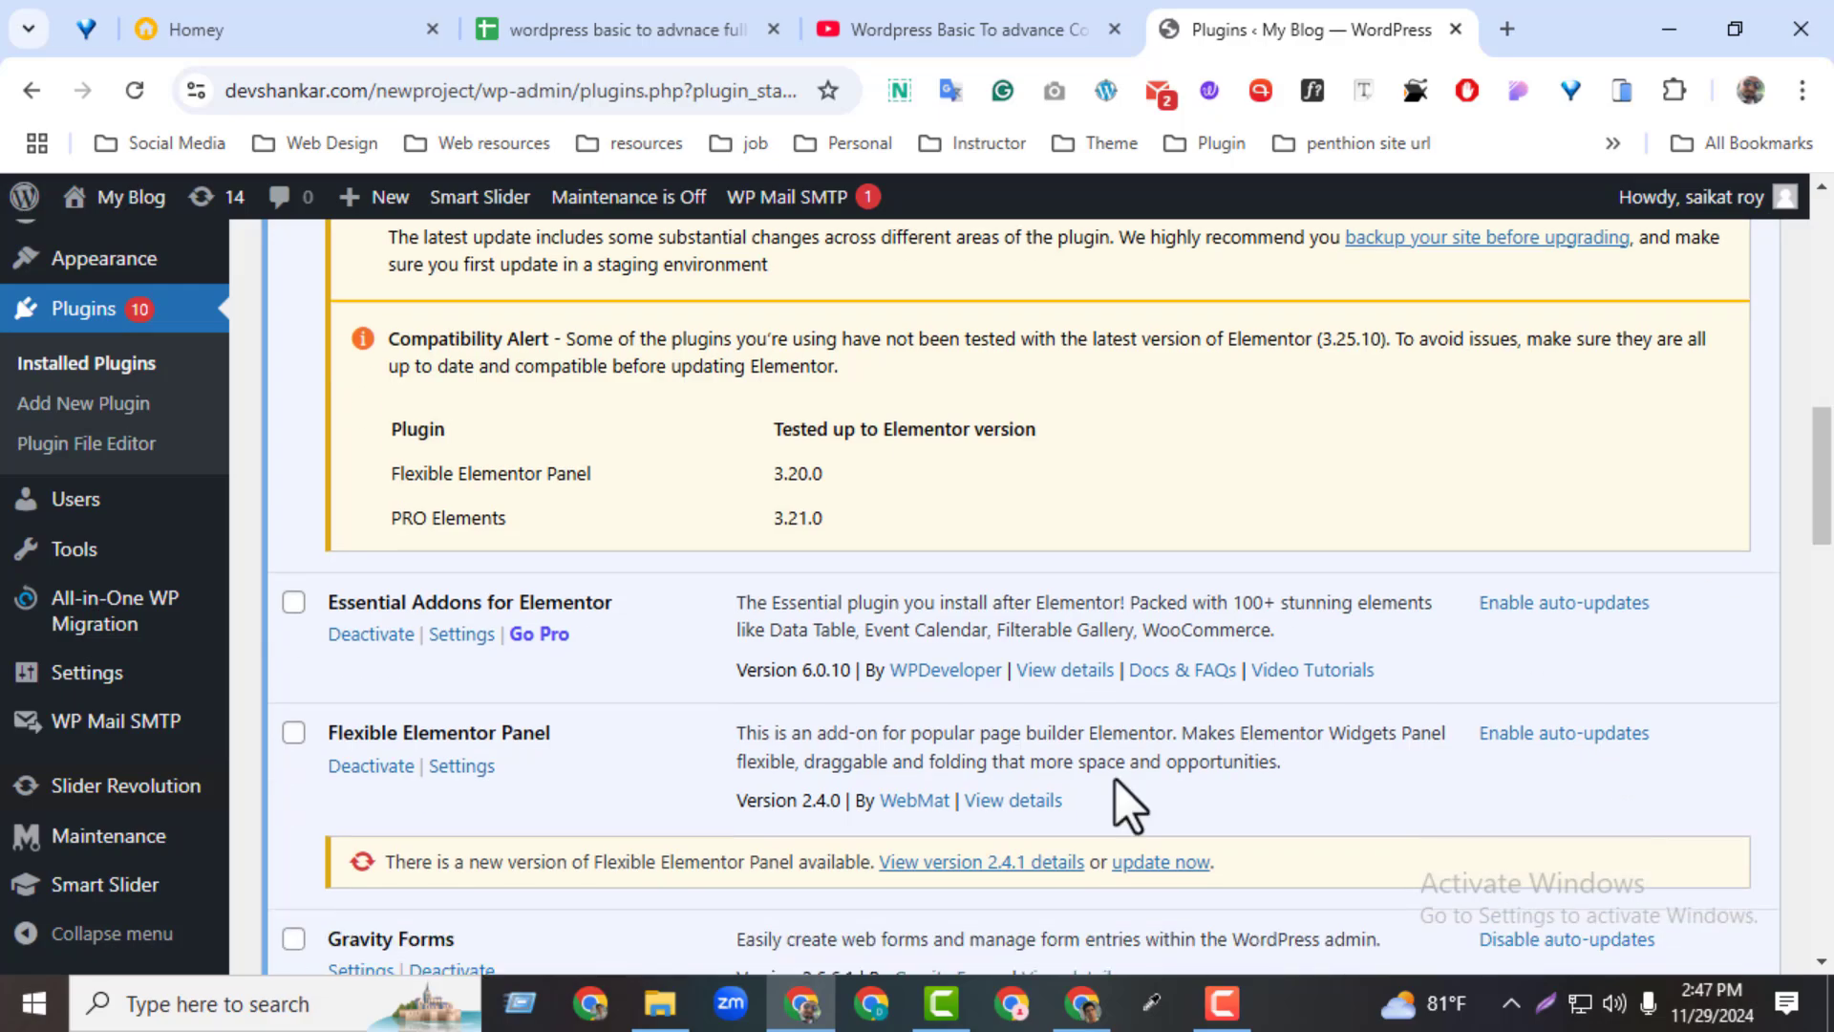
mouse_move(172, 795)
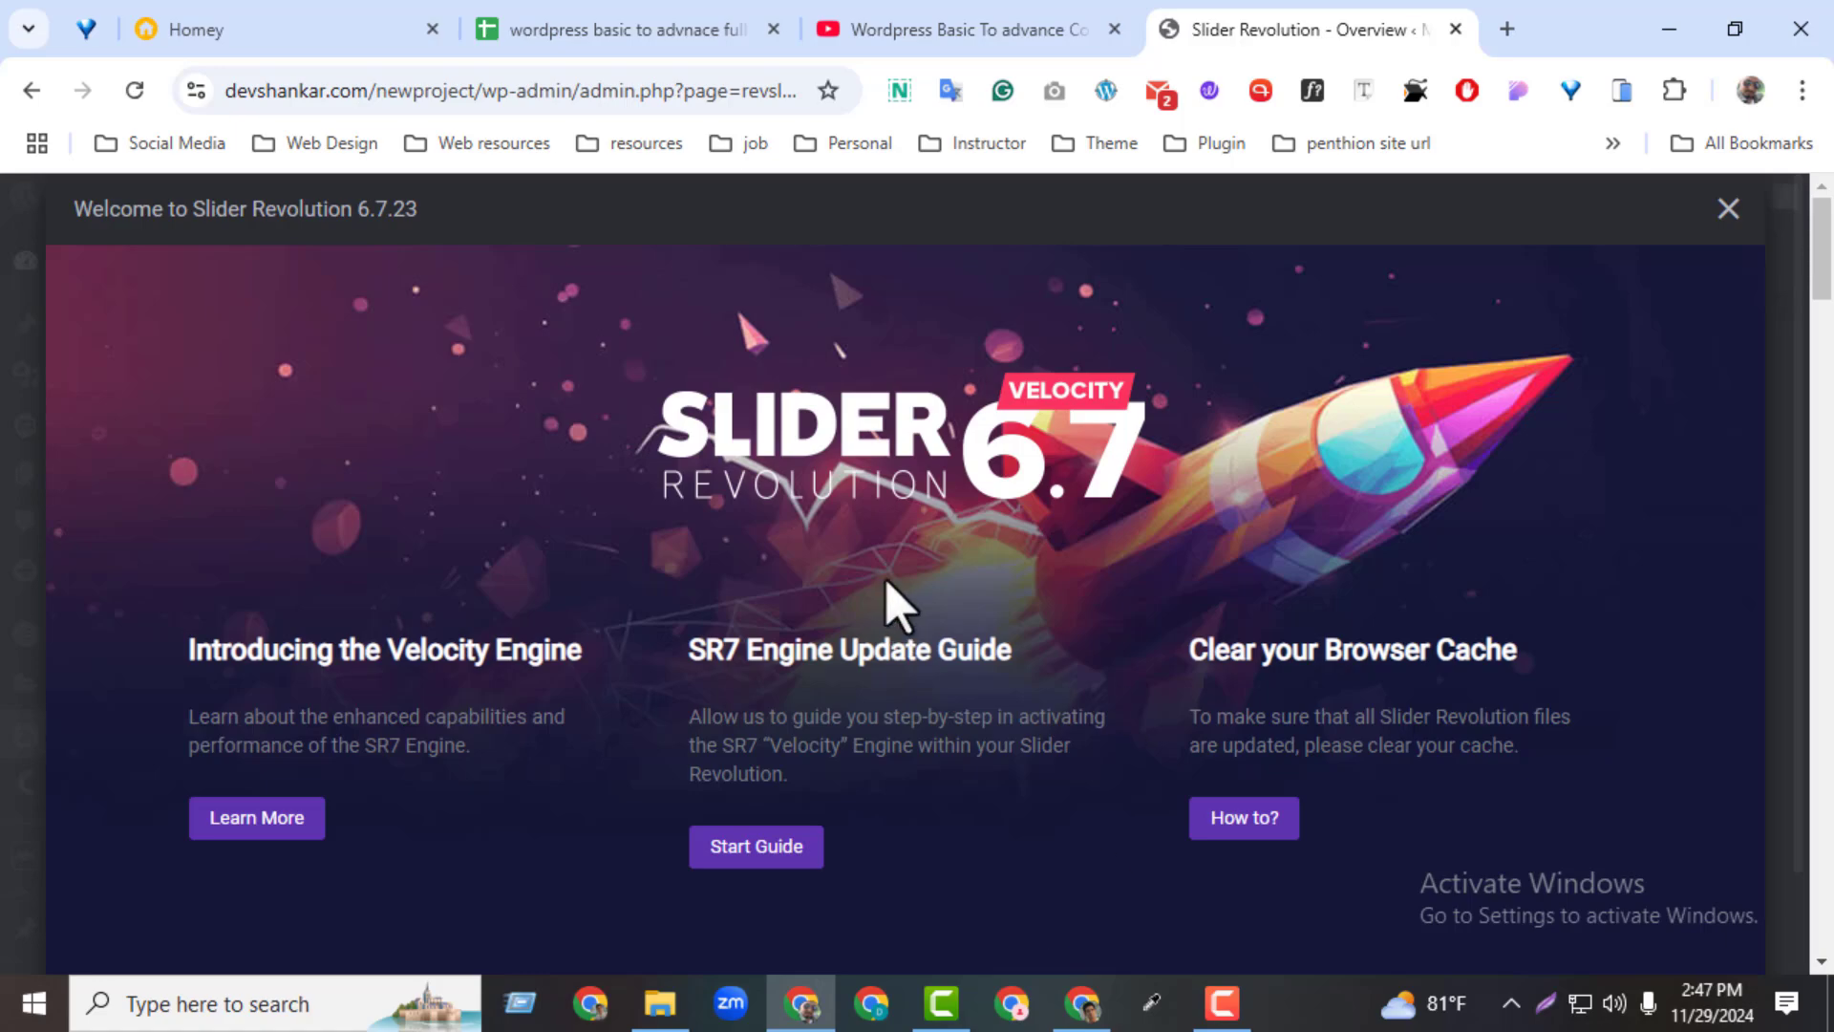
click(1730, 210)
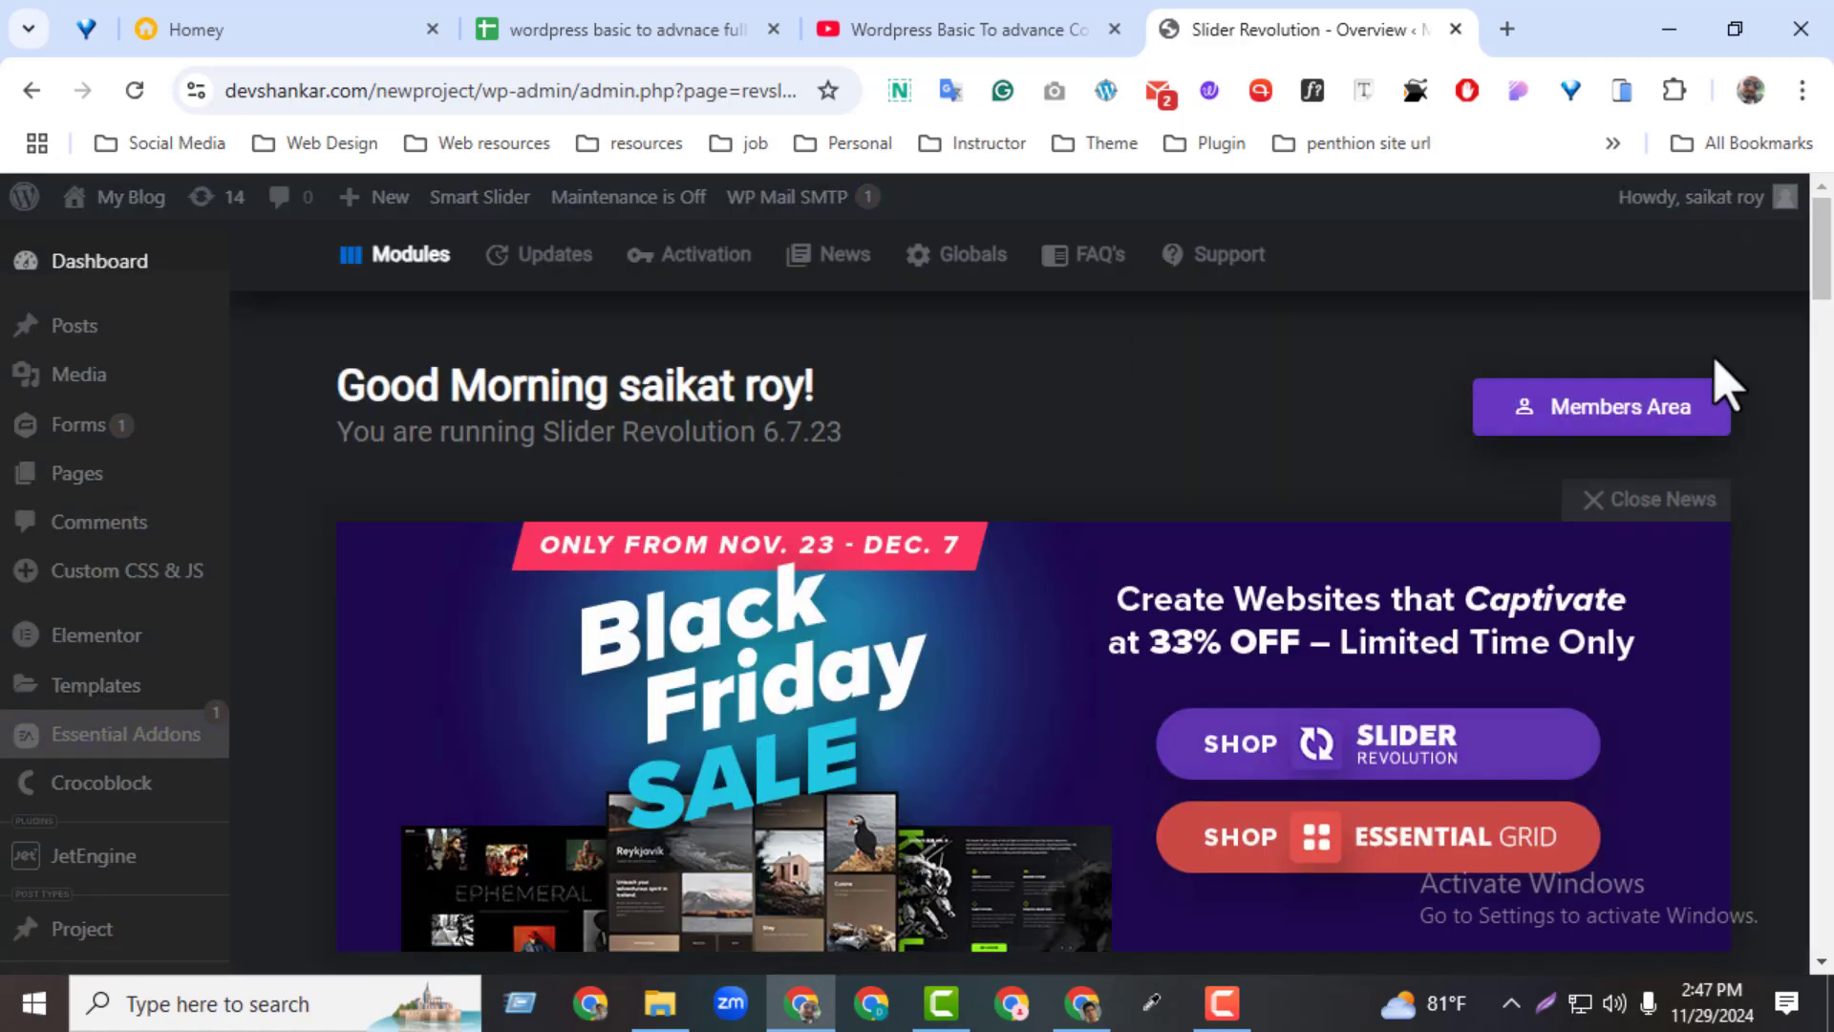
click(1587, 500)
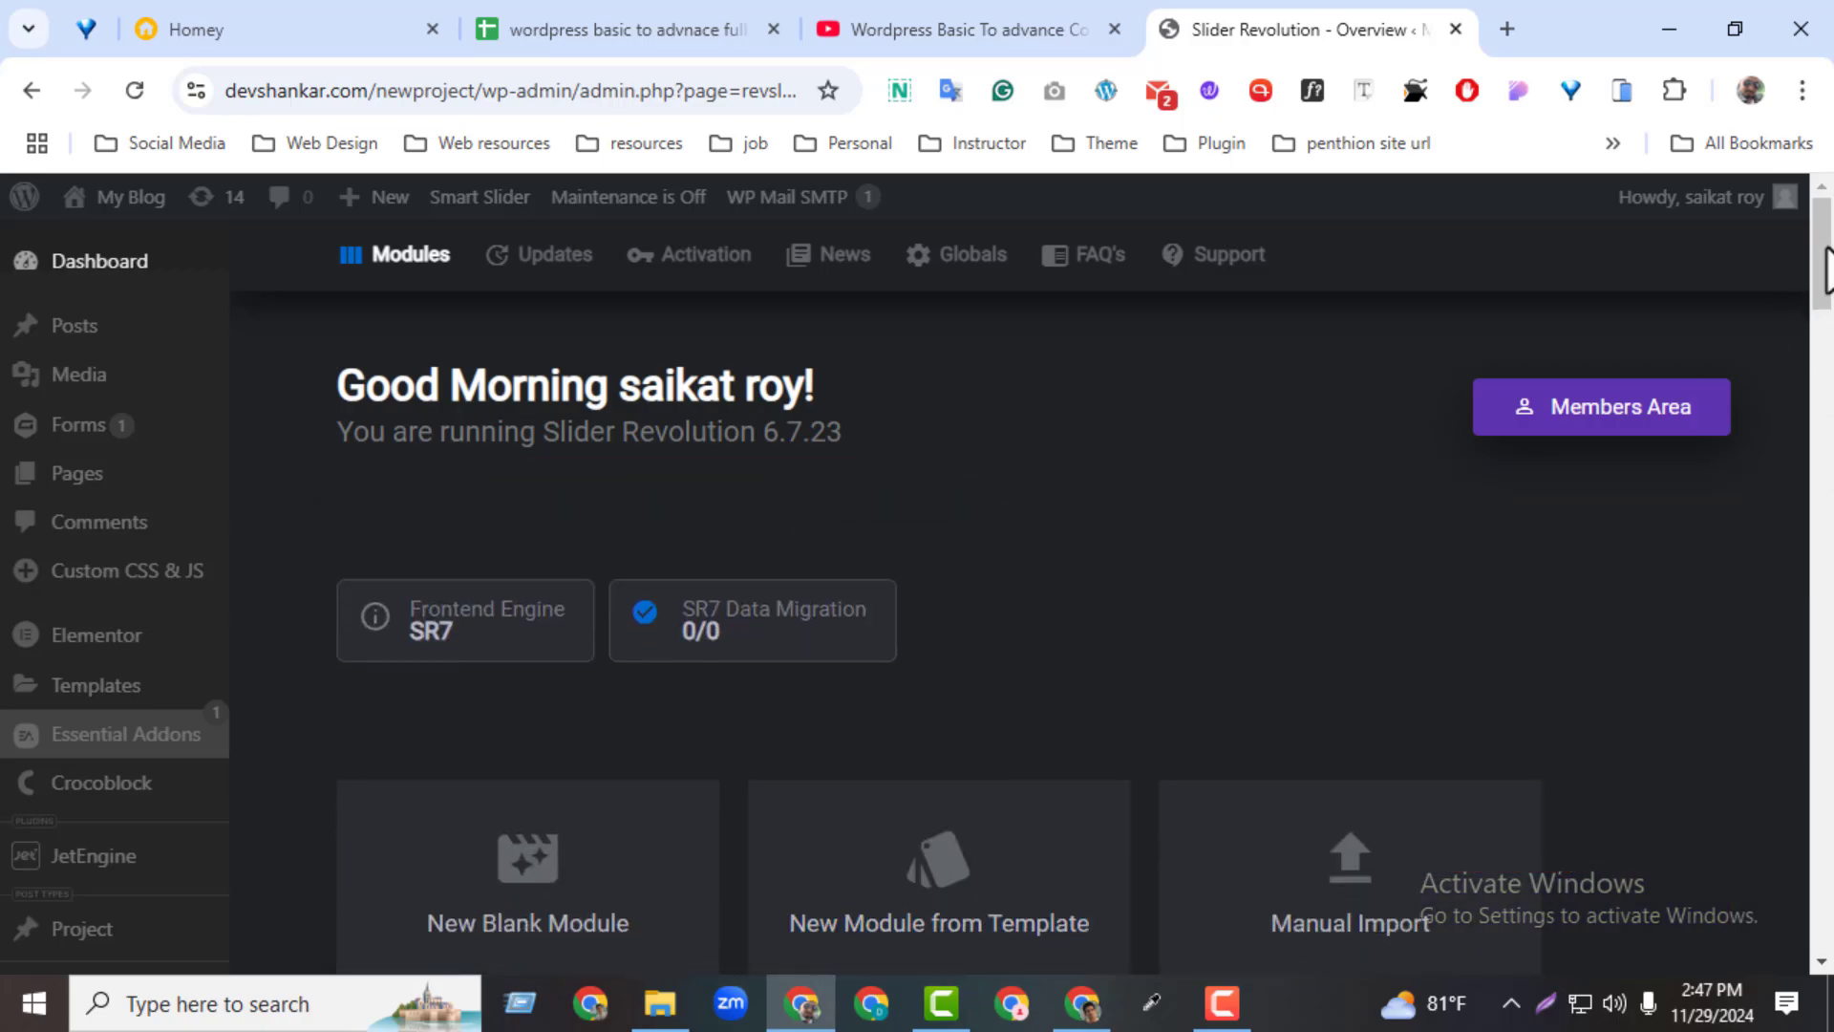
Look through the Updates, Activation, News and Globals sections of Slider Revolution, close the global settings, and return to the module options
drag(1824, 272, 1777, 602)
scroll(1741, 798, up, 20)
click(546, 277)
click(637, 287)
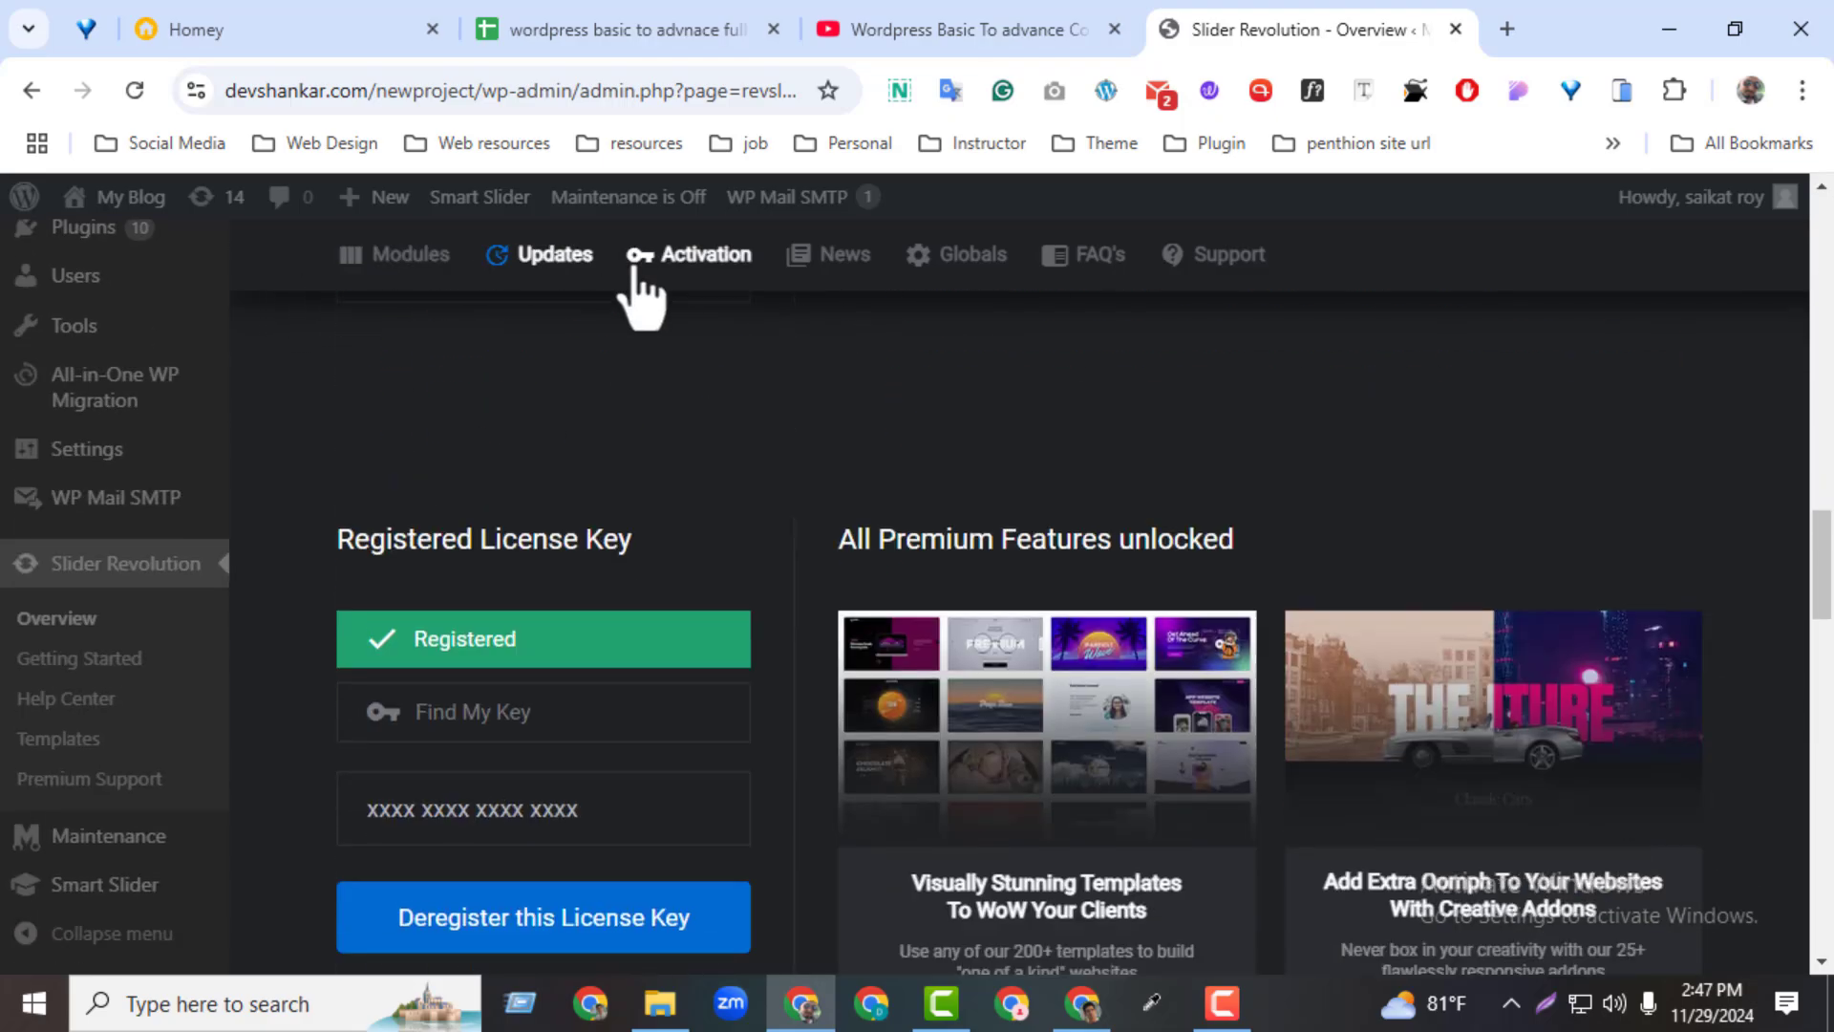
click(836, 273)
click(937, 272)
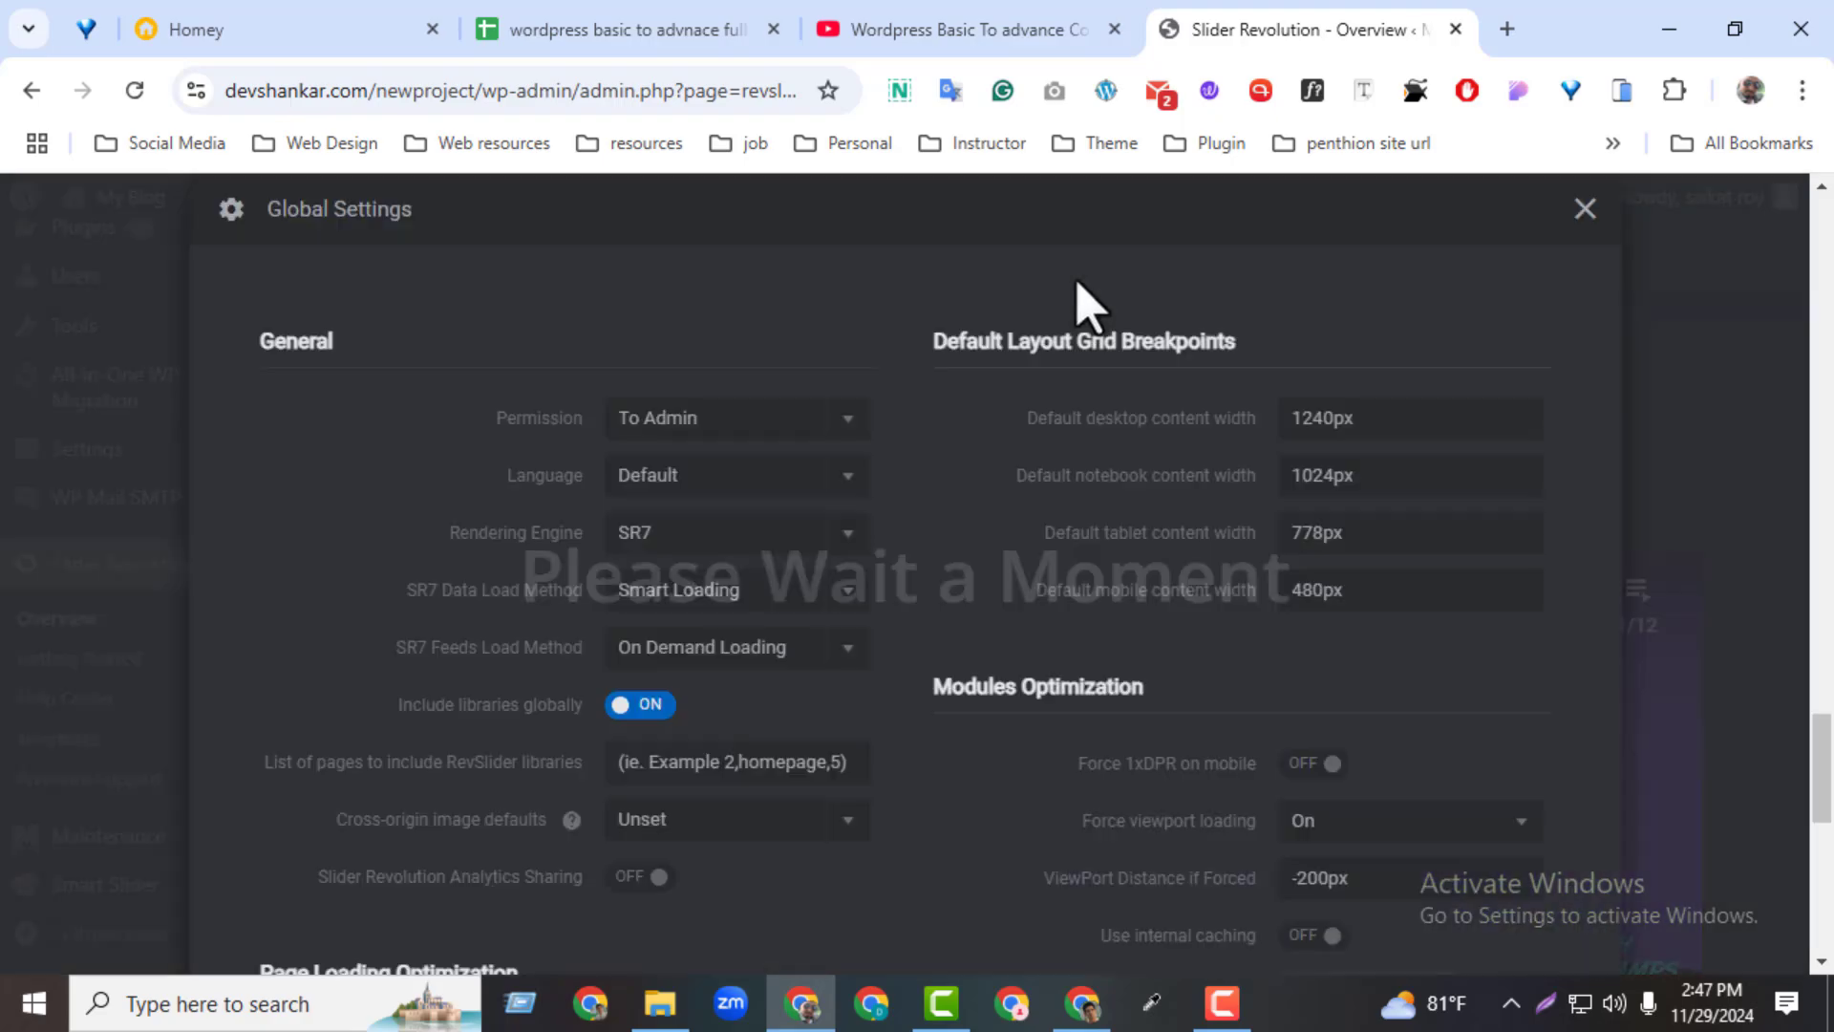
click(1584, 209)
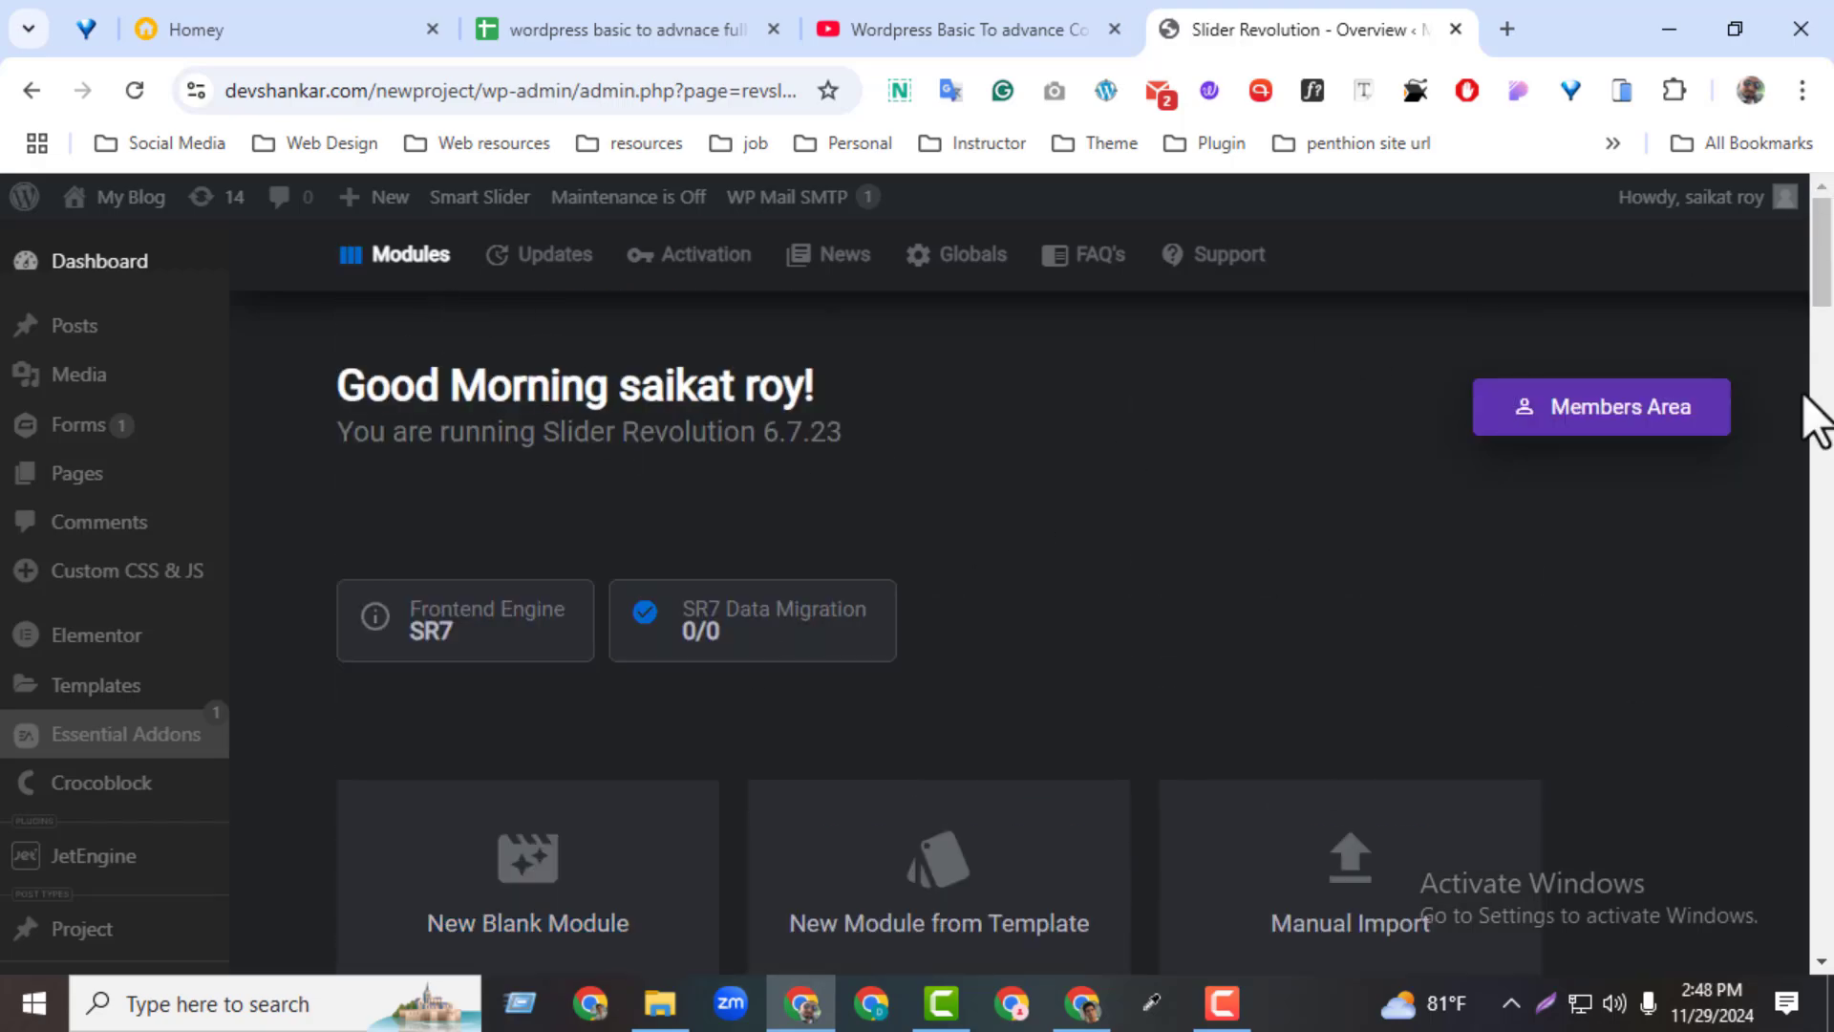
drag(1820, 310, 1822, 348)
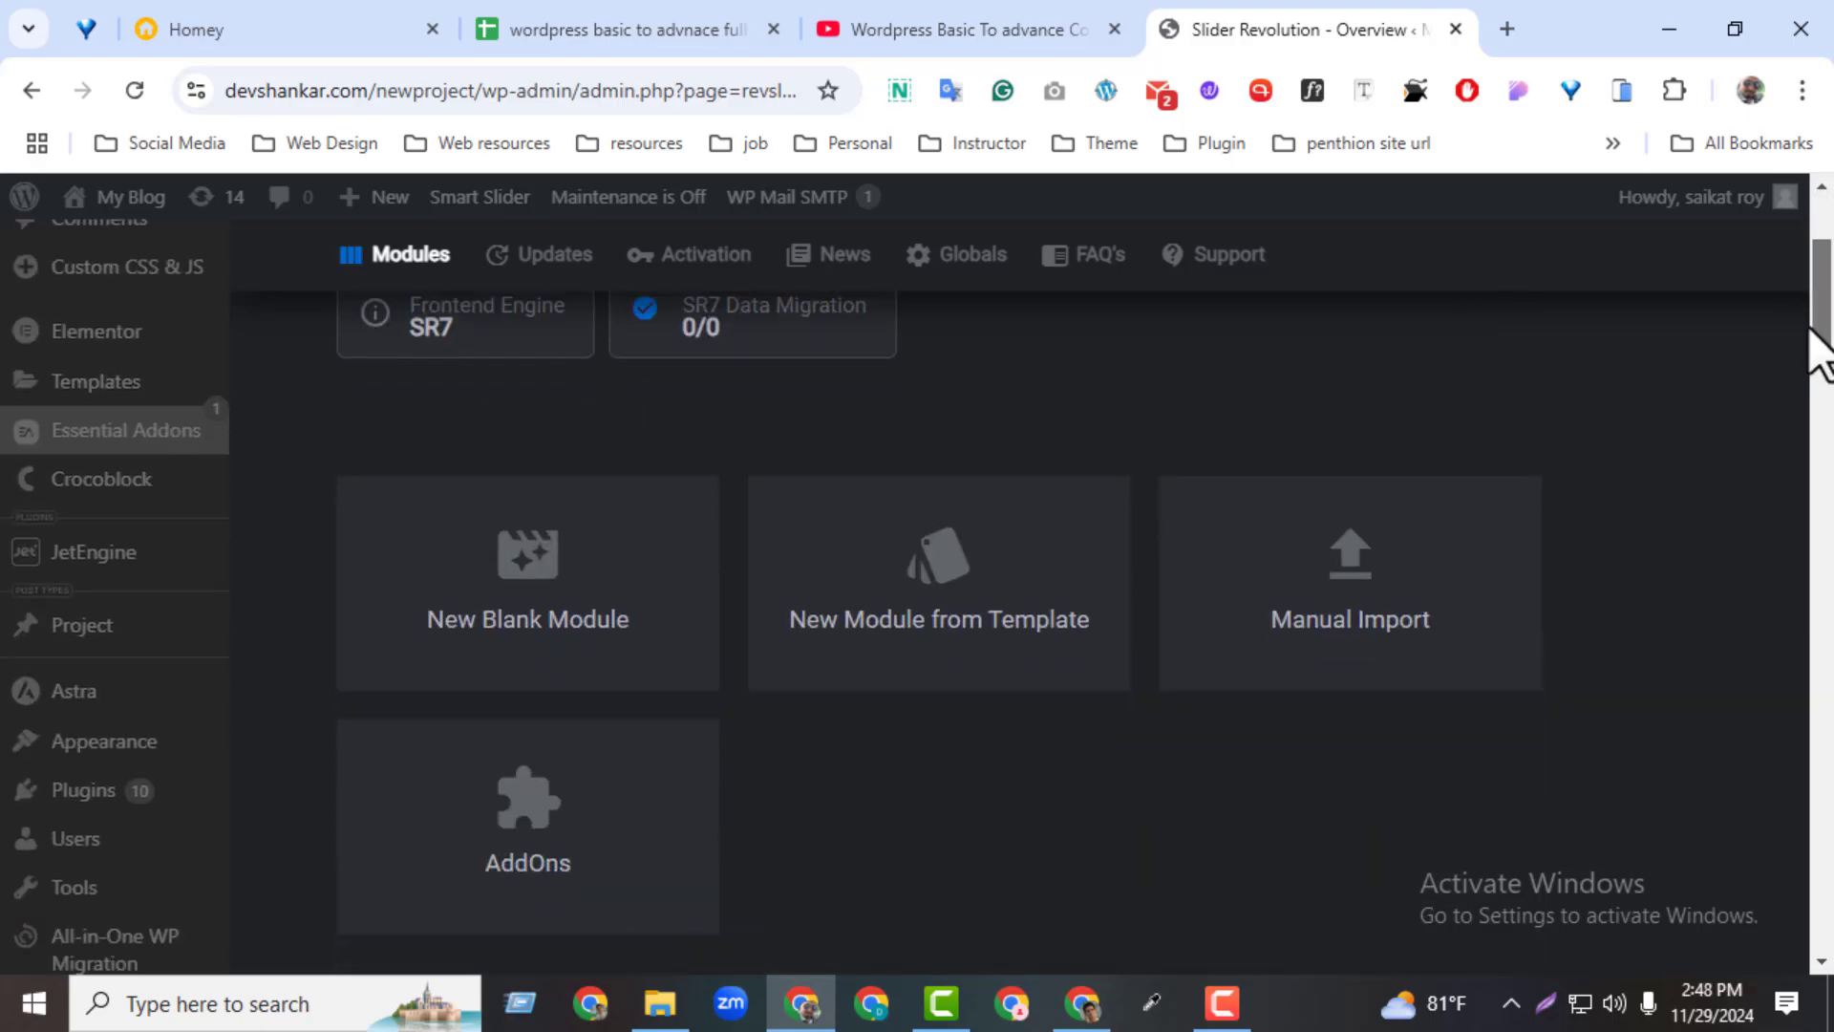
click(1545, 1002)
drag(315, 434, 1667, 925)
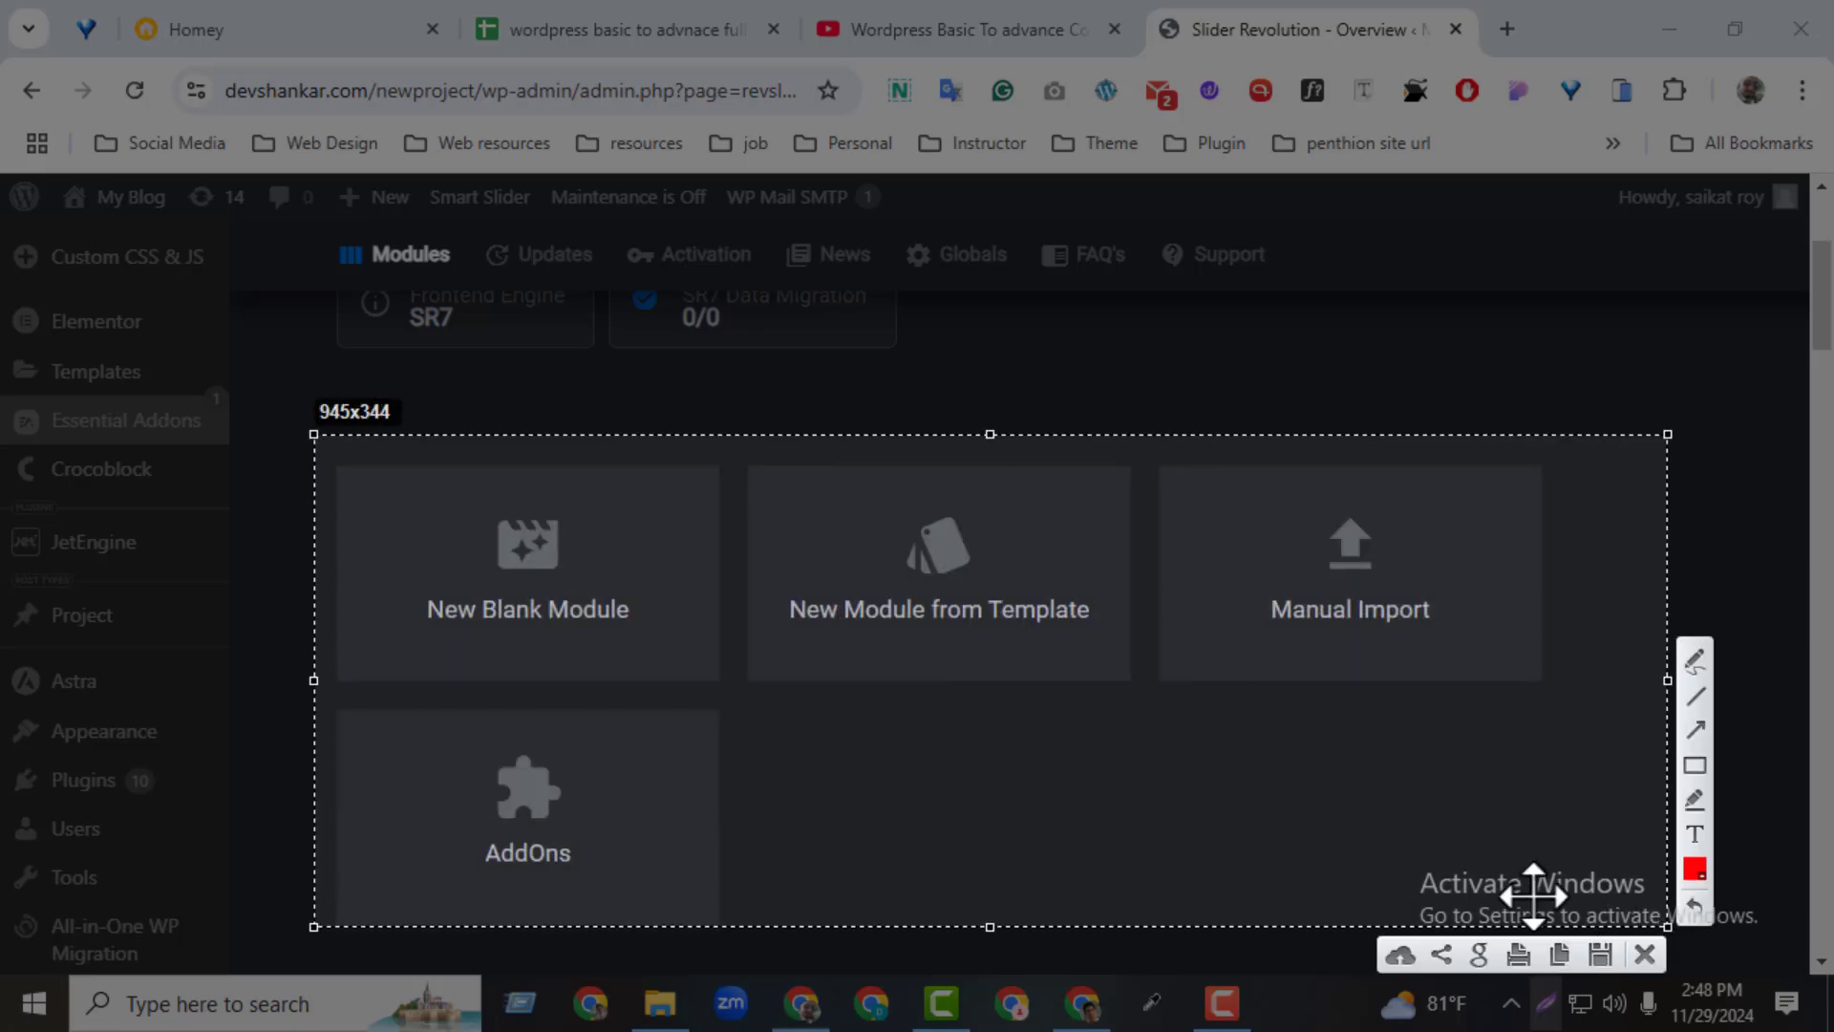
click(1645, 955)
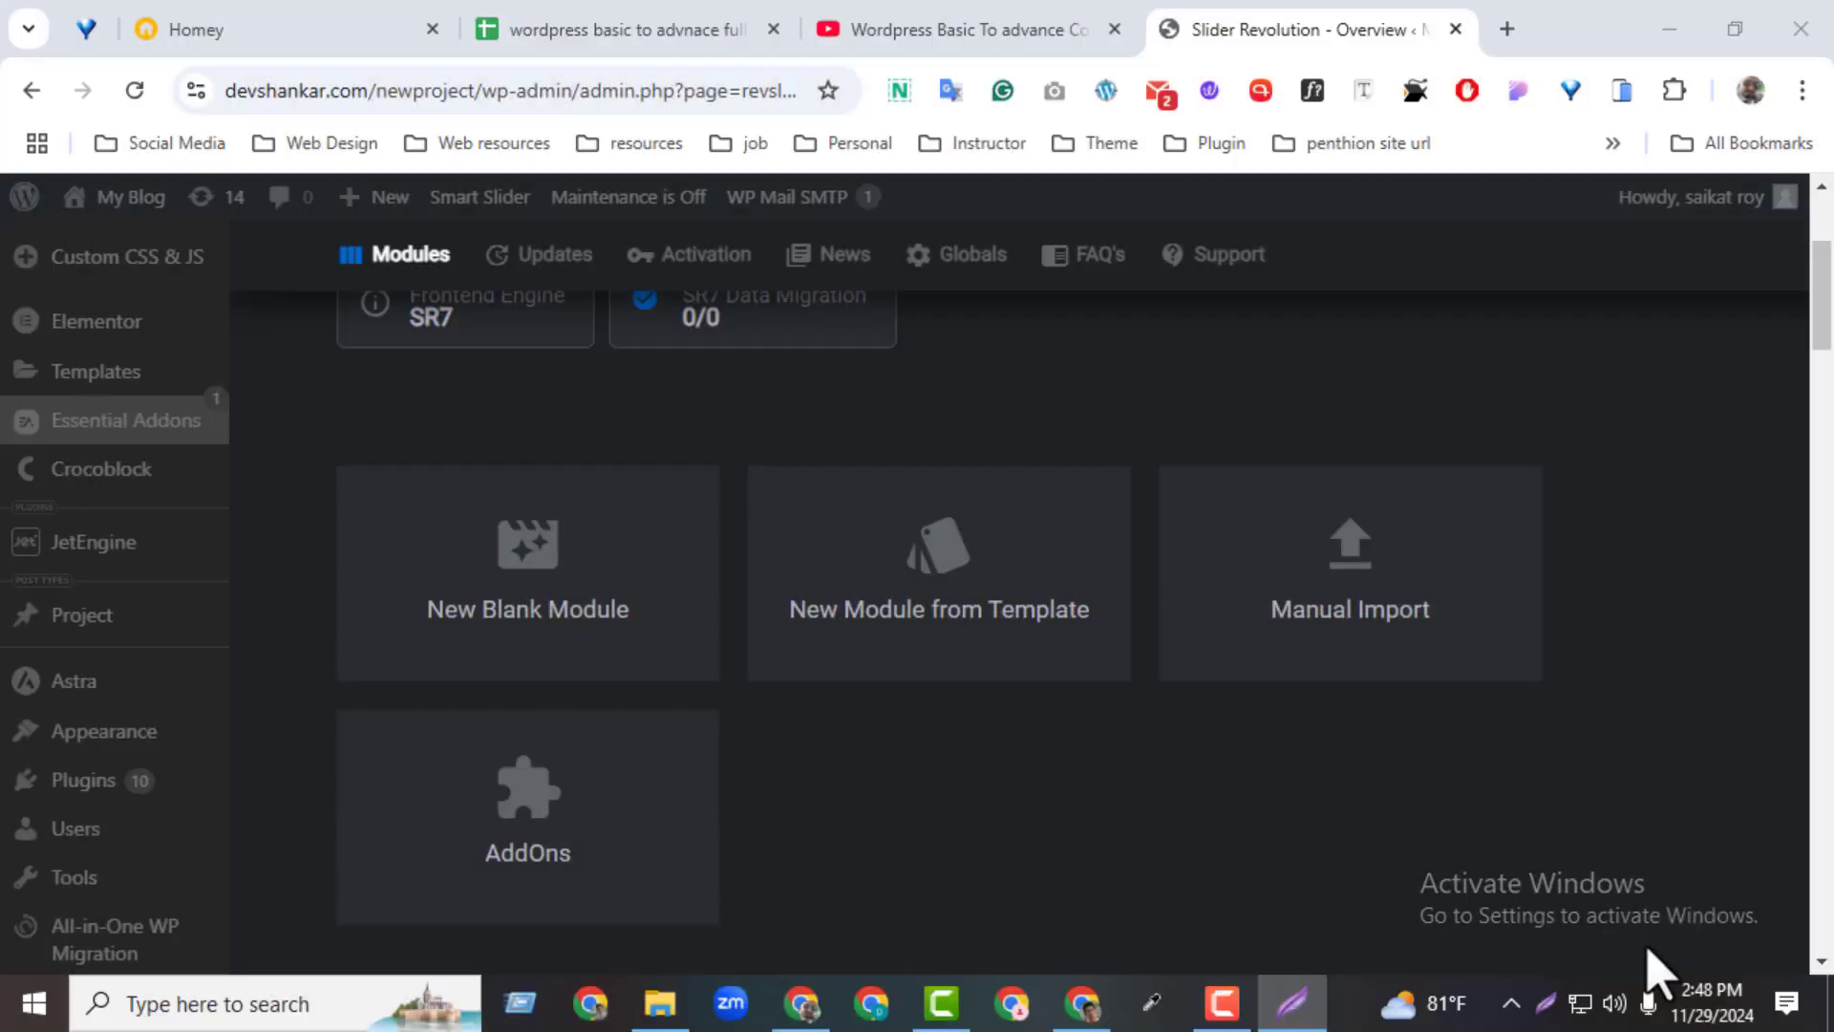
Outline the New Blank Module, New Module from Template, Manual Import and AddOns tiles with red rectangles in a screenshot overlay, and close it
click(1545, 1002)
drag(299, 436, 1596, 921)
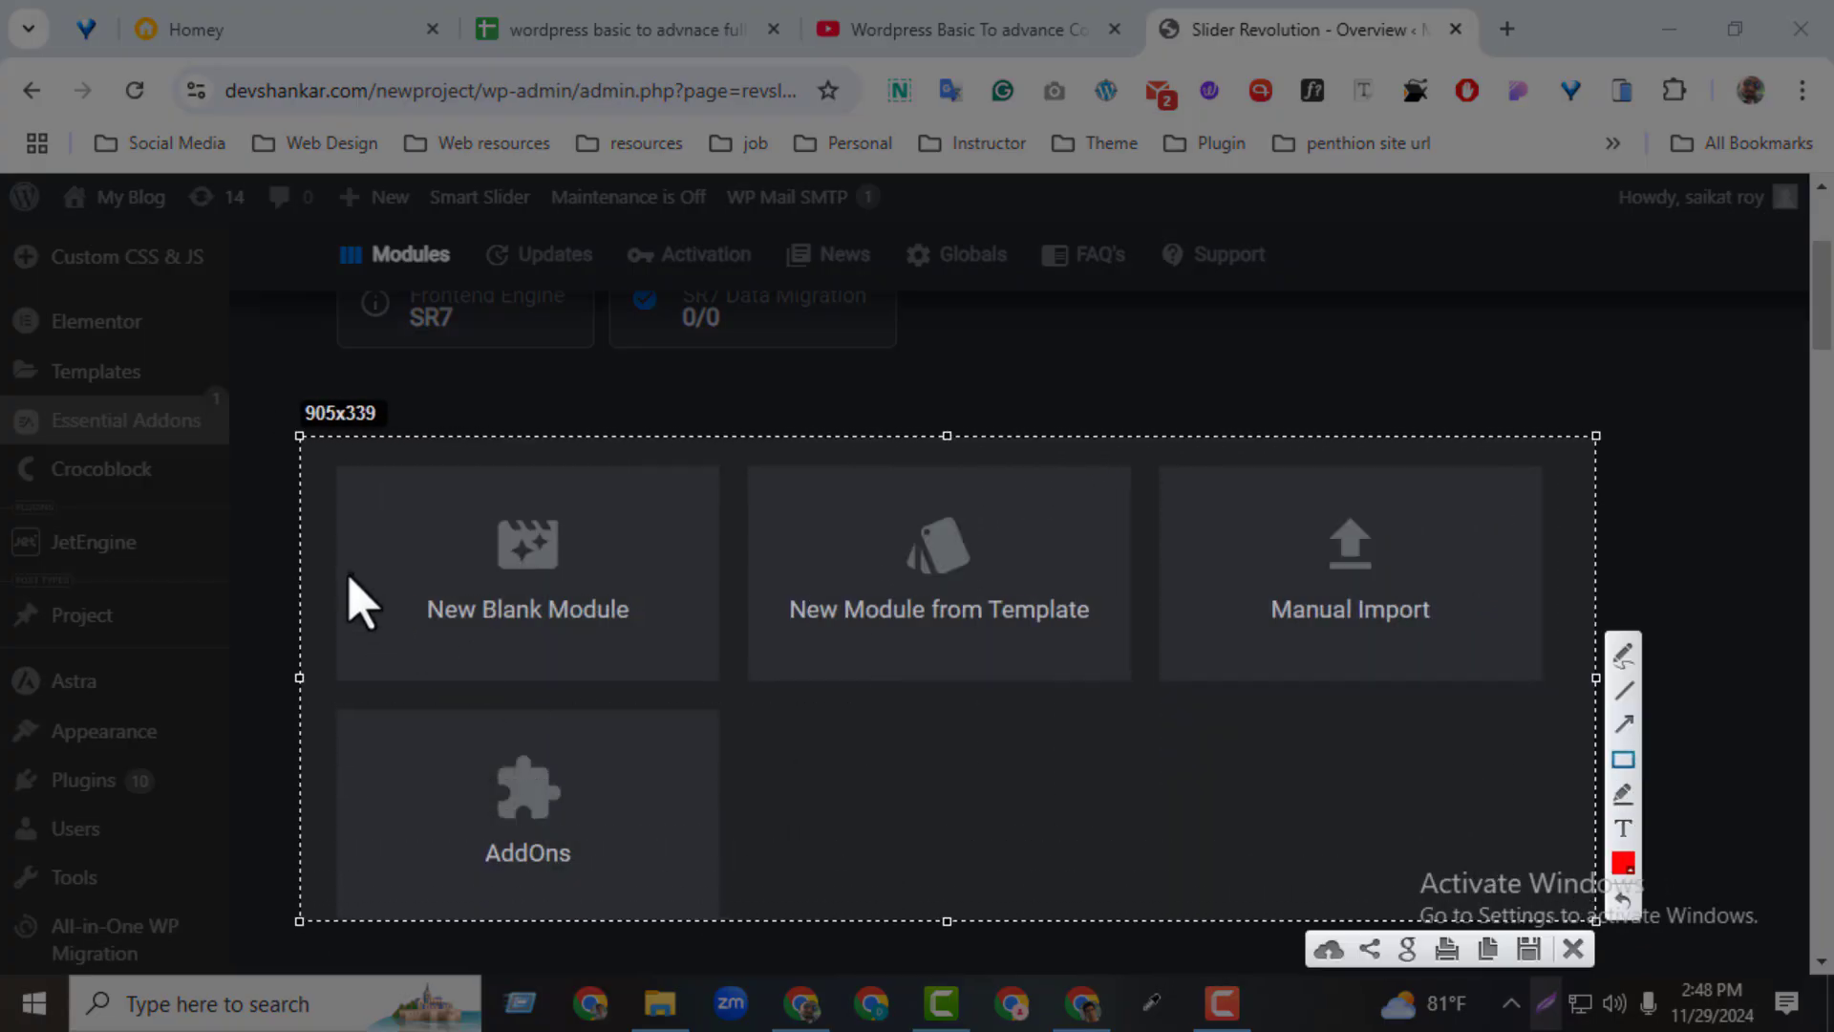
drag(328, 459, 731, 696)
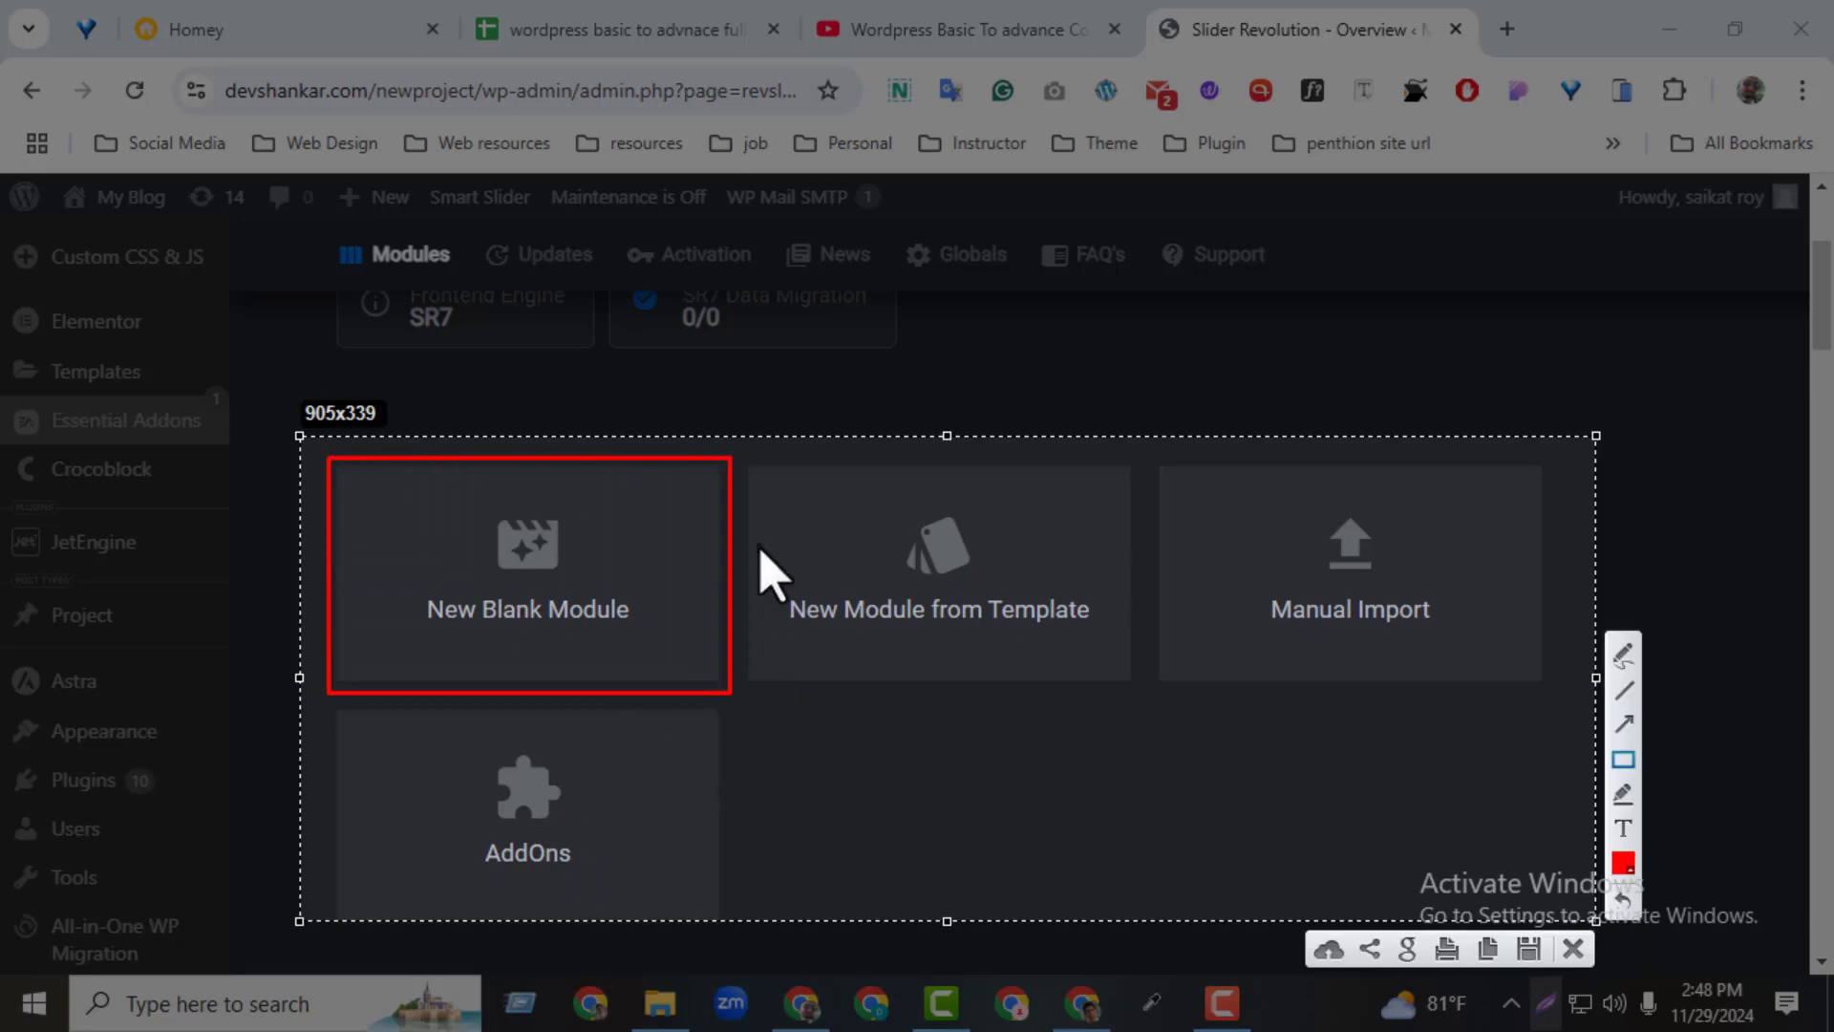
drag(747, 456, 1142, 692)
drag(1155, 456, 1570, 692)
drag(318, 711, 775, 933)
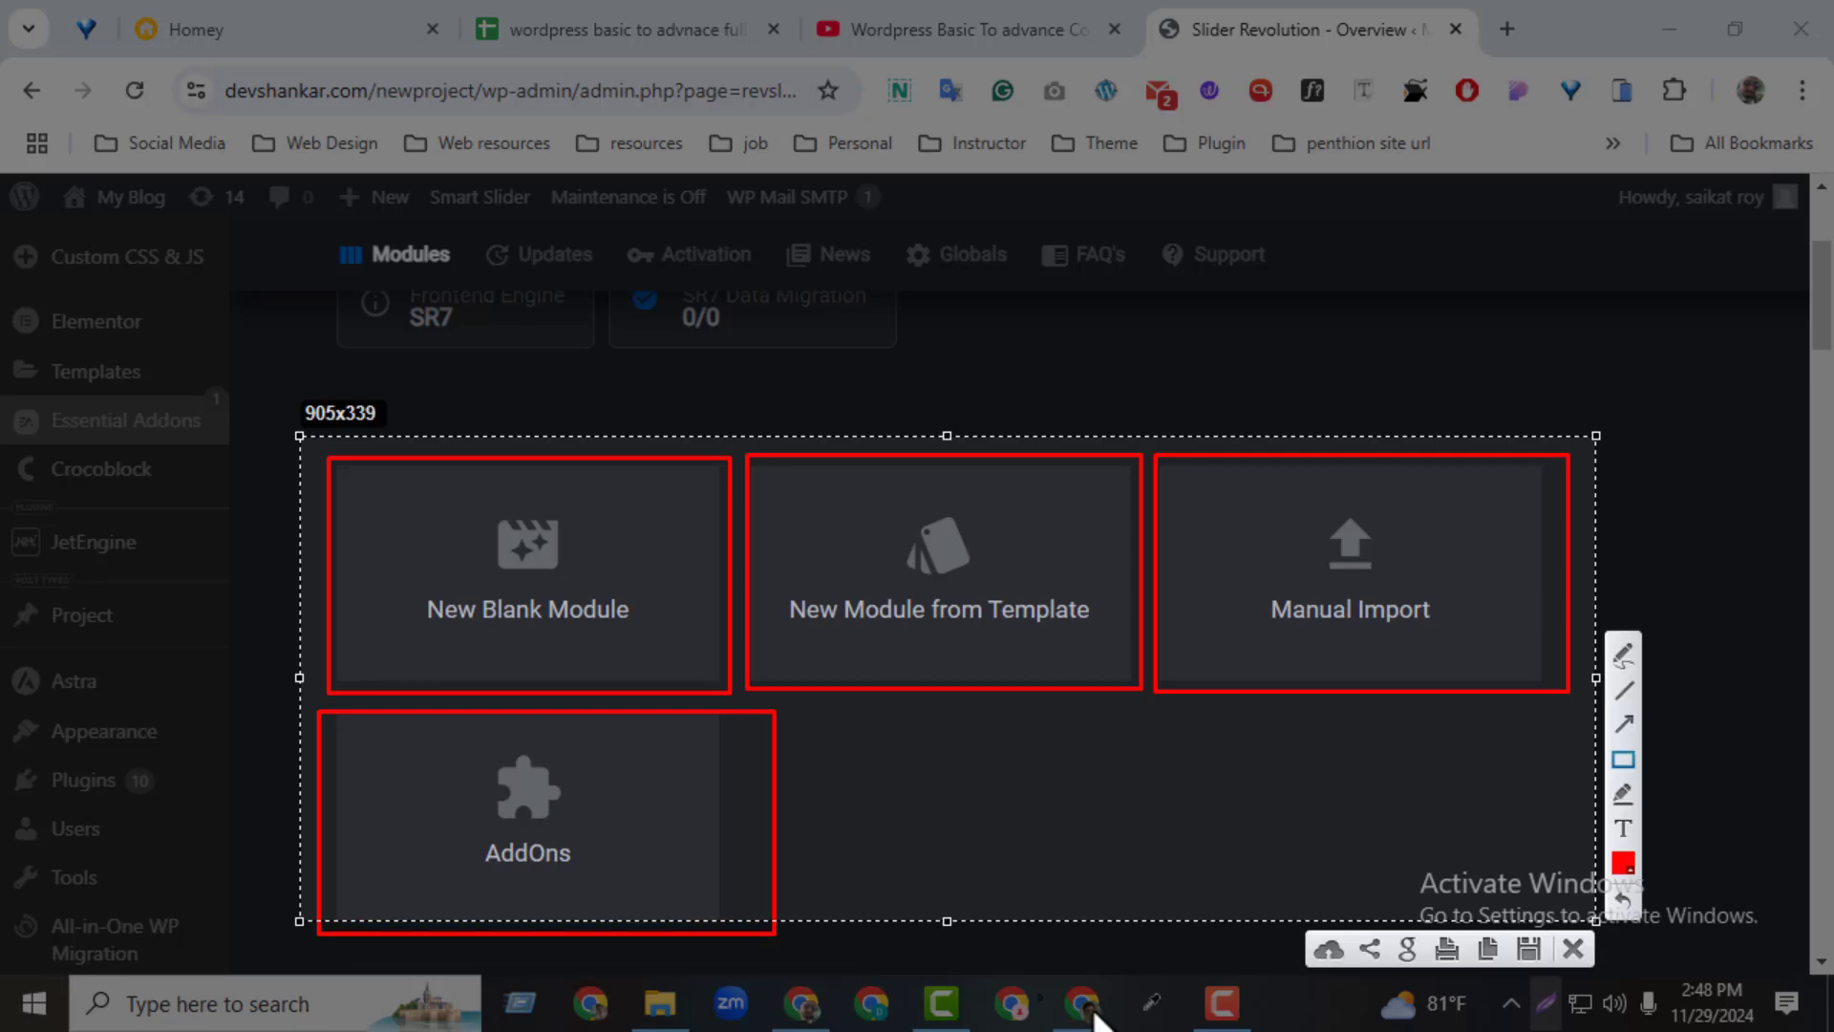
click(1567, 955)
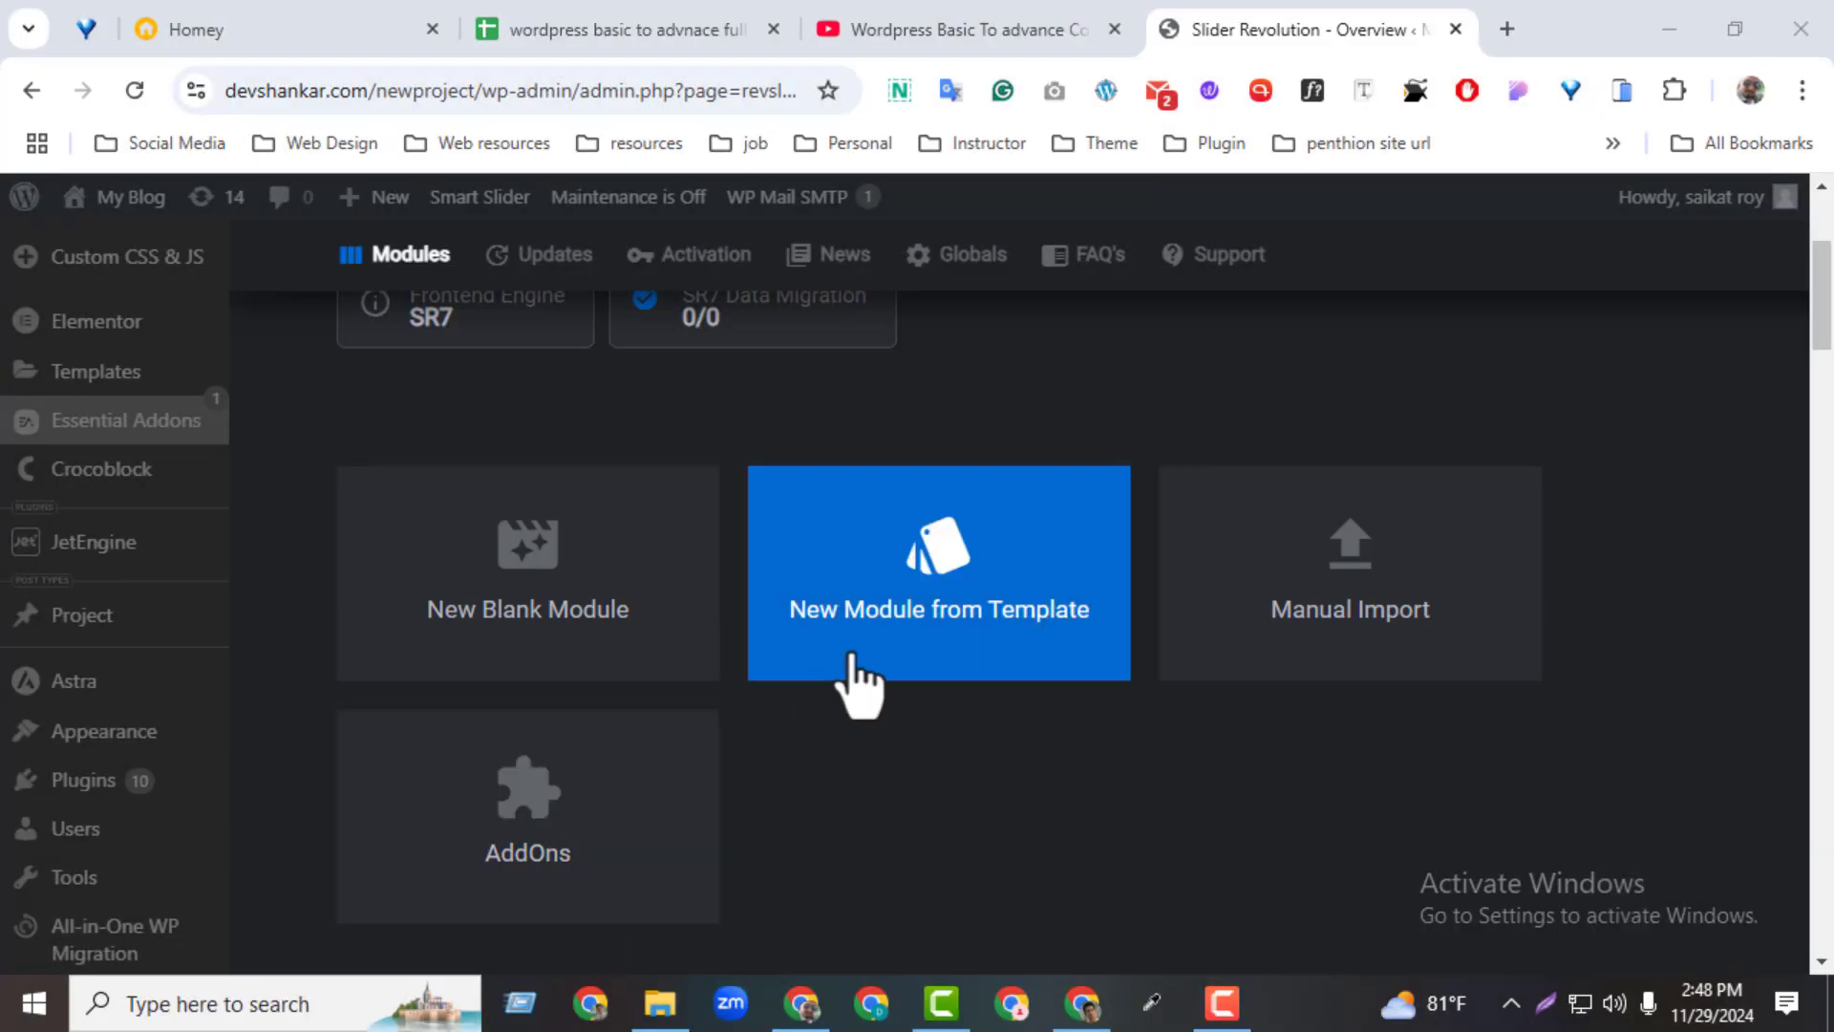
Open the Slider Revolution module template library for a new module from a template
click(856, 664)
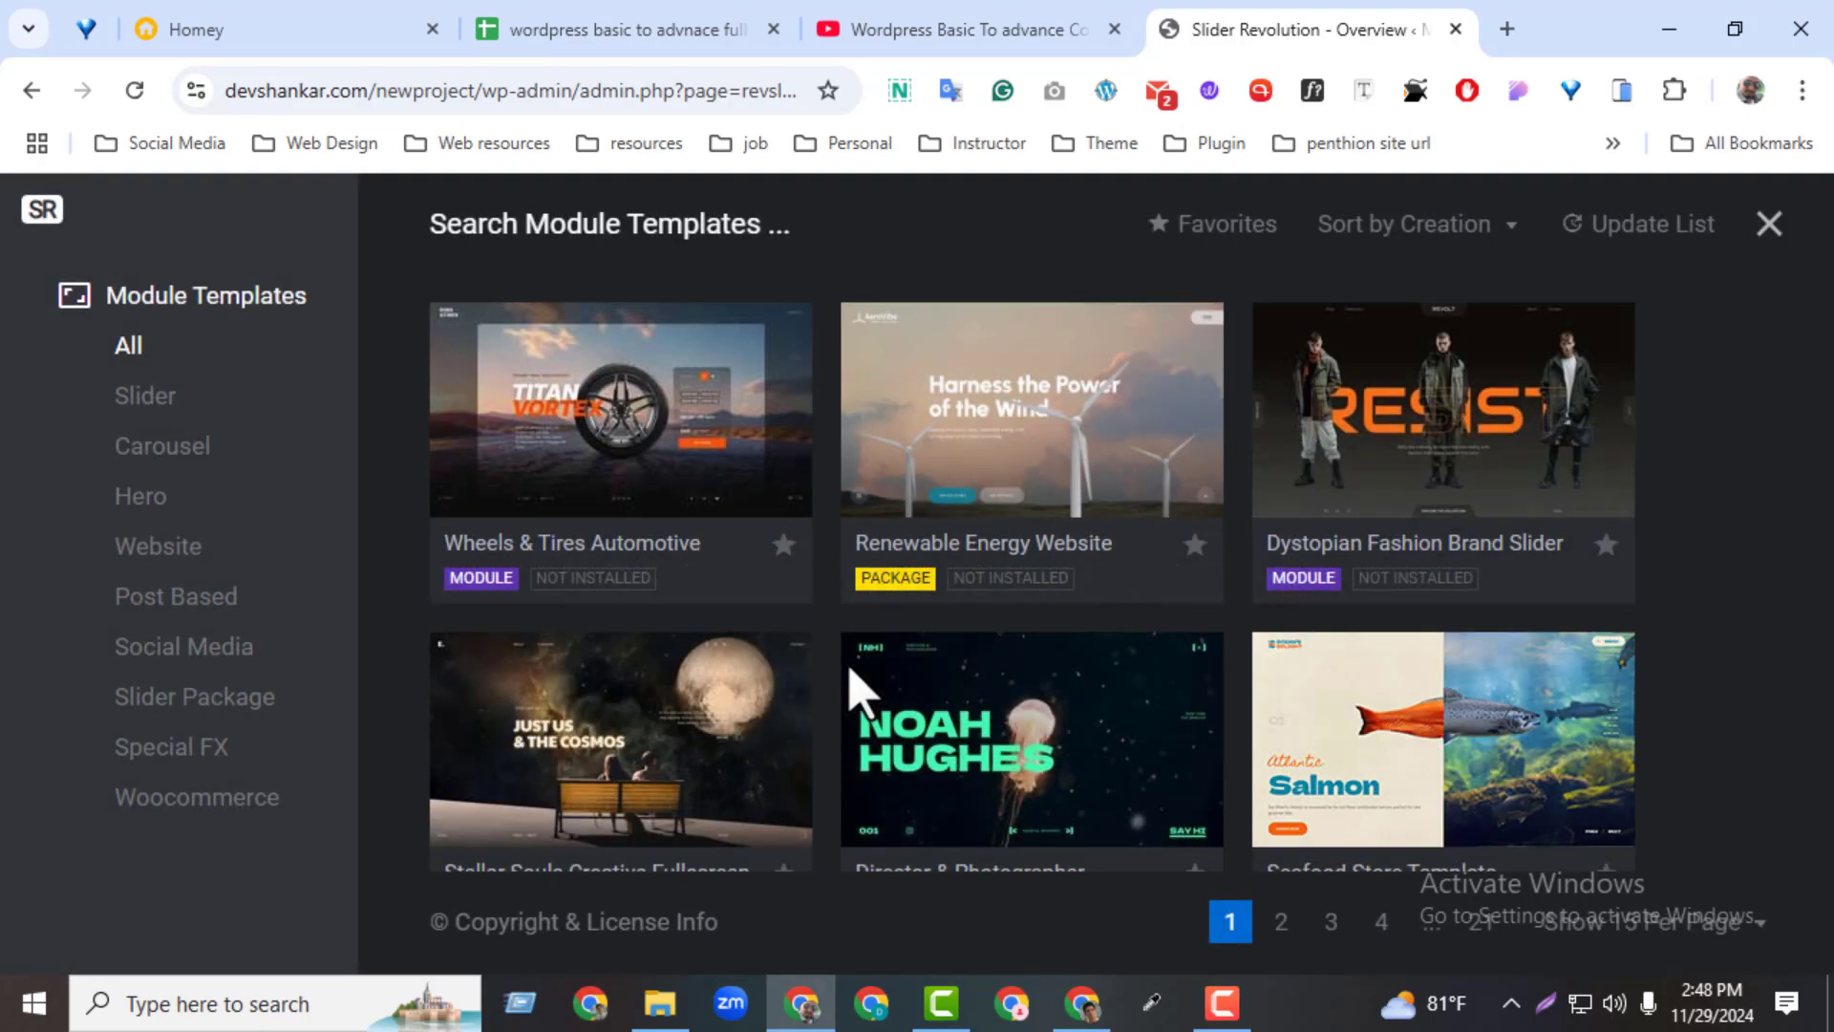
mouse_move(1031, 690)
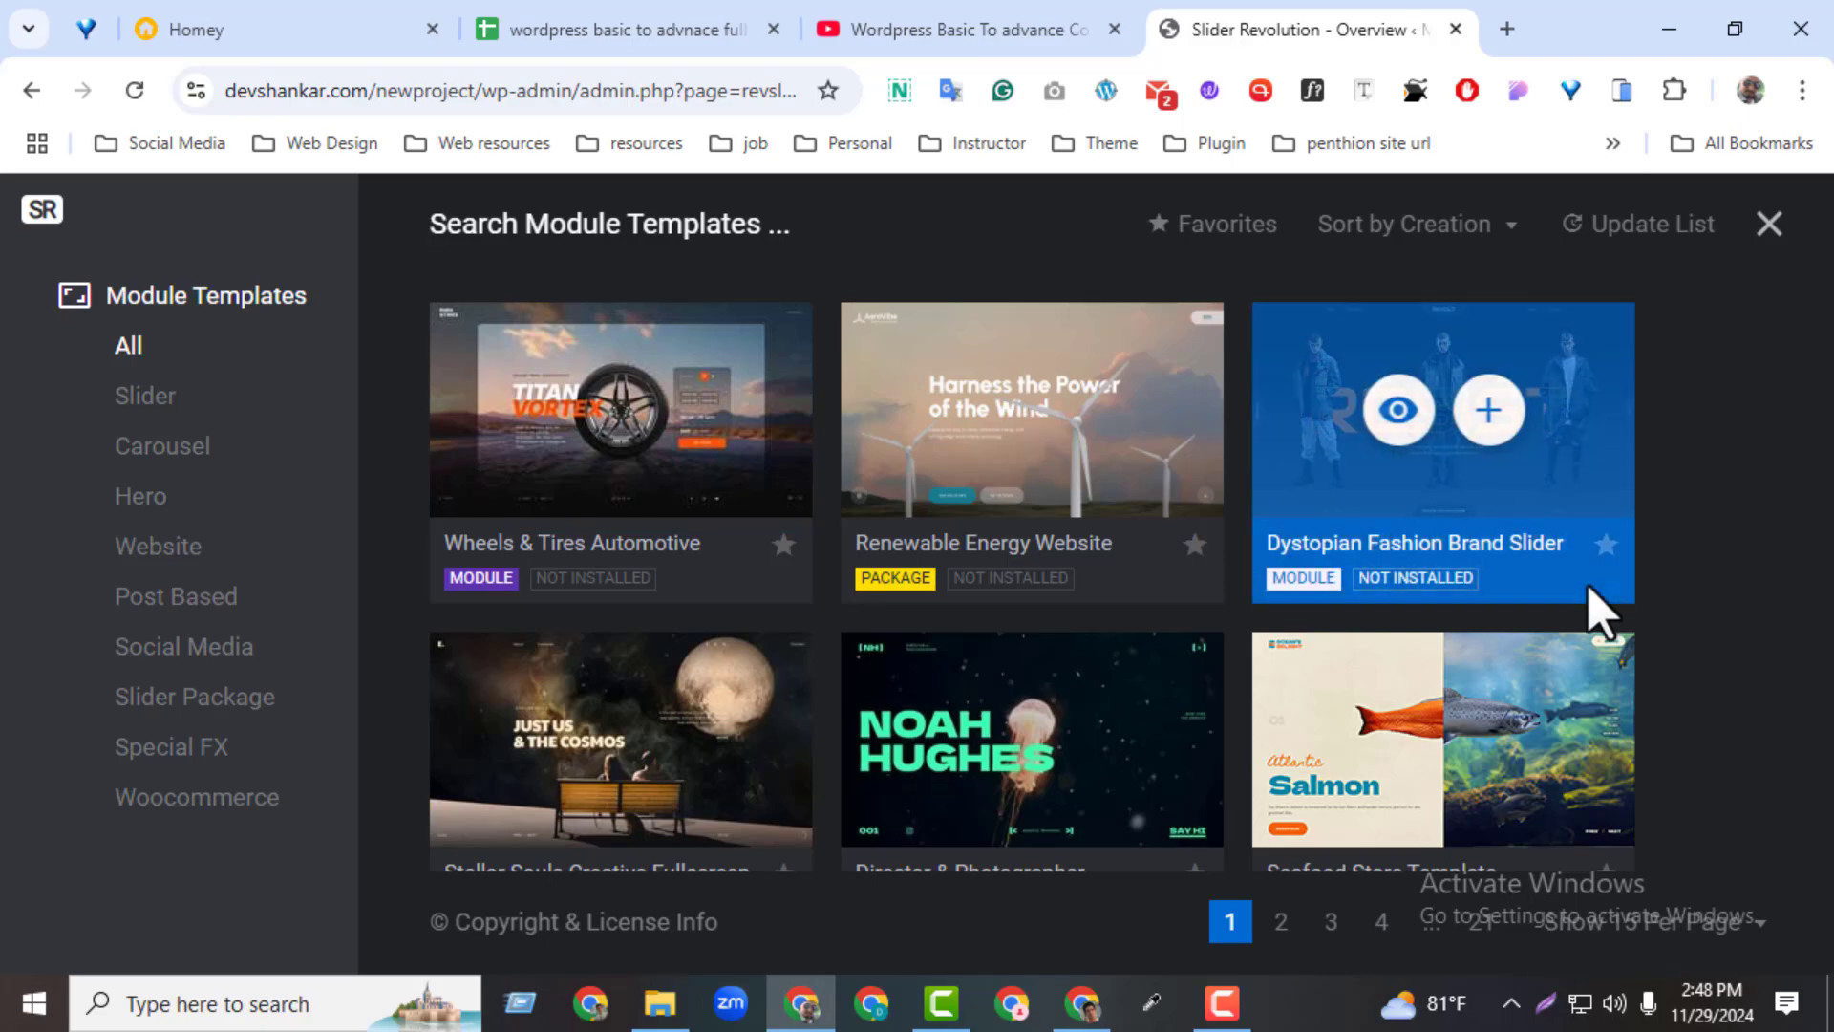
Browse all module templates, filter the library to the Hero category, and close the template library
scroll(1765, 881, down, 5)
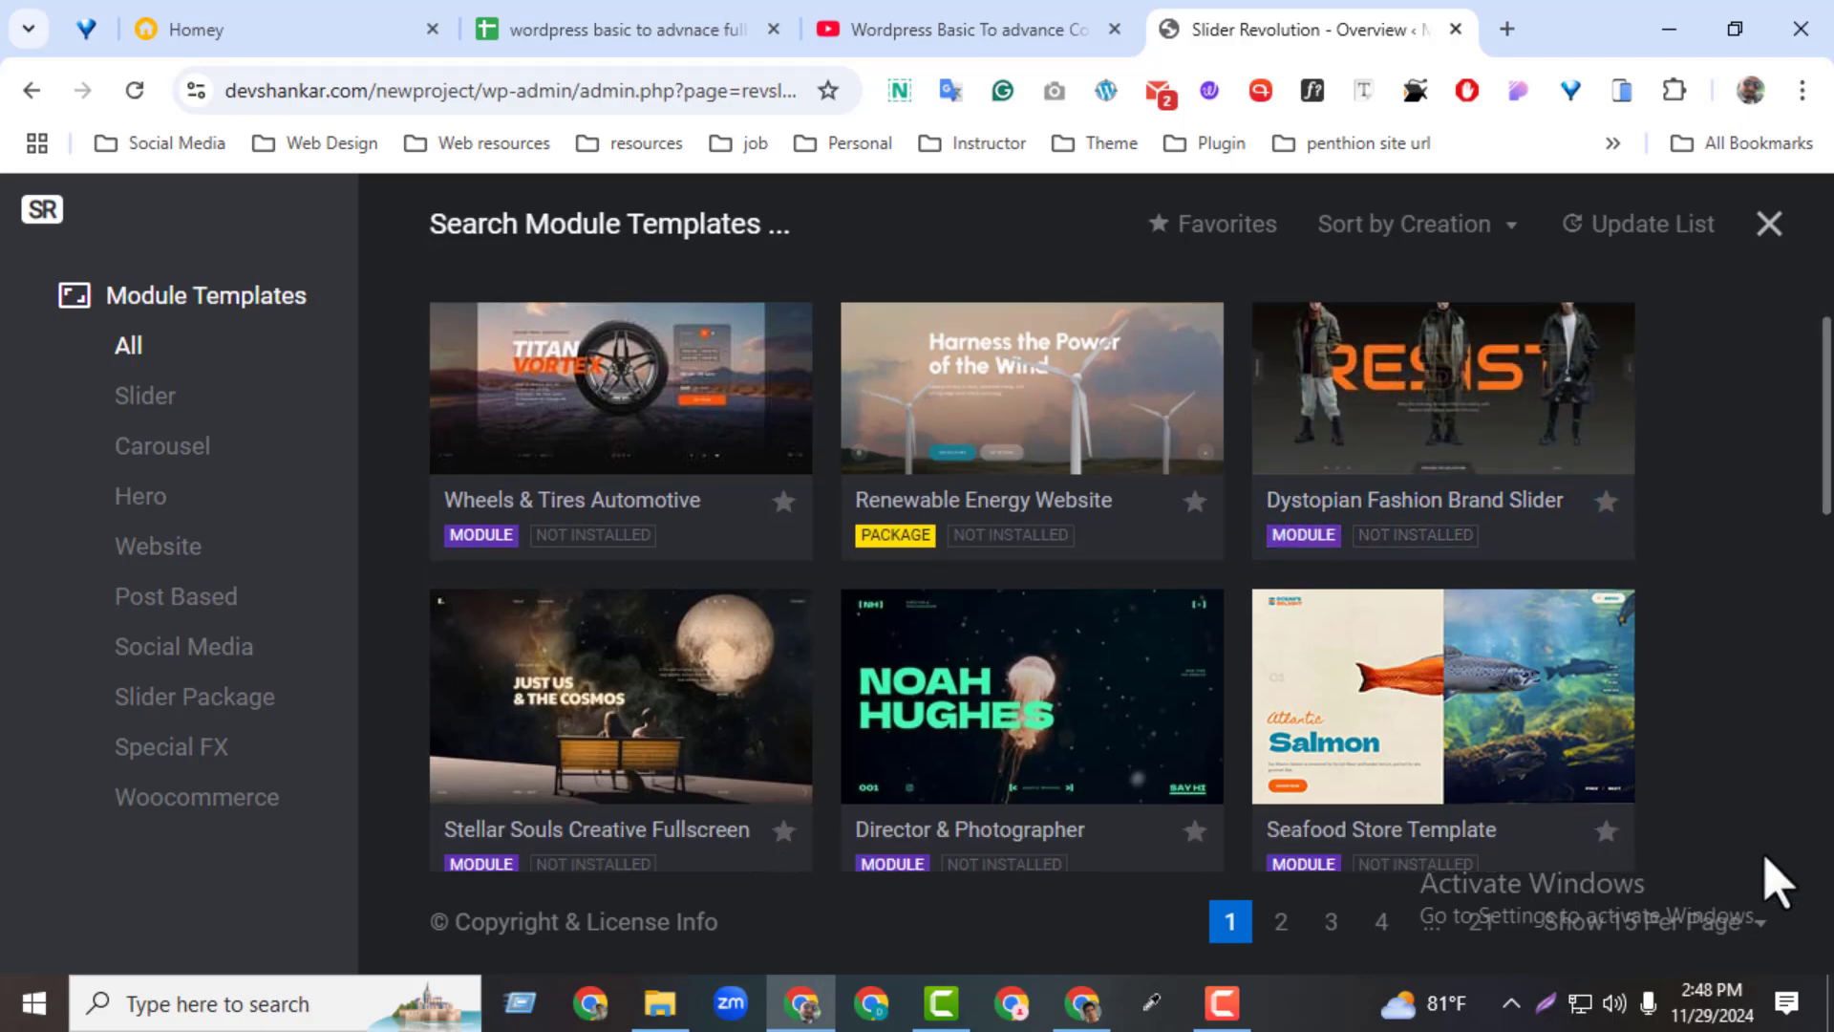
scroll(1763, 874, down, 2)
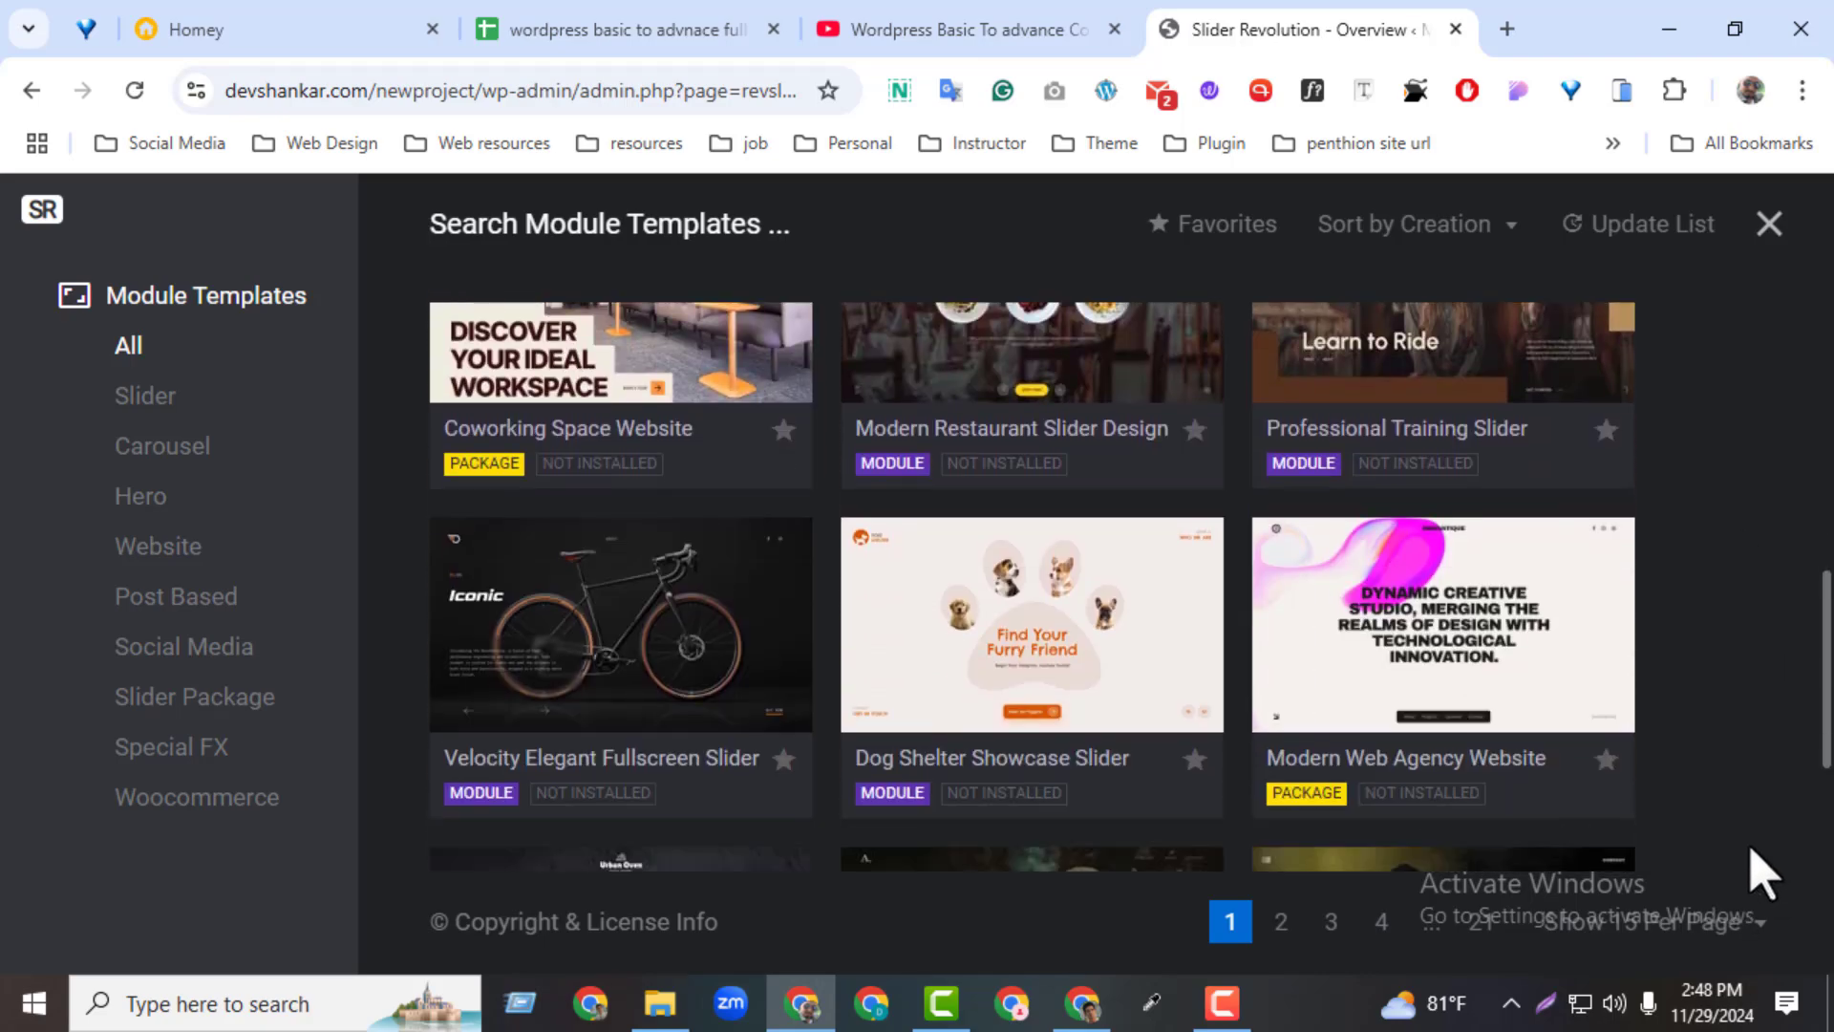
scroll(835, 576, up, 7)
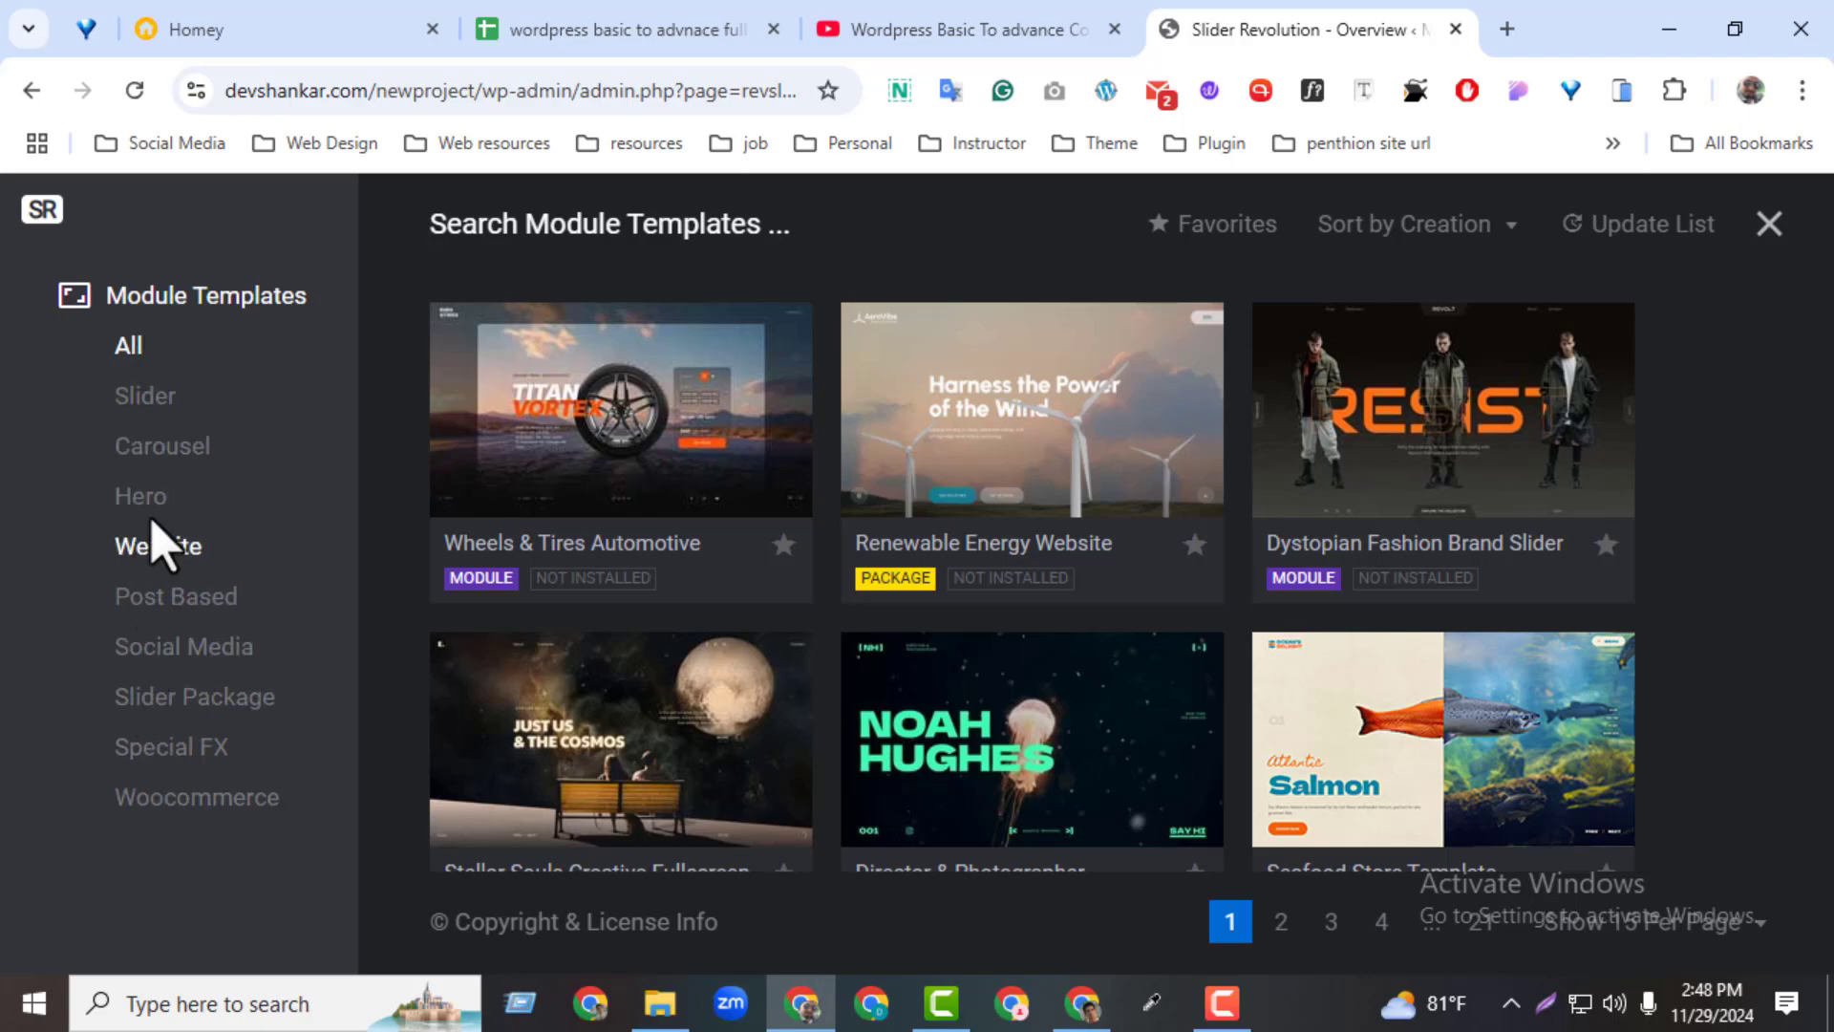
click(125, 507)
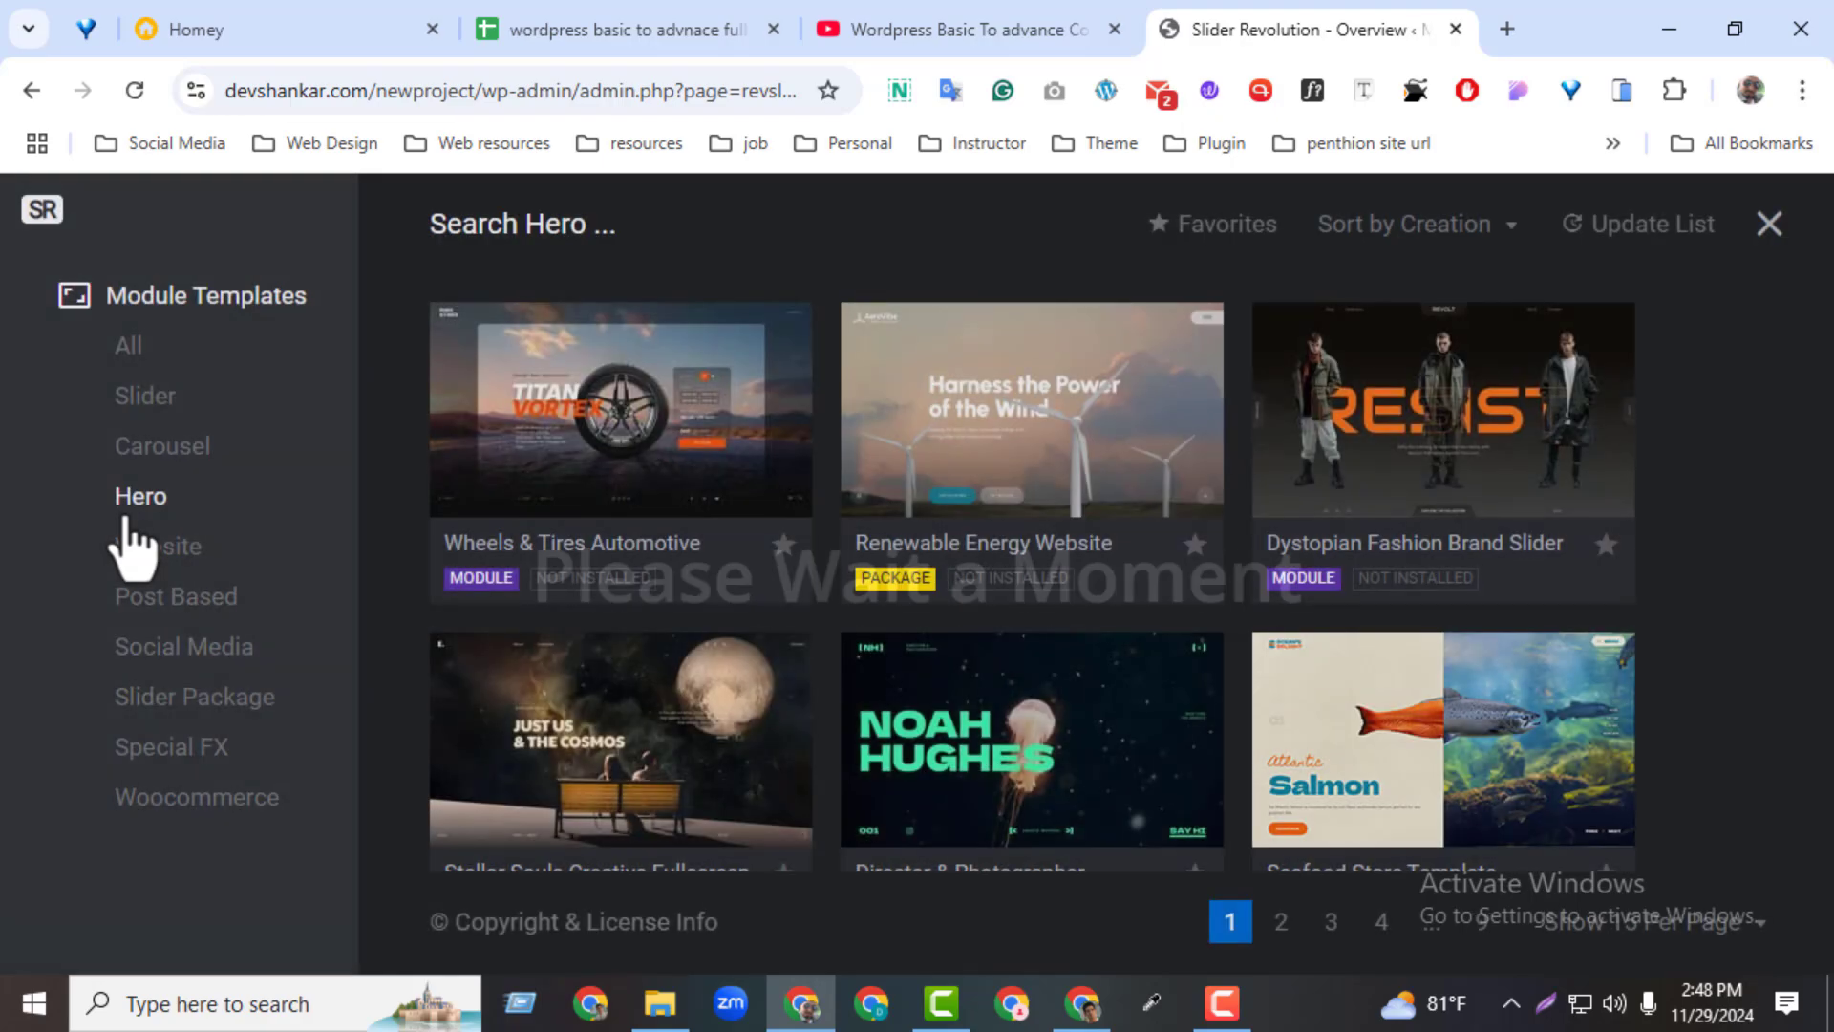
click(1766, 245)
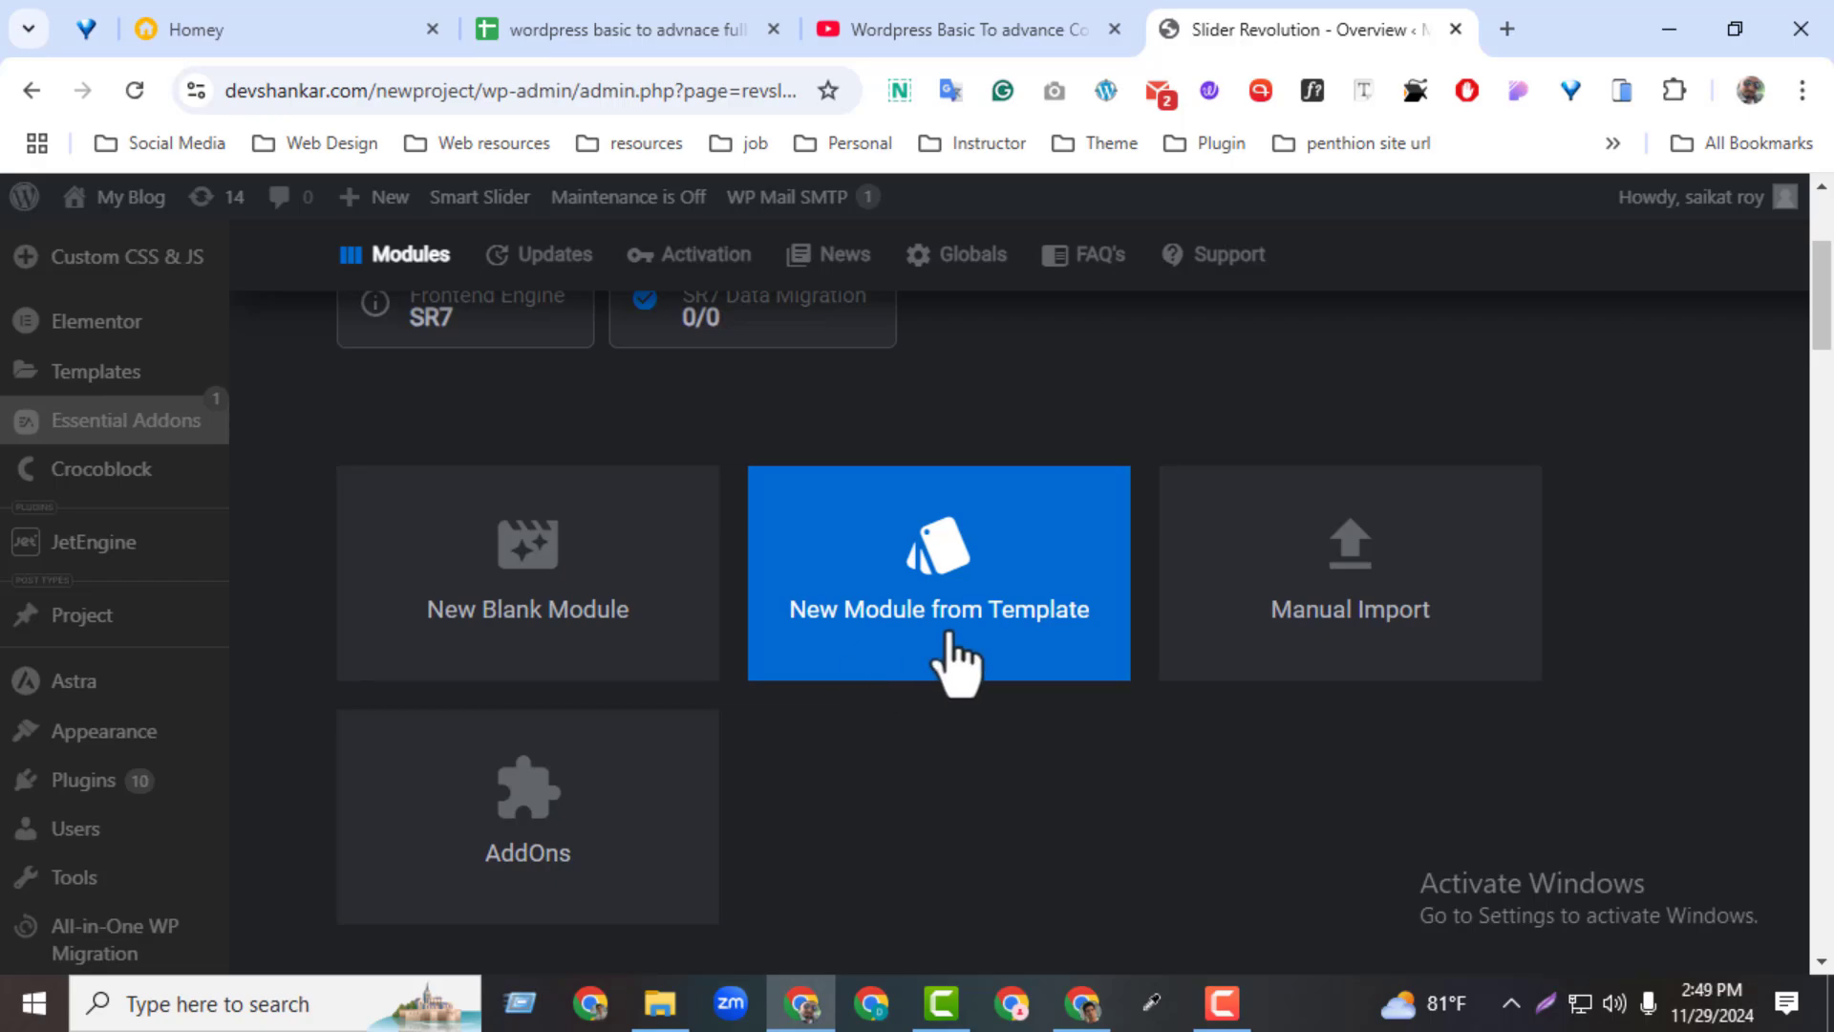
Open and close the Manual Import window, then browse the AddOns library and close it
click(1384, 664)
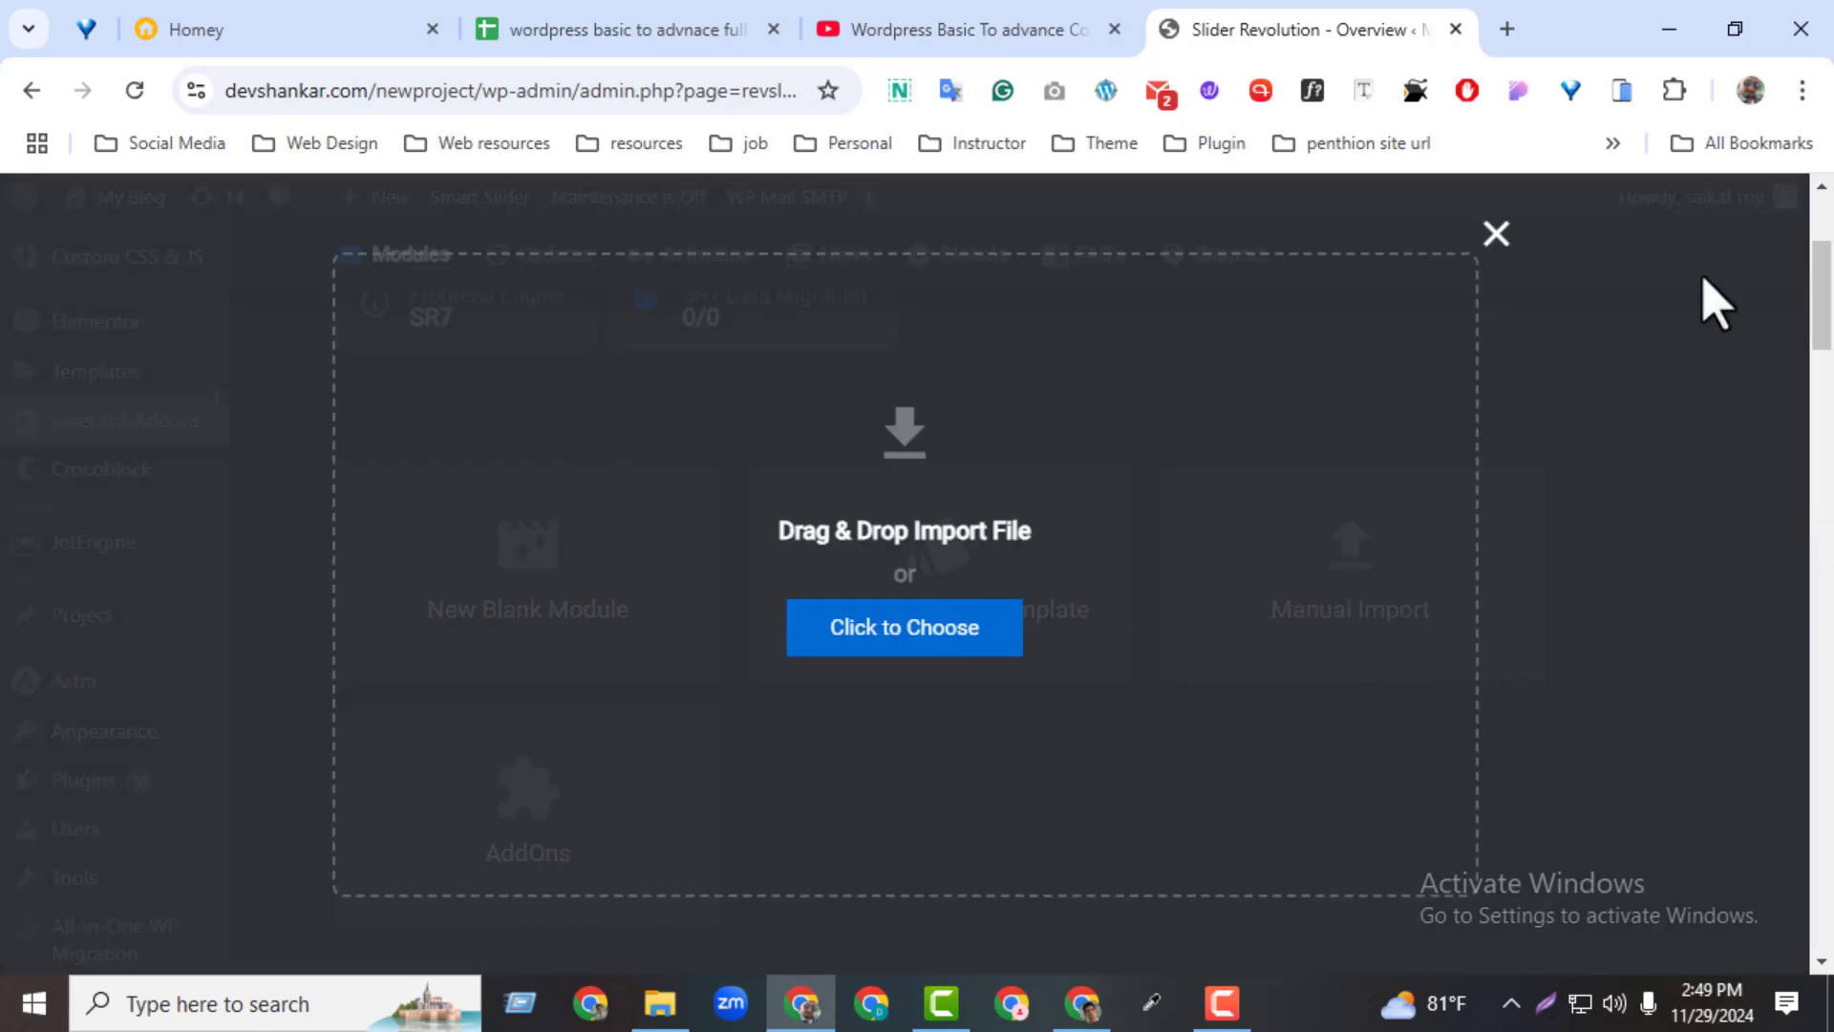
click(1492, 237)
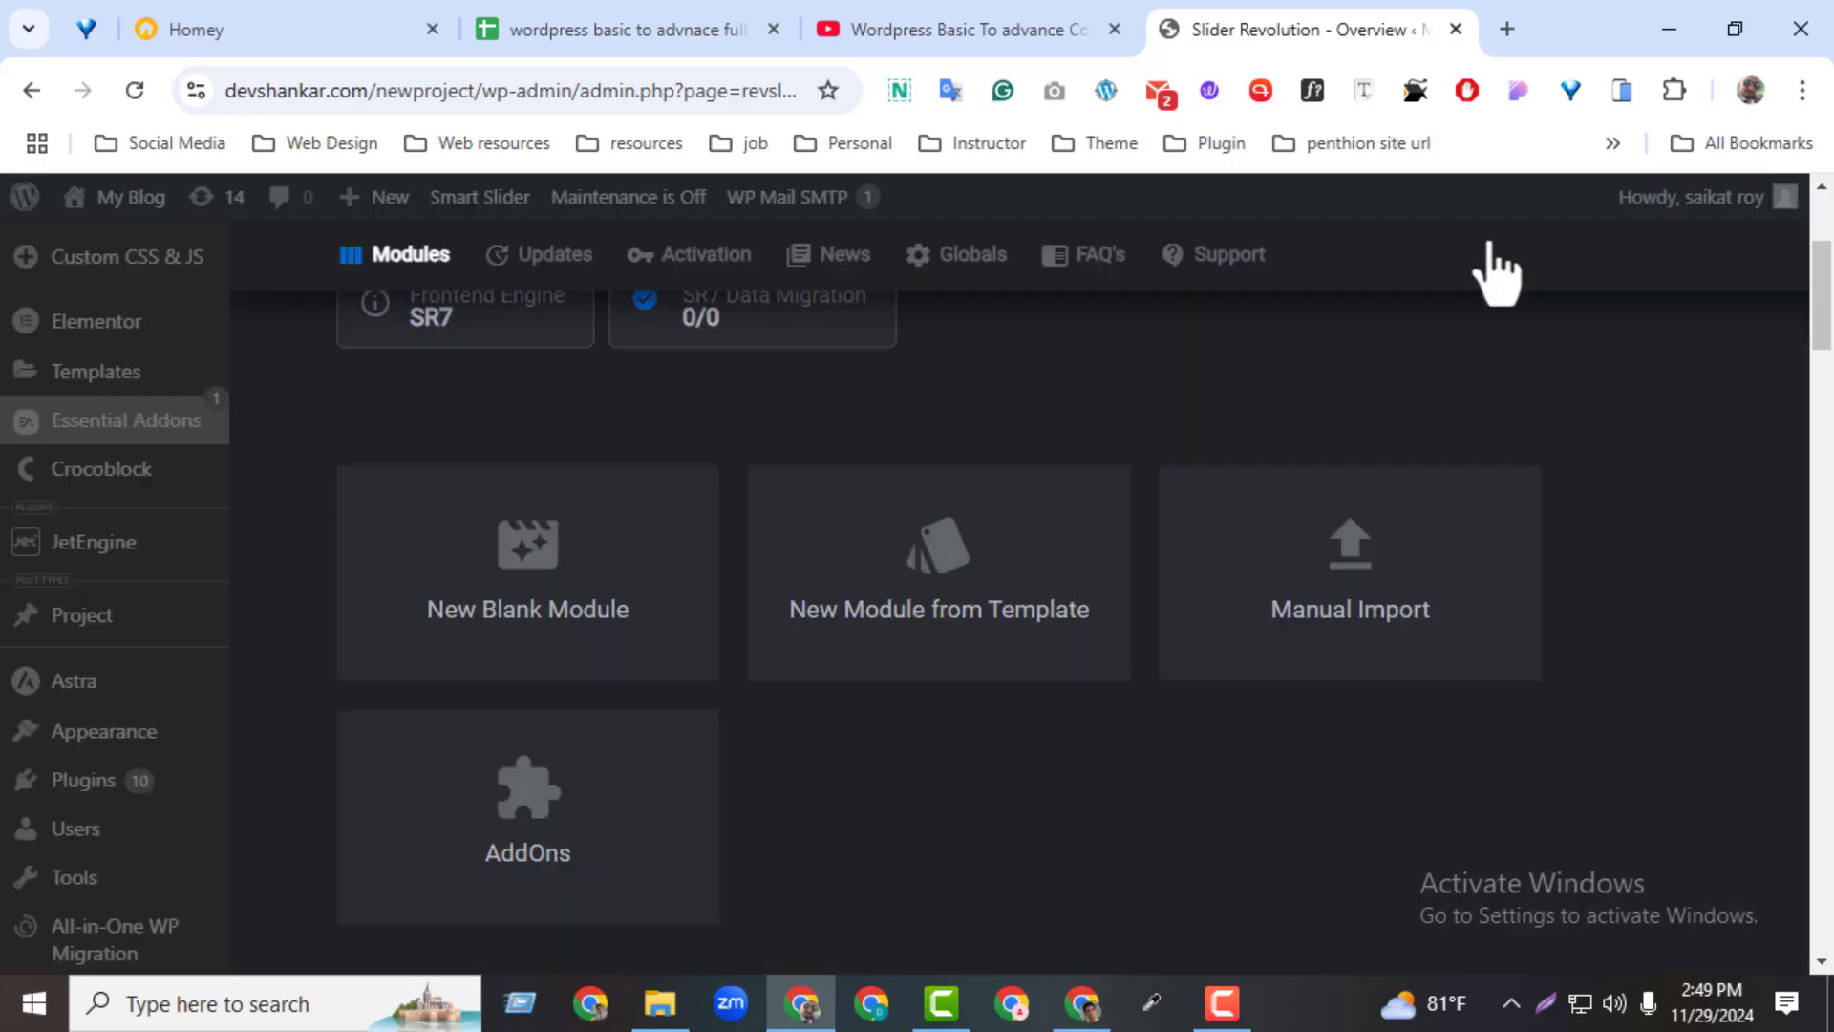
click(540, 892)
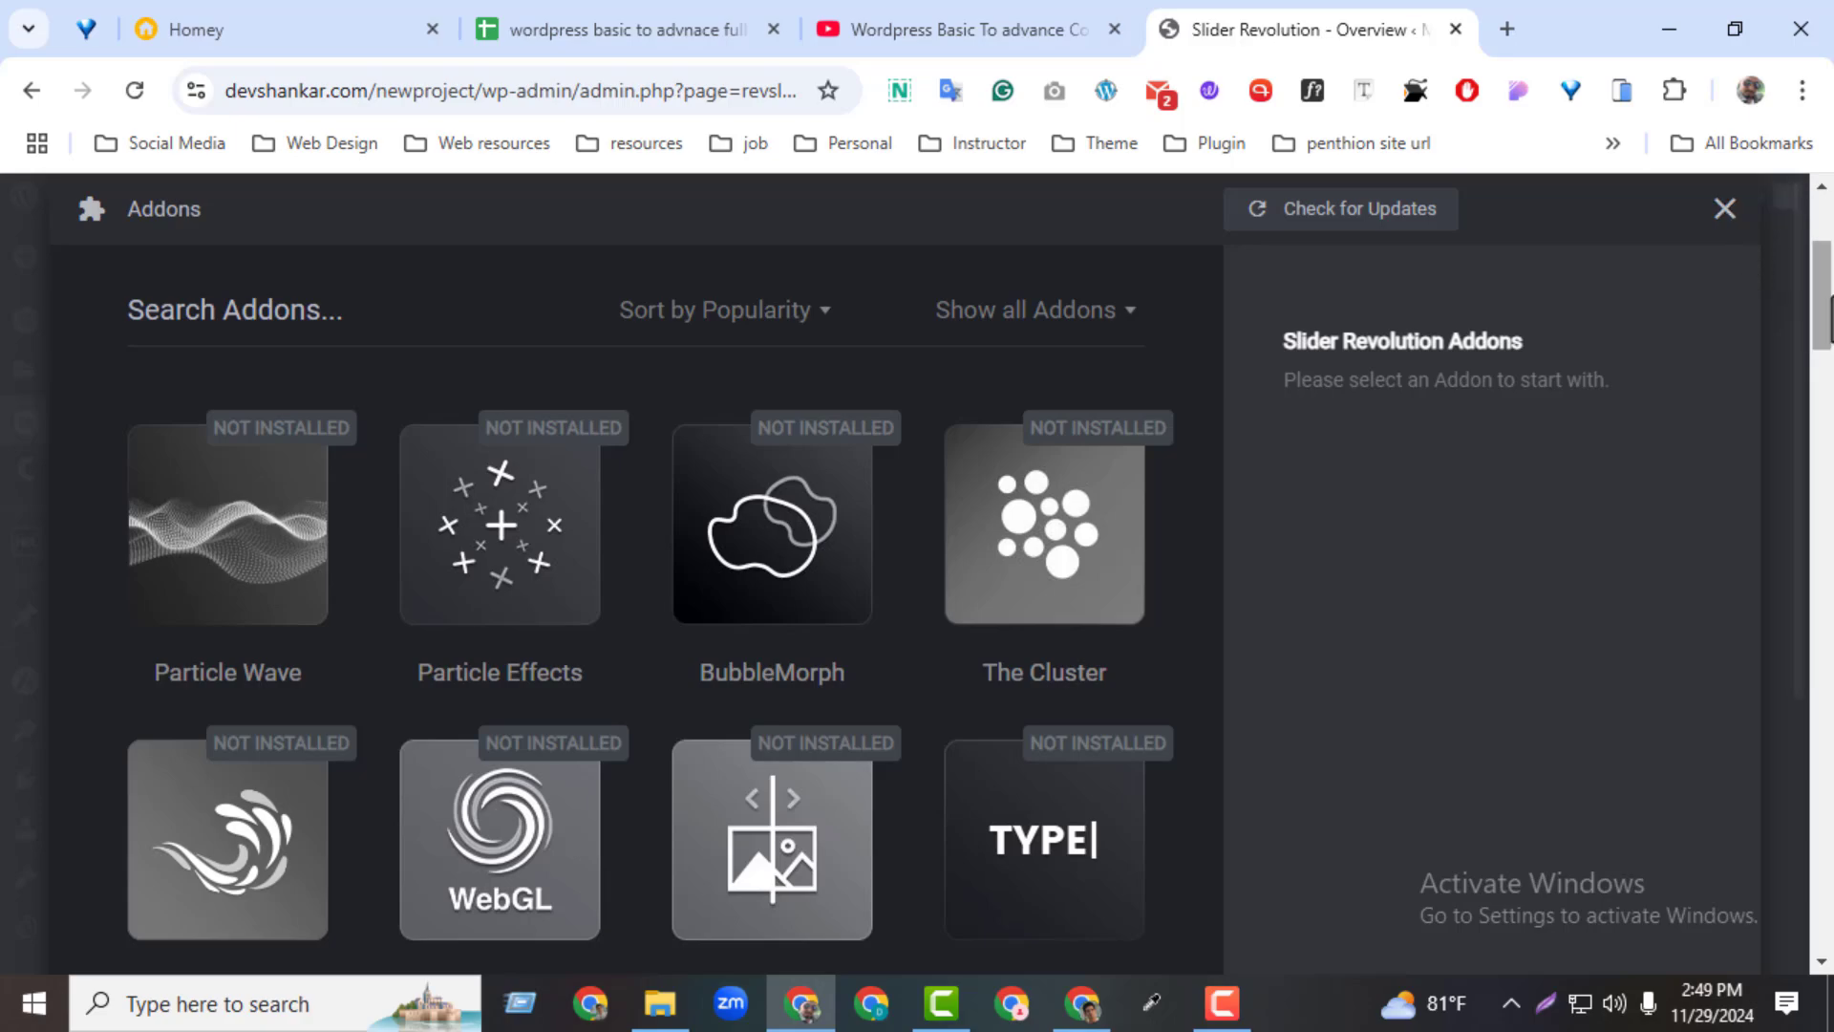
drag(1821, 298, 1820, 380)
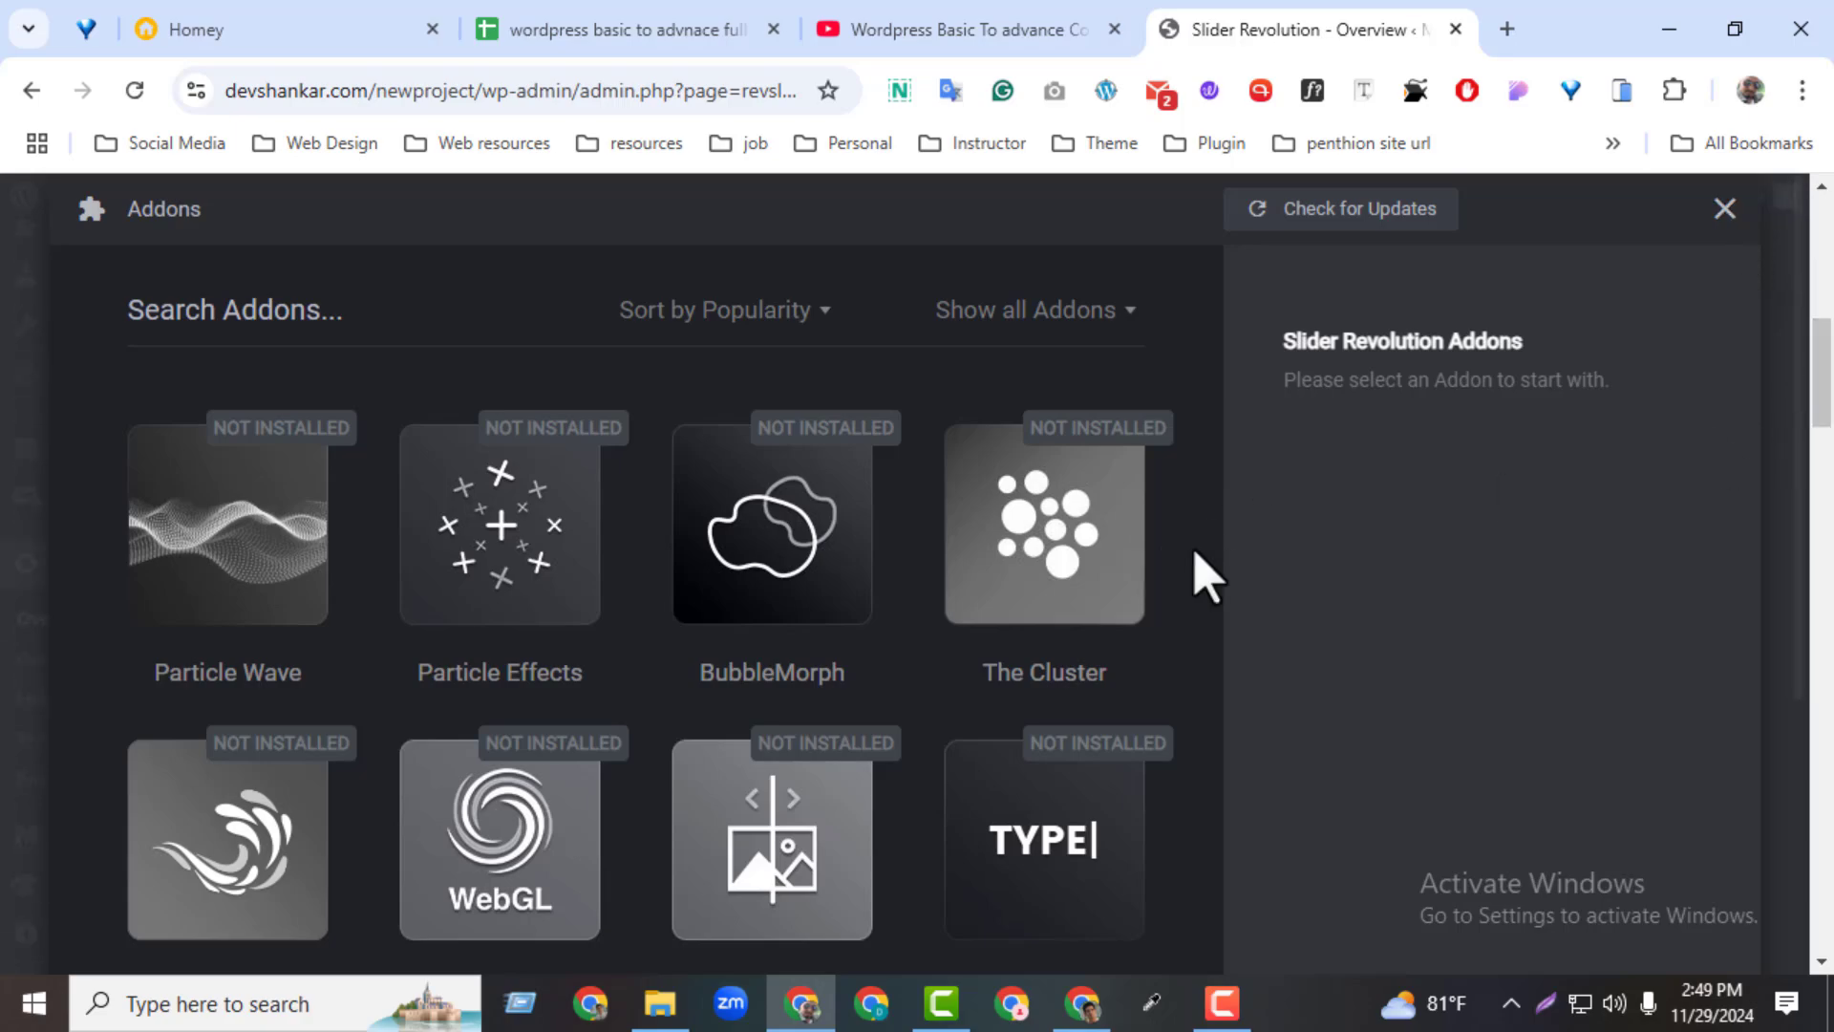
scroll(1206, 578, down, 15)
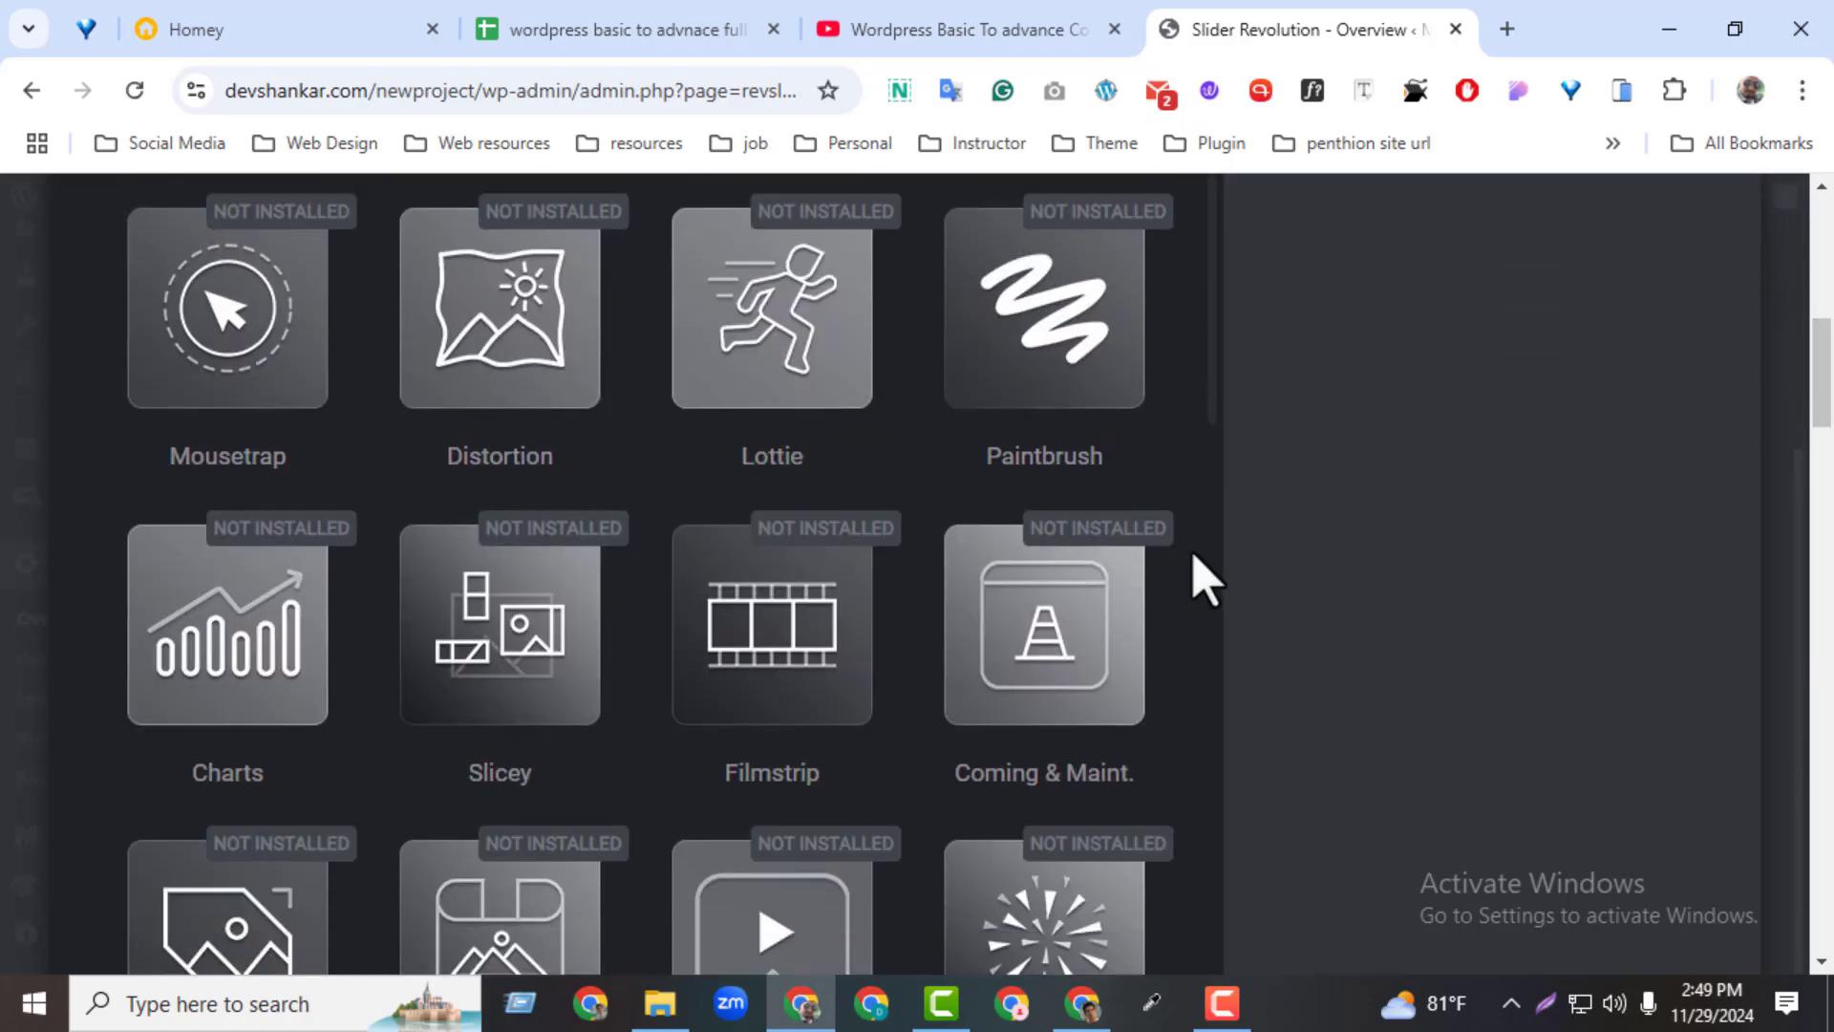
scroll(1205, 578, down, 4)
scroll(1205, 578, up, 10)
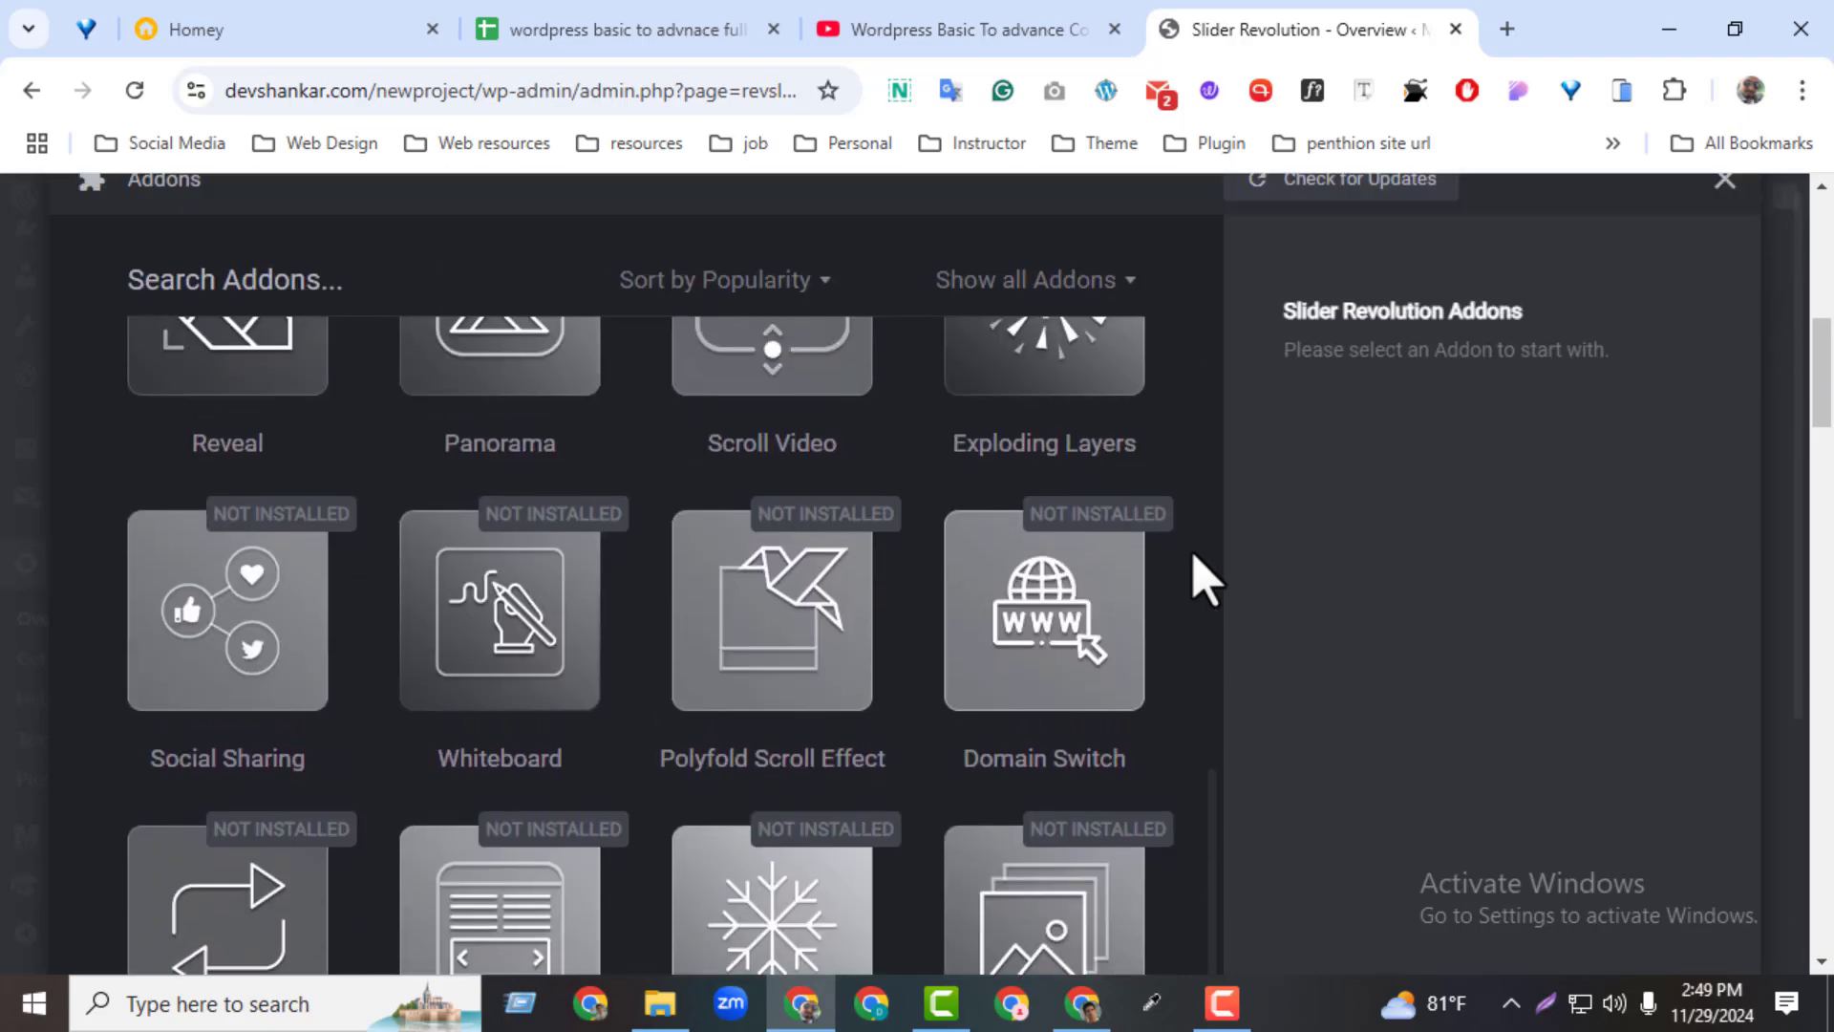
scroll(1206, 578, up, 8)
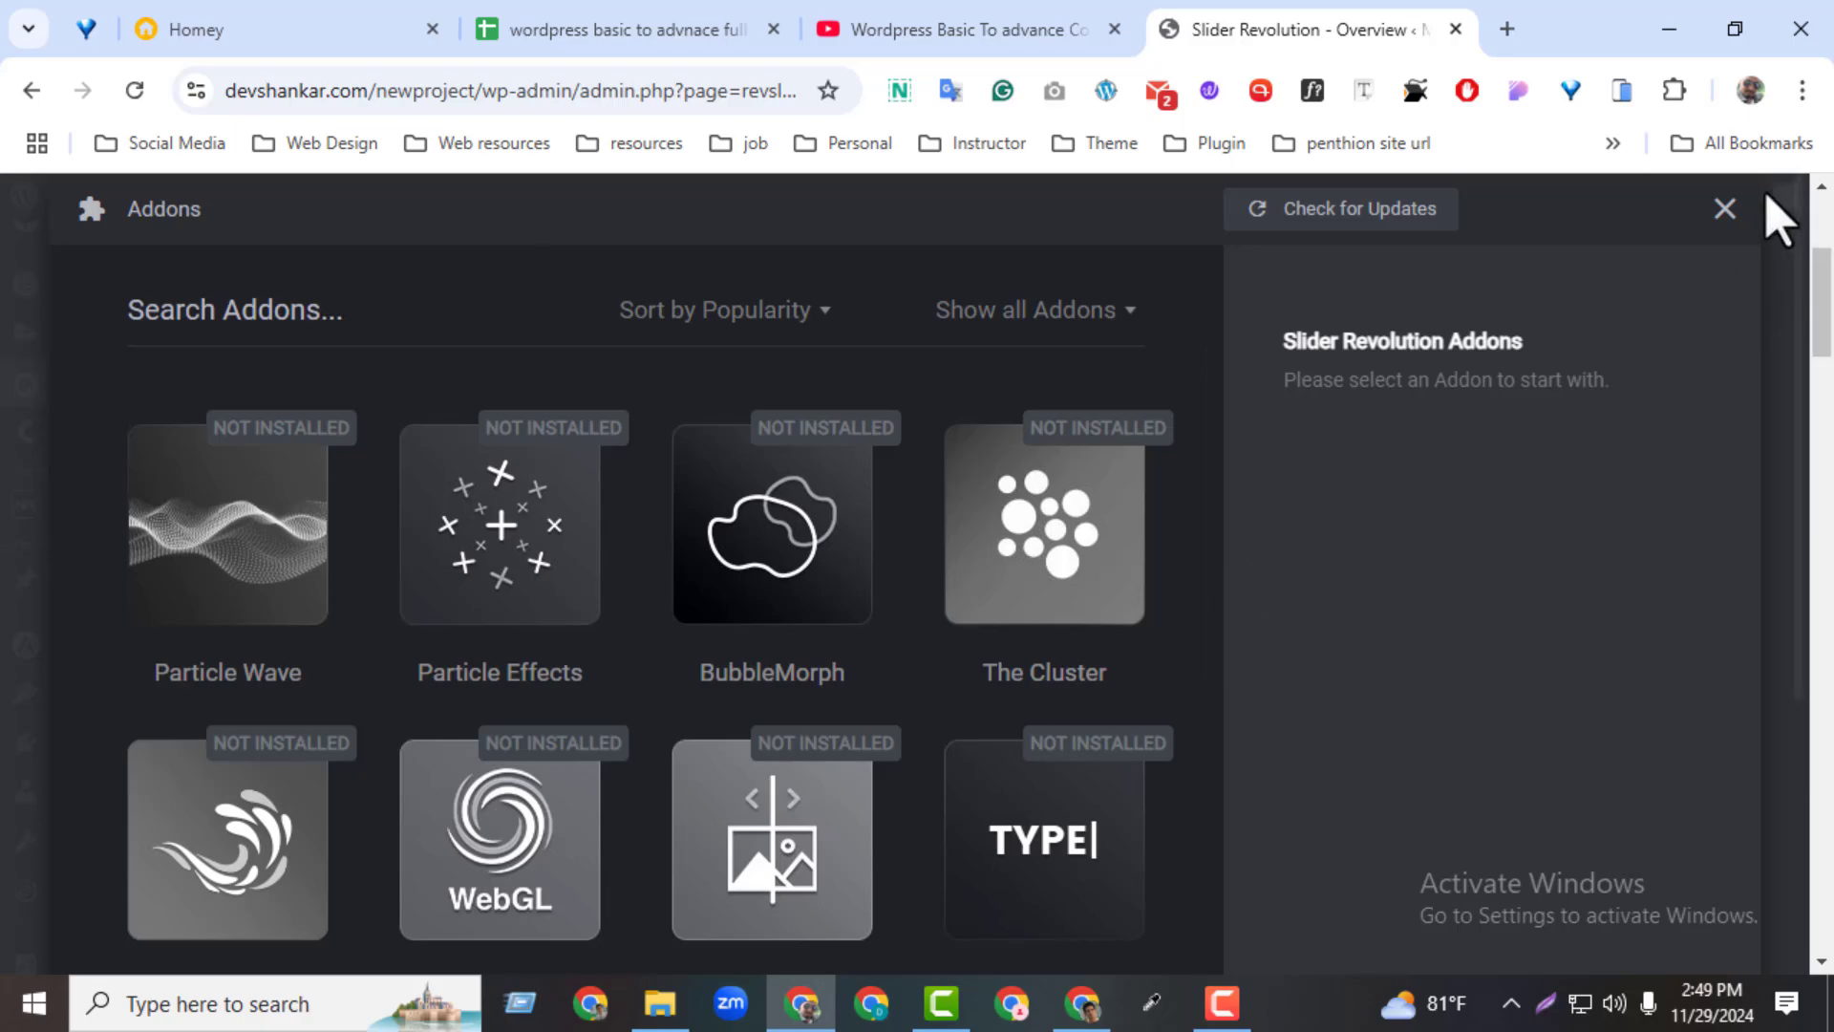
click(1724, 208)
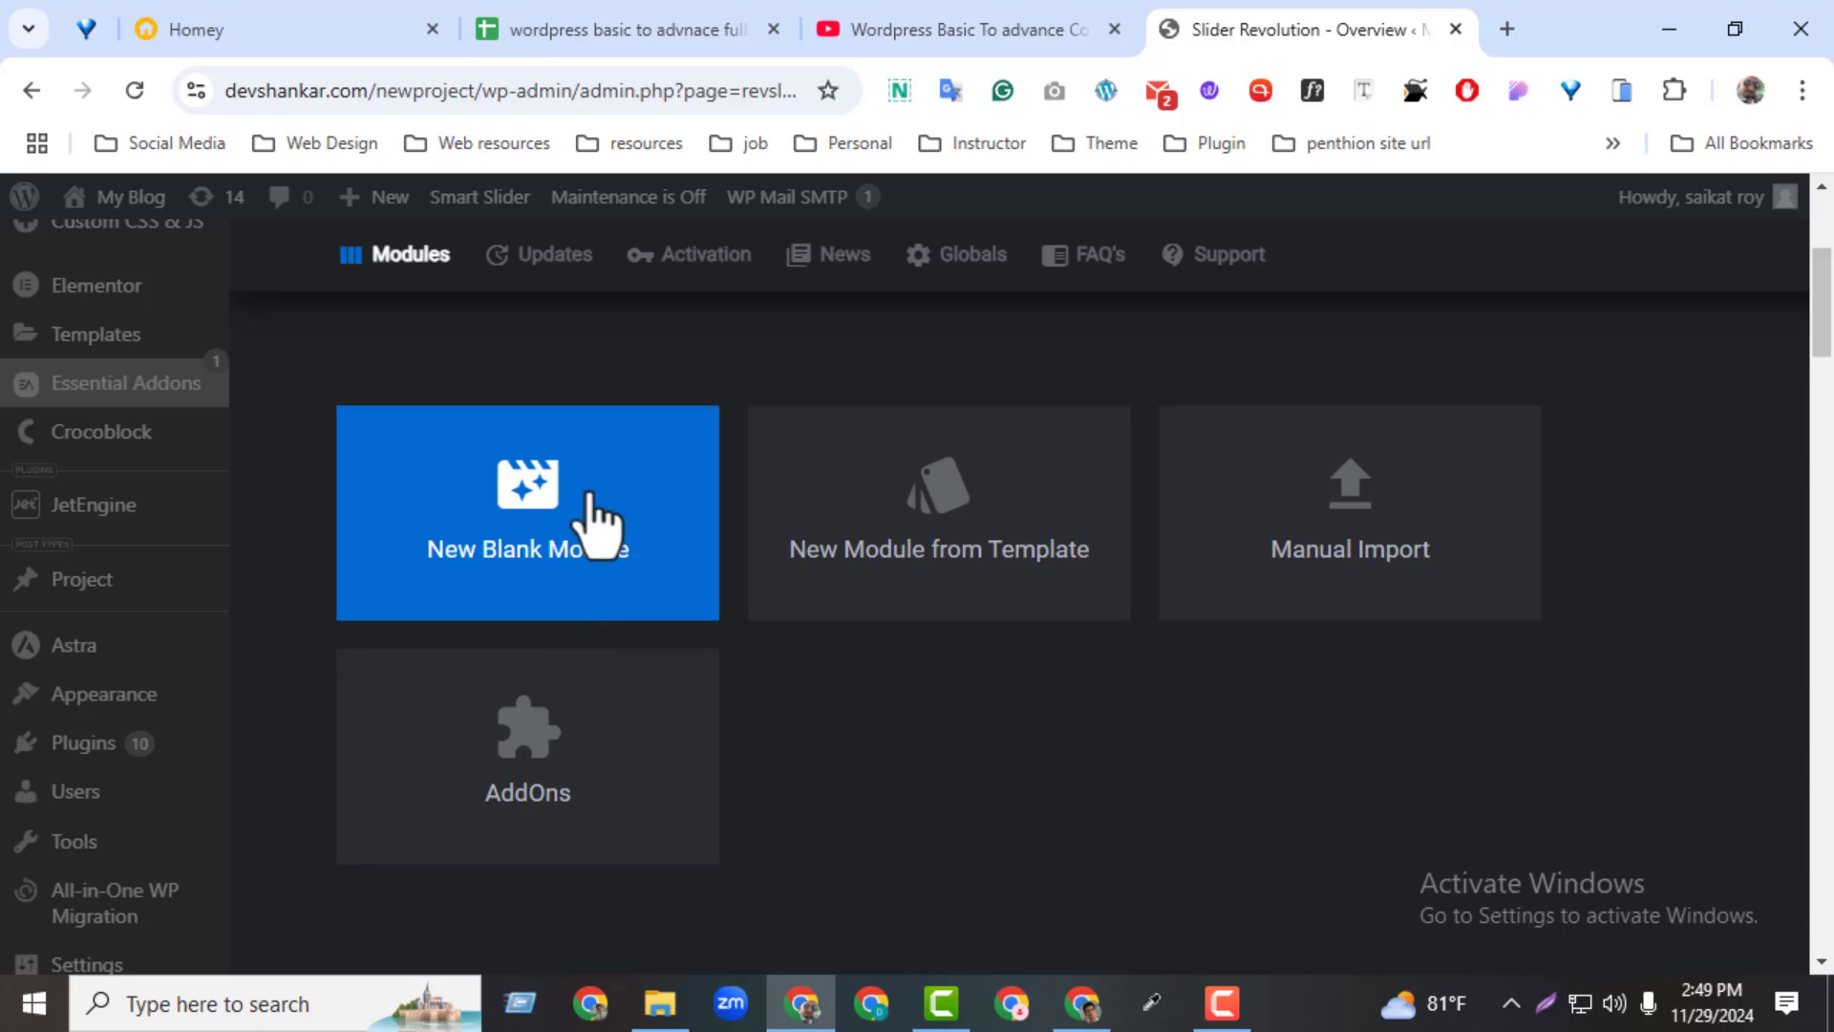
Open the Updates section and highlight the installed version, the available version and the latest release date in the update history
scroll(1826, 382, down, 3)
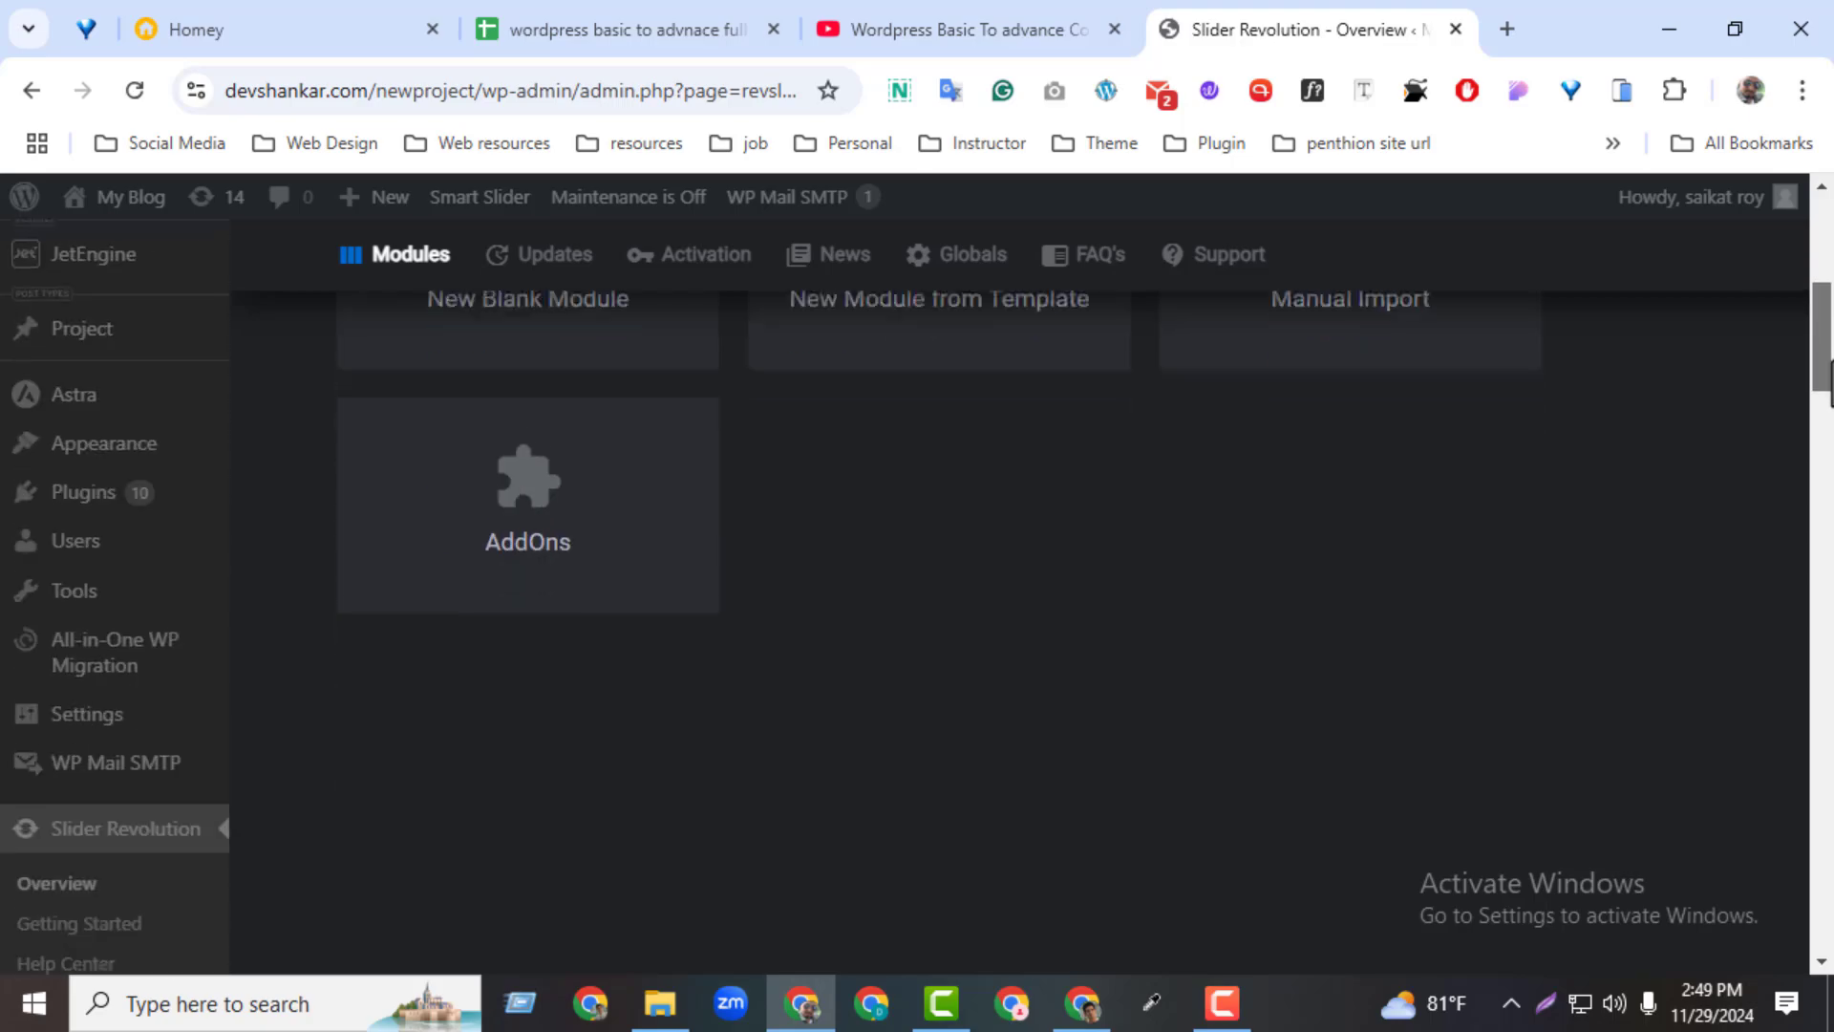
scroll(1827, 382, up, 1)
click(537, 277)
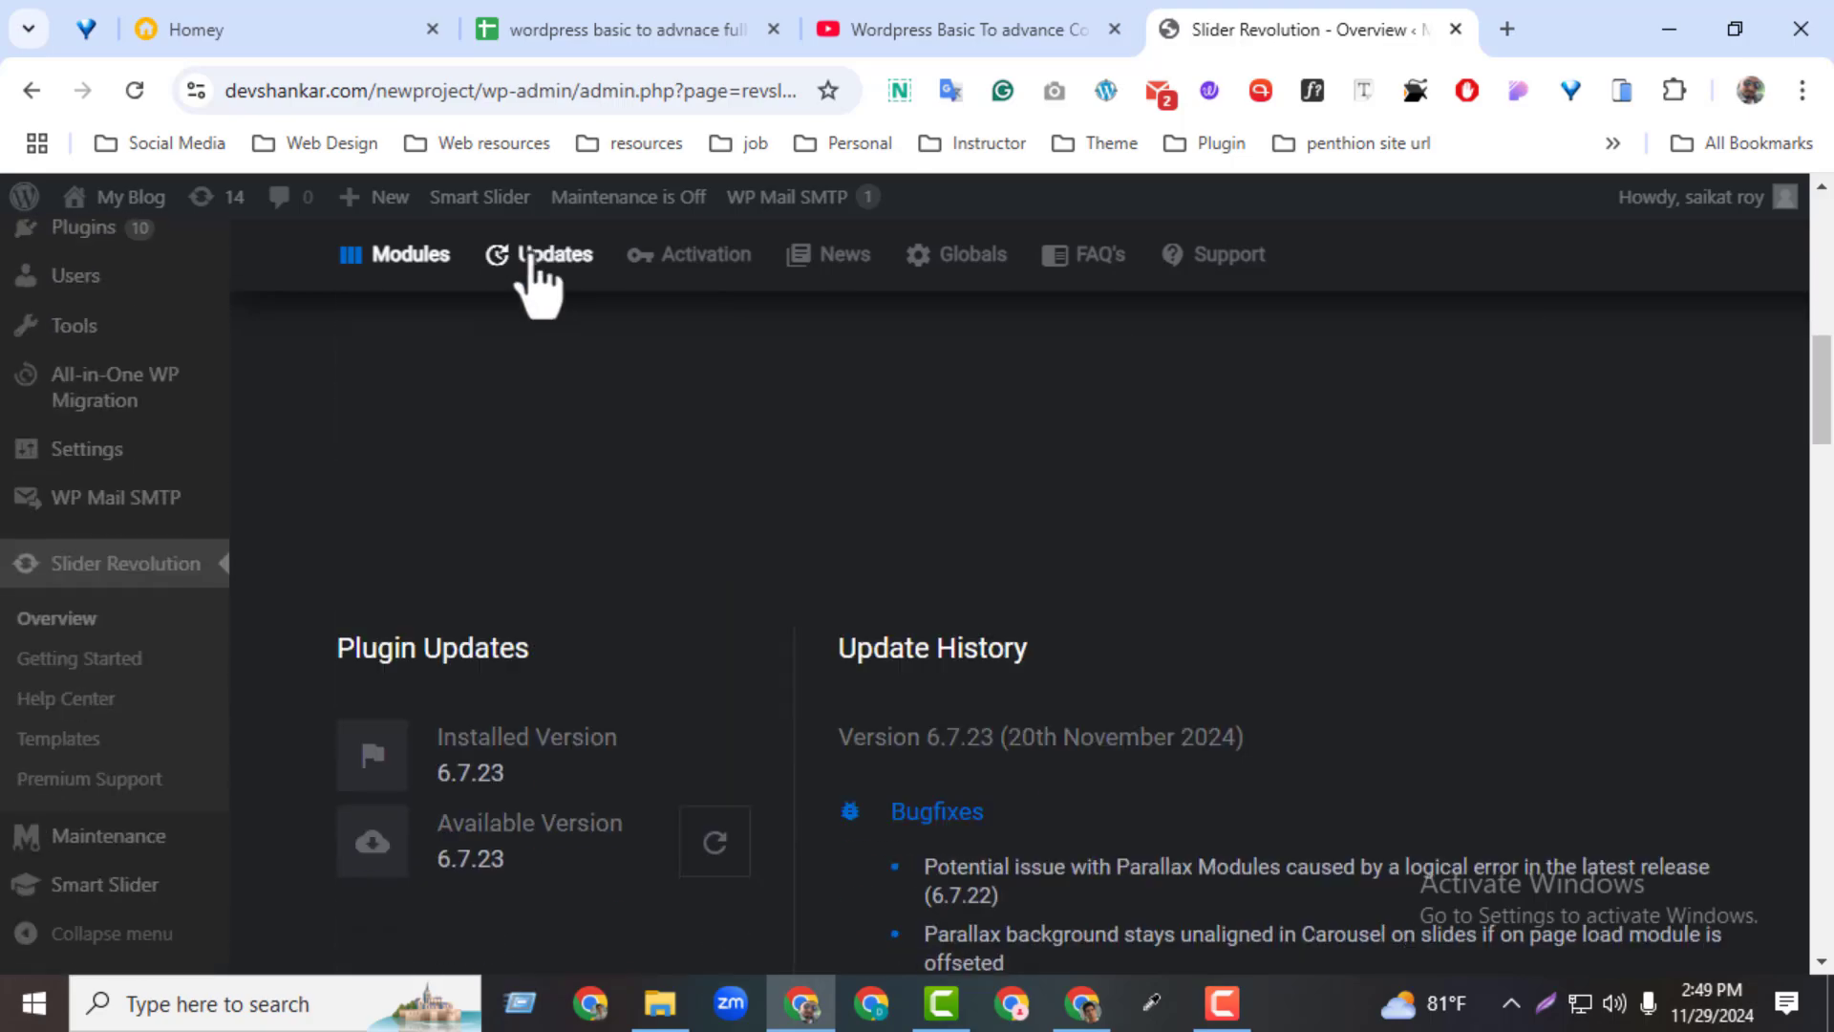
scroll(502, 816, down, 2)
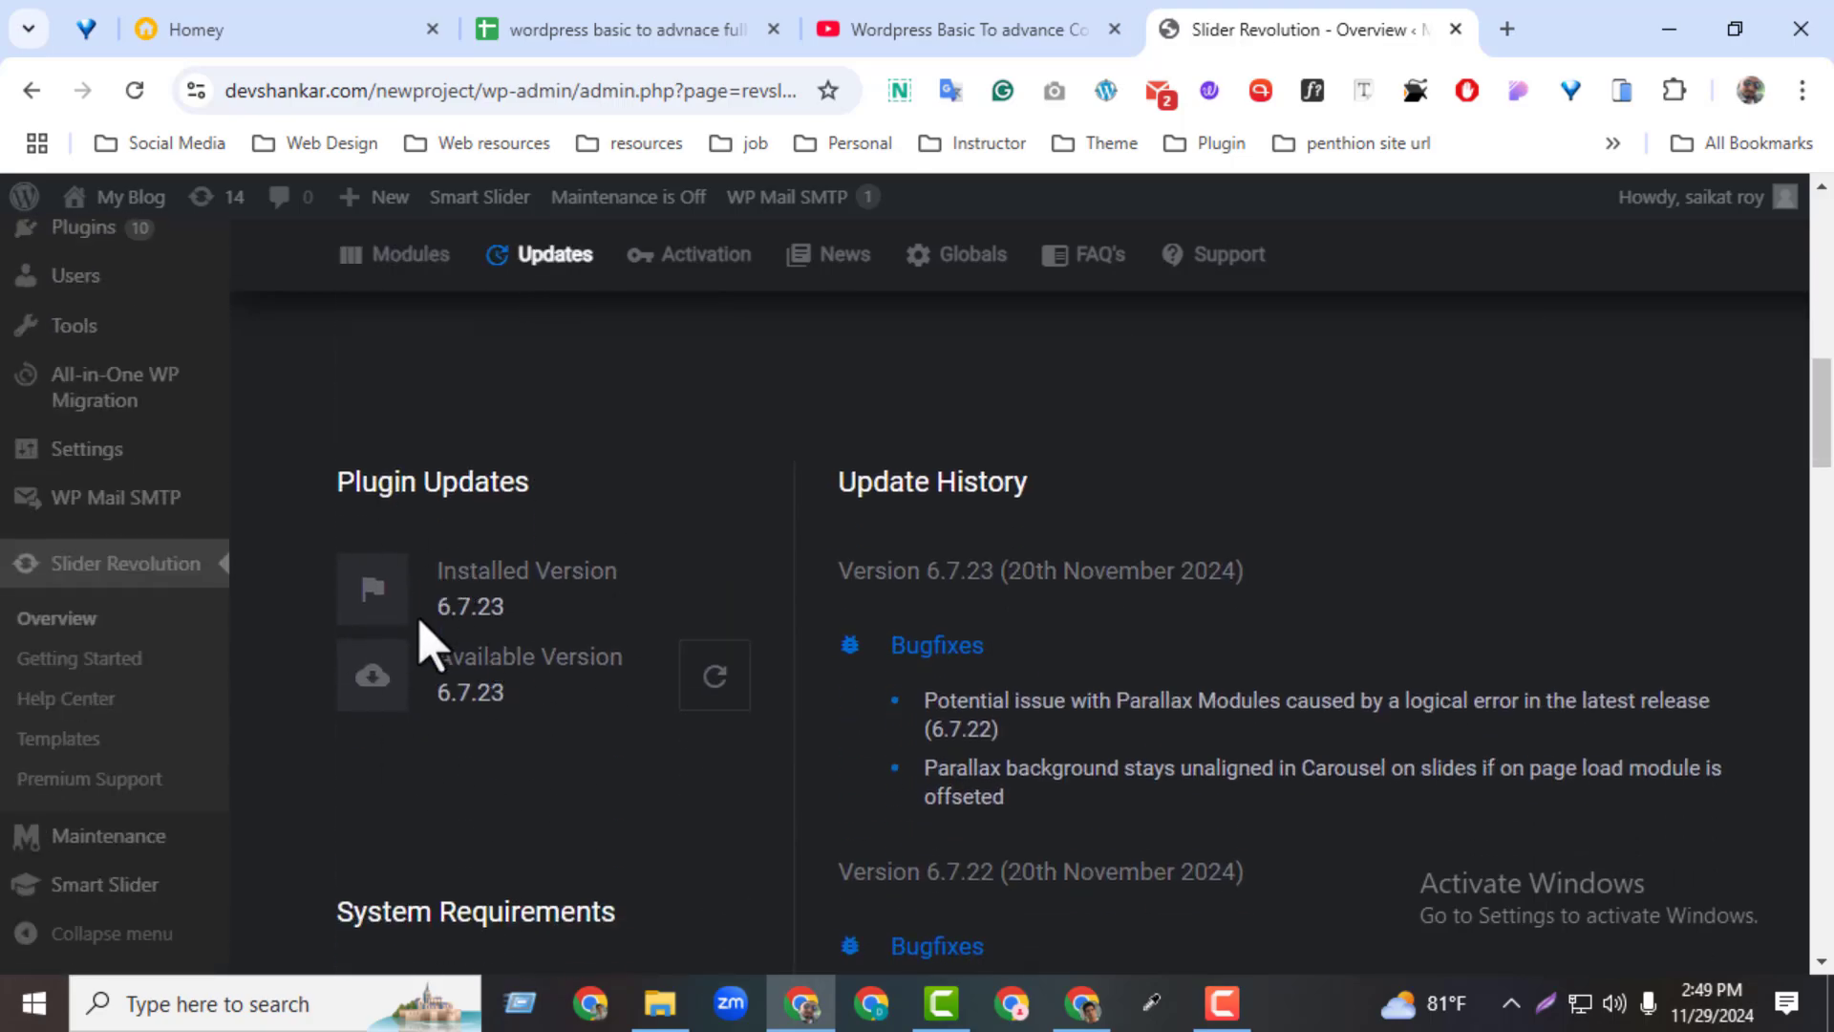
drag(426, 611, 513, 619)
click(523, 738)
drag(509, 702, 452, 707)
drag(1008, 578, 1150, 586)
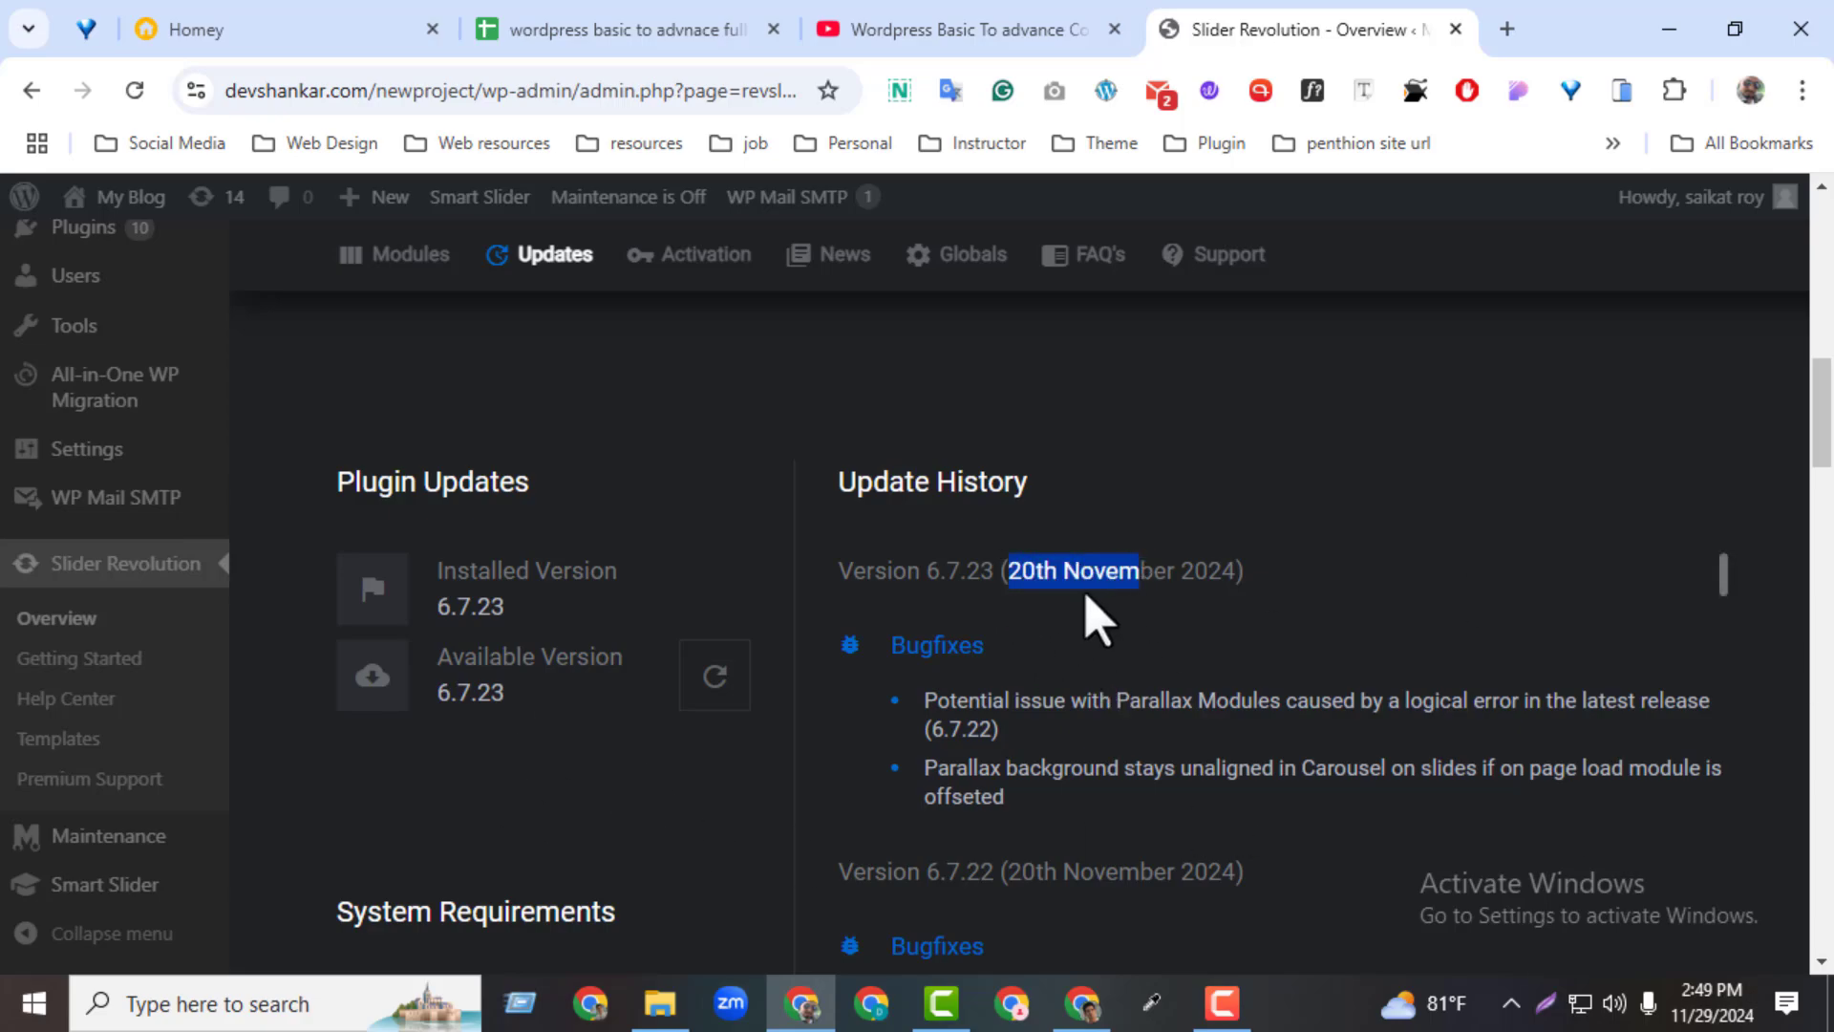
View the licence Activation section and the News section of Slider Revolution
drag(1827, 430, 1829, 676)
click(701, 275)
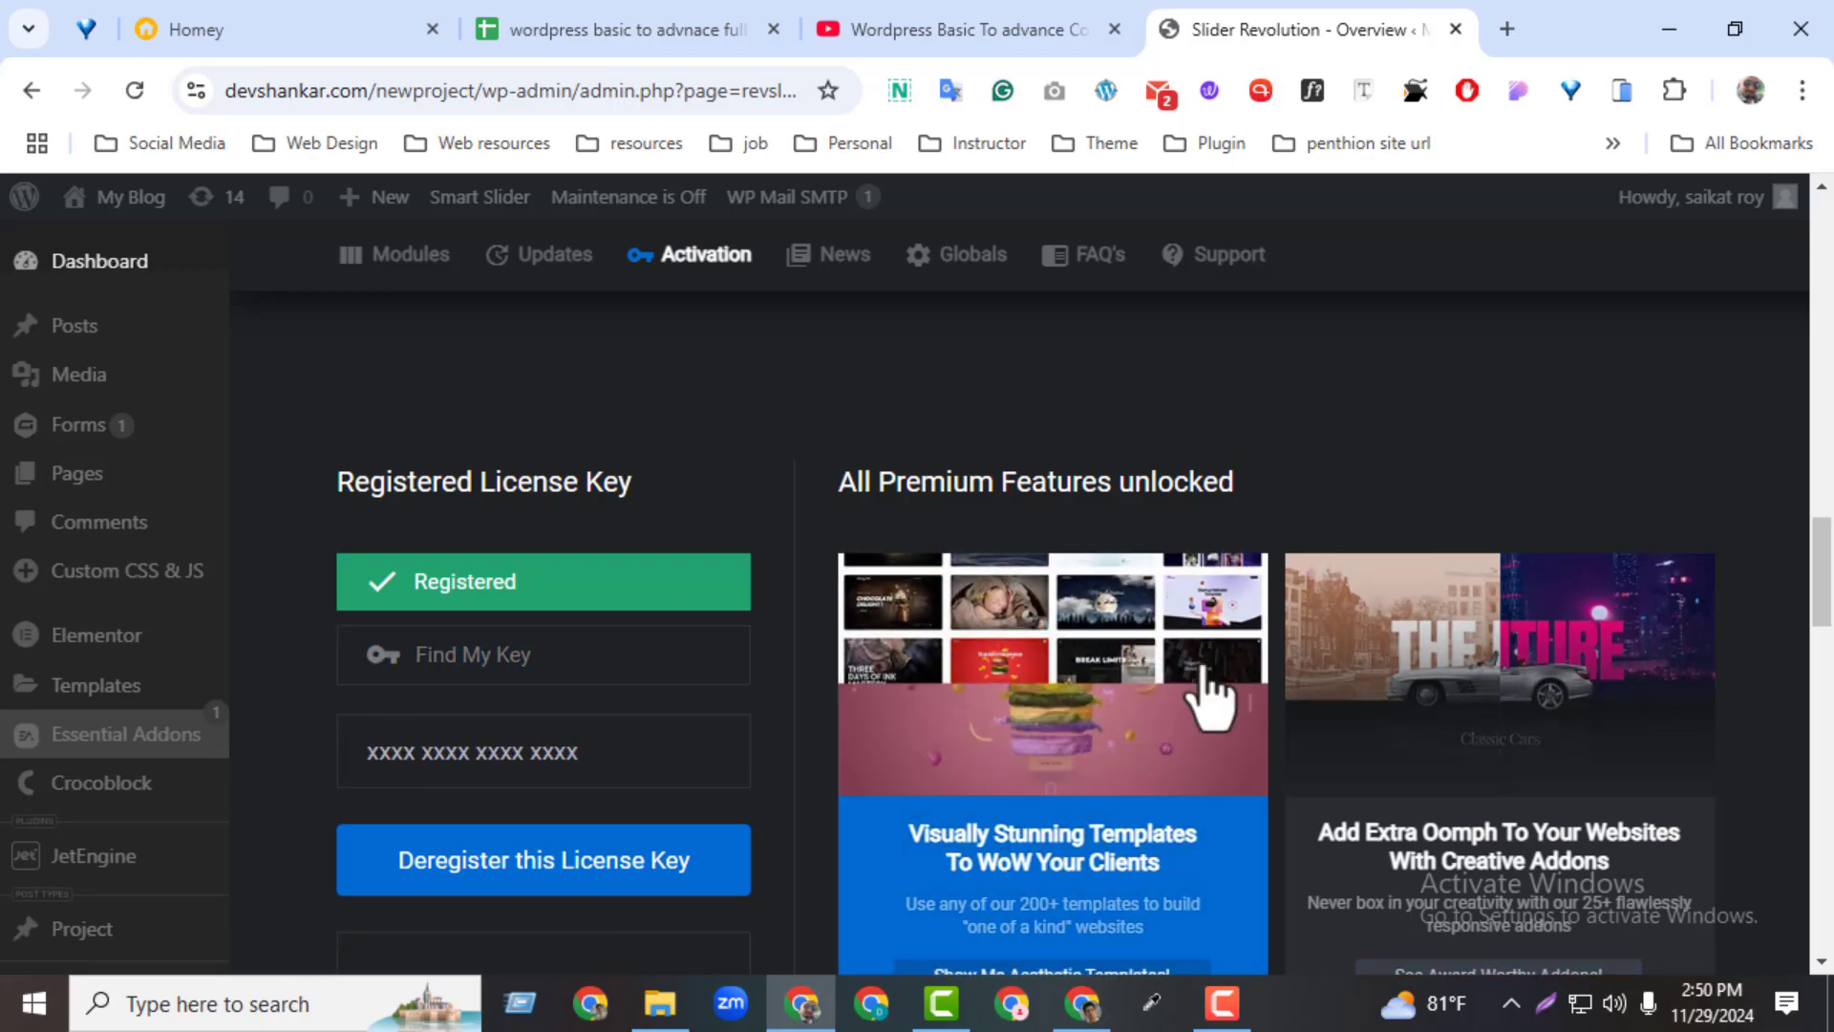
click(792, 268)
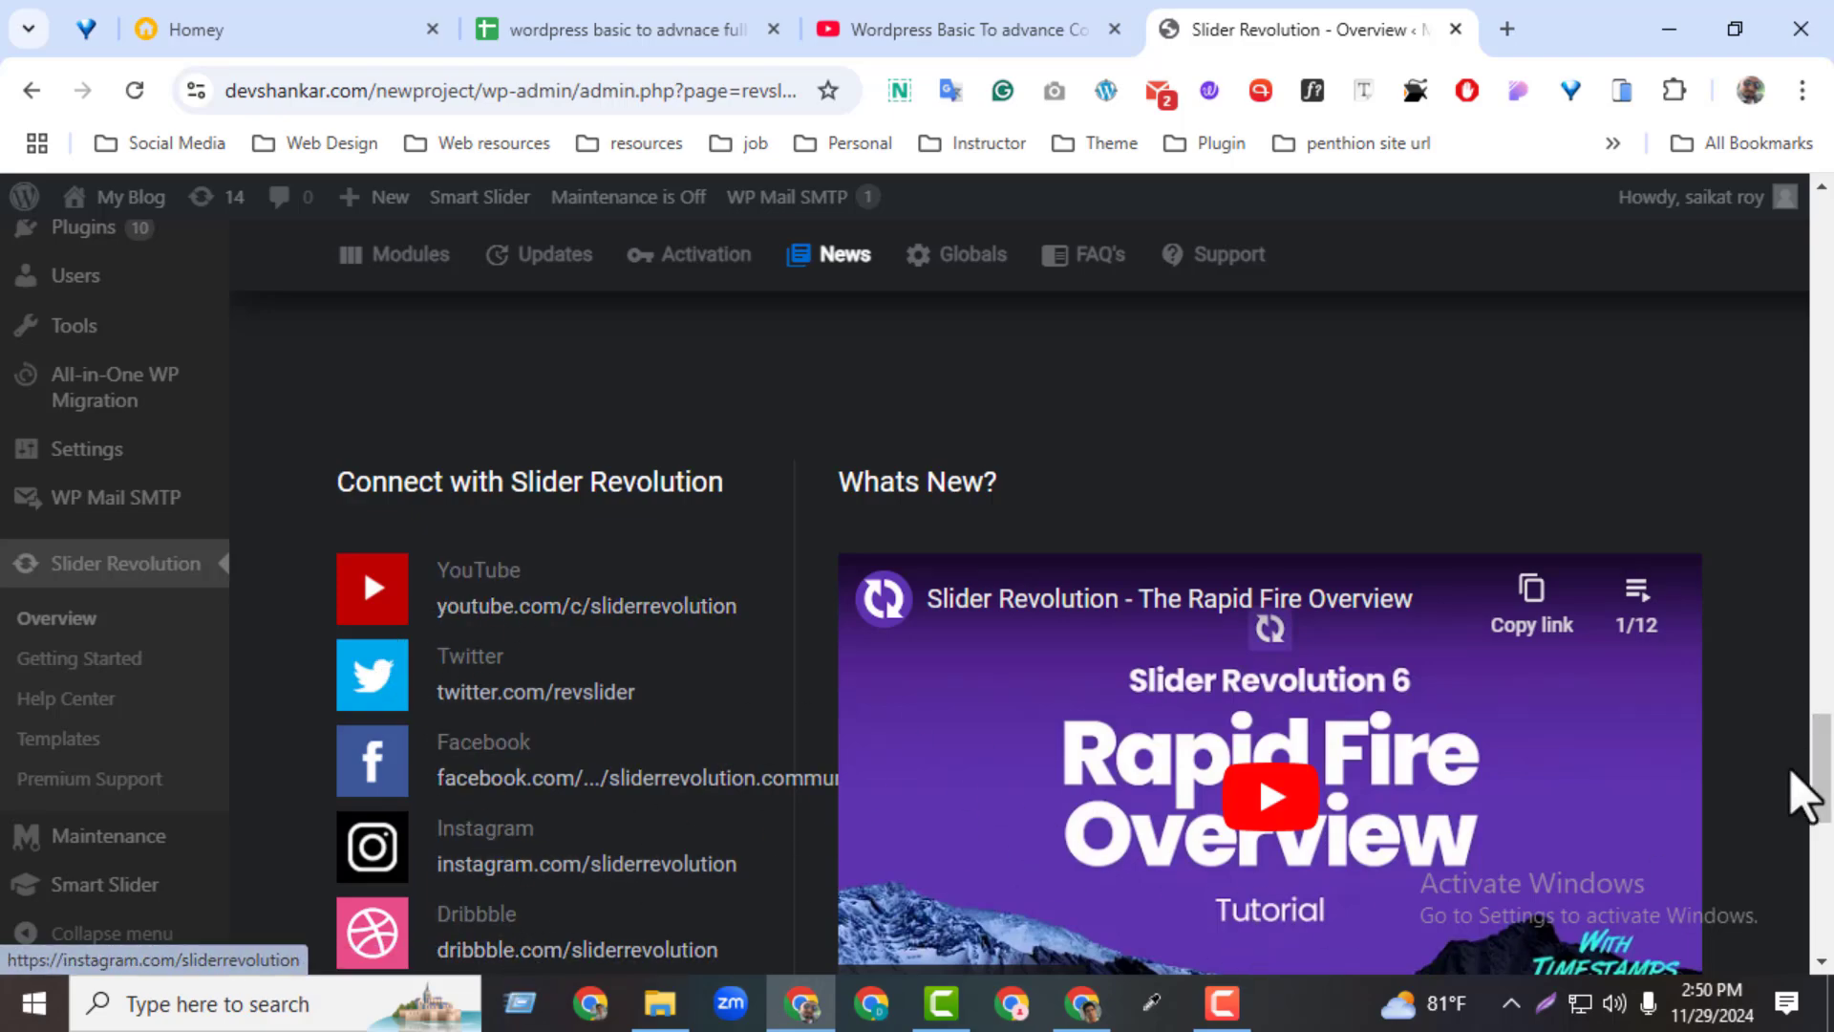
Open the global settings, check the Permission and Language choices, and keep the language on Default
click(918, 269)
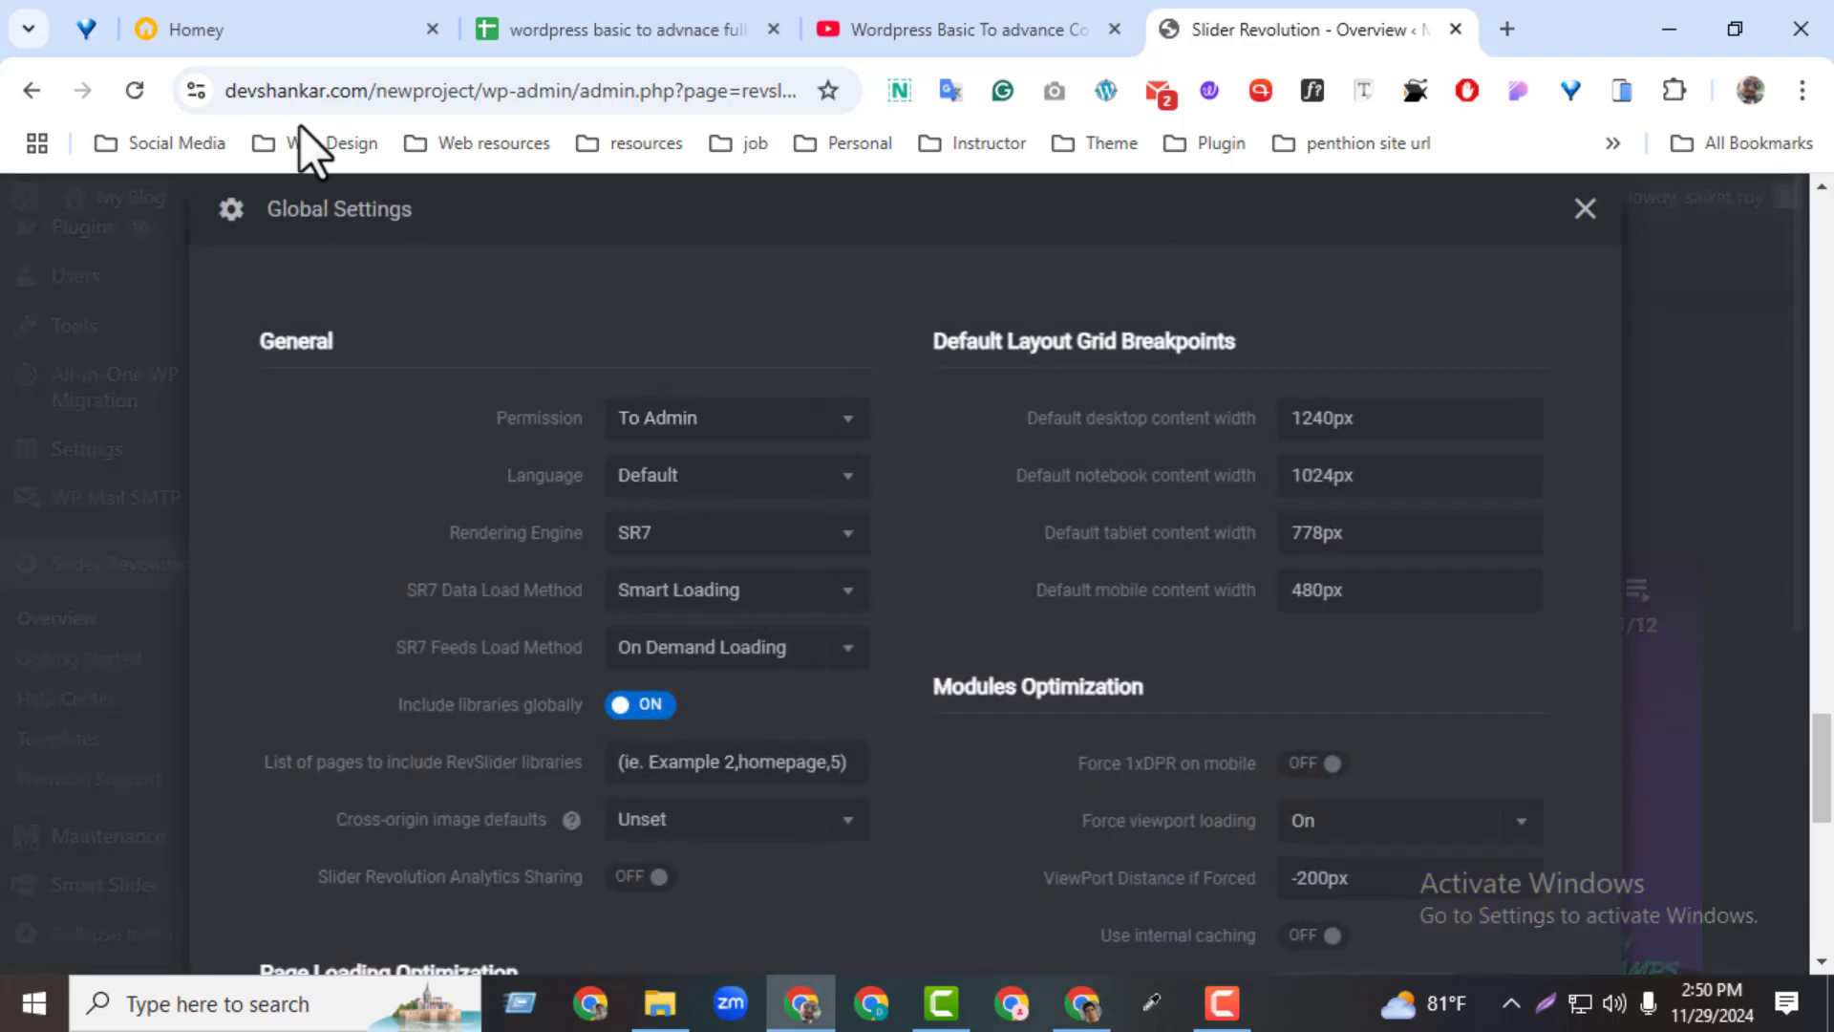
click(671, 422)
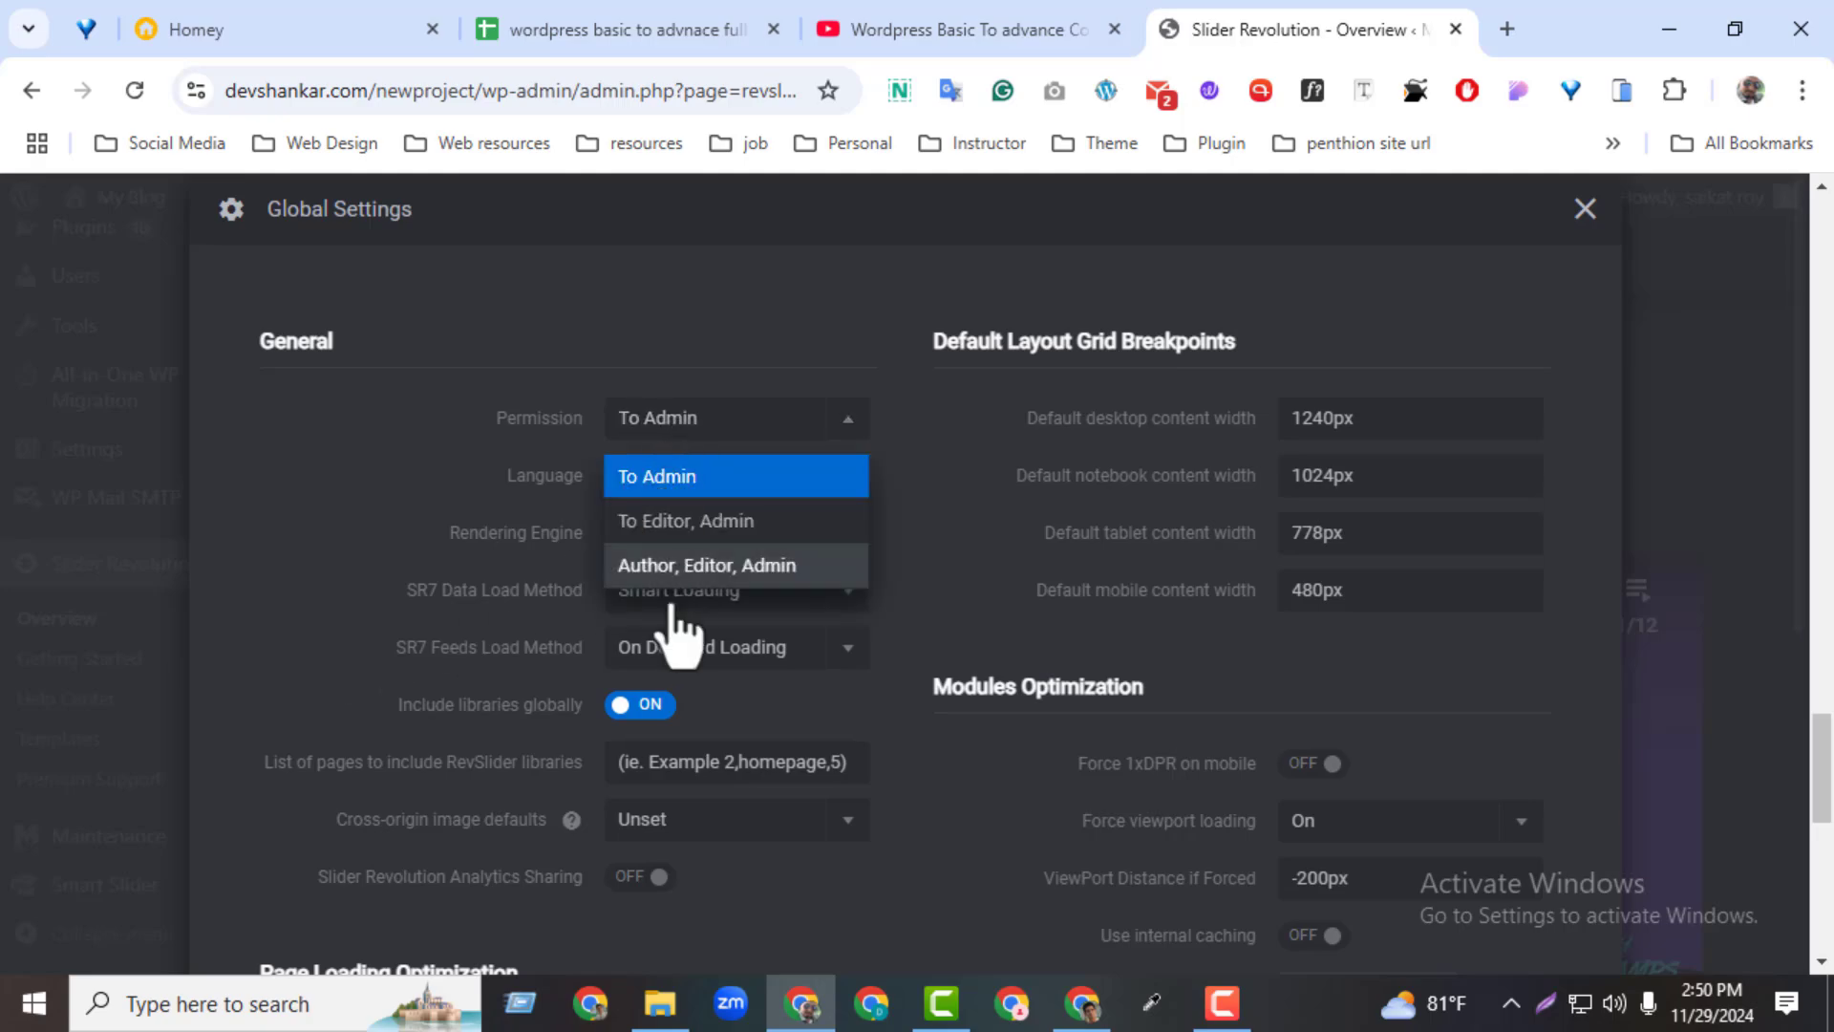
click(706, 425)
click(710, 483)
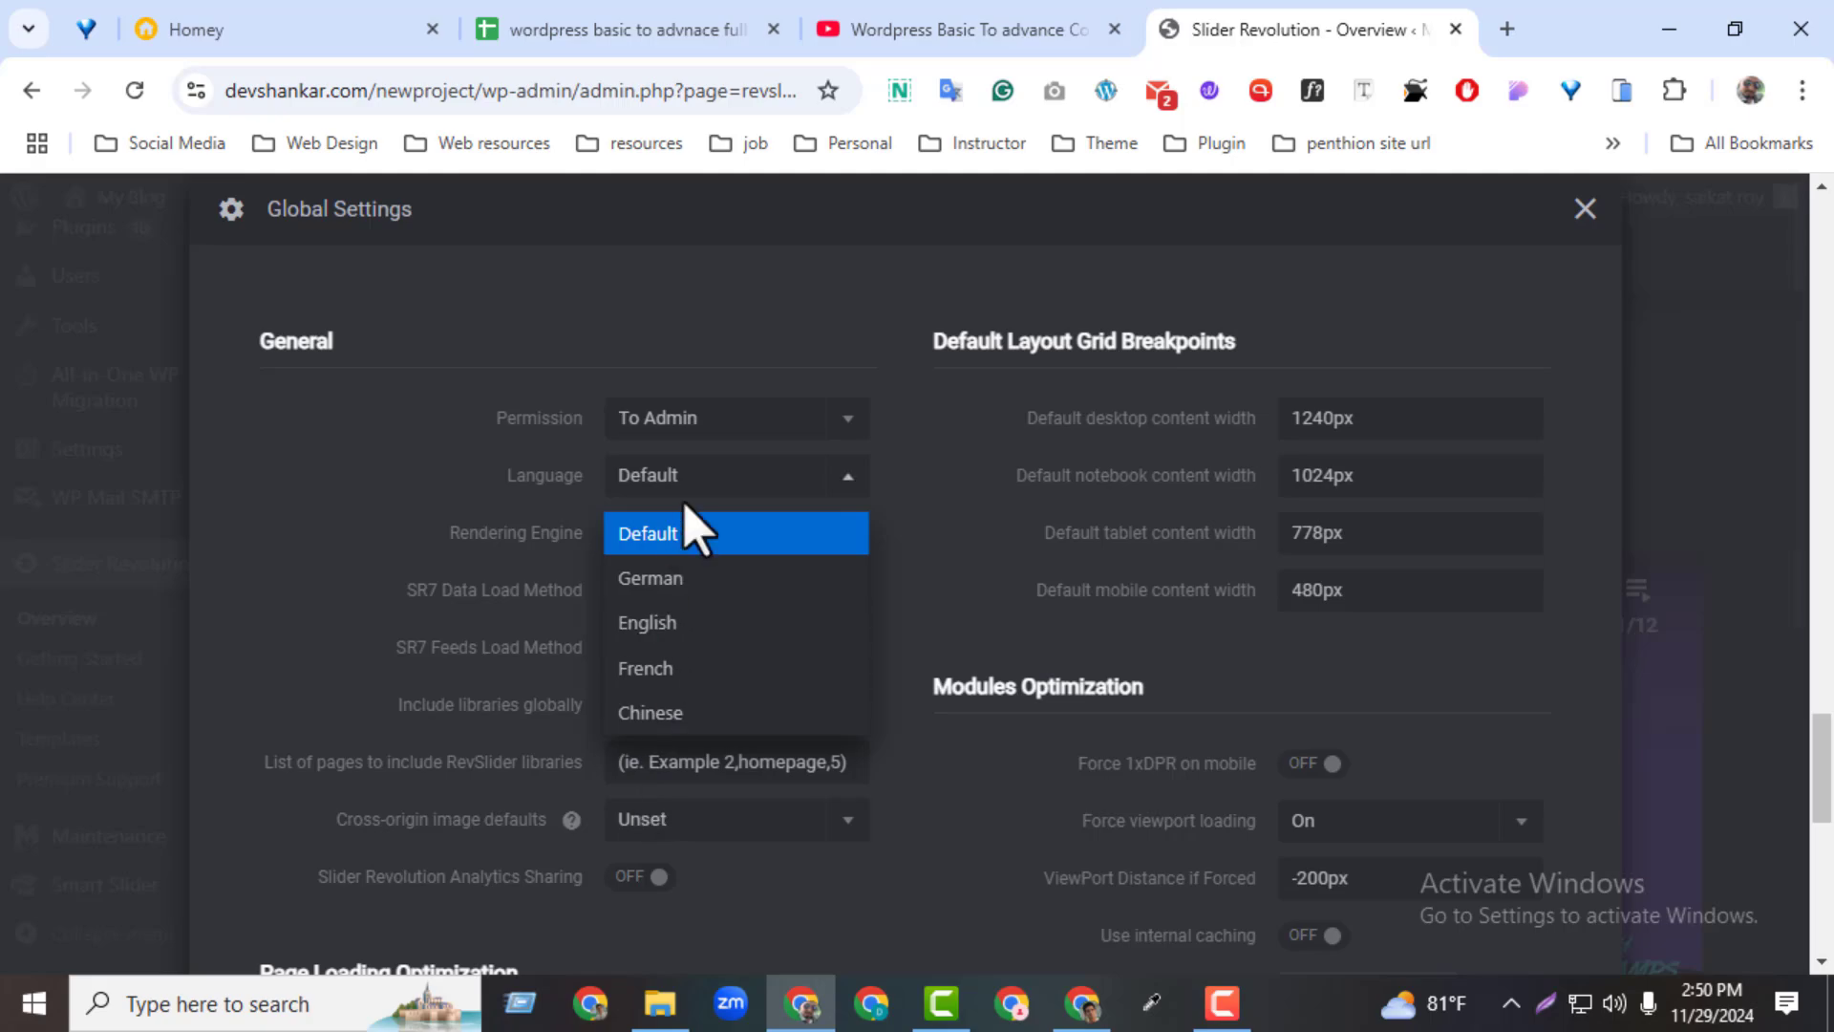
click(687, 525)
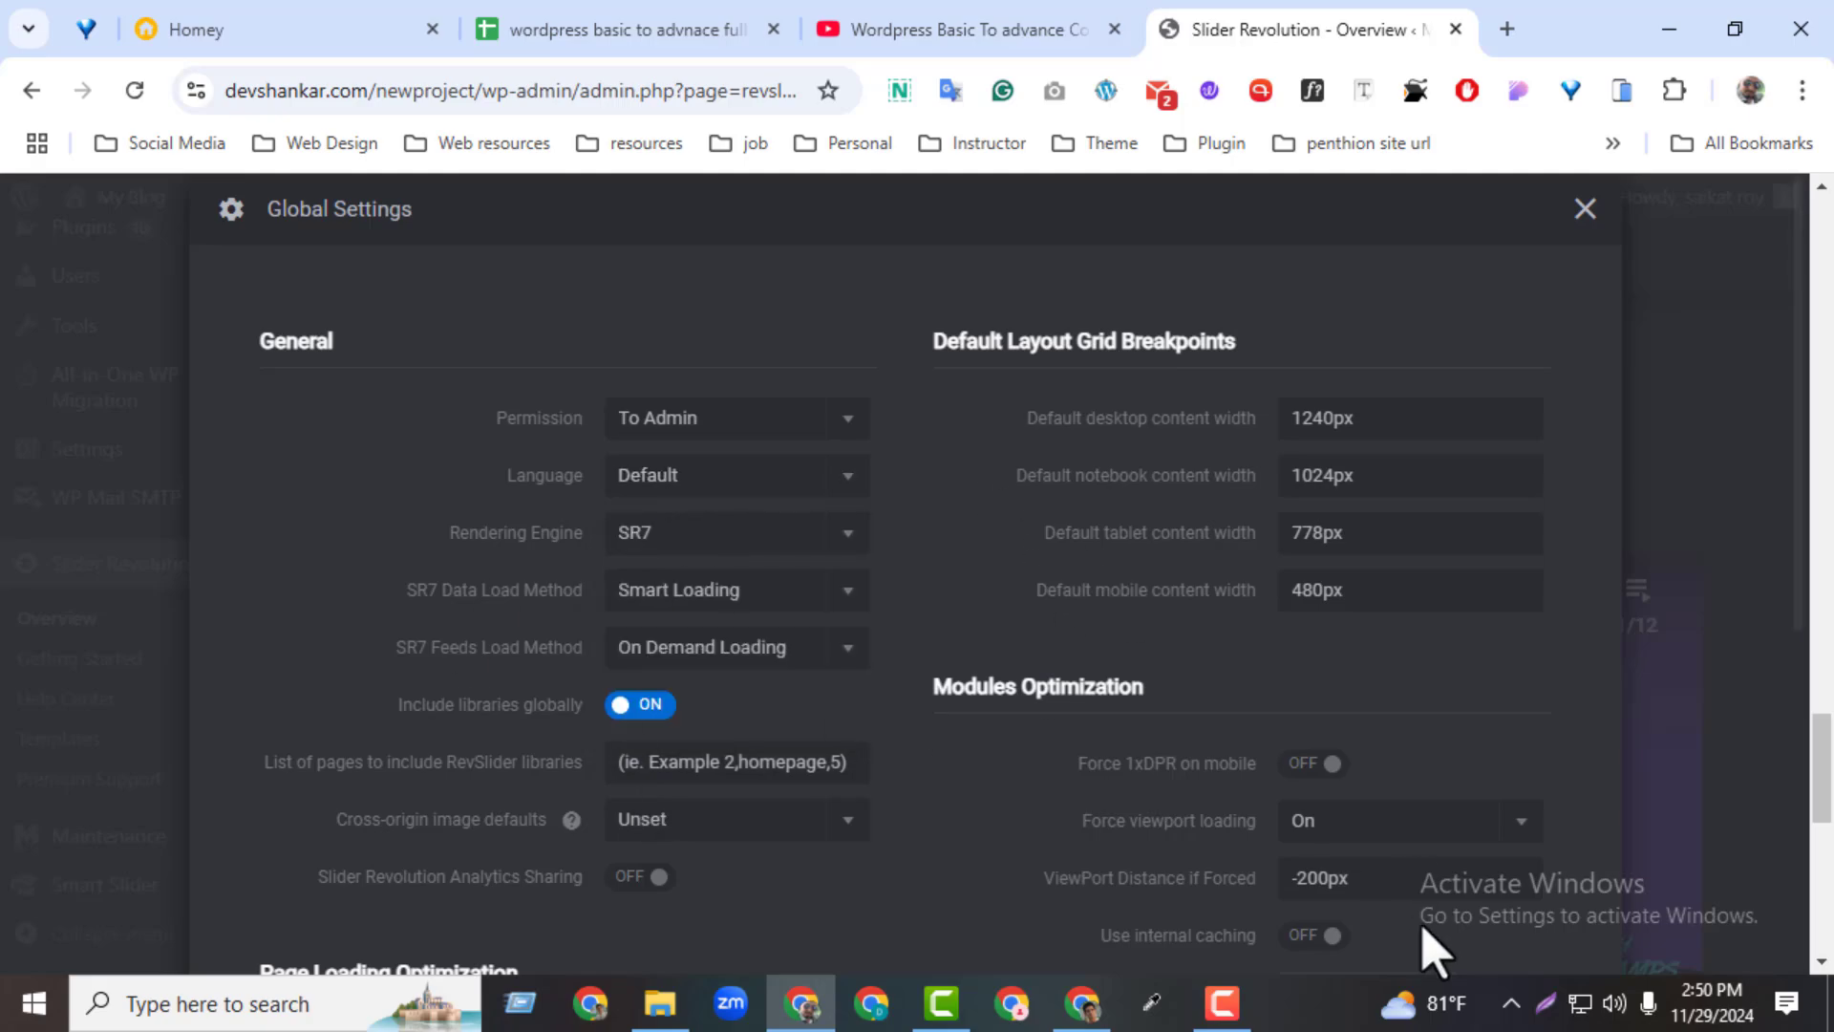
Outline the four default content widths with red rectangles in a screenshot overlay, discard it, and close the global settings
key(Print)
drag(977, 396, 1616, 669)
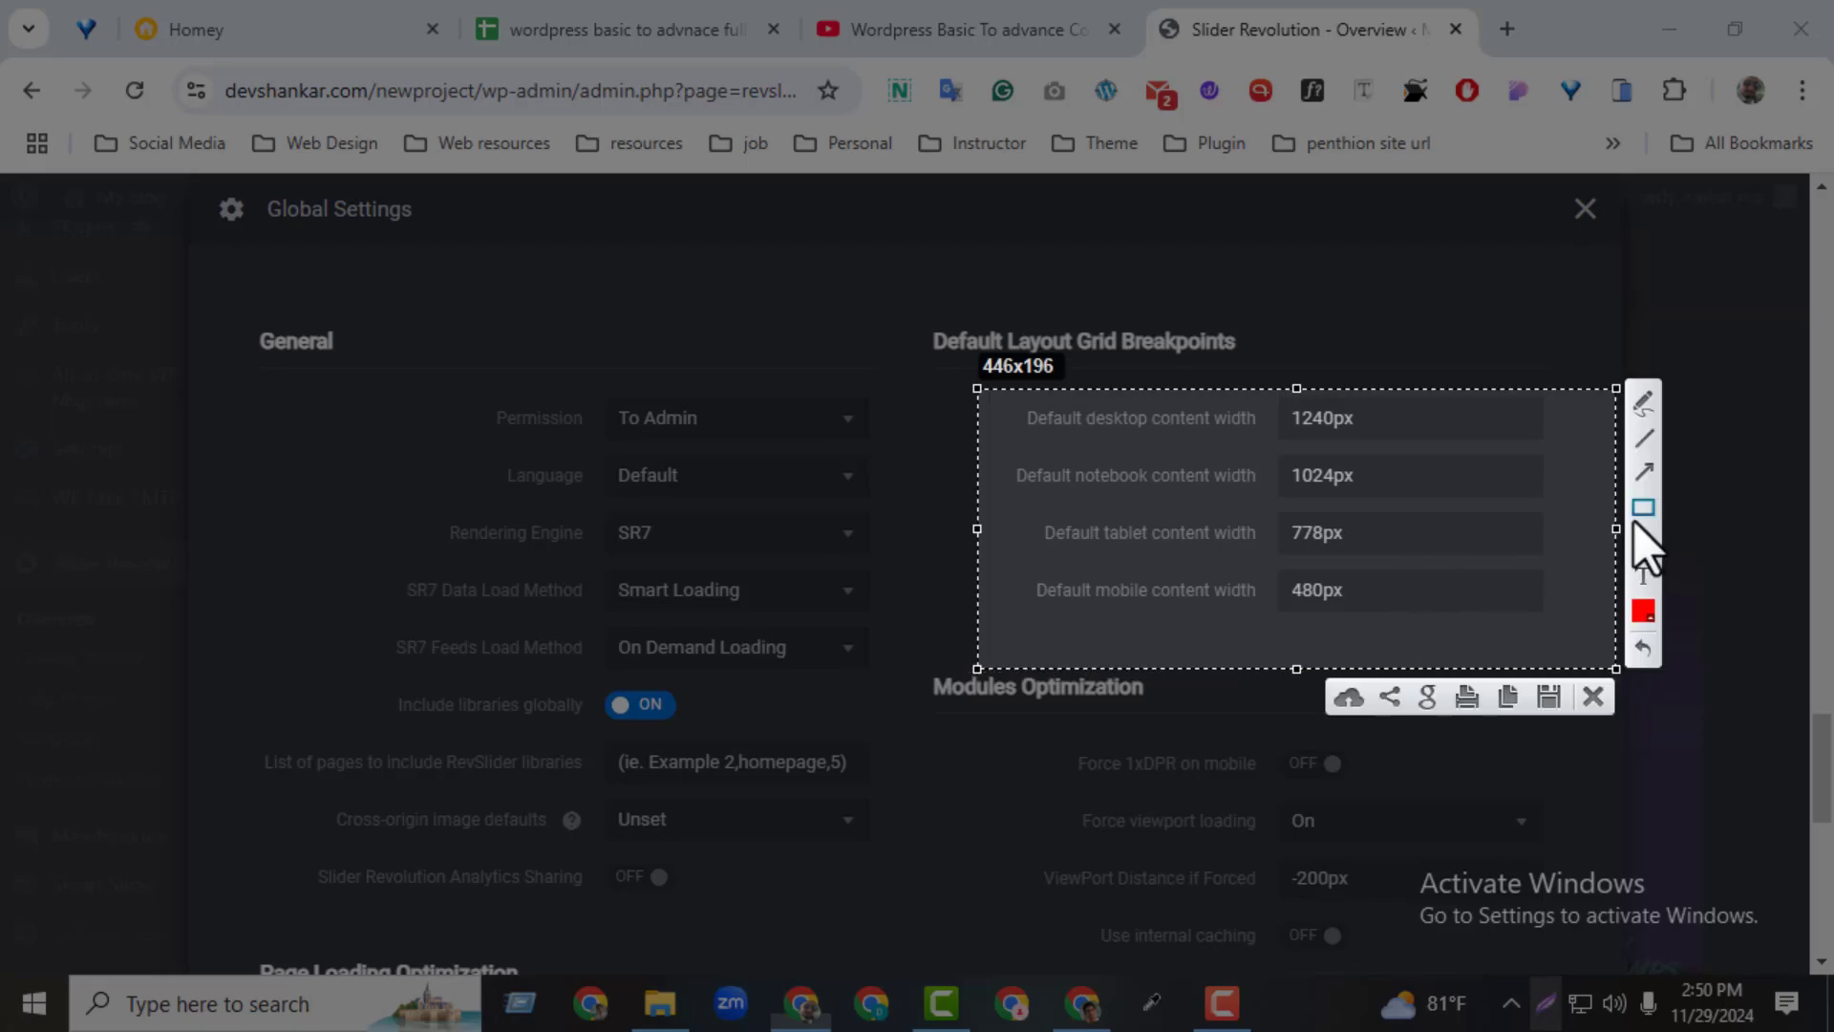
drag(1276, 399, 1431, 437)
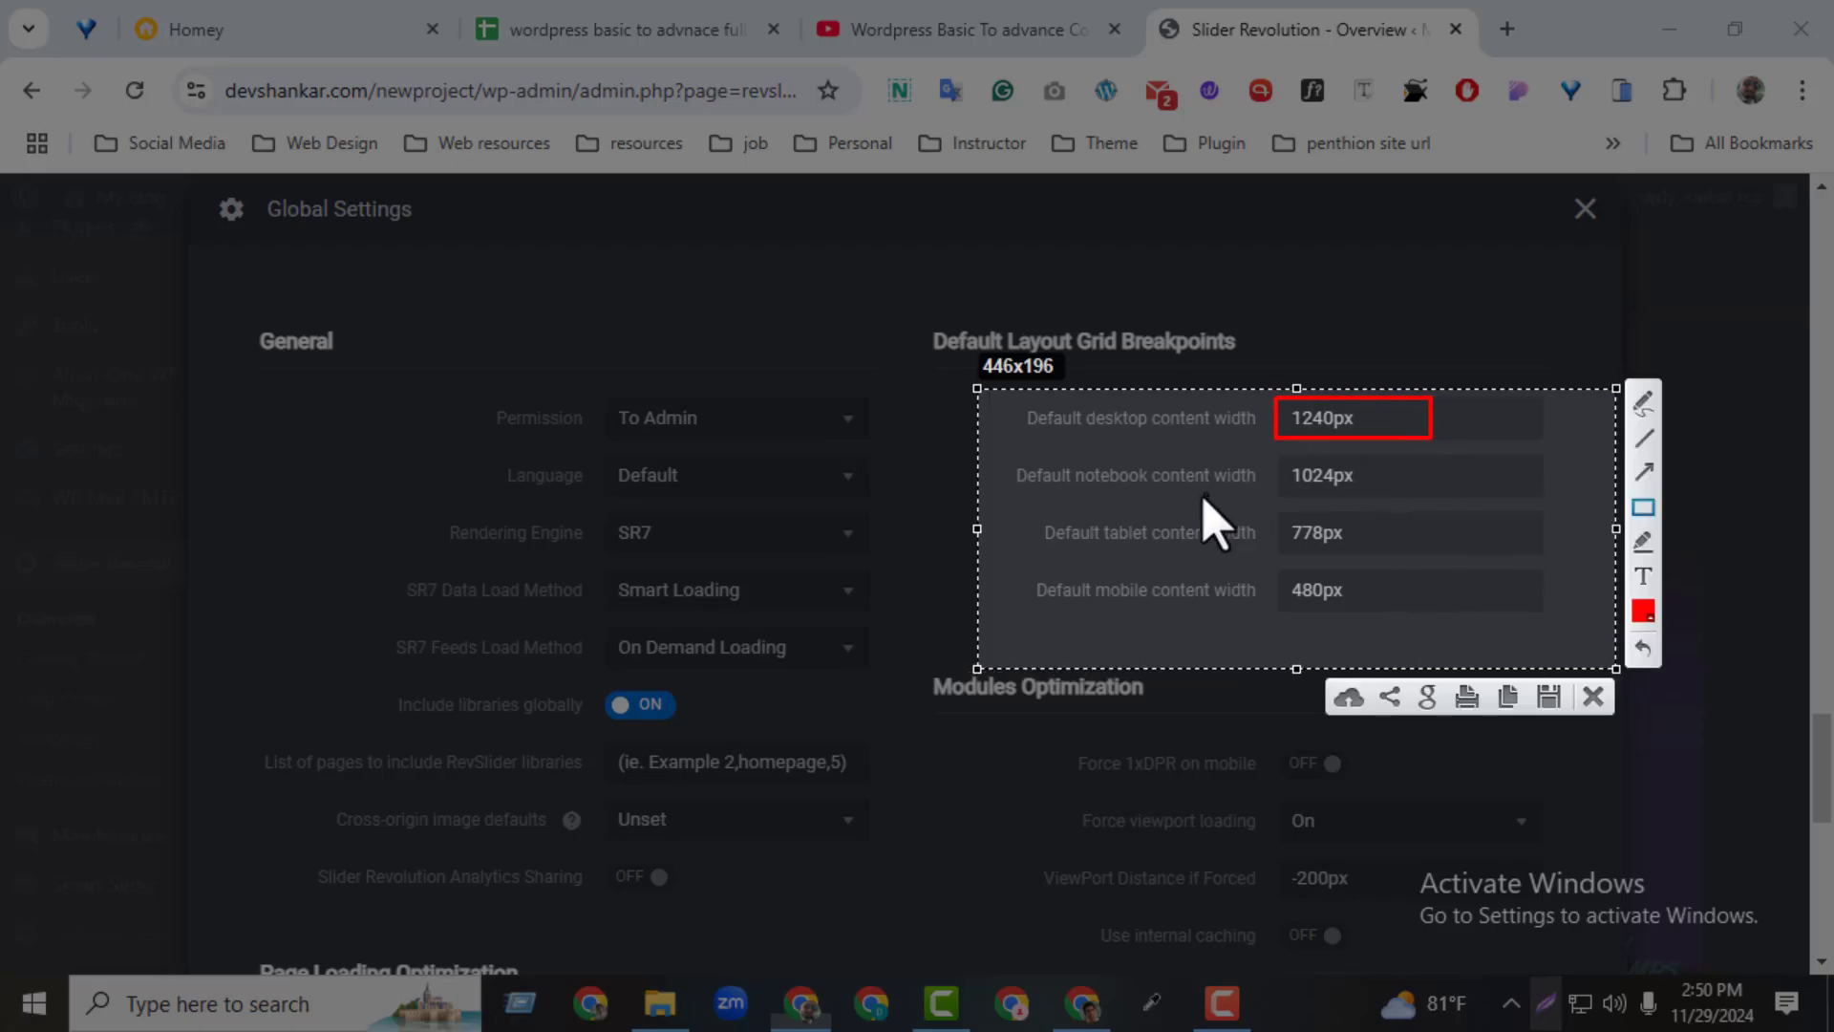
drag(1285, 446, 1401, 489)
mouse_move(1274, 517)
mouse_down()
mouse_move(1374, 544)
mouse_move(1350, 606)
mouse_move(1366, 606)
mouse_up()
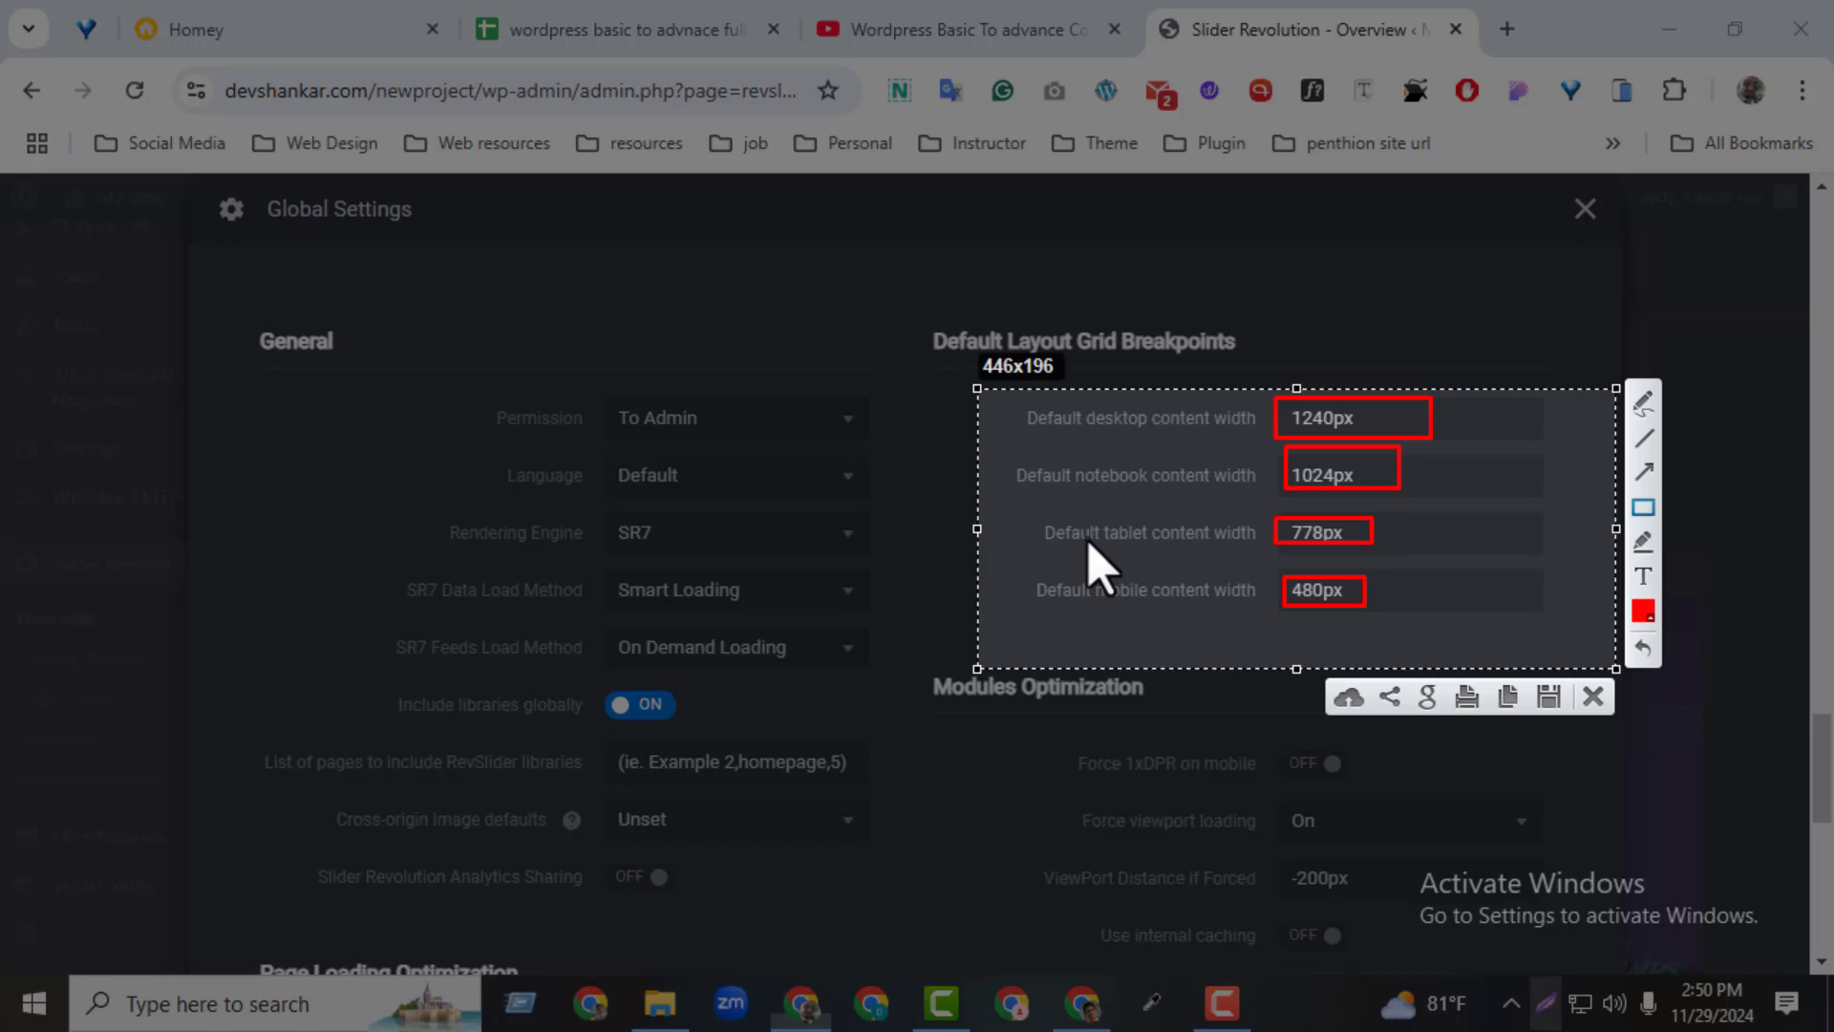
click(1591, 697)
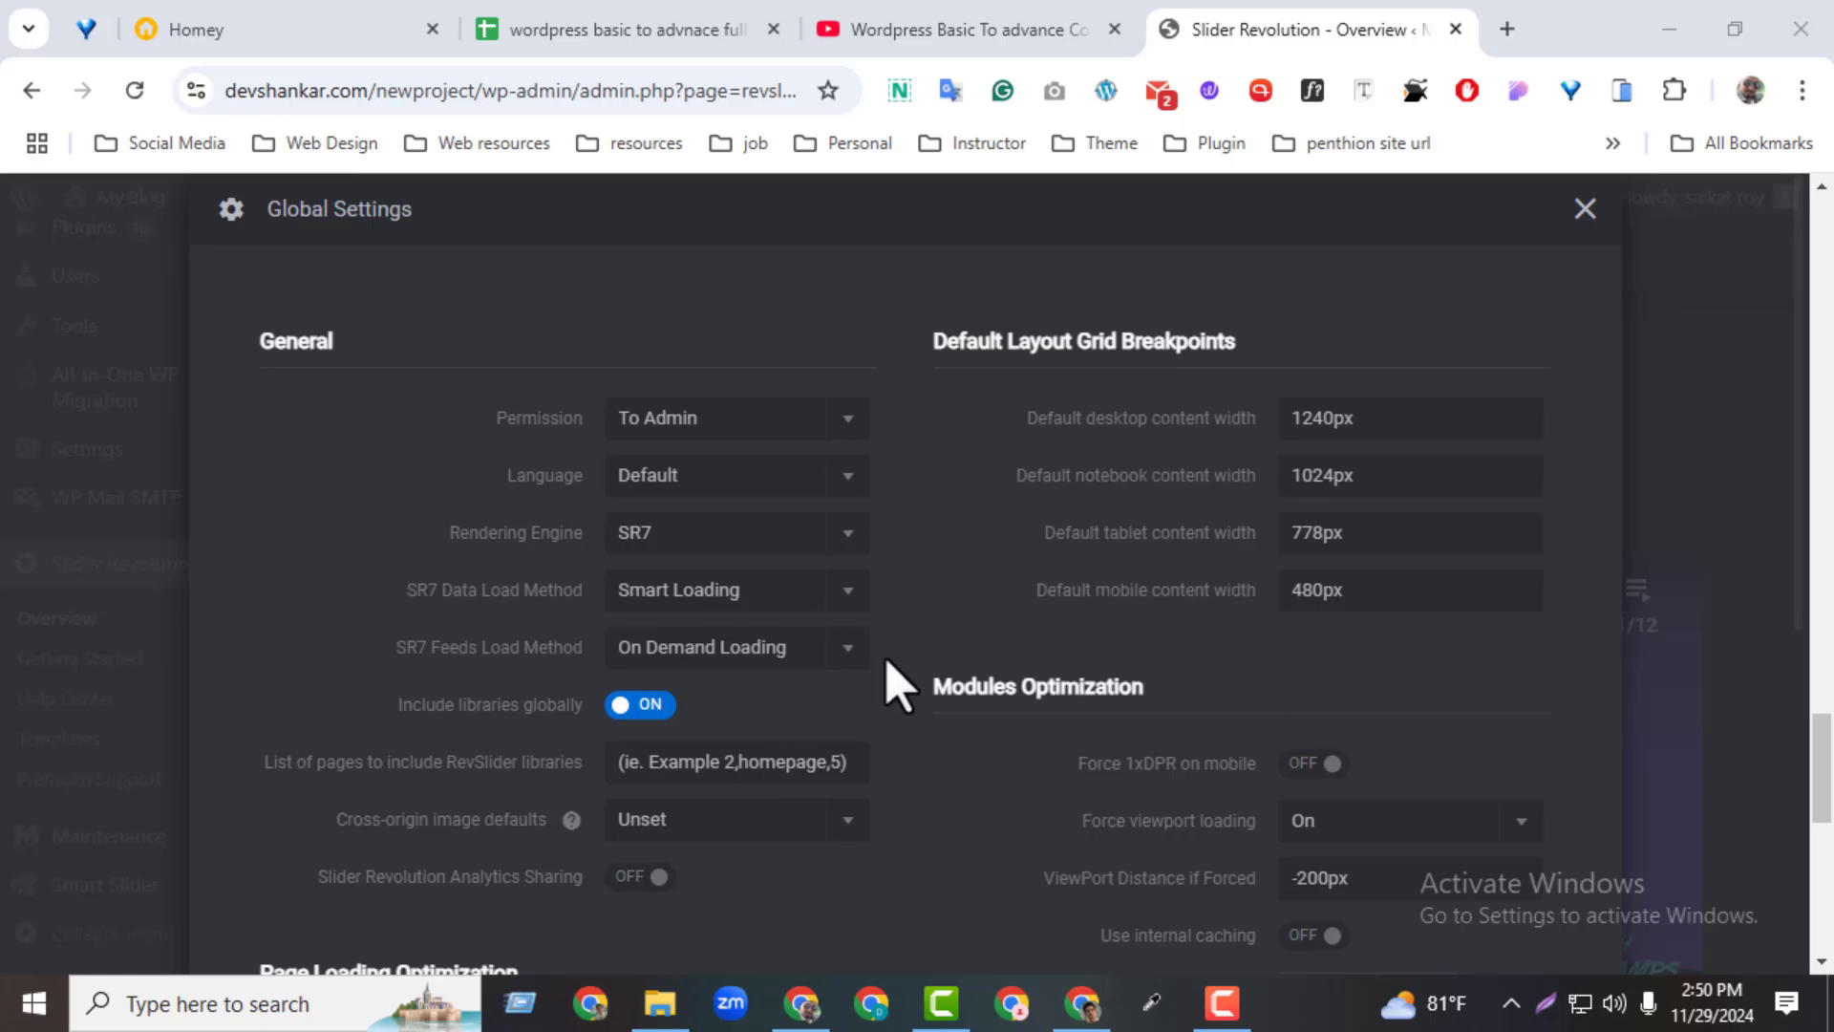
click(1585, 209)
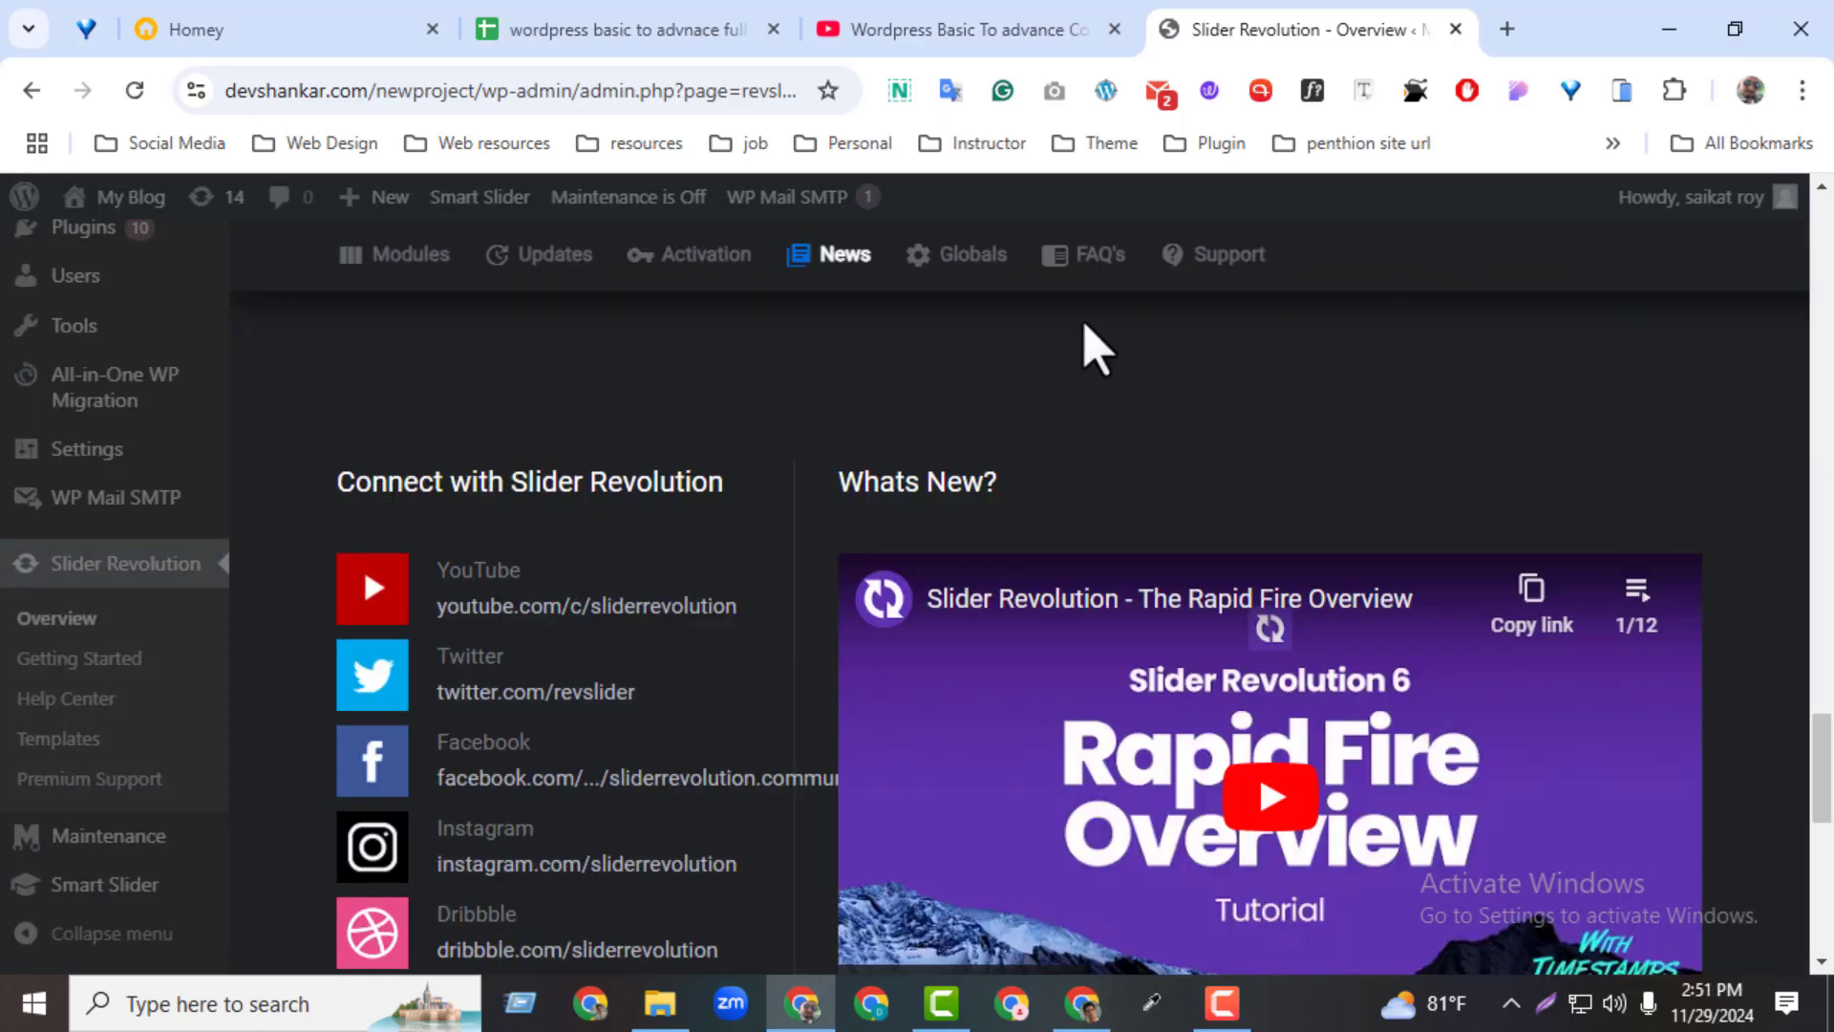
Open the FAQ's Help Center page, accept all cookies, look through its resources, and close the page
click(1094, 268)
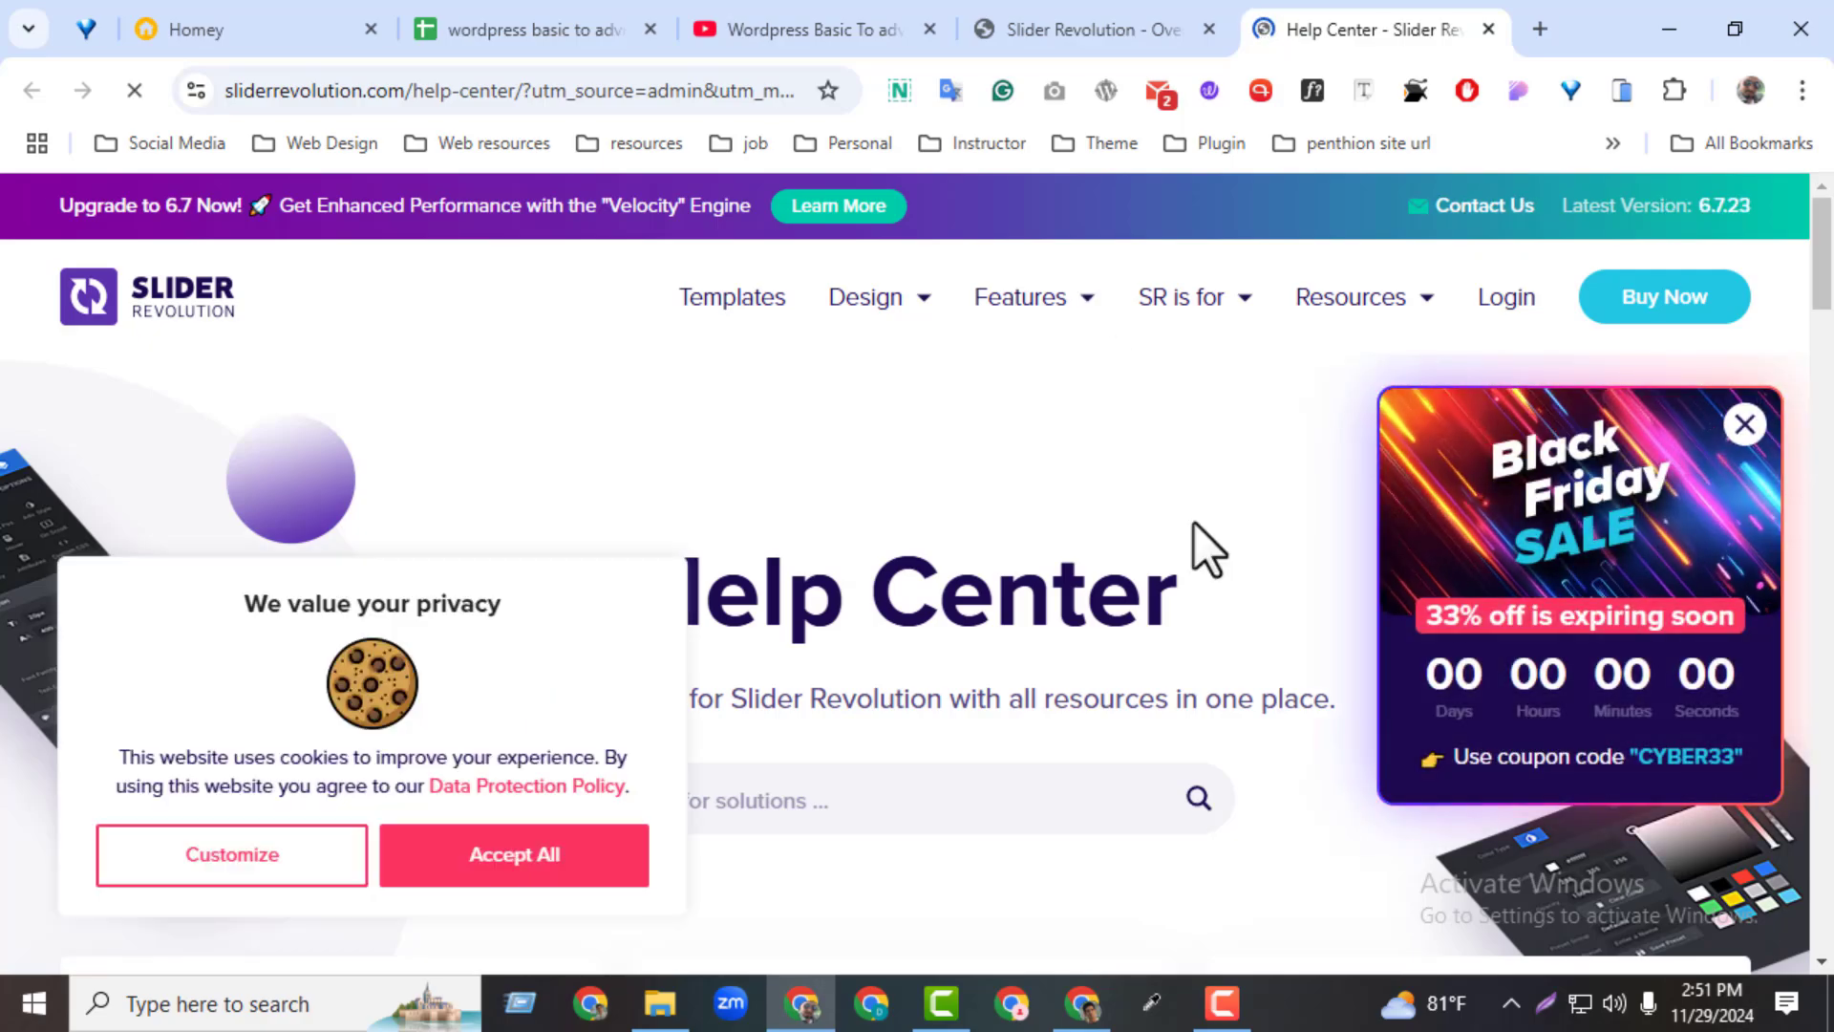
click(482, 862)
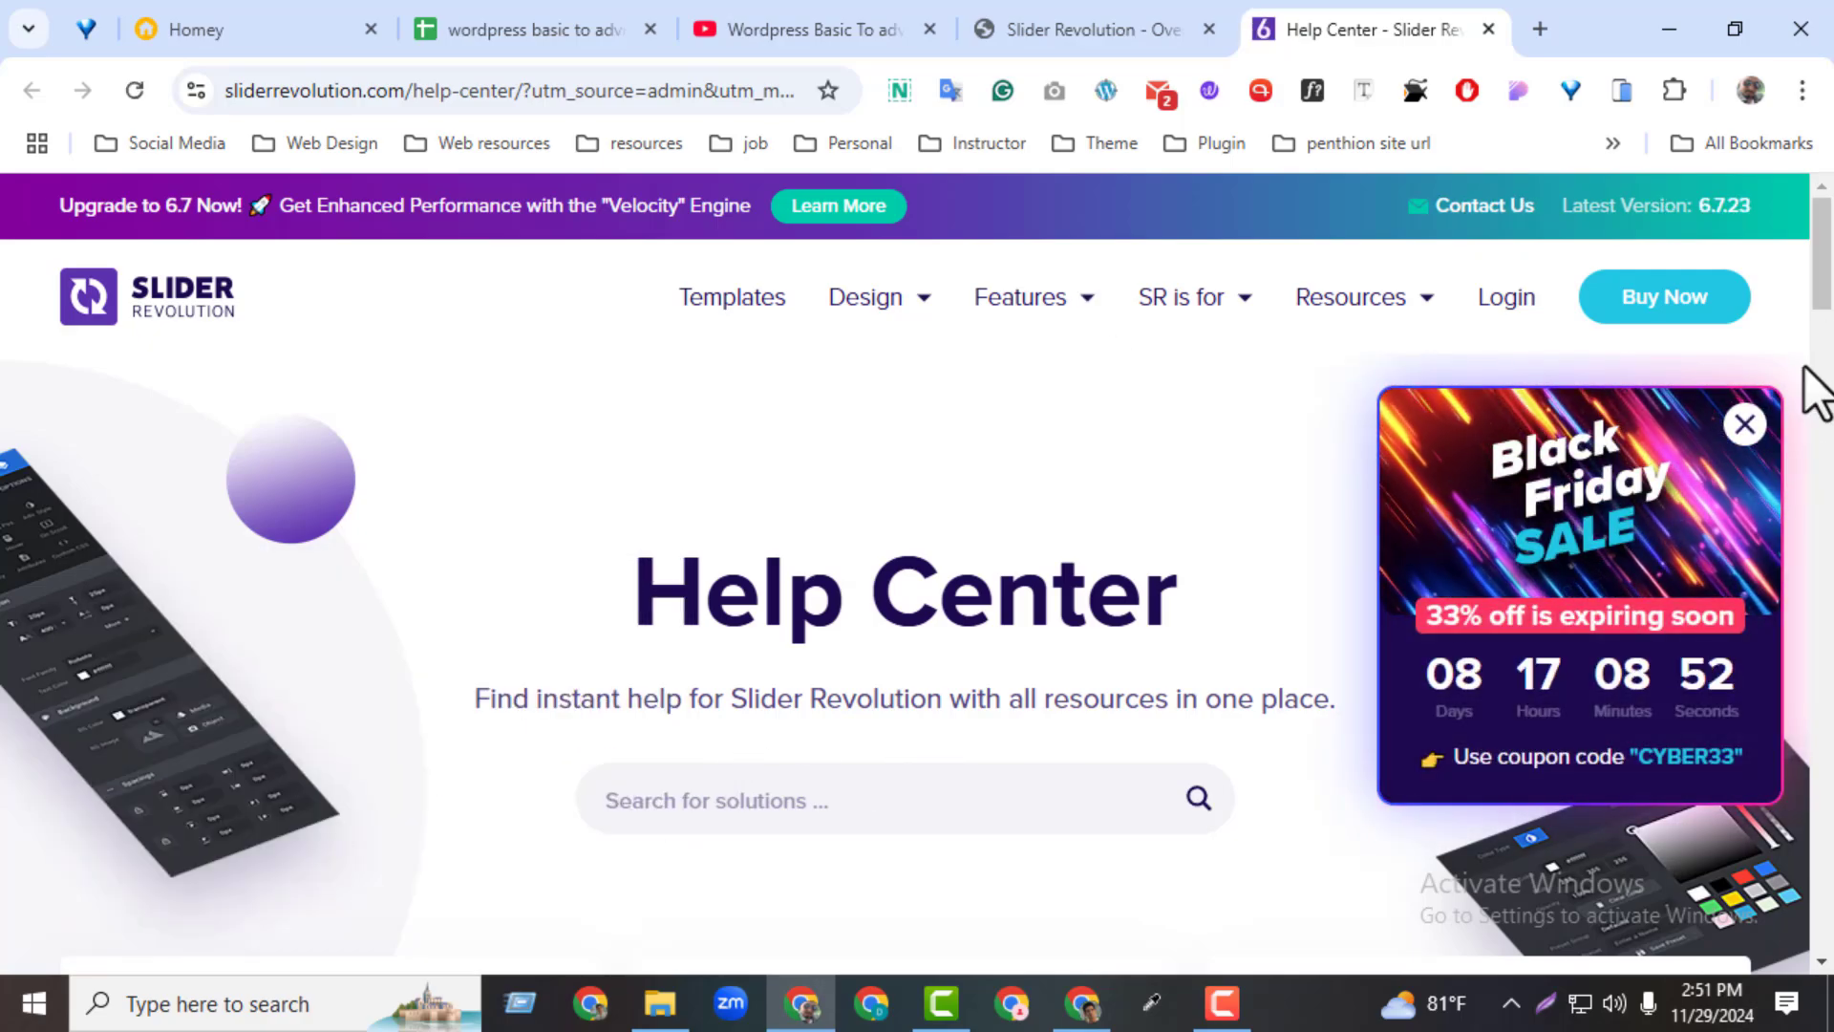
scroll(1806, 375, down, 8)
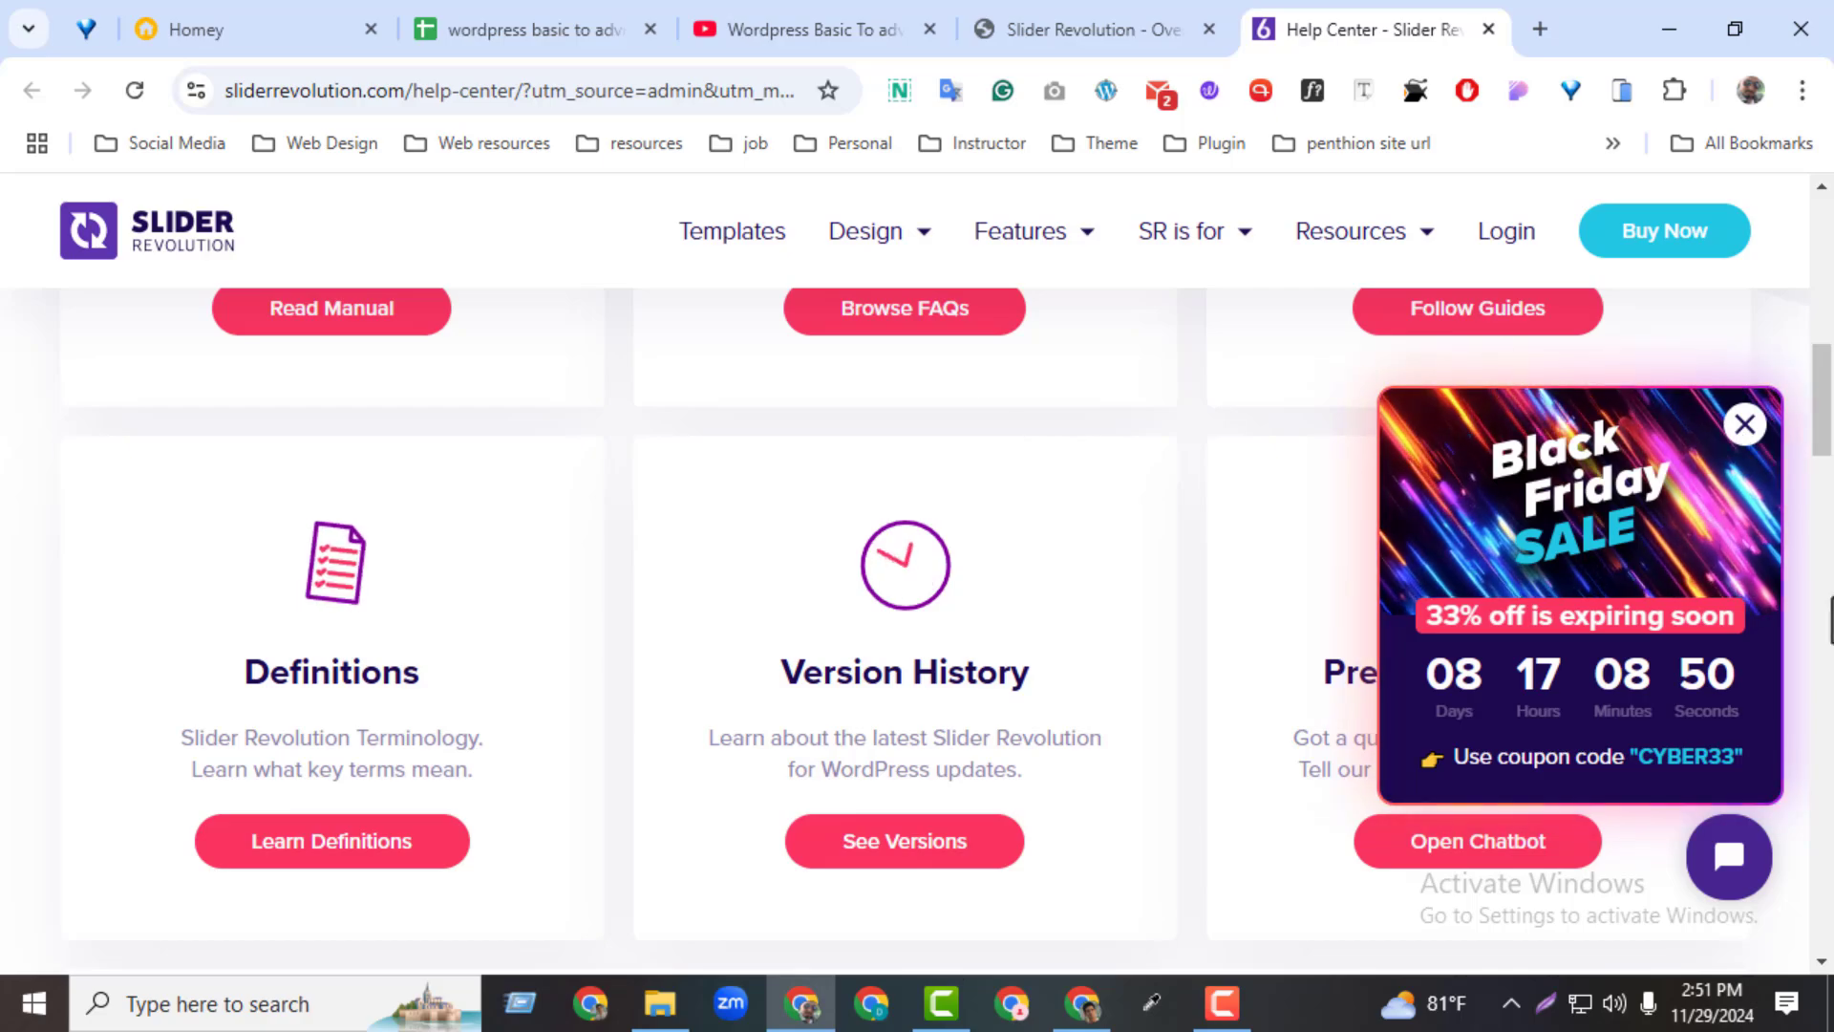
click(1489, 29)
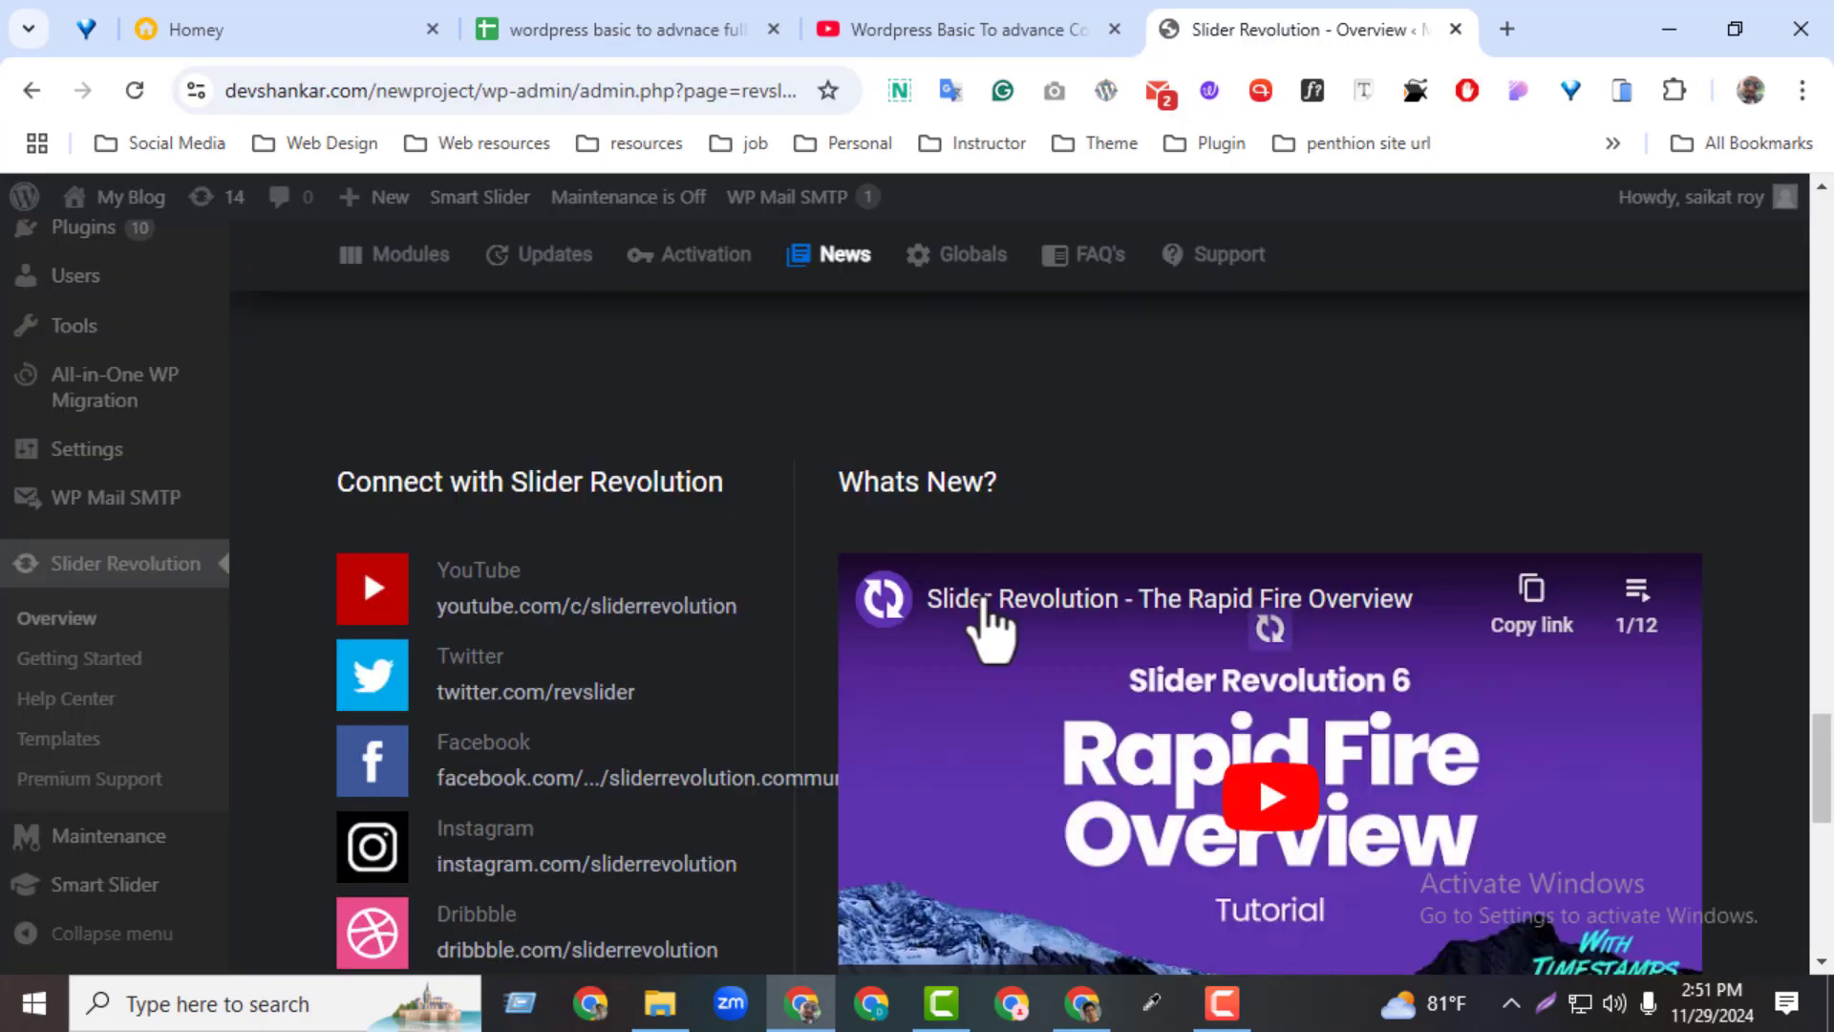
Open the Slider Revolution Support page, look over its Members Login form, and close the page
click(1206, 302)
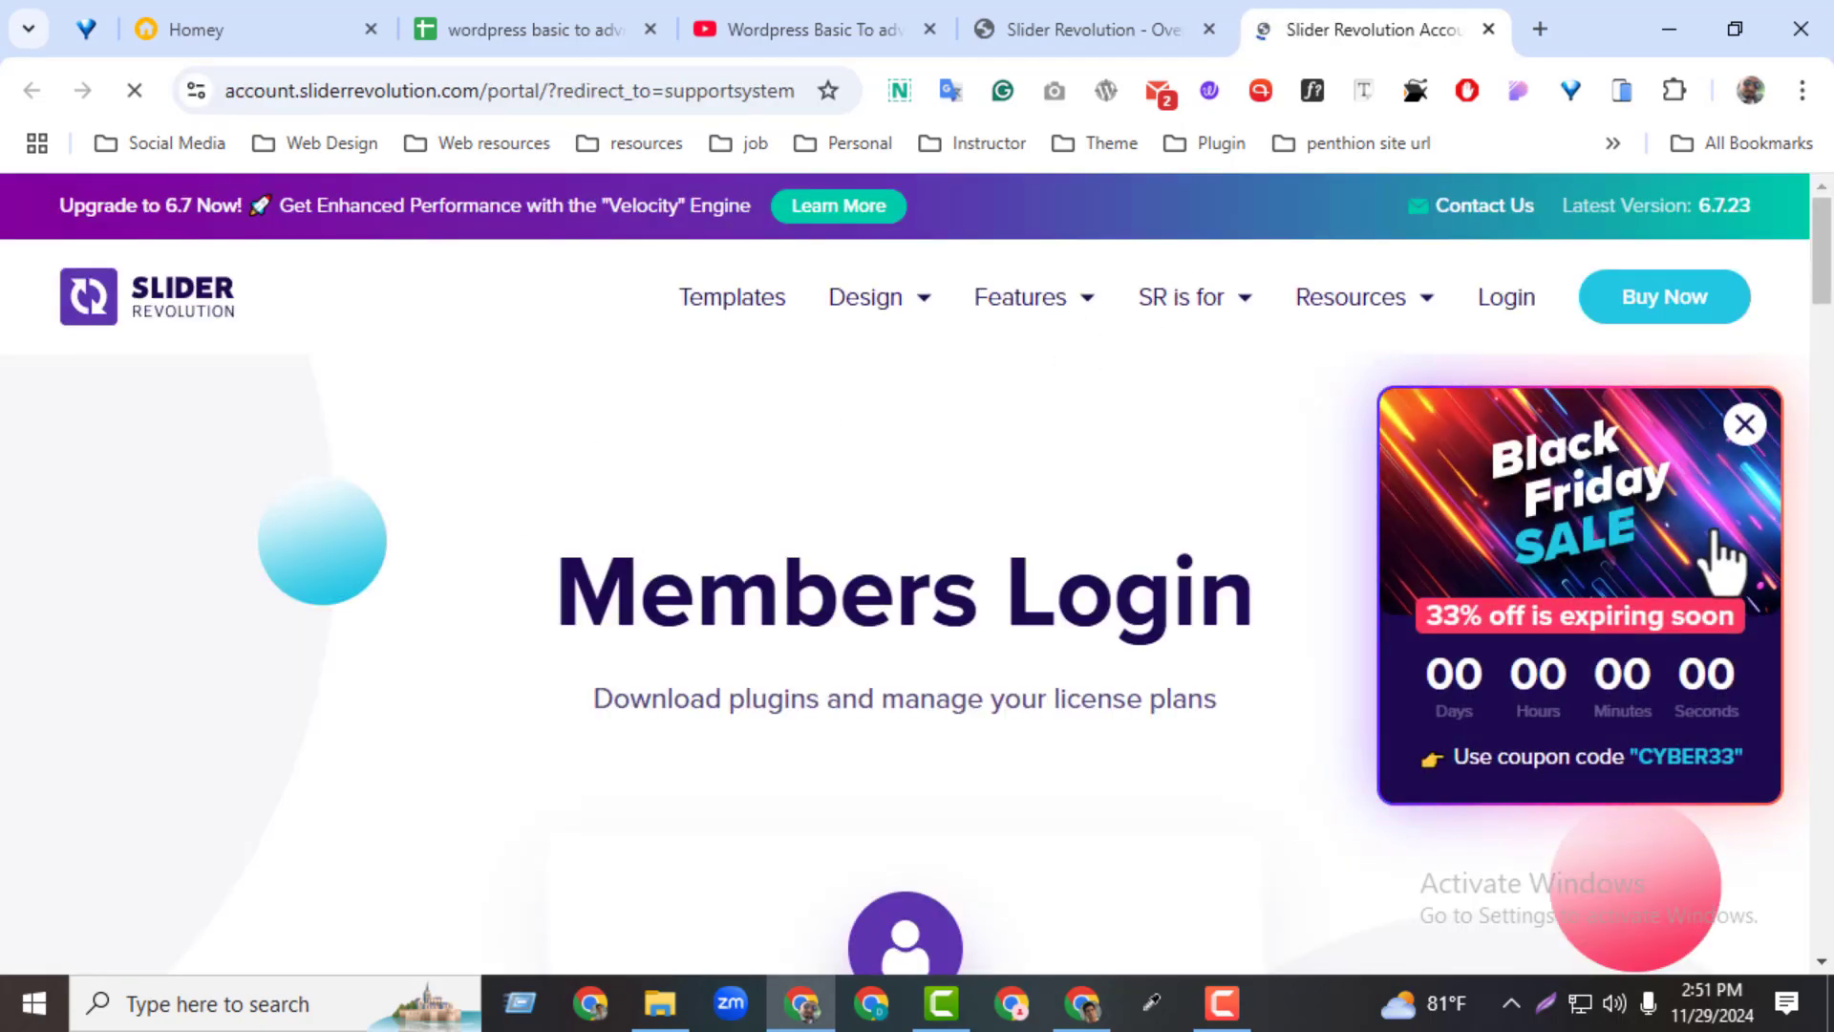
mouse_move(1822, 234)
mouse_down()
mouse_move(1823, 387)
mouse_move(1822, 264)
mouse_up()
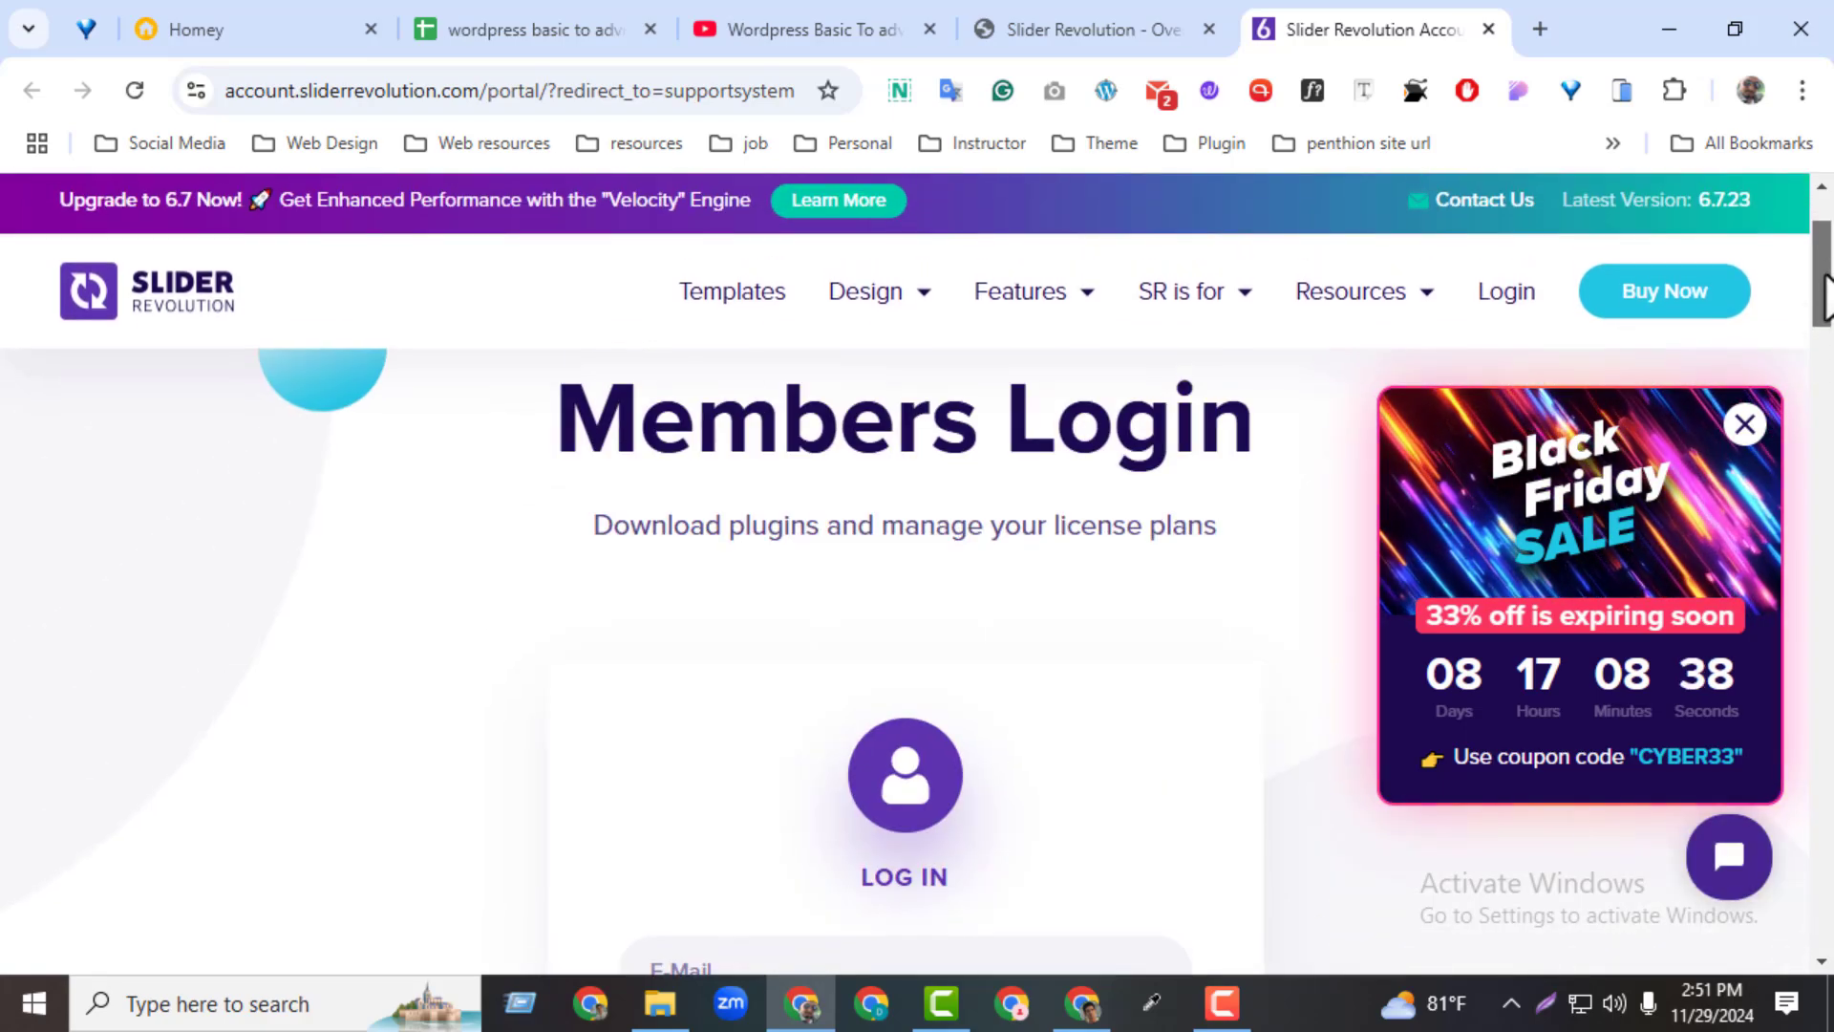
drag(615, 442, 755, 487)
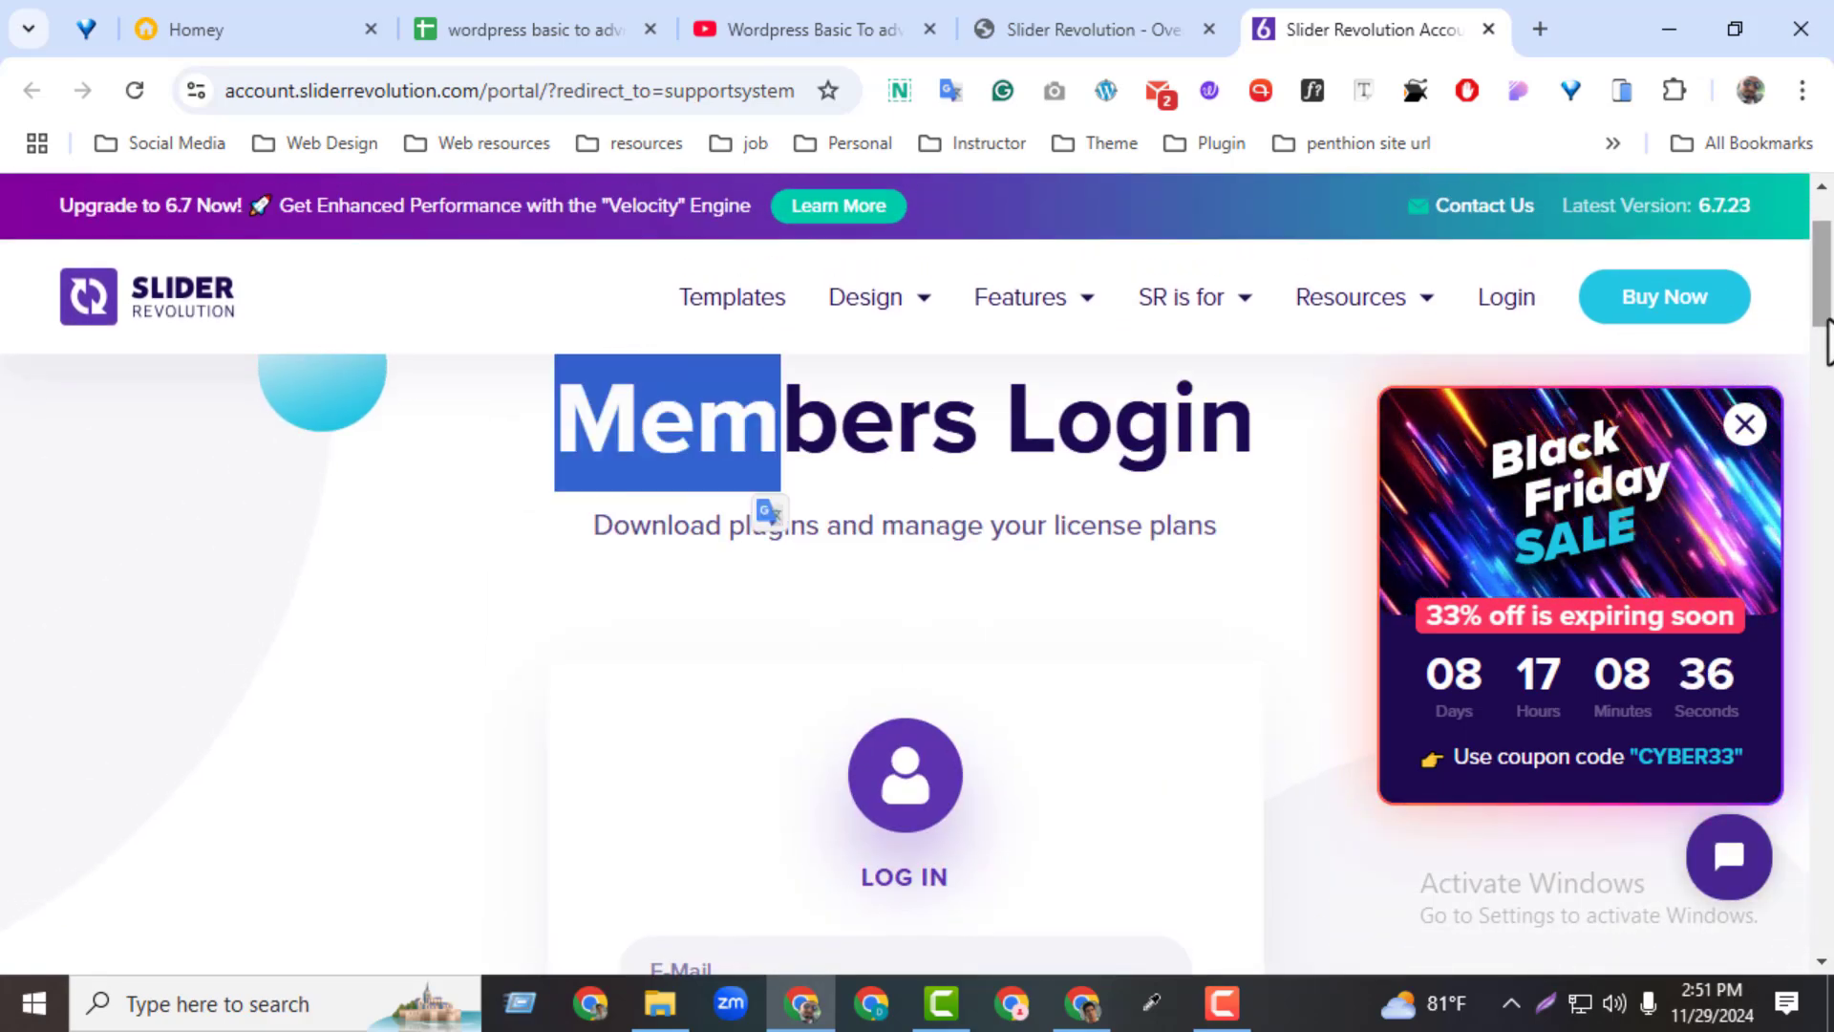
drag(1817, 363, 1824, 453)
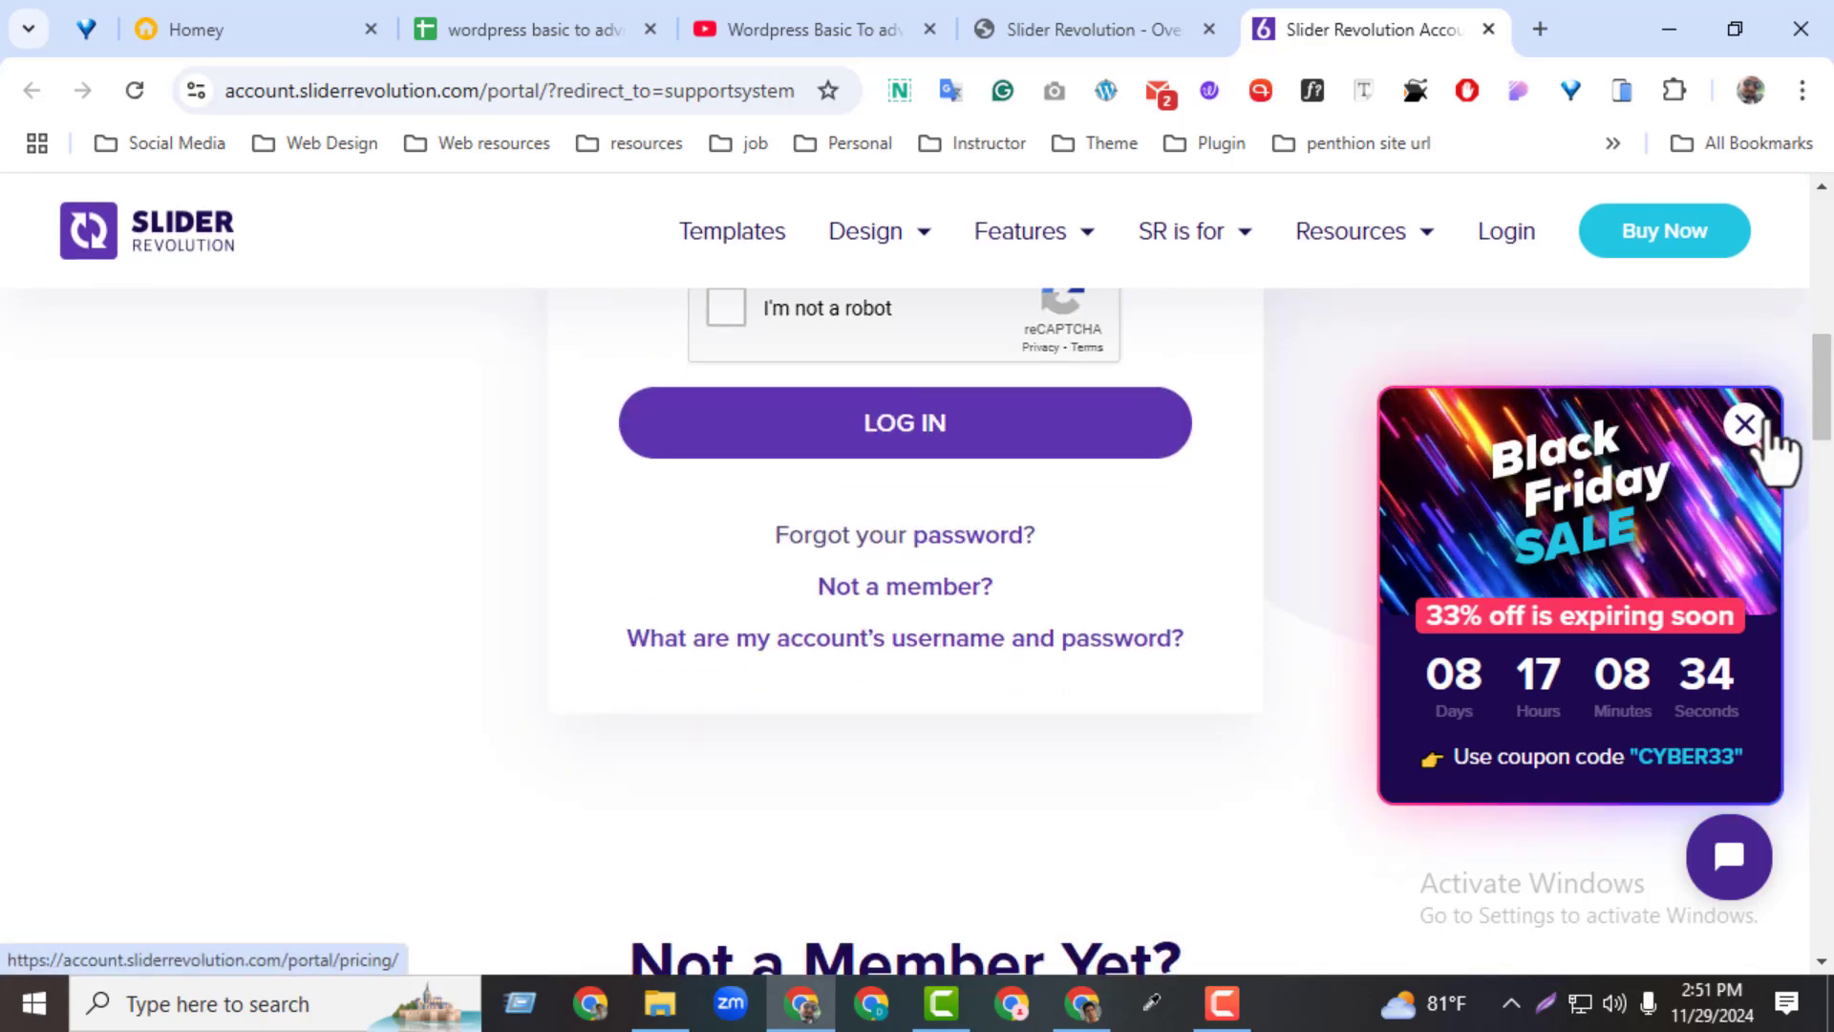
click(1489, 29)
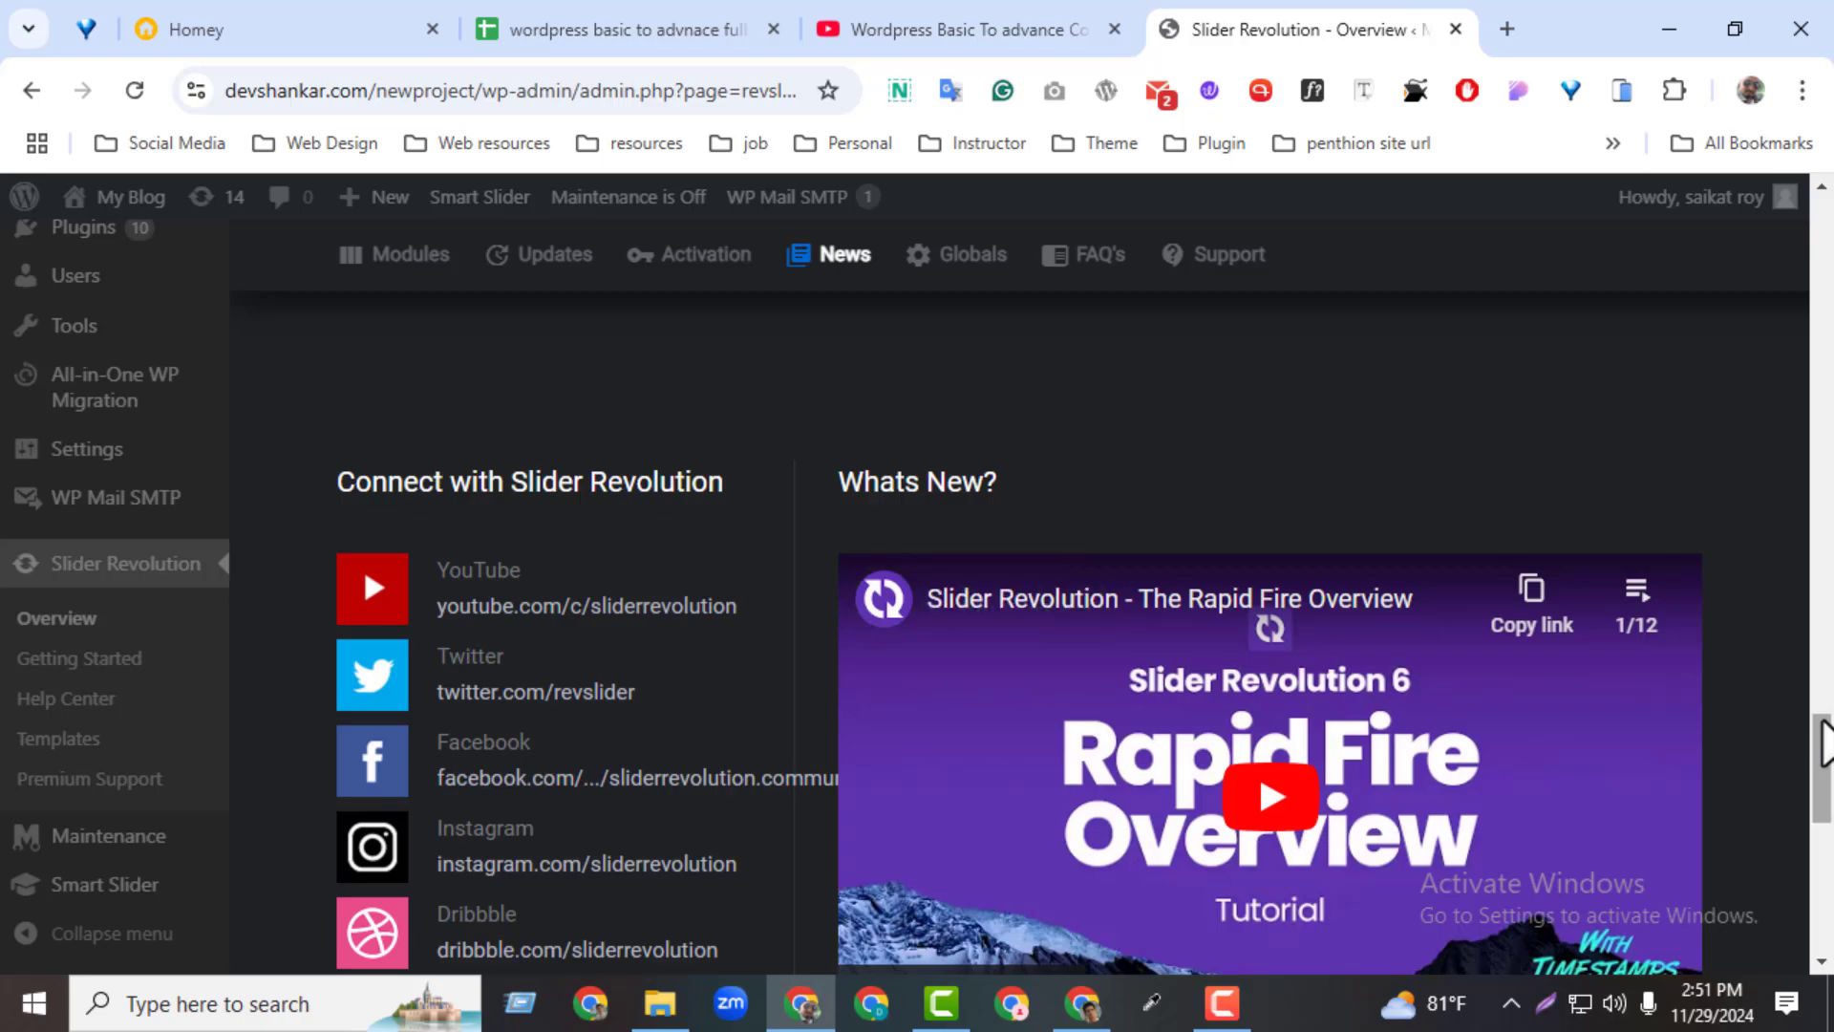
Create a new blank module from the Modules overview and start the Module Creation Guide
drag(1821, 749, 1767, 200)
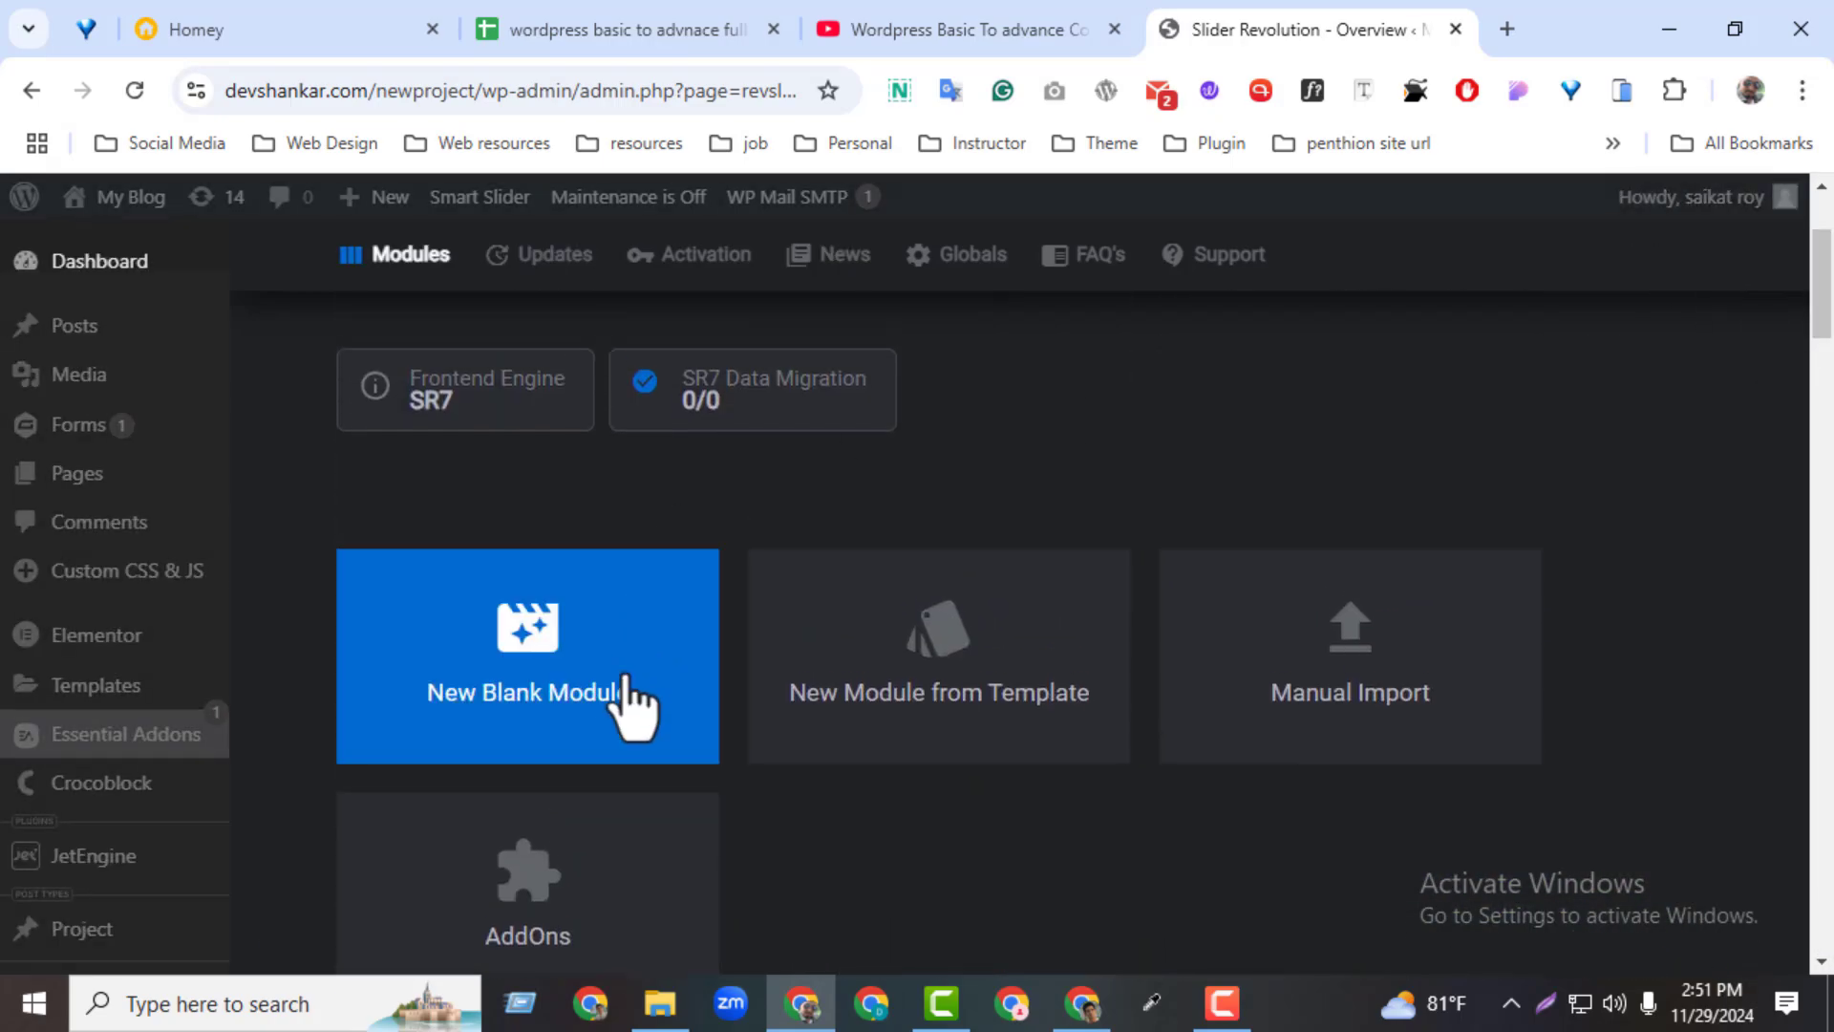
drag(1825, 299, 1825, 238)
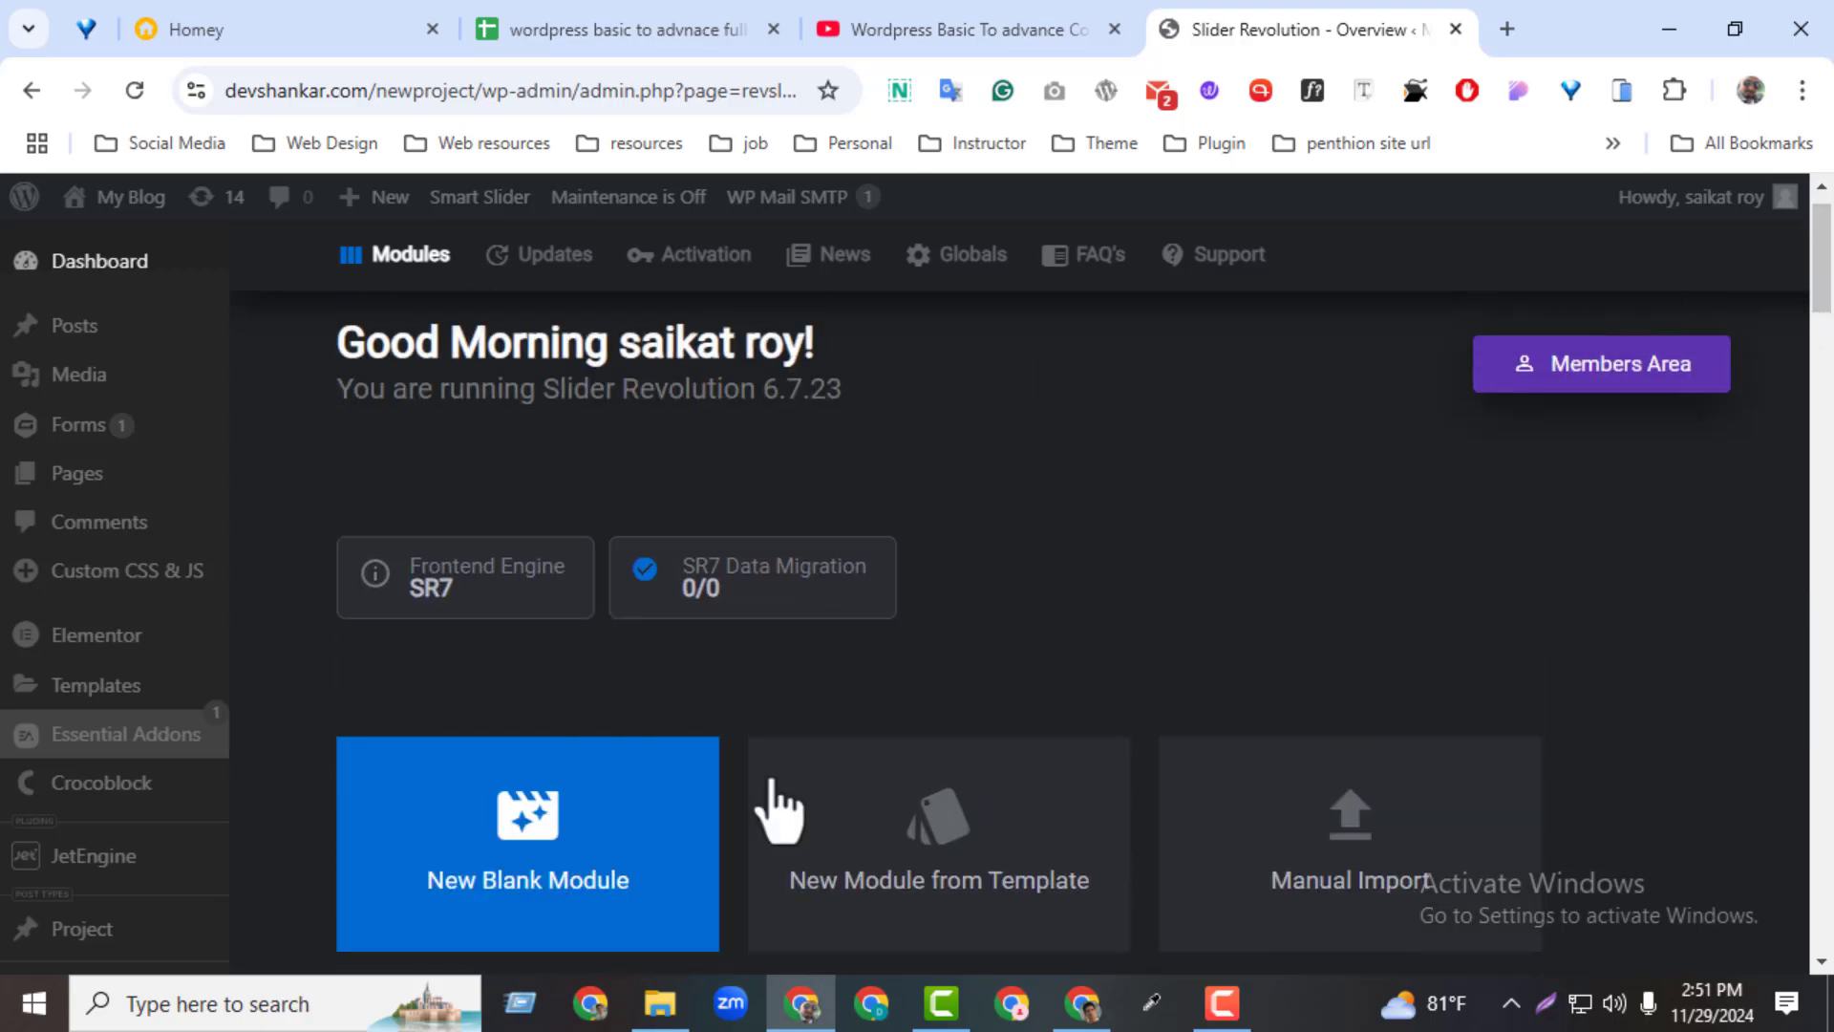
drag(1823, 286, 1754, 340)
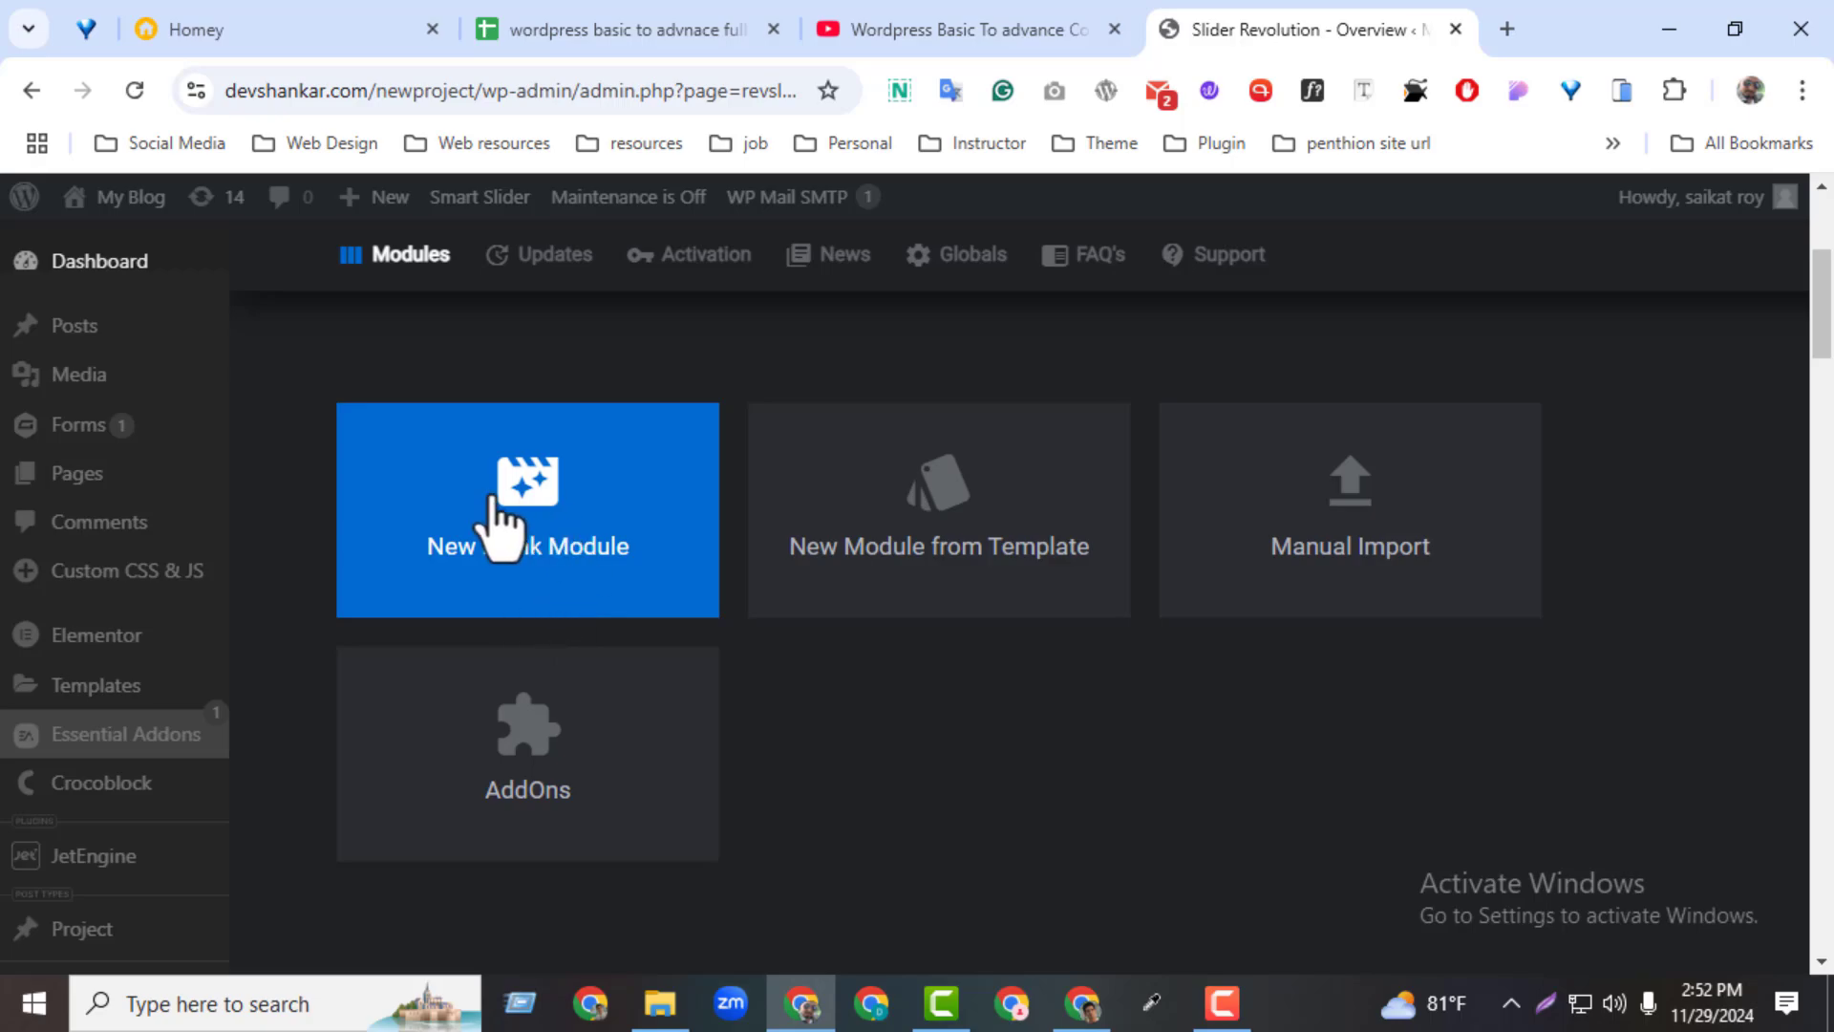
click(557, 539)
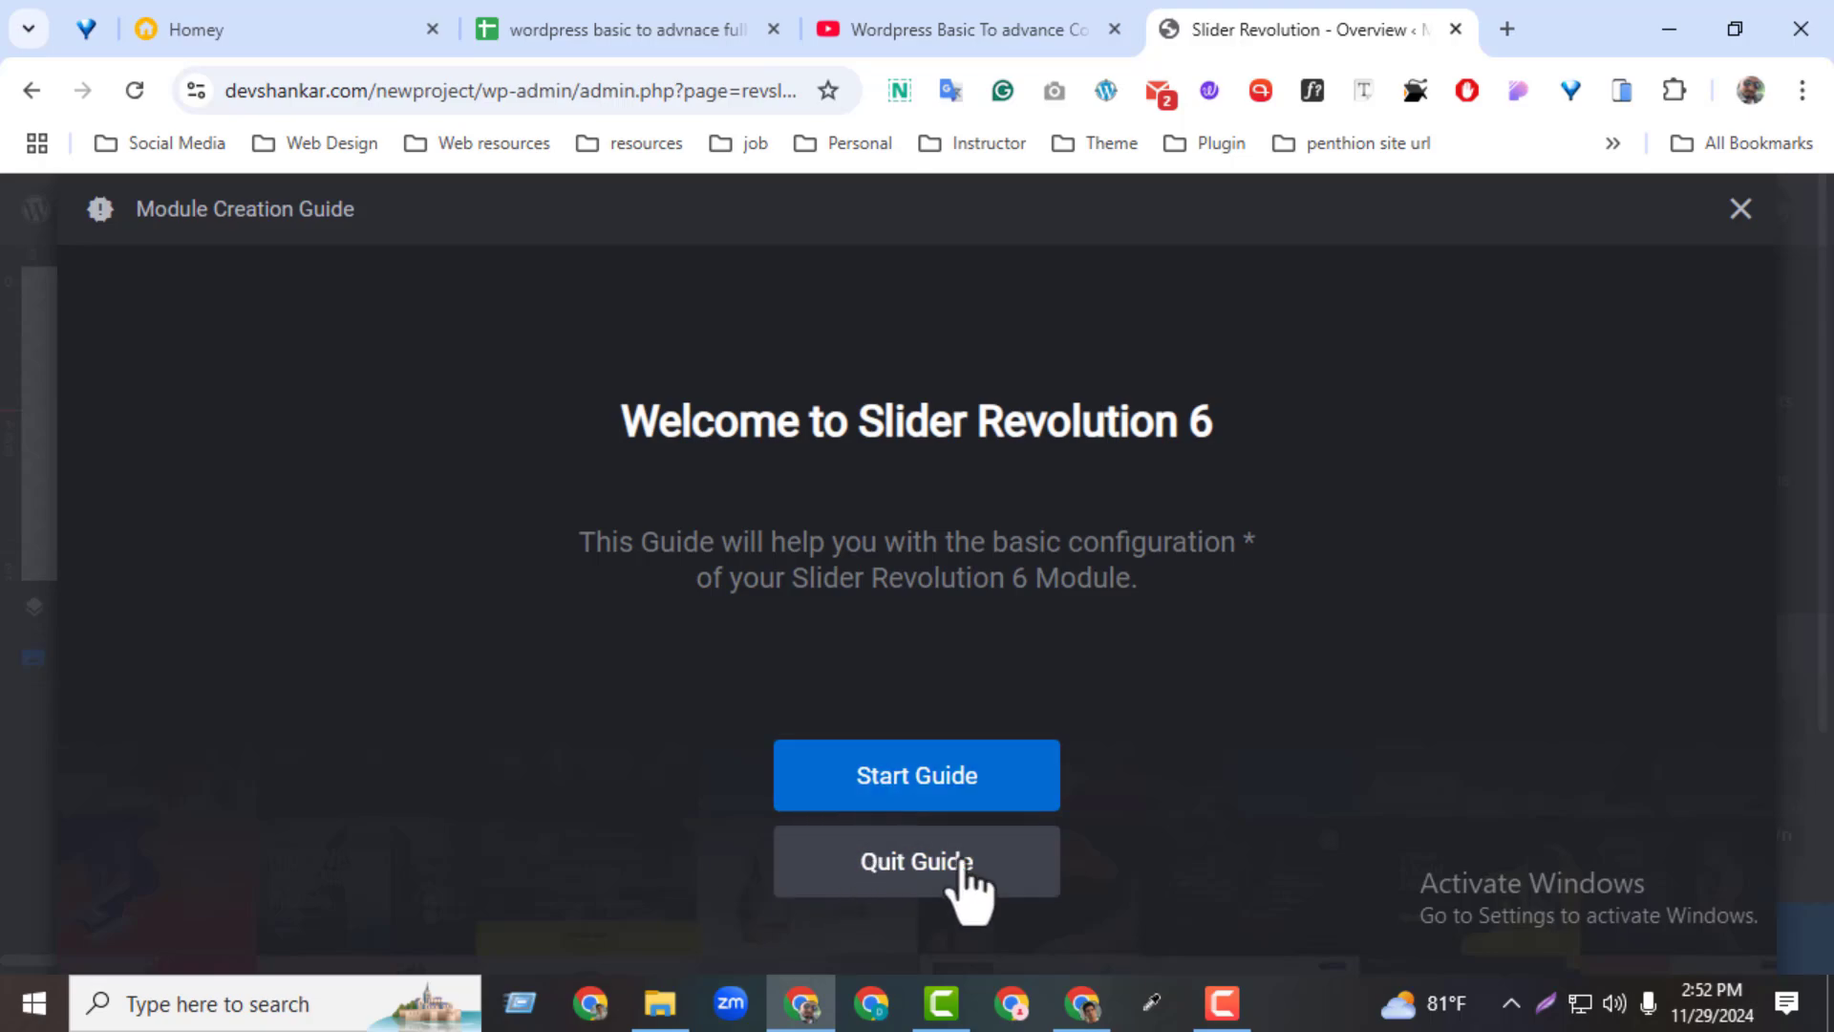
click(948, 799)
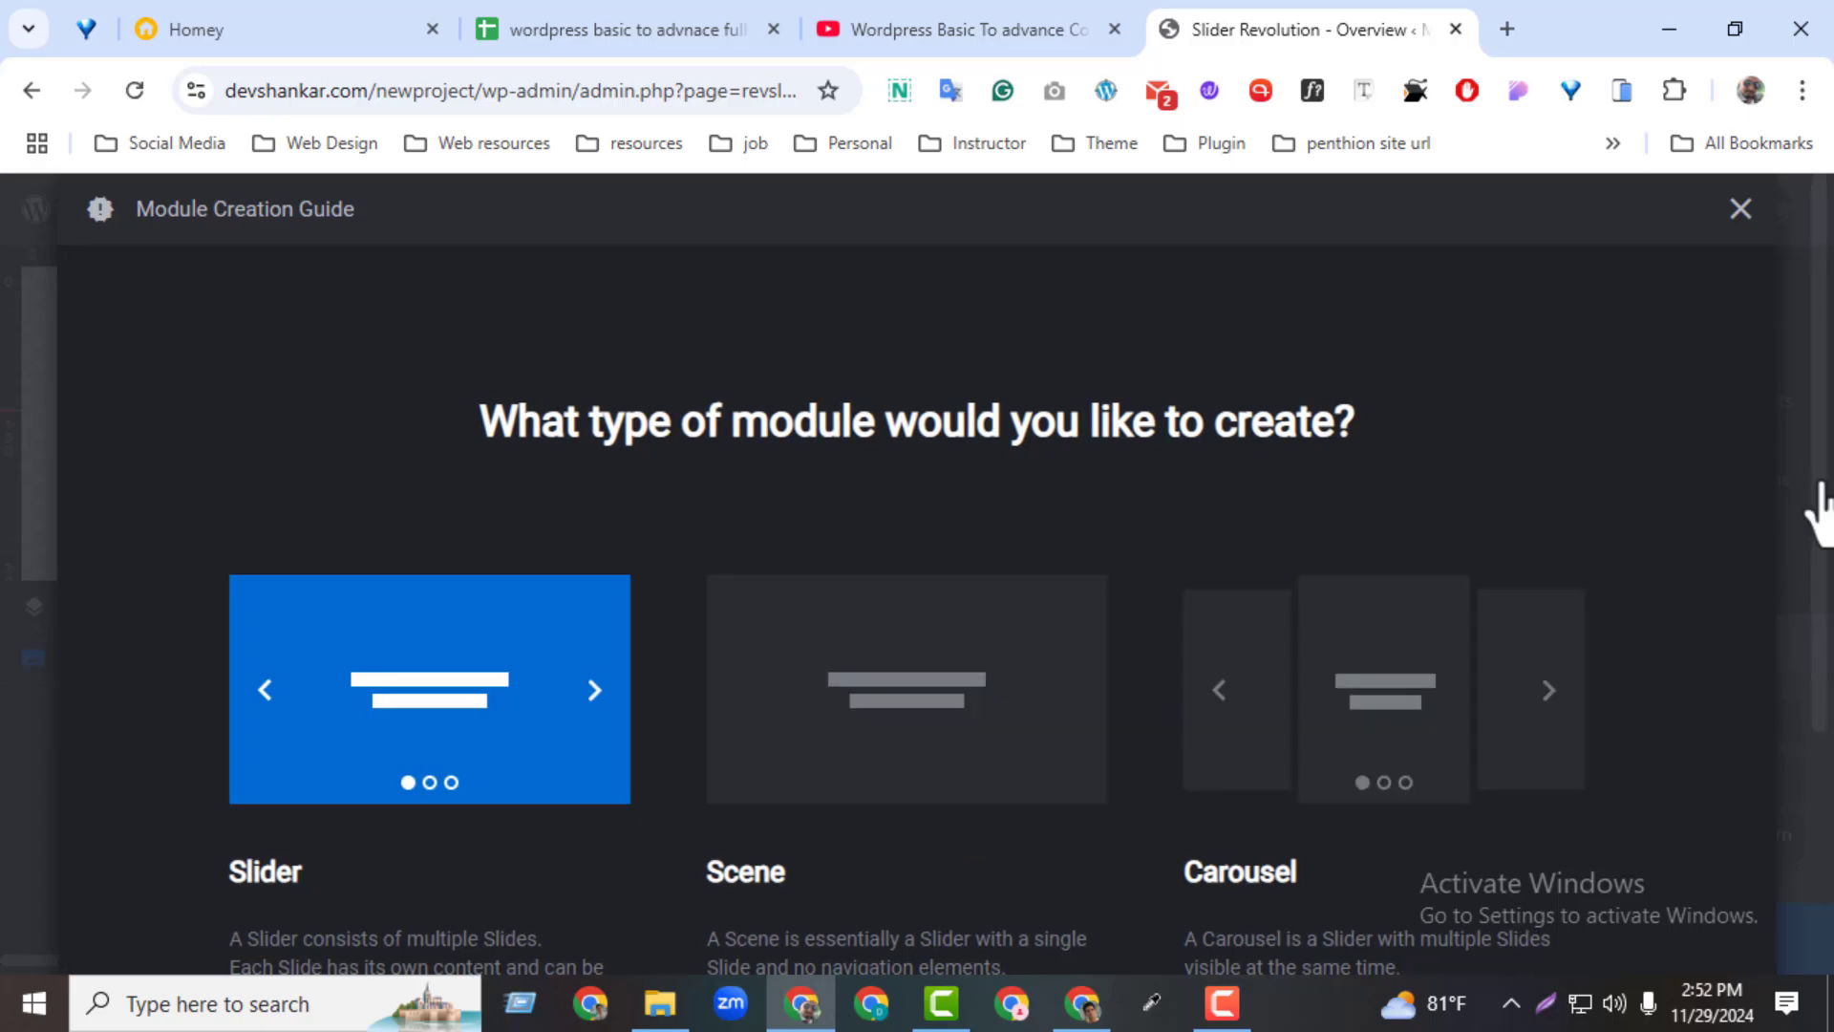
Outline the Slider module type, its navigation dots and the Scene type with red rectangles in a screenshot overlay
scroll(1815, 511, down, 2)
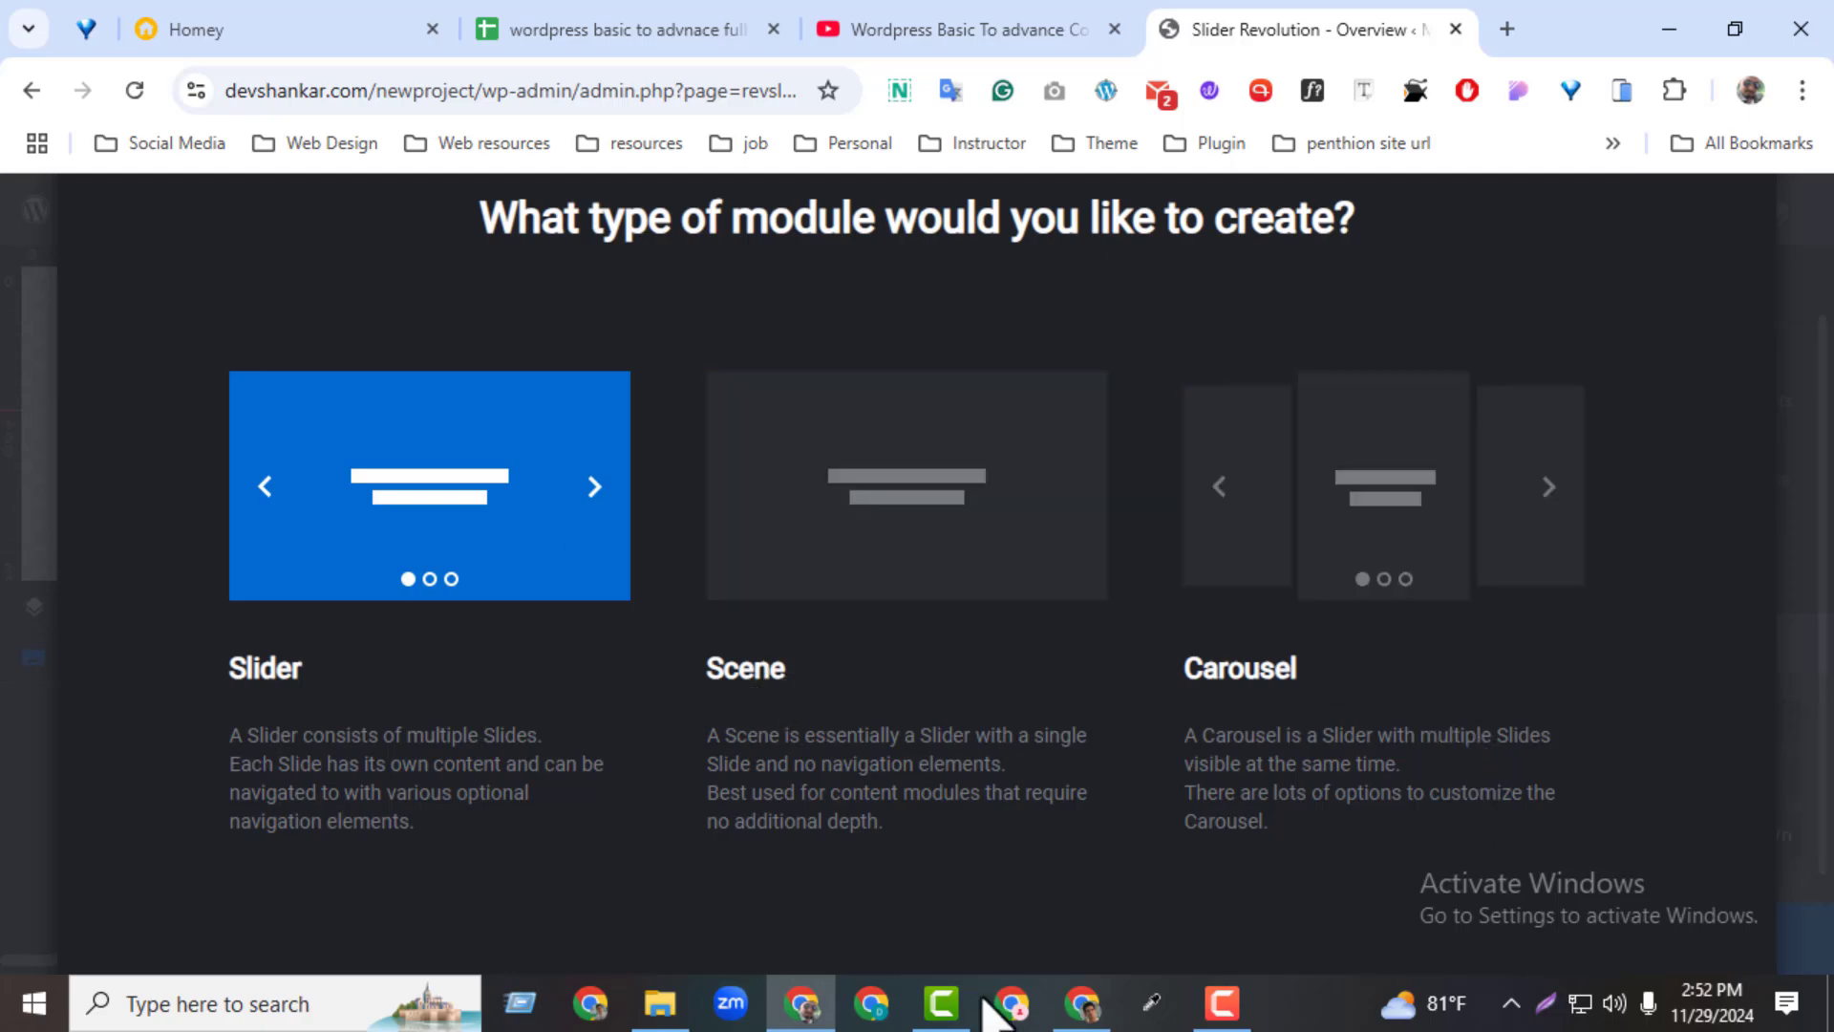
click(1545, 1003)
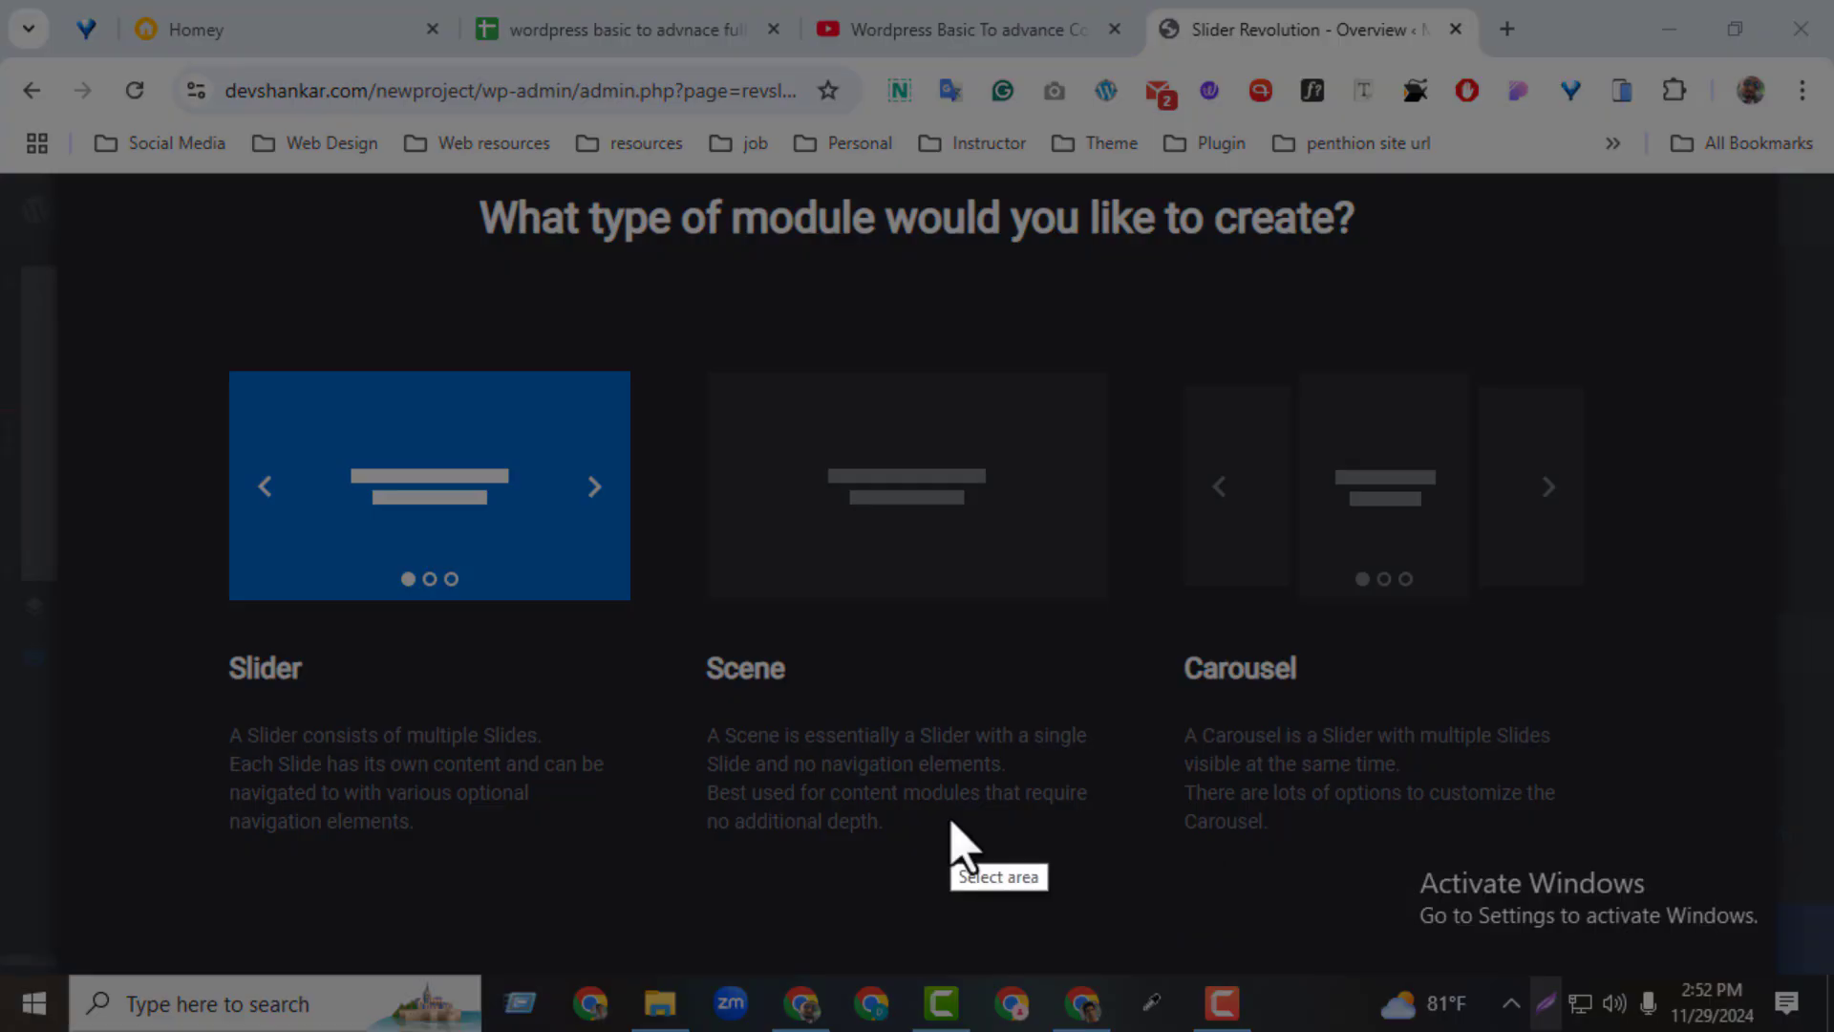
mouse_move(153, 287)
mouse_down()
mouse_move(970, 720)
mouse_move(1757, 924)
mouse_up()
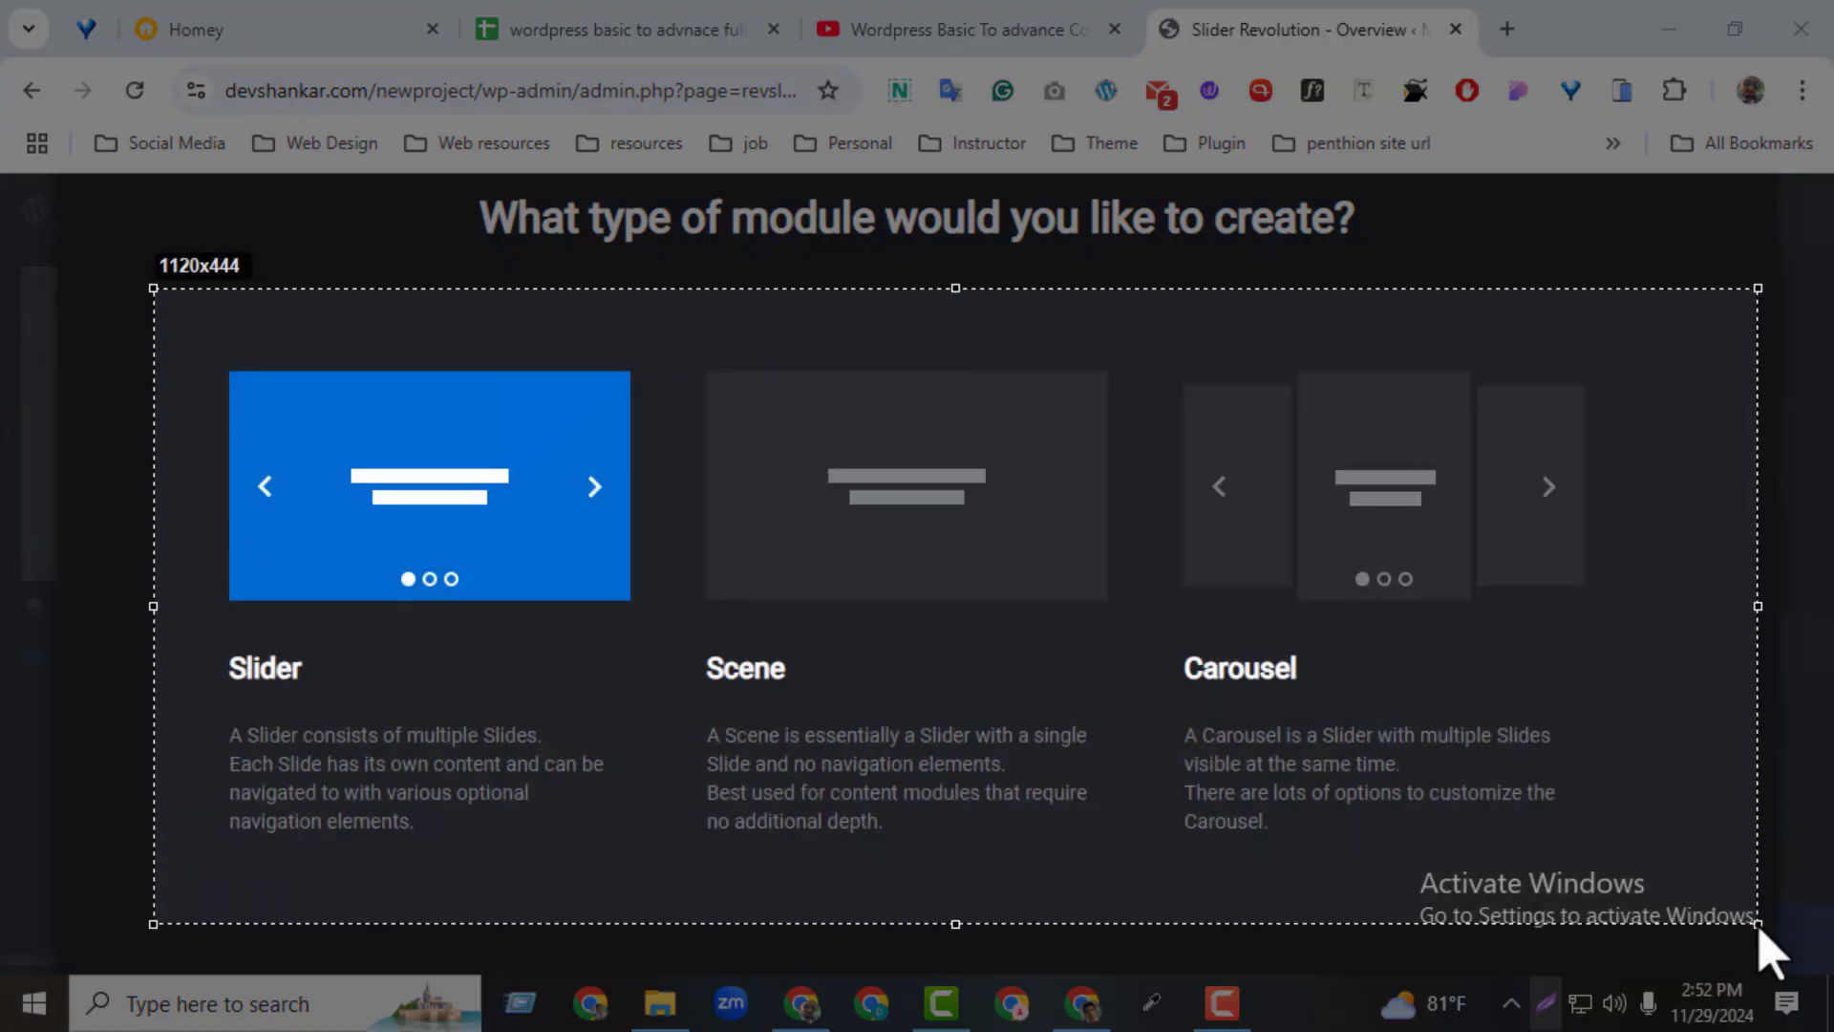
click(1782, 728)
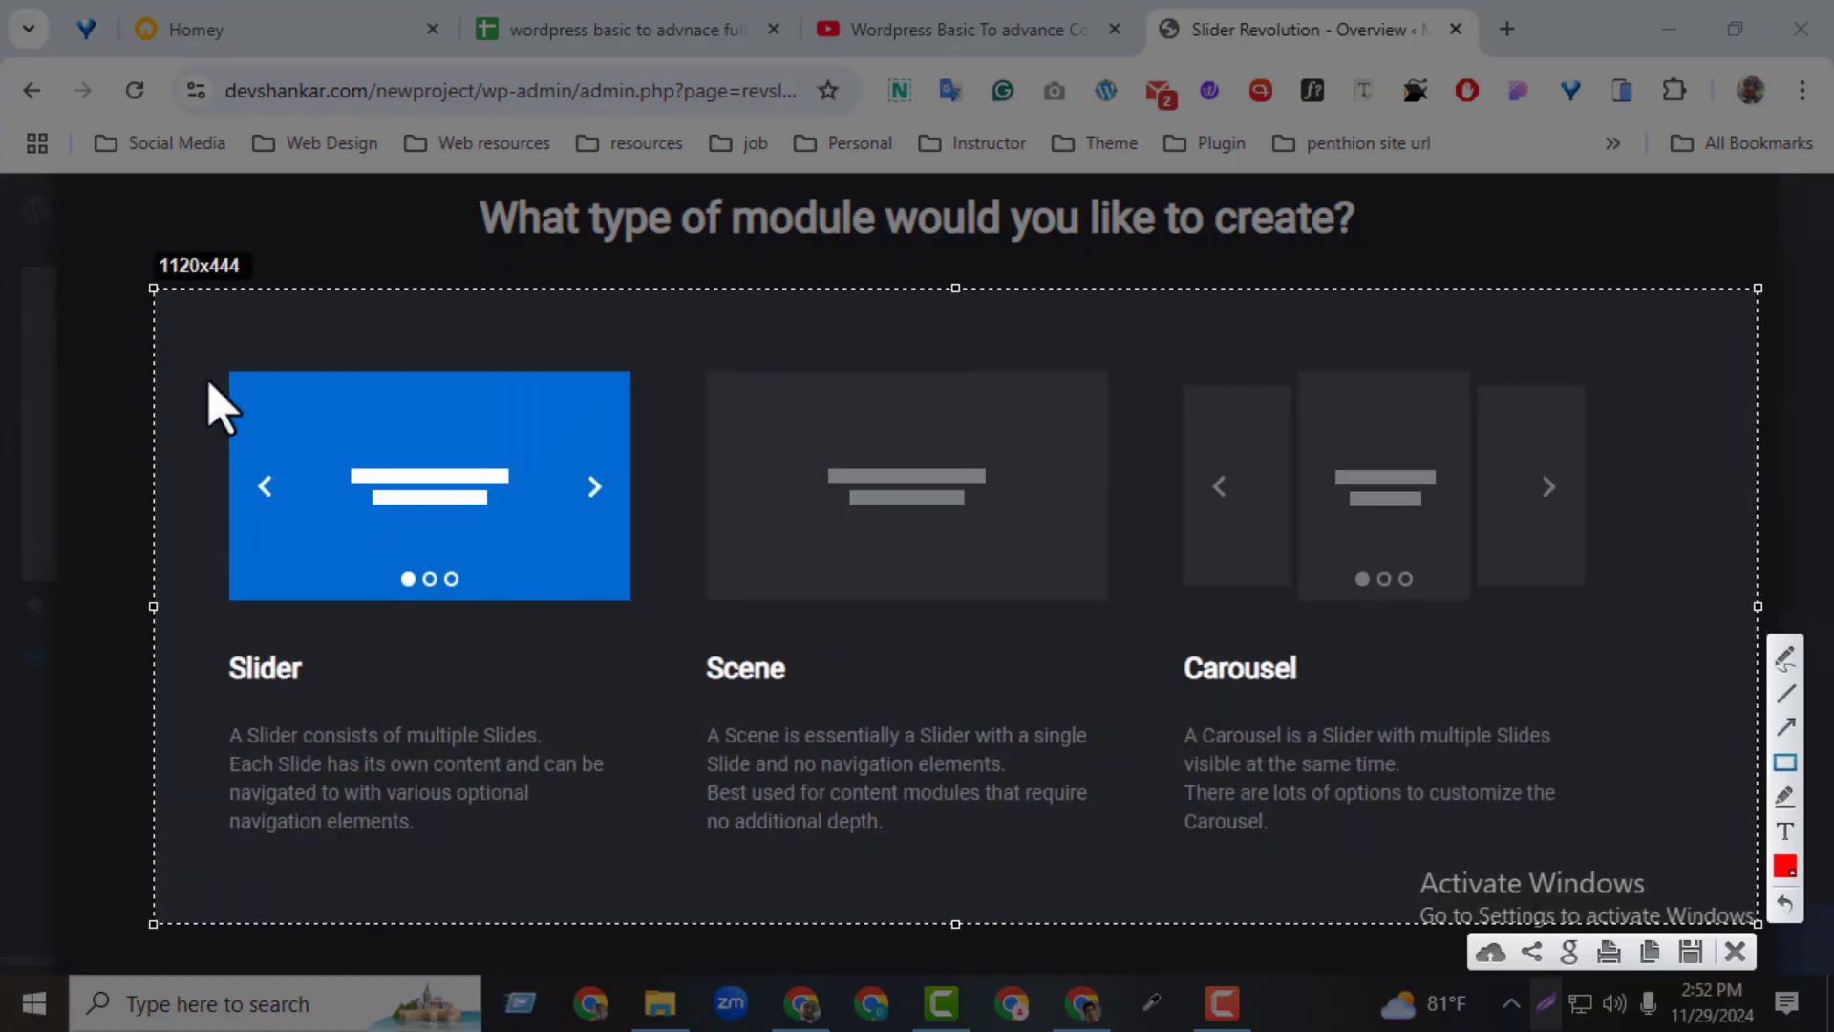
drag(193, 348, 653, 638)
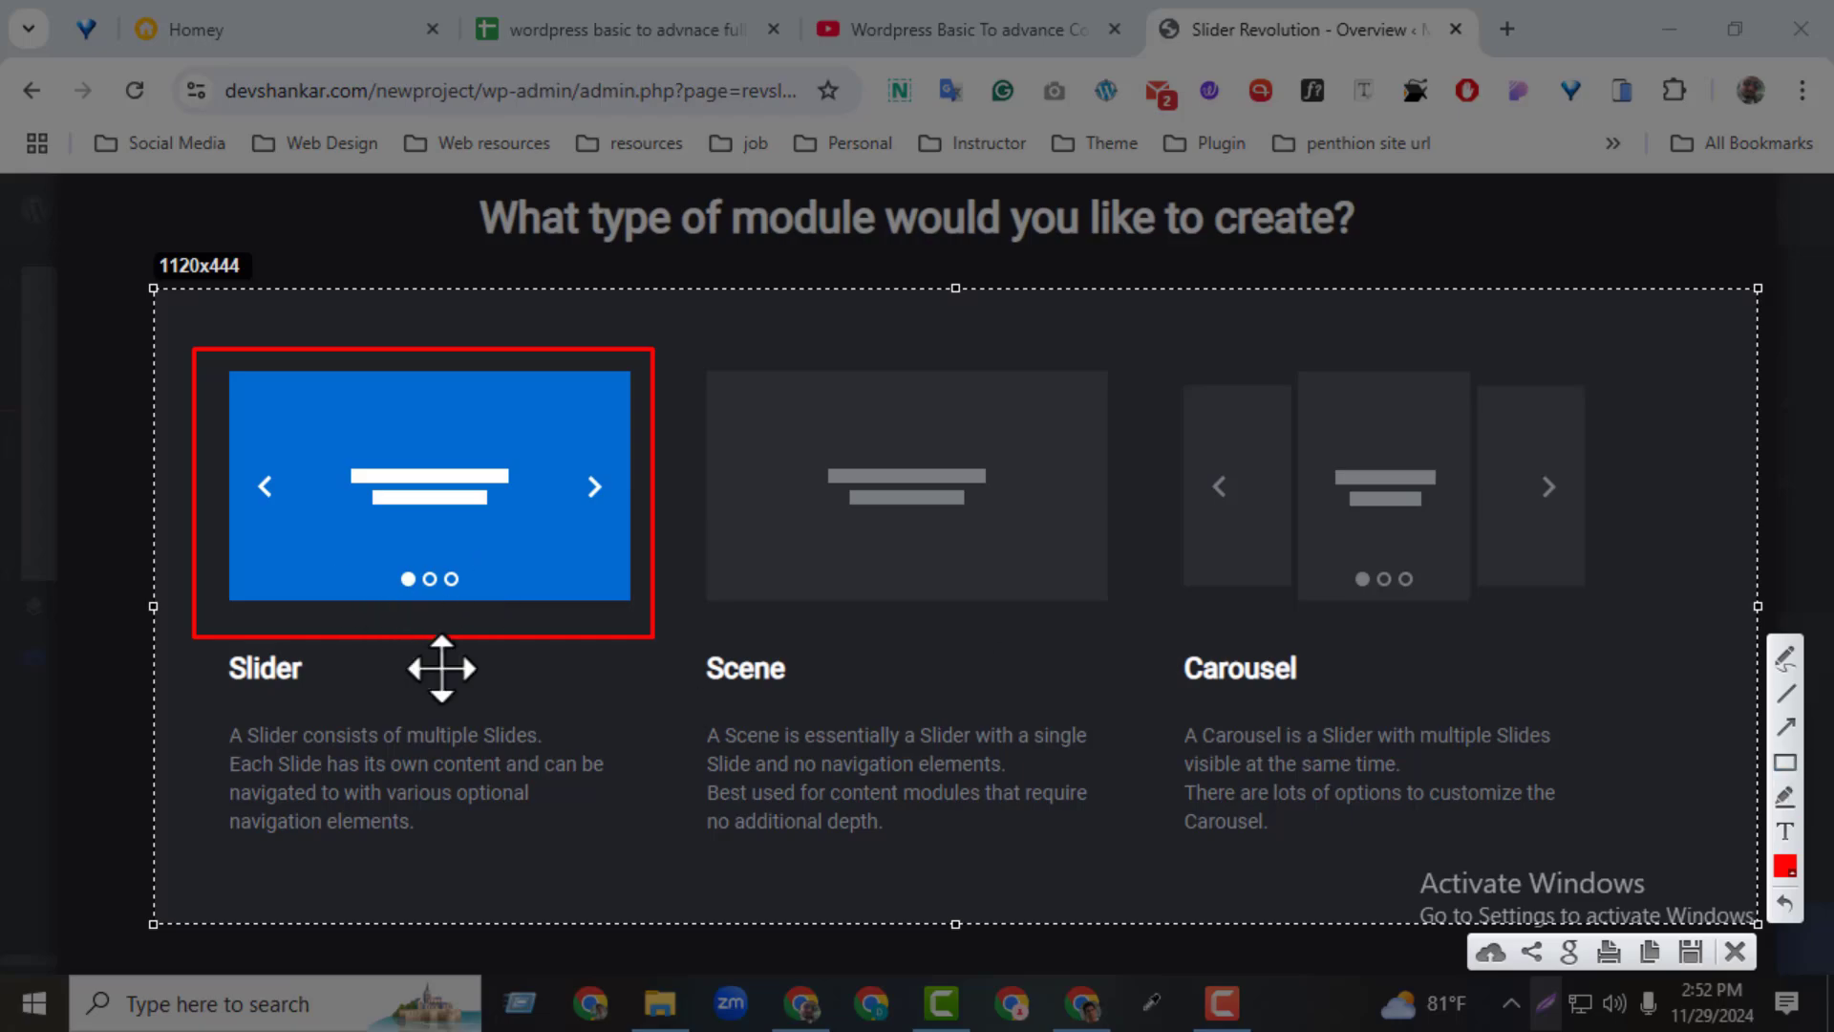
click(1782, 765)
drag(386, 555, 477, 599)
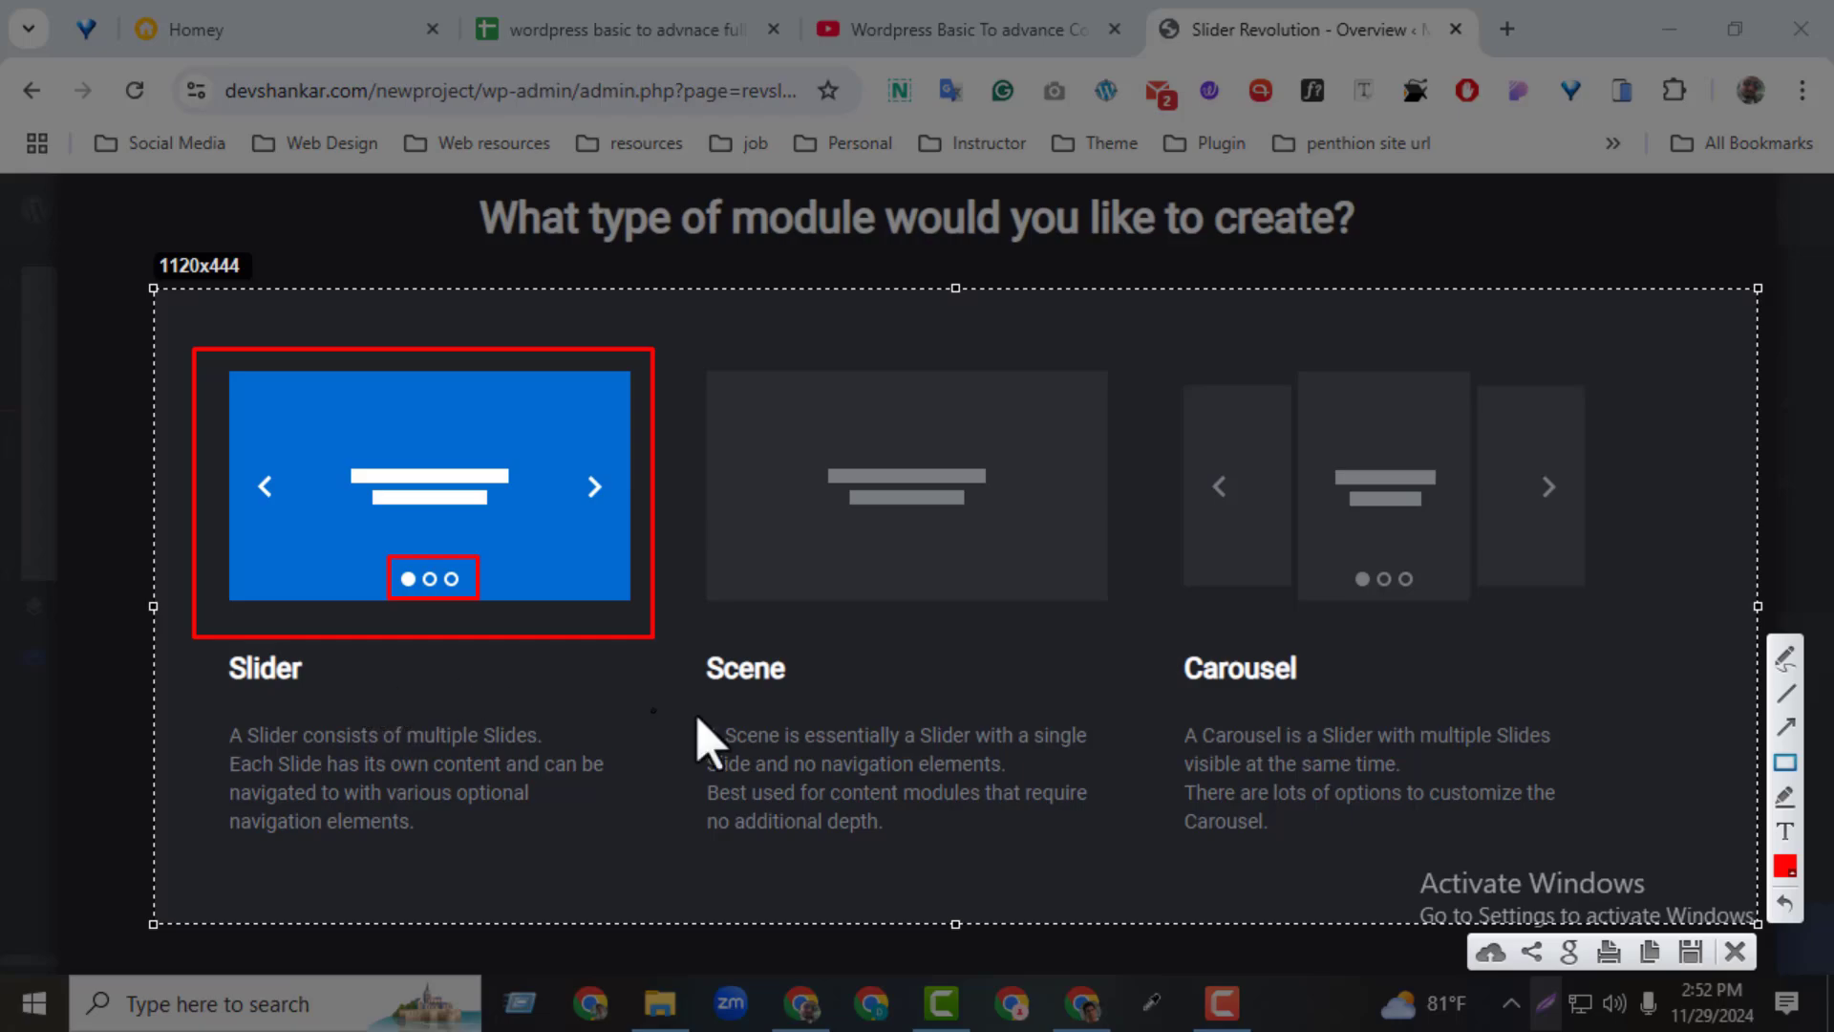
click(1784, 761)
drag(677, 346, 1160, 637)
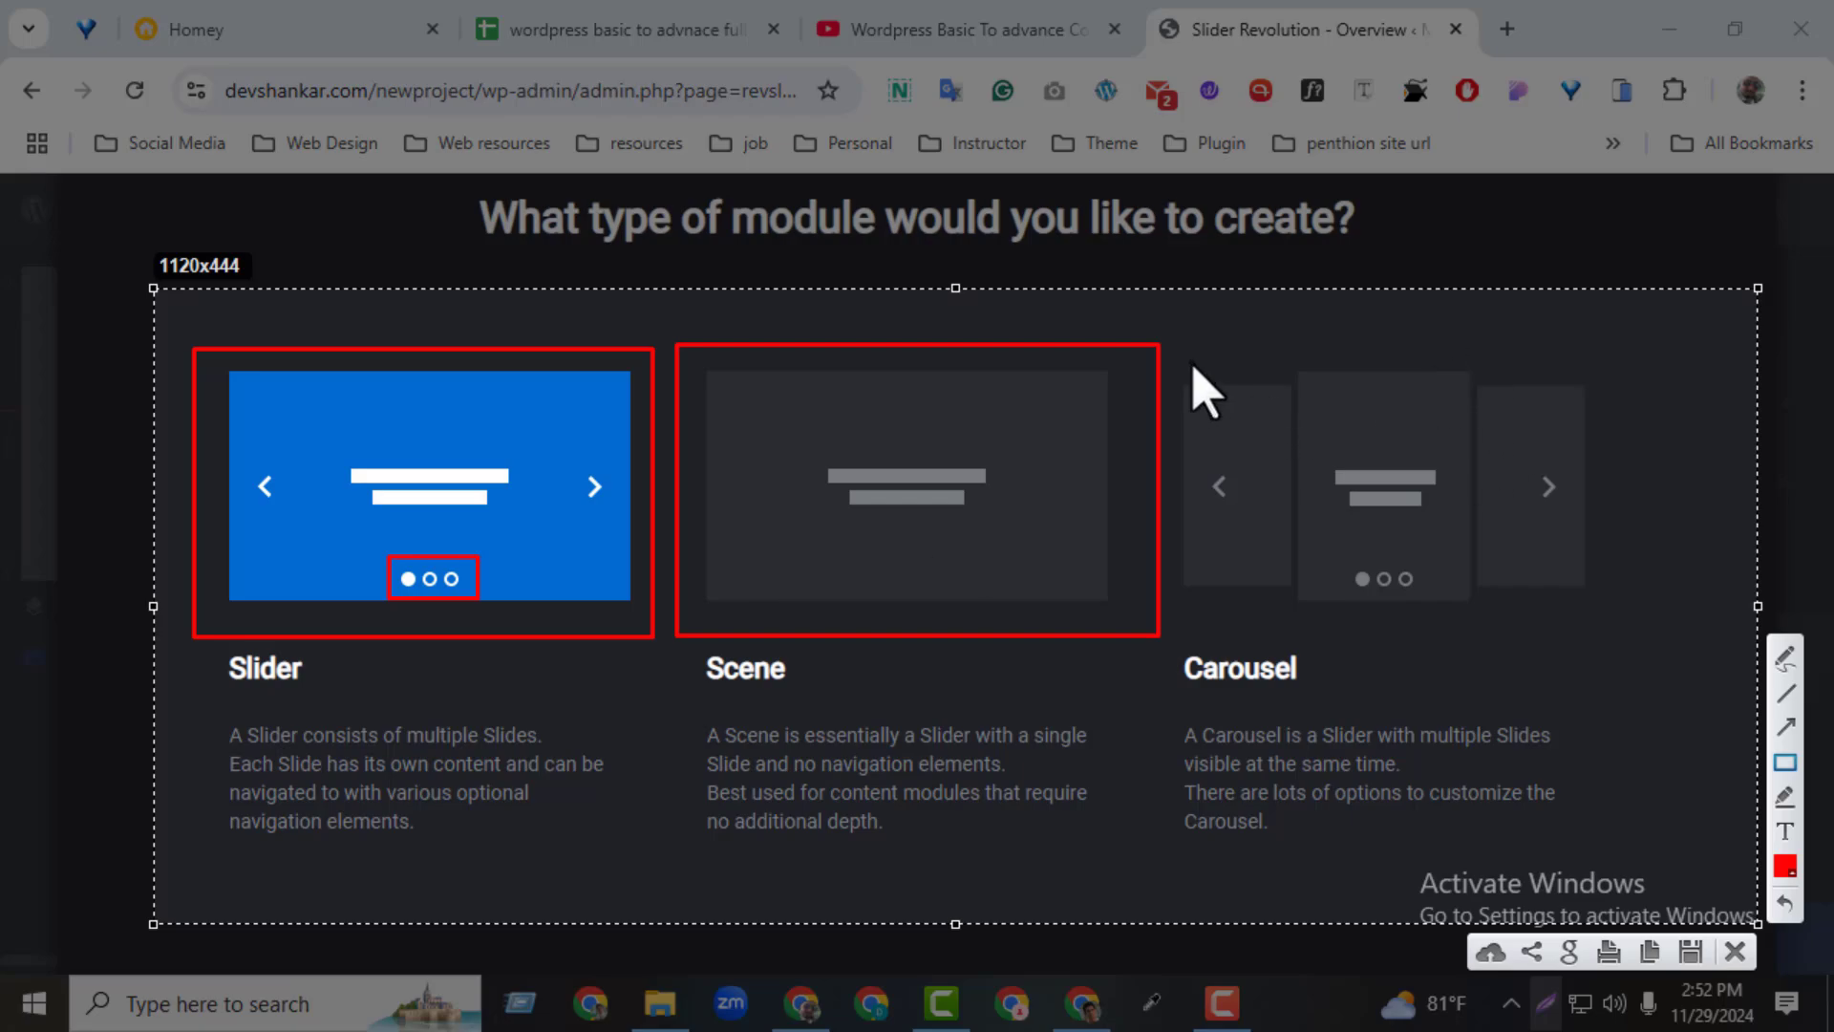
Outline the Carousel module type and its three visible slides with red rectangles, and discard the screenshot overlay
drag(1166, 351, 1640, 658)
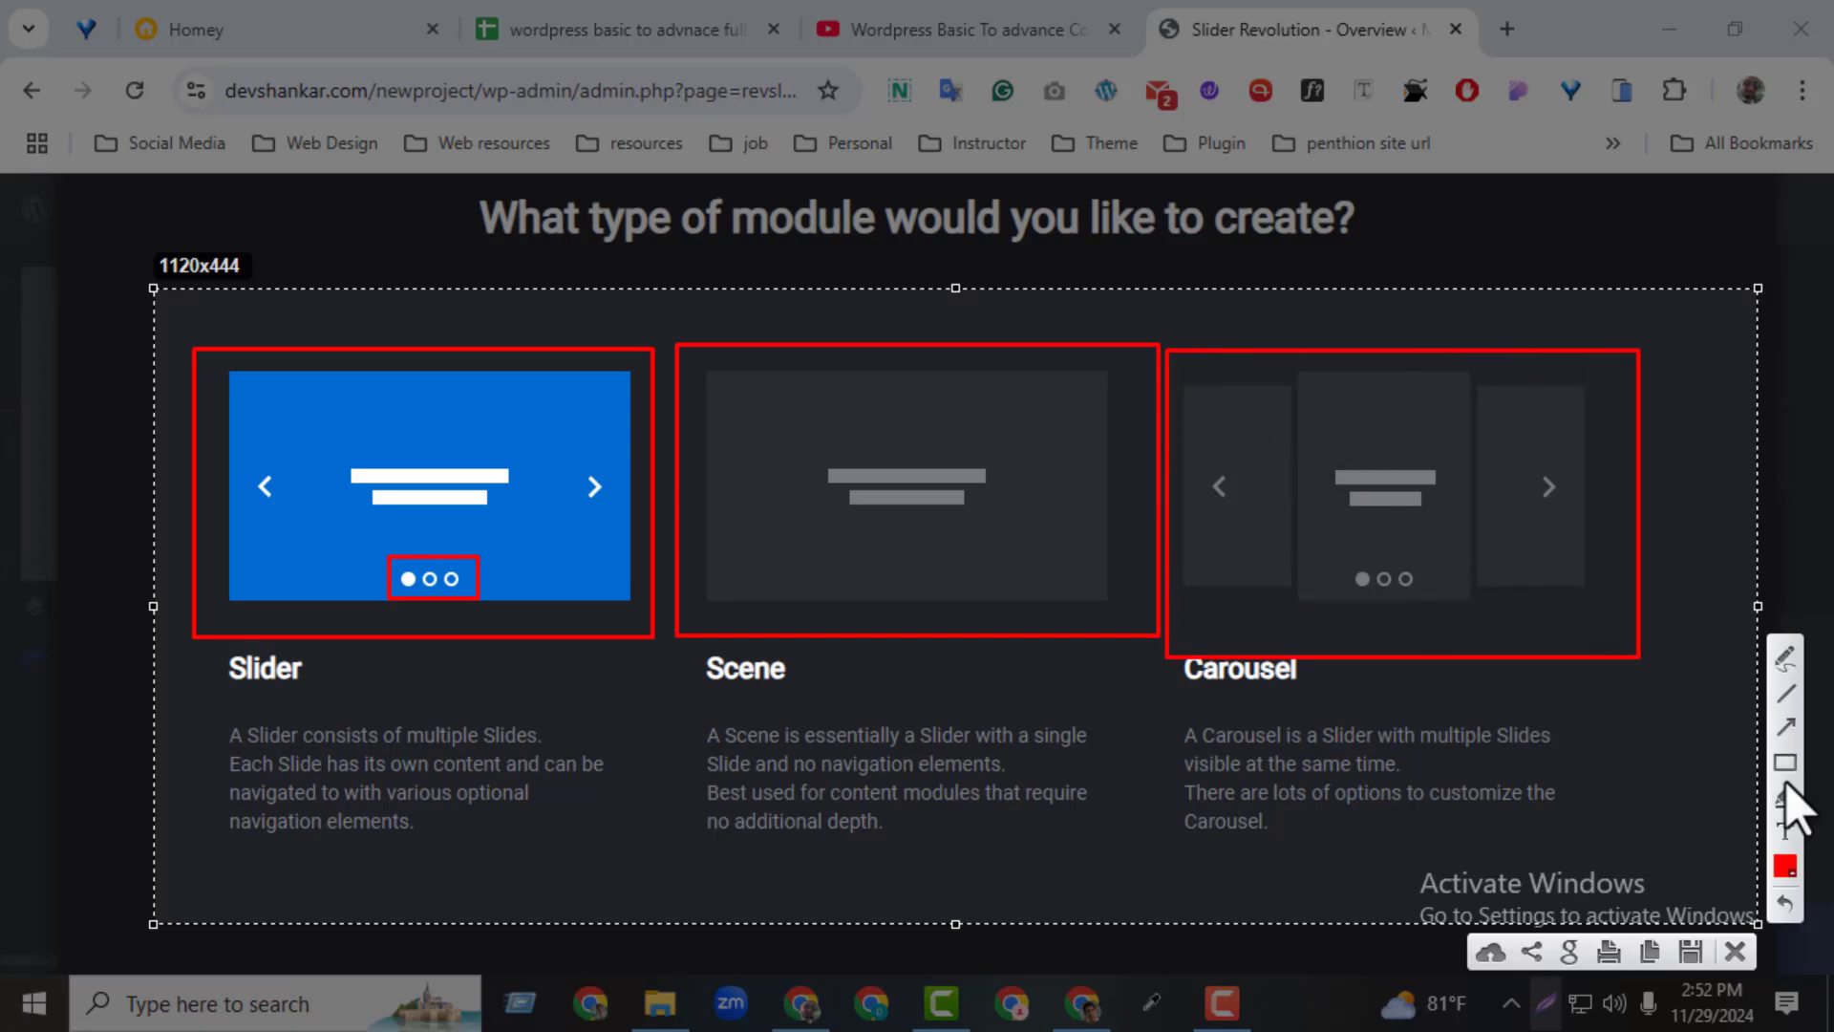
drag(1295, 368, 1487, 608)
mouse_move(1497, 381)
mouse_down()
mouse_move(1573, 483)
mouse_move(1592, 587)
mouse_up()
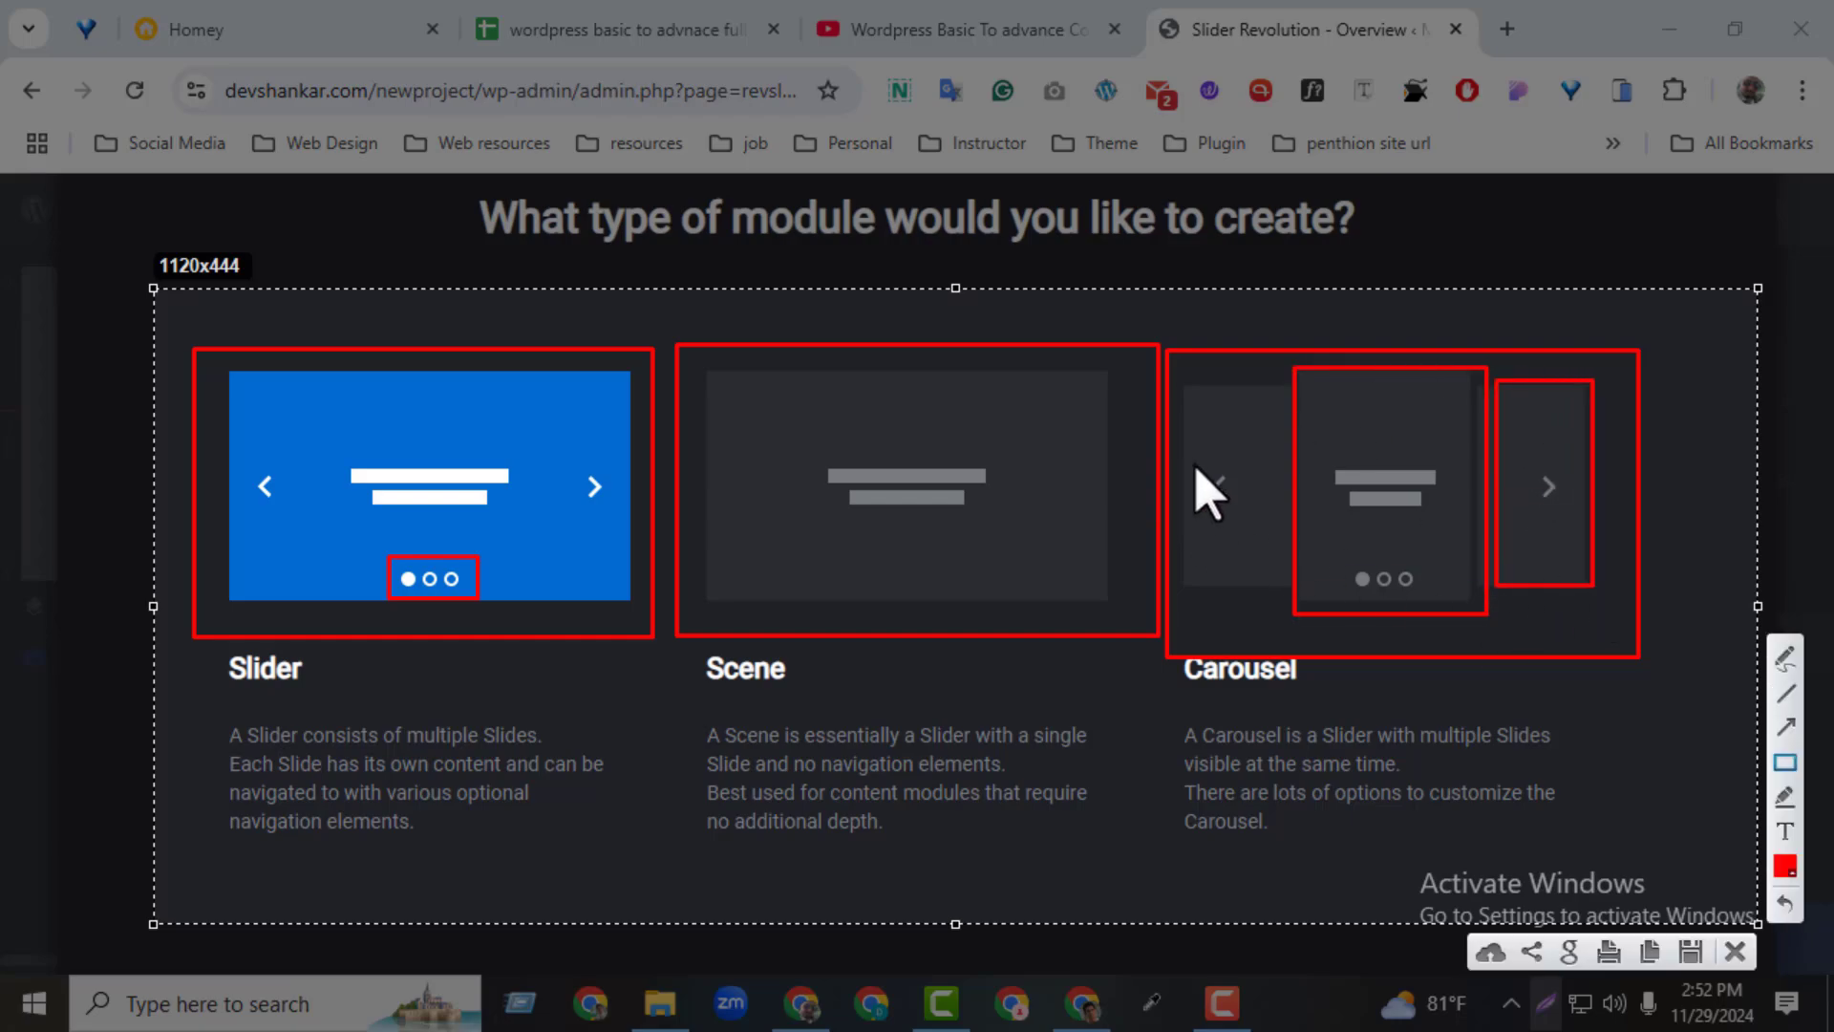
drag(1165, 368, 1276, 642)
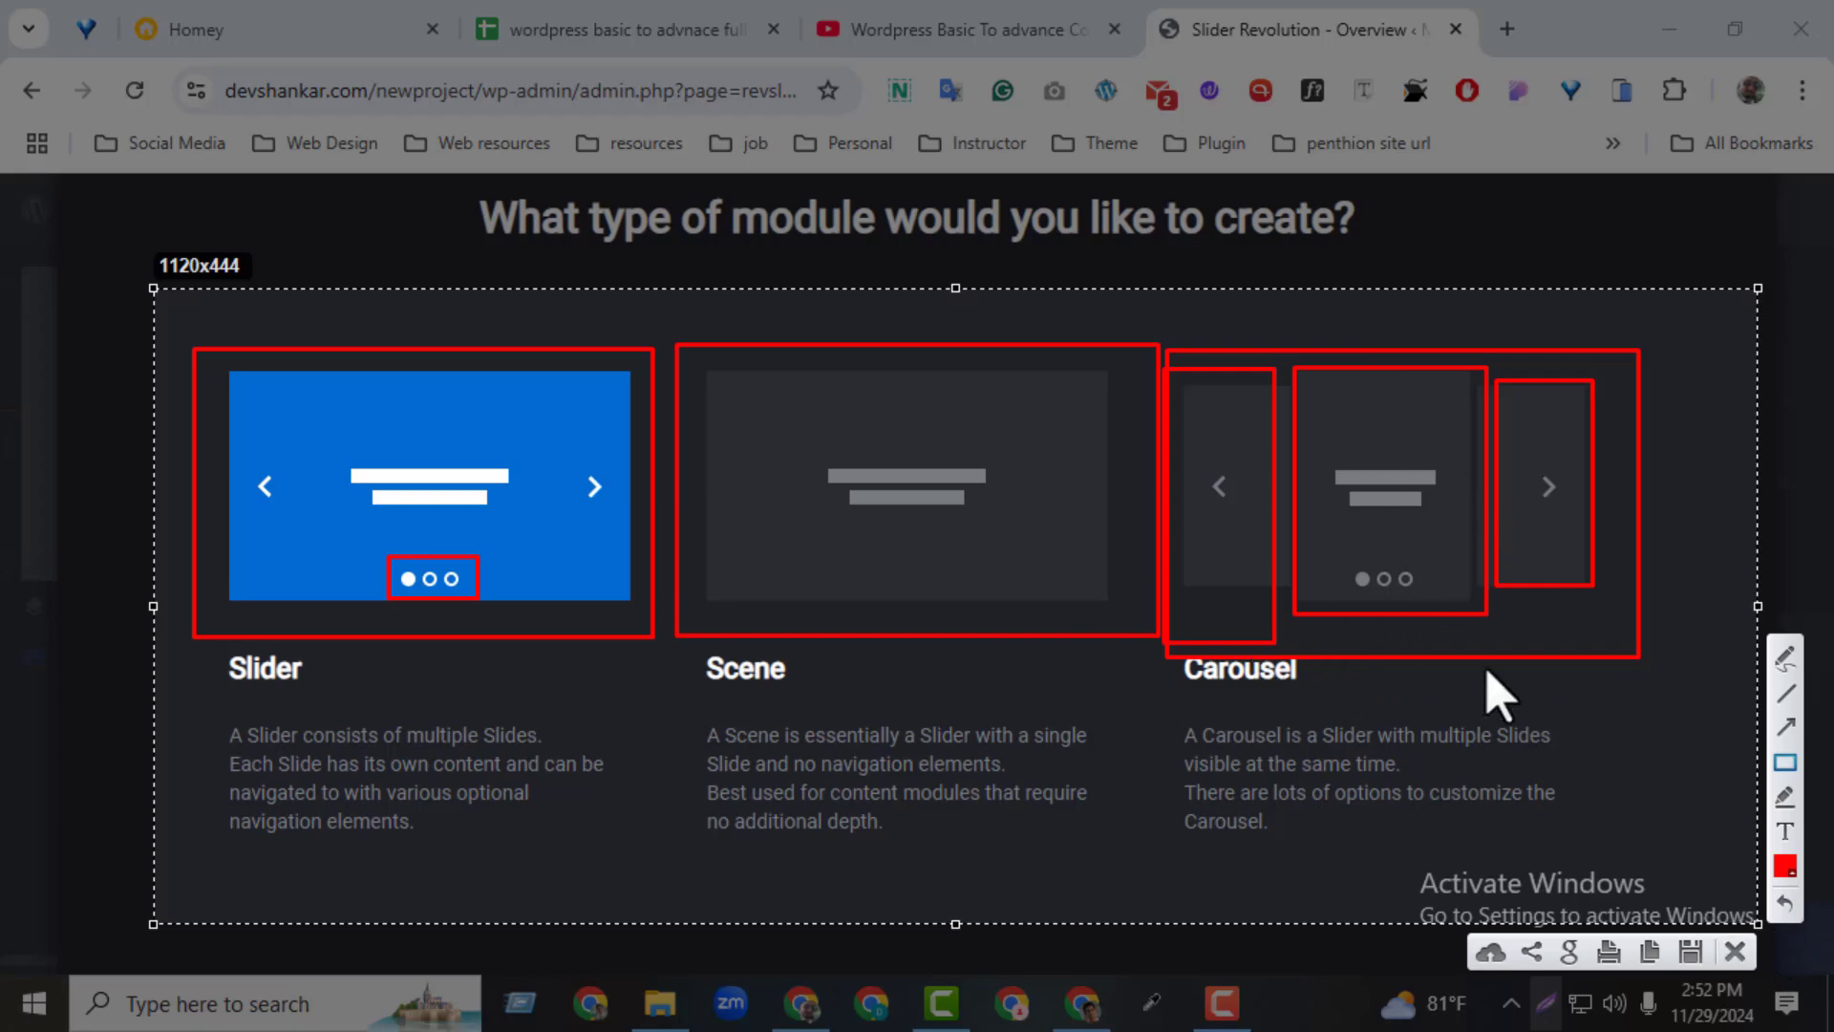
click(1727, 961)
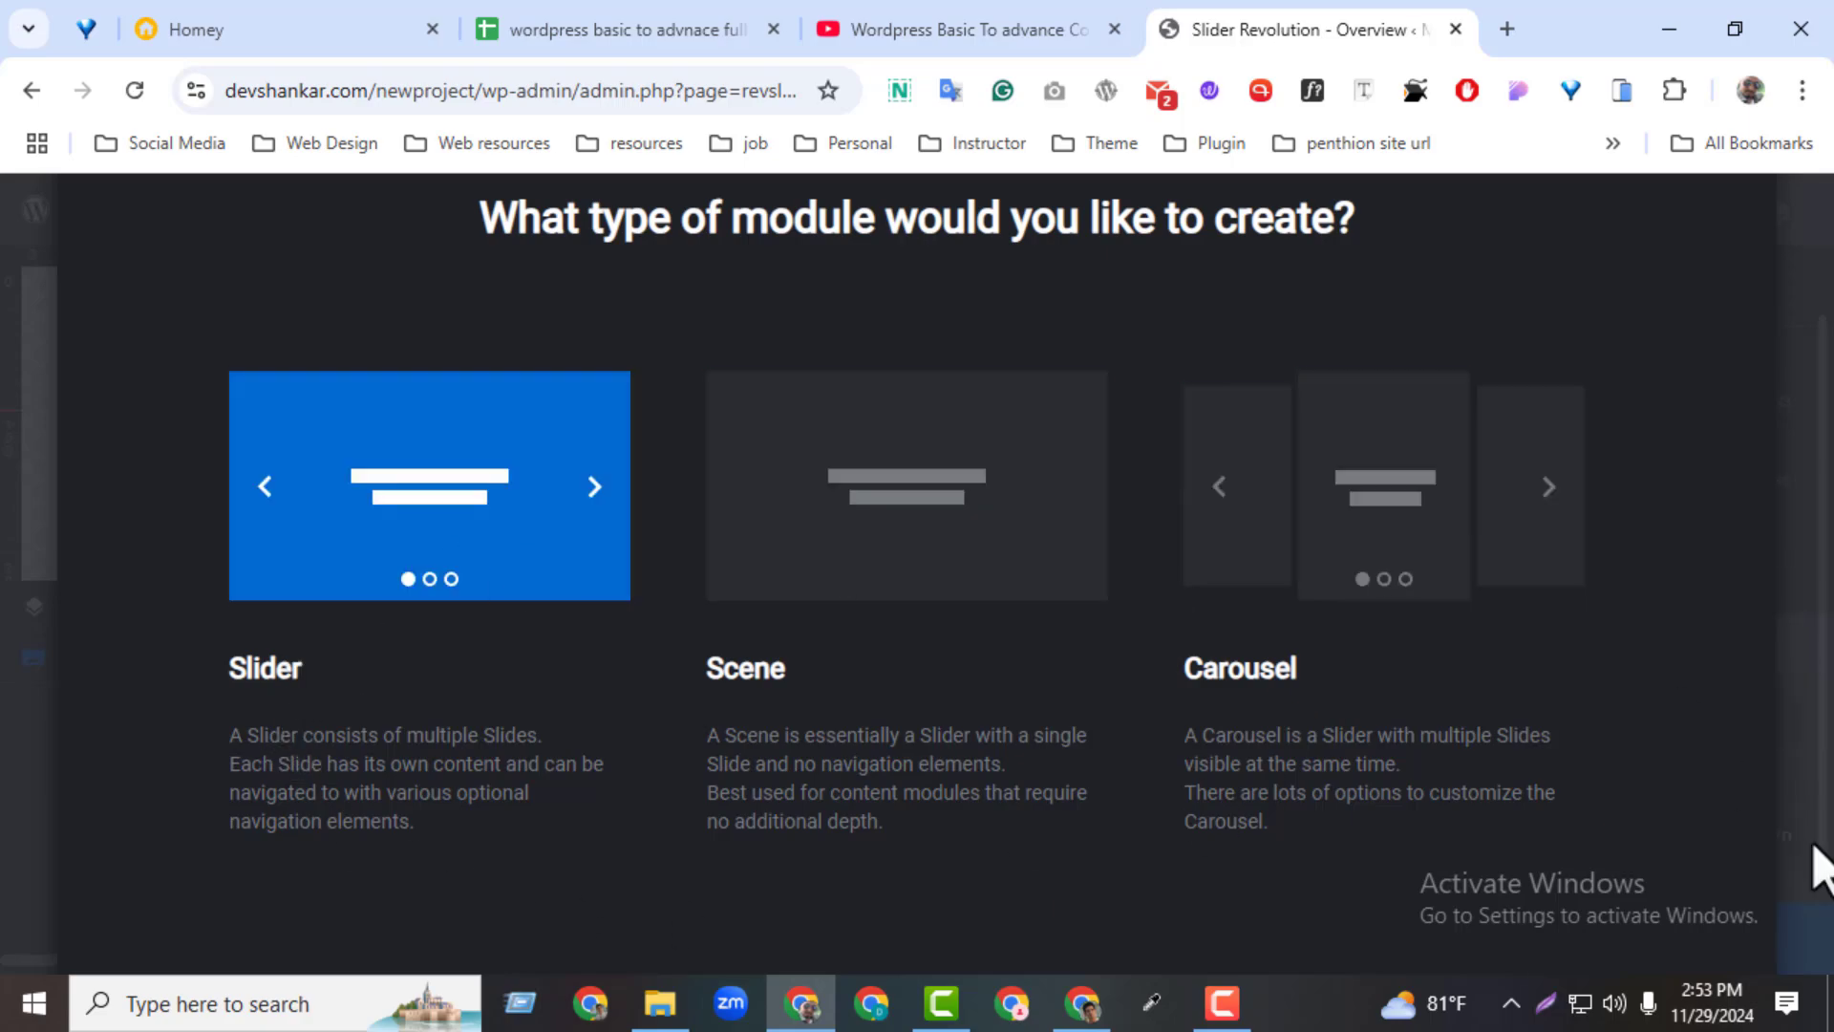
Finish the creation guide with Slider type, Full-Width dimensions and Intelligent Inheriting responsiveness, and go to the editor
drag(1806, 767, 1787, 898)
scroll(1710, 845, down, 2)
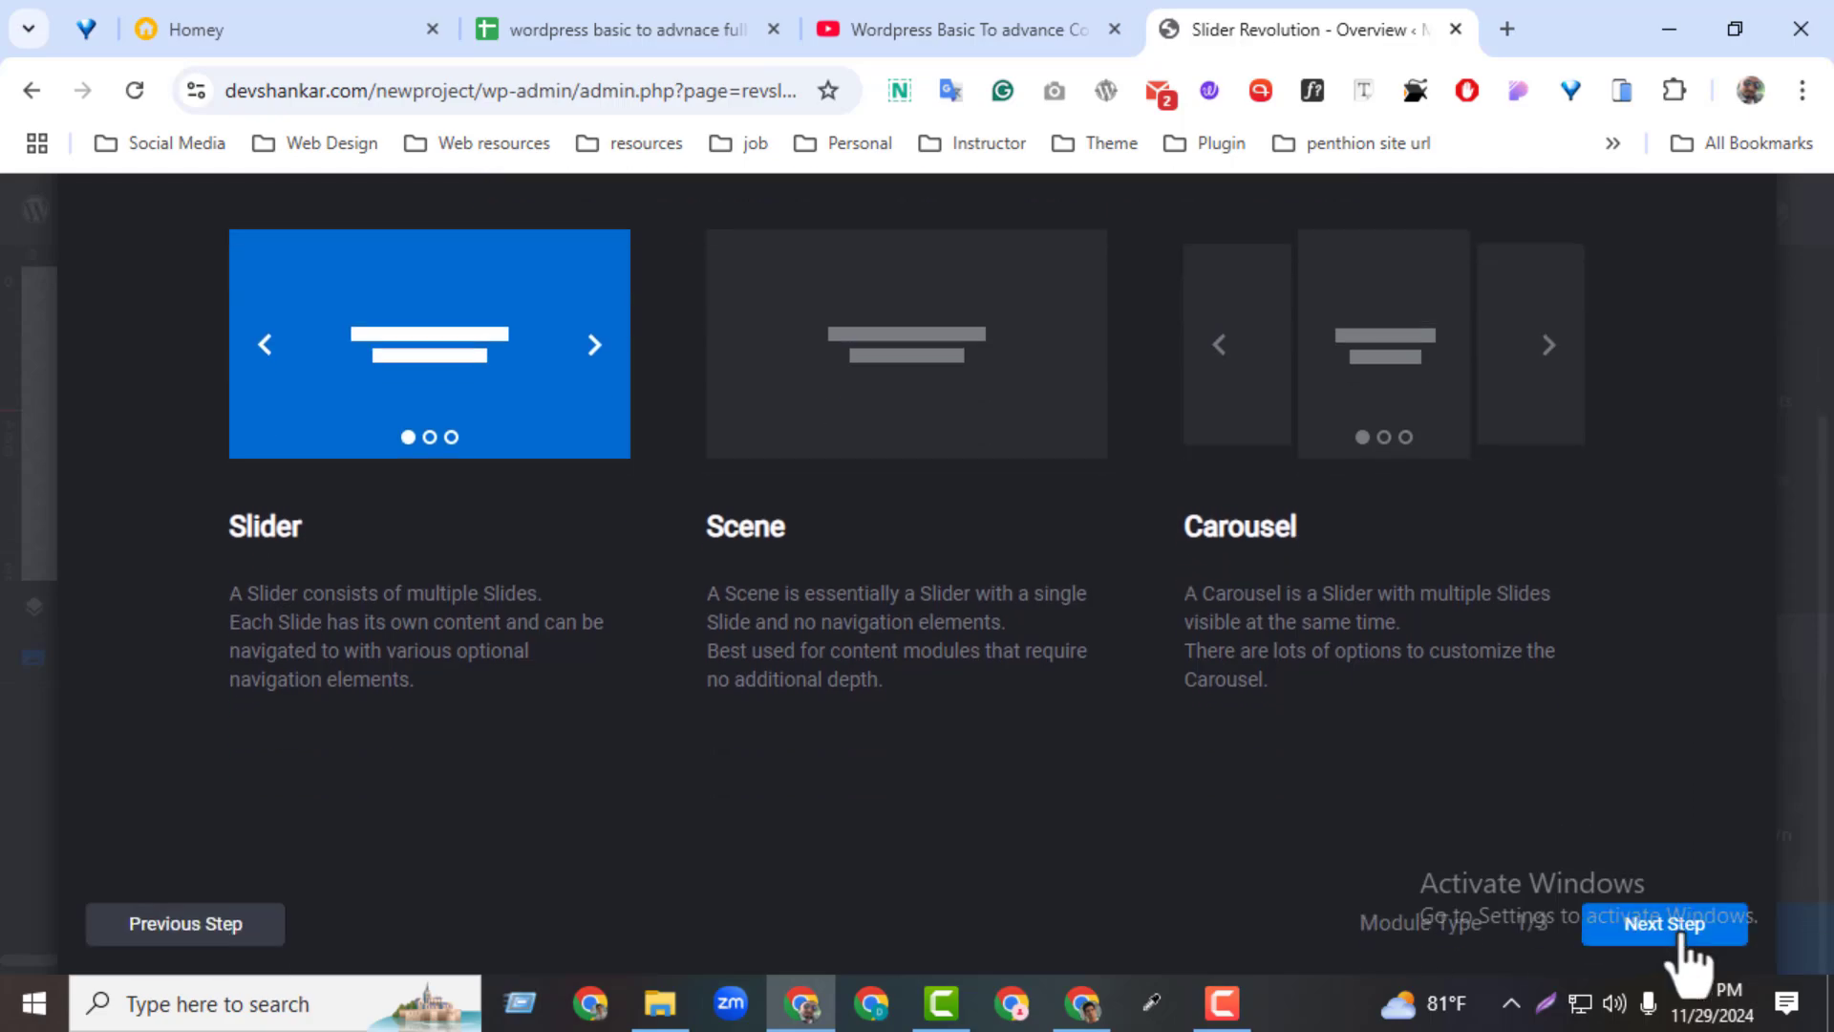
click(1681, 936)
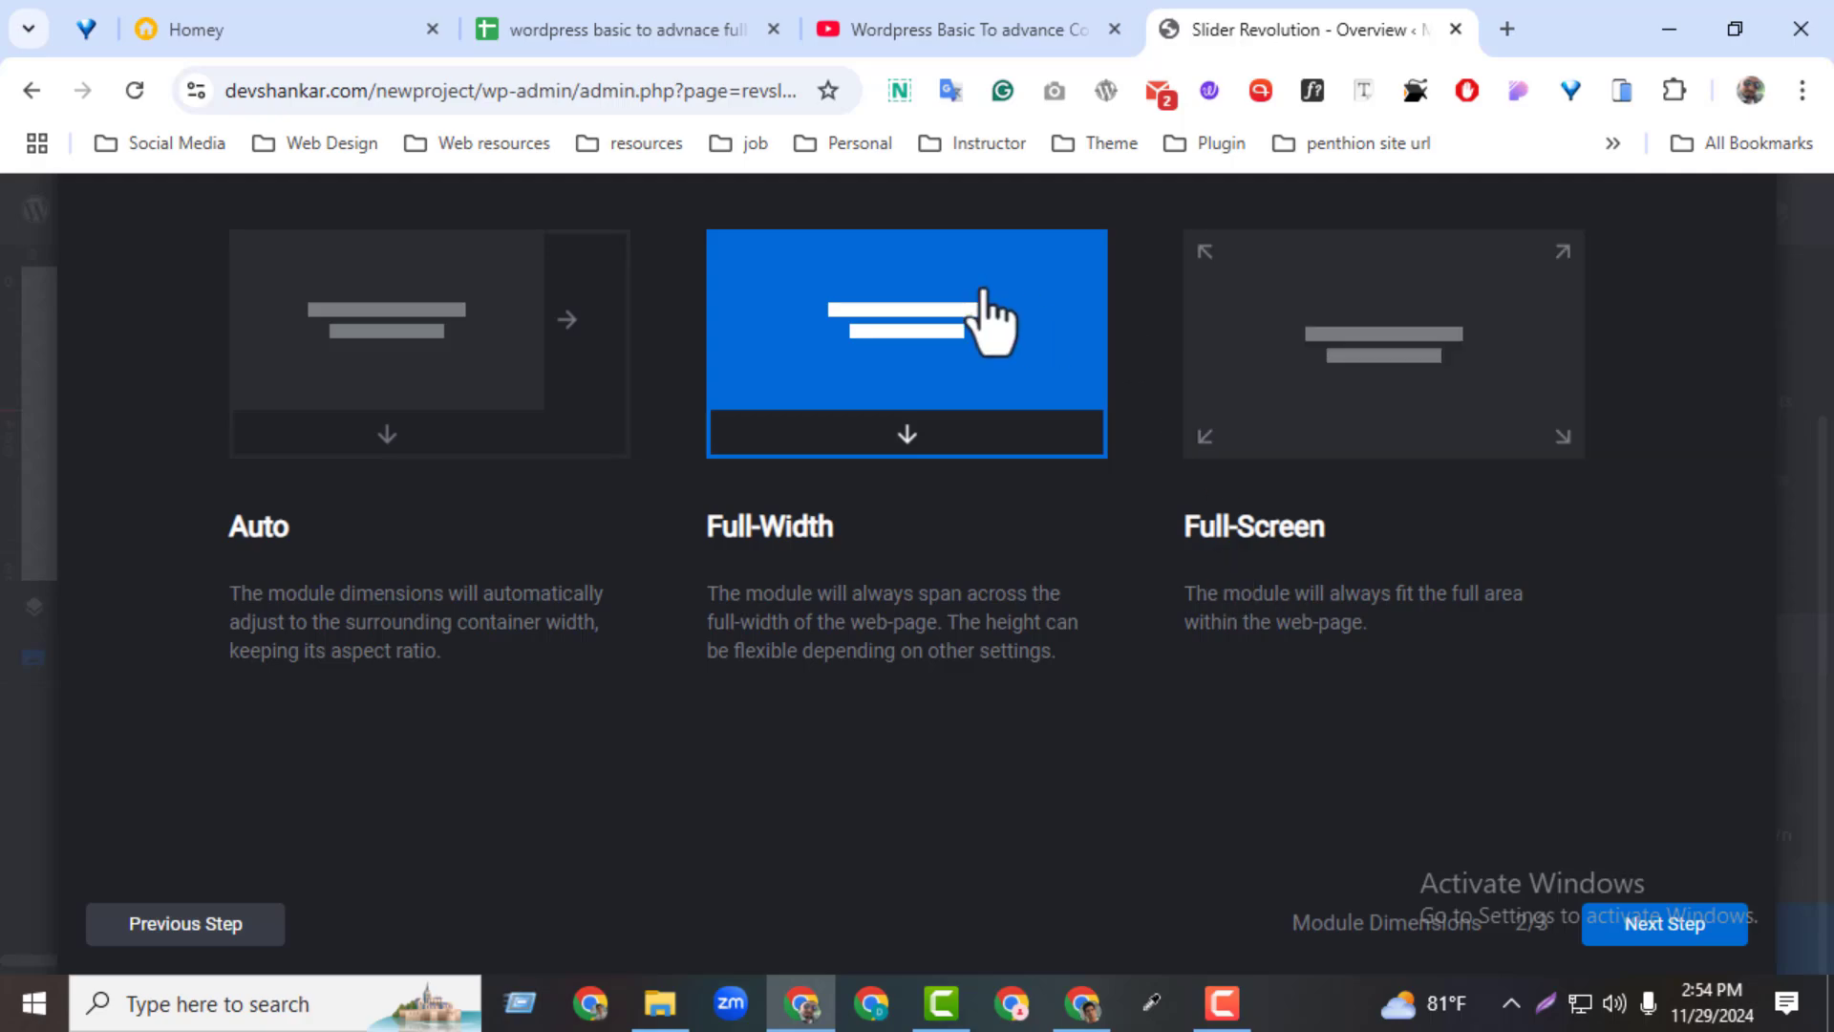
click(1629, 934)
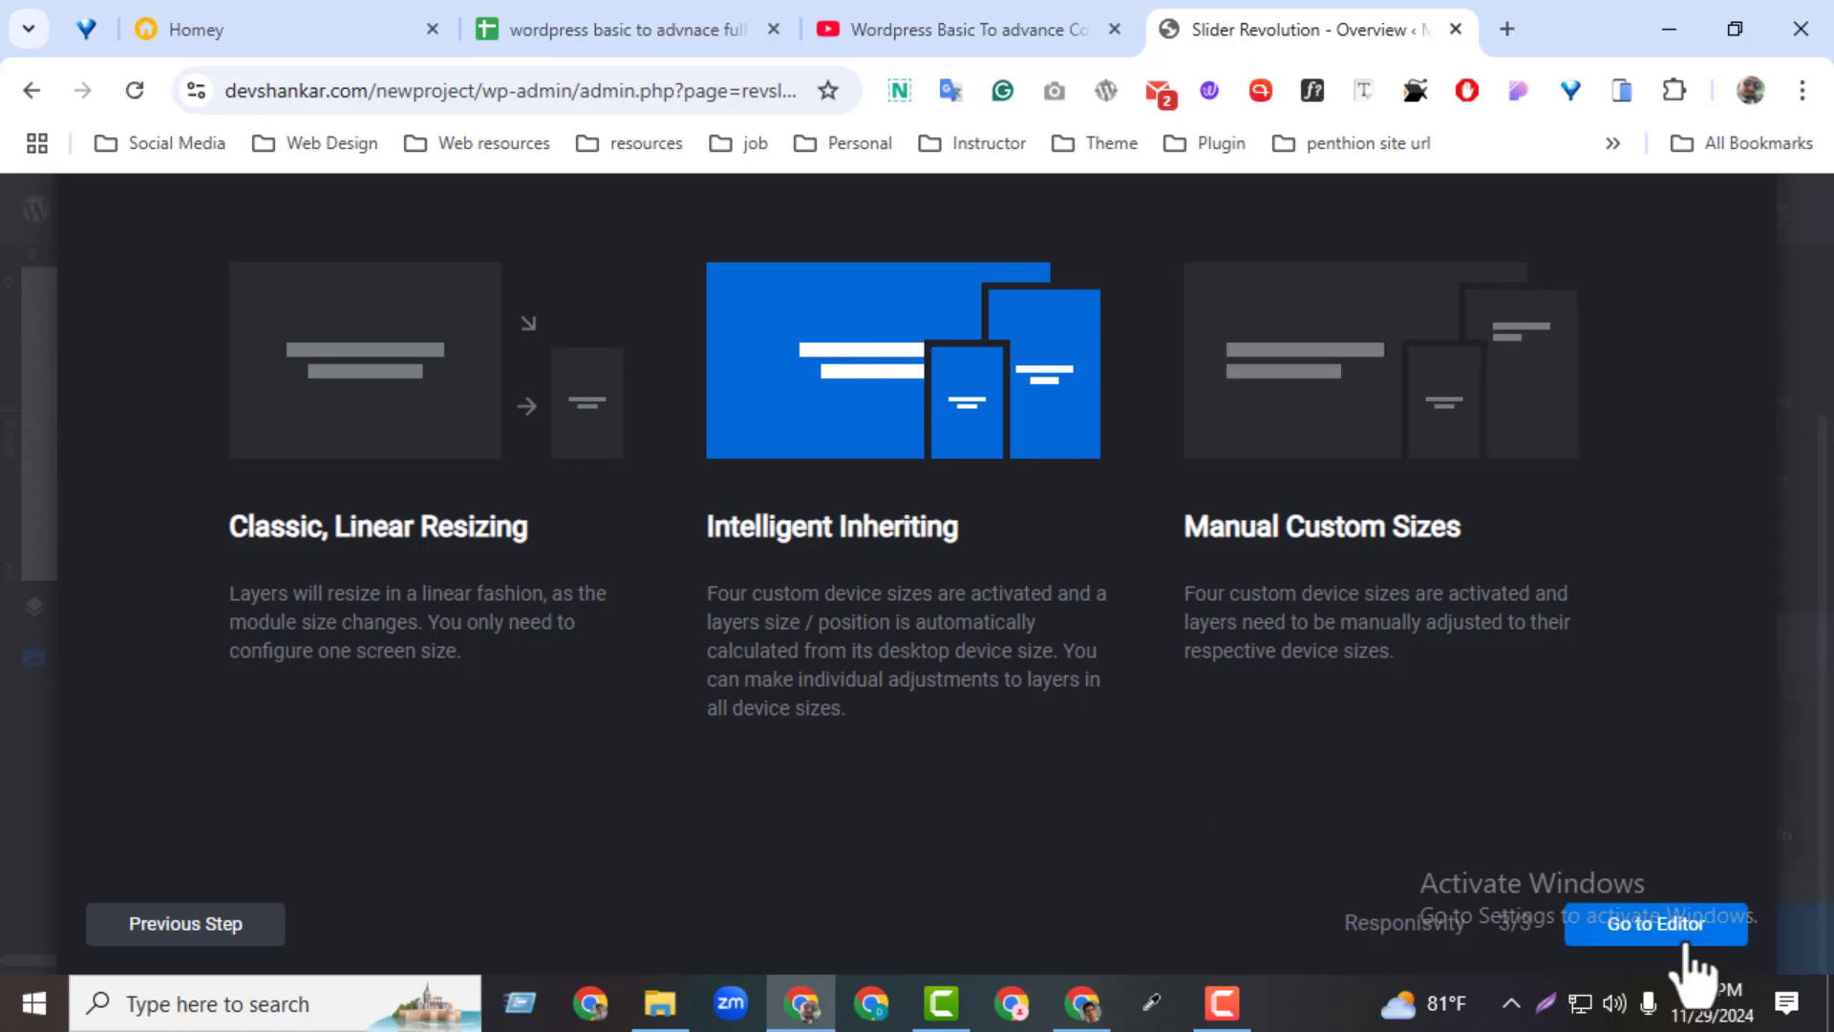
click(1656, 923)
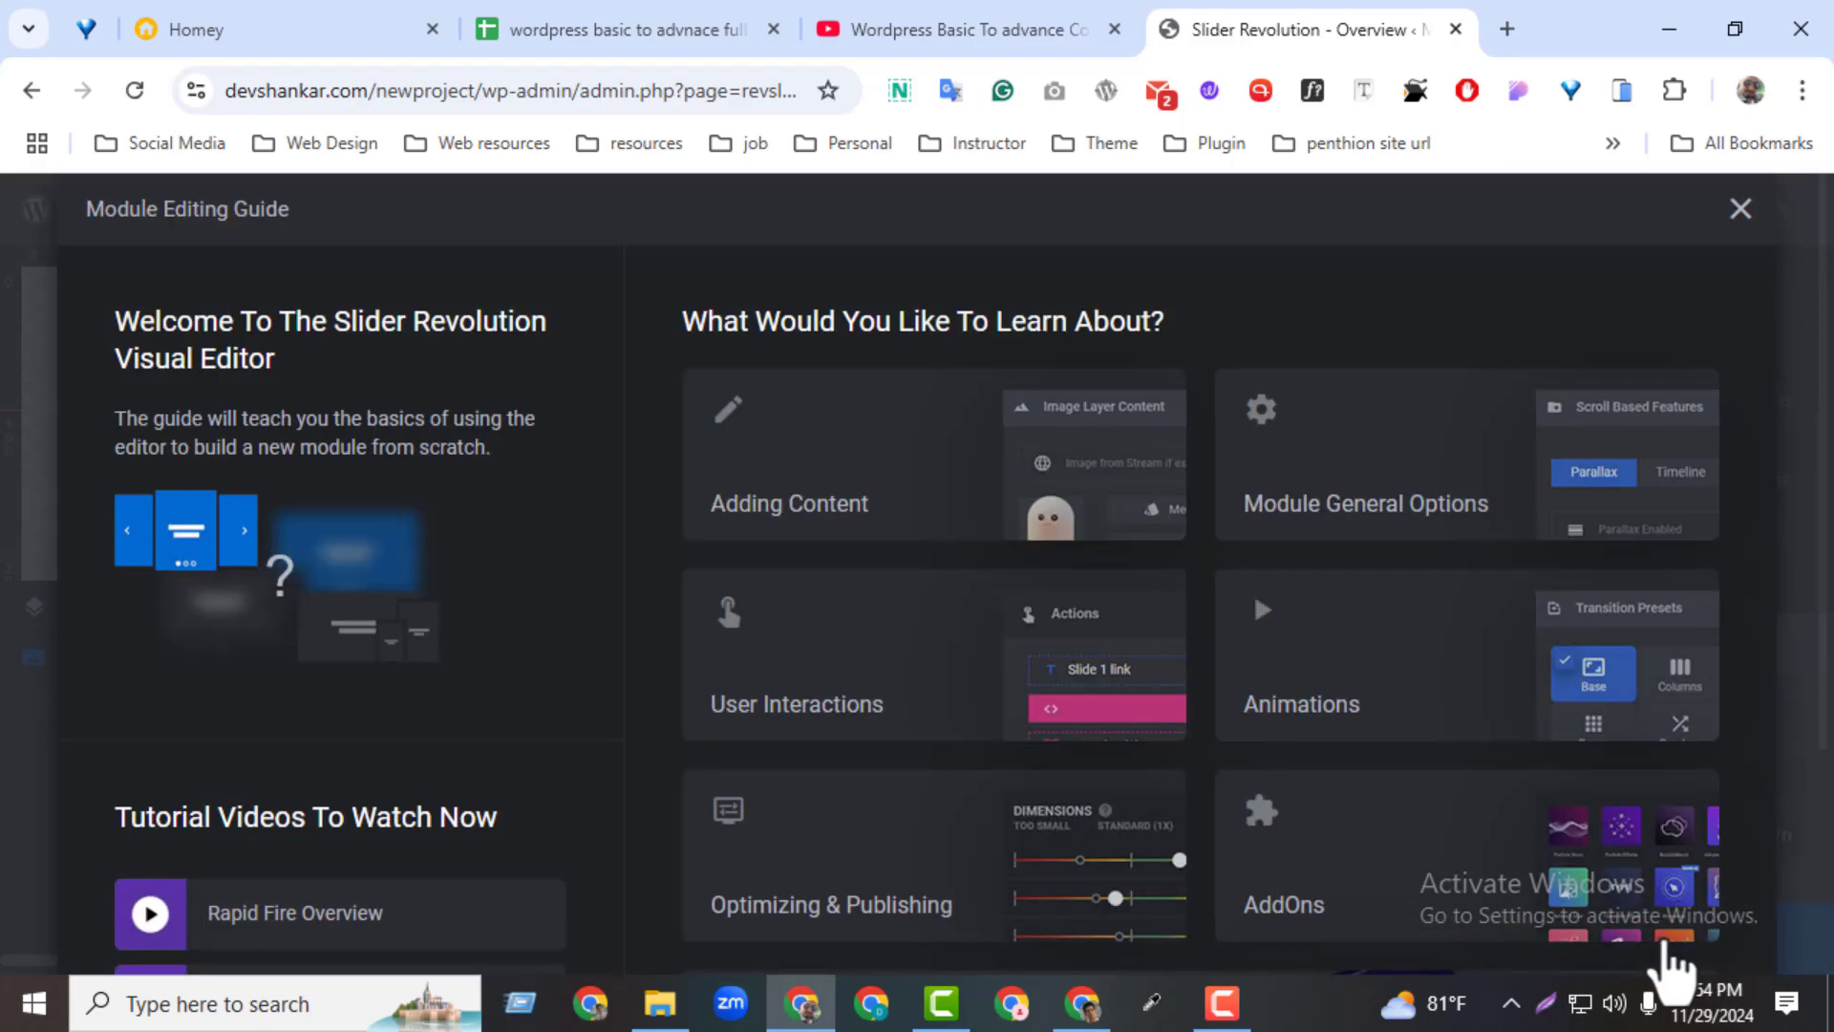
Look through and close the Module Editing Guide, enlarge the canvas by lowering the timeline's upper edge, and dismiss the guide hint
scroll(1814, 749, down, 3)
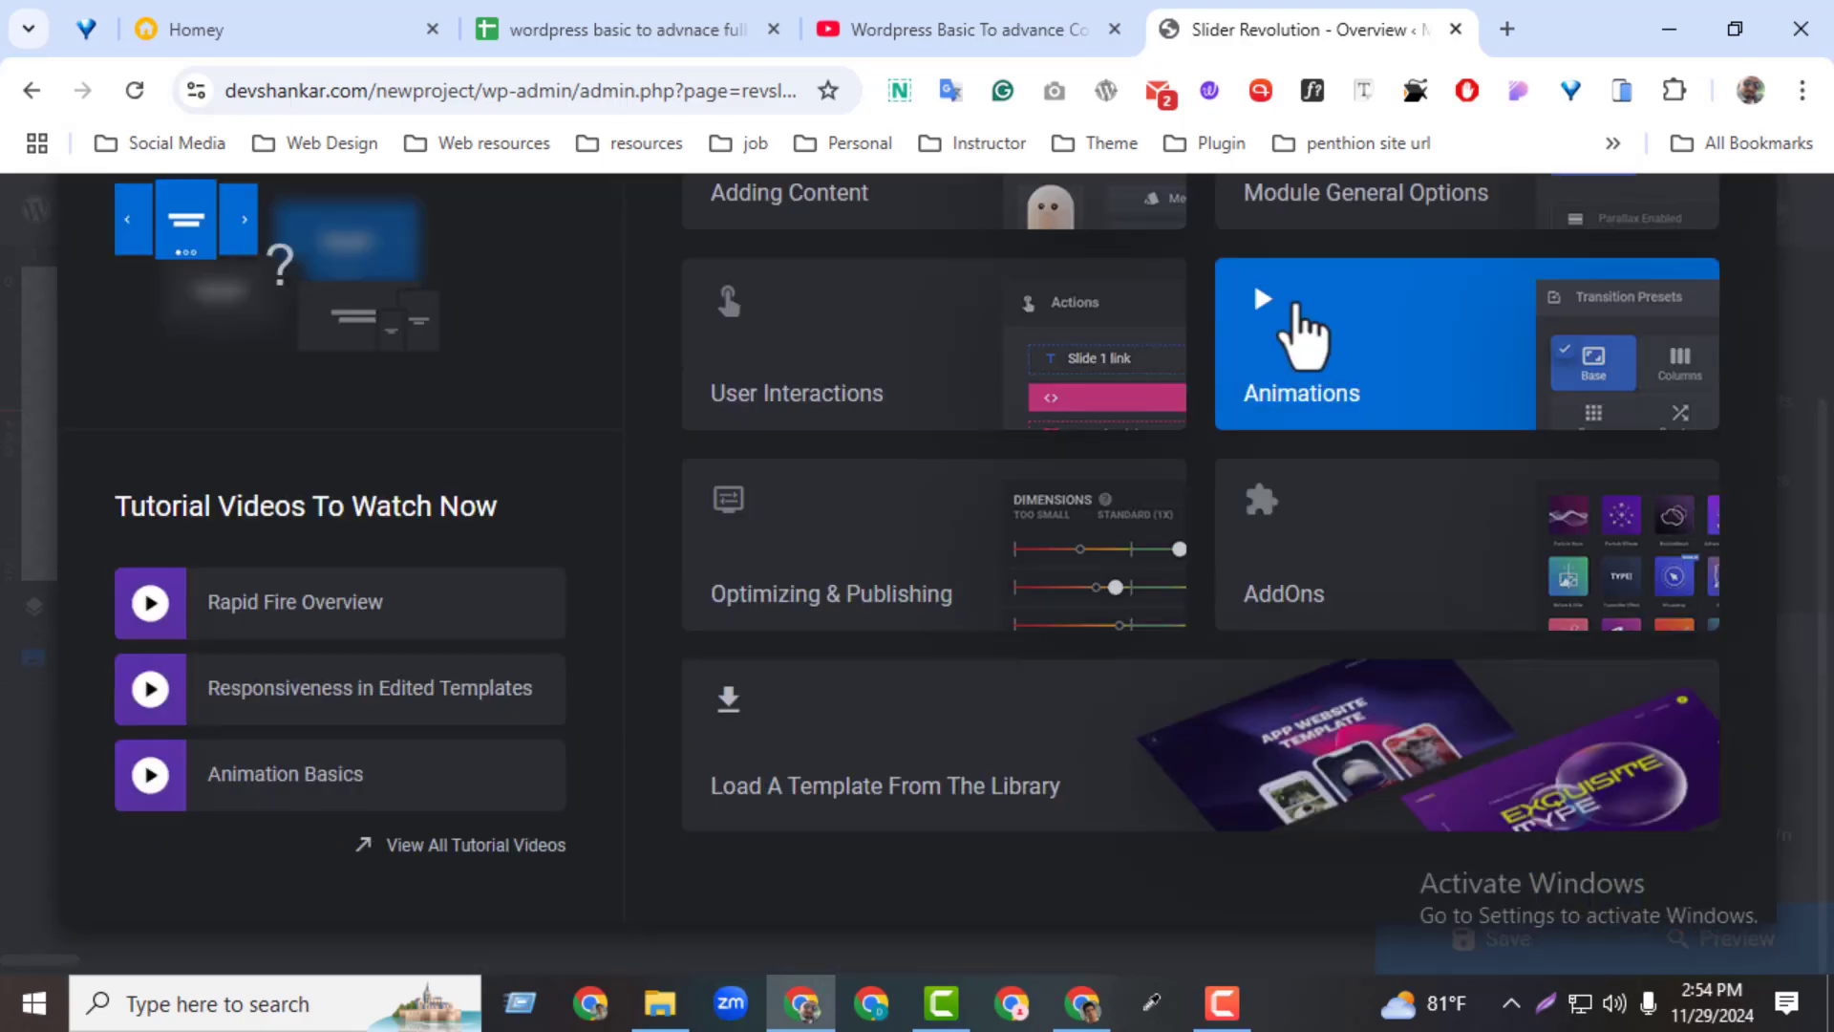
scroll(1815, 726, up, 3)
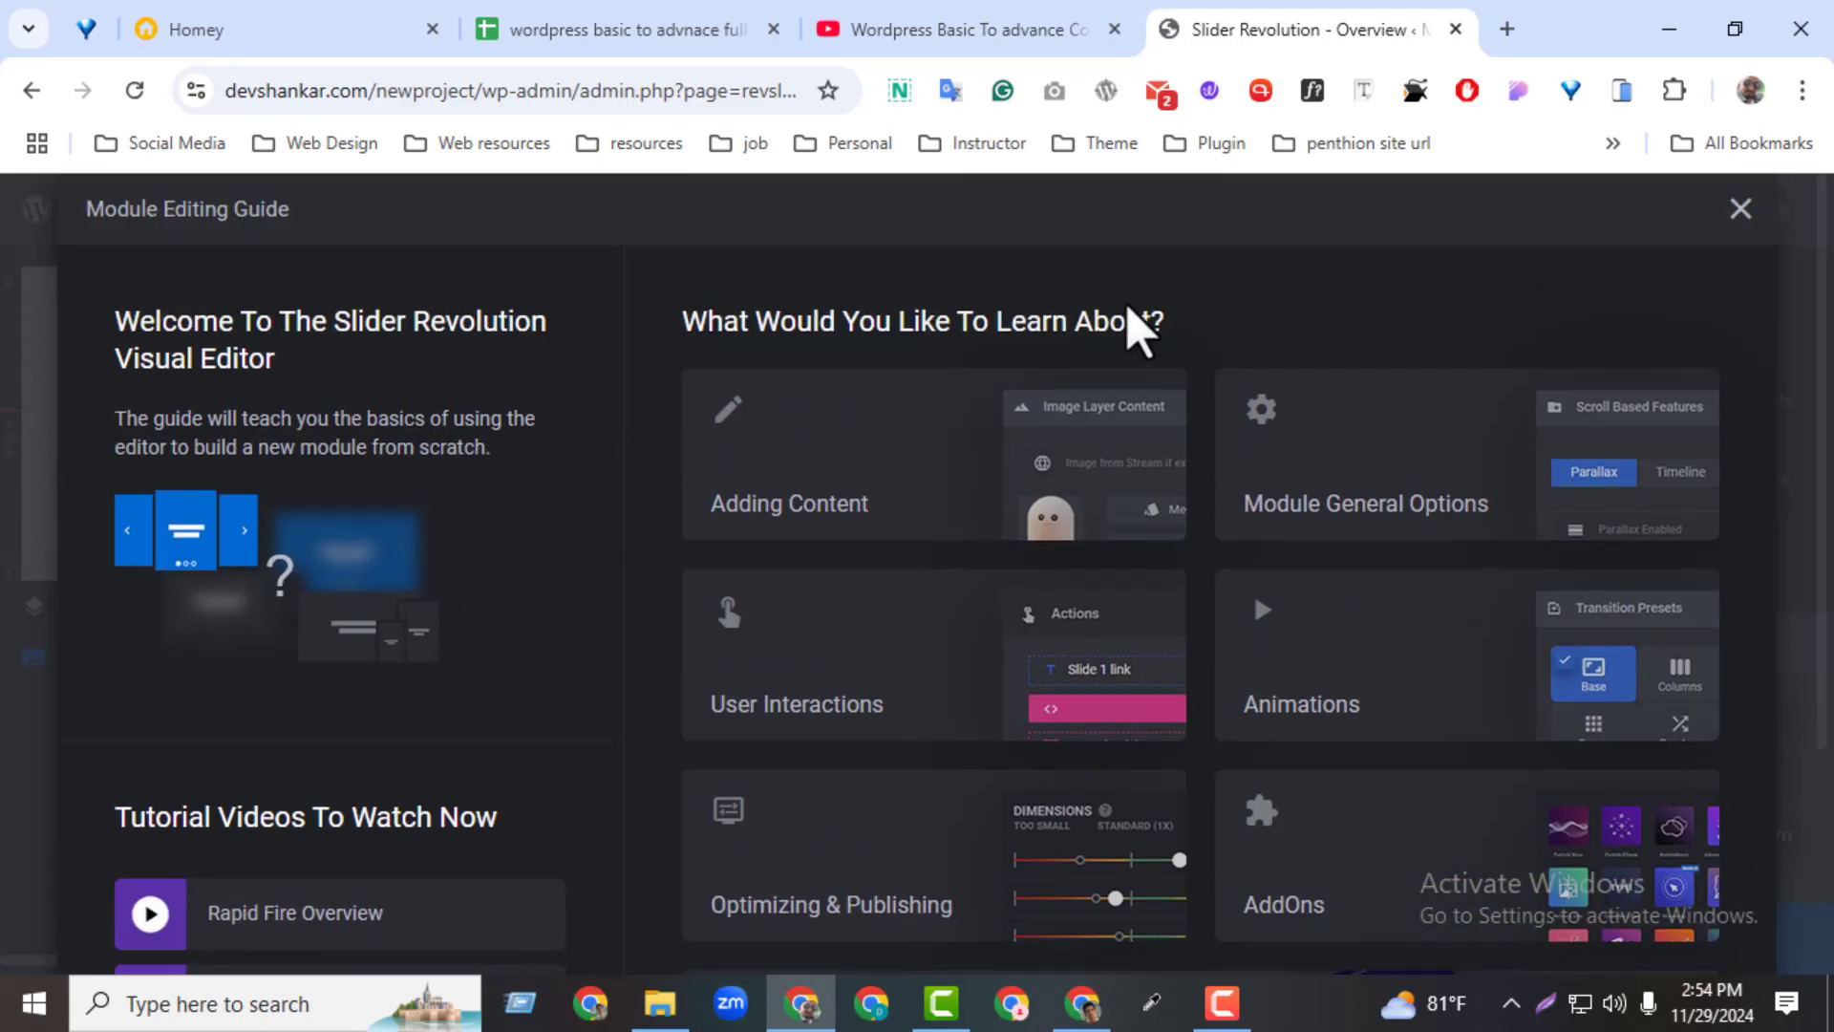
click(1741, 208)
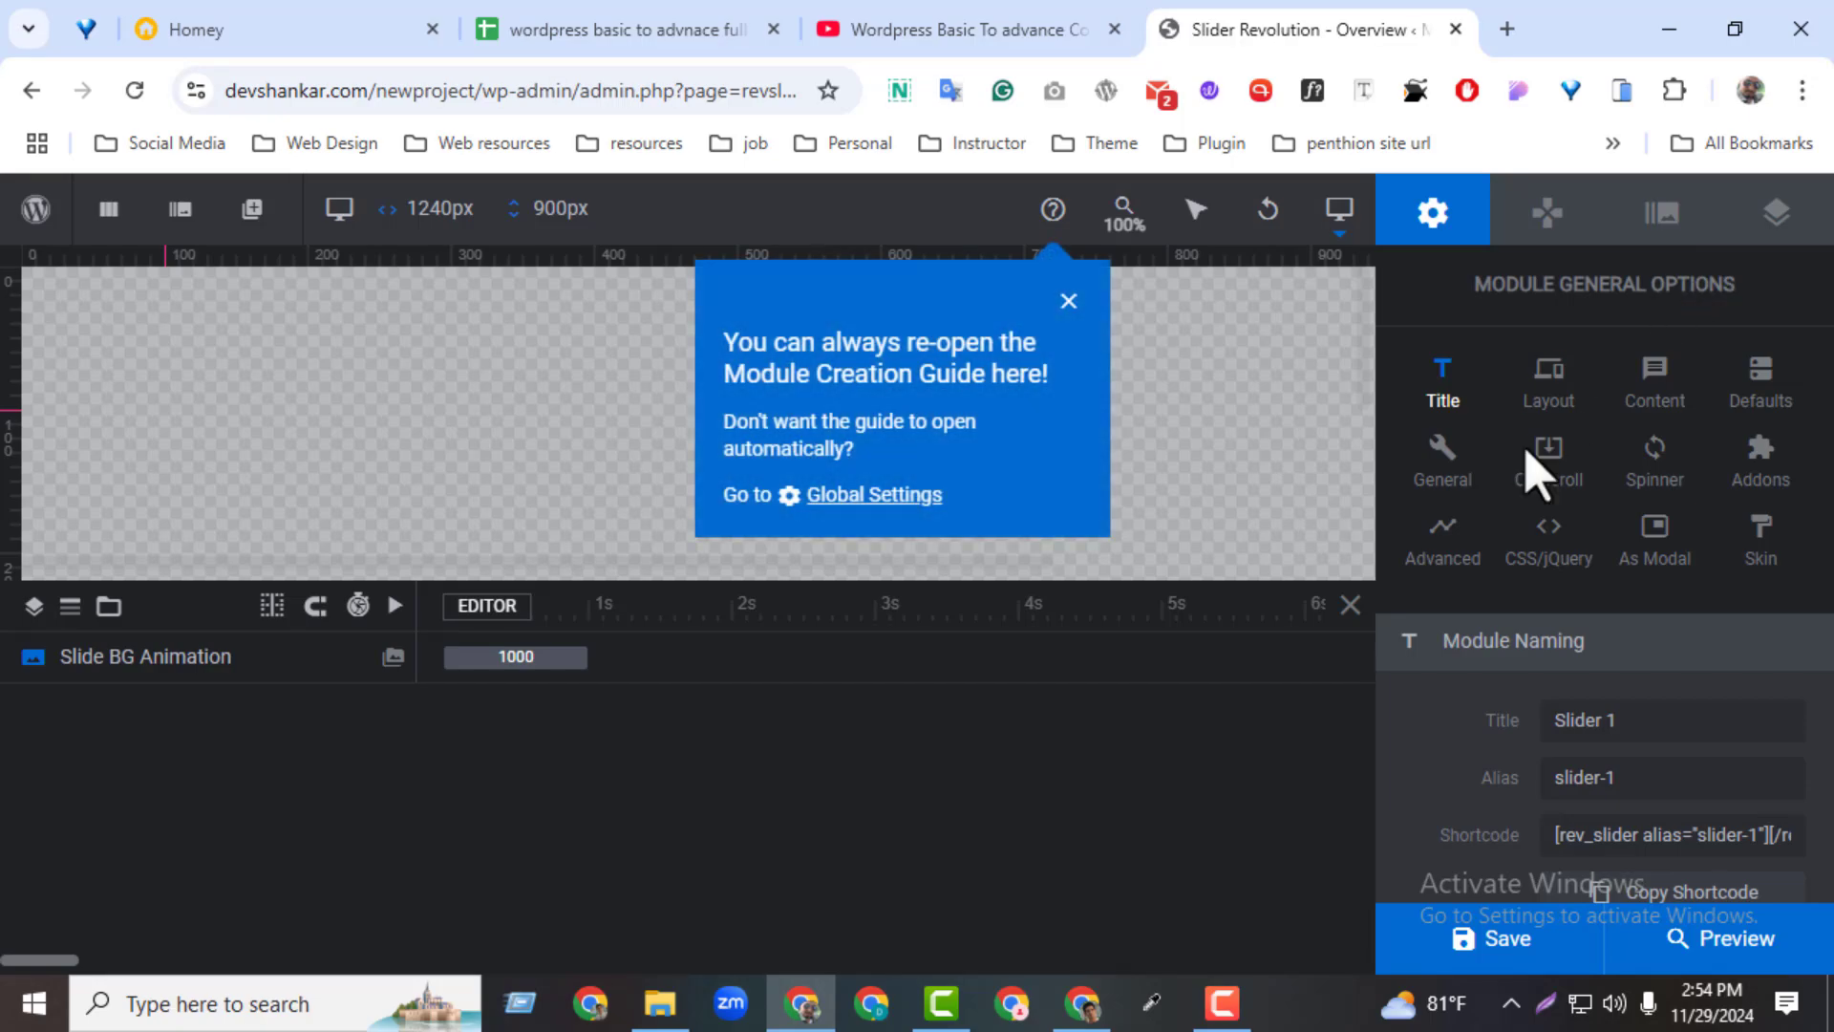
drag(794, 581, 776, 888)
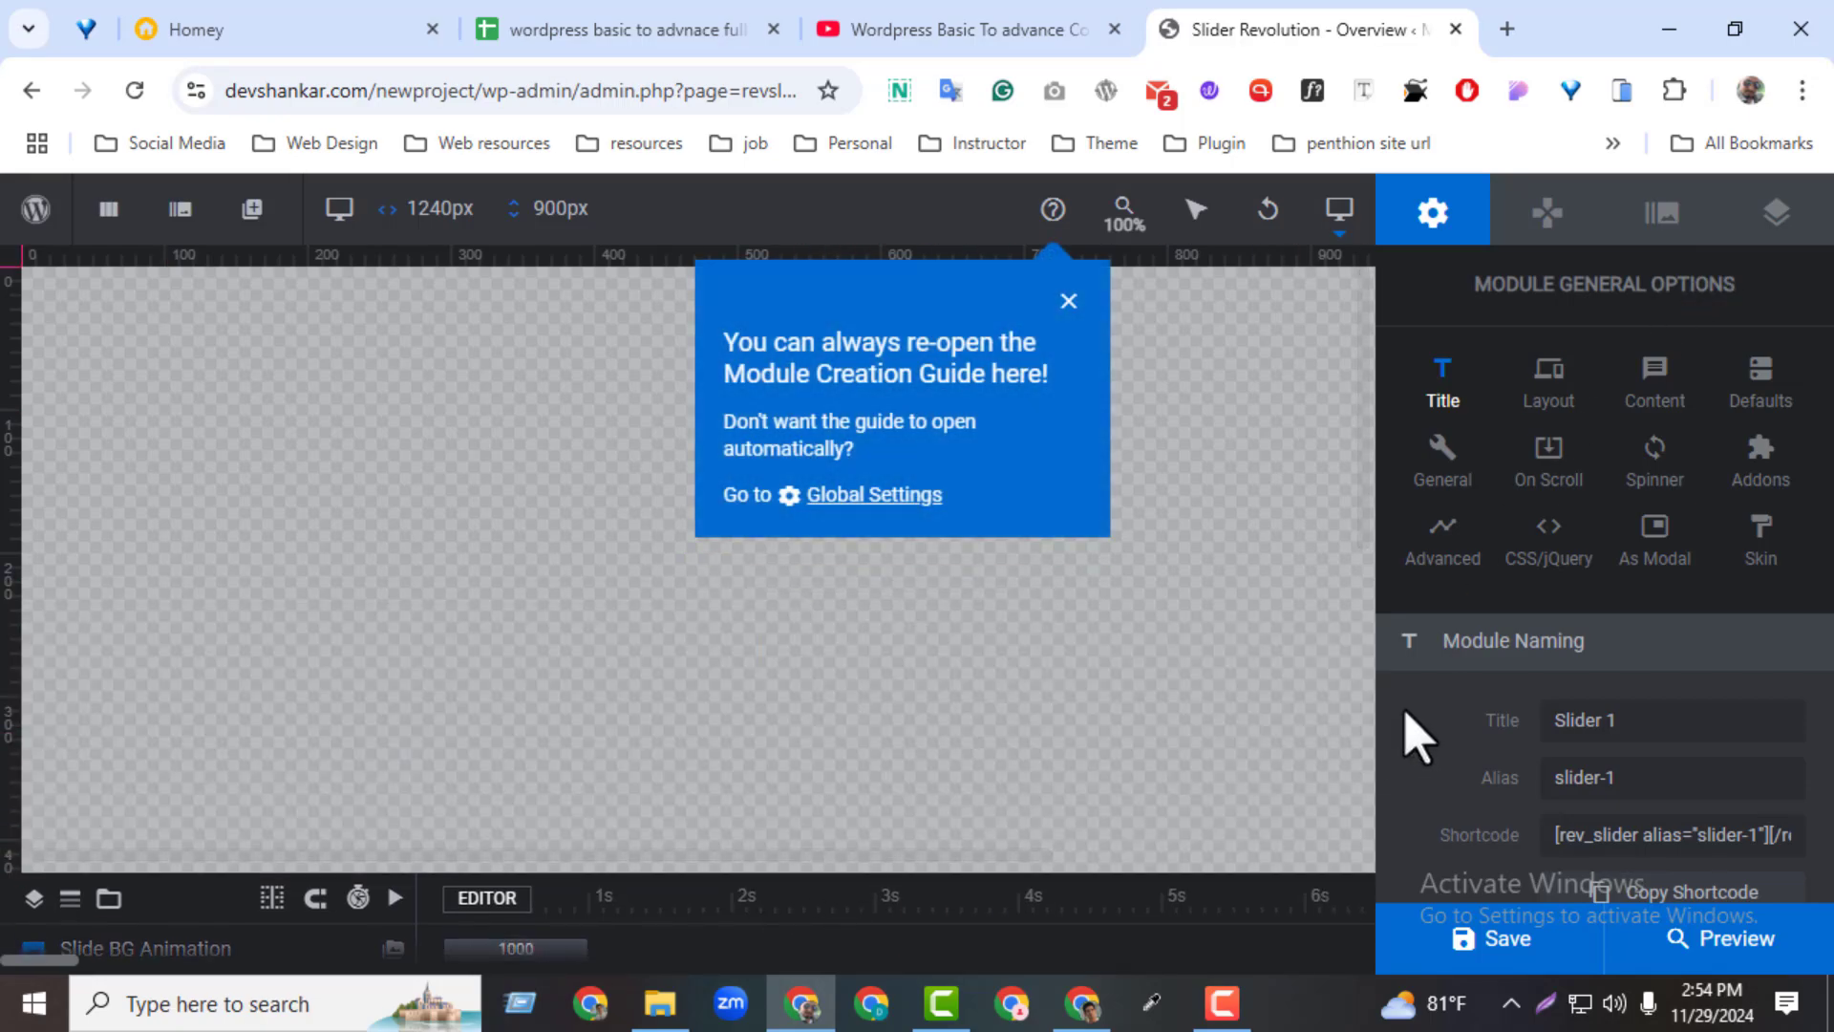
click(1069, 301)
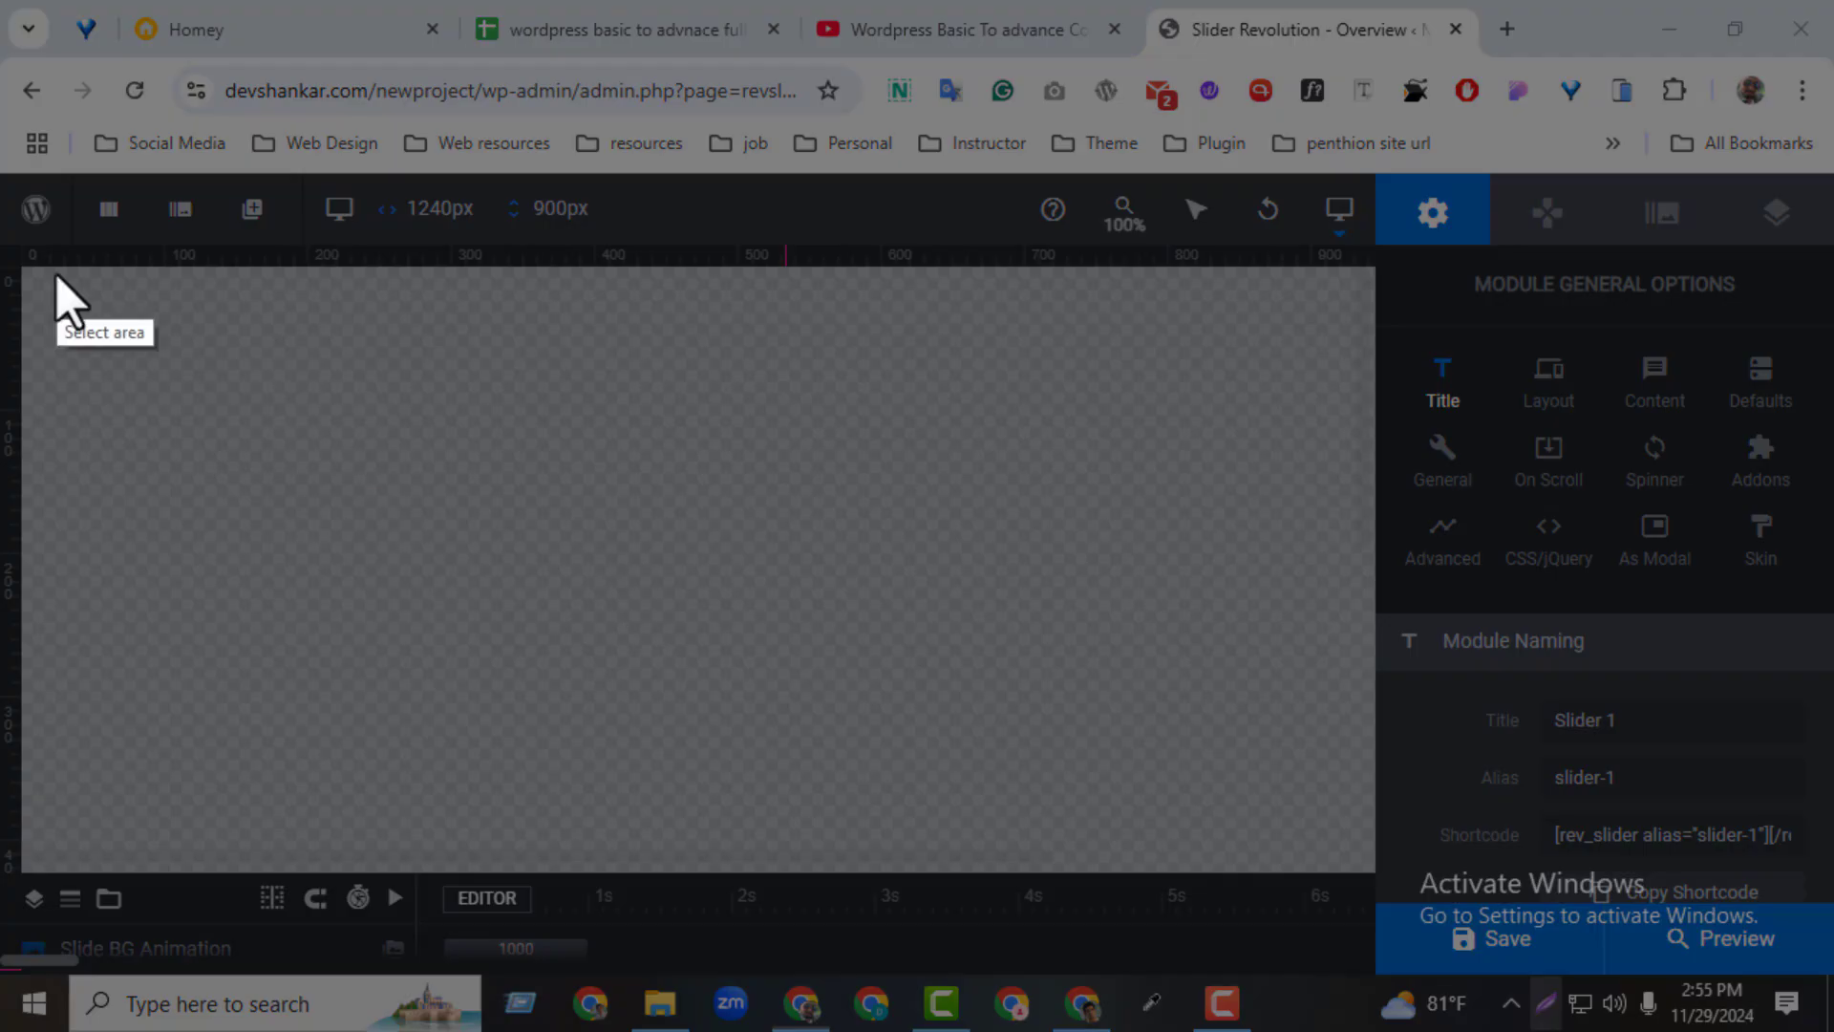
Outline the editor's options sidebar, toolbar and timeline with red rectangles in a screenshot overlay, and discard the overlay
mouse_move(2, 164)
mouse_down()
mouse_move(40, 198)
mouse_move(1830, 973)
mouse_move(1818, 981)
mouse_up()
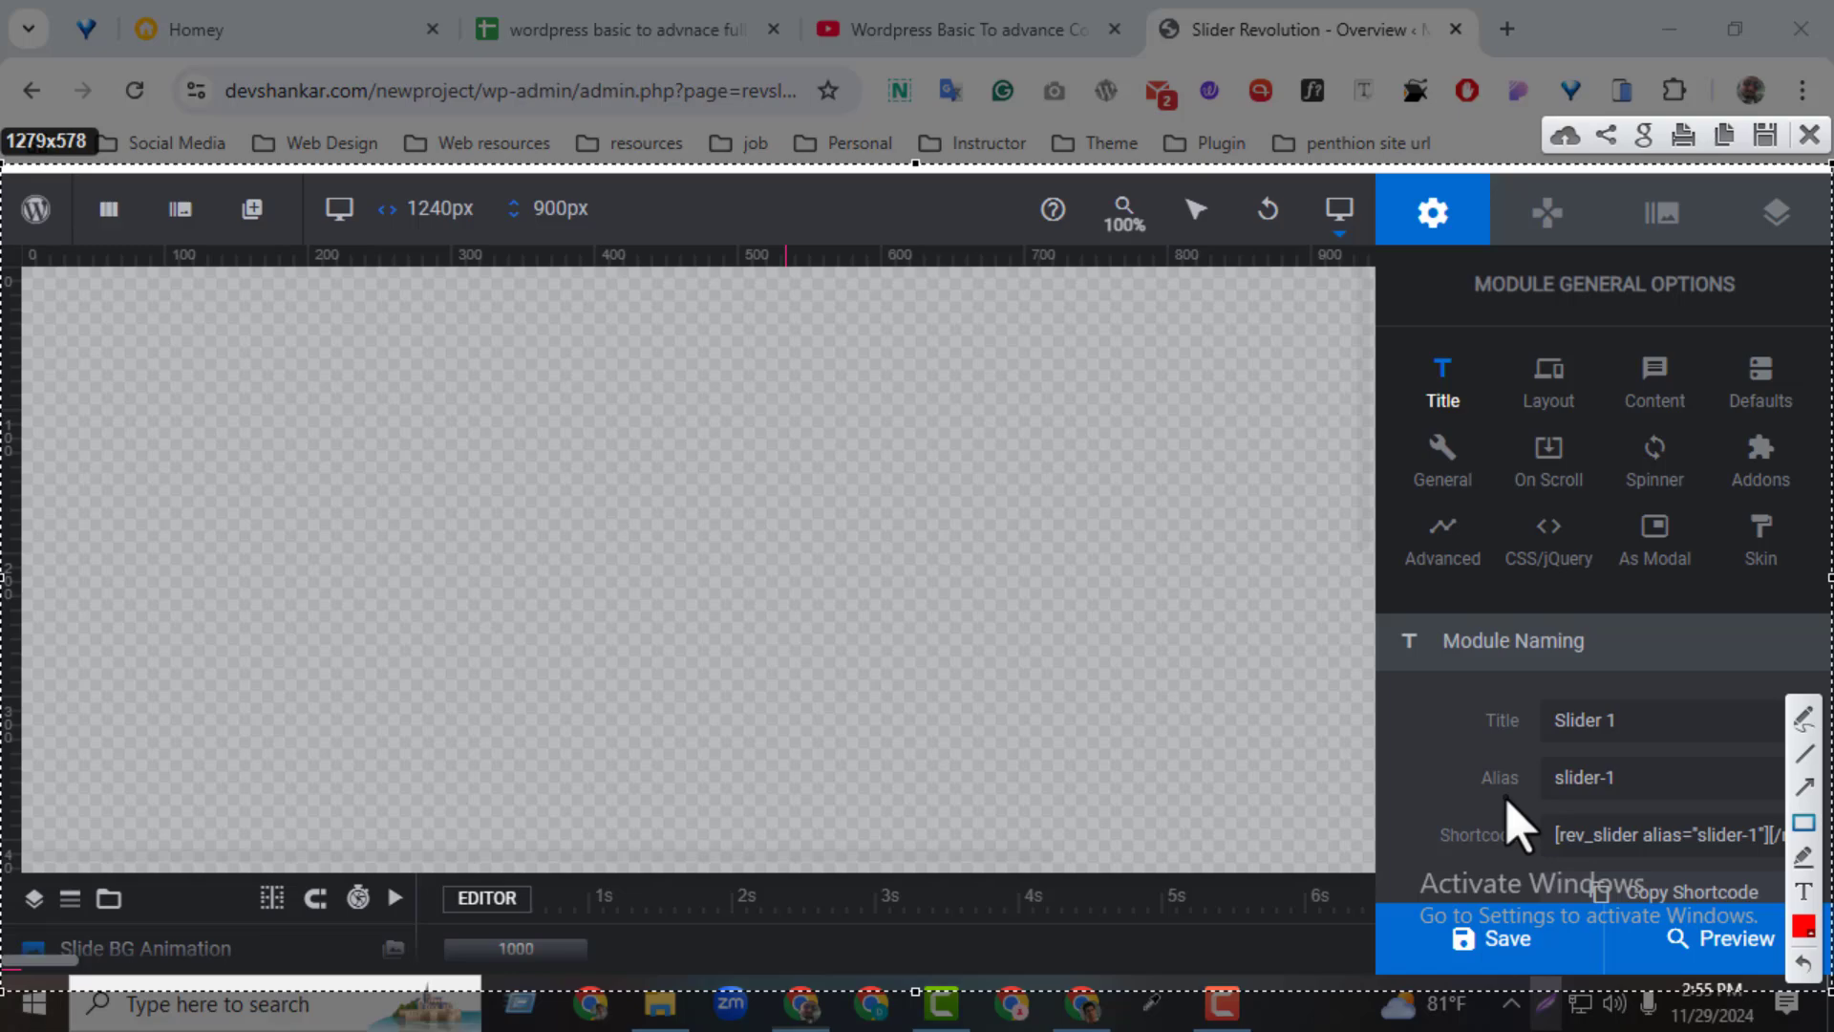
mouse_move(1374, 175)
mouse_down()
mouse_move(1692, 704)
mouse_move(1826, 976)
mouse_up()
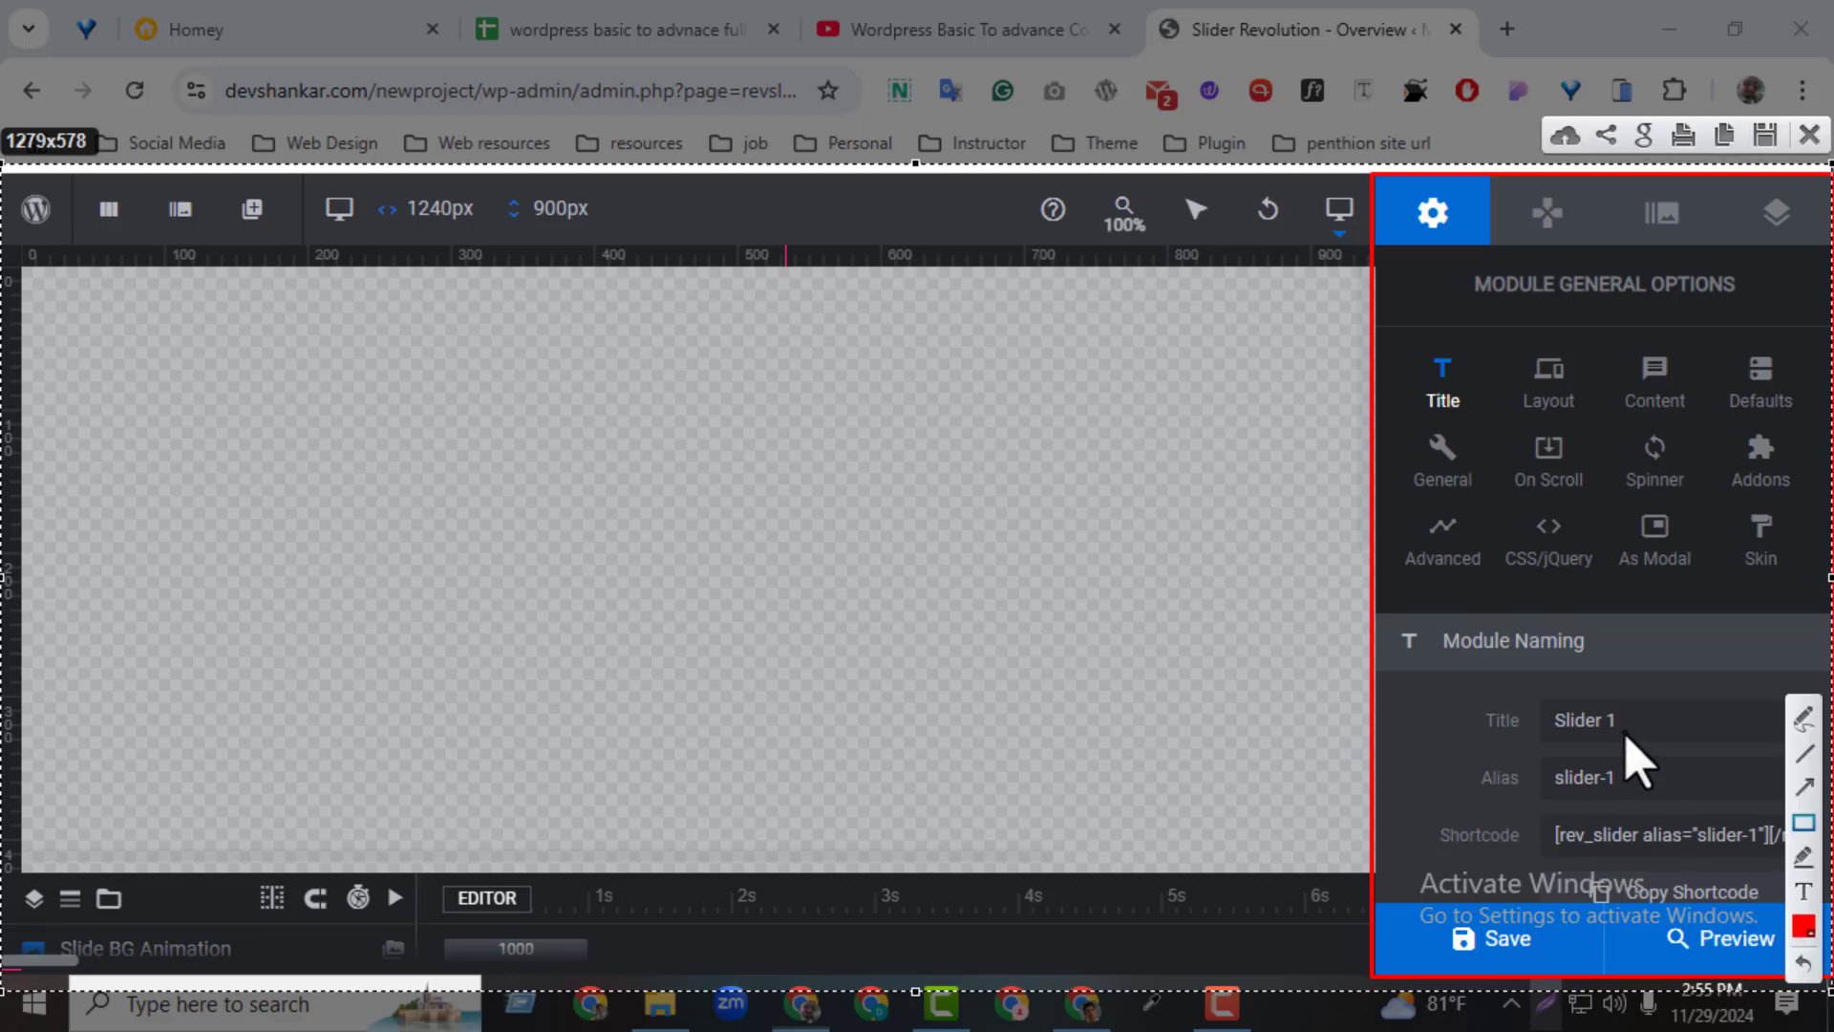
drag(4, 173, 1370, 259)
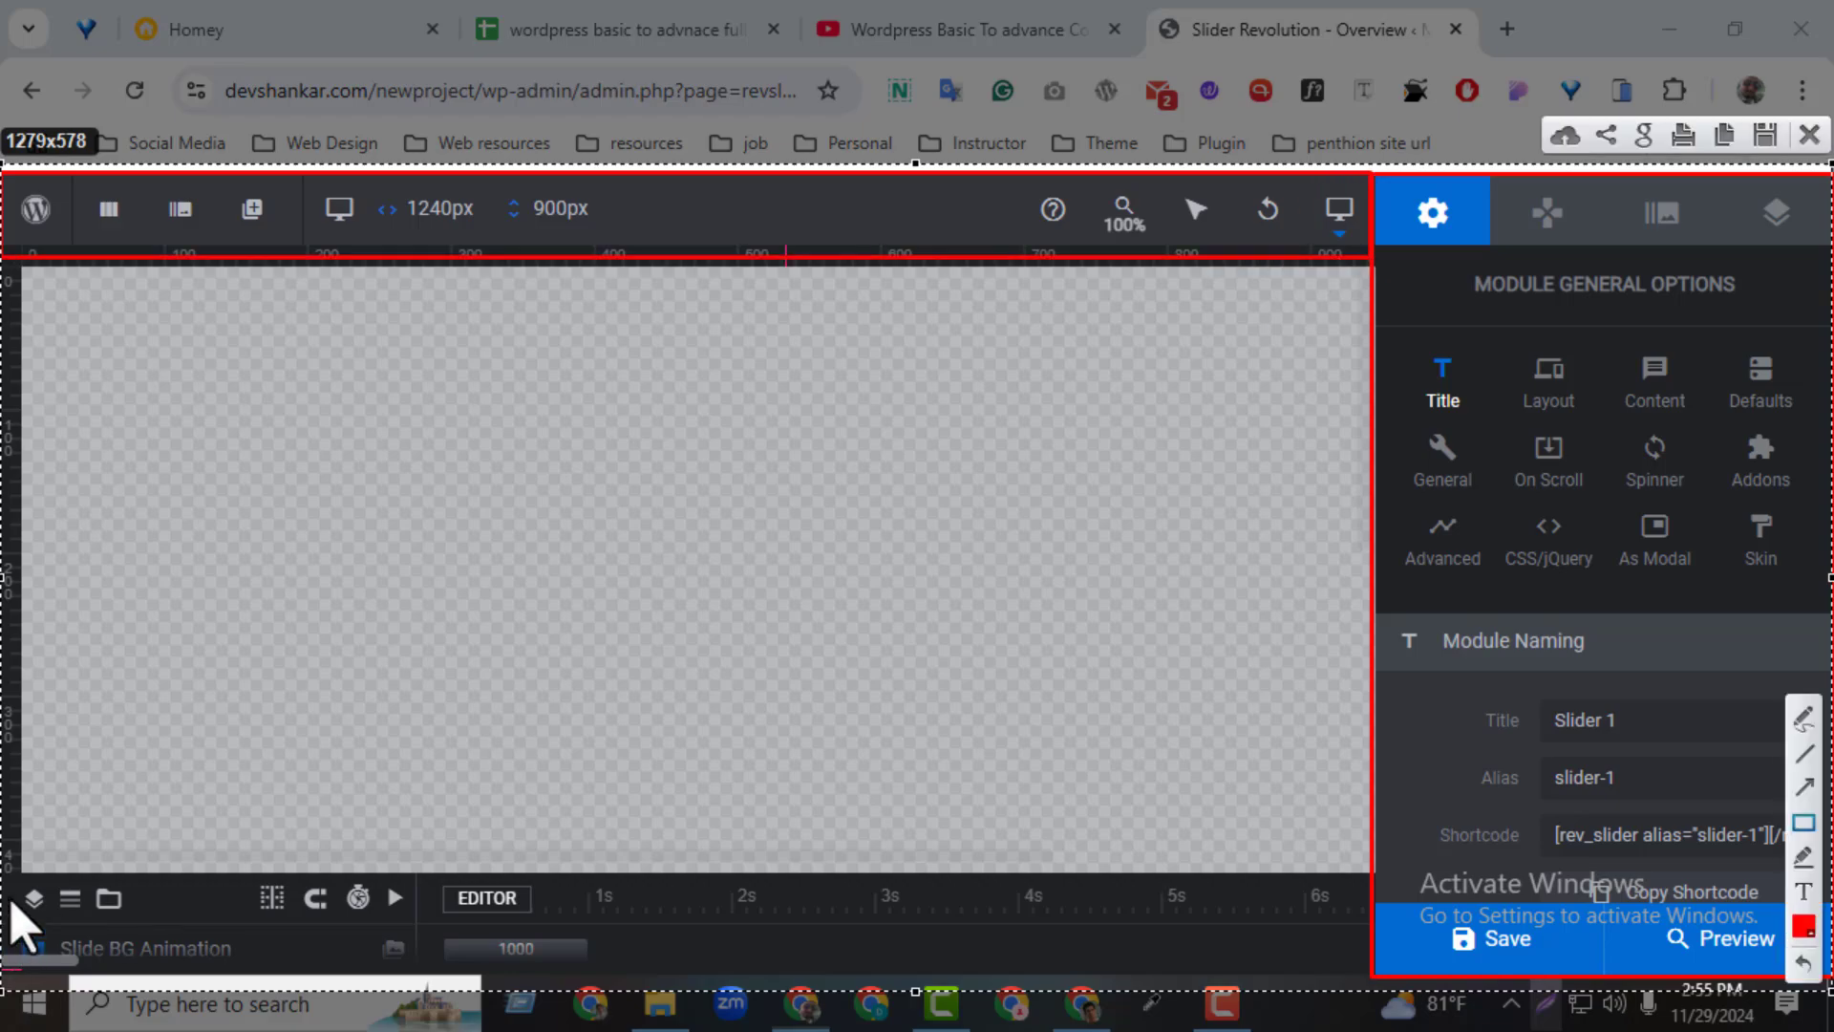
drag(10, 877, 1365, 976)
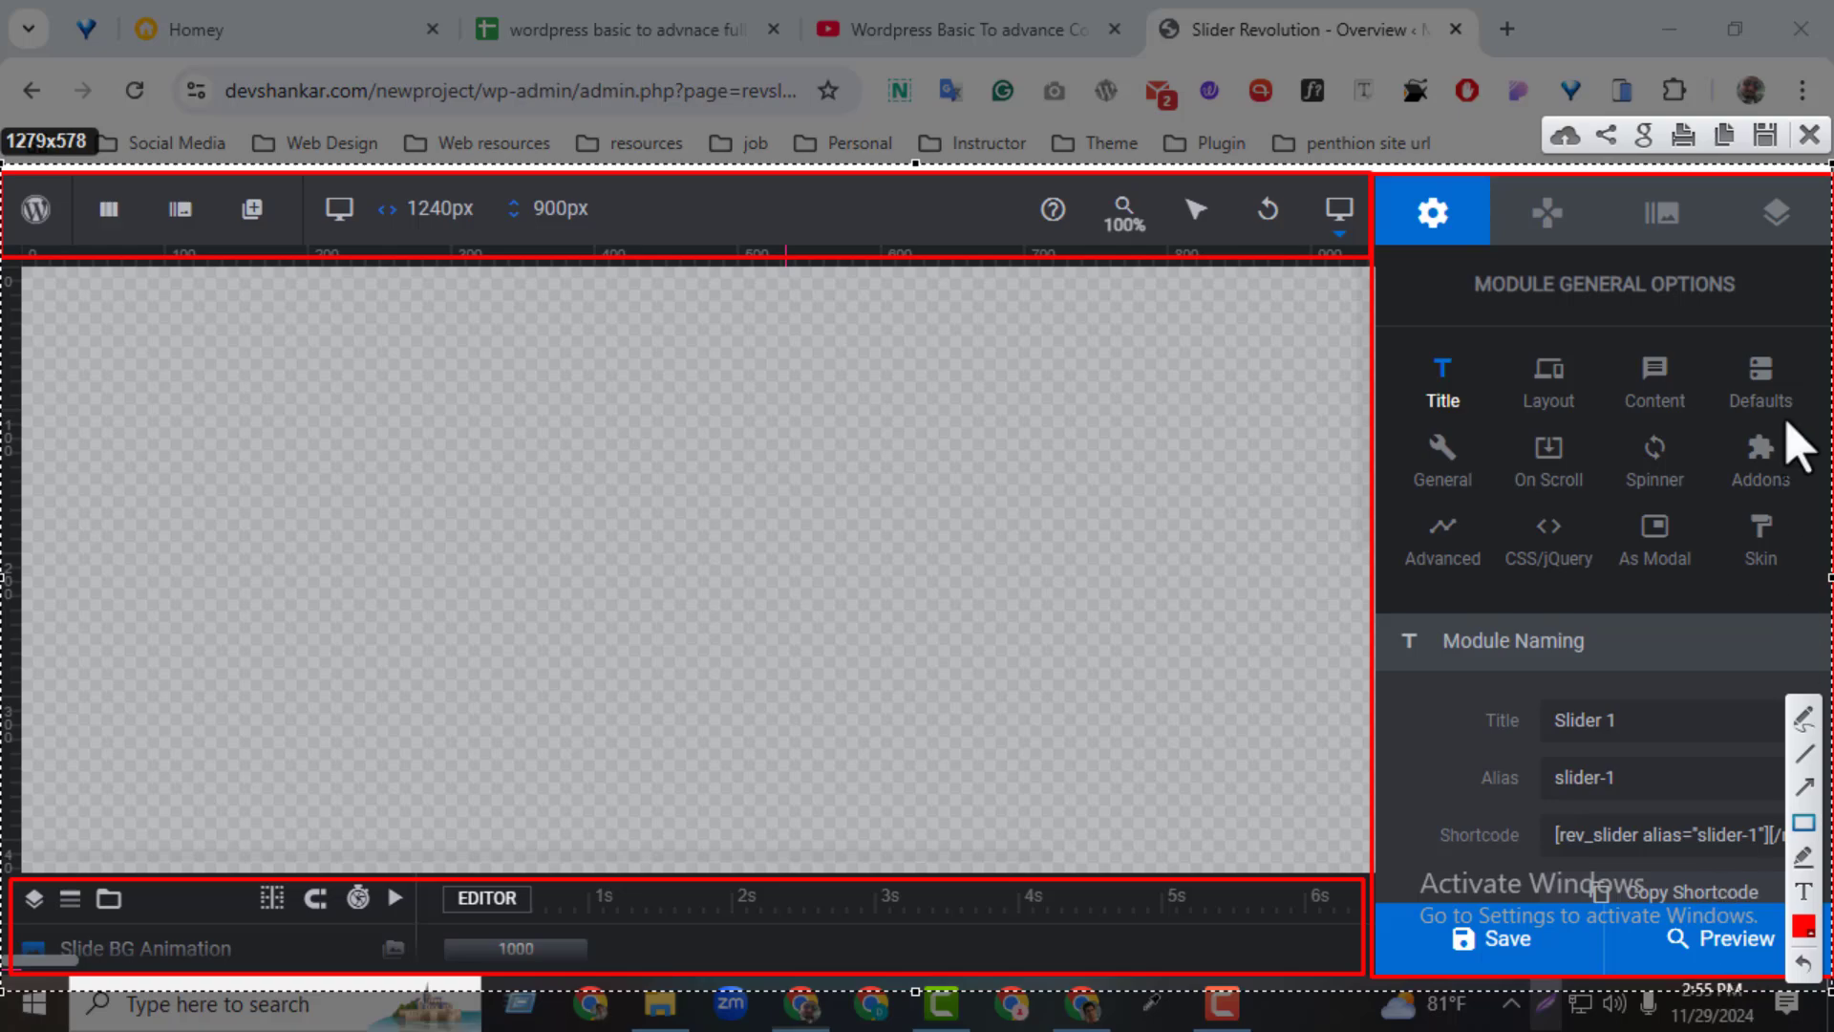
click(1809, 133)
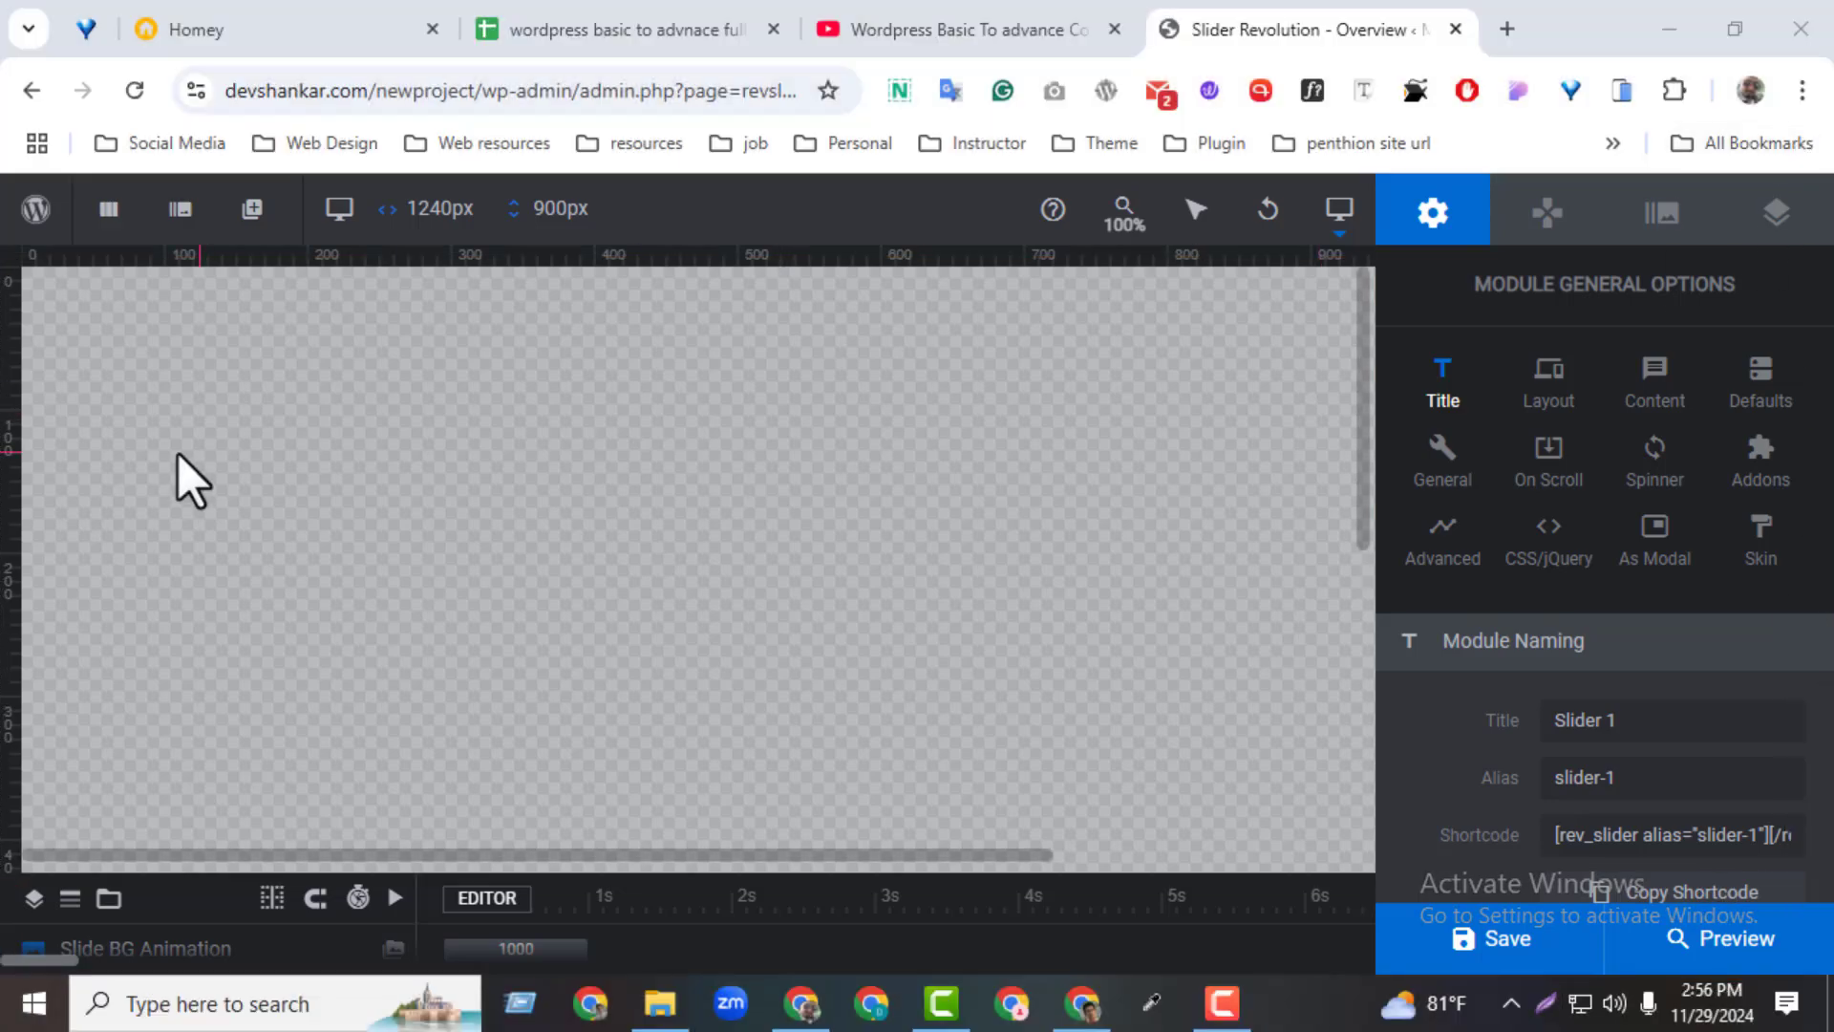
mouse_move(36, 208)
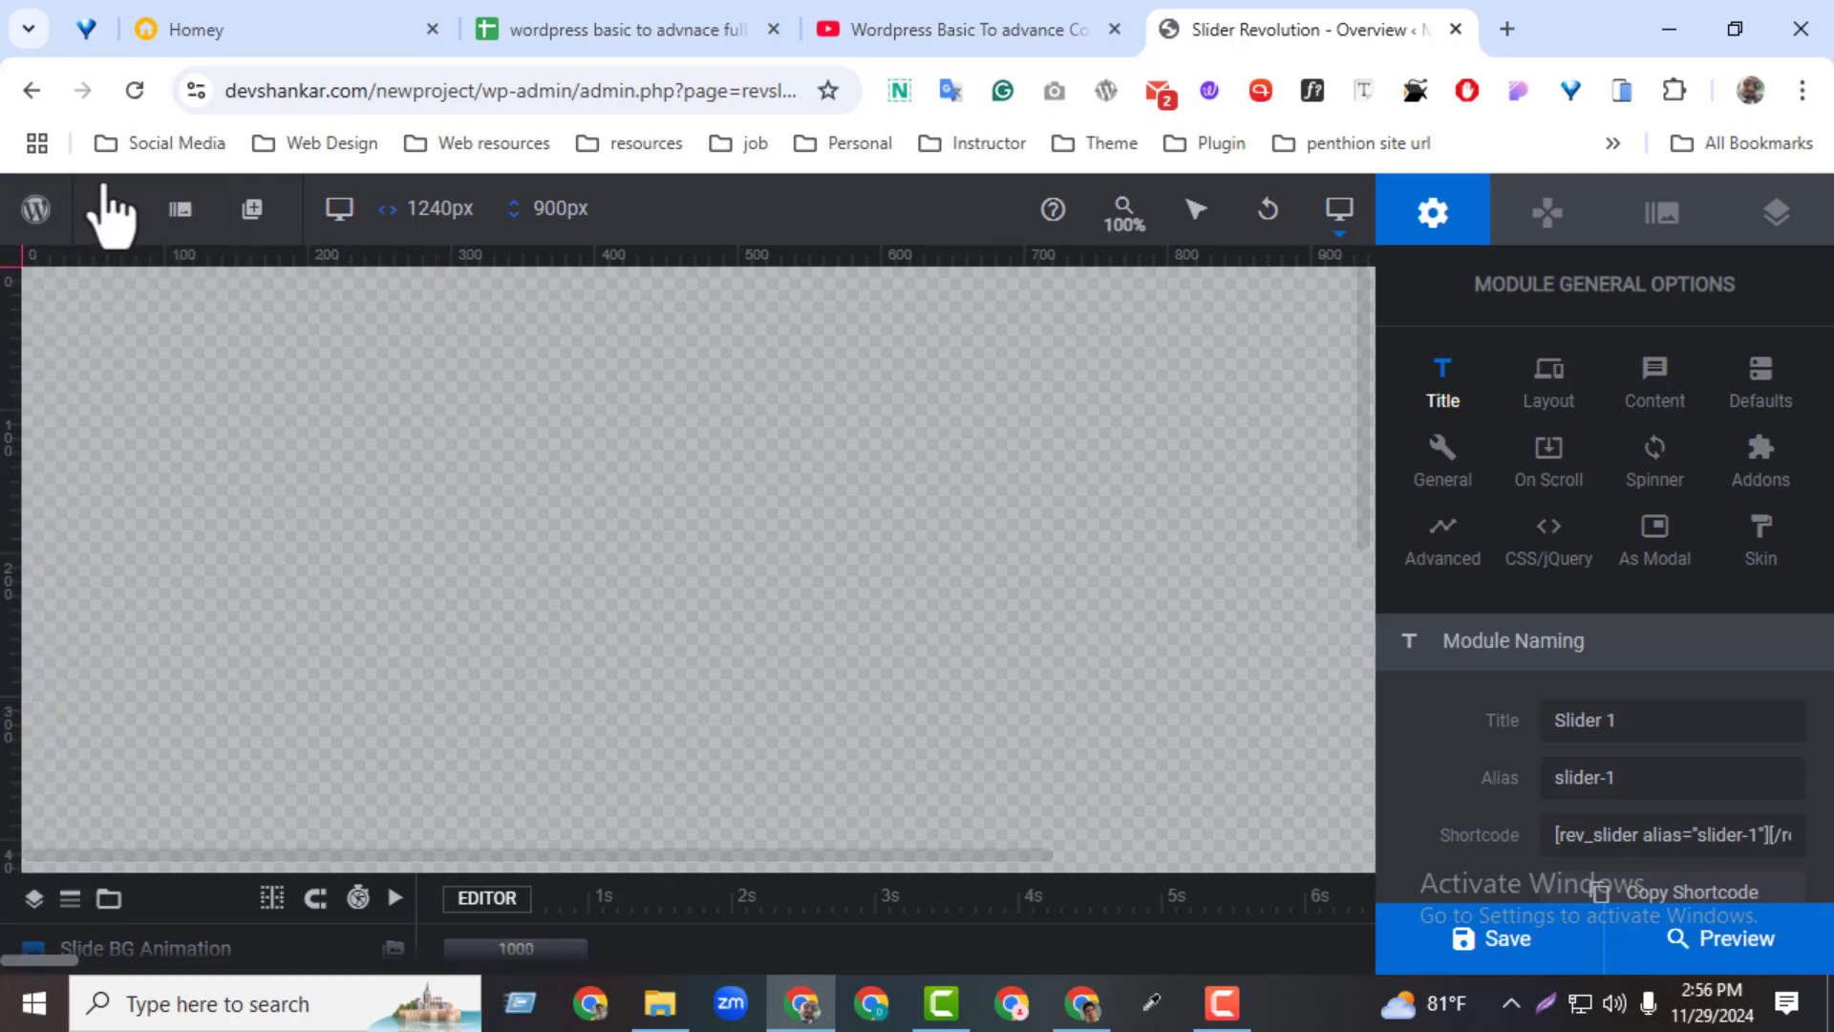
Try to return to the modules overview, stay in the editor instead, and open the first slide's options
click(107, 208)
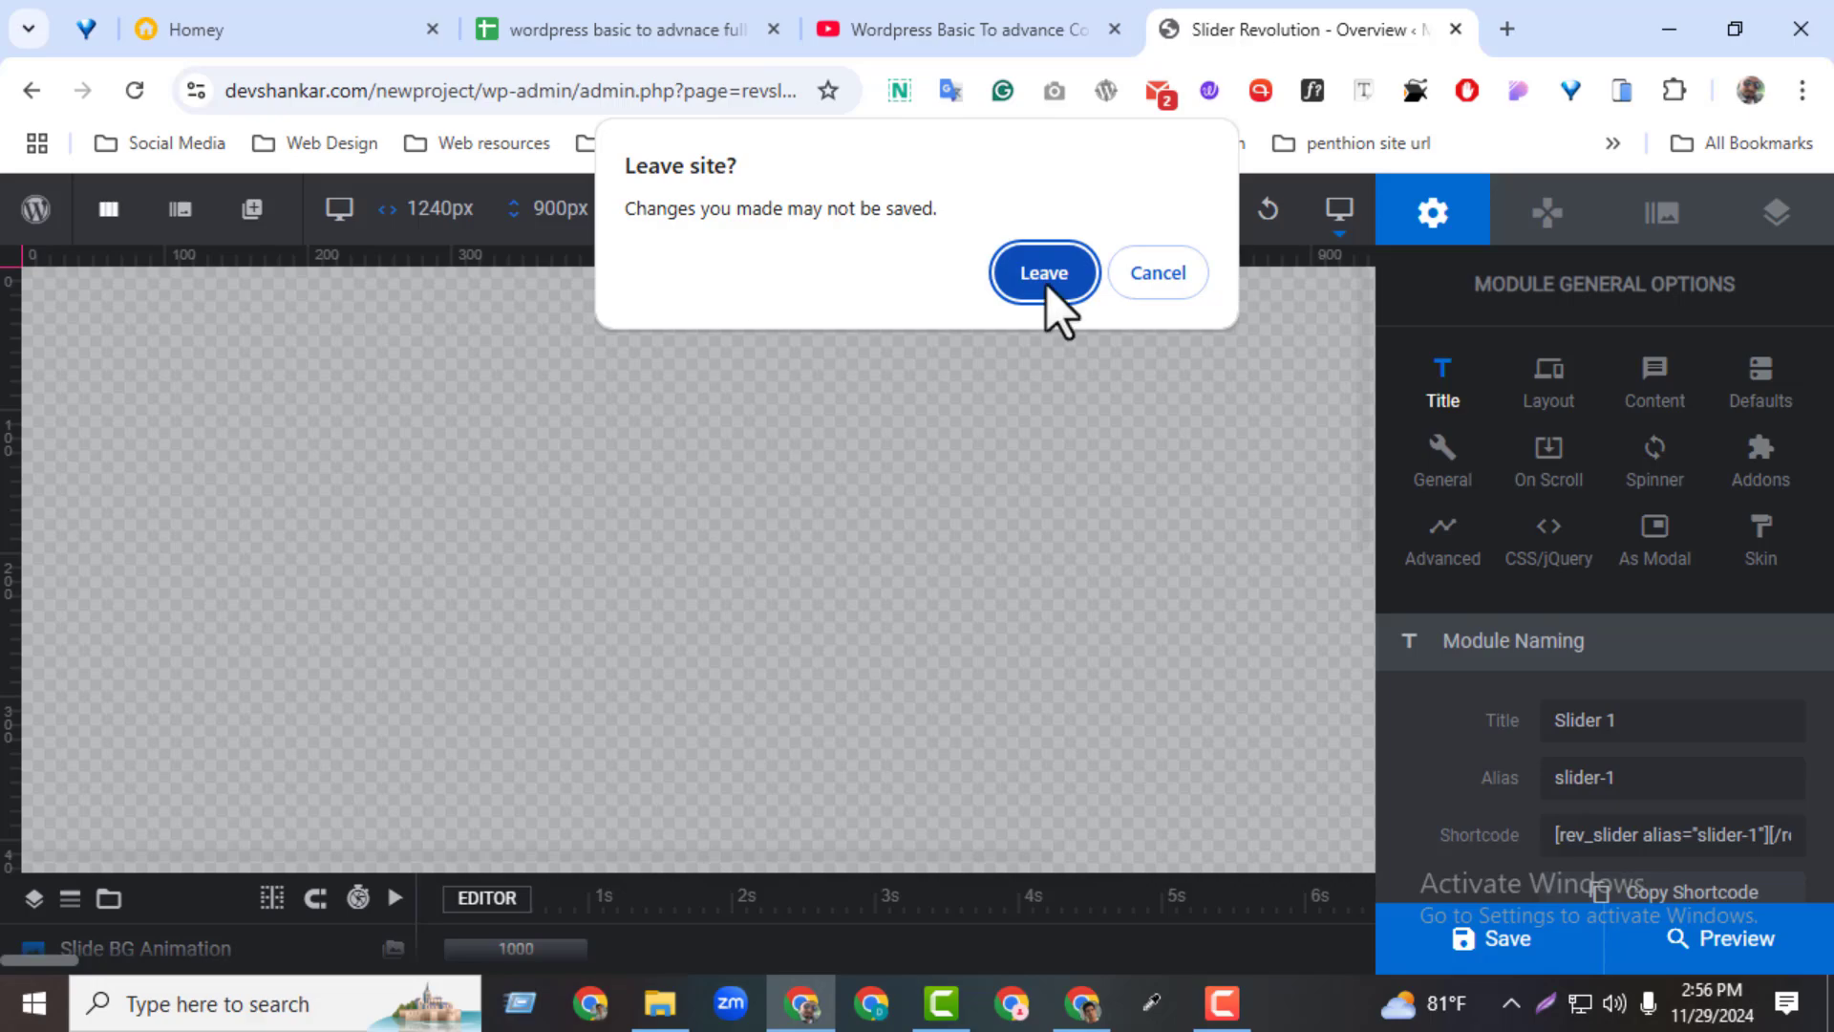
click(1146, 283)
mouse_move(181, 230)
mouse_move(243, 271)
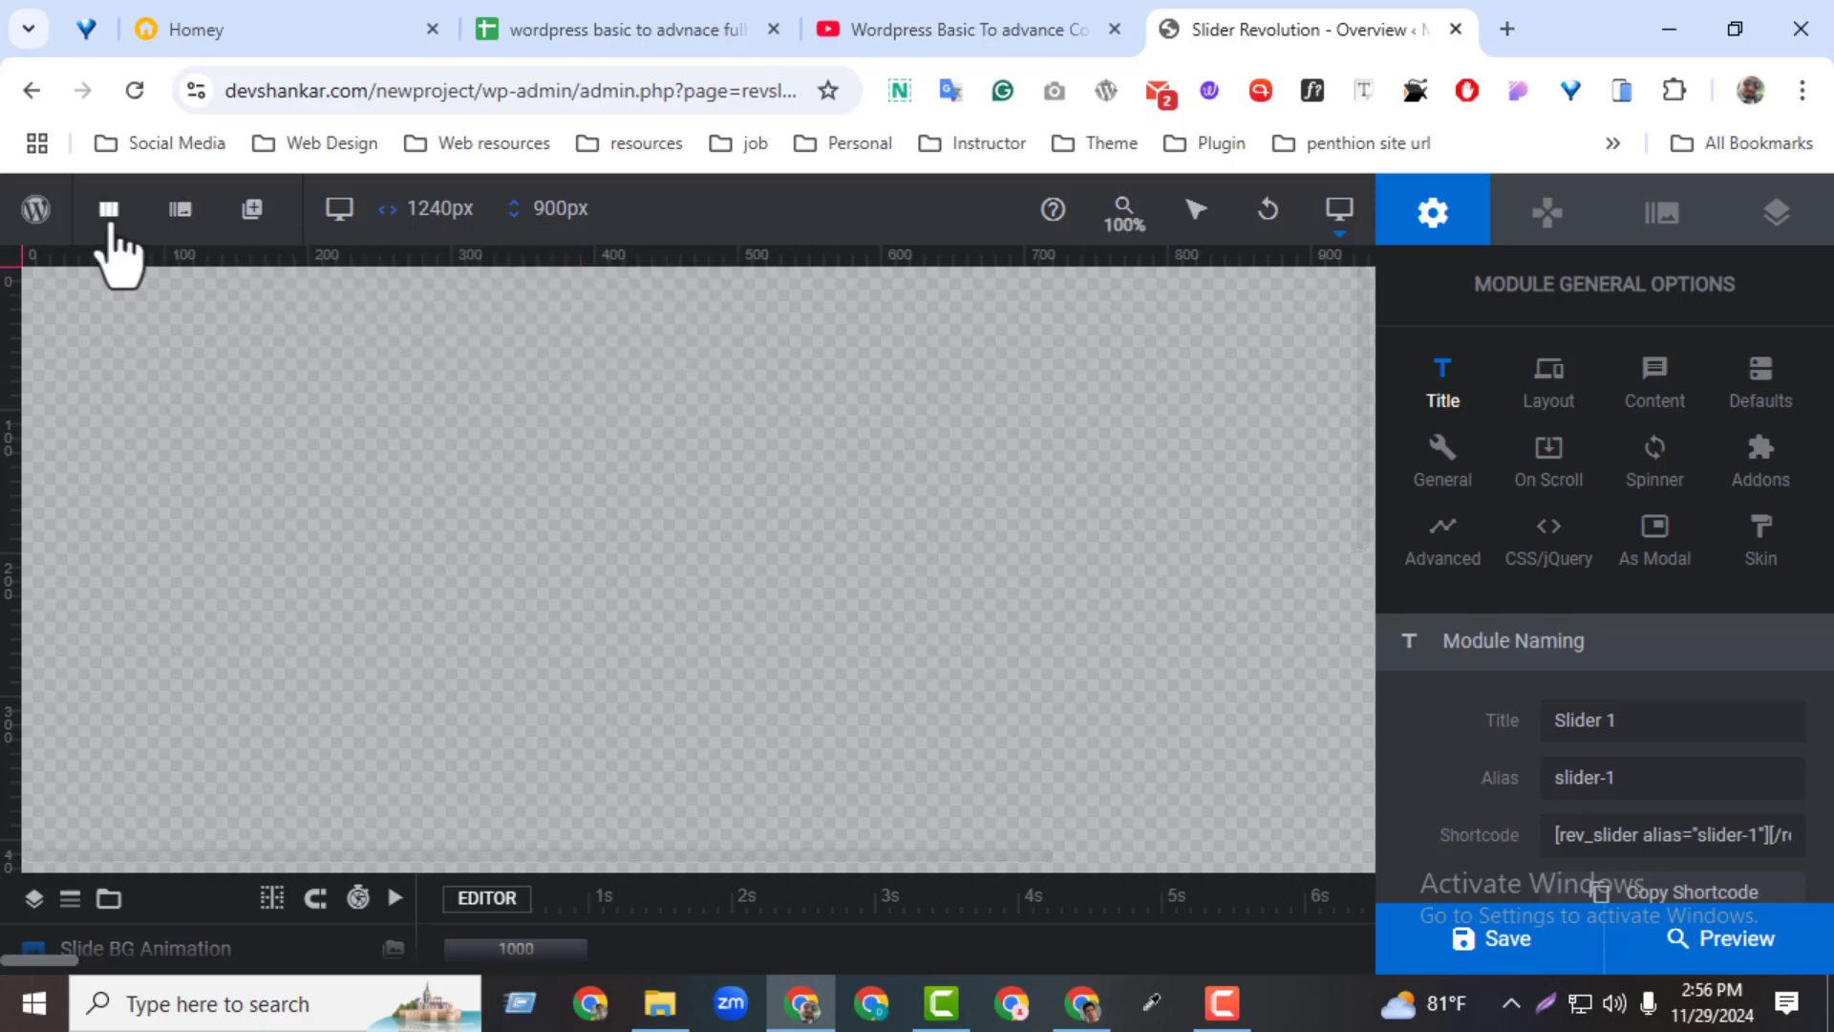
mouse_move(212, 352)
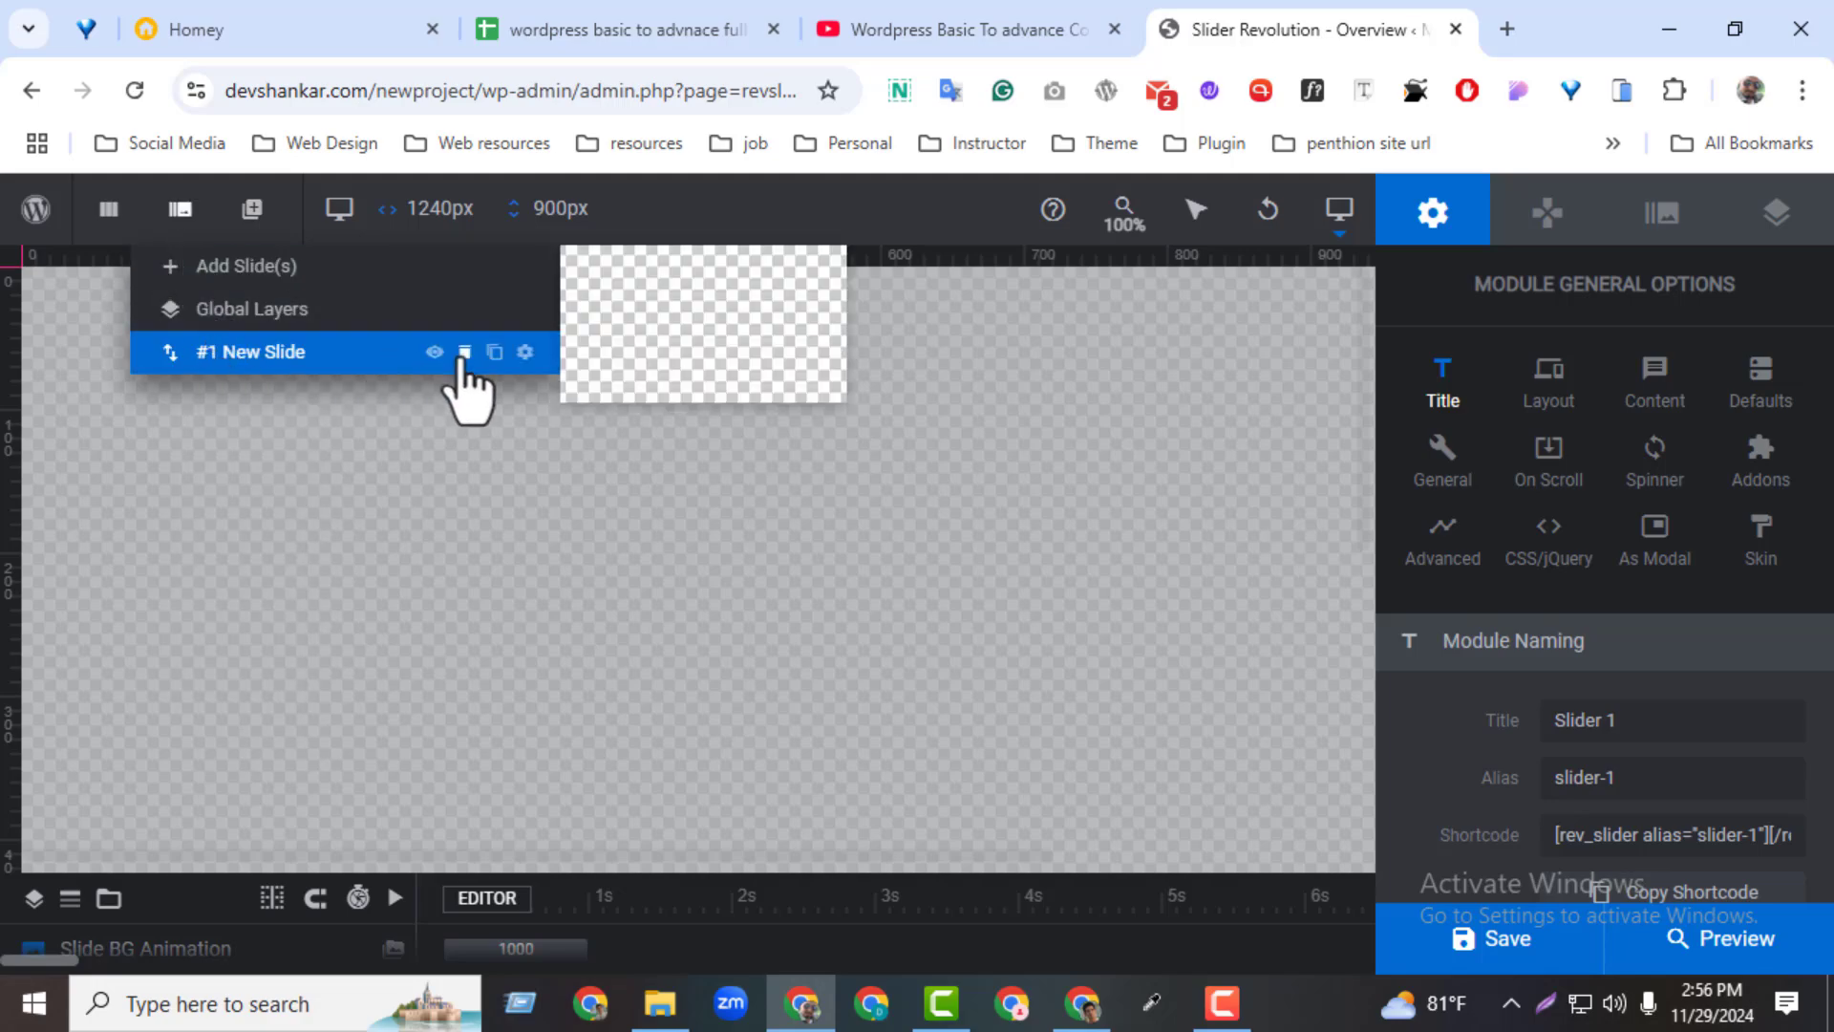
click(525, 352)
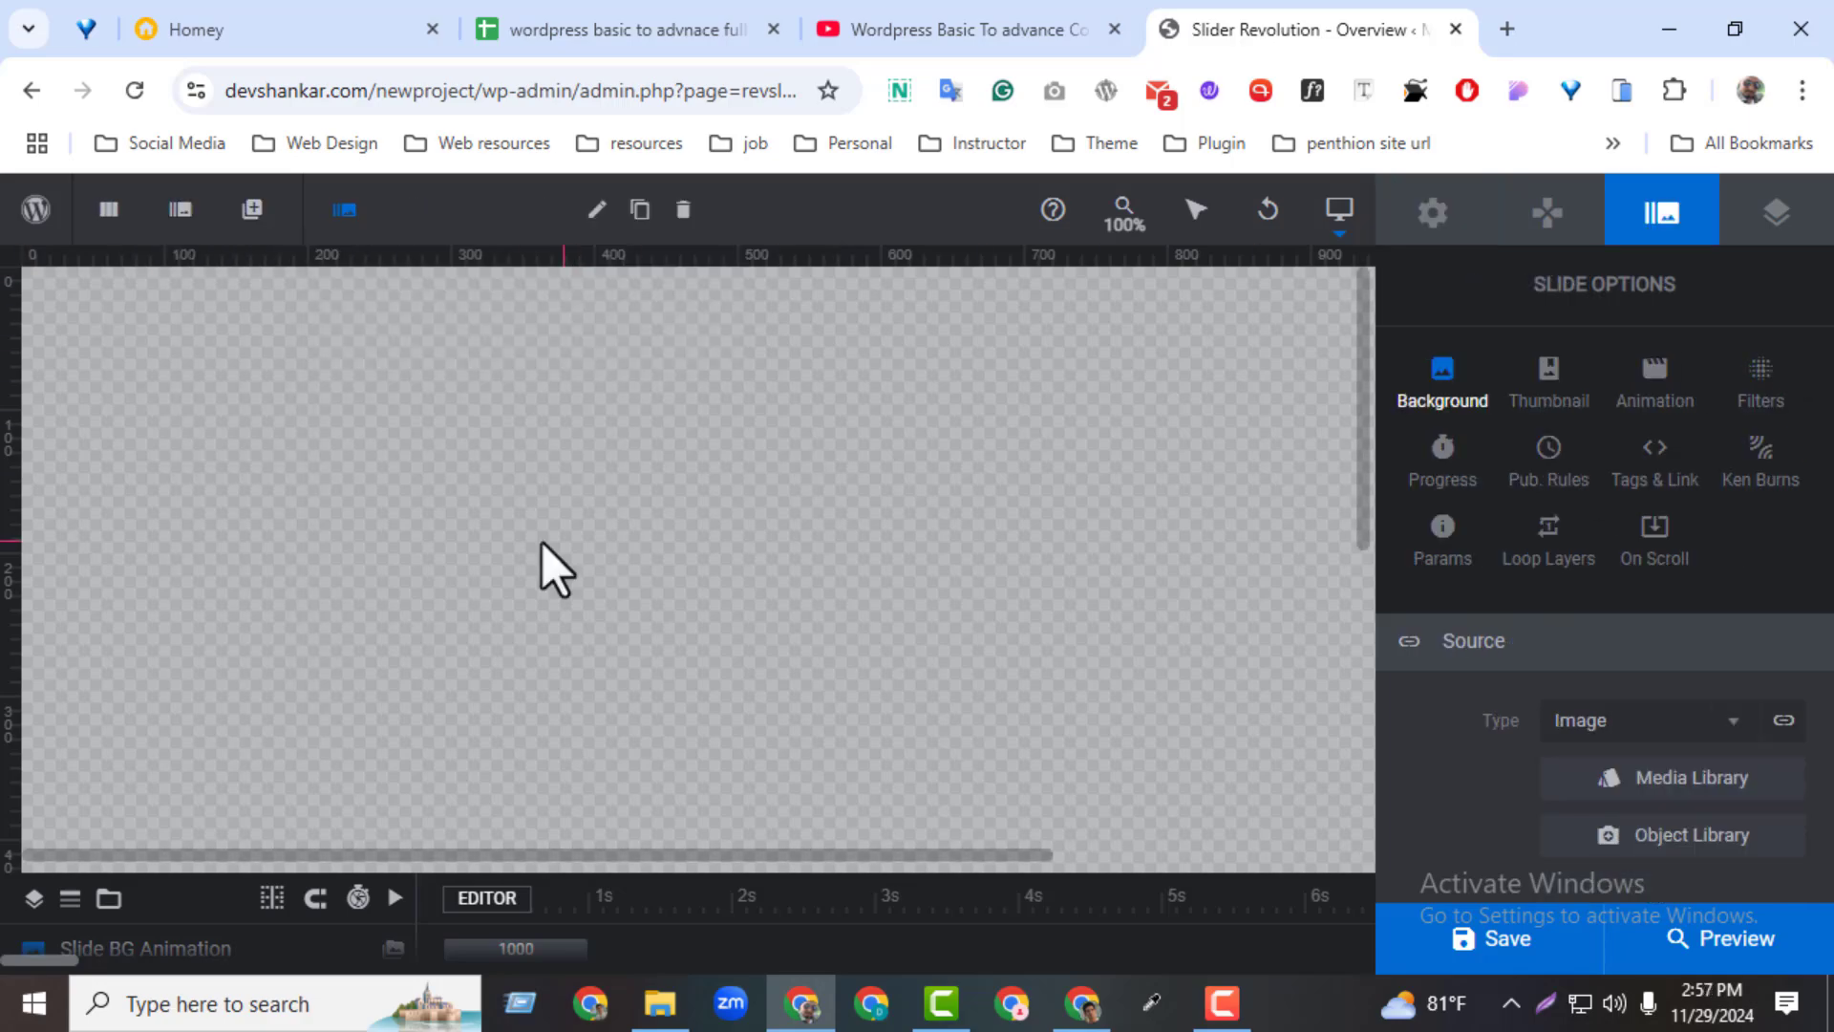
Add a second, blank slide to the module
mouse_move(198, 220)
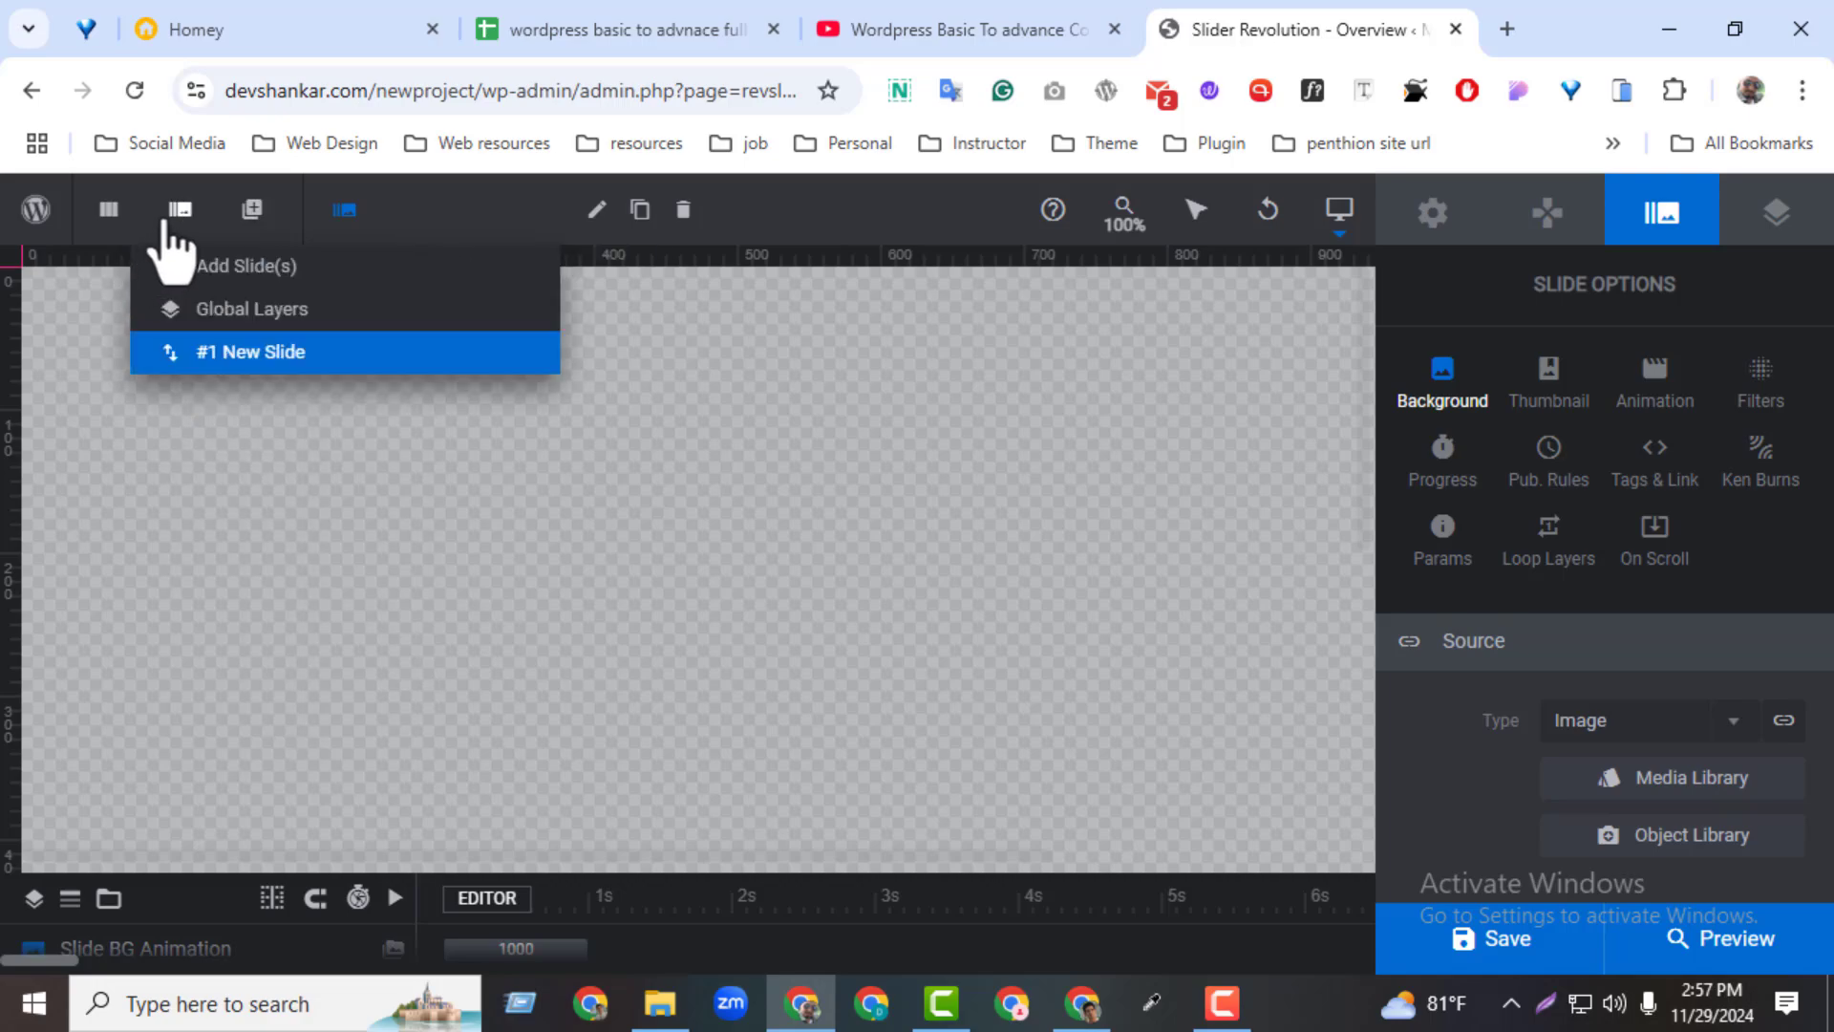
mouse_move(184, 277)
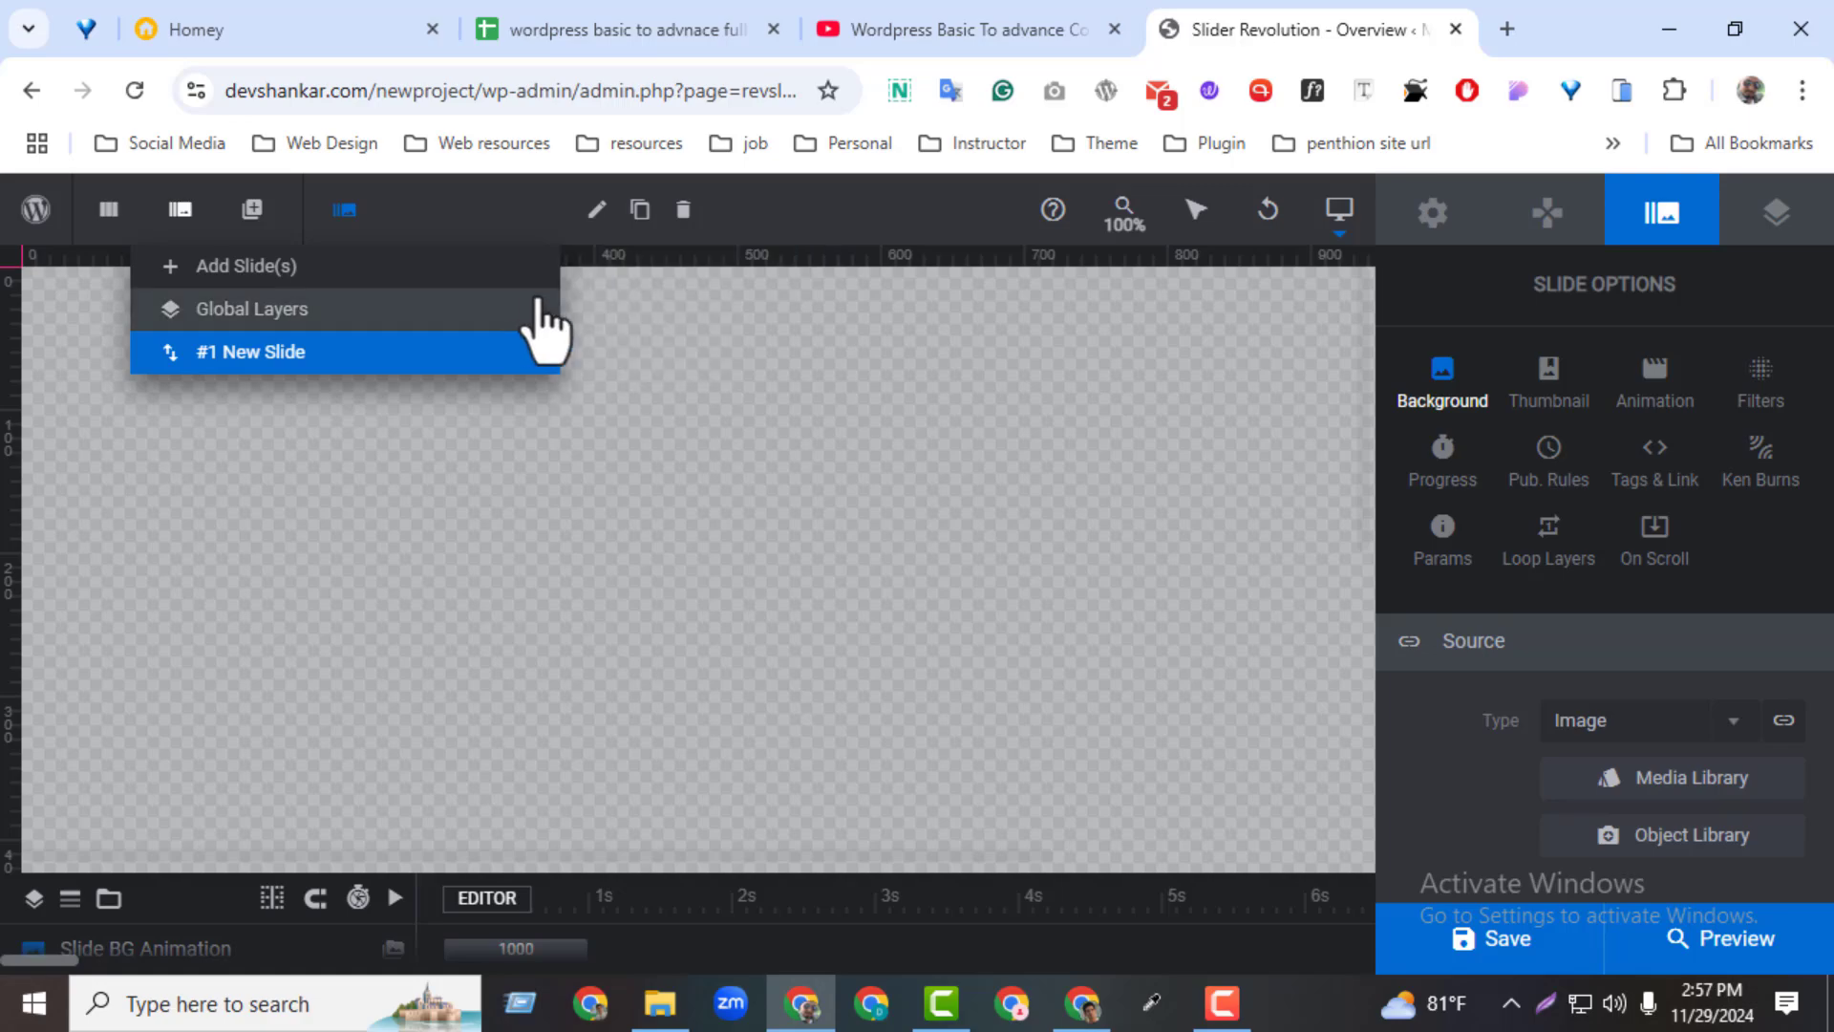
mouse_move(254, 238)
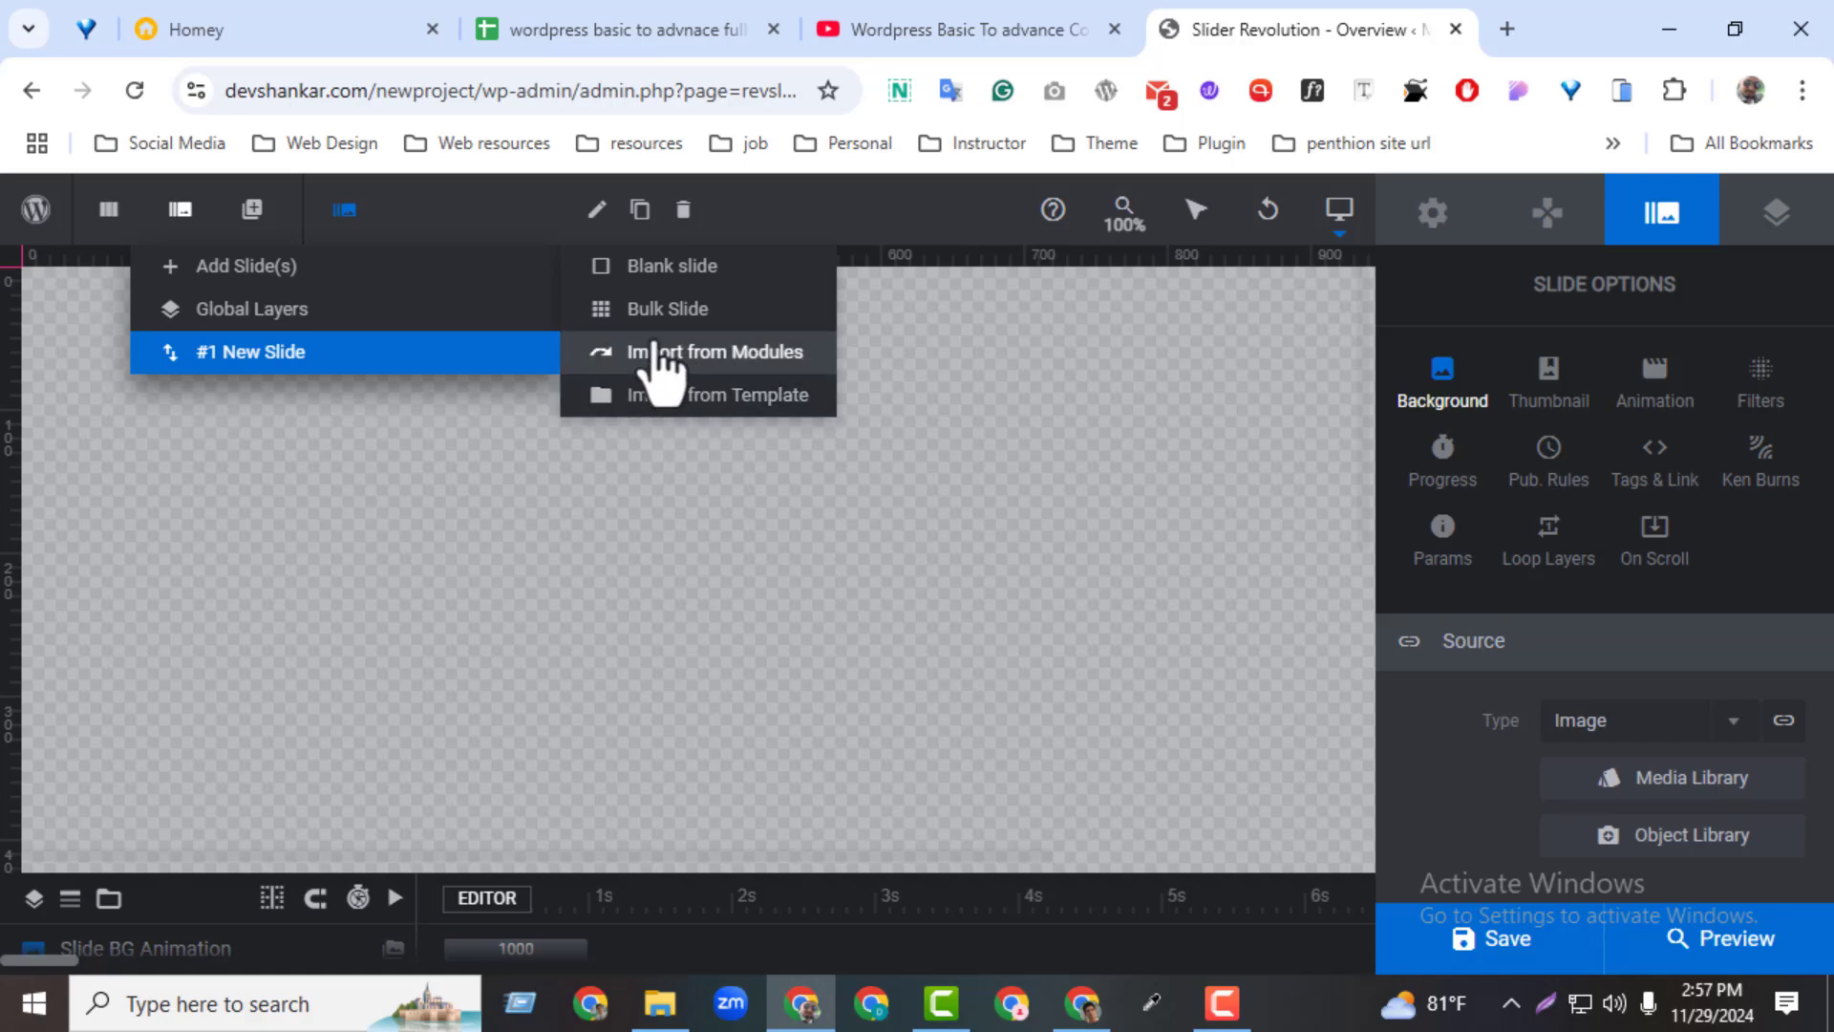
click(721, 284)
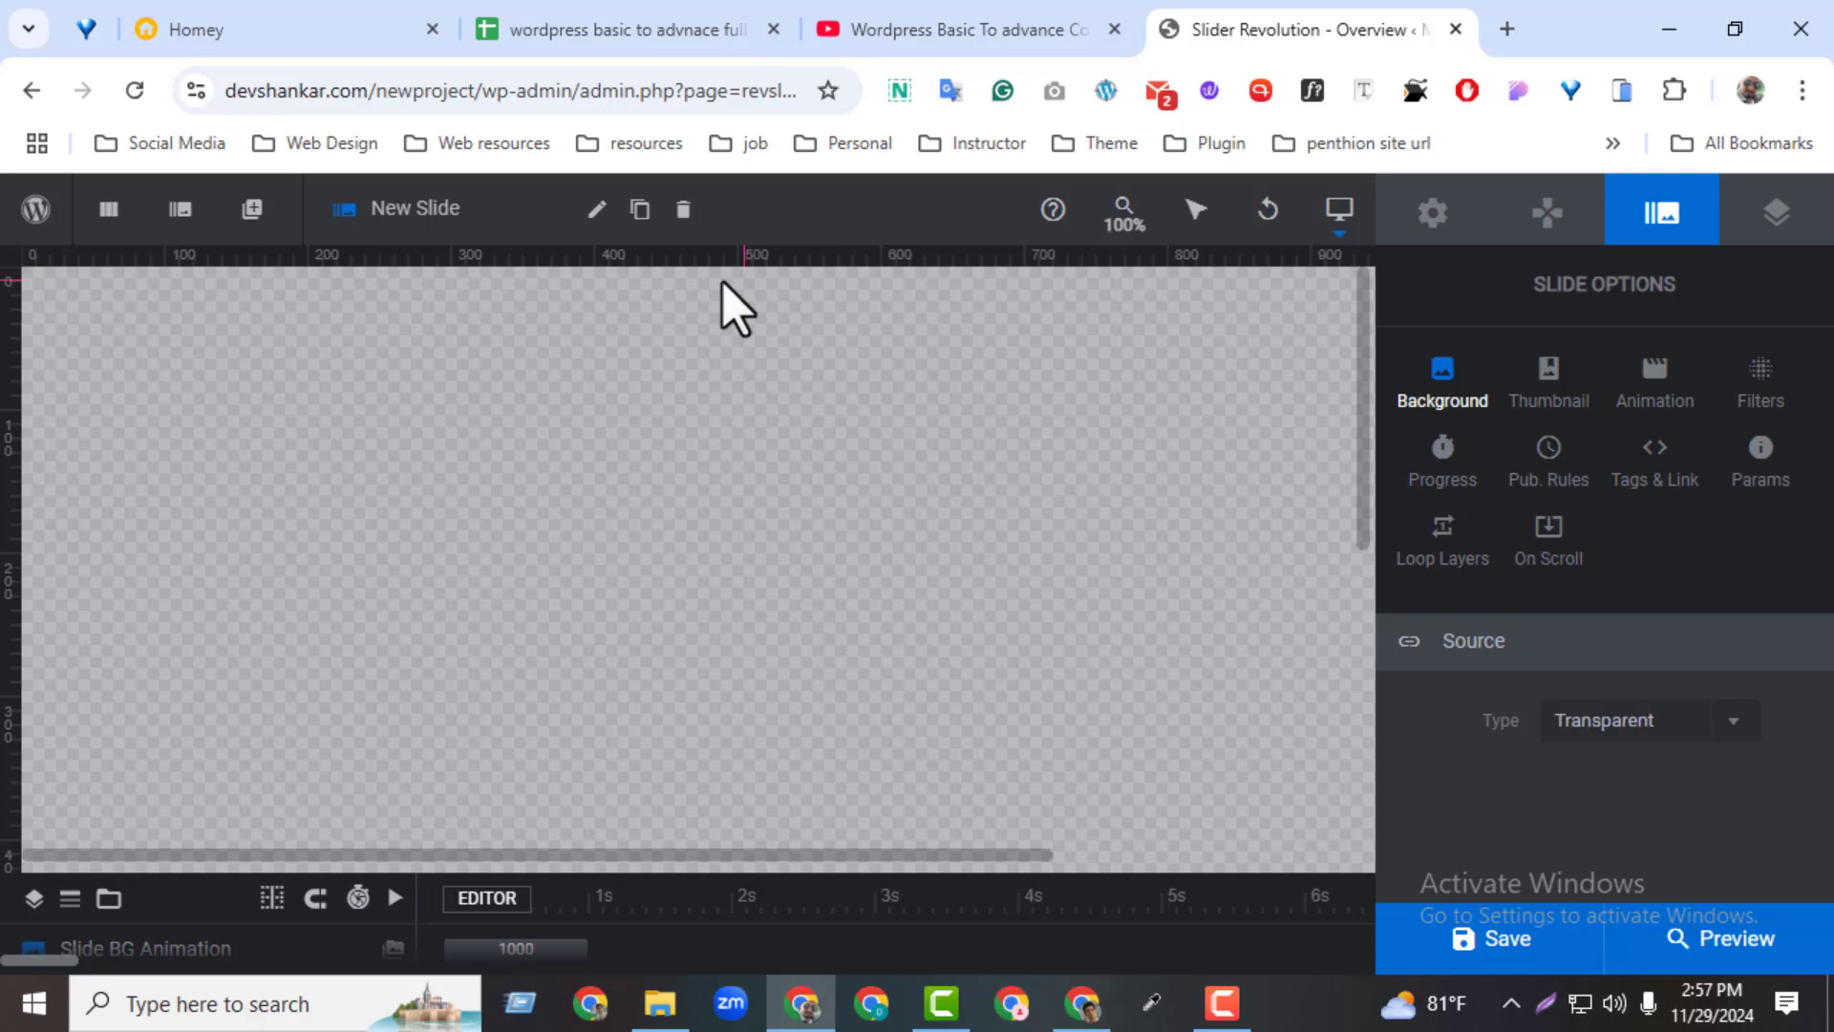
Try to rename the second slide as "slide 02"
click(409, 210)
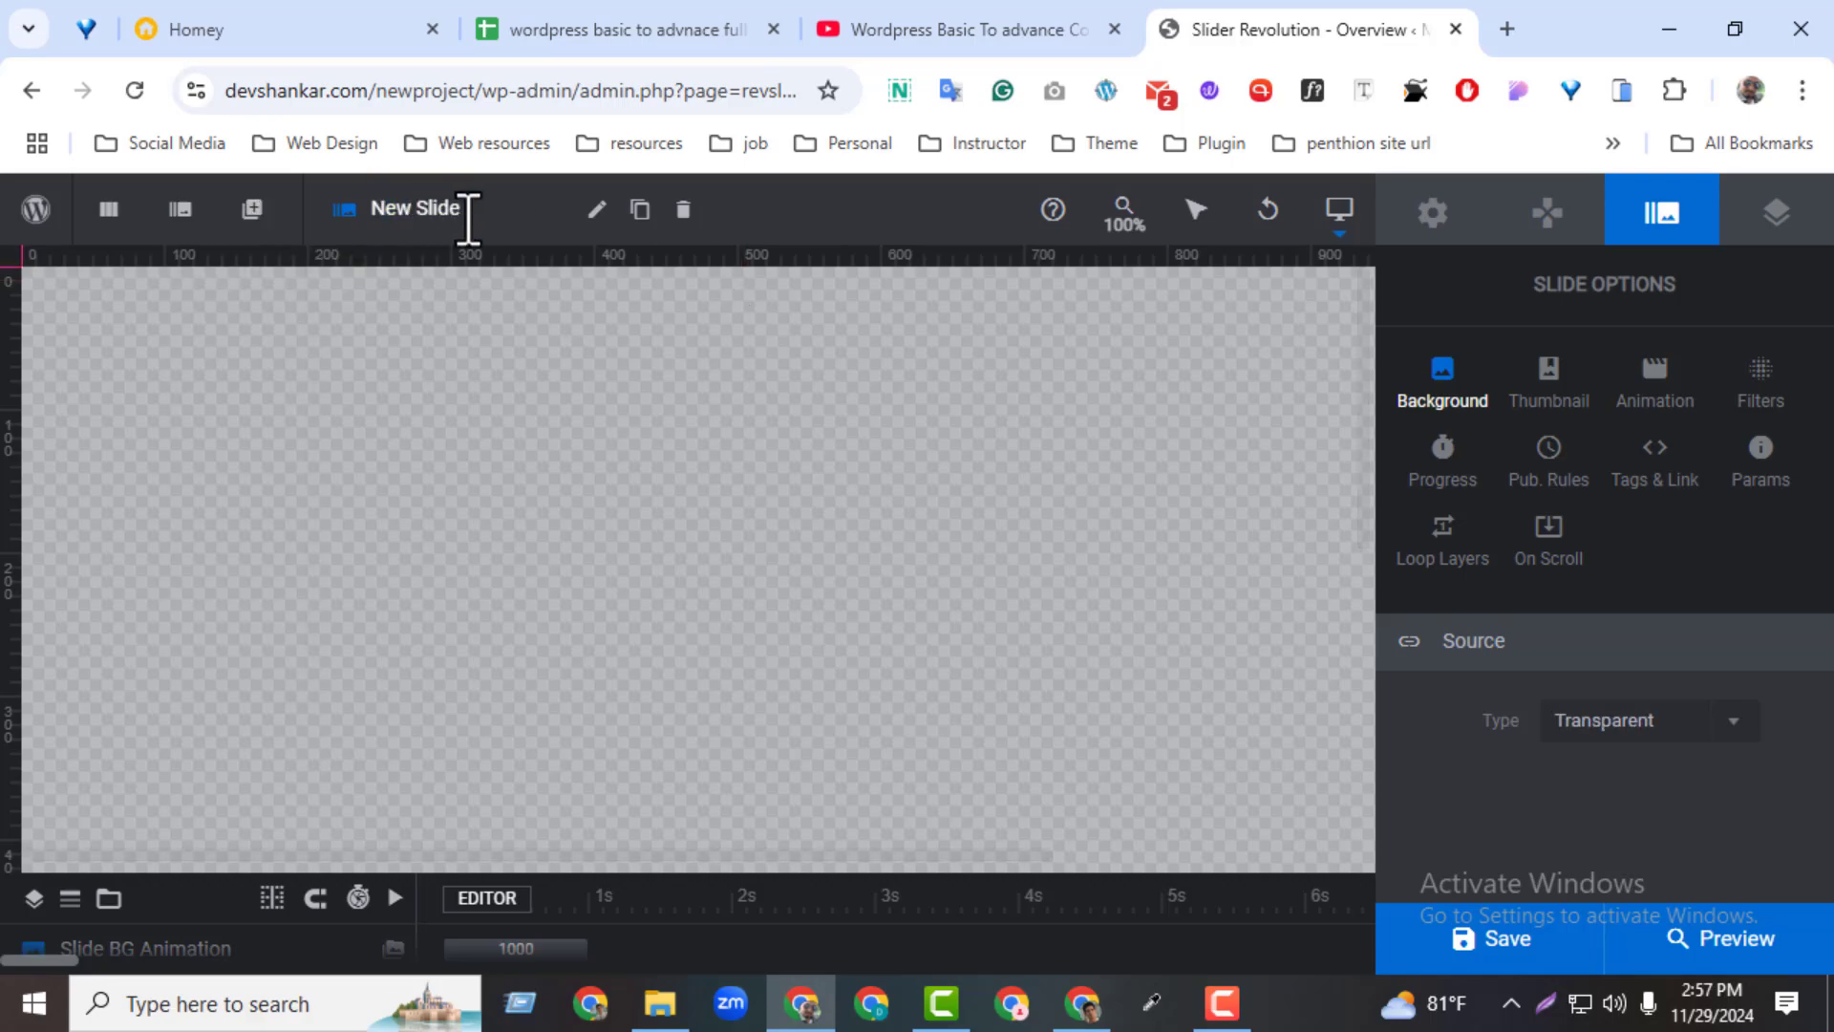
click(468, 214)
key(BackSpace)
key(BackSpace)
key(BackSpace)
key(BackSpace)
key(BackSpace)
key(BackSpace)
key(BackSpace)
key(BackSpace)
key(BackSpace)
text(slide)
Select the first slide and rename it "slide 01"
mouse_move(178, 212)
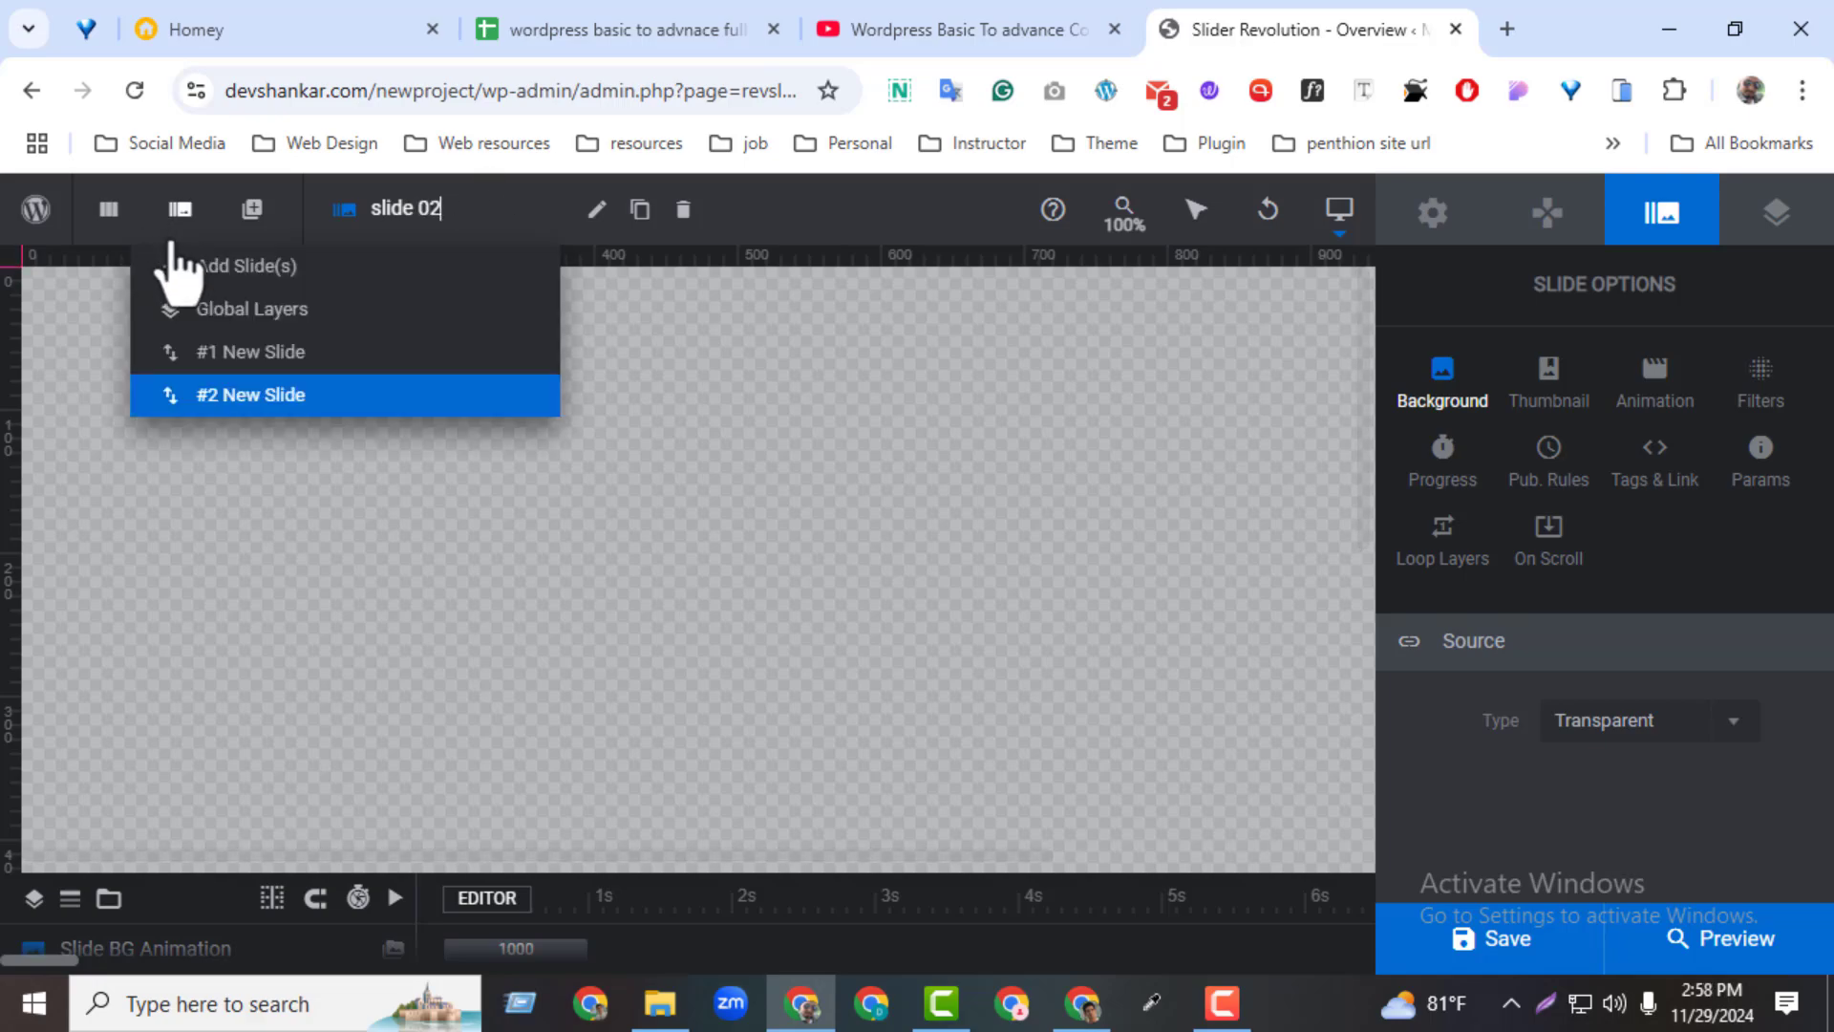
mouse_move(217, 388)
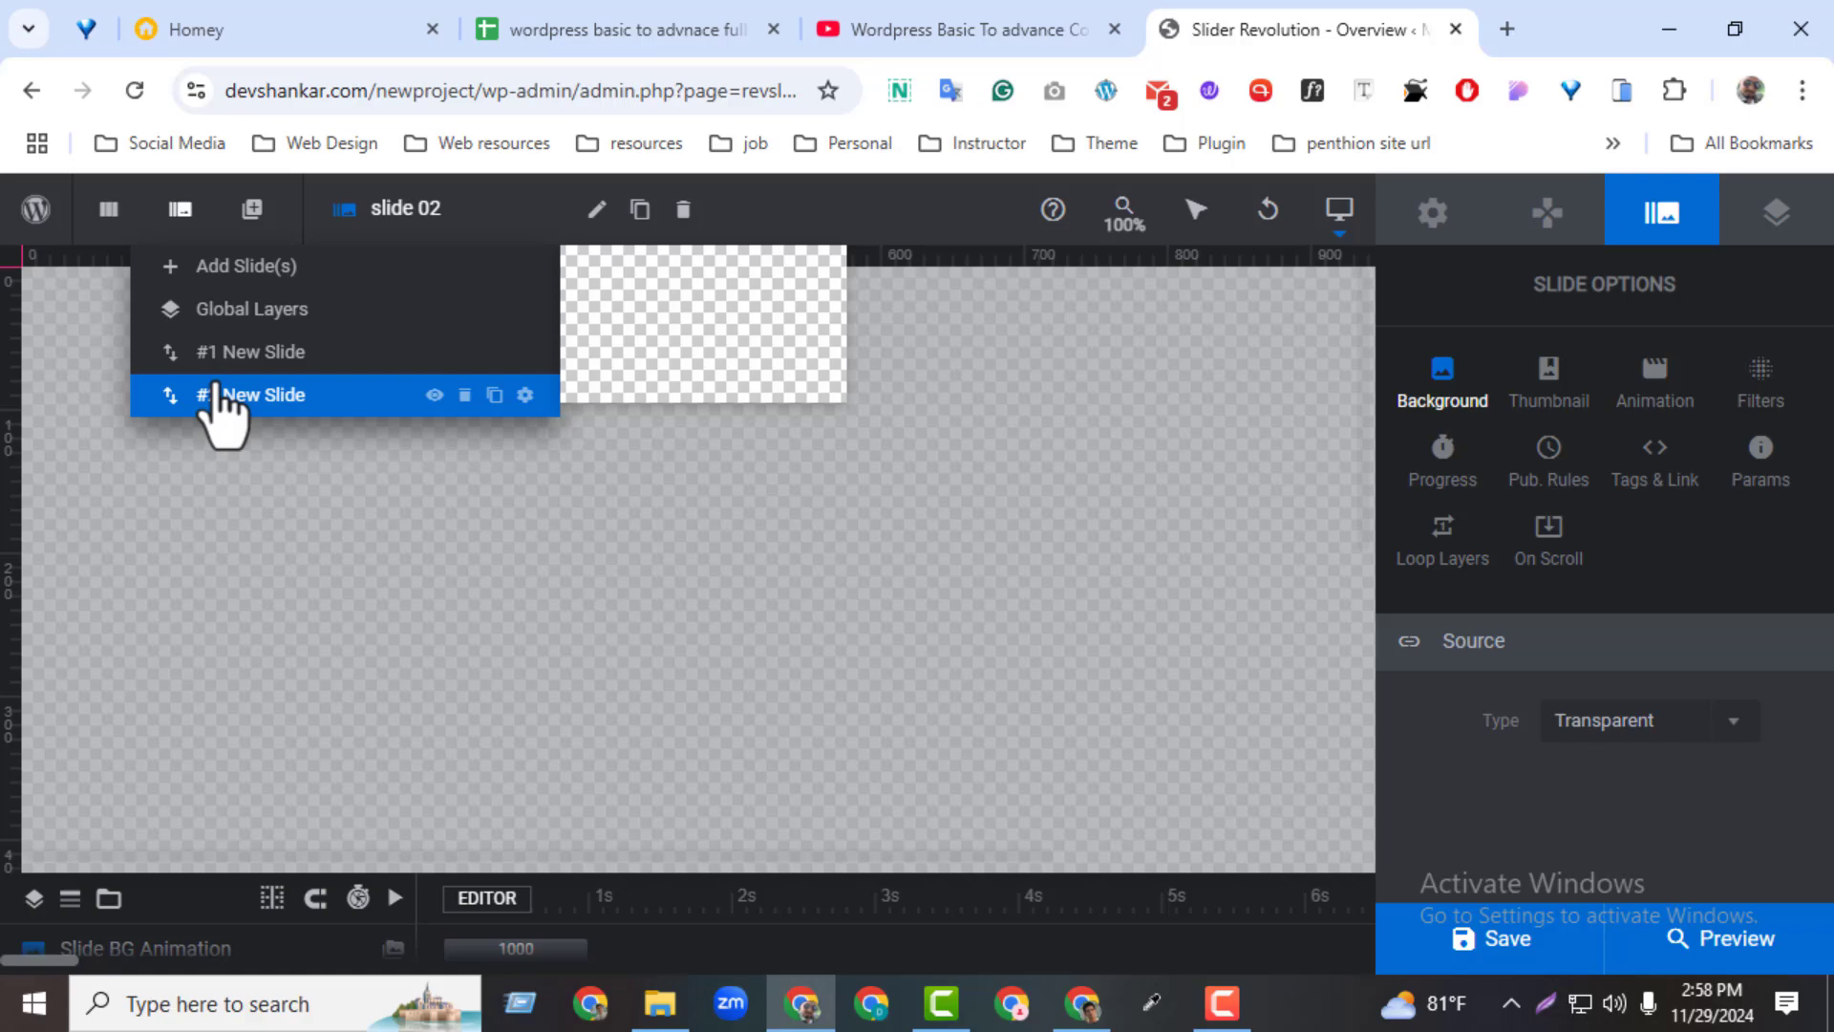
click(275, 395)
click(499, 207)
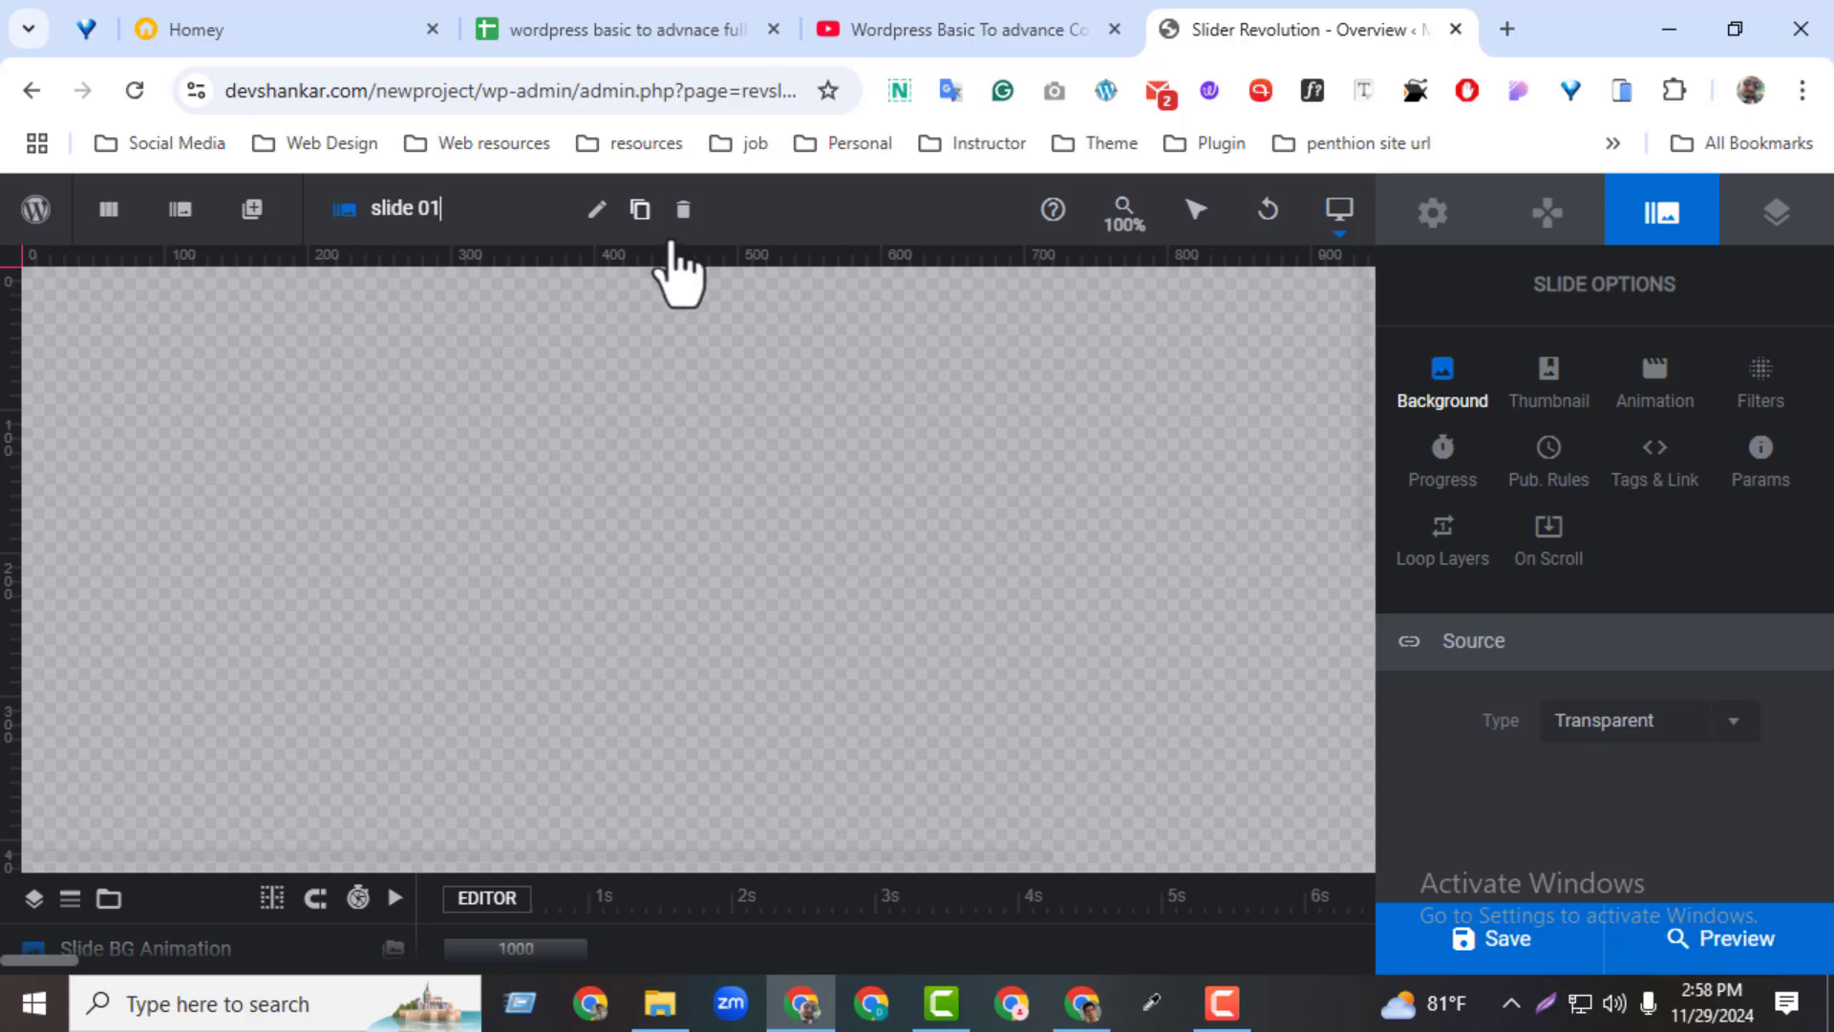
Select the second slide and rename it "slide 02"
mouse_move(182, 207)
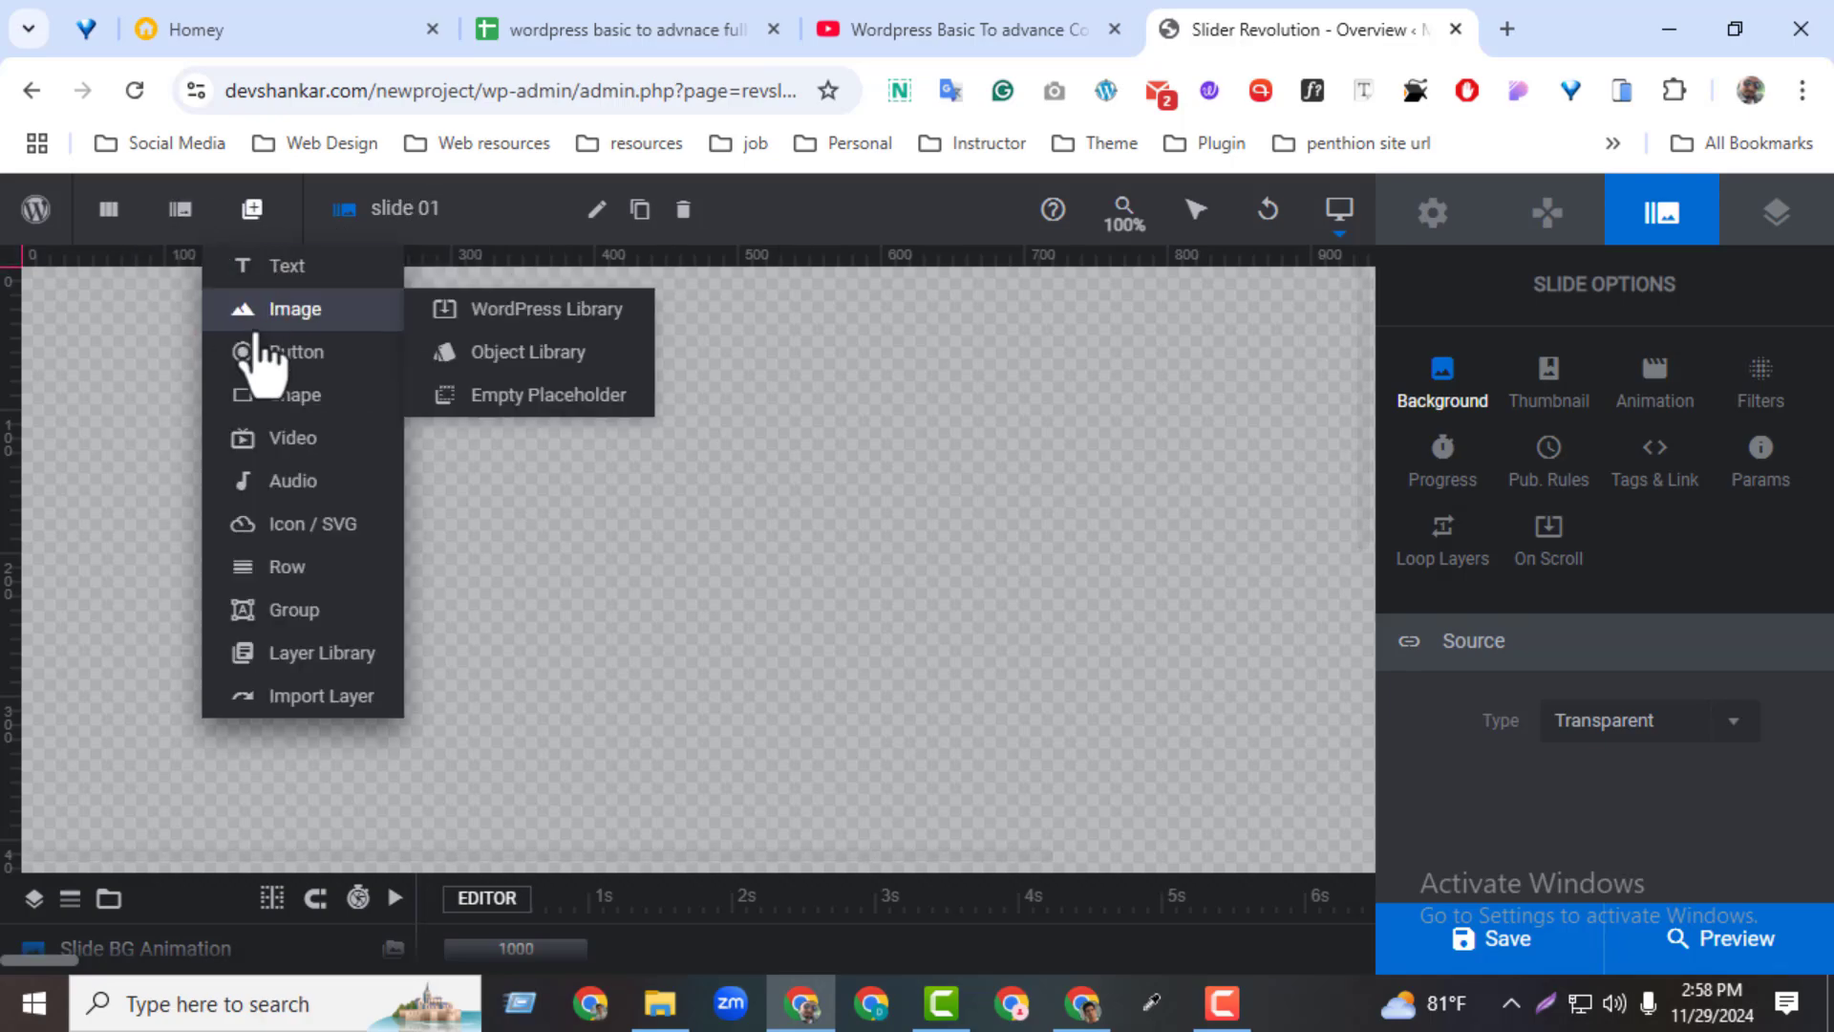
mouse_move(244, 356)
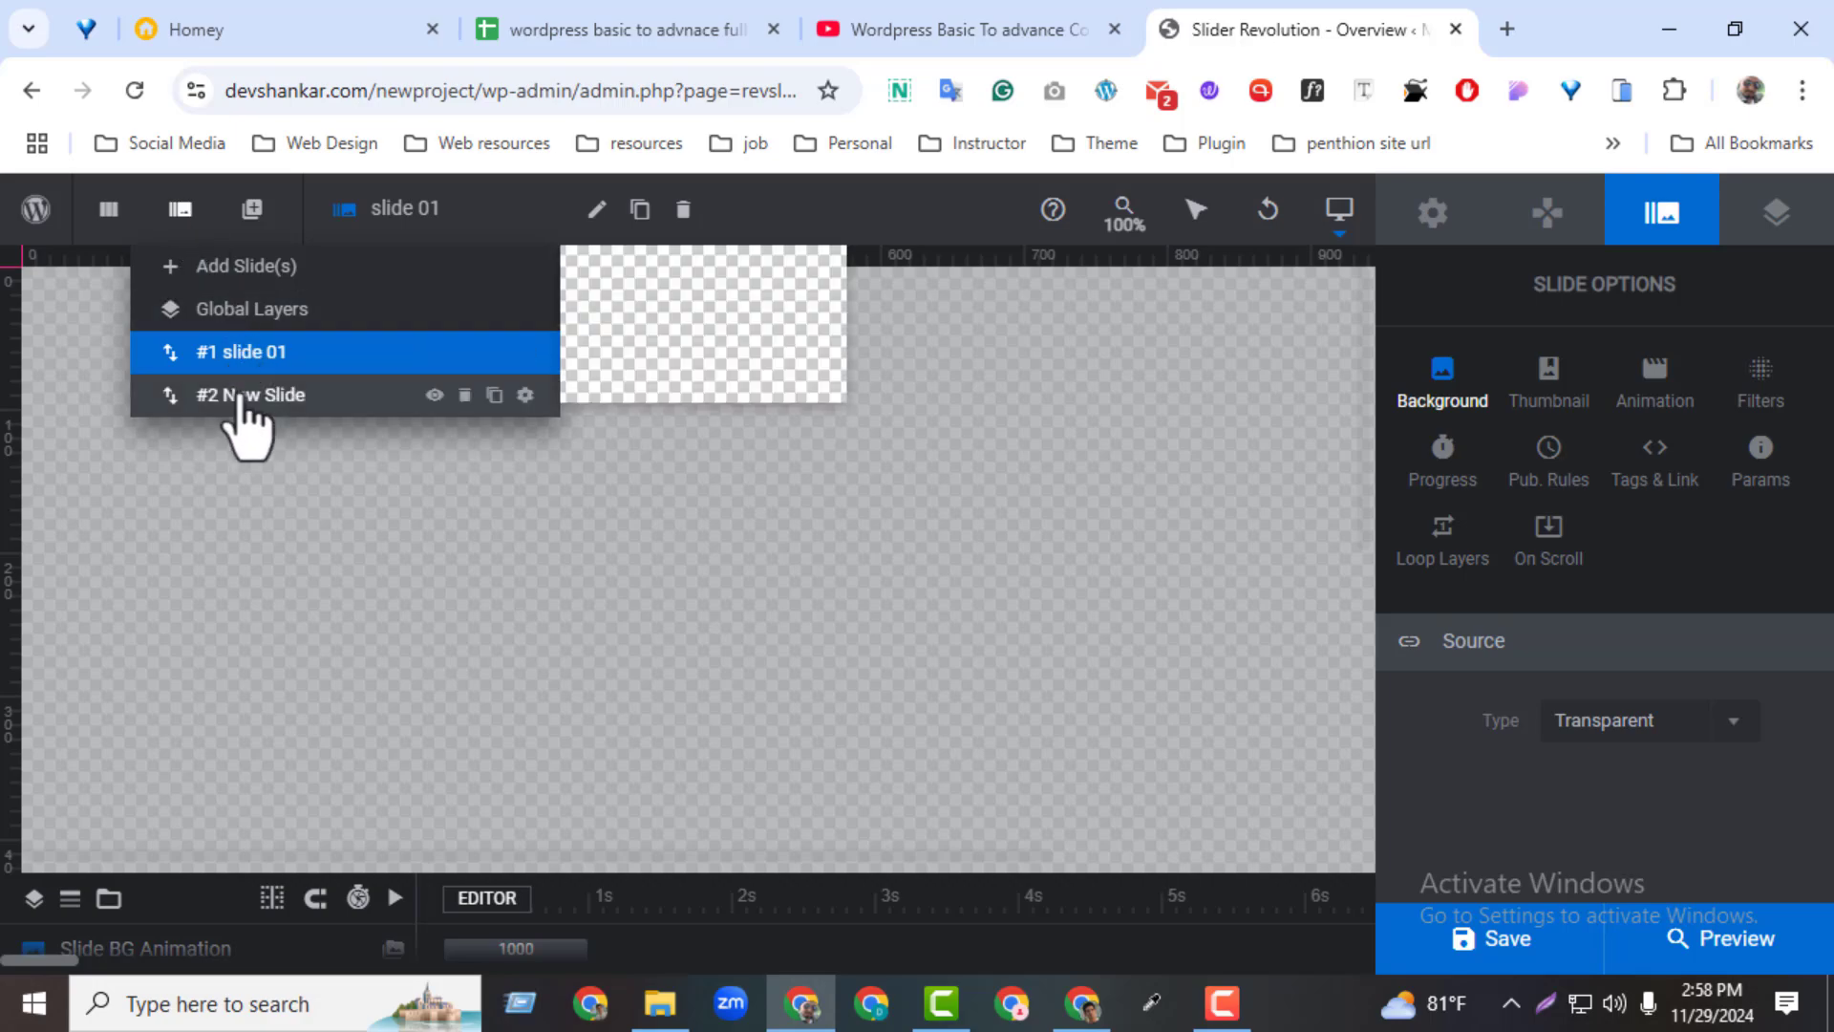
click(270, 394)
click(466, 206)
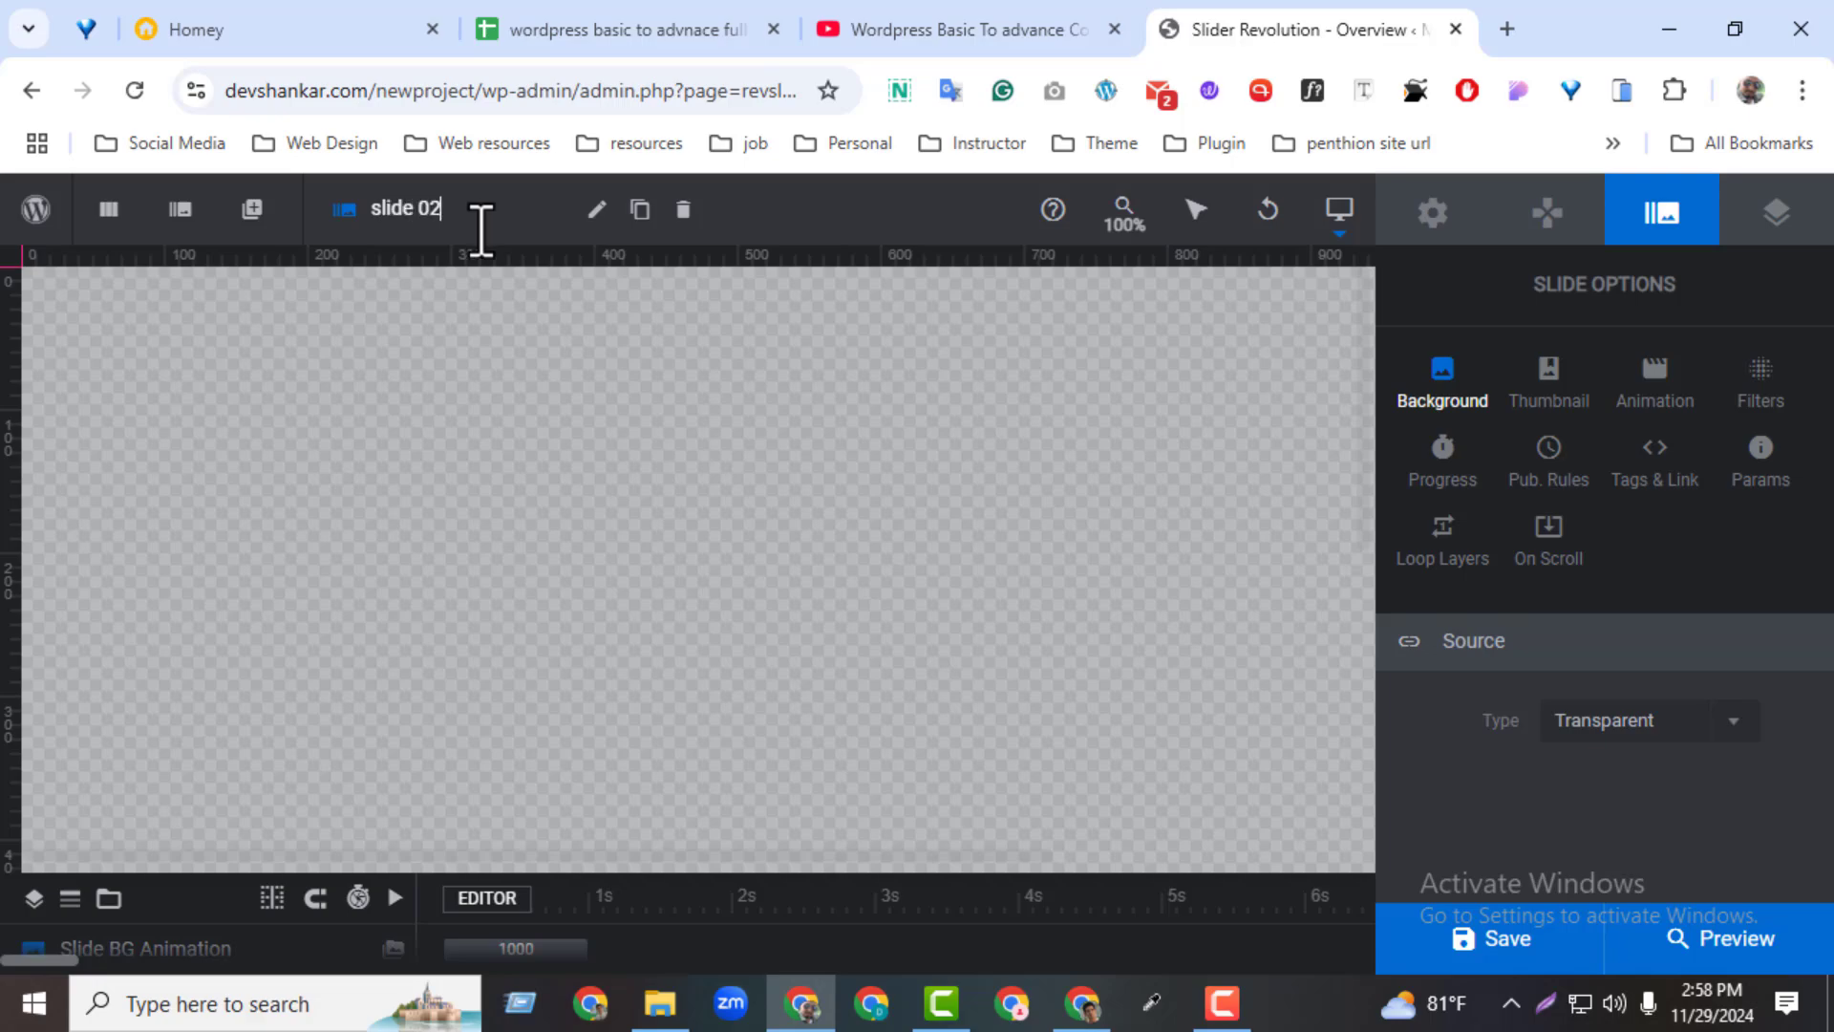
Add another blank slide to the module and name it "slide 03"
mouse_move(184, 232)
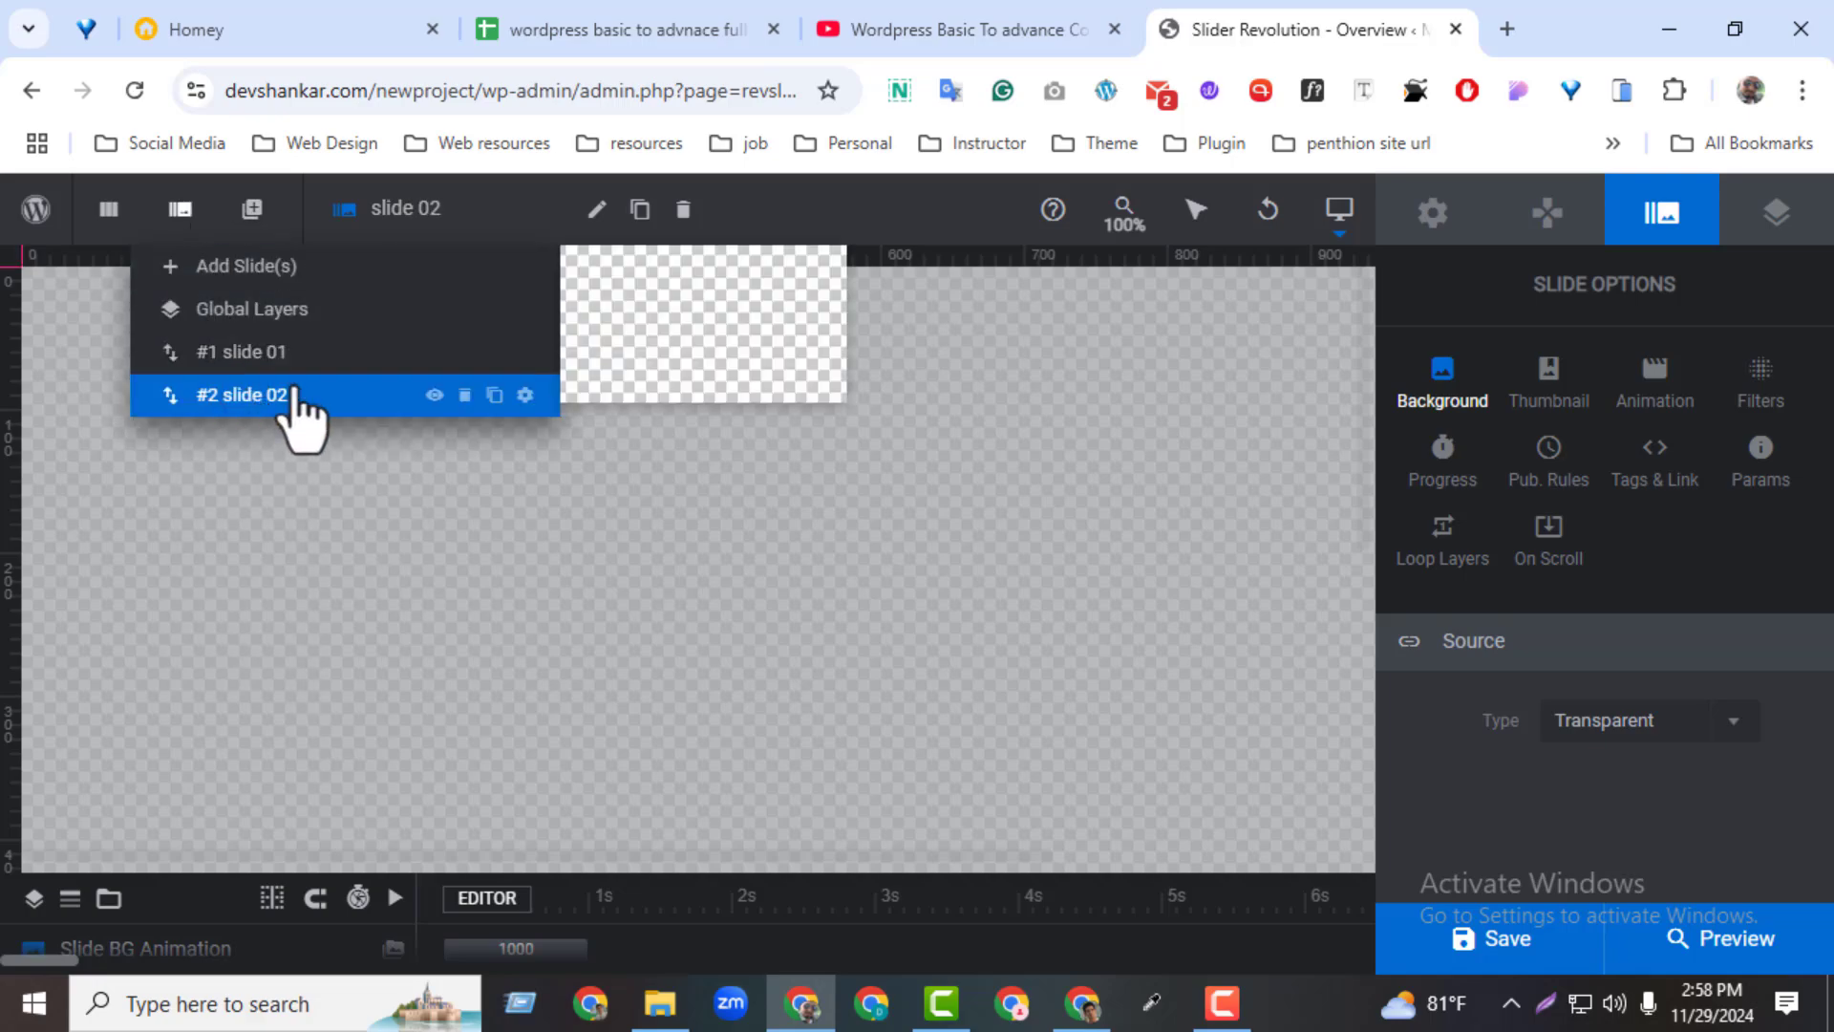
mouse_move(210, 274)
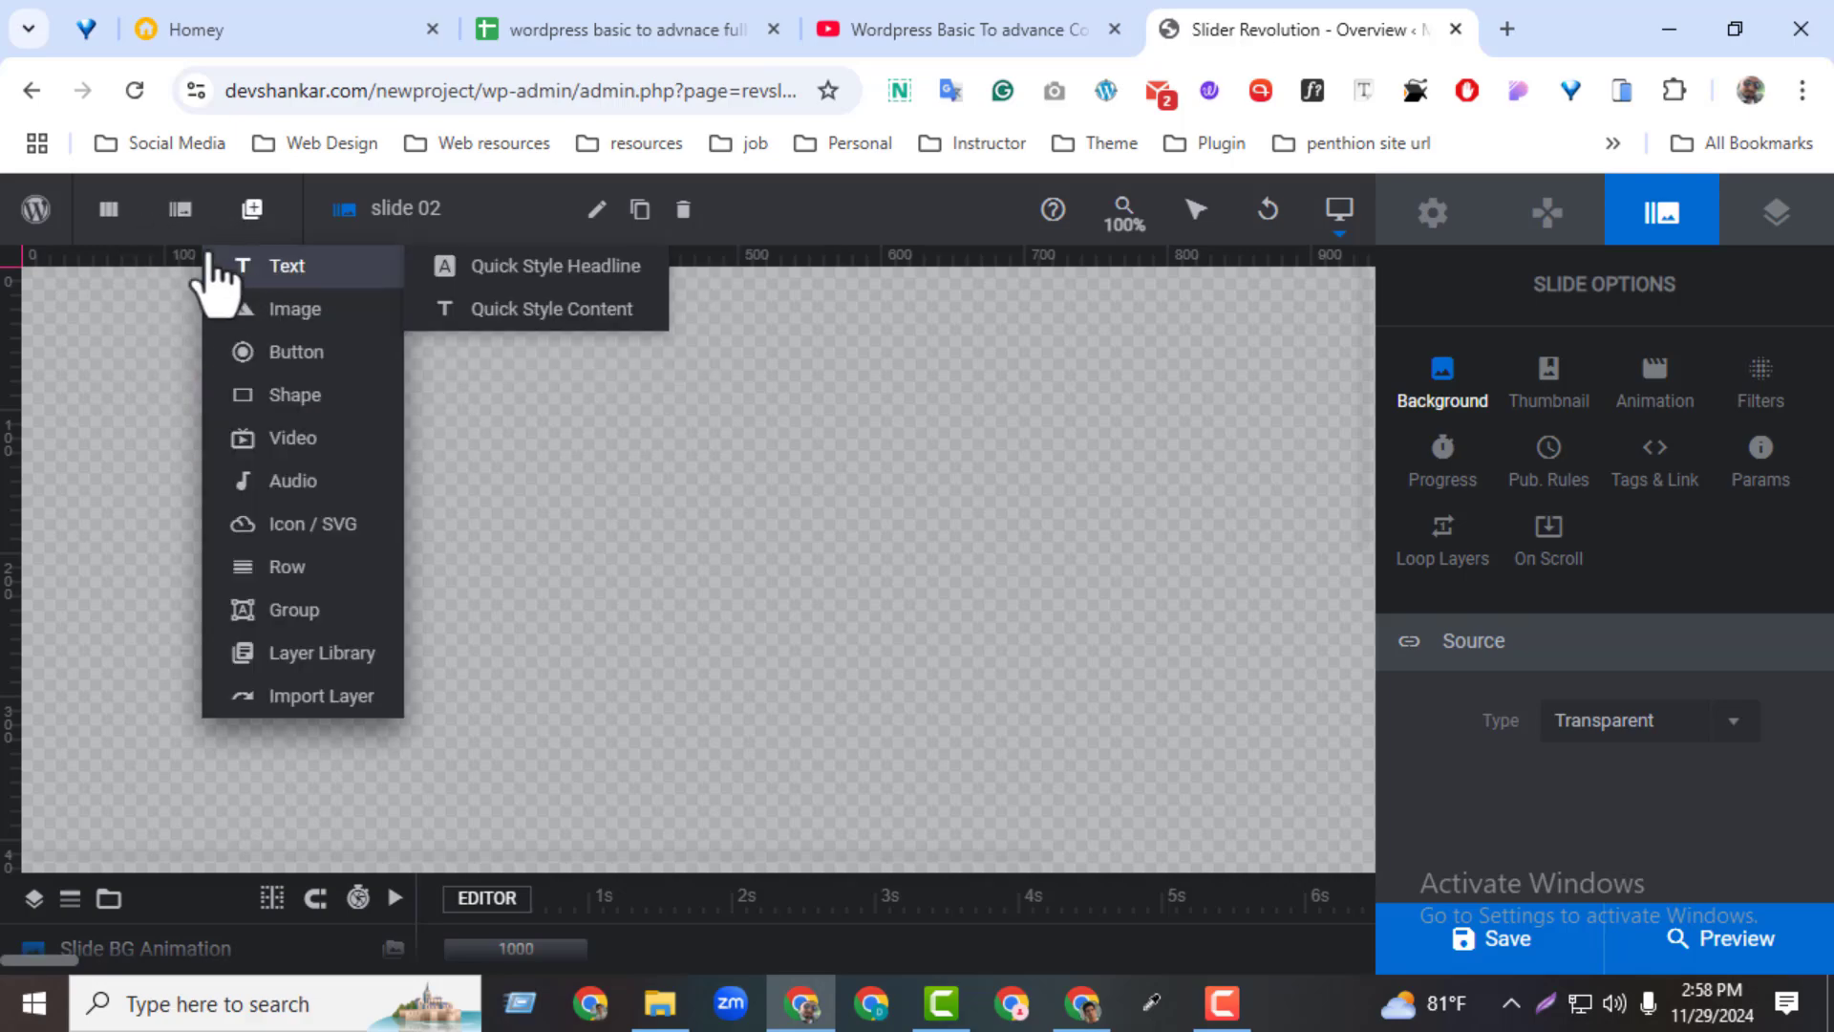
click(597, 270)
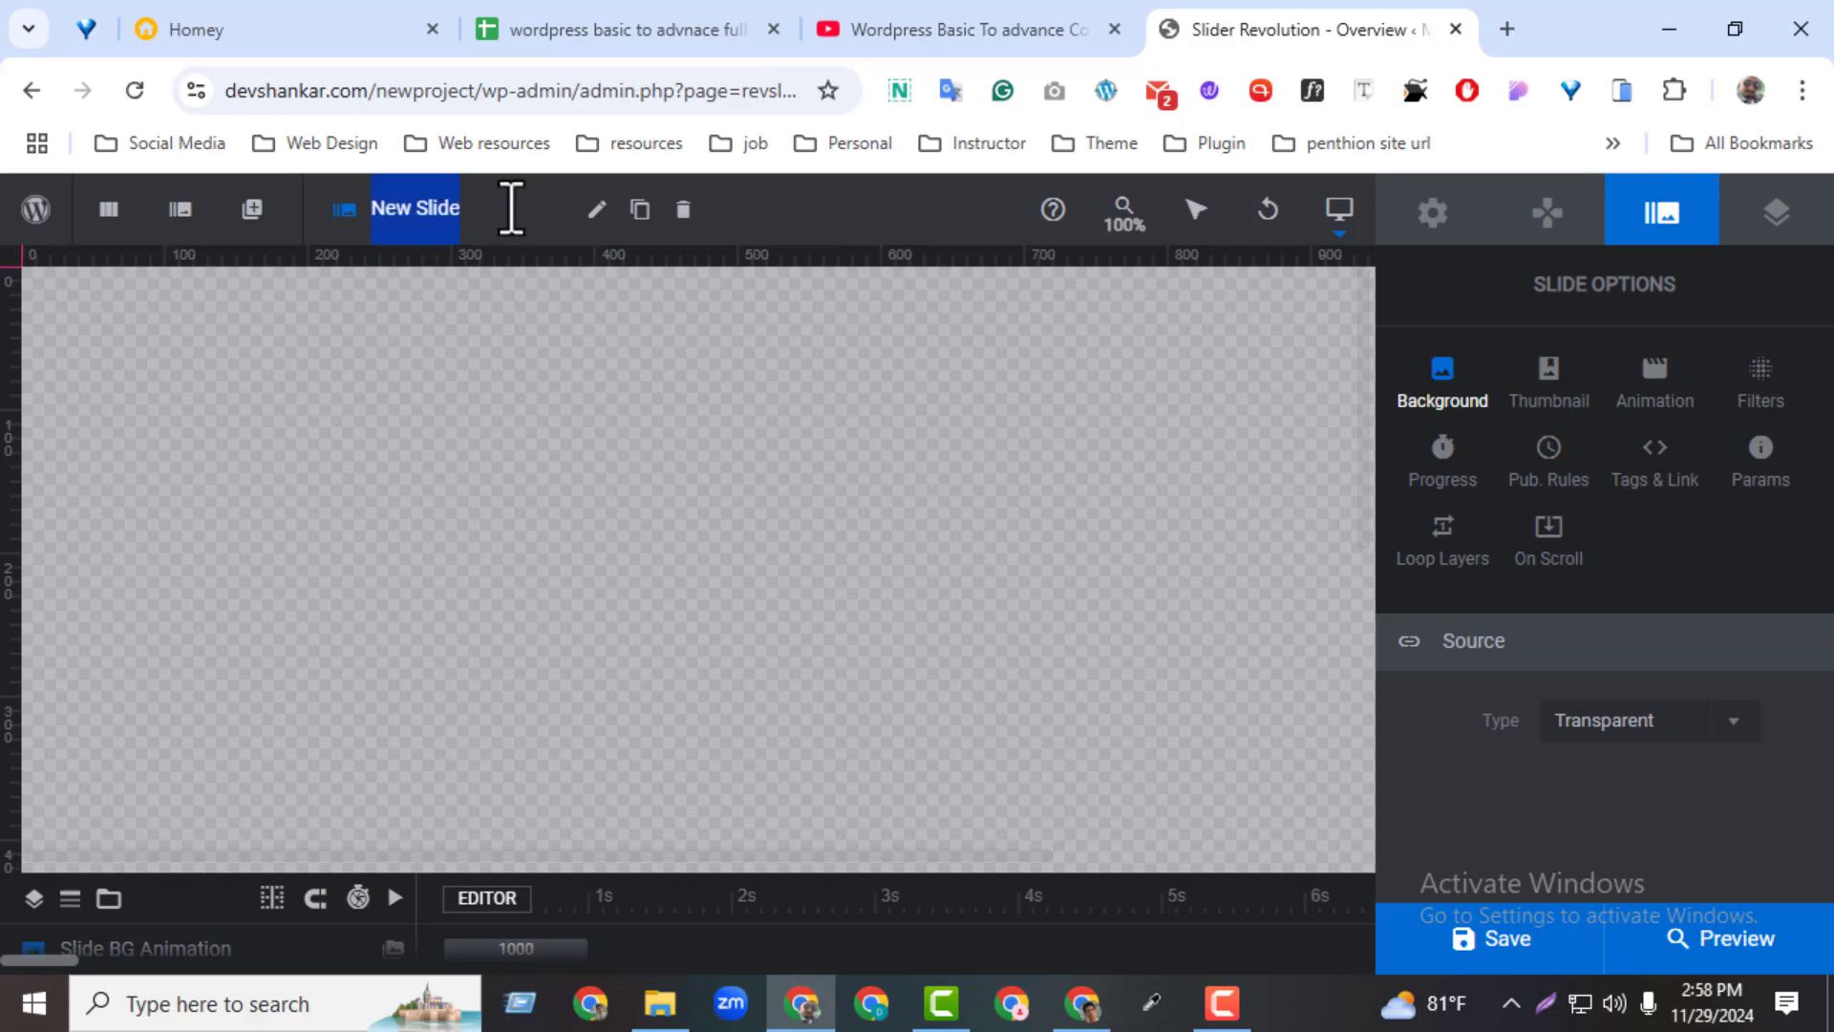
text(slide 03)
Duplicate slide 03 and select the copy in the slide list
mouse_move(218, 272)
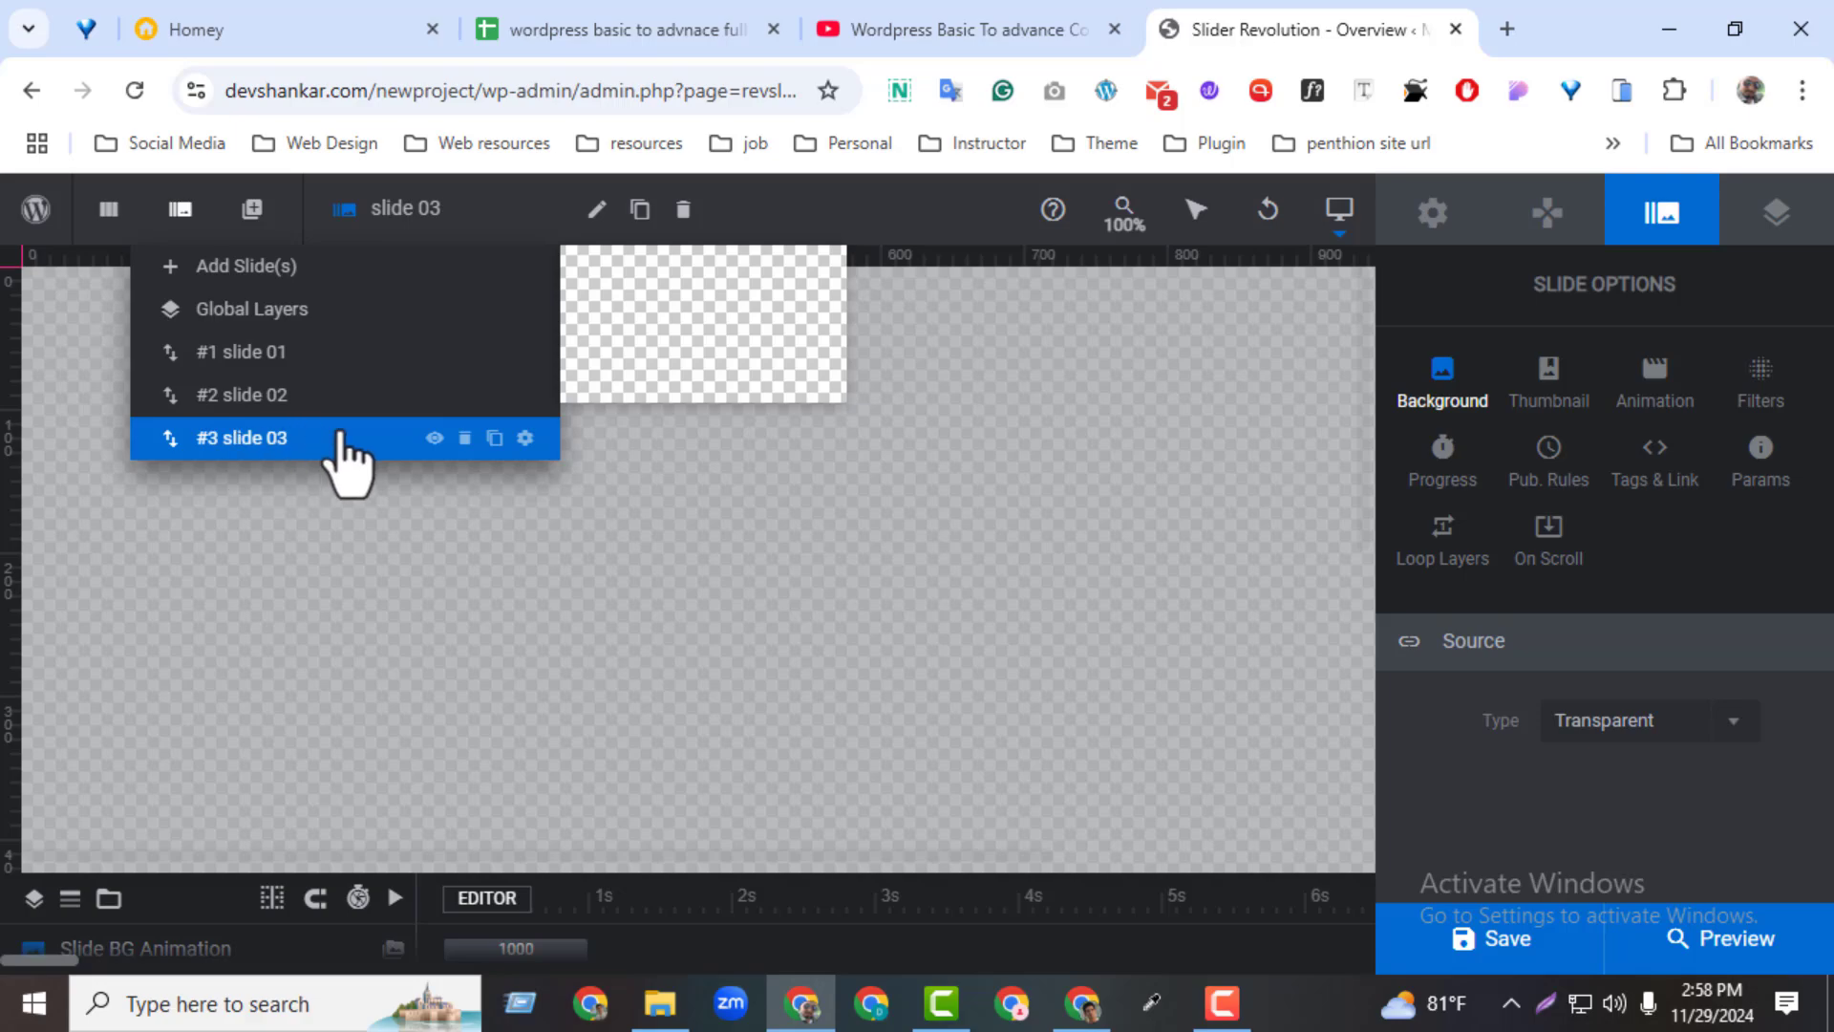
click(494, 438)
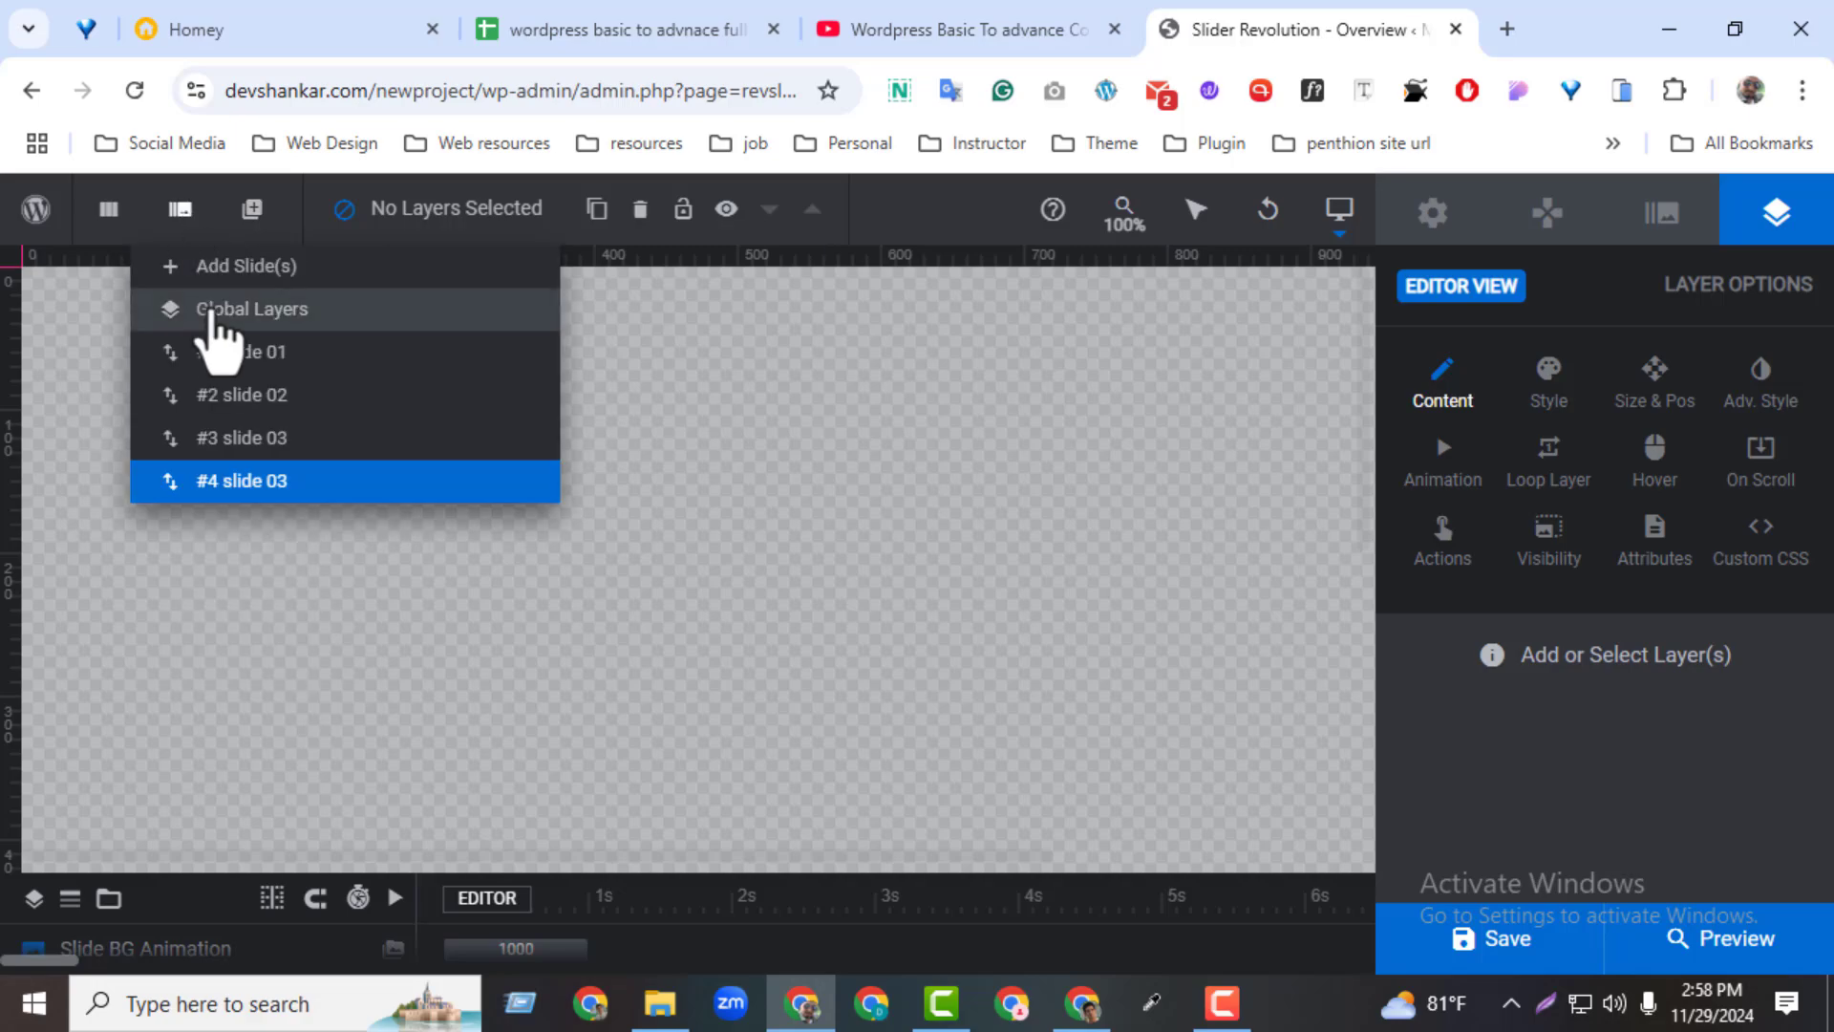
click(247, 487)
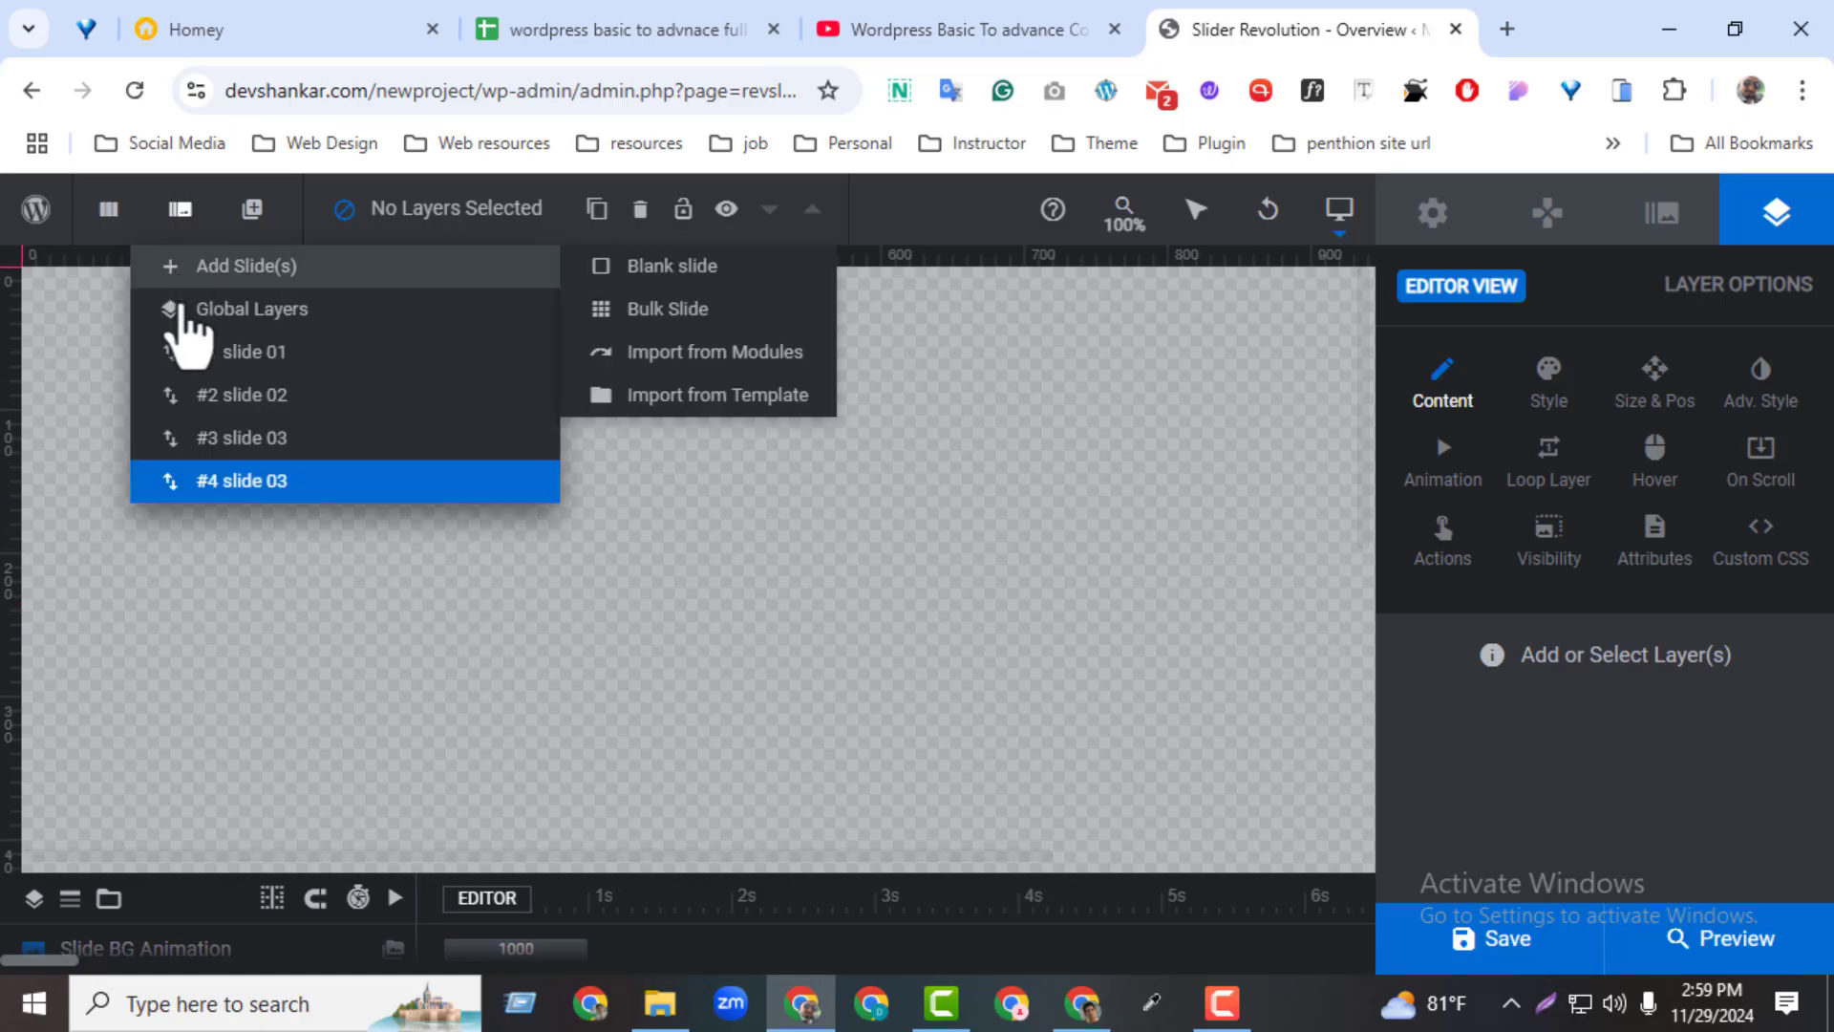
Delete the duplicated fourth slide and confirm the deletion
mouse_move(180, 210)
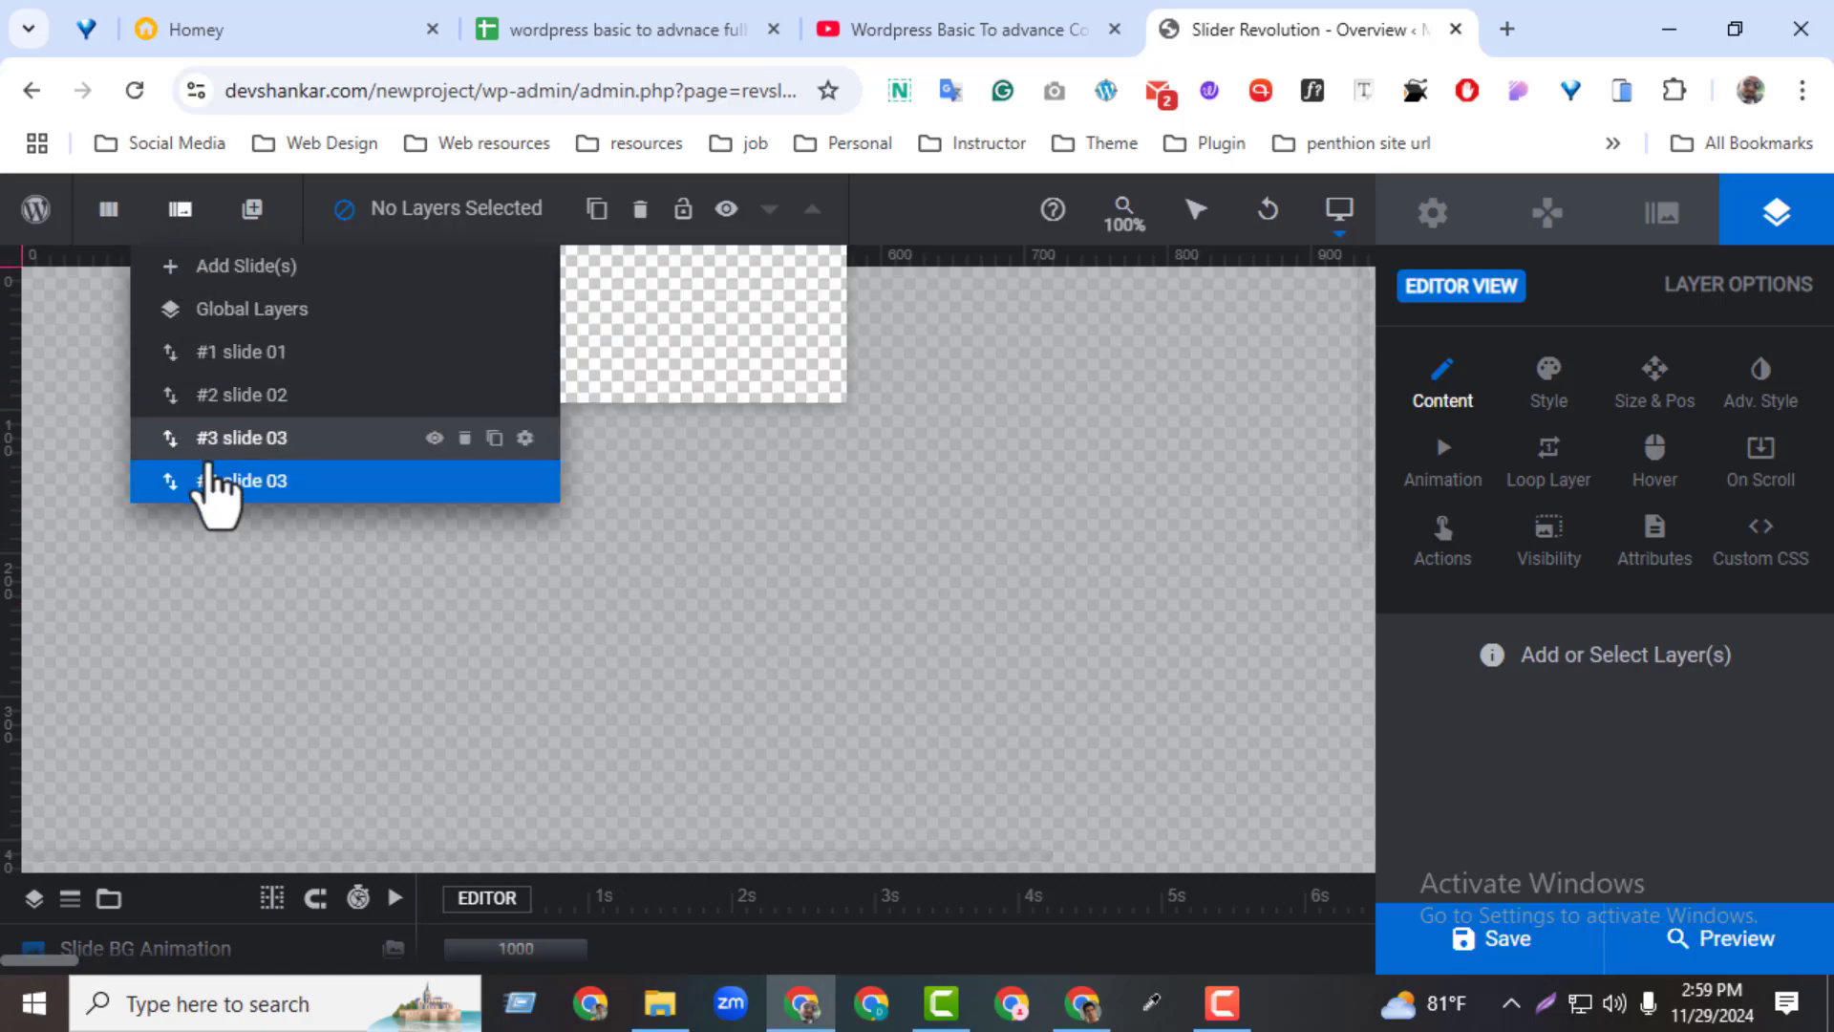
click(464, 482)
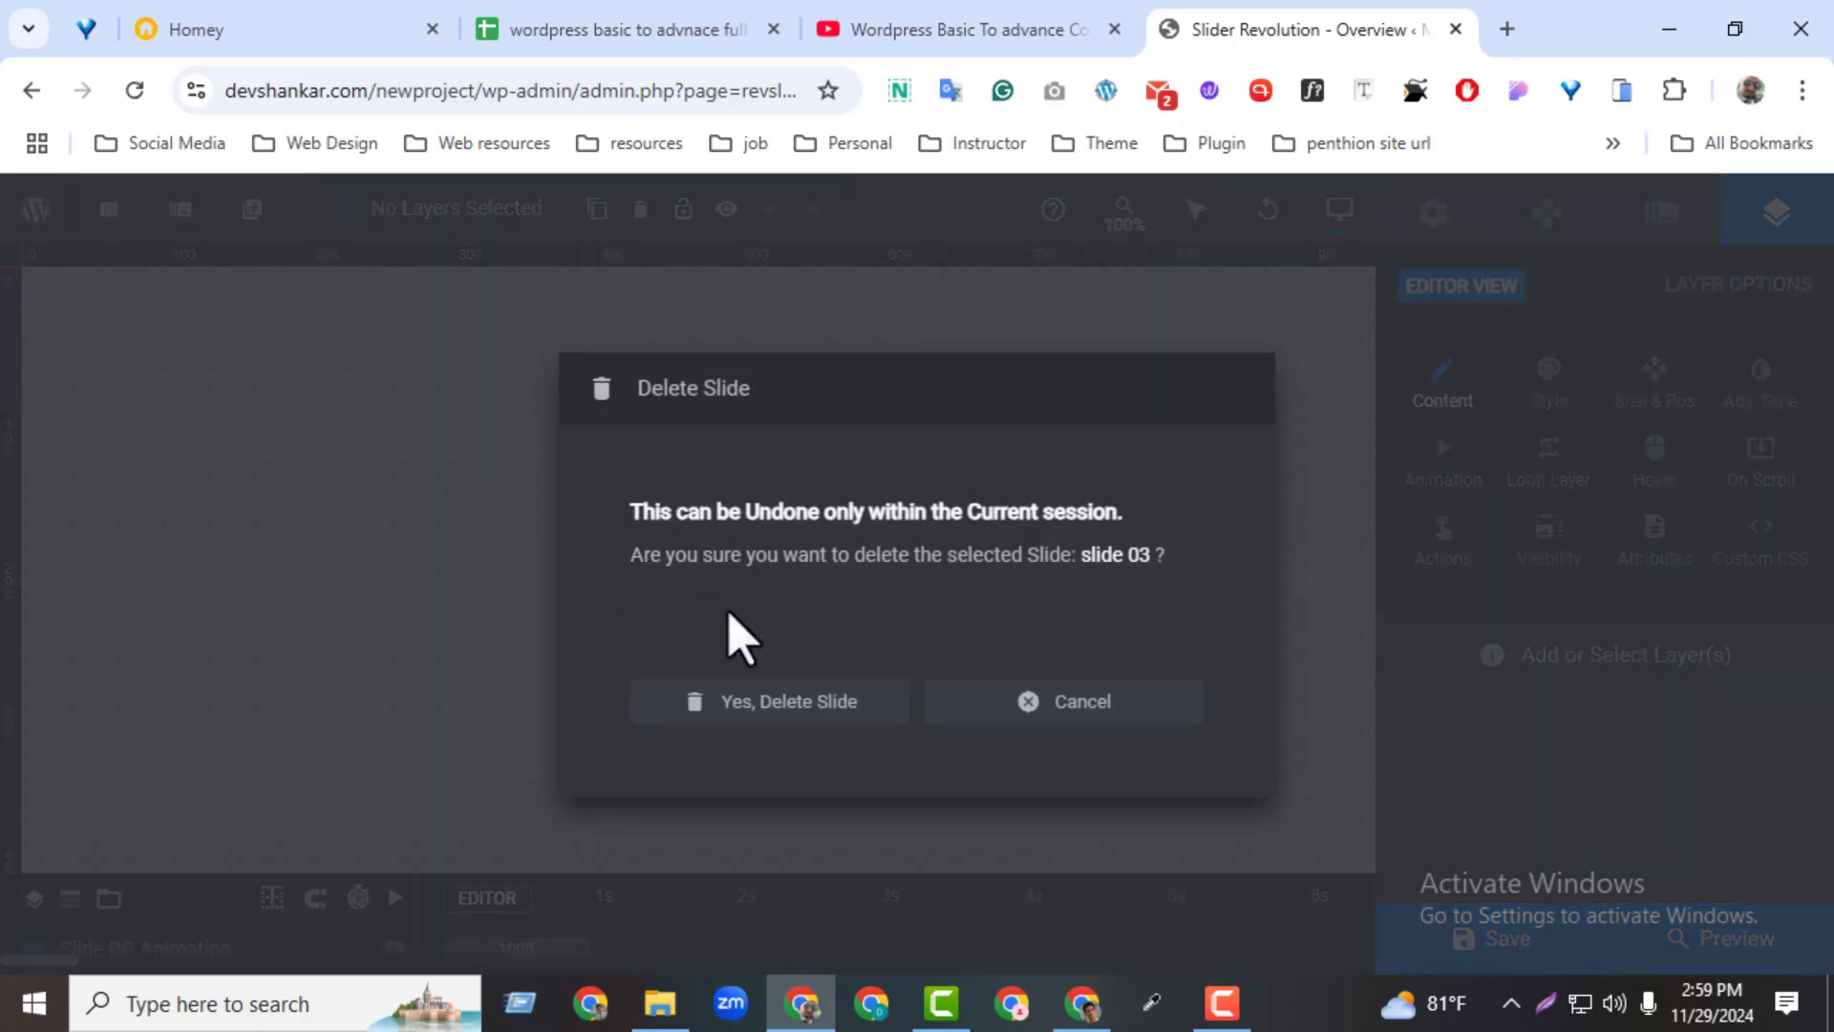
click(786, 707)
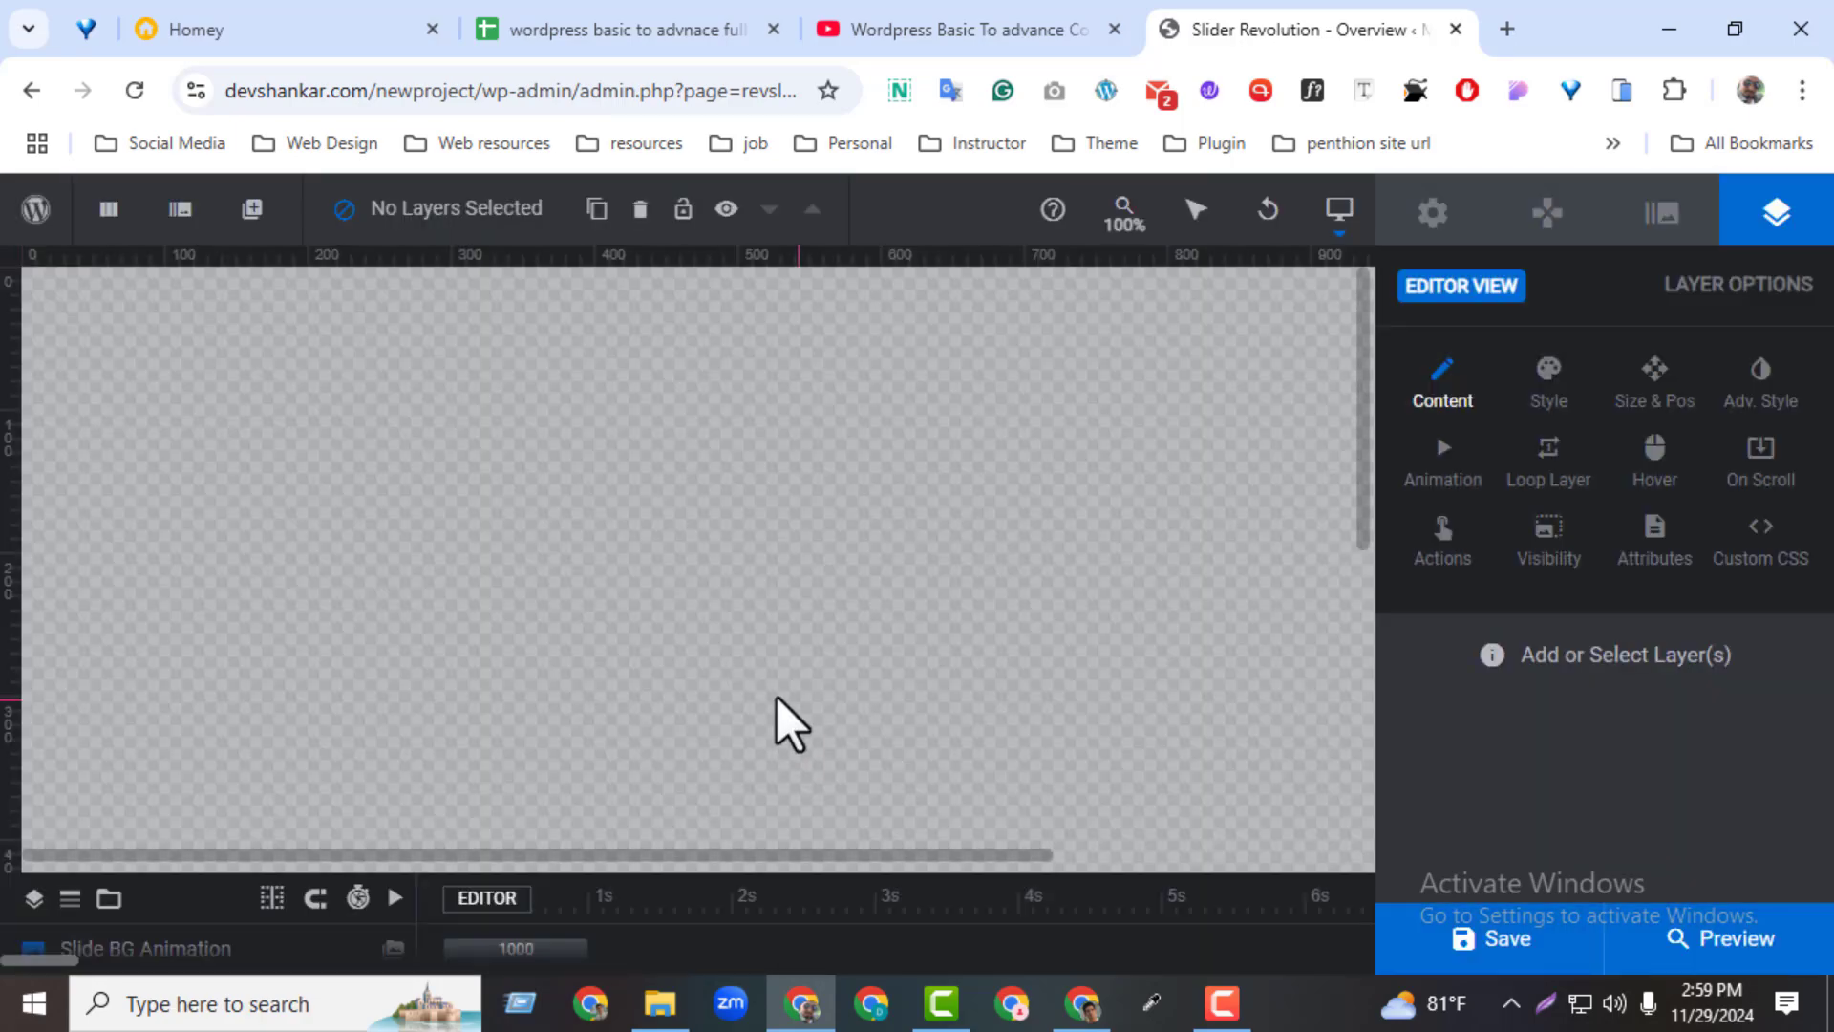
Switch the canvas to slide 01, slide 02 and slide 03 in turn
mouse_move(178, 201)
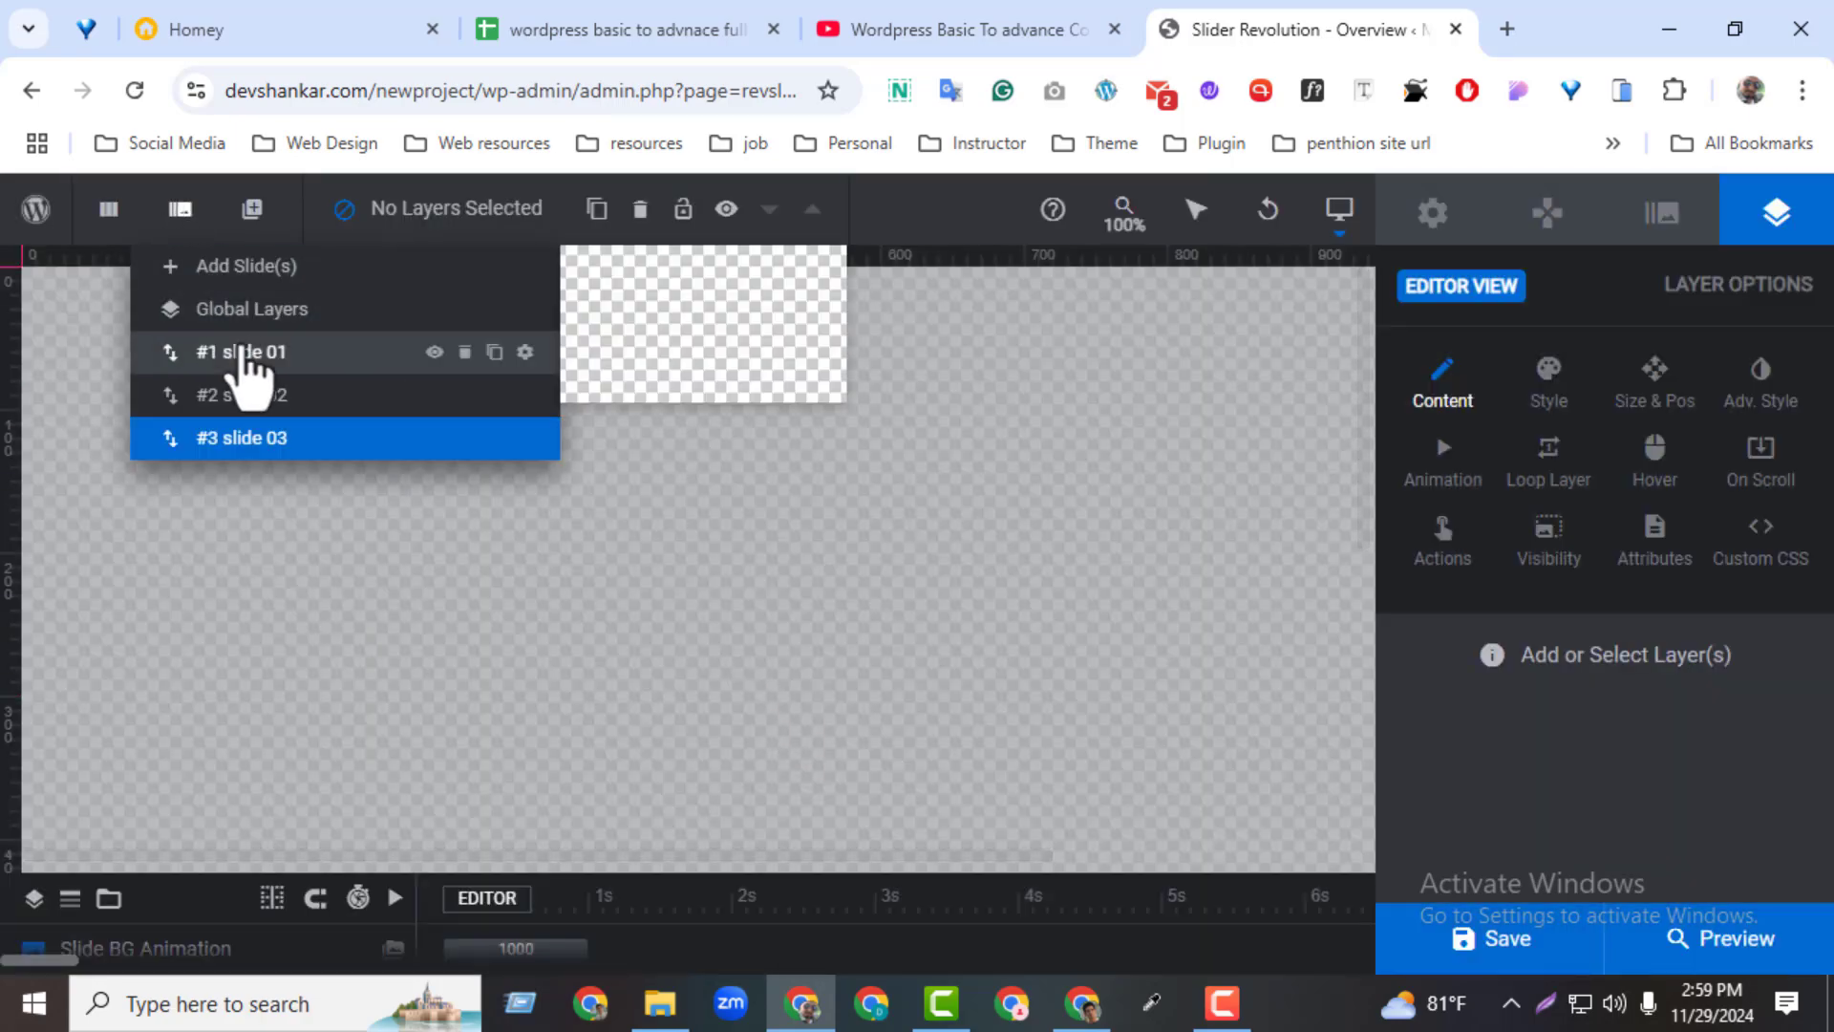
click(245, 380)
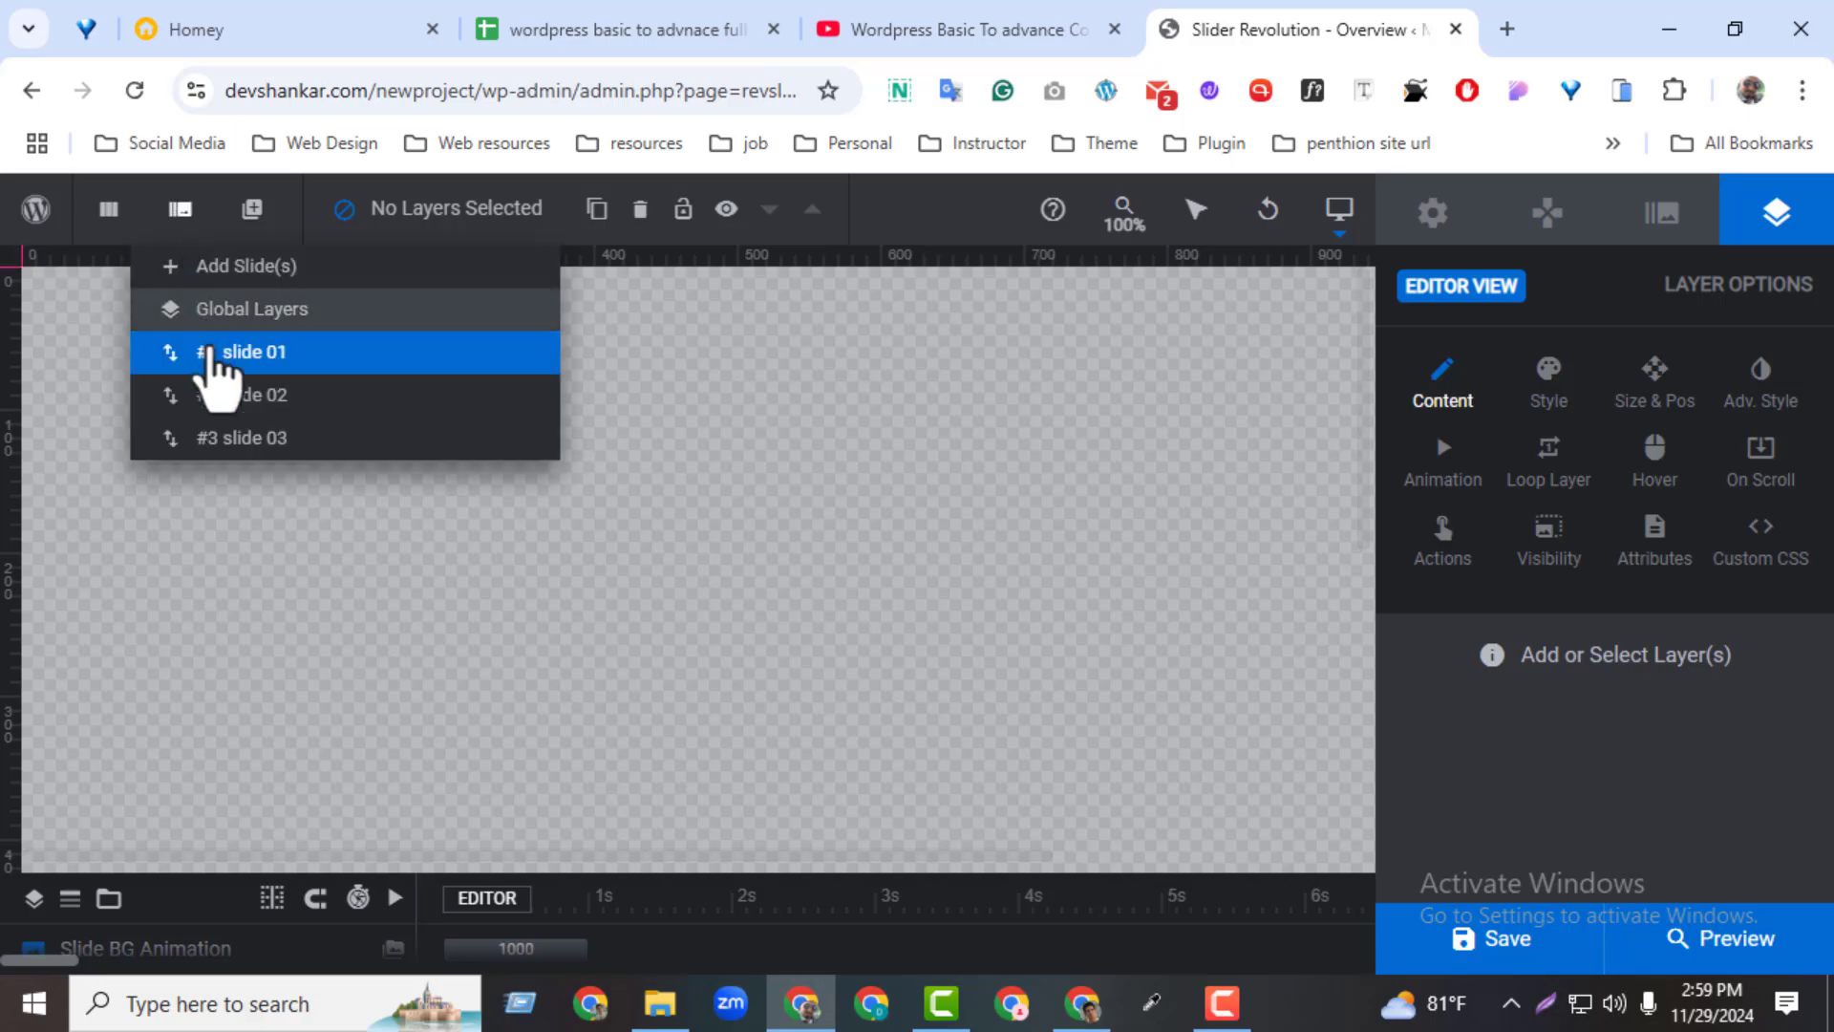
click(219, 391)
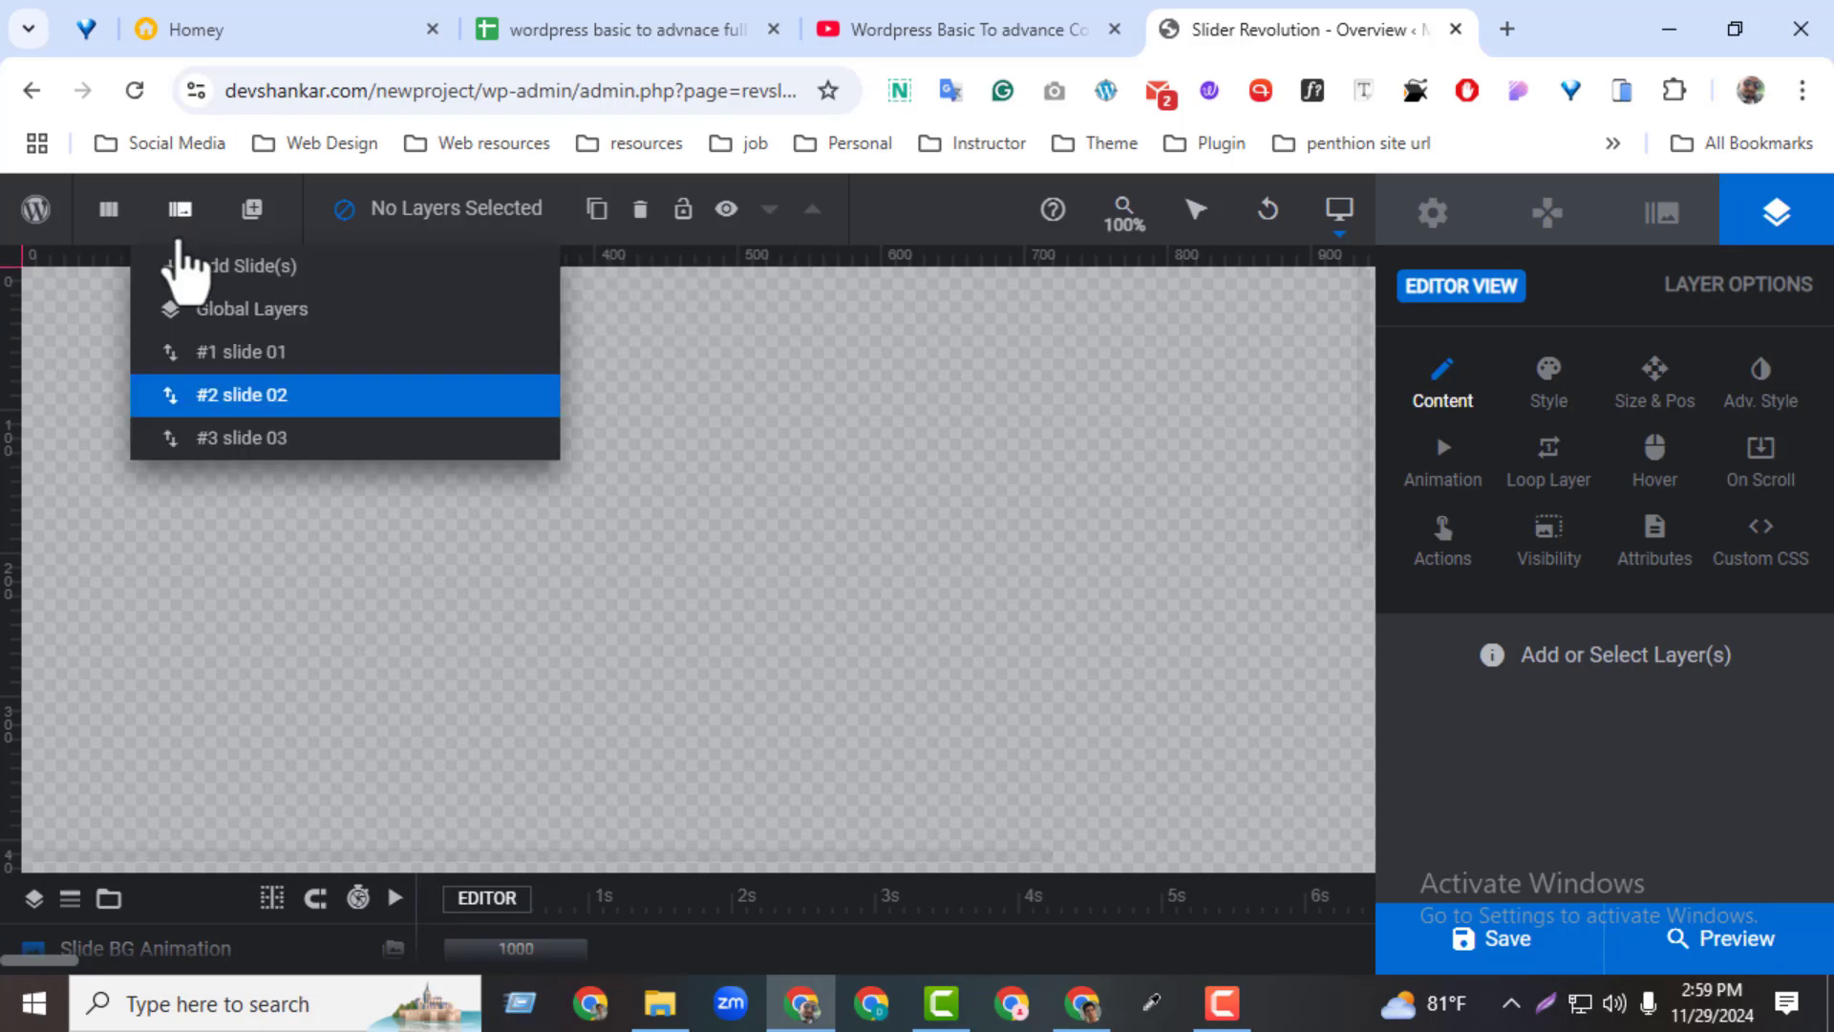
click(221, 442)
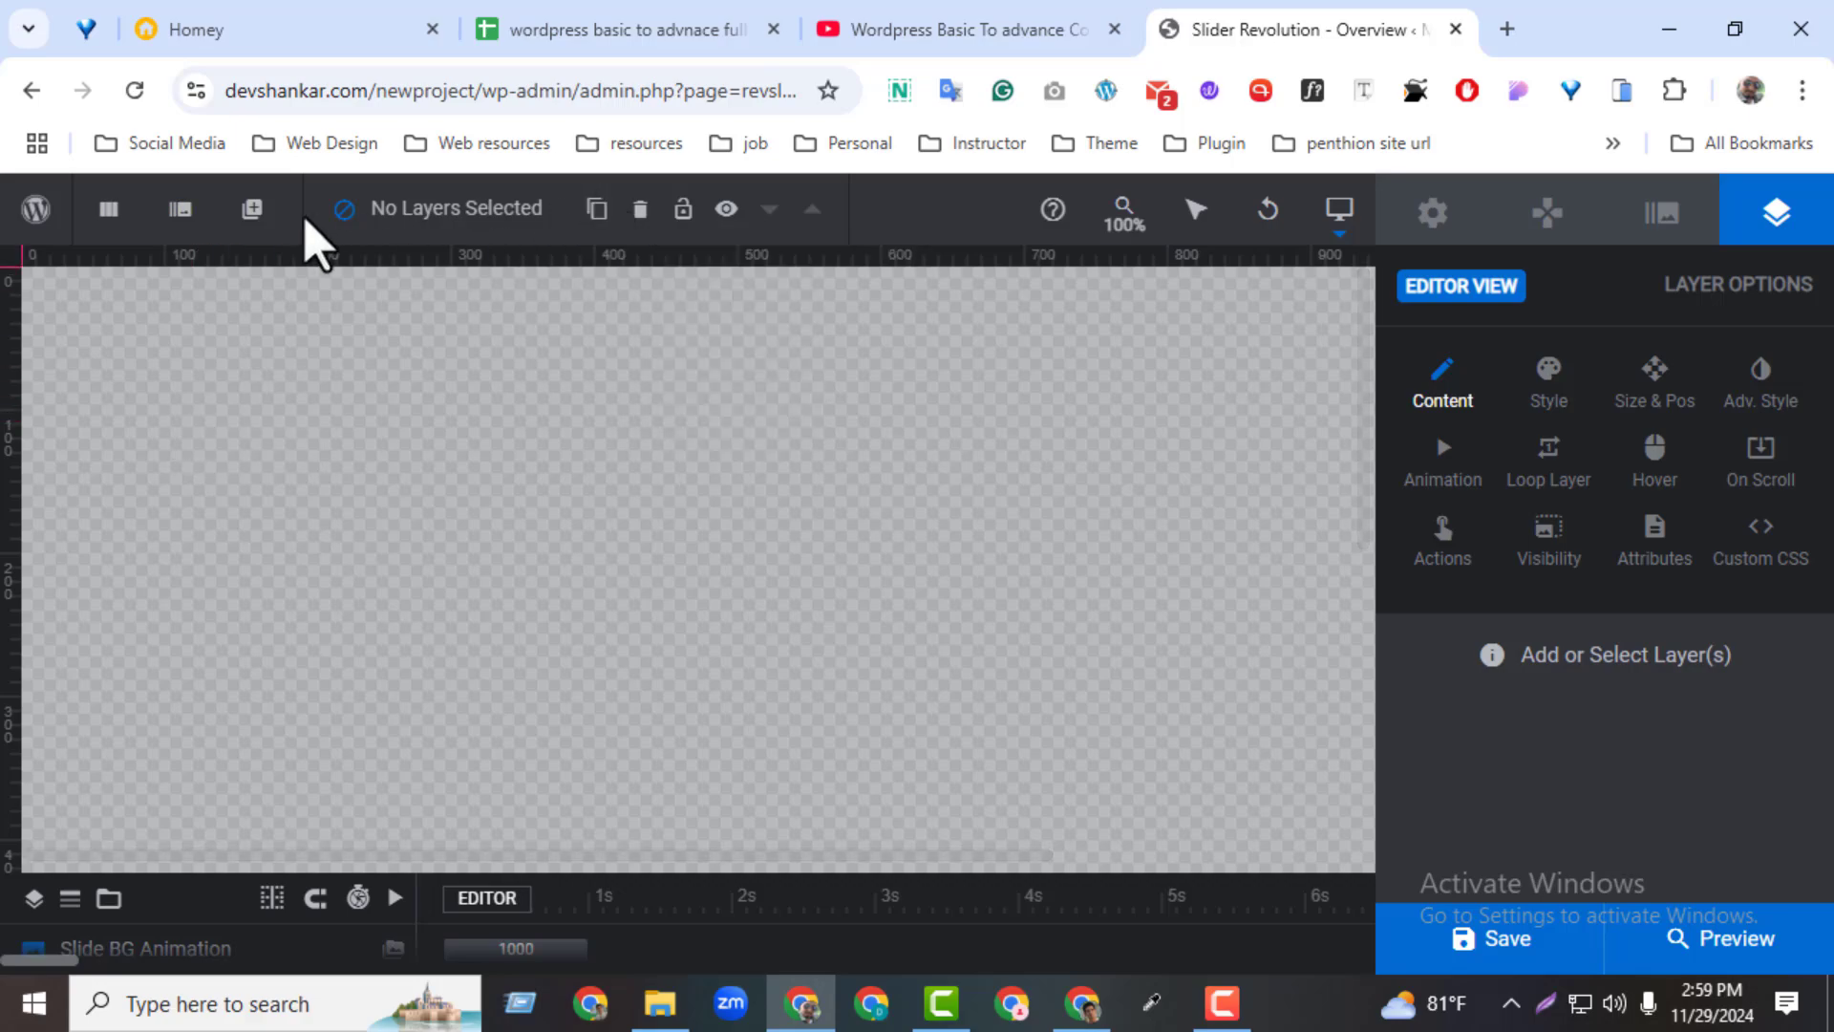
Look over the layer copy and help options, then open the Module Creation Guide and close it again
mouse_move(584, 222)
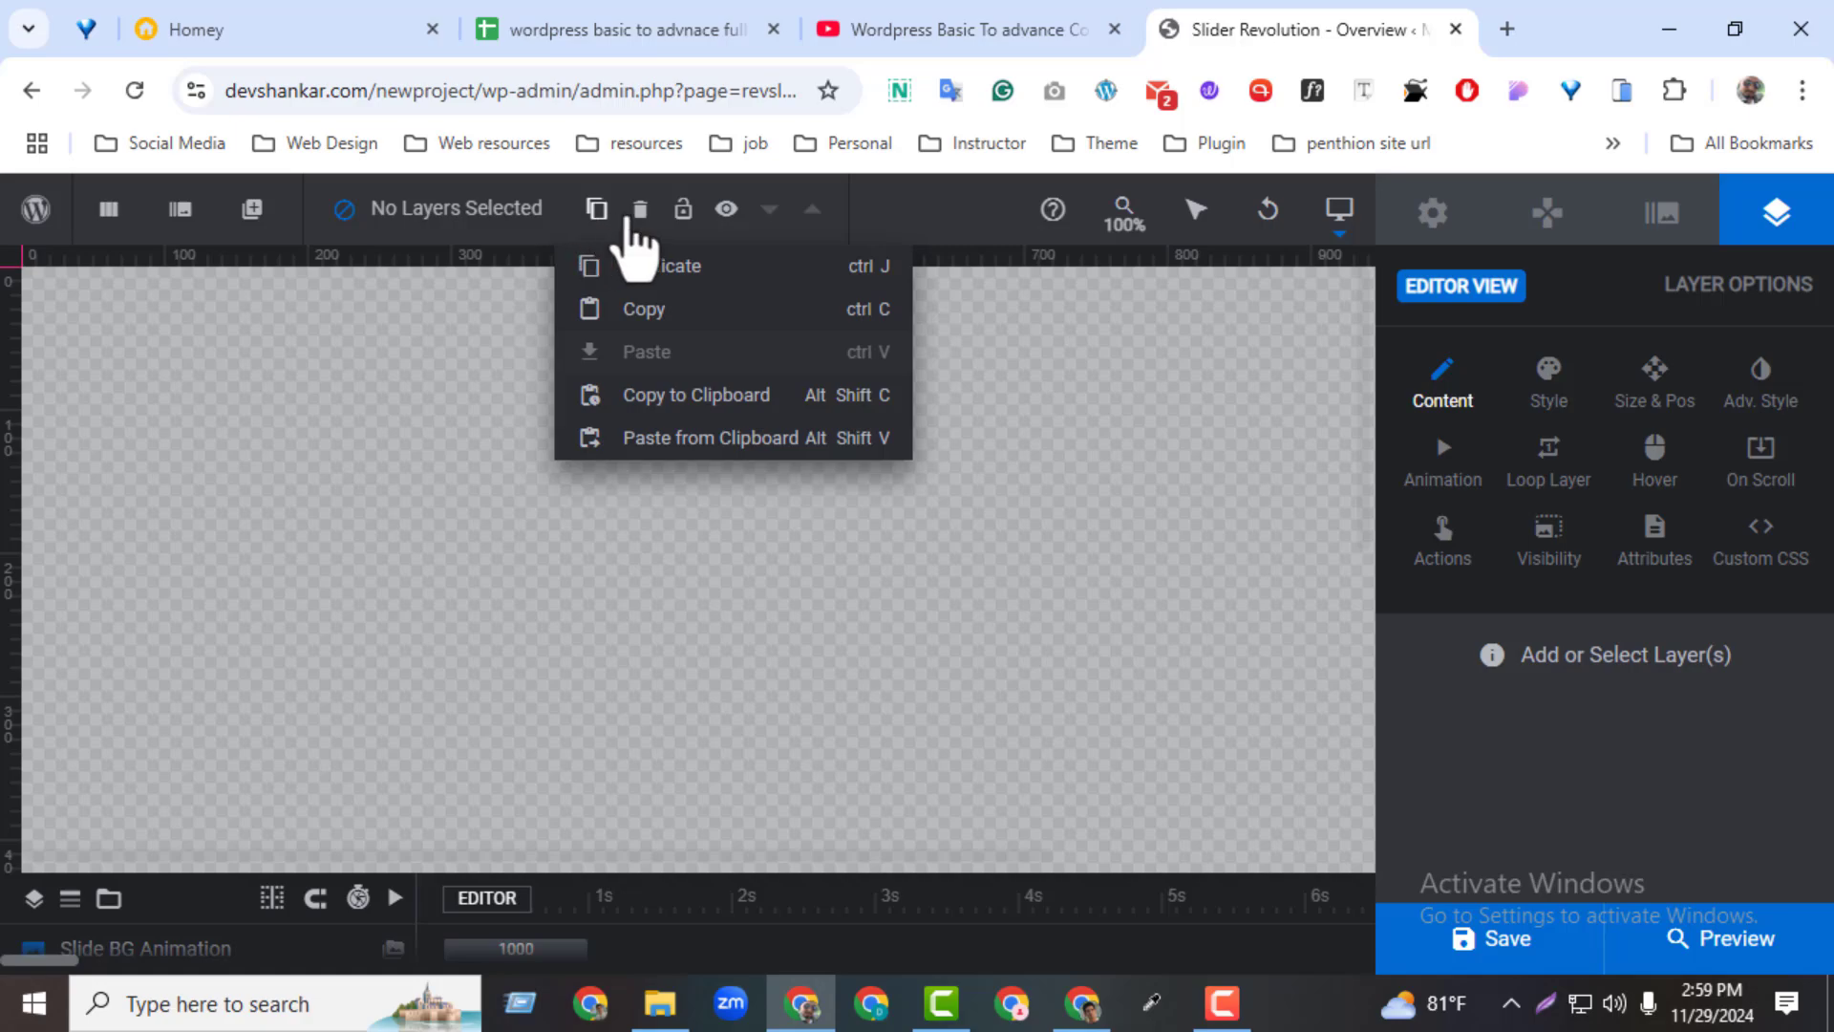
mouse_move(691, 227)
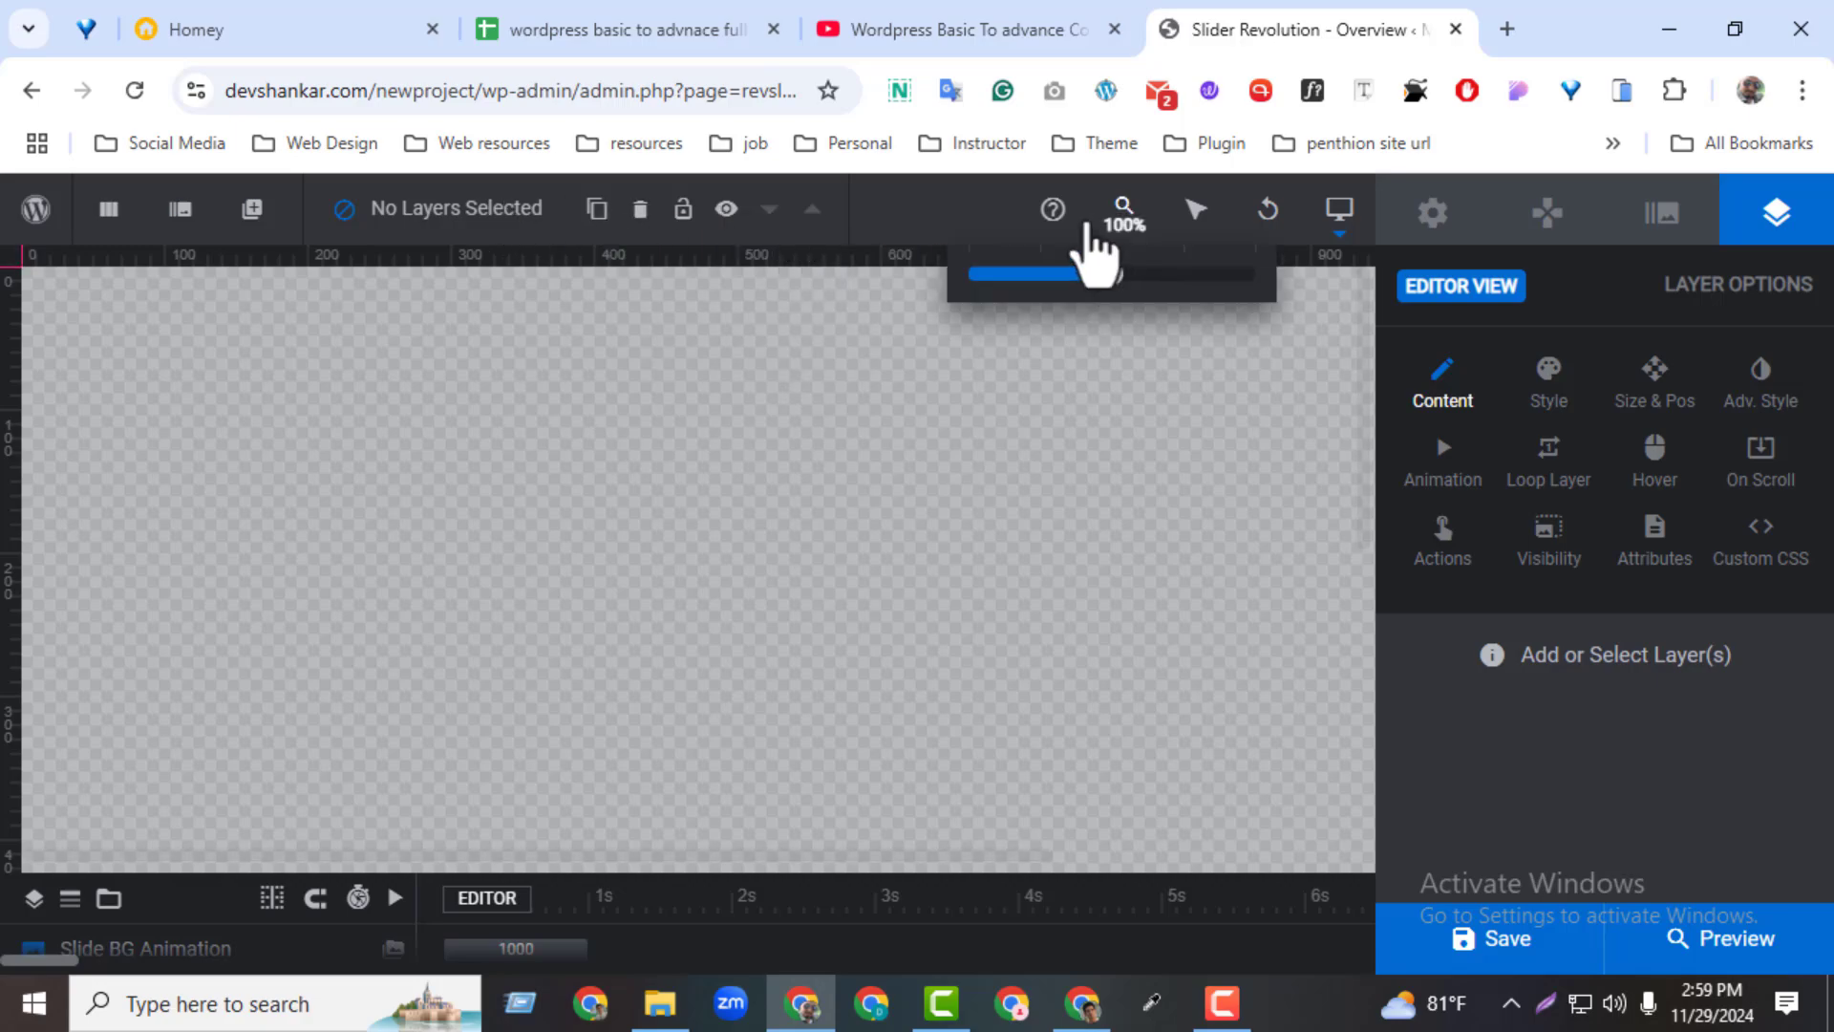
mouse_move(1058, 218)
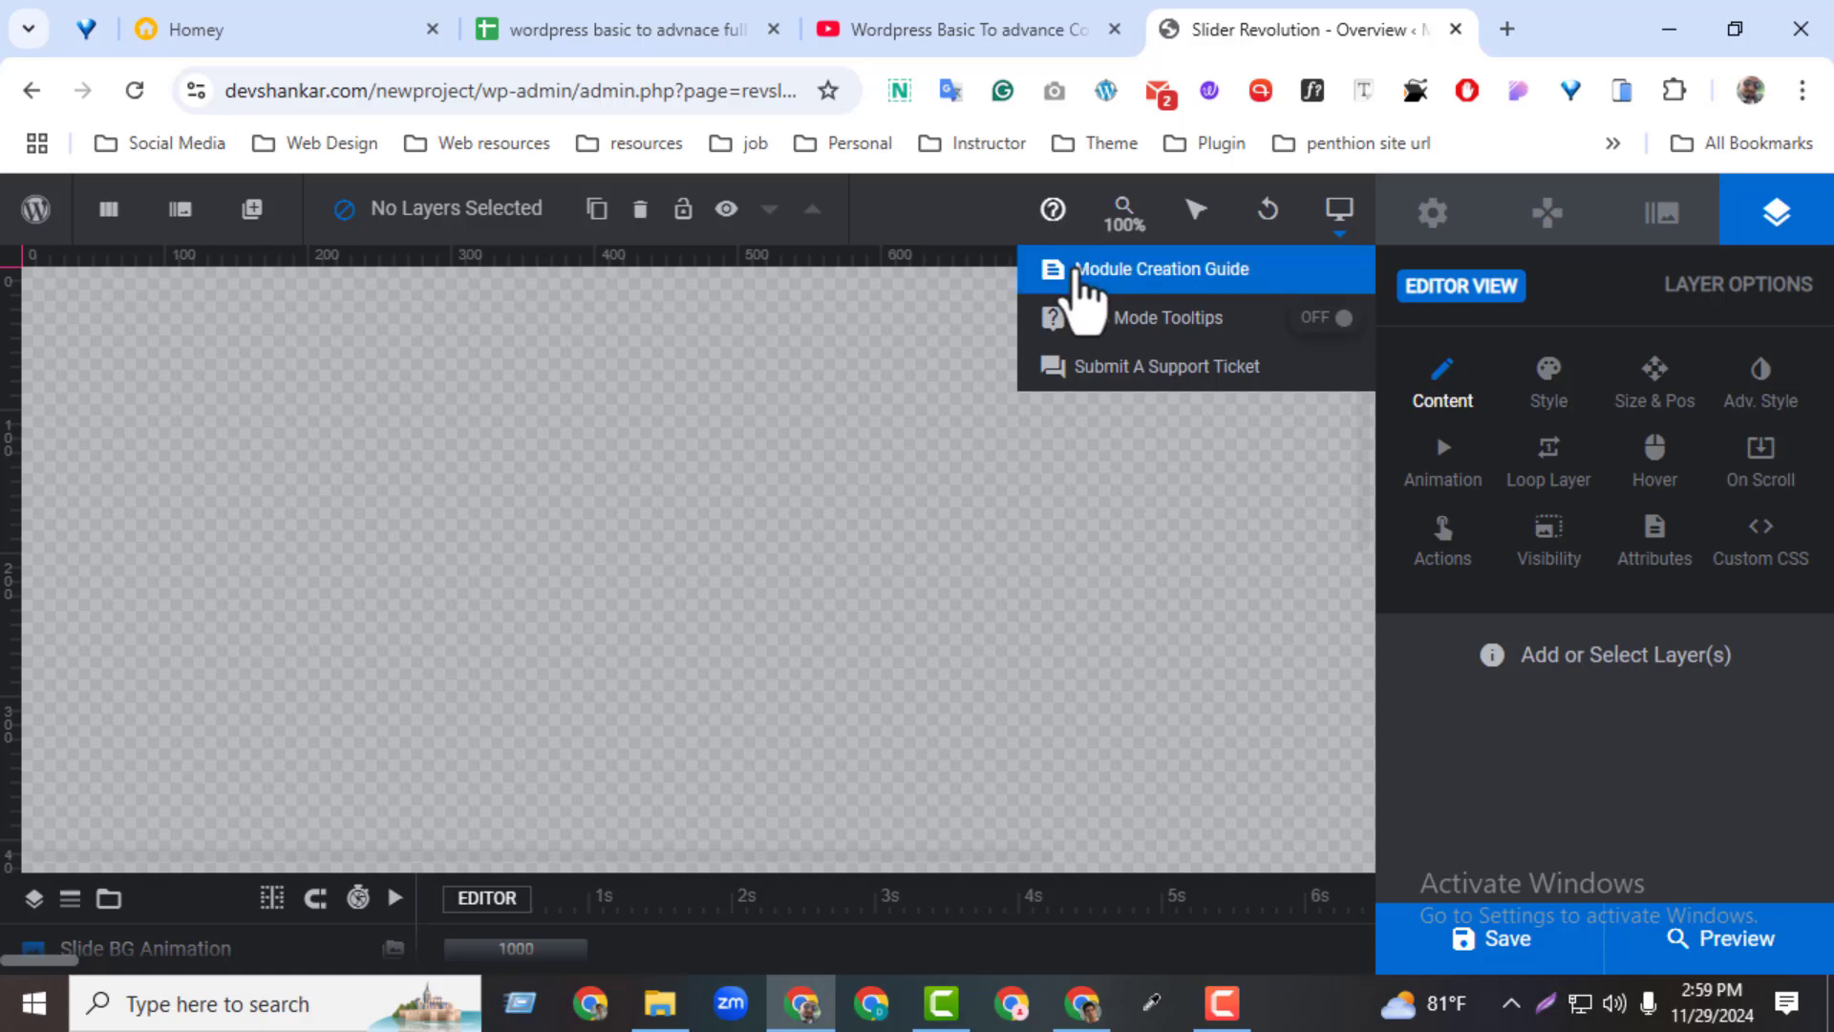
click(1076, 275)
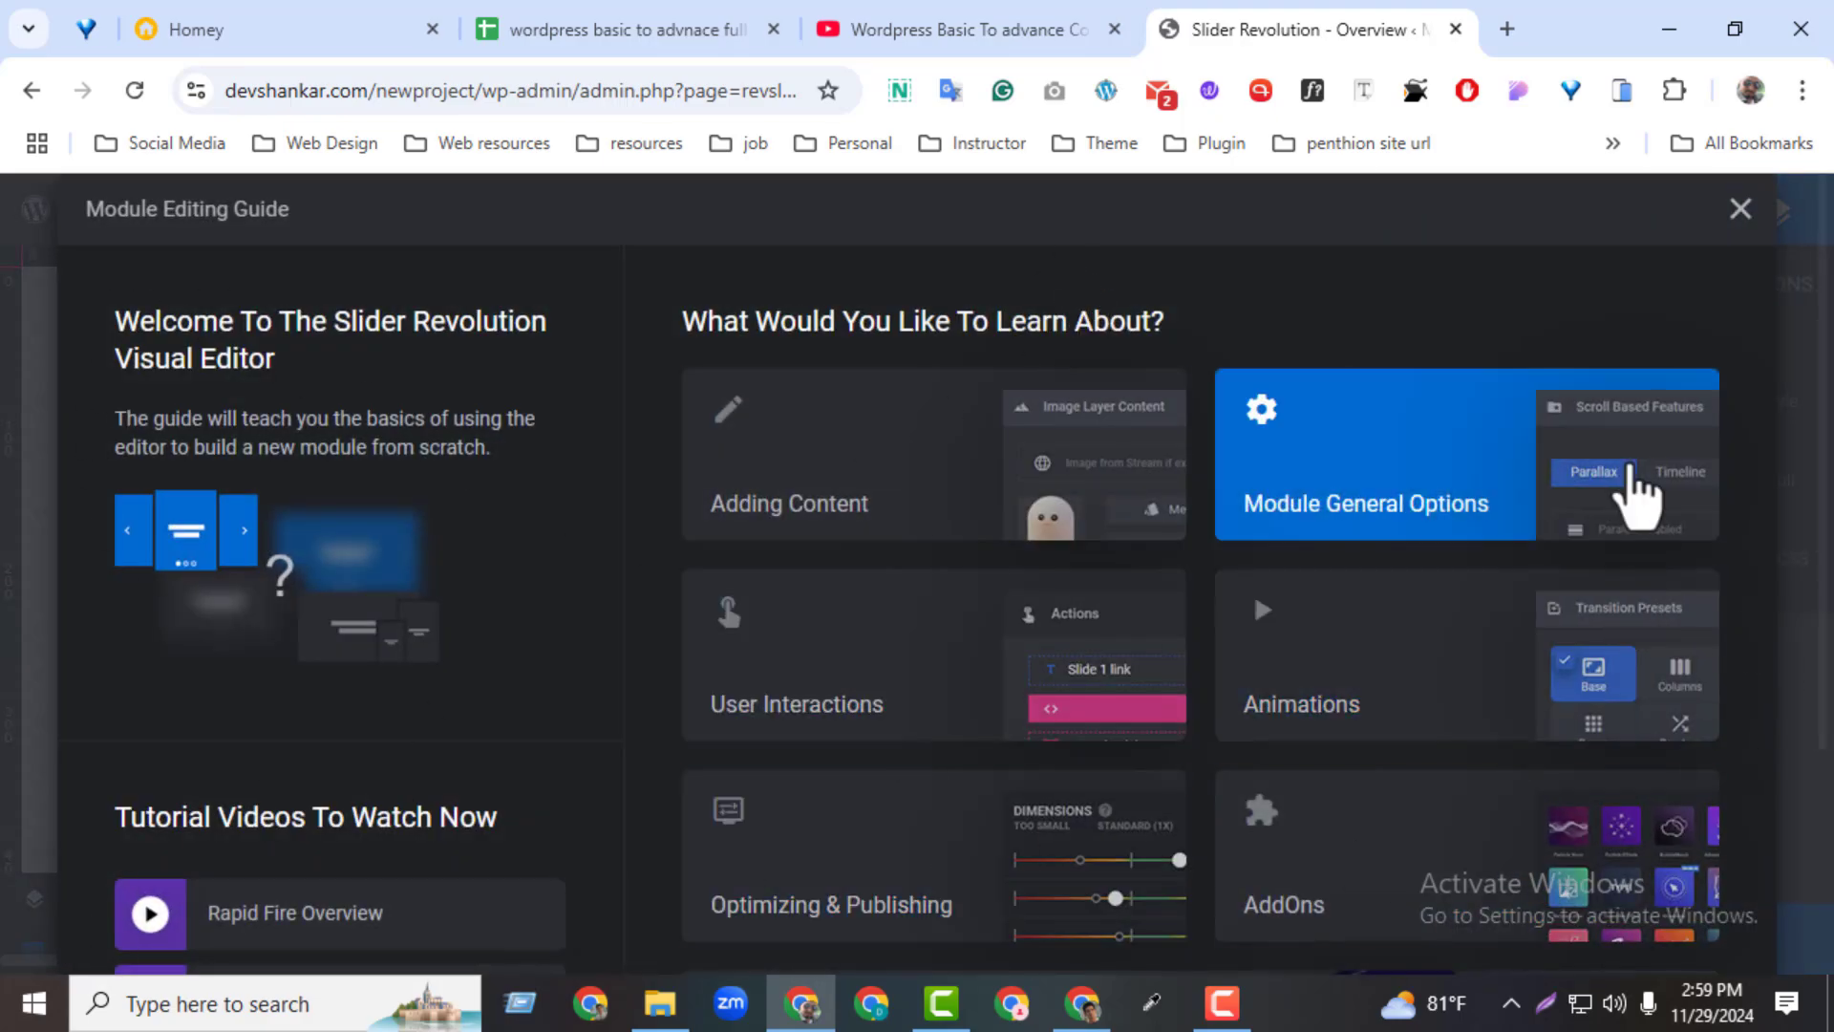
click(1741, 209)
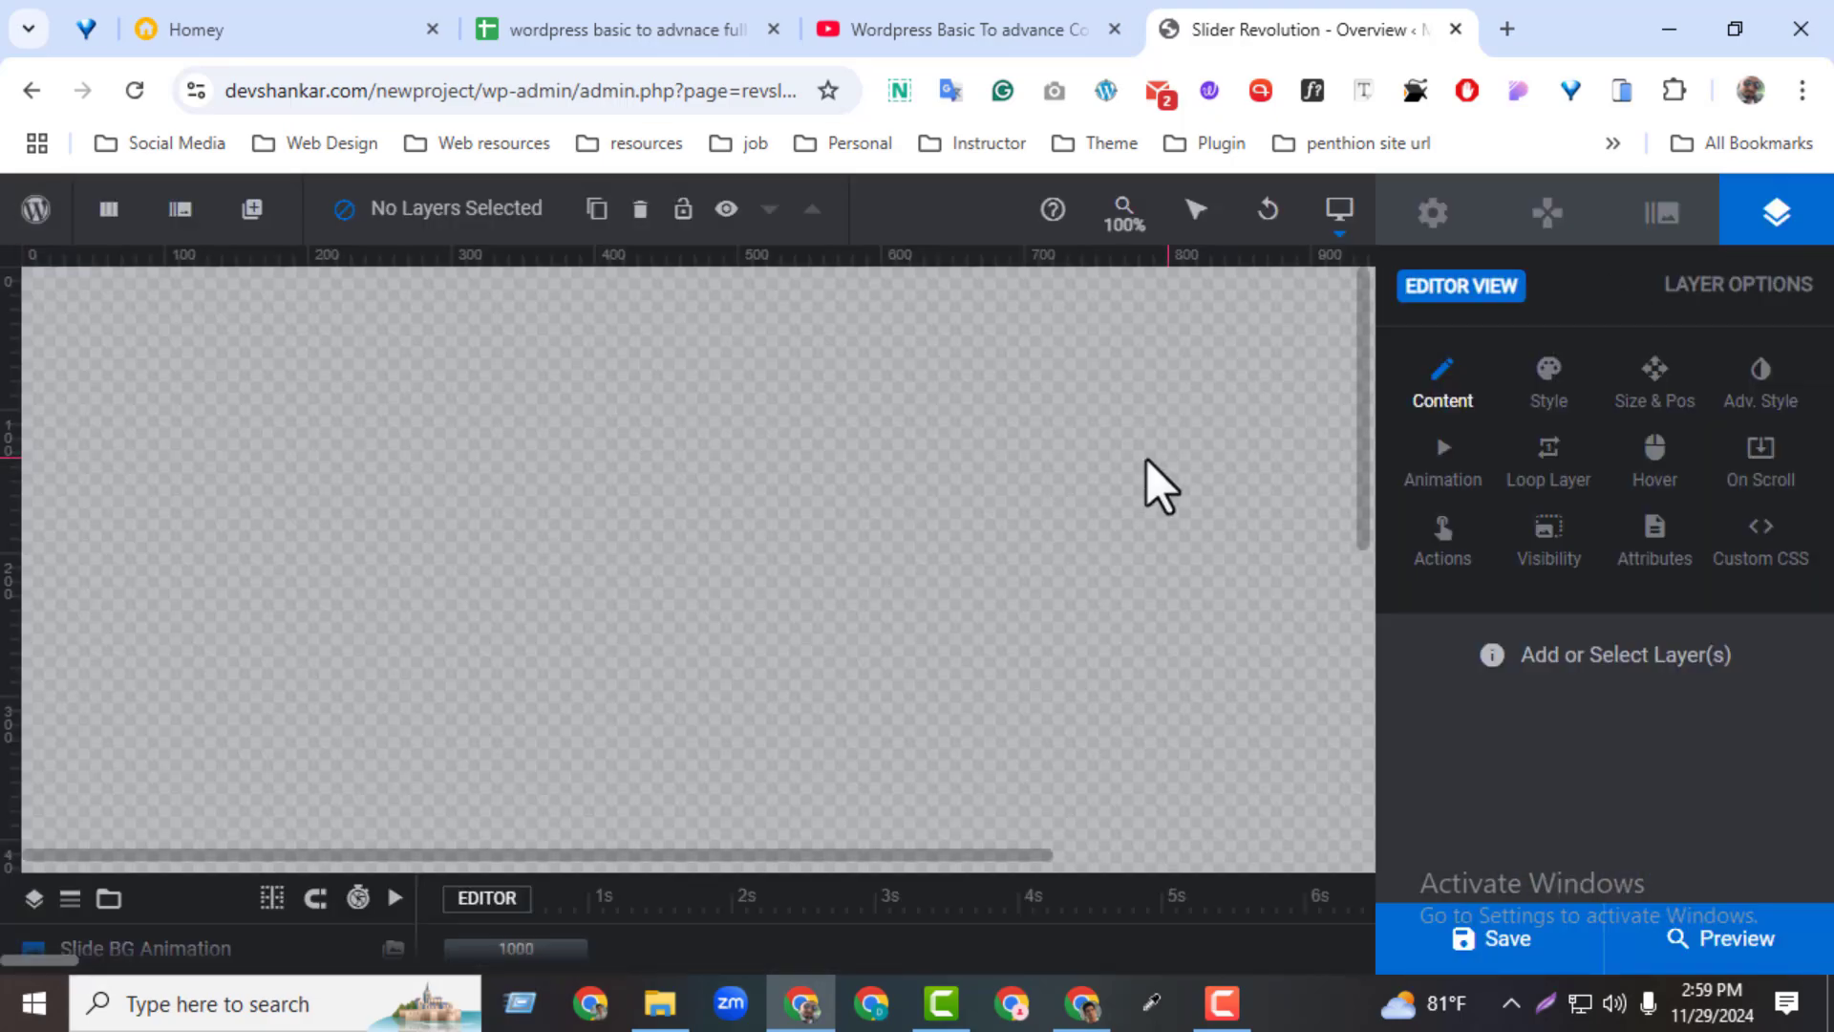
Zoom the canvas in to 160% and reset it to 100%
mouse_move(1108, 234)
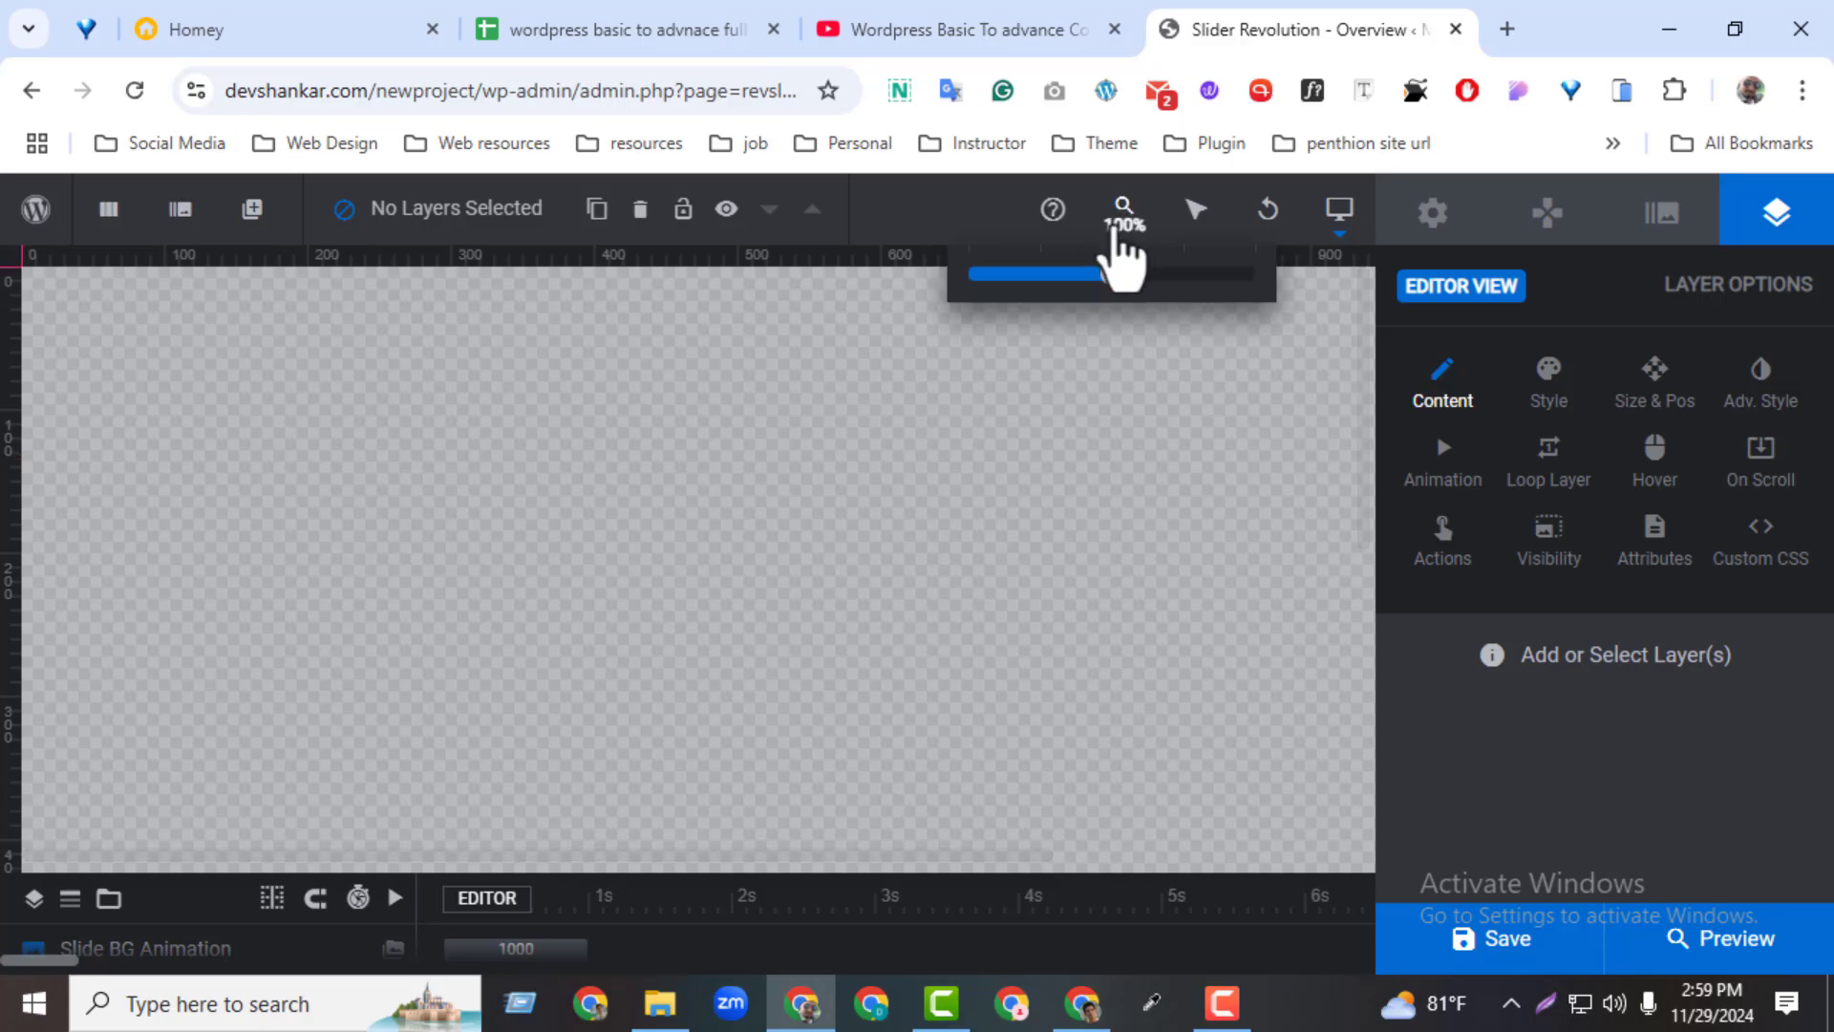
drag(1113, 277, 1196, 278)
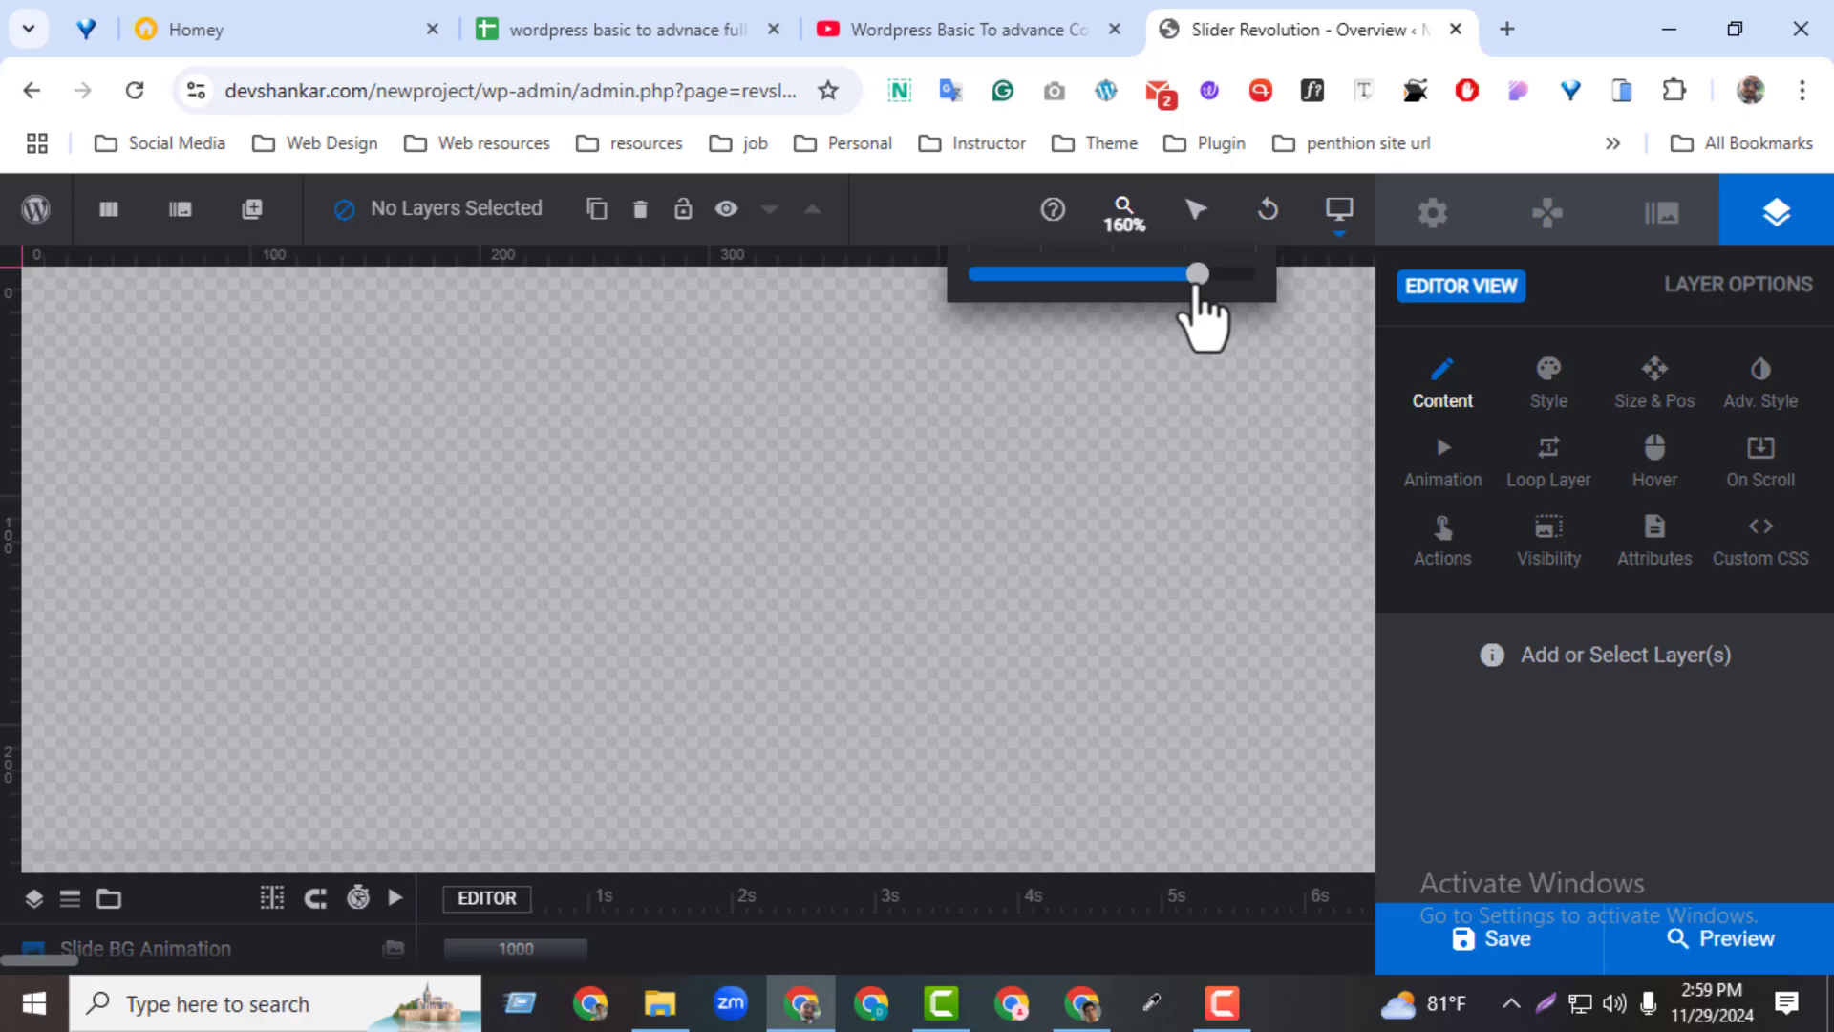
click(1130, 229)
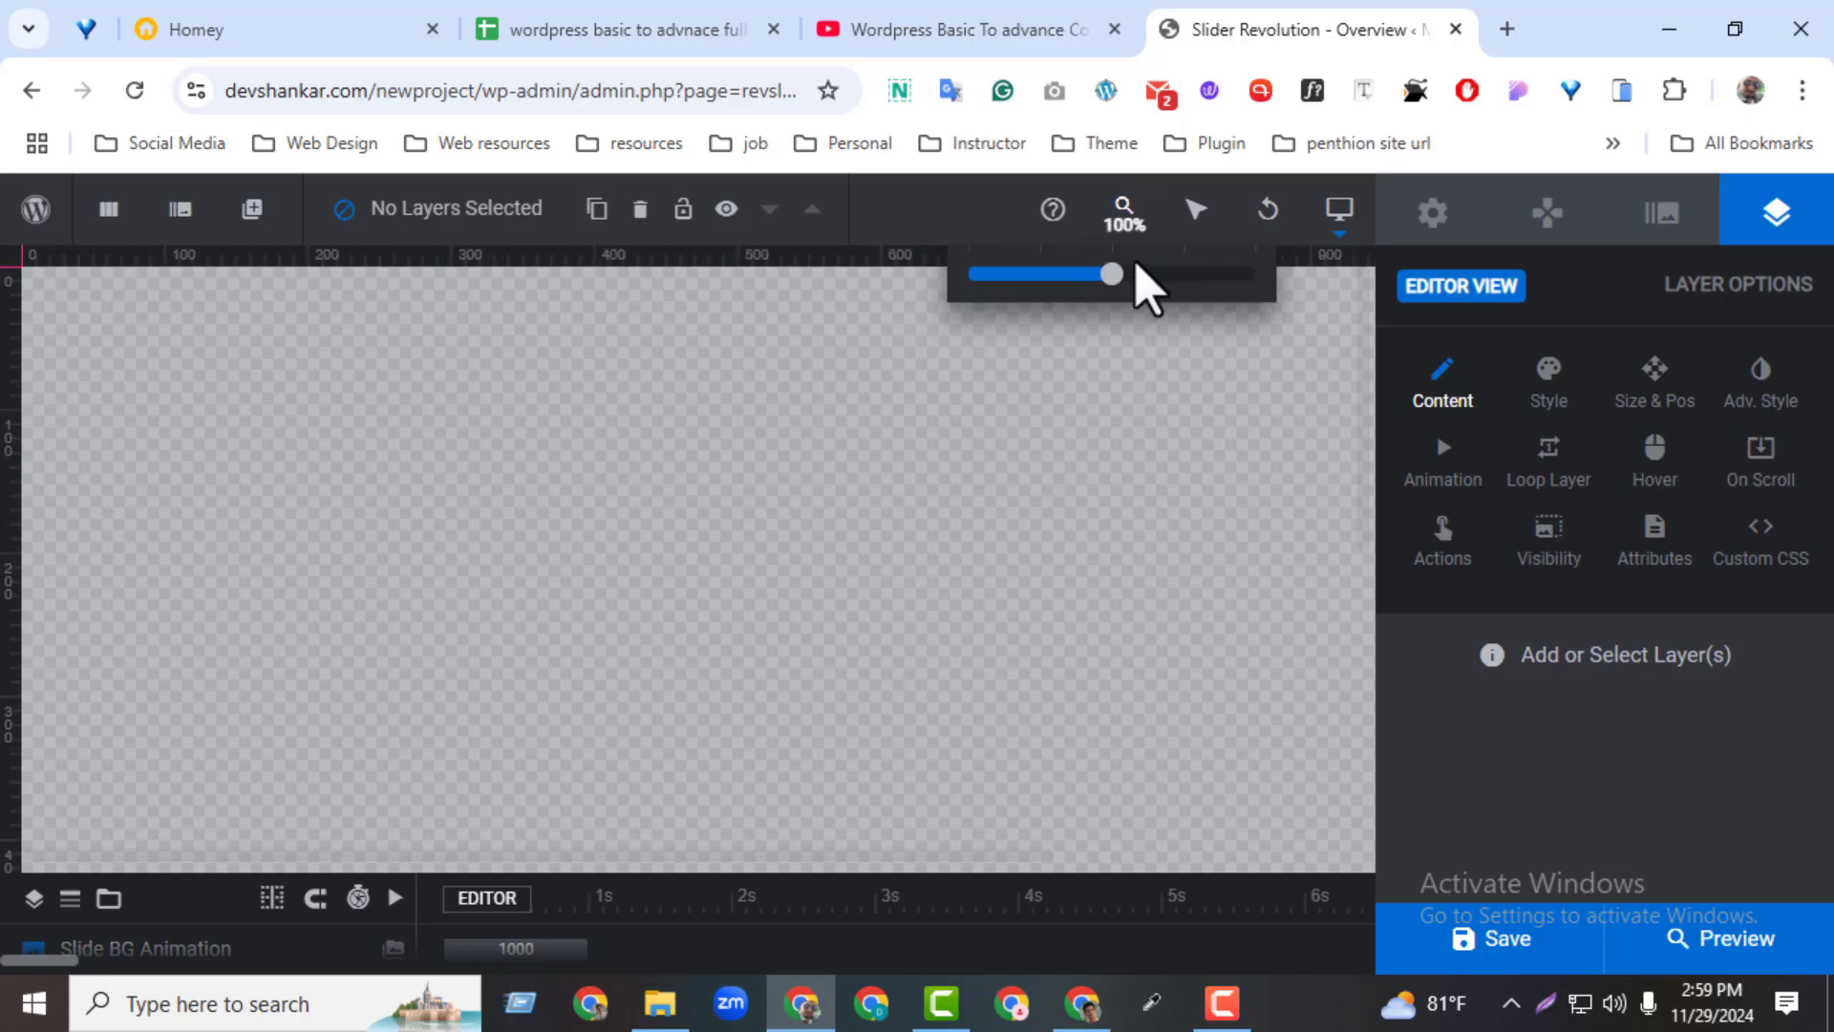
Look over the selection-mode, undo and device-view options, and briefly expand the timeline to view the slide background animation
mouse_move(1200, 222)
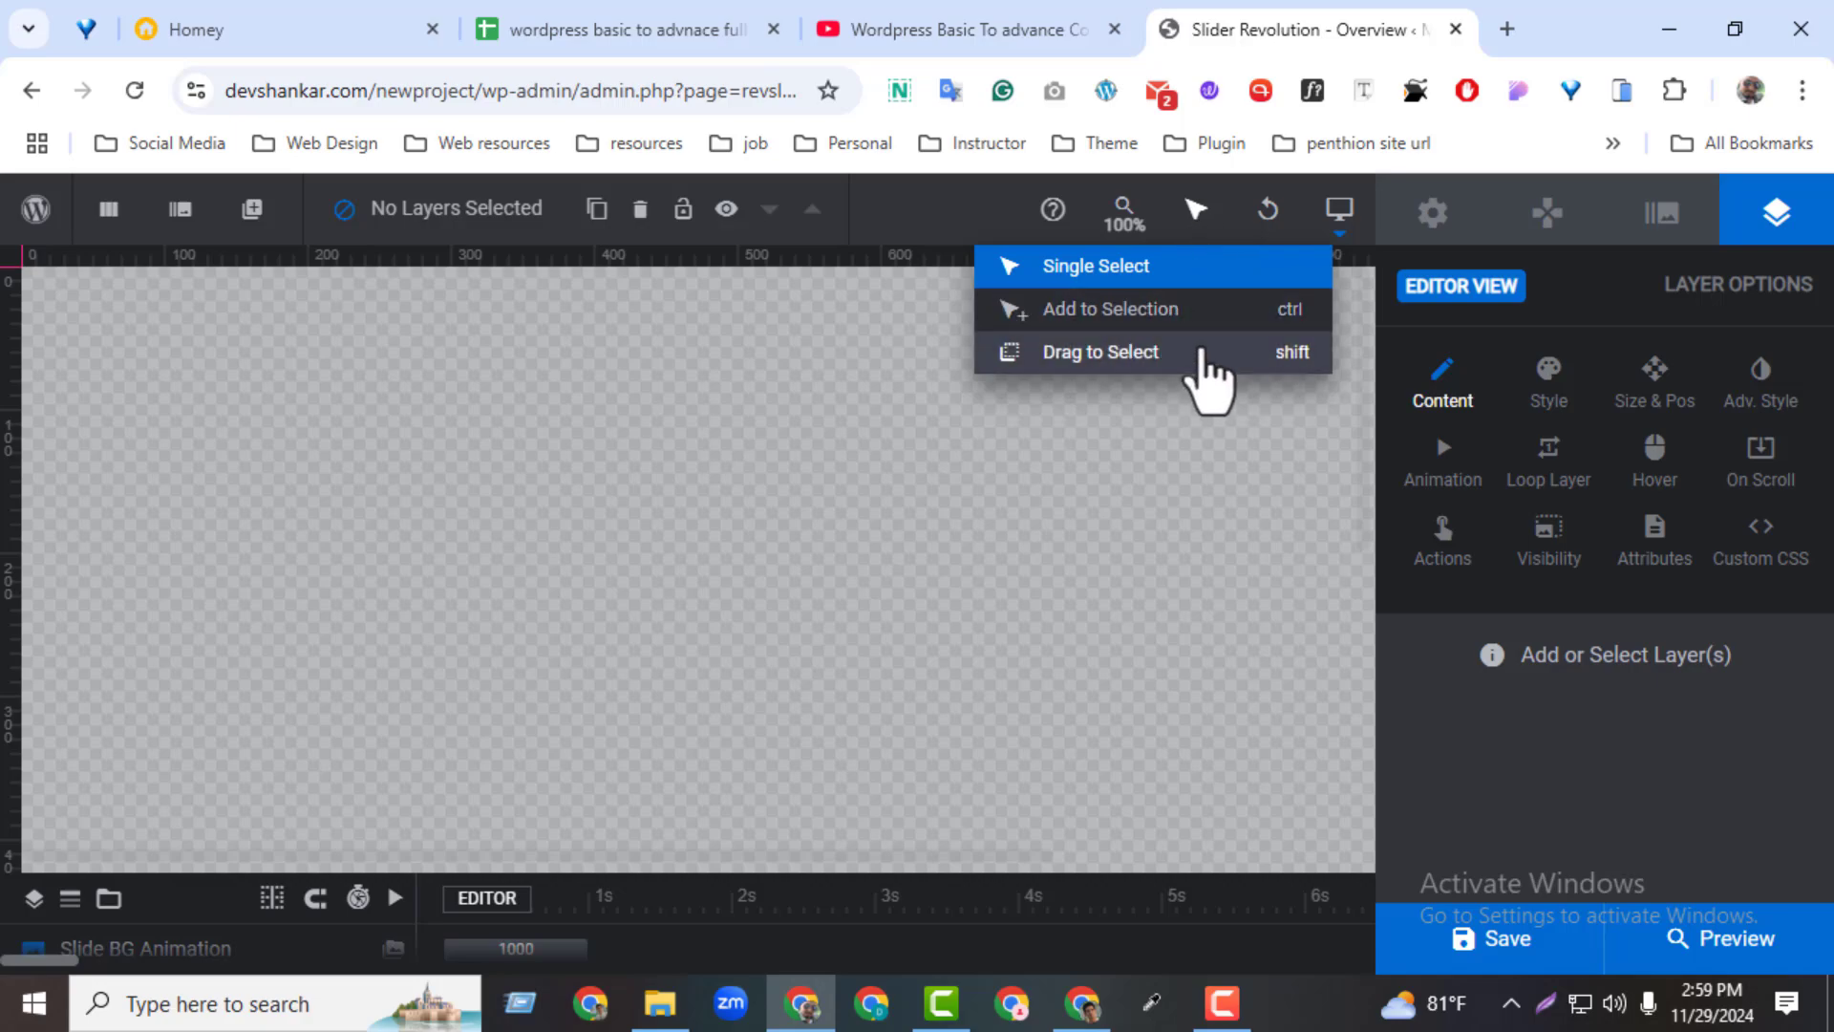
mouse_move(1270, 214)
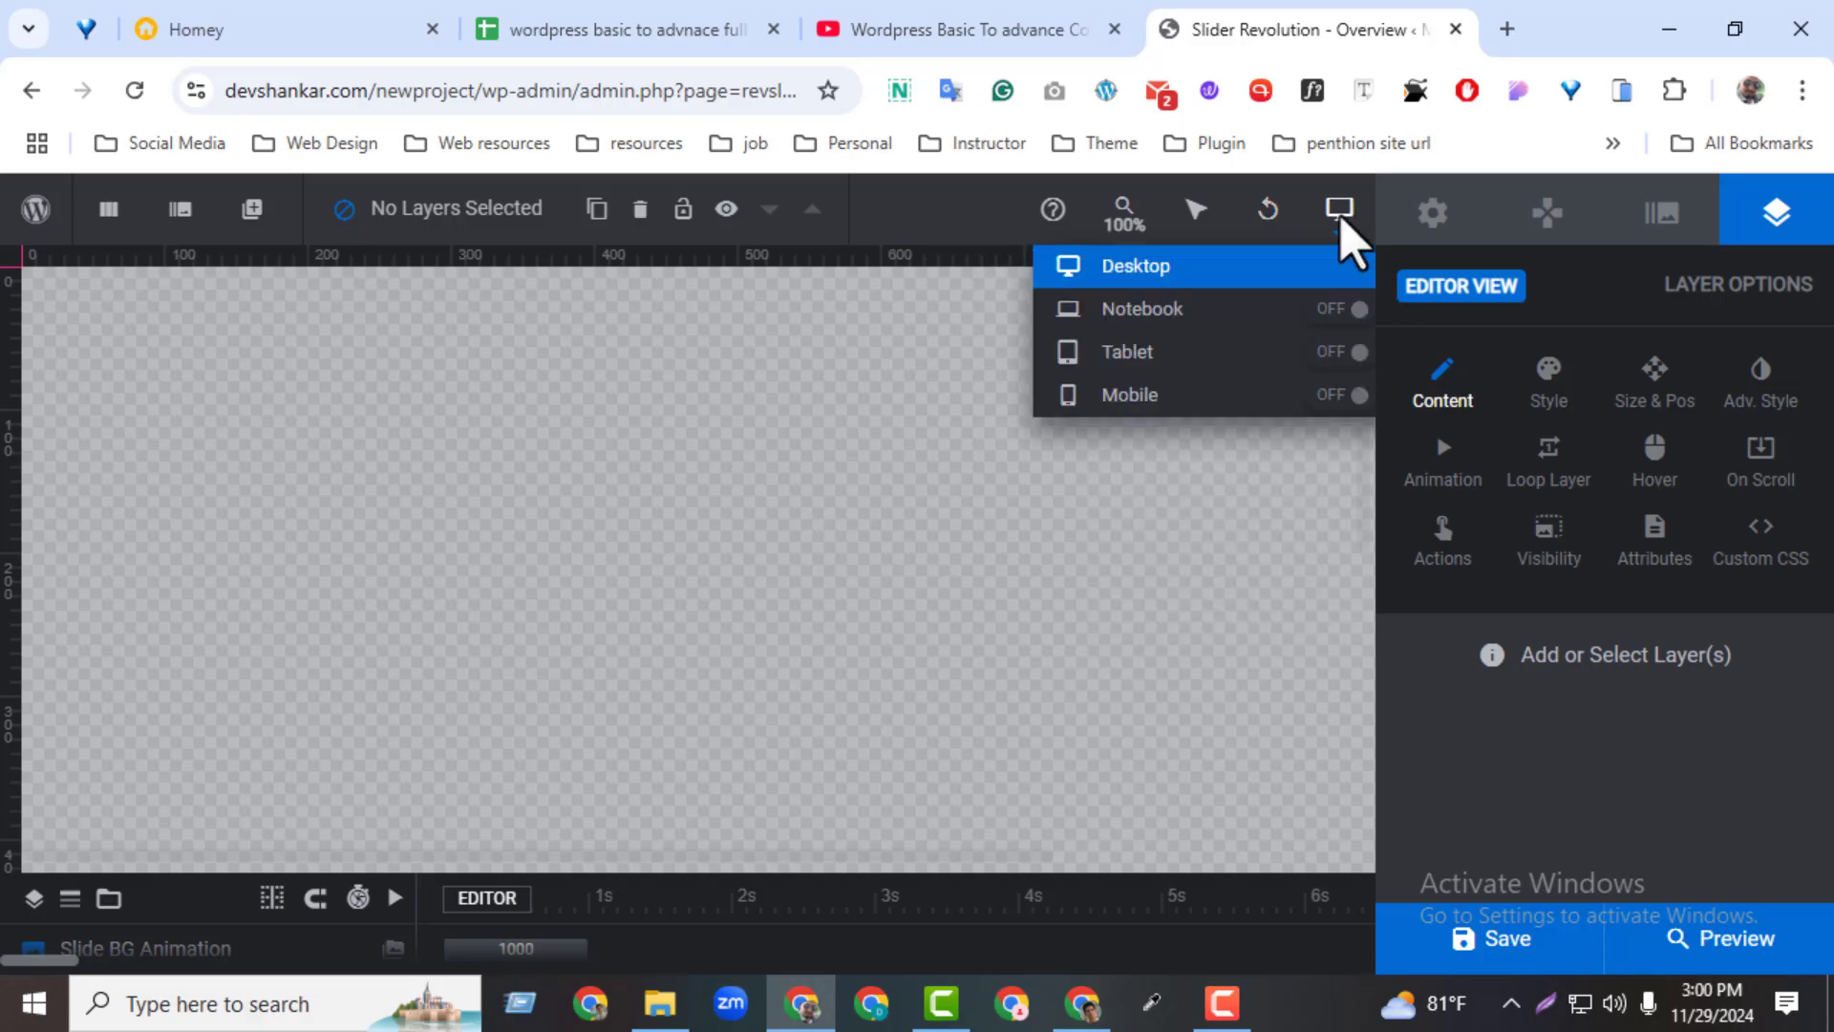
mouse_move(1339, 212)
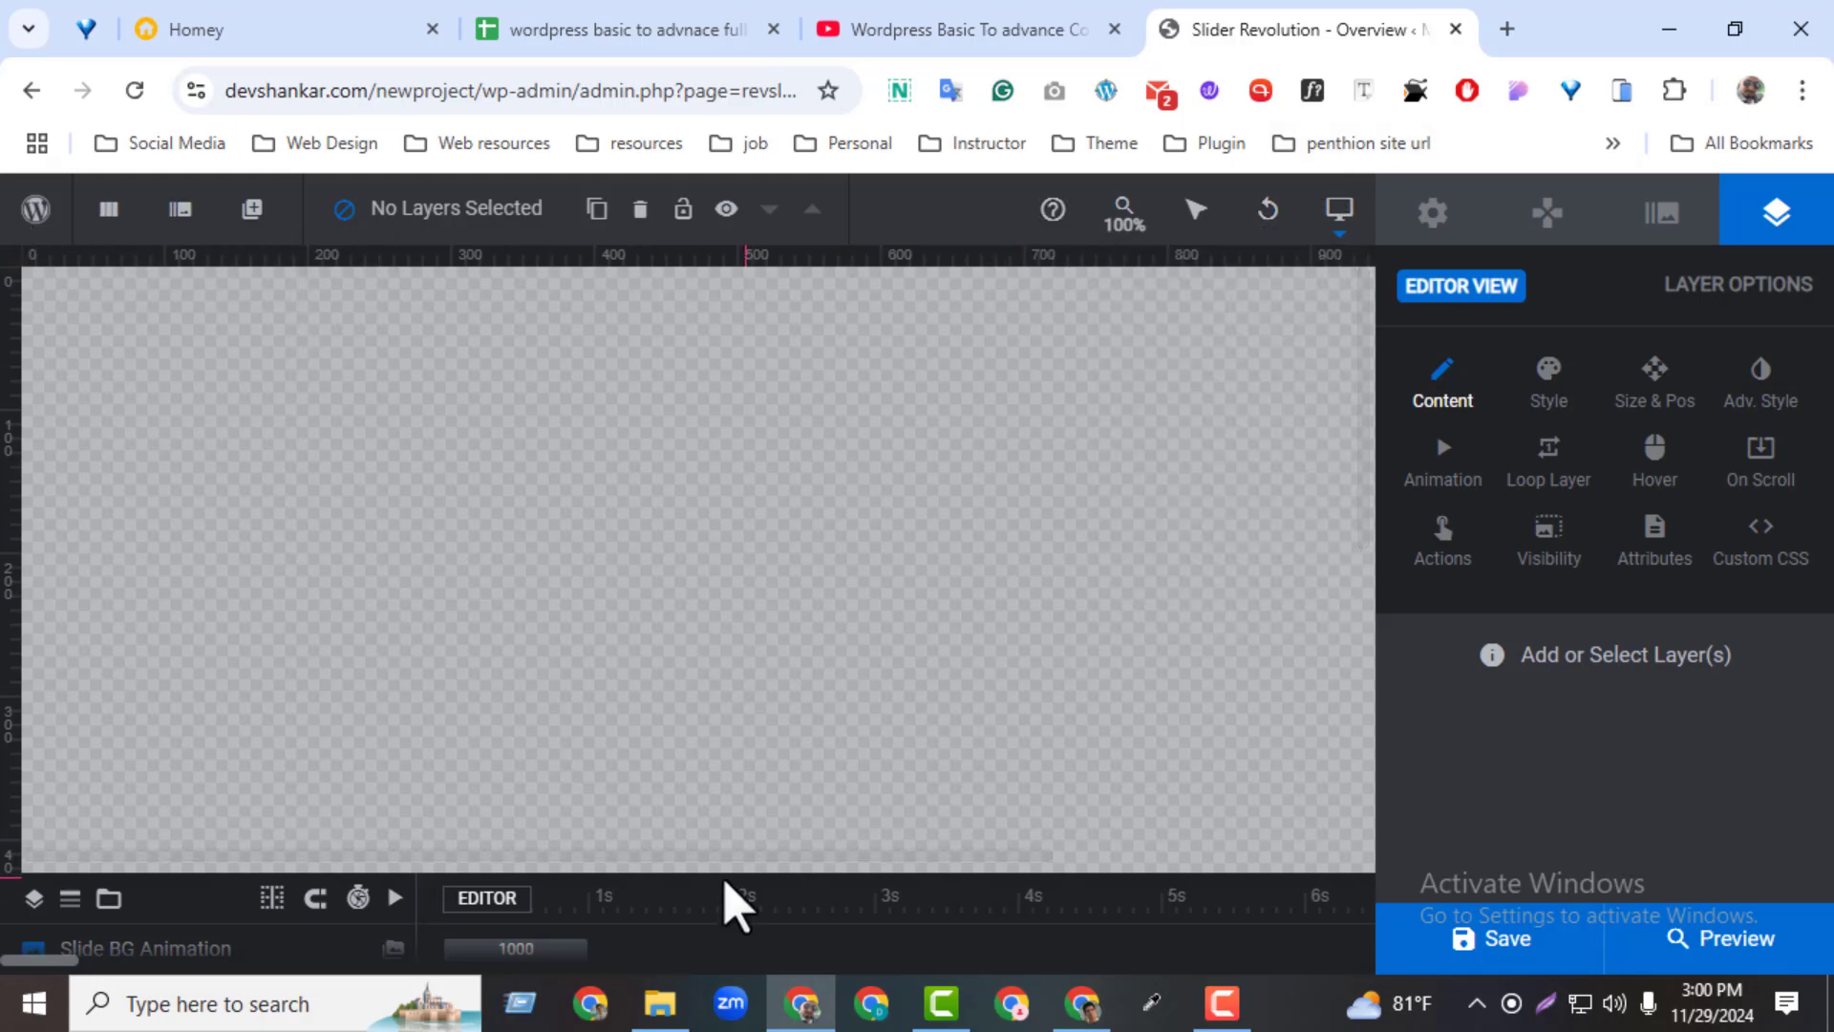
drag(725, 873, 683, 485)
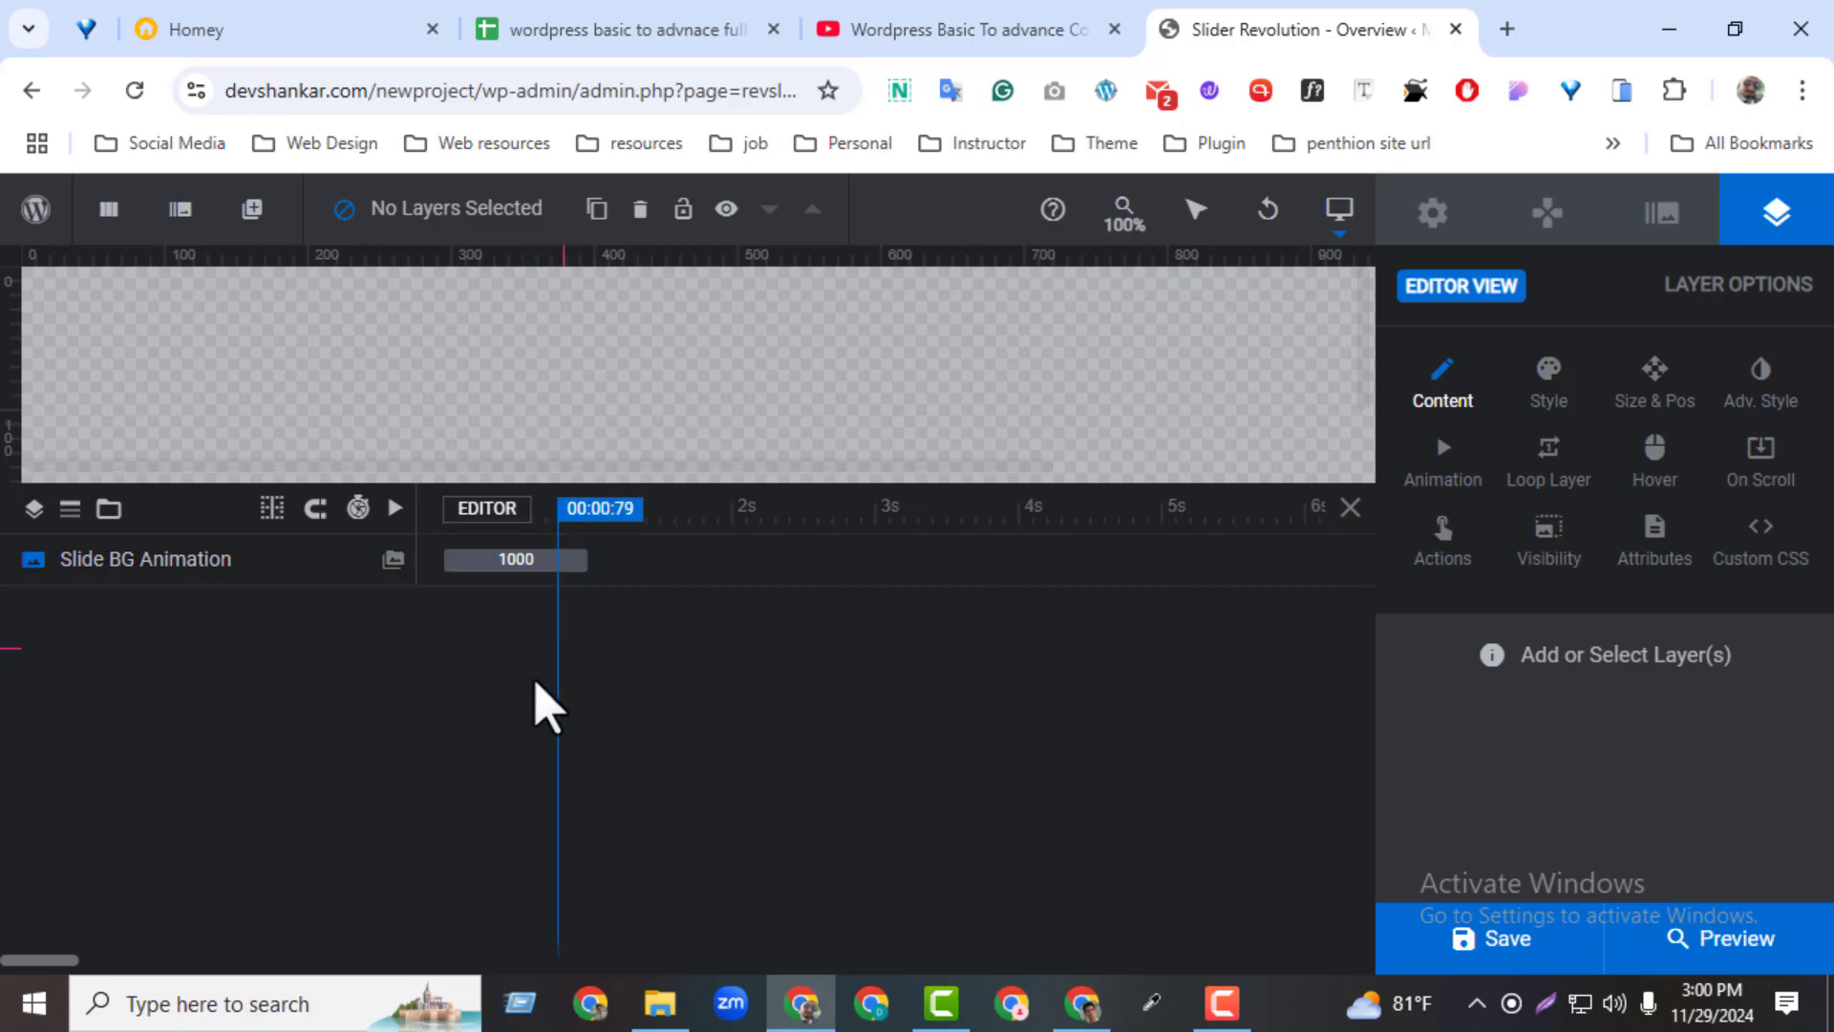
drag(770, 479, 755, 865)
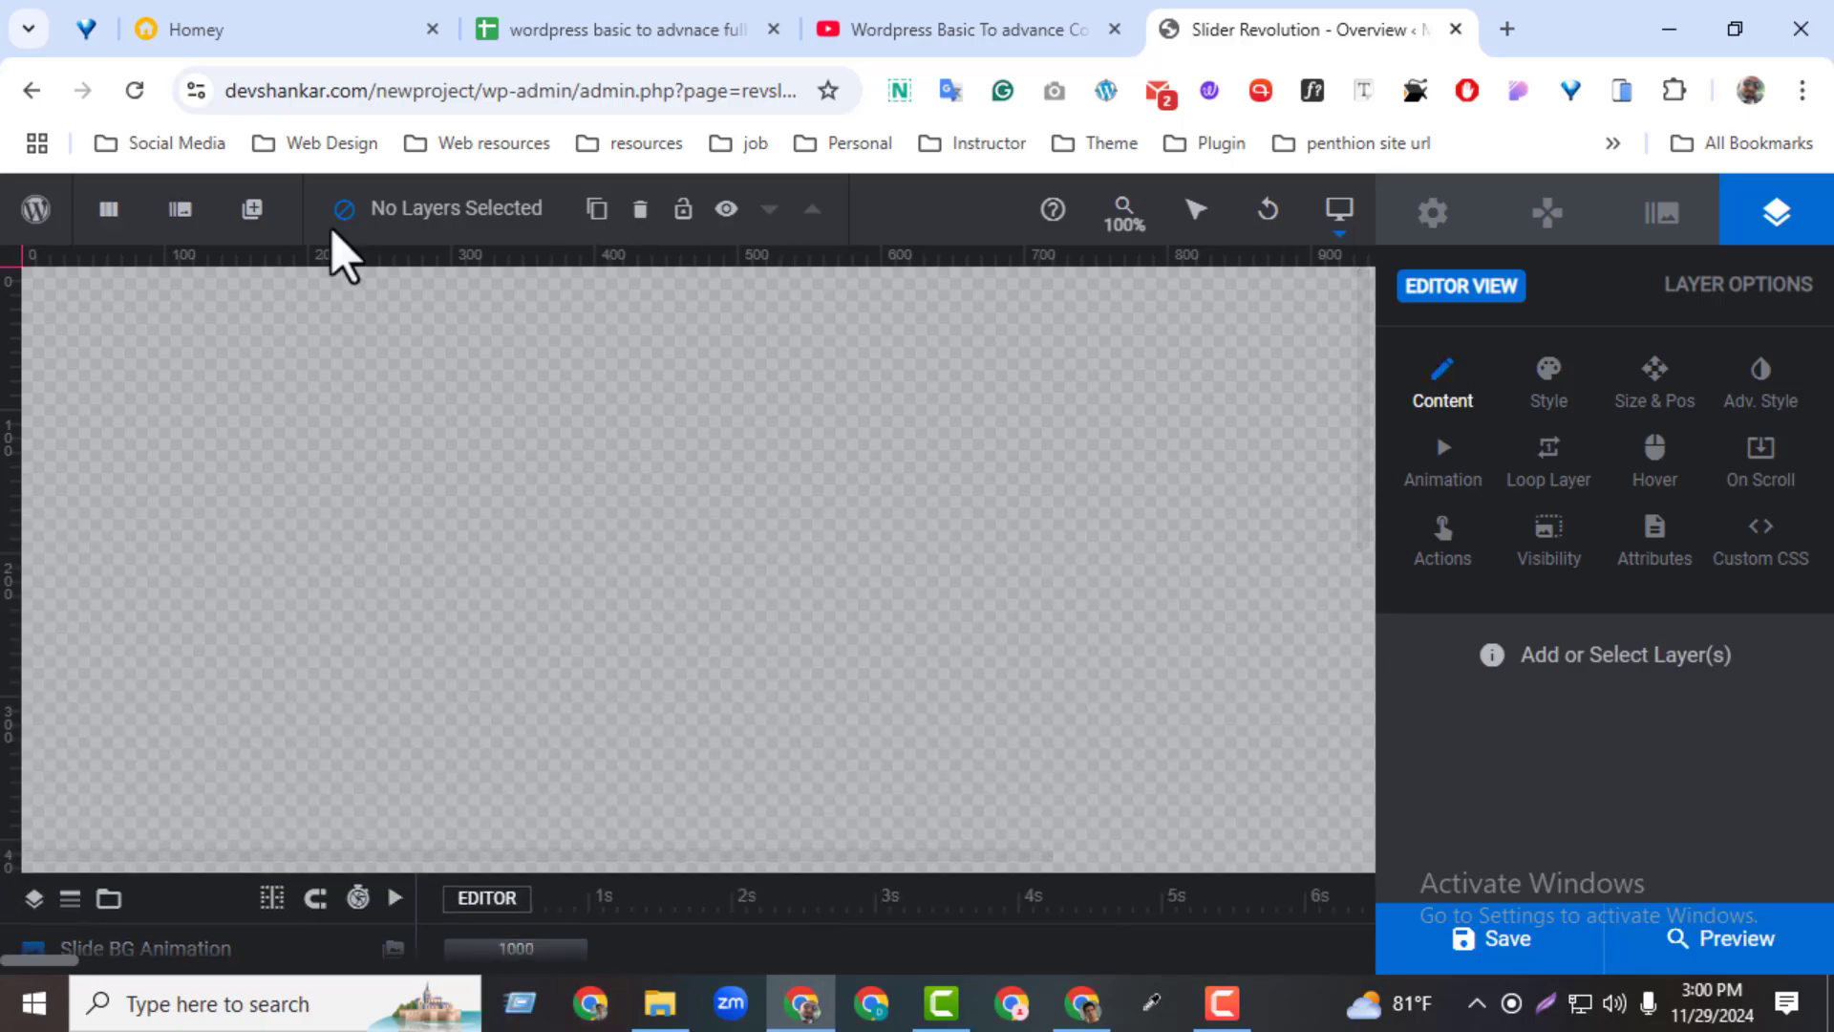
Add a text layer to the slide and enlarge it to a font size of 158px
click(252, 208)
mouse_move(274, 284)
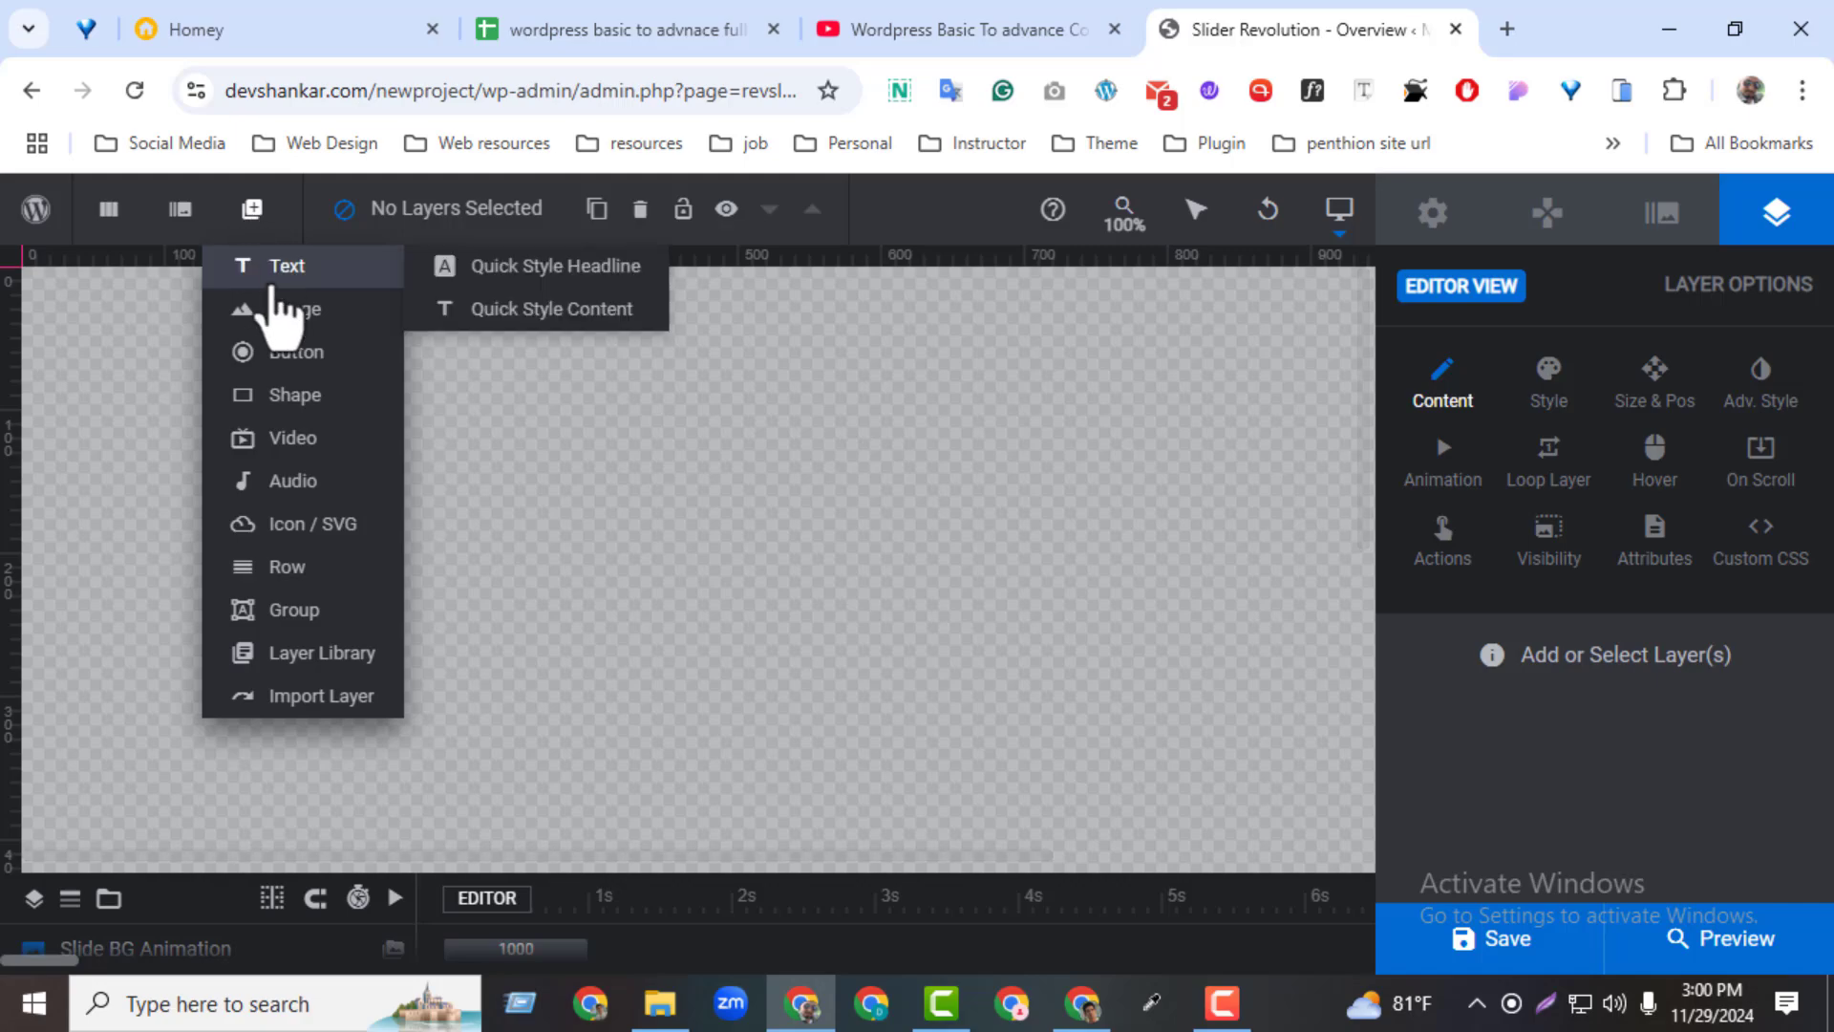
click(286, 272)
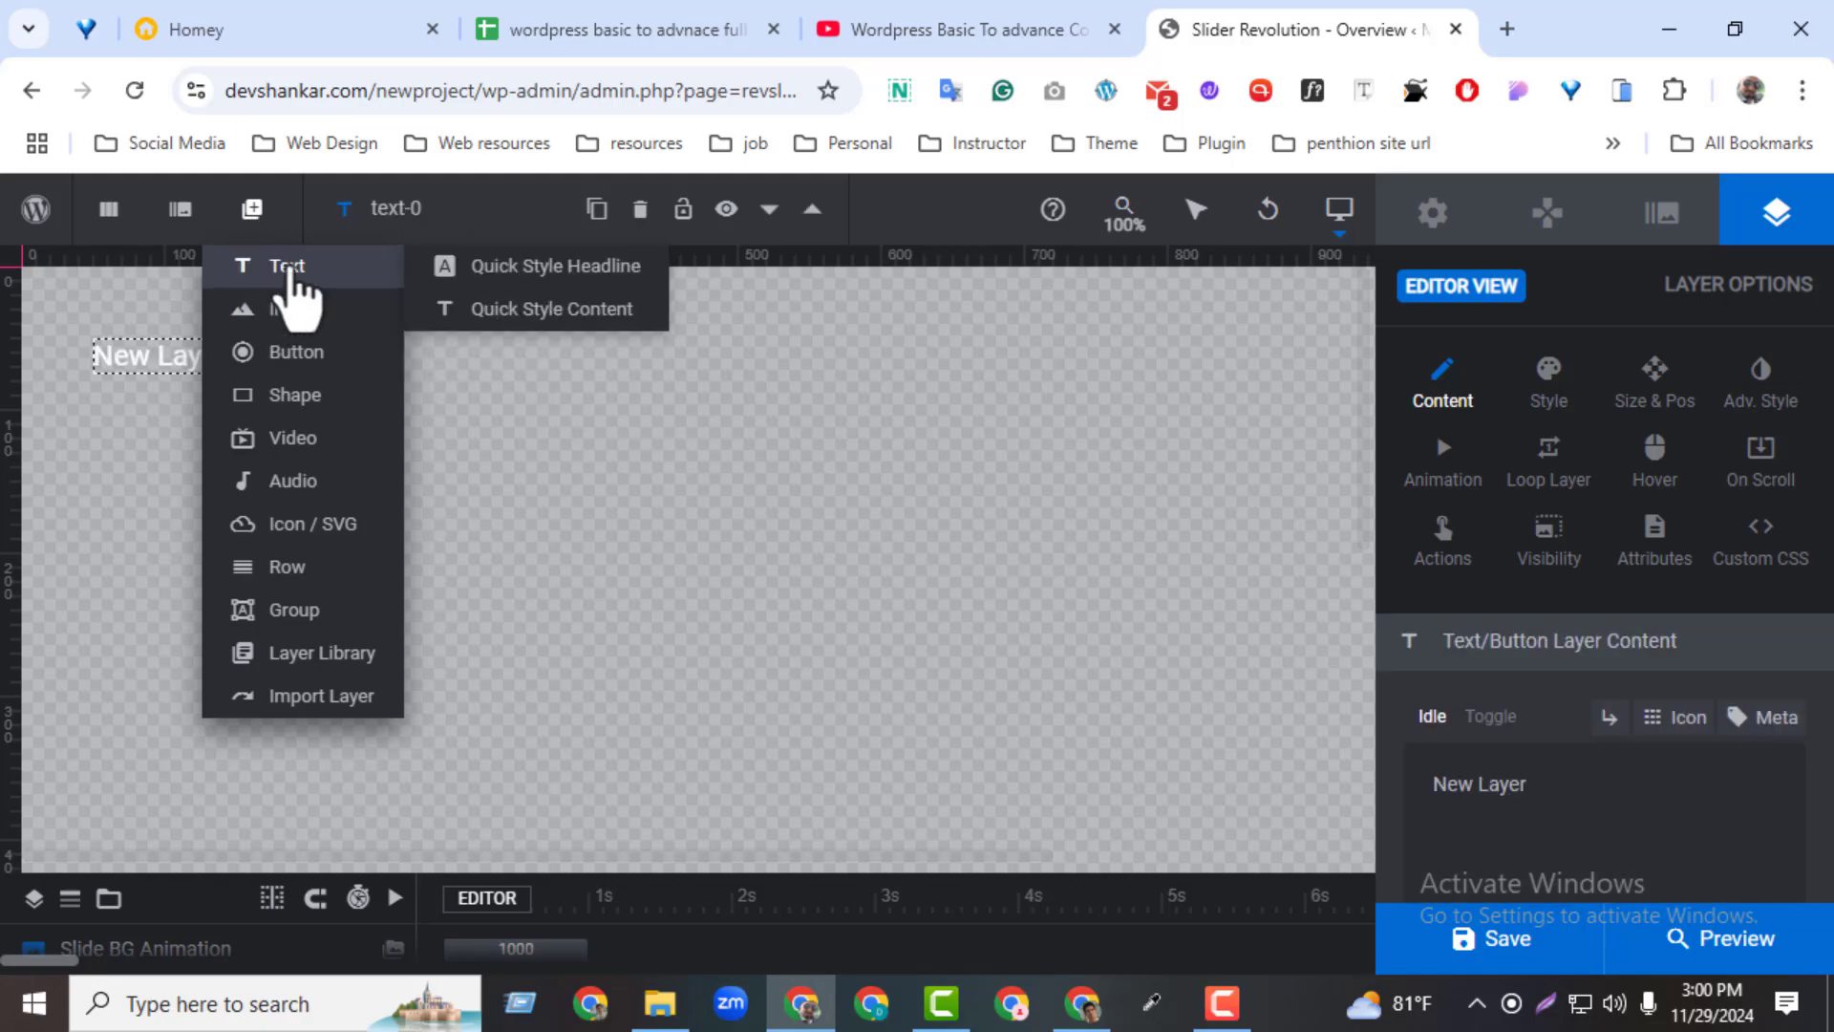
drag(229, 374, 1145, 620)
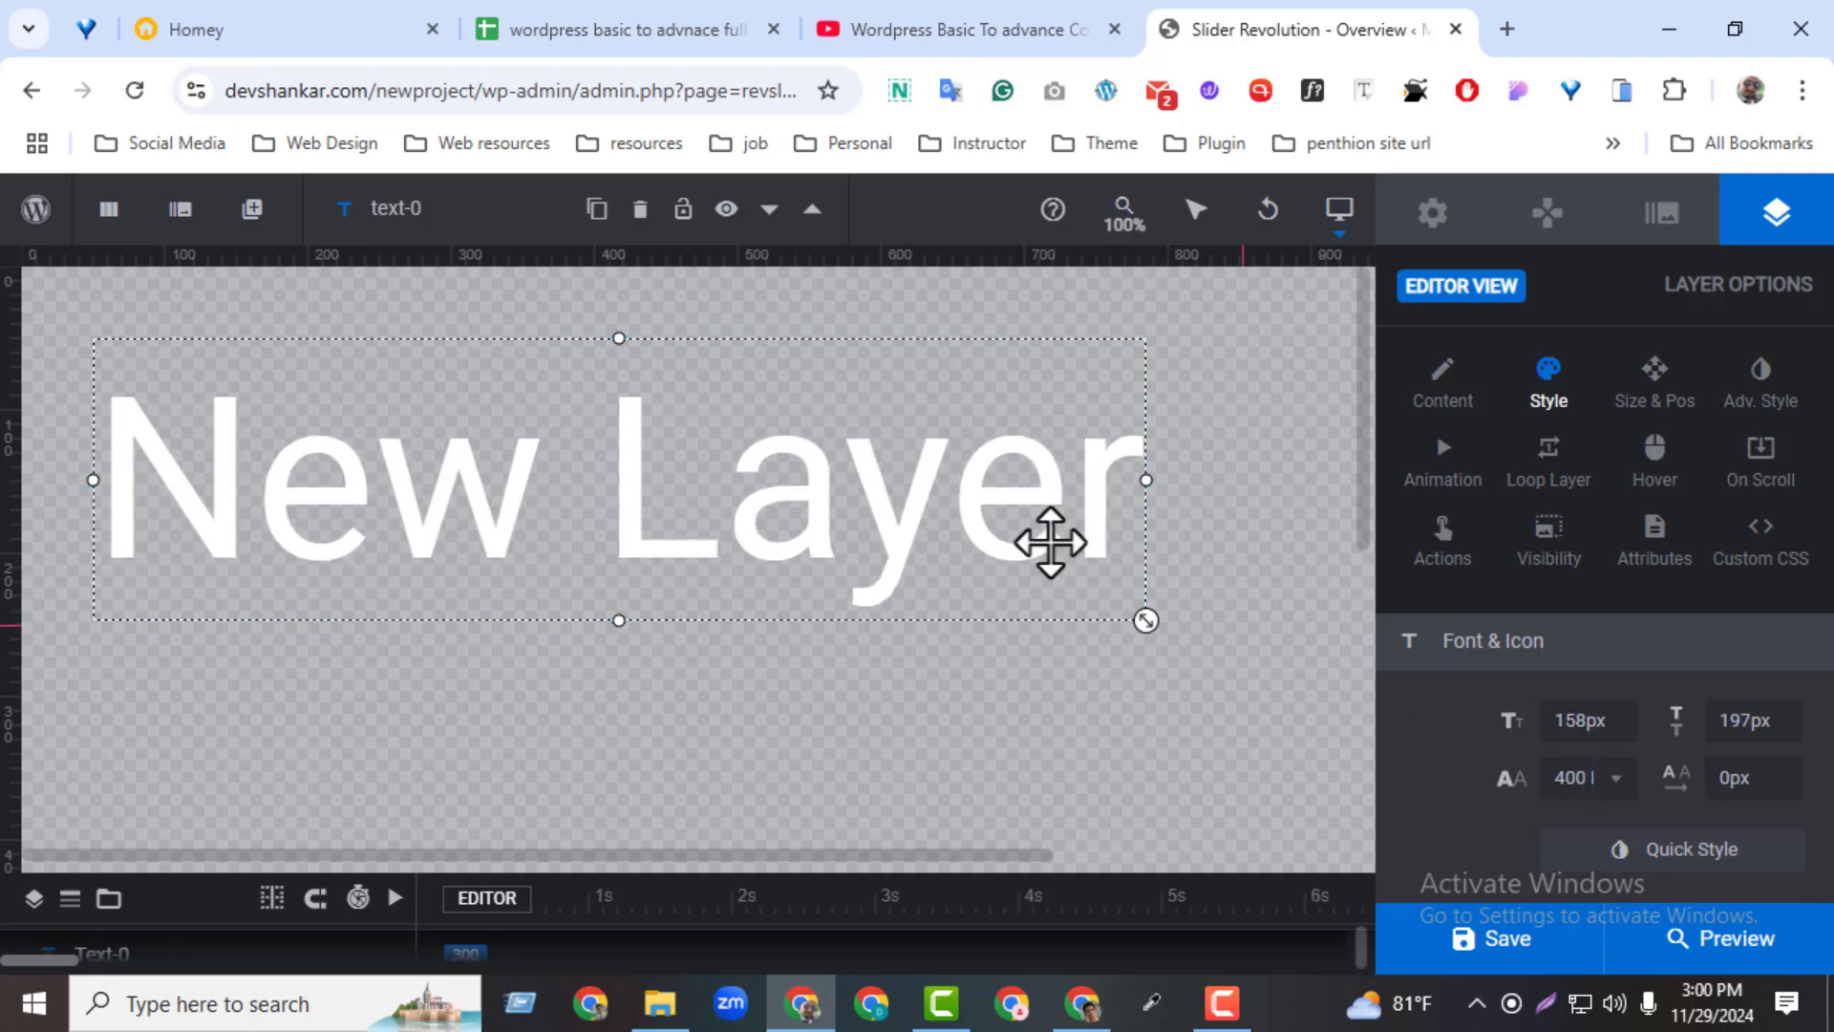
Replace the text layer's content with "Learn with" followed by the person's first name
click(1442, 382)
drag(1540, 793, 1395, 779)
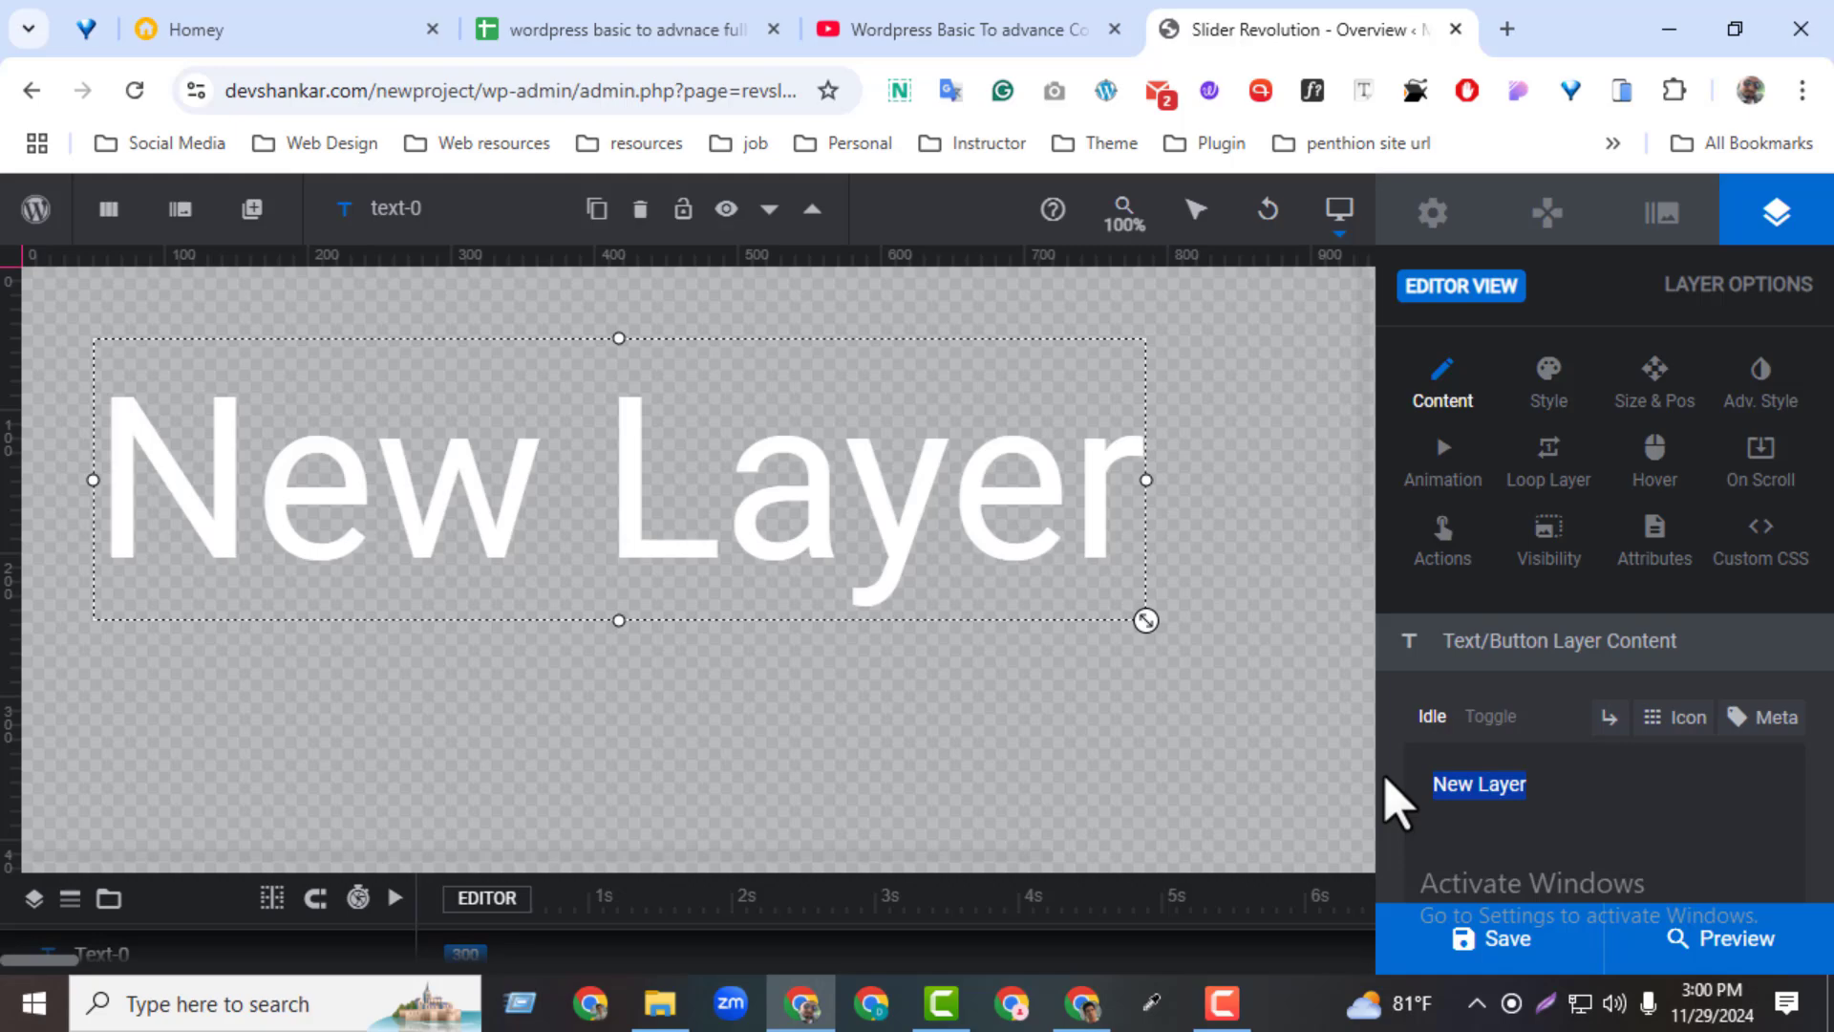
text(Learn)
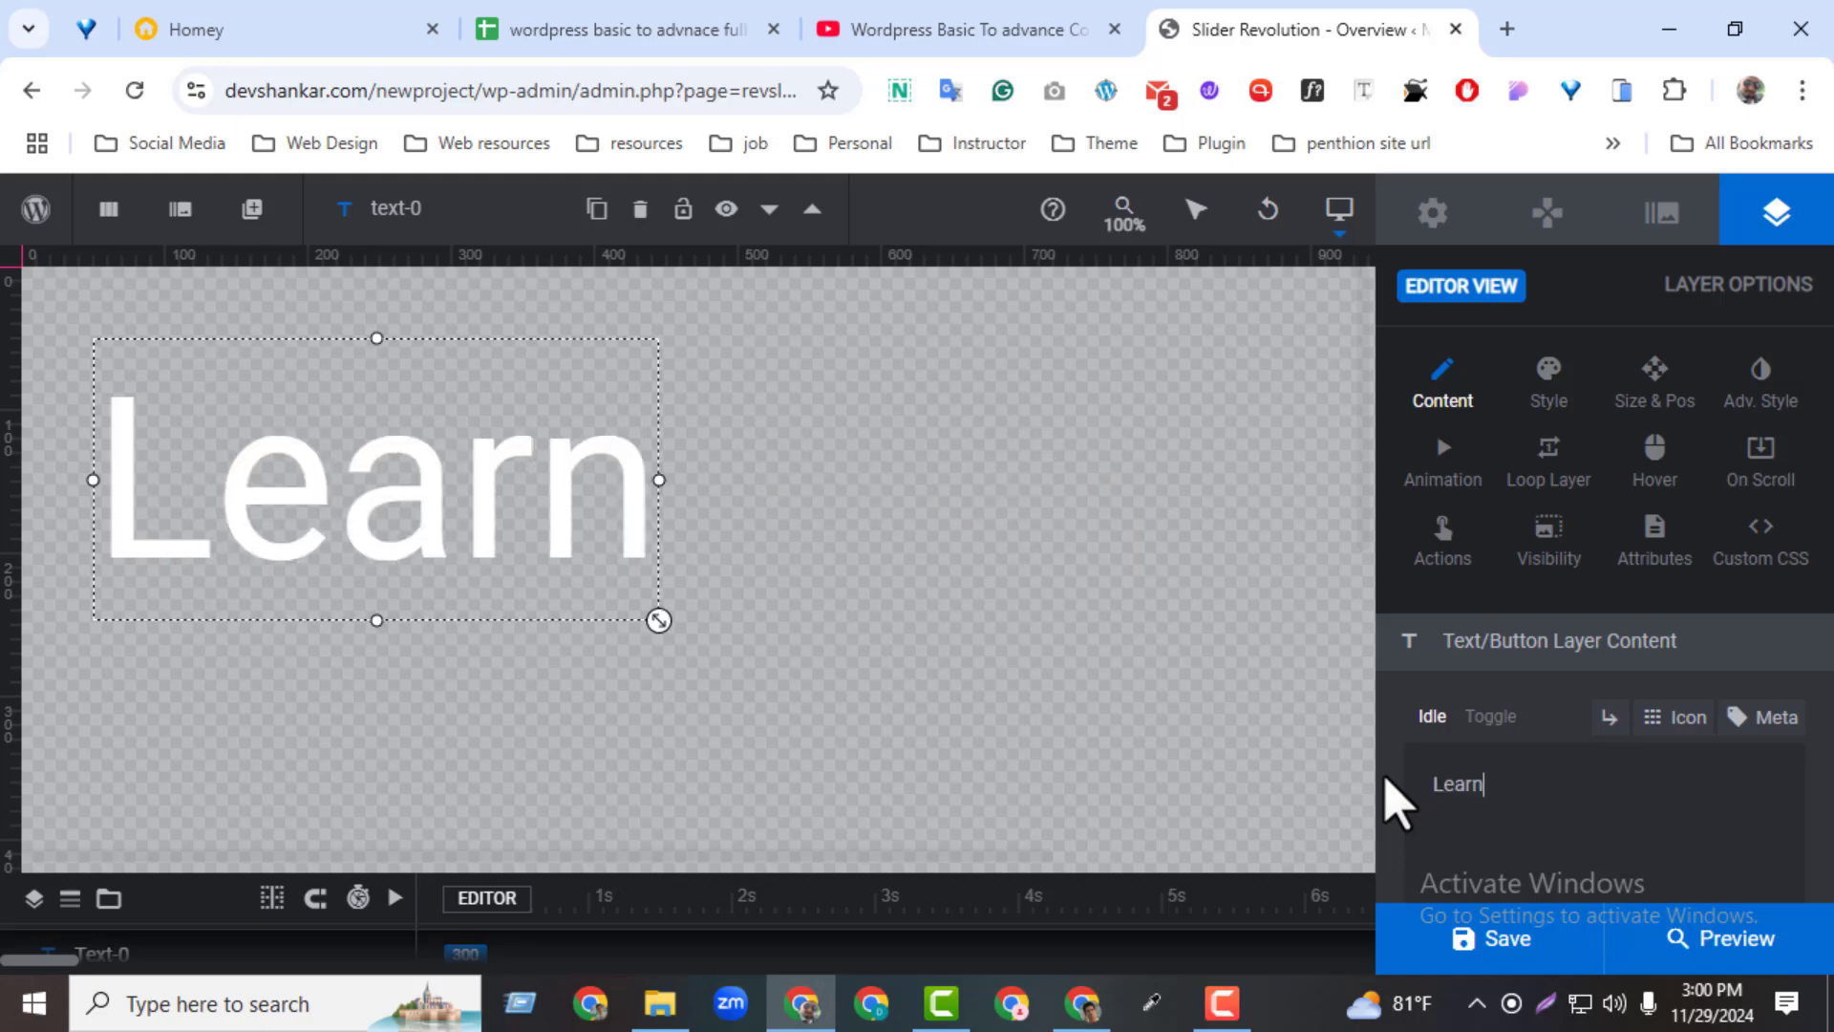
text( with )
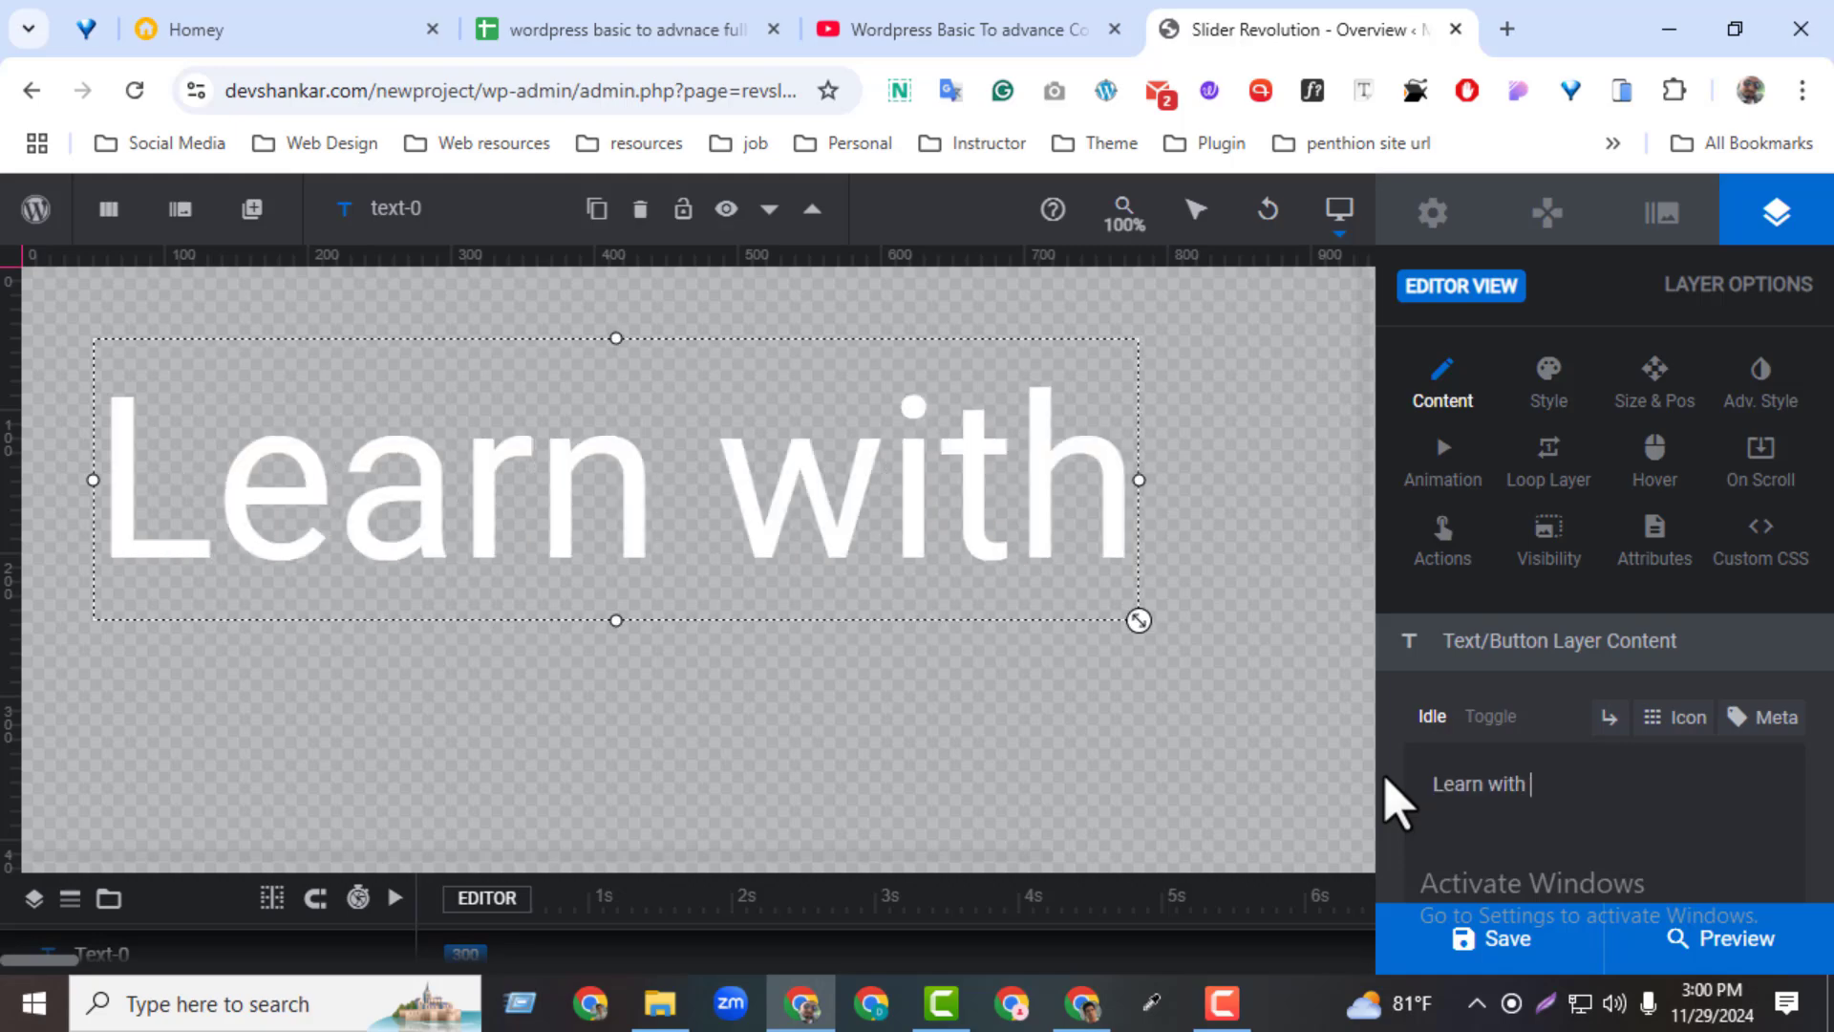
text(saikat)
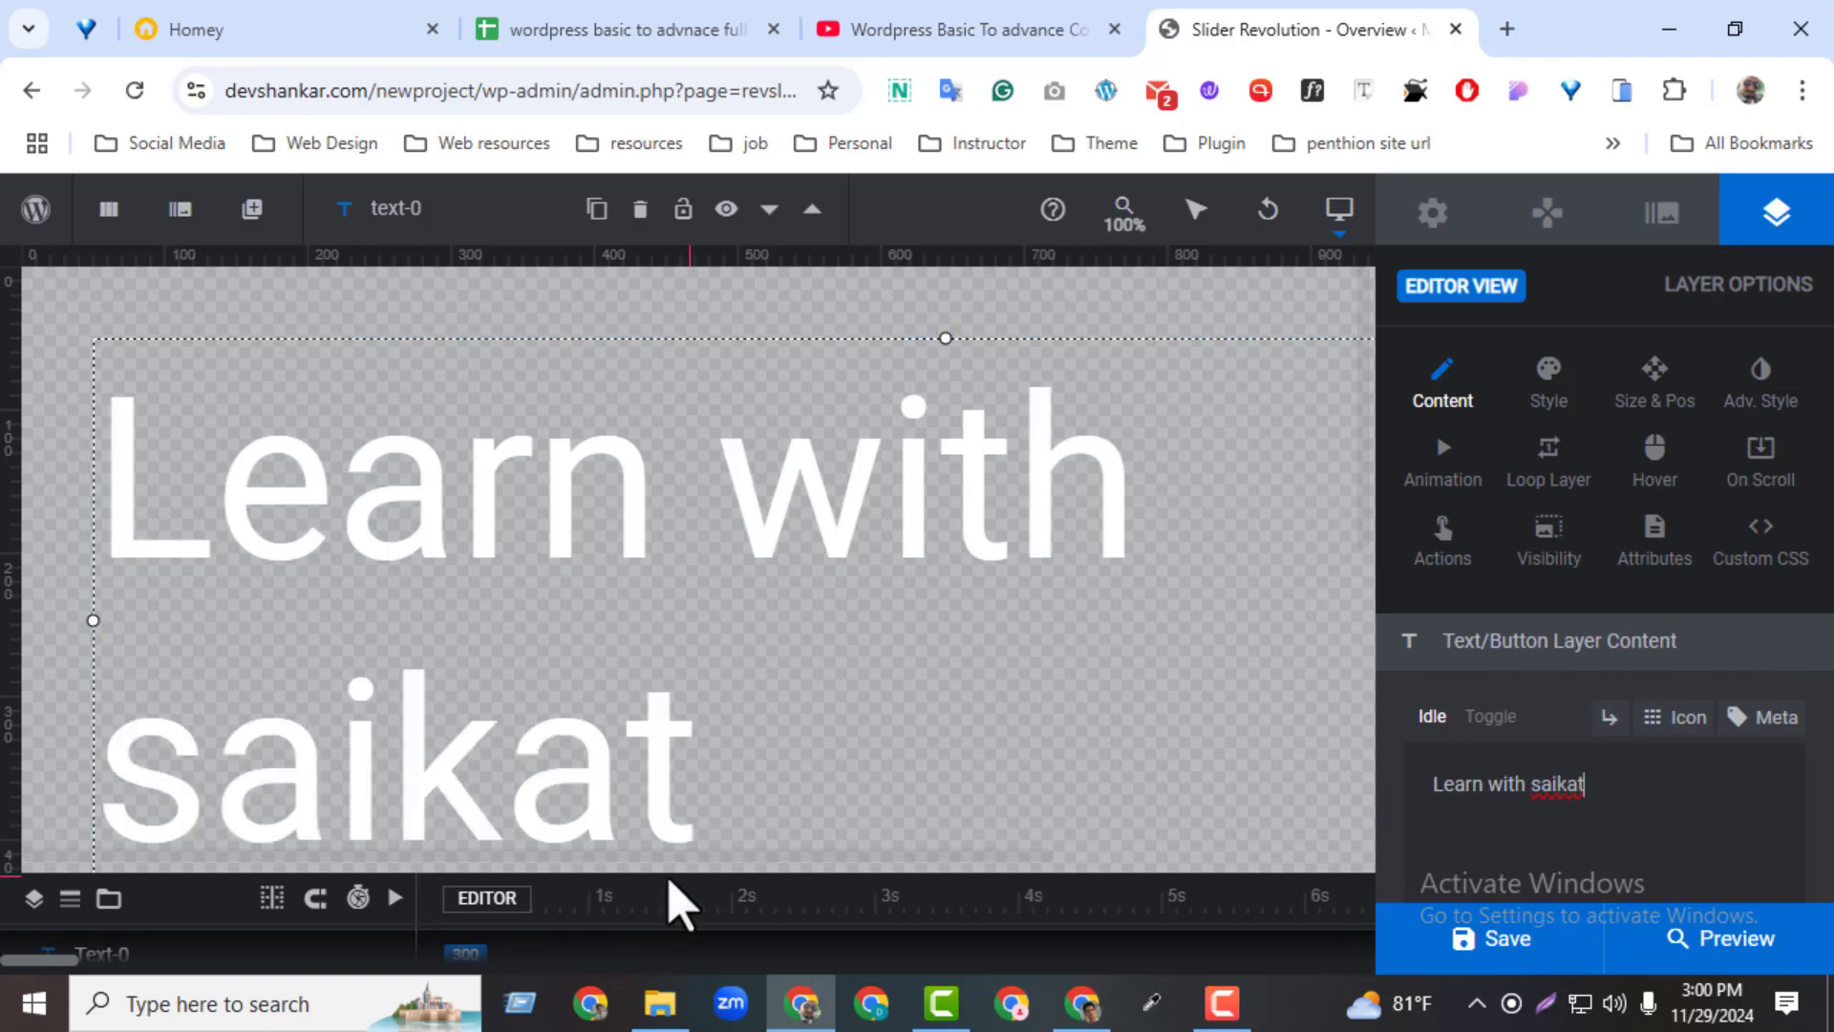
Expand the timeline and examine the text layer's entry and its controls
drag(672, 870, 660, 527)
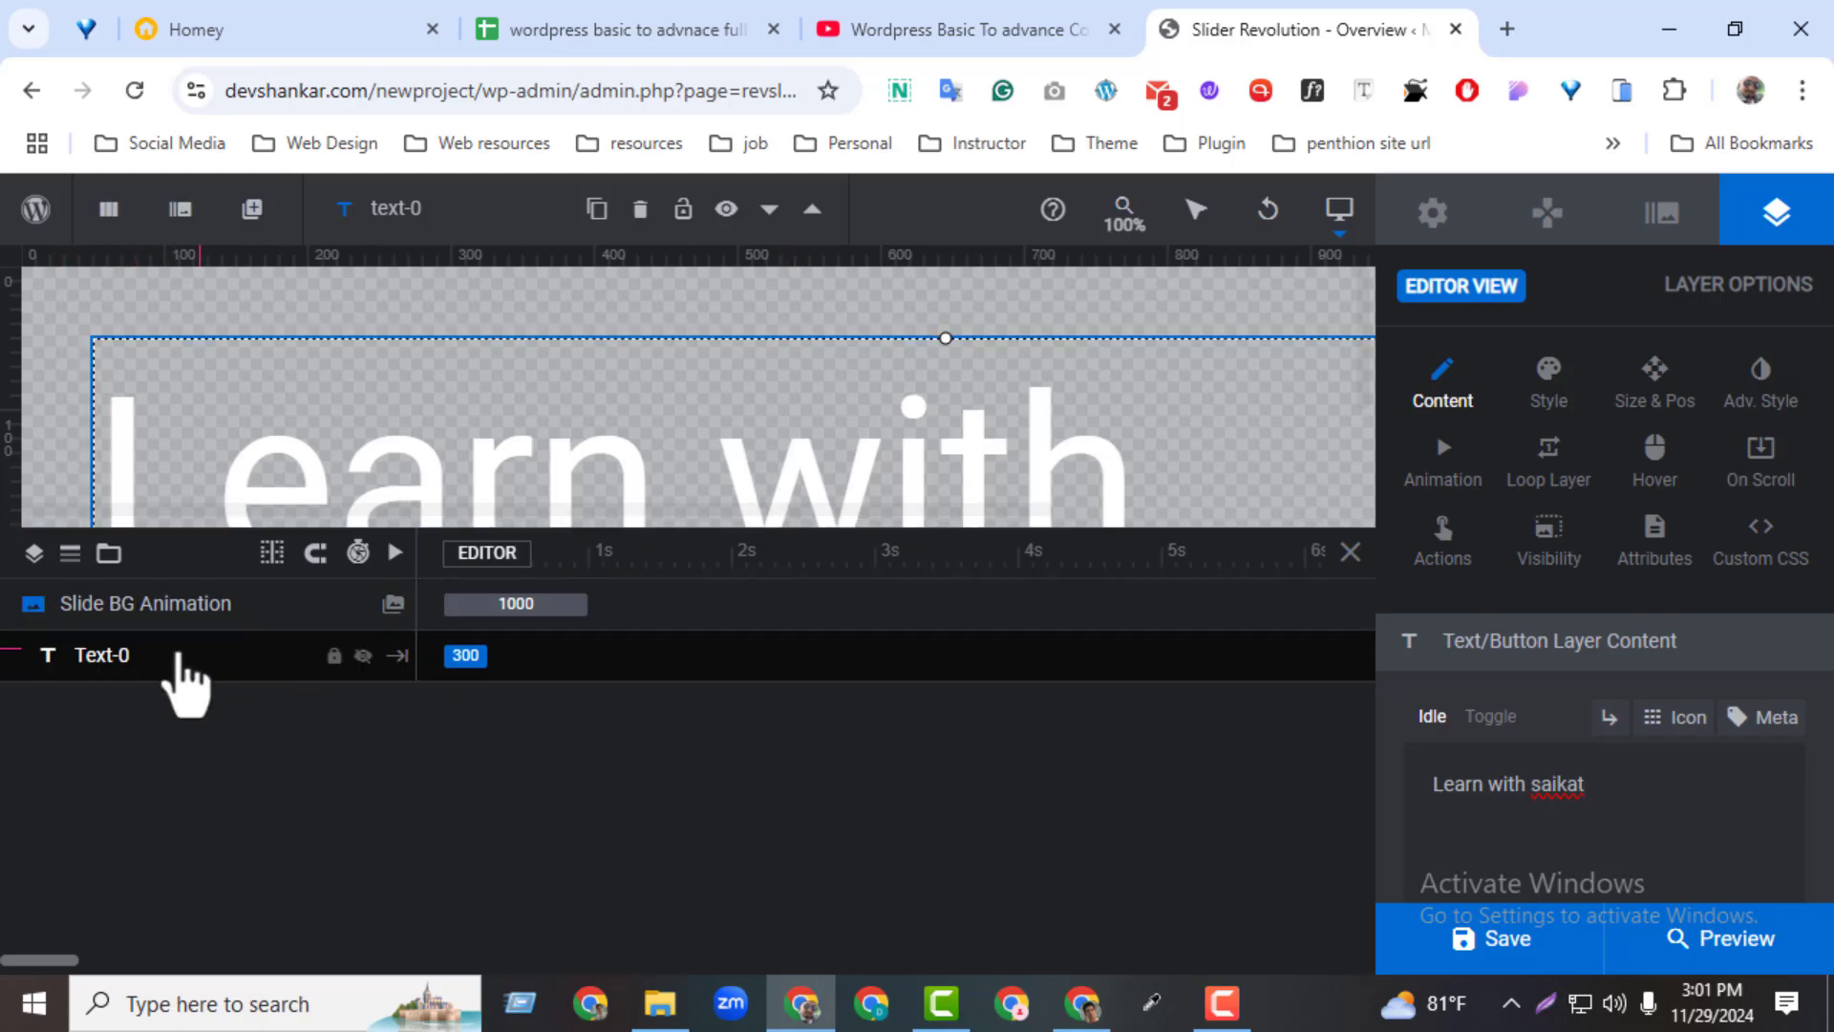
right_click(178, 659)
click(95, 680)
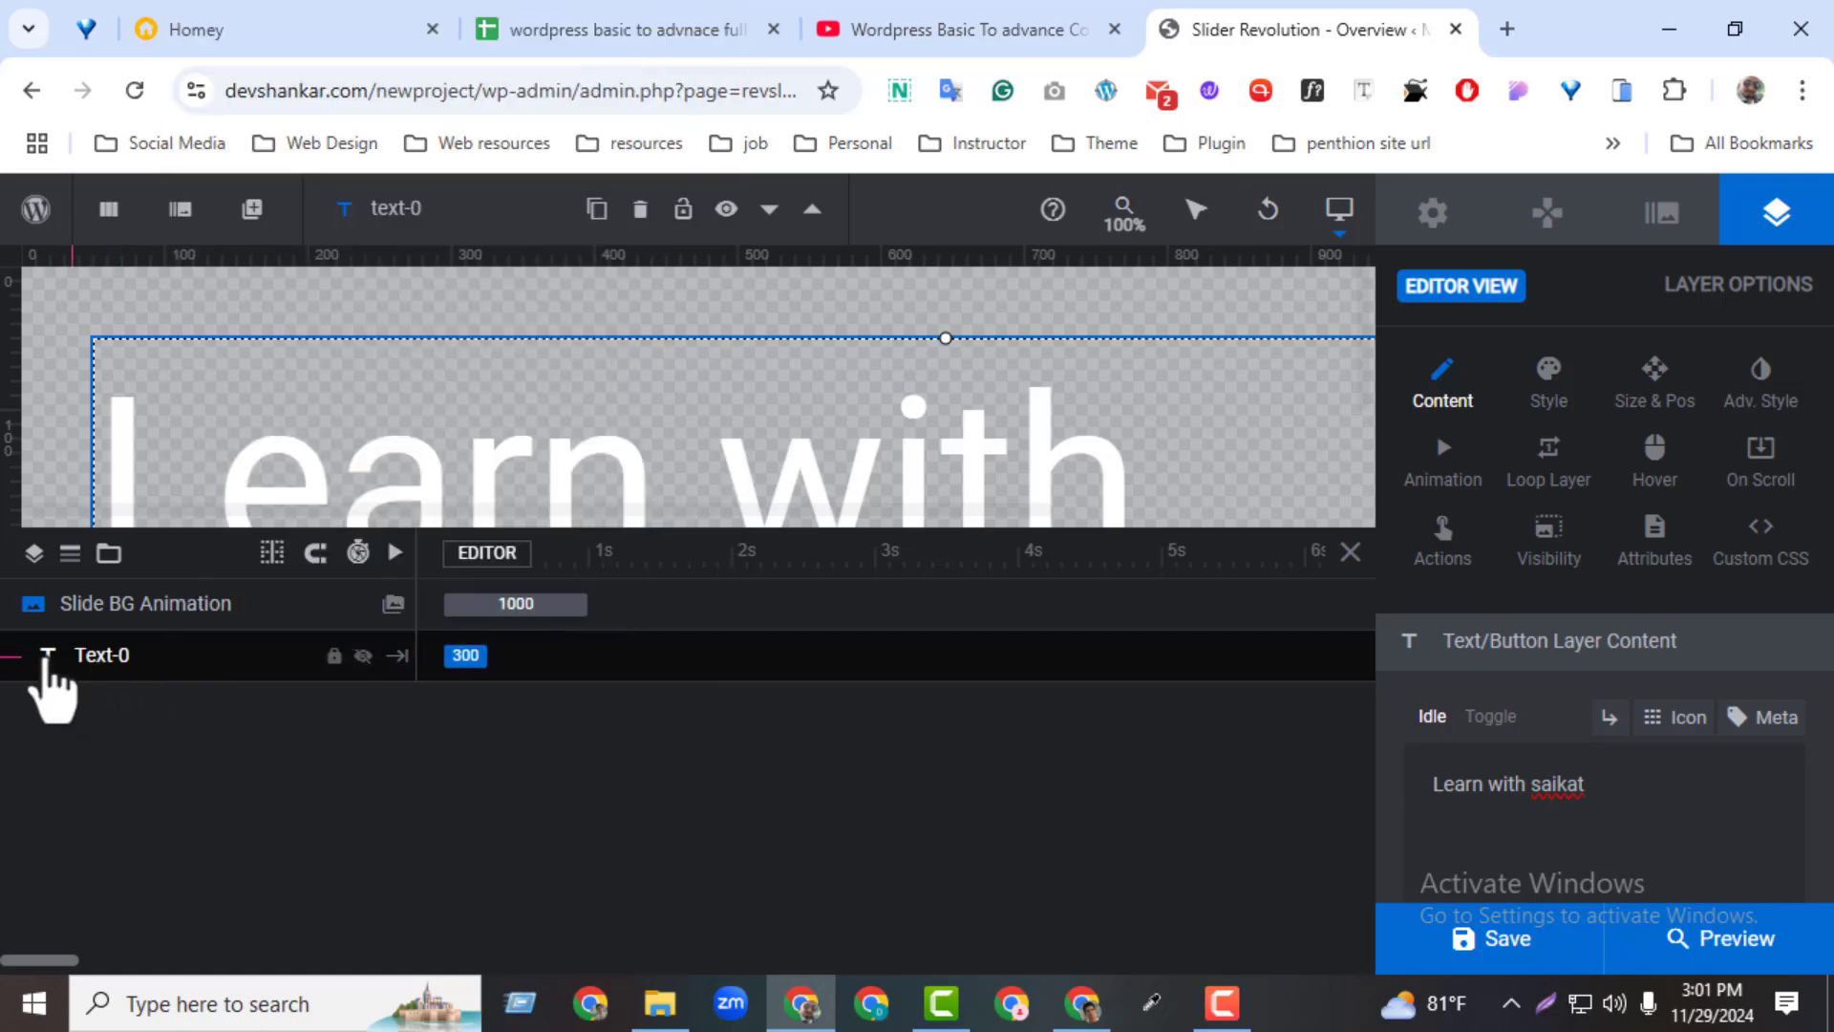
mouse_move(151, 666)
mouse_down()
mouse_move(149, 640)
mouse_move(145, 670)
mouse_move(161, 671)
mouse_up()
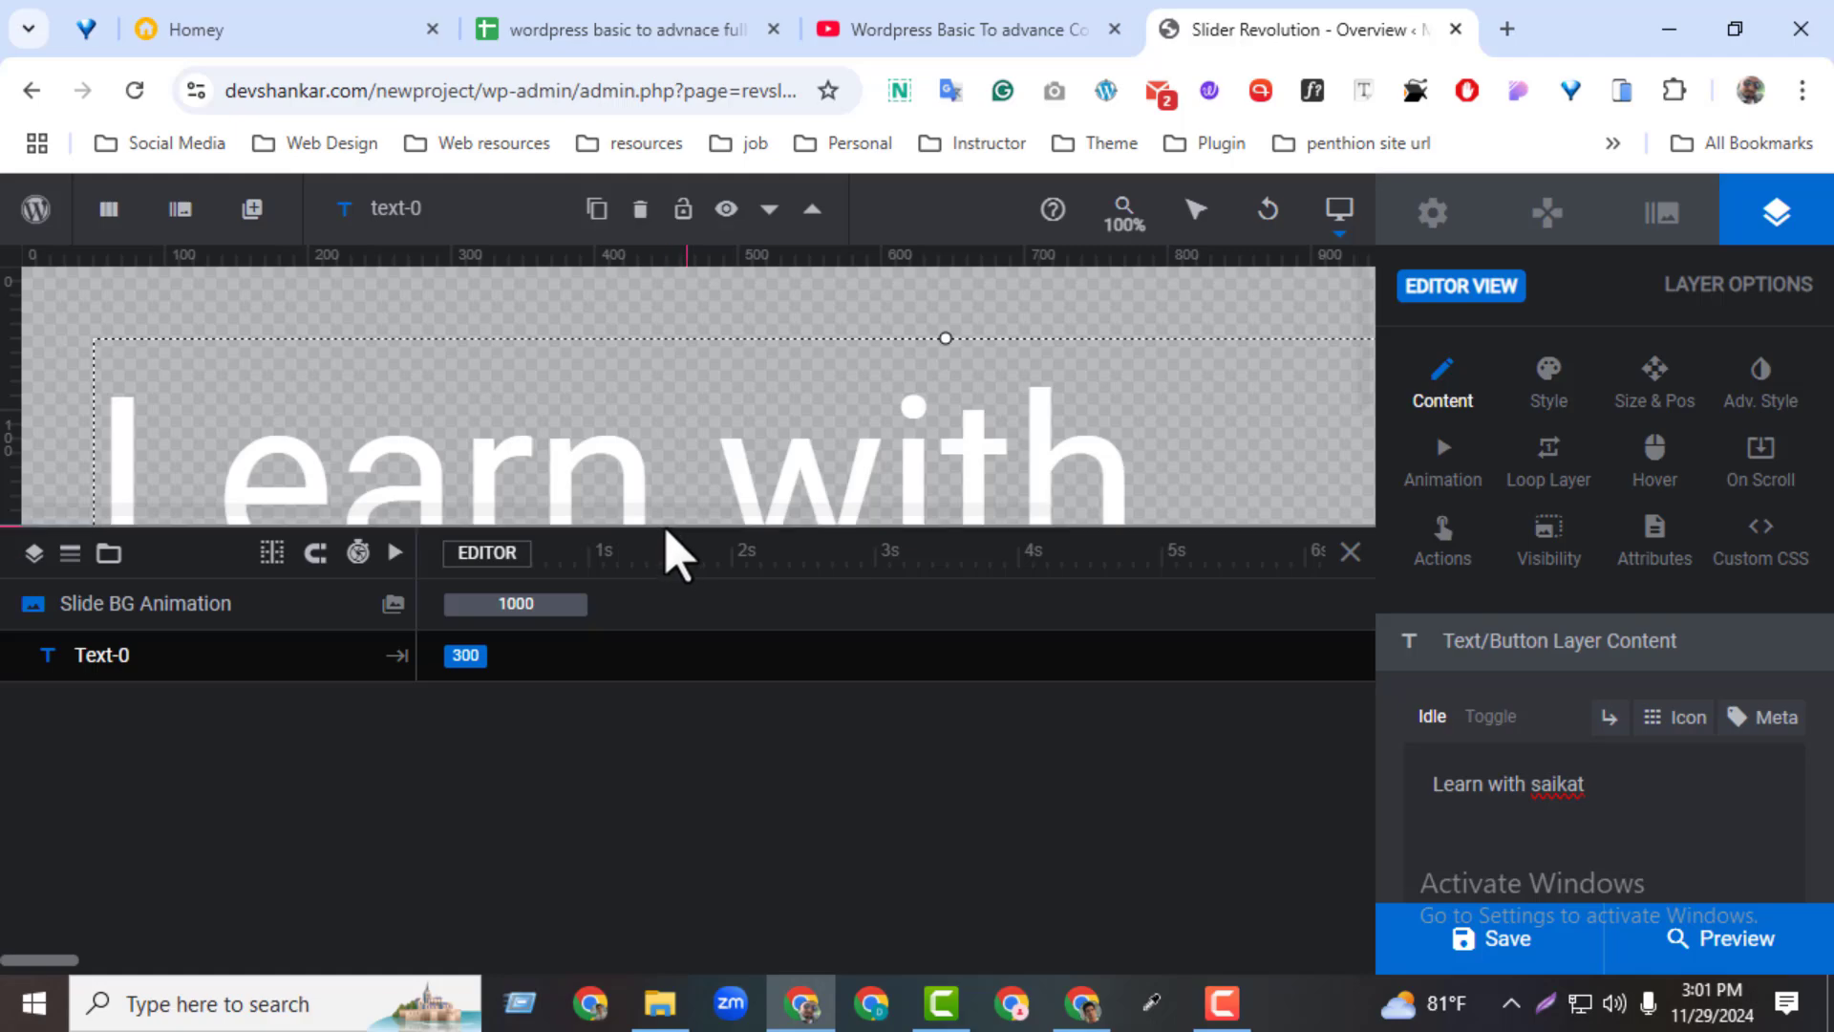
Collapse the timeline and scale the text layer down to a font size of 76px
drag(668, 523, 535, 884)
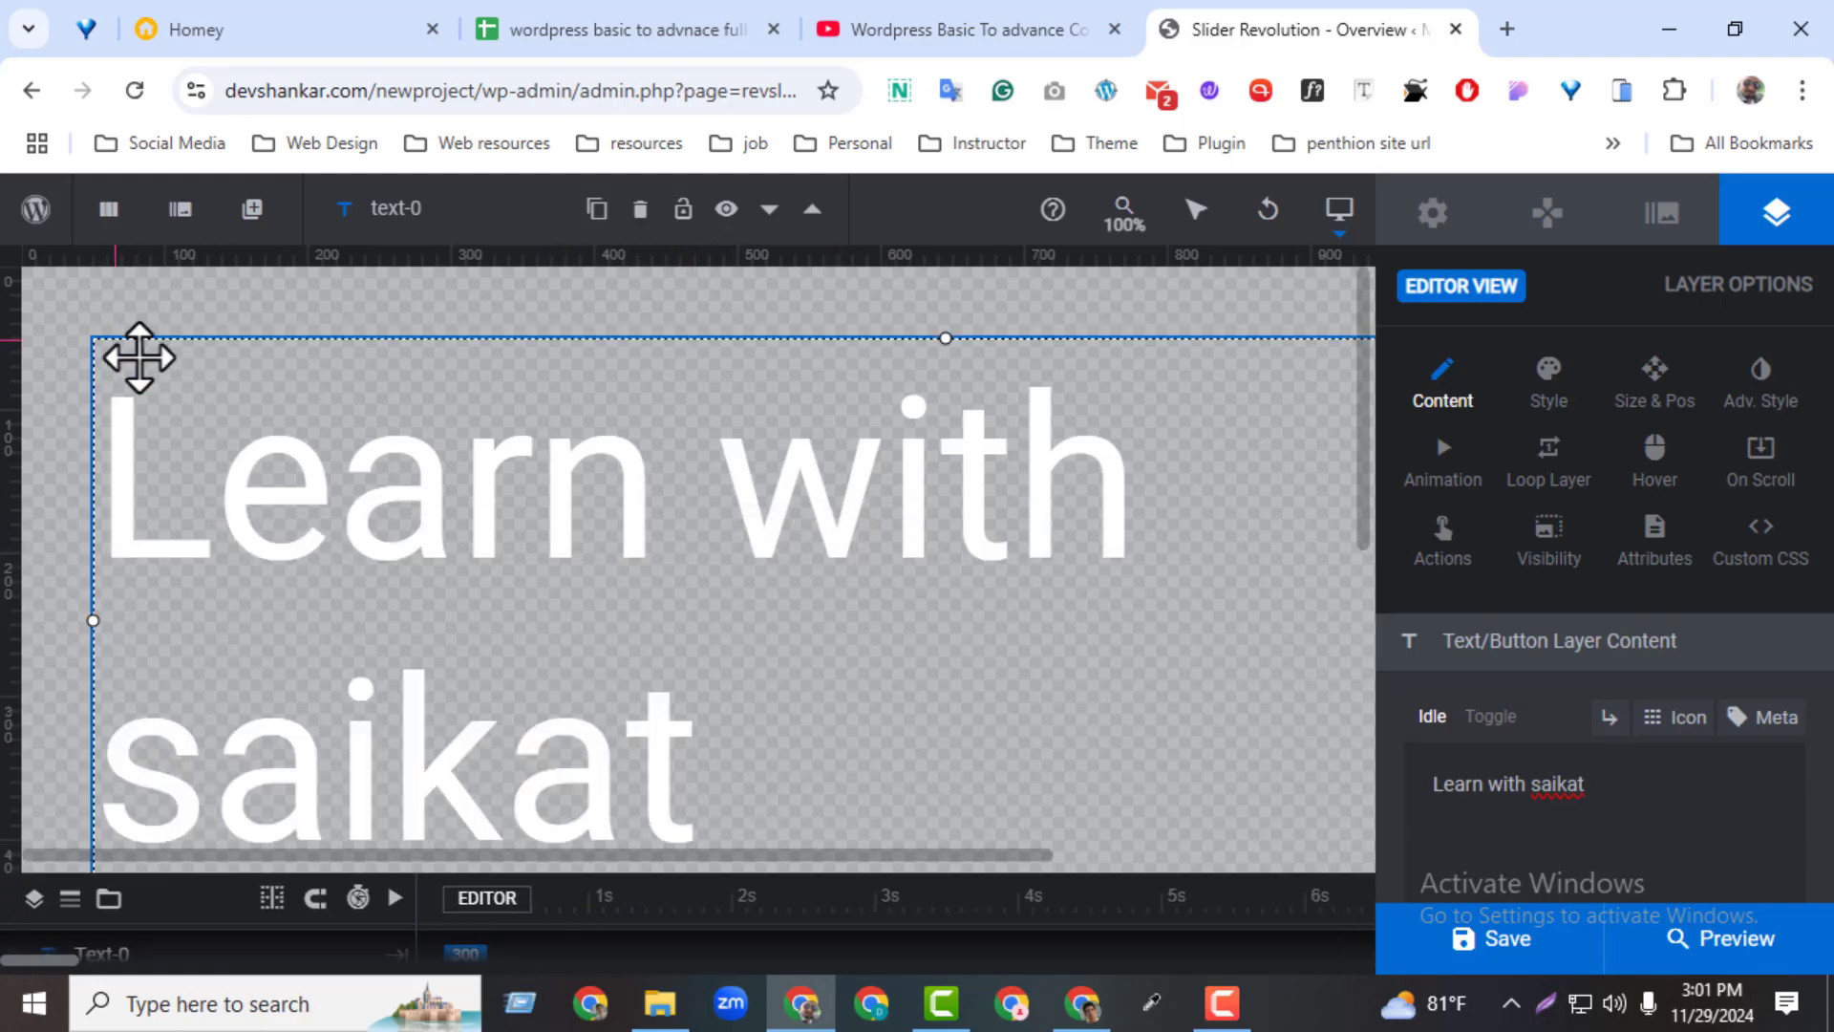
drag(140, 356, 437, 393)
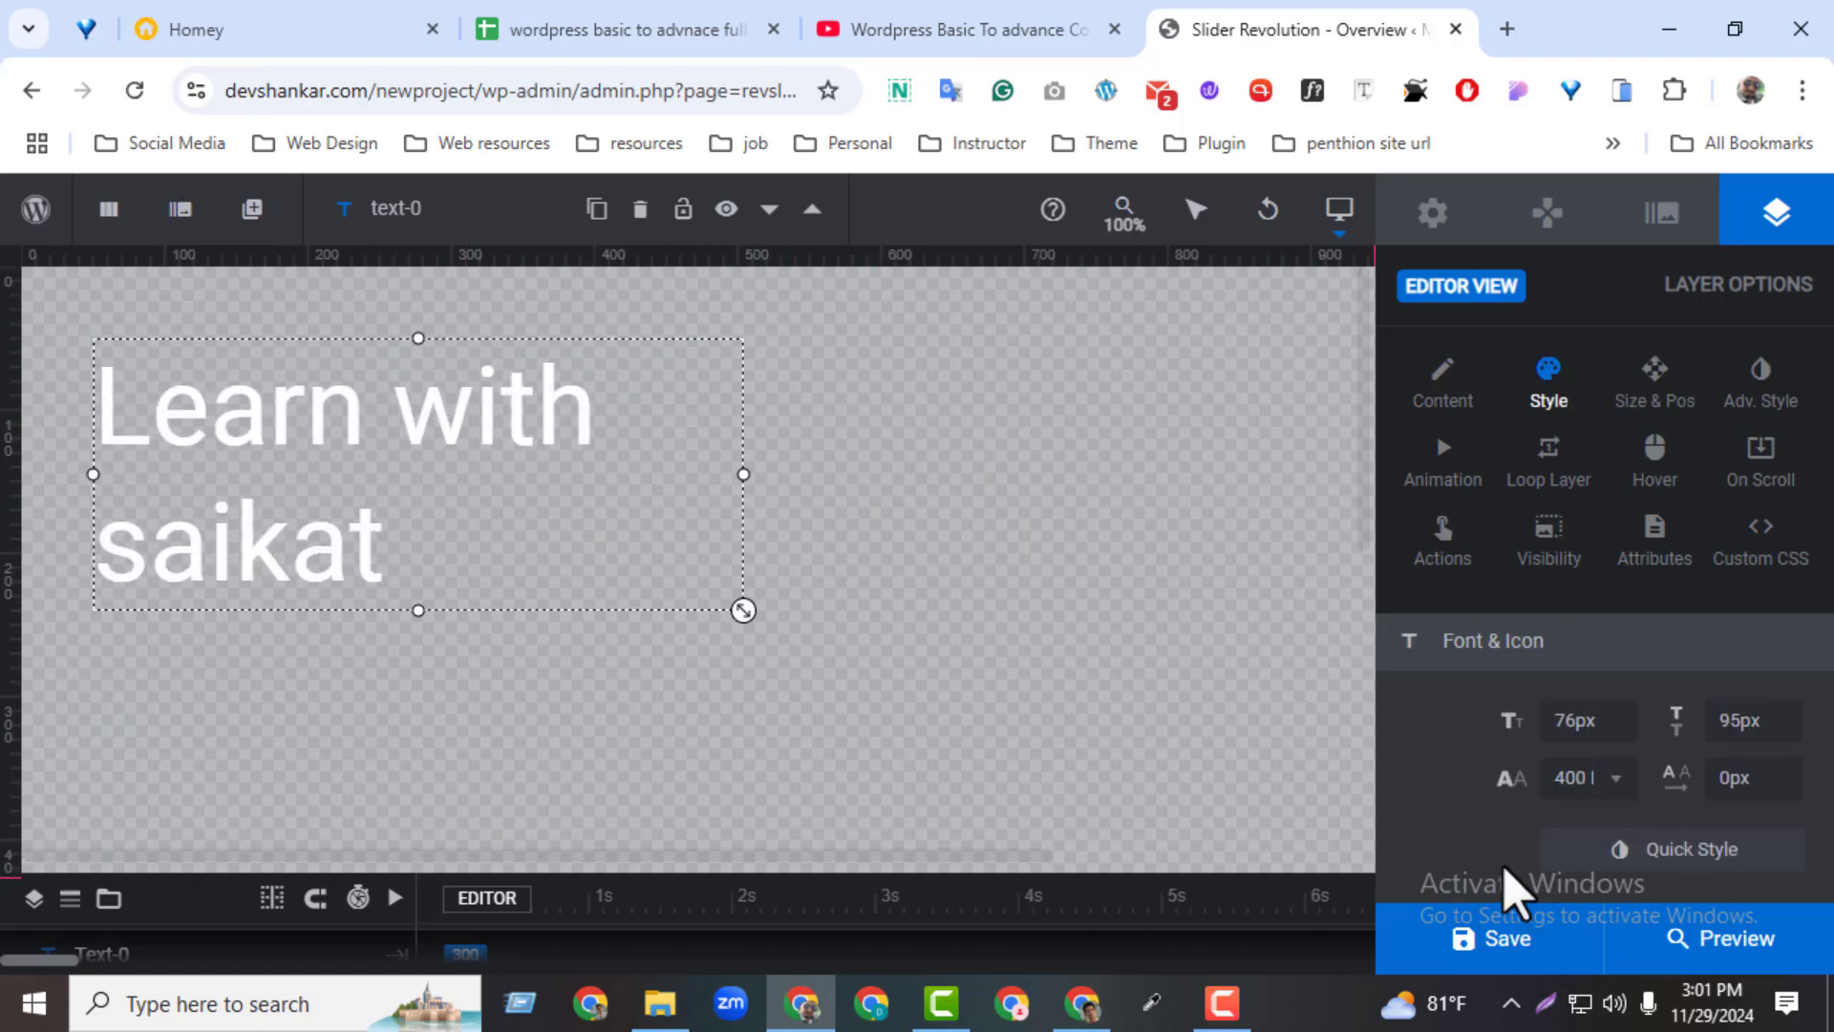
Add a button layer with the rectangular blue "Click Here" preset and place it just below the text
click(176, 216)
mouse_move(232, 226)
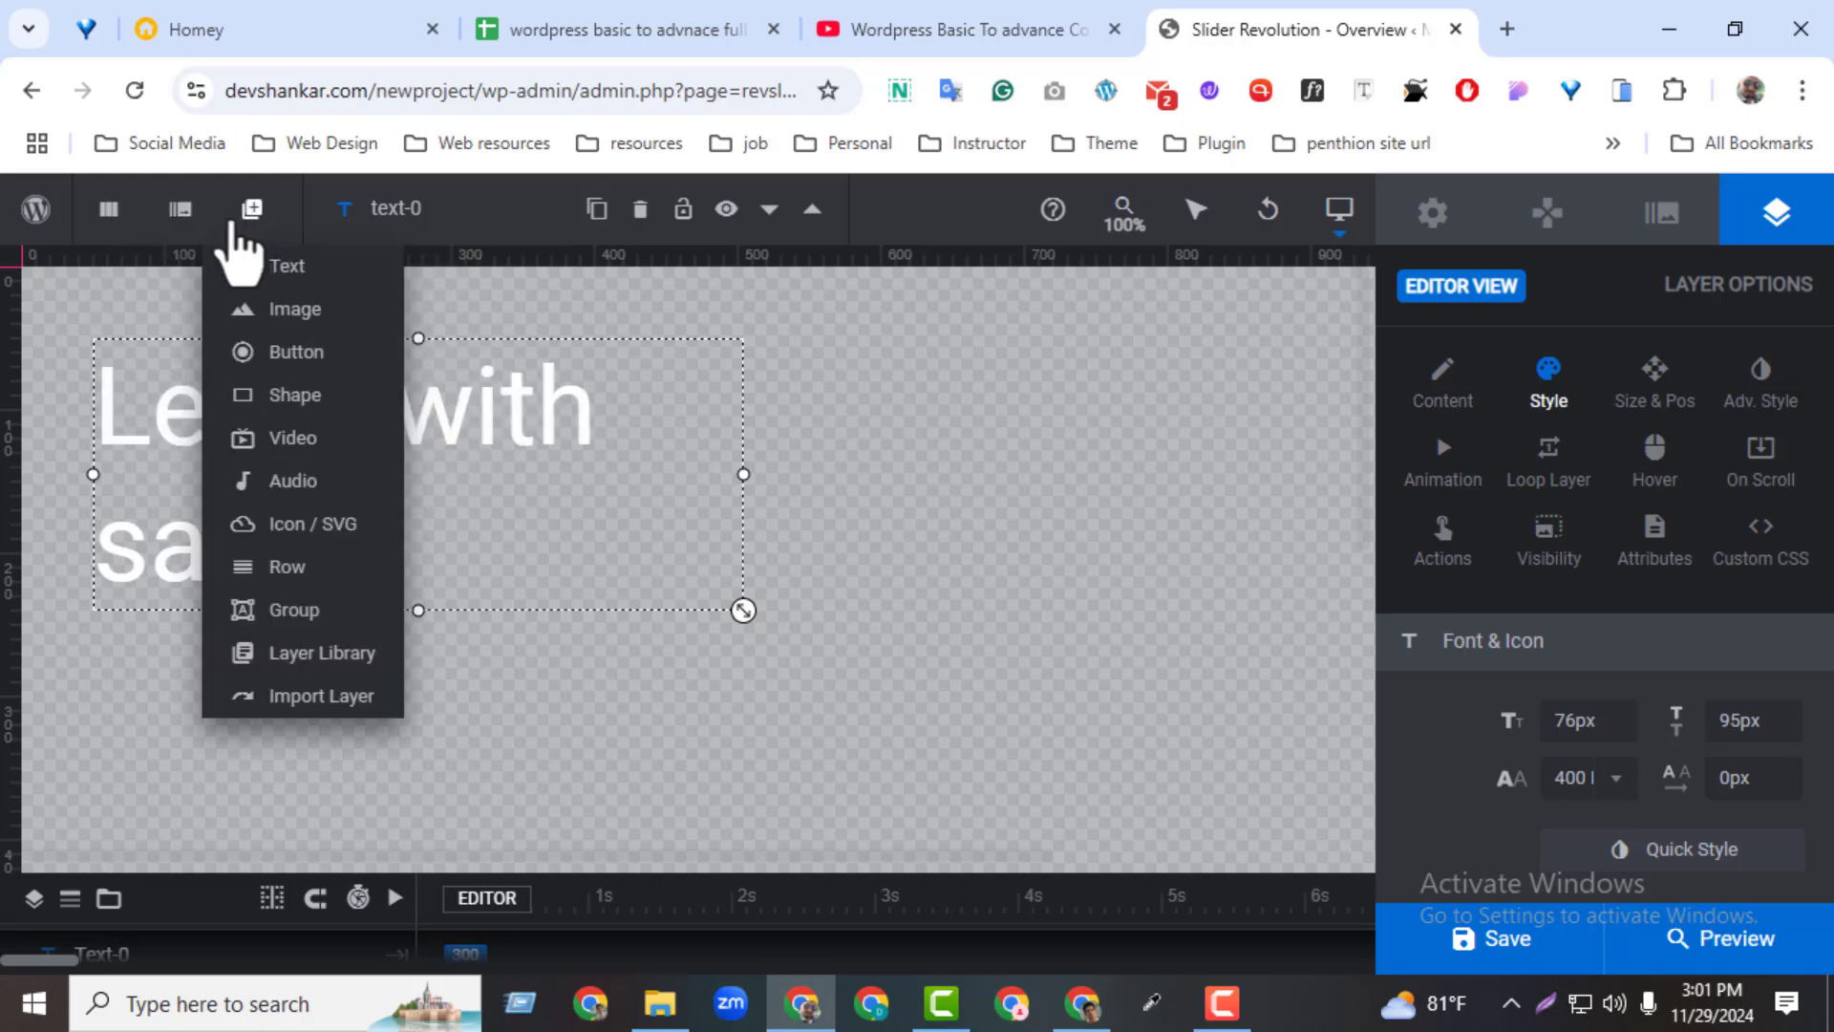
click(277, 353)
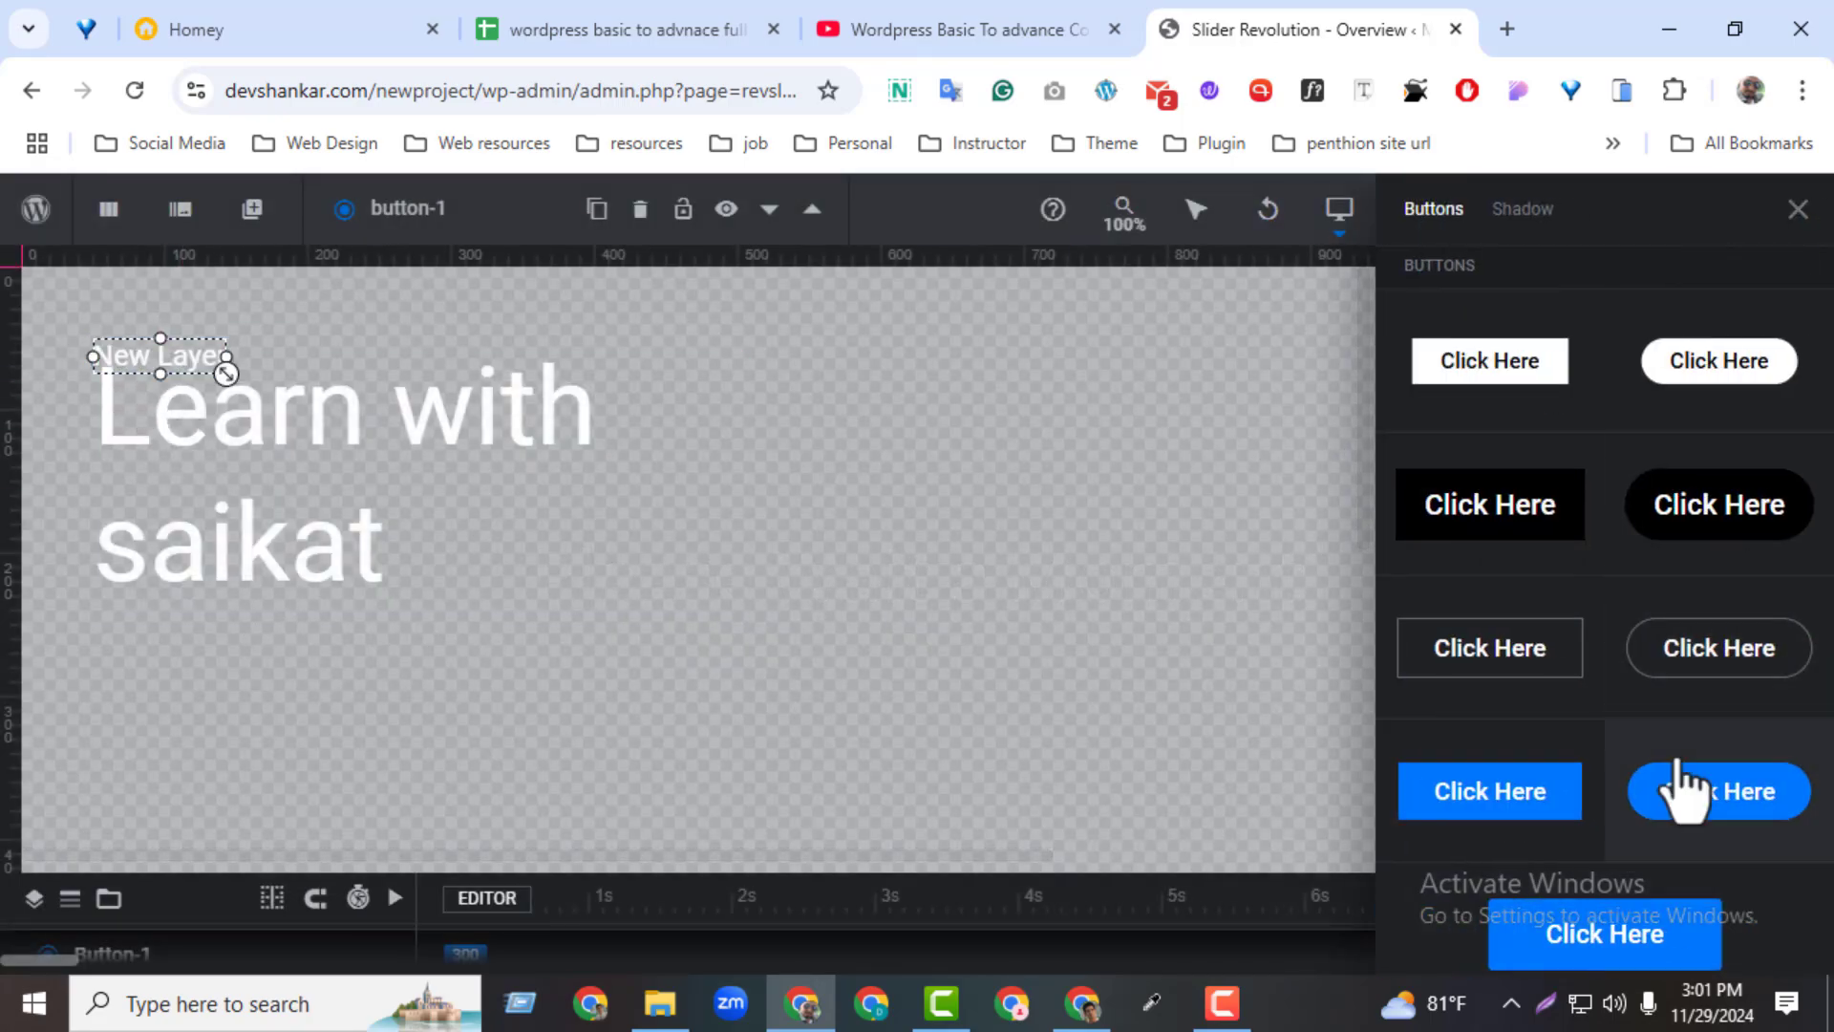
click(1529, 807)
drag(184, 382, 199, 661)
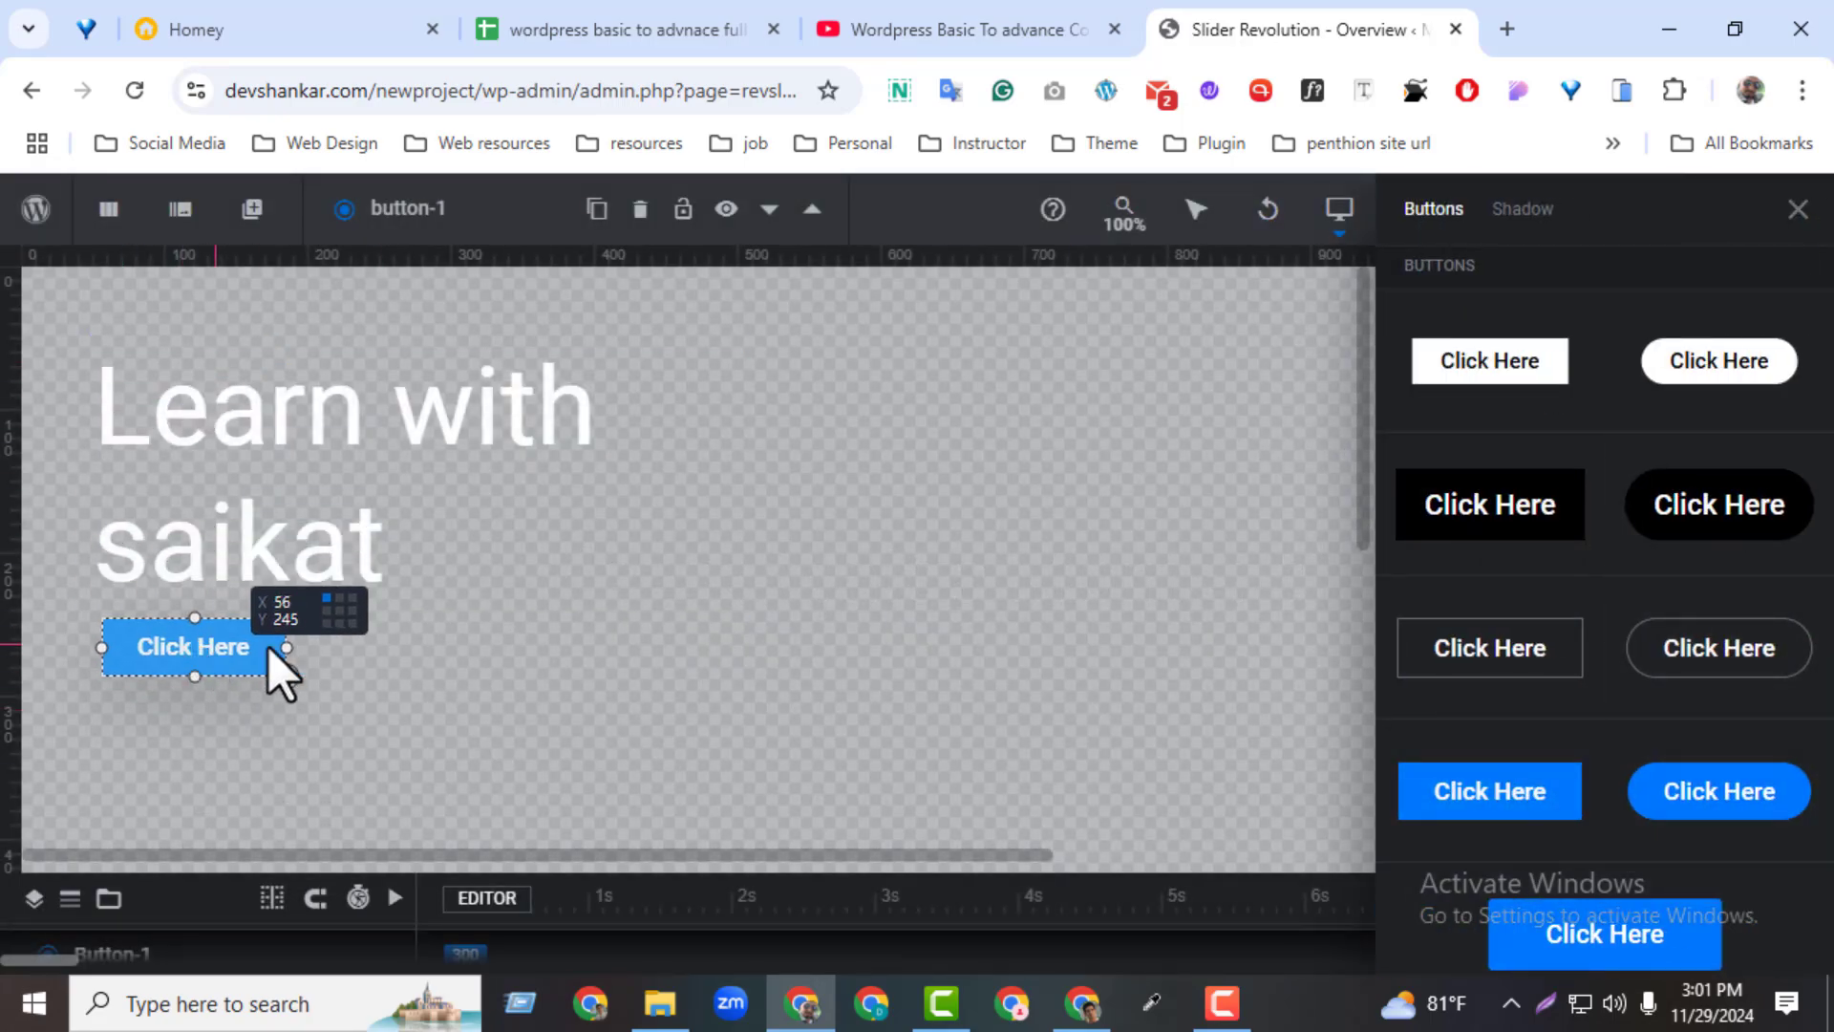
click(1798, 209)
Expand the timeline to examine the button and text layers with their animation bars, then collapse it
drag(730, 872, 753, 692)
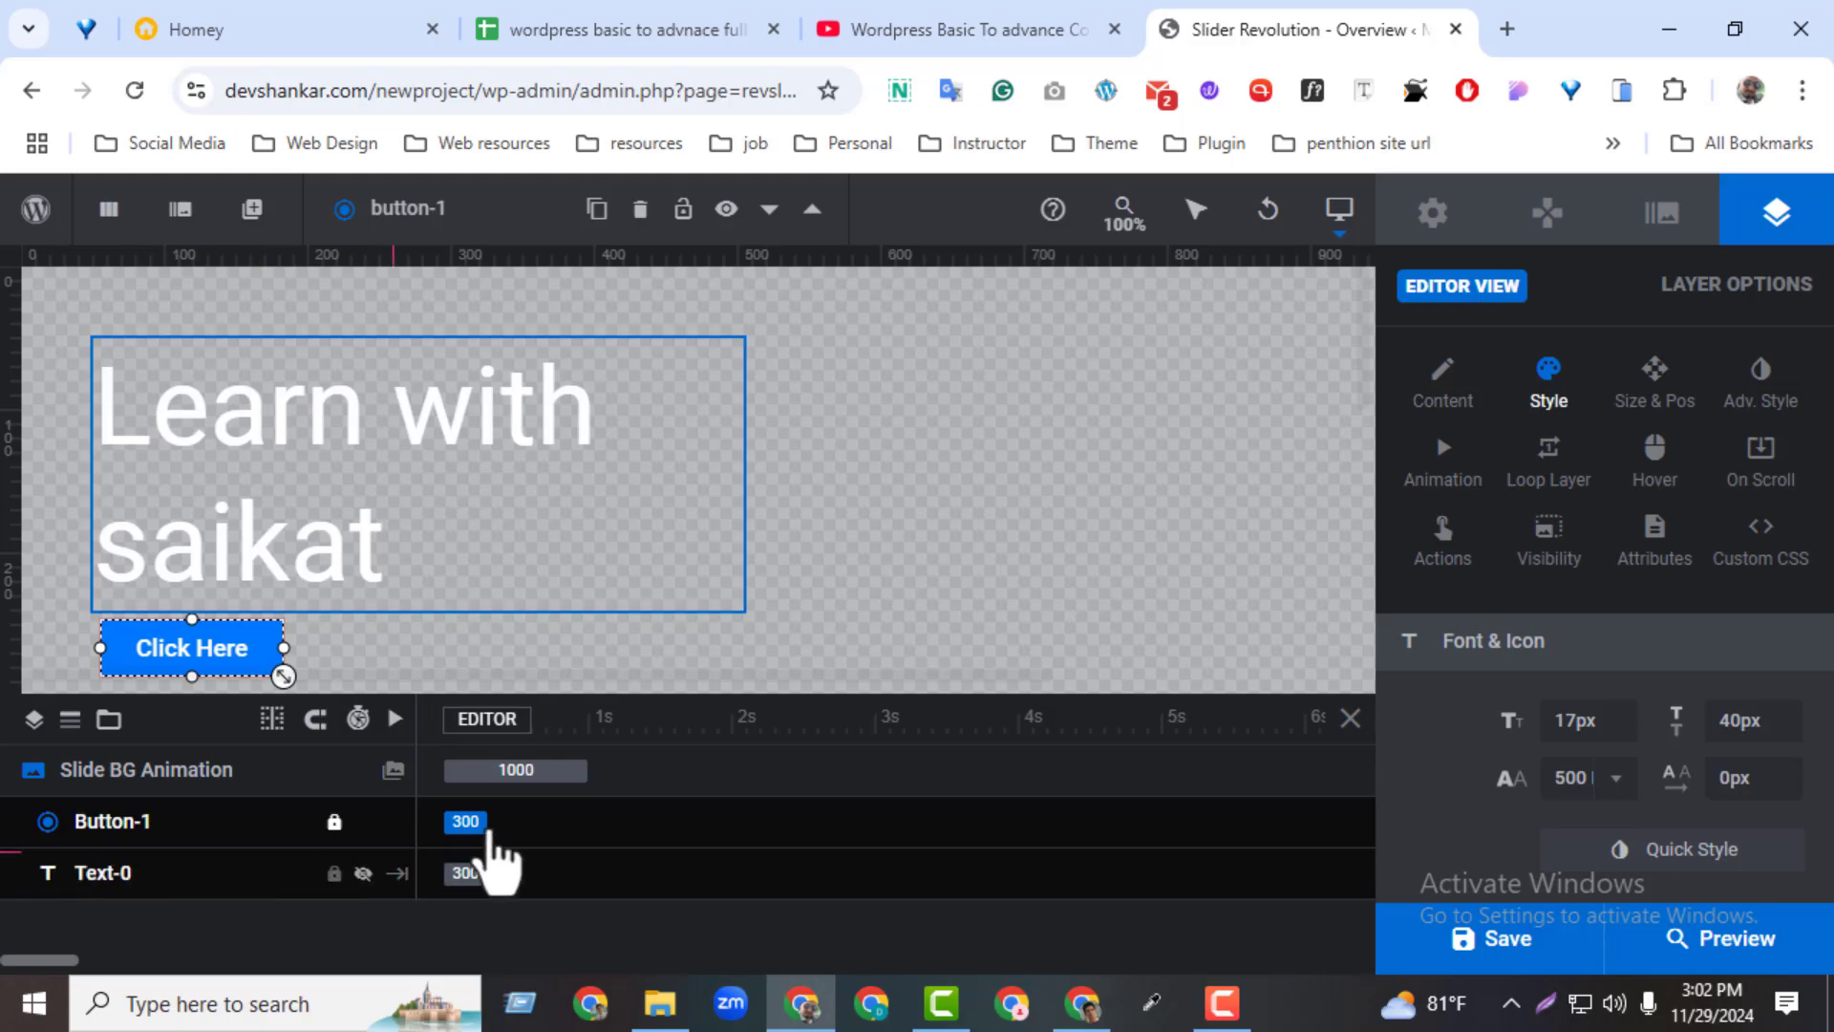
drag(487, 828, 585, 767)
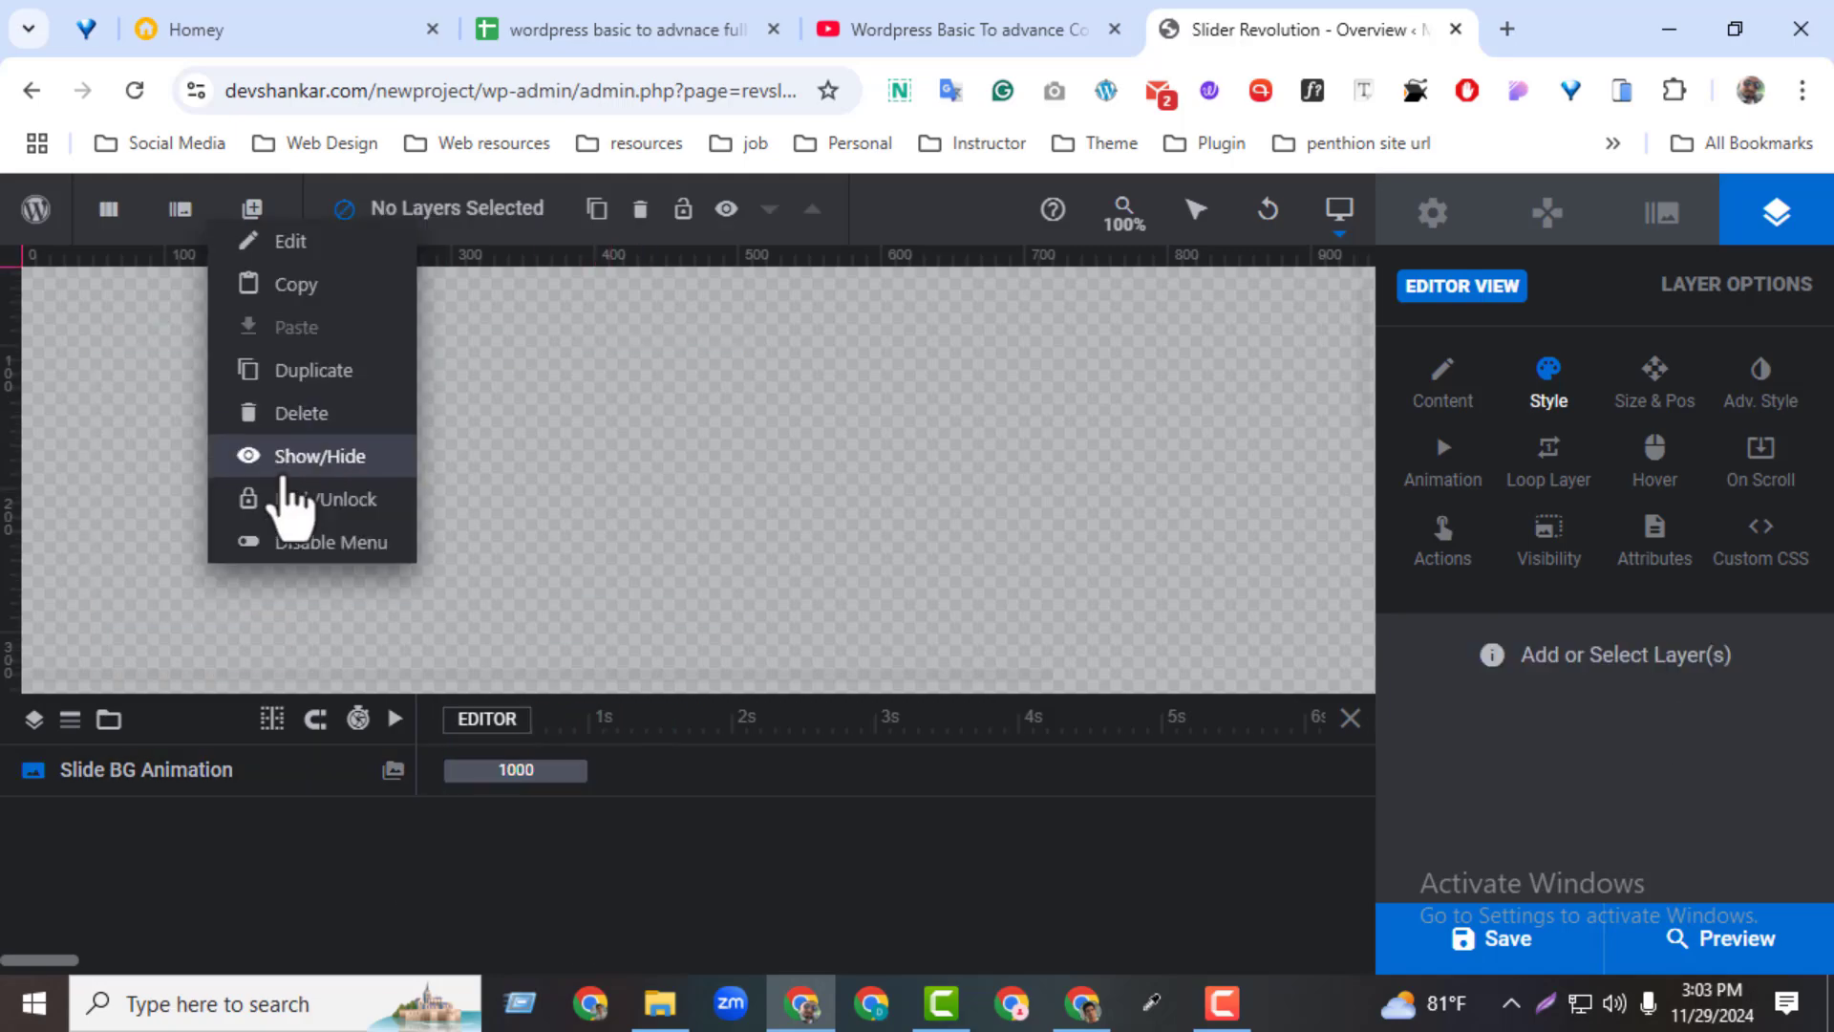
drag(974, 689, 819, 937)
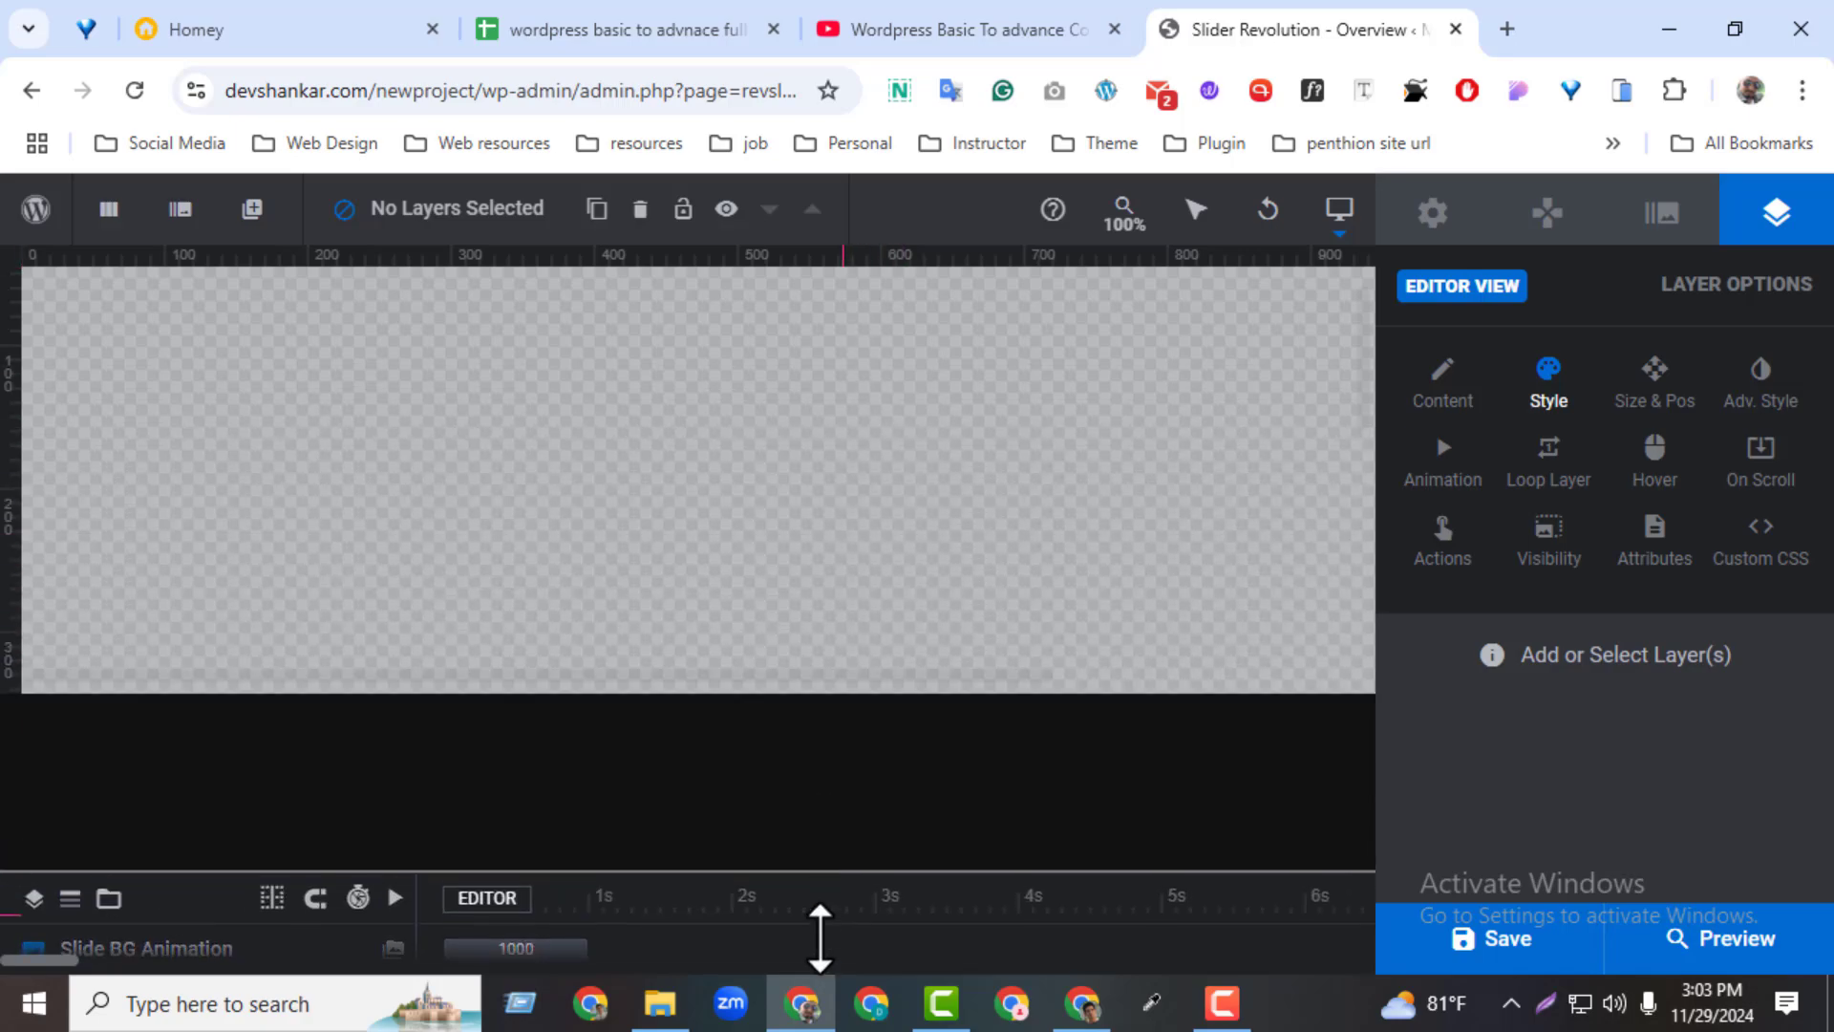
Look through the module general, navigation, slide and layer options, then return to the module general options
drag(1369, 573, 1377, 544)
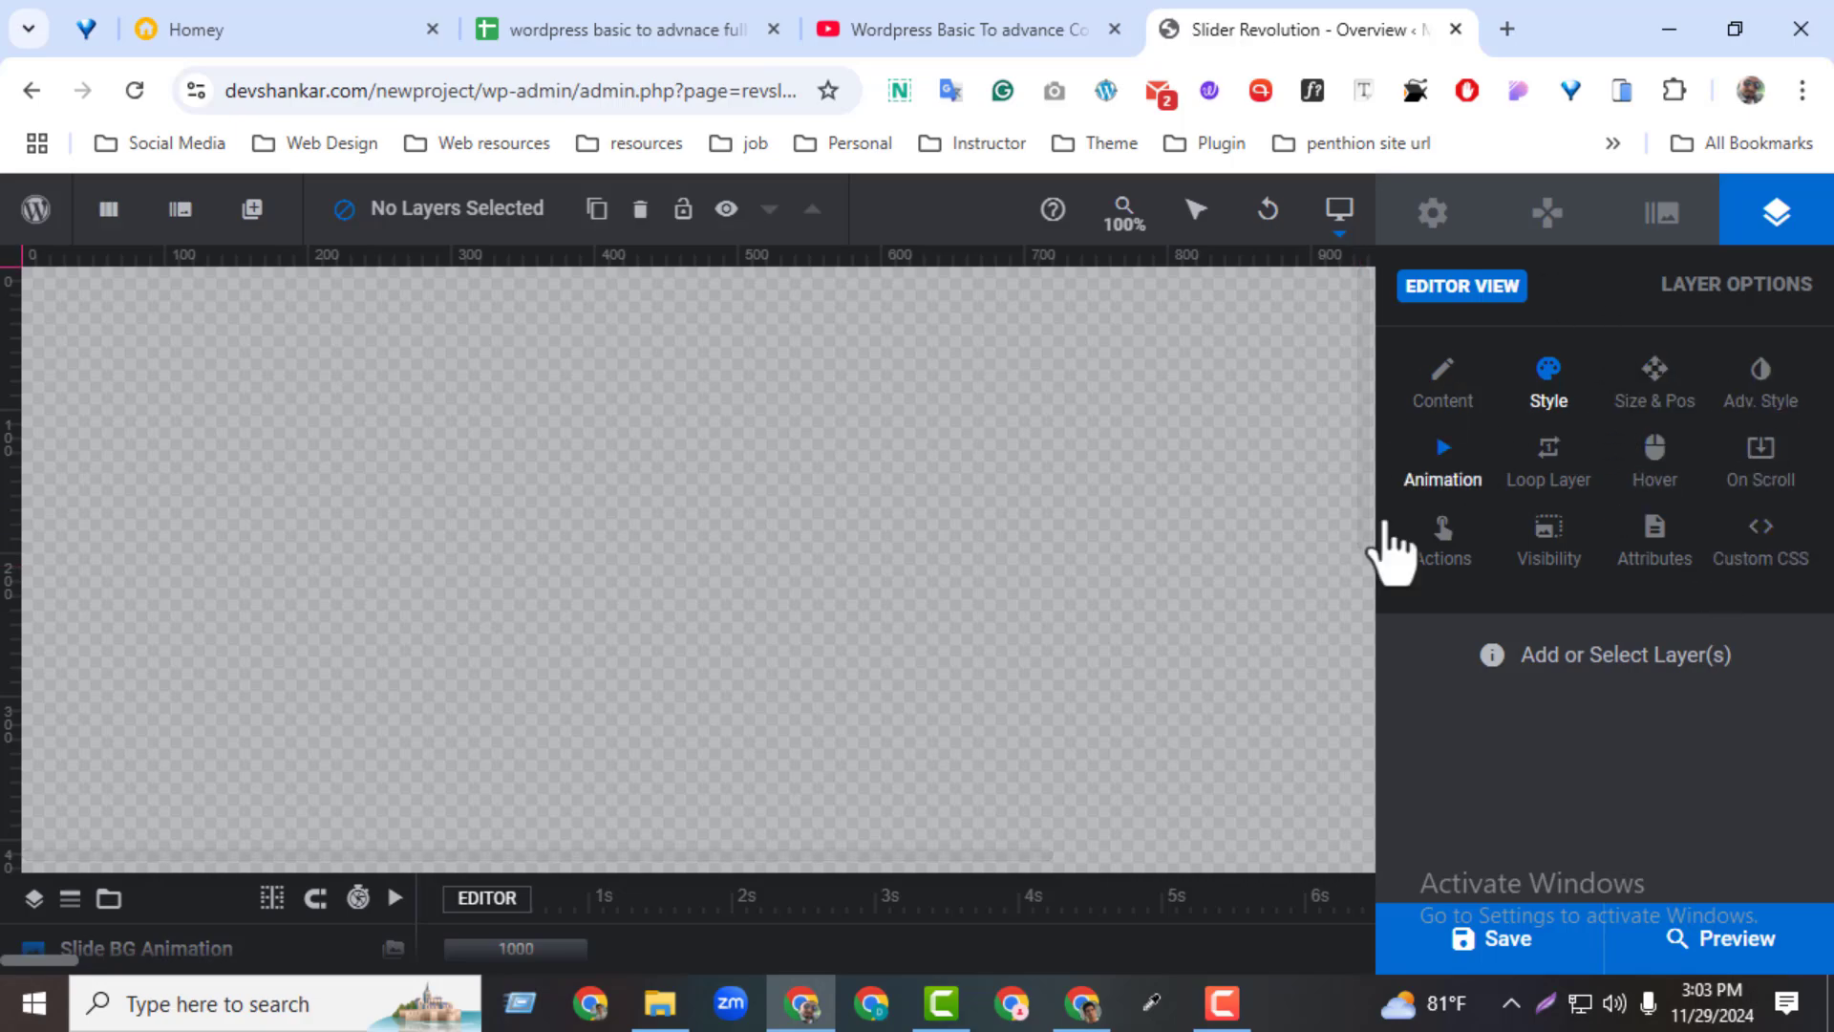
click(1438, 237)
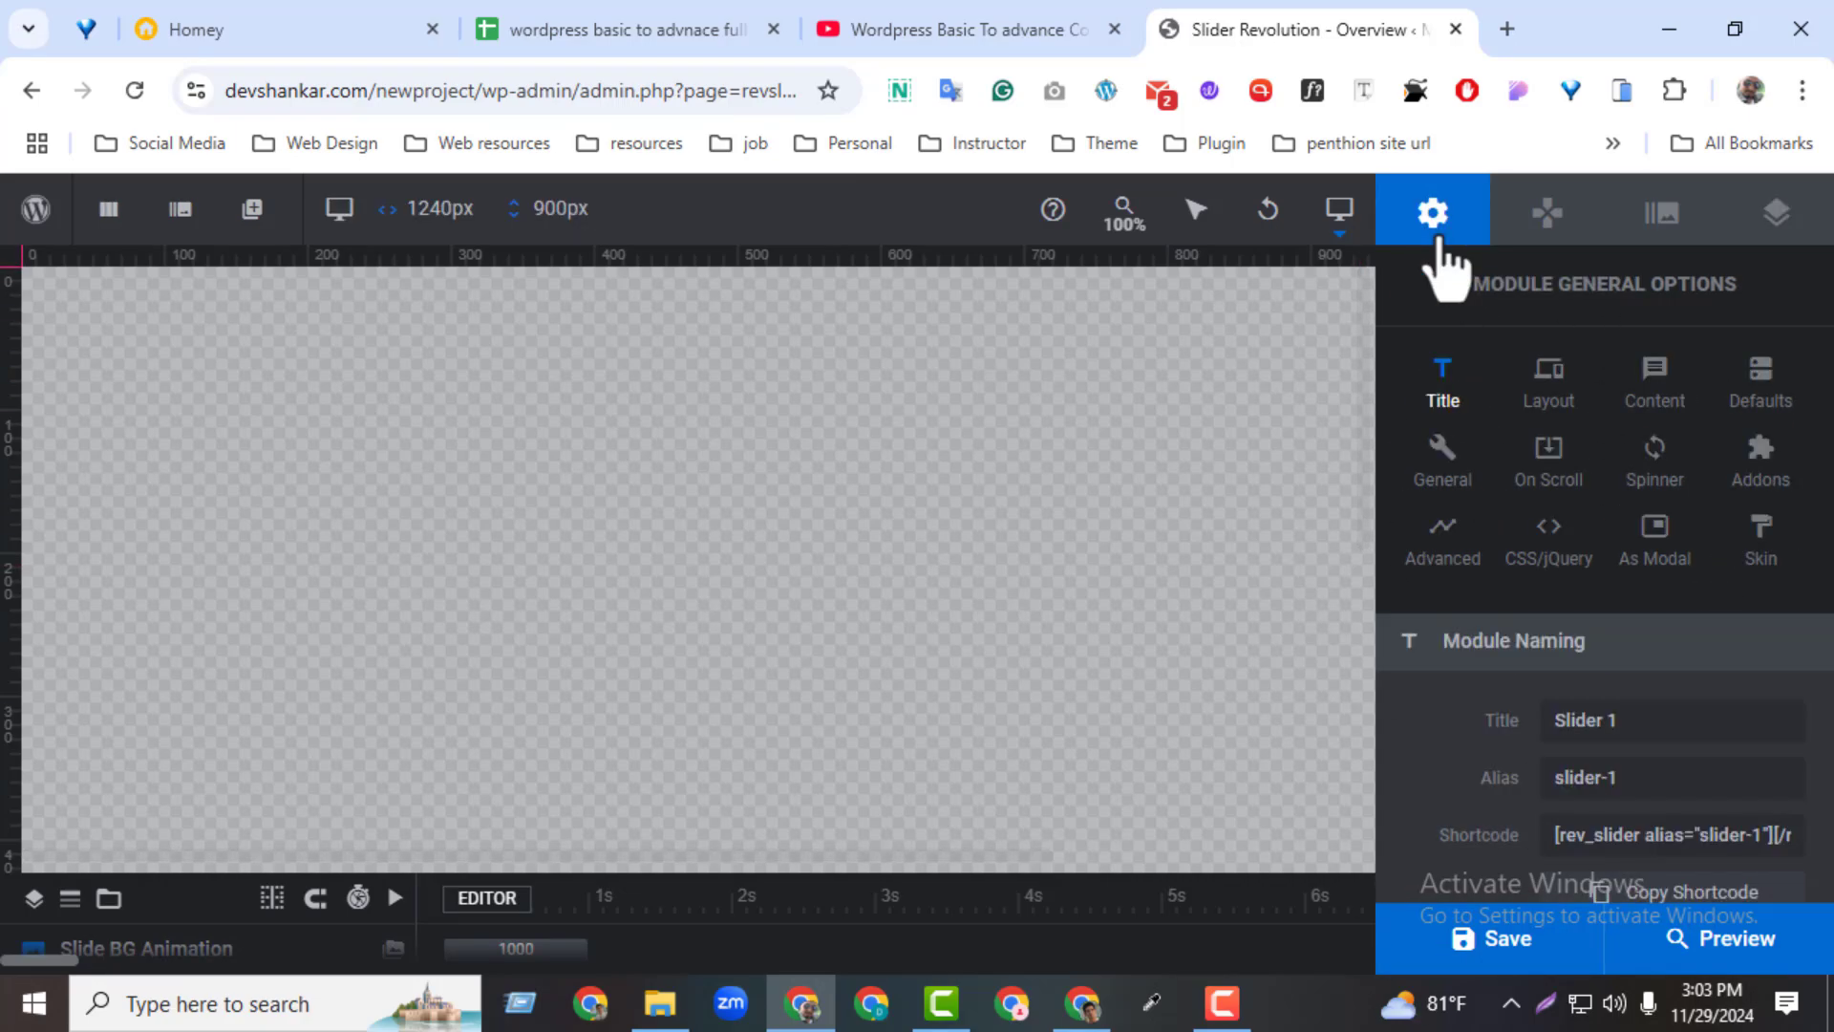
click(1533, 219)
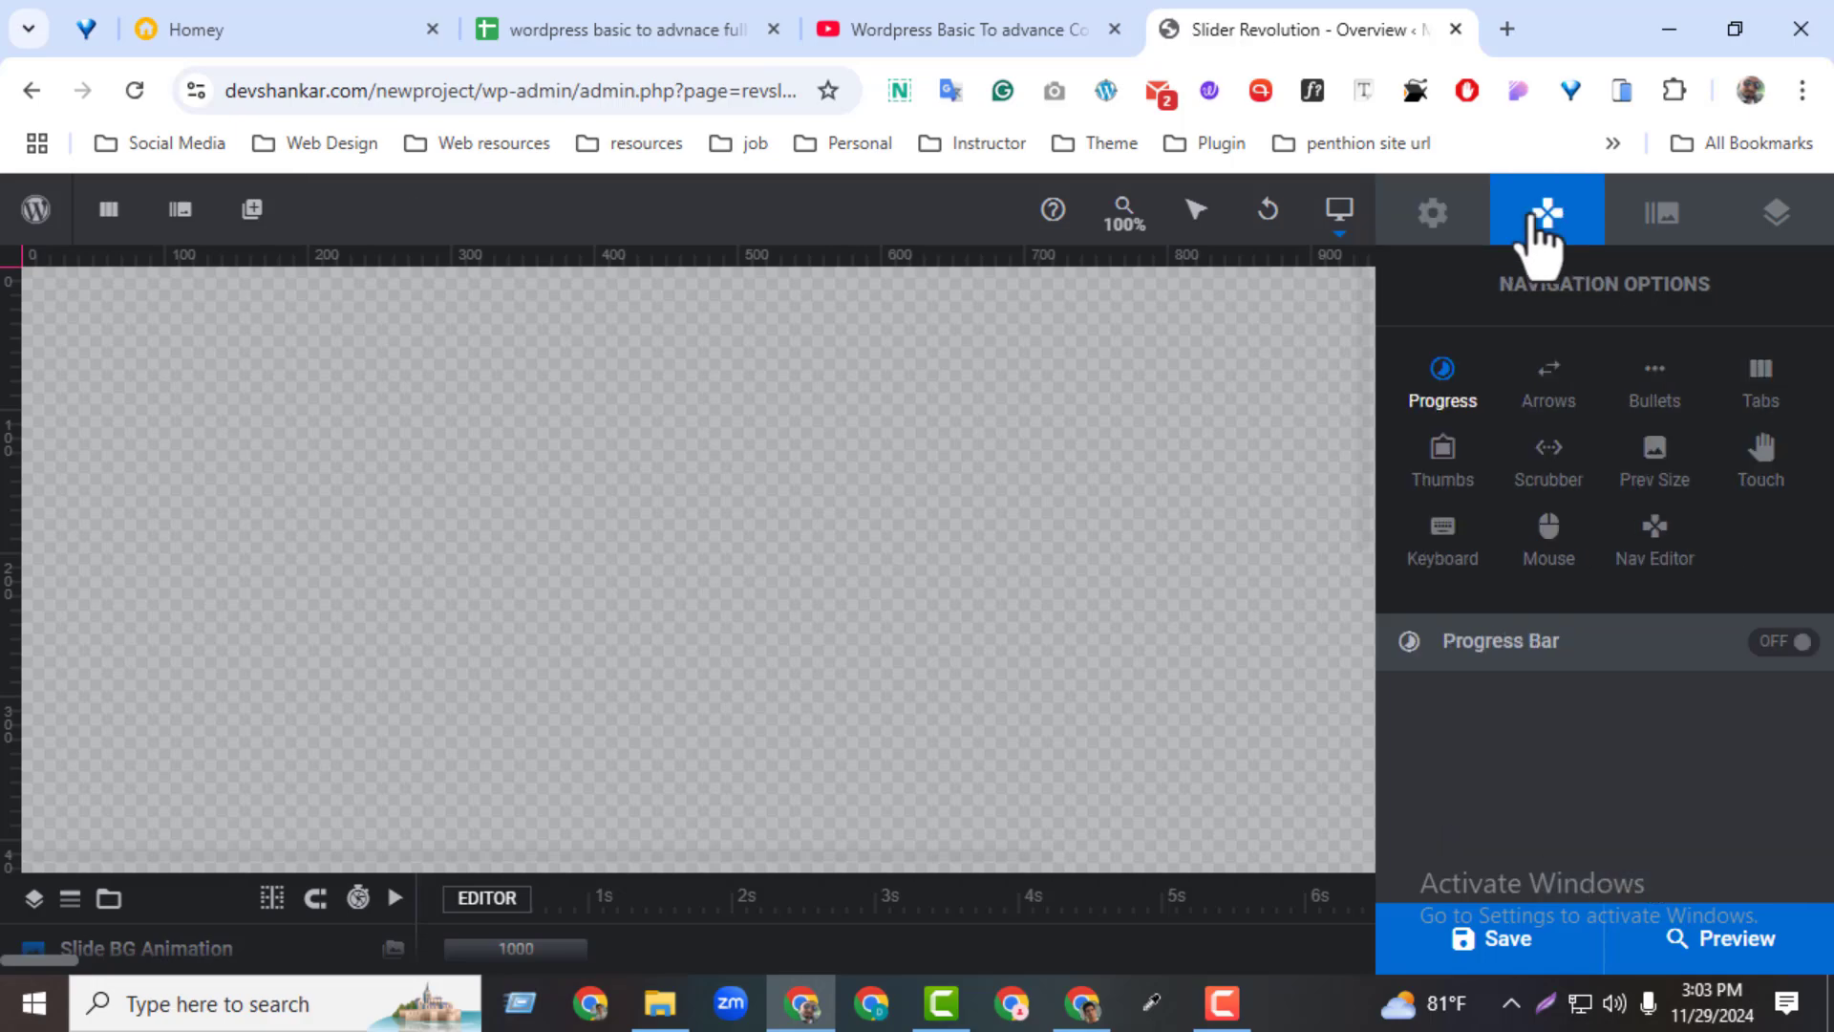
click(1687, 234)
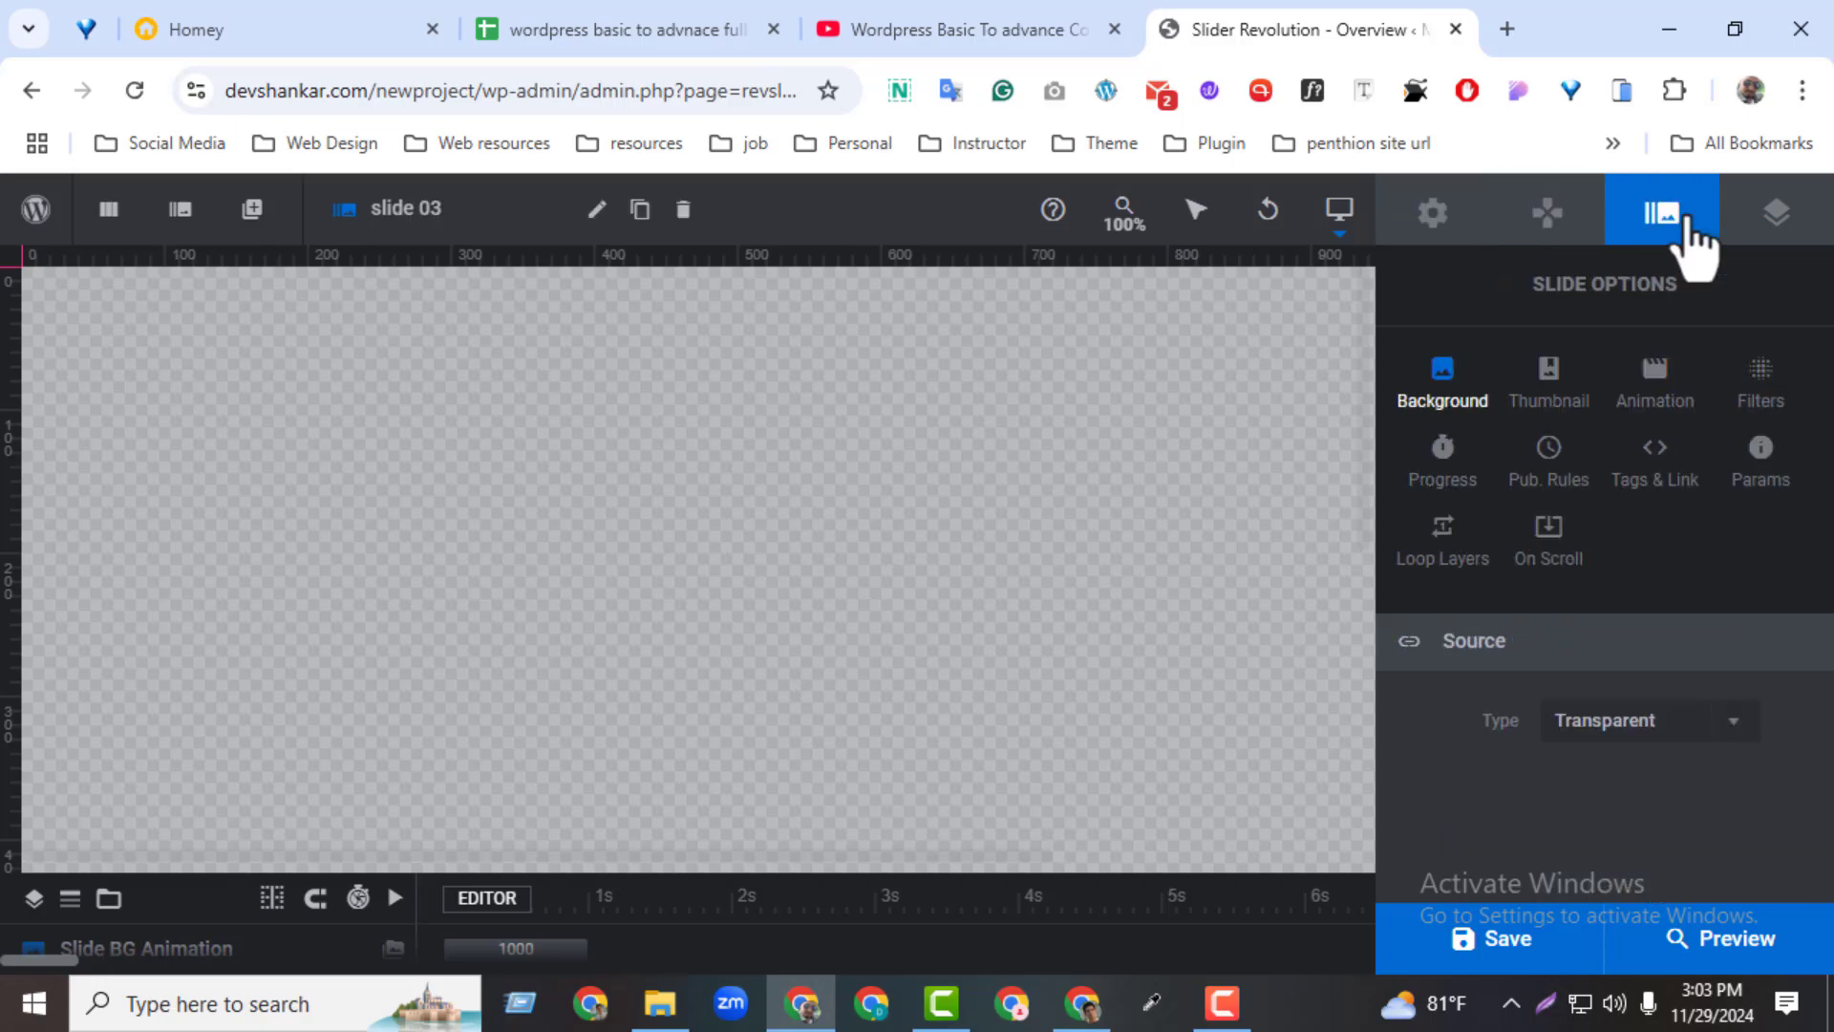
click(1767, 222)
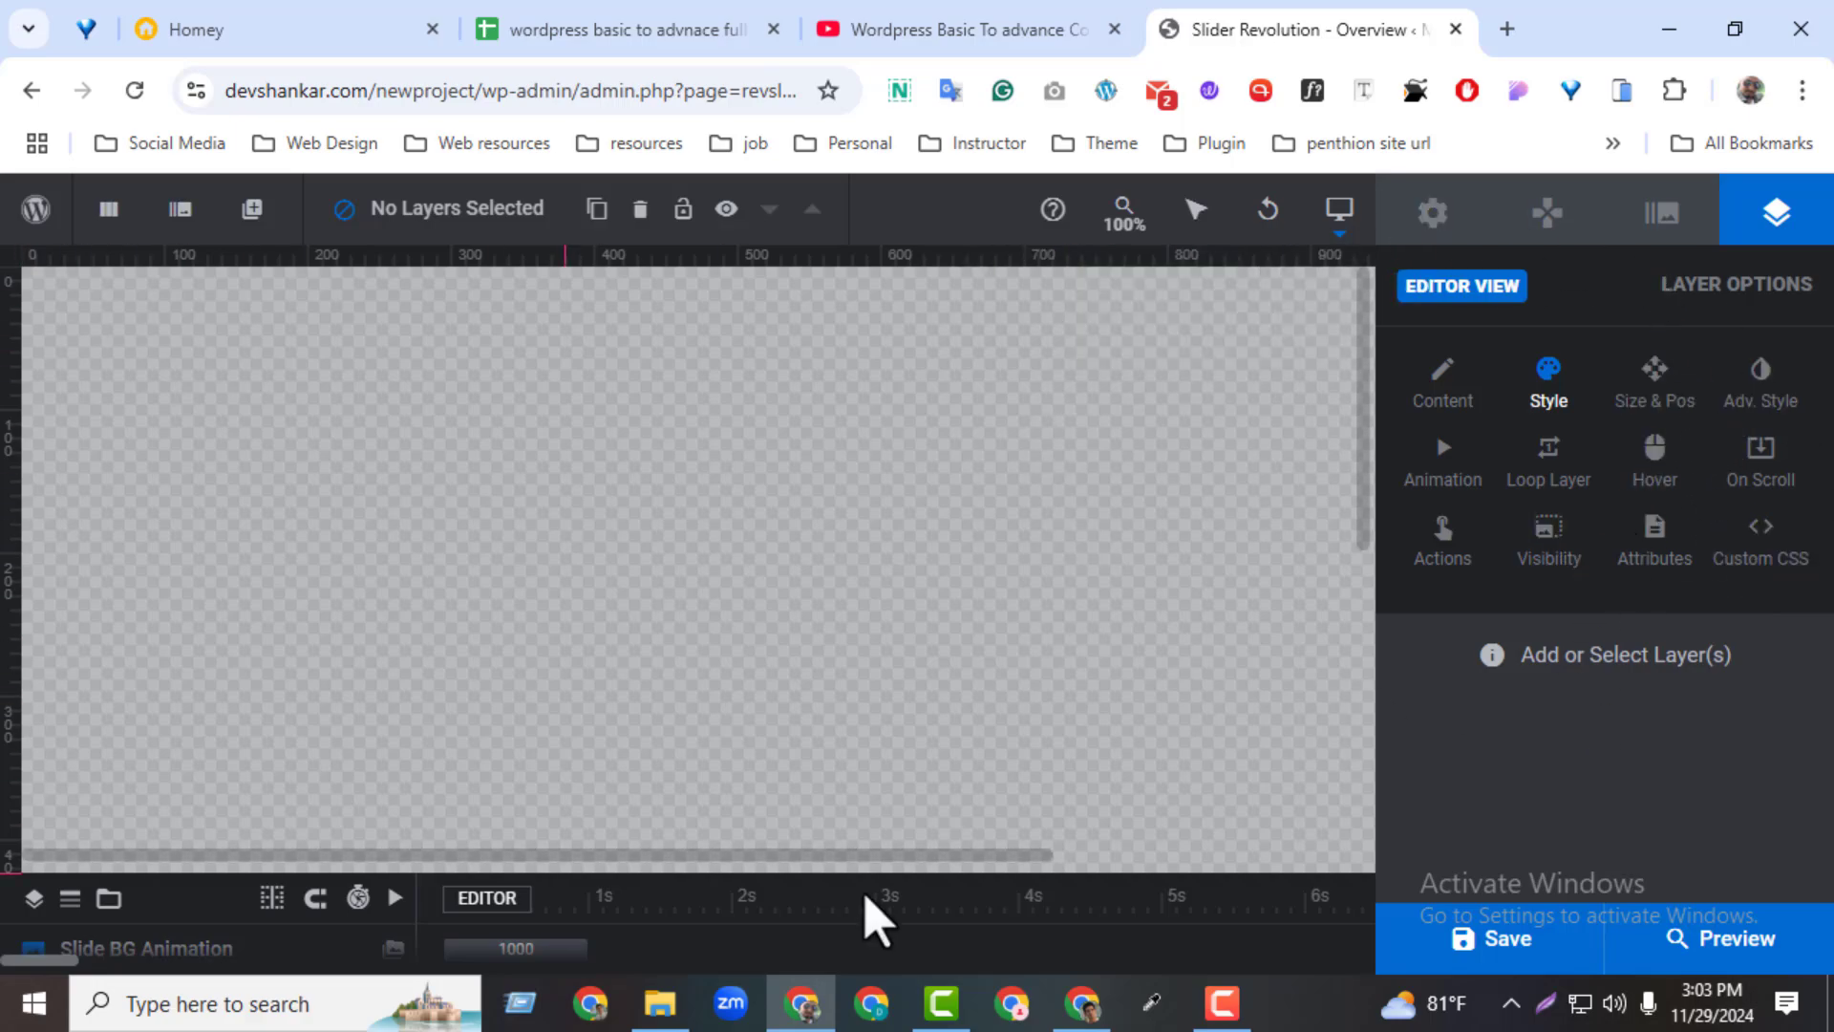
click(1435, 218)
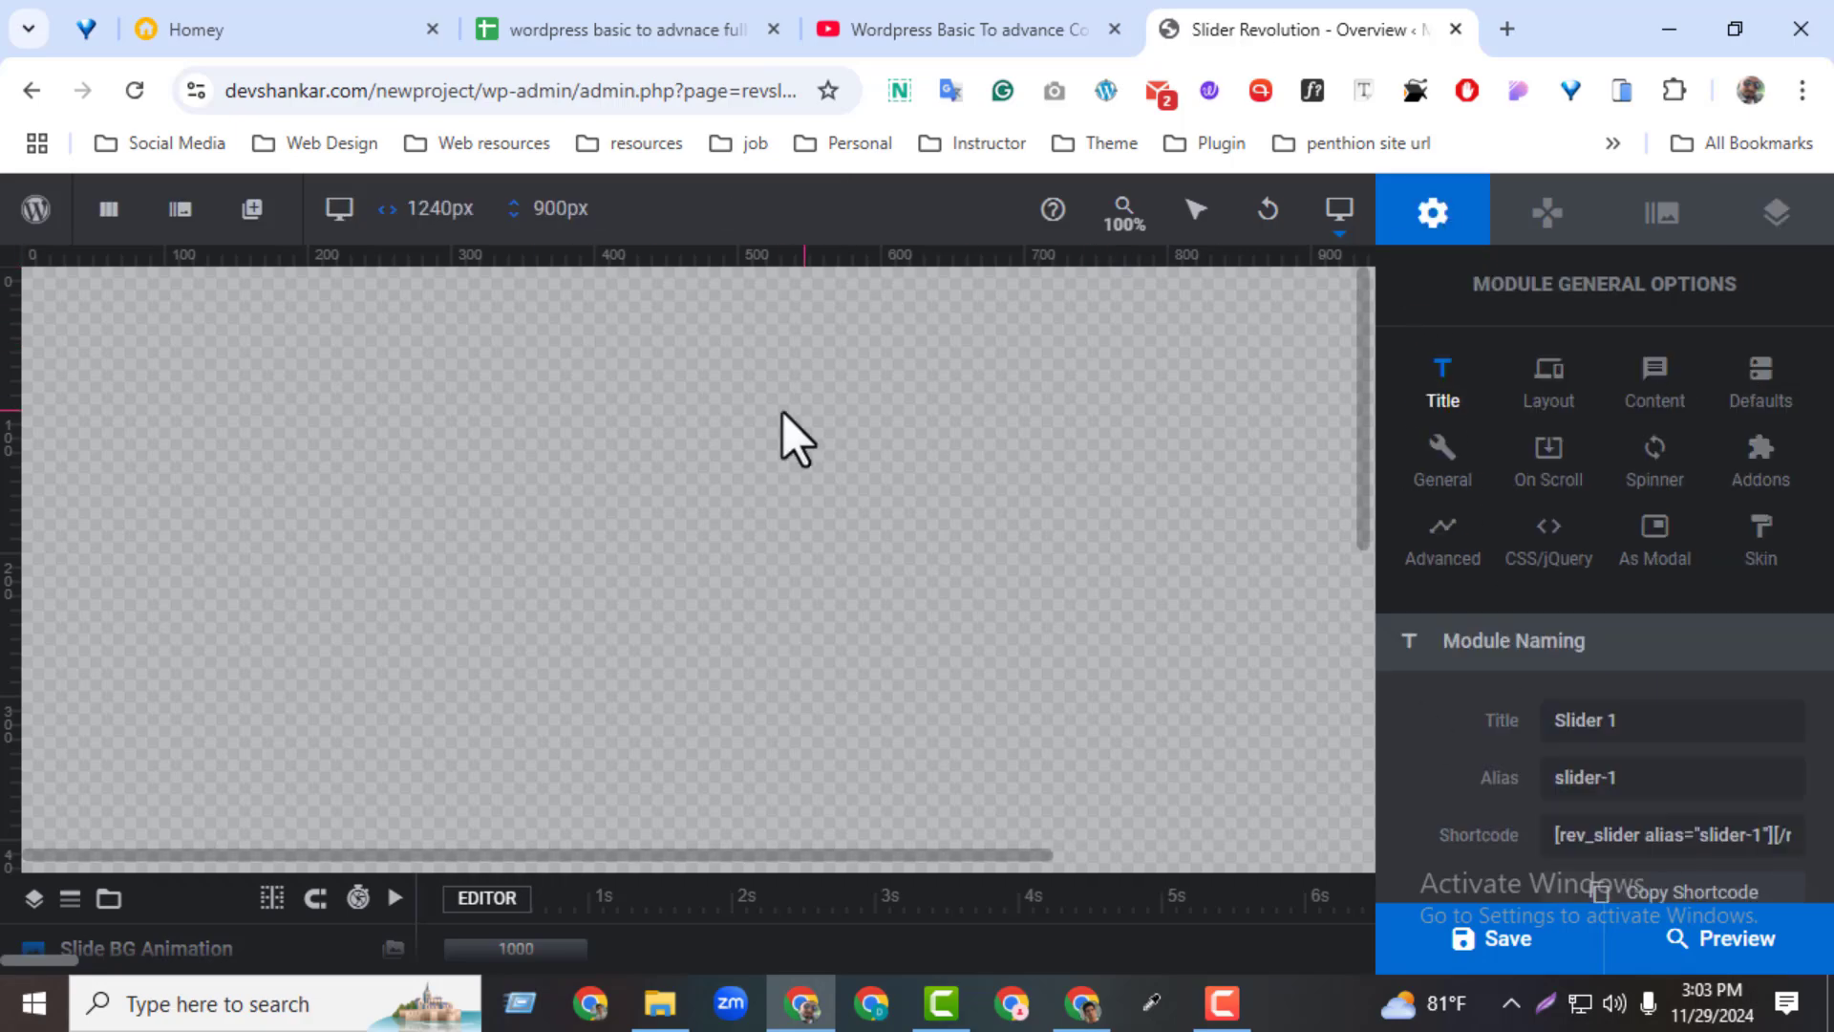
Look over the layer types that can be added, from text, image and button to video and icon
mouse_move(252, 210)
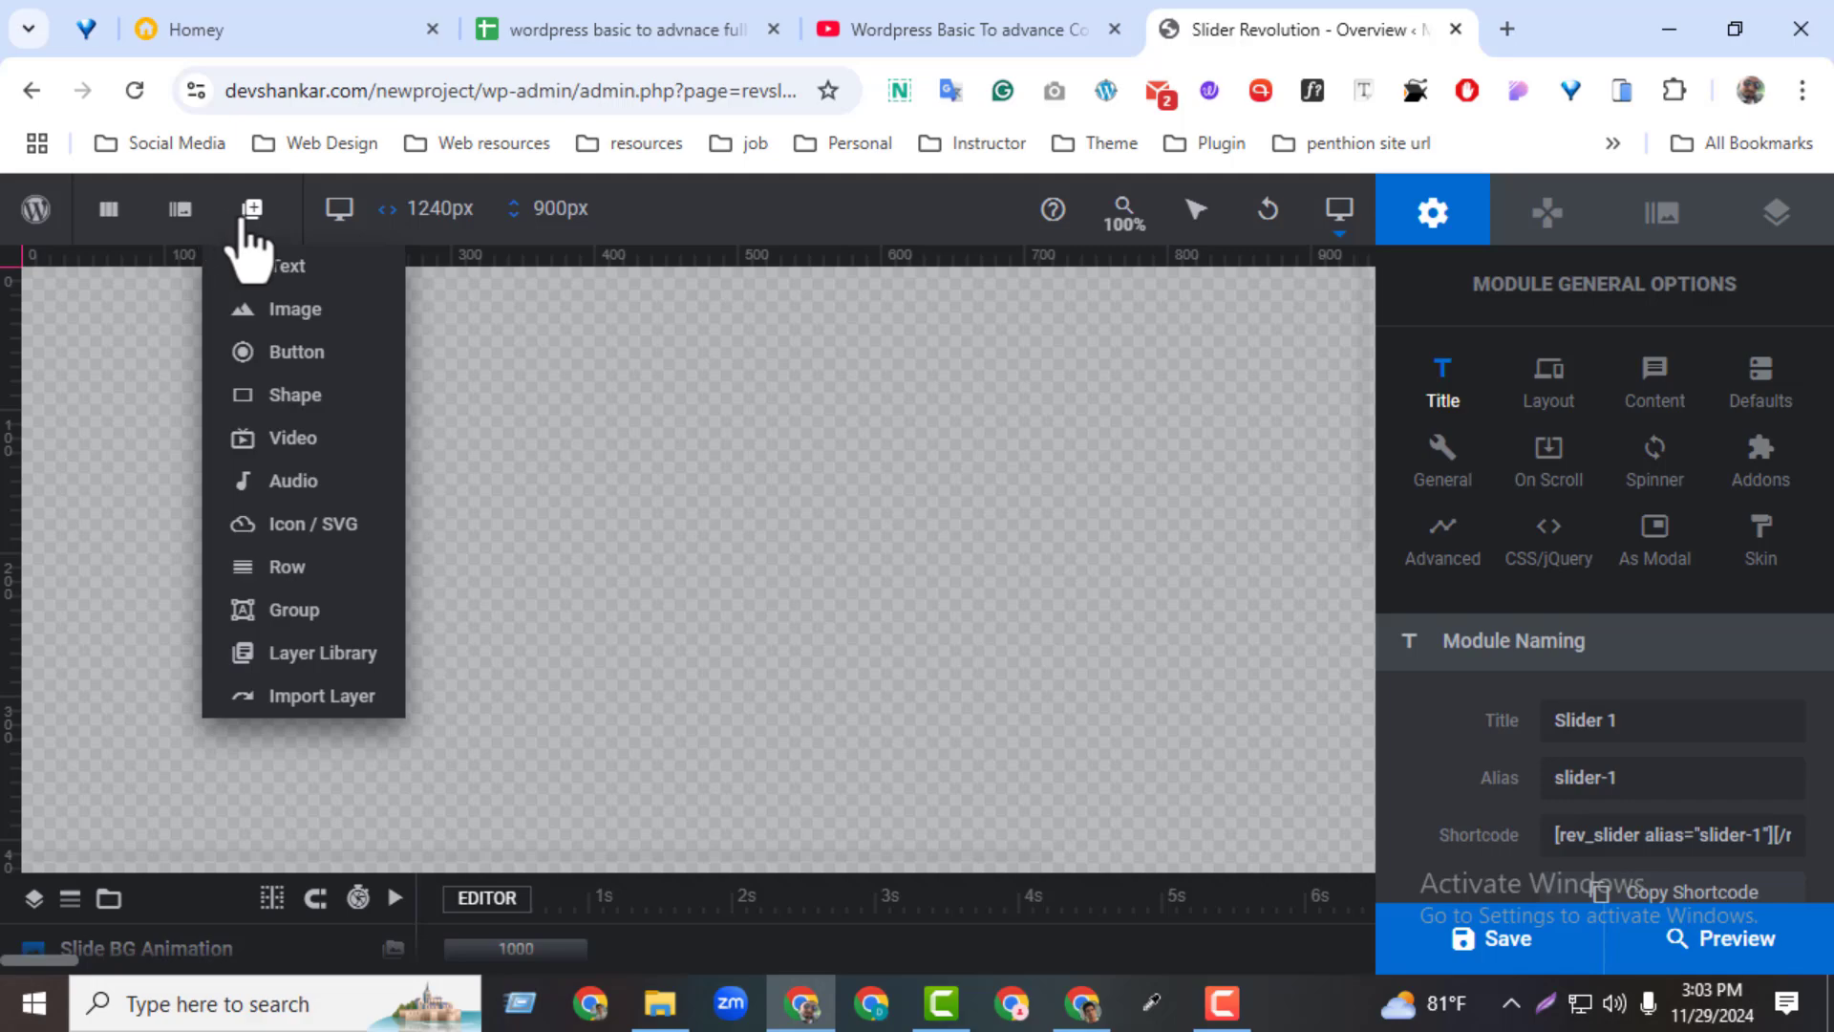
mouse_move(250, 273)
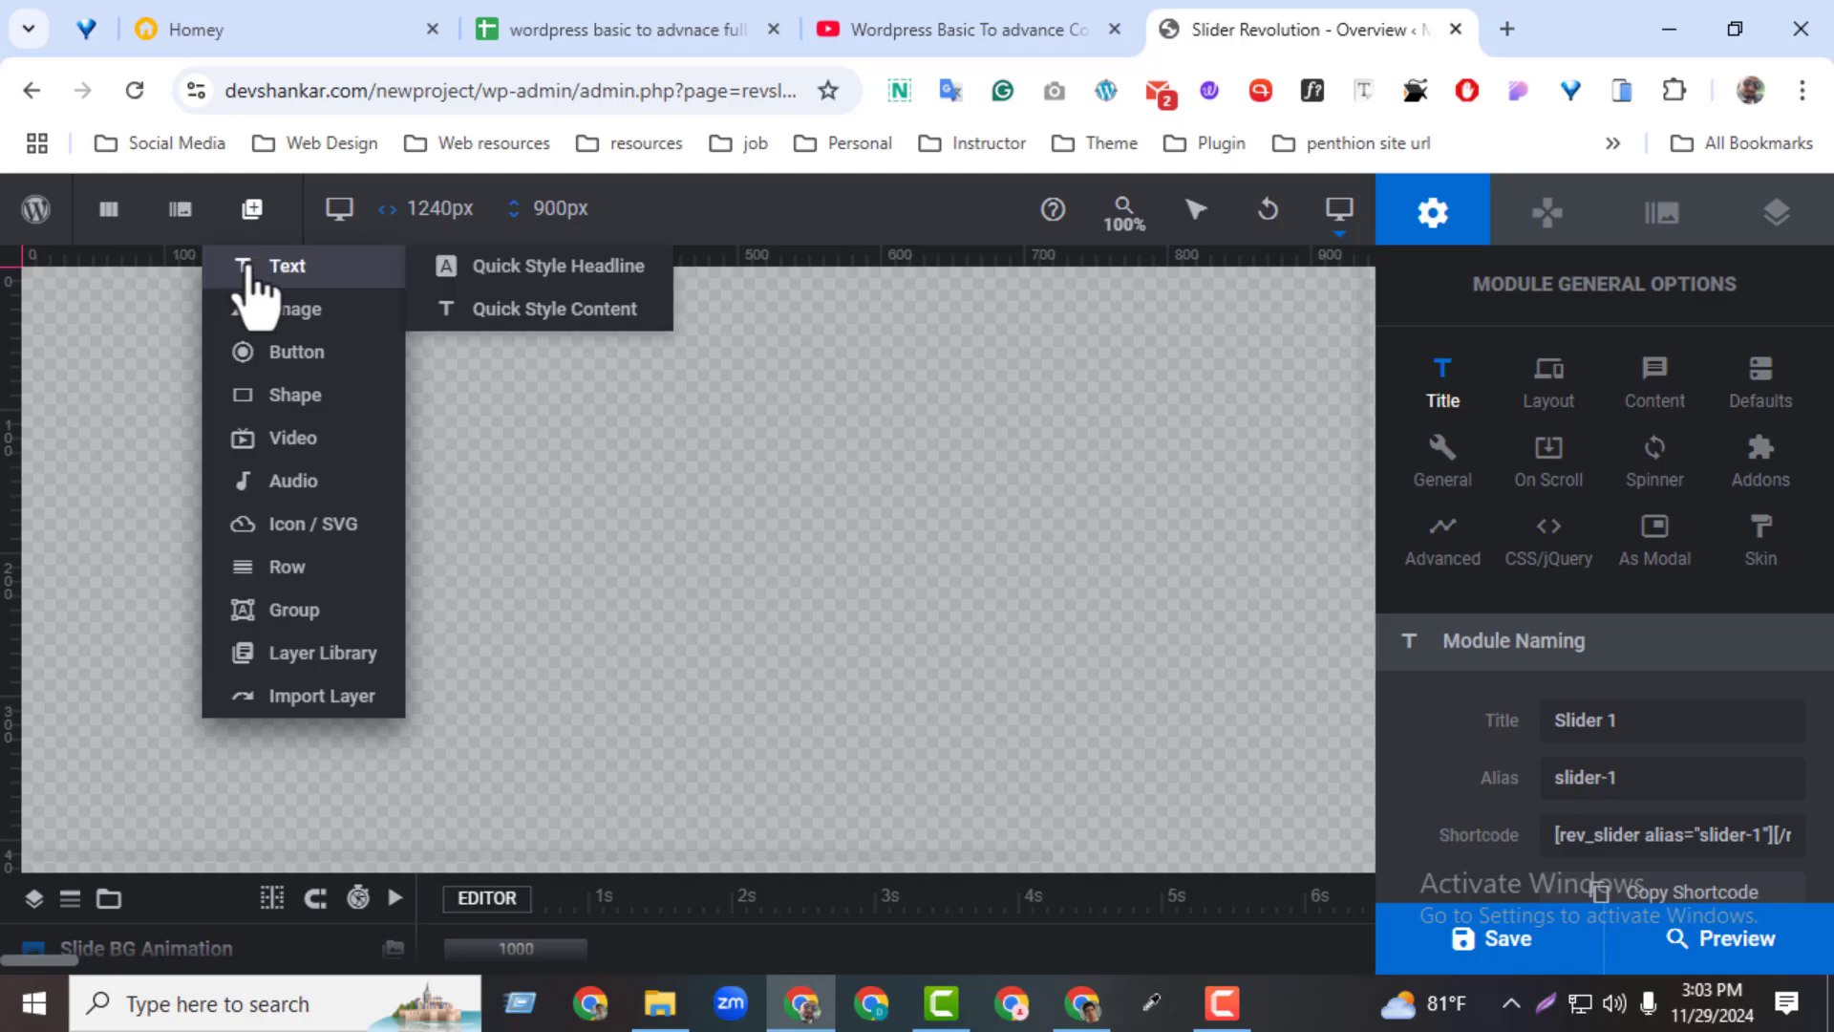
mouse_move(270, 316)
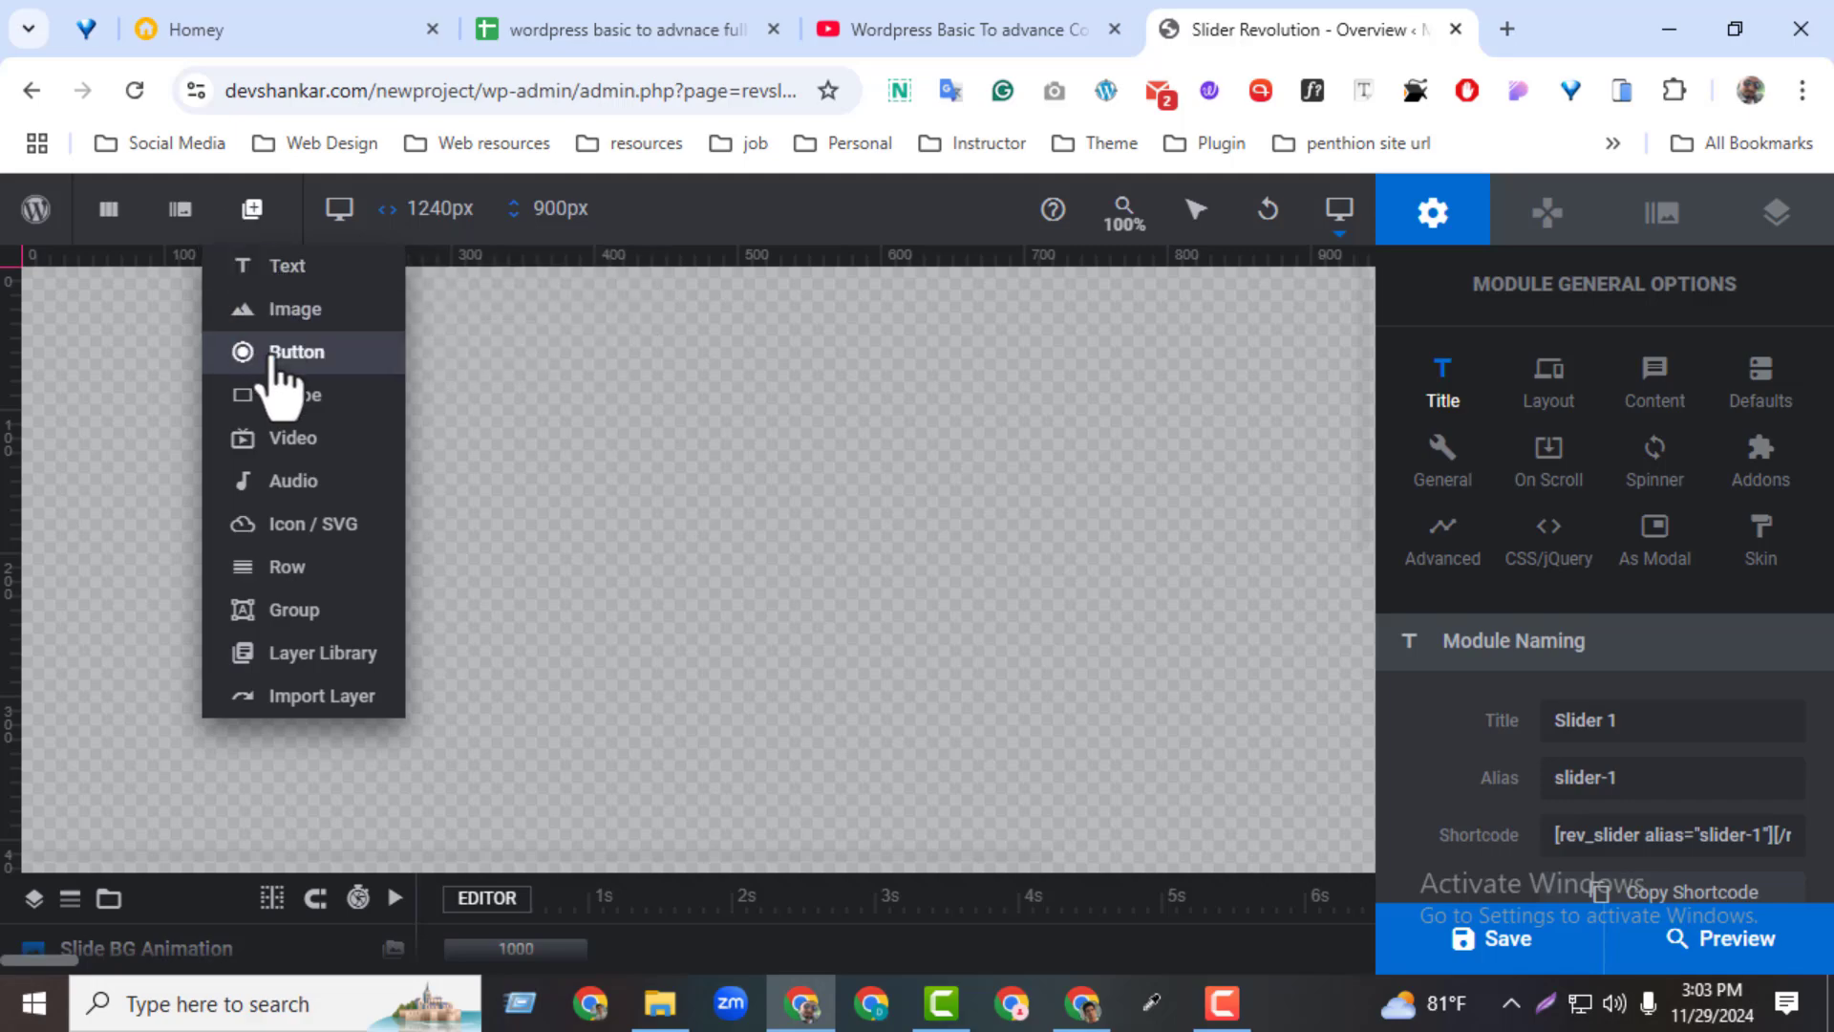
mouse_move(273, 438)
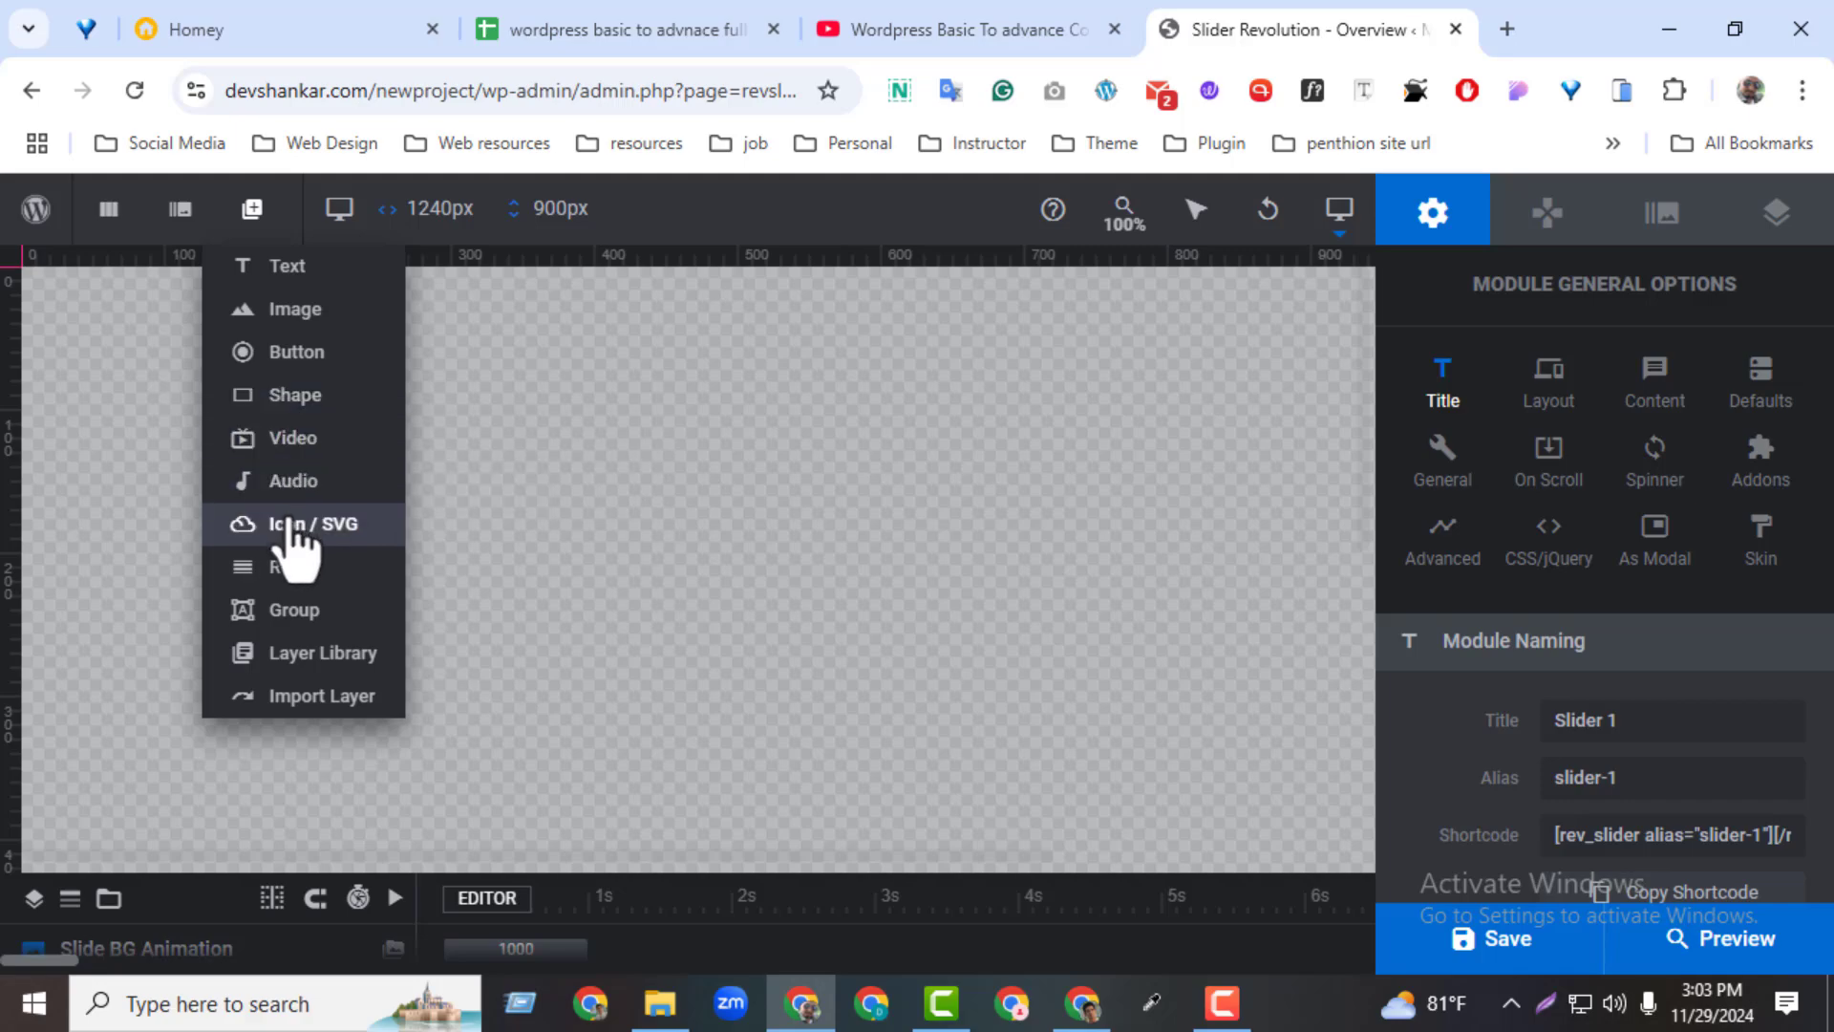
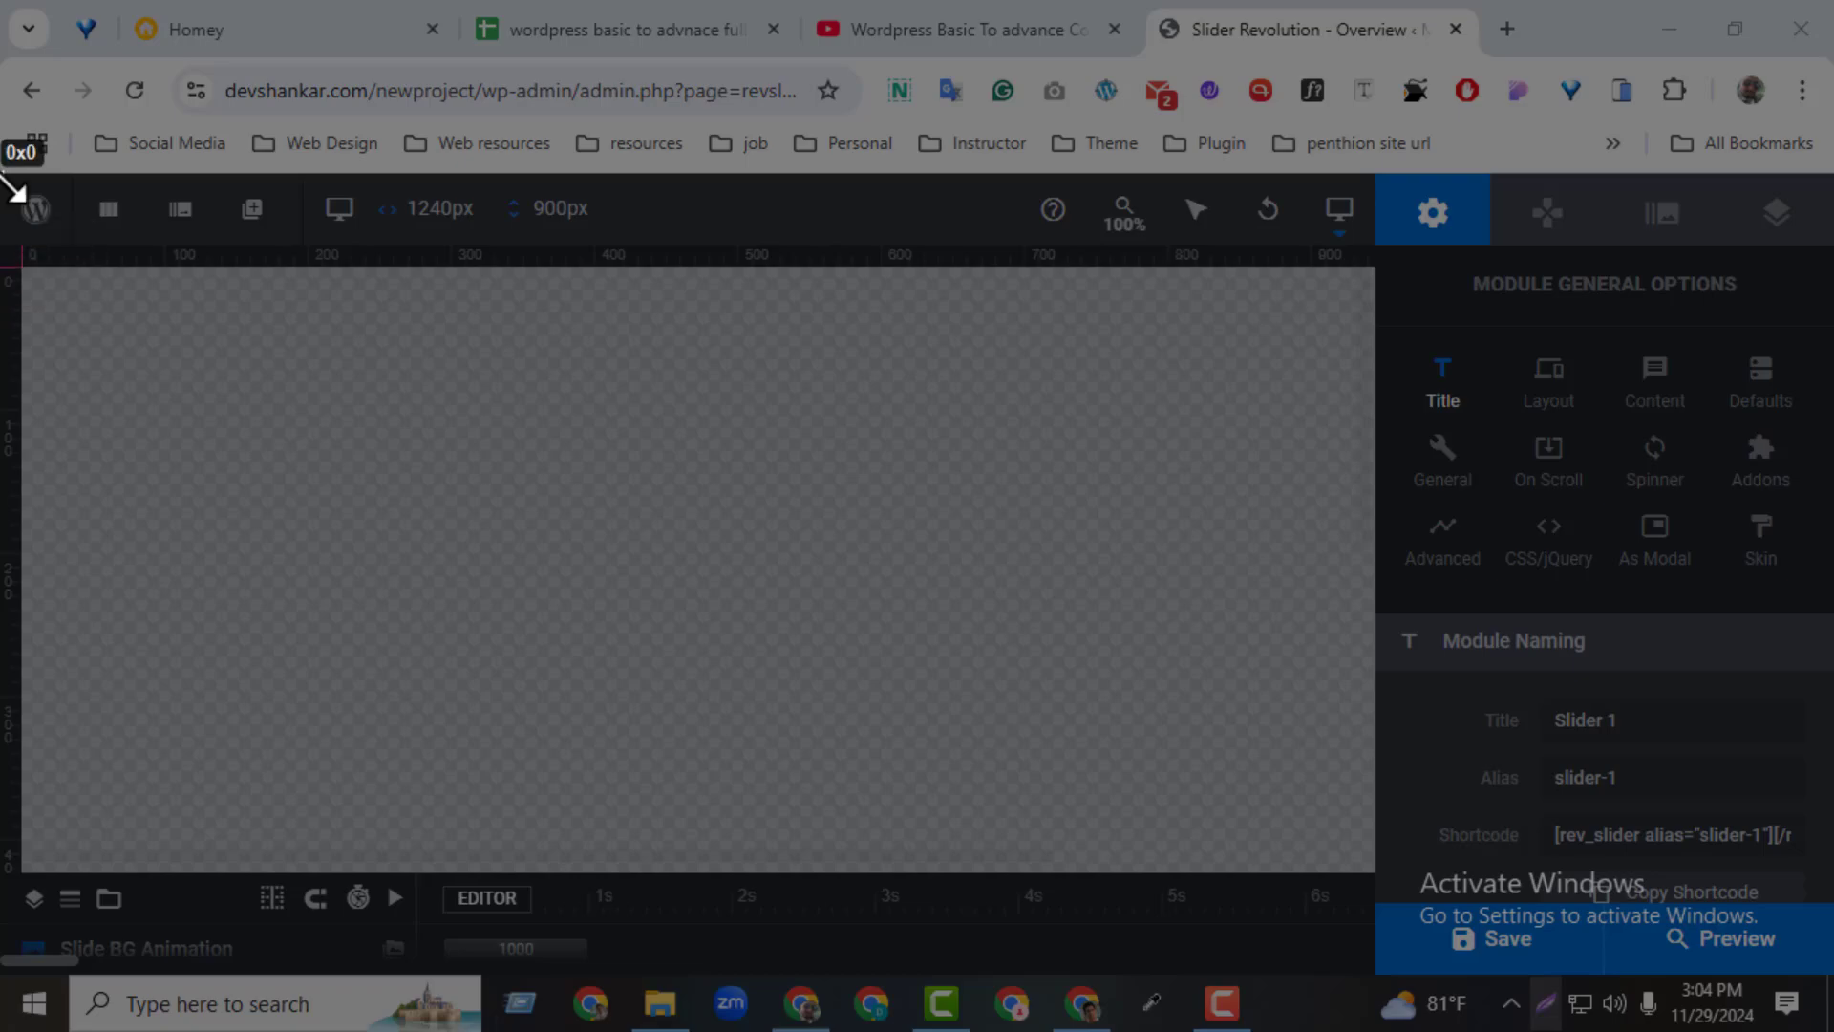
drag(1, 175, 1382, 870)
click(1357, 895)
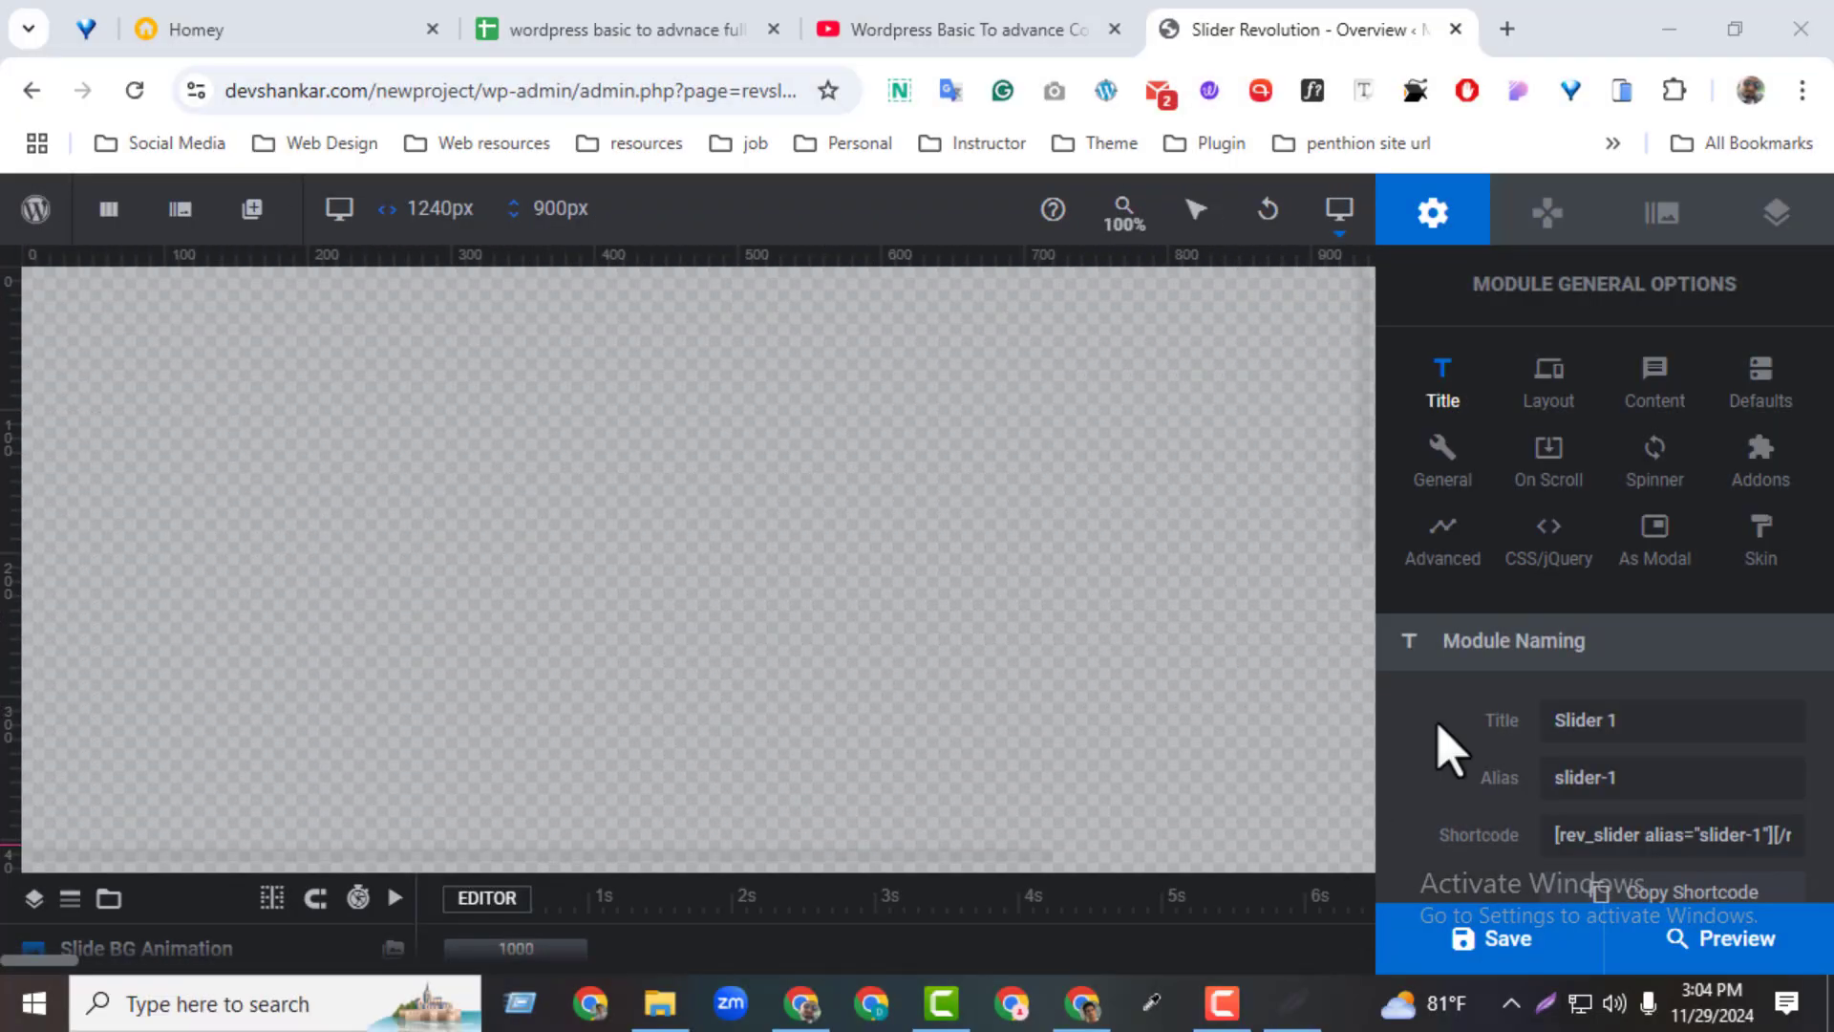
Review the navigation, slide and layer option groups again, then go back to the module's general options
click(1528, 212)
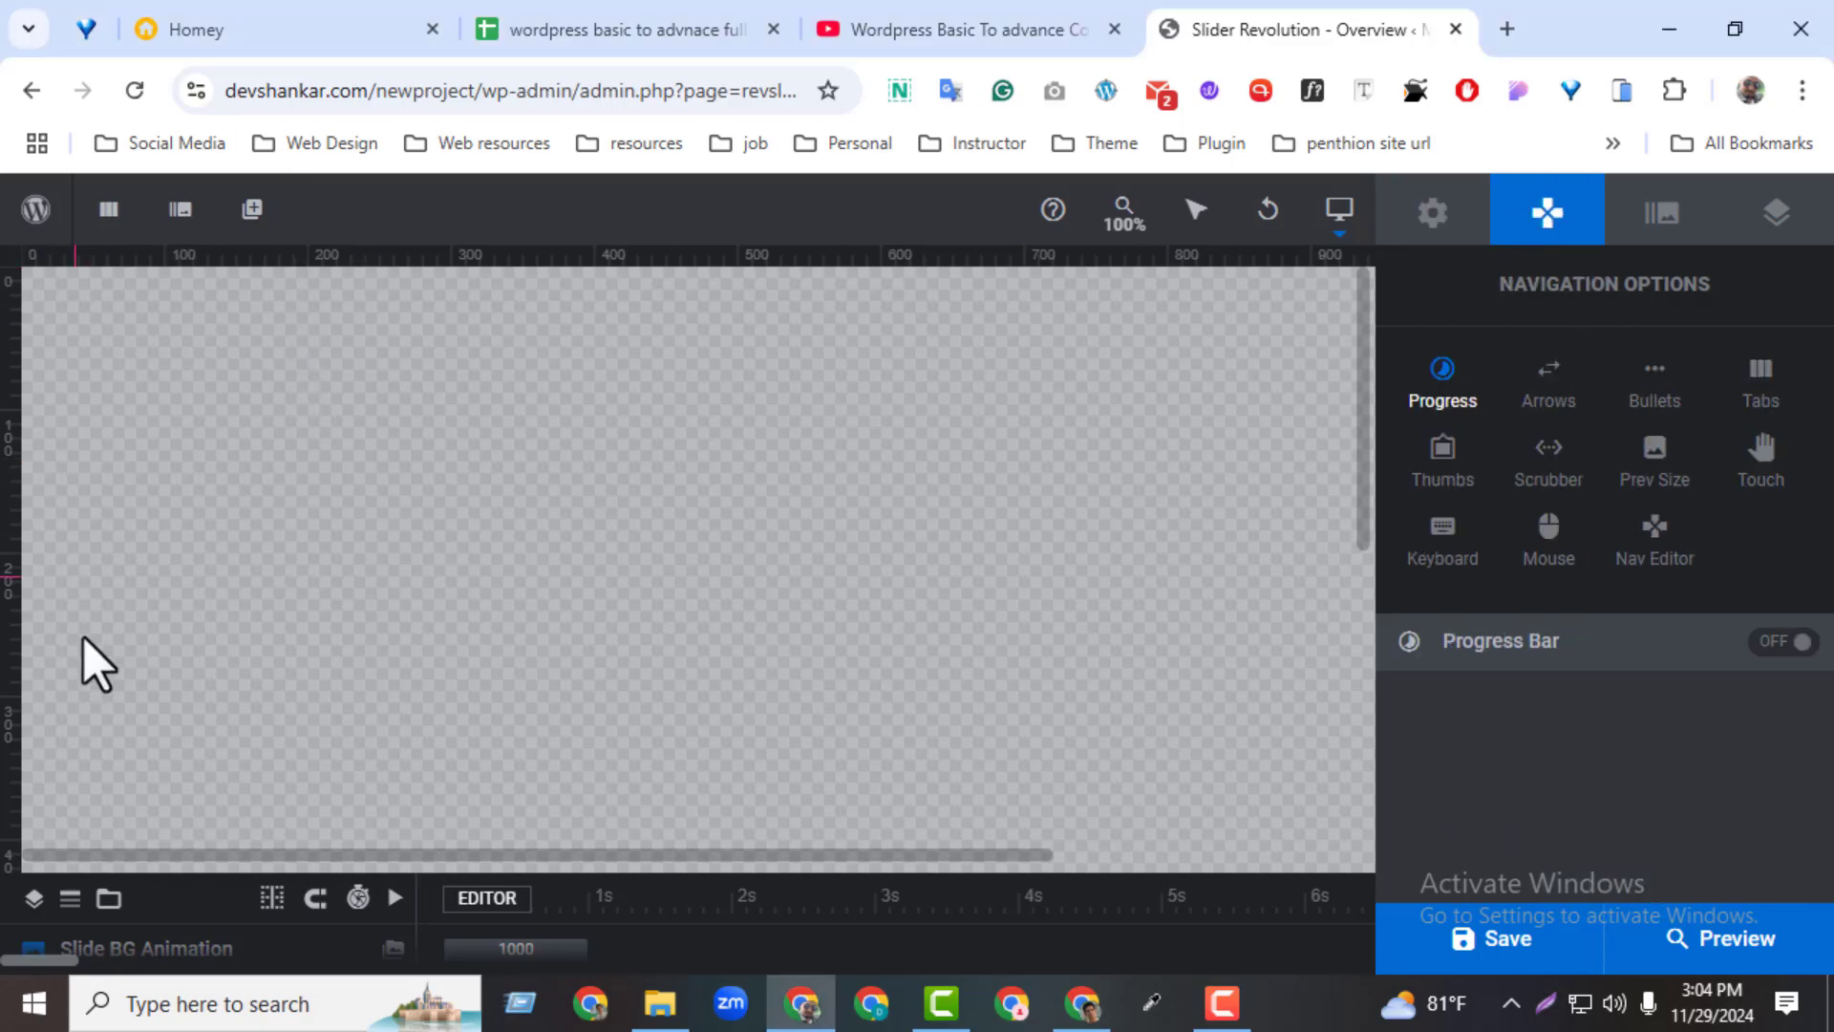
click(1663, 218)
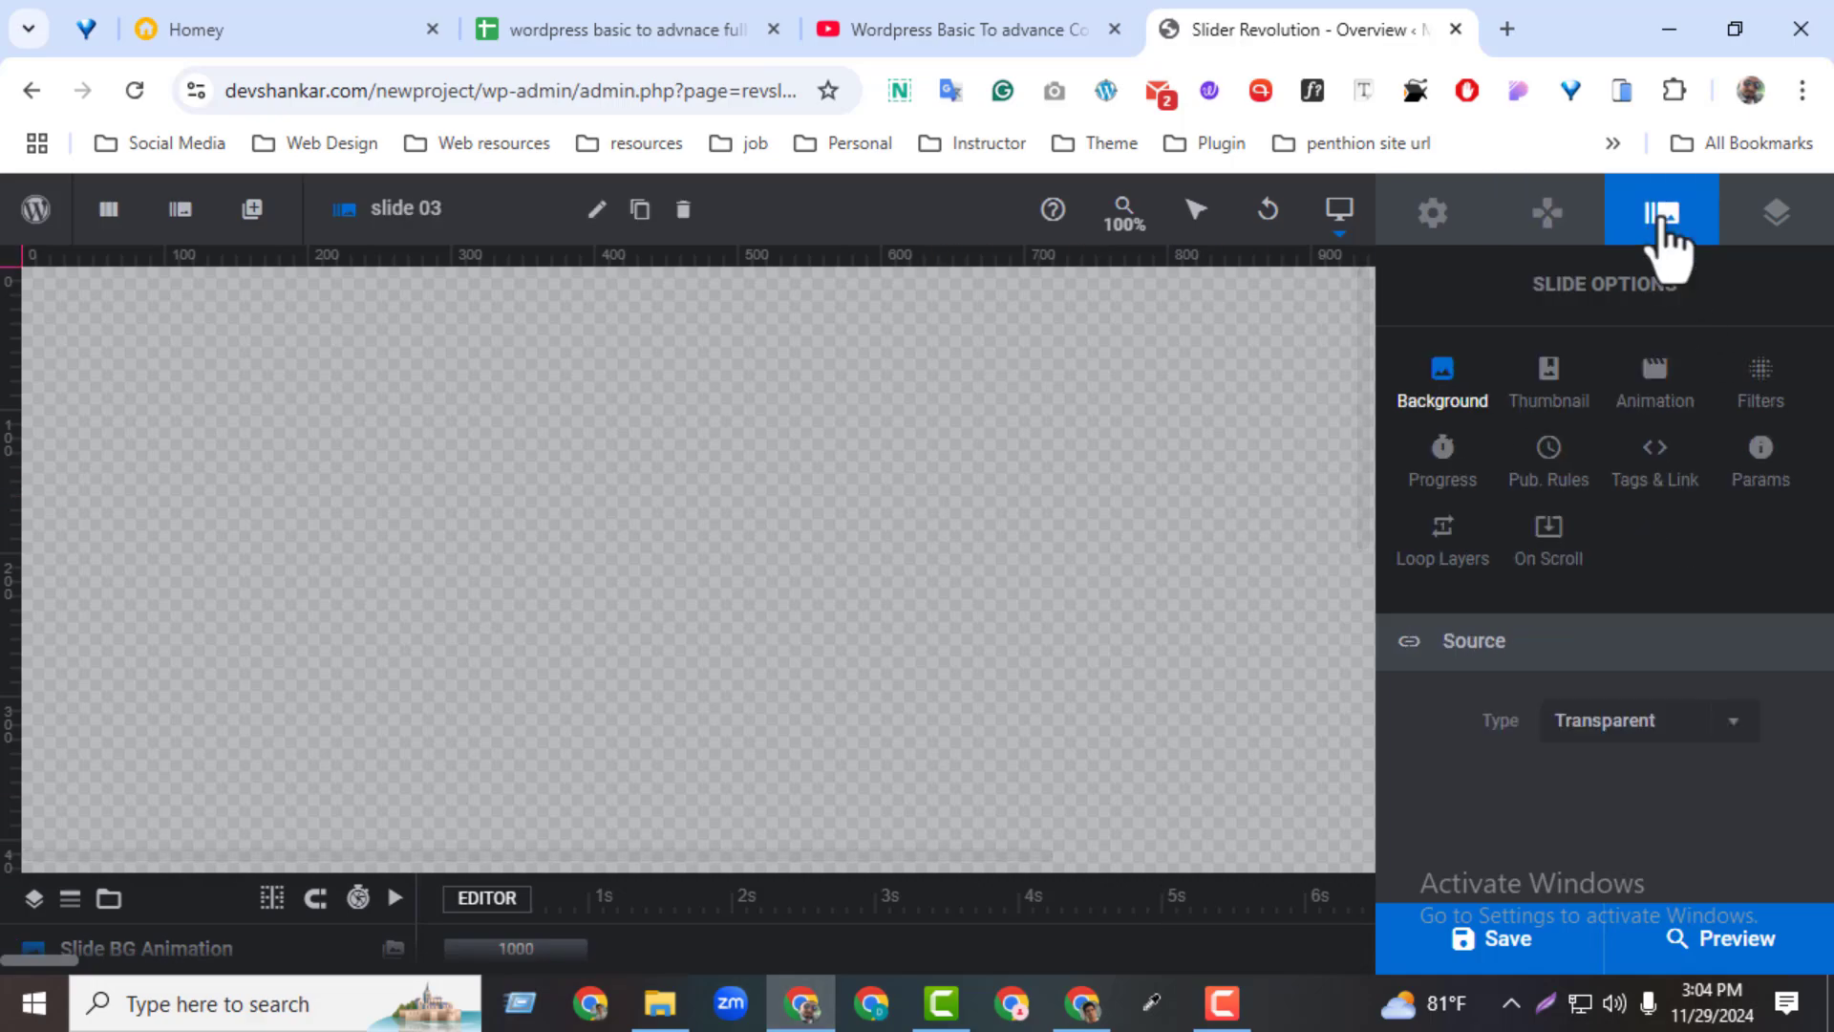
drag(1528, 304, 1699, 319)
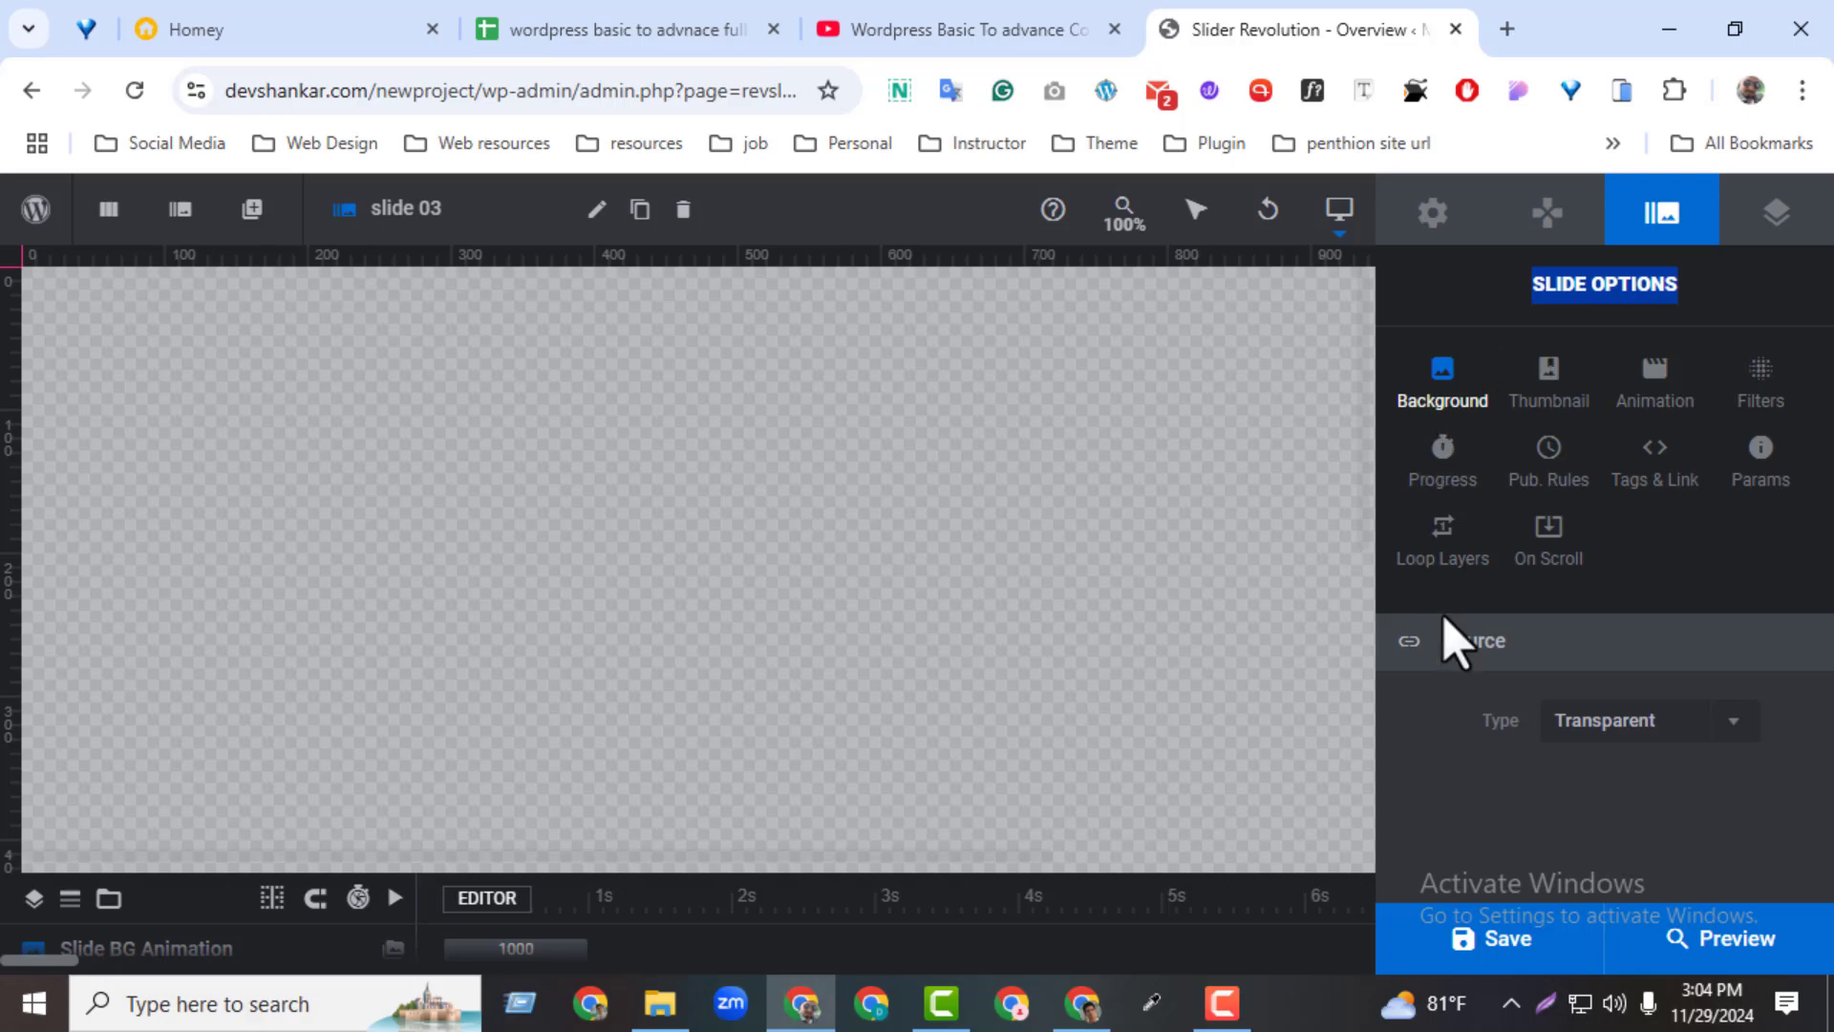
click(1791, 218)
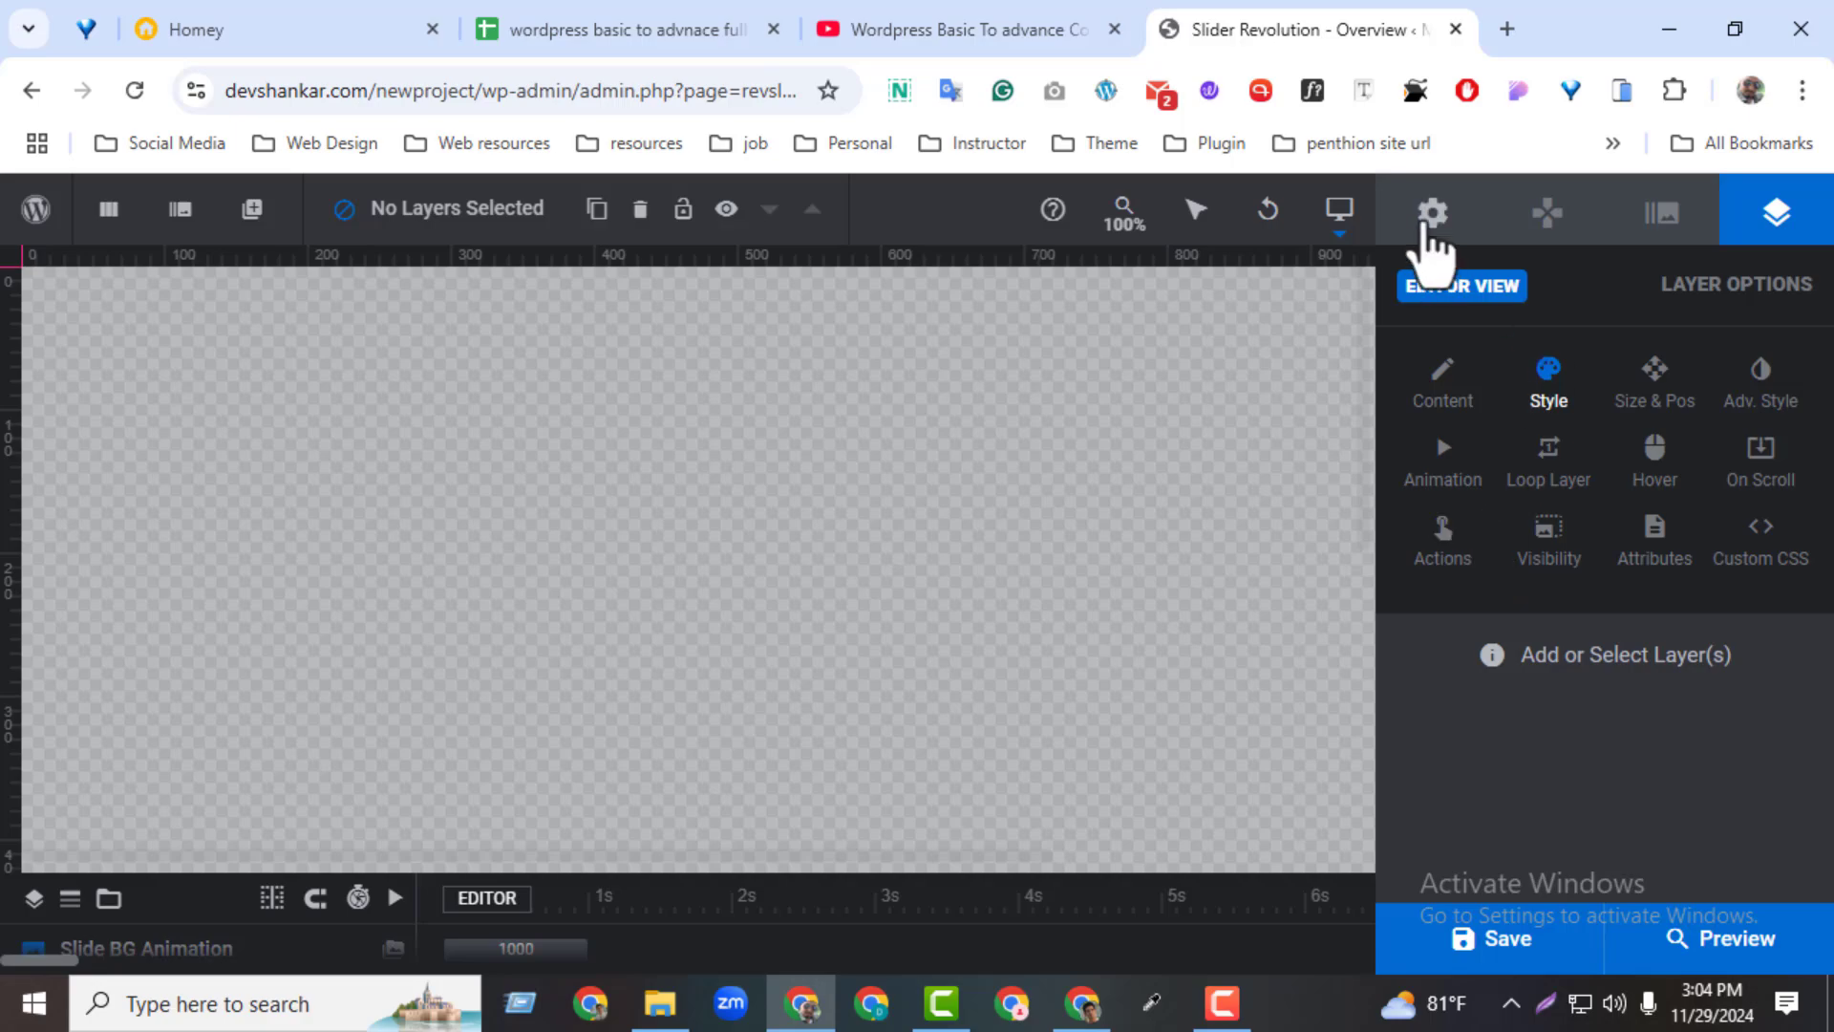
click(1433, 225)
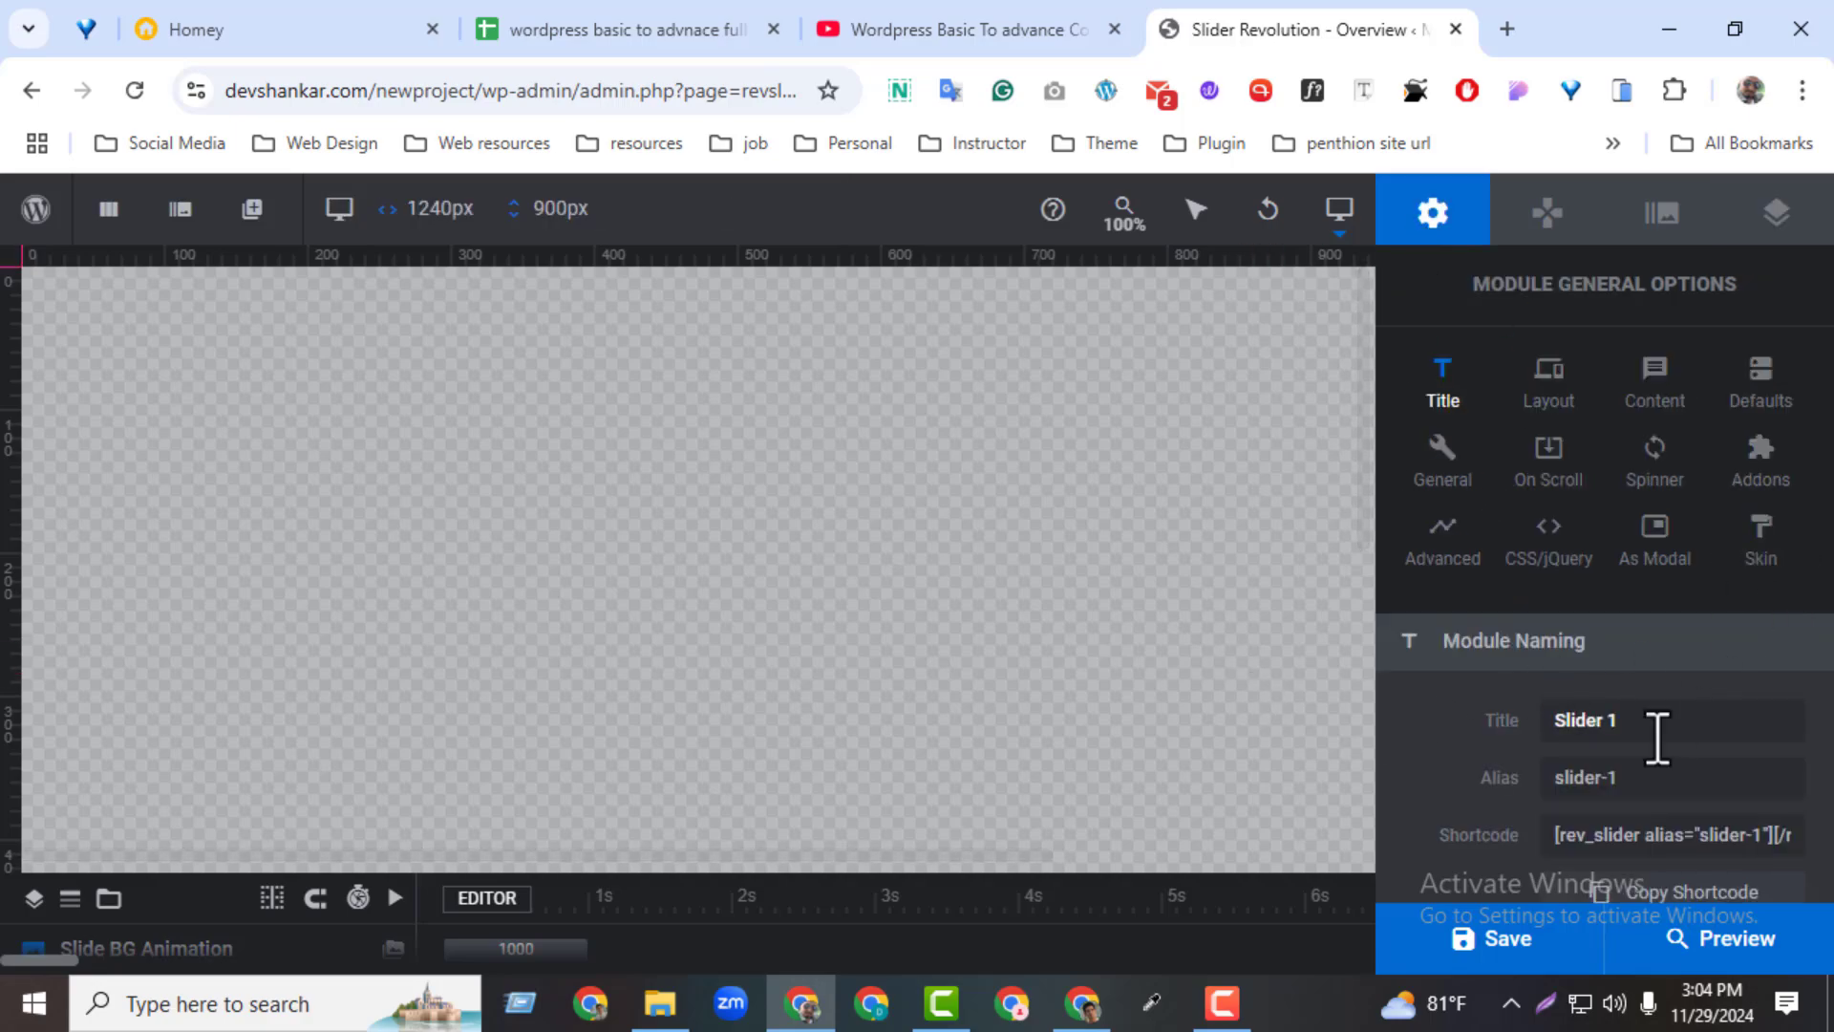
Set the module's title to "main slider" and its alias to "main-slider", then check the shortcode and its usage note
drag(1629, 723, 1553, 779)
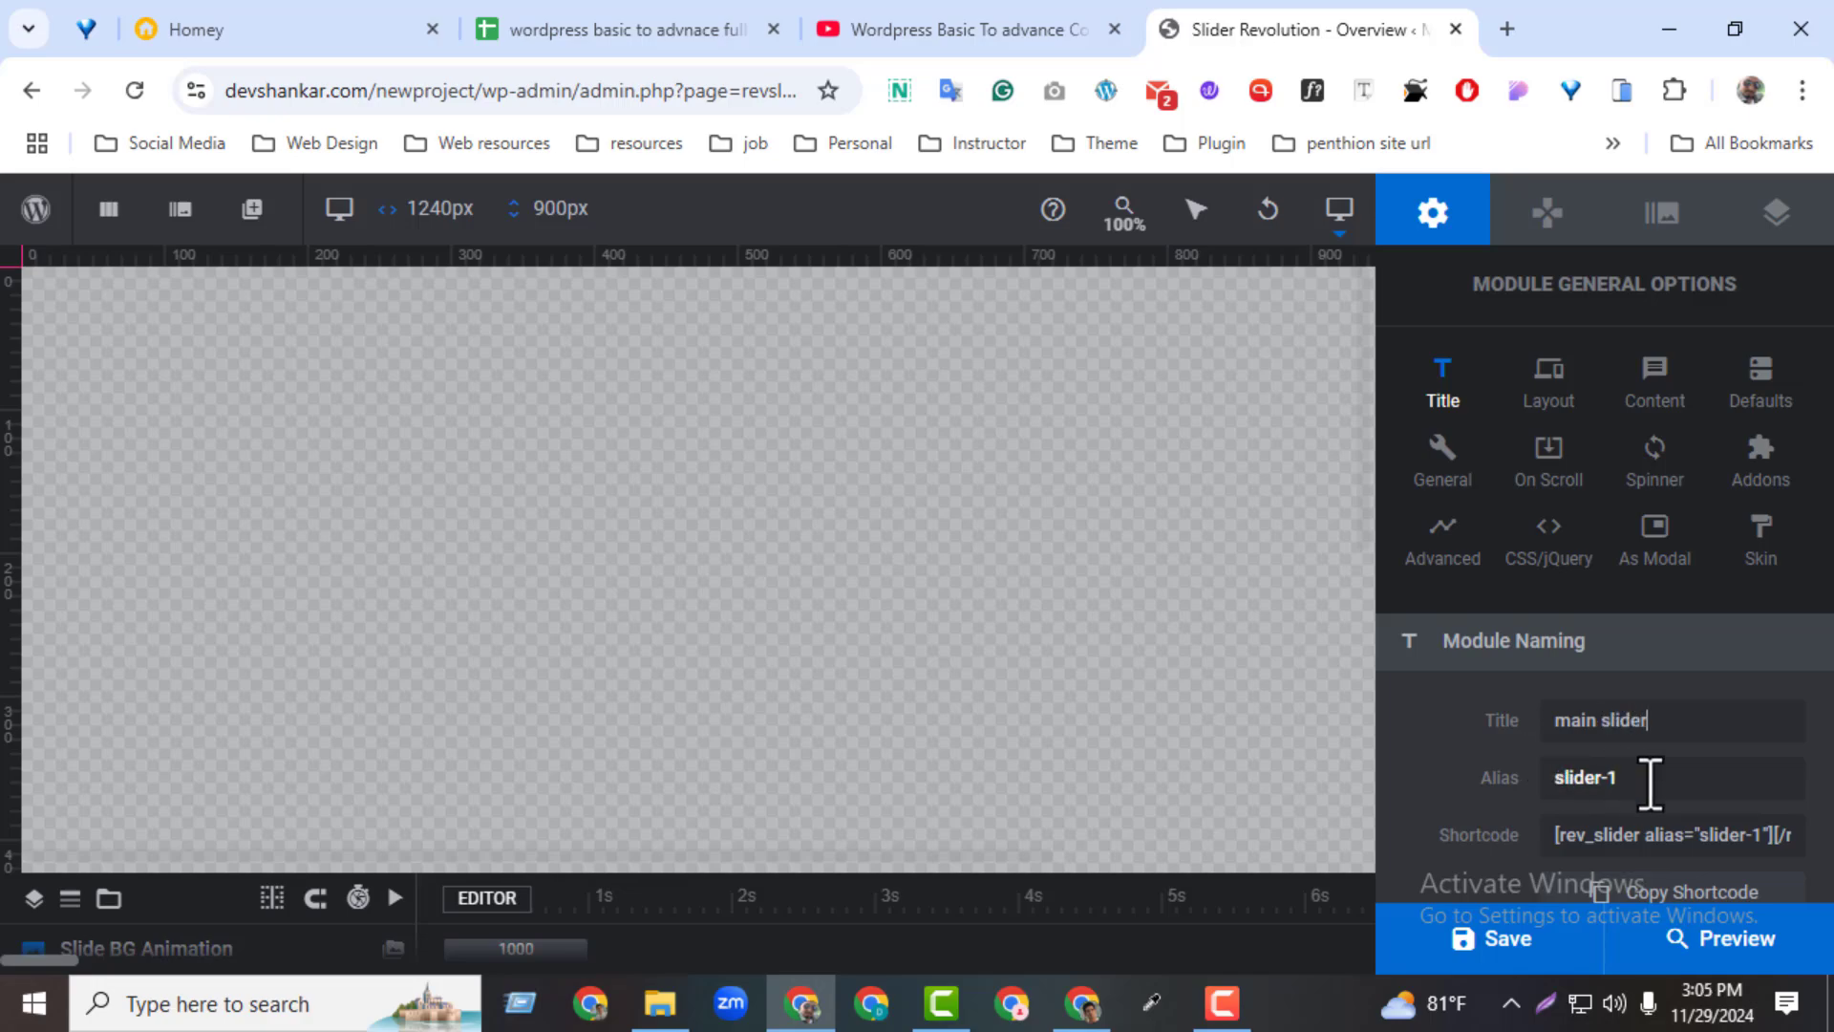
drag(1649, 781, 1553, 786)
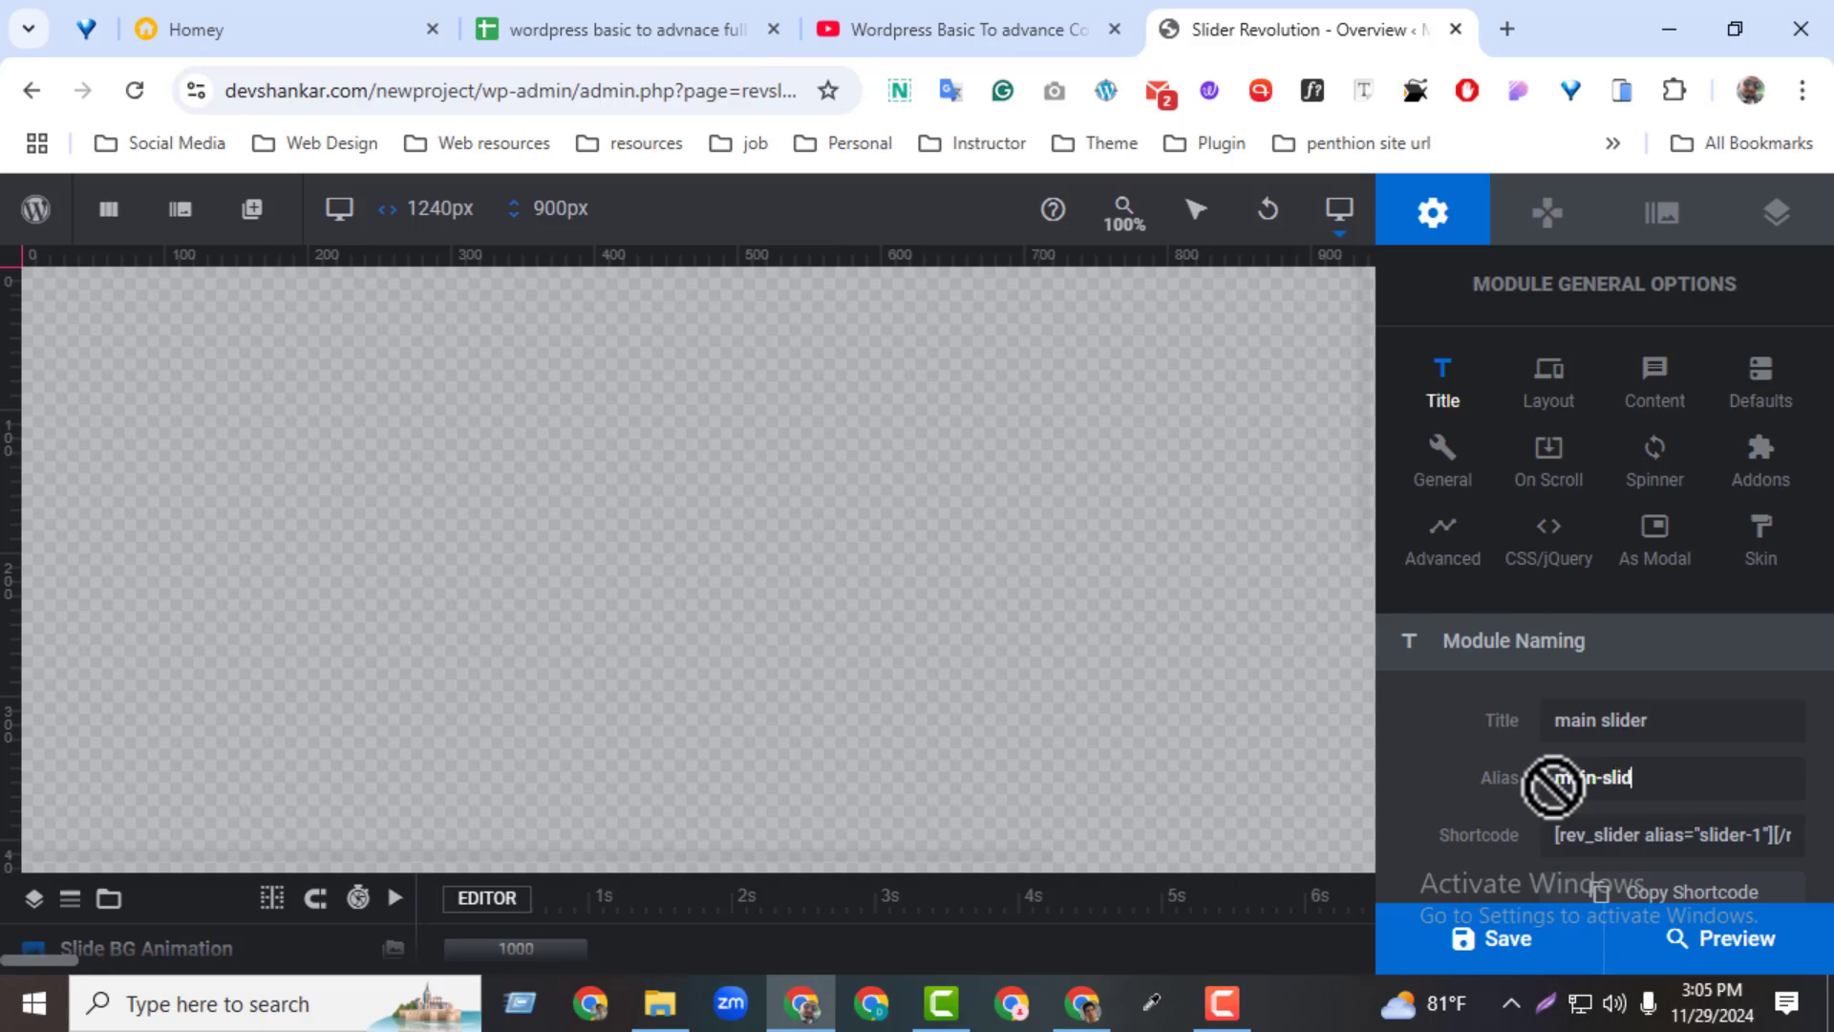
click(1557, 833)
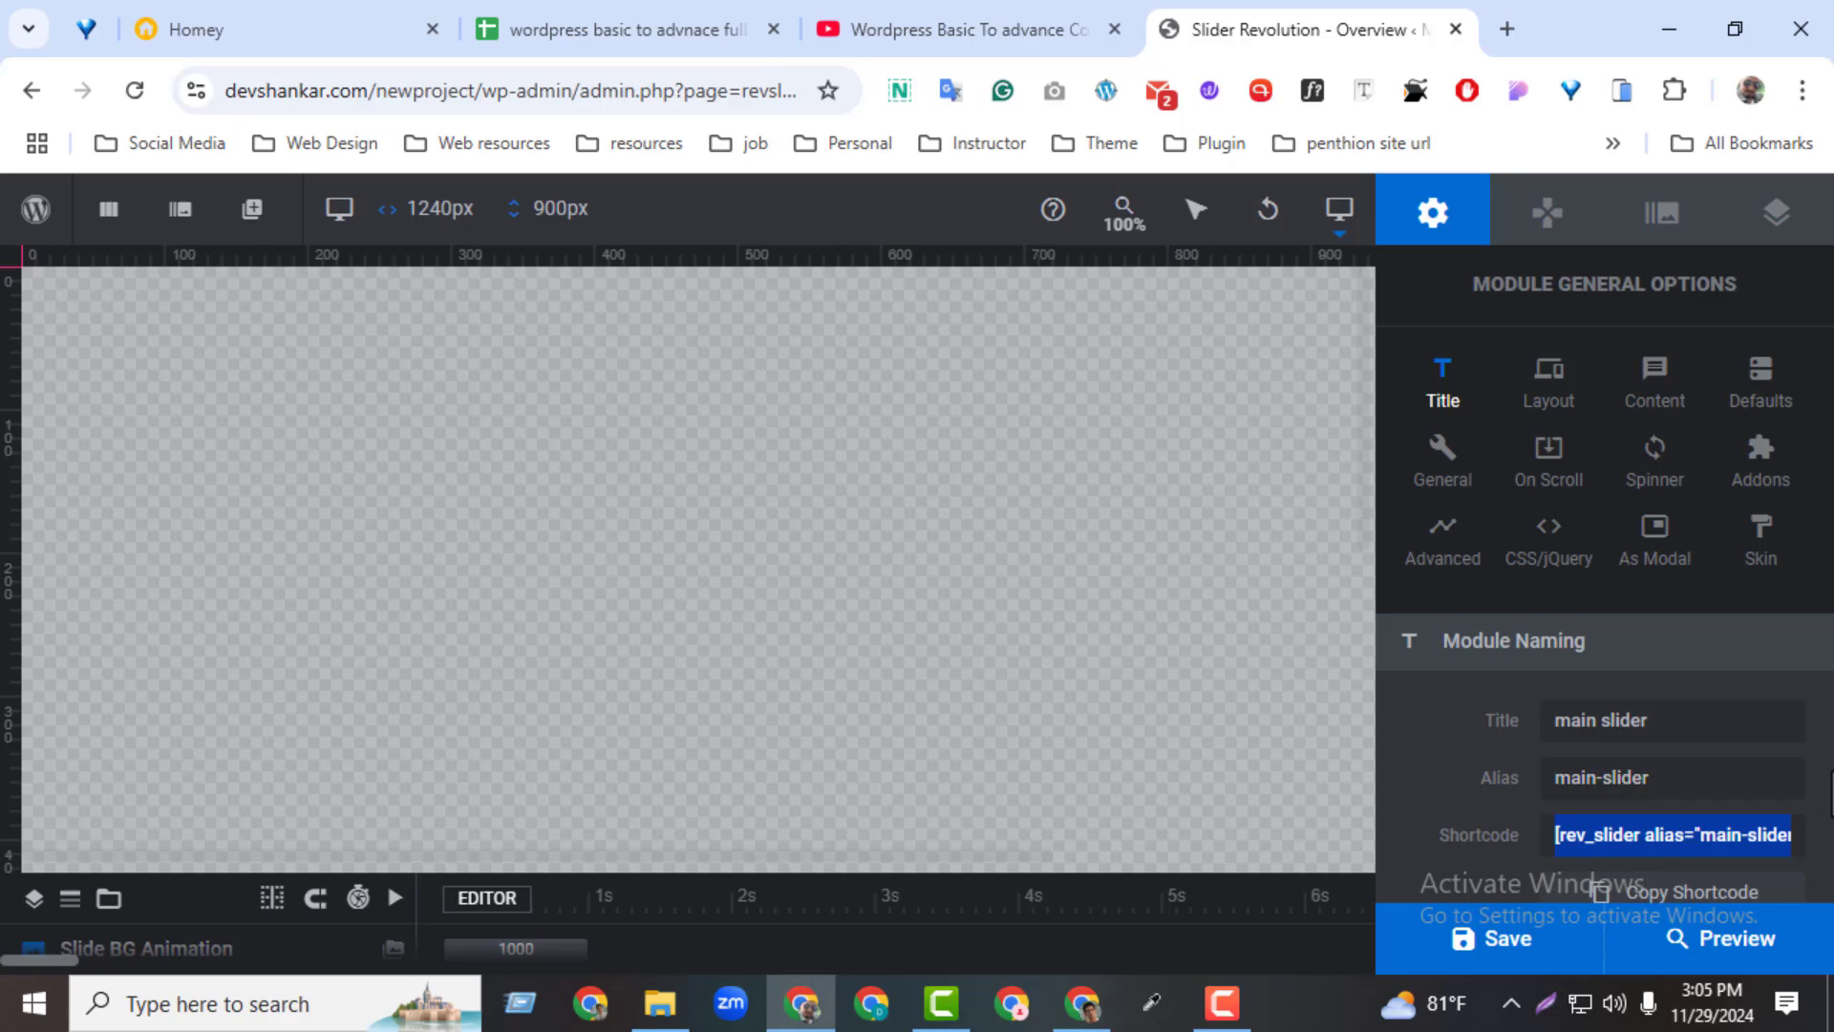
click(1831, 801)
scroll(1830, 821, down, 2)
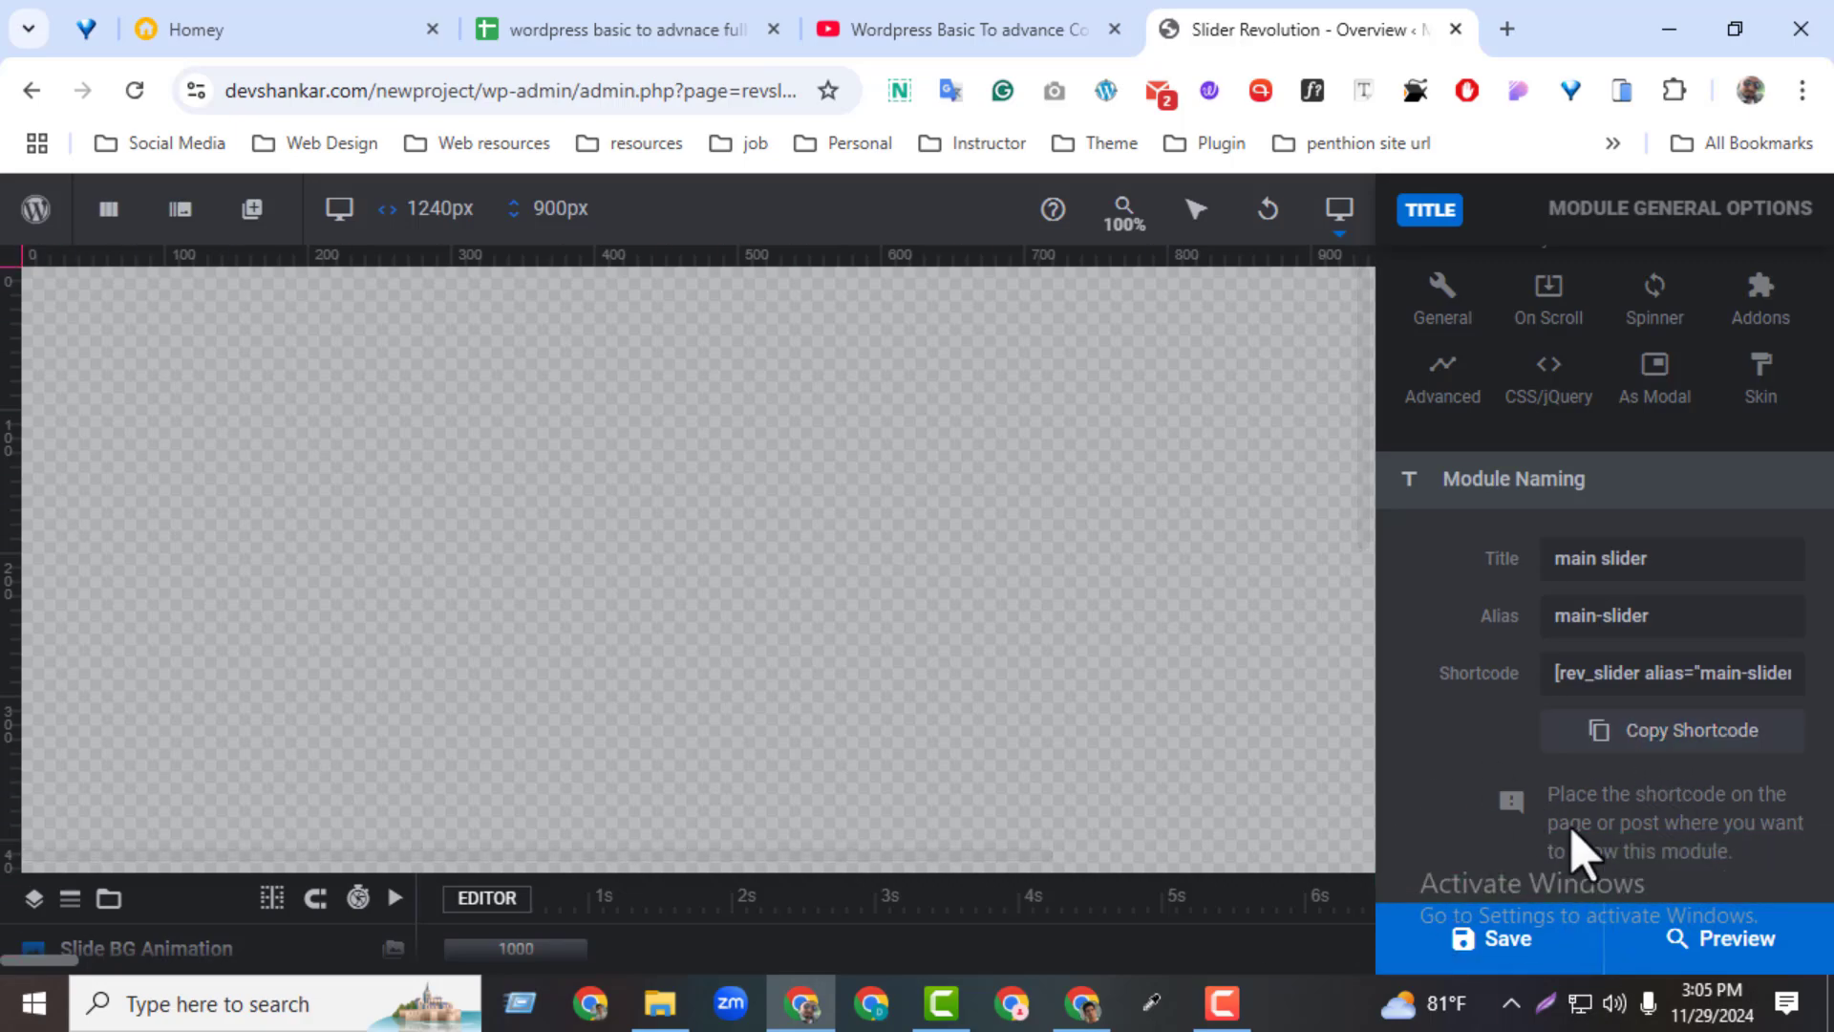
scroll(1575, 850, up, 2)
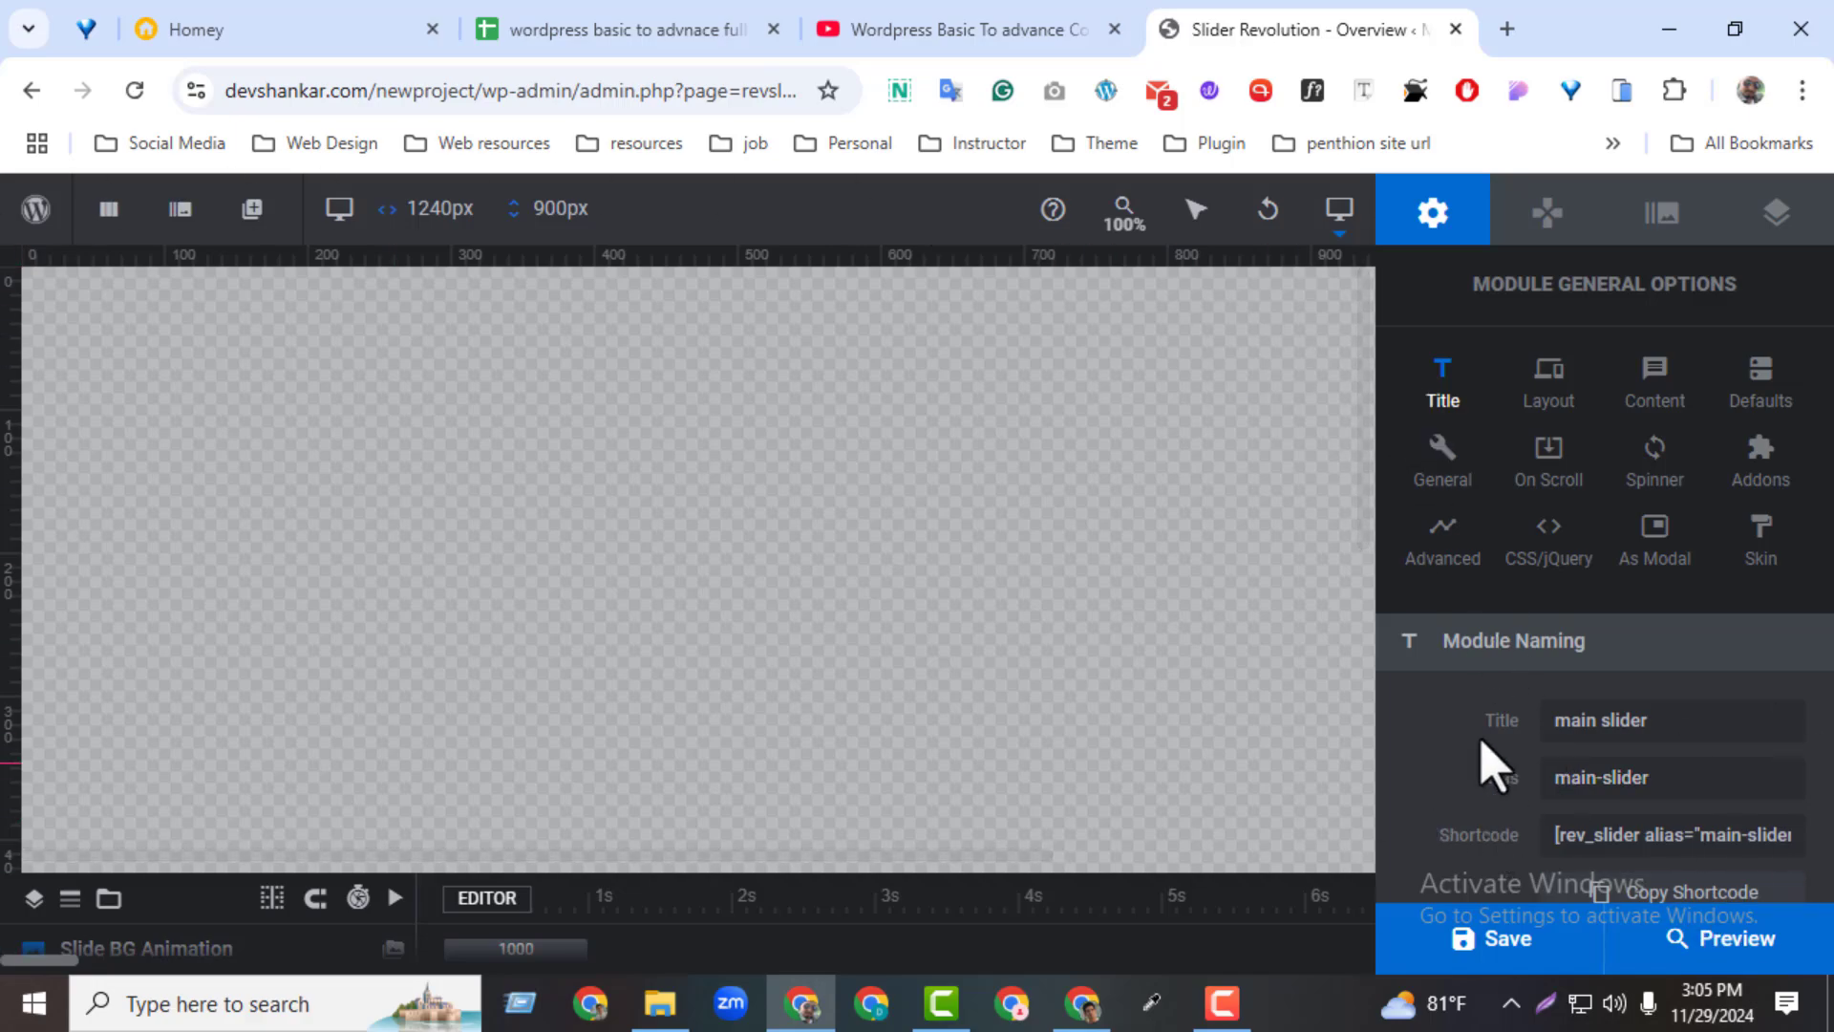
Examine the module's layout options, covering type, sizing, layer area size per device, advanced settings and overlay
click(1541, 387)
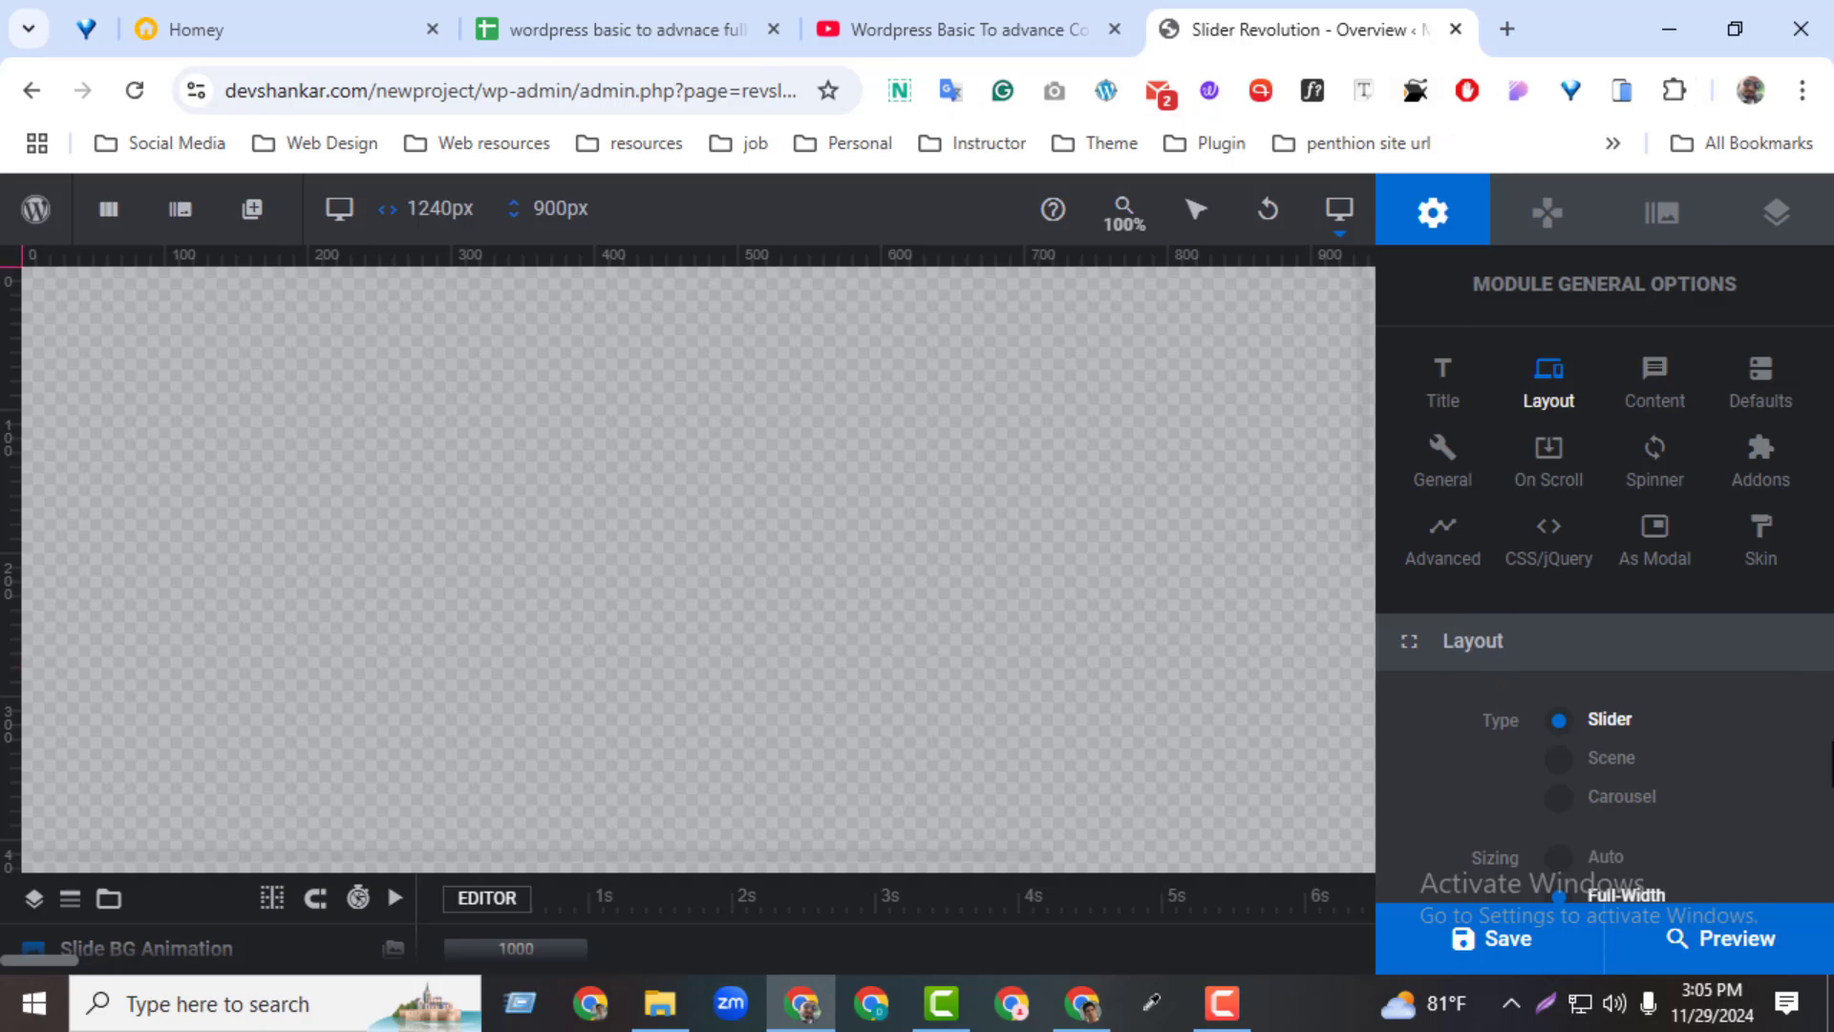
scroll(1763, 888, down, 3)
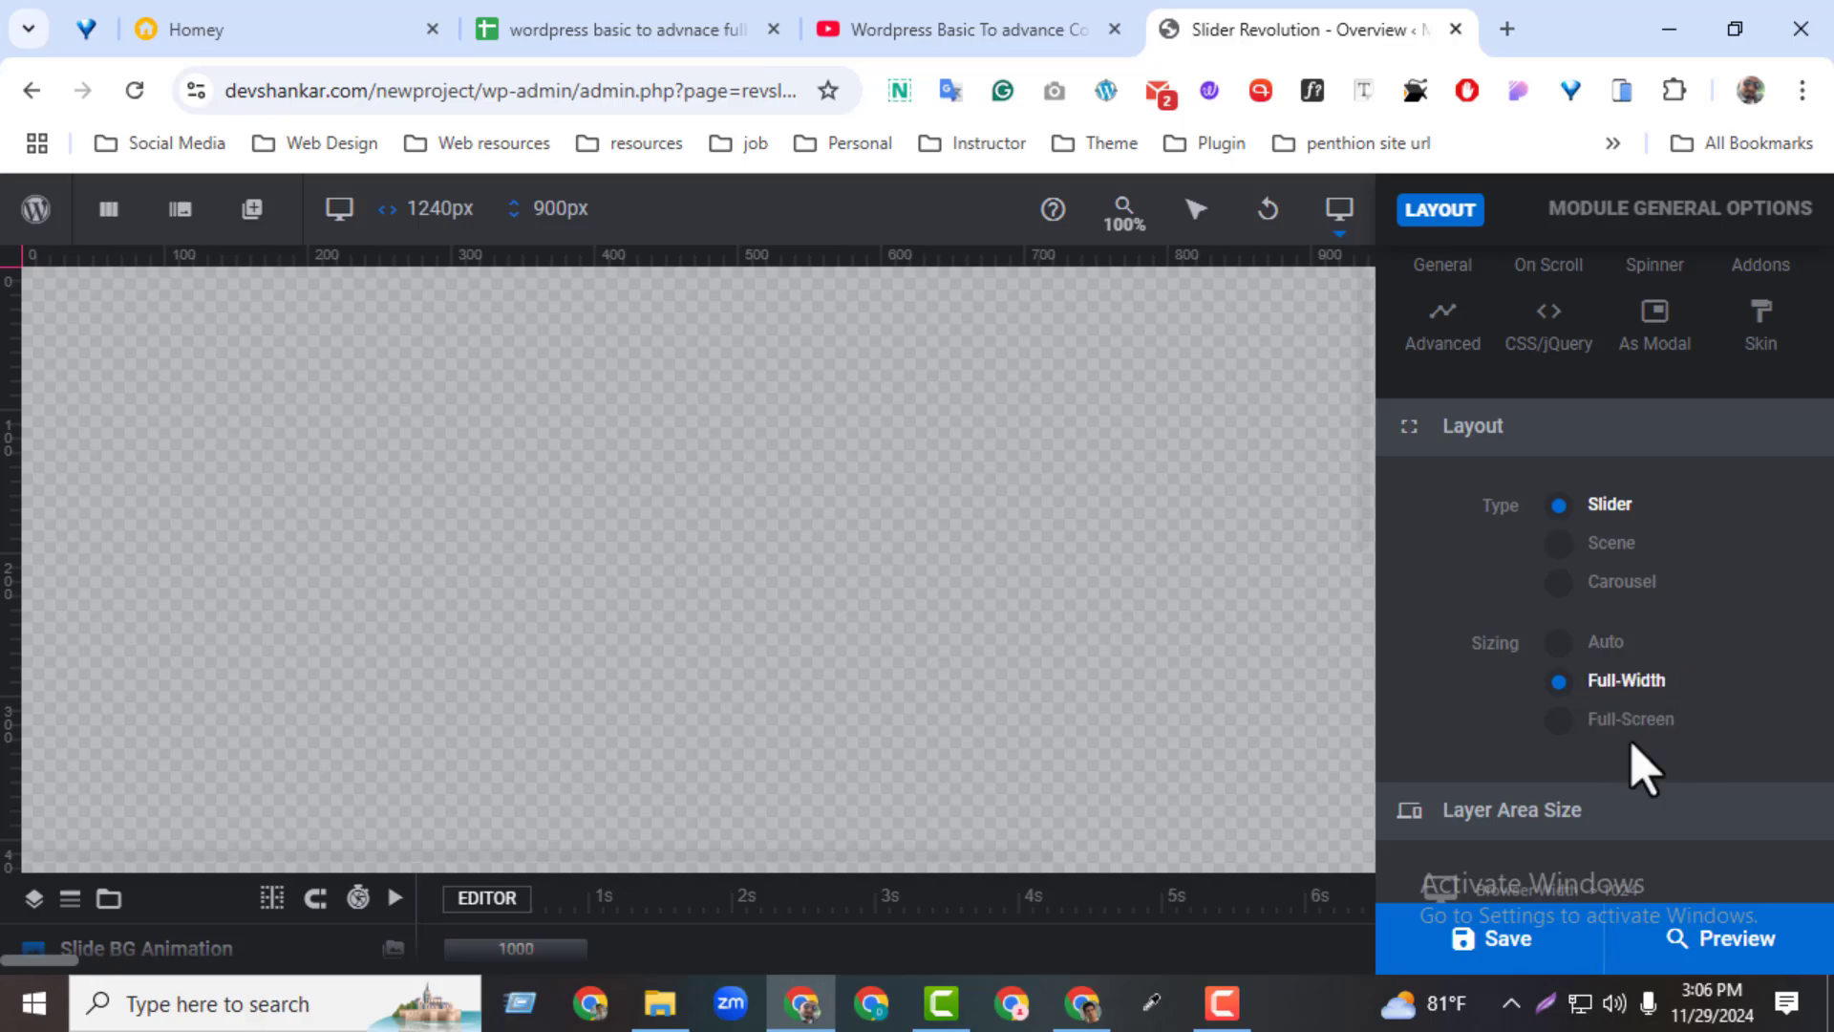
scroll(1667, 726, down, 1)
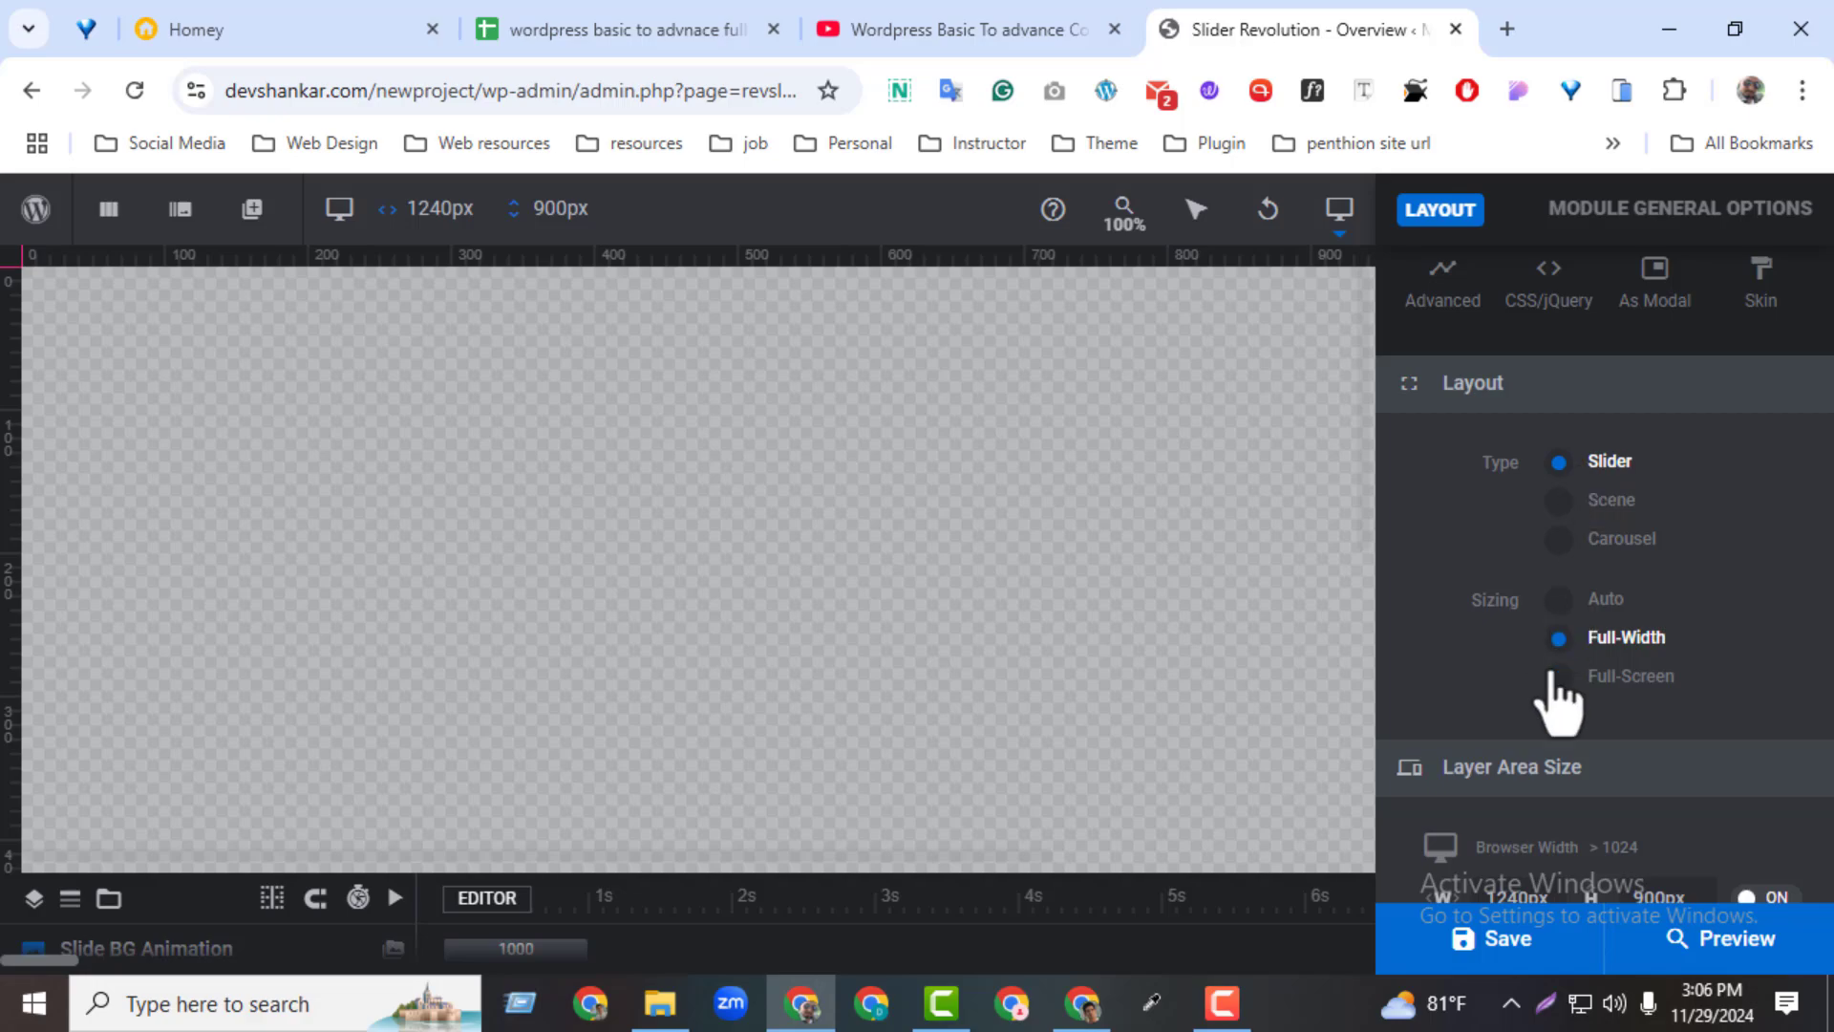
scroll(1659, 827, down, 3)
scroll(1624, 783, down, 3)
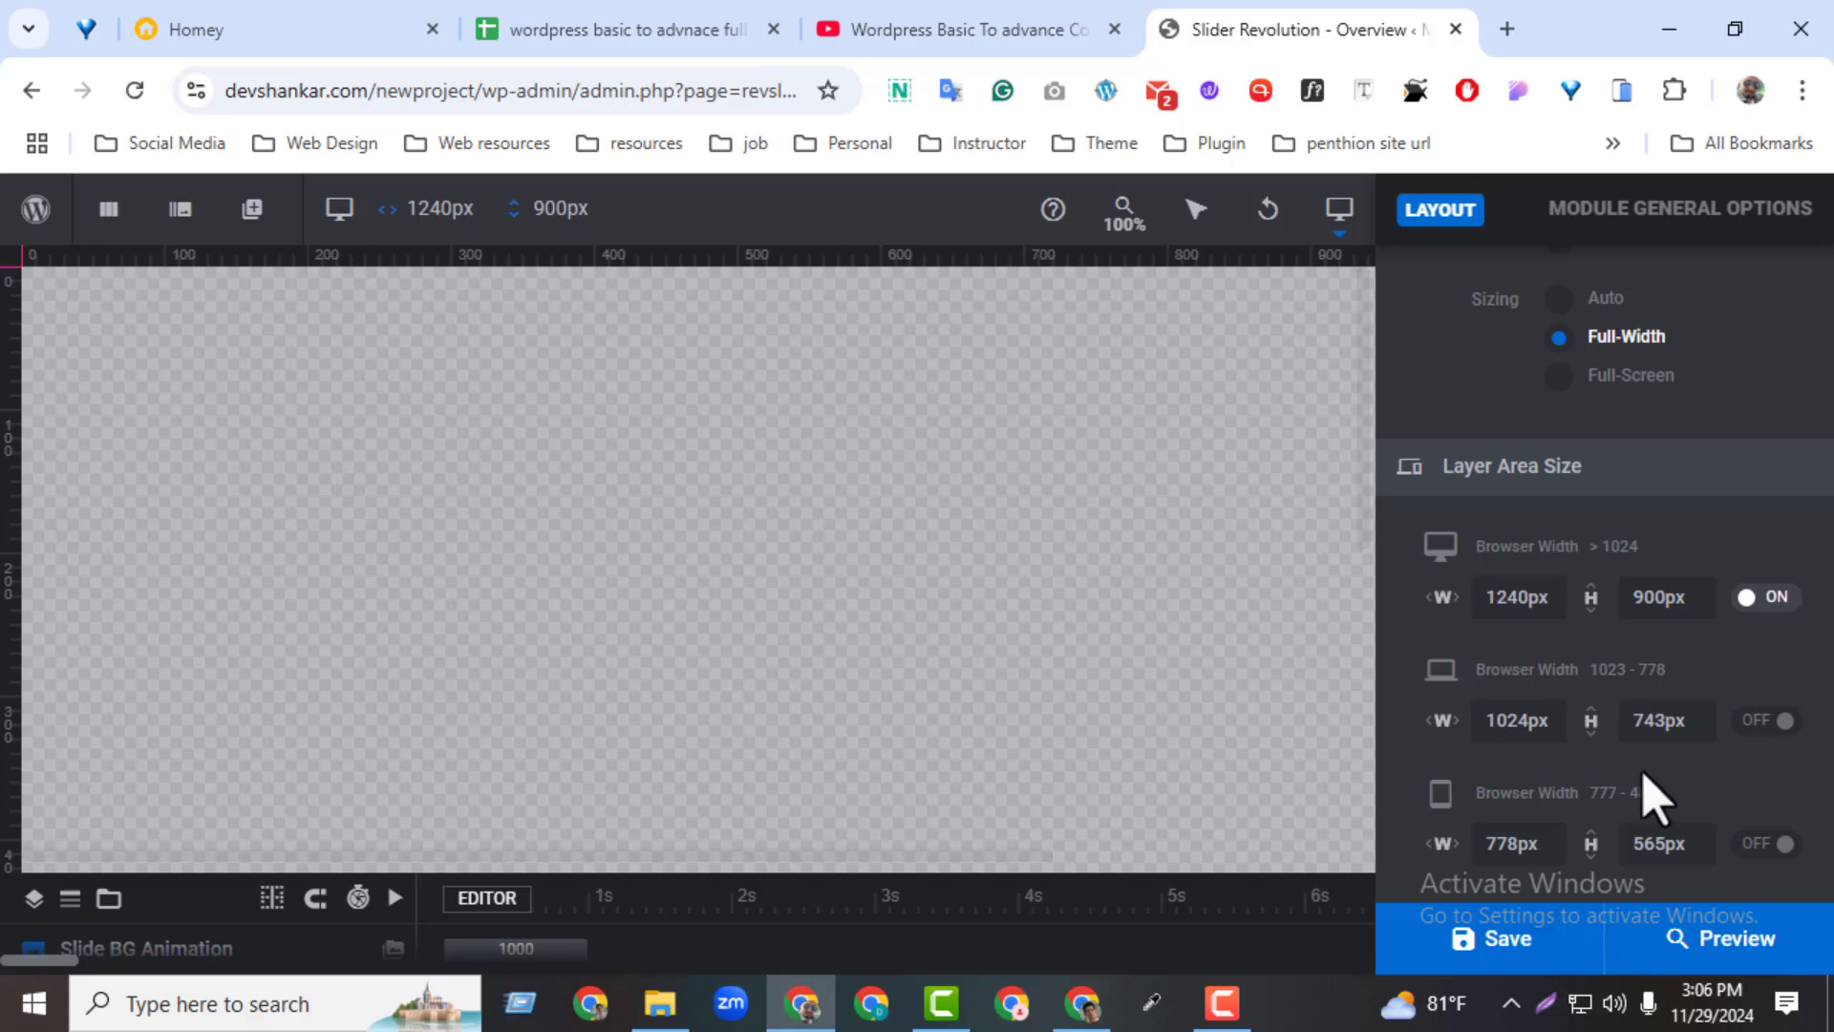
scroll(1643, 802, down, 2)
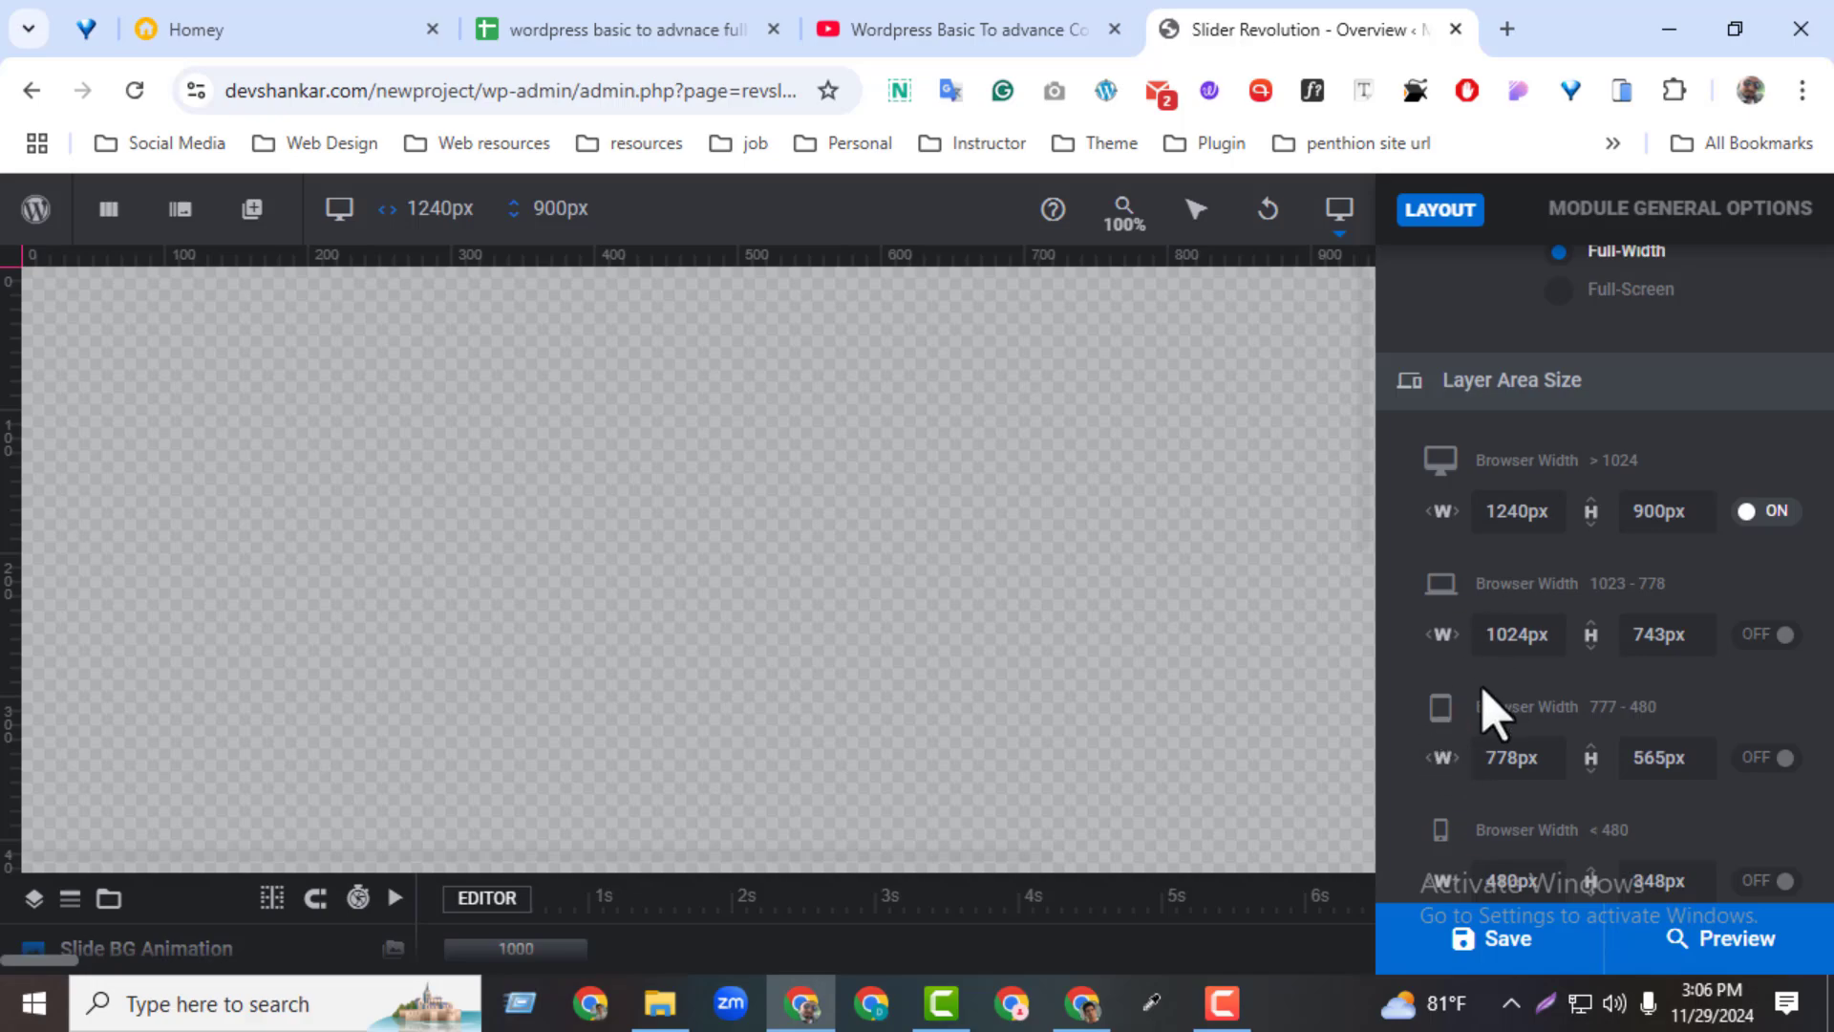
scroll(1495, 712, down, 2)
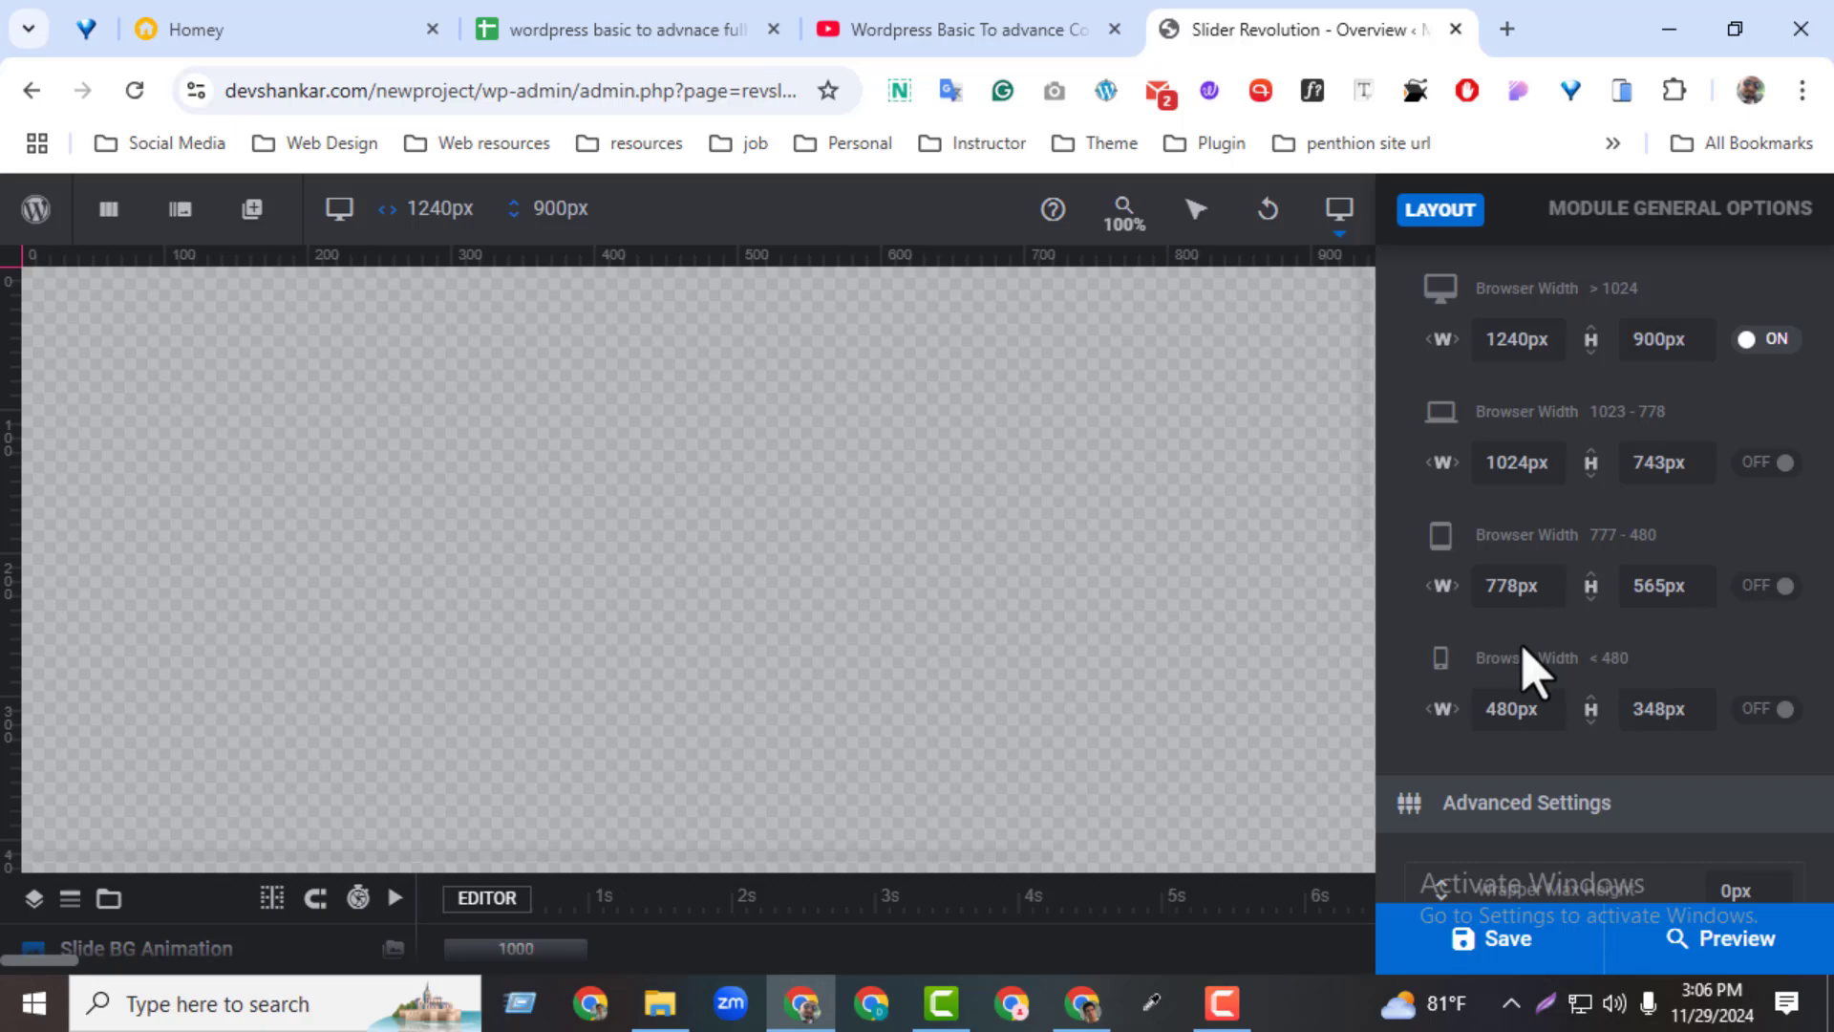
scroll(1531, 669, down, 3)
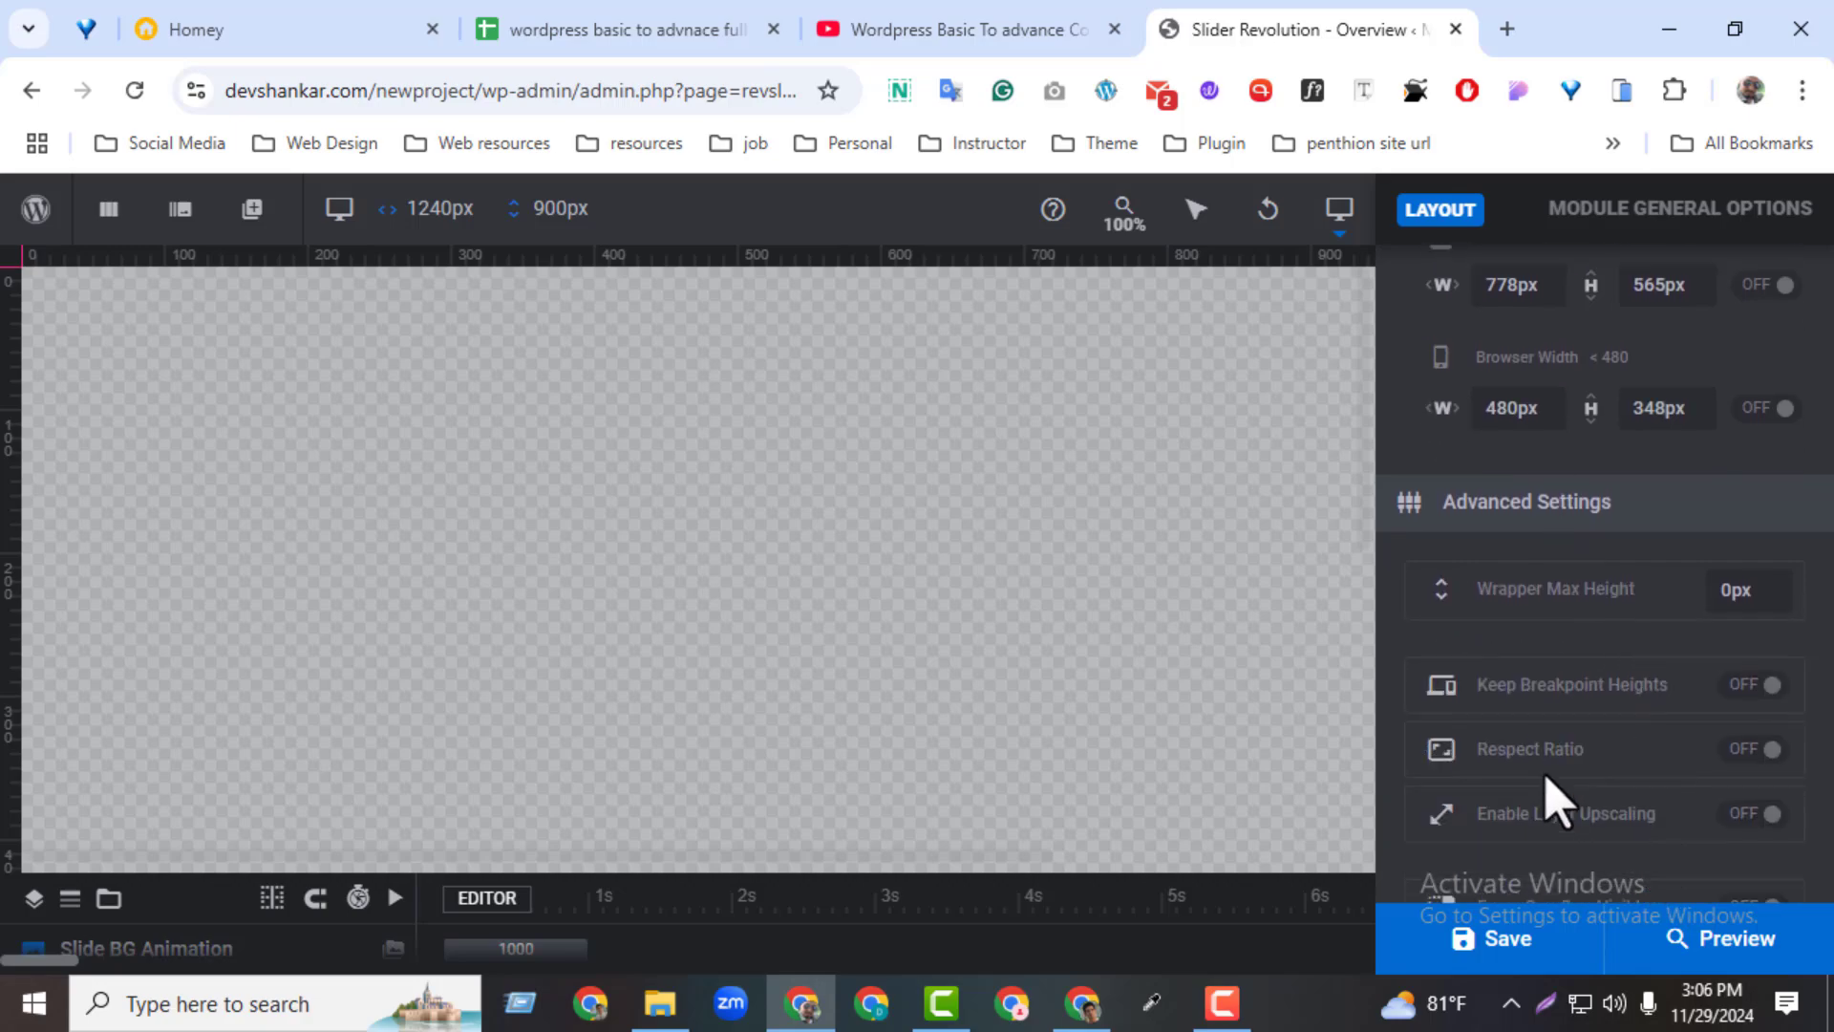
scroll(1558, 802, down, 1)
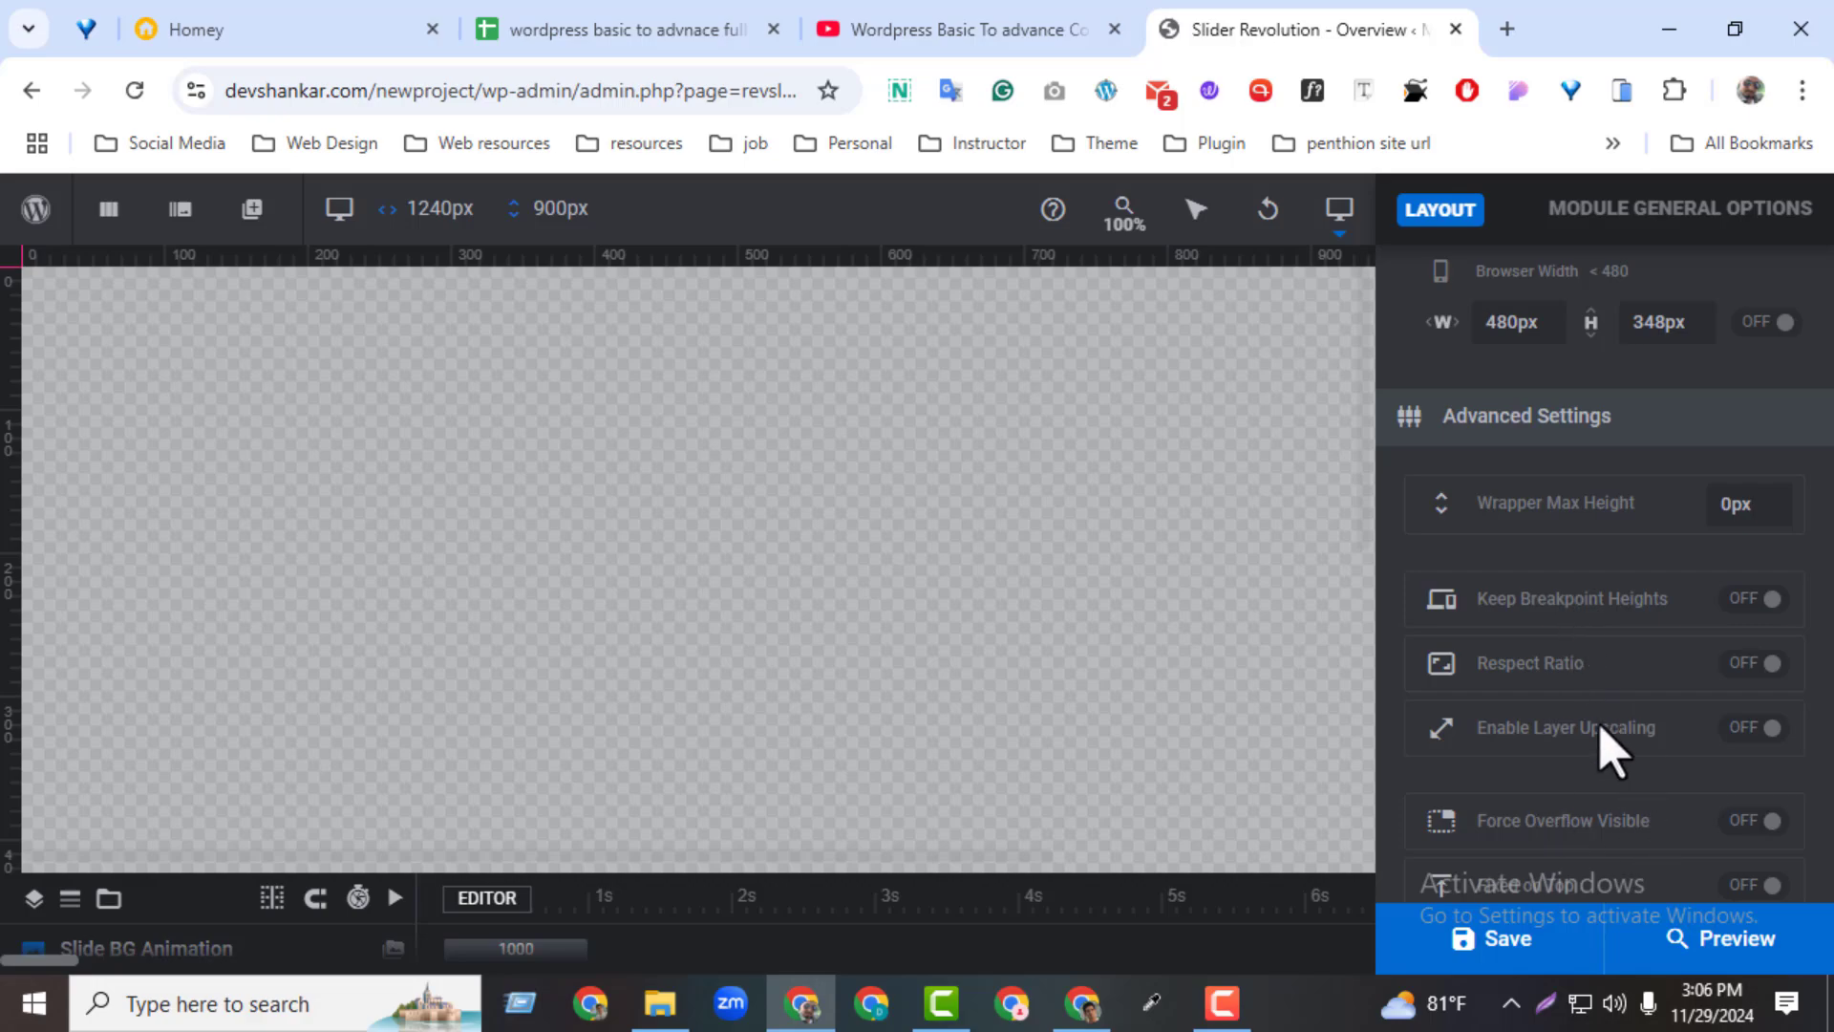
scroll(1612, 755, down, 1)
scroll(1615, 764, down, 5)
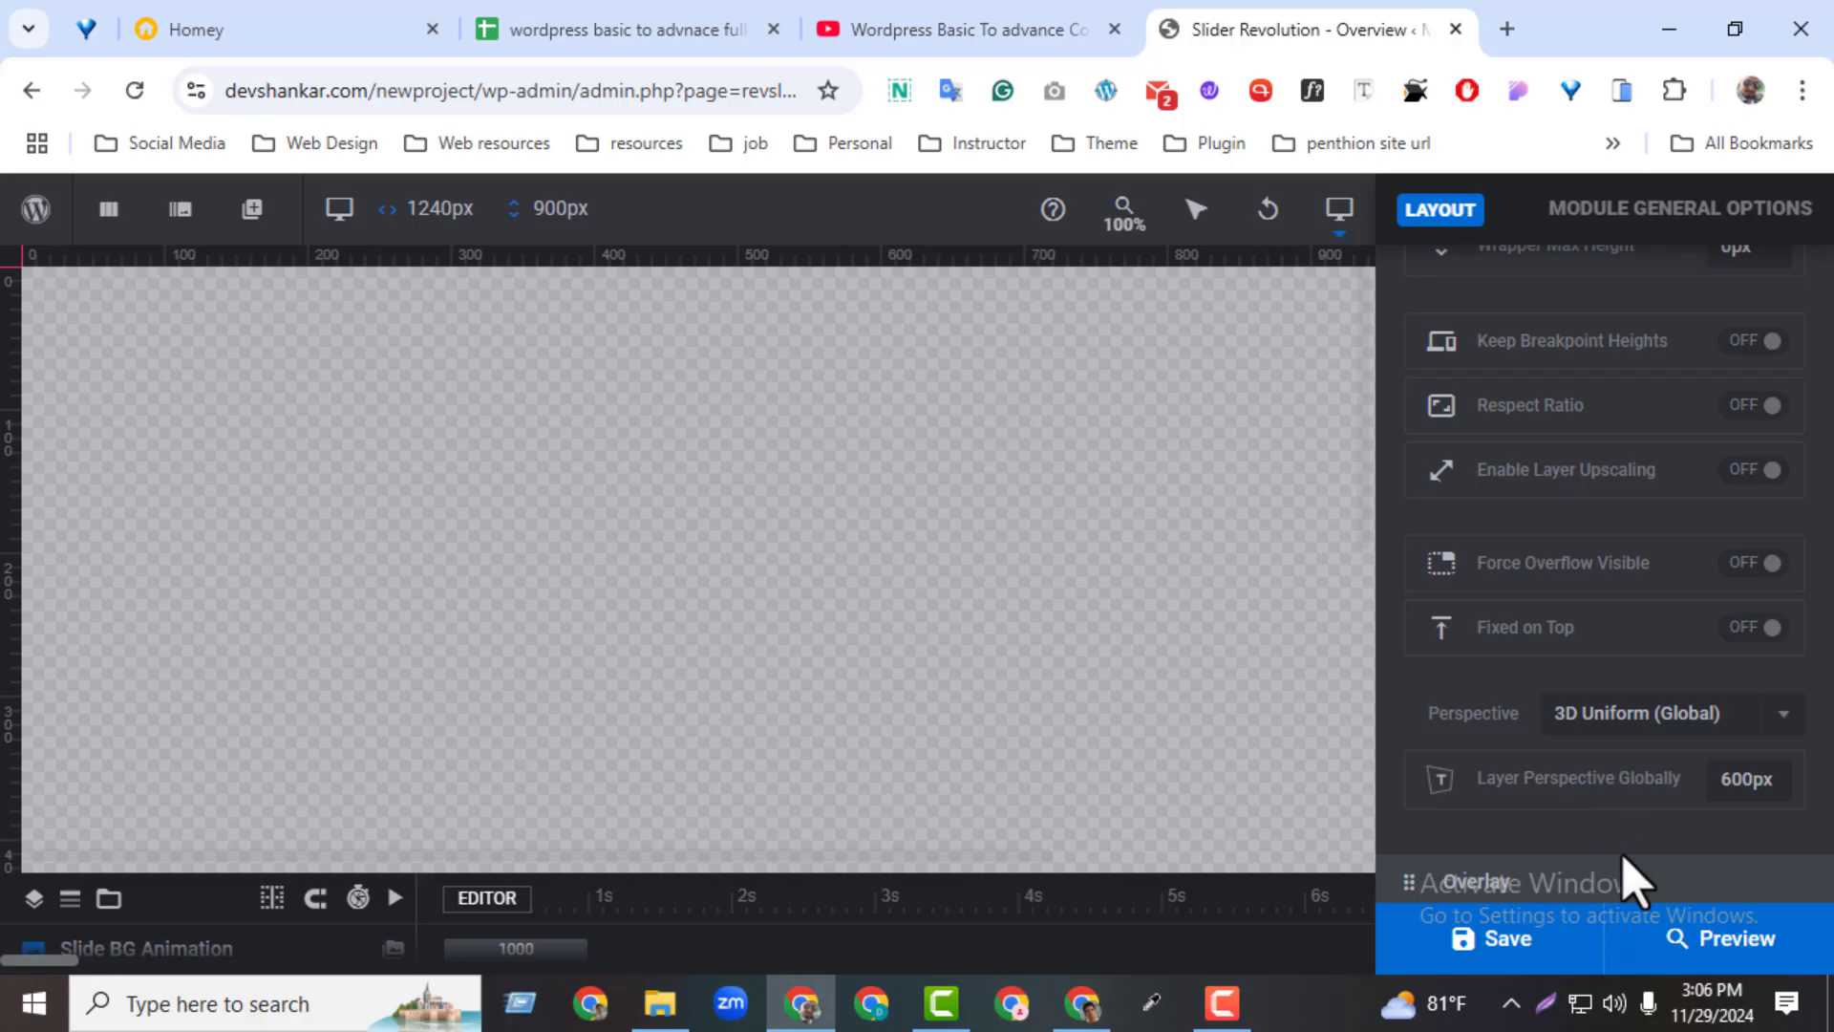
scroll(1632, 881, down, 2)
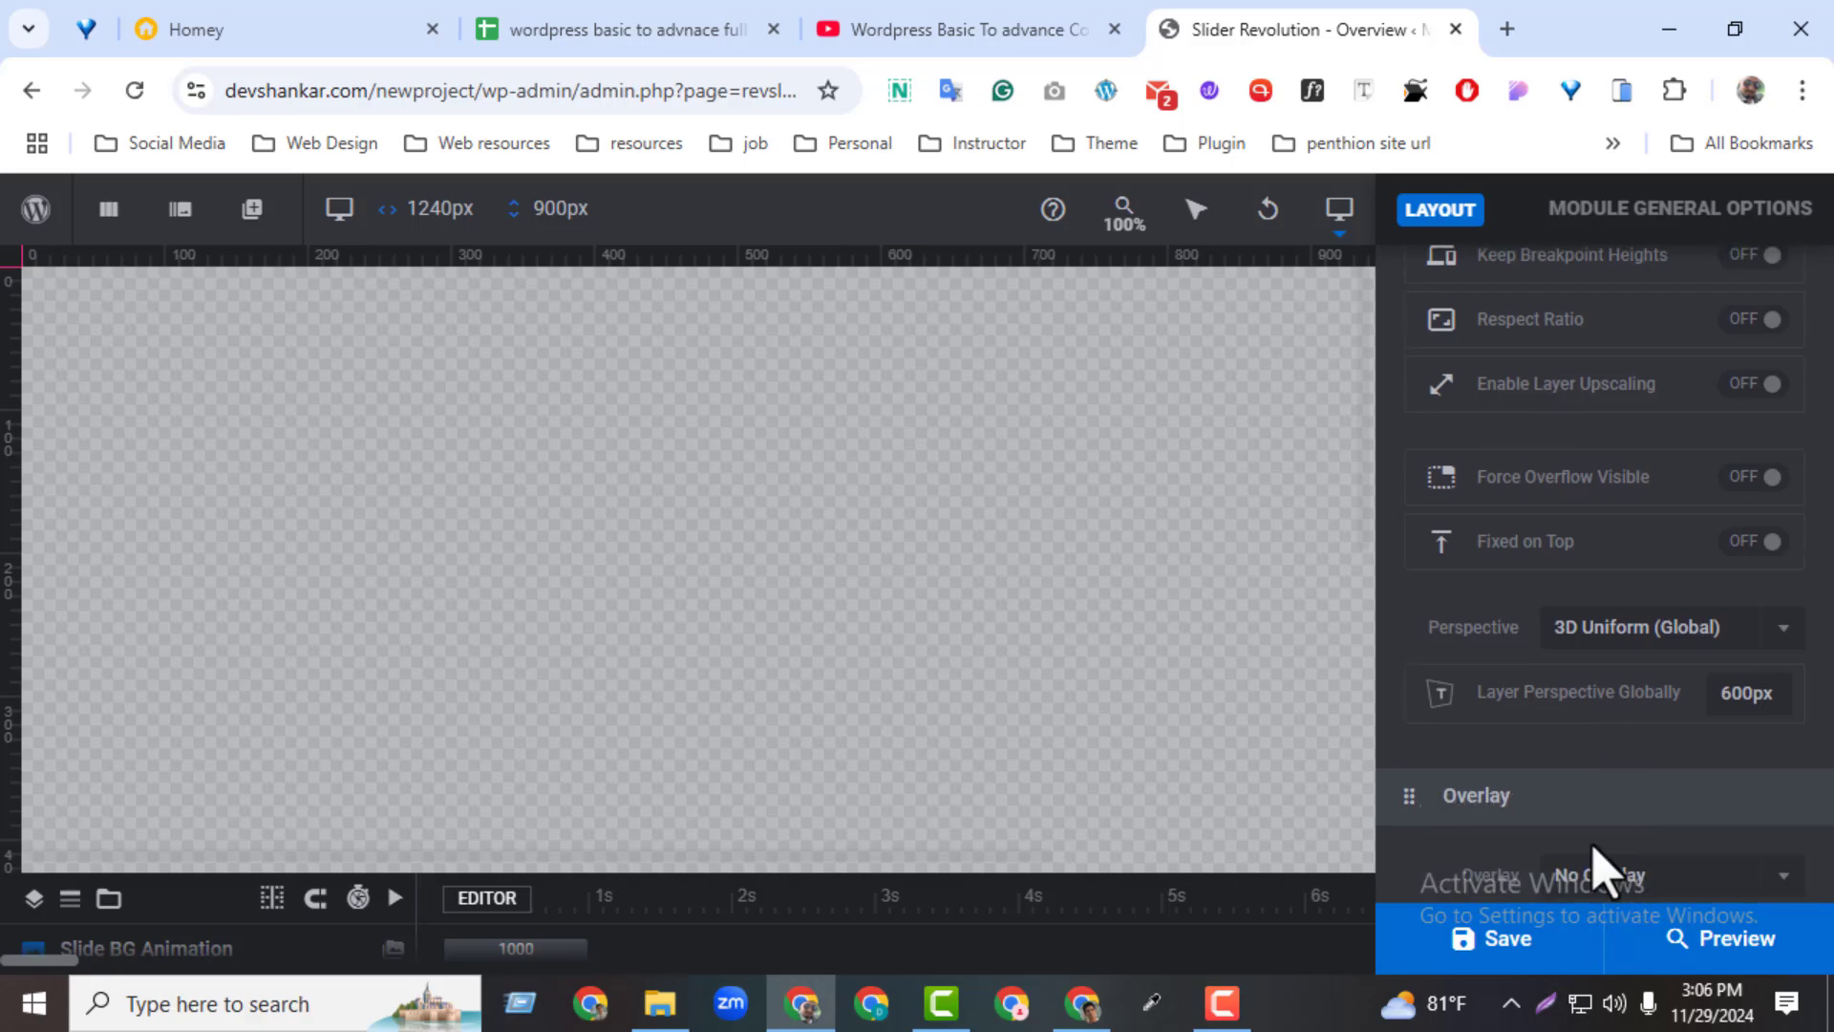
scroll(1594, 865, down, 5)
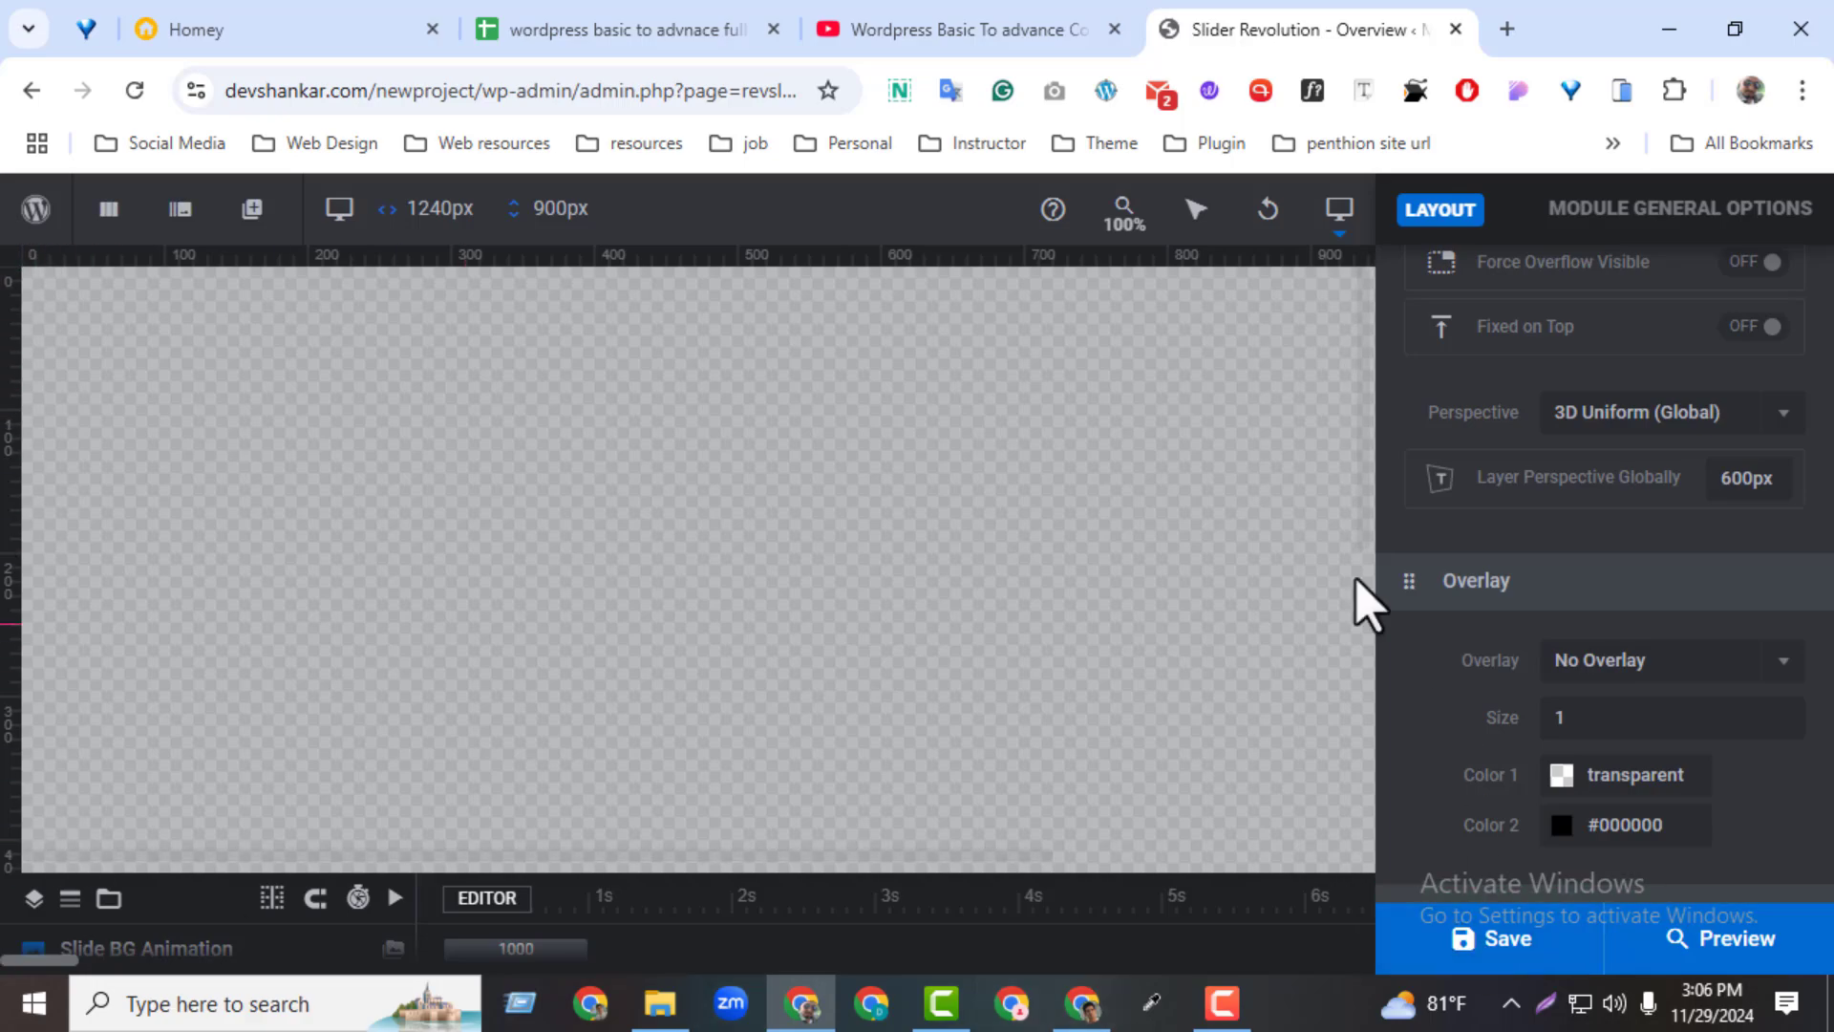
Try the Horizontal Small and Dotted Medium overlay patterns on the module
click(1624, 669)
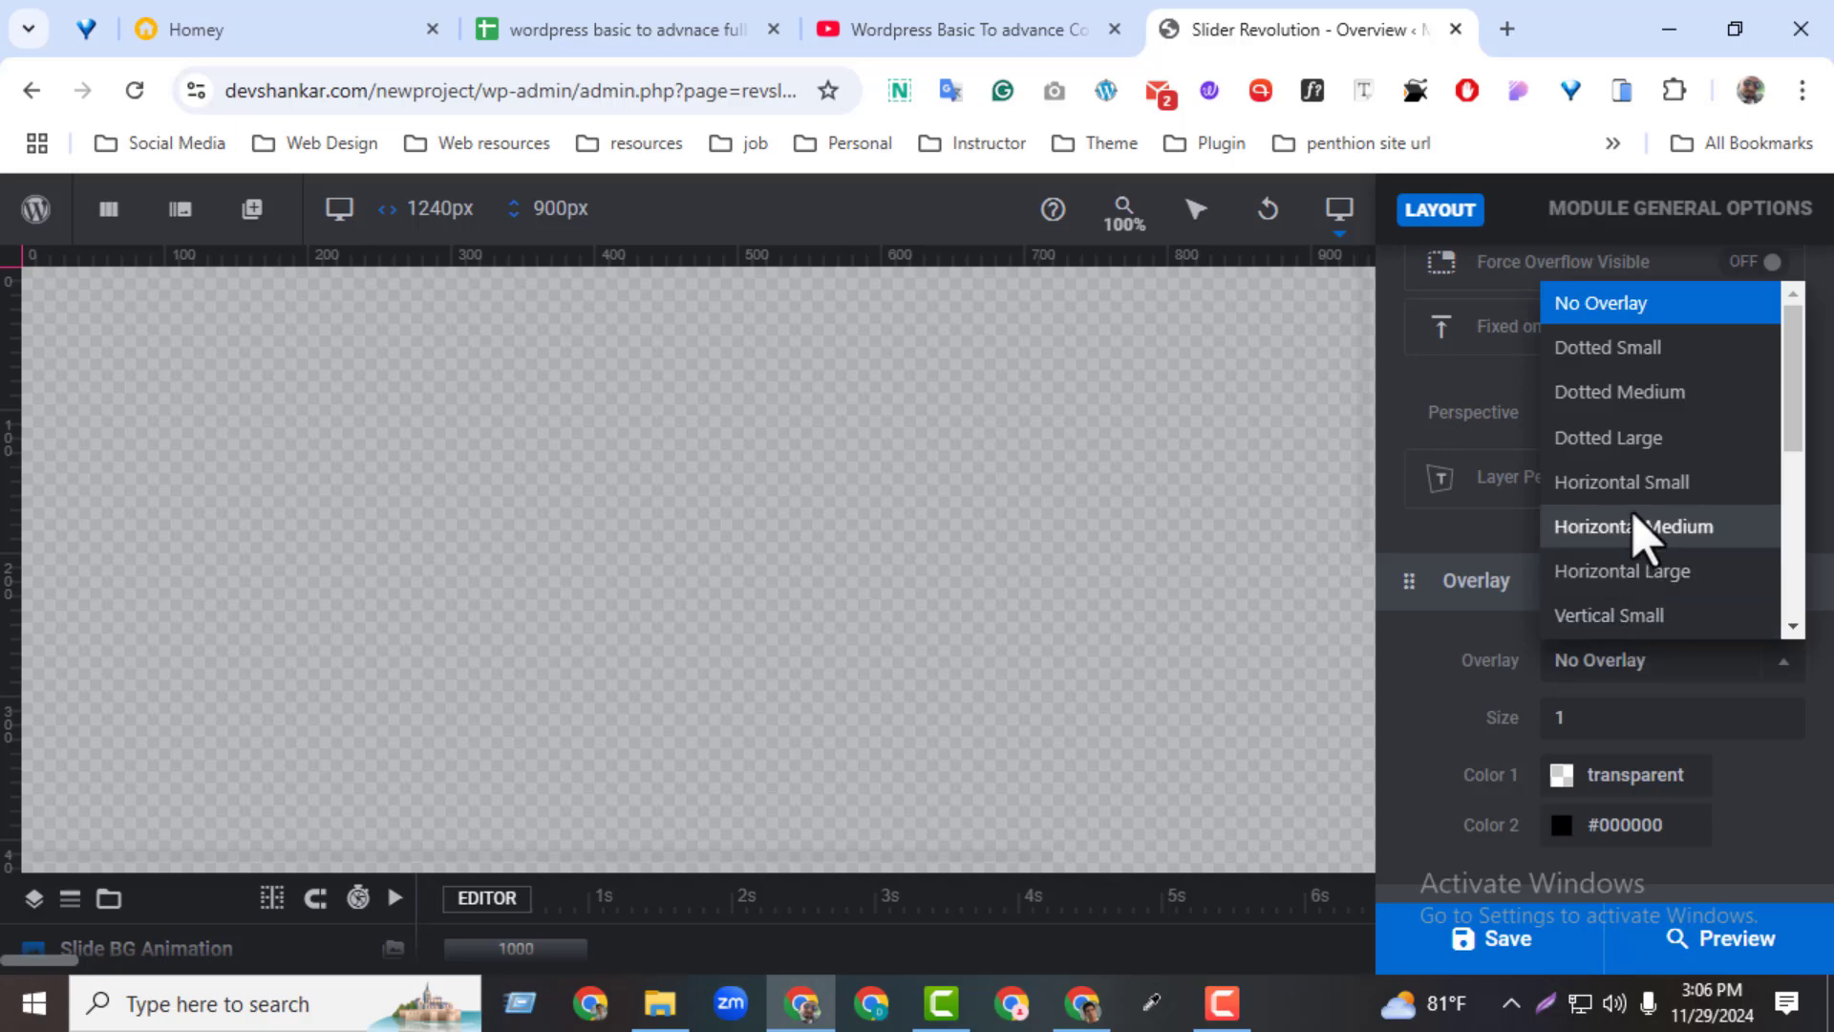
click(1638, 480)
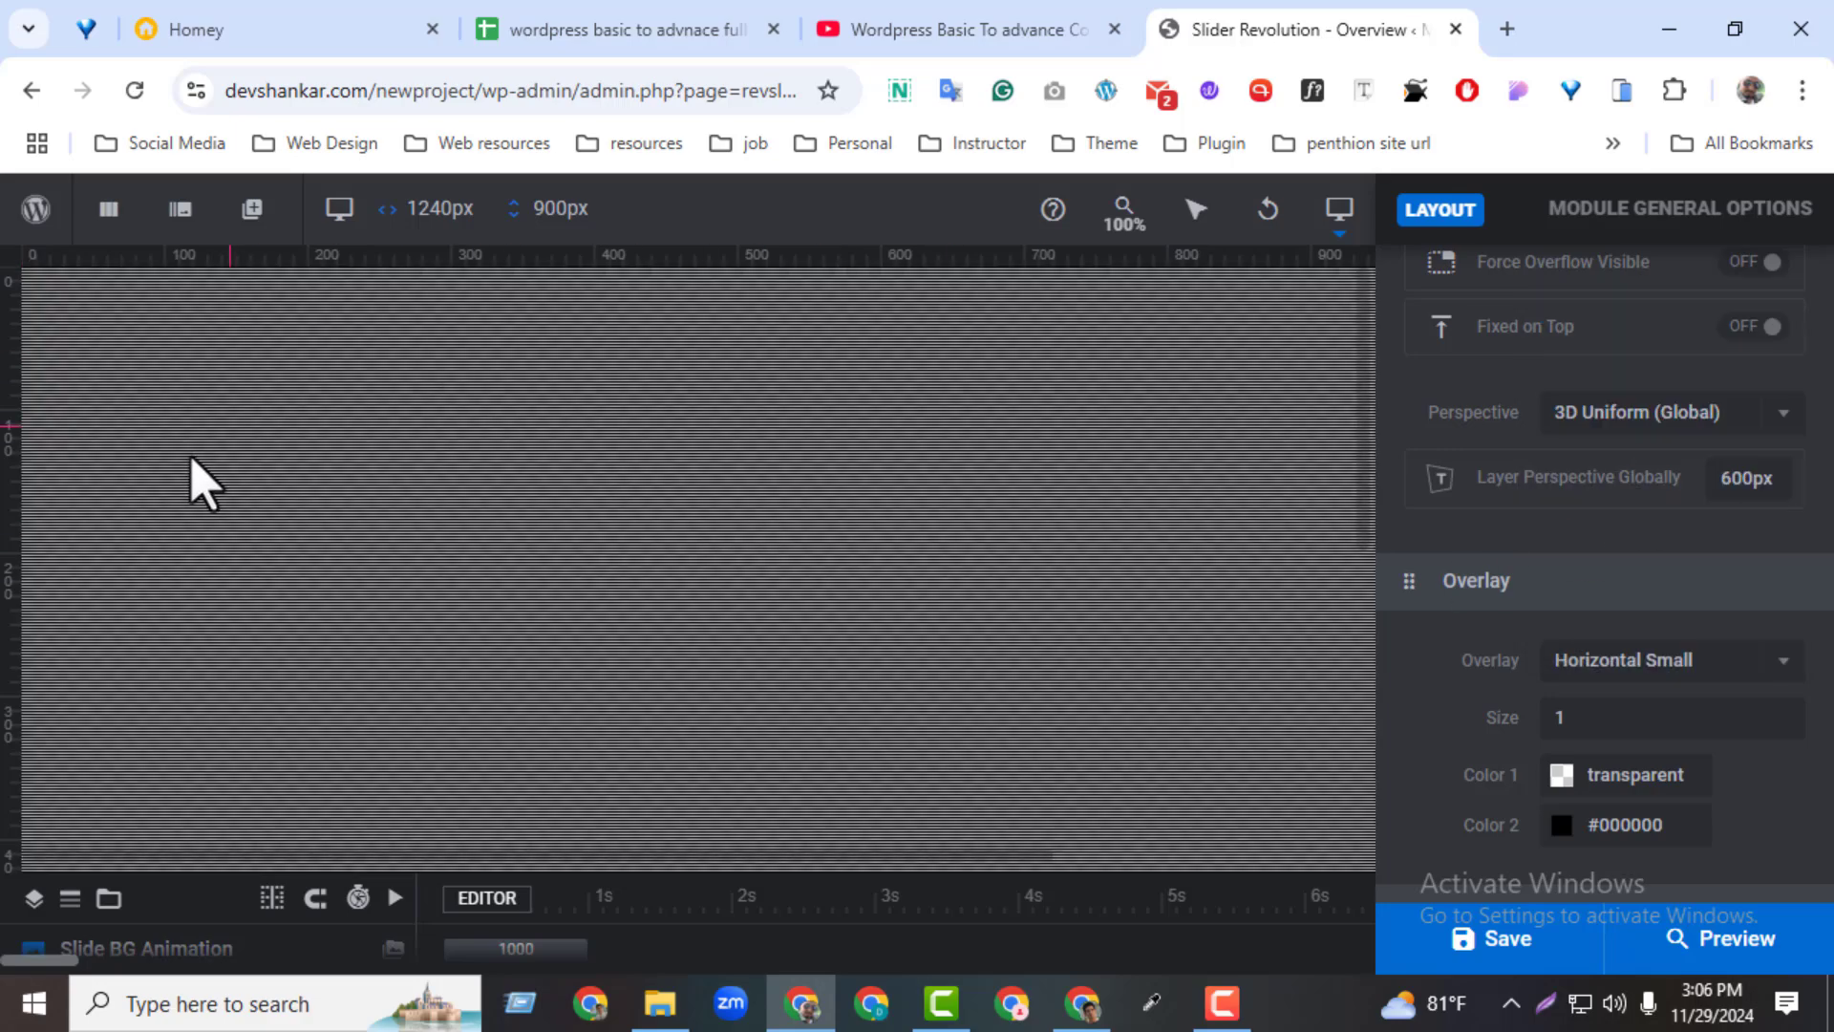
click(1658, 669)
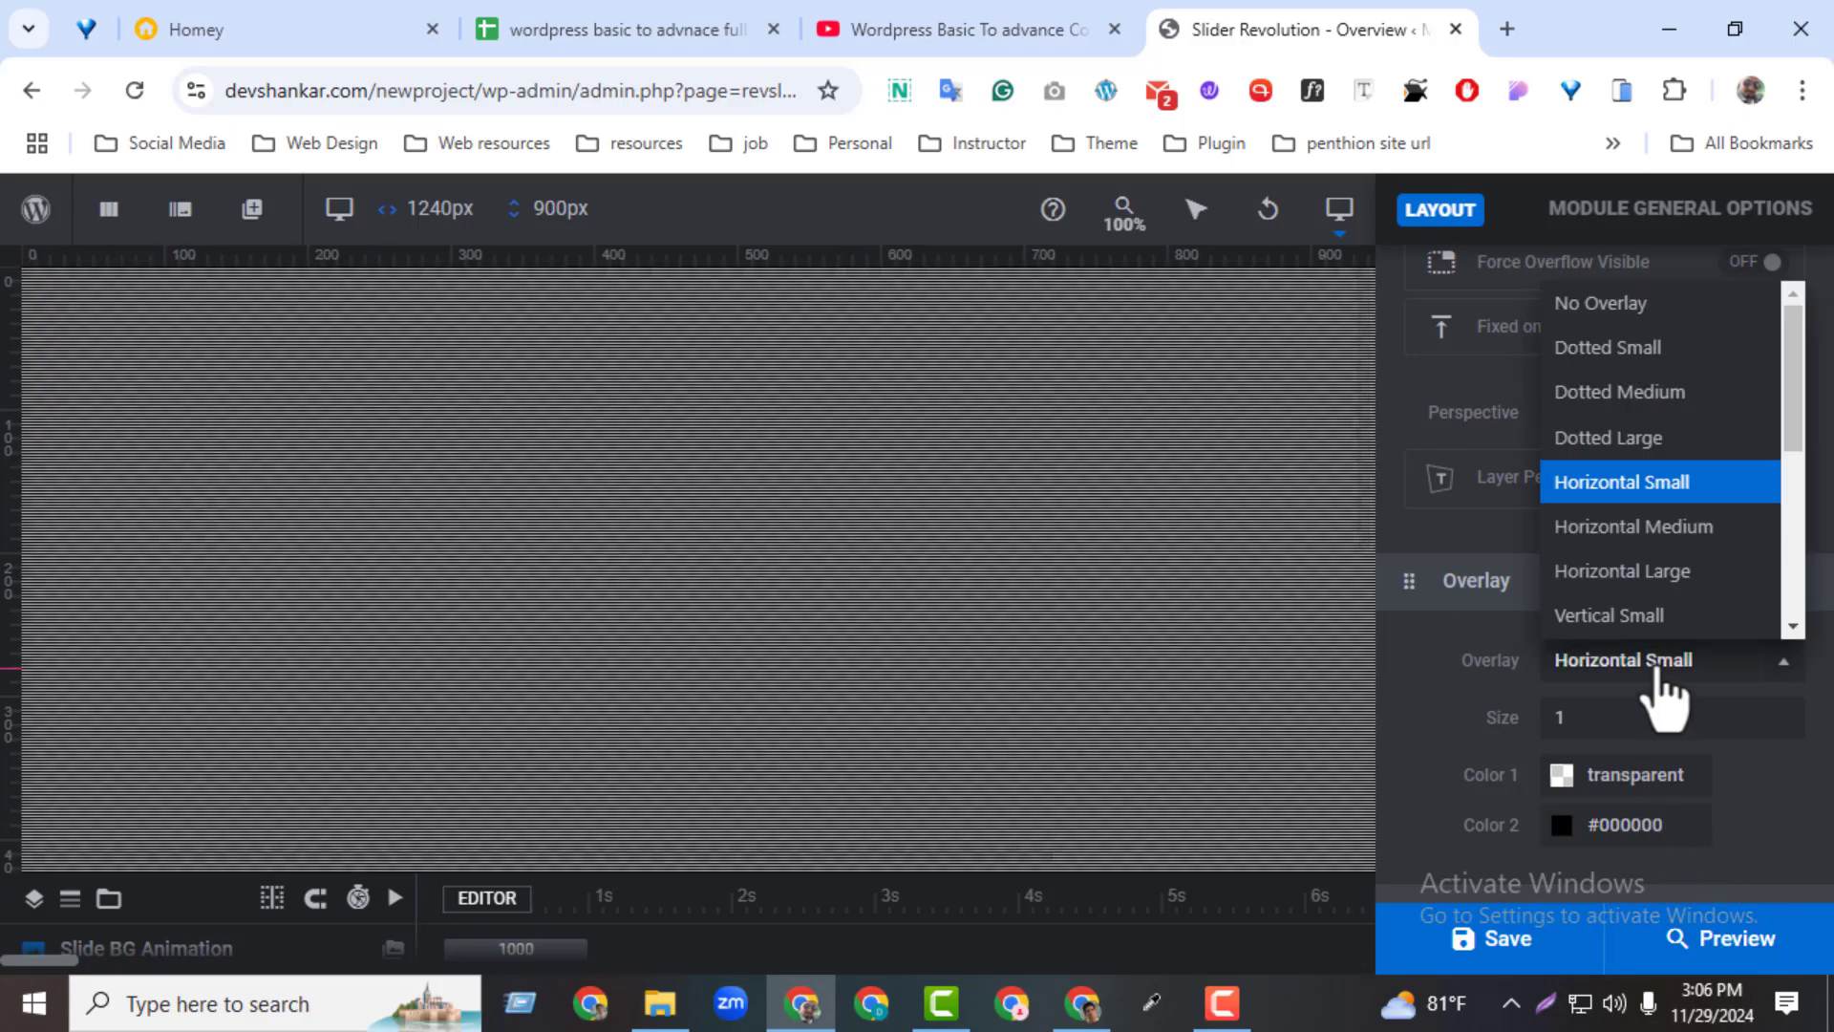
click(1617, 400)
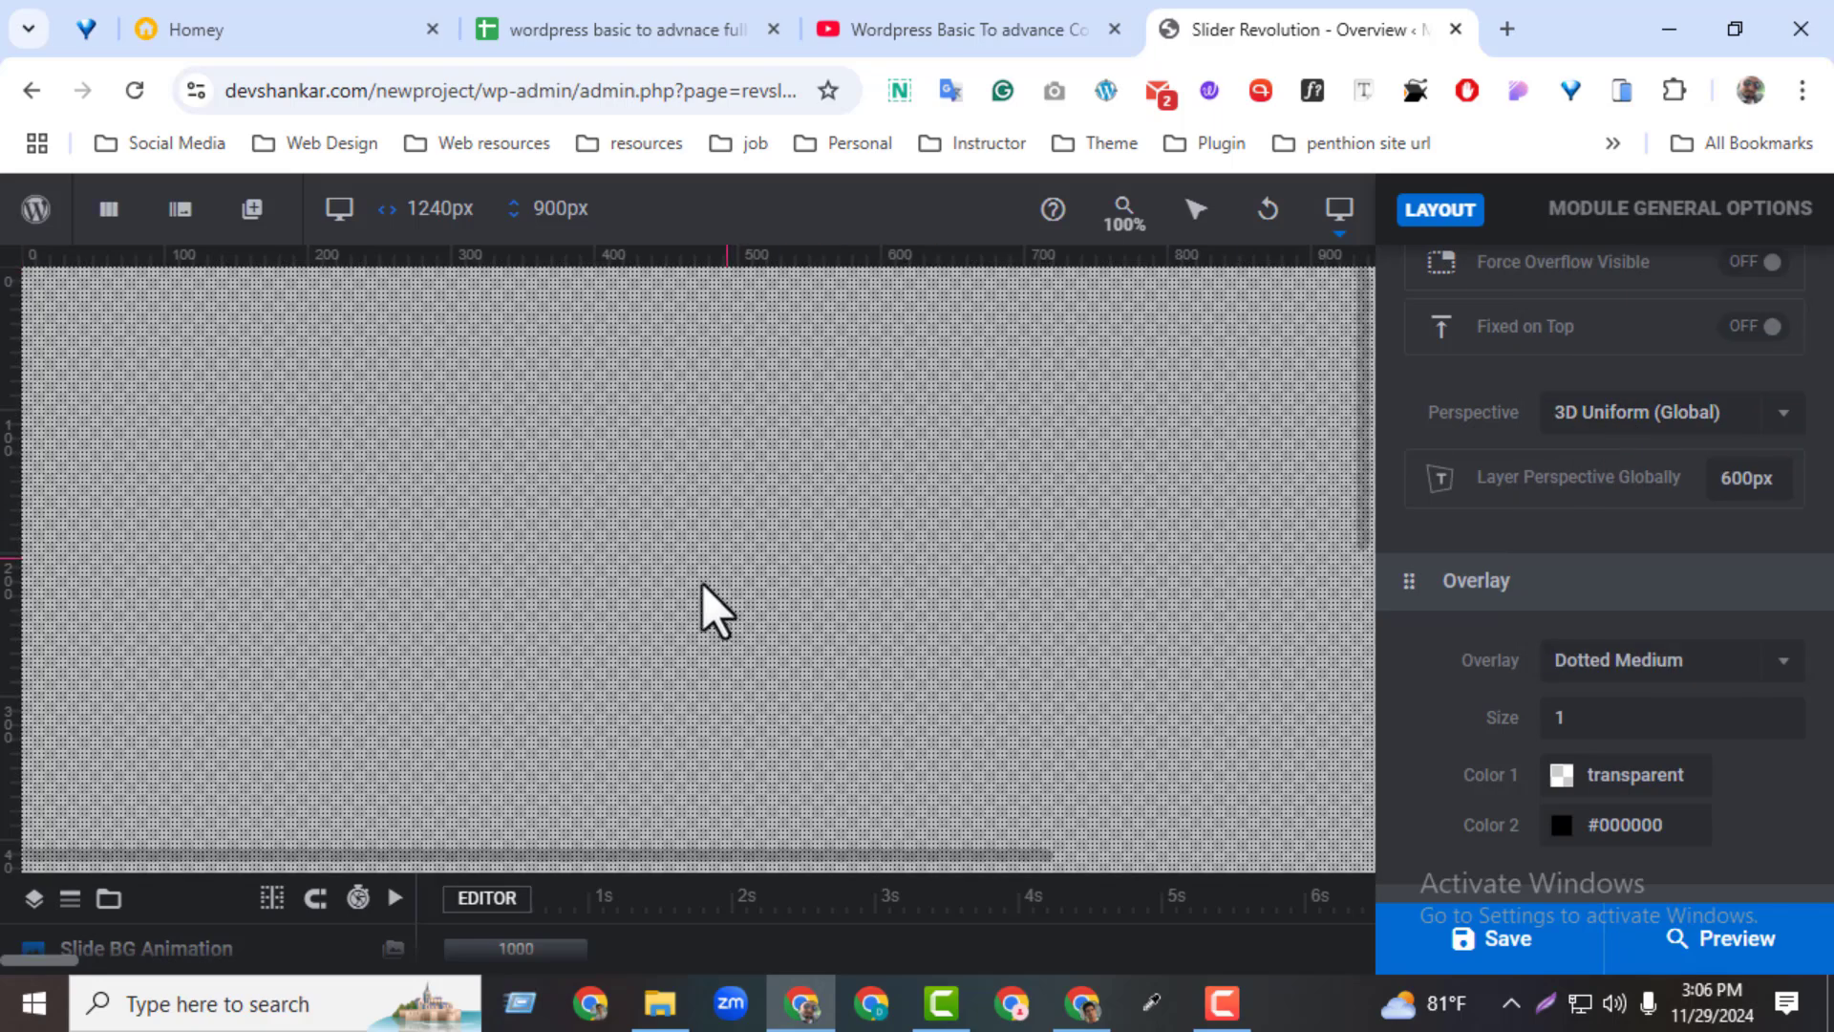
Set the module's overlay pattern to Cross
click(1629, 664)
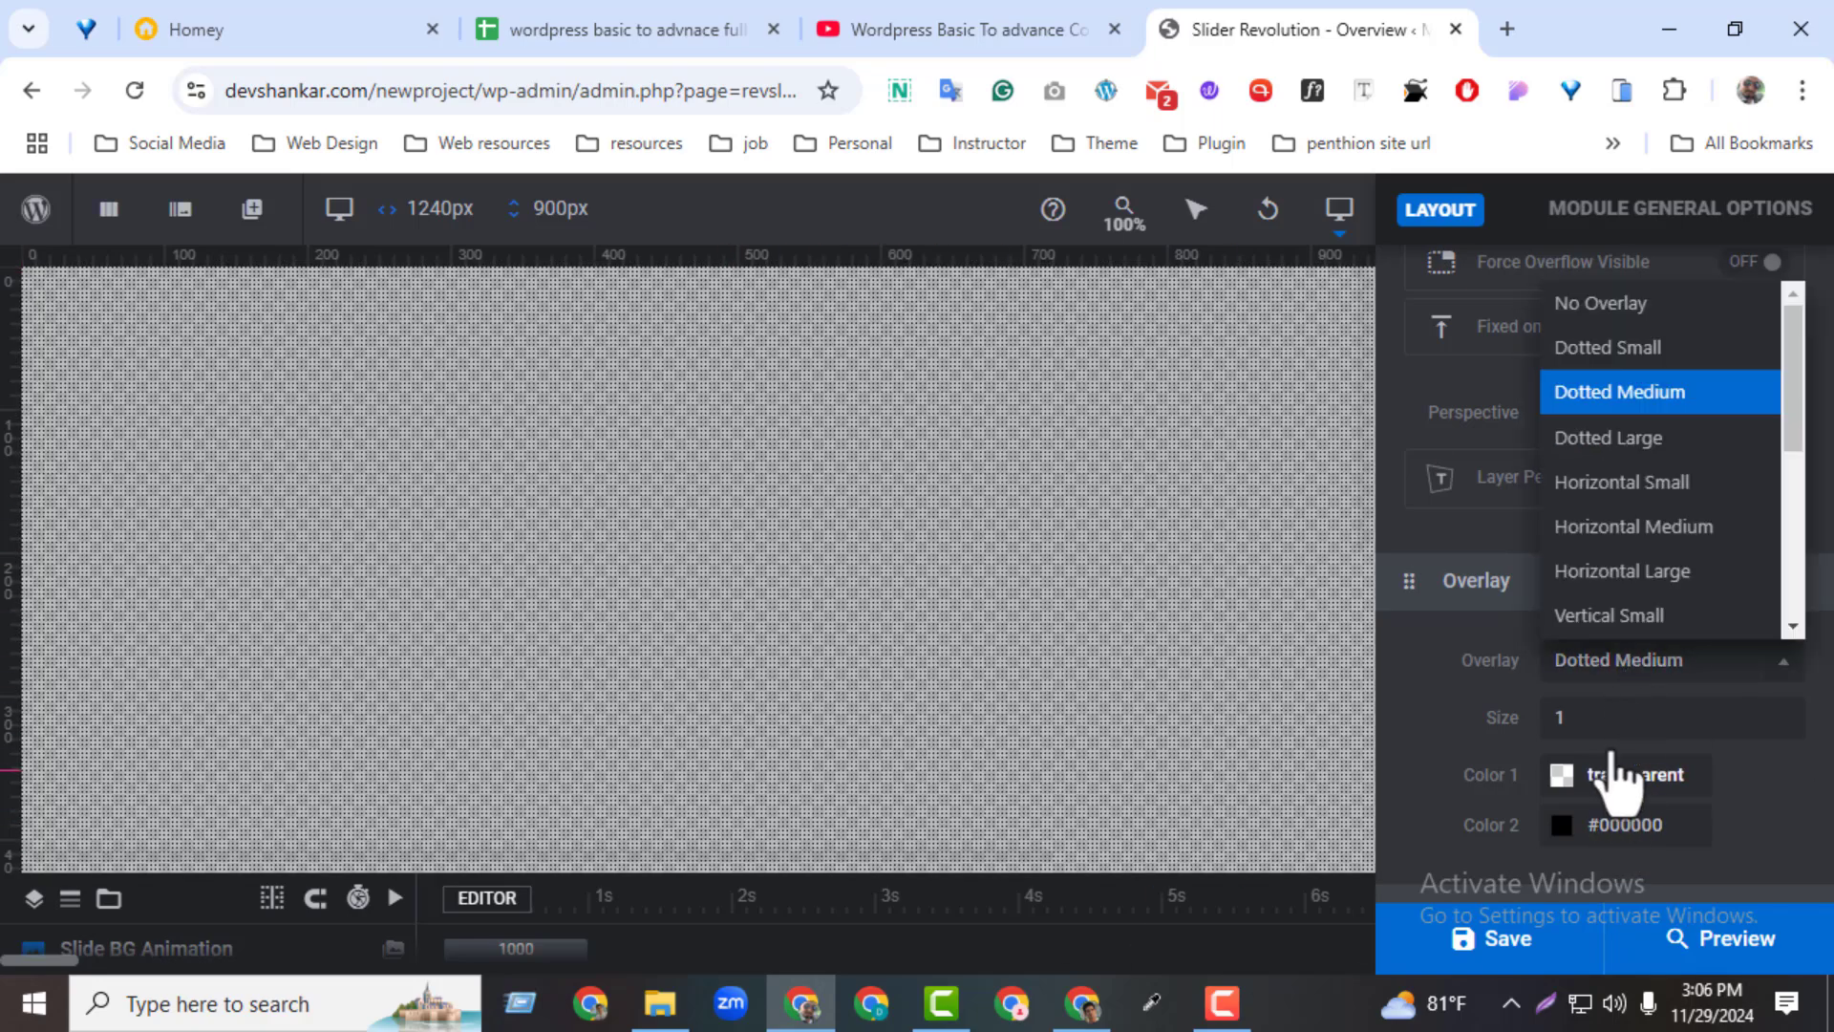
drag(1800, 410, 1792, 616)
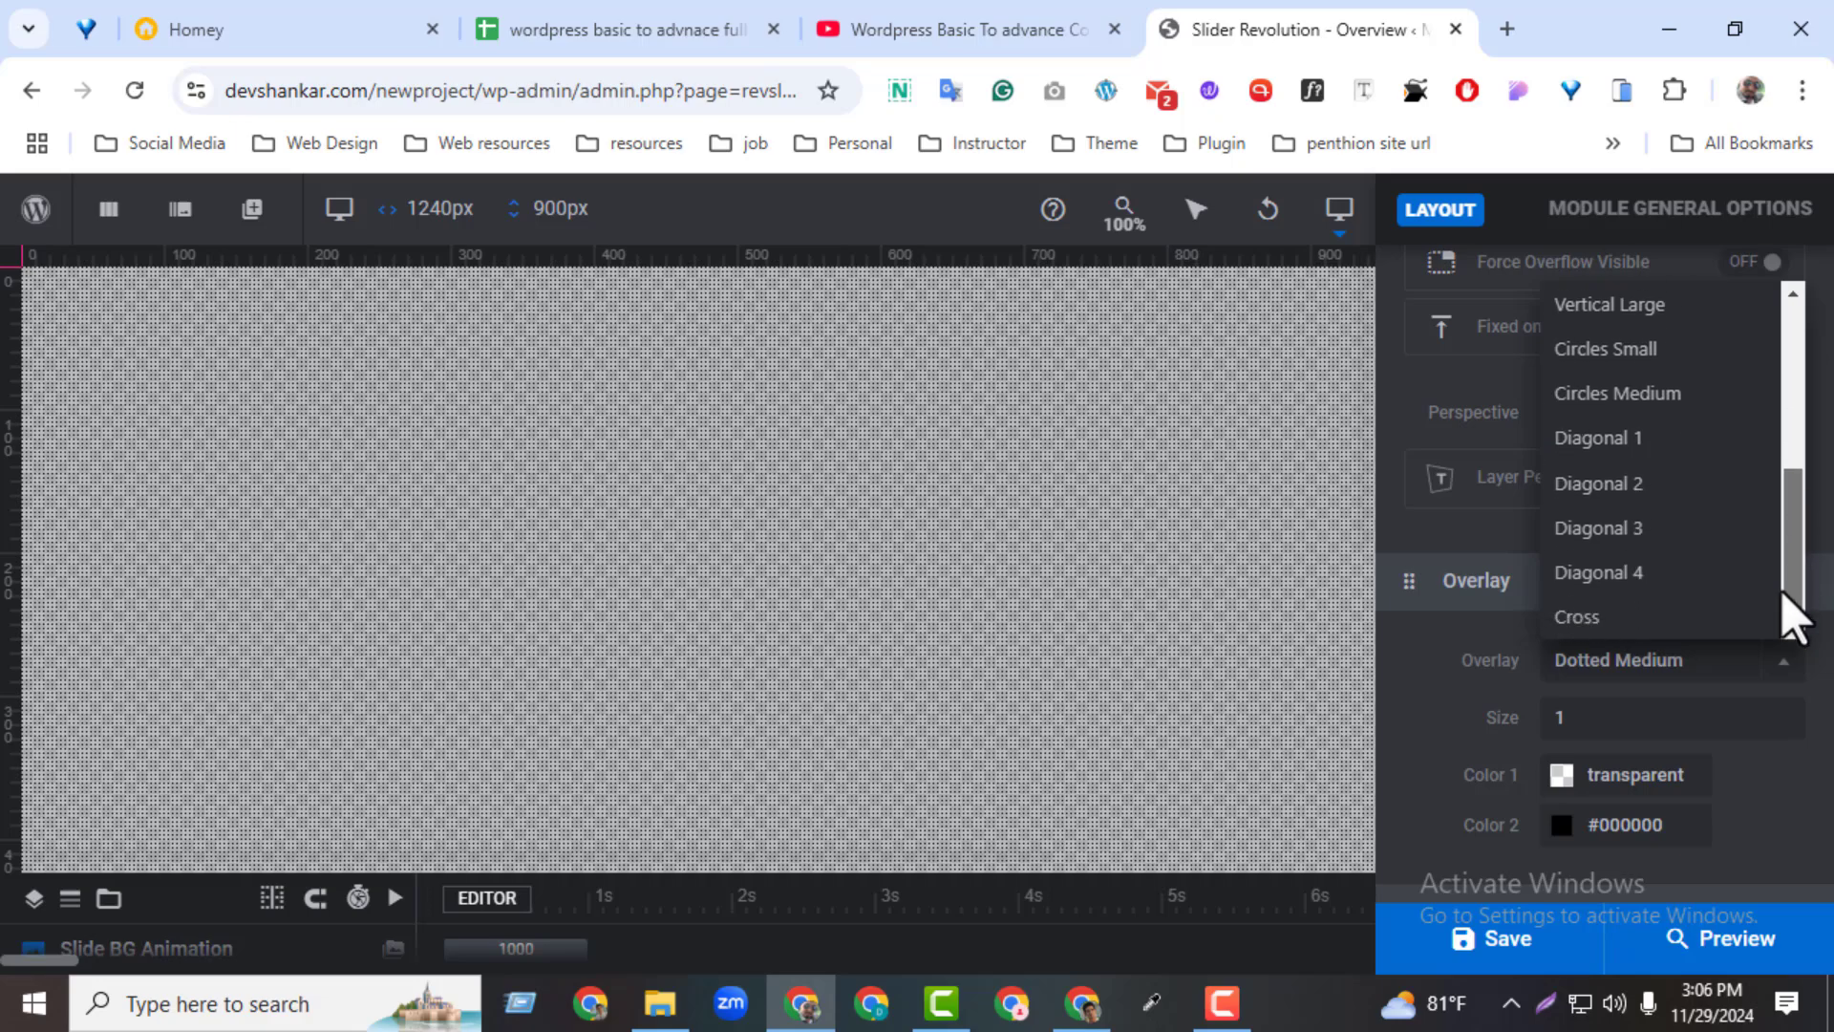
click(1608, 619)
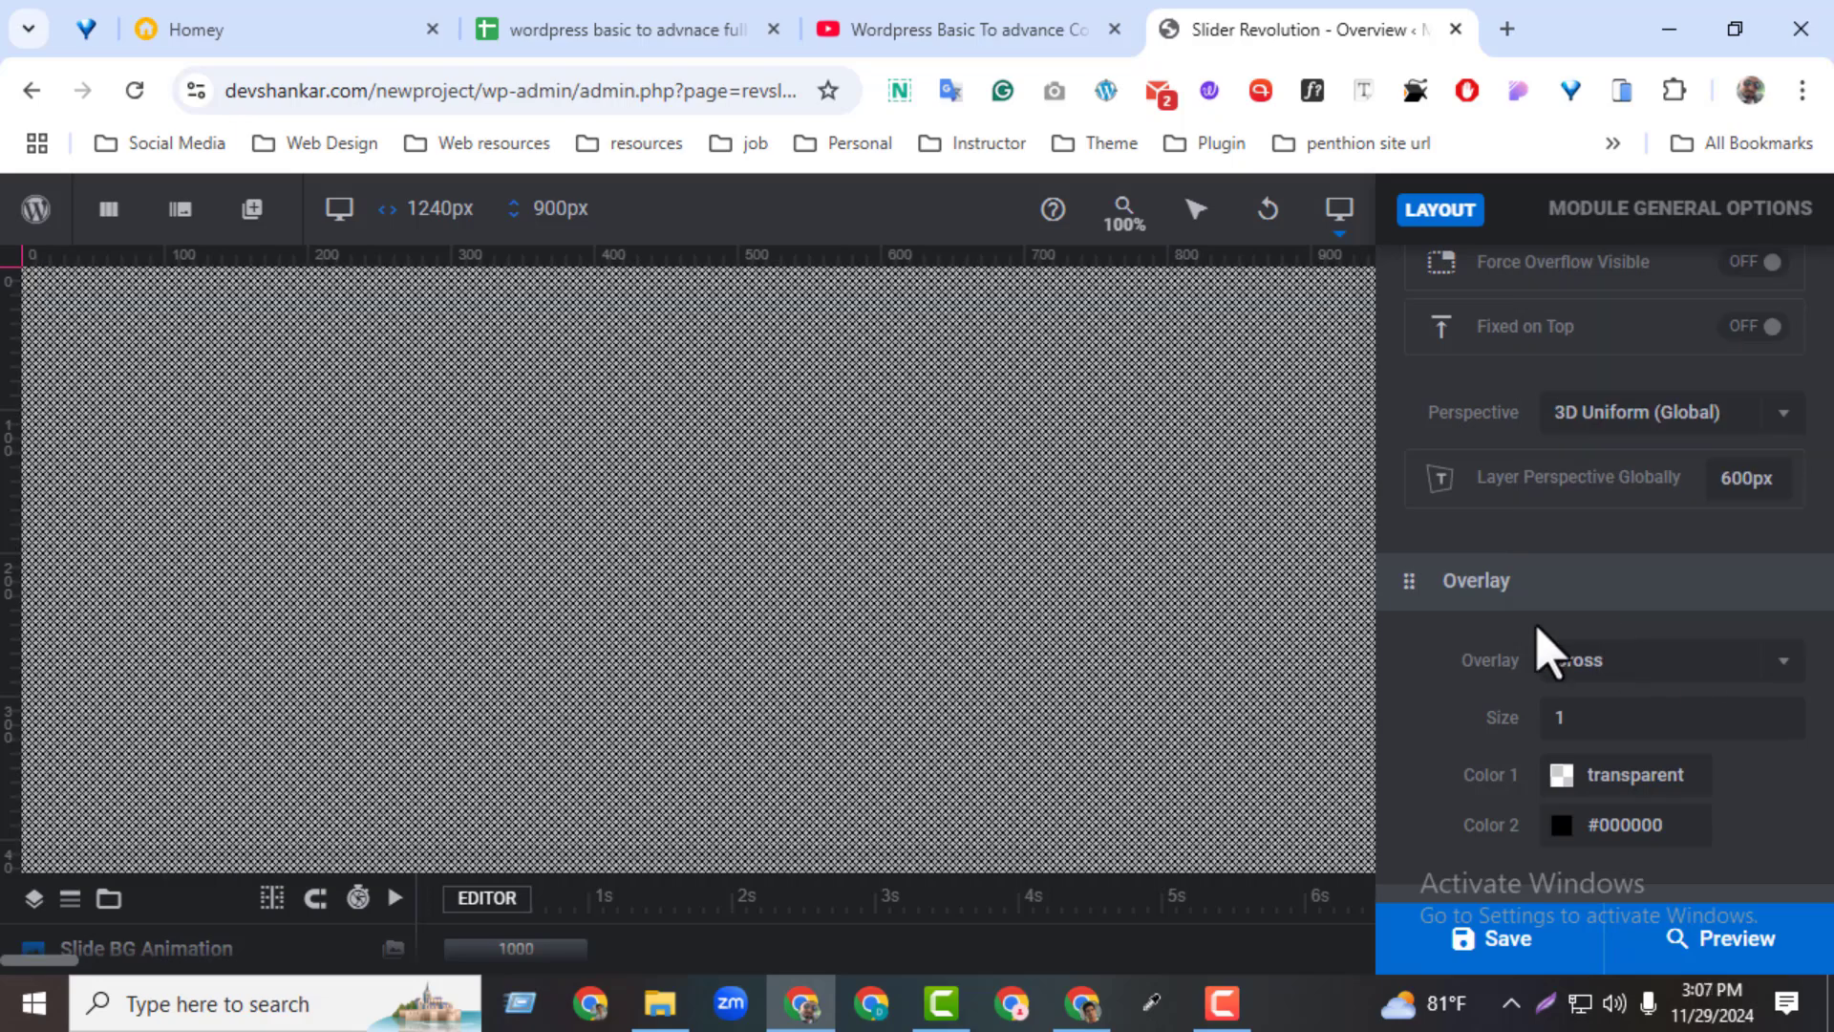
Set the overlay's first colour to the red preset #ff3a2d and its second colour to the light green preset #e0f8d8
mouse_move(1571, 970)
click(1589, 792)
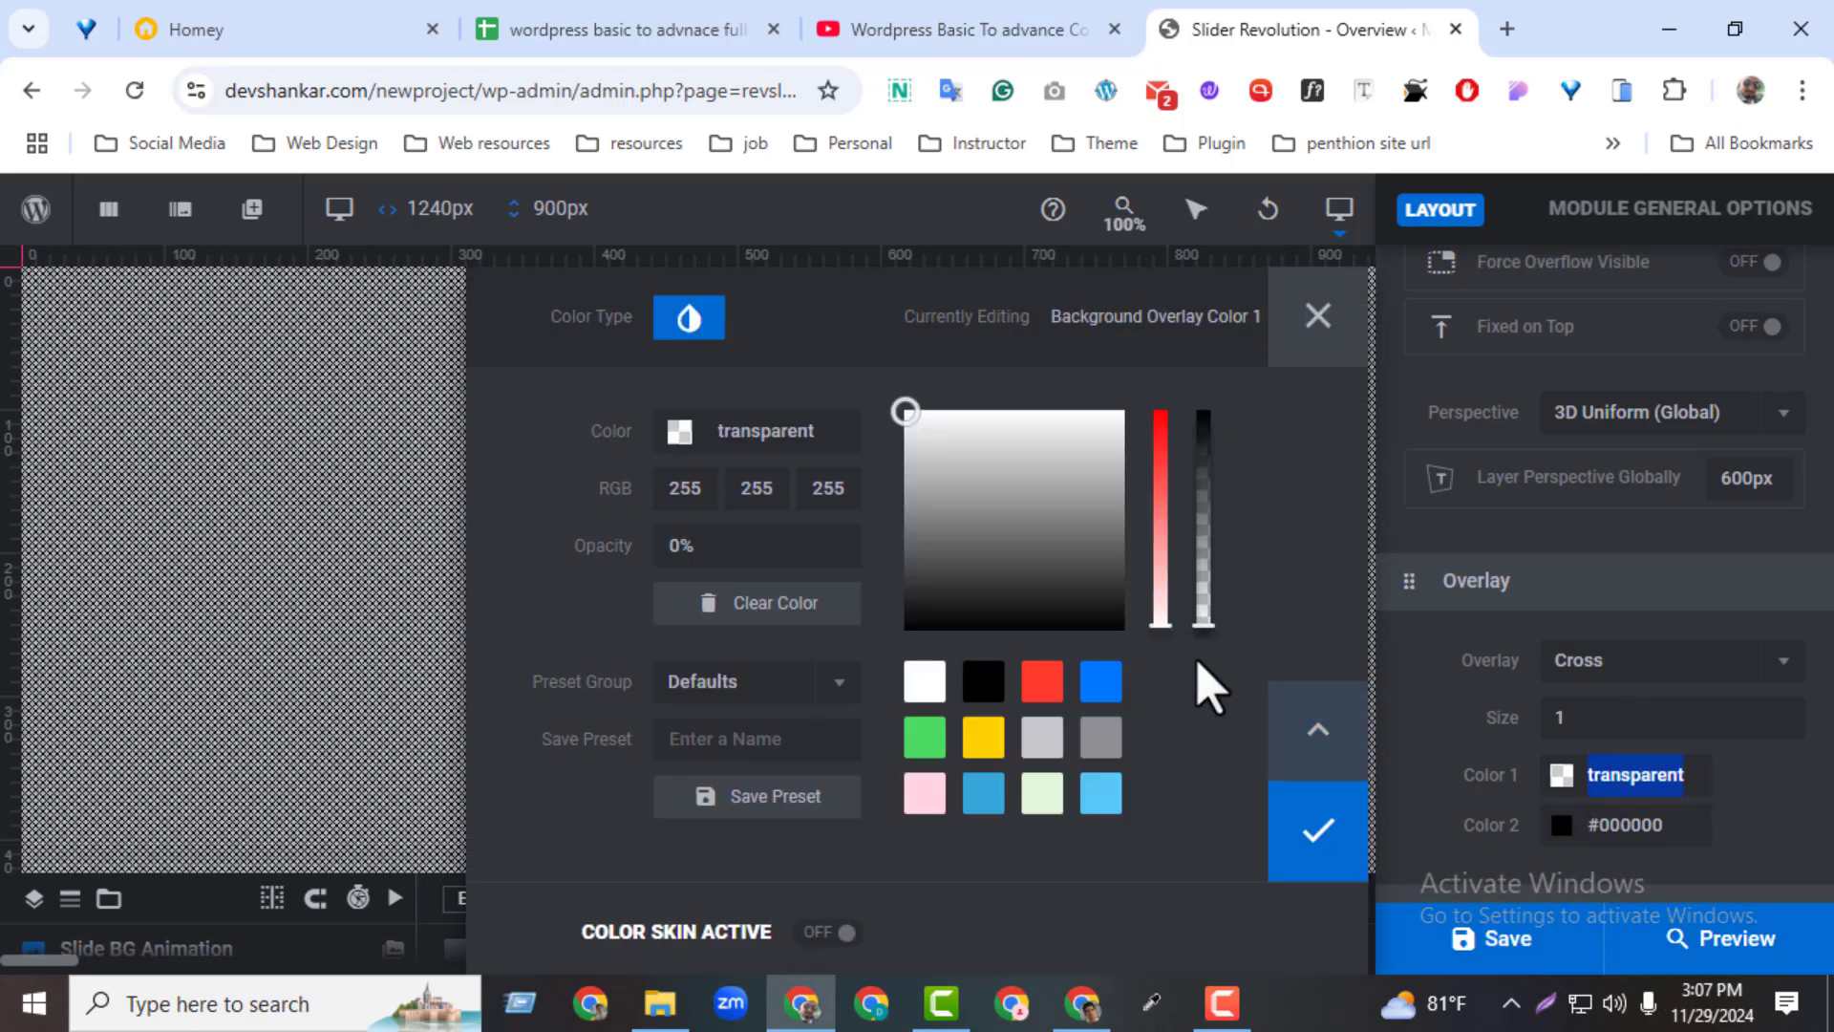
click(1051, 681)
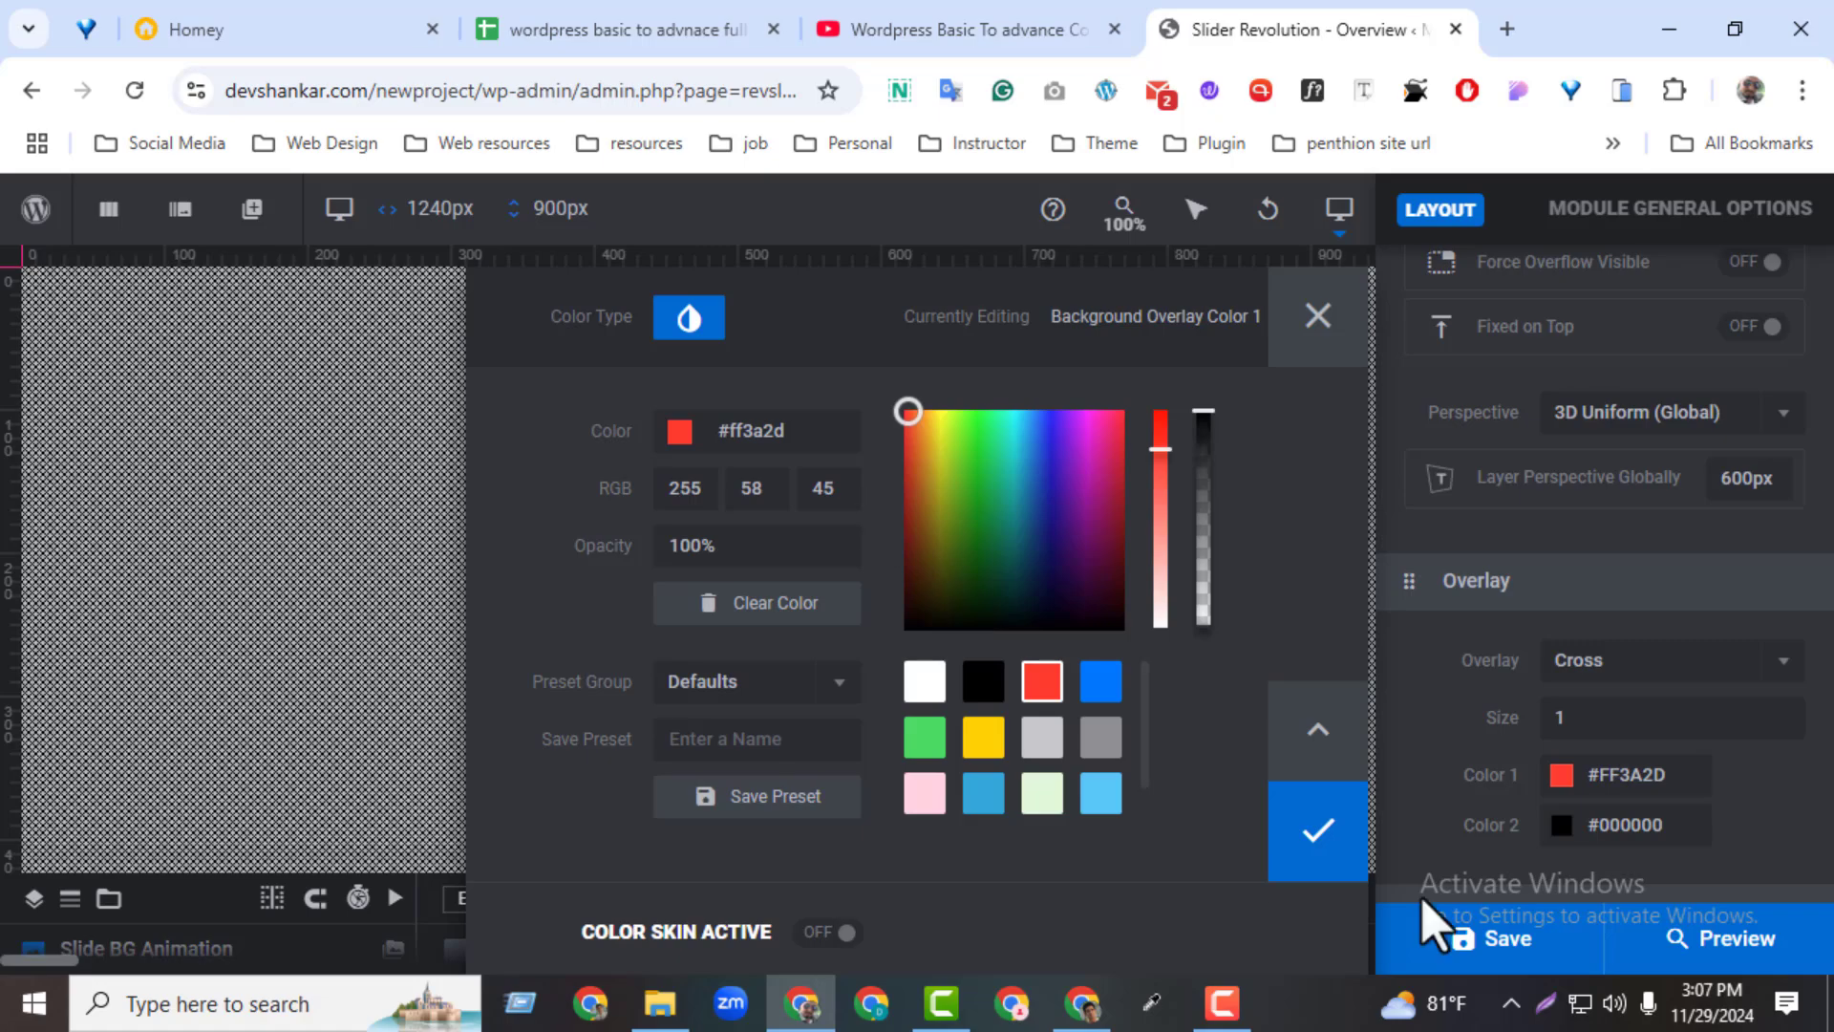
click(1318, 841)
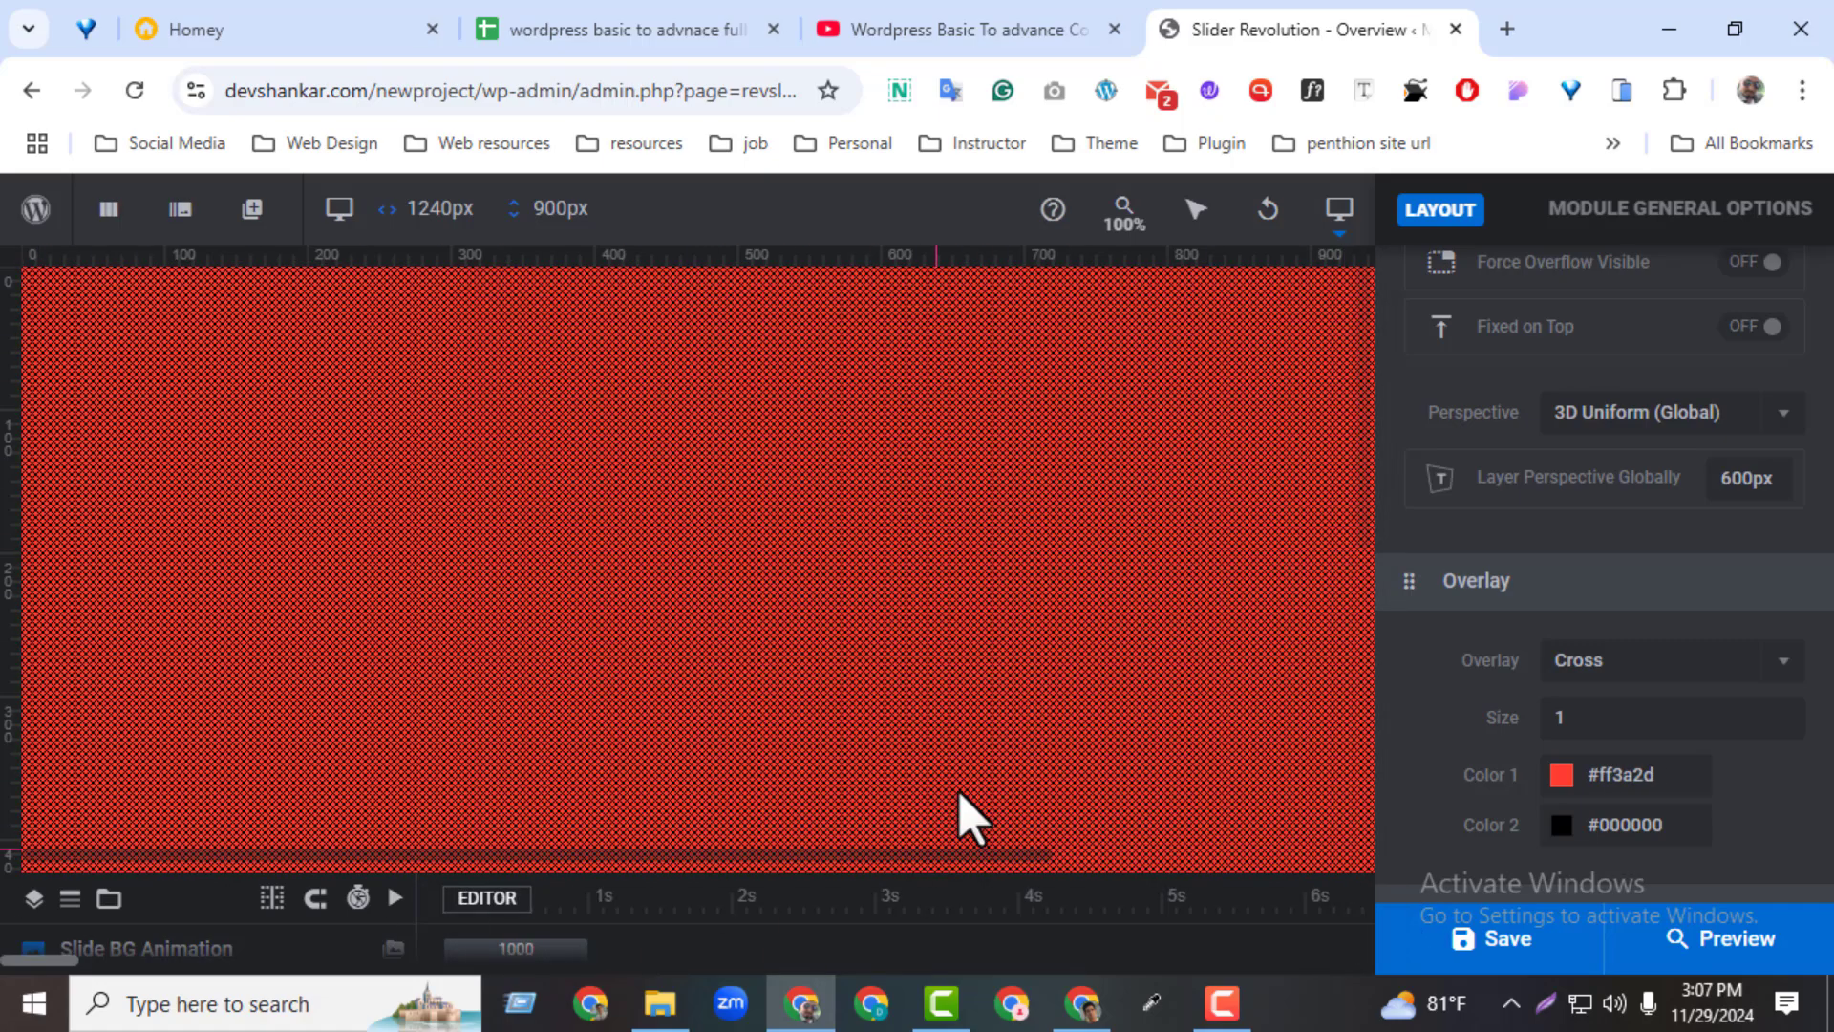
click(1569, 829)
click(1161, 377)
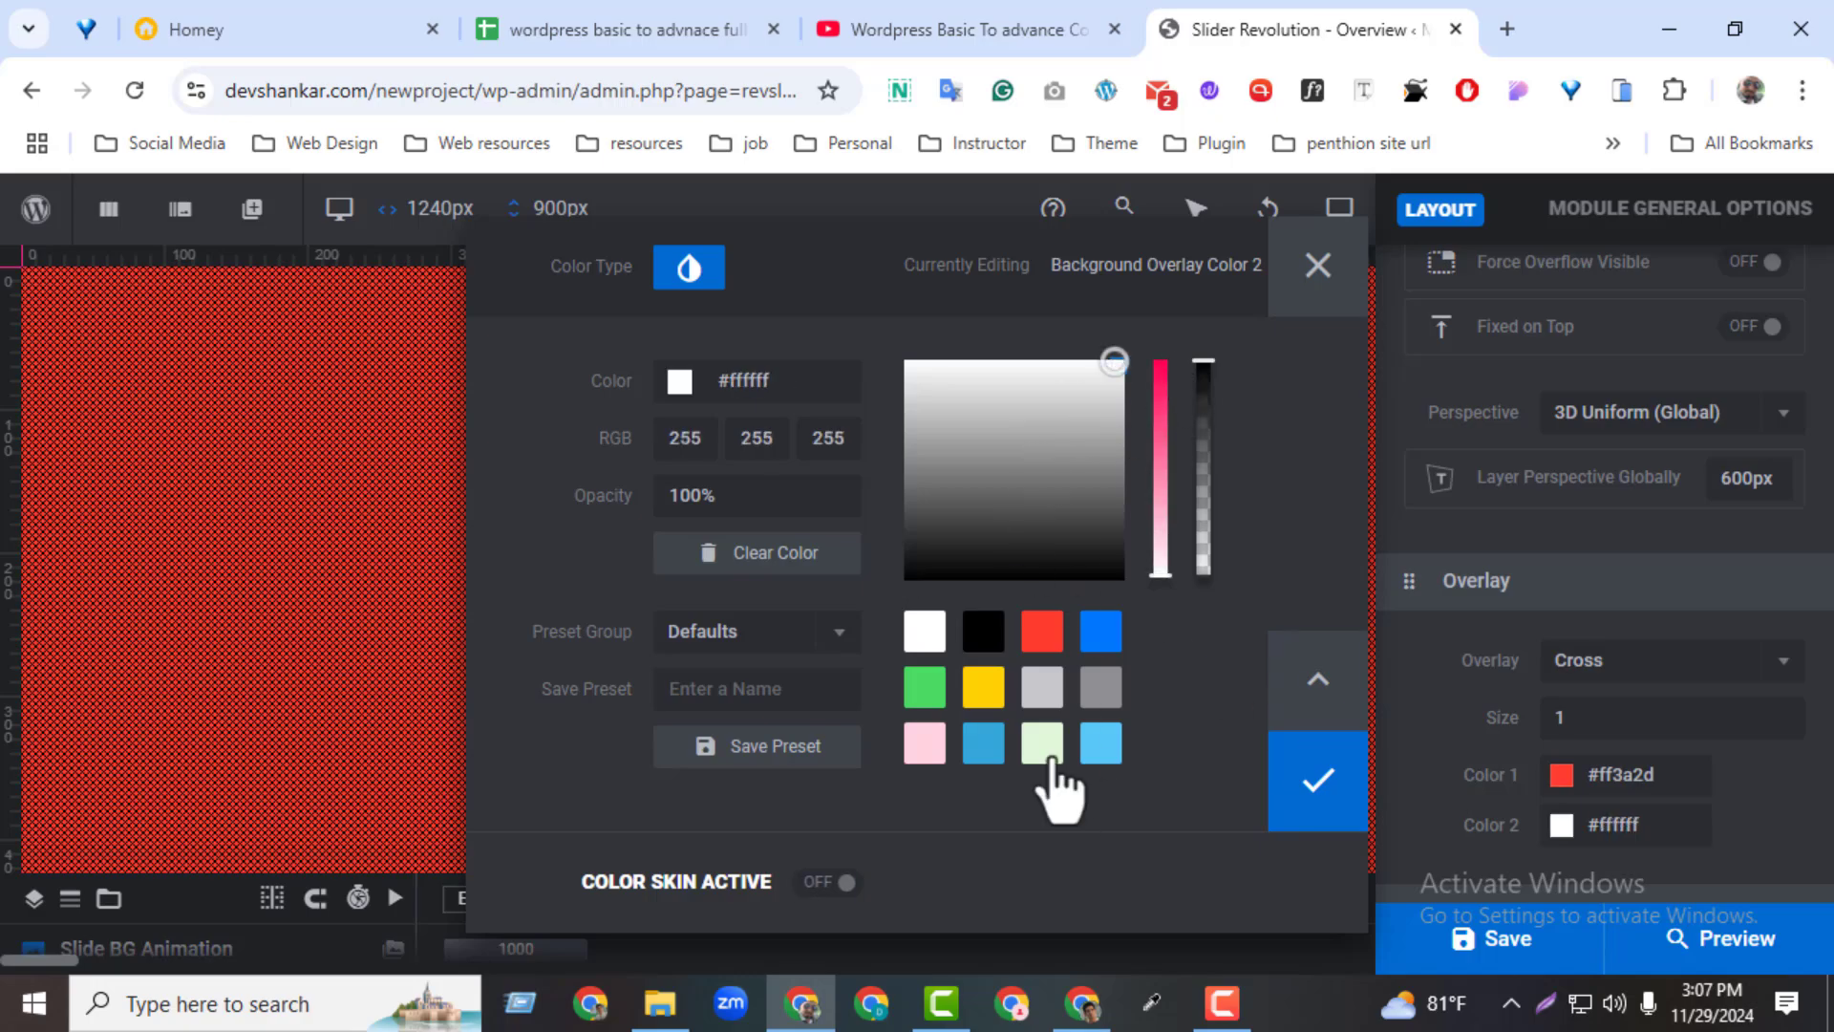
click(1042, 743)
click(1360, 804)
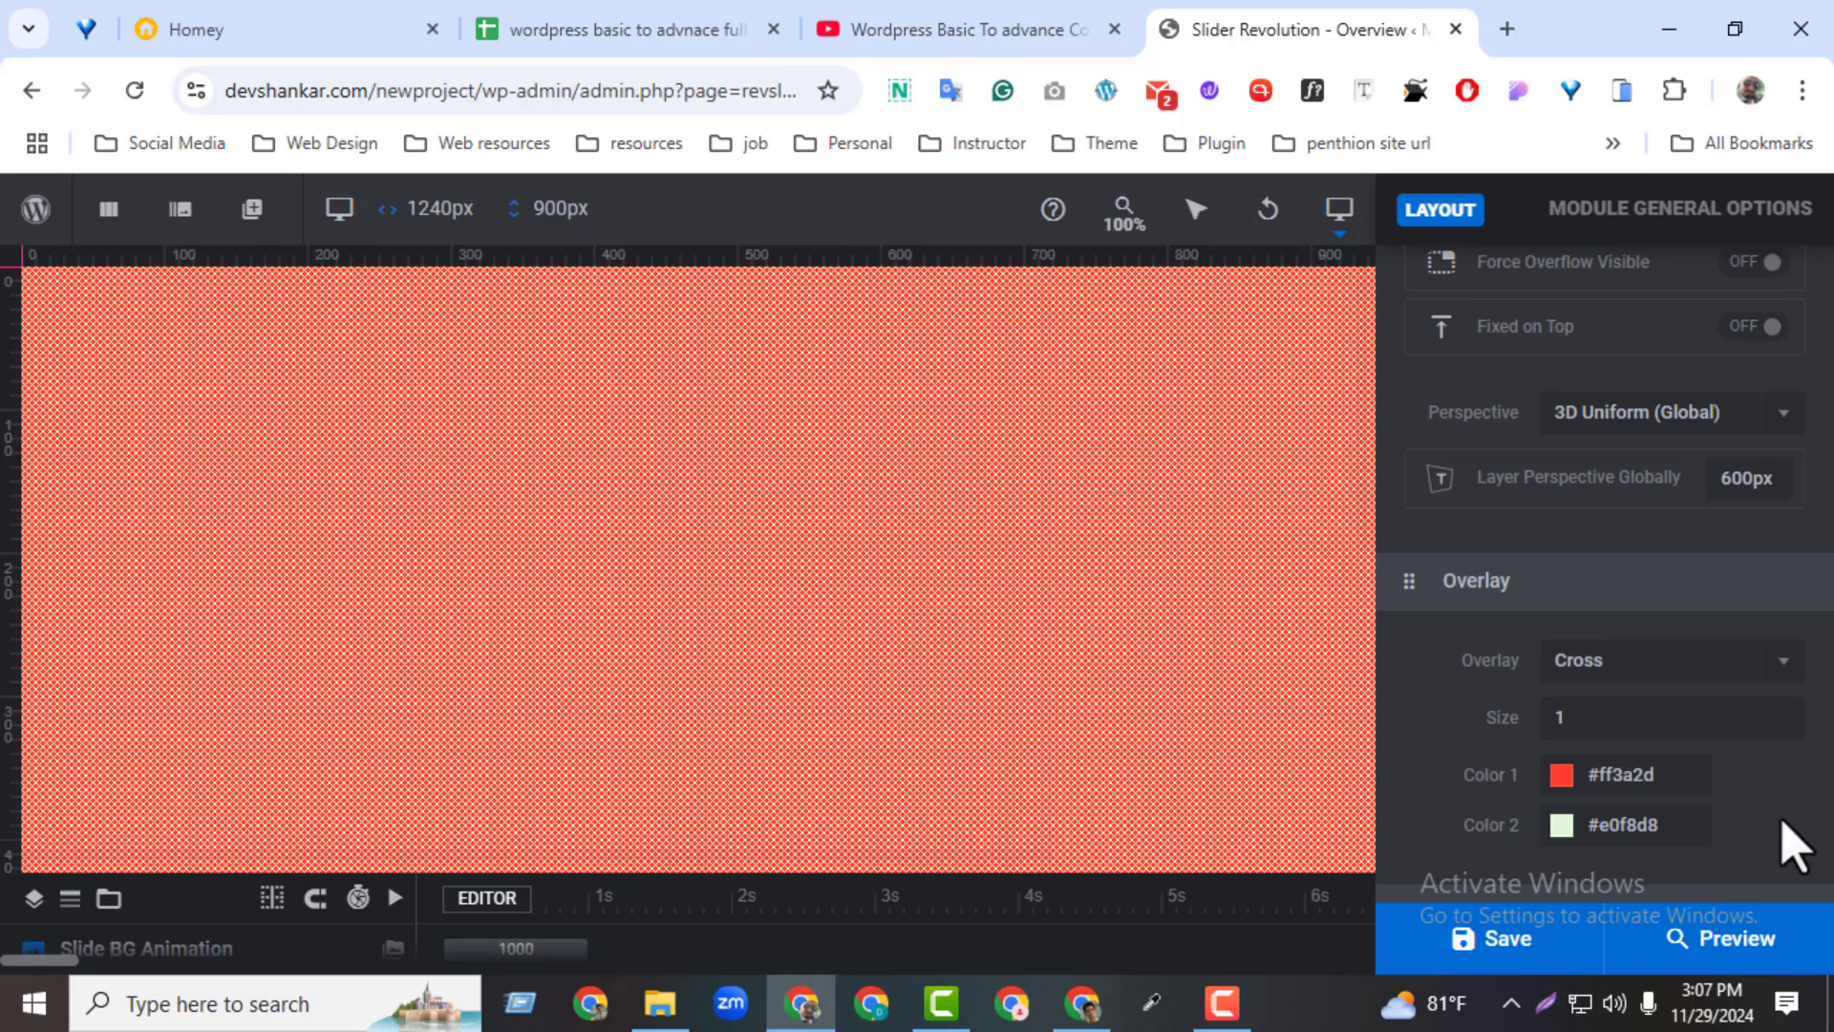
Turn on image use for the module background and set its background colour to the yellow preset #ffcc00
scroll(1782, 824, down, 5)
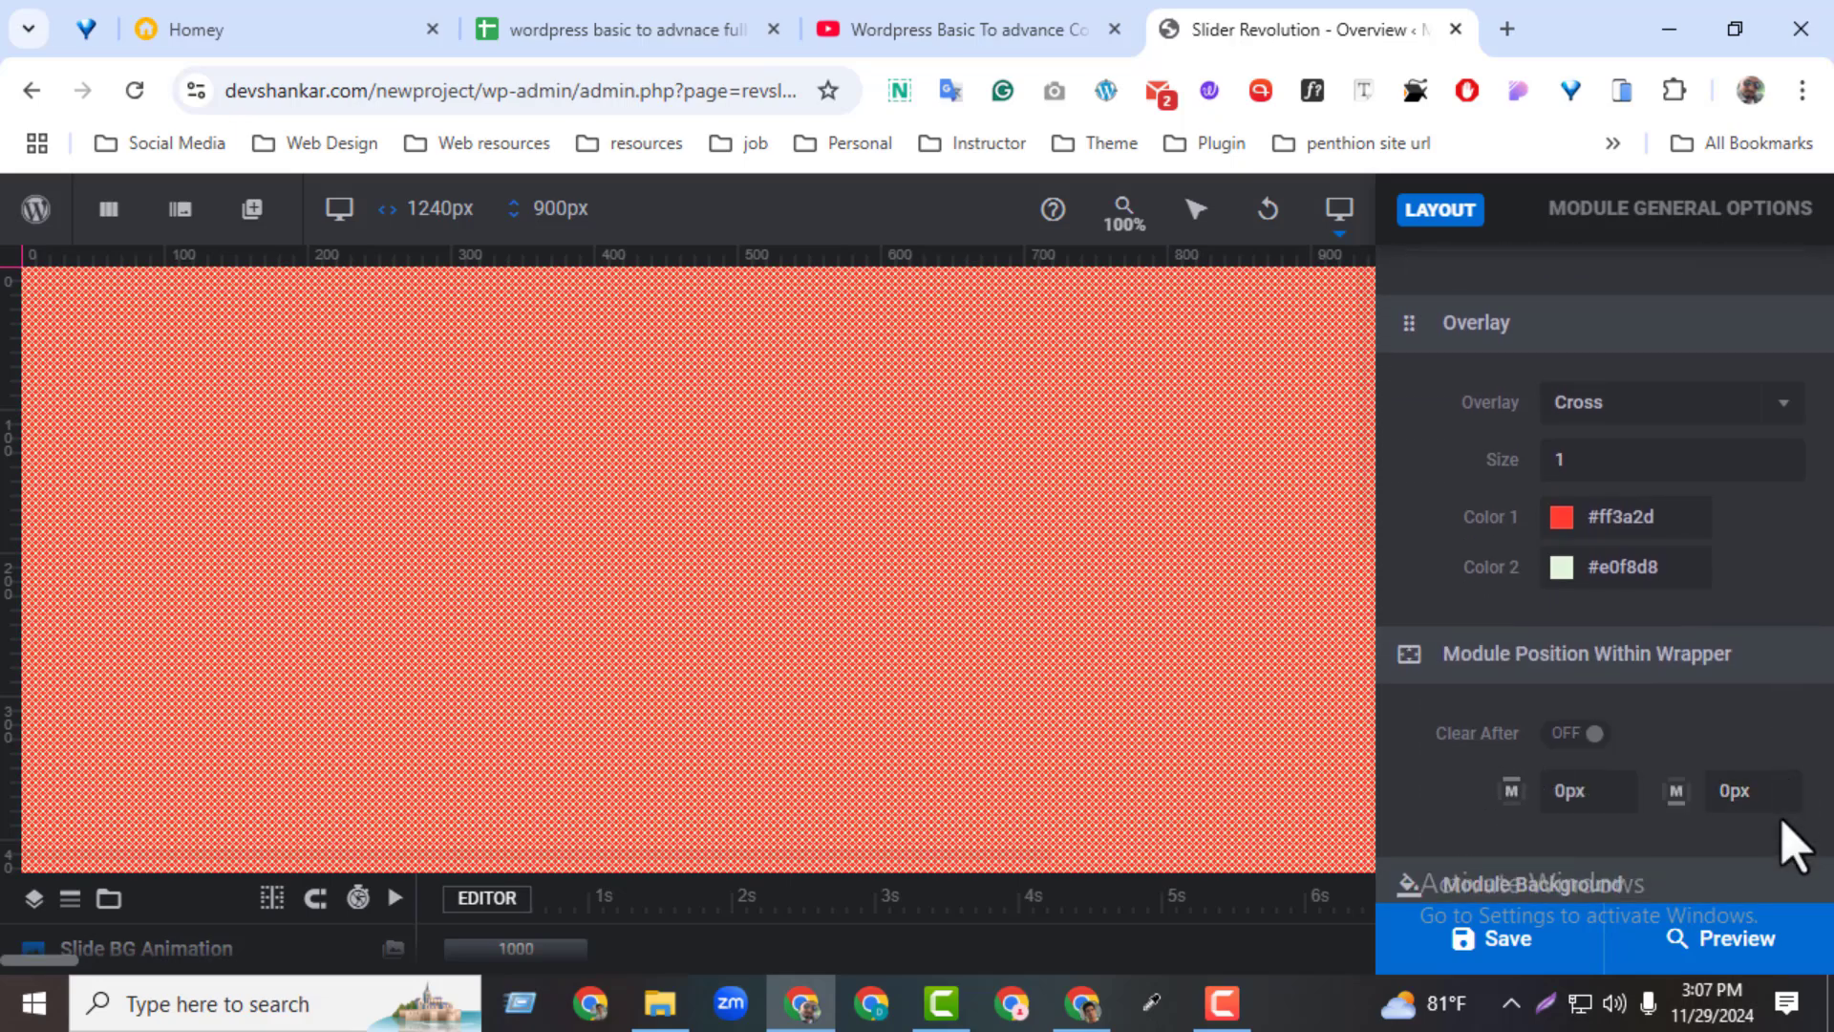
scroll(1791, 845, down, 1)
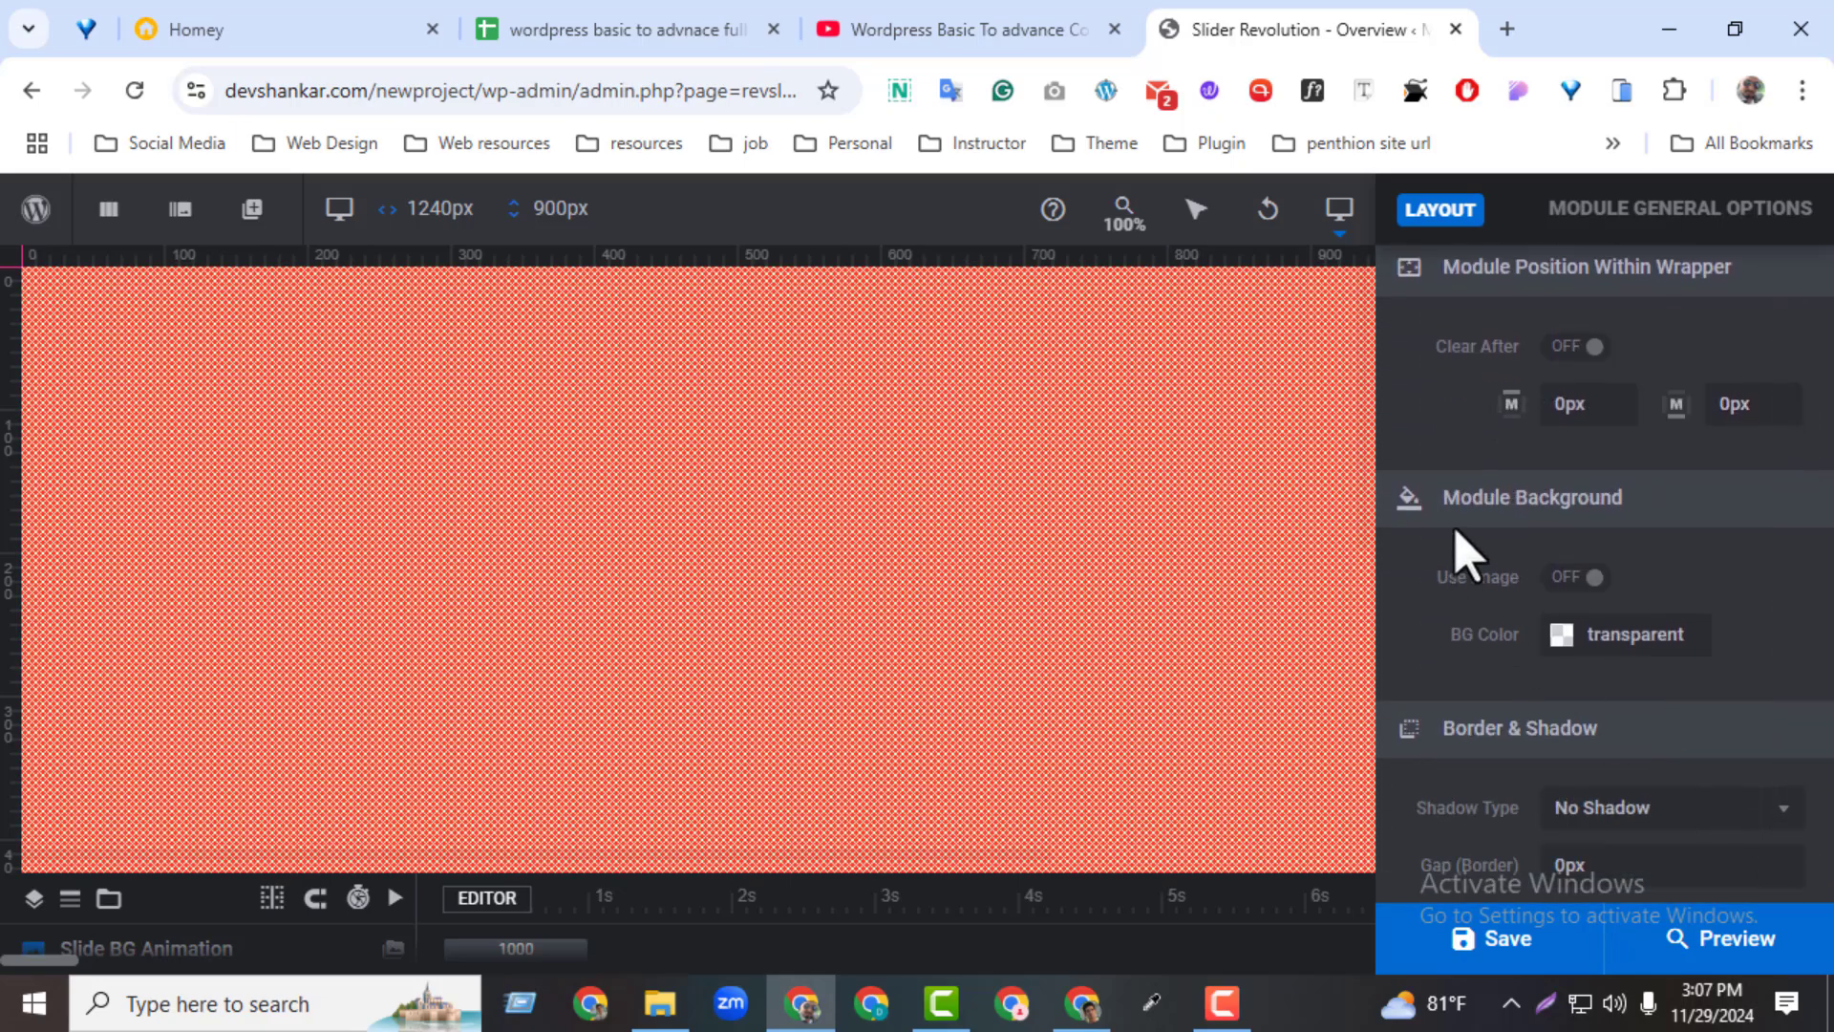
scroll(1574, 693, up, 1)
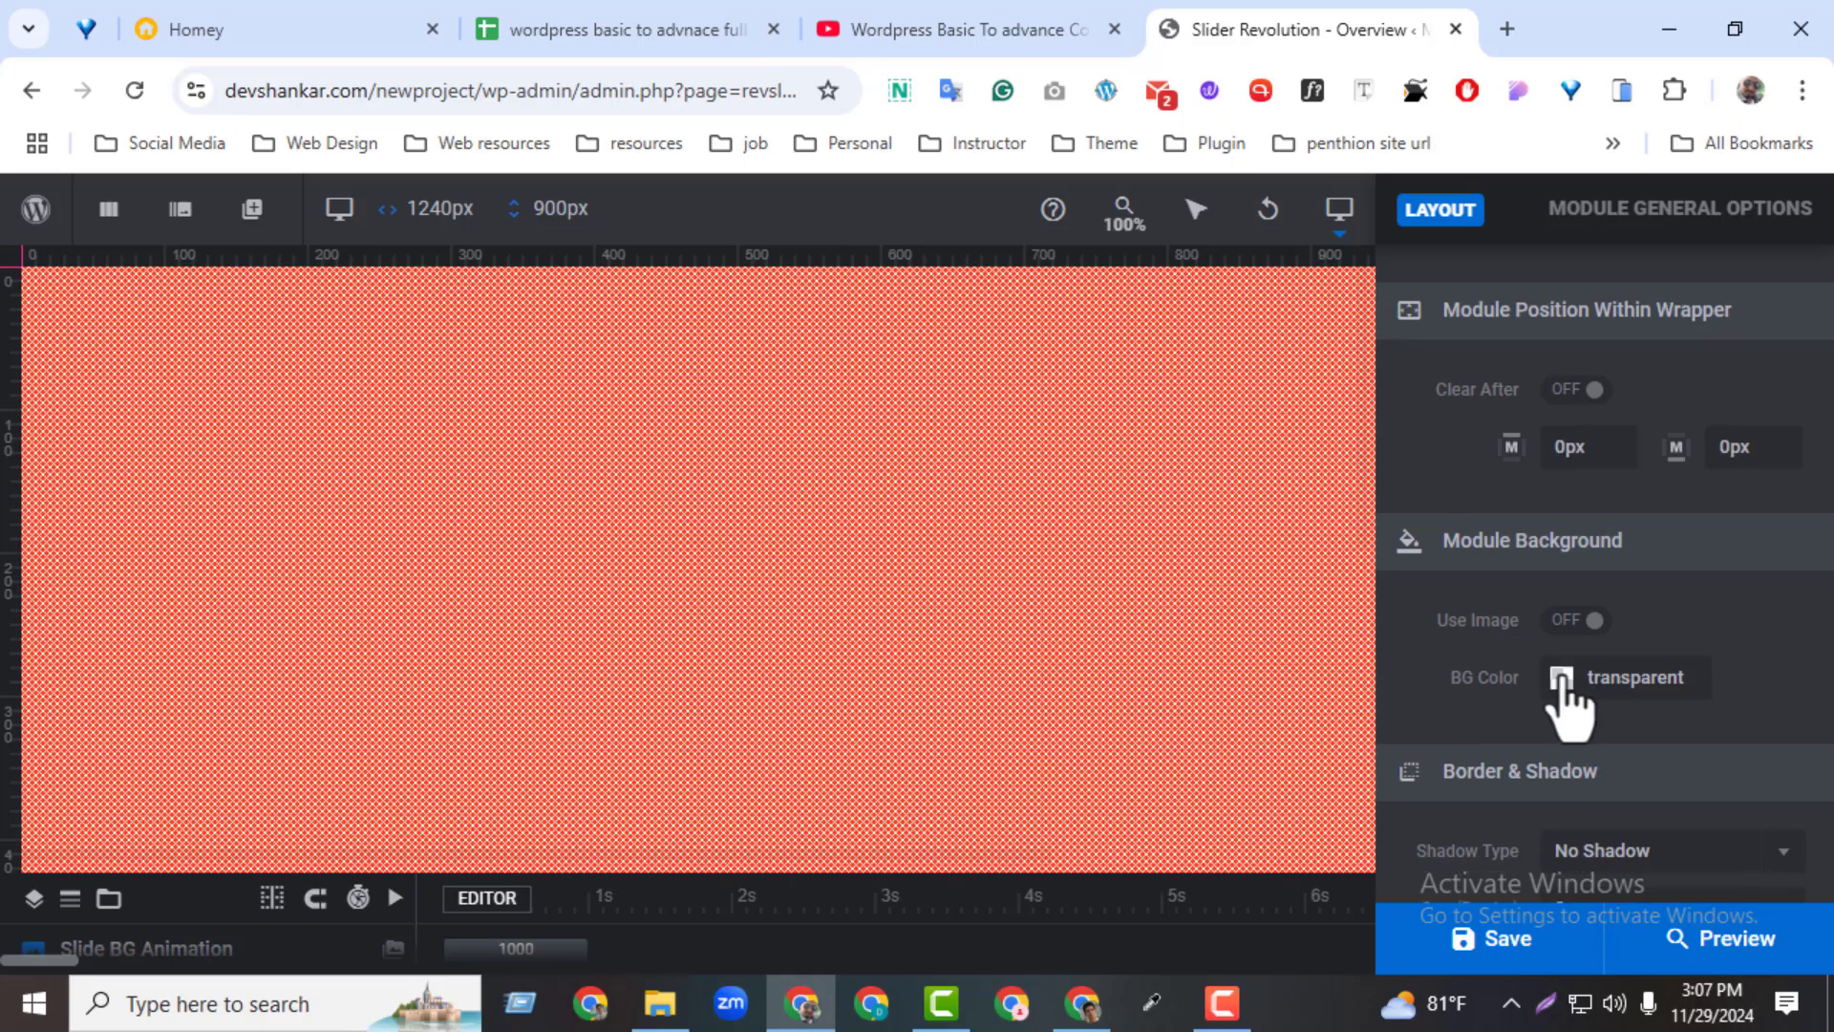
click(1574, 621)
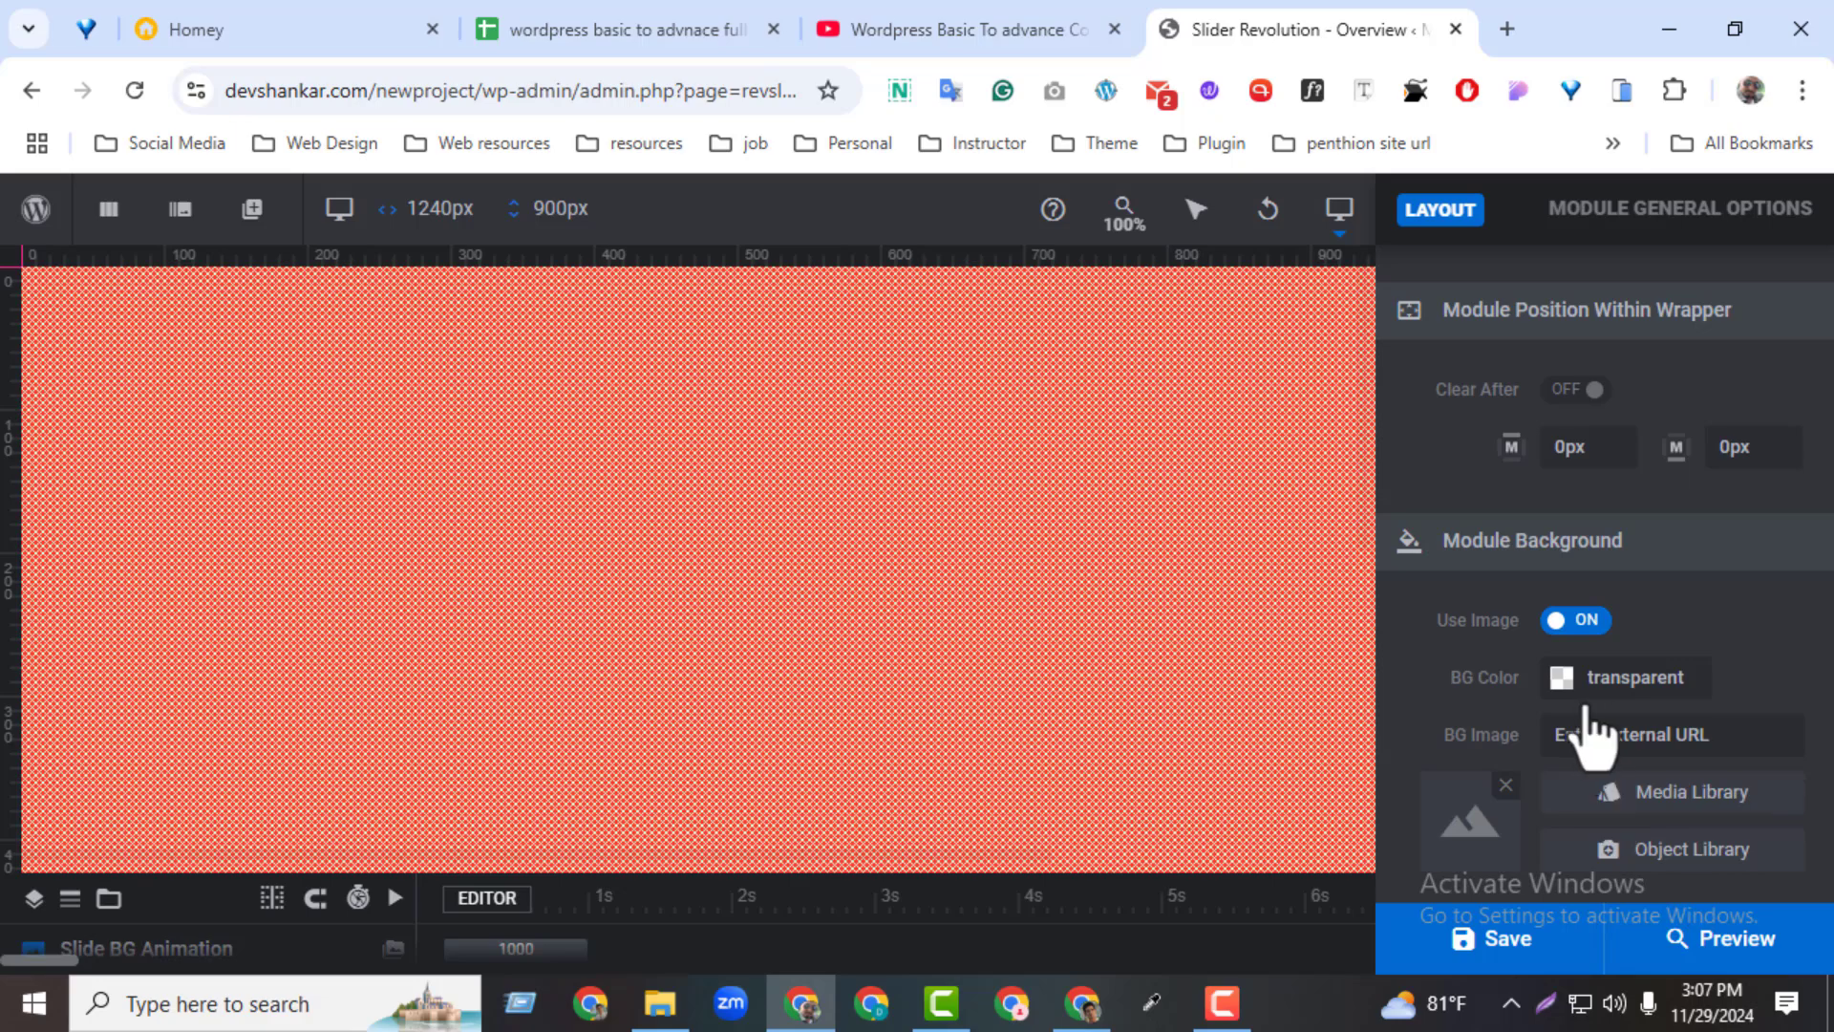
click(1614, 680)
click(983, 686)
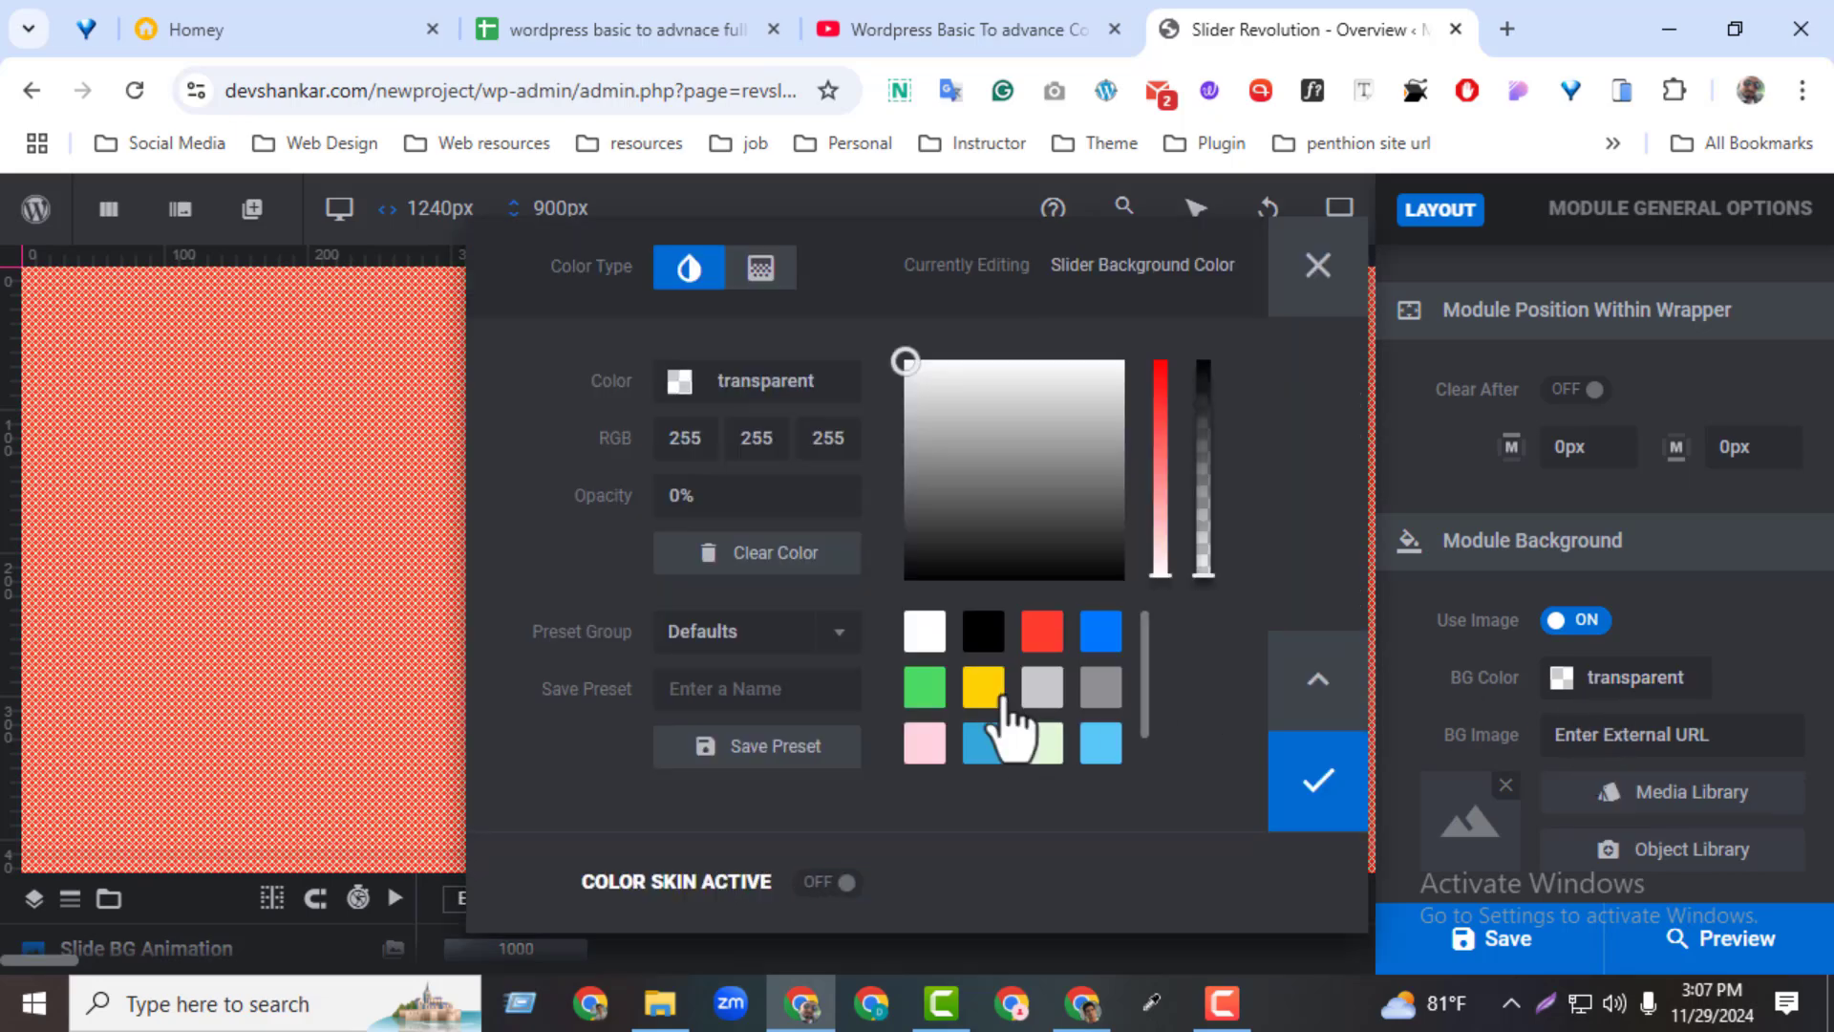
click(1284, 785)
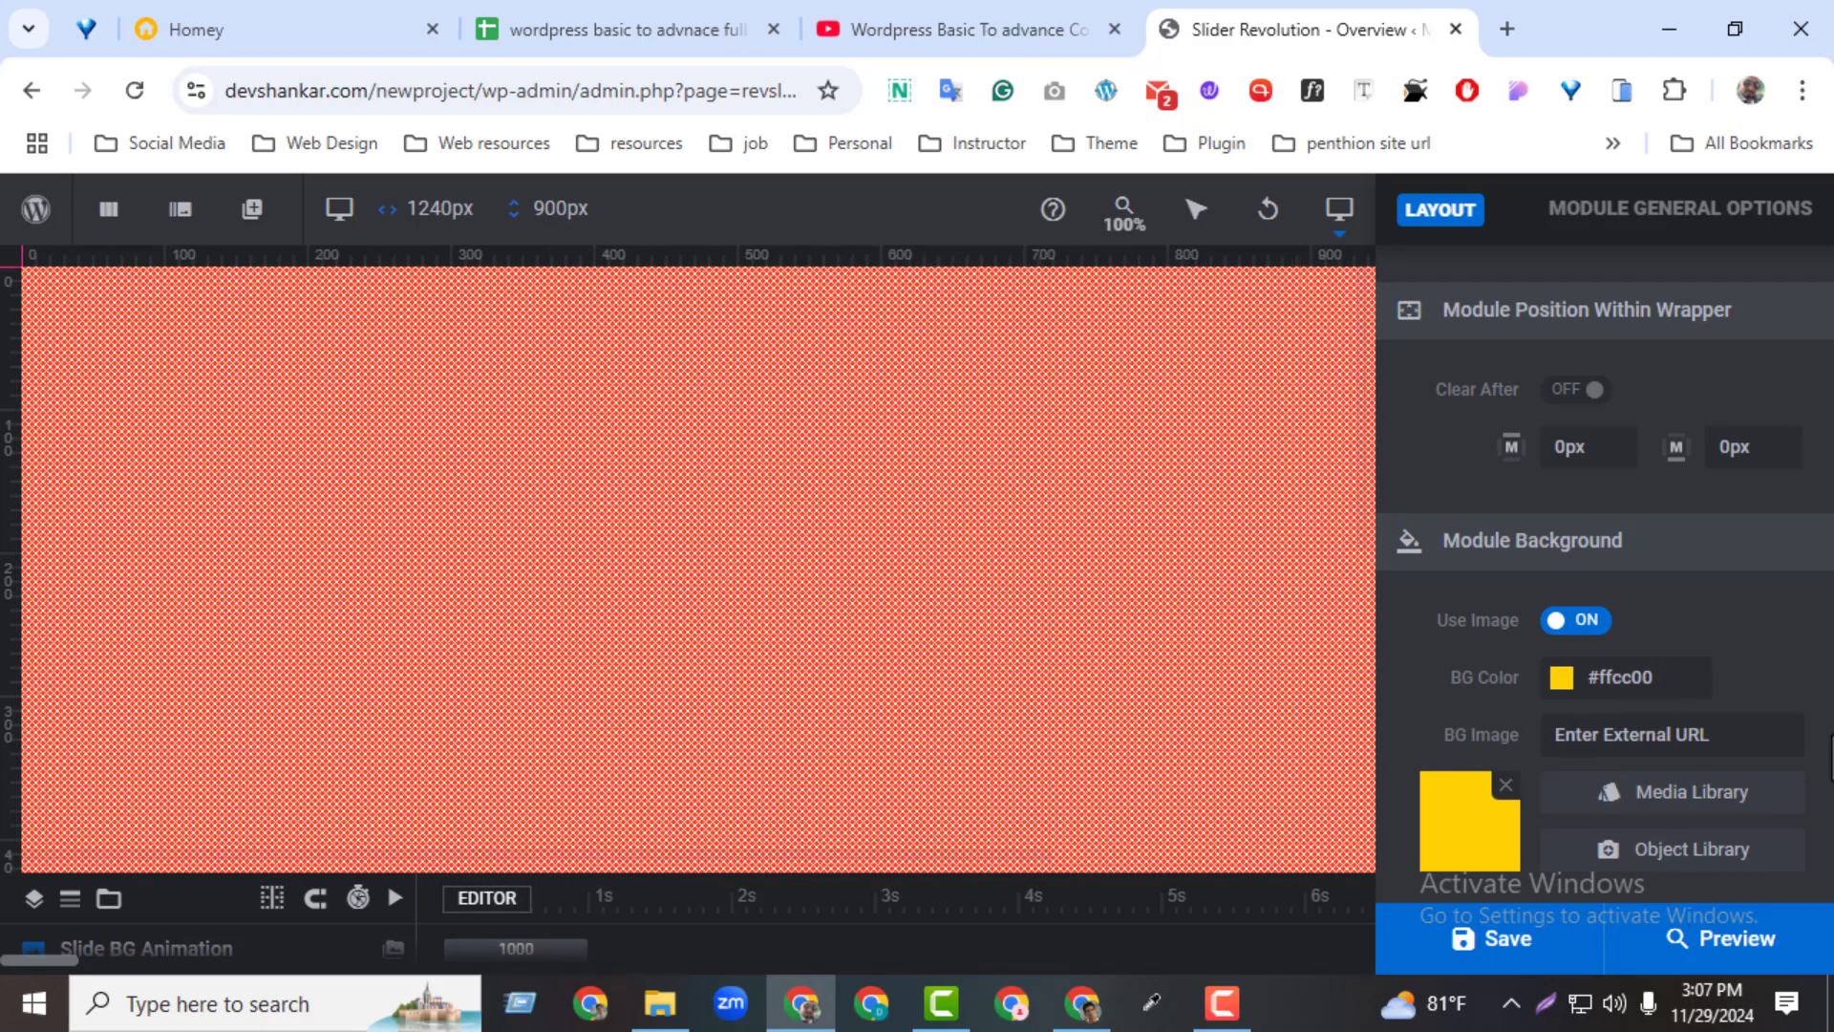
Remove the module's Cross overlay by setting the overlay to No Overlay
scroll(1820, 693, up, 4)
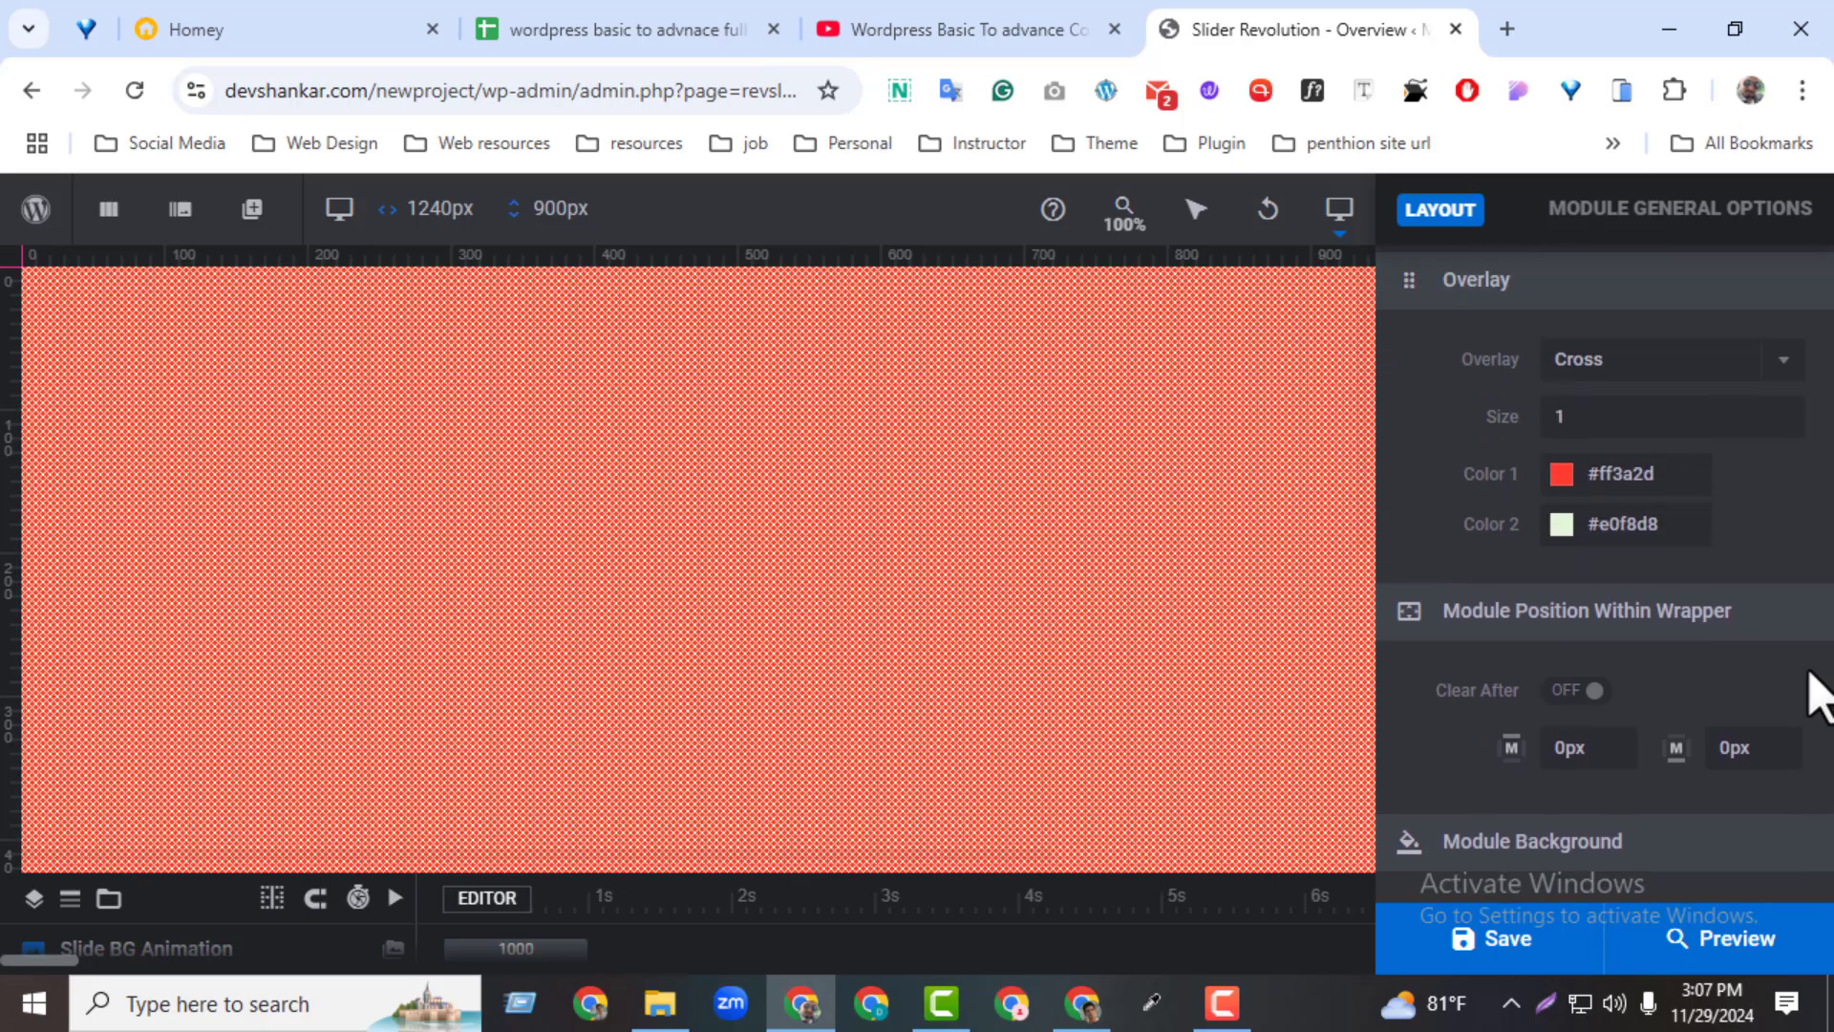
scroll(1581, 549, up, 2)
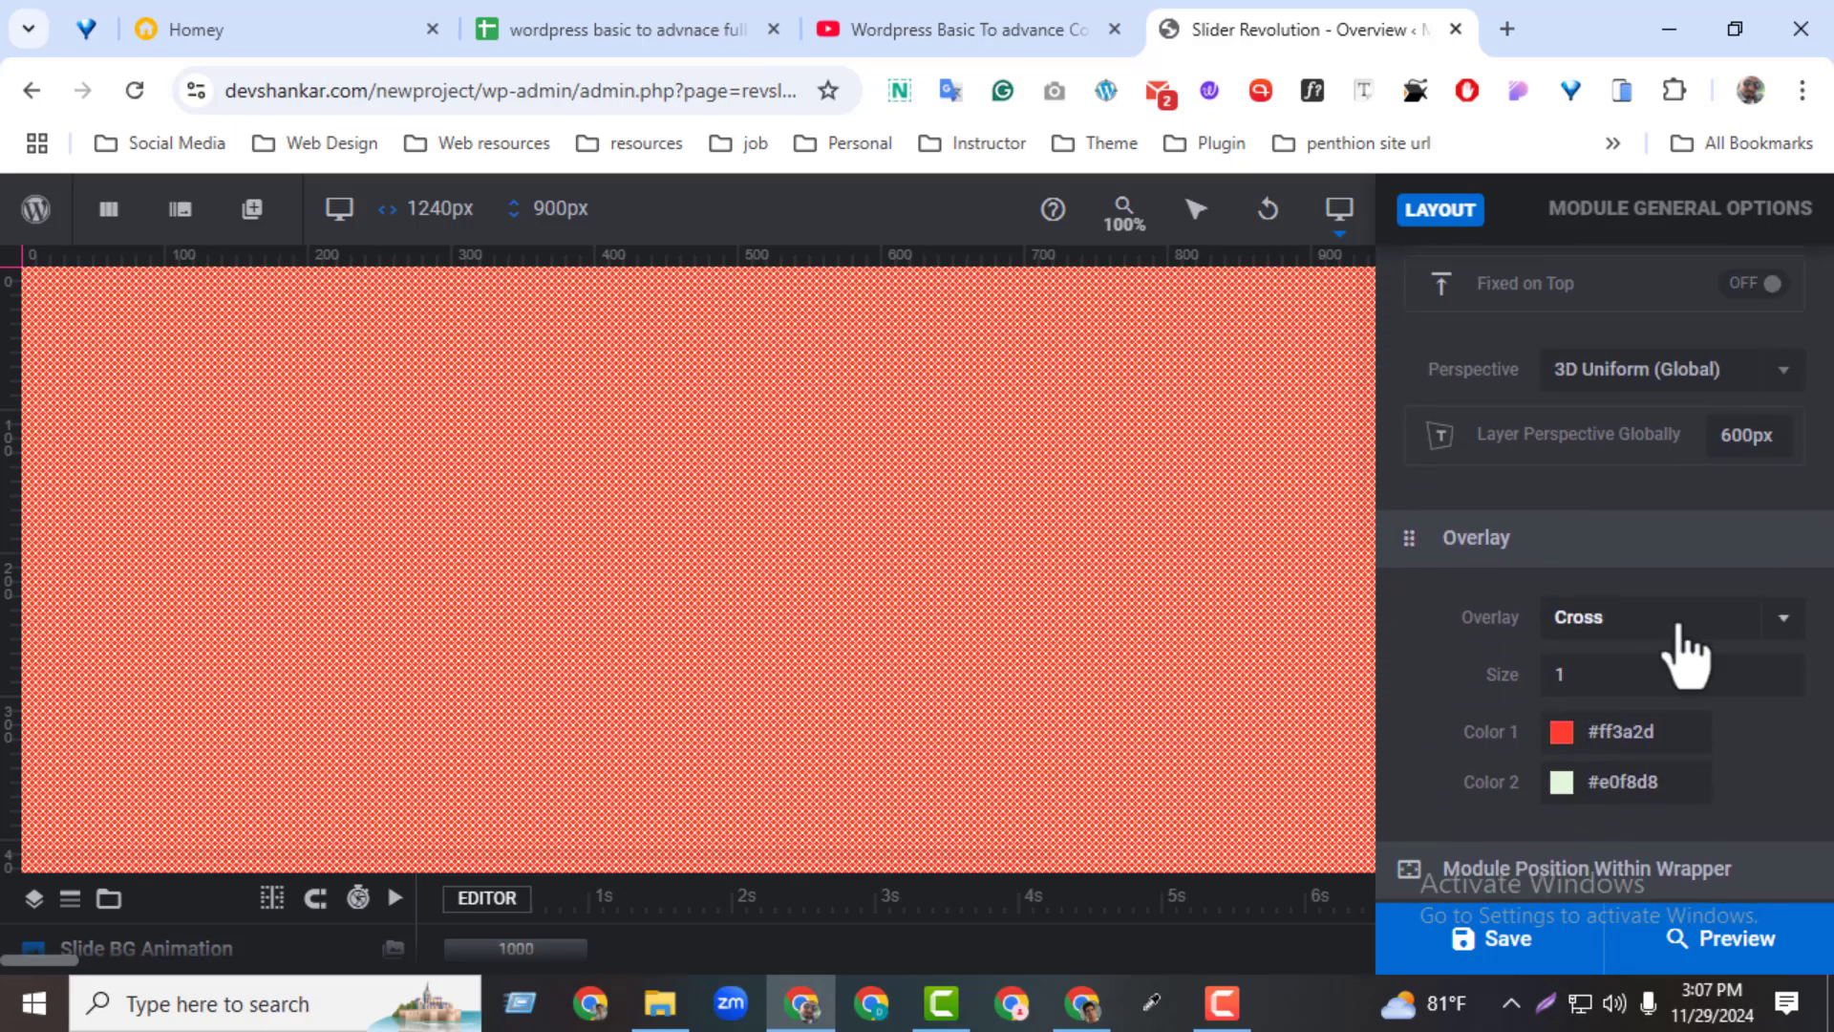
click(1680, 630)
drag(1790, 494, 1789, 320)
click(1684, 270)
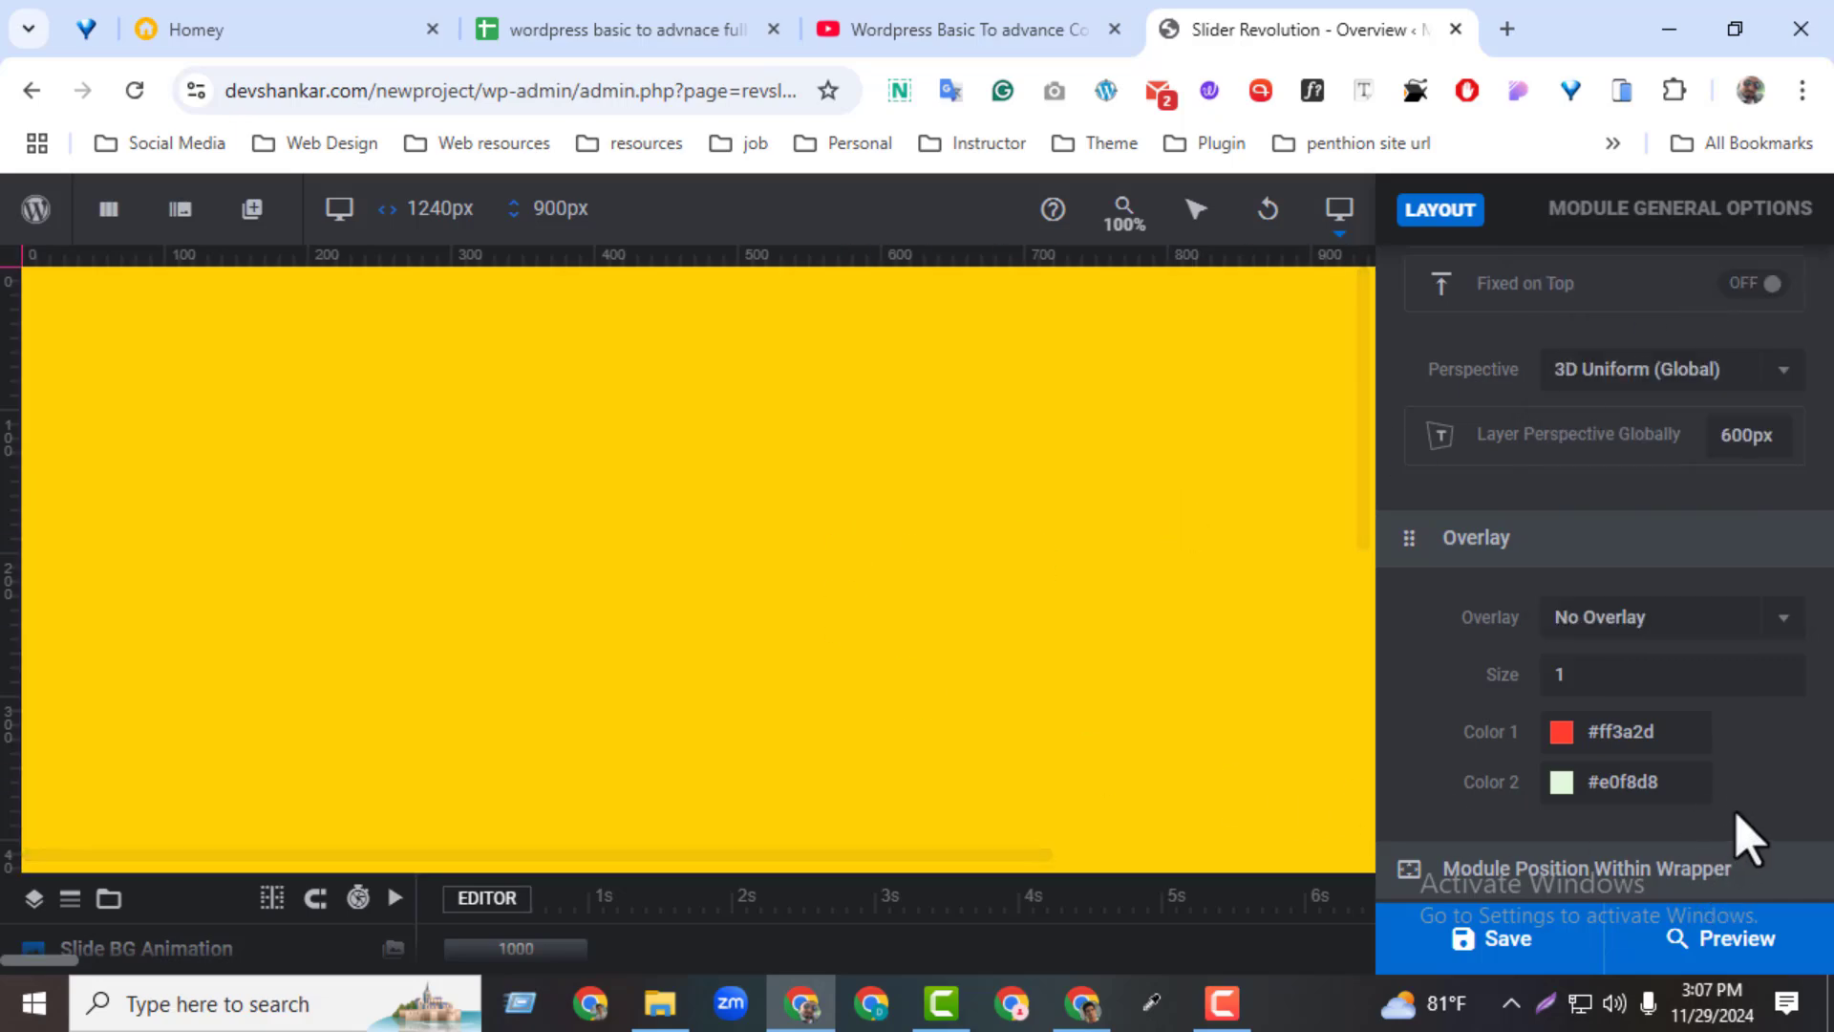
Change the module's background colour to the red preset #ff3a2d
scroll(1735, 835, up, 1)
scroll(1736, 835, down, 3)
scroll(1736, 831, down, 5)
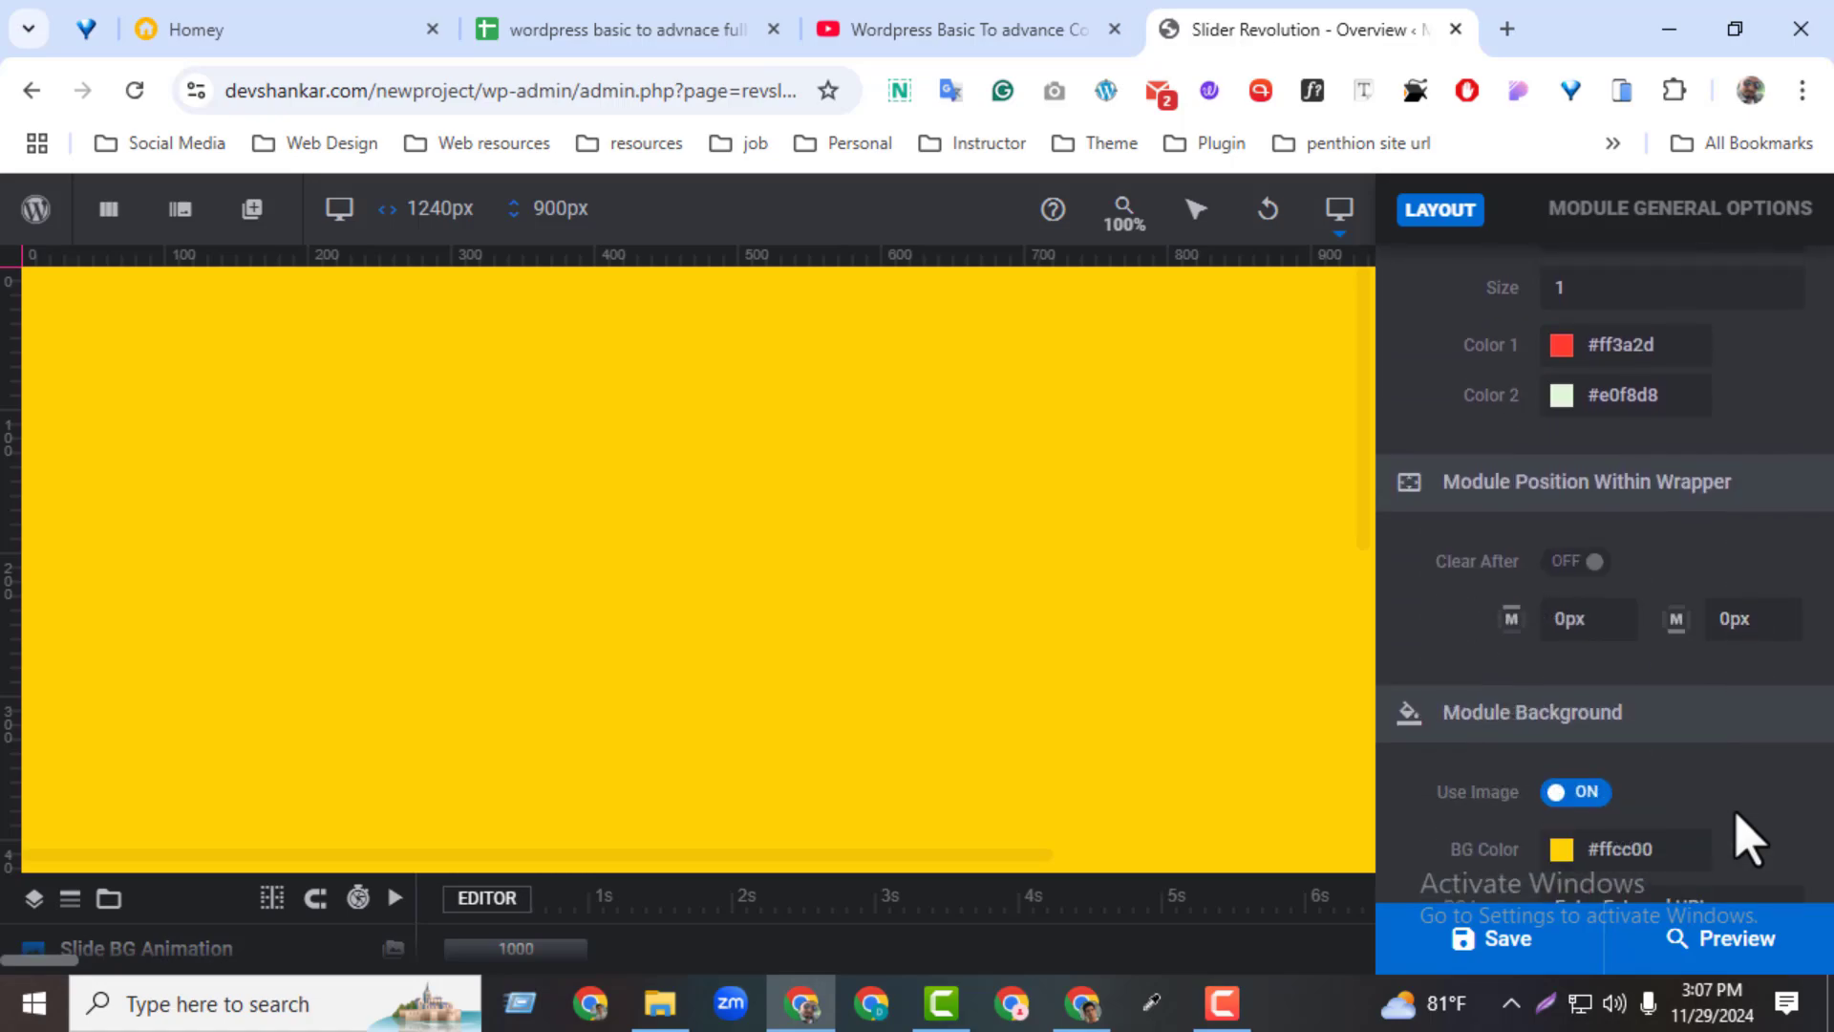
click(1467, 774)
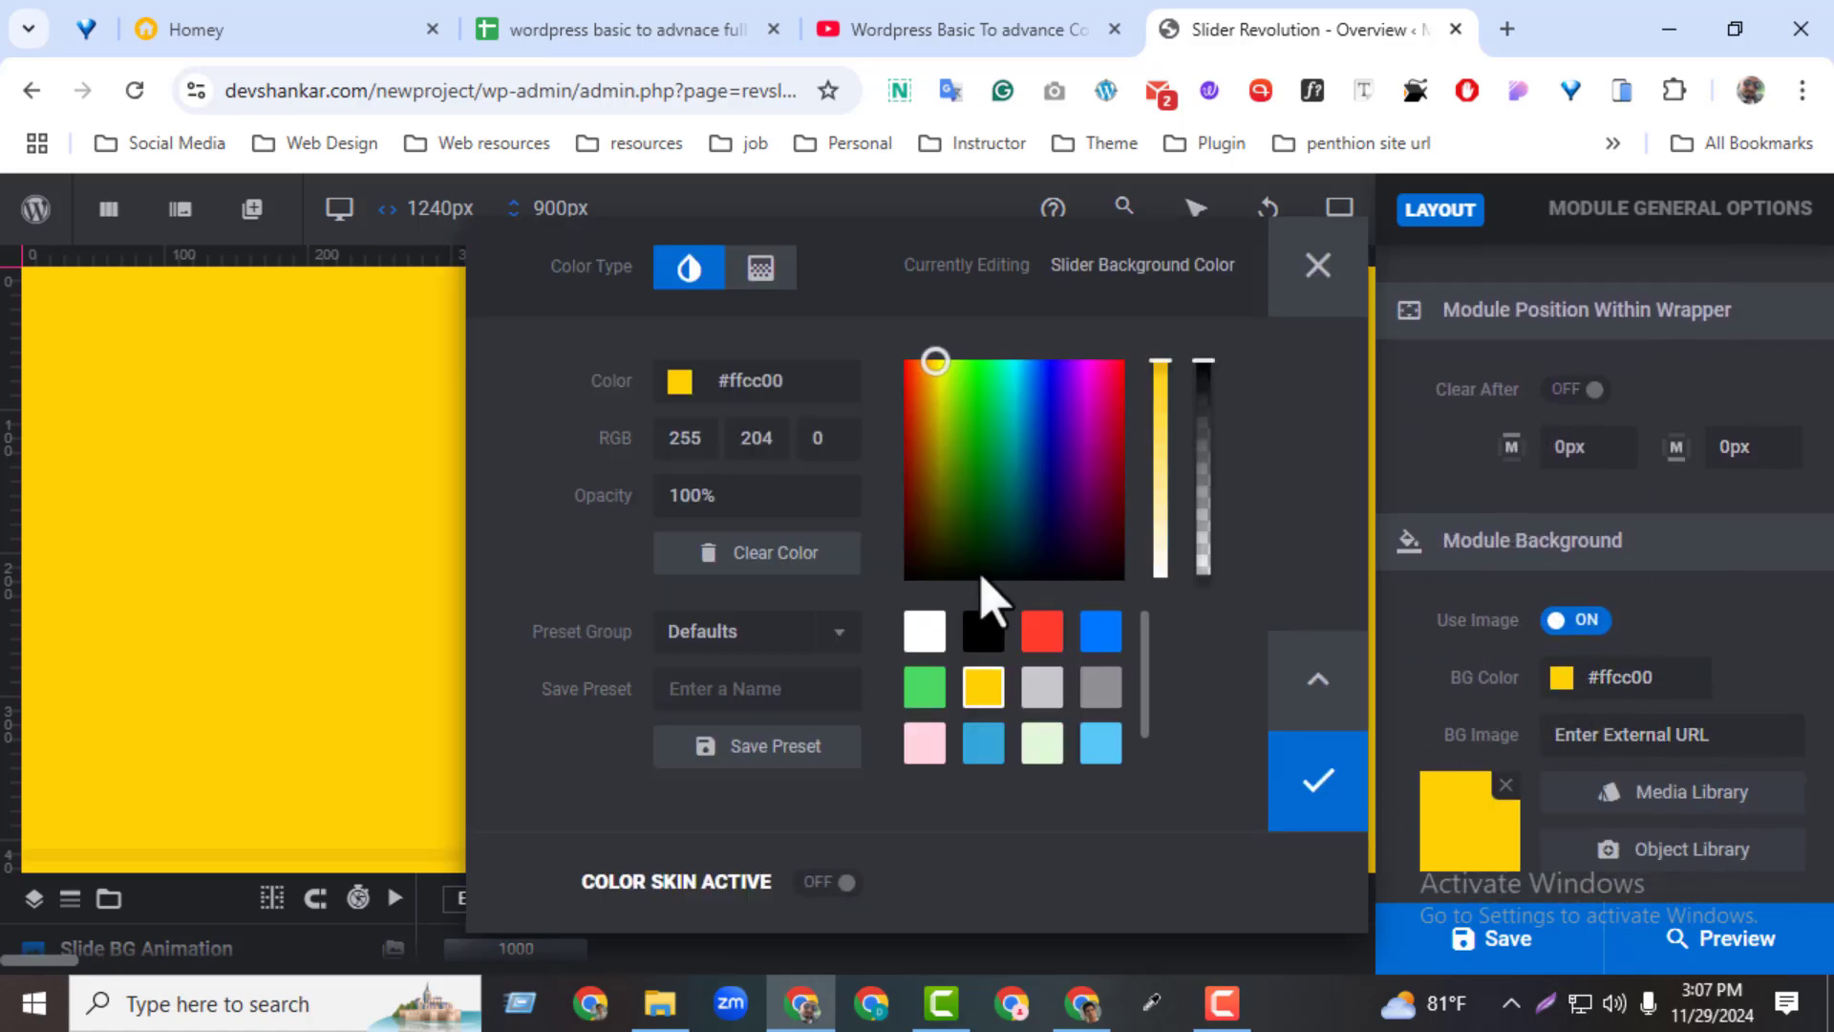
click(1042, 631)
click(1309, 769)
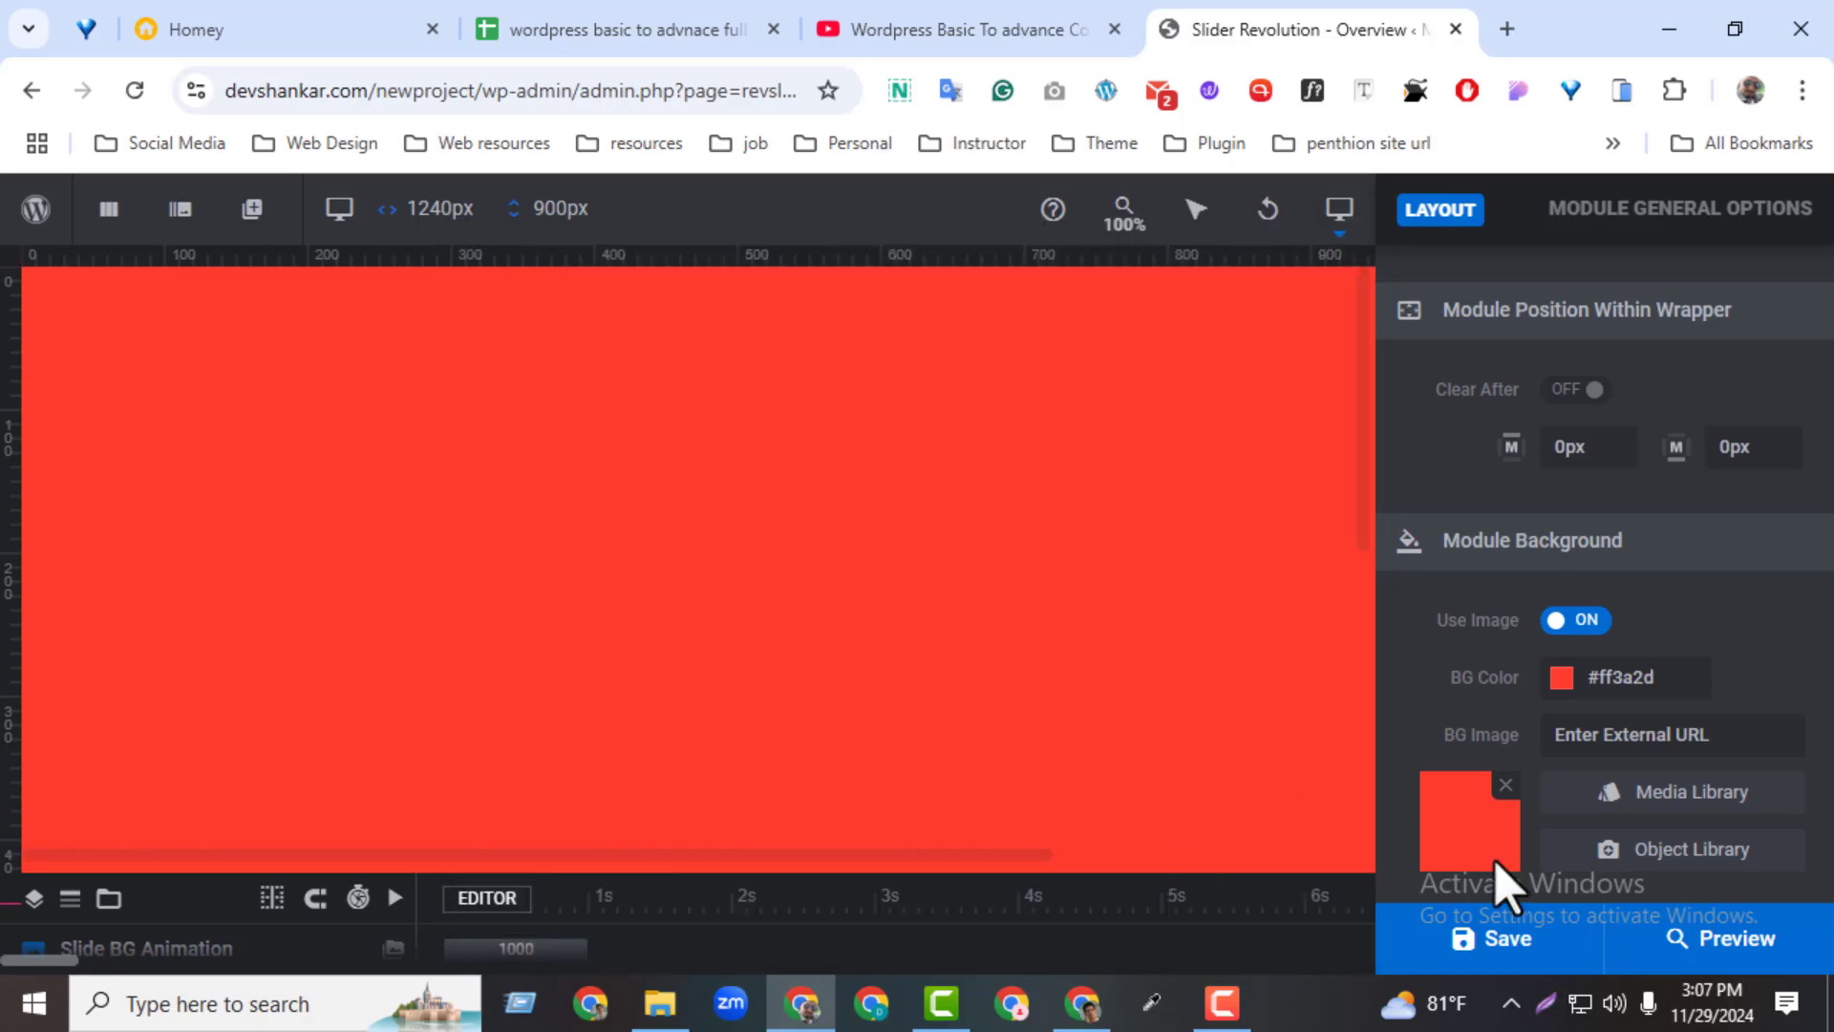
Try opacities of 10%, 50% and about 28% on the red background colour, and return it to 100%
click(1569, 695)
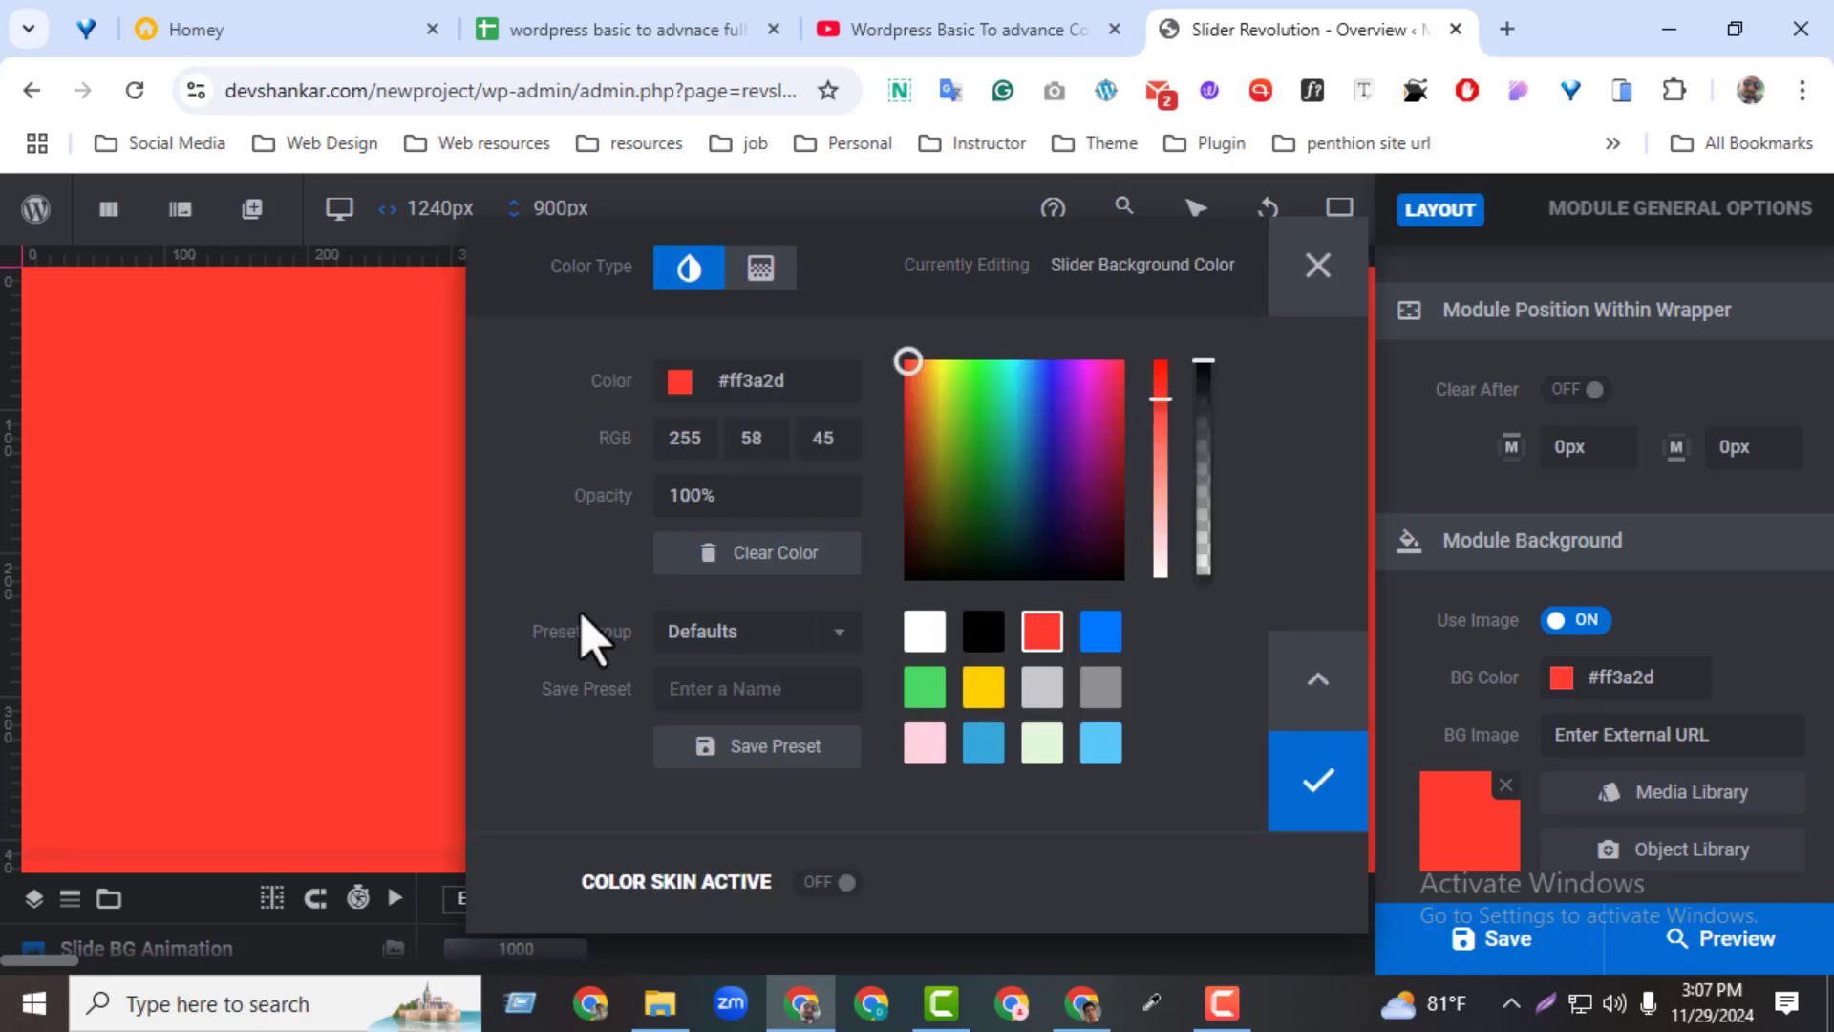
click(746, 502)
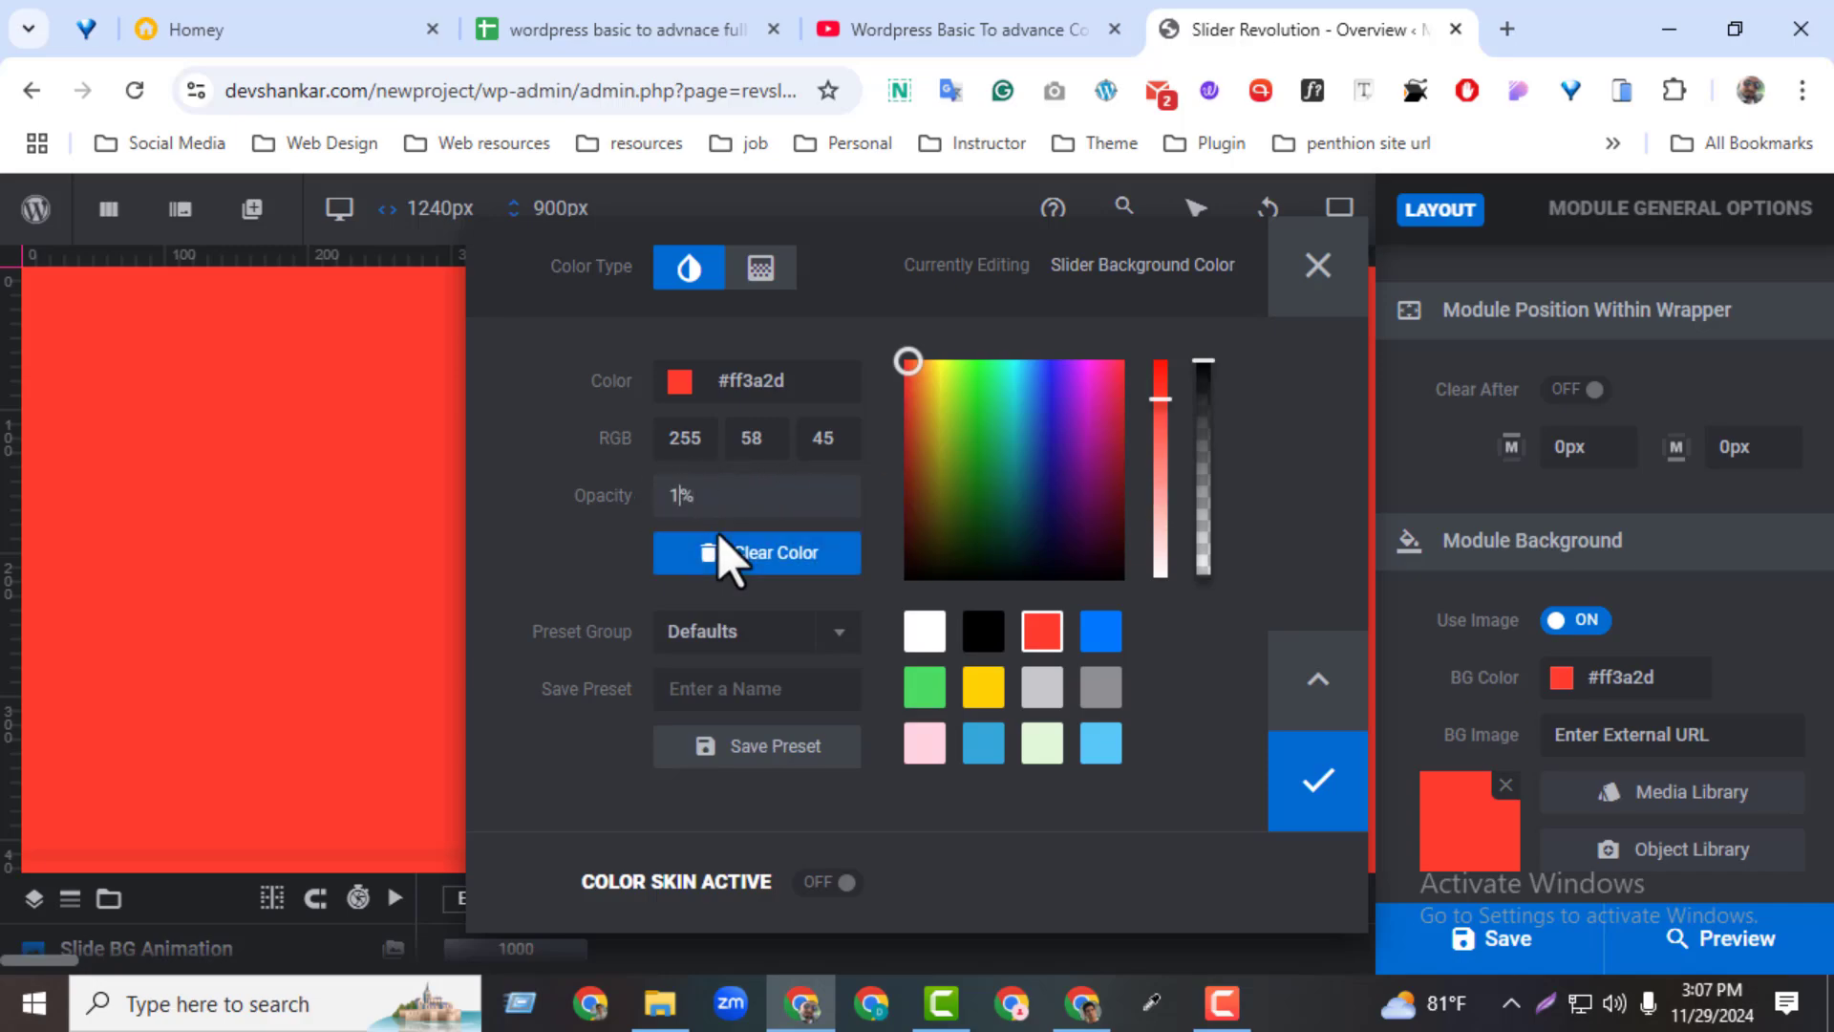
text(0)
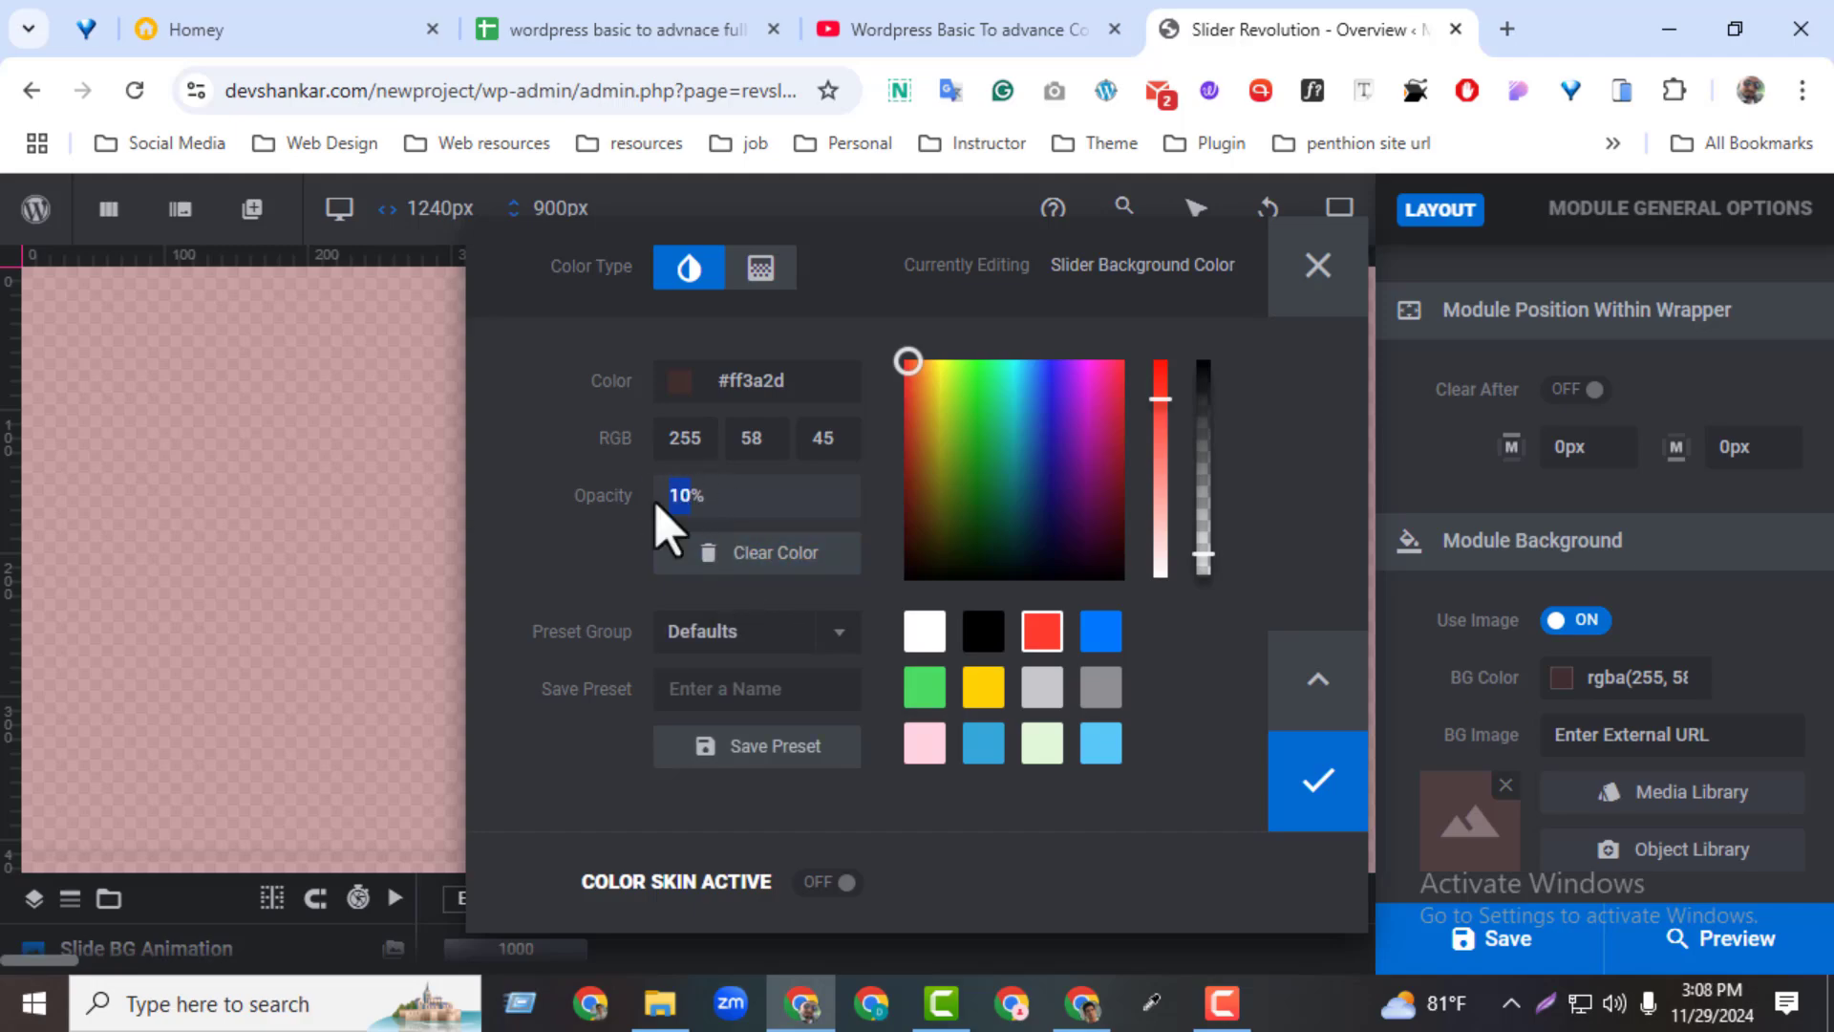
text(0)
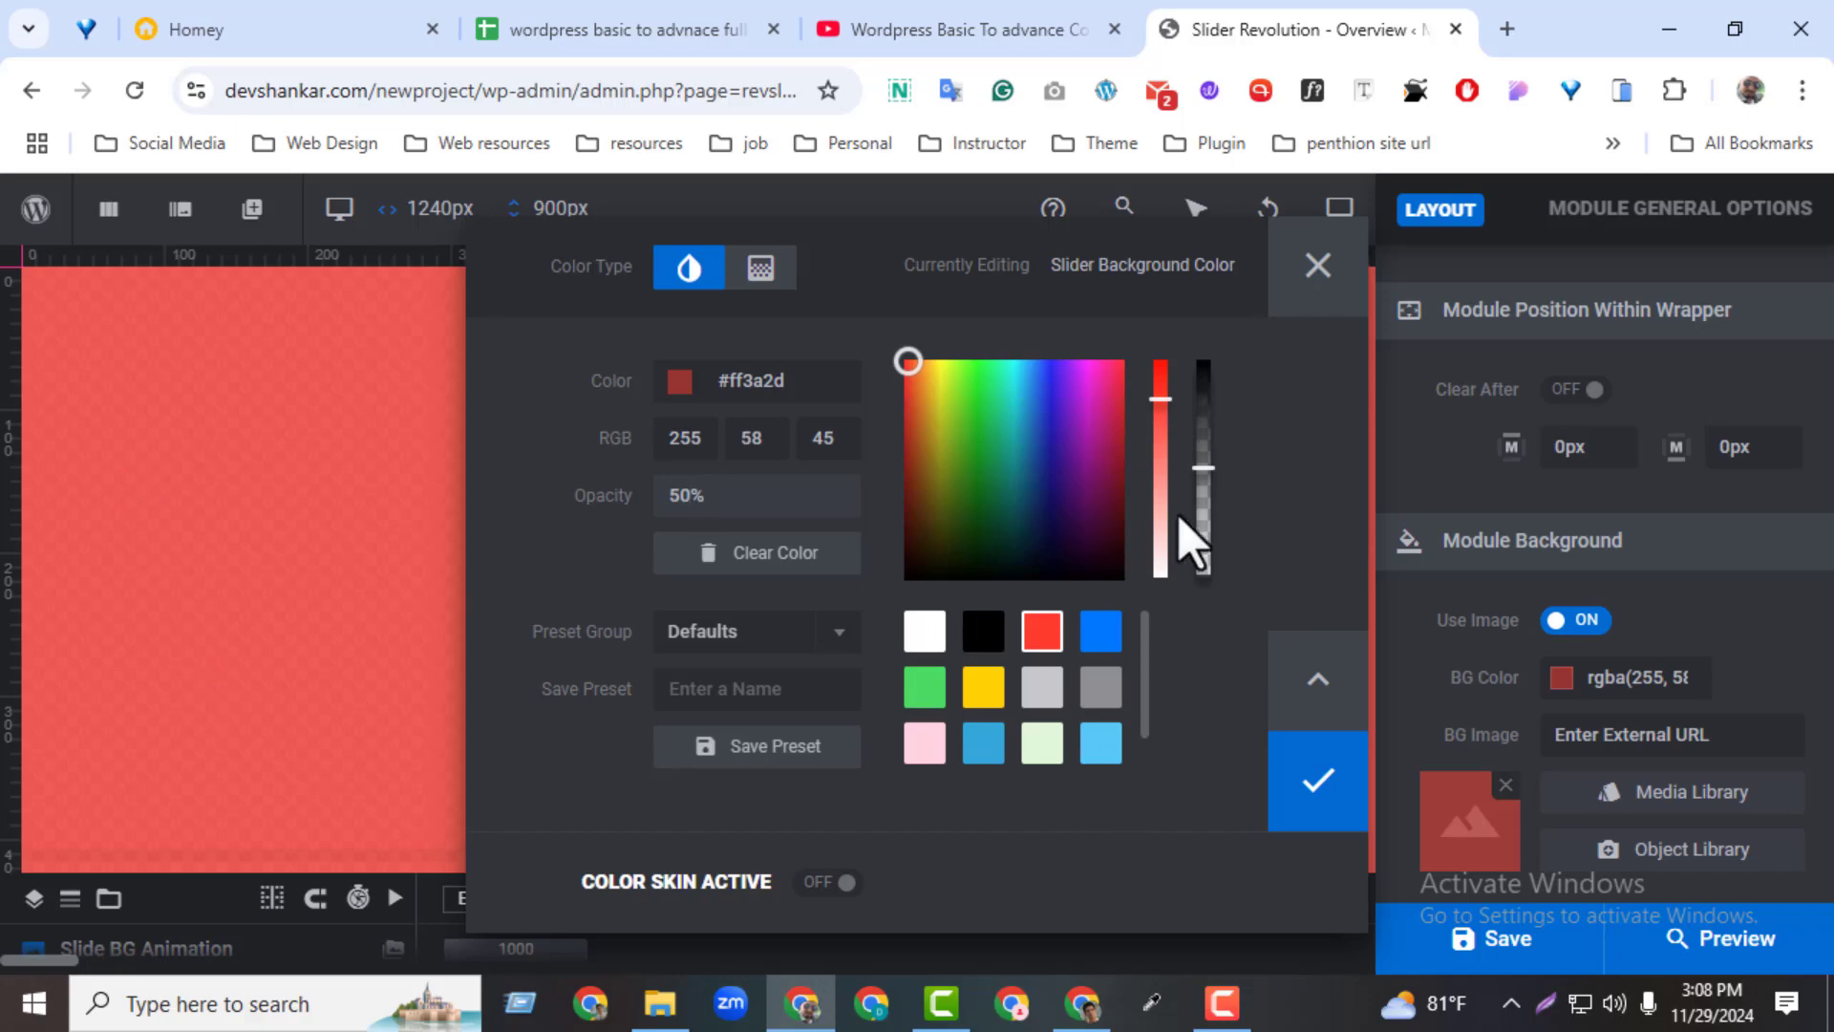
drag(1202, 465, 1189, 549)
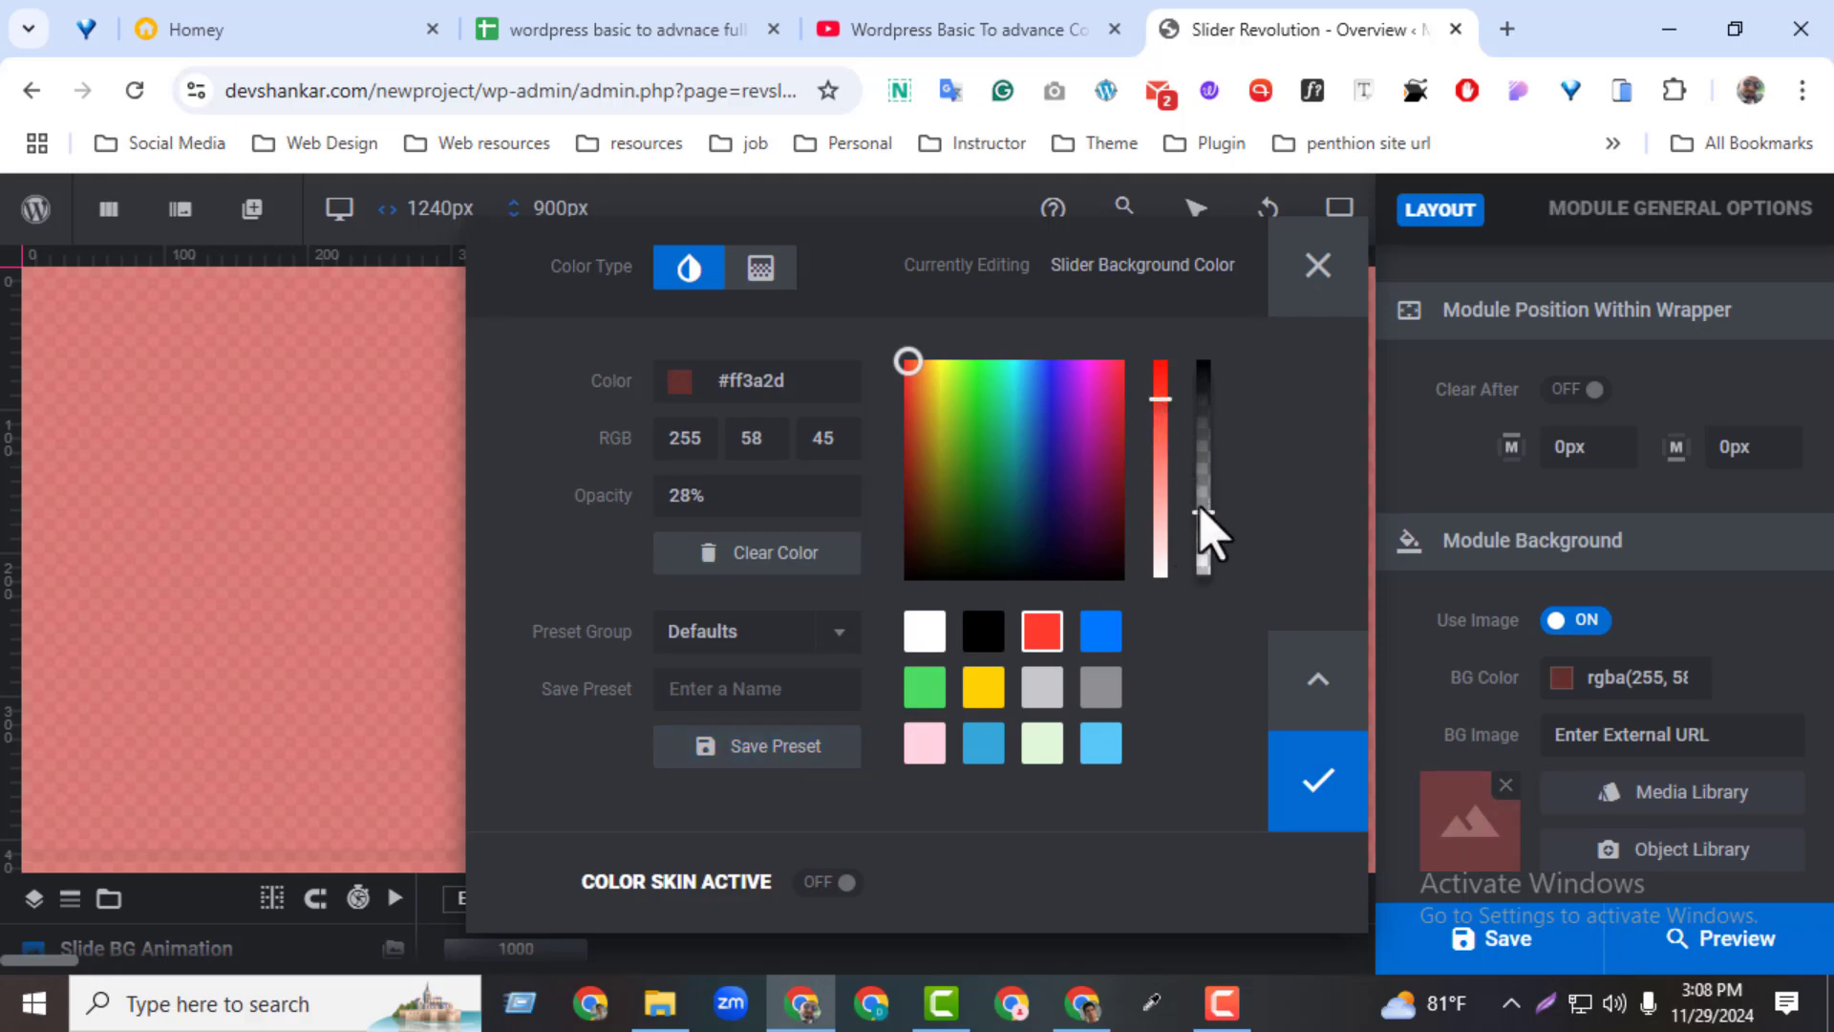
drag(1206, 535, 1205, 361)
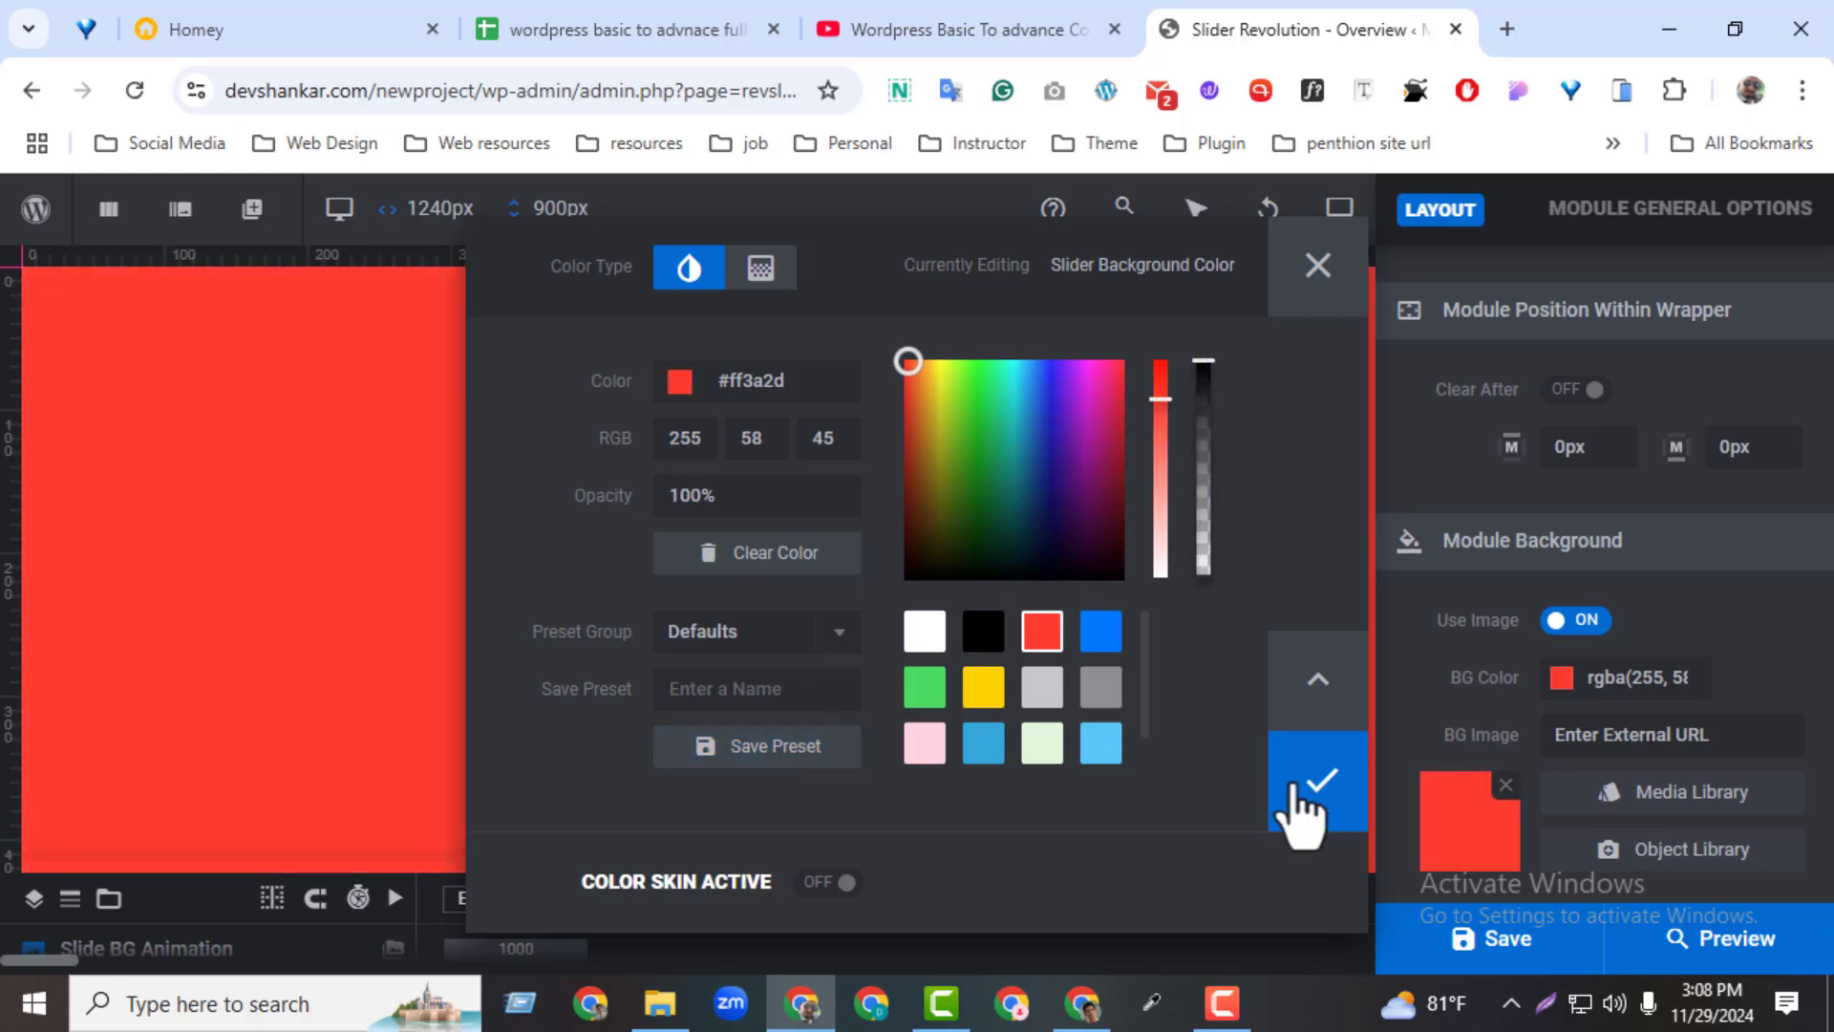
click(1301, 808)
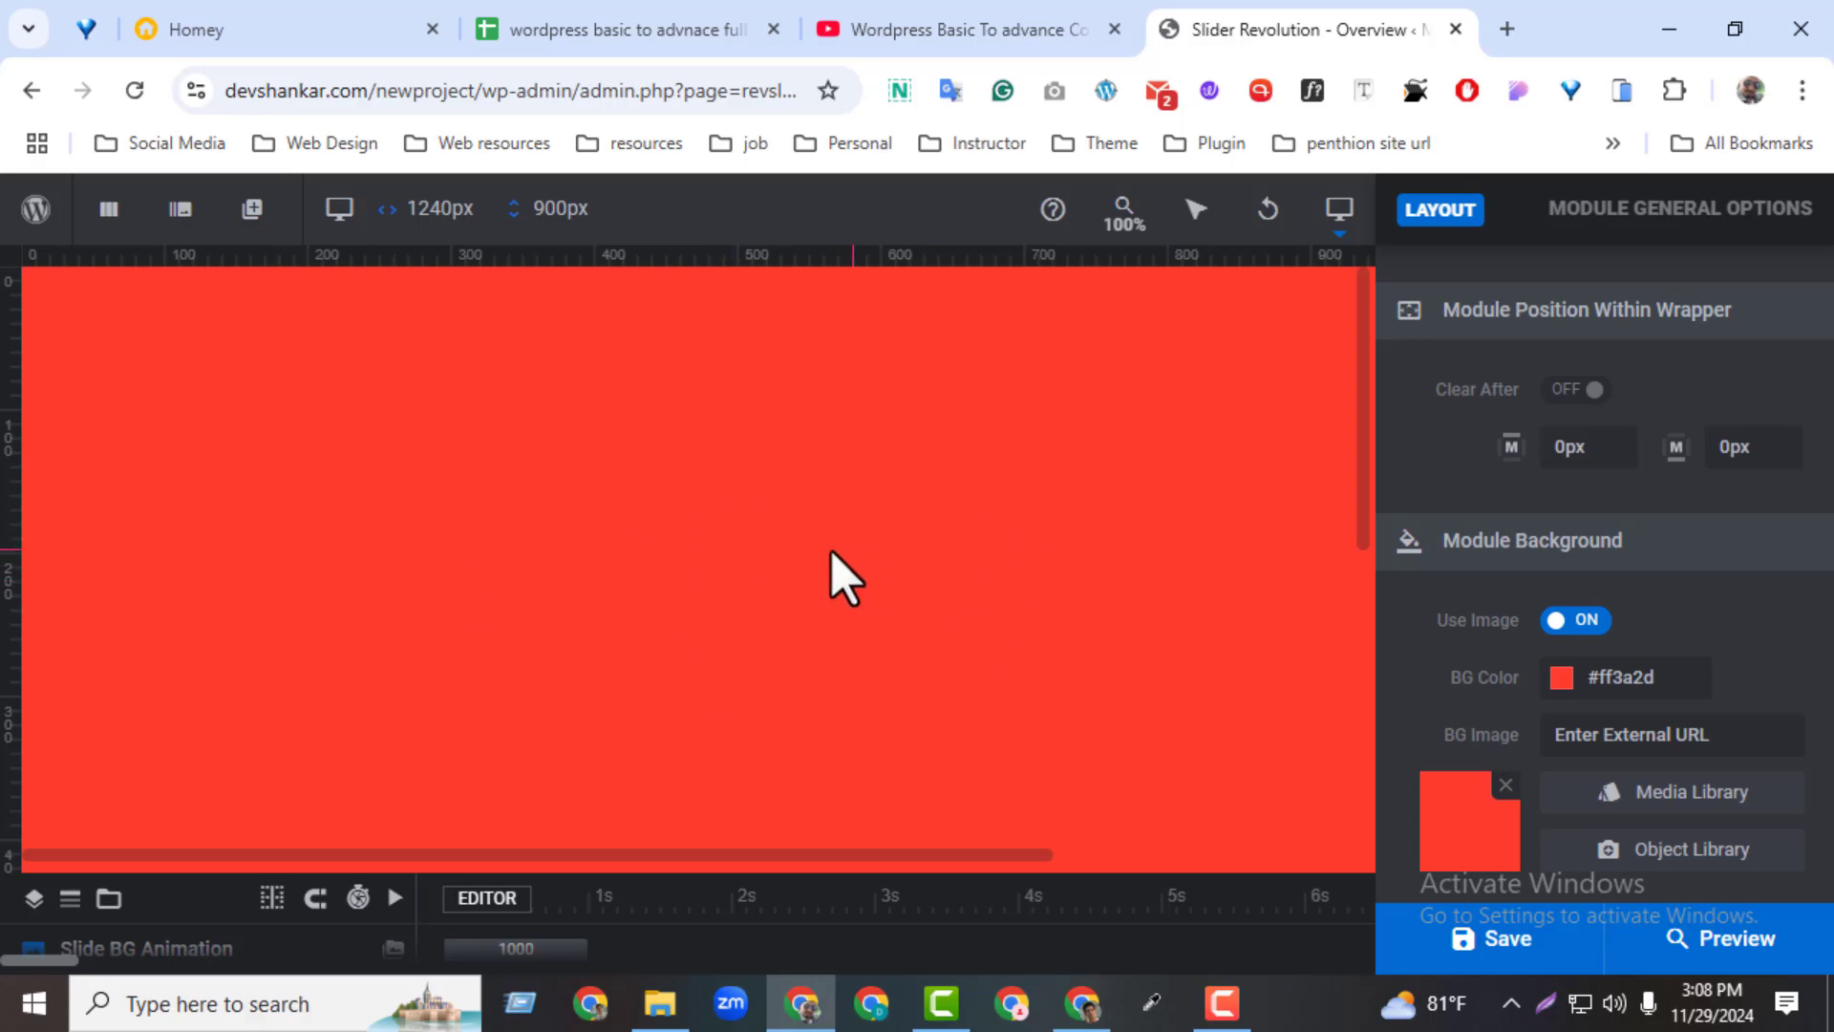
Toggle the module background's image use off and on again, and set the background colour's opacity to 0%
click(1574, 623)
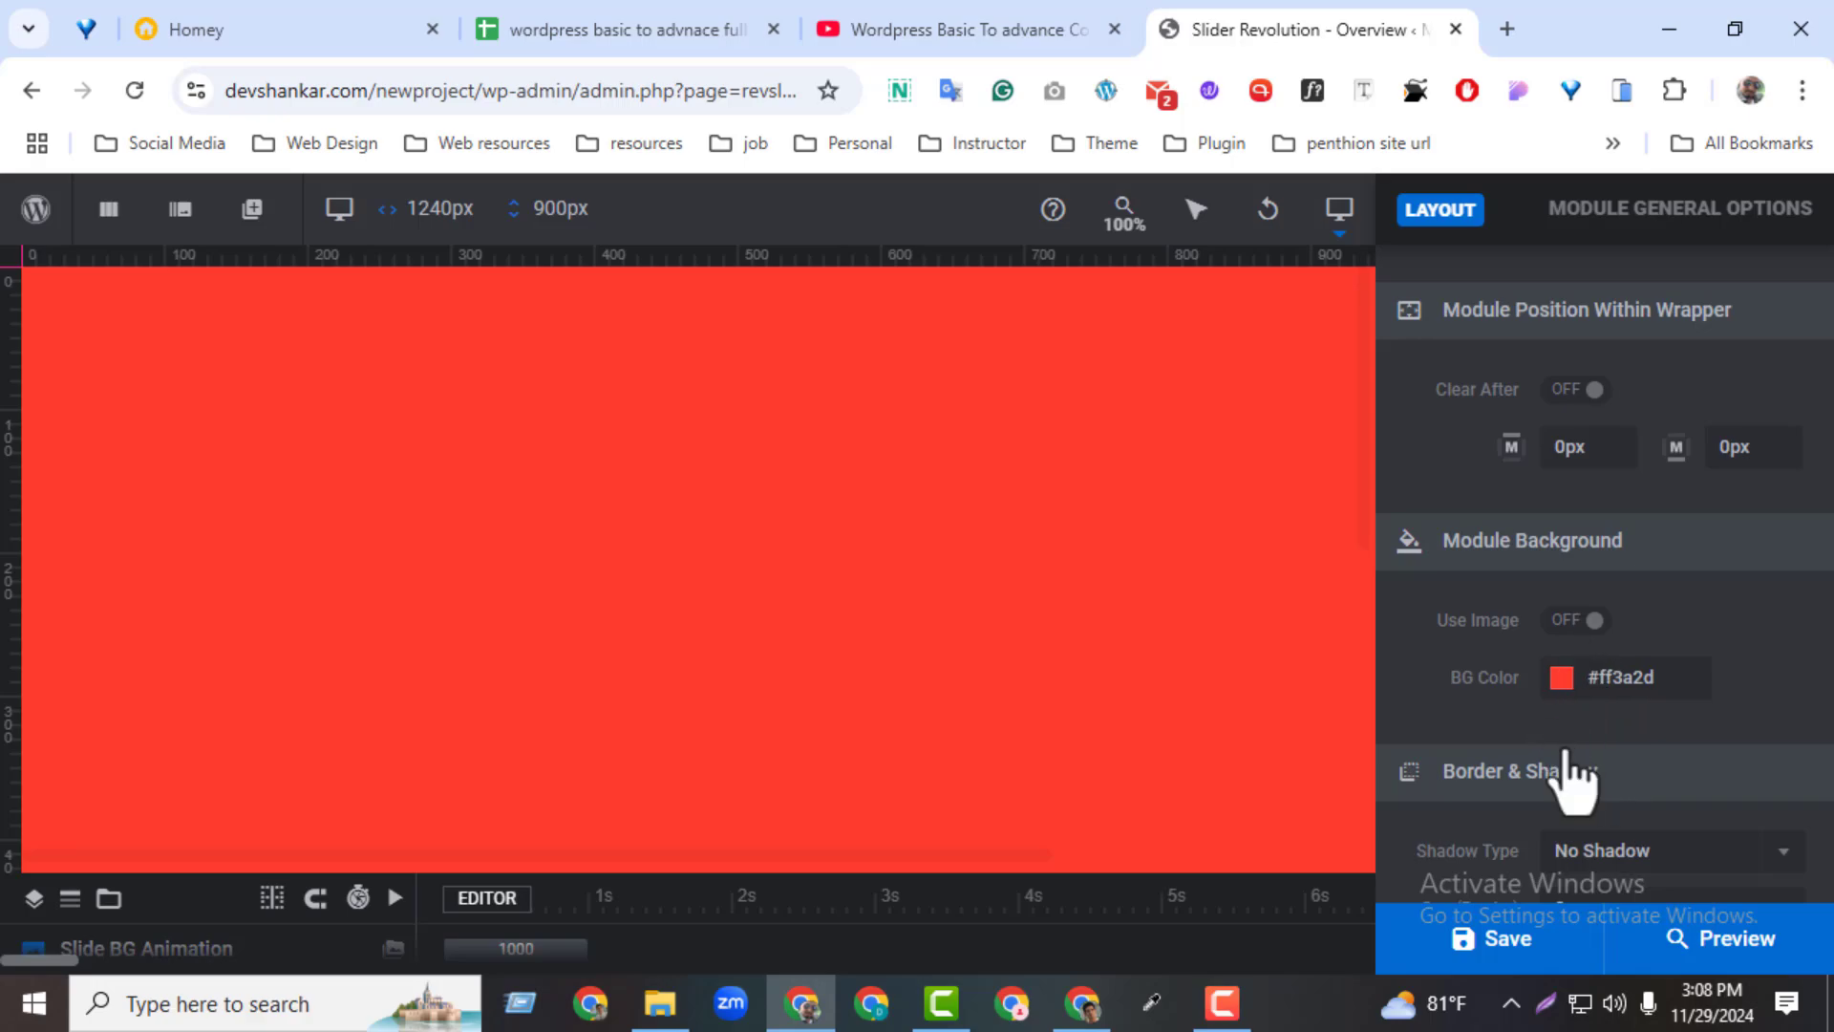
click(1565, 621)
click(1561, 678)
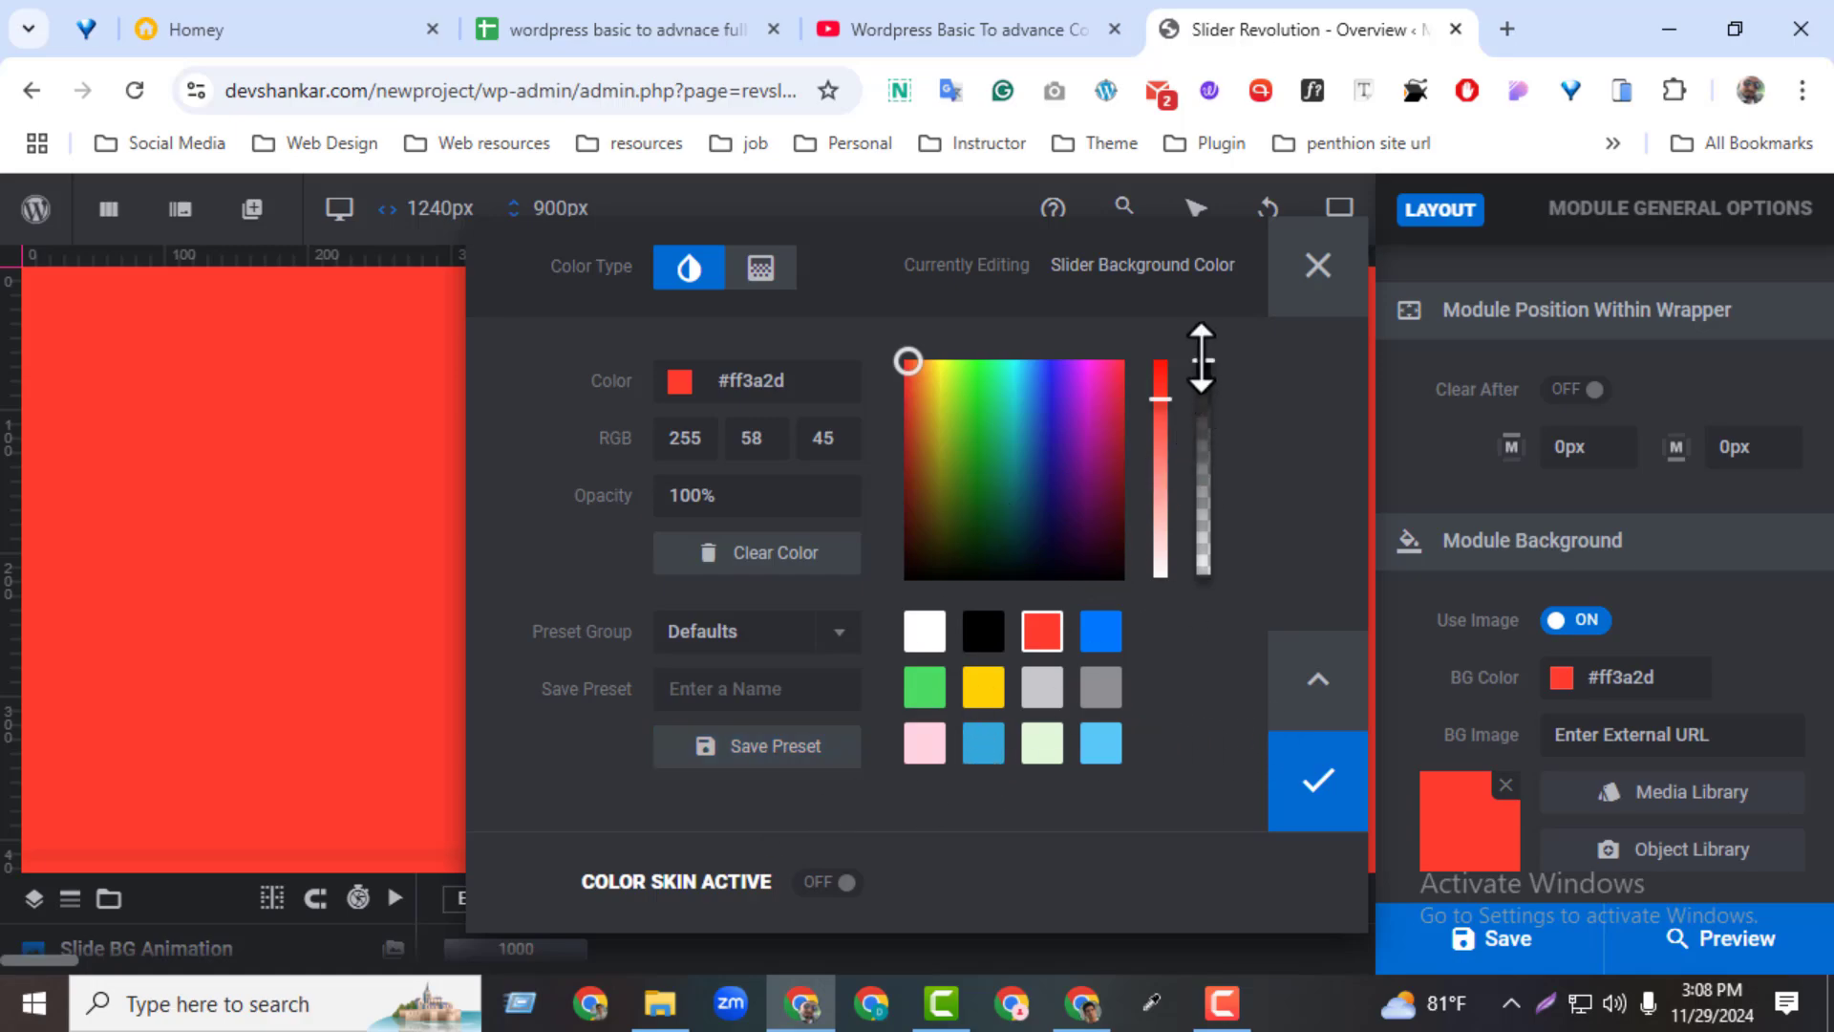
drag(1201, 361, 1211, 738)
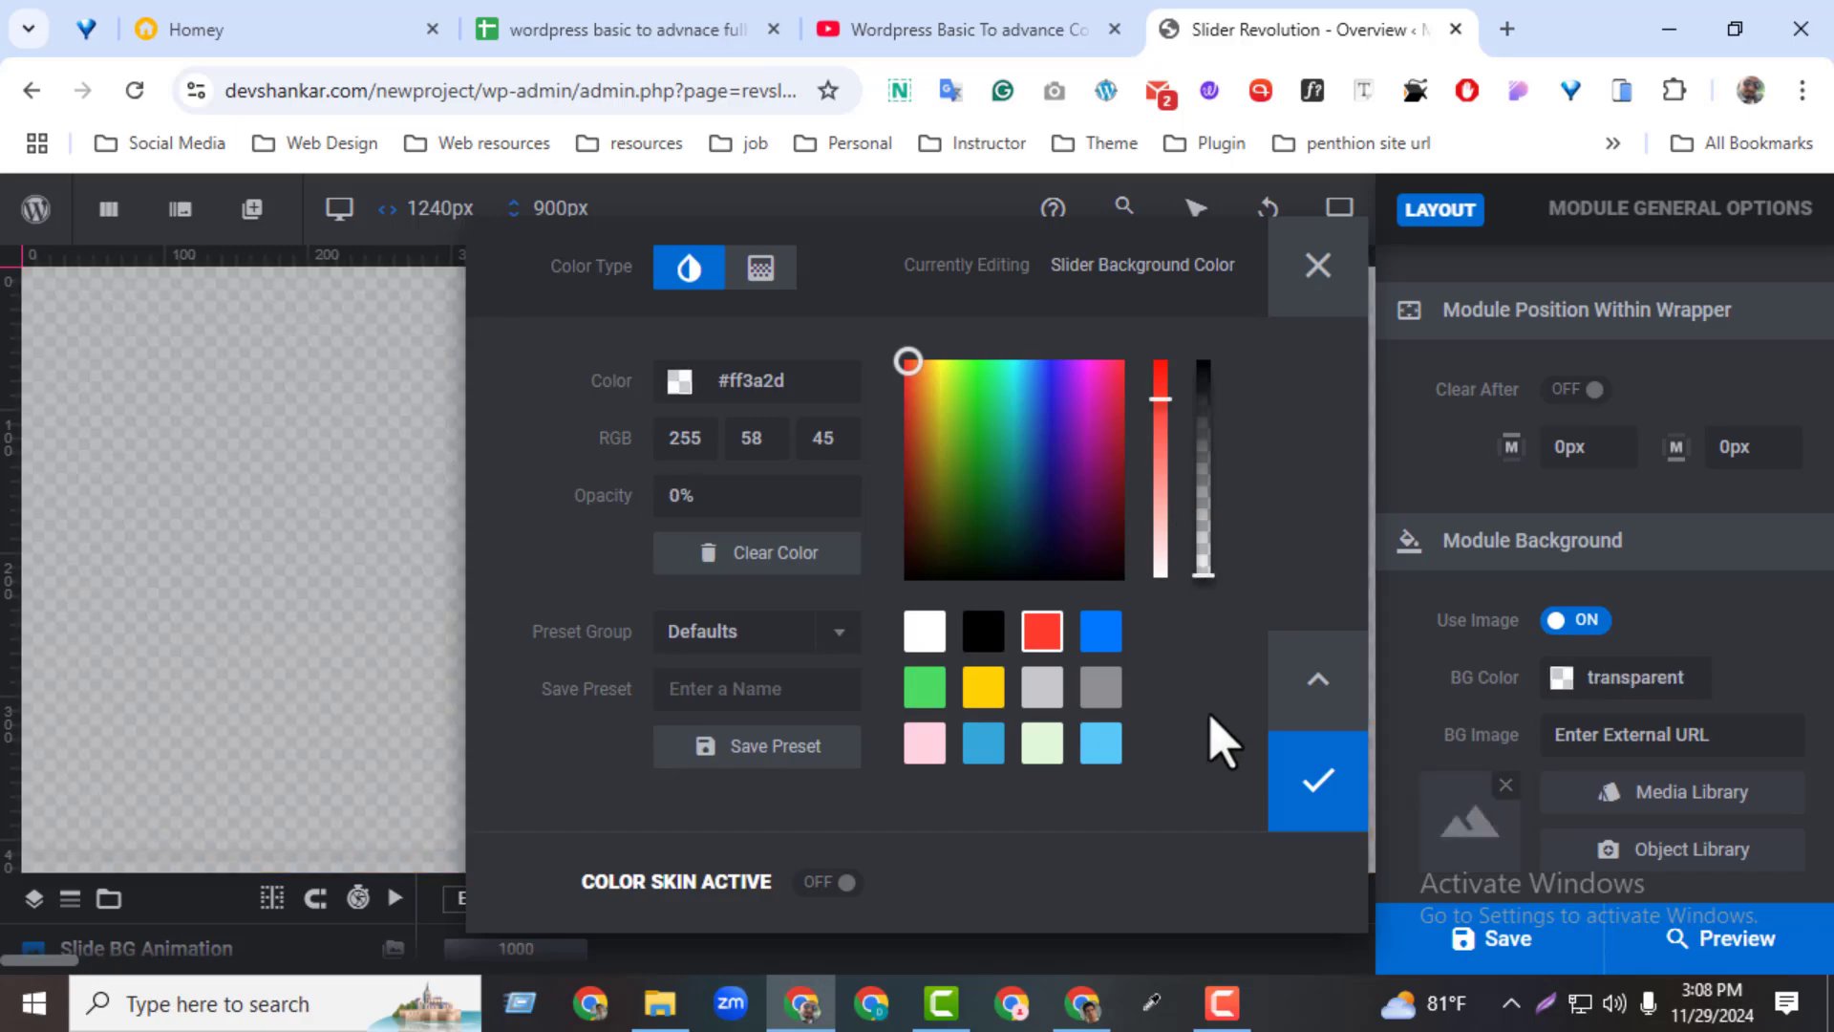
click(1315, 819)
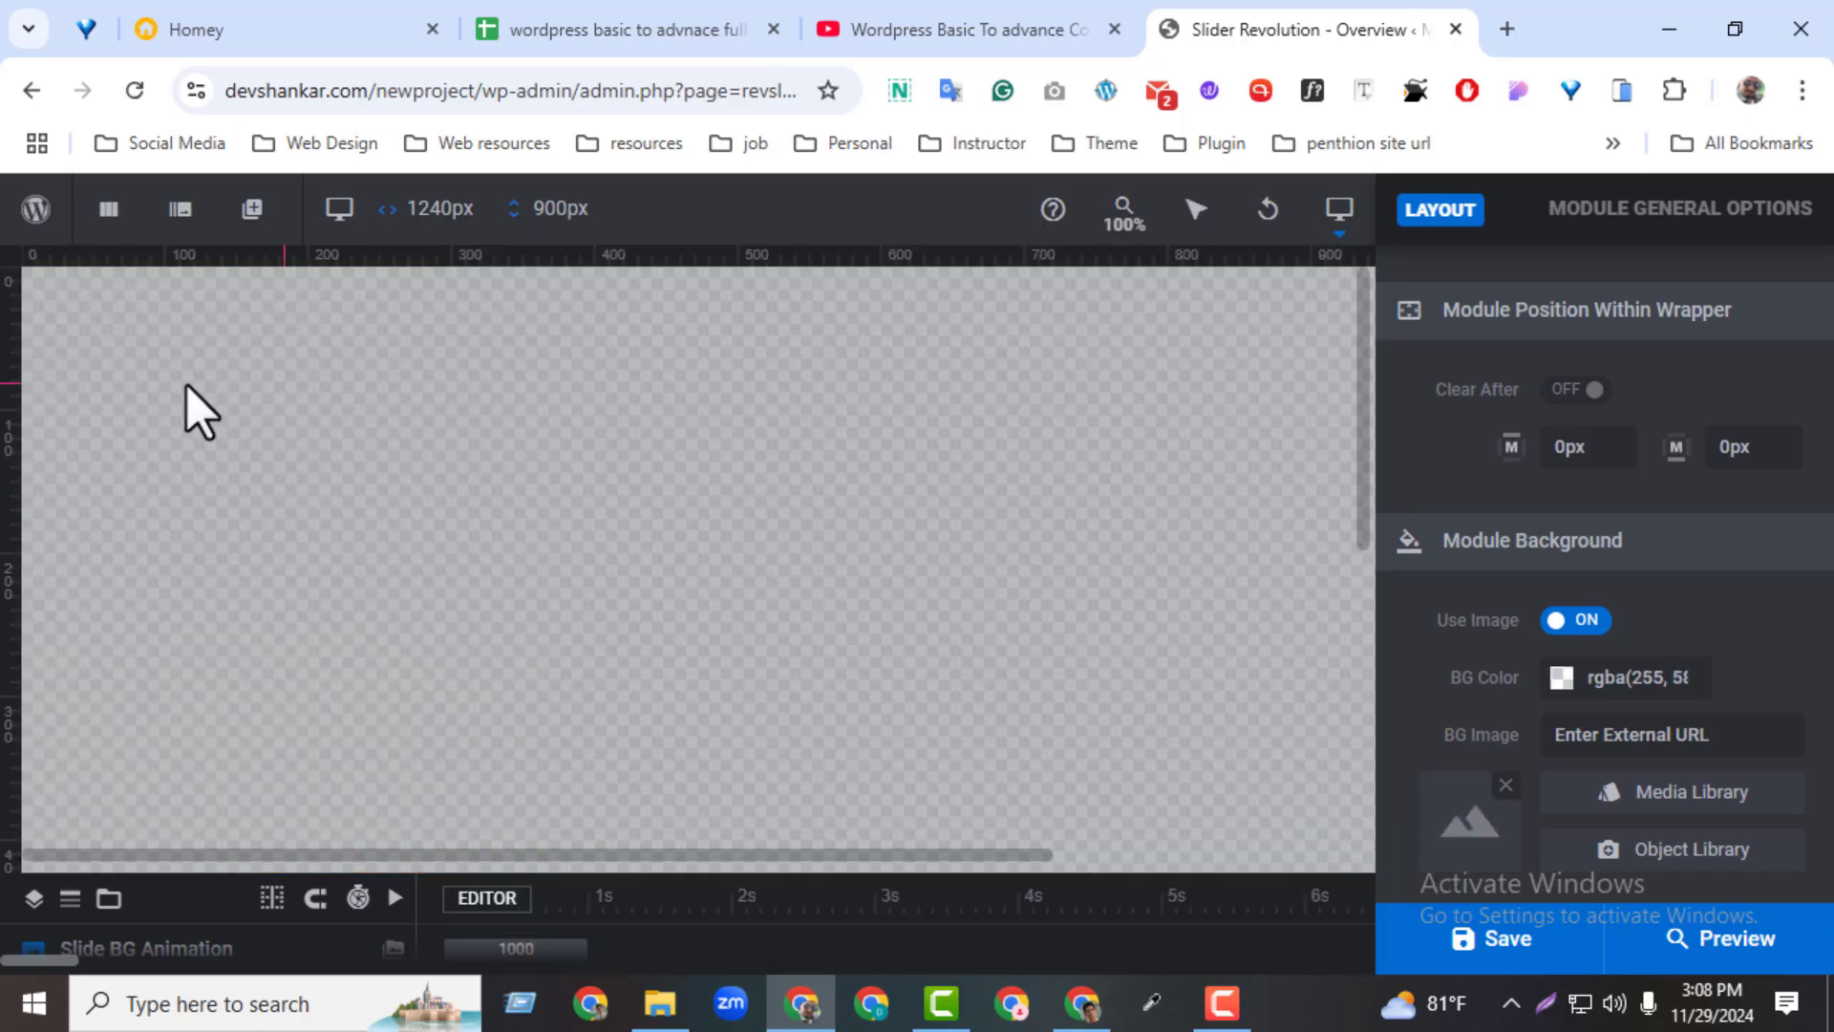
Insert the snowy mountain night photo from the media library as the module's background image
click(1649, 796)
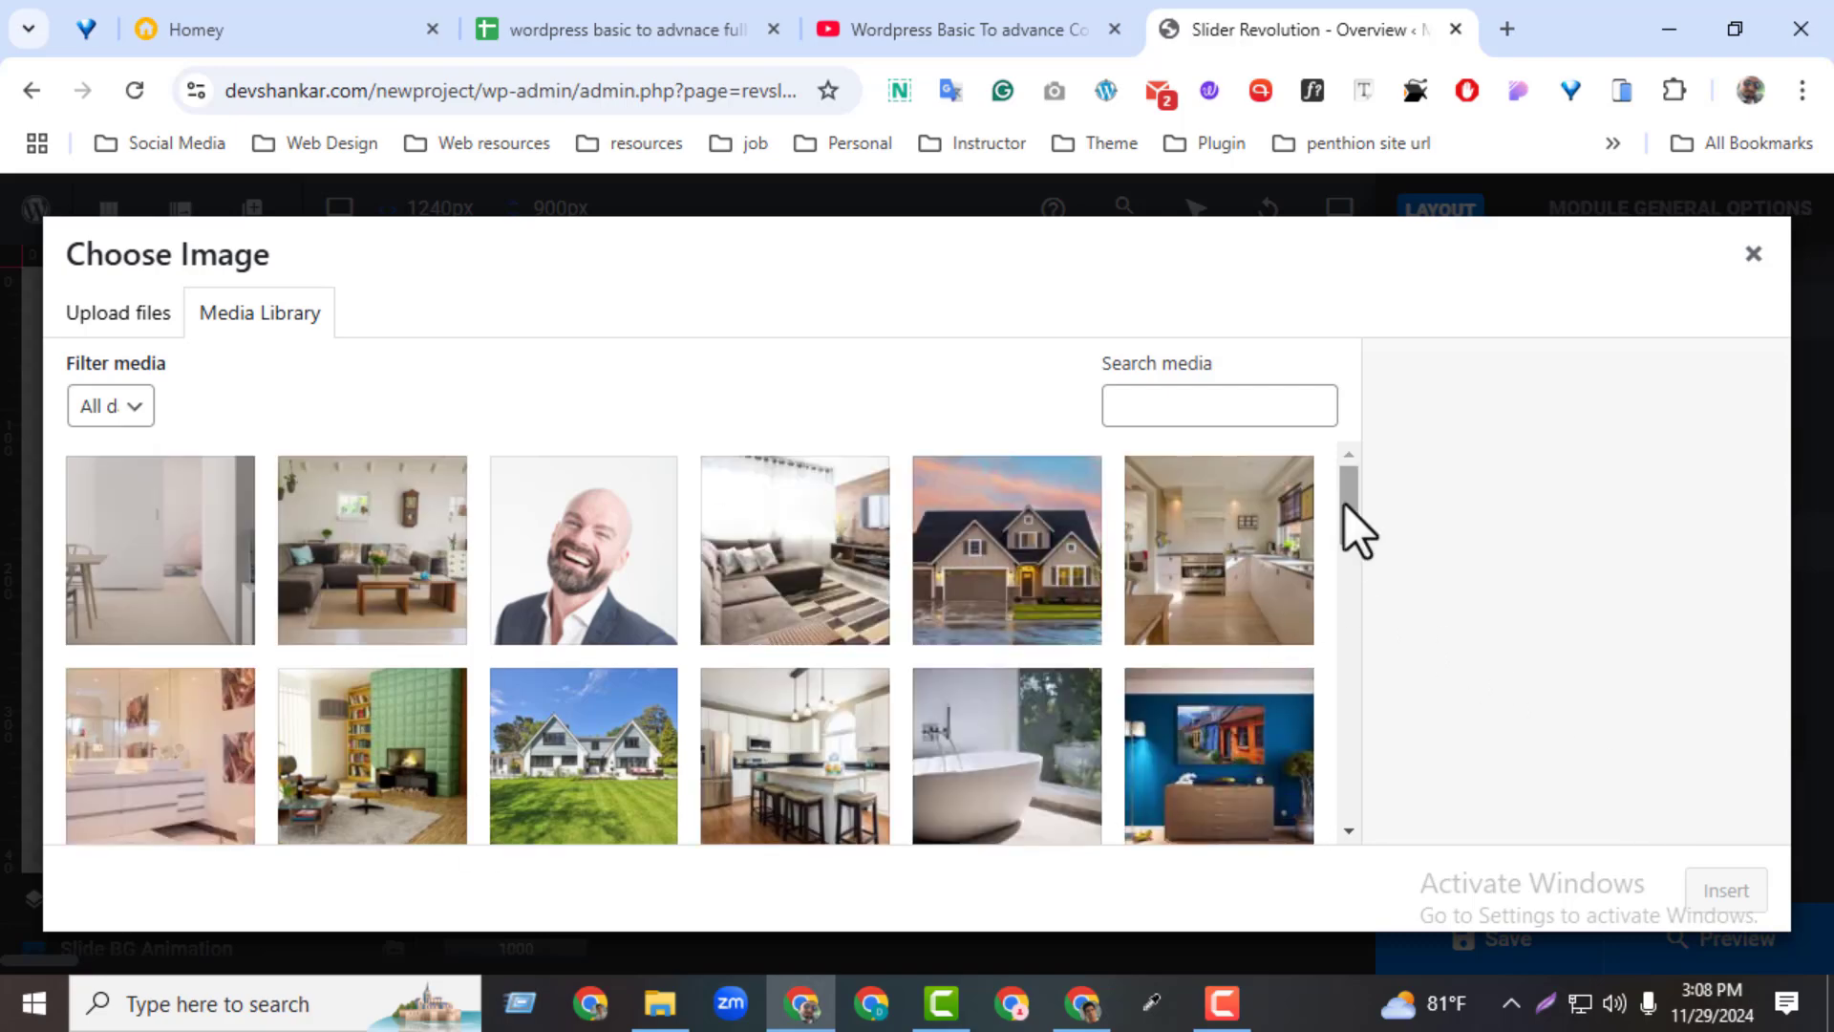
drag(1344, 503, 1326, 695)
click(1265, 670)
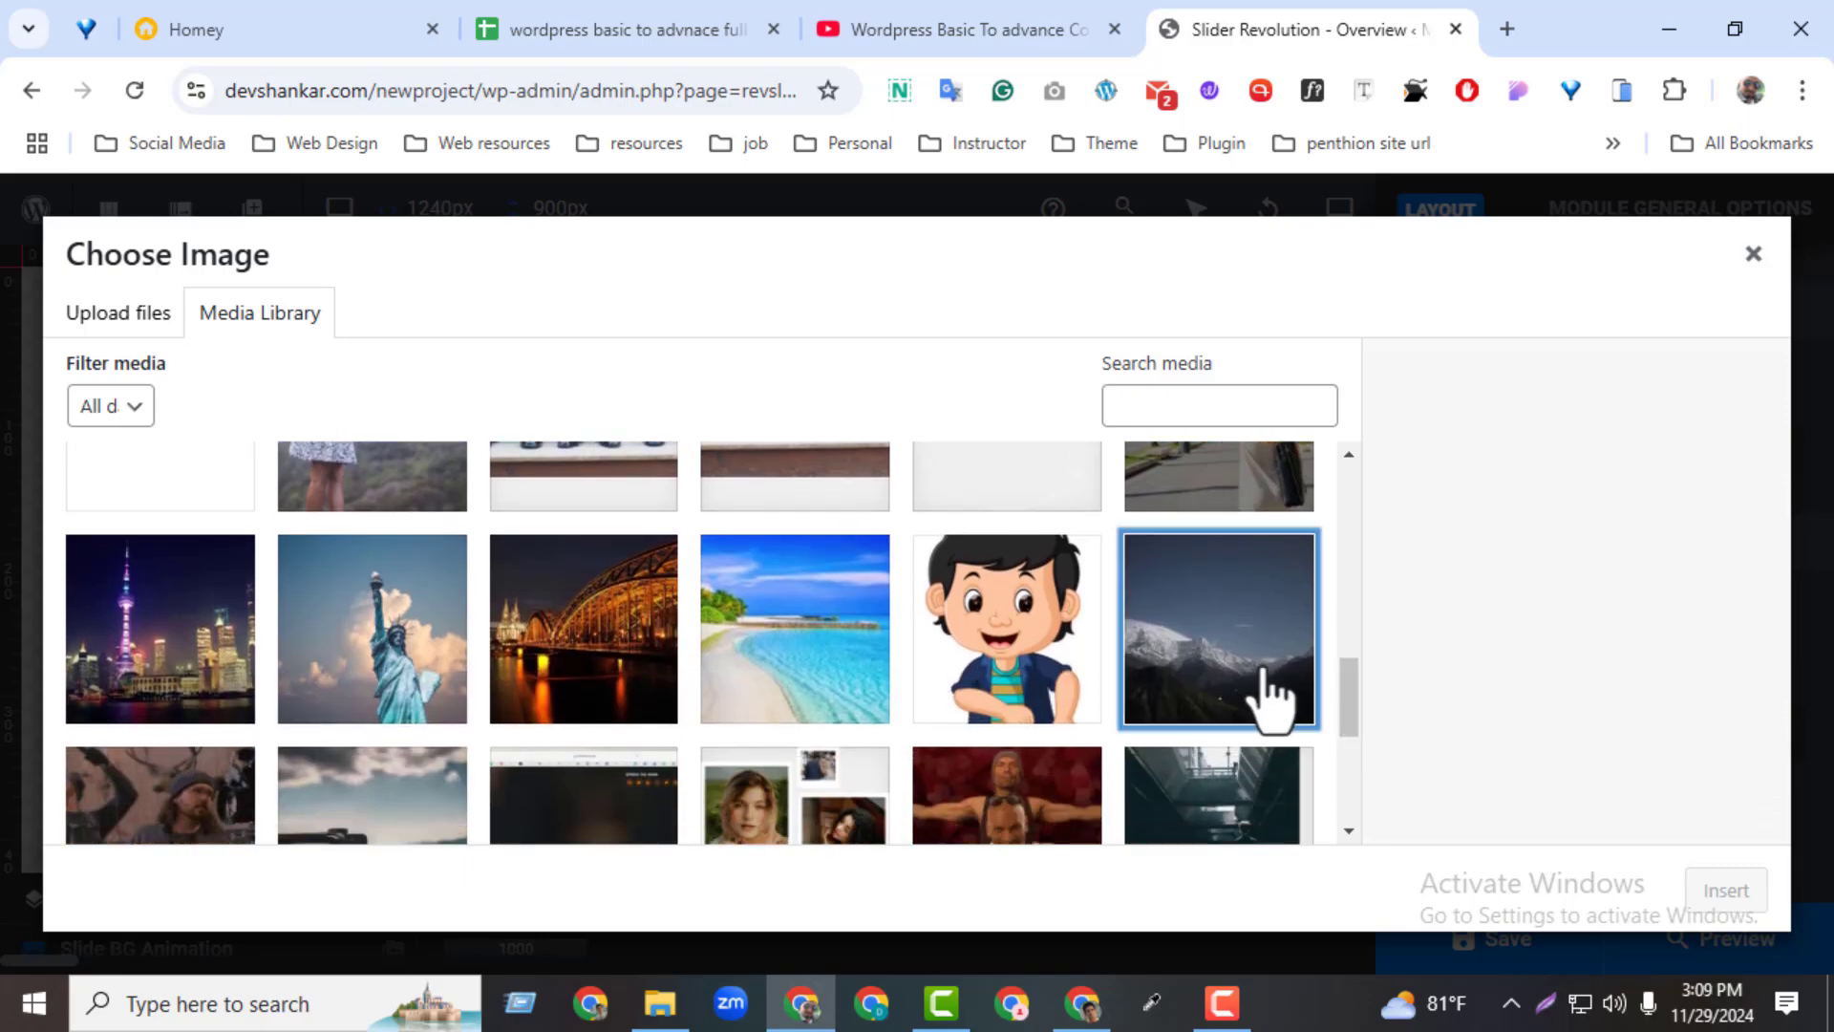
click(1720, 894)
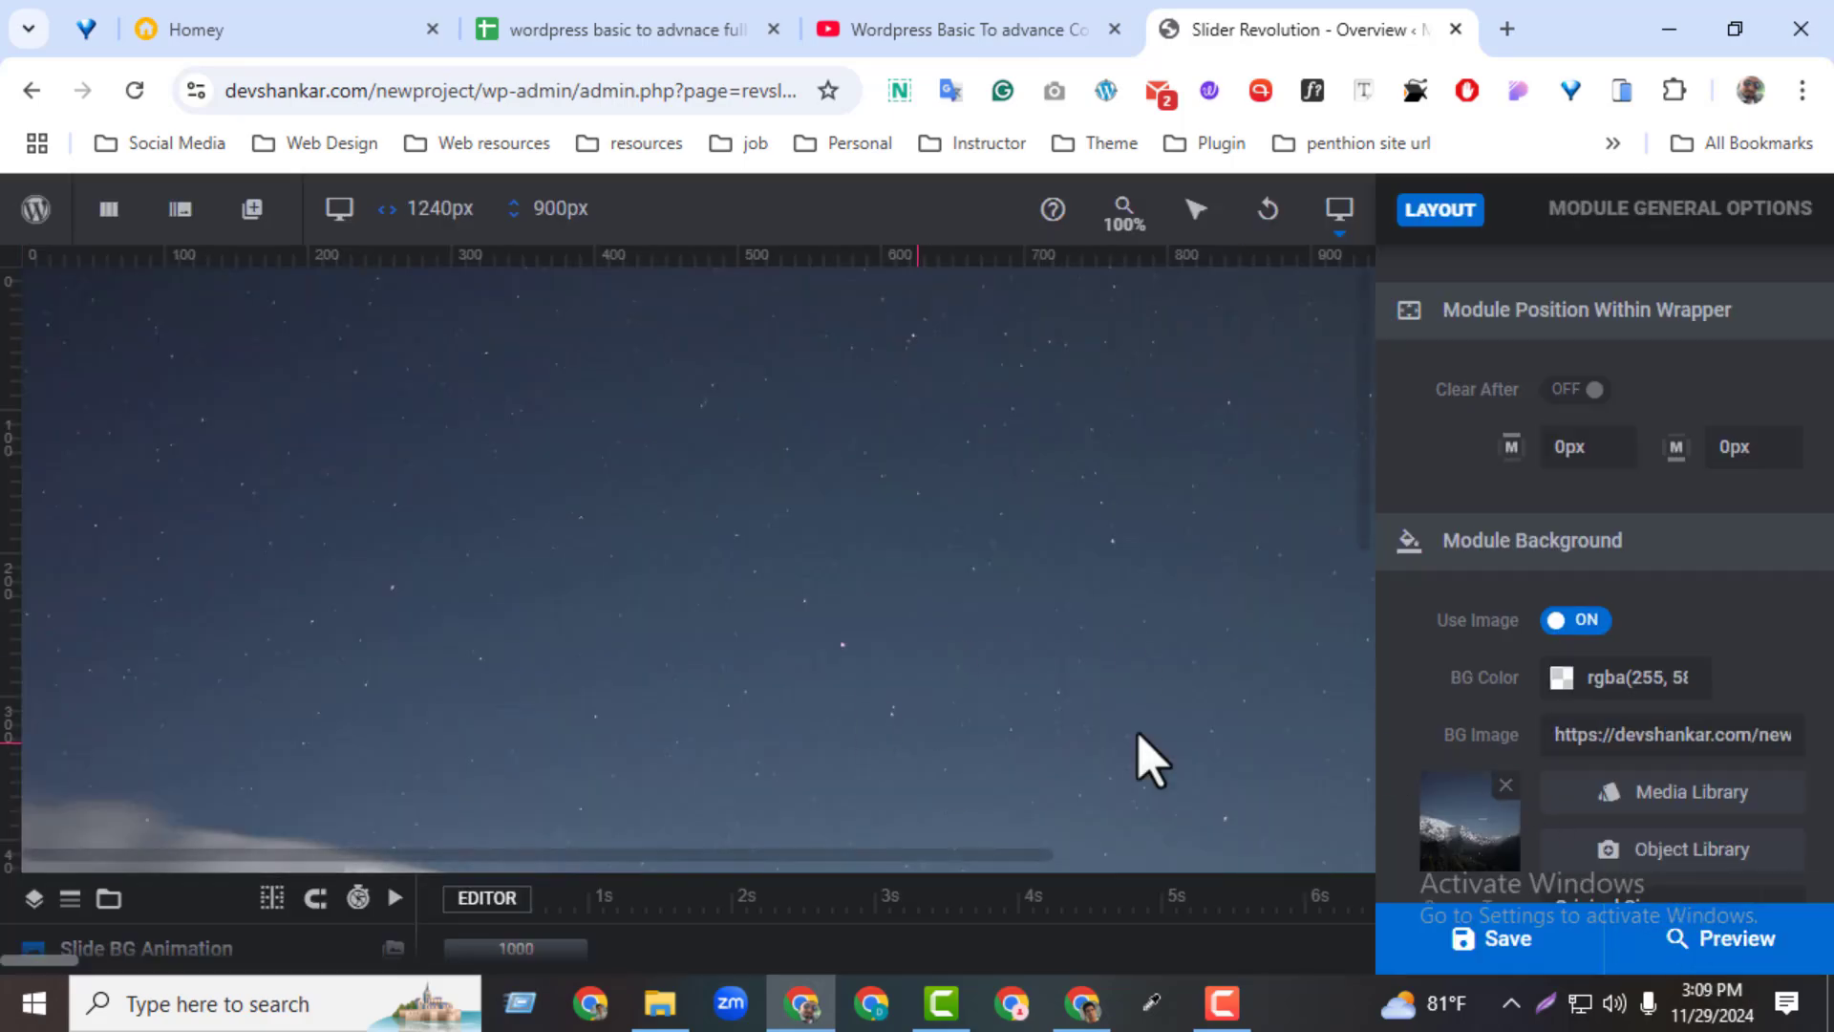
drag(1356, 491, 1347, 434)
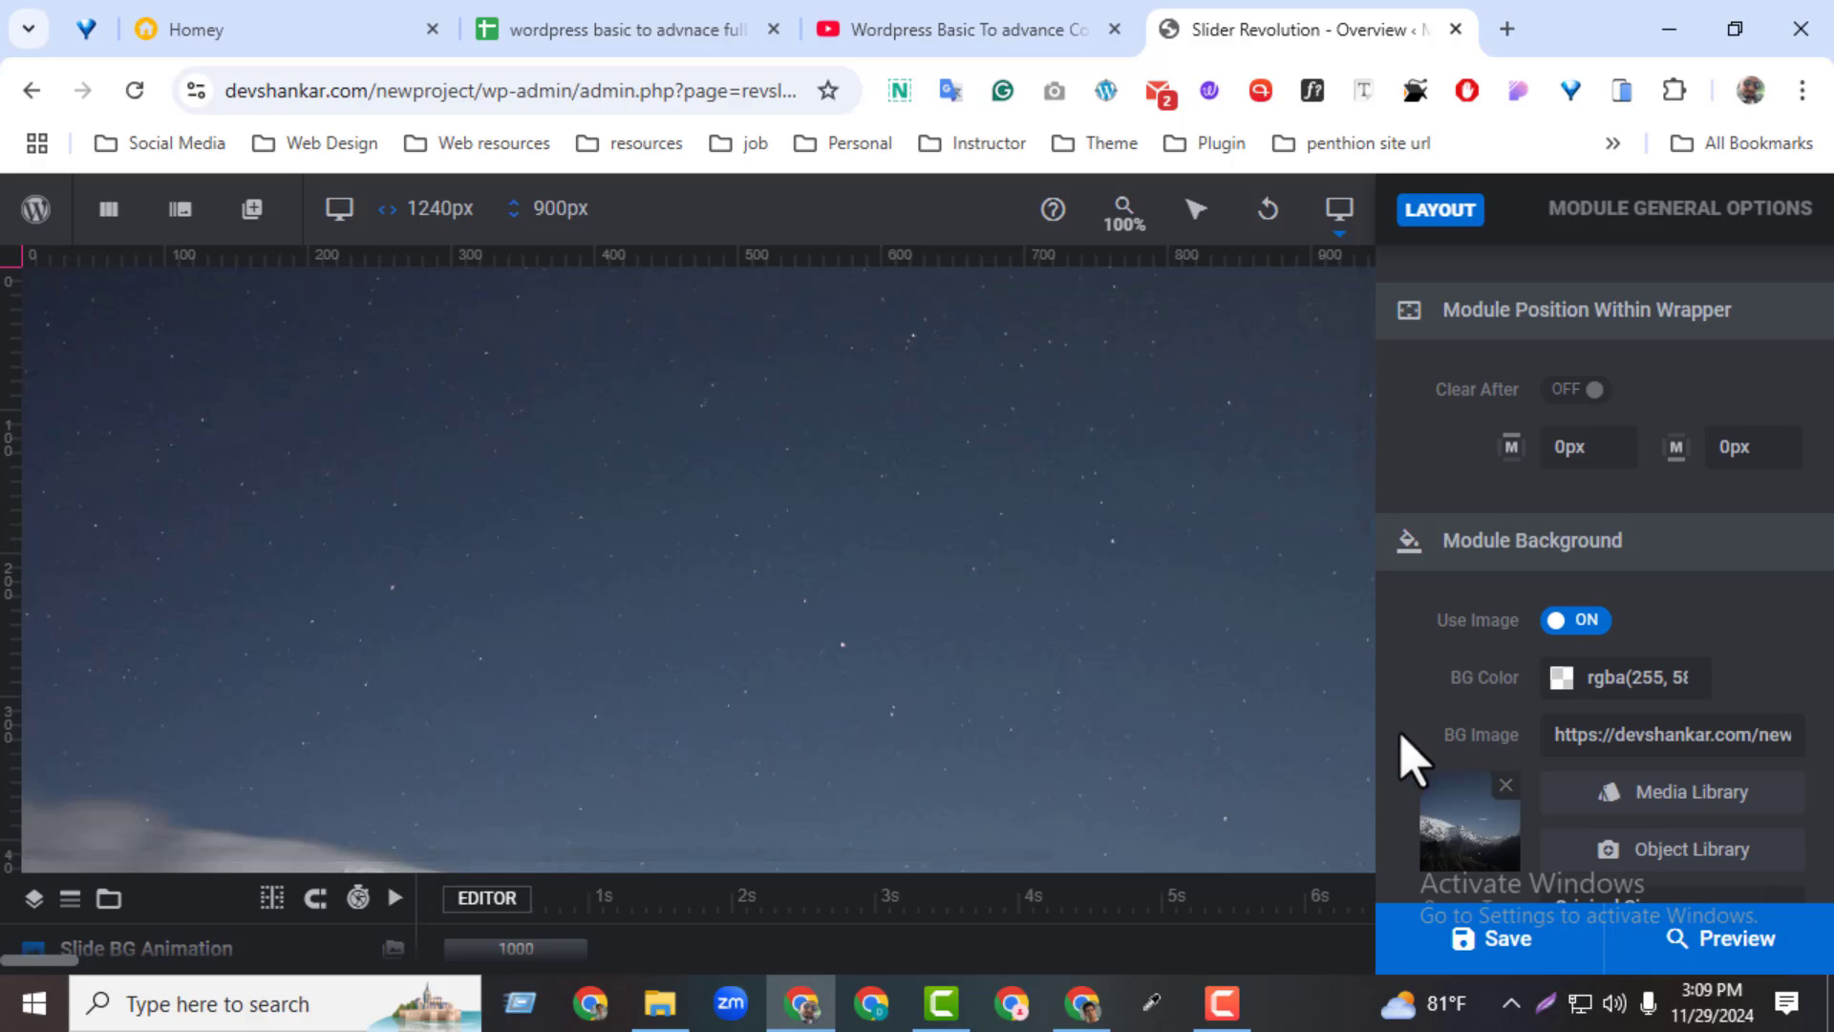
Review the source type size options available for the module's background image
scroll(1414, 765, down, 2)
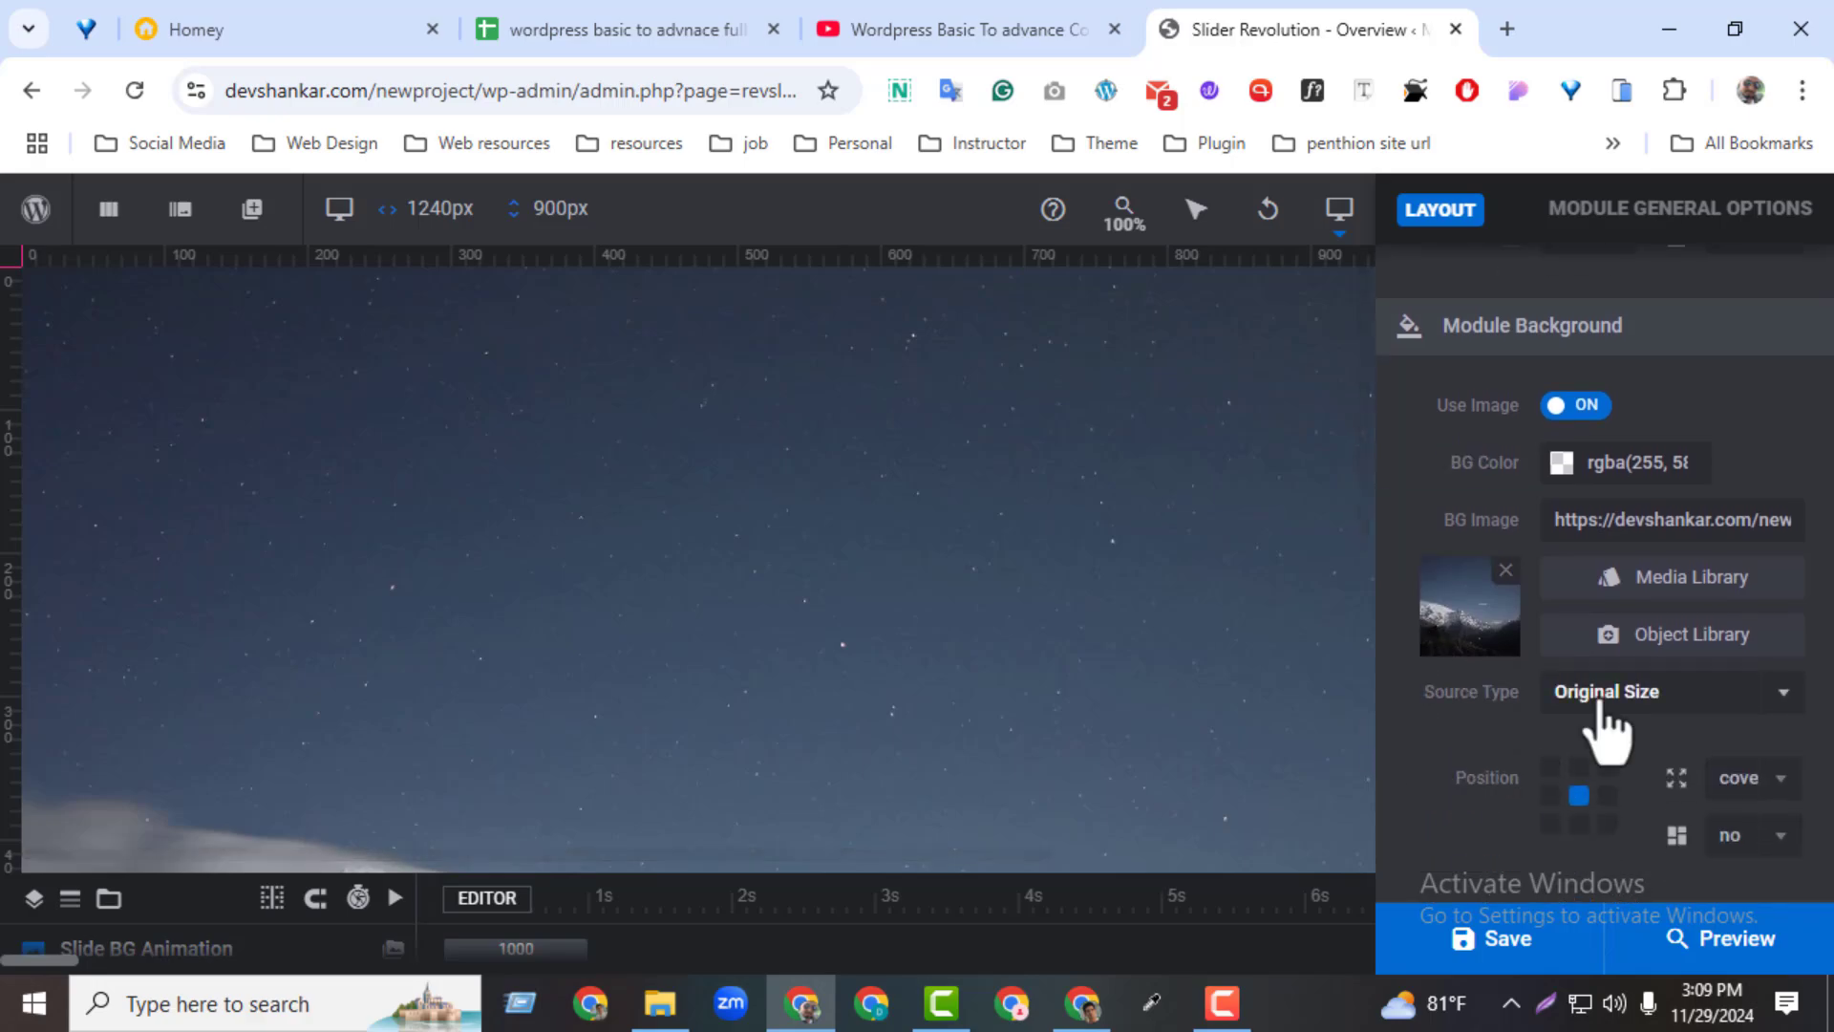
click(1605, 693)
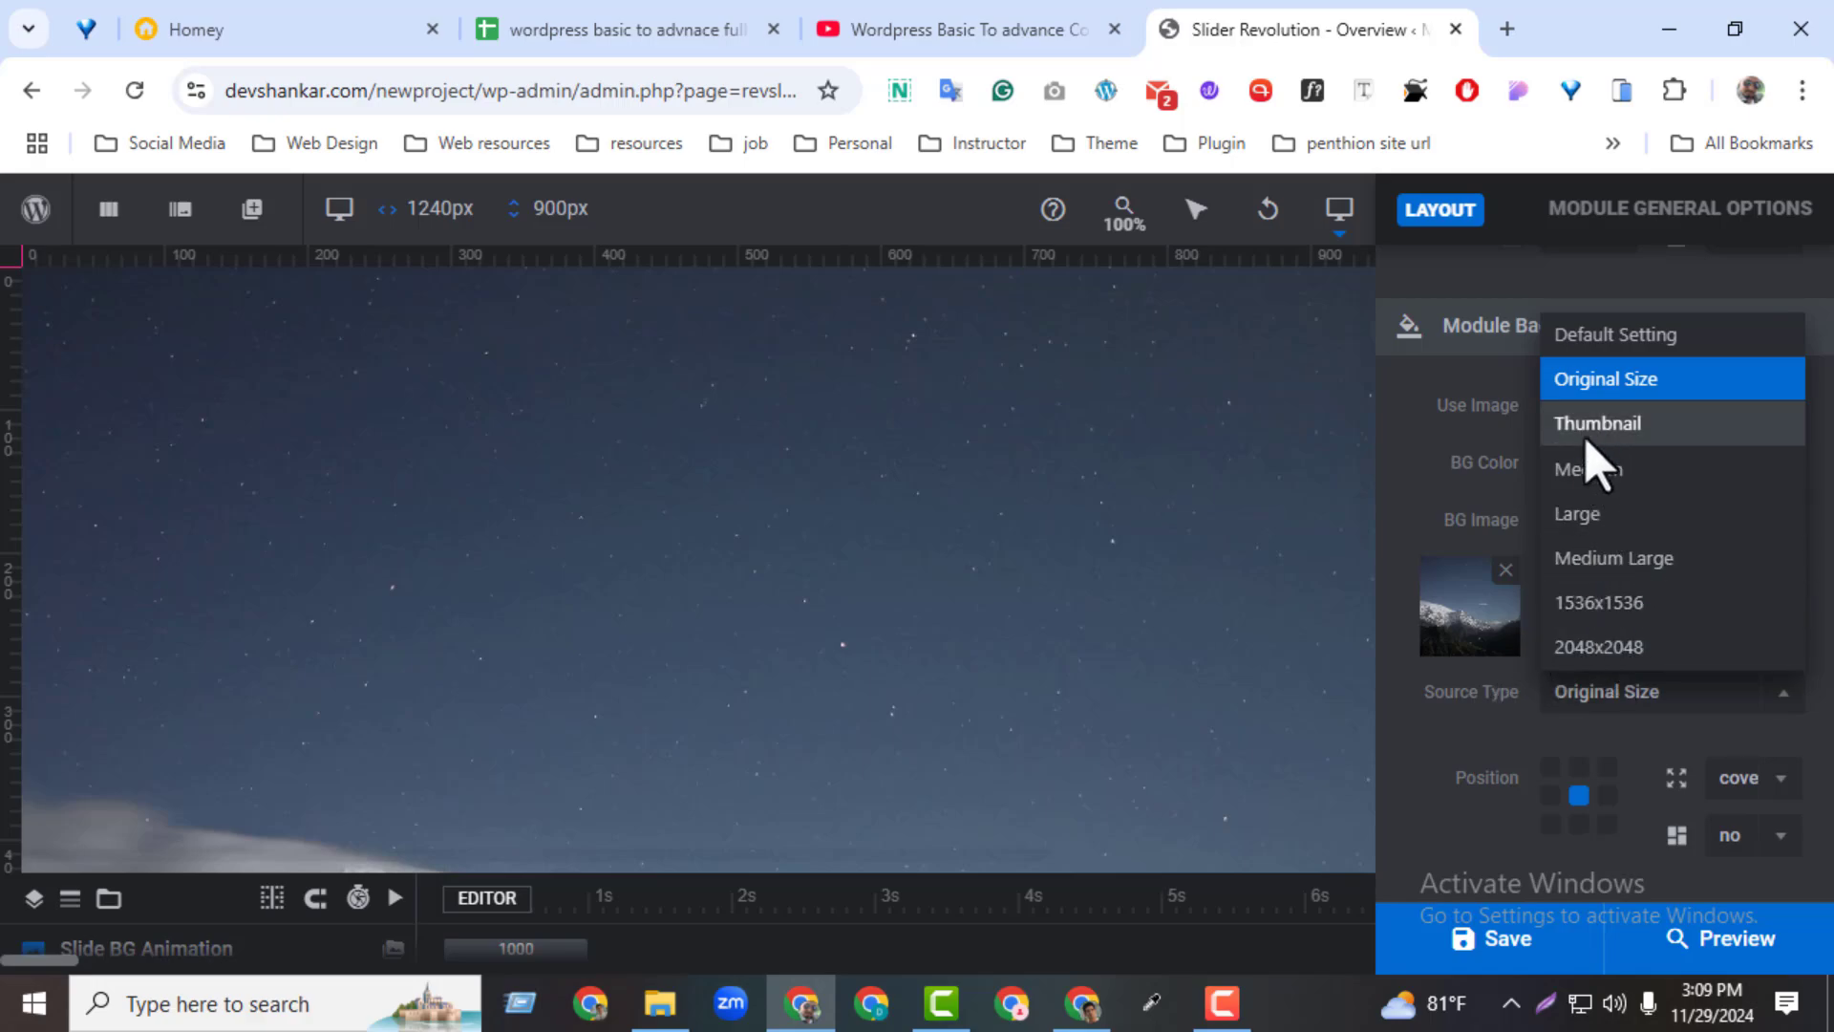
click(1510, 770)
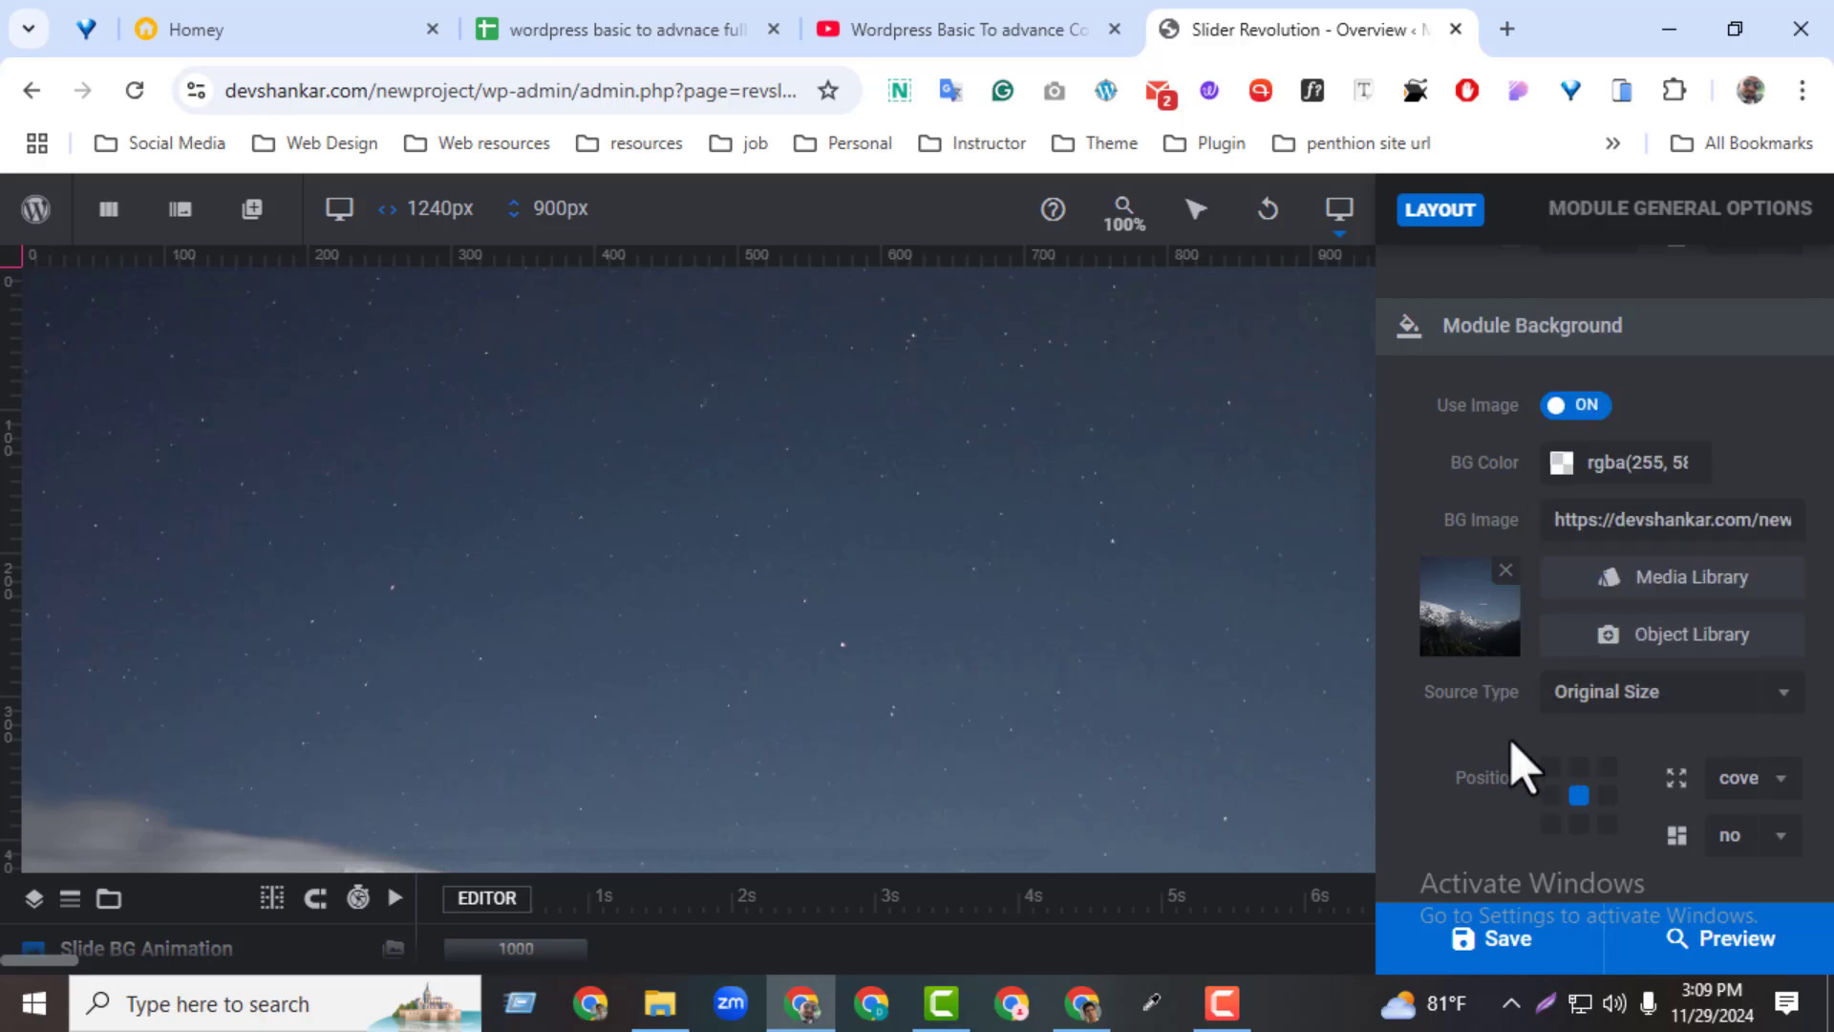
Try the centre-right and centre-left positions for the background image, and return it to the centre
click(1608, 795)
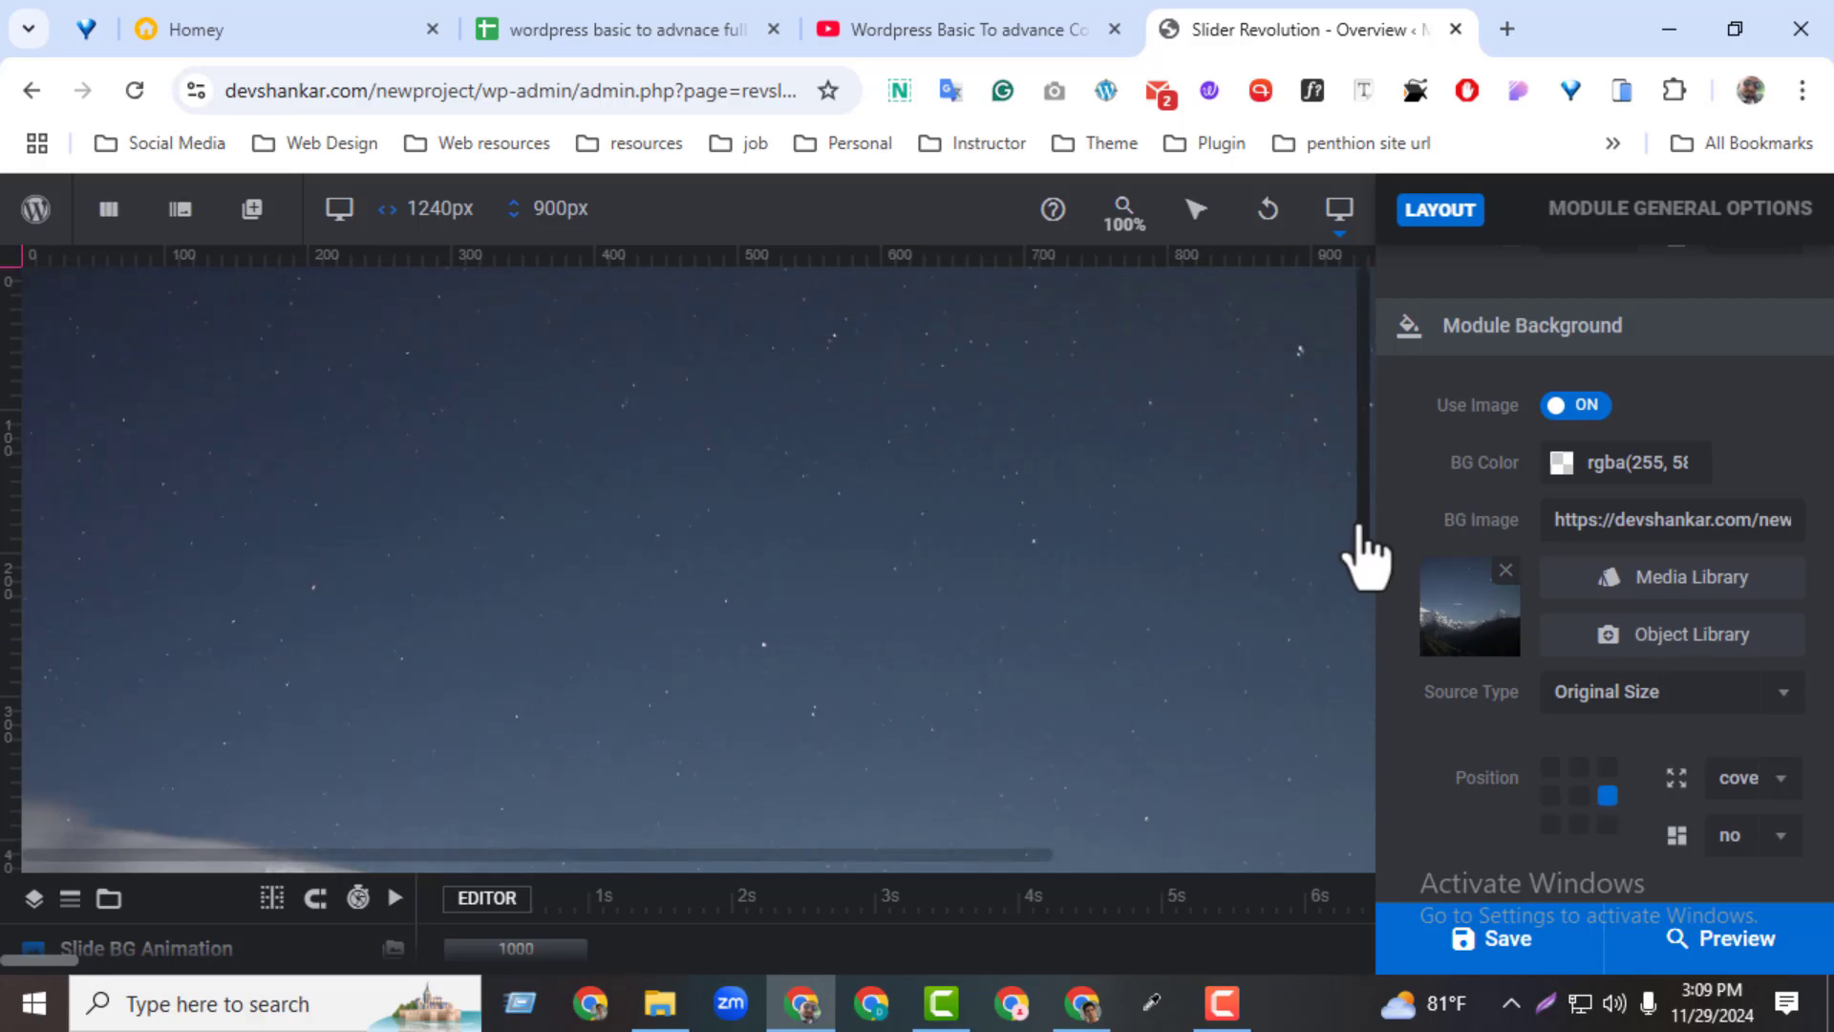
scroll(1364, 645, down, 2)
scroll(1365, 644, down, 2)
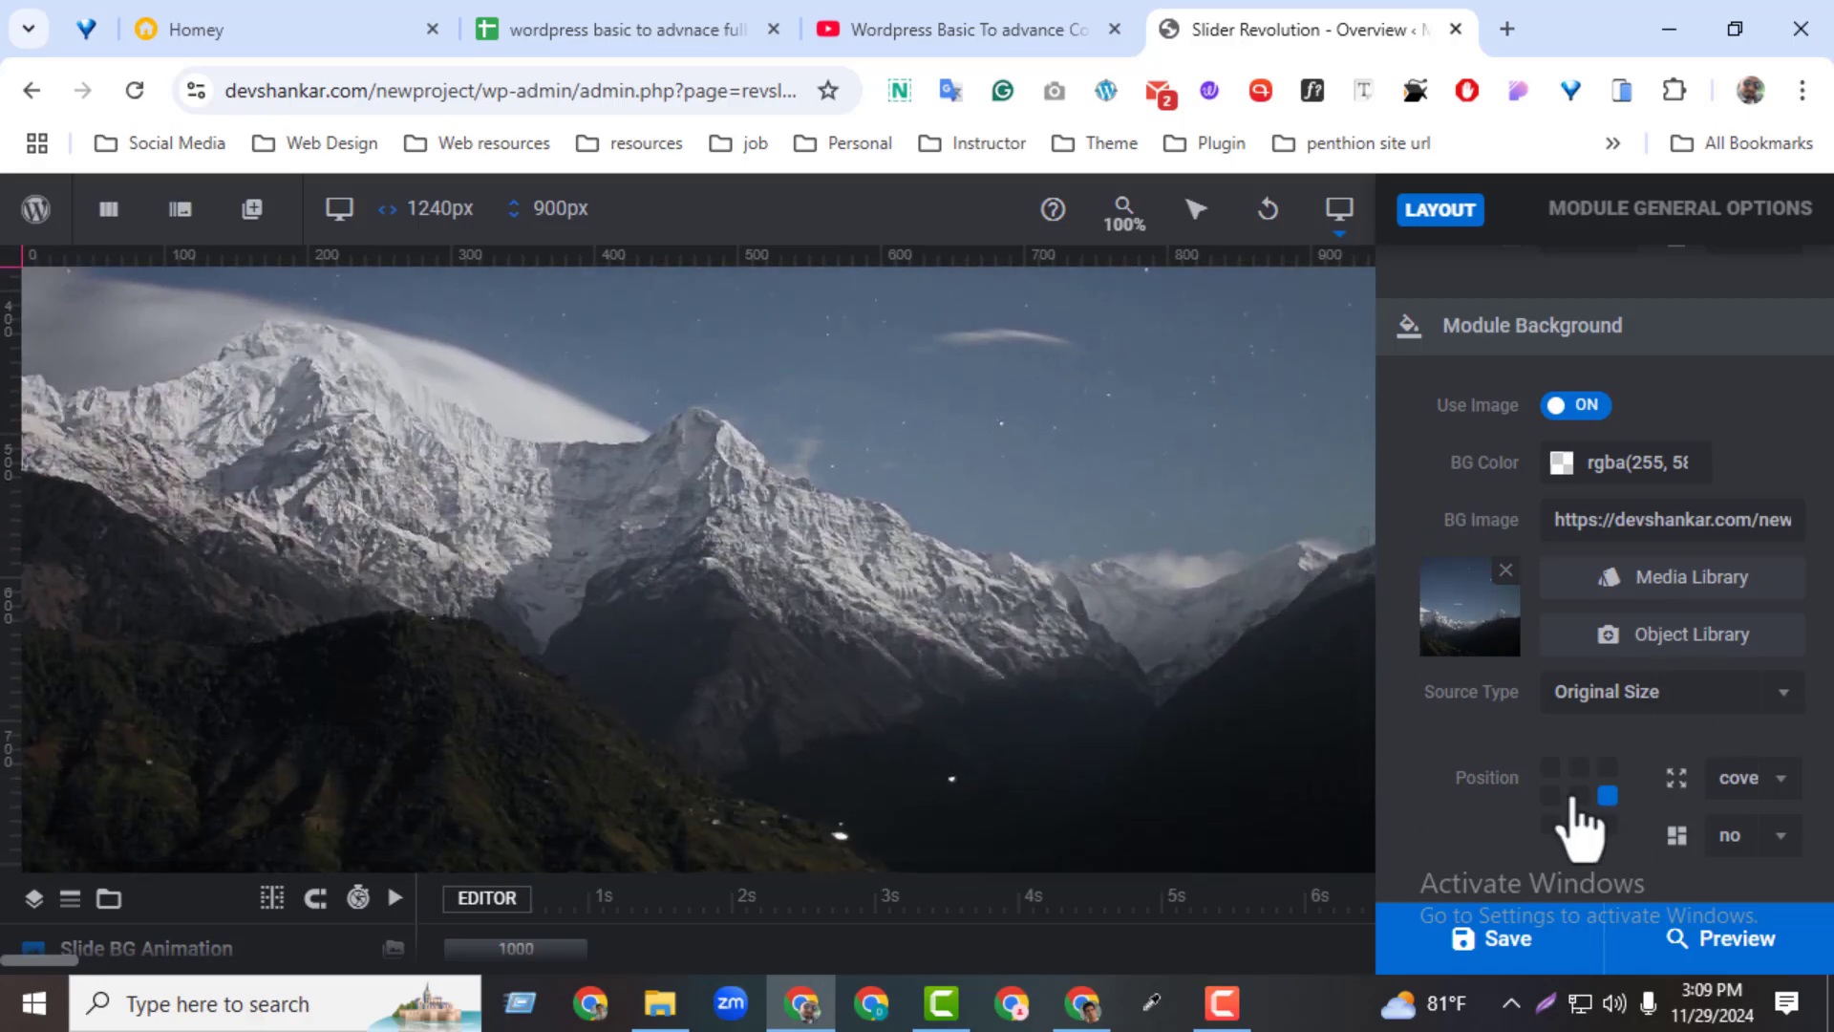
click(1579, 795)
click(1551, 795)
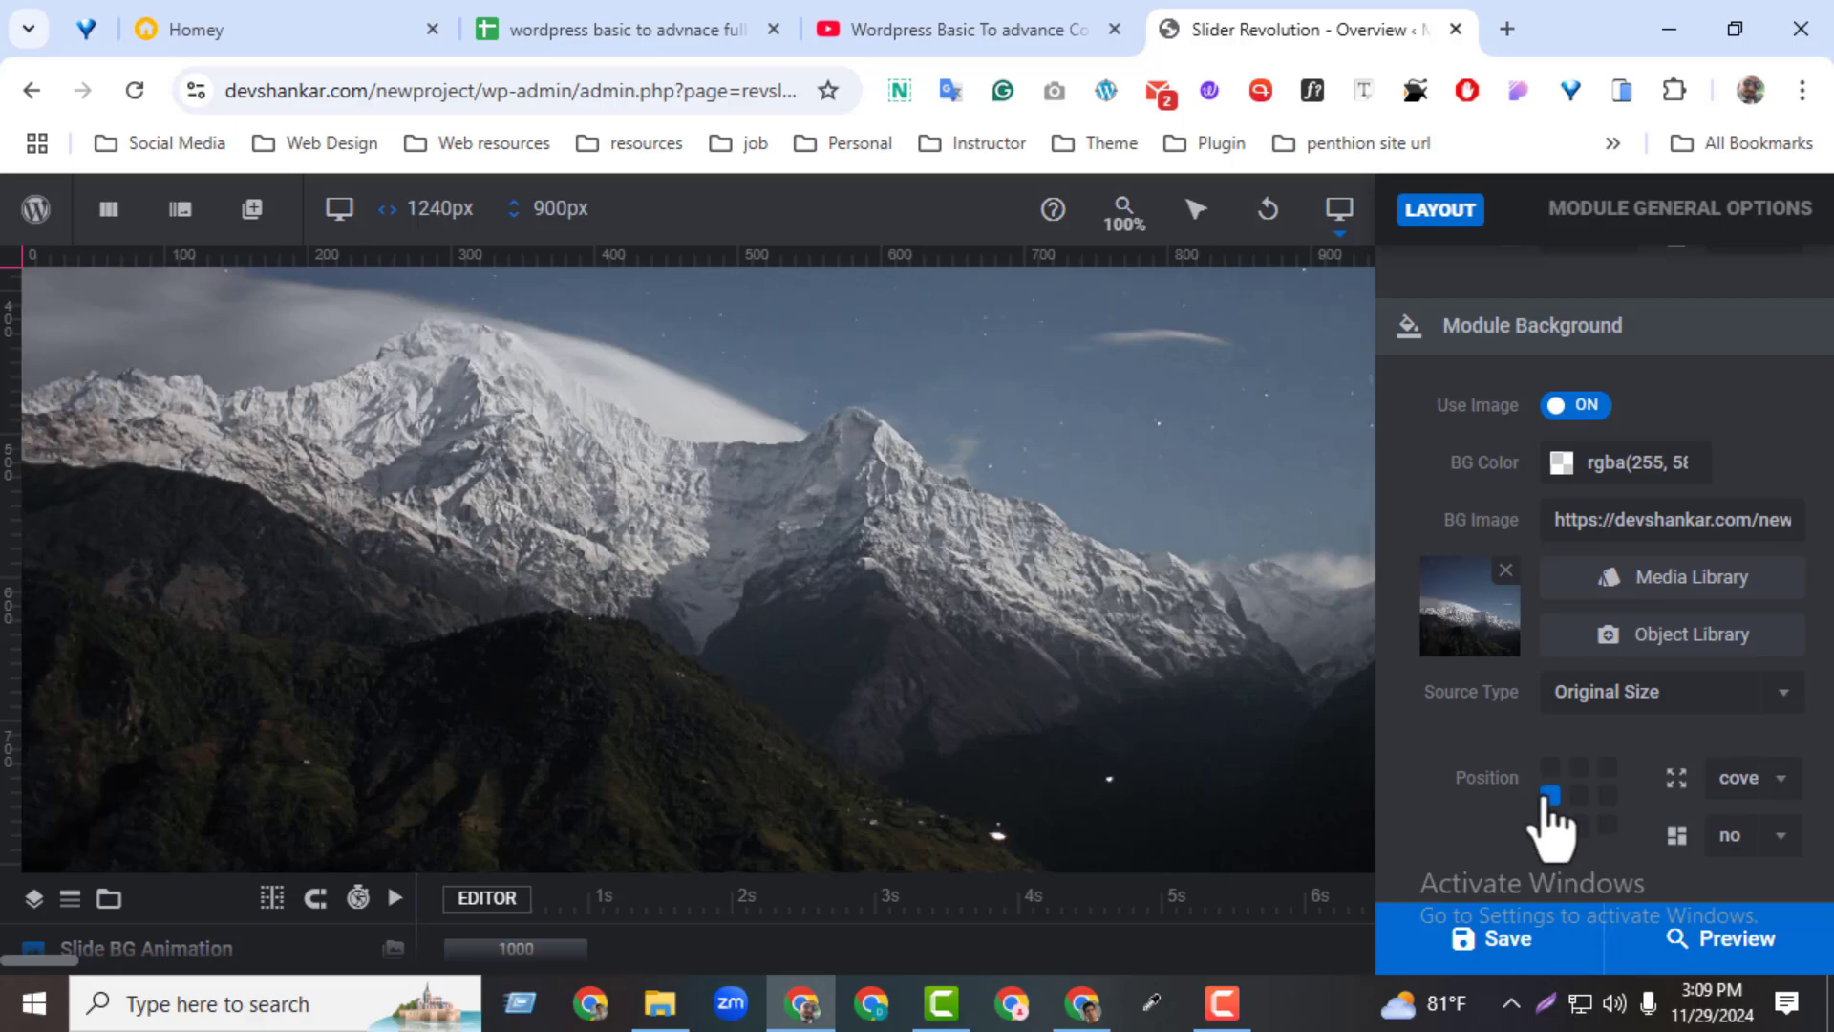
click(1579, 767)
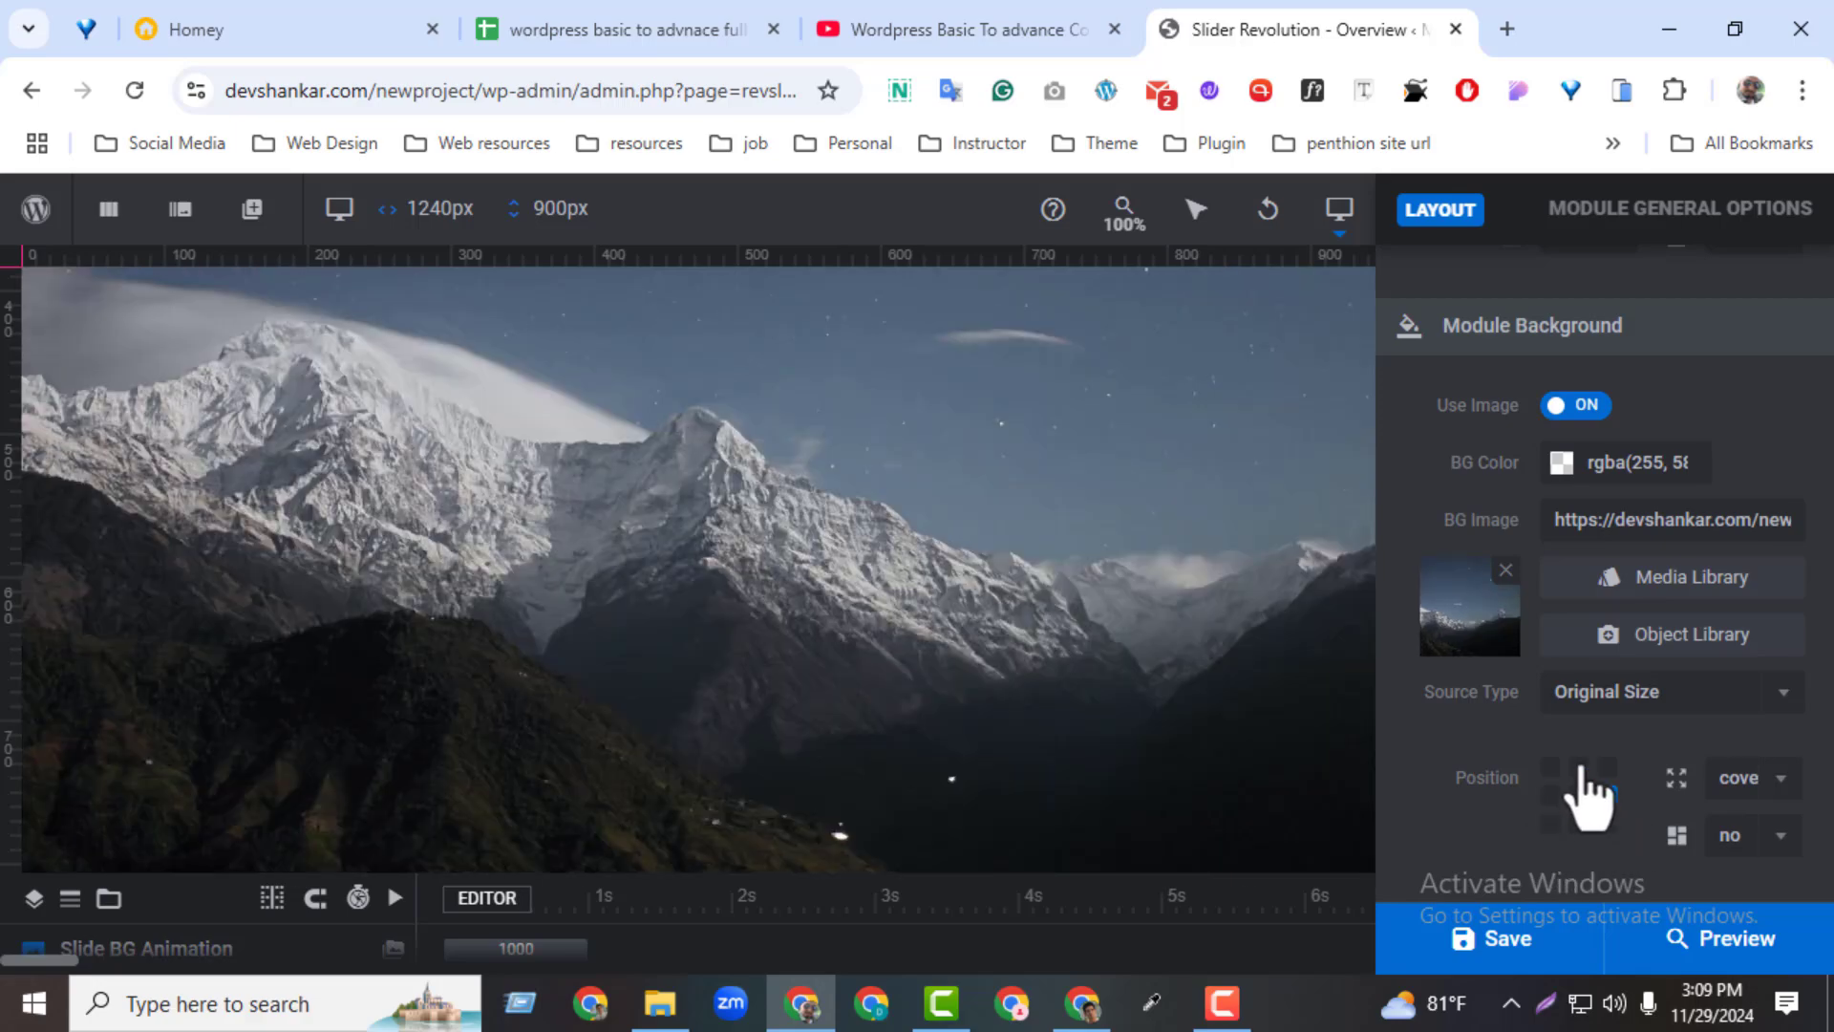
click(1578, 795)
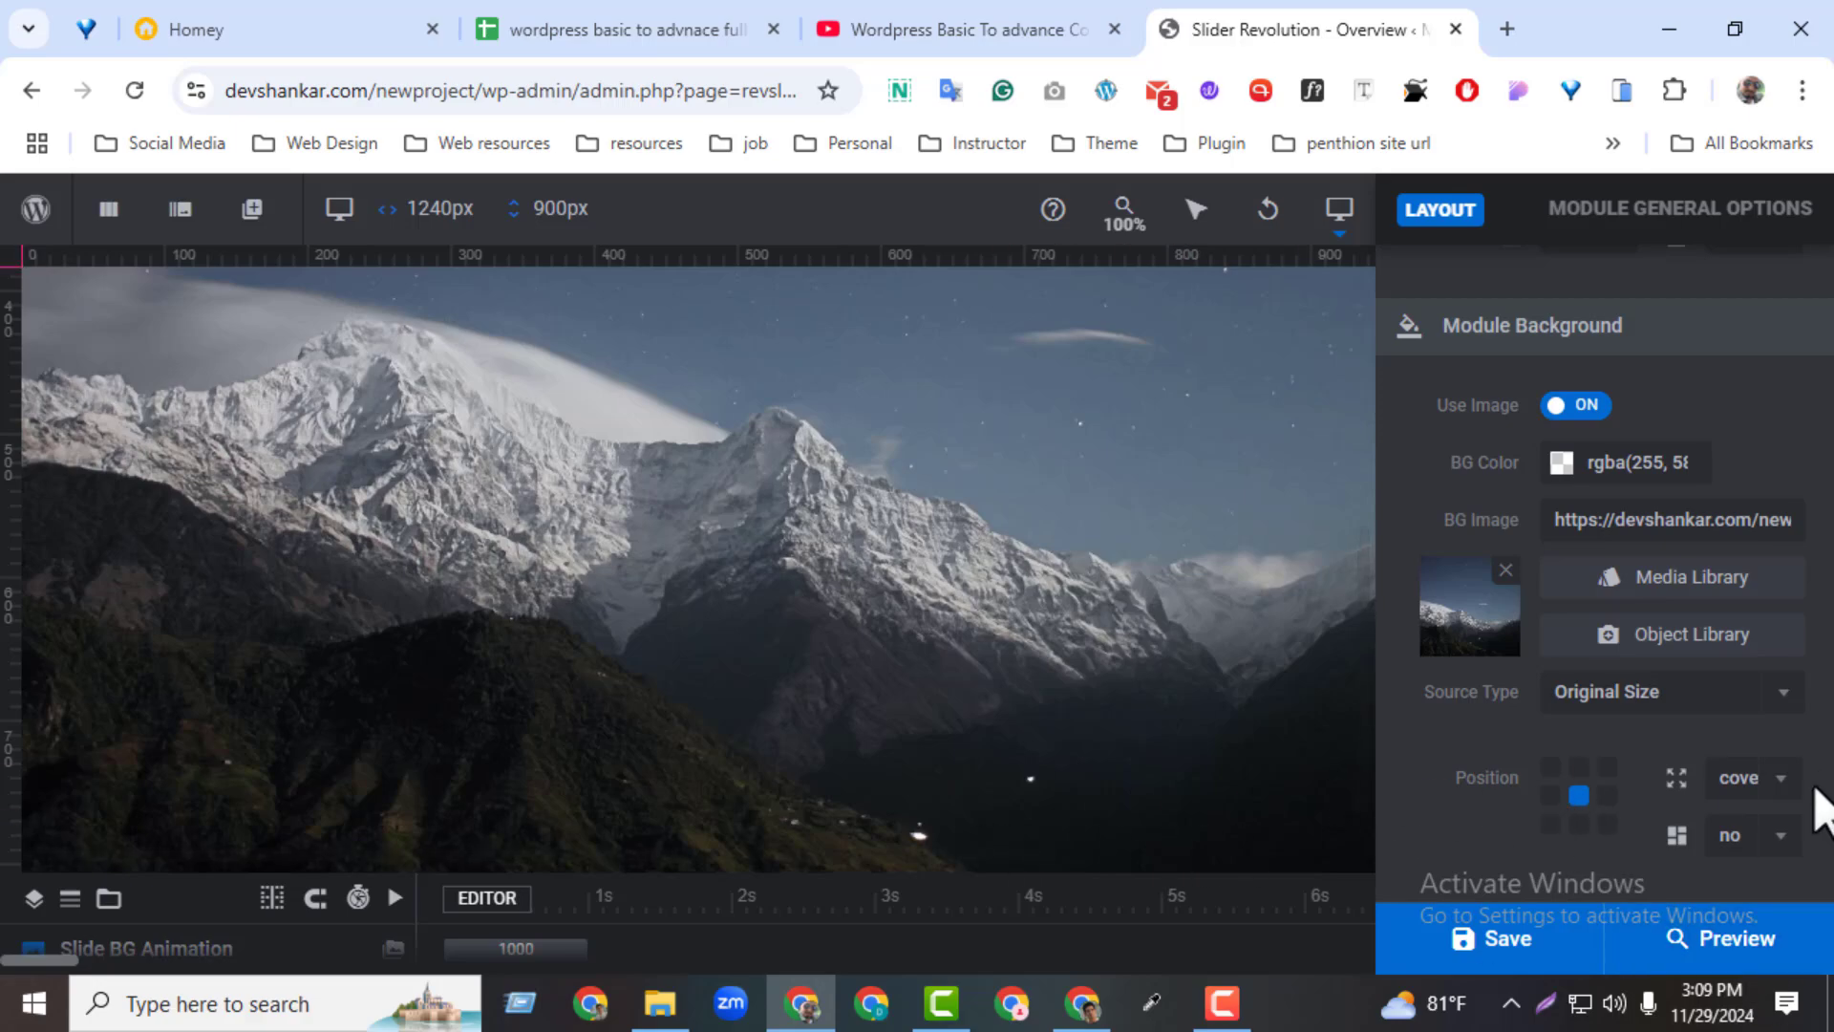
Review the size and repeat options for the module's background image, keeping cover and no repeat
scroll(1819, 807, down, 3)
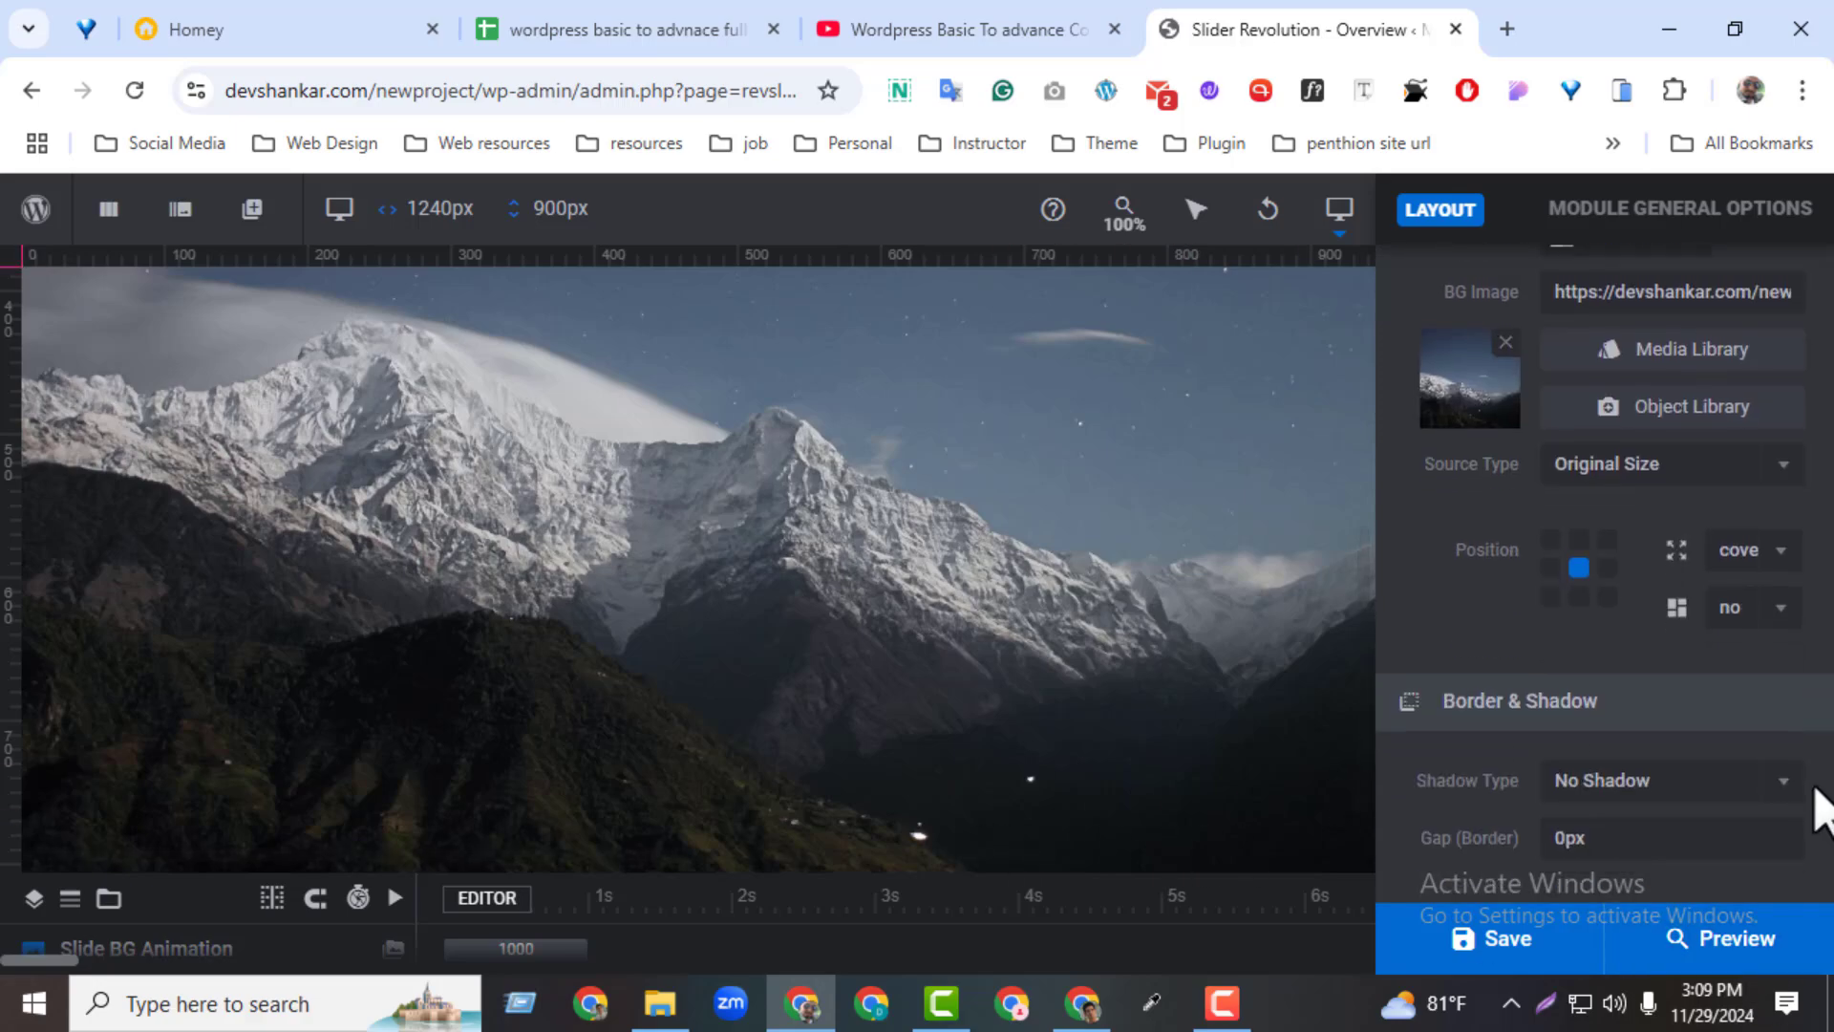
click(1748, 552)
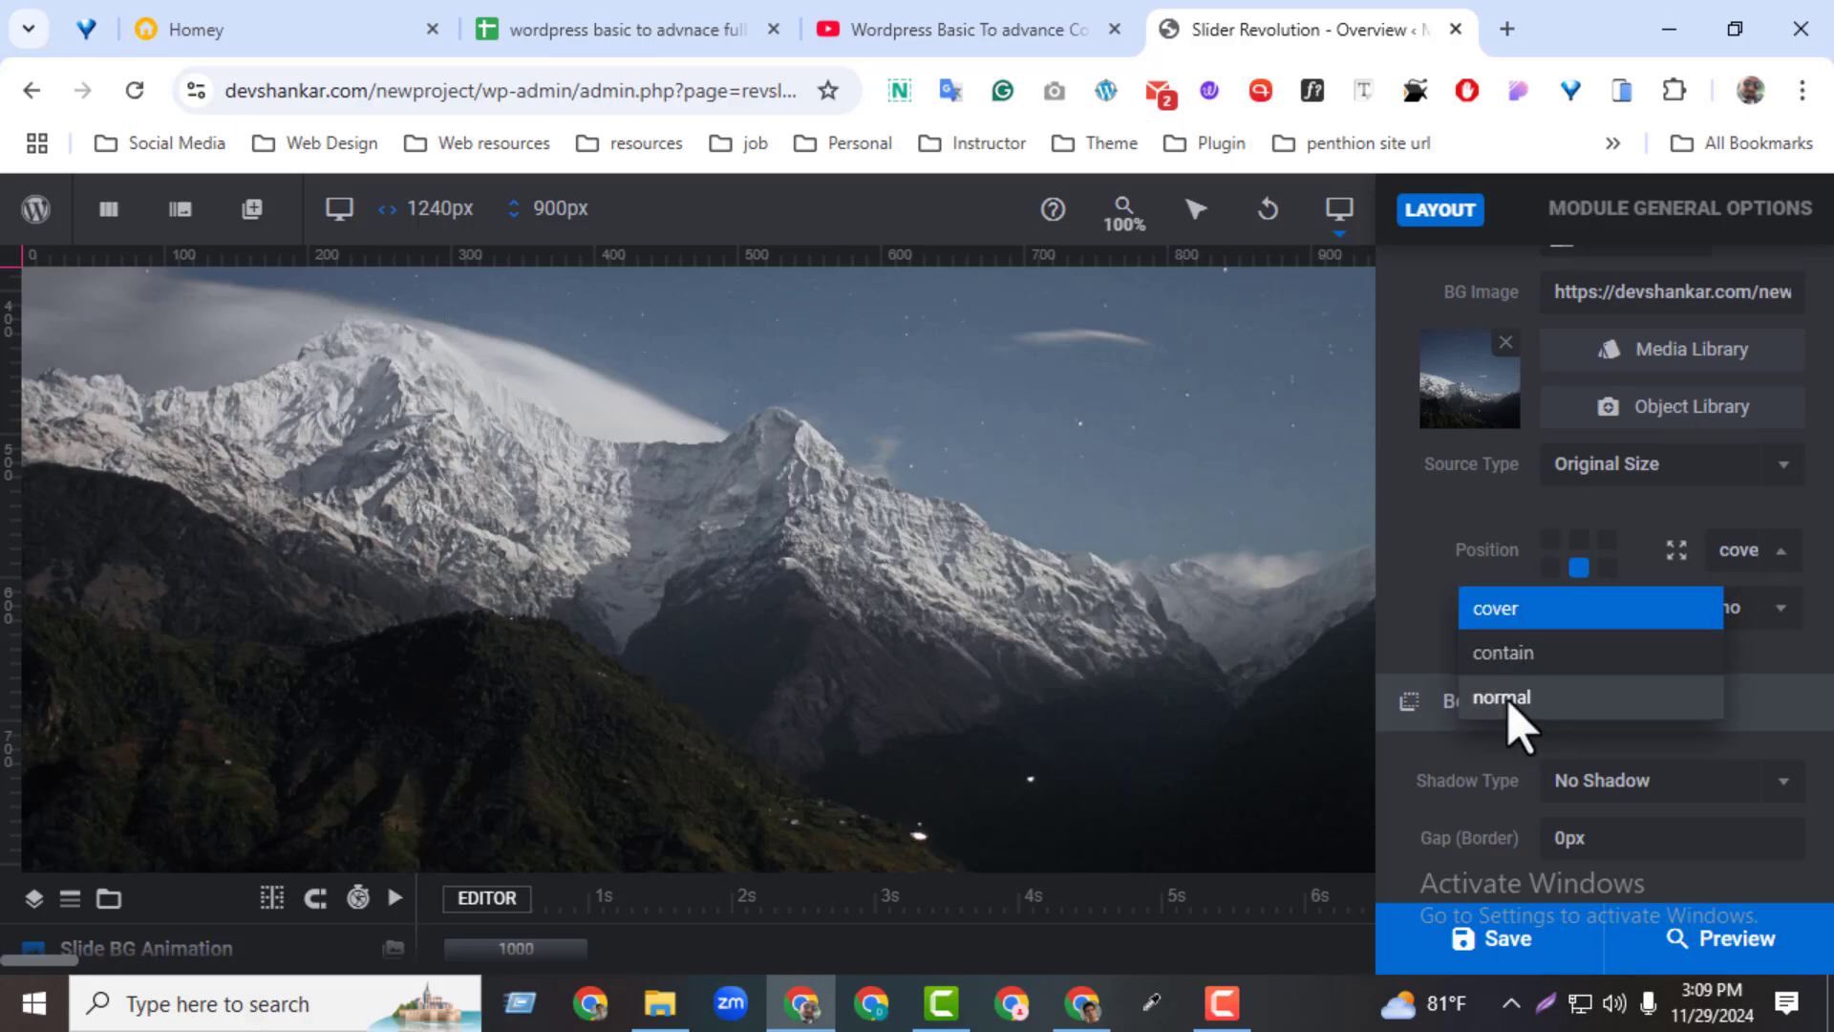
click(1398, 615)
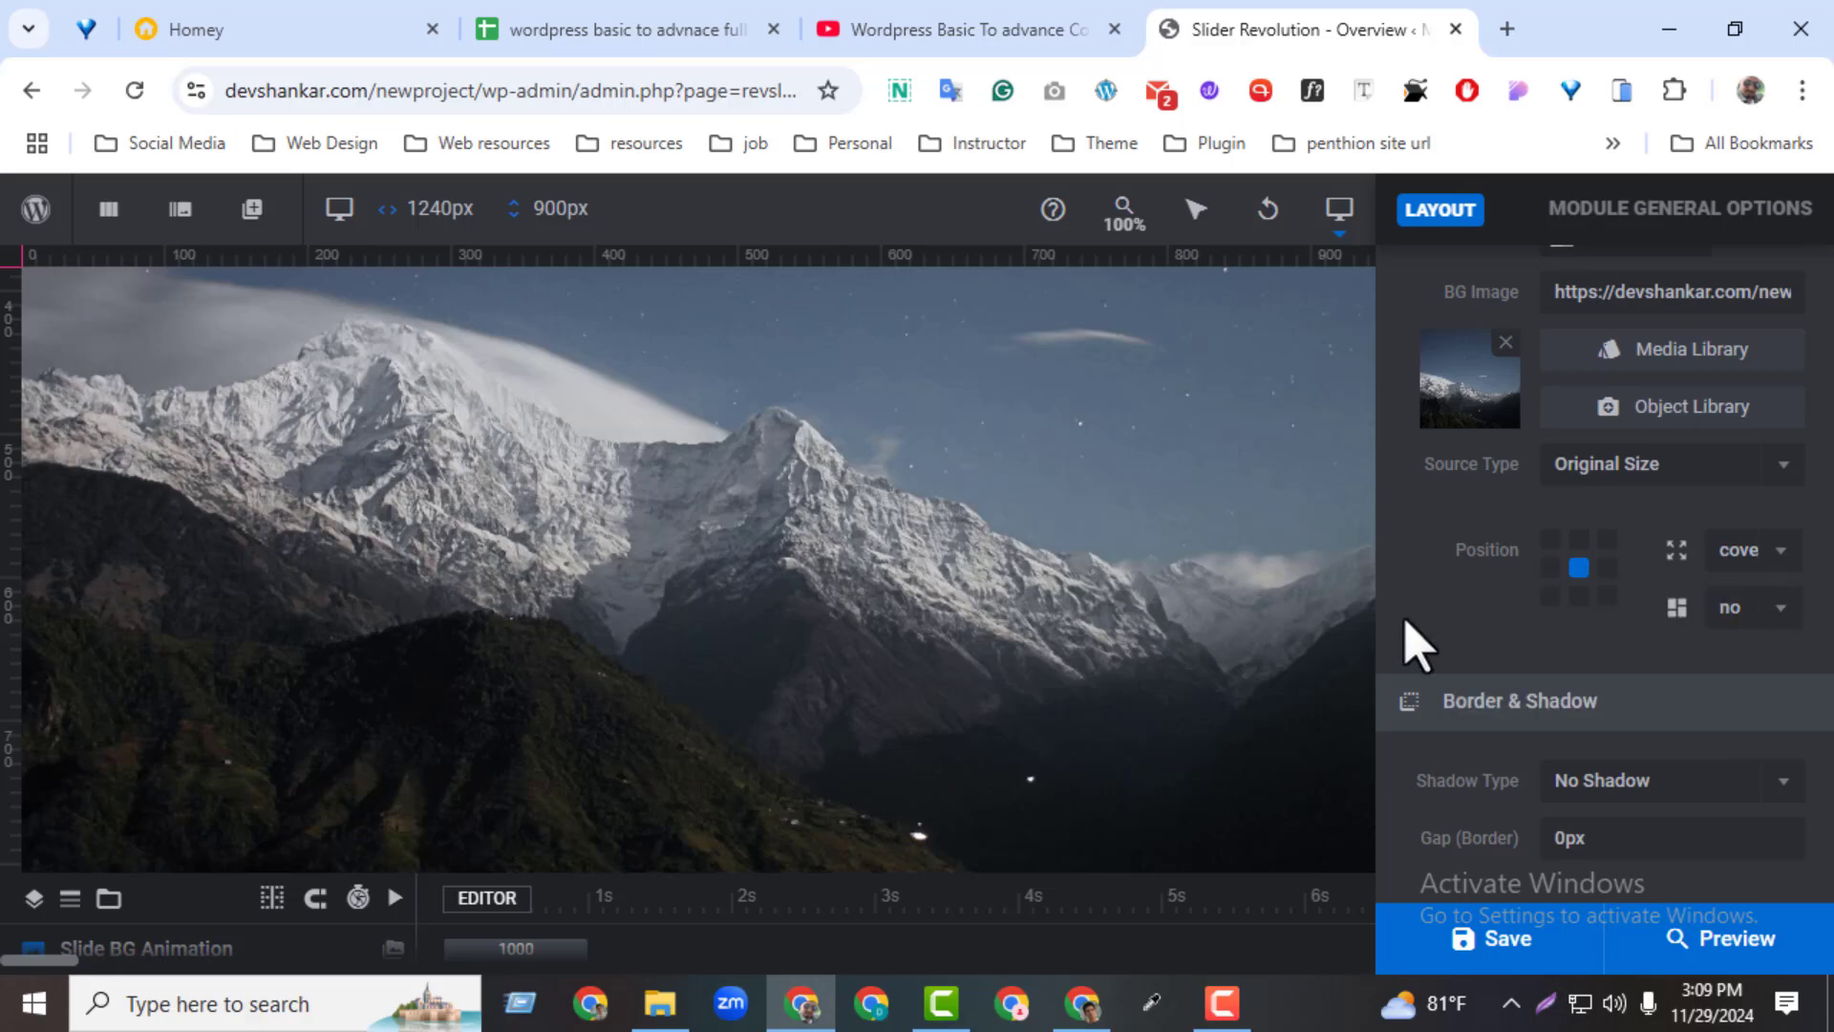
click(1743, 616)
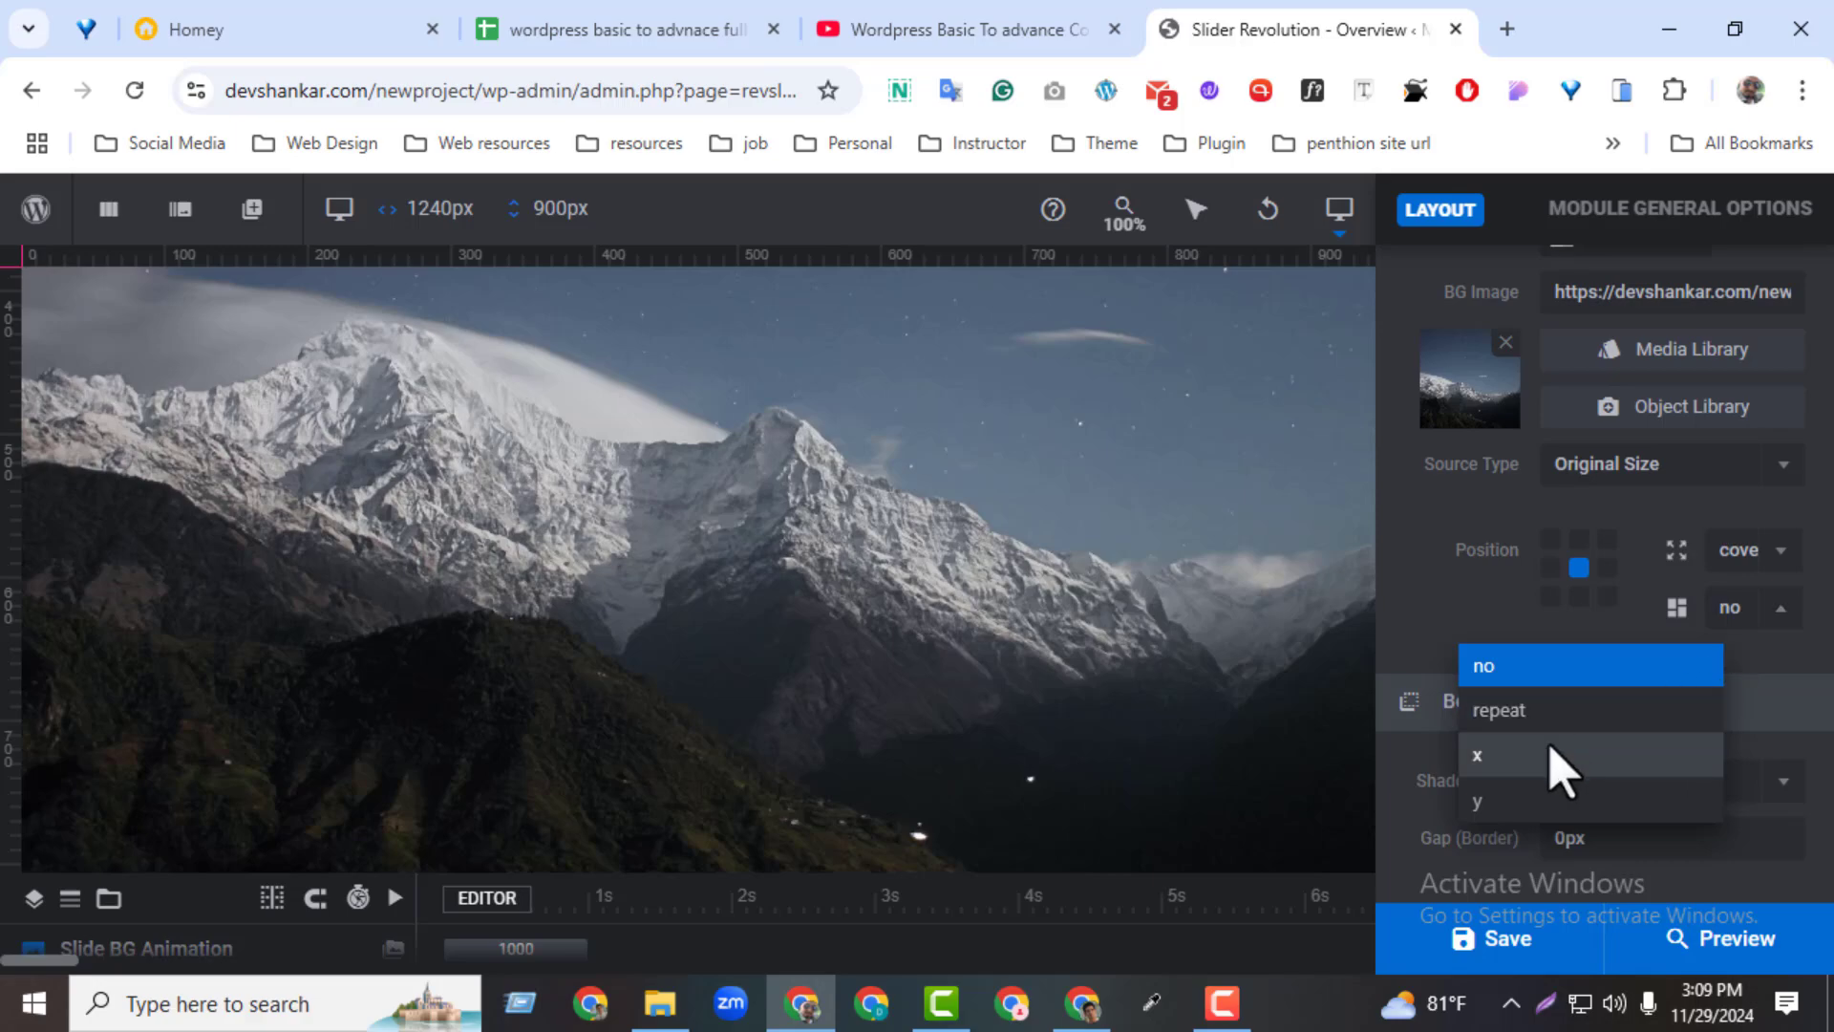
click(1506, 659)
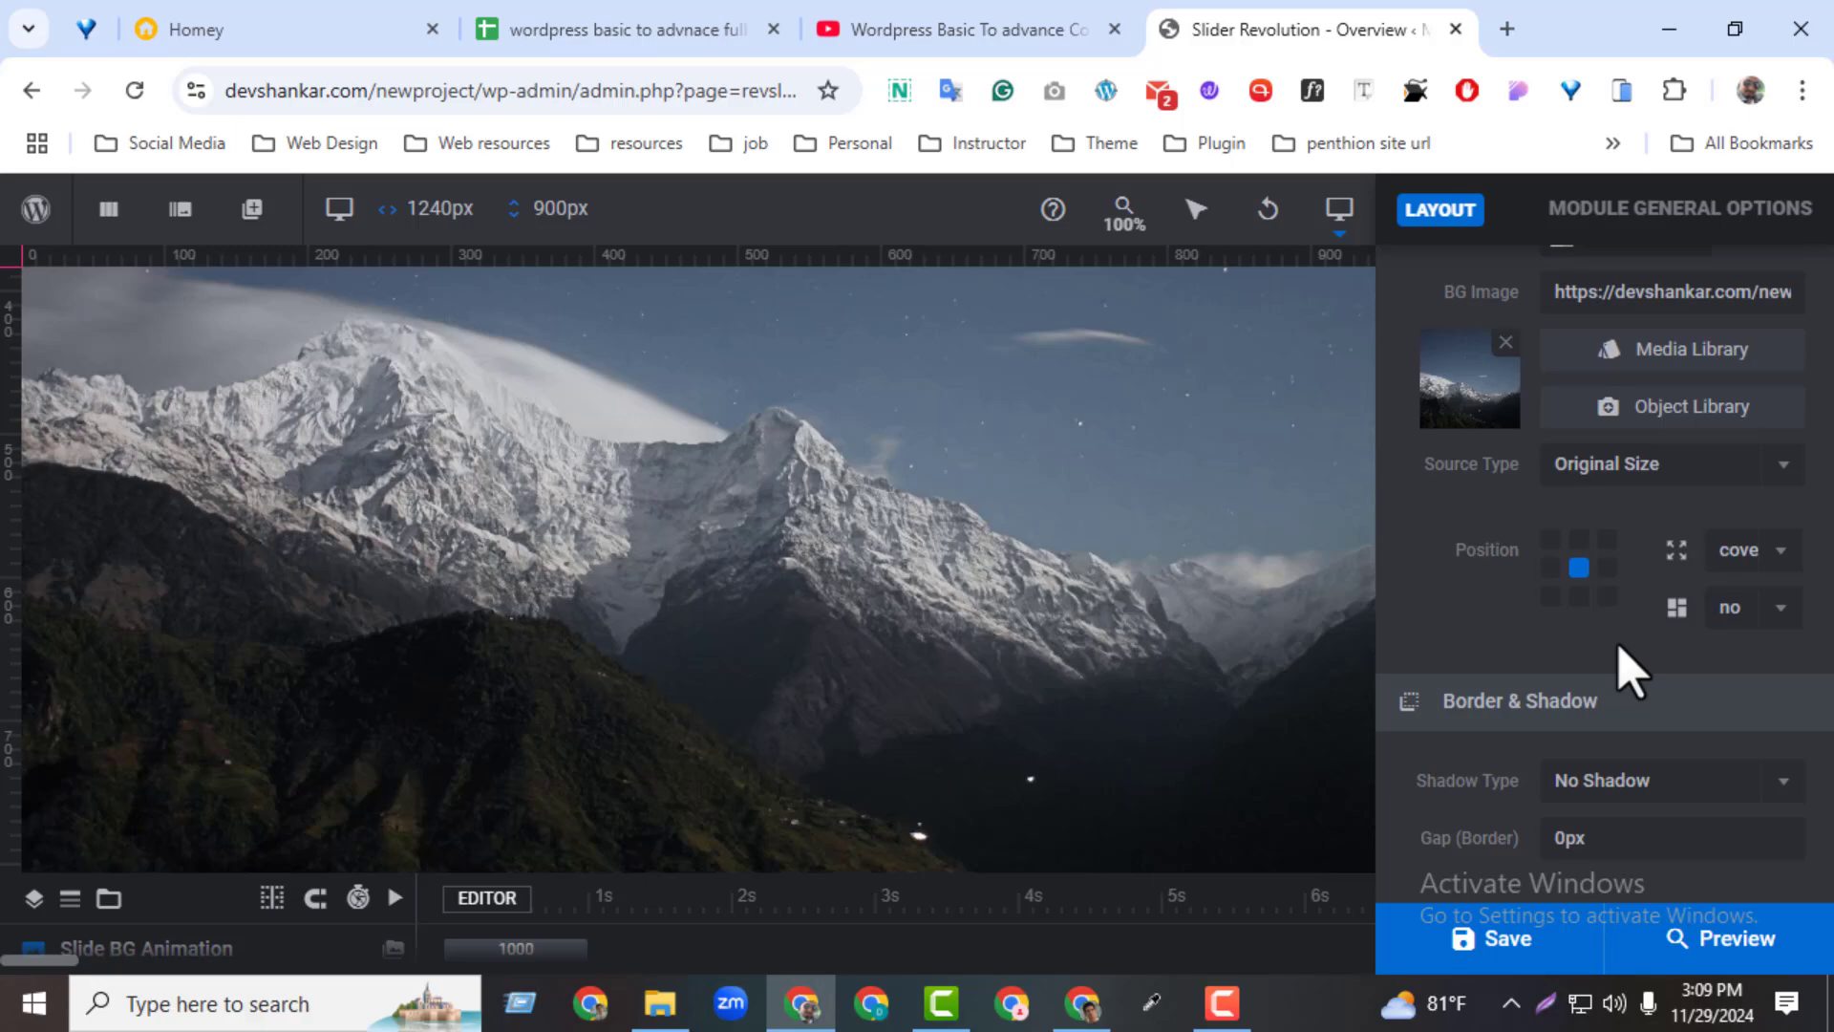
Open the module's Content options and review the available content sources
scroll(1630, 669, up, 10)
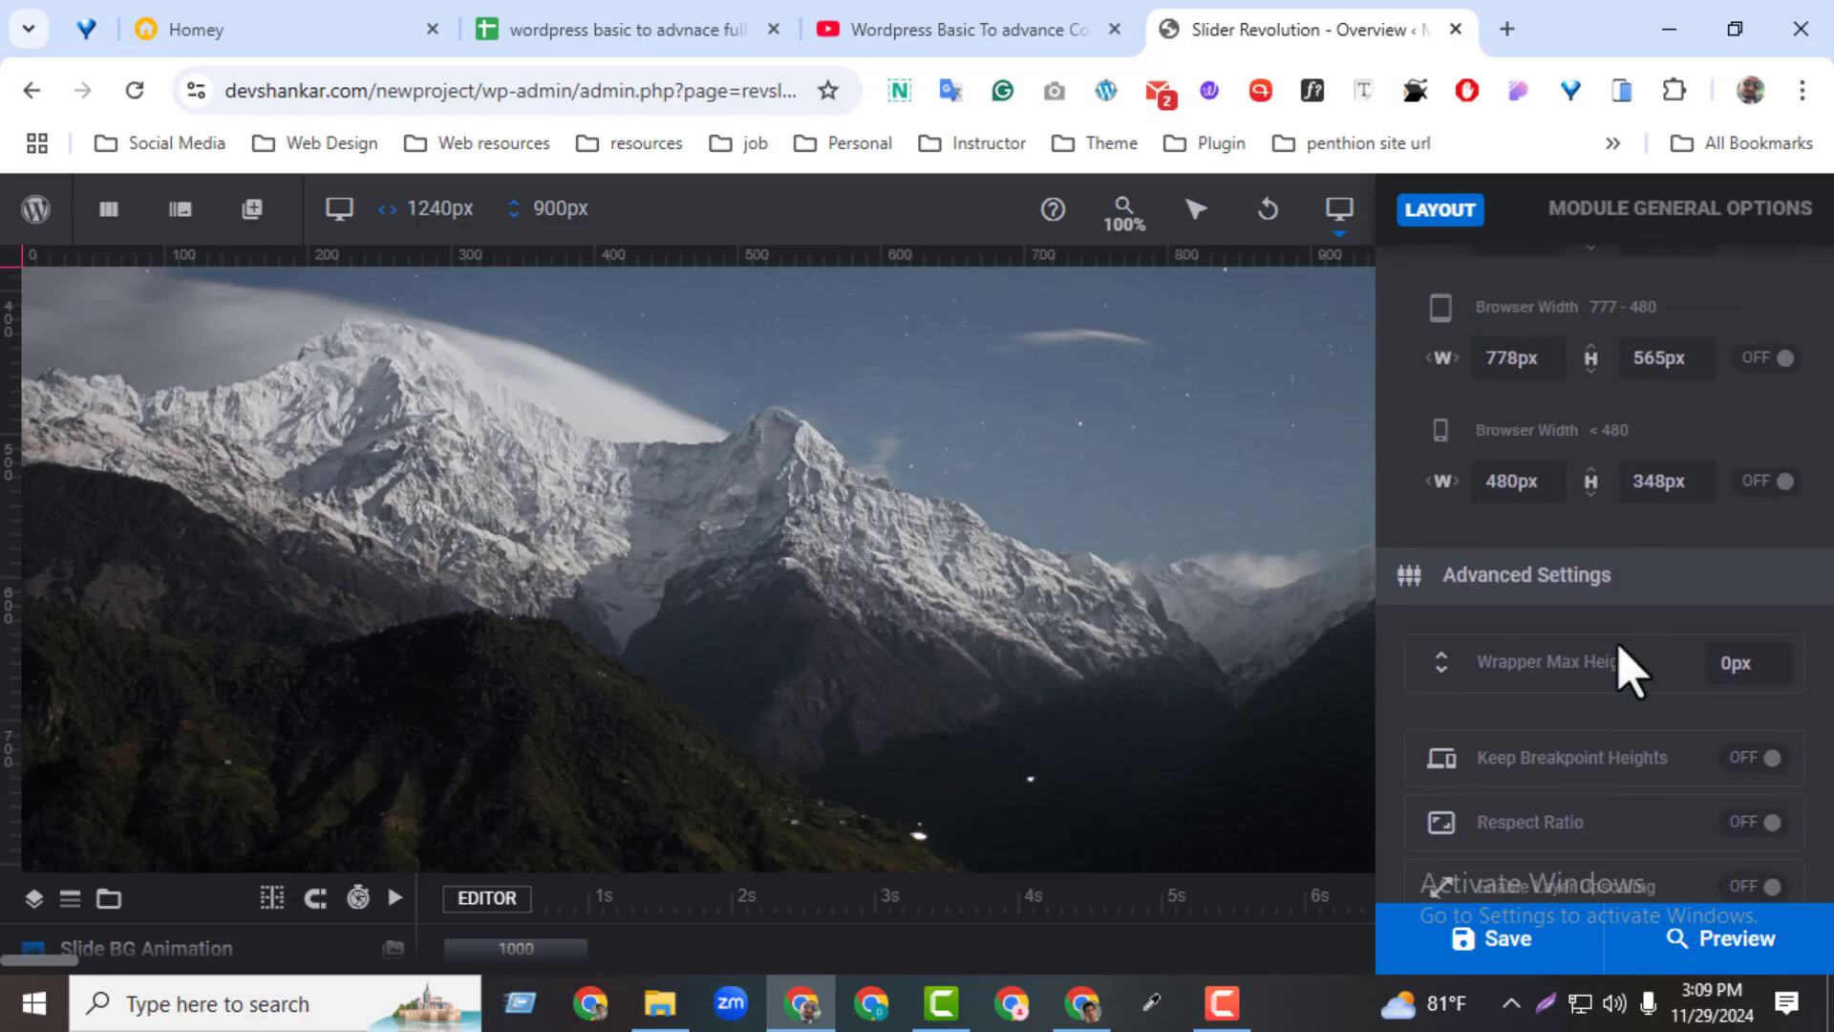
scroll(1628, 665, up, 6)
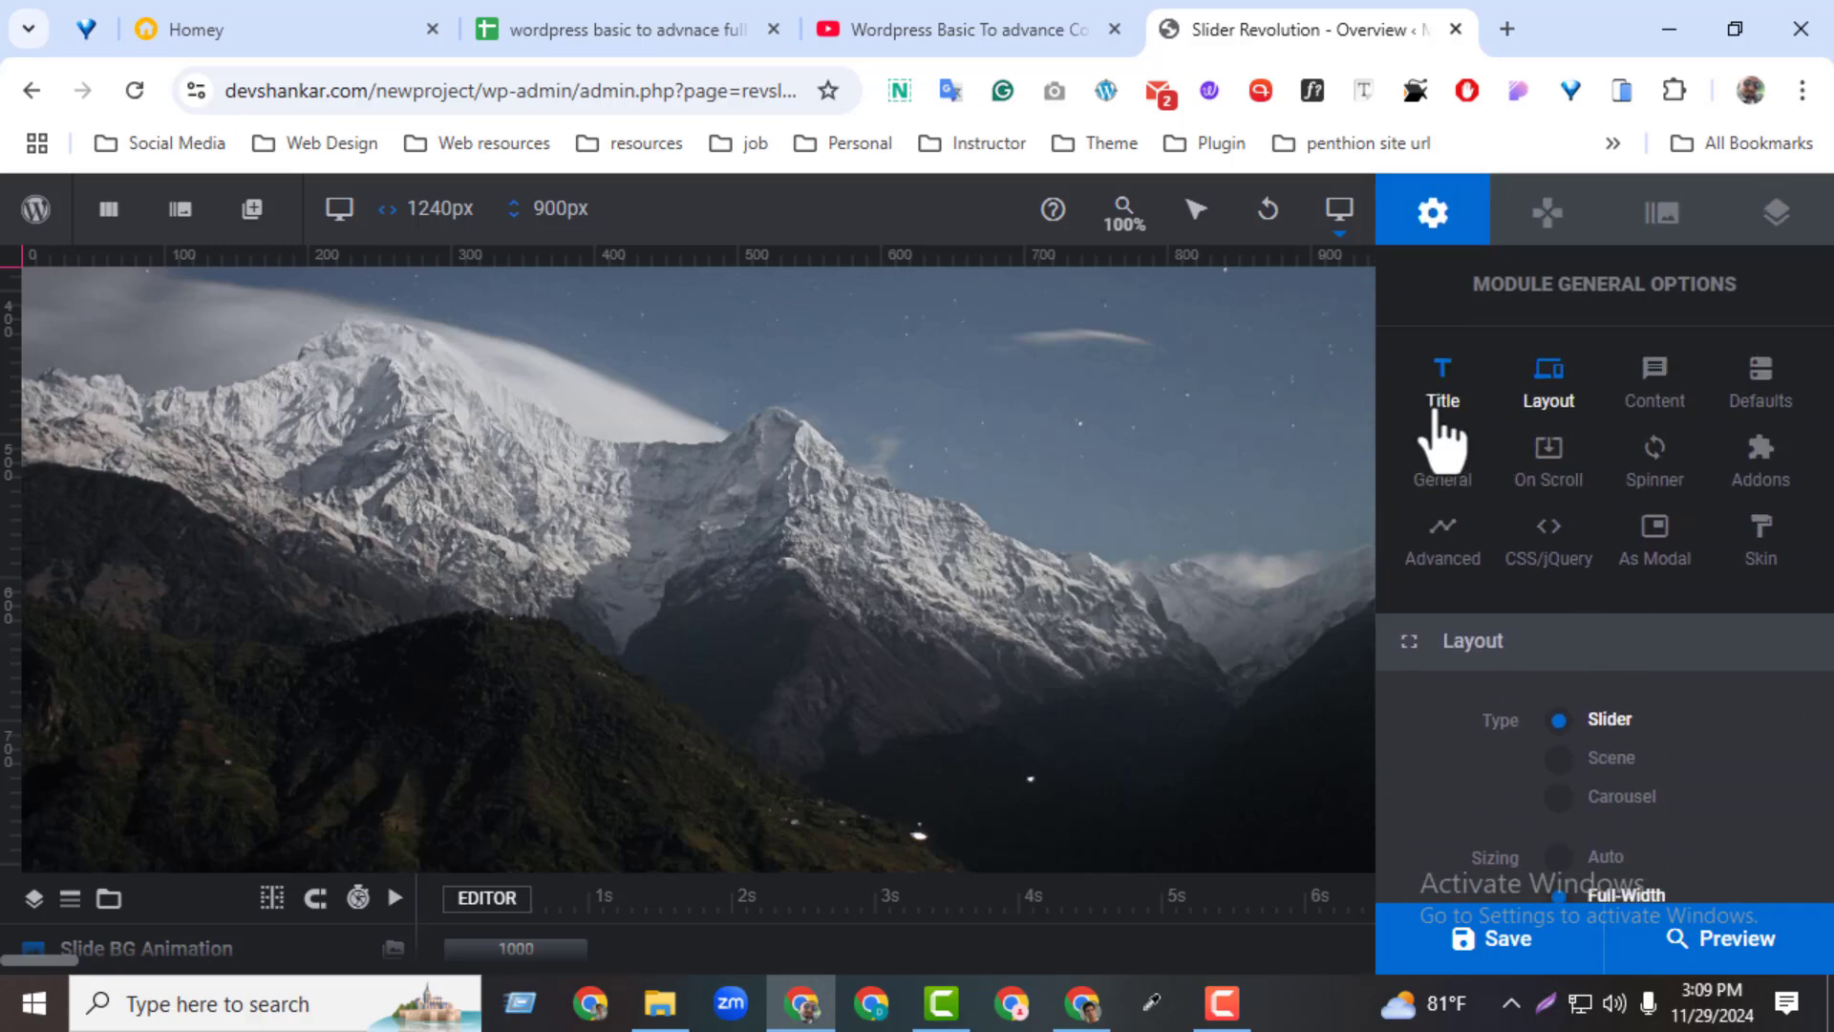
click(1648, 412)
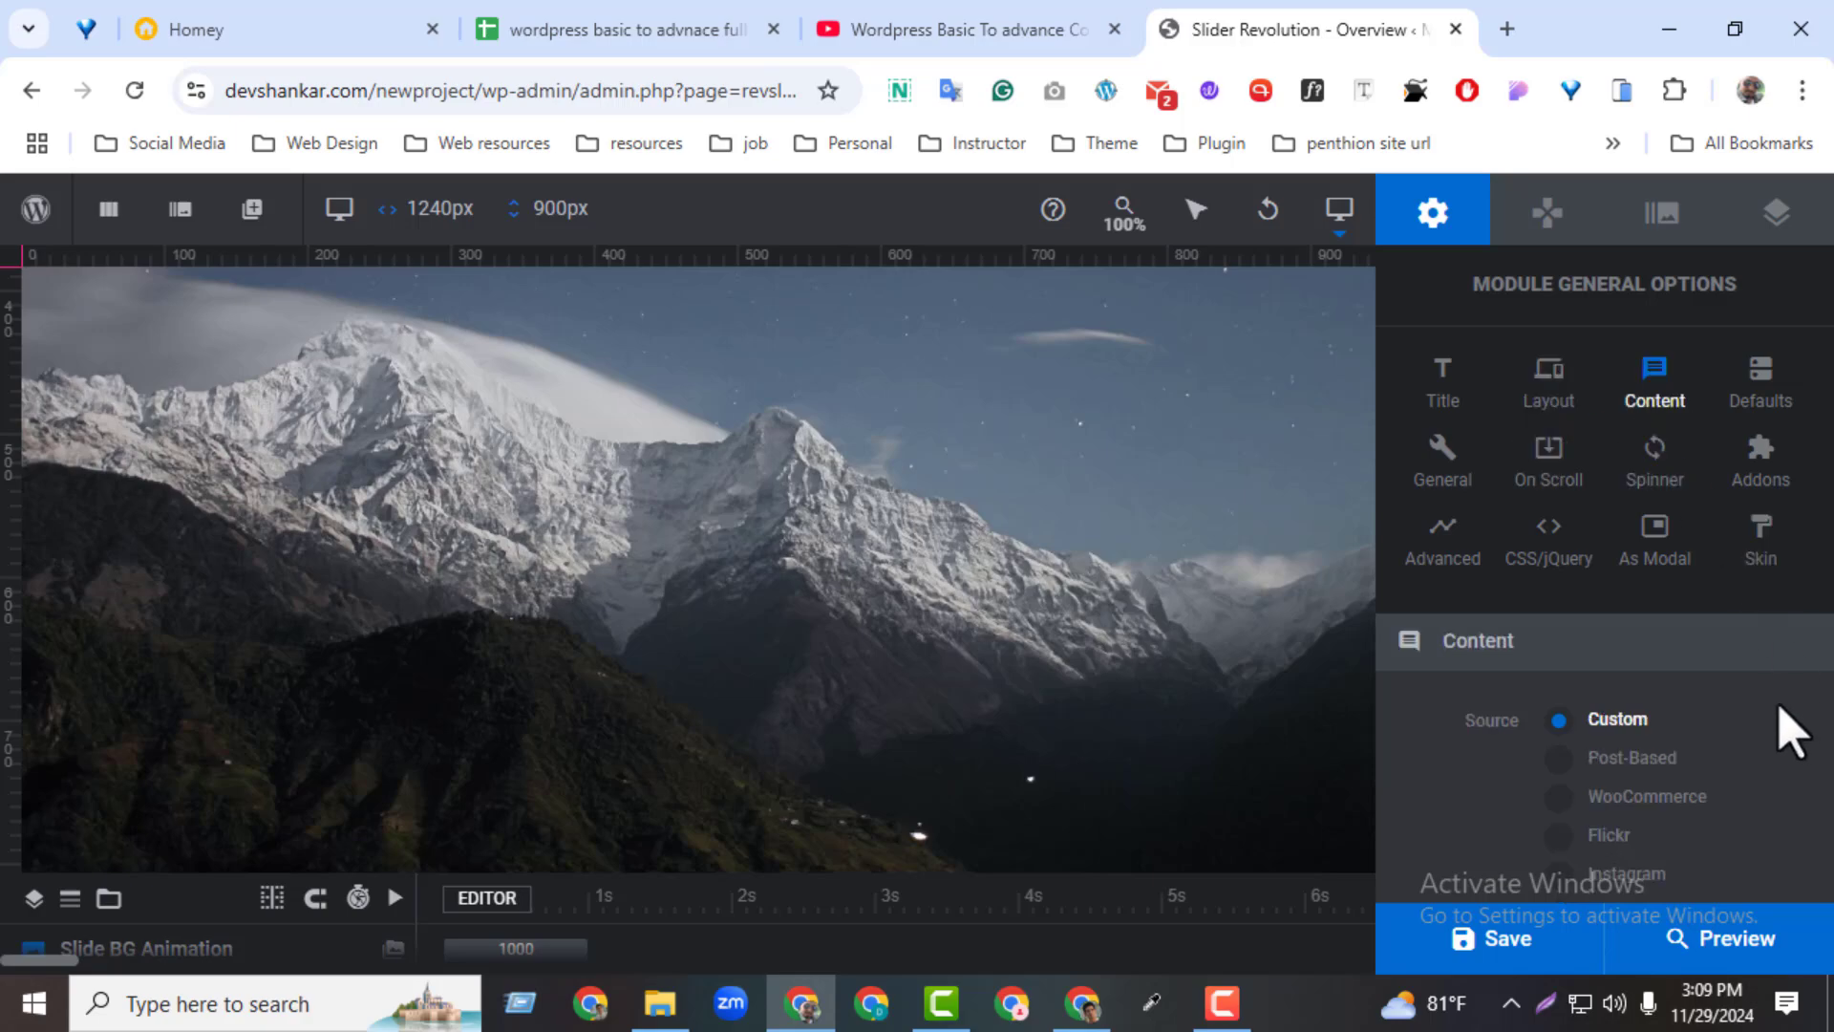
scroll(1788, 731, down, 3)
scroll(1788, 731, up, 1)
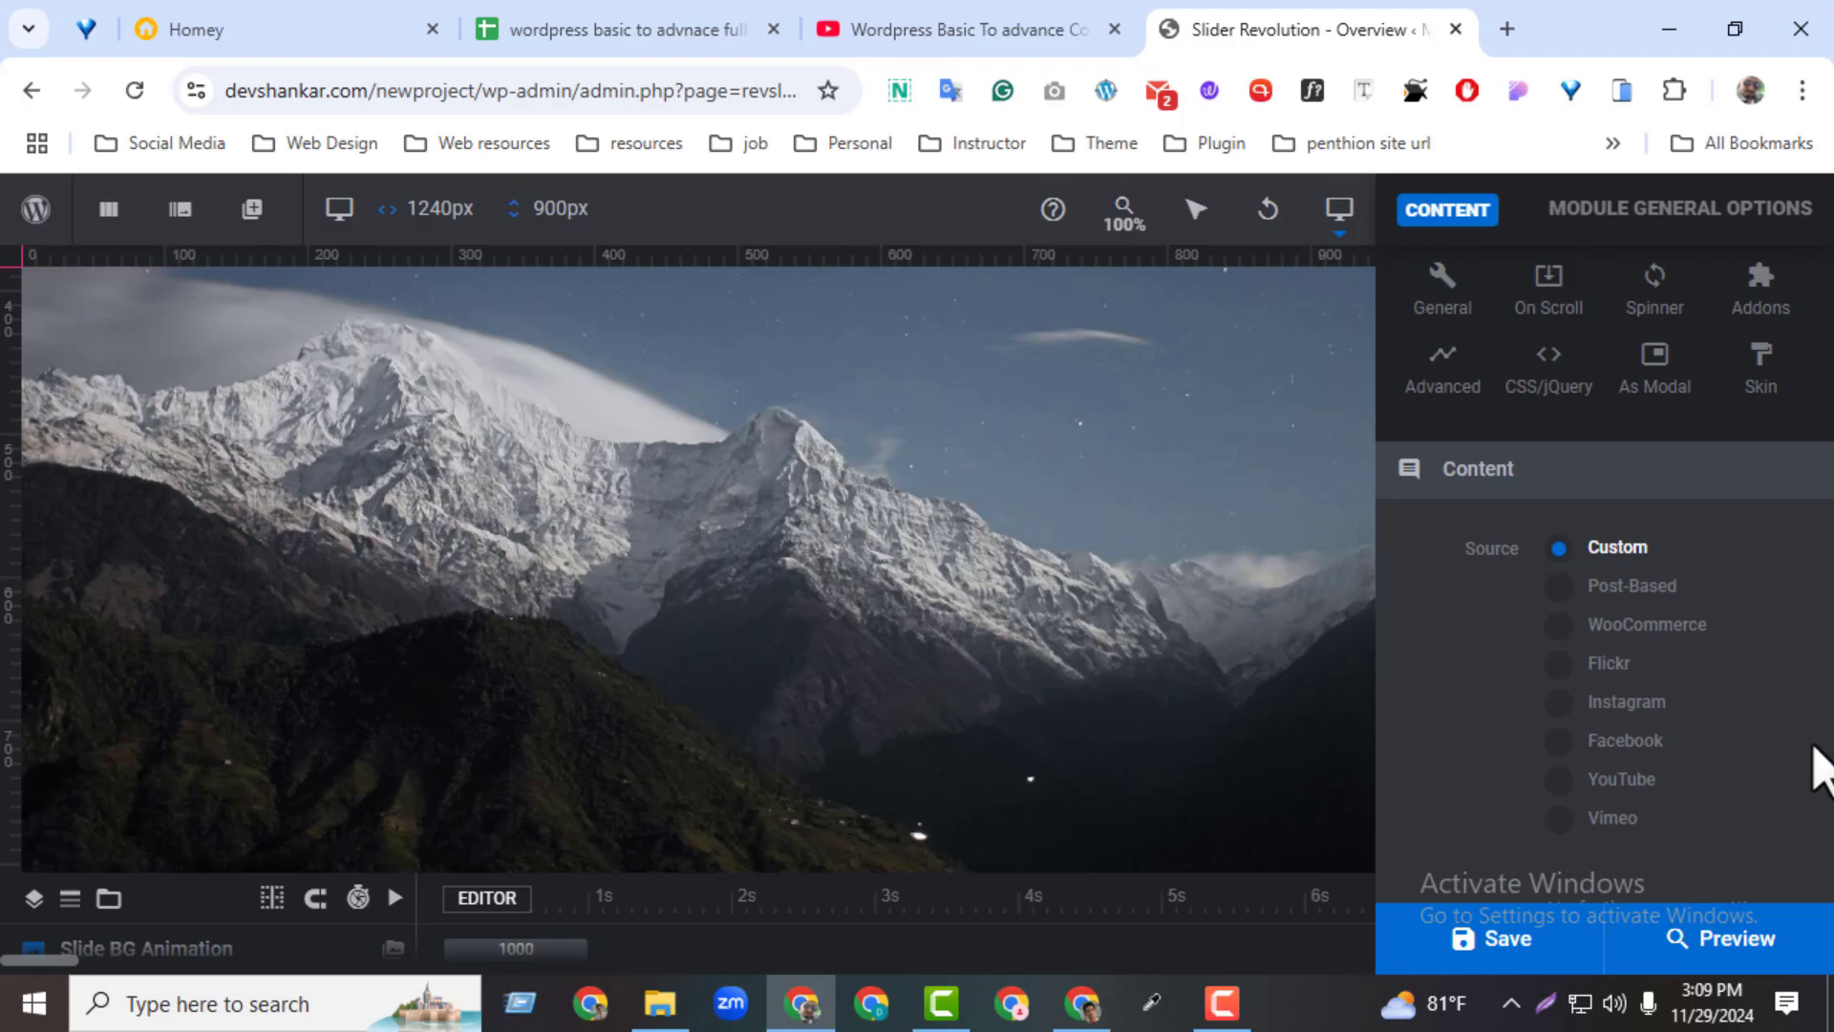
Frame the content sources from Post-Based to Vimeo with a red rectangle in a screen capture, and discard the capture
click(1544, 1003)
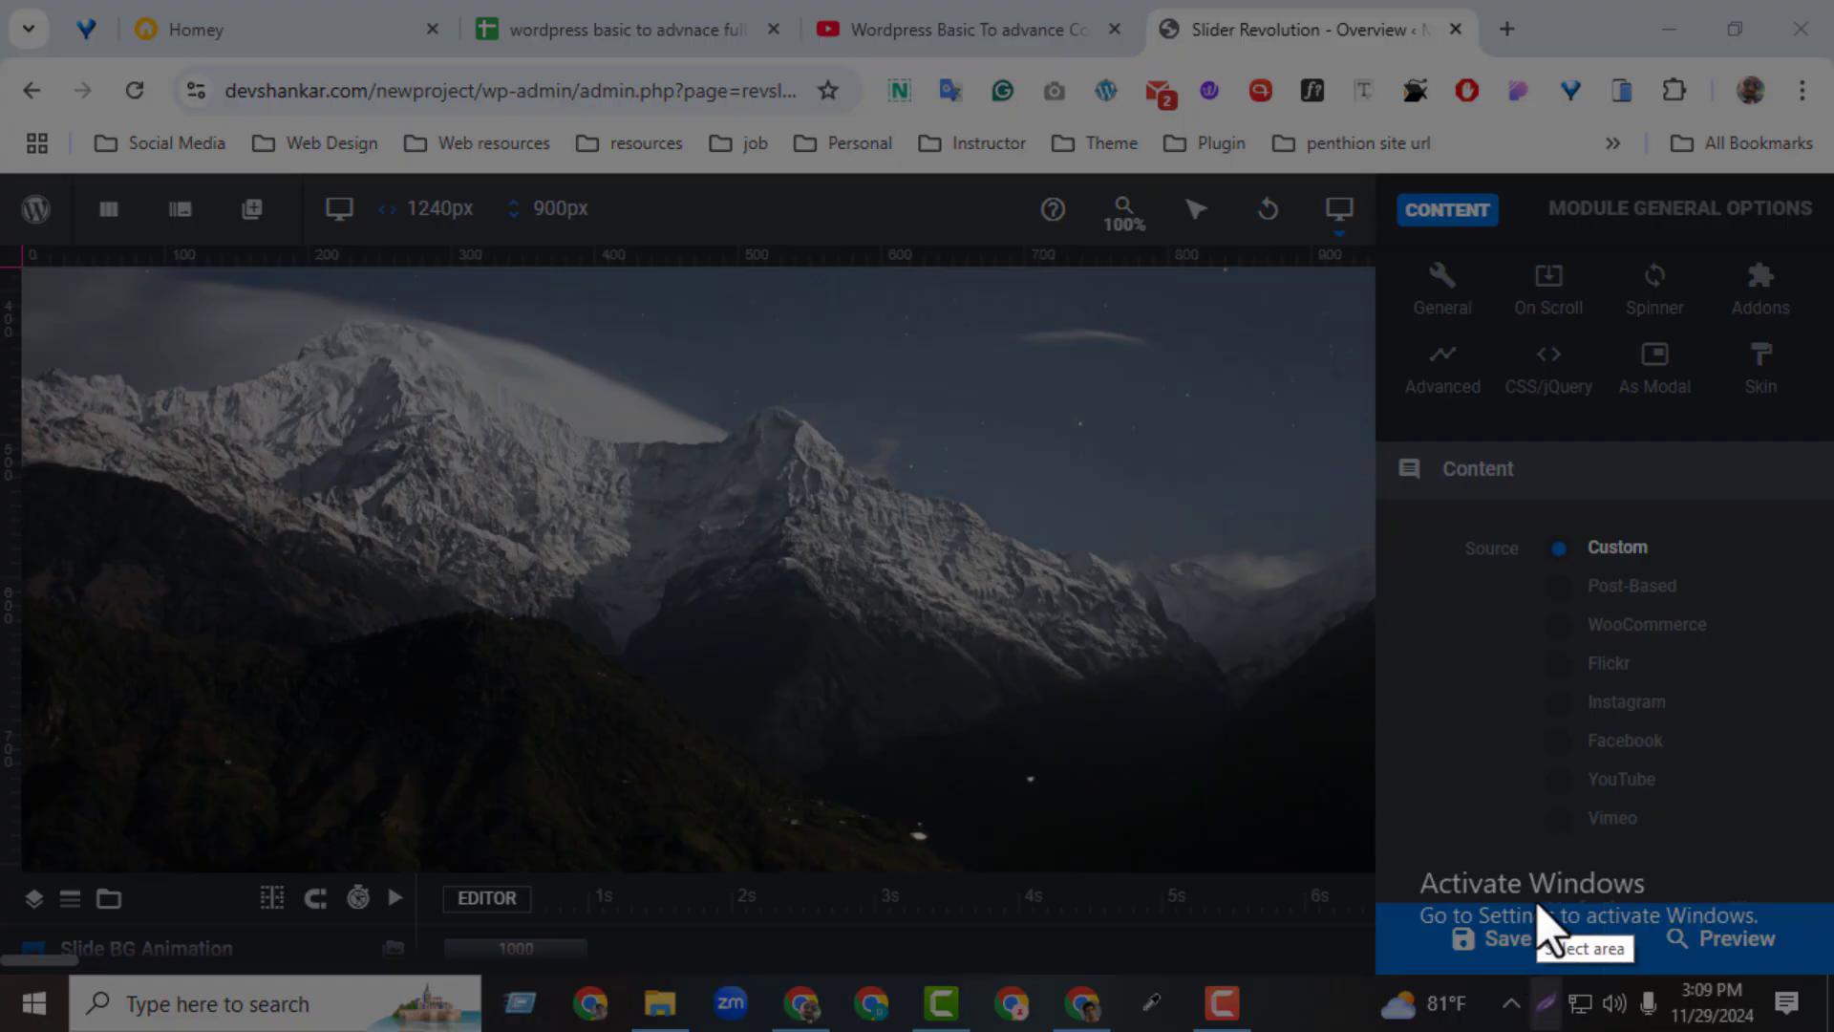
drag(1539, 525, 1794, 876)
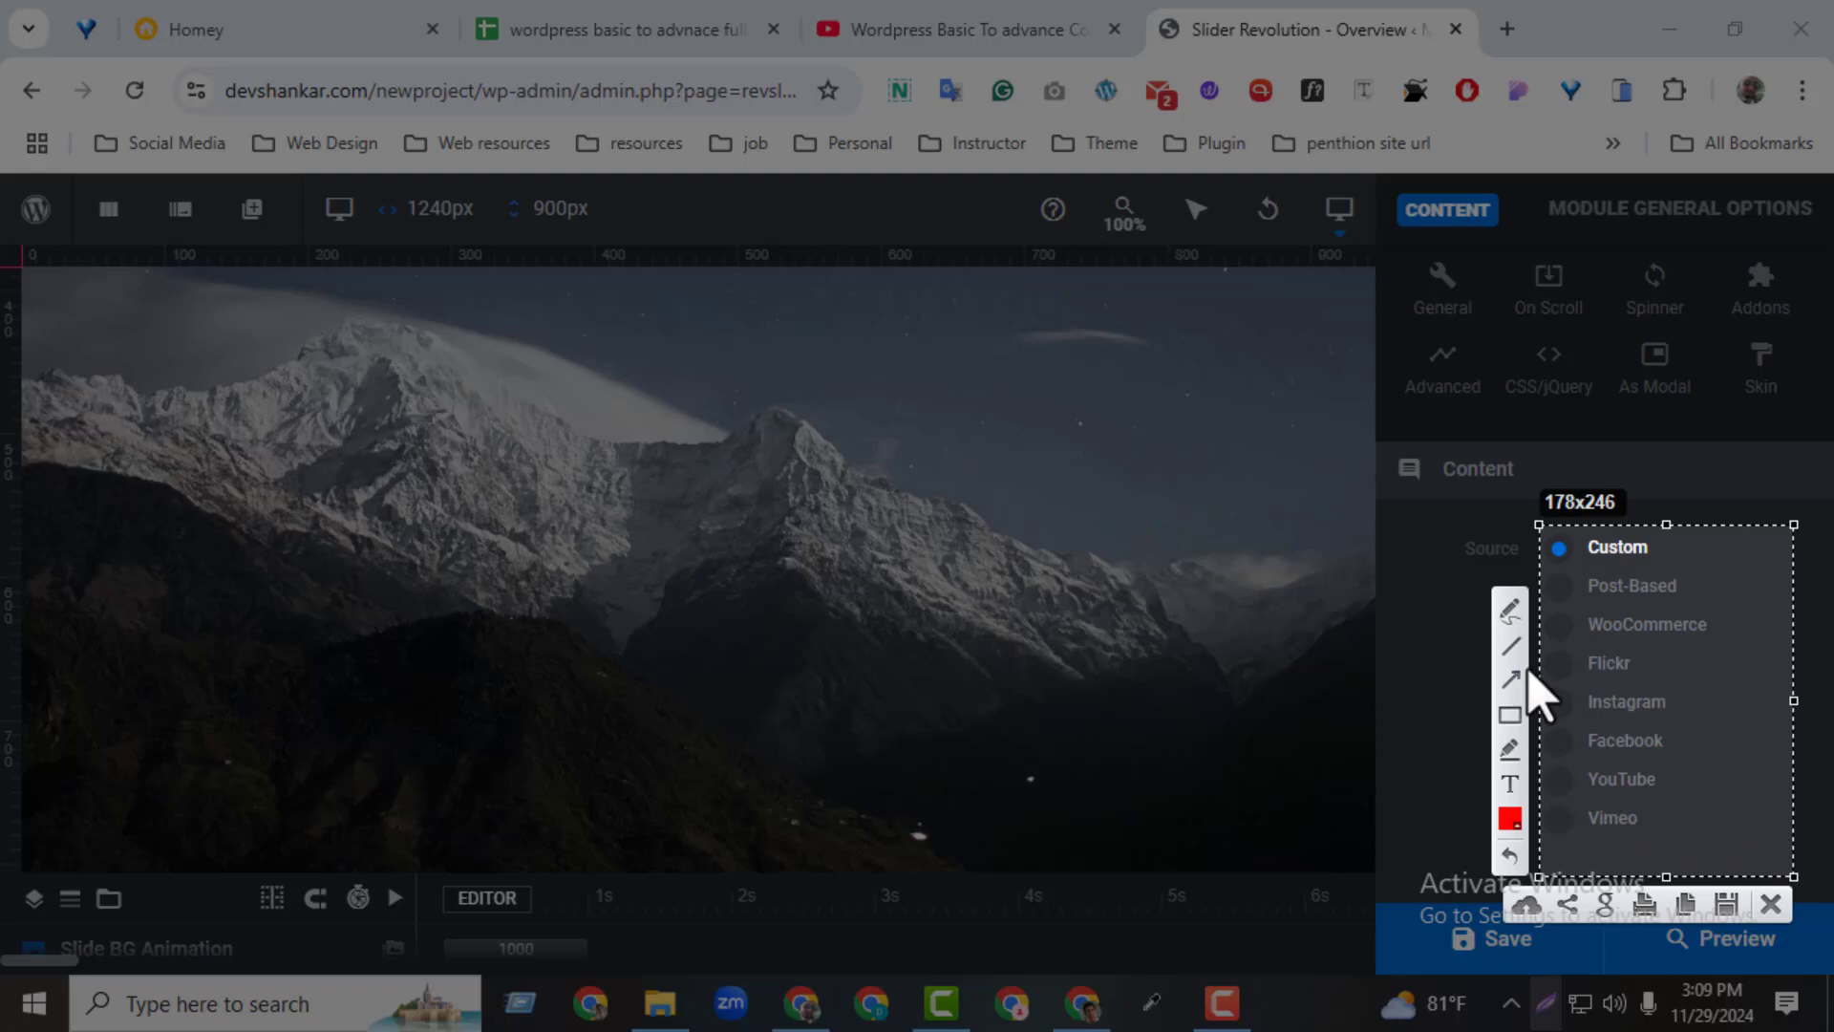
click(1517, 714)
mouse_move(1589, 567)
mouse_down()
mouse_move(1730, 919)
mouse_move(1730, 862)
mouse_up()
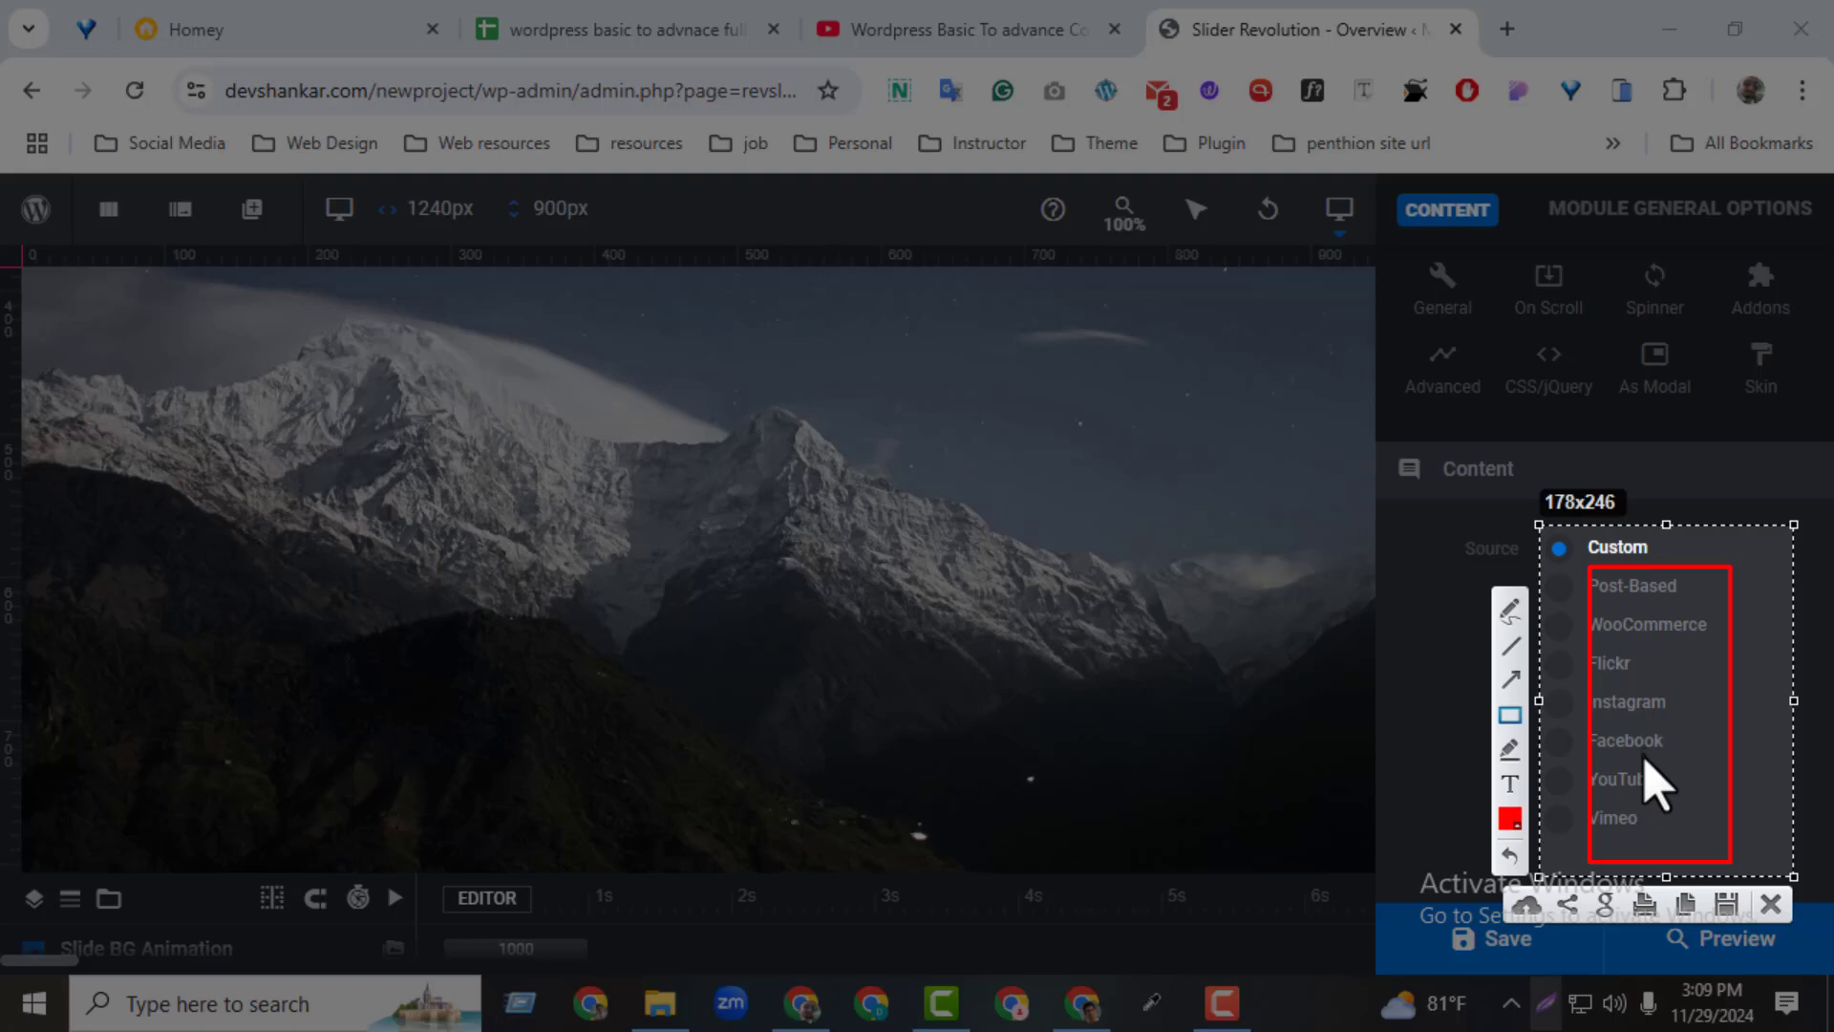
click(1770, 905)
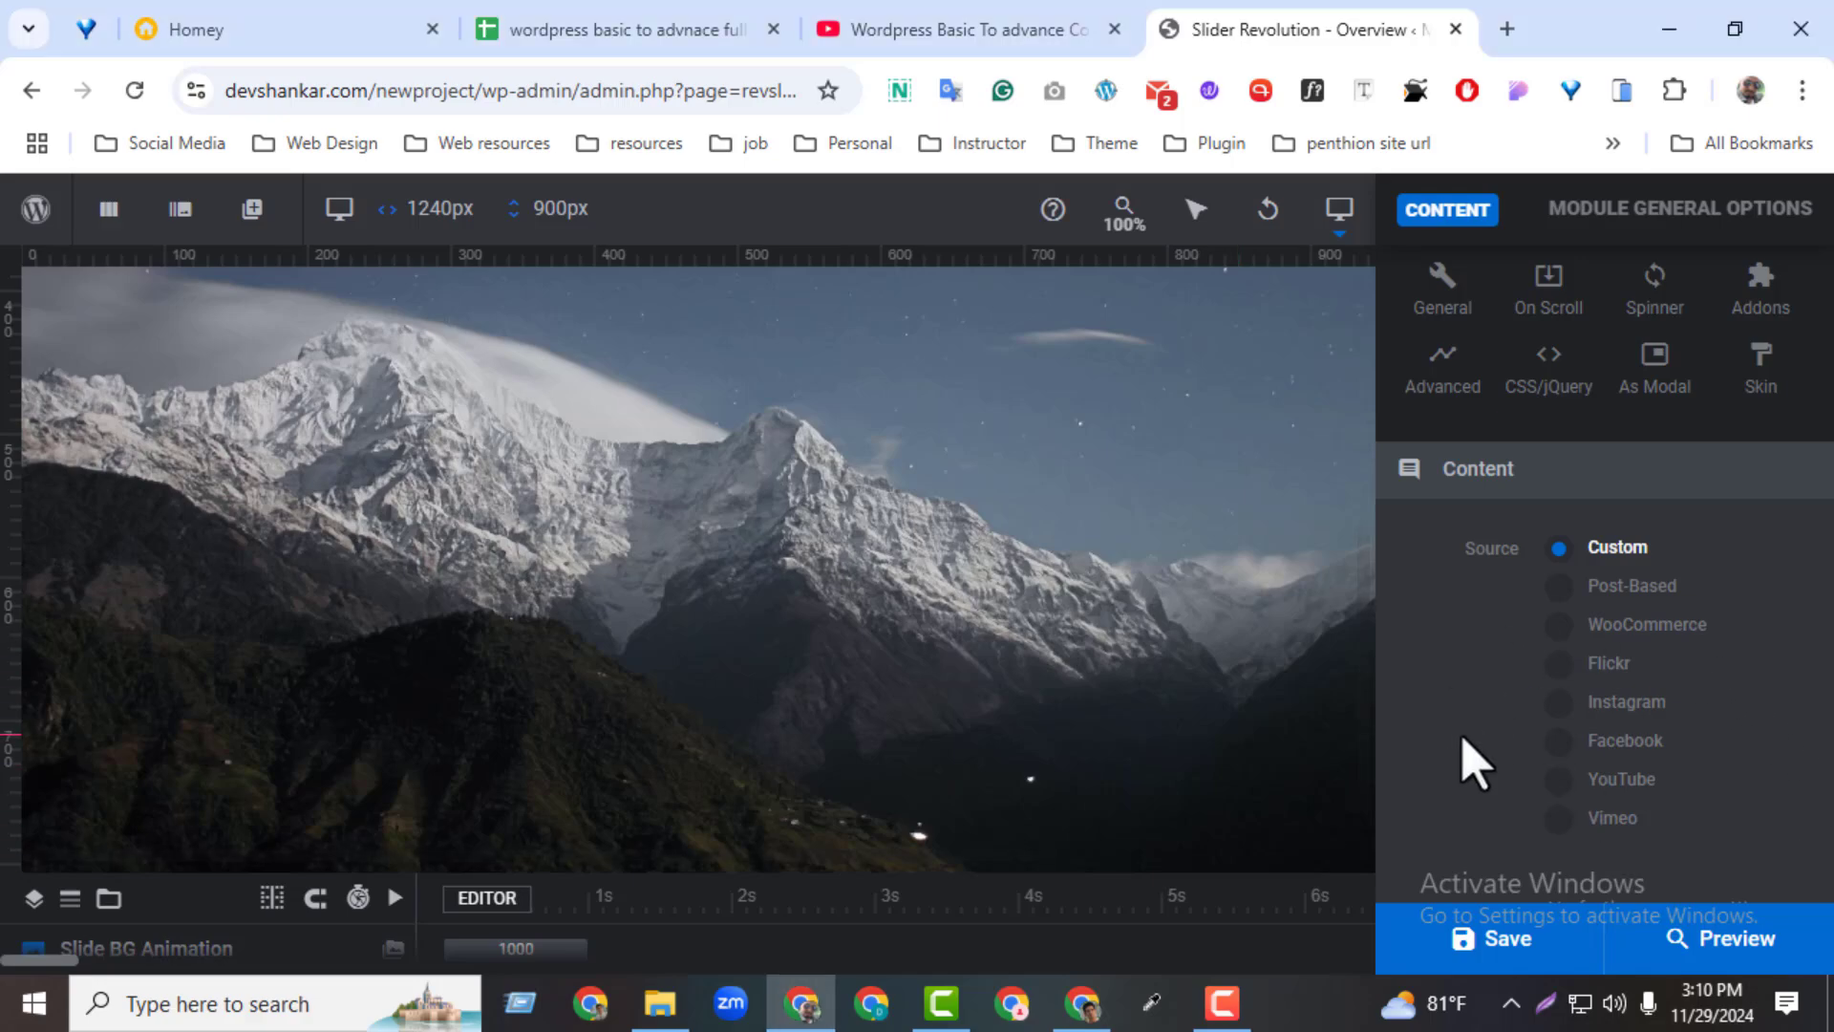
Try YouTube as the content source with Playlist in its settings, and return the content source to Custom
click(1575, 782)
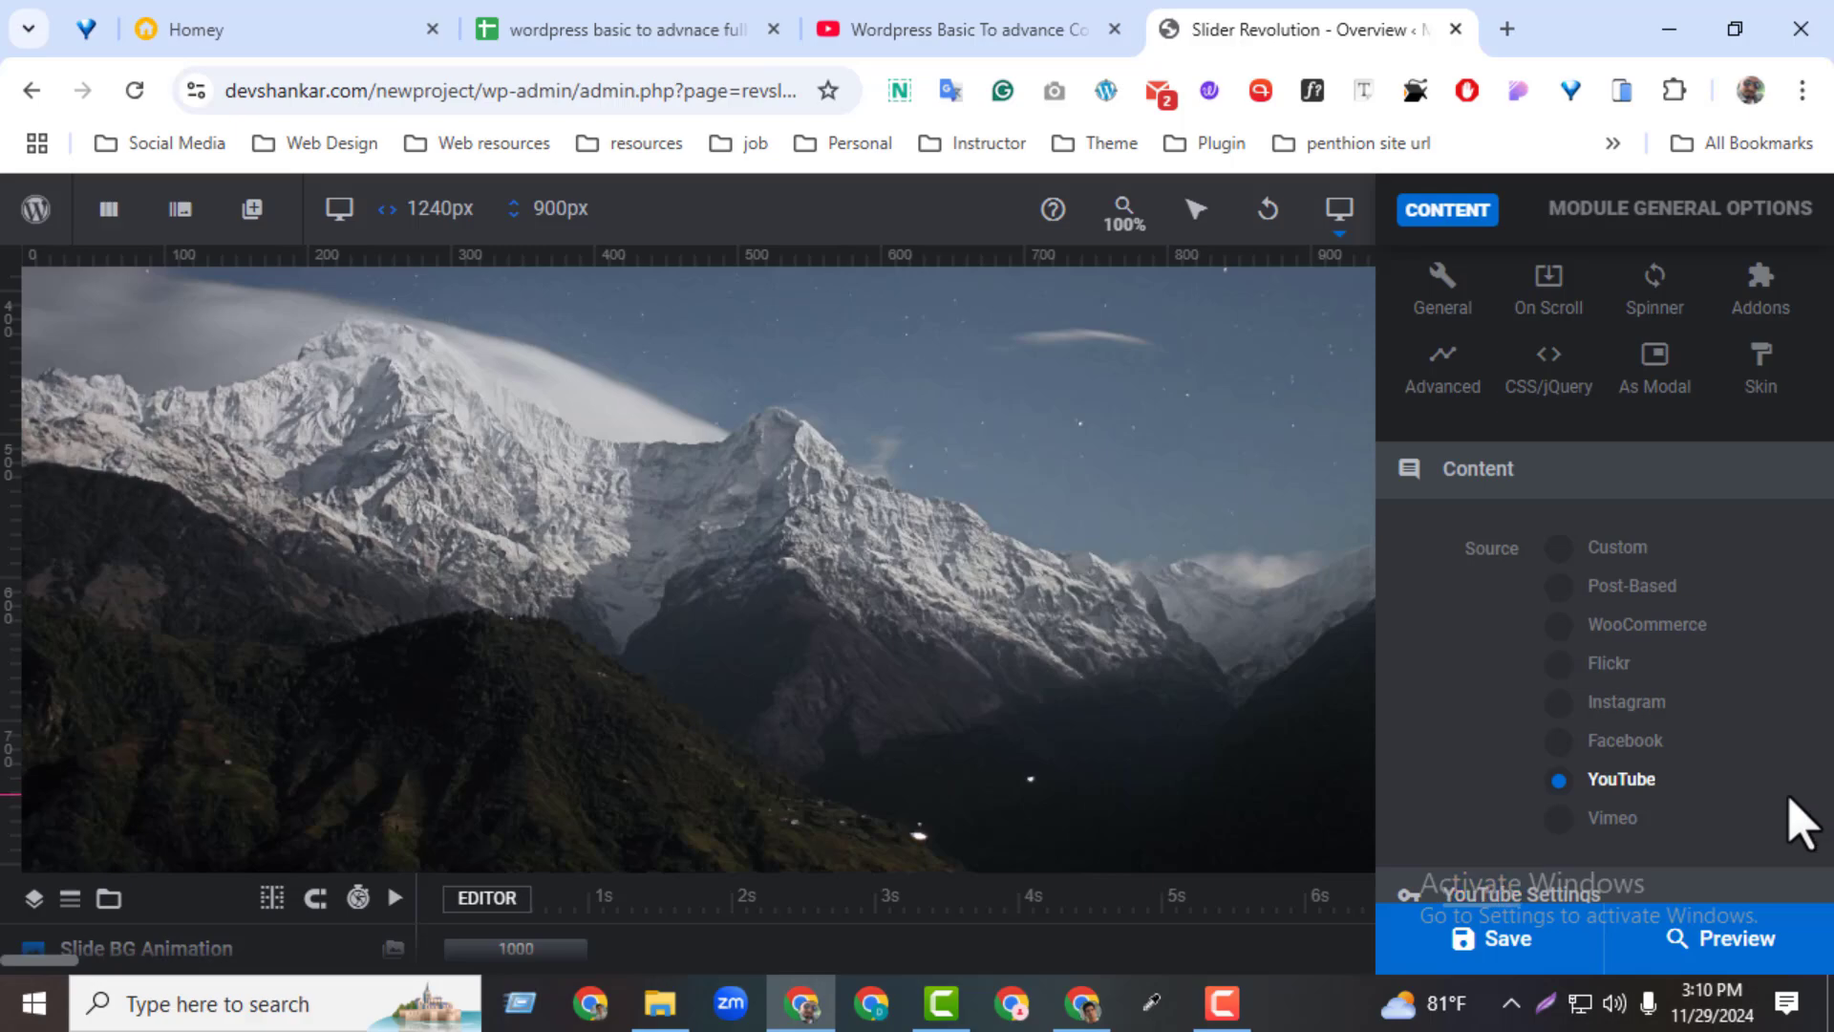
scroll(1796, 821, down, 2)
scroll(1768, 737, down, 3)
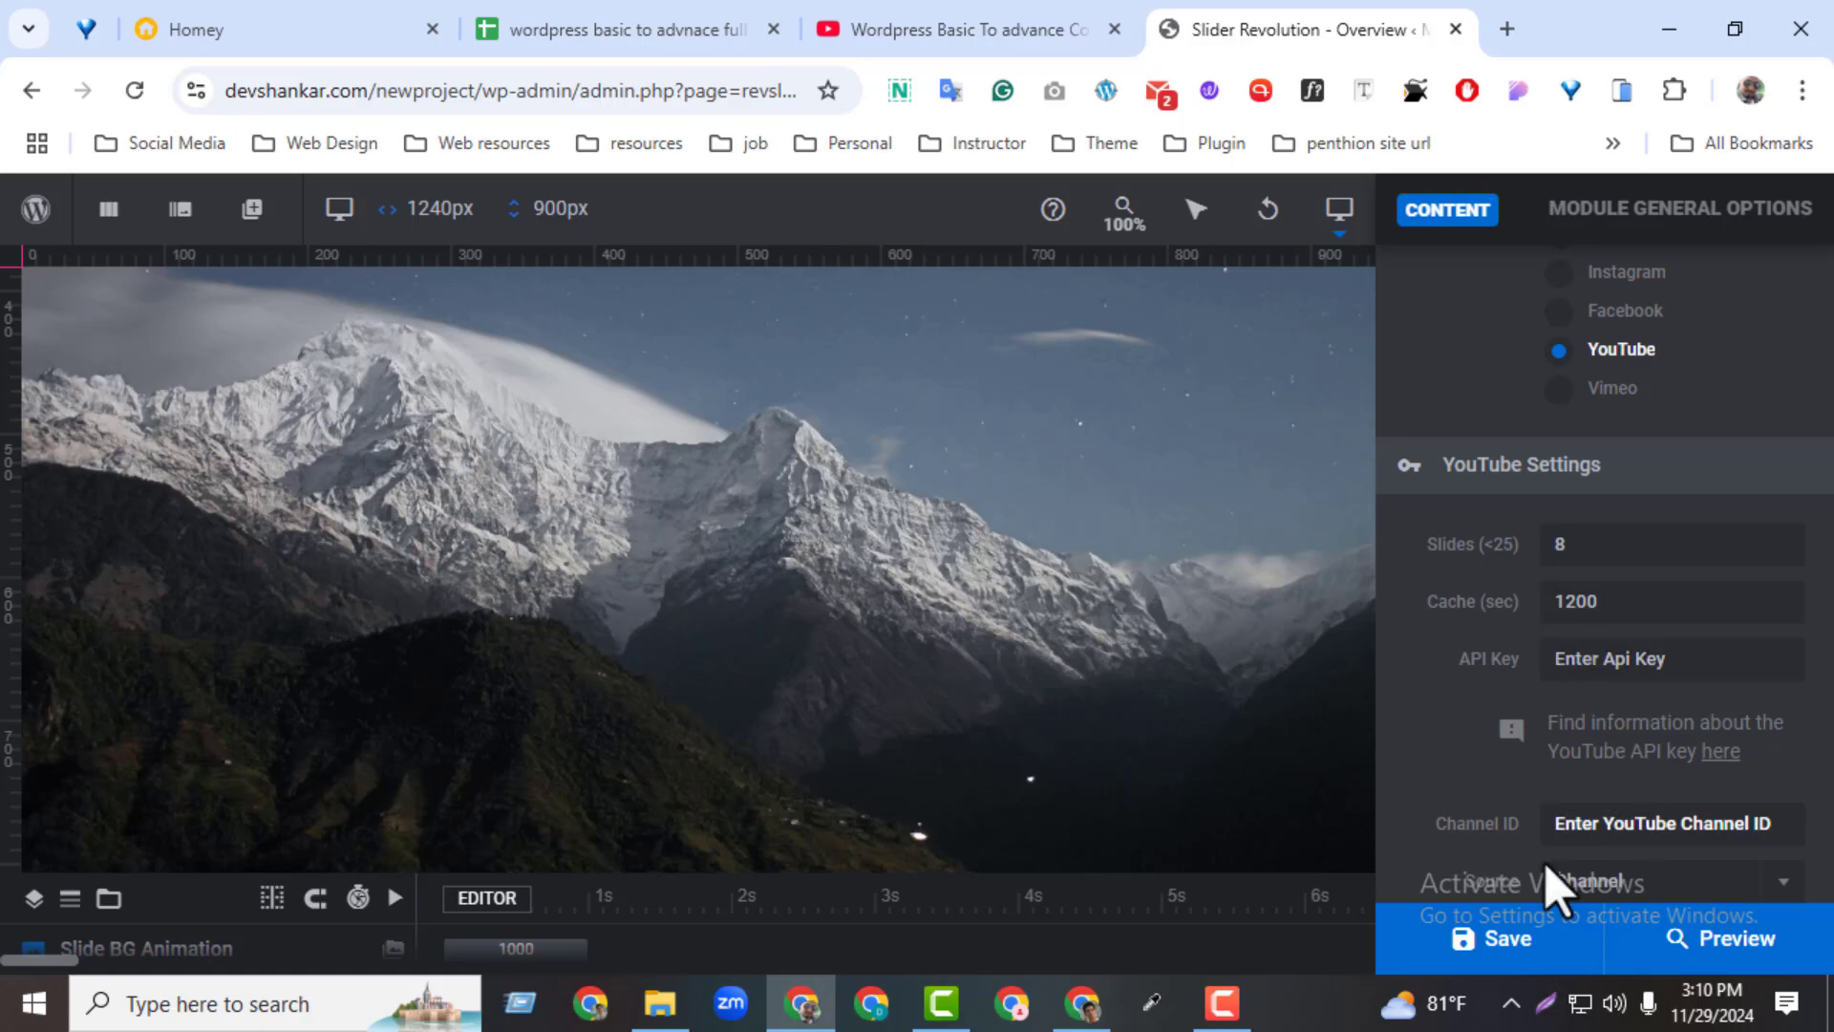
click(1635, 888)
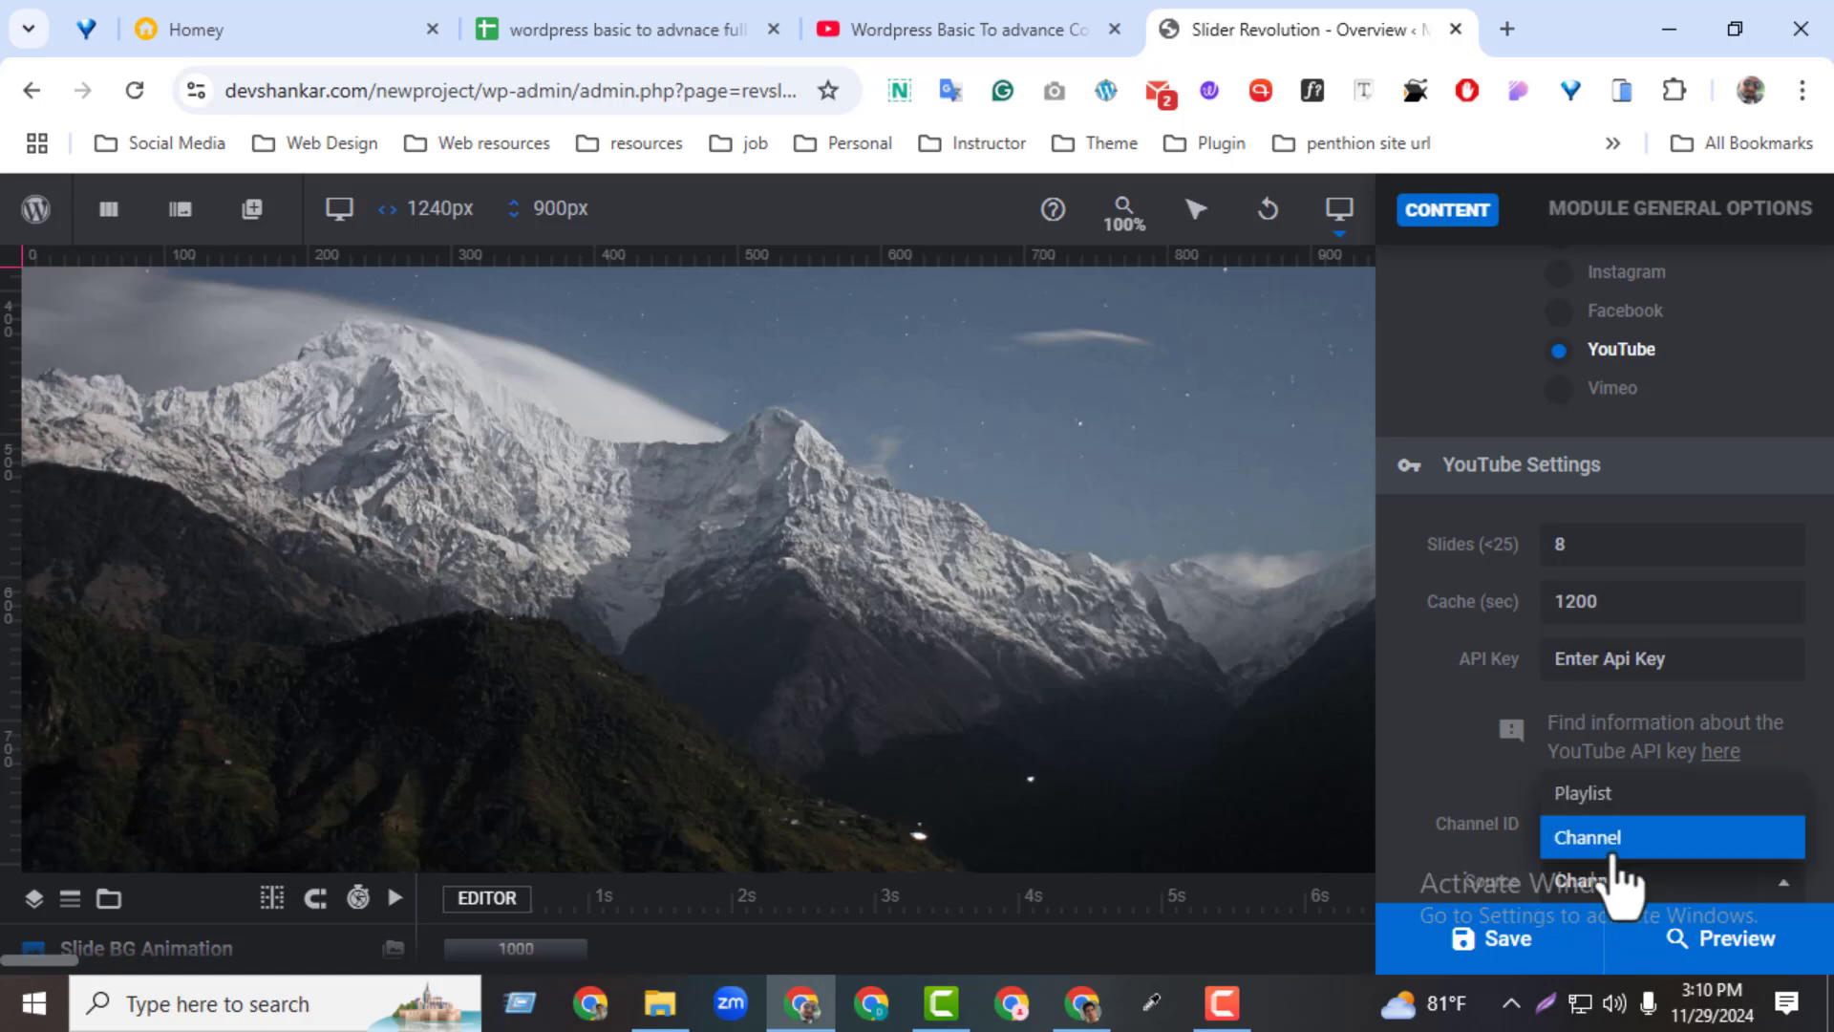
click(1605, 797)
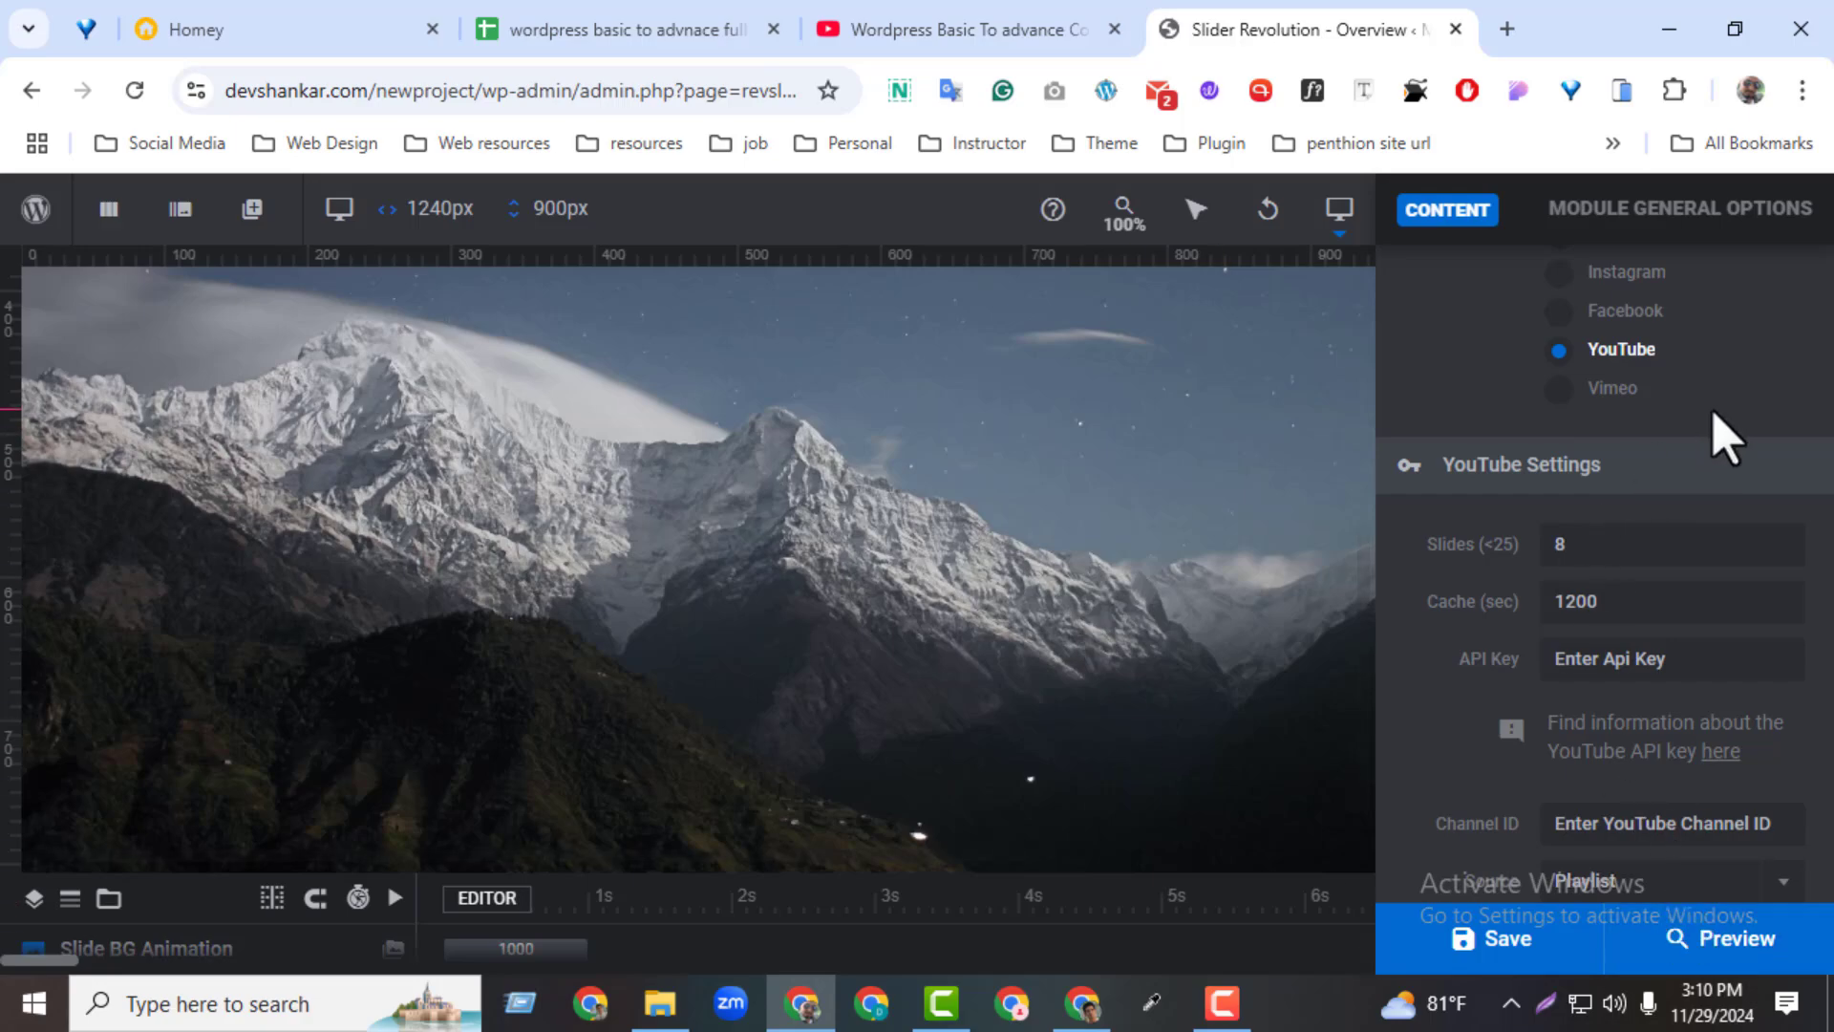
scroll(1710, 506, up, 5)
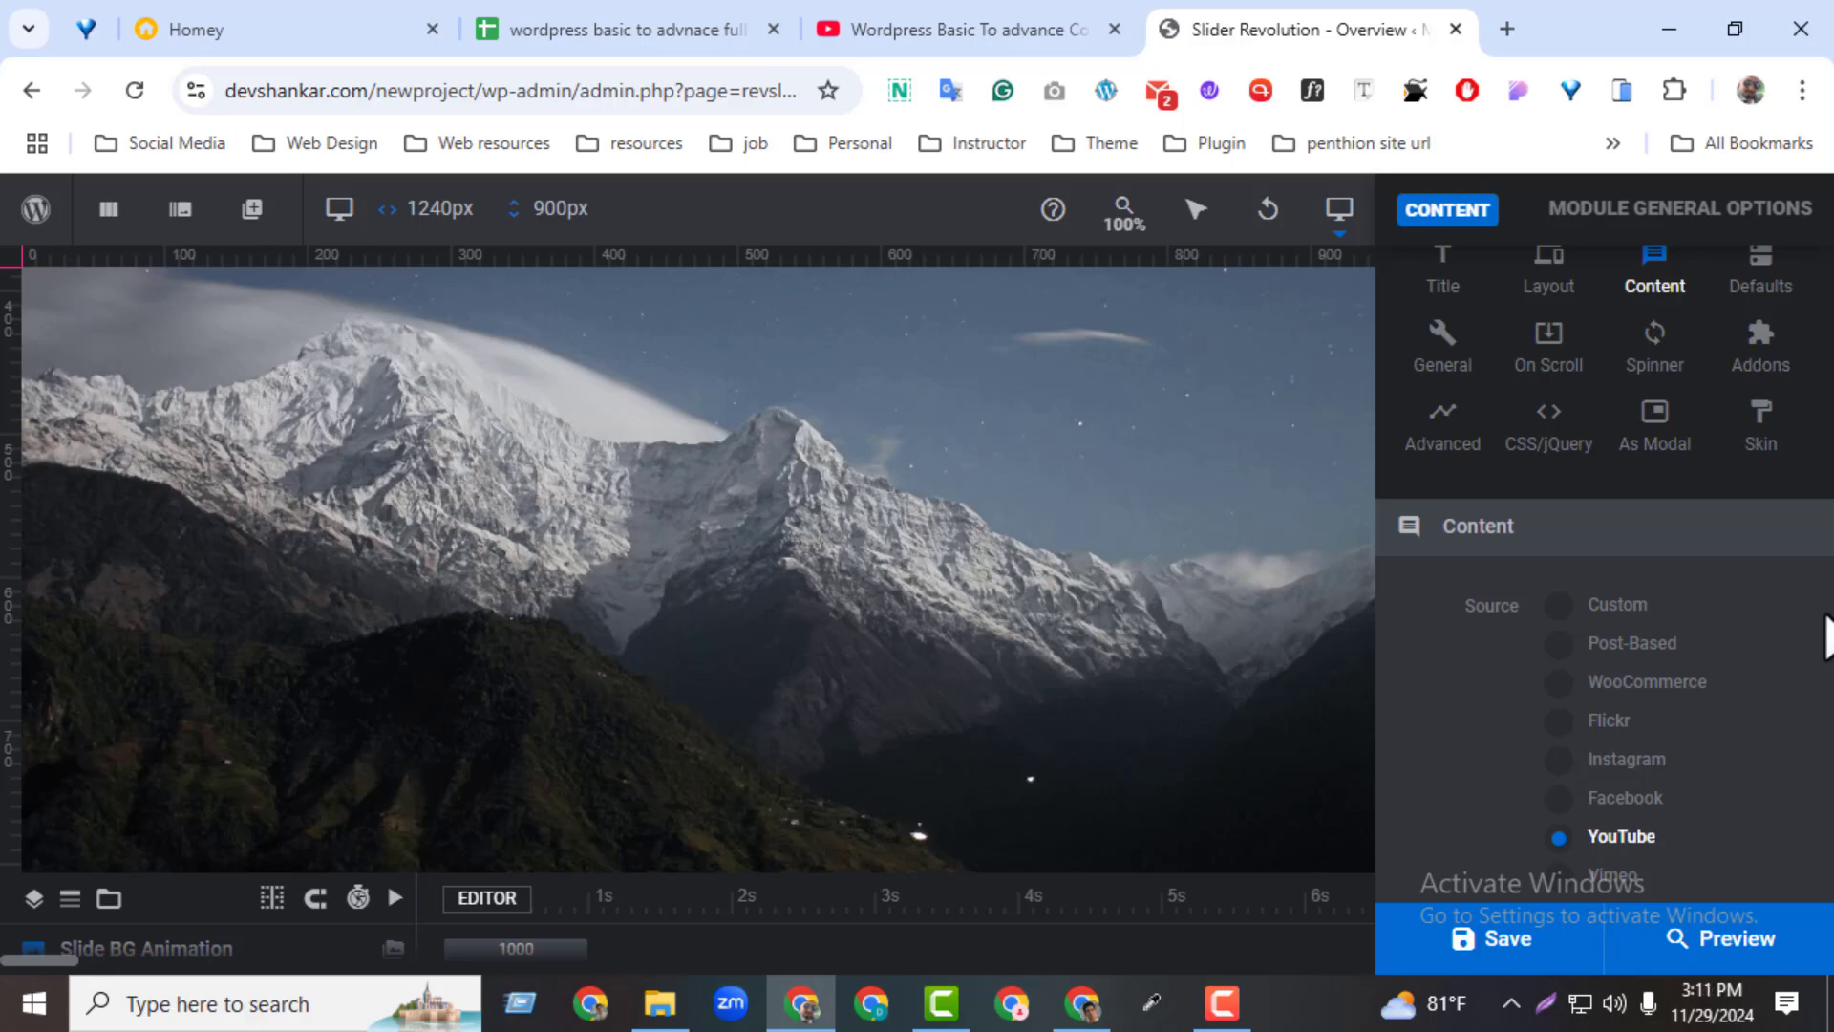
click(1557, 608)
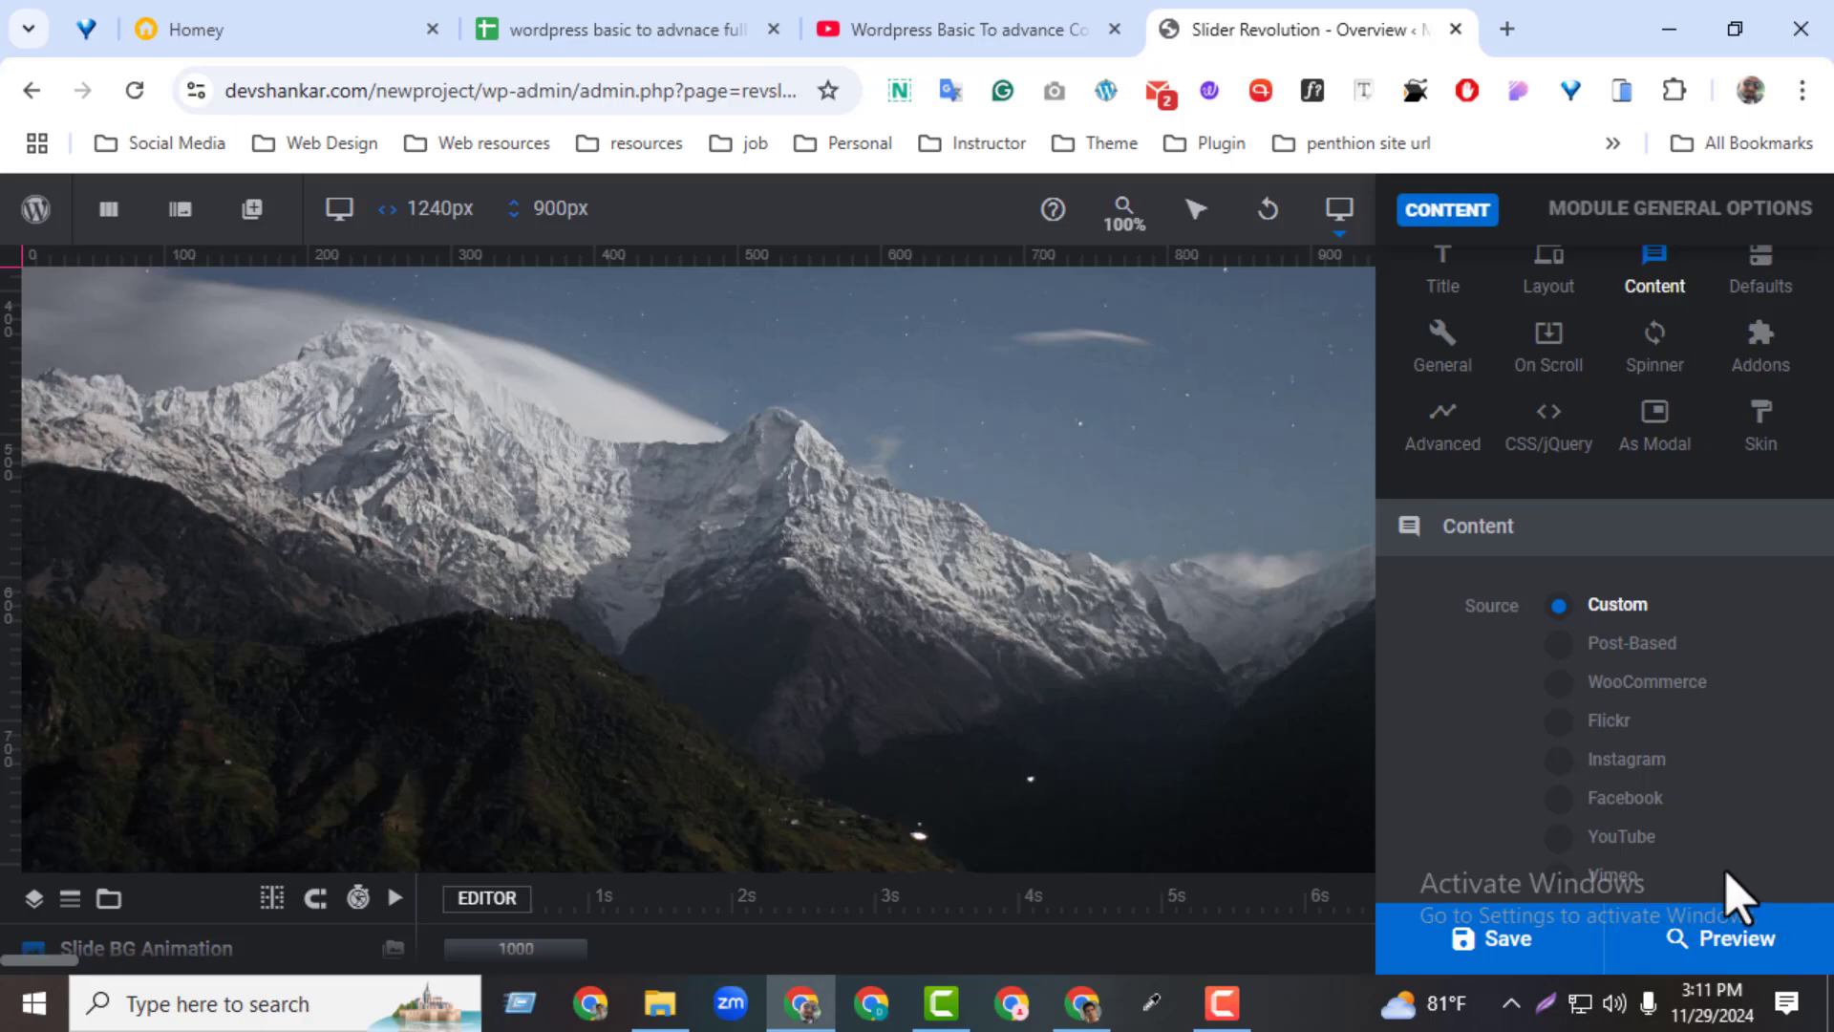
scroll(1728, 872, down, 2)
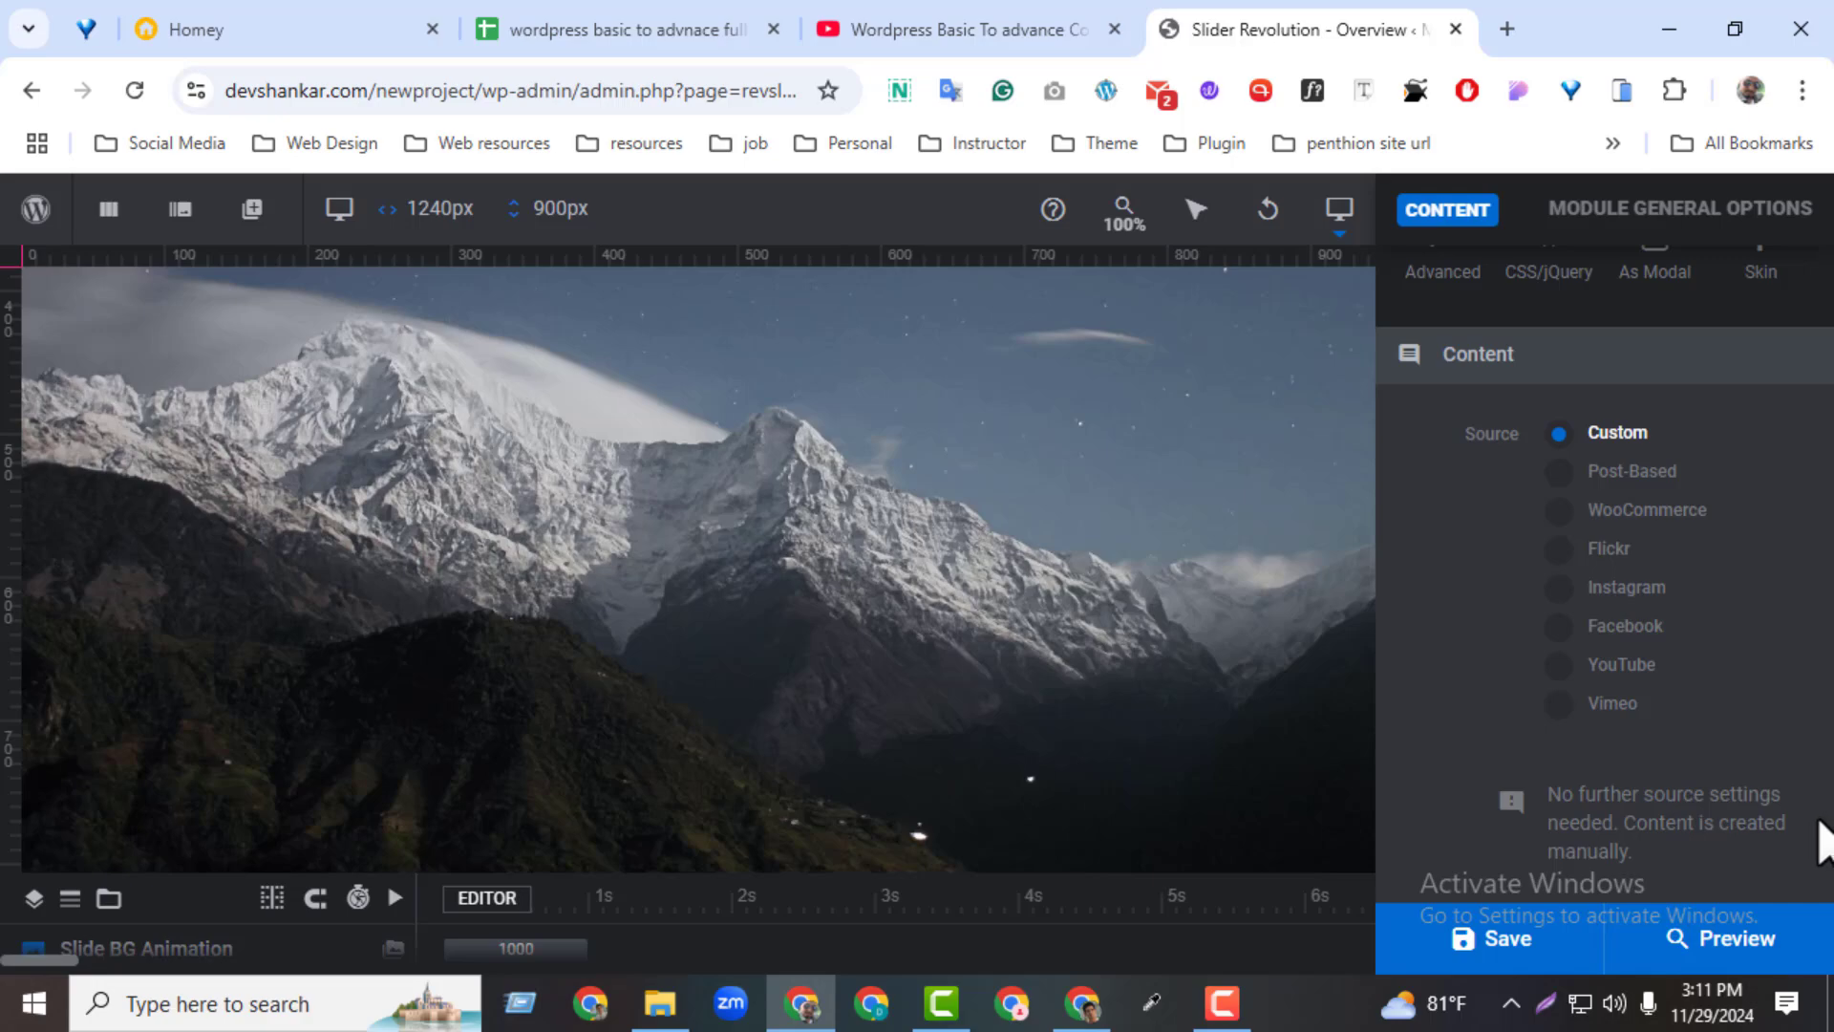
Open the module's Defaults options and review the default basics, from module ID and classes to slide duration and initialization delay
scroll(1820, 840, up, 3)
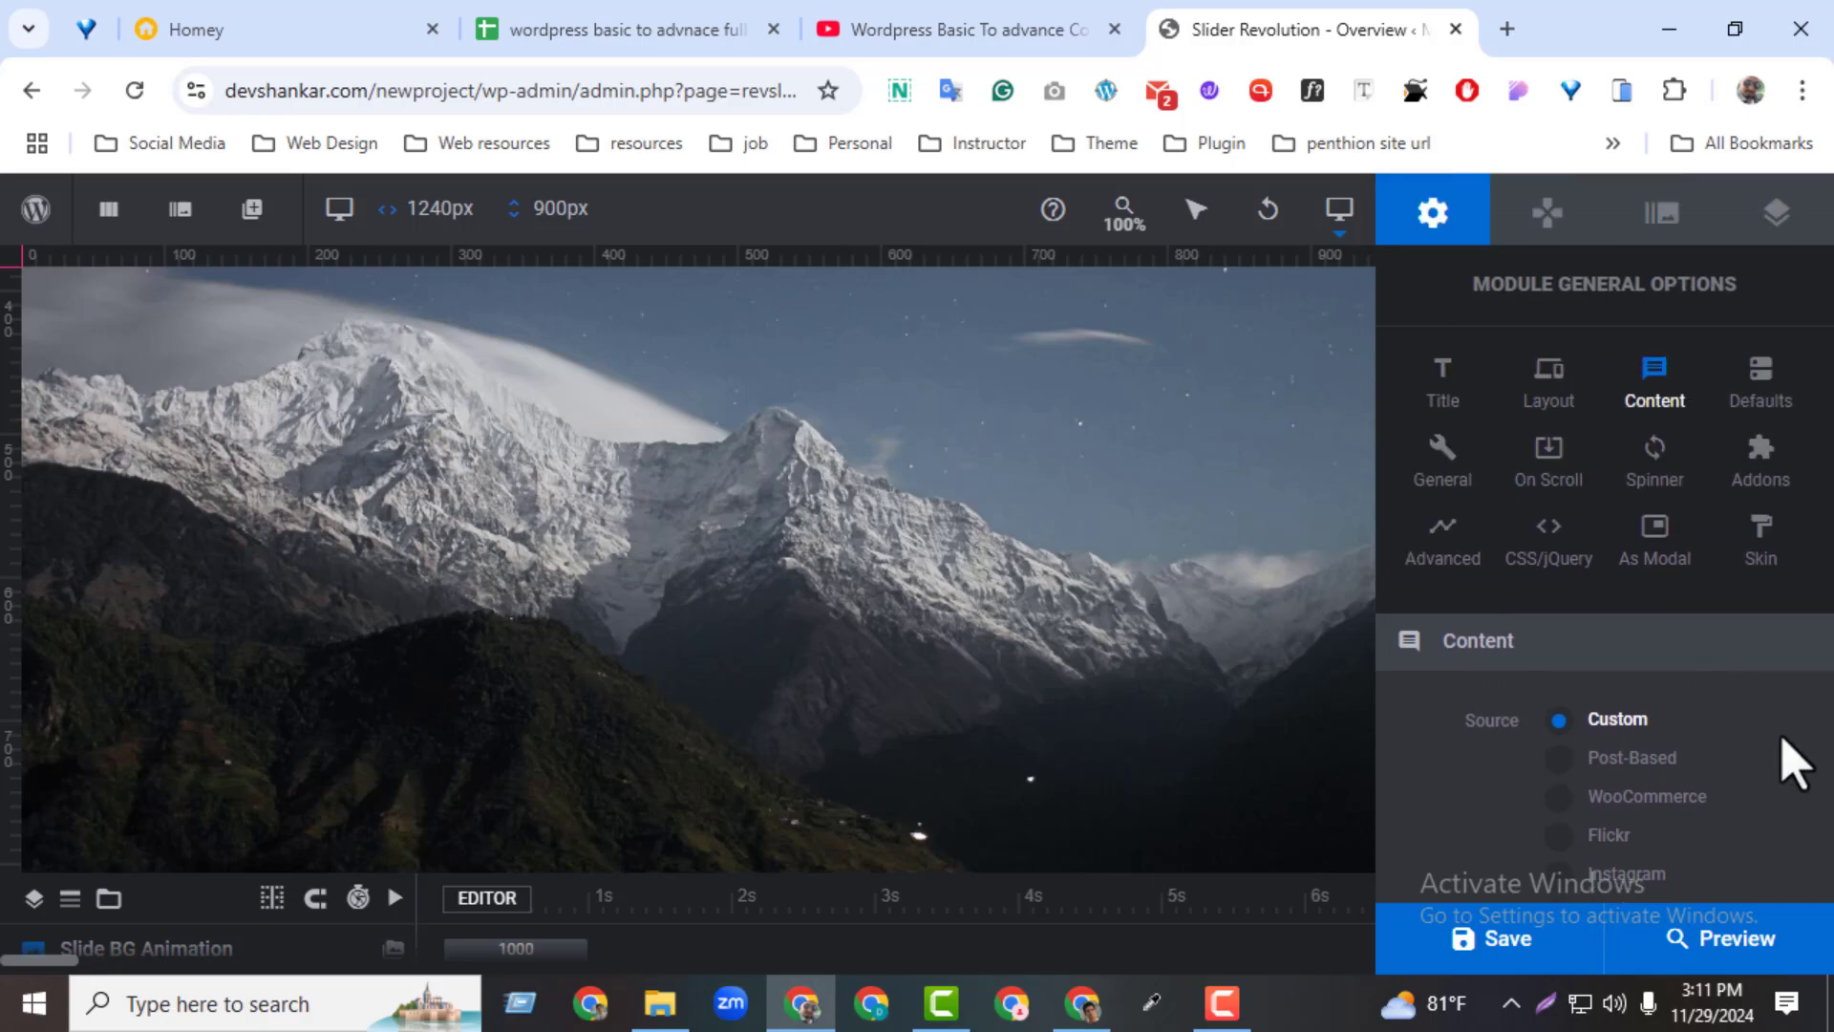
click(1758, 406)
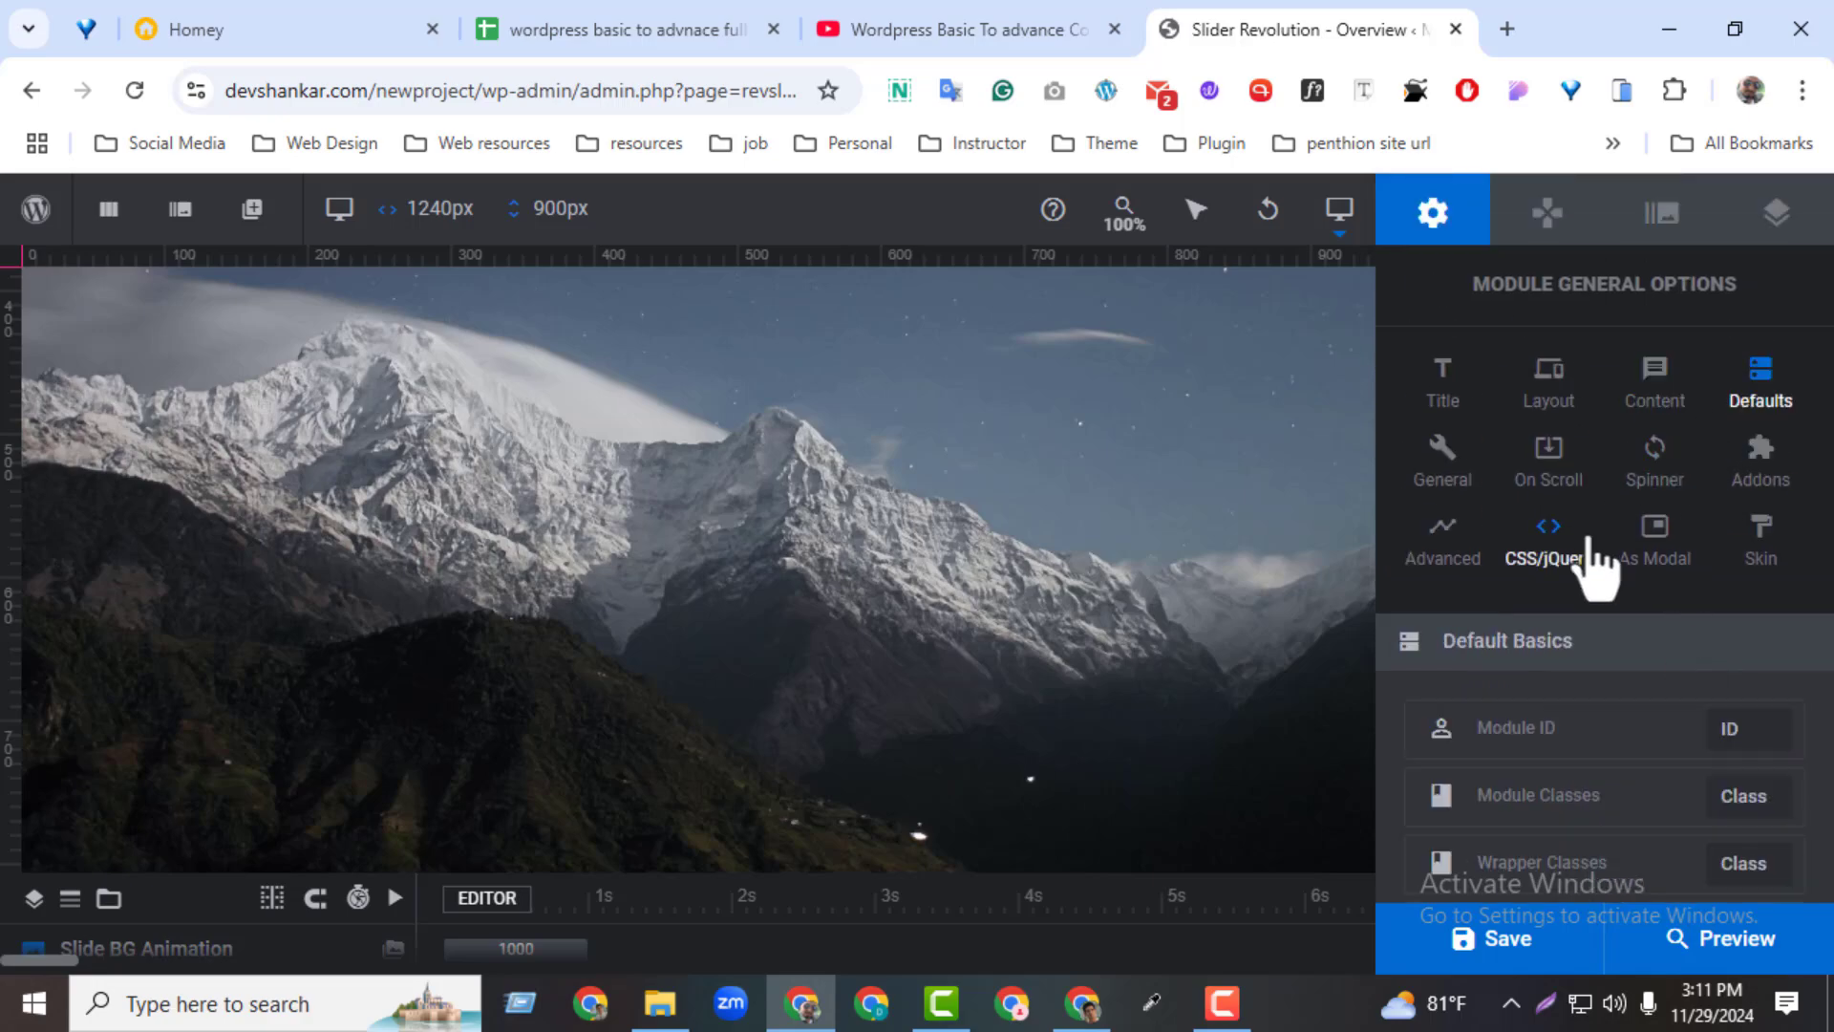
scroll(1624, 726, down, 3)
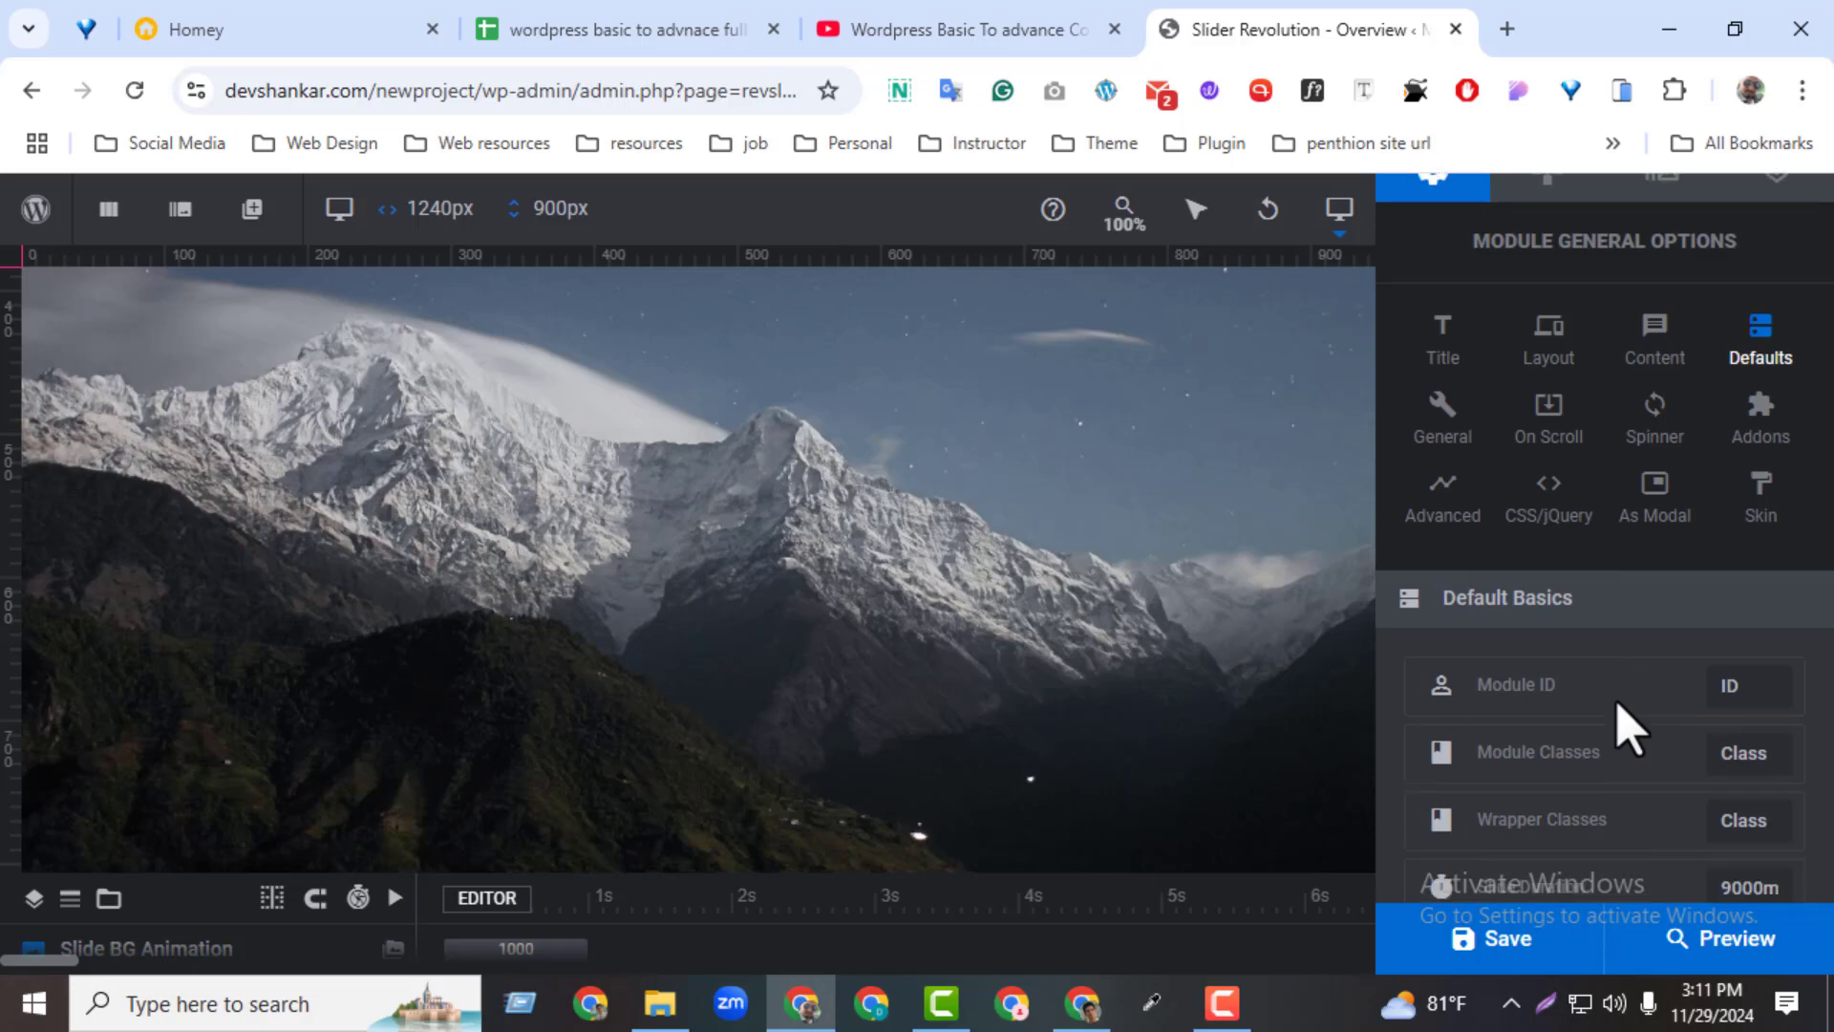
scroll(1624, 726, down, 4)
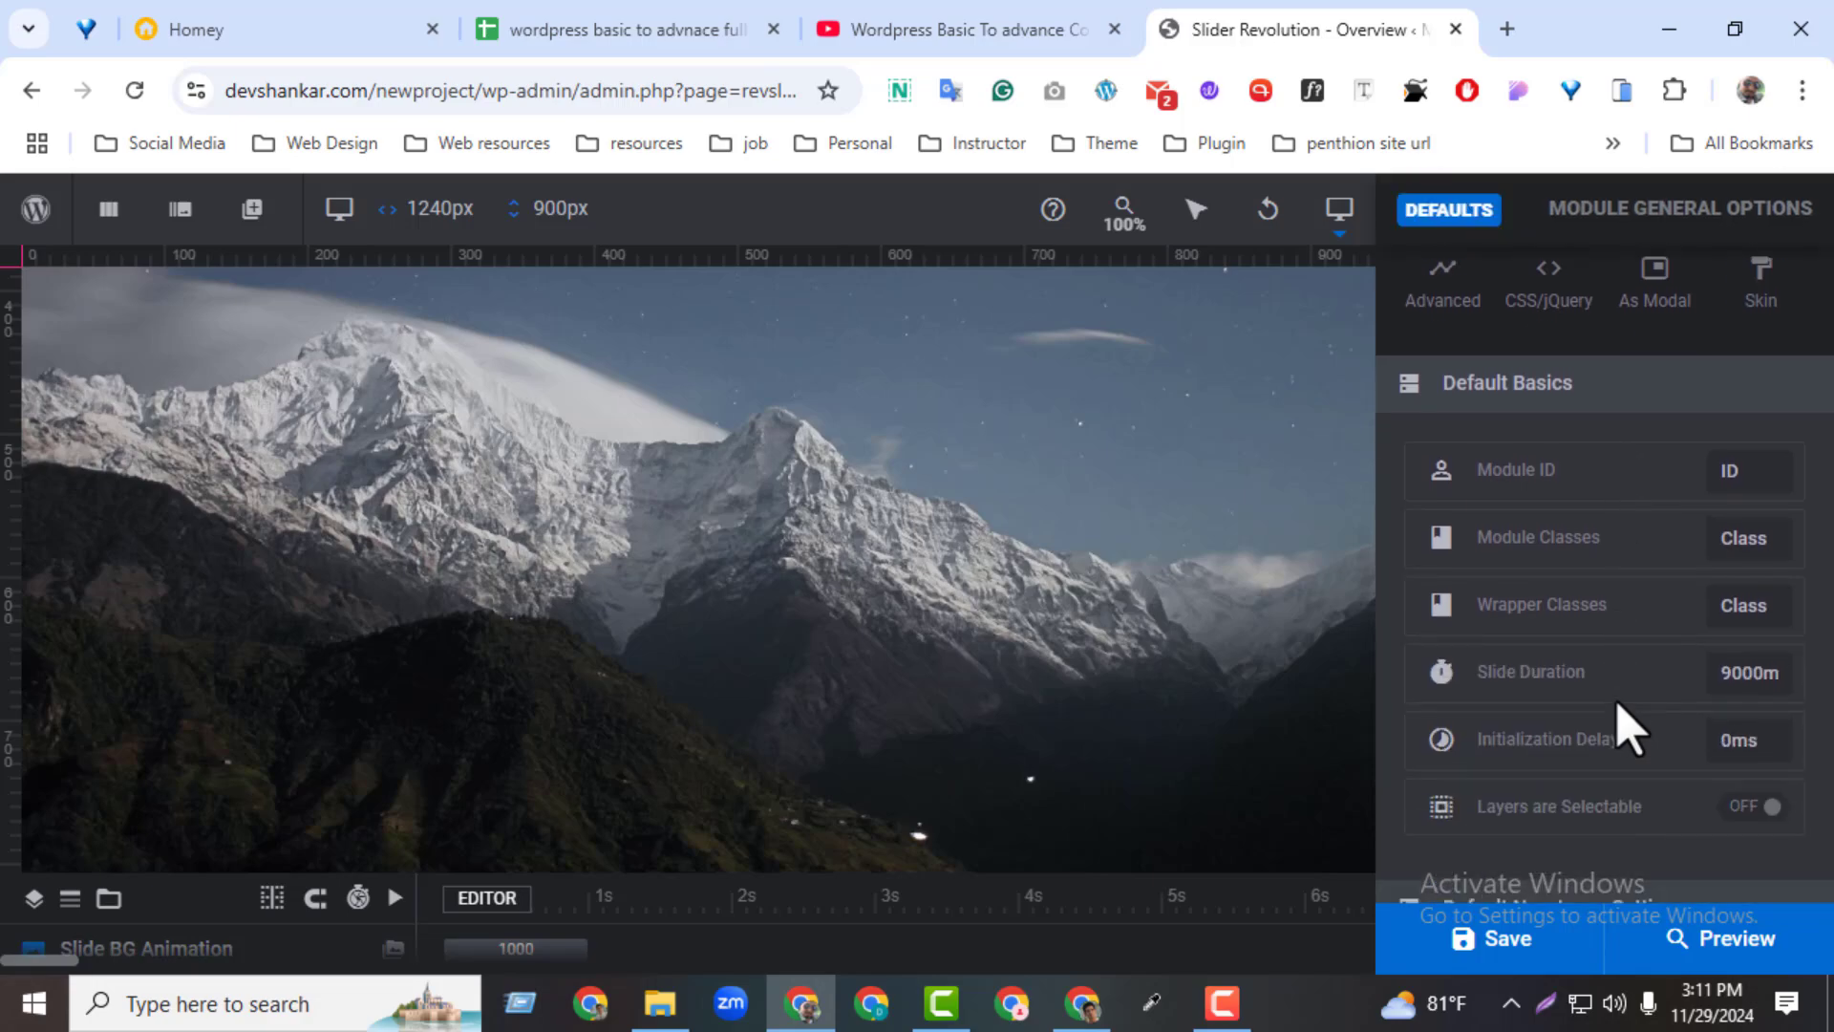
scroll(1617, 707, up, 7)
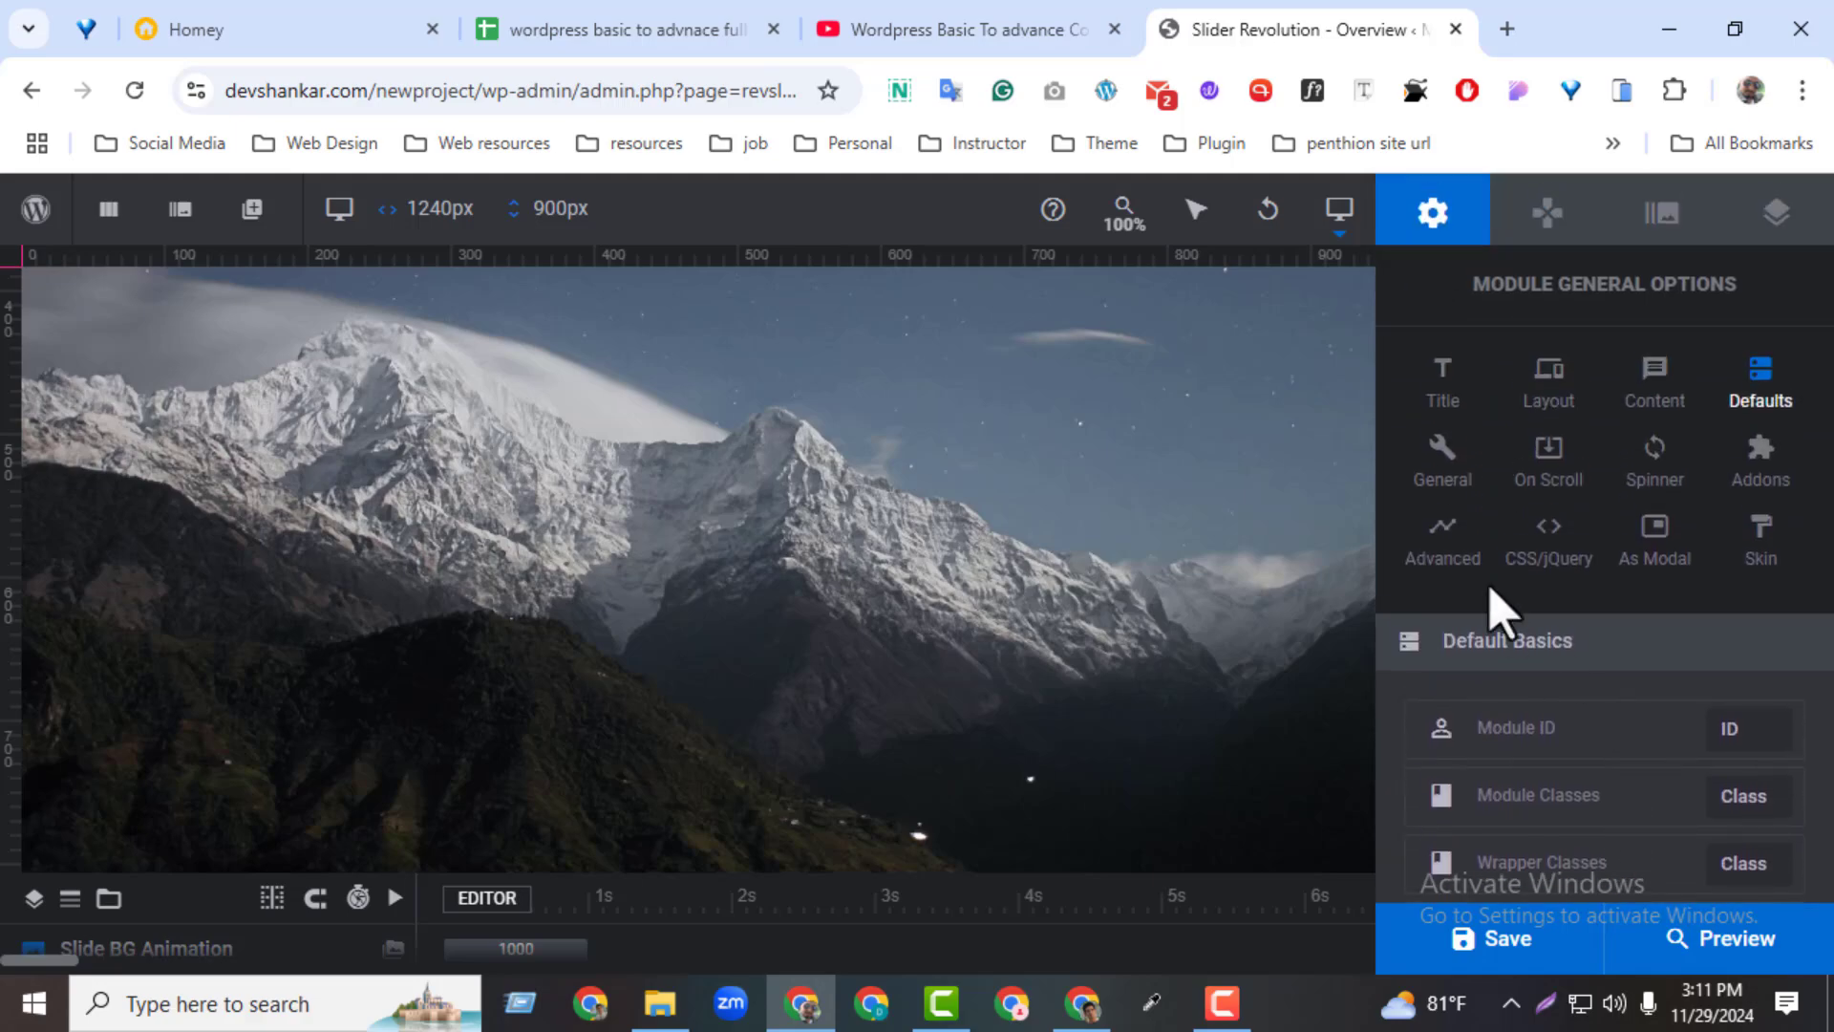
Open the module's General options and review the viewport, slideshow, first slide, mobile disabling and browser width settings
click(1433, 492)
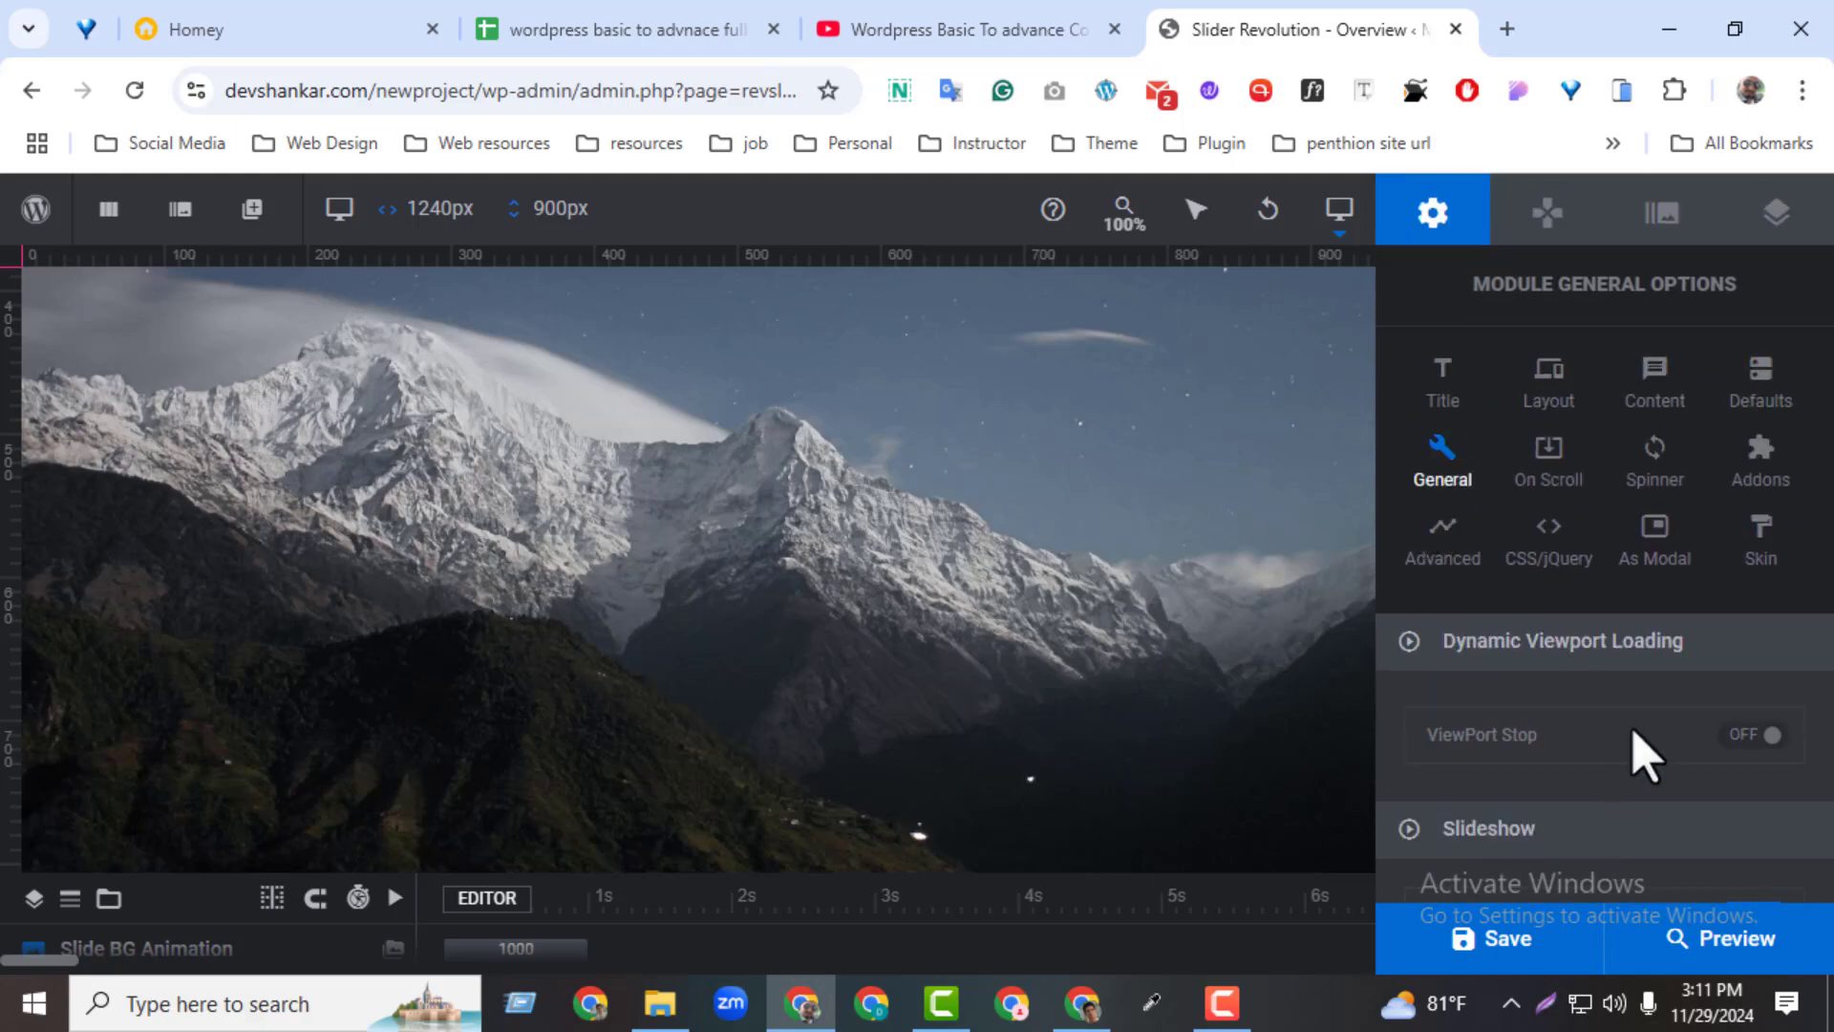
scroll(1644, 755, down, 3)
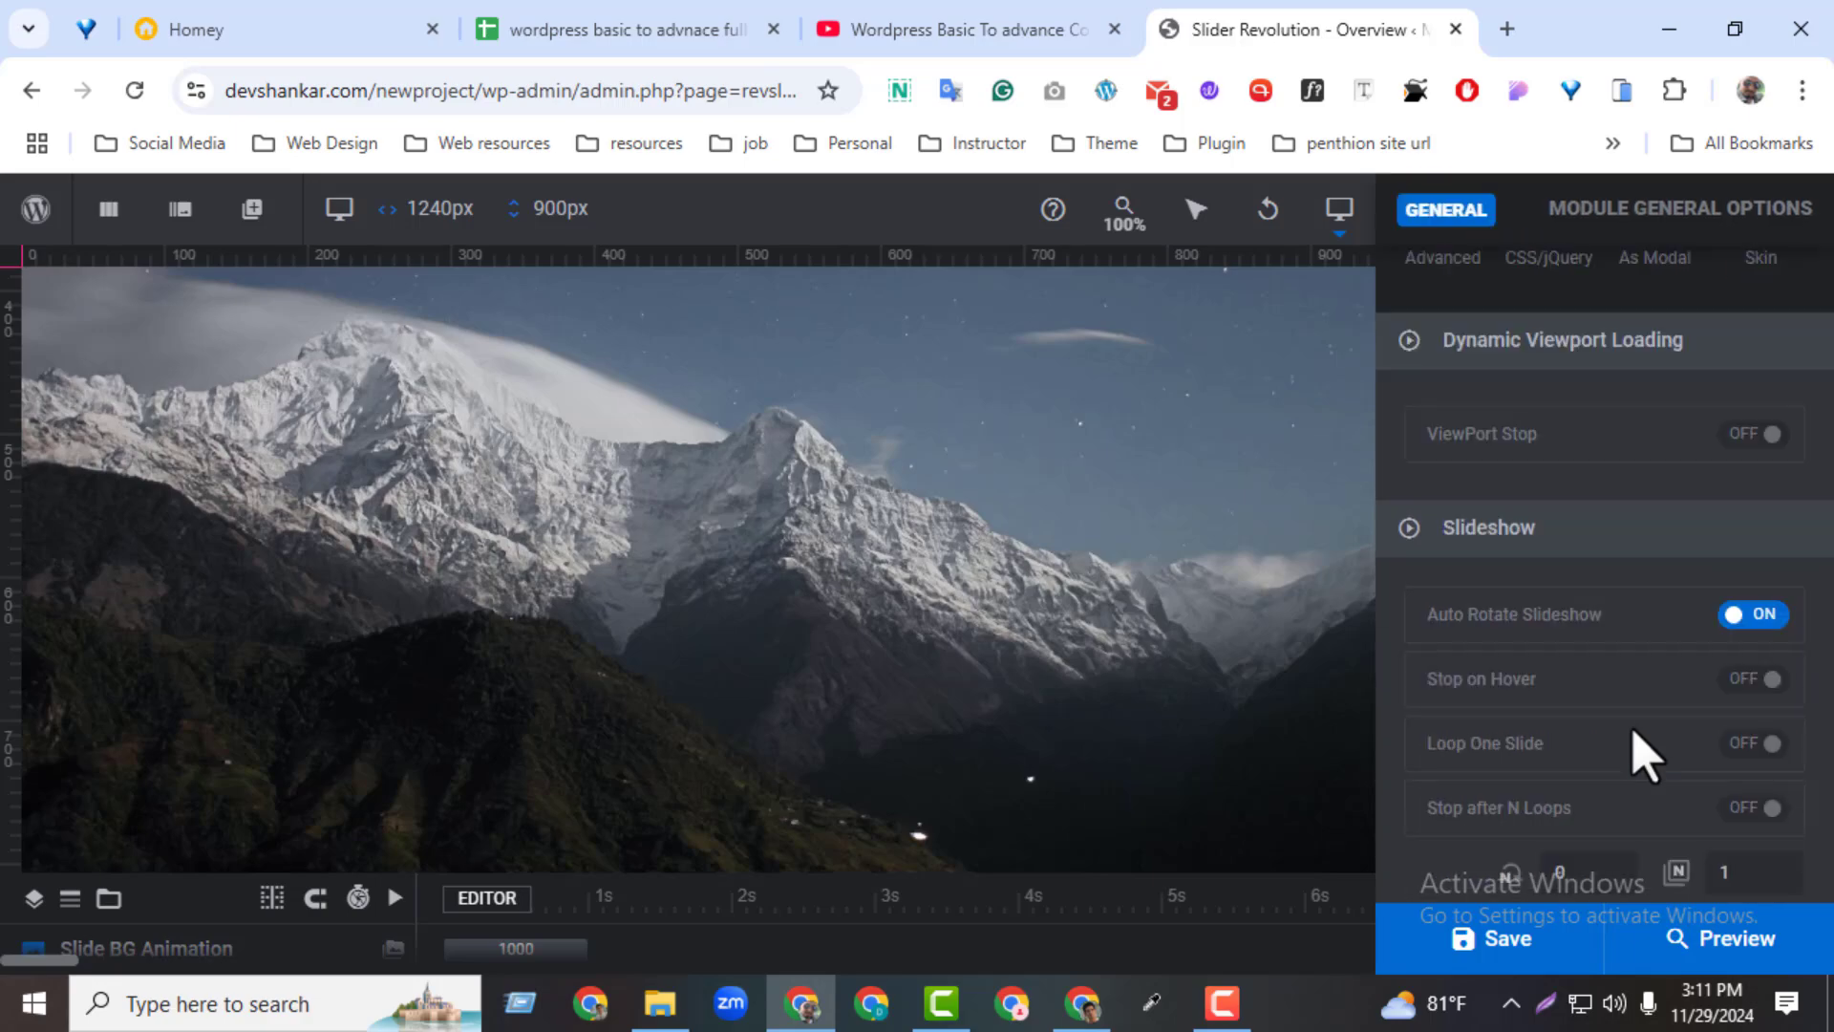
scroll(1639, 752, down, 1)
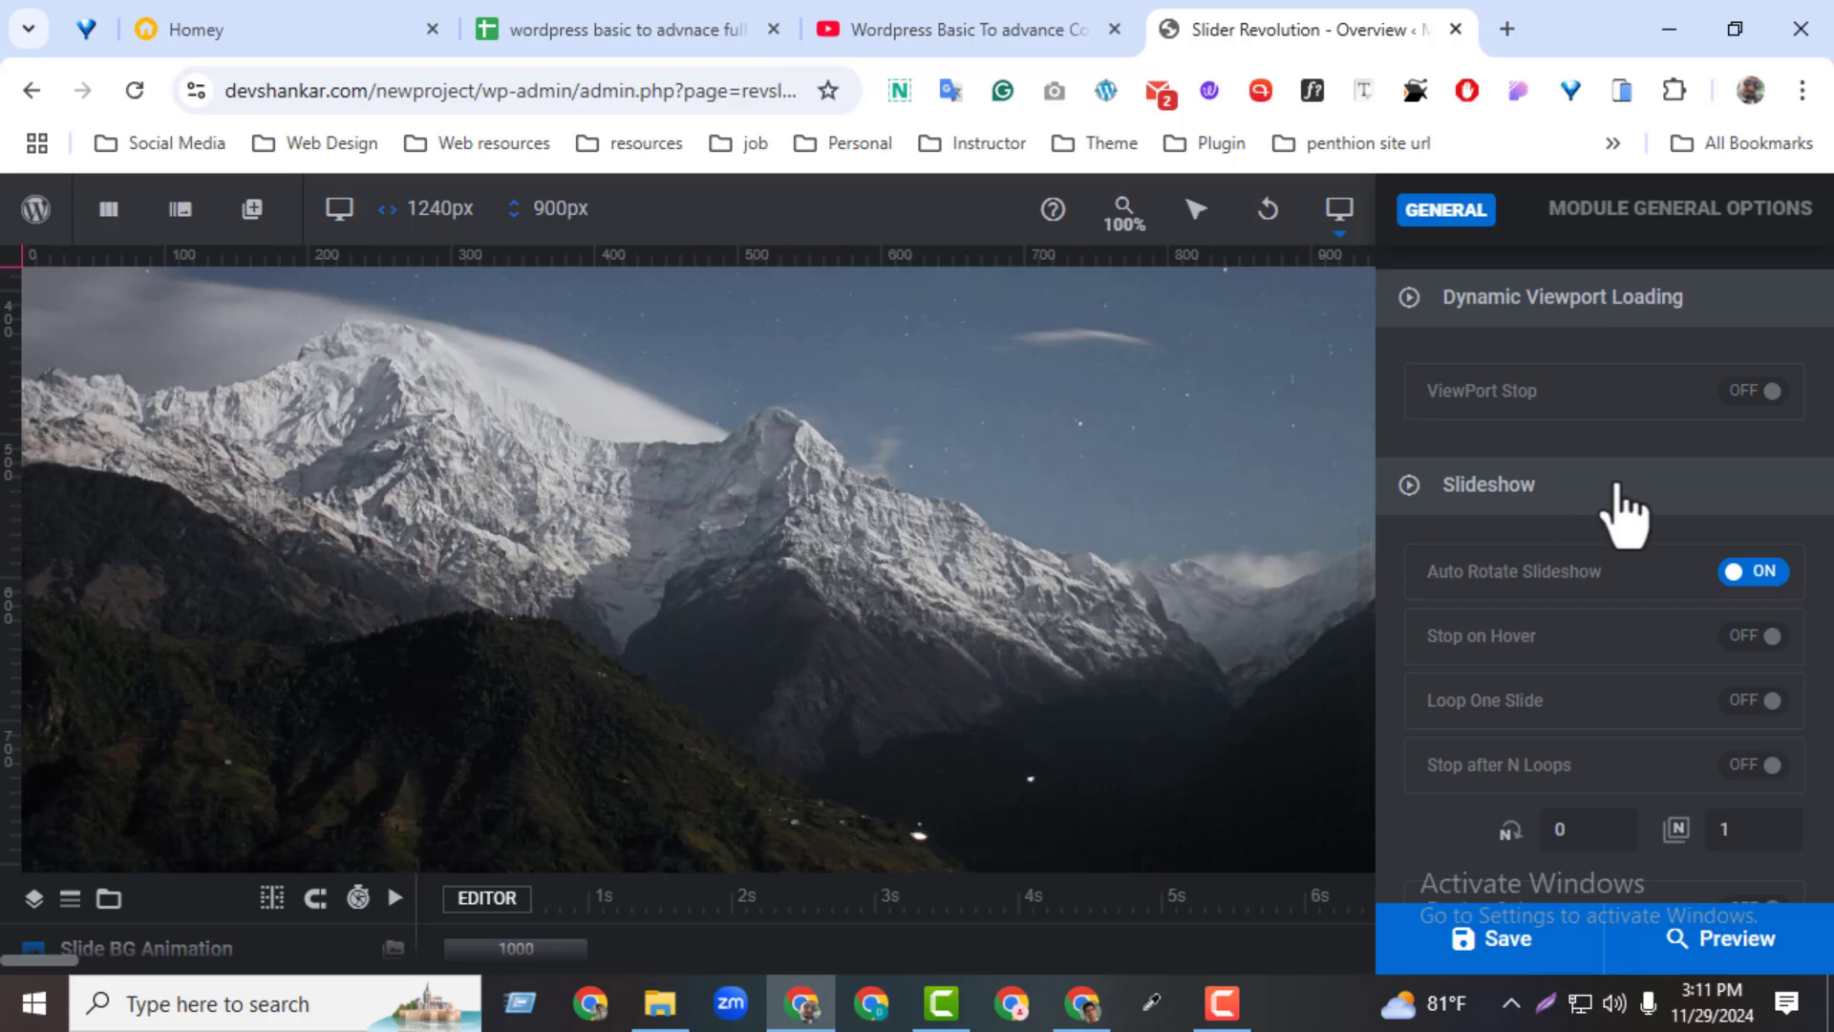
scroll(1622, 443, down, 5)
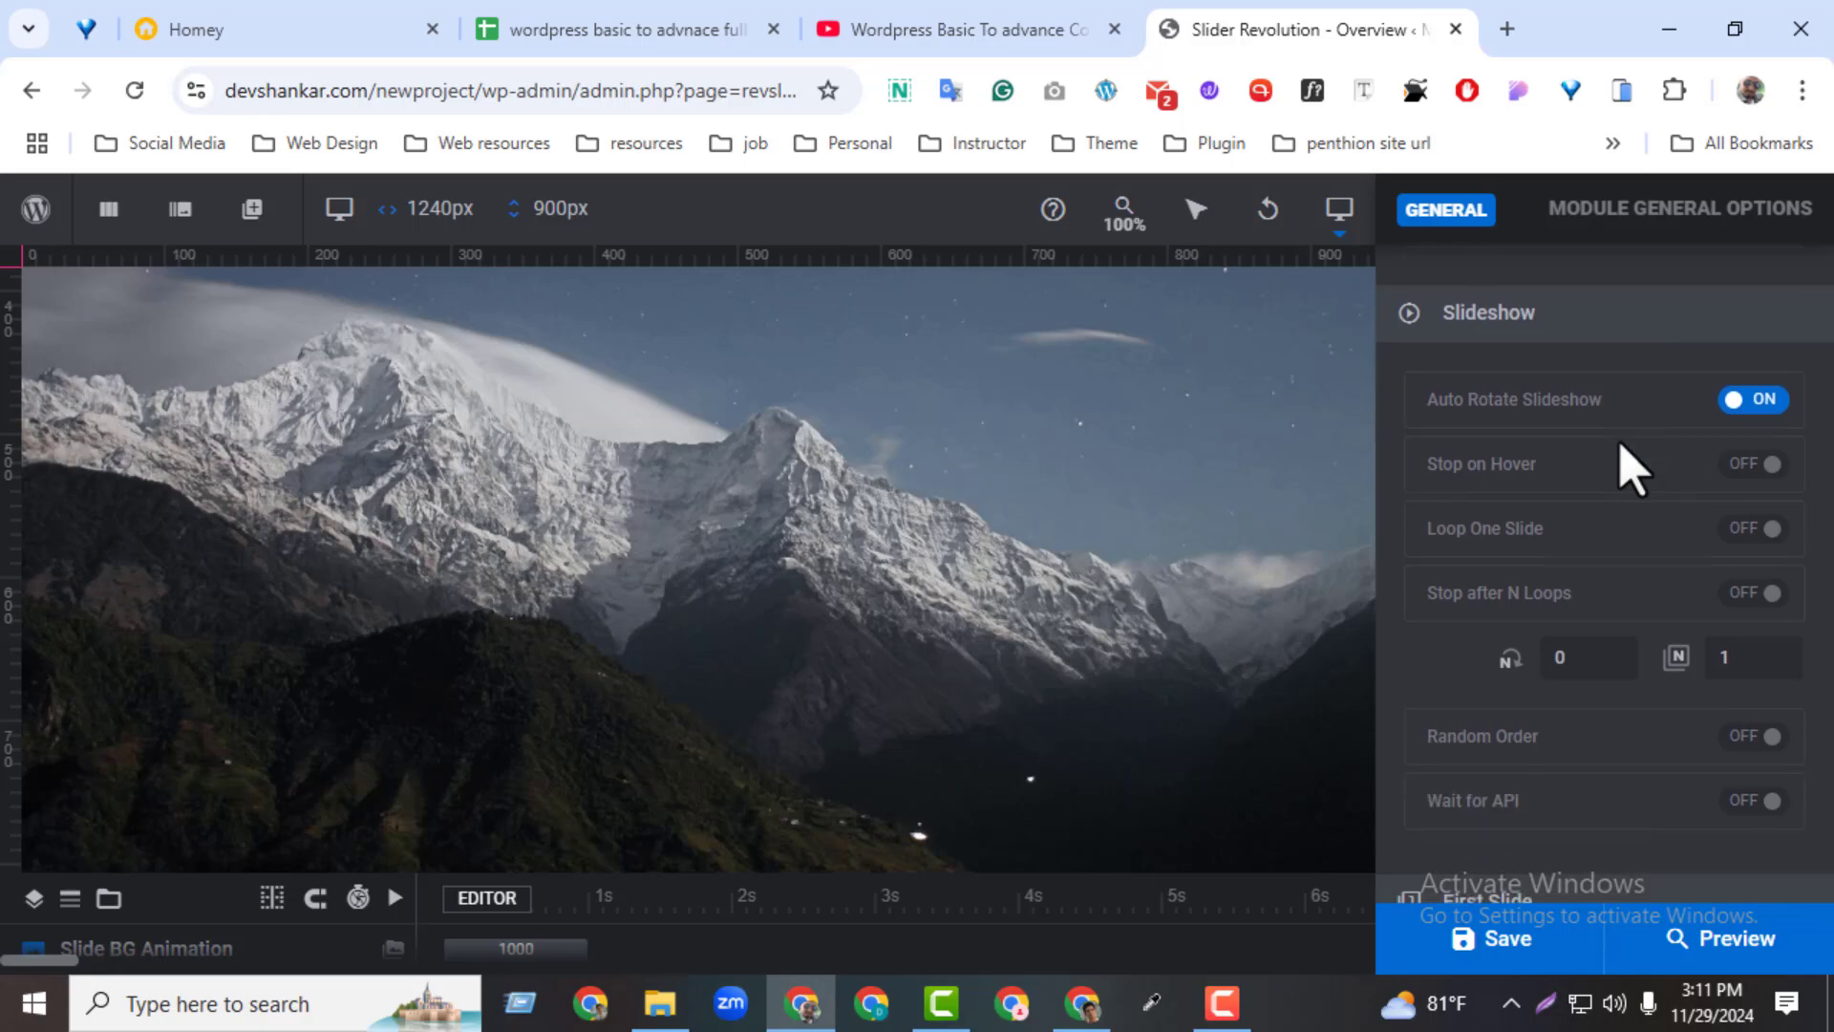
scroll(1621, 442, down, 4)
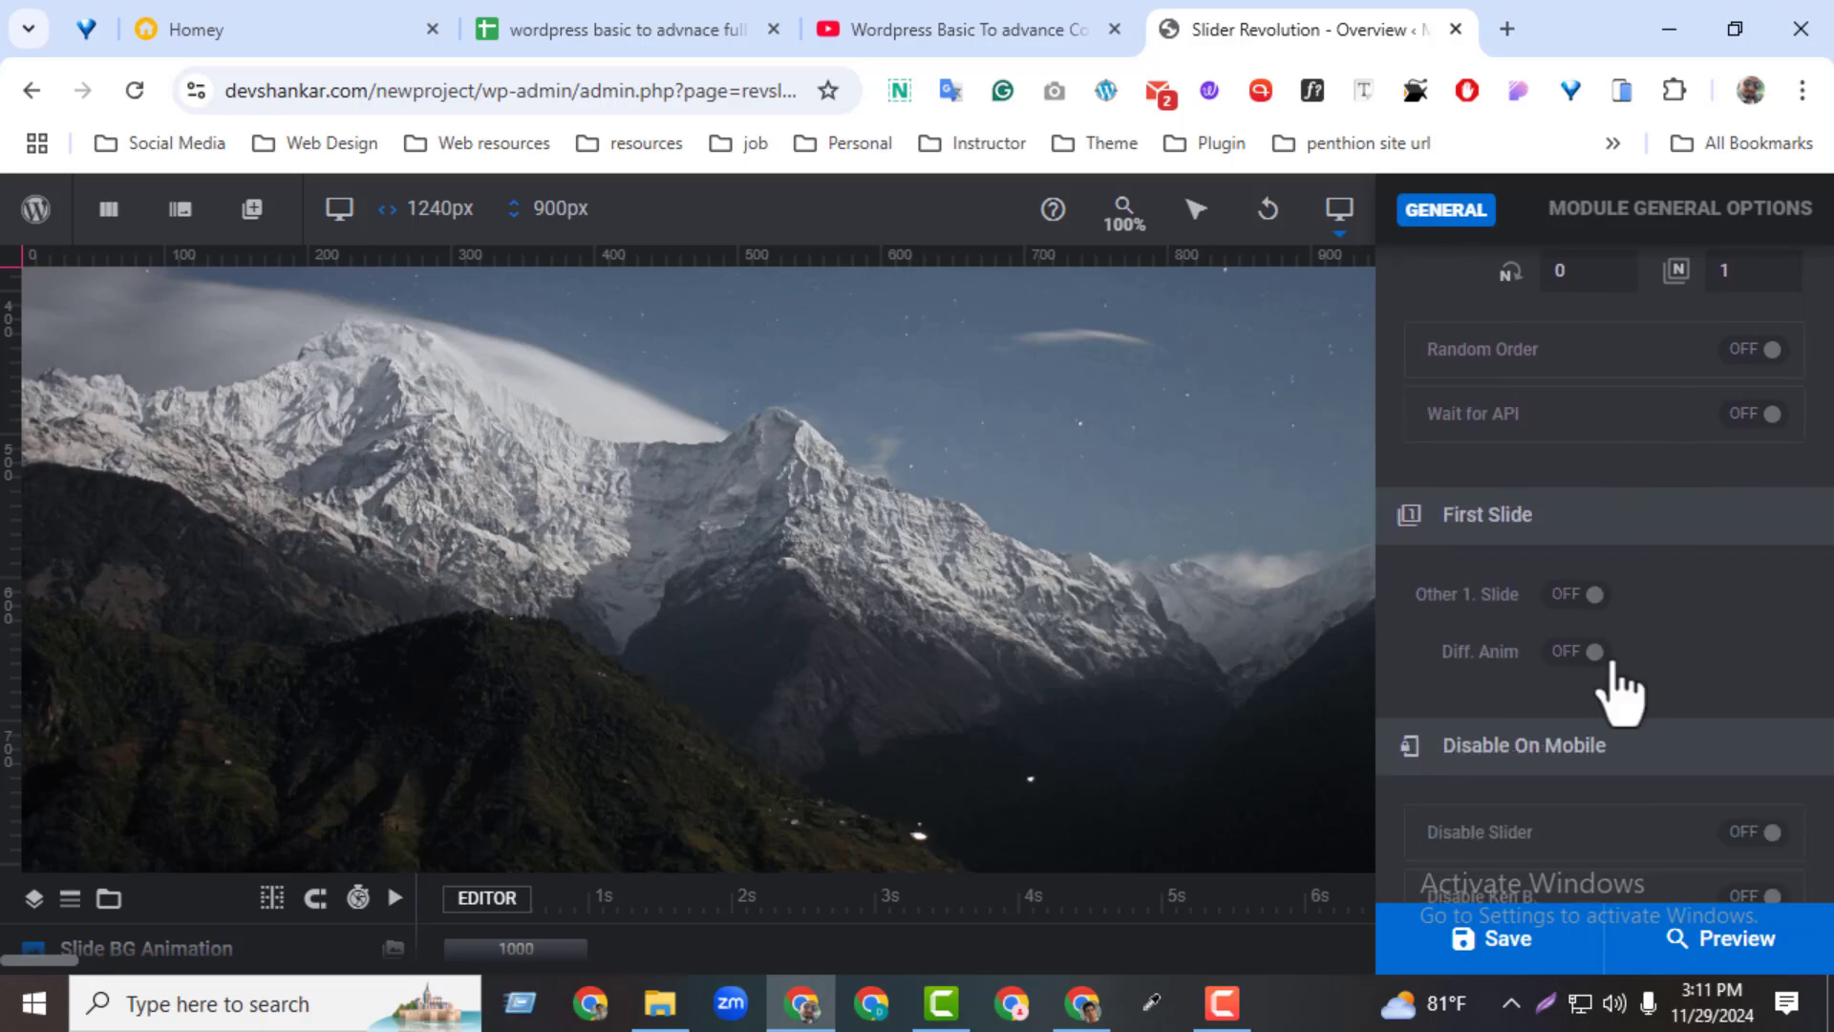
scroll(1621, 688, down, 3)
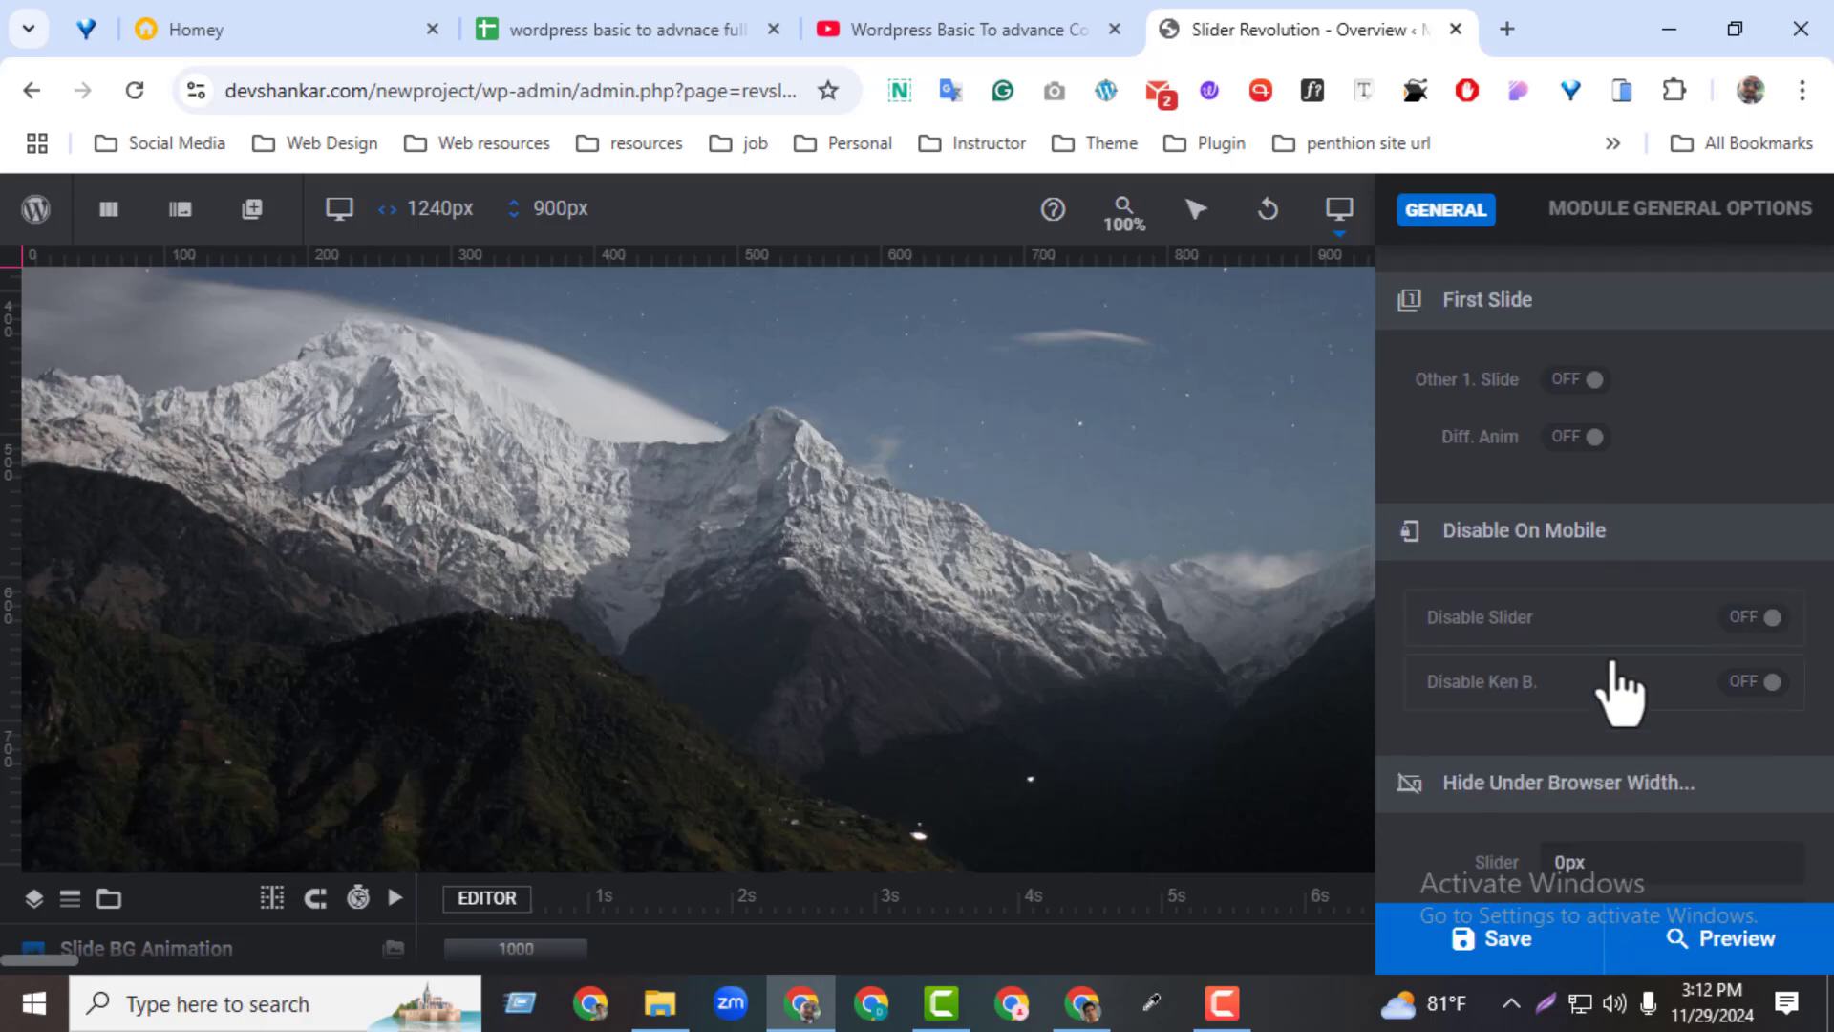
scroll(1621, 688, down, 5)
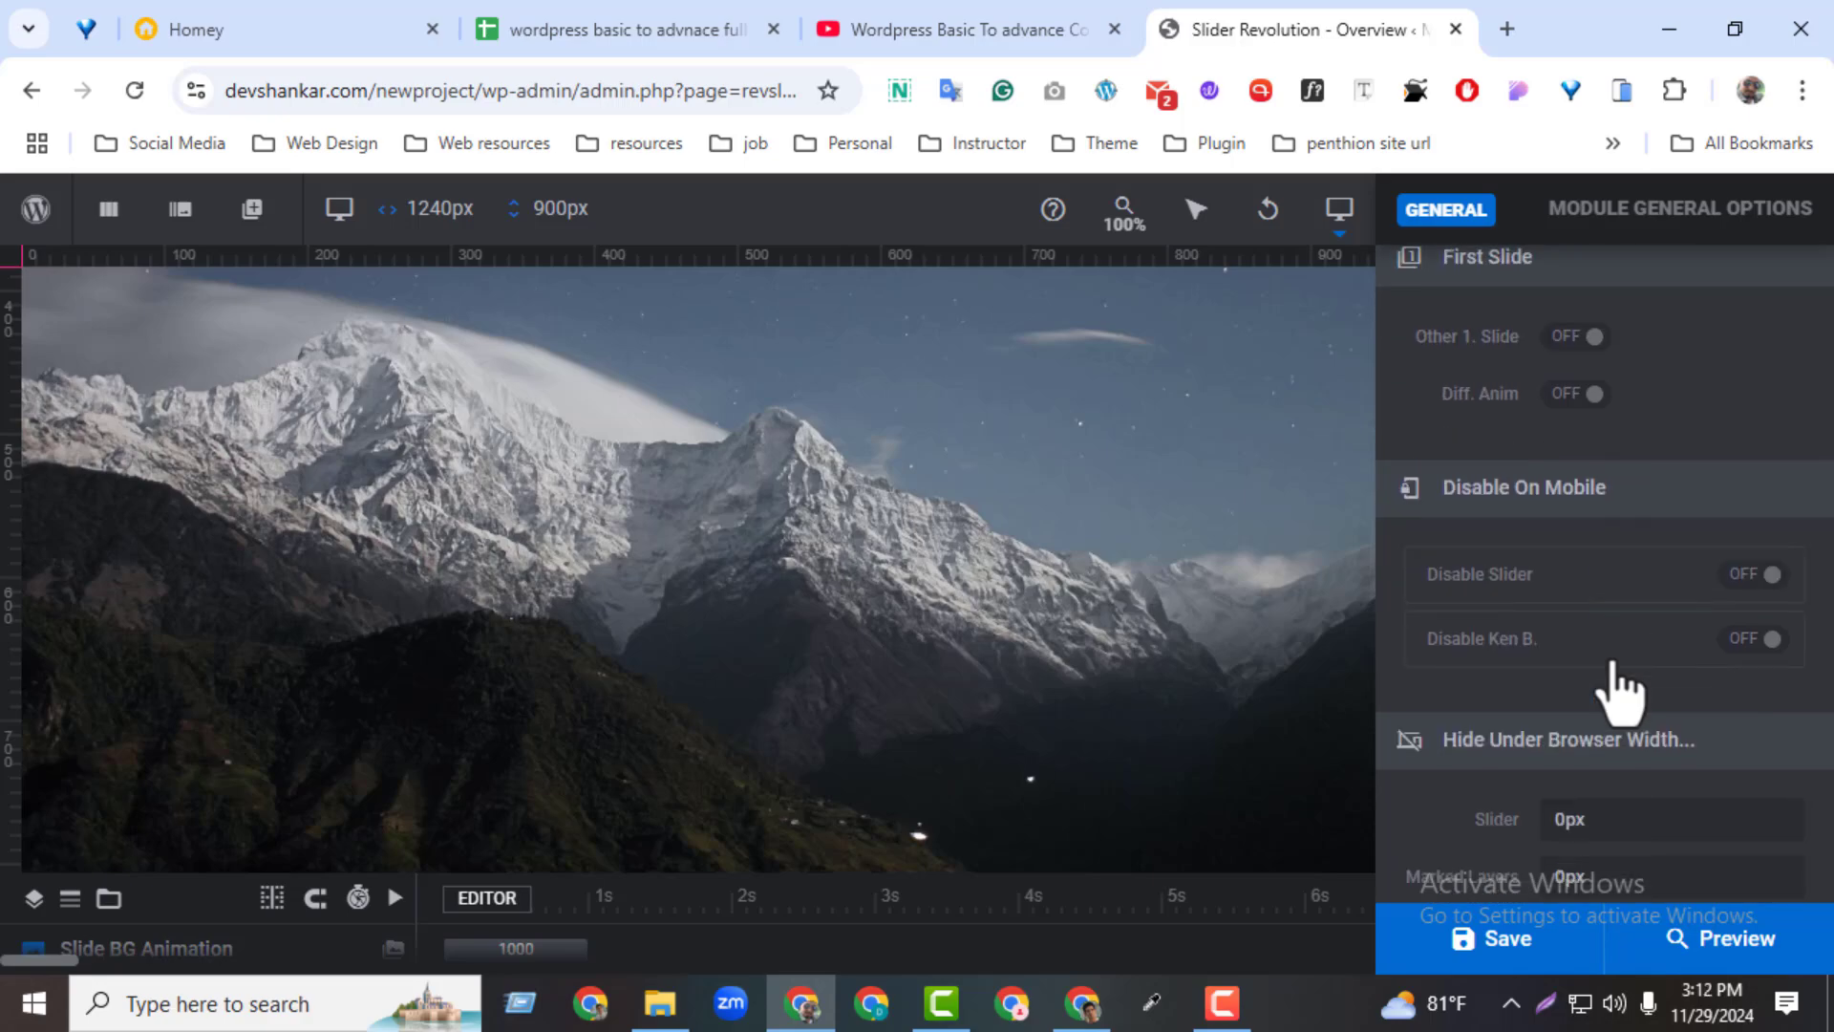
Open the module's On Scroll options and review the parallax, mouse interaction and scroll-based effects settings
scroll(1621, 688, up, 15)
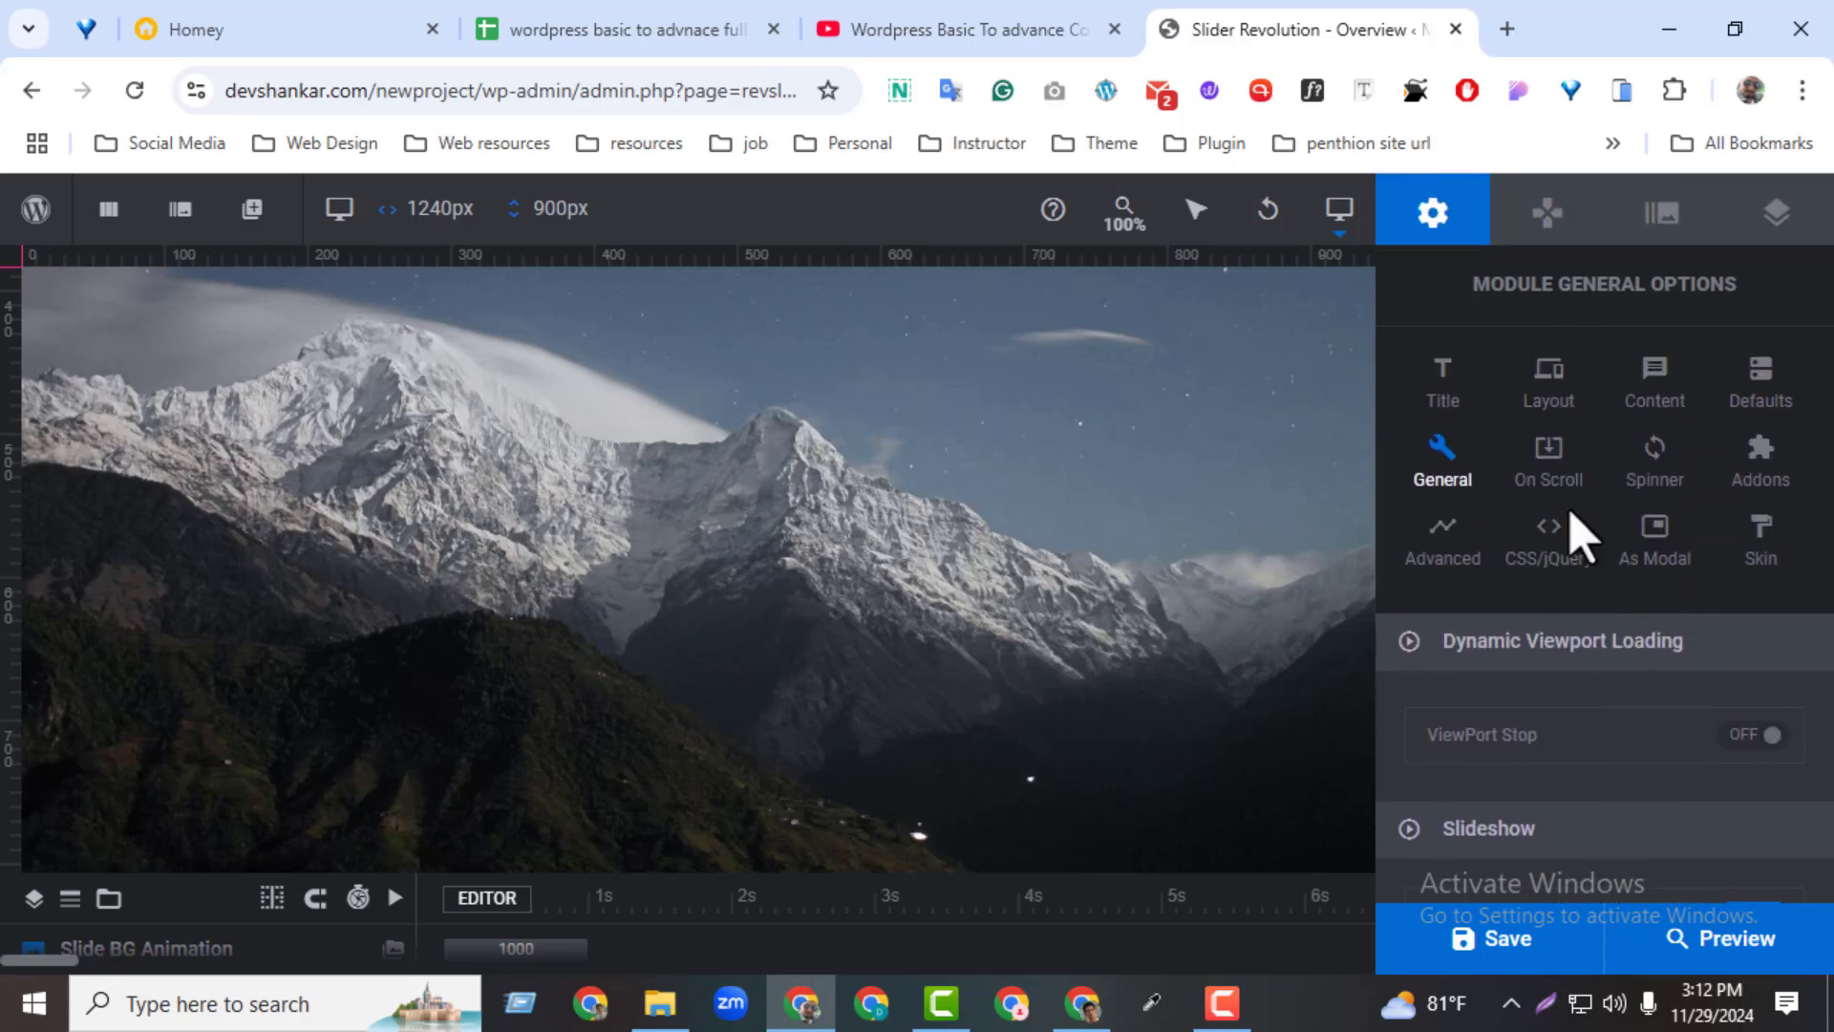
click(1553, 466)
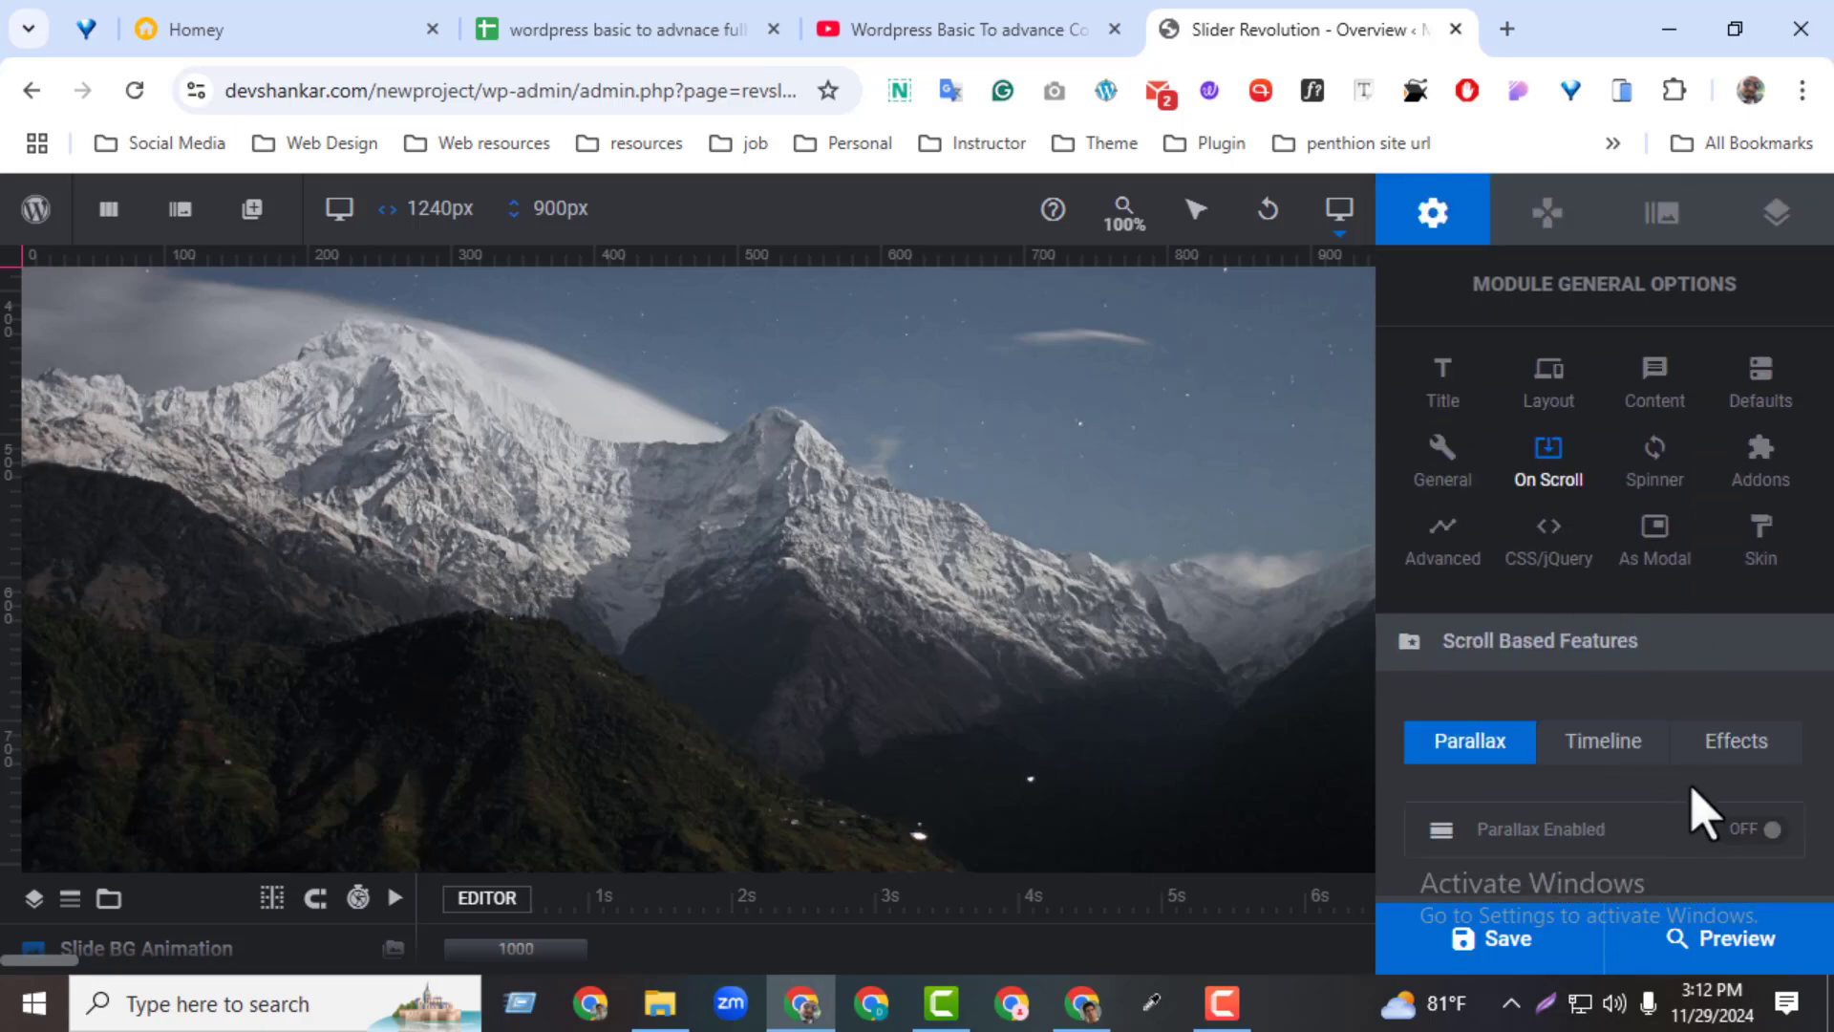
scroll(1692, 789, down, 3)
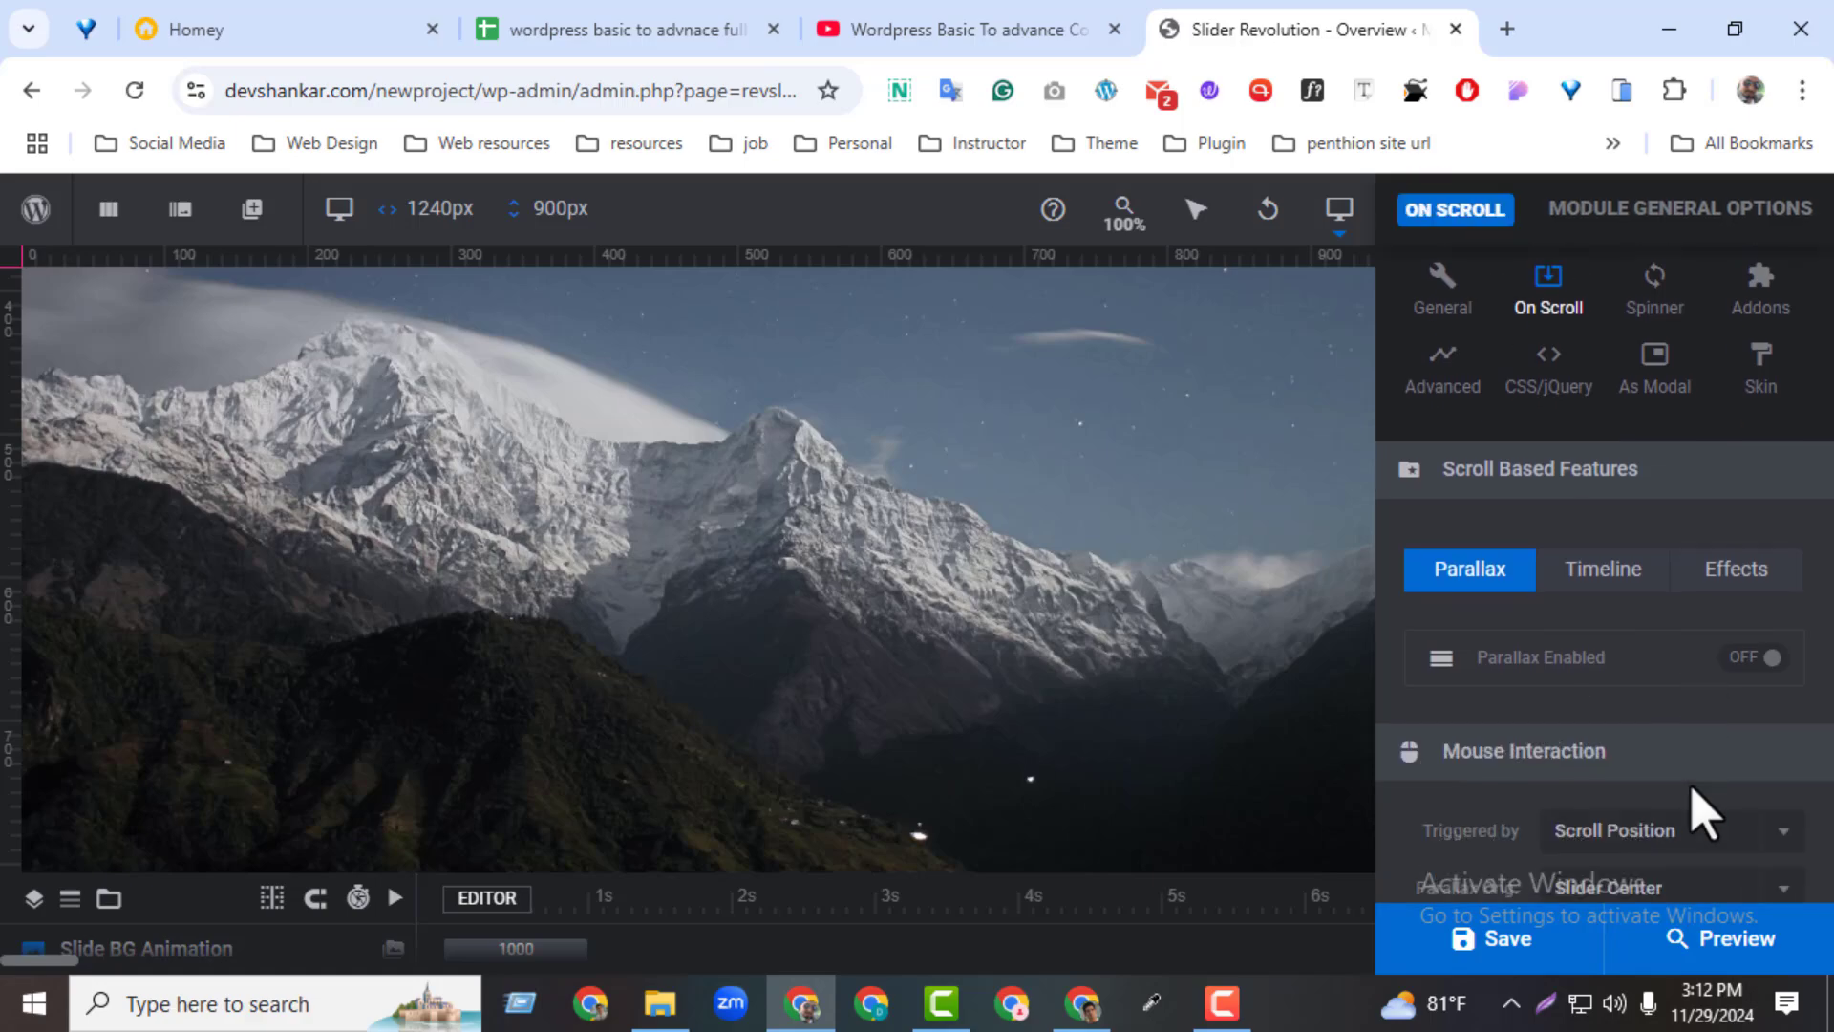
scroll(1696, 793, down, 2)
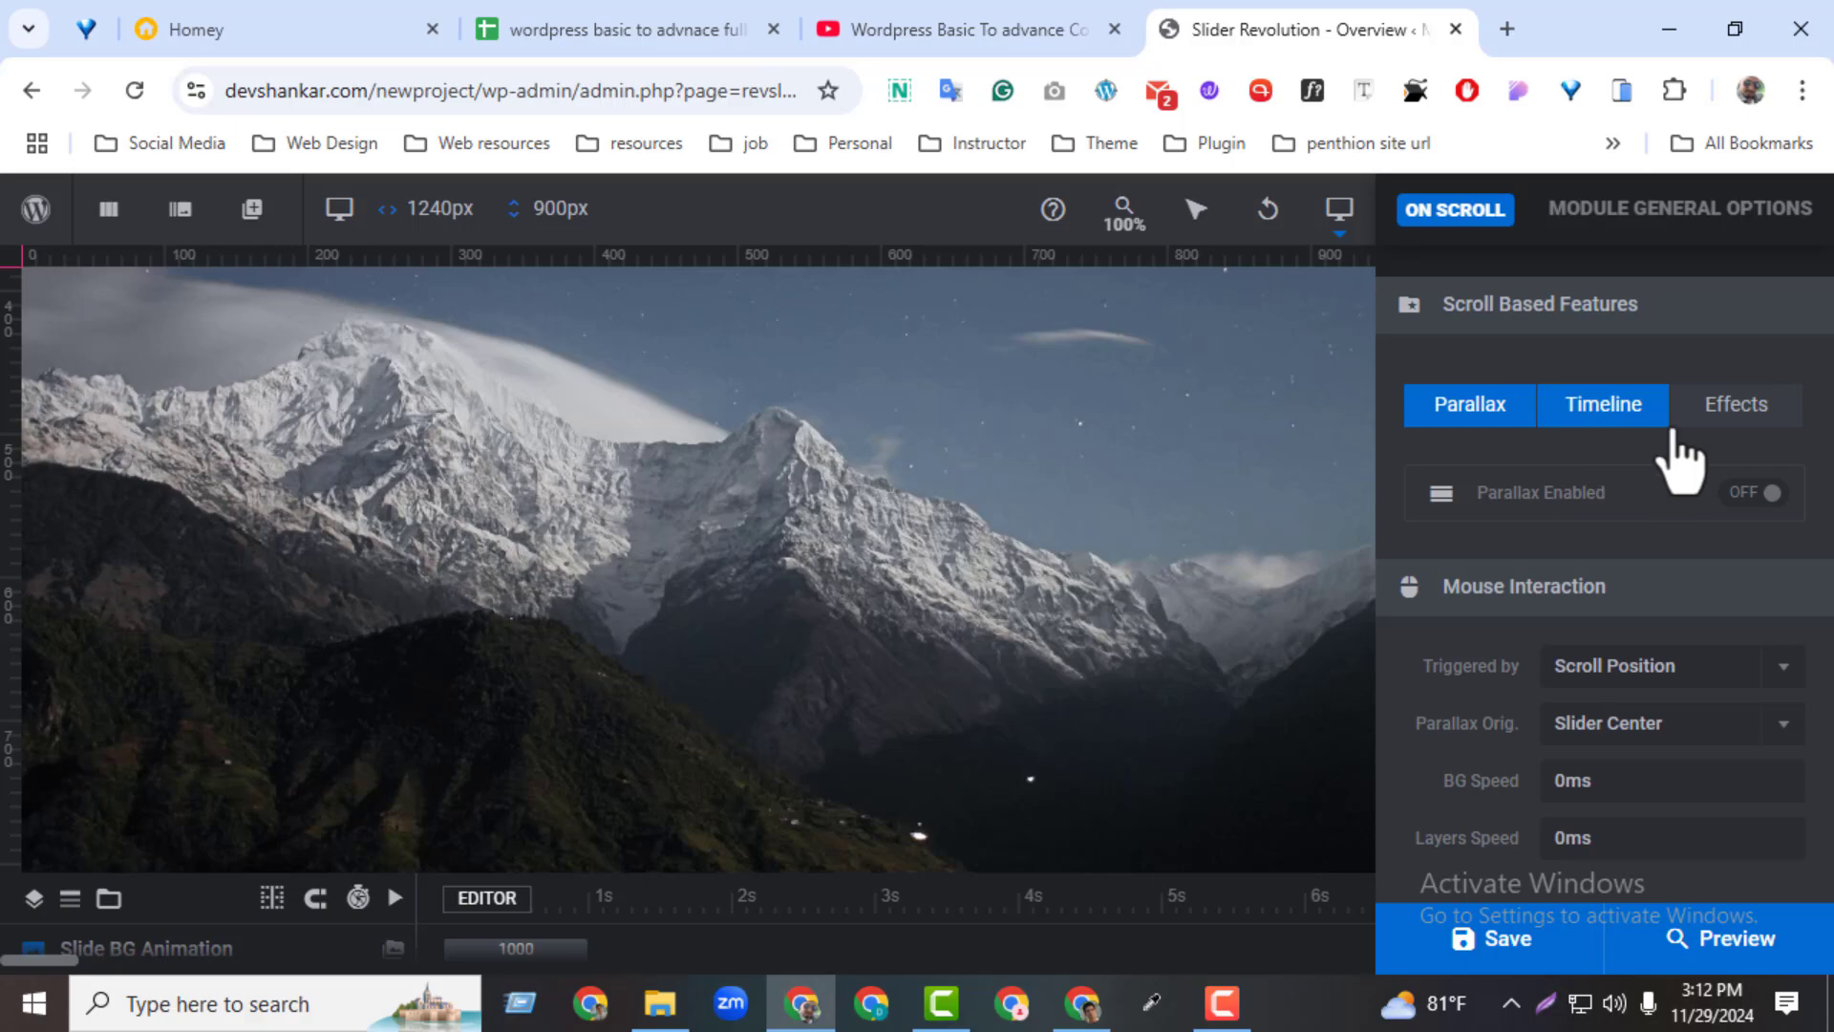
click(1705, 428)
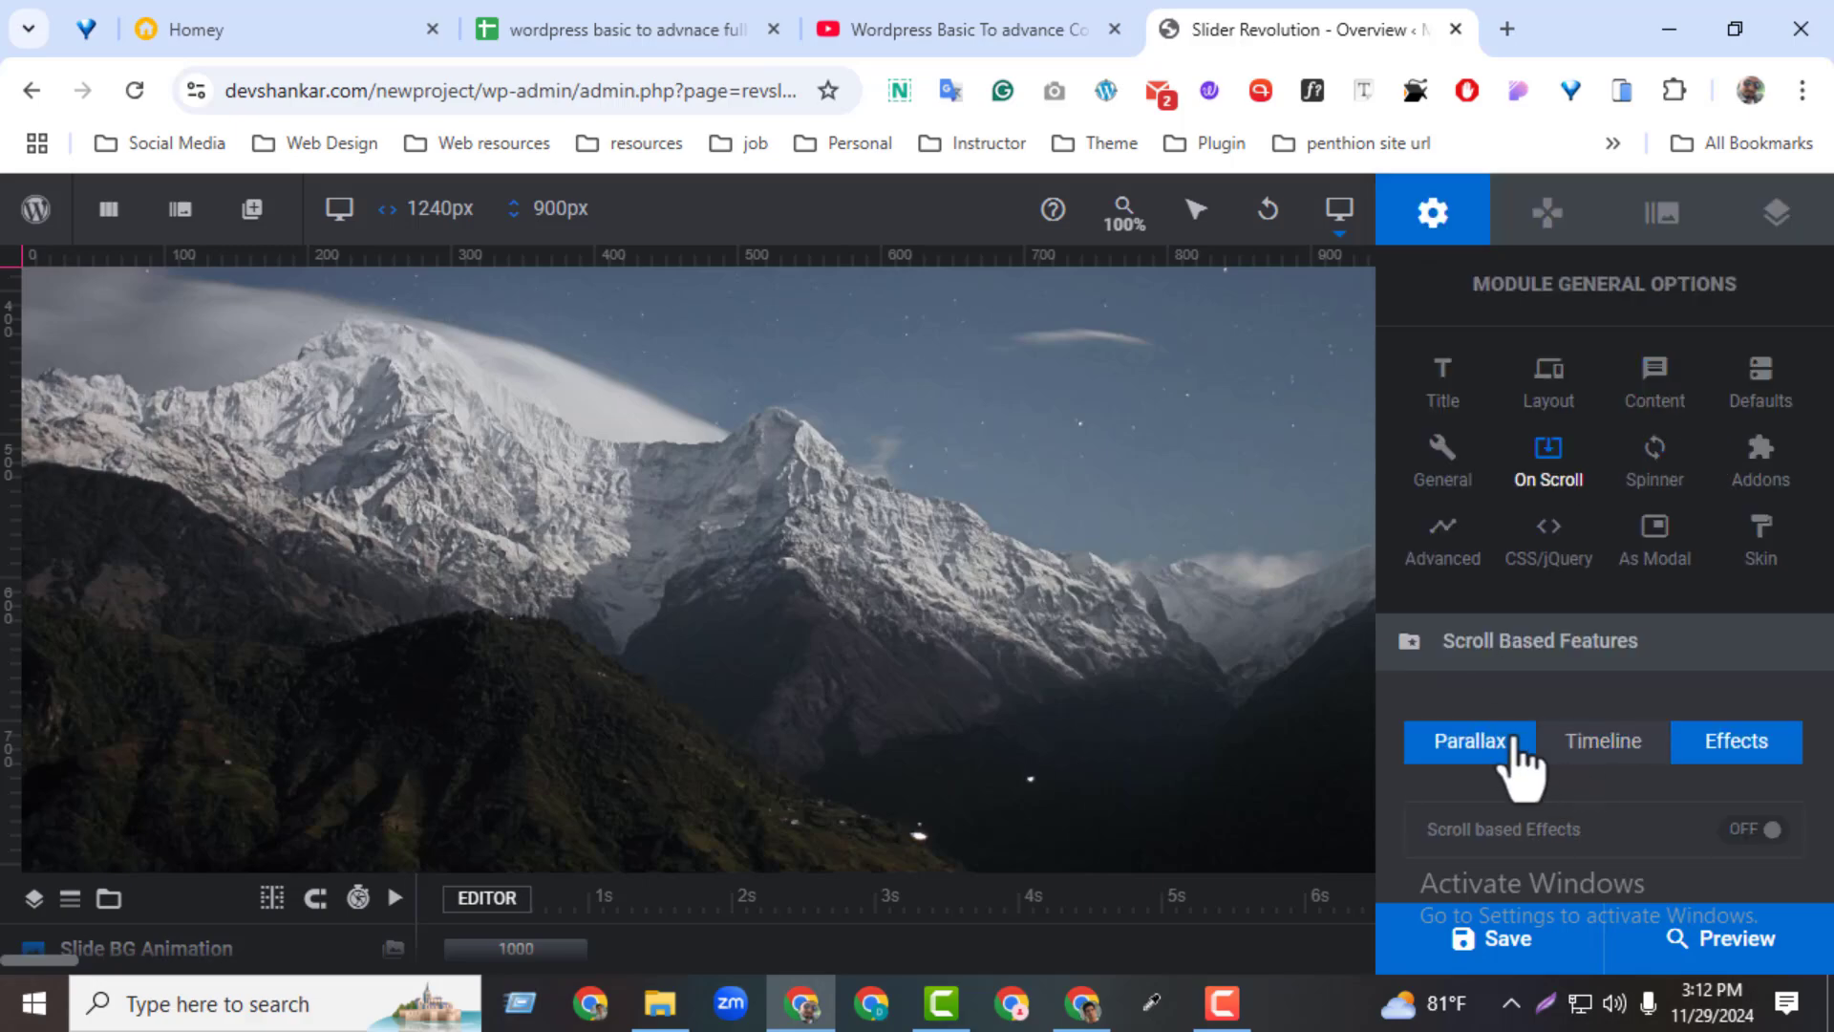
Set the module's spinner to style 1 with the yellow preset #FFCC00 as its color
click(1657, 494)
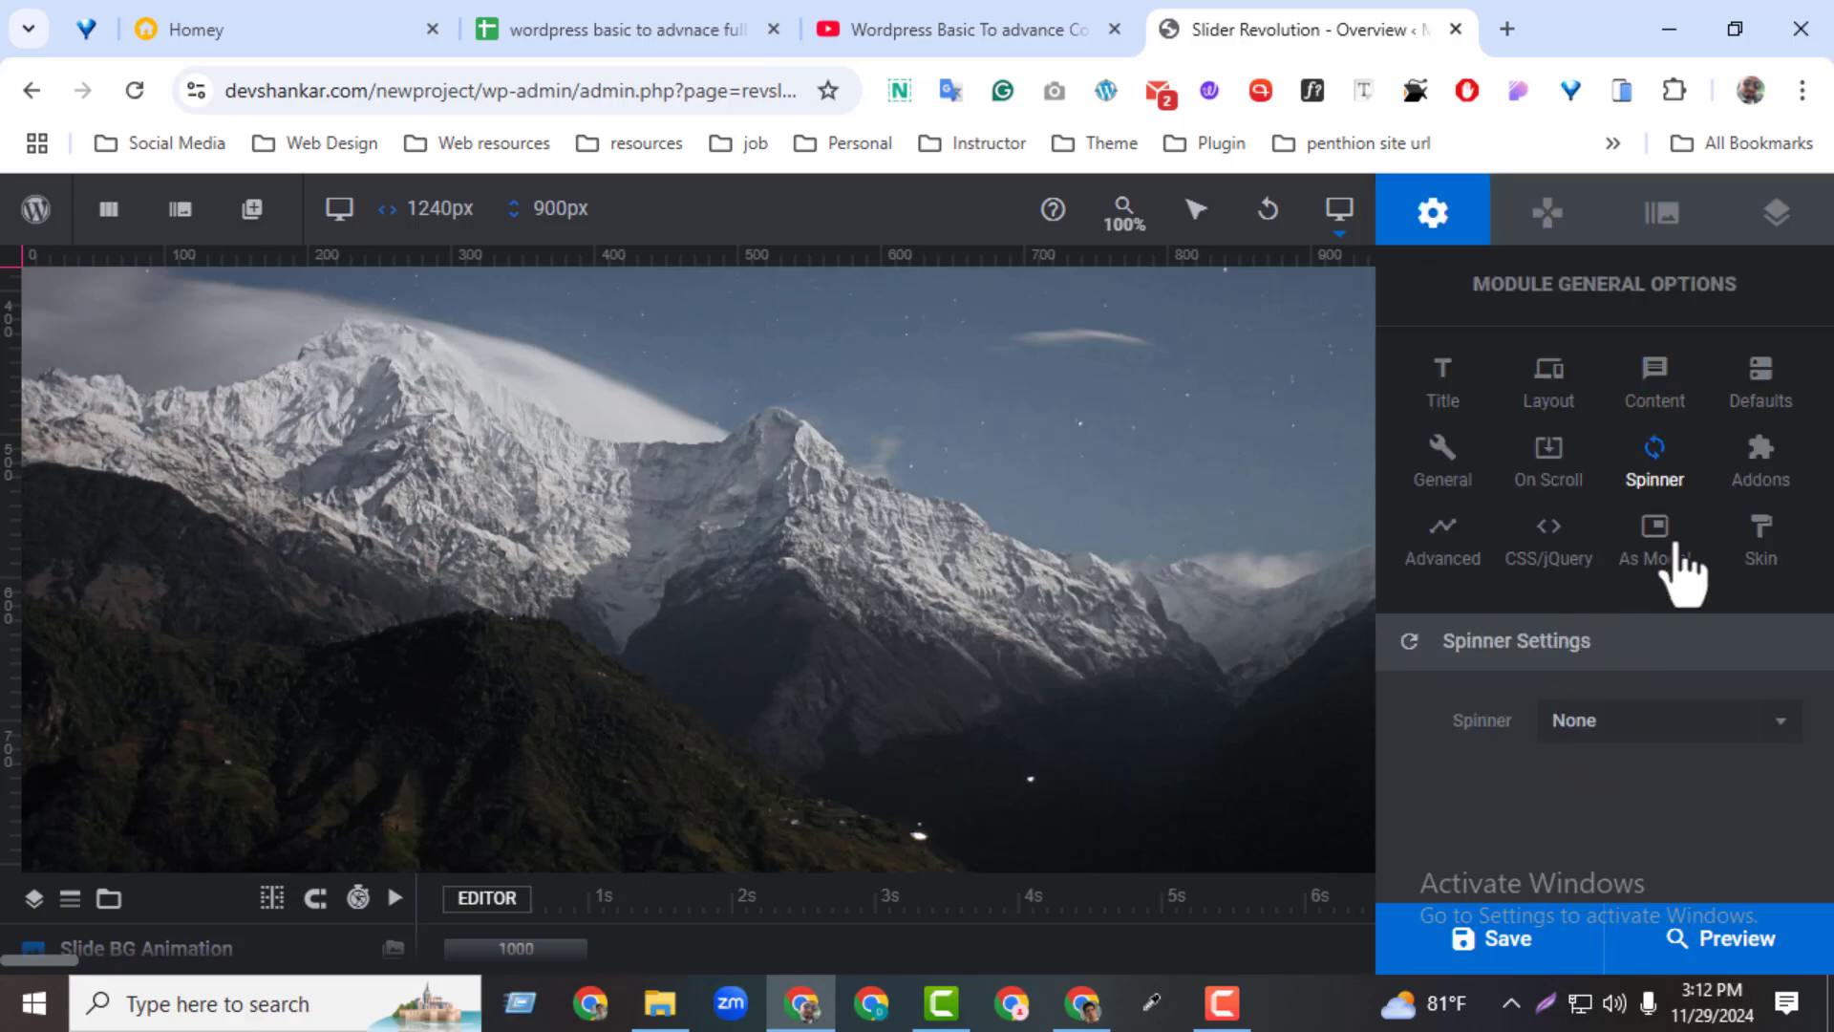
click(1715, 728)
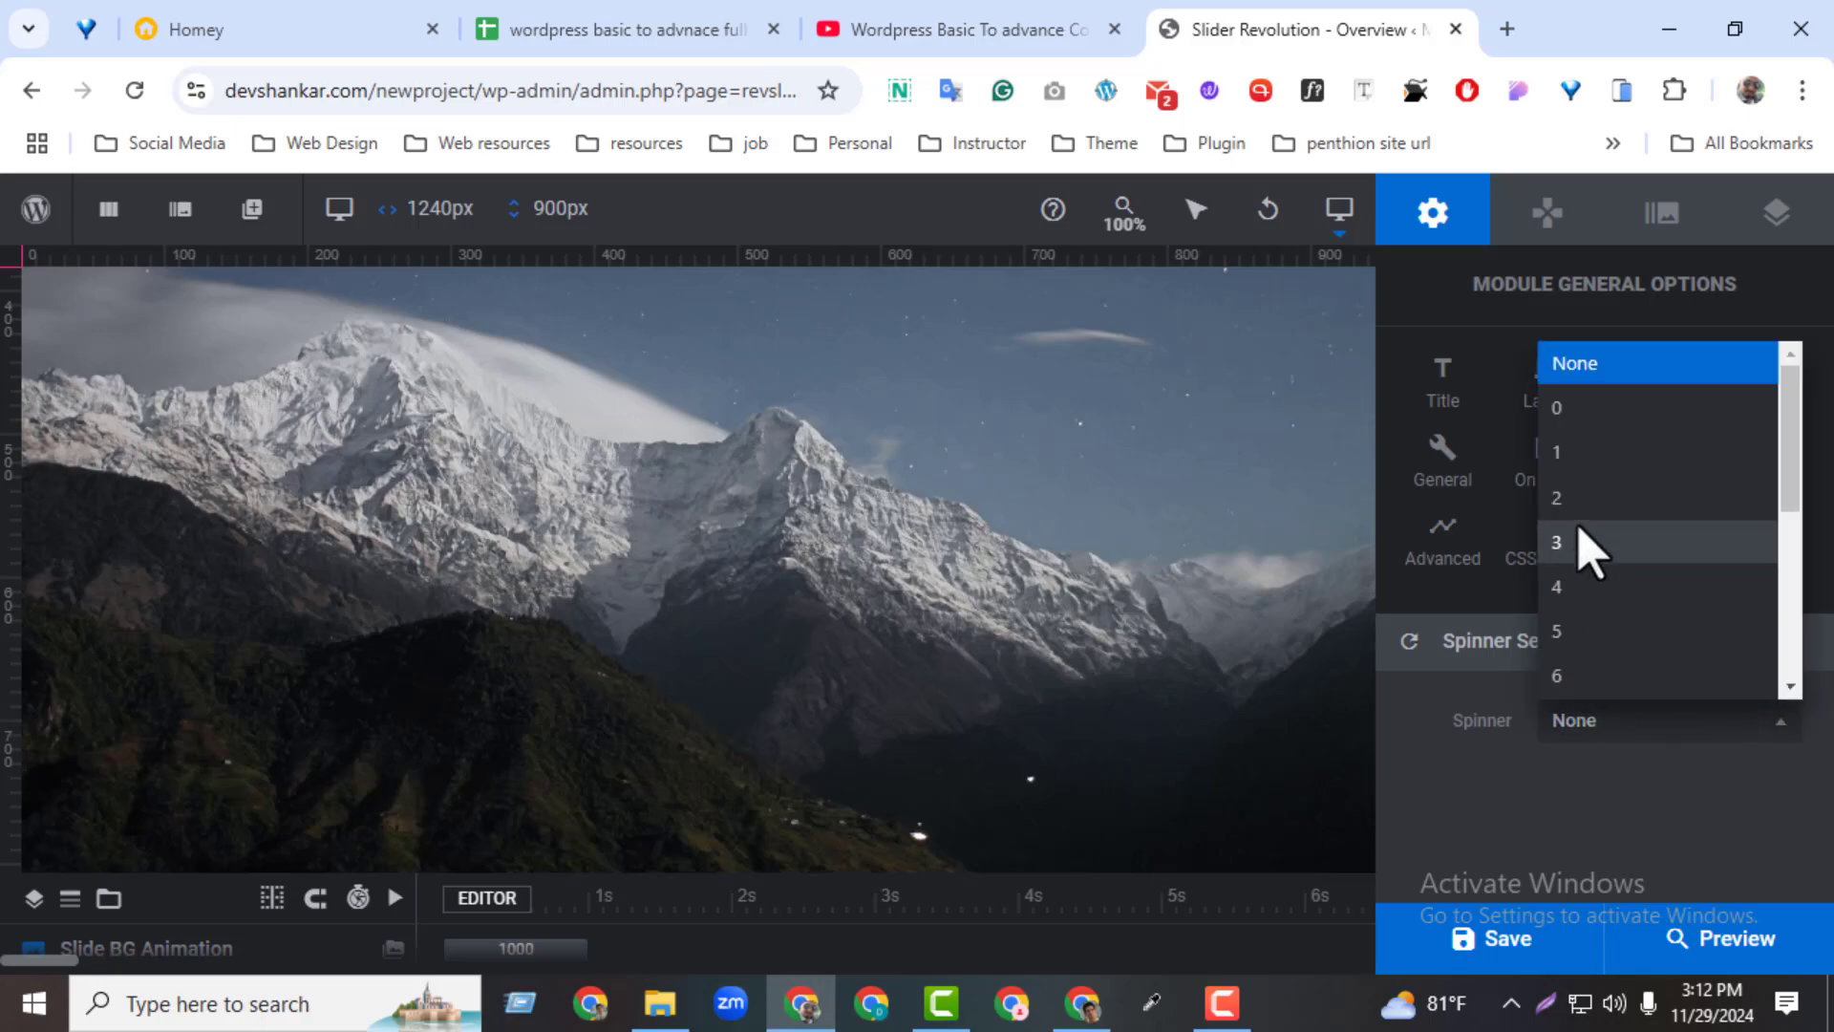
click(1591, 468)
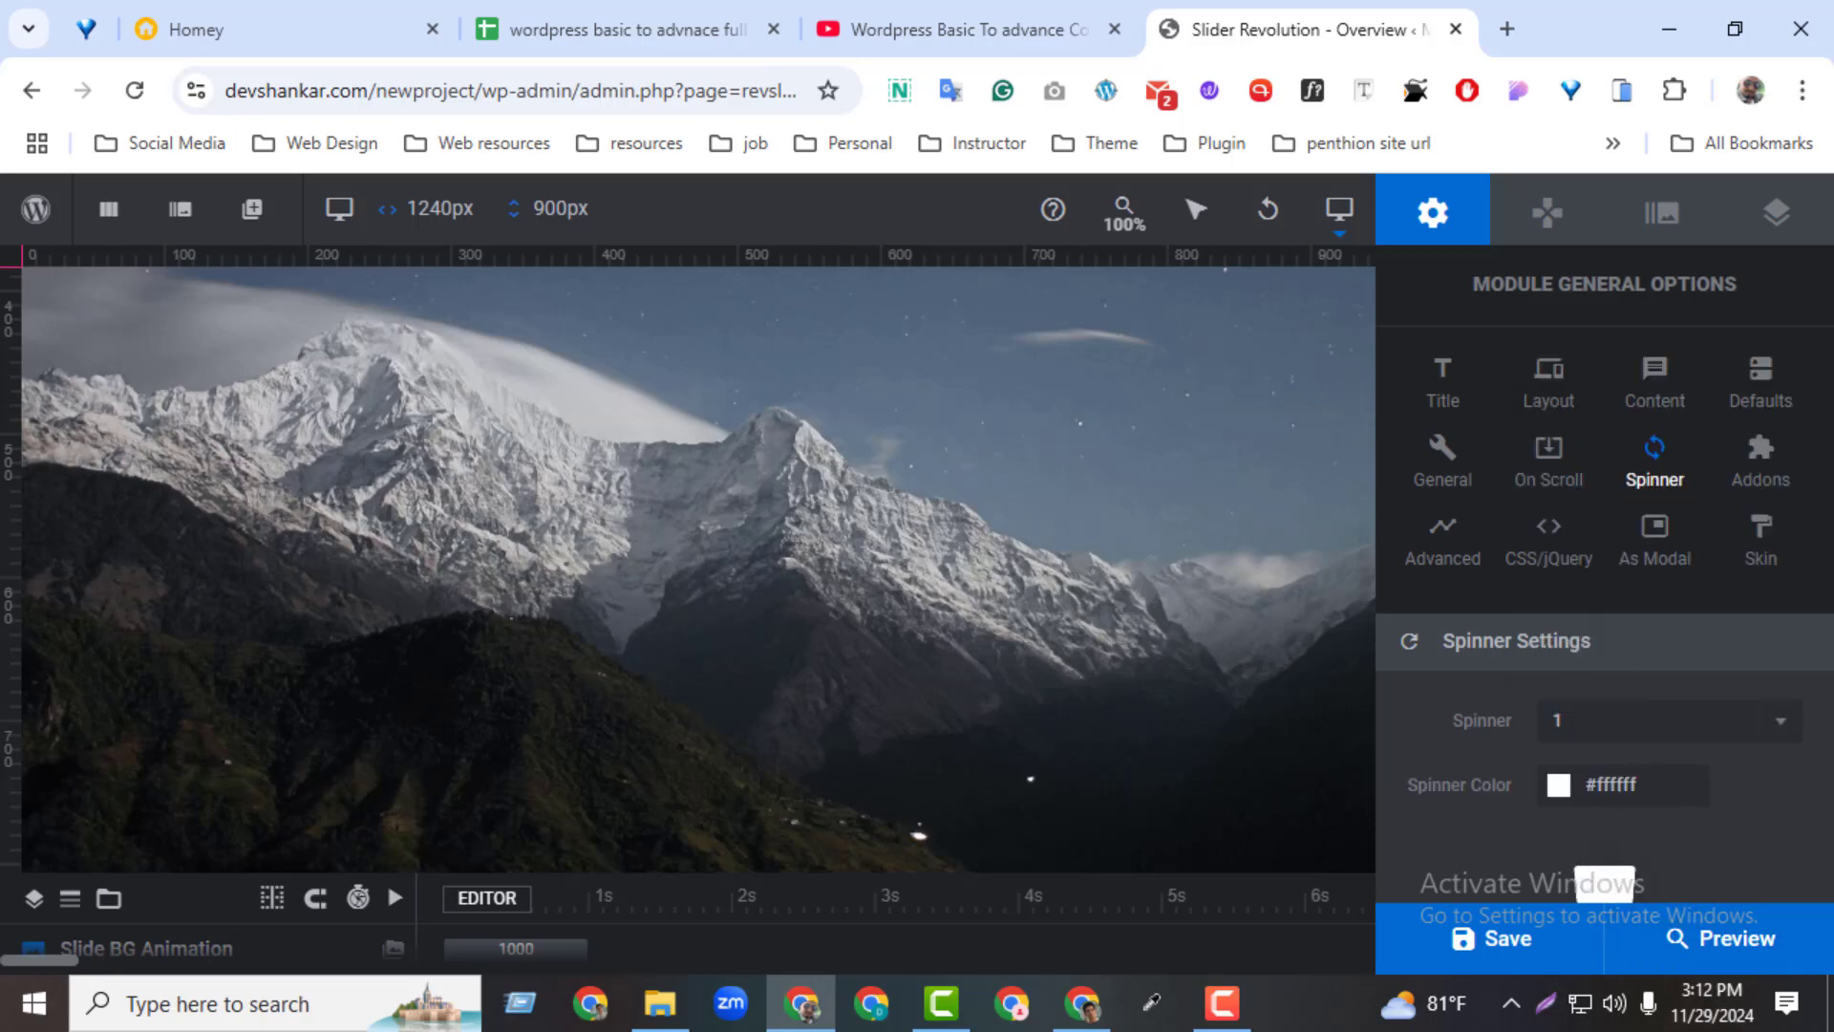
scroll(1753, 898, down, 1)
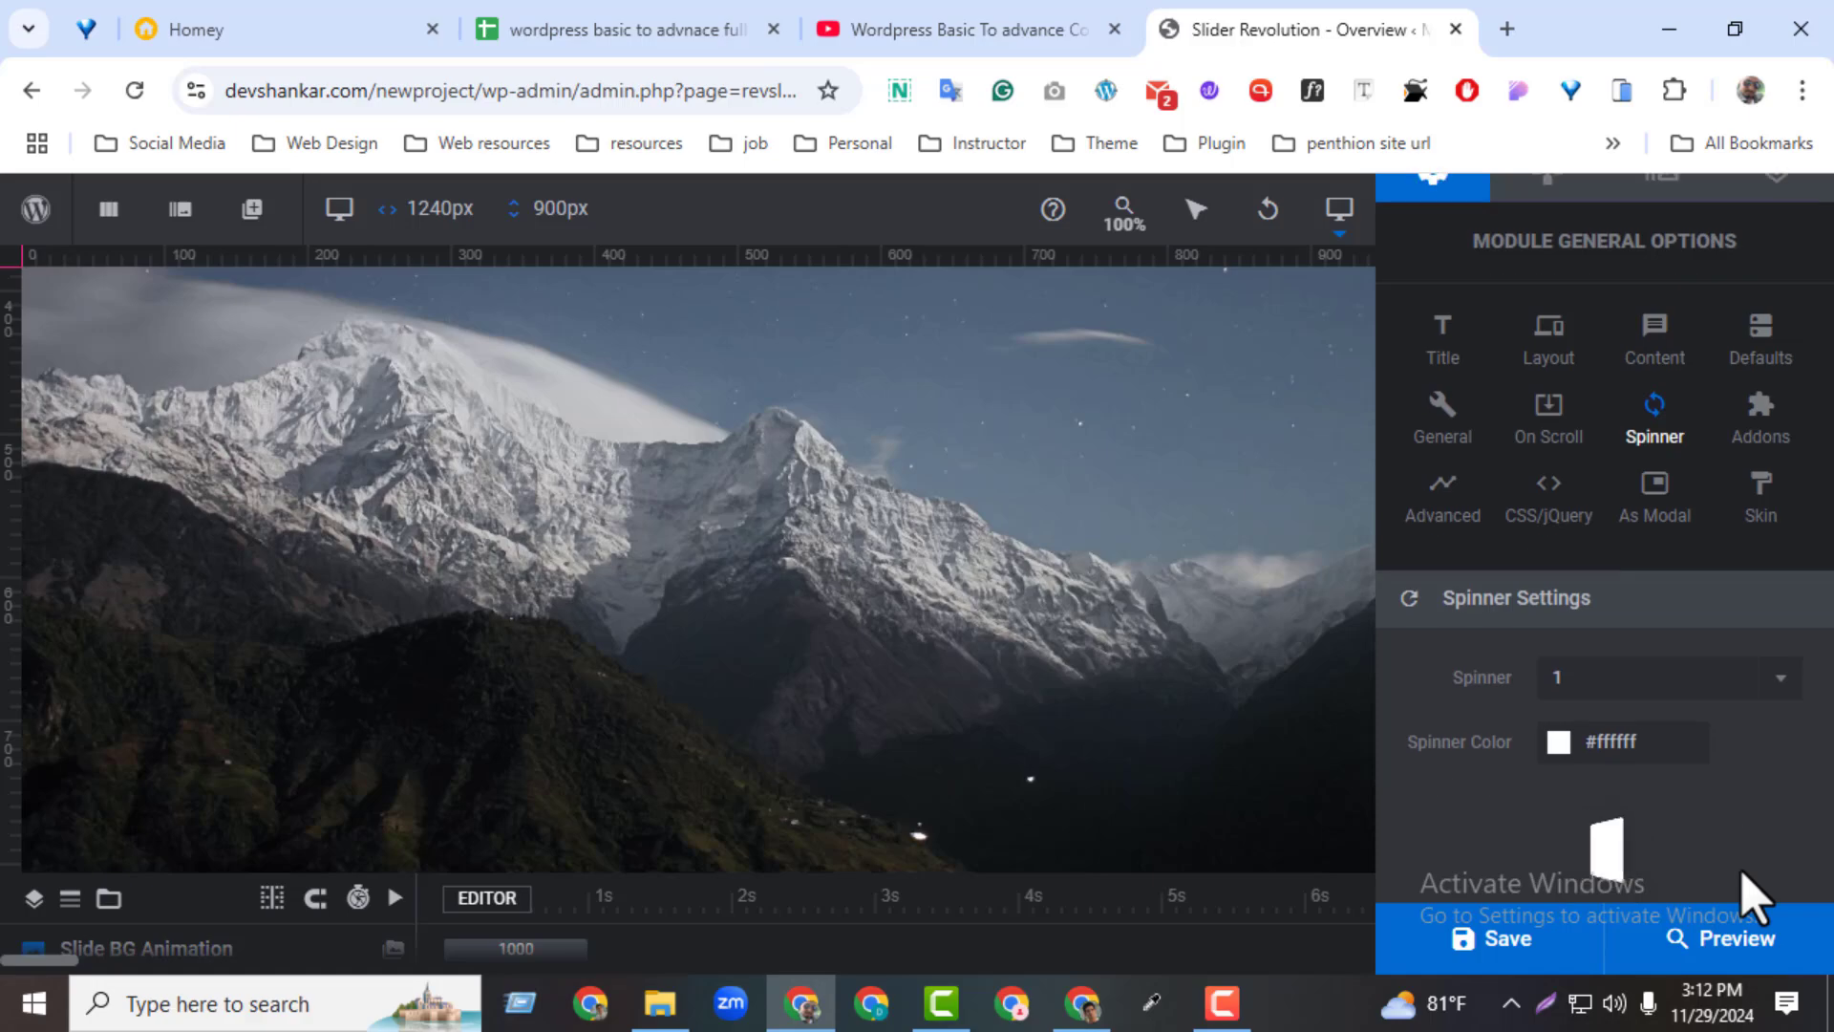
click(1555, 696)
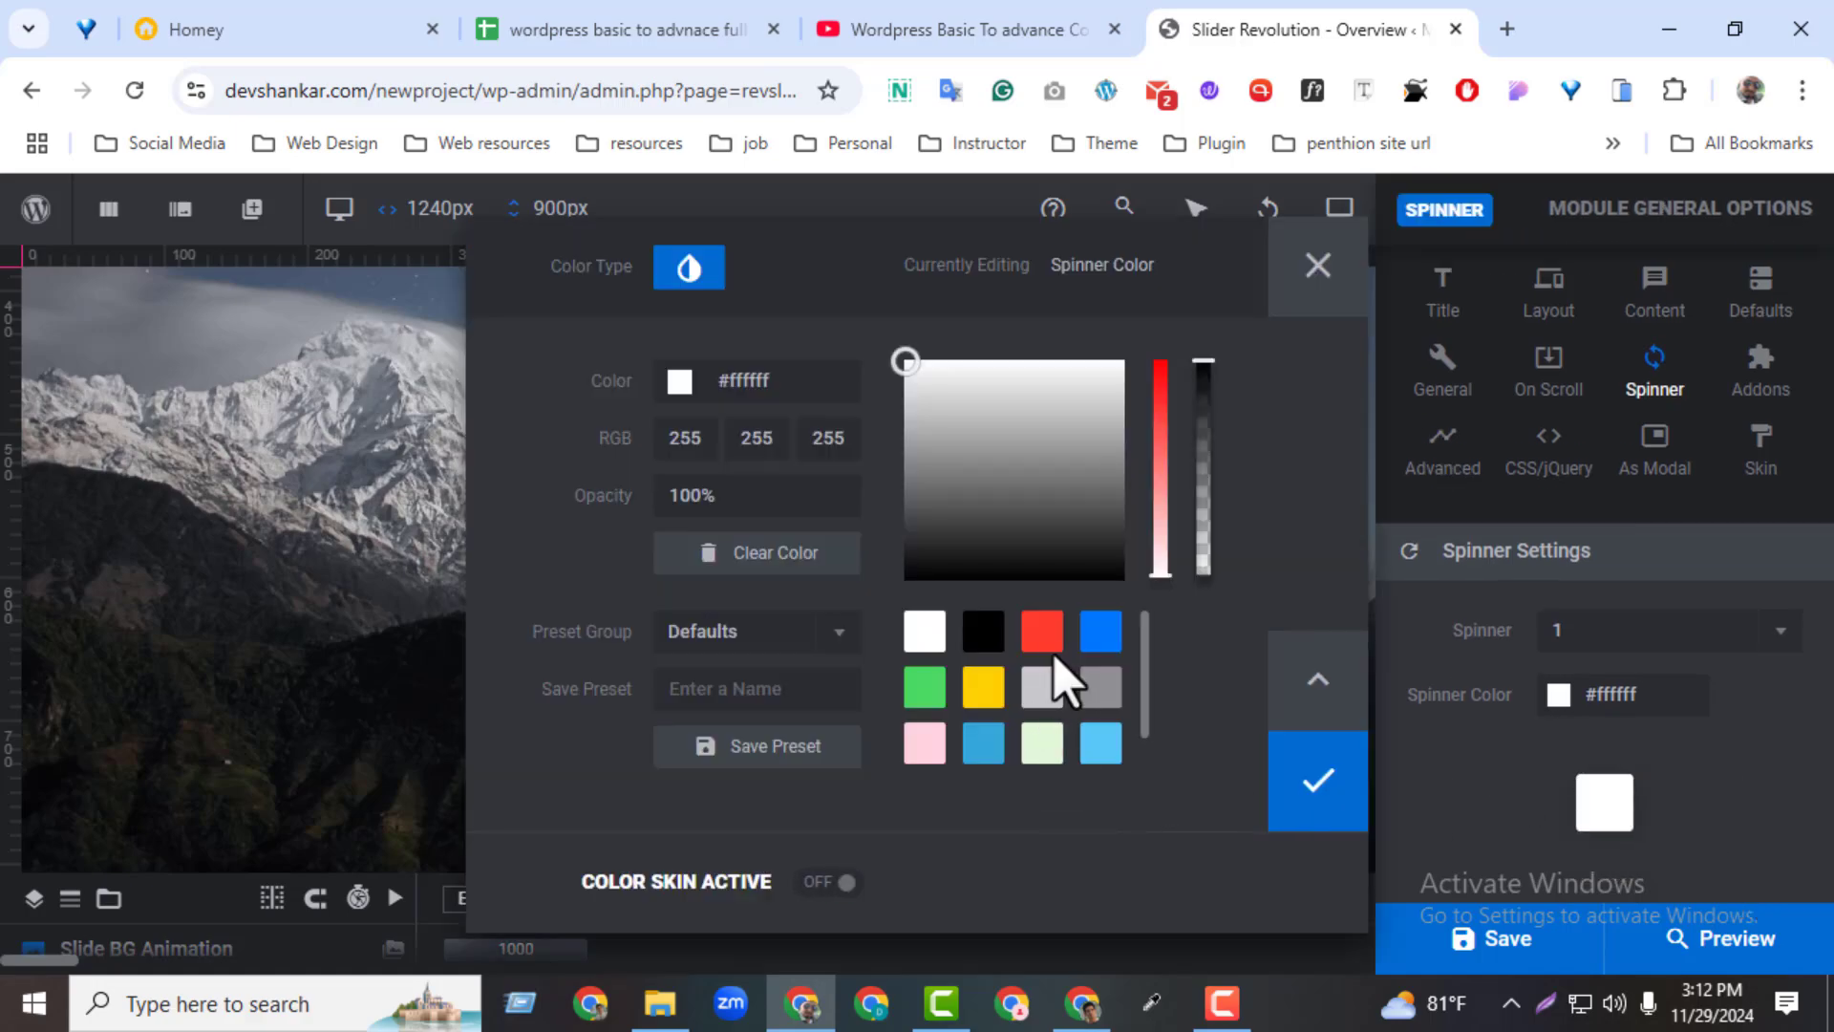
click(983, 686)
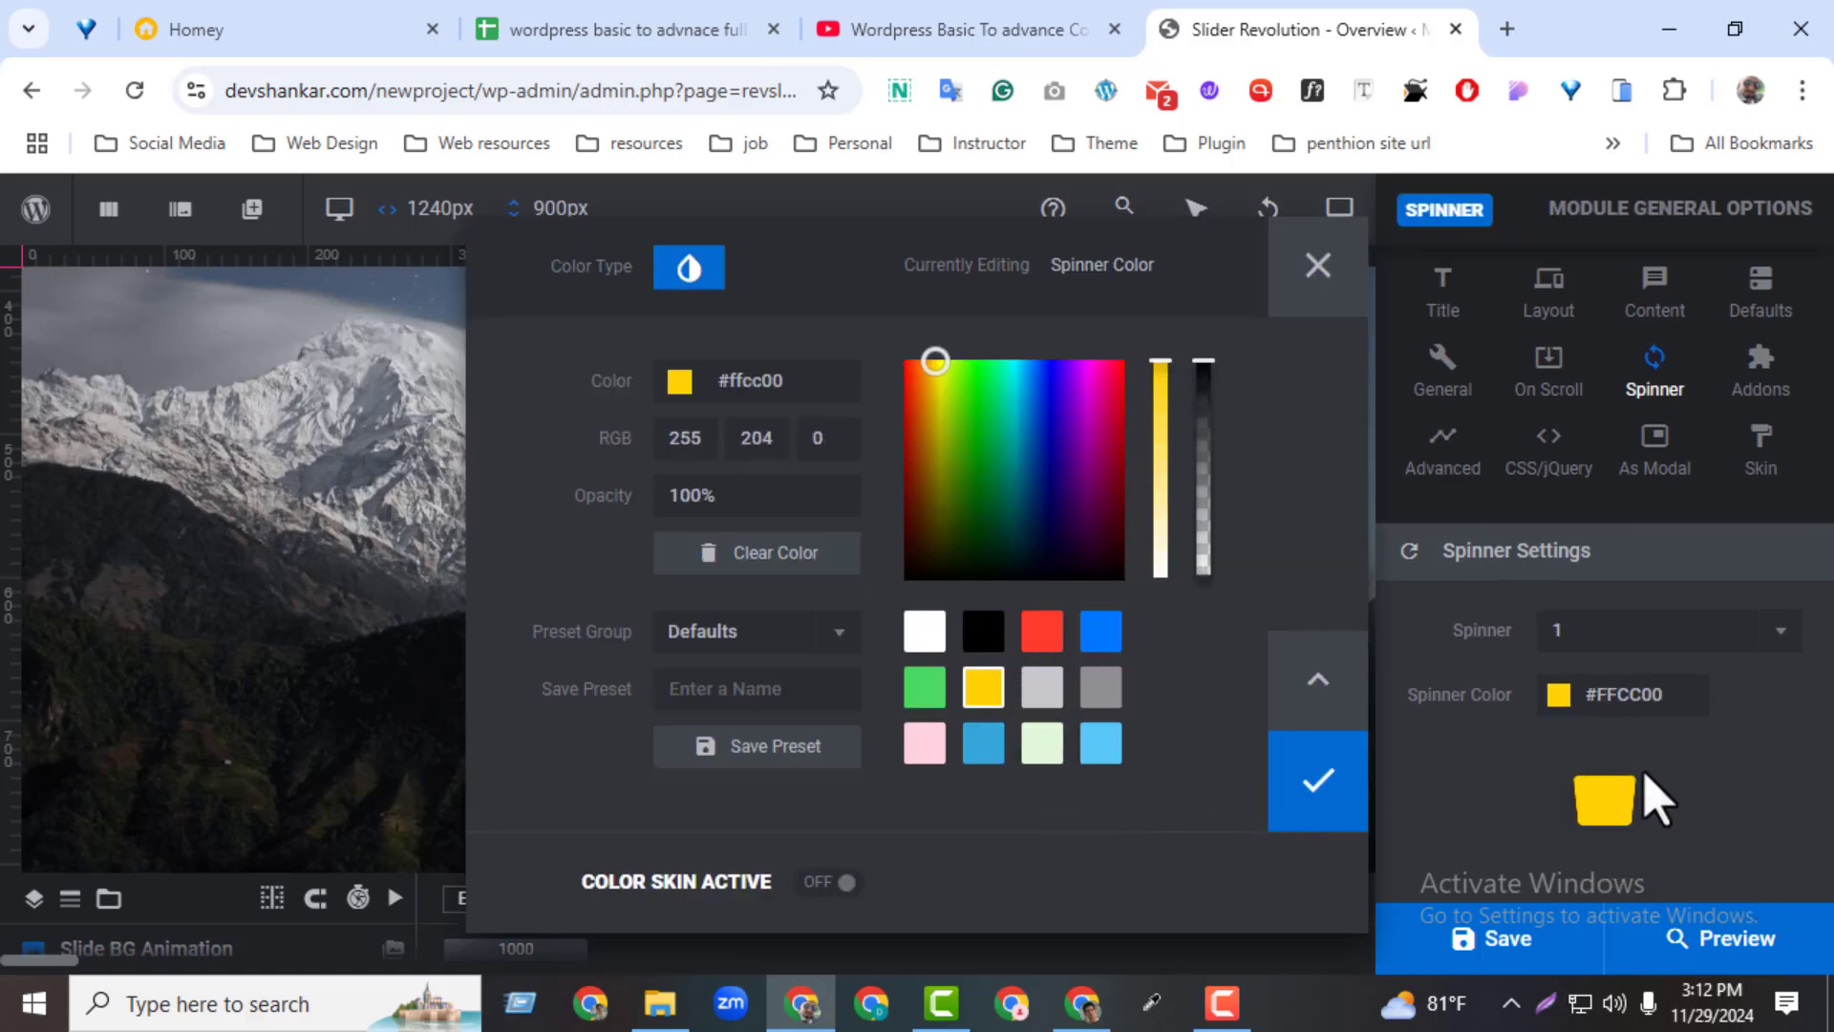
Save the module, preview the slider on desktop and return to the editor
click(1567, 958)
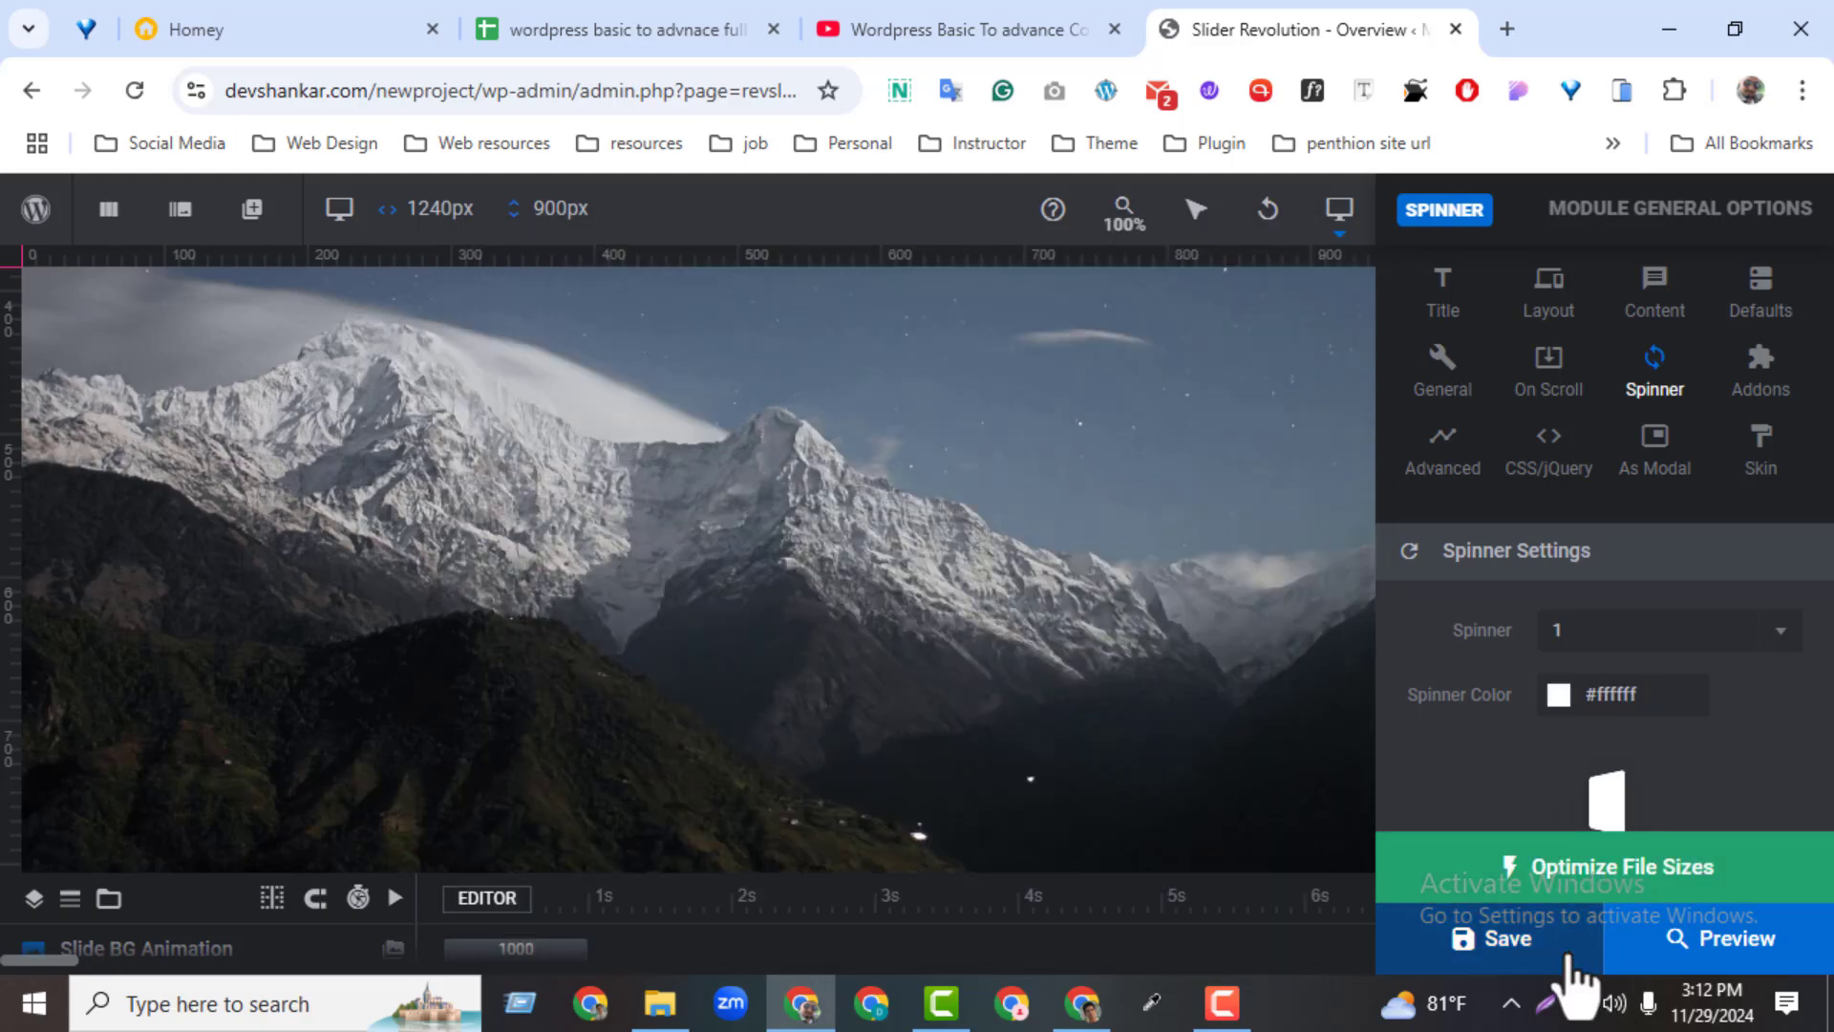
click(1701, 960)
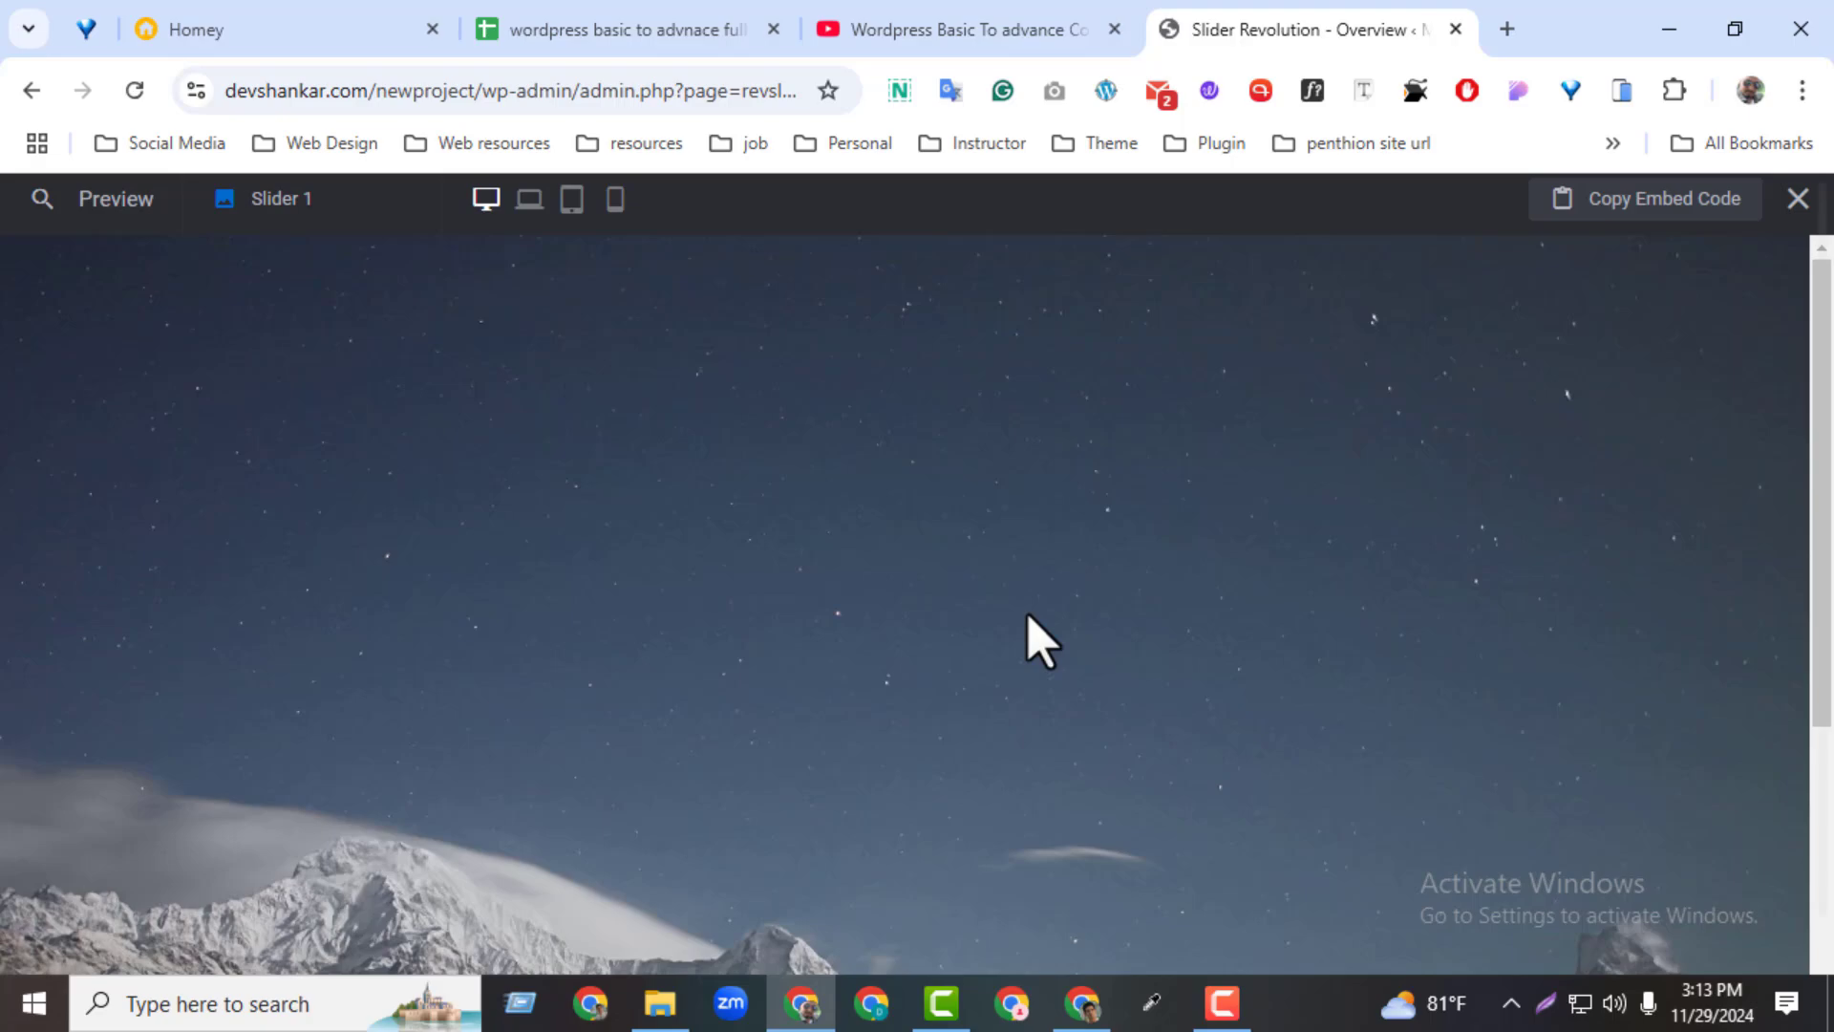
click(1798, 198)
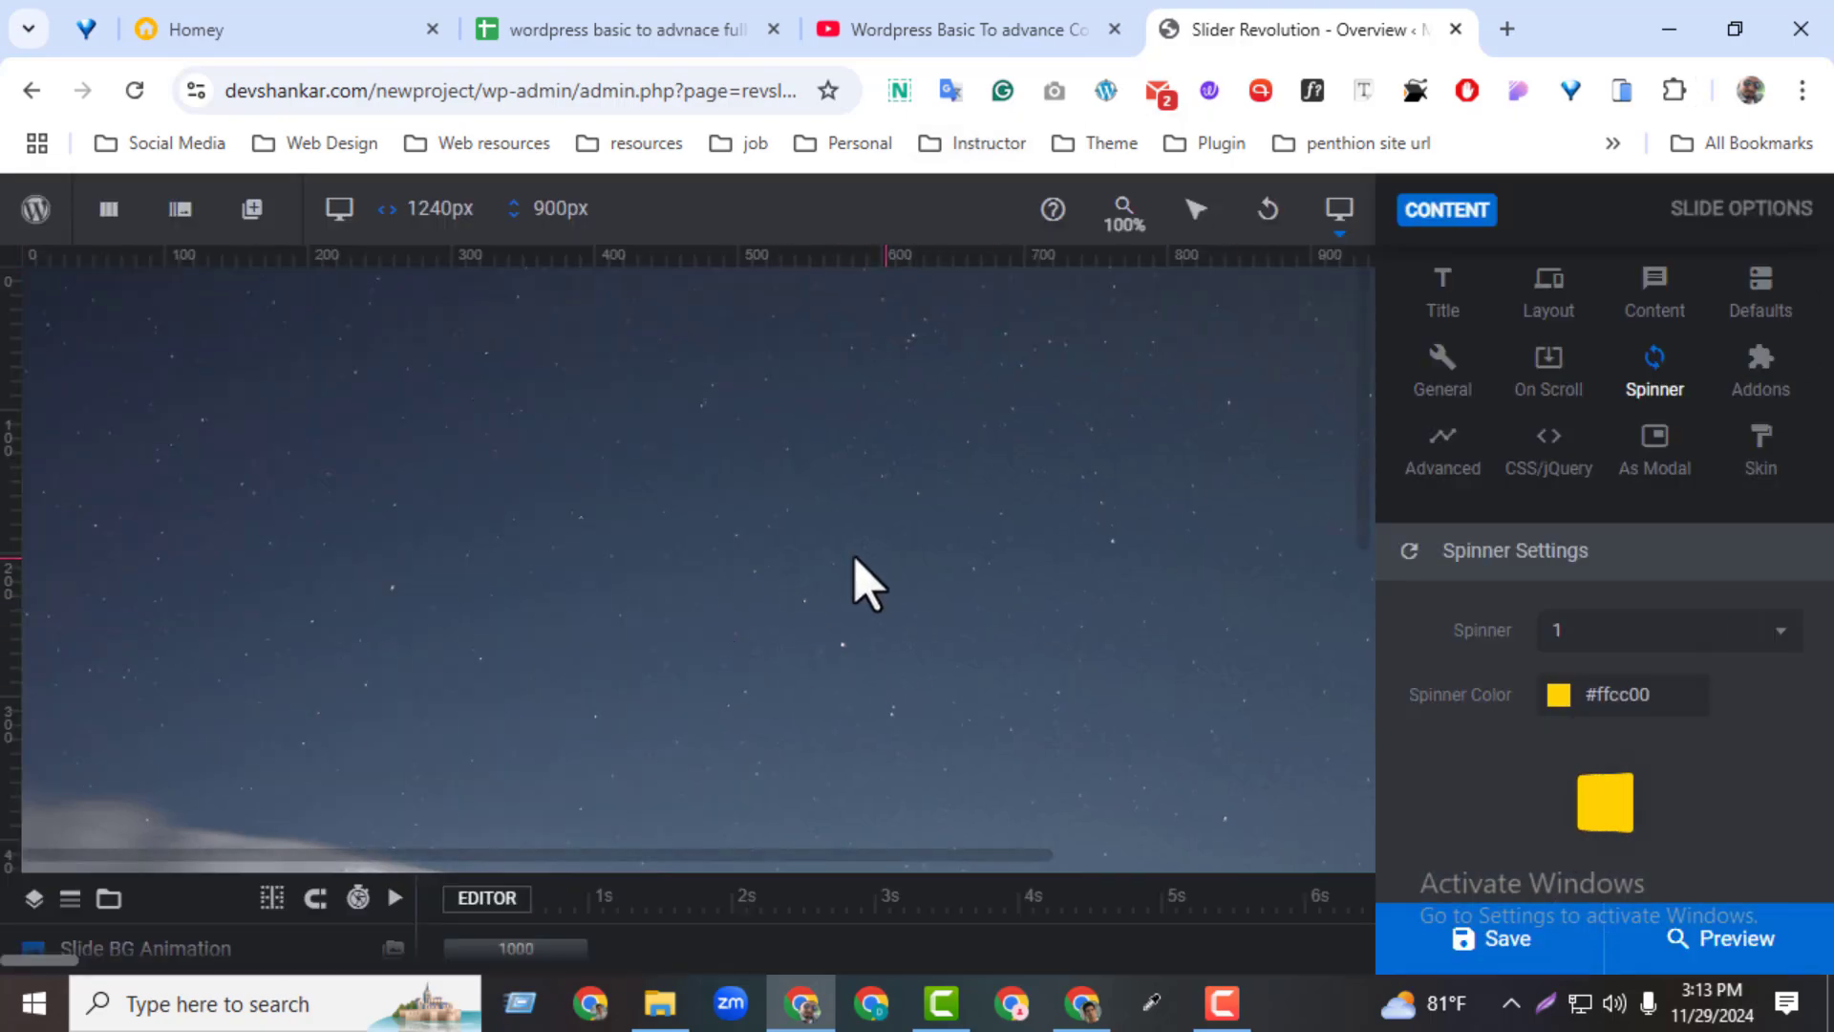
Try spinner style 5, and set the module's spinner to style 3
click(1667, 632)
click(1567, 543)
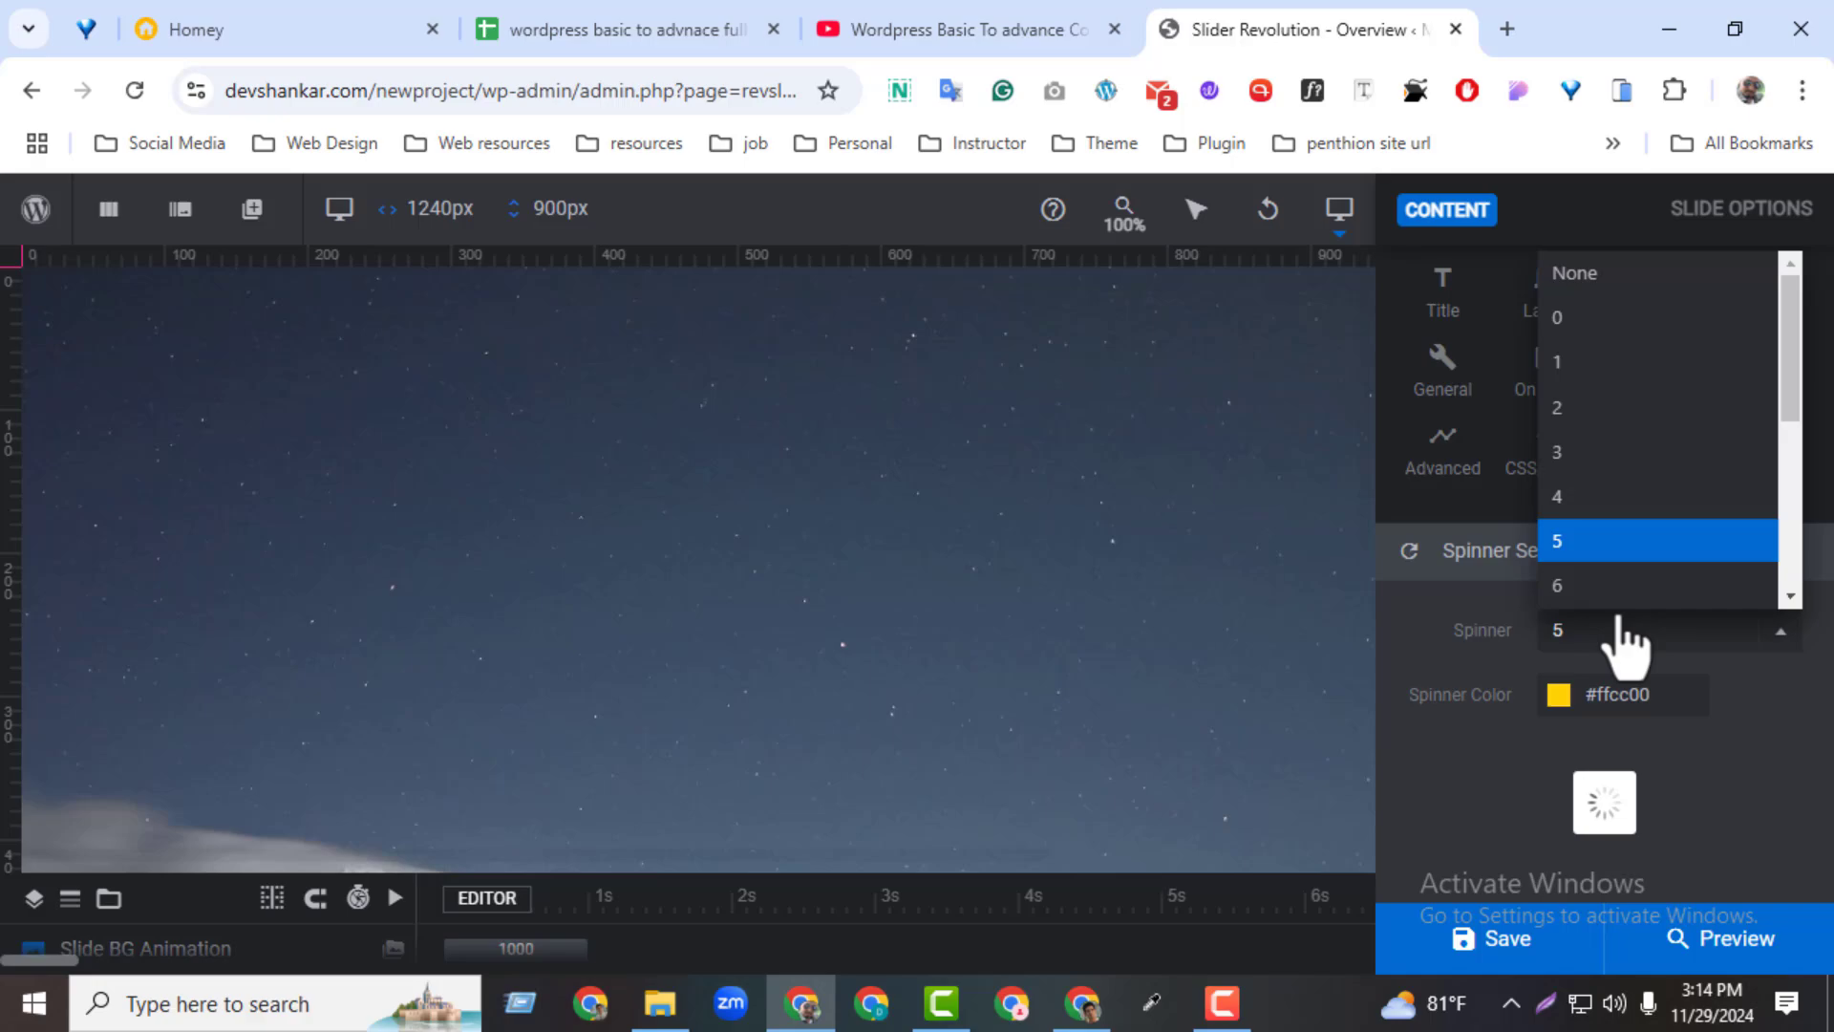
click(1574, 454)
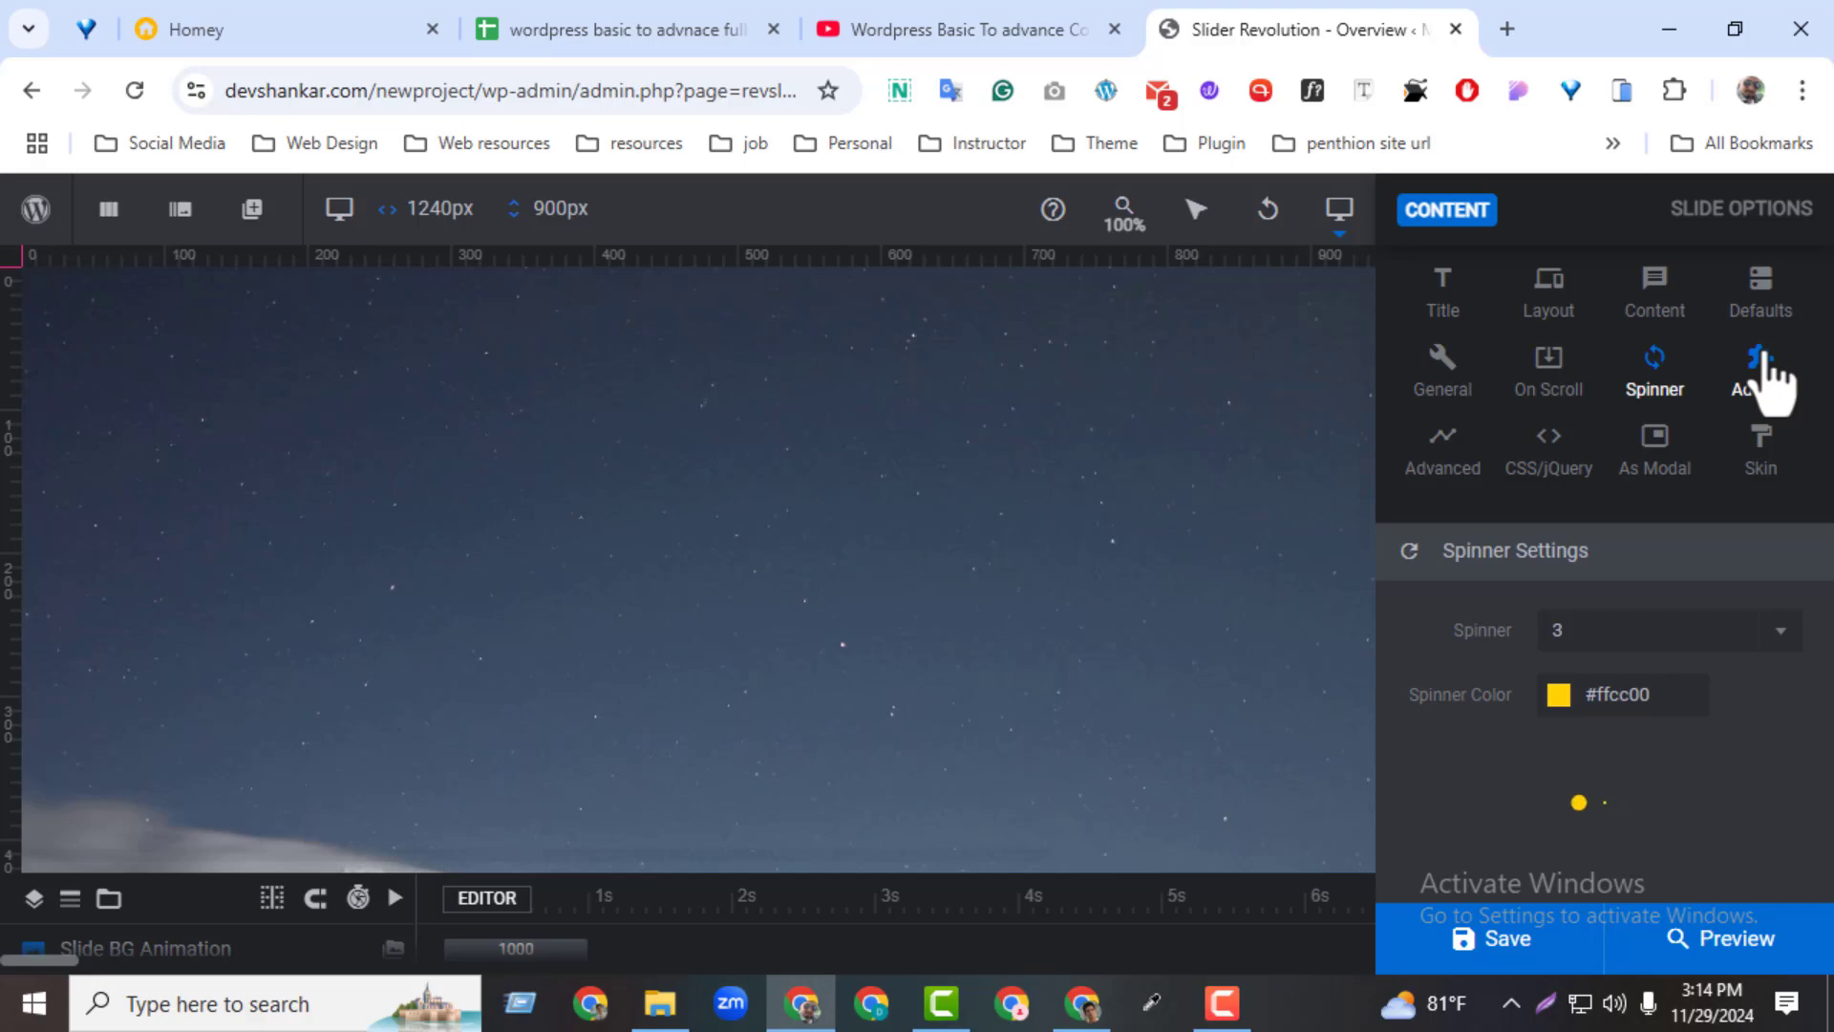
Open the module's Advanced options and review lazy loading, internal cache, device pixel ratio, fallback and jQuery output filters
click(1444, 435)
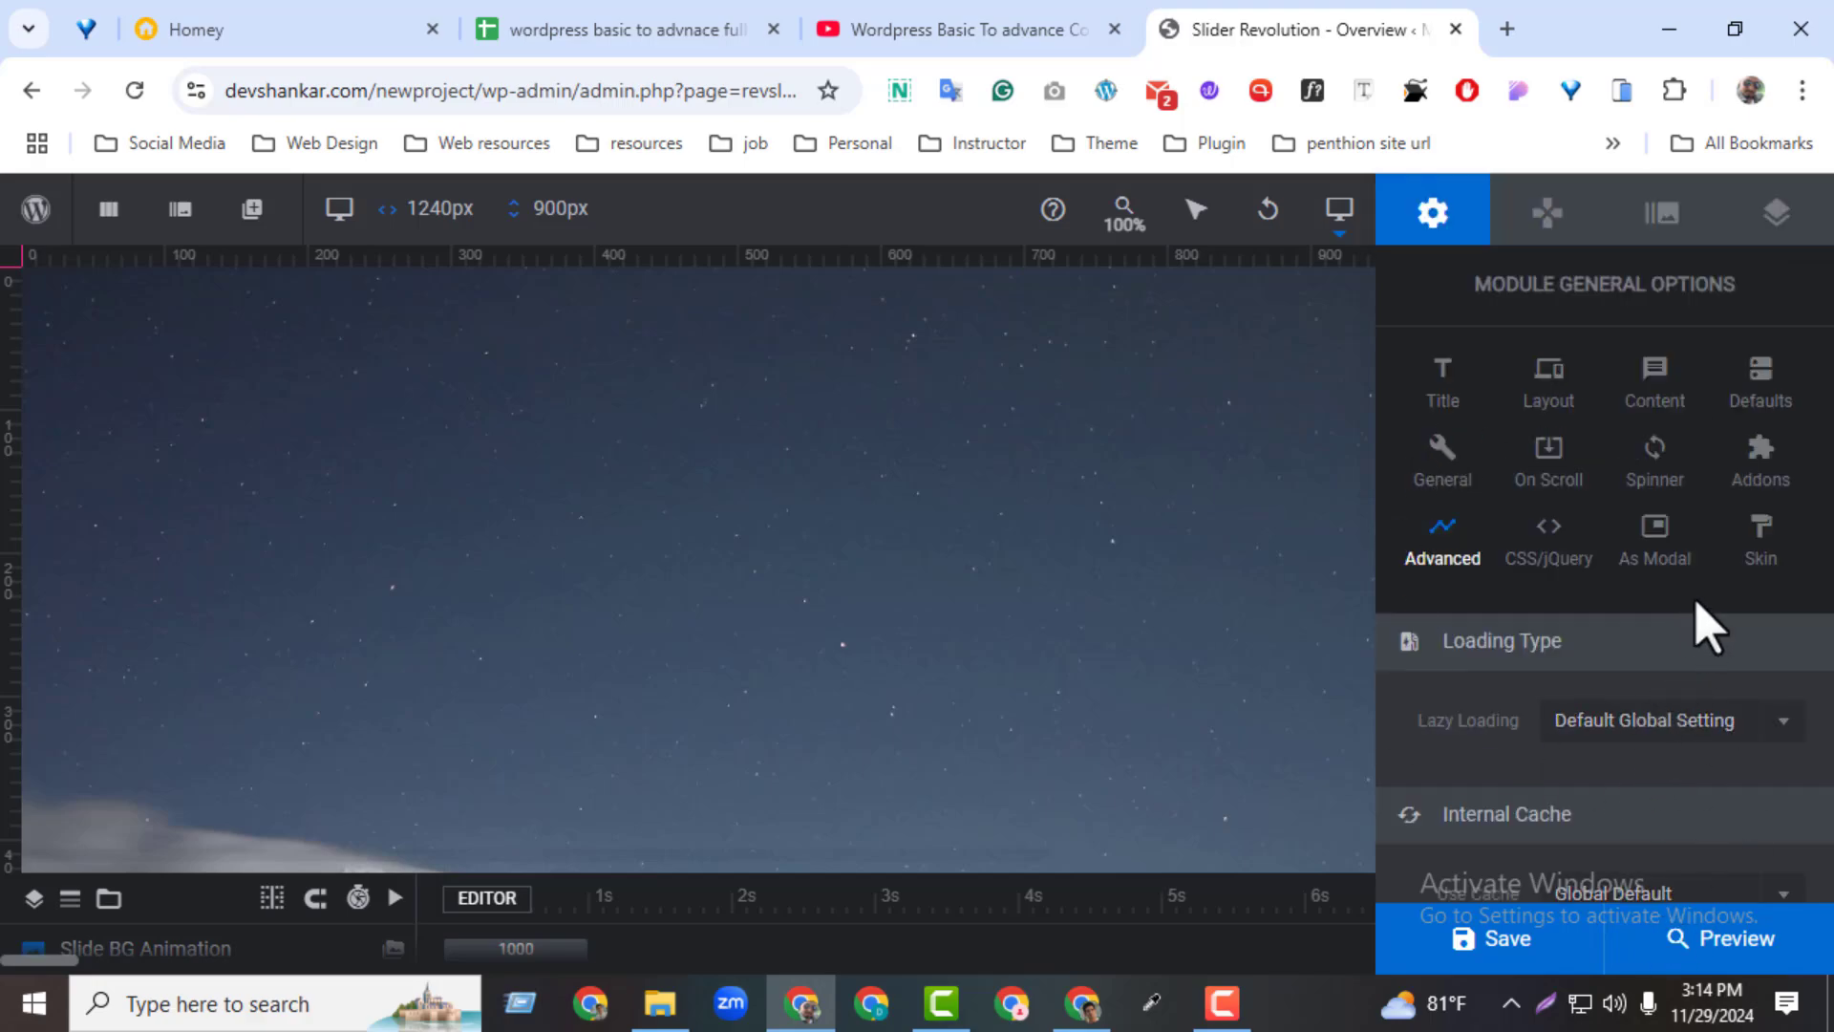
scroll(1708, 625, down, 8)
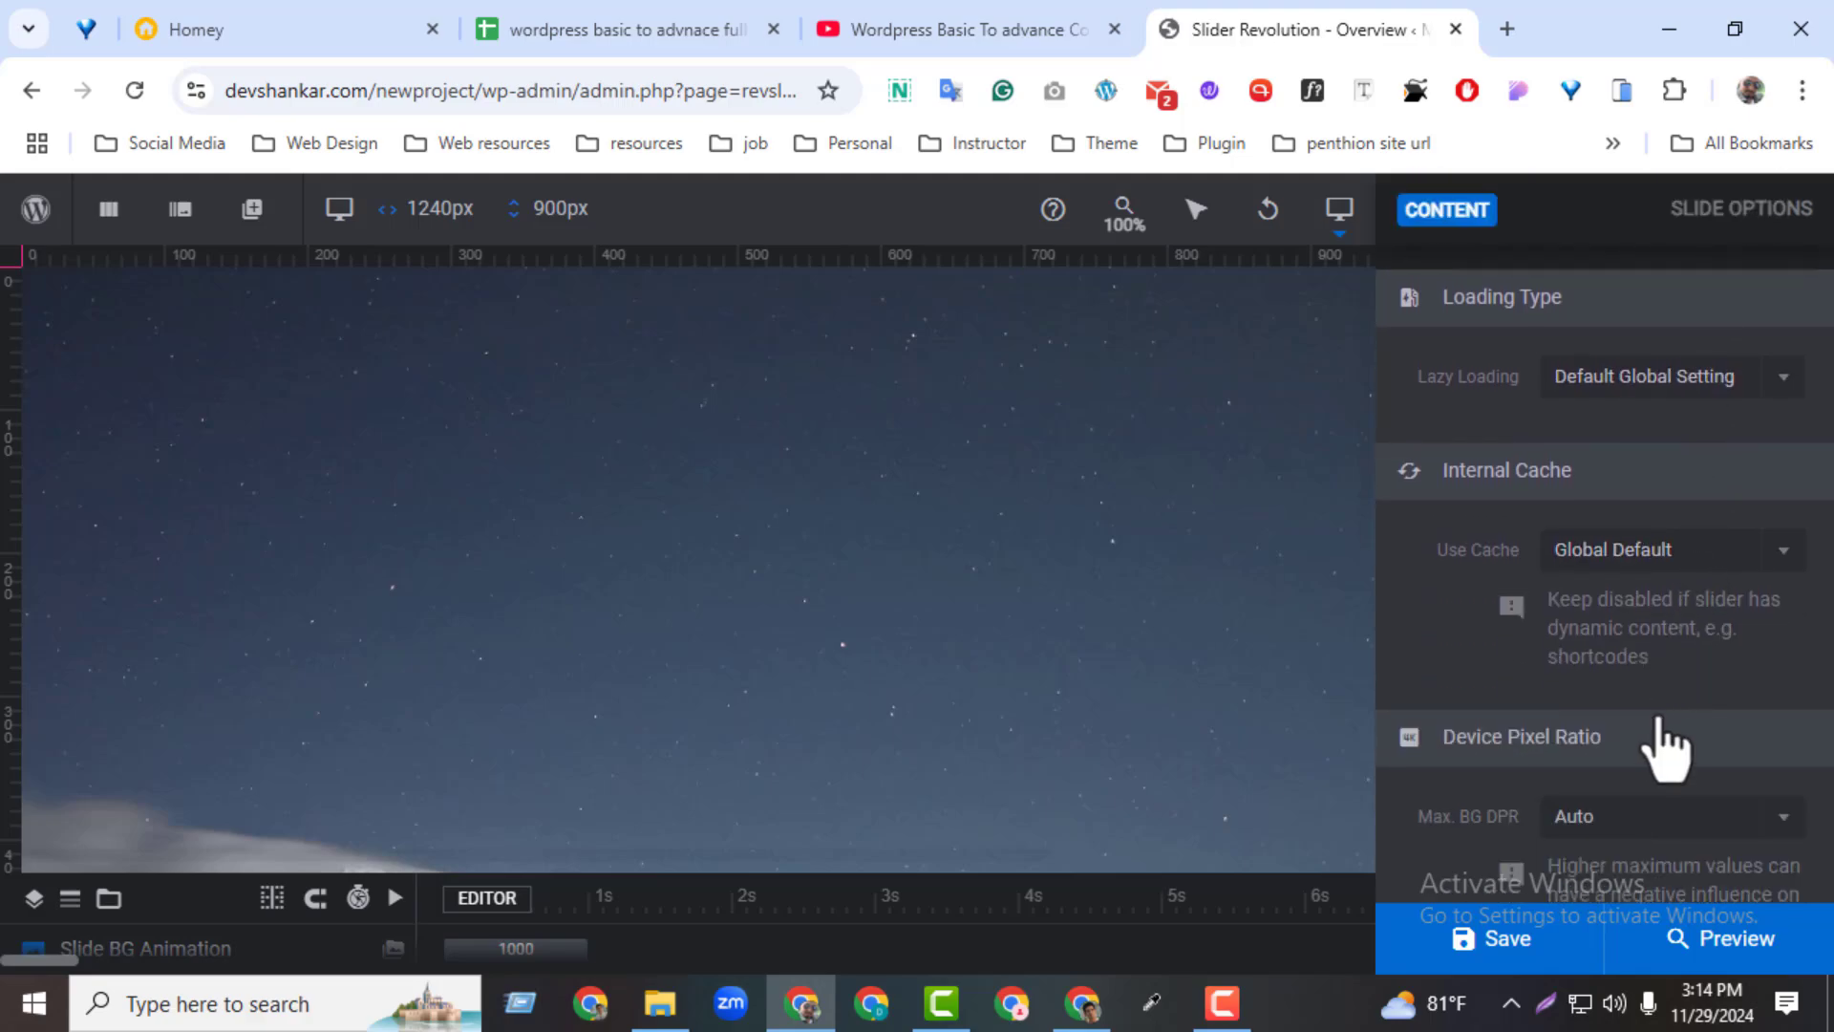
scroll(1663, 750, down, 3)
scroll(1662, 750, up, 6)
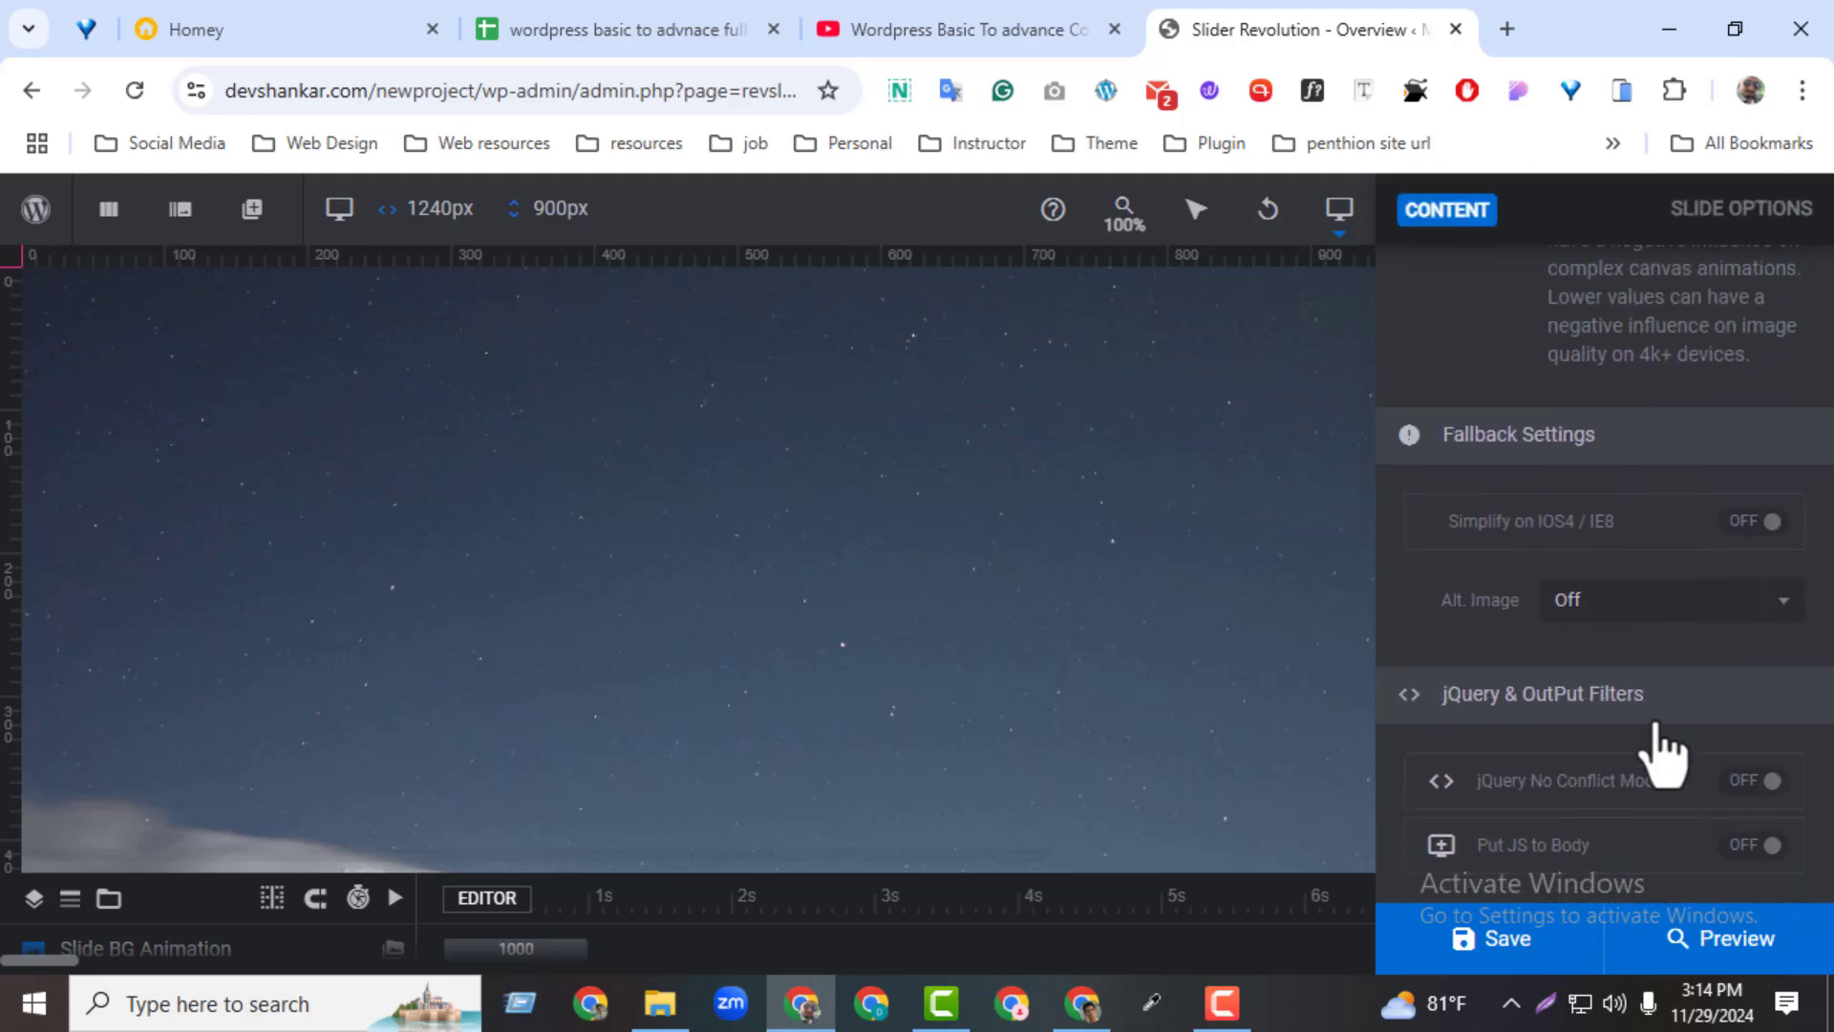
scroll(1629, 749, up, 4)
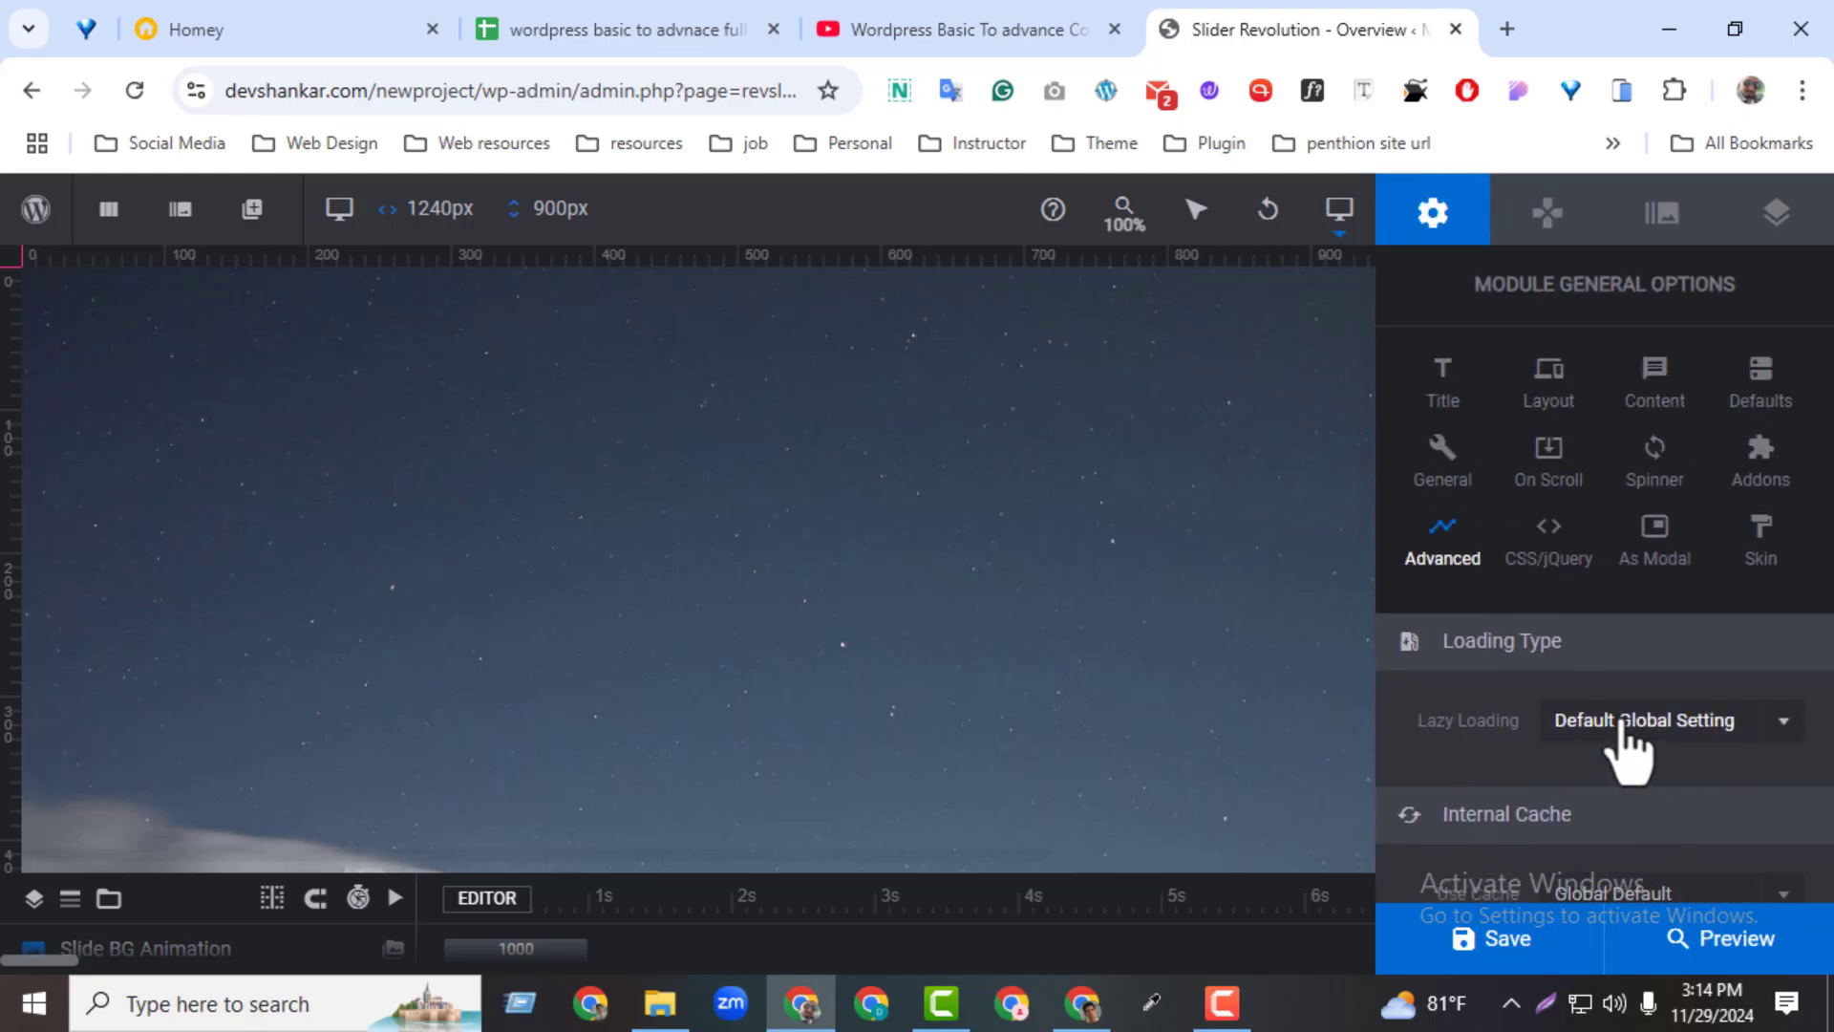
Look over the custom CSS/JS editor, the As Modal options and the global color skins, closing each dialog unchanged
click(1540, 562)
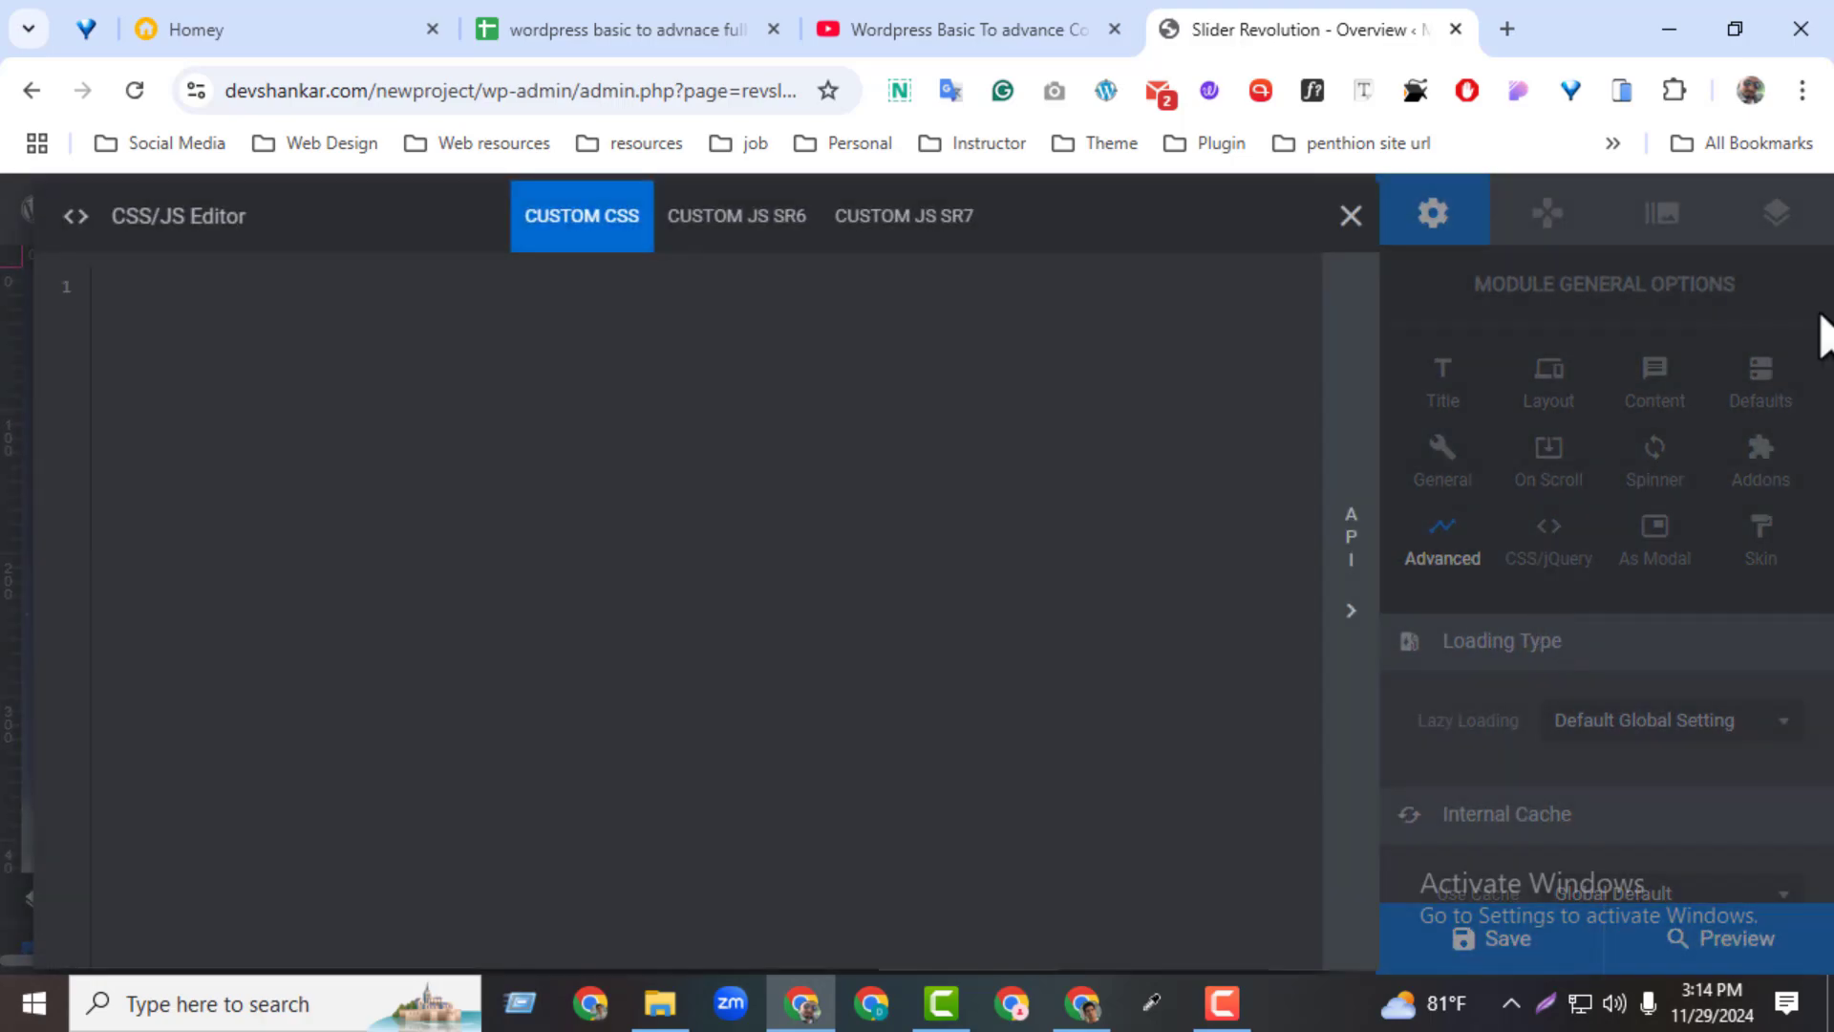
click(1352, 222)
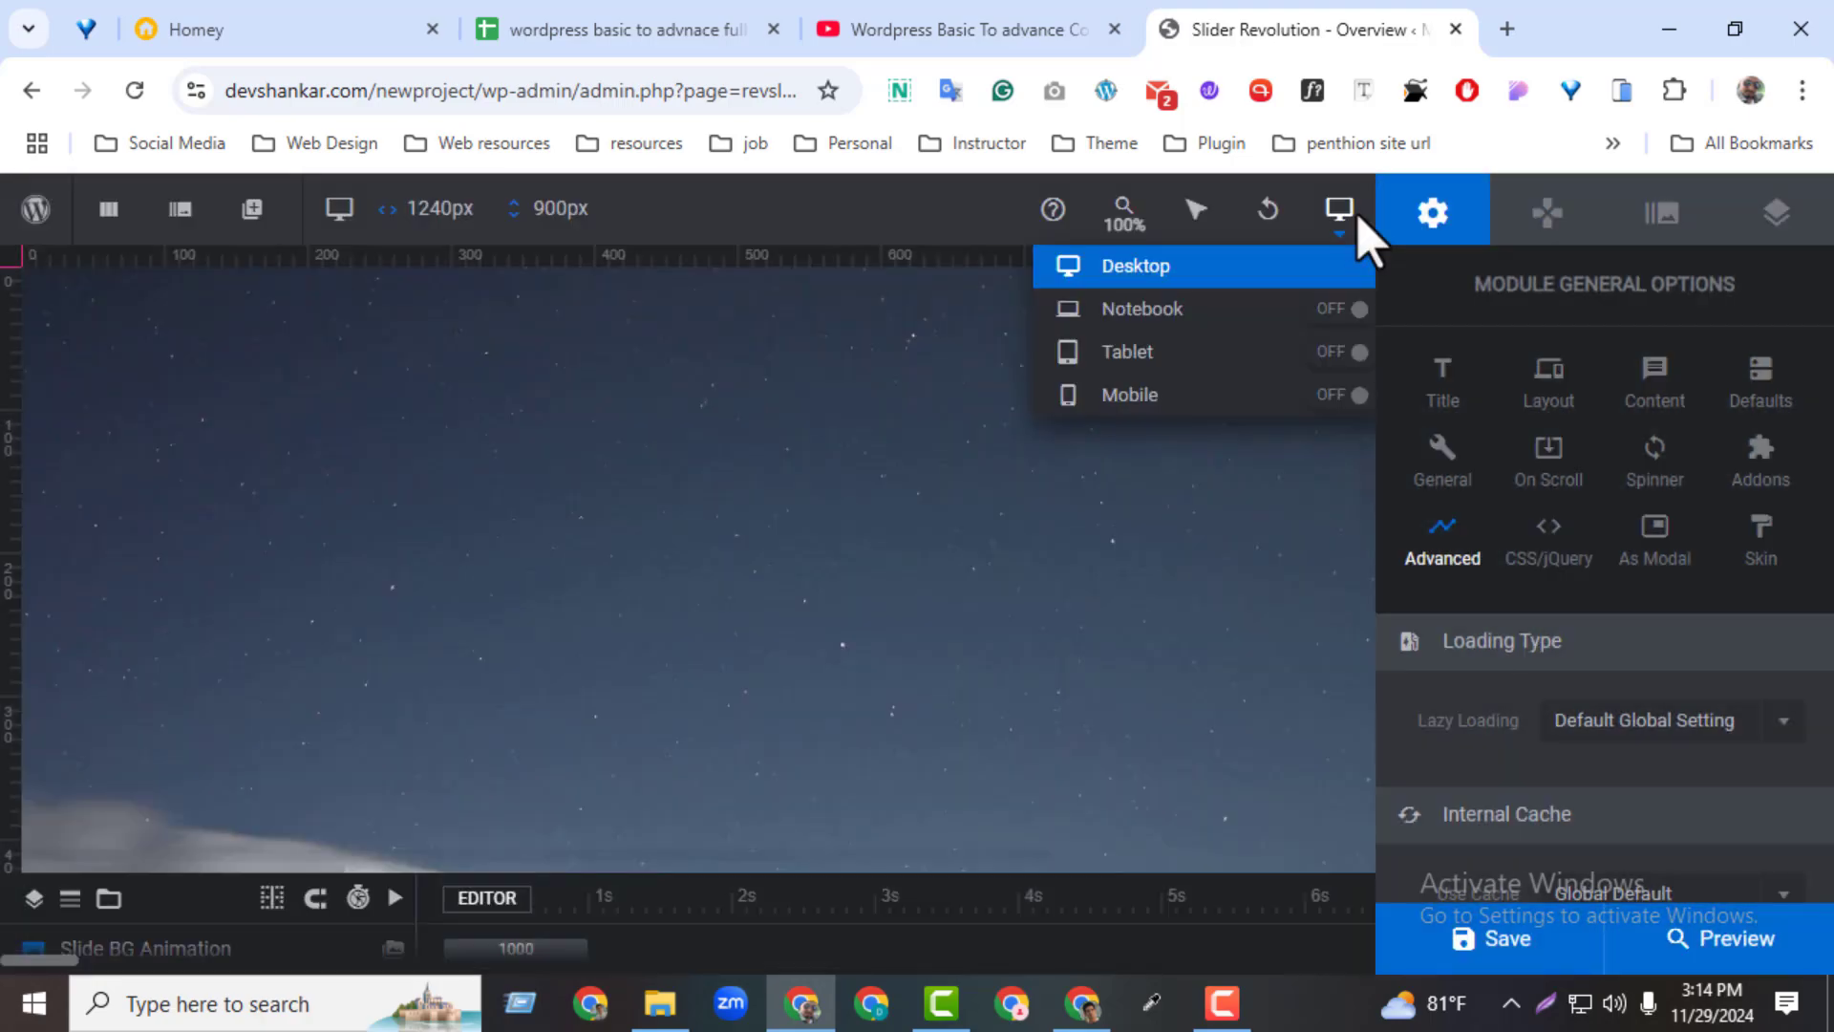
click(1653, 566)
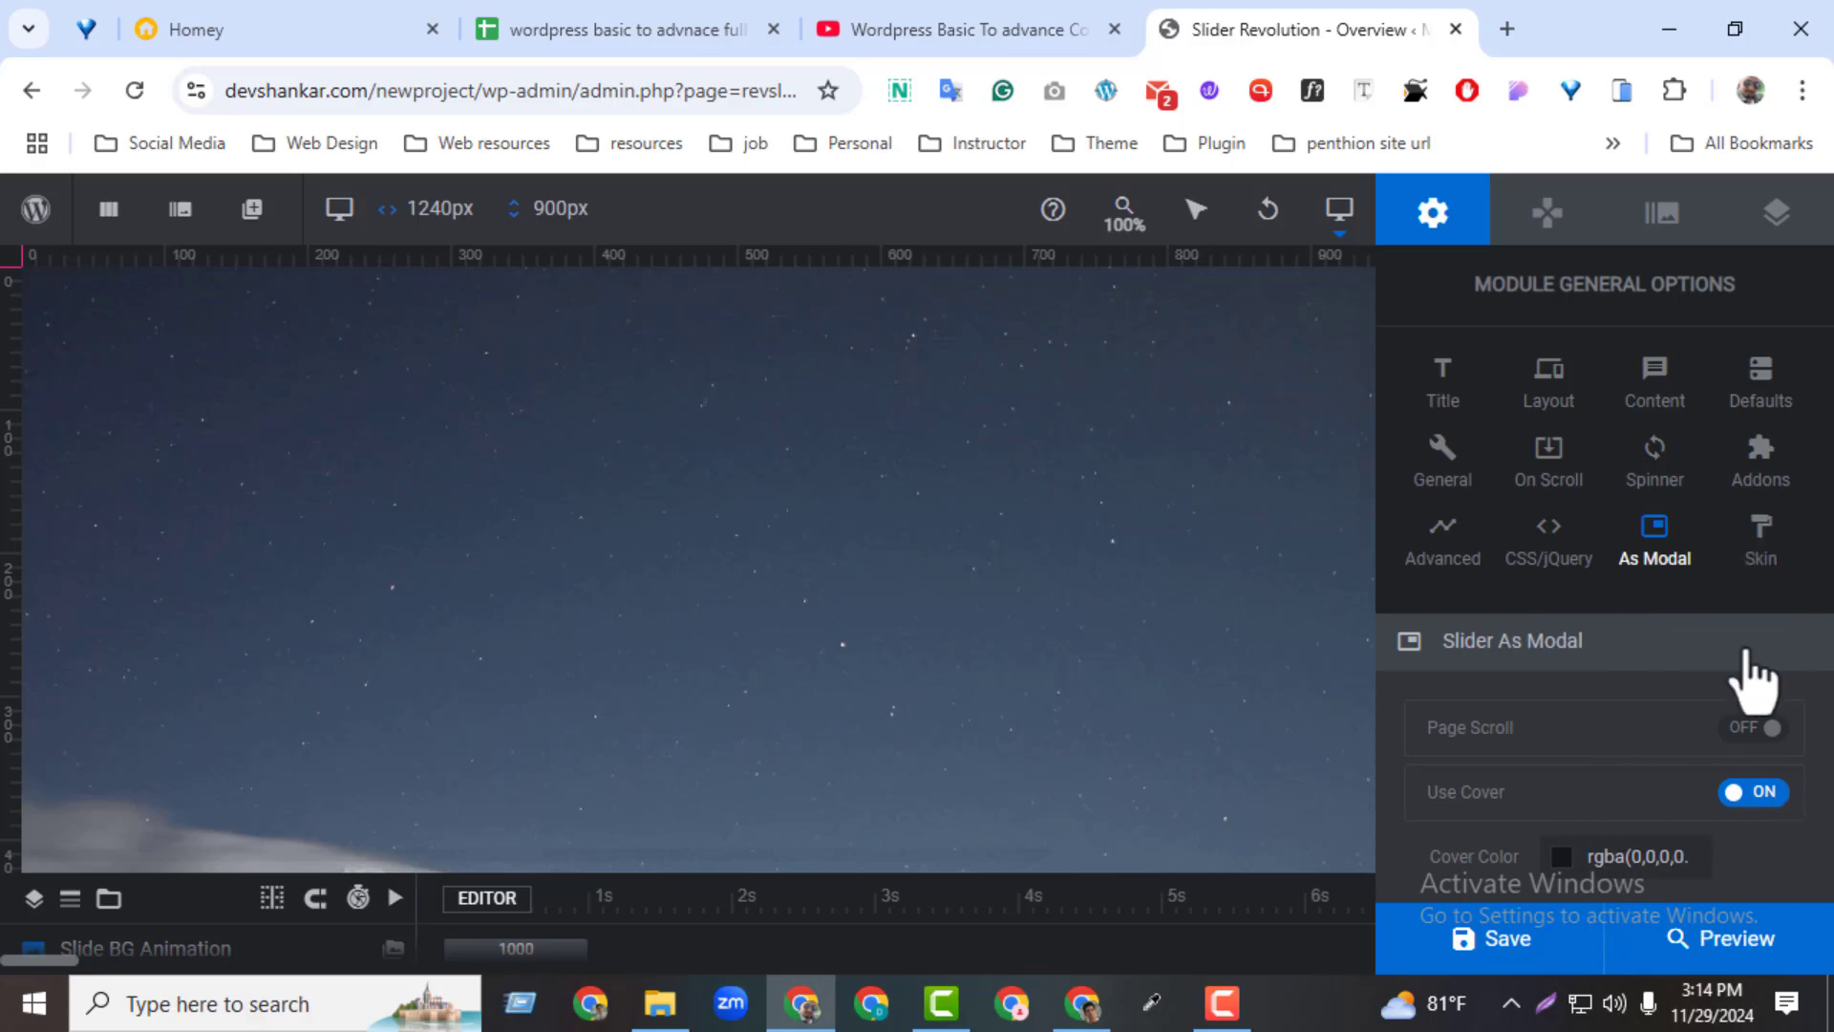
click(1756, 559)
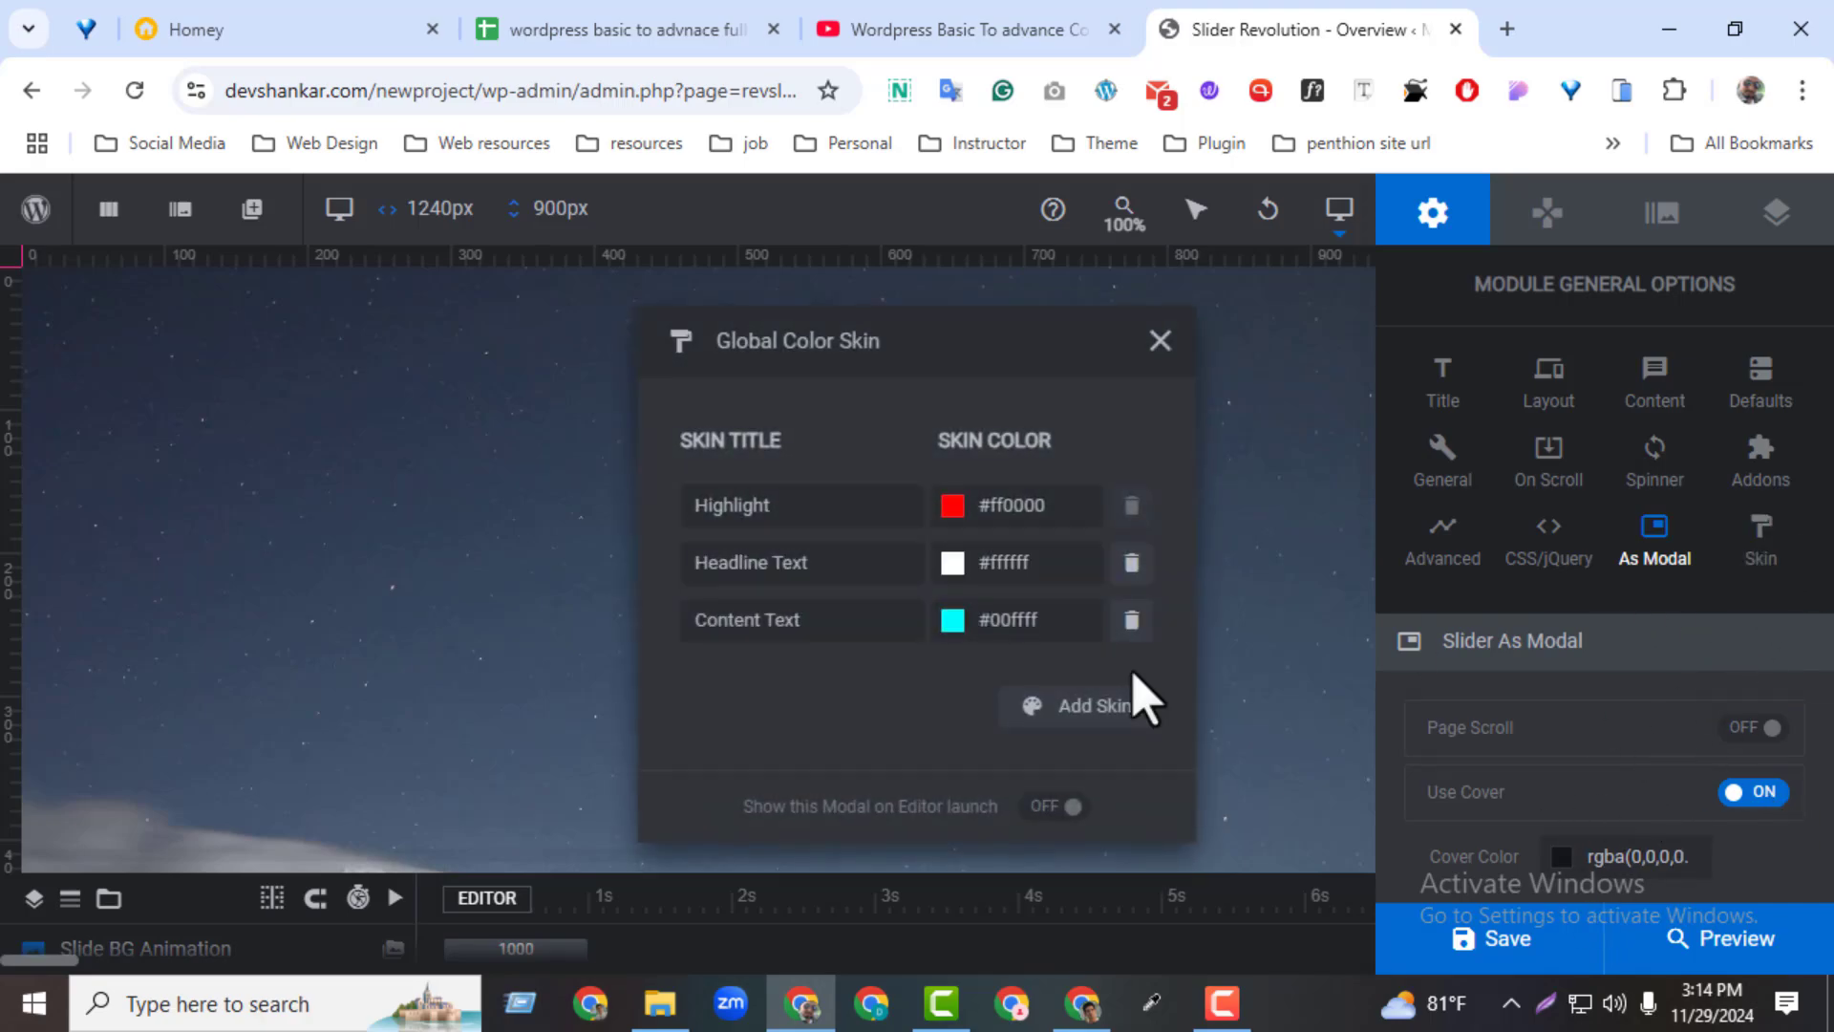
click(1158, 344)
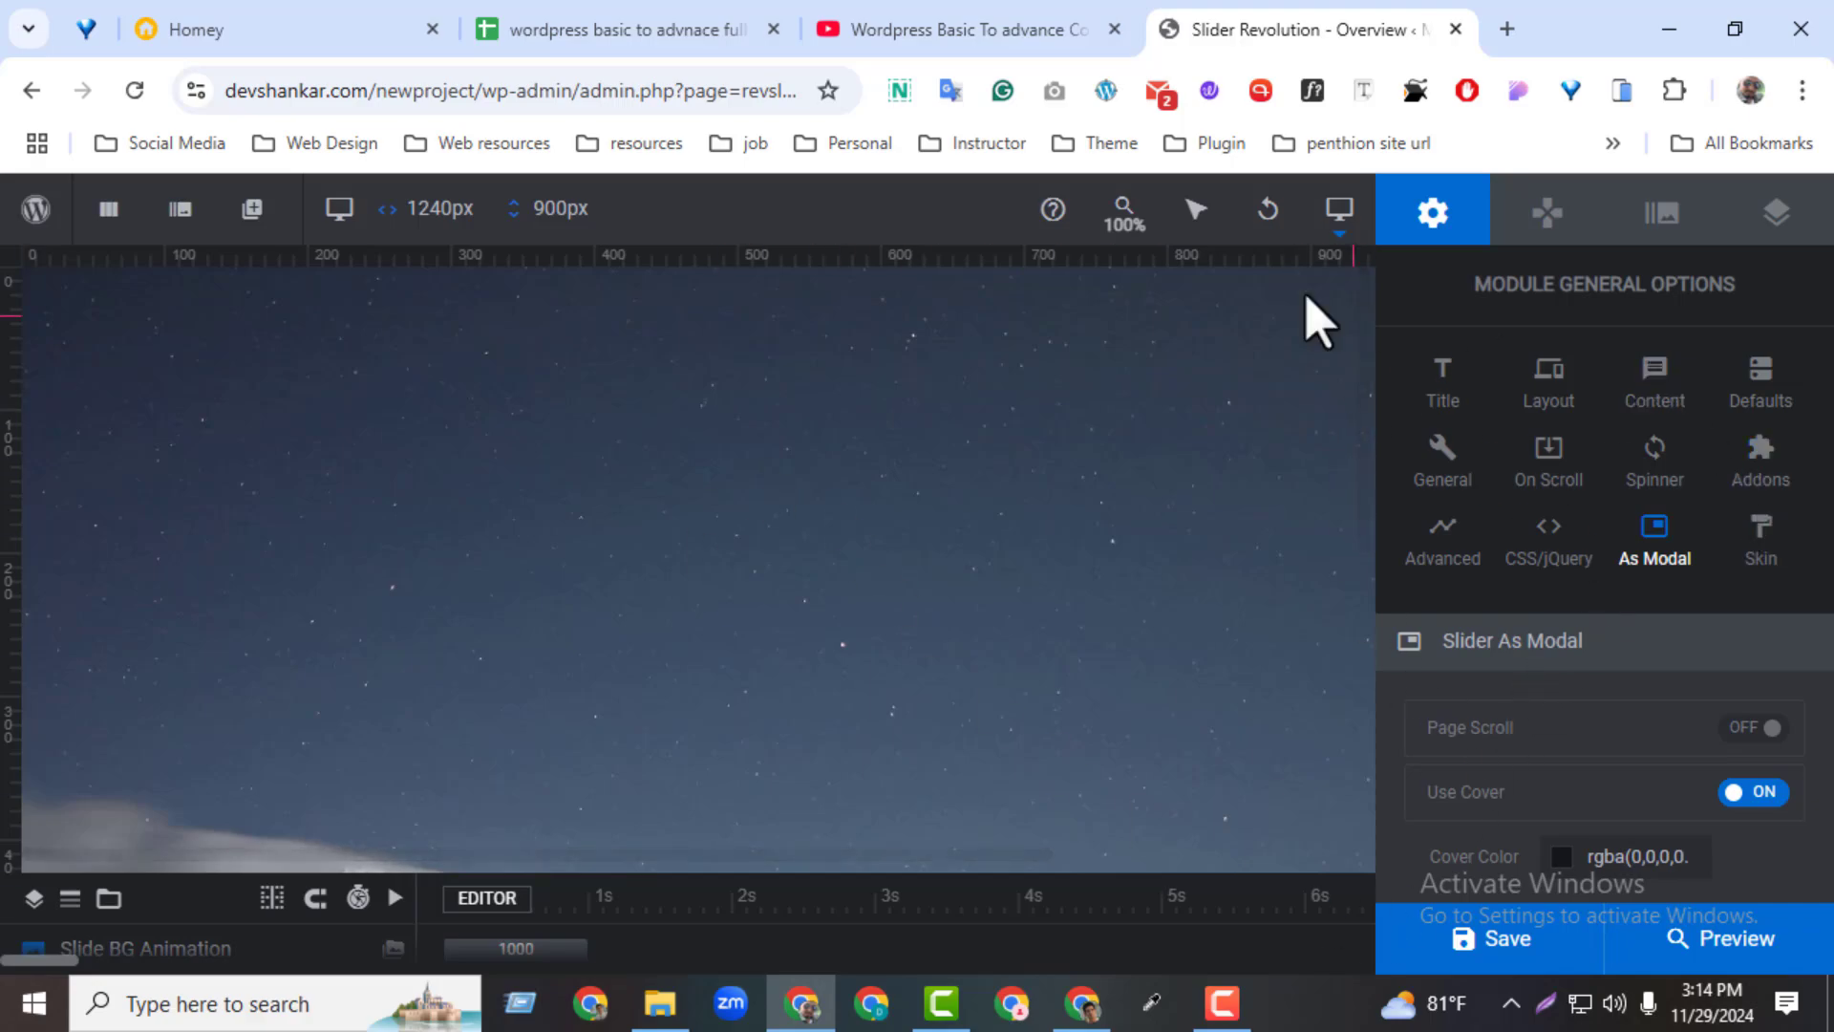
Bring up the navigation options and switch the editor to slide 01
click(1547, 212)
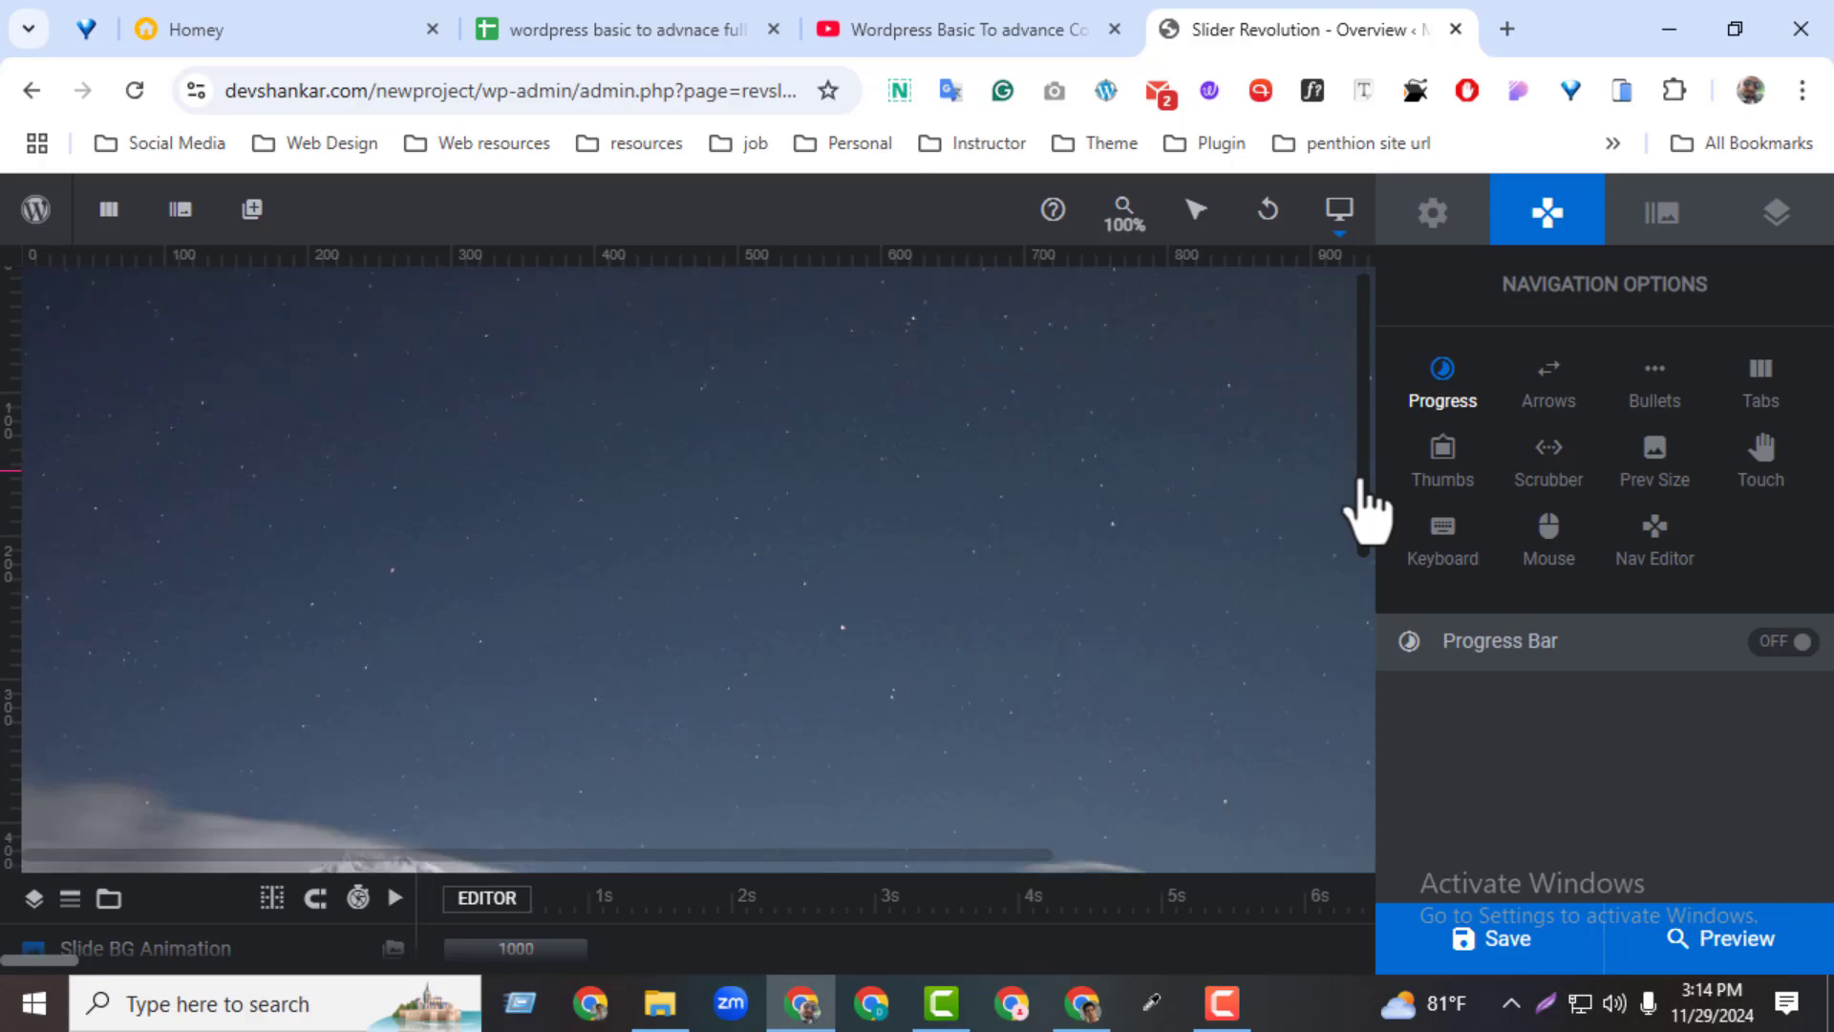
mouse_move(162, 212)
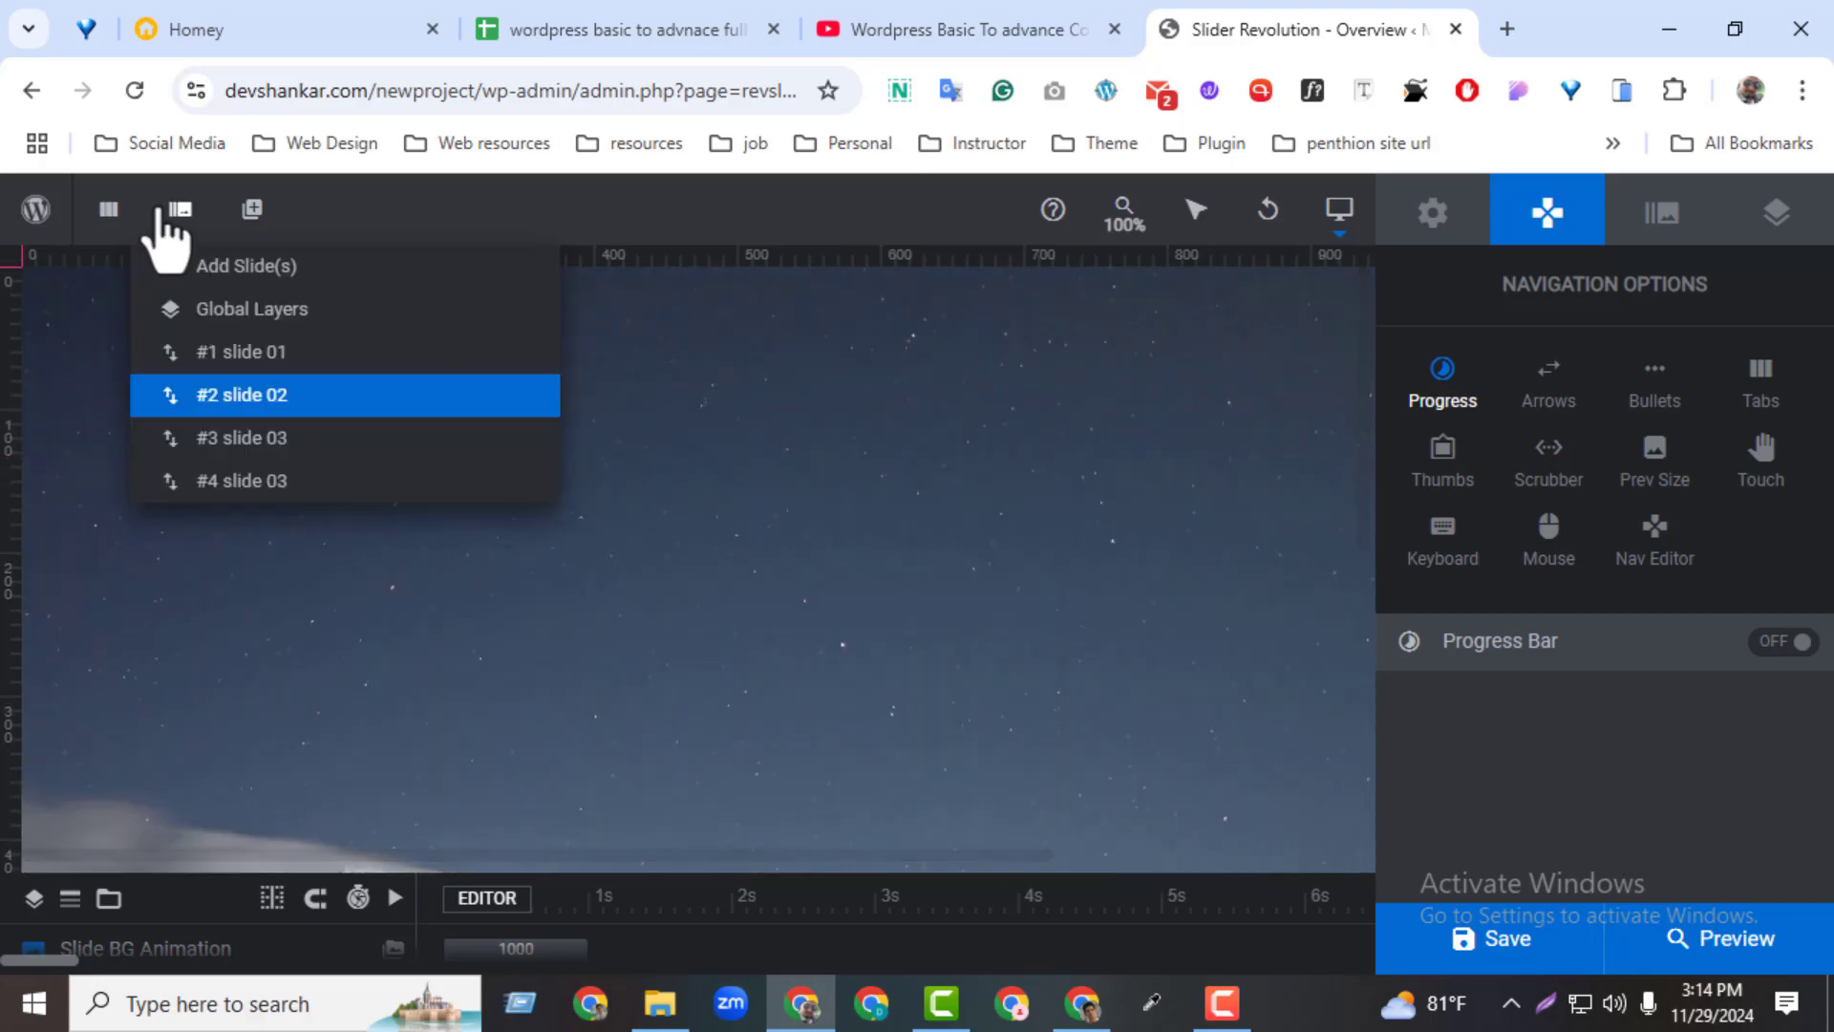
click(232, 350)
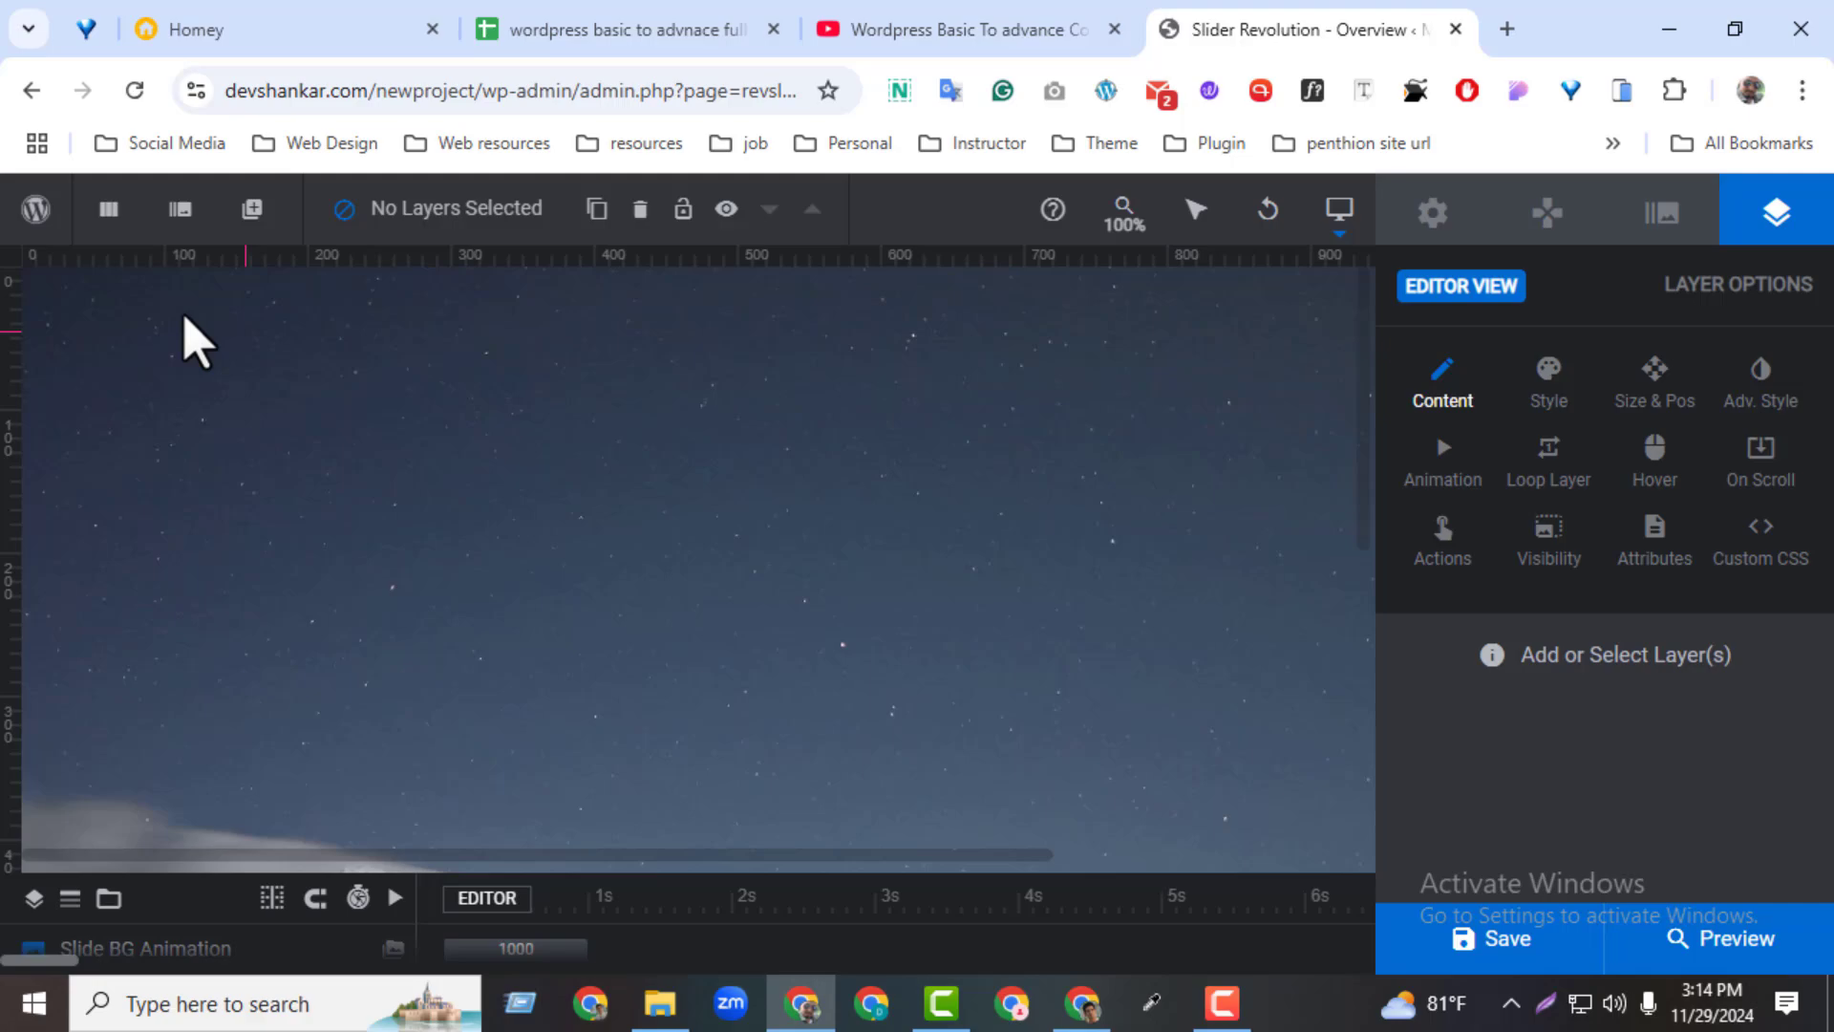
mouse_move(187, 218)
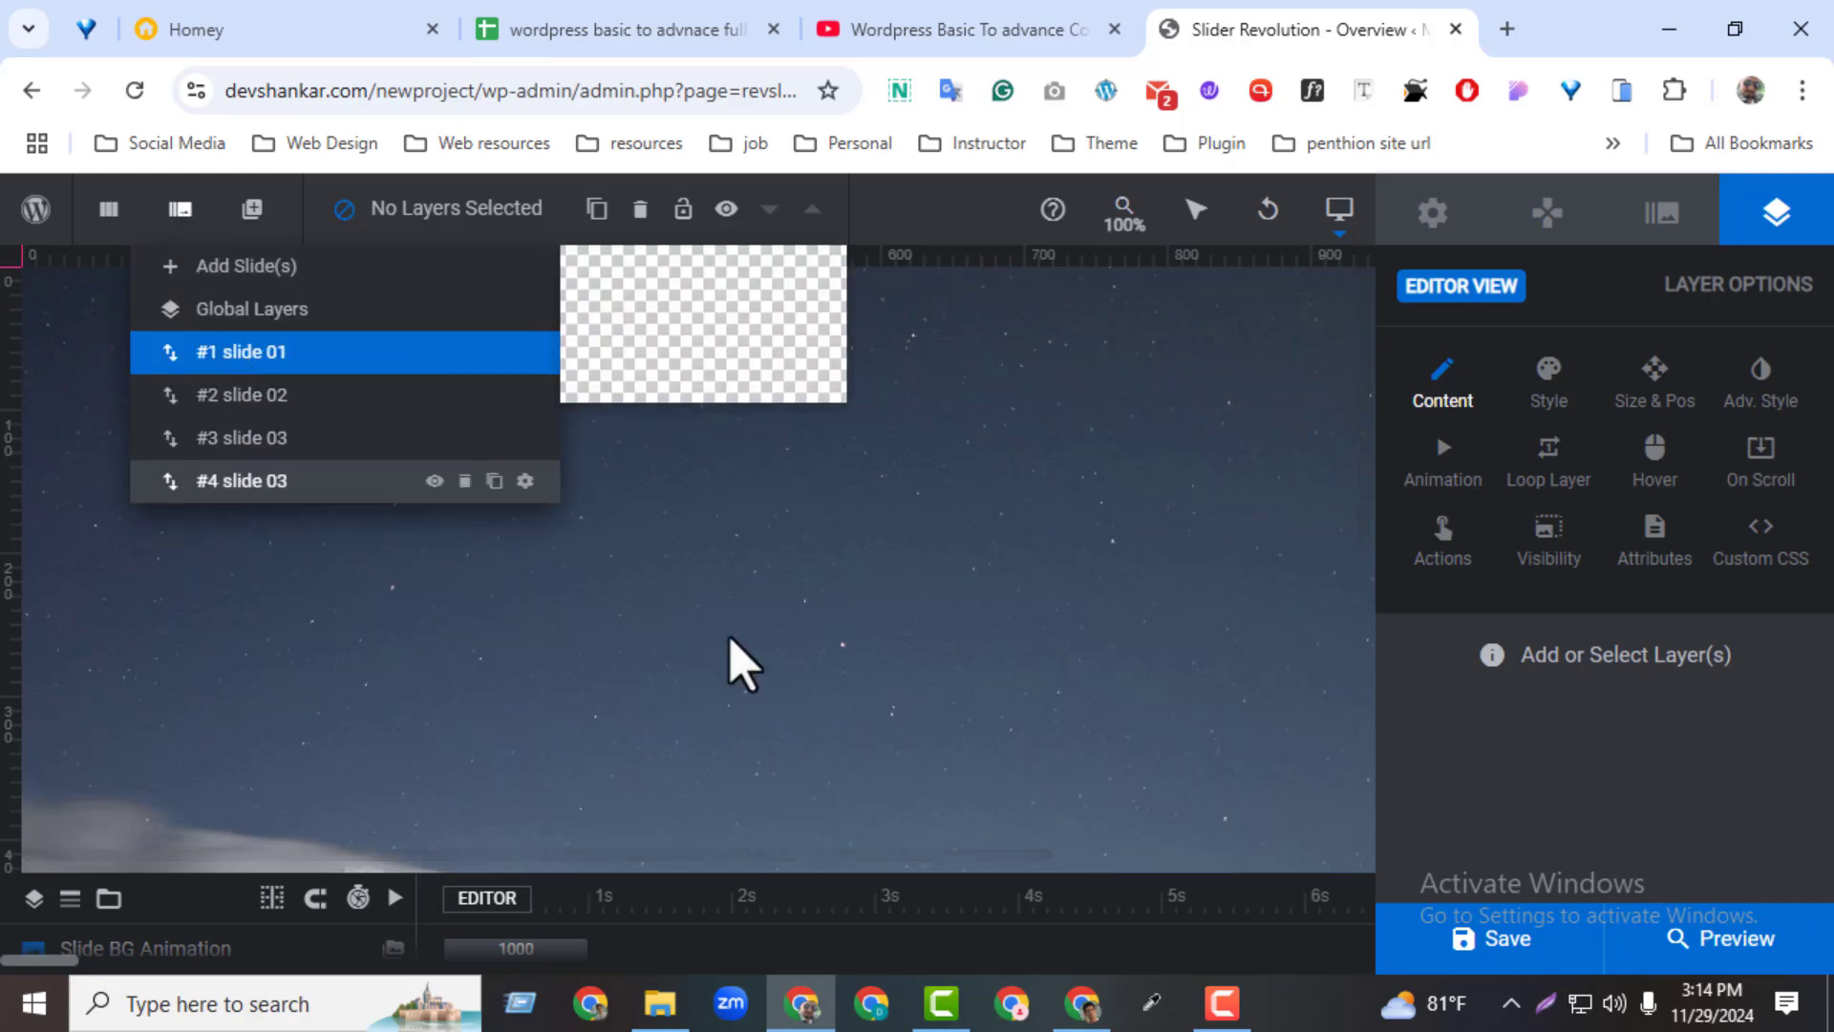
Add a text layer to slide 01, enlarge it to about 79 px, place it near the upper middle and set its text to "slider one"
mouse_move(243, 214)
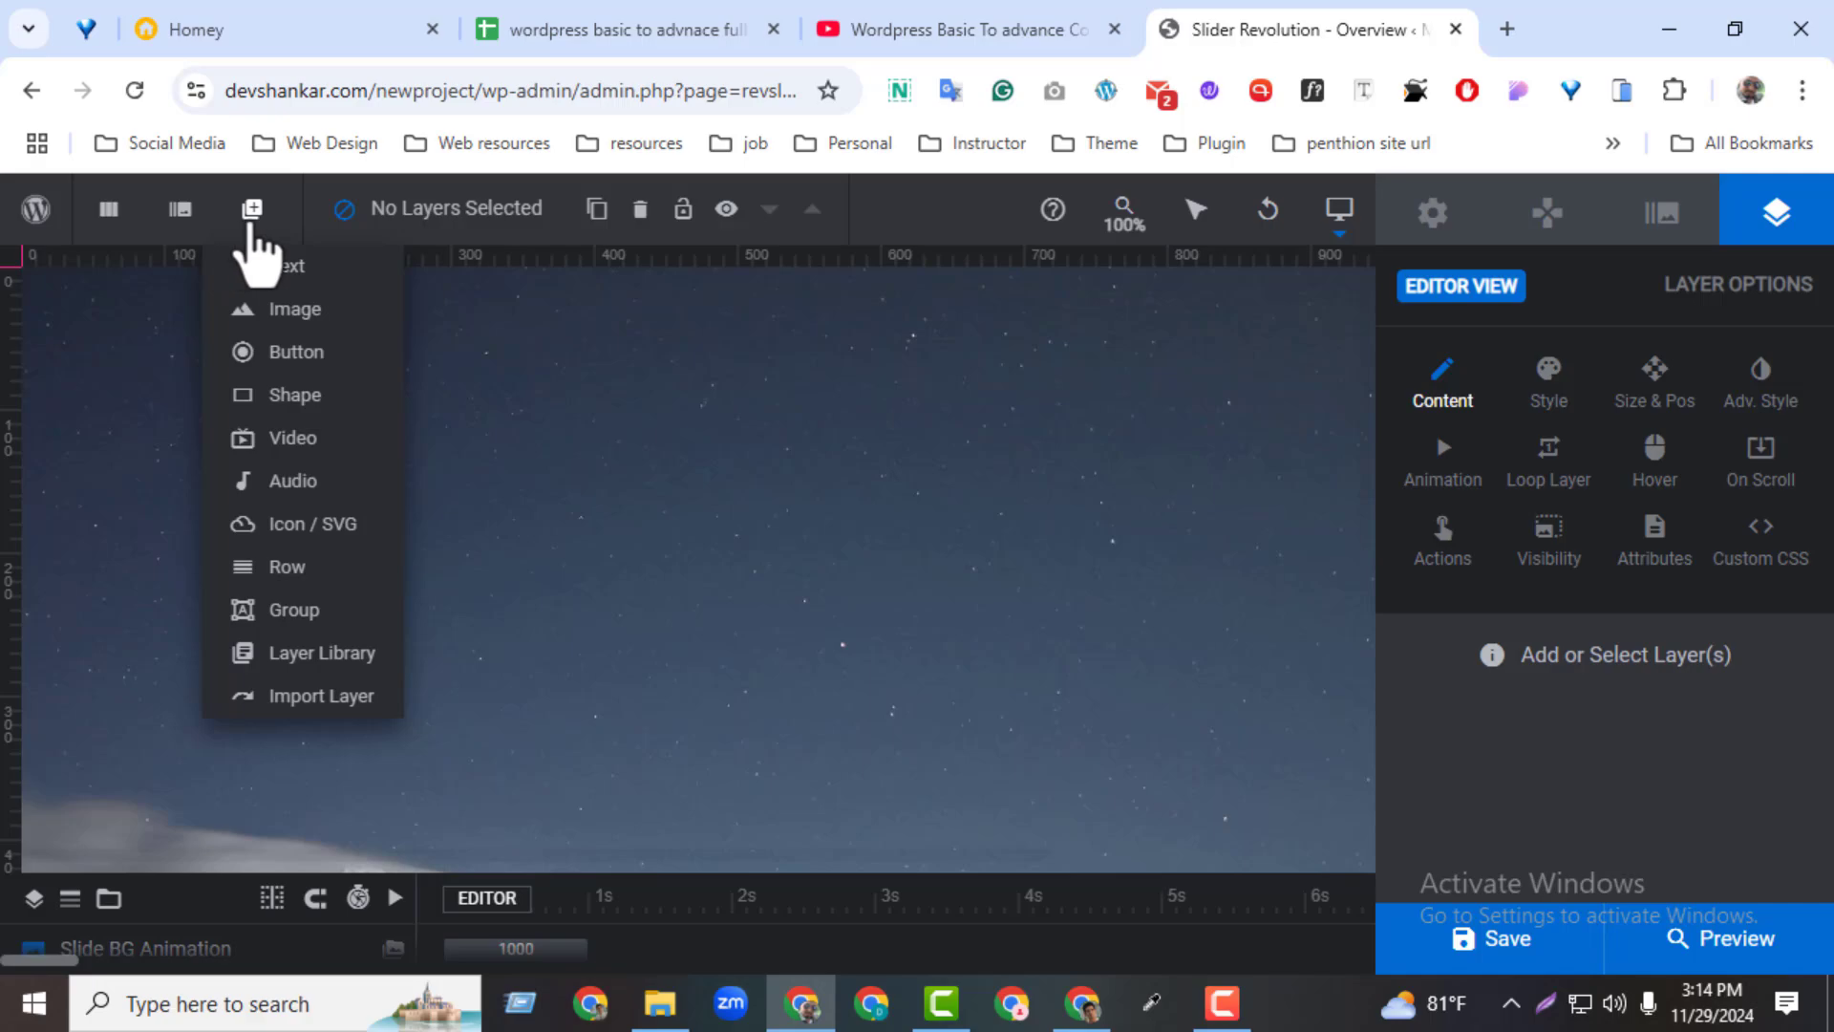
click(266, 268)
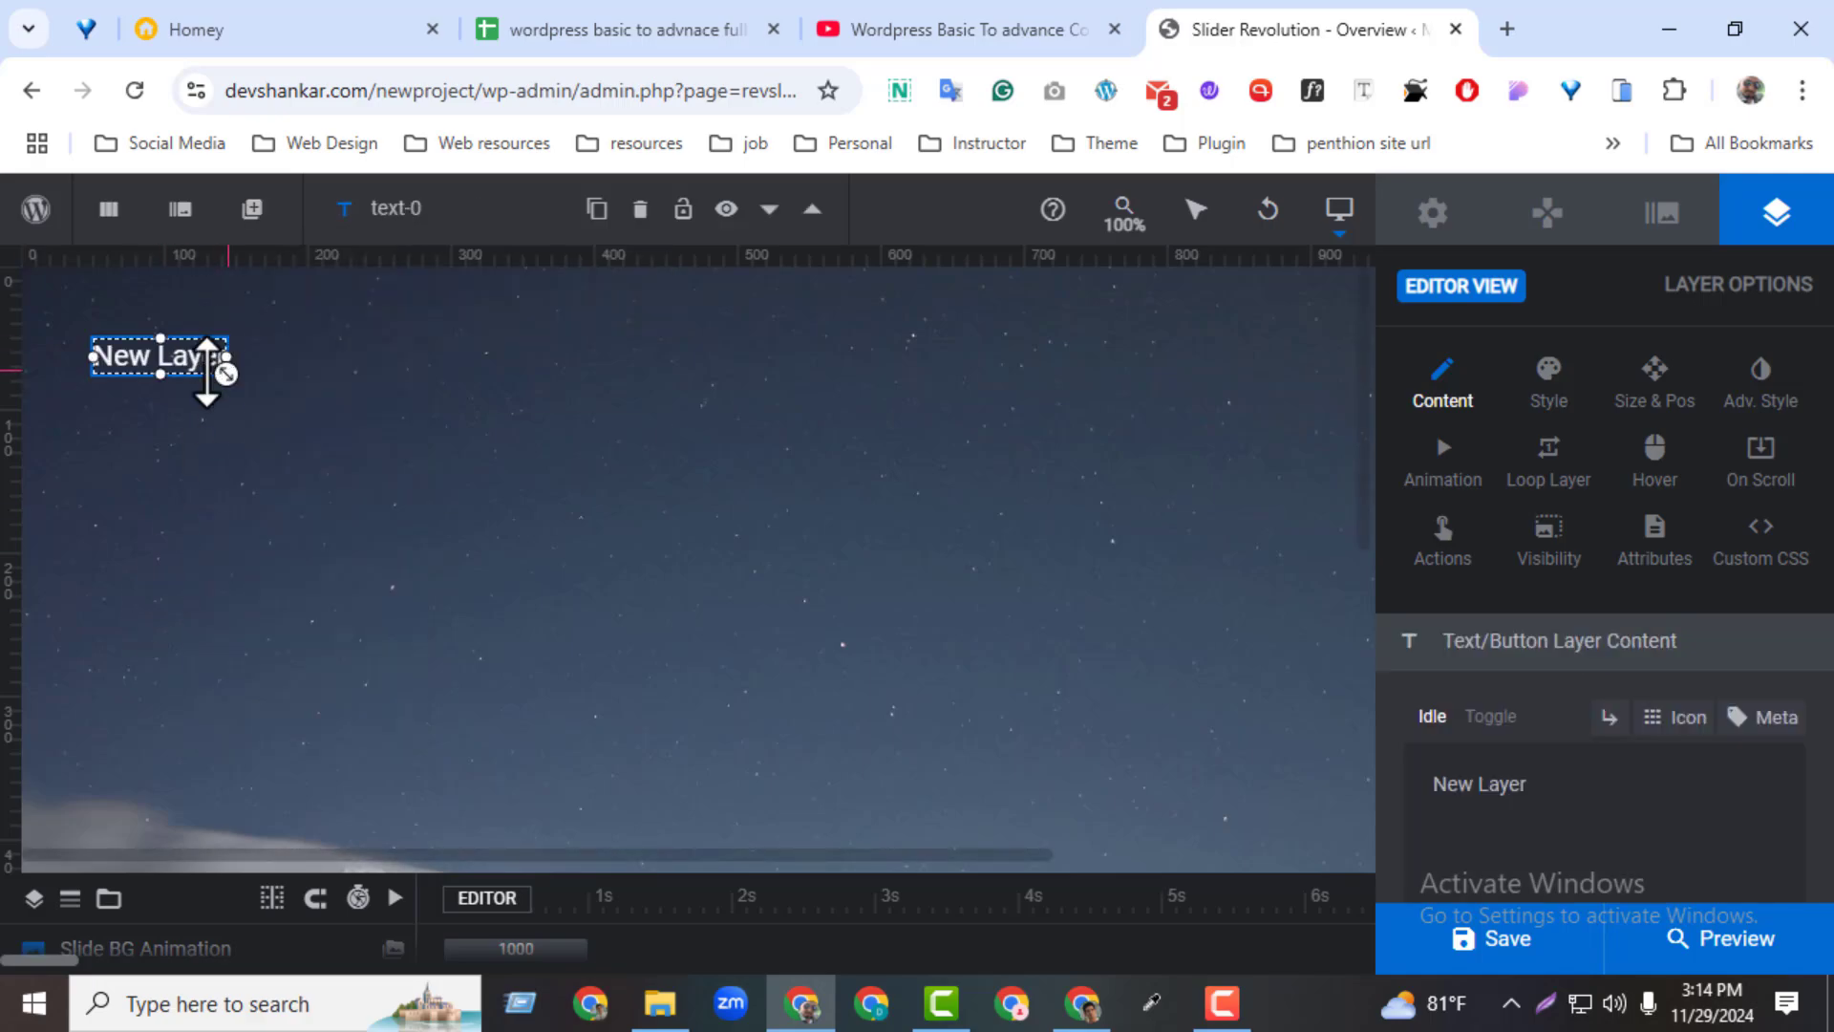
drag(207, 369, 1137, 677)
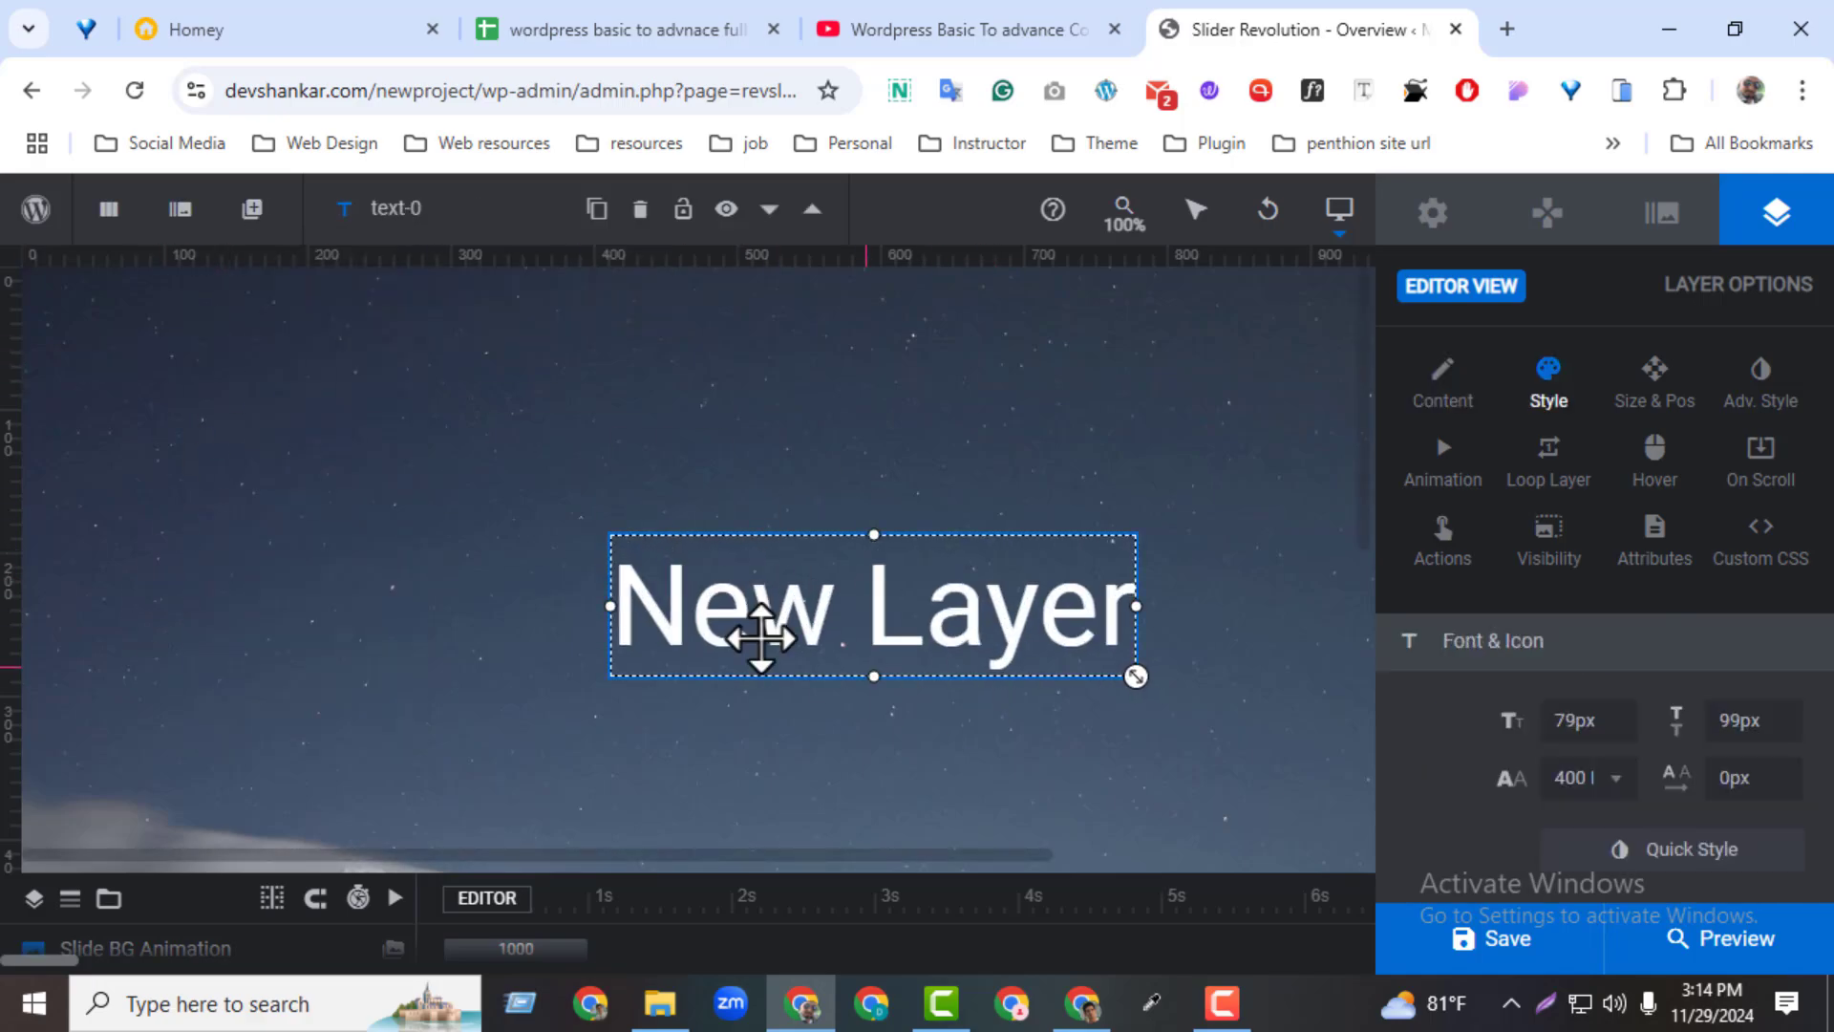
drag(943, 642, 787, 558)
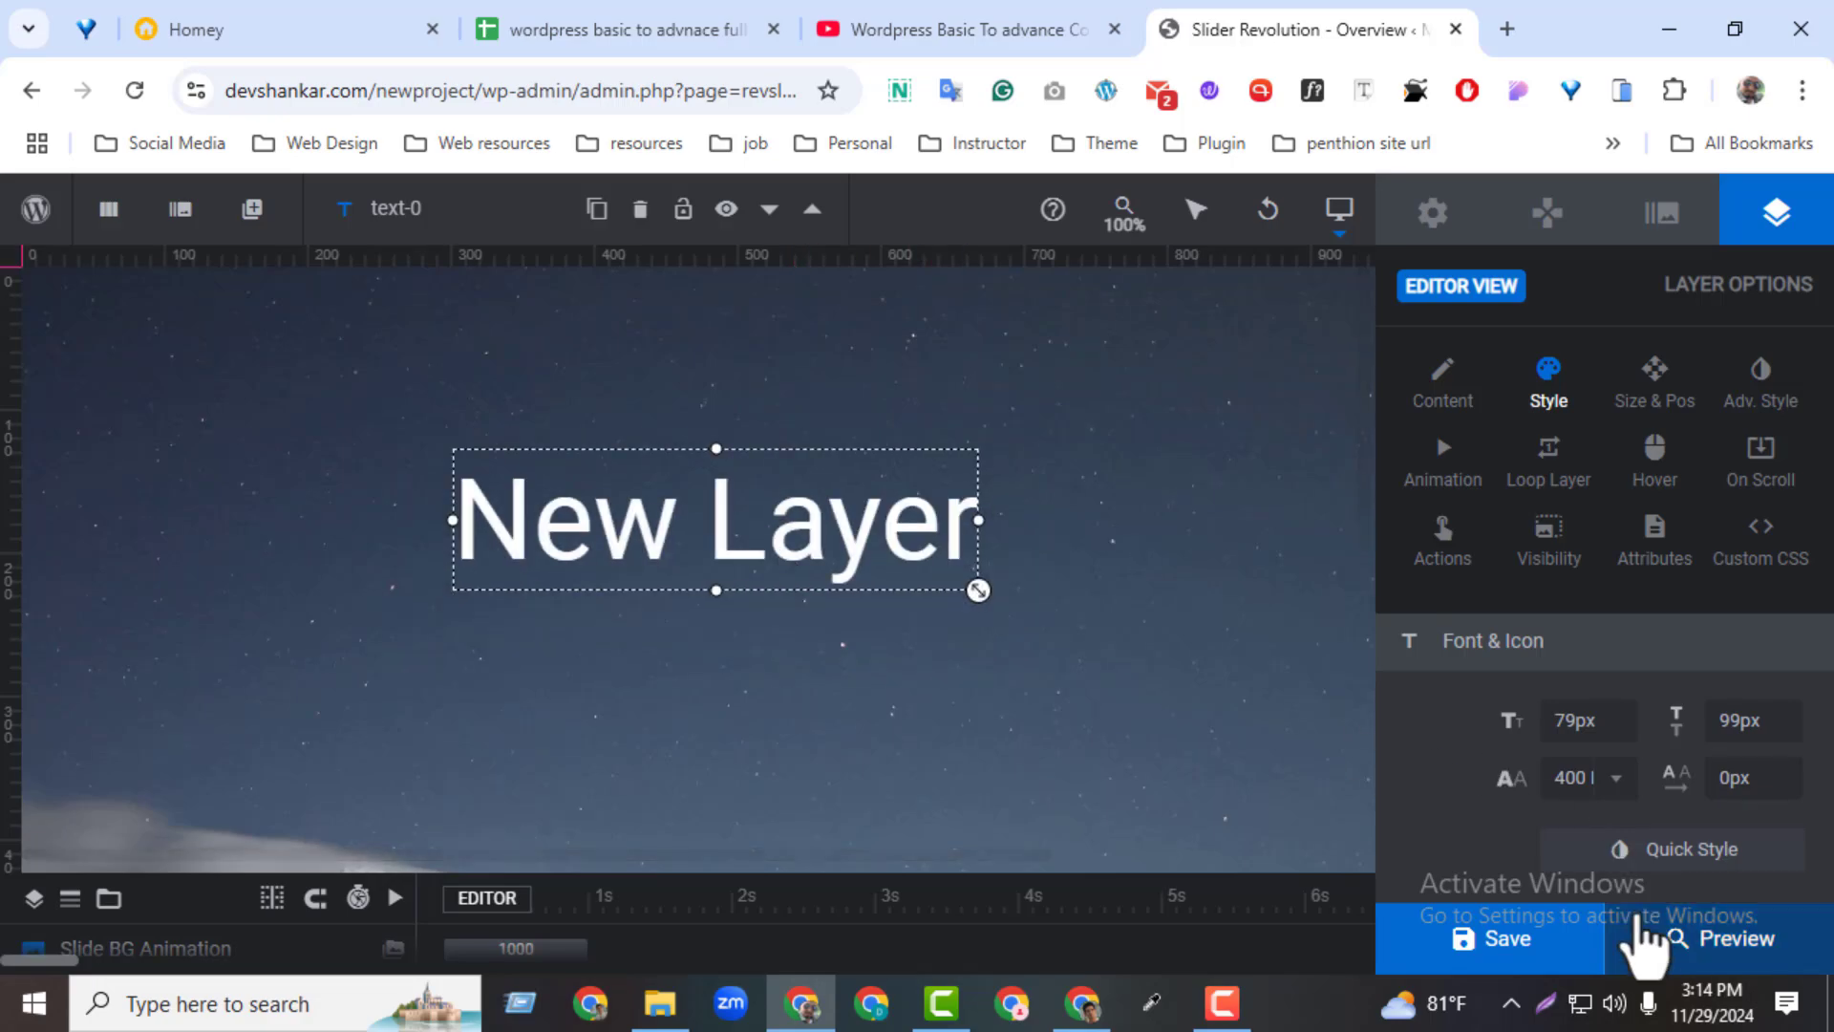
click(1443, 394)
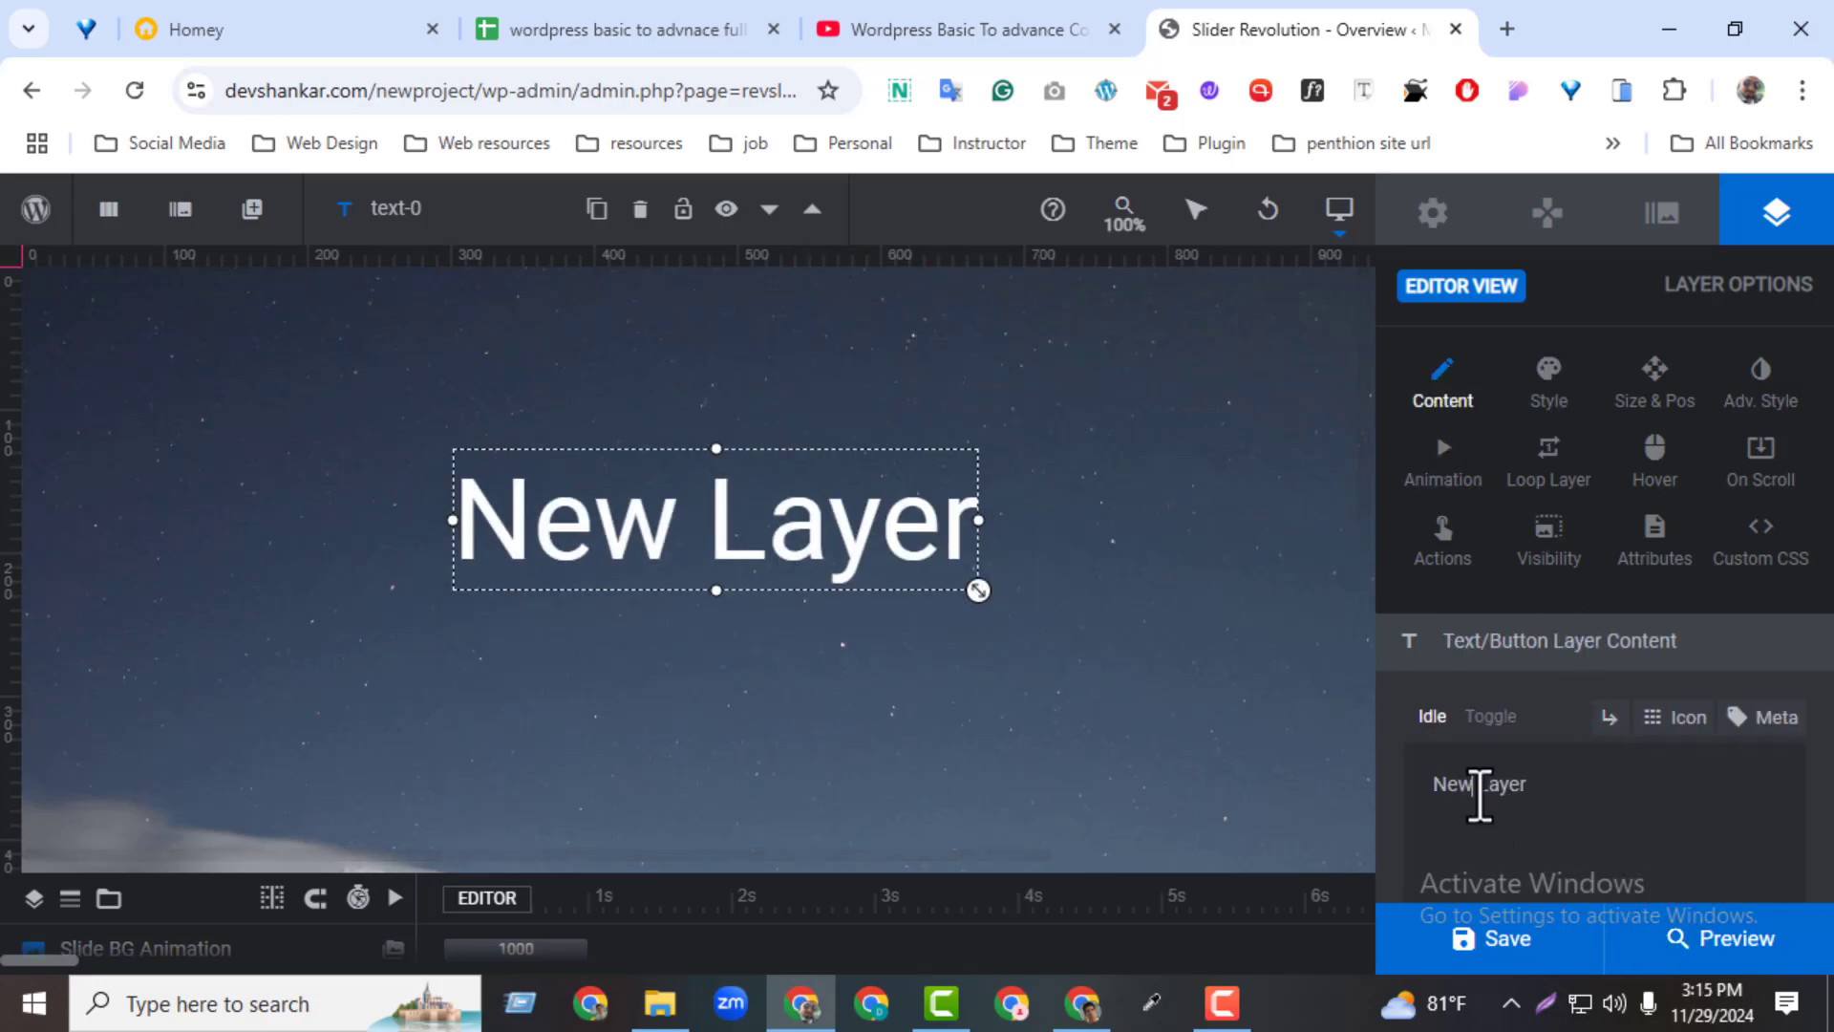
text(slider one)
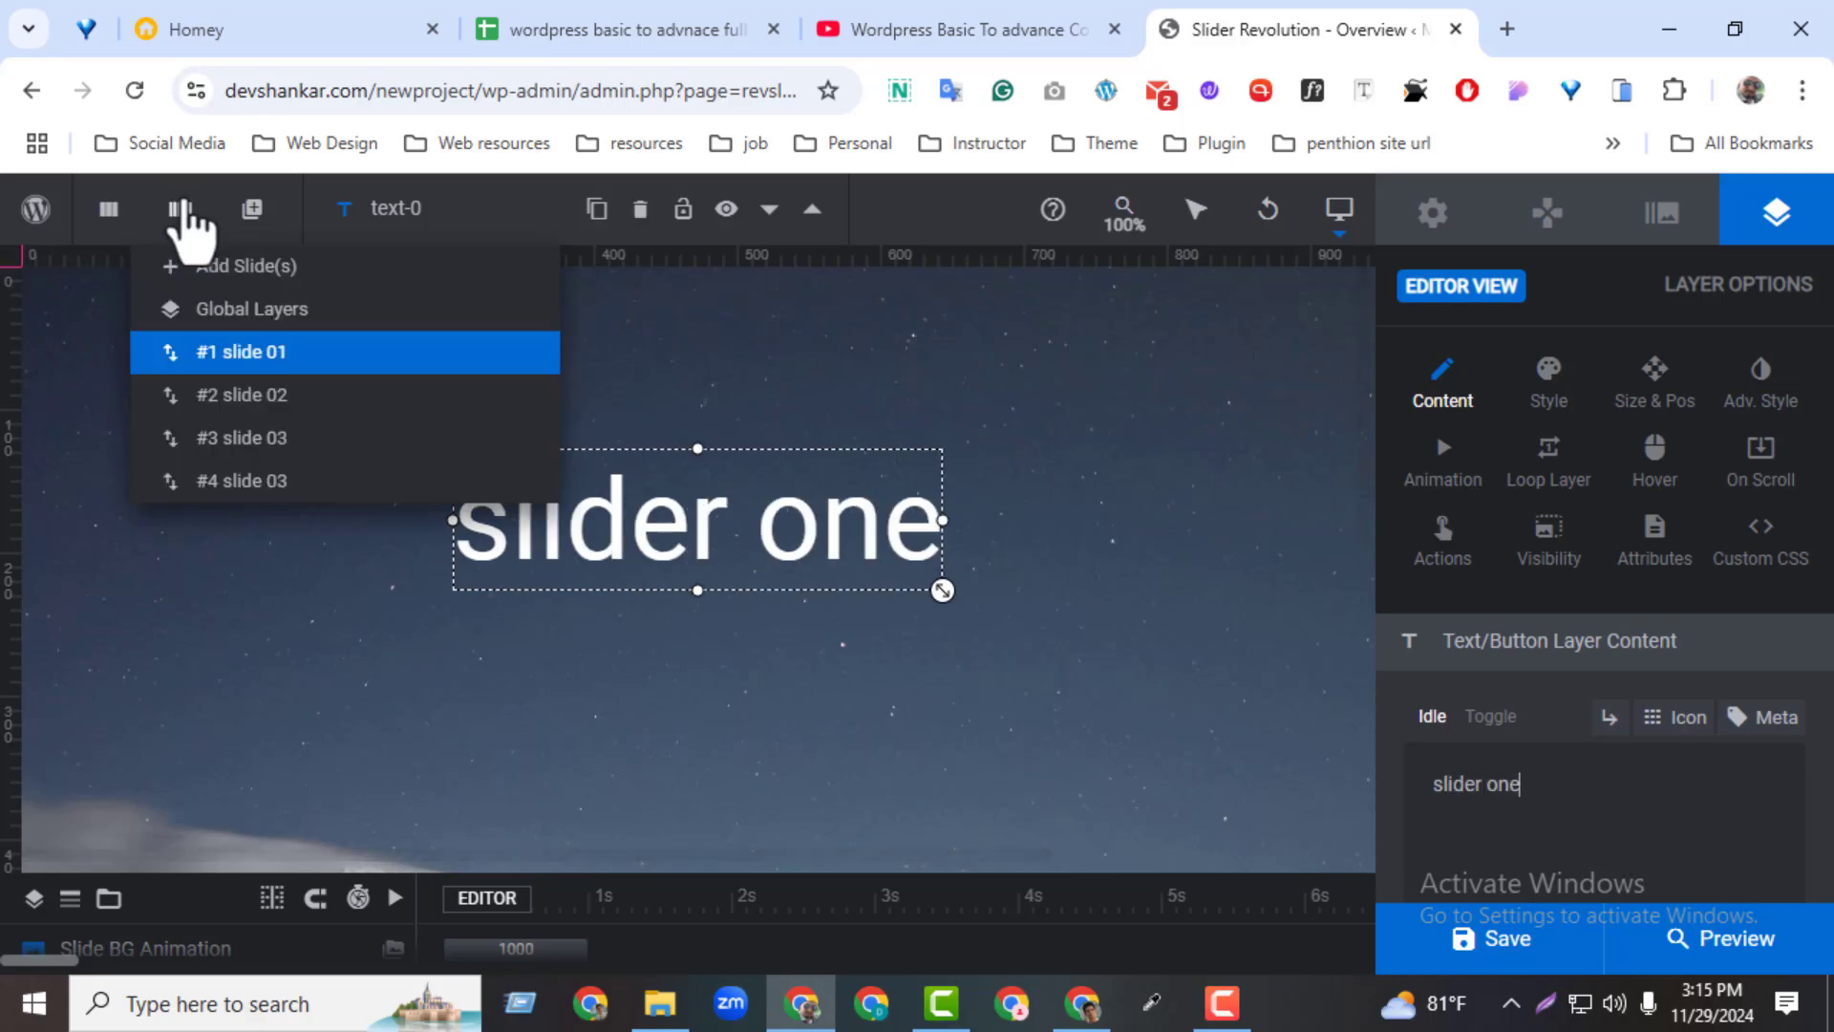
Add a text layer to slide 02, enlarge it to about 600 px wide and set its text to "slider 02"
click(216, 394)
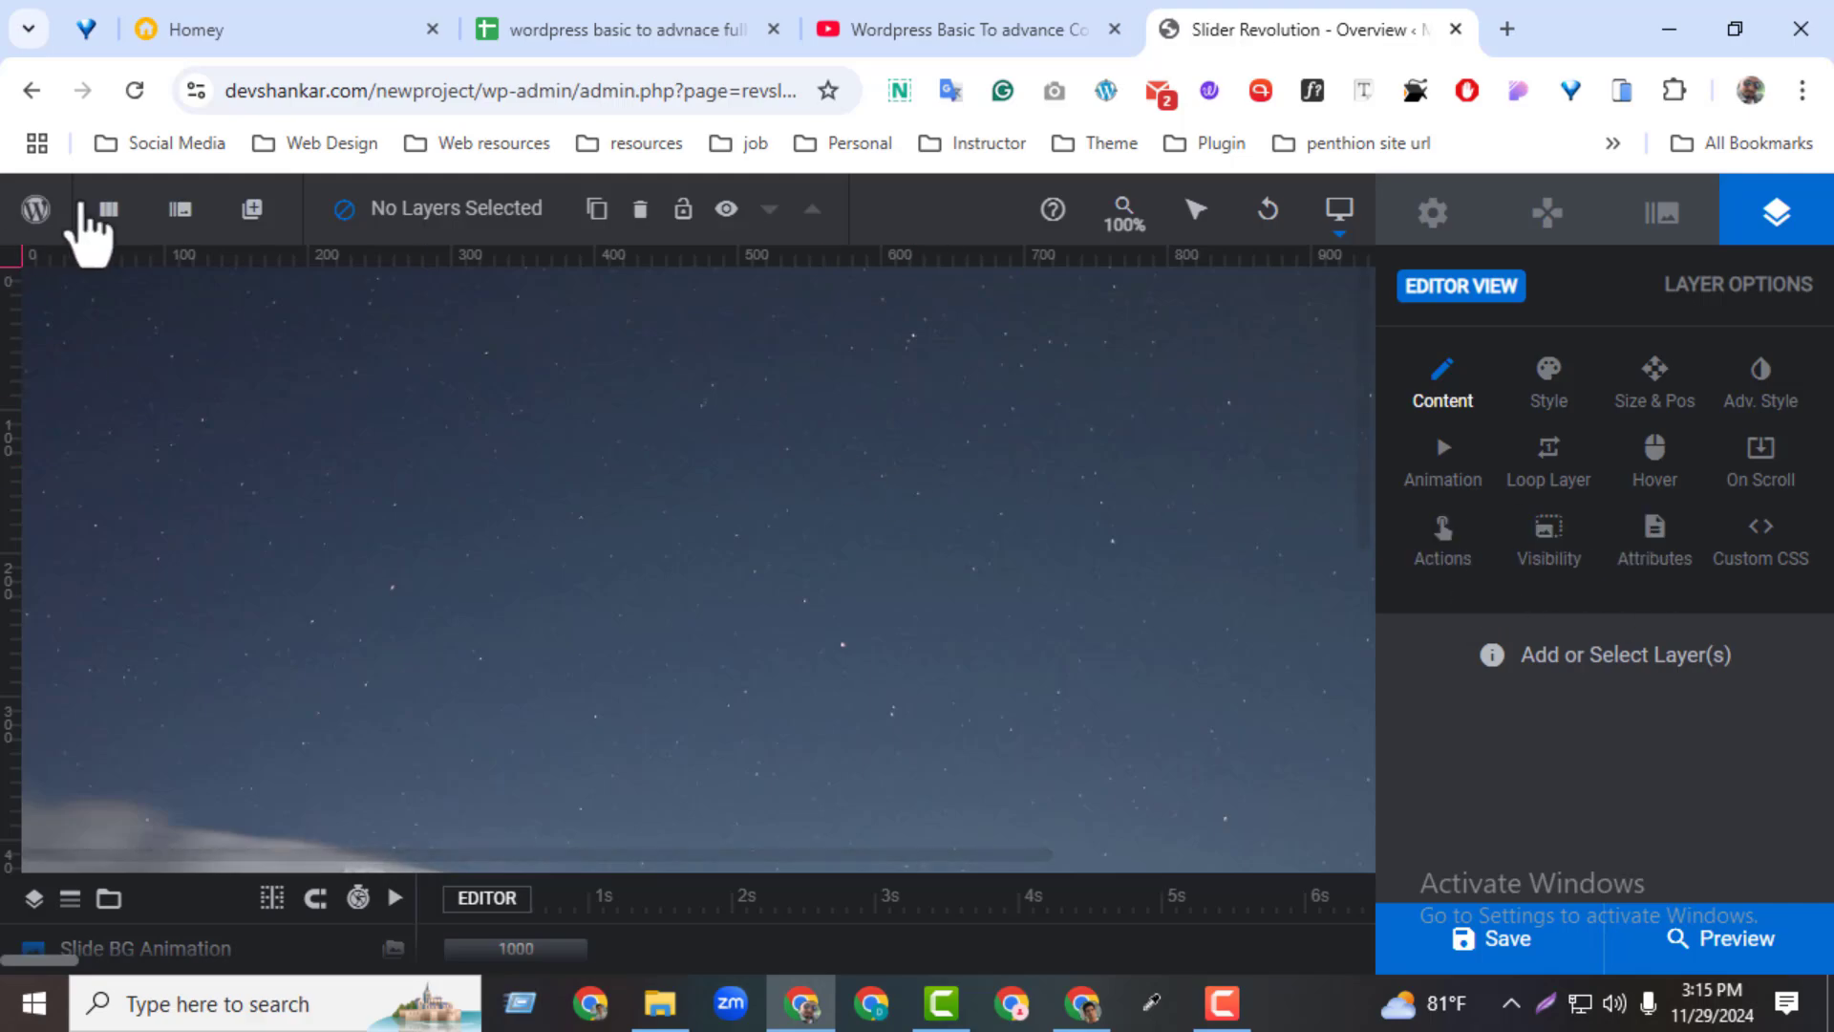
mouse_move(168, 220)
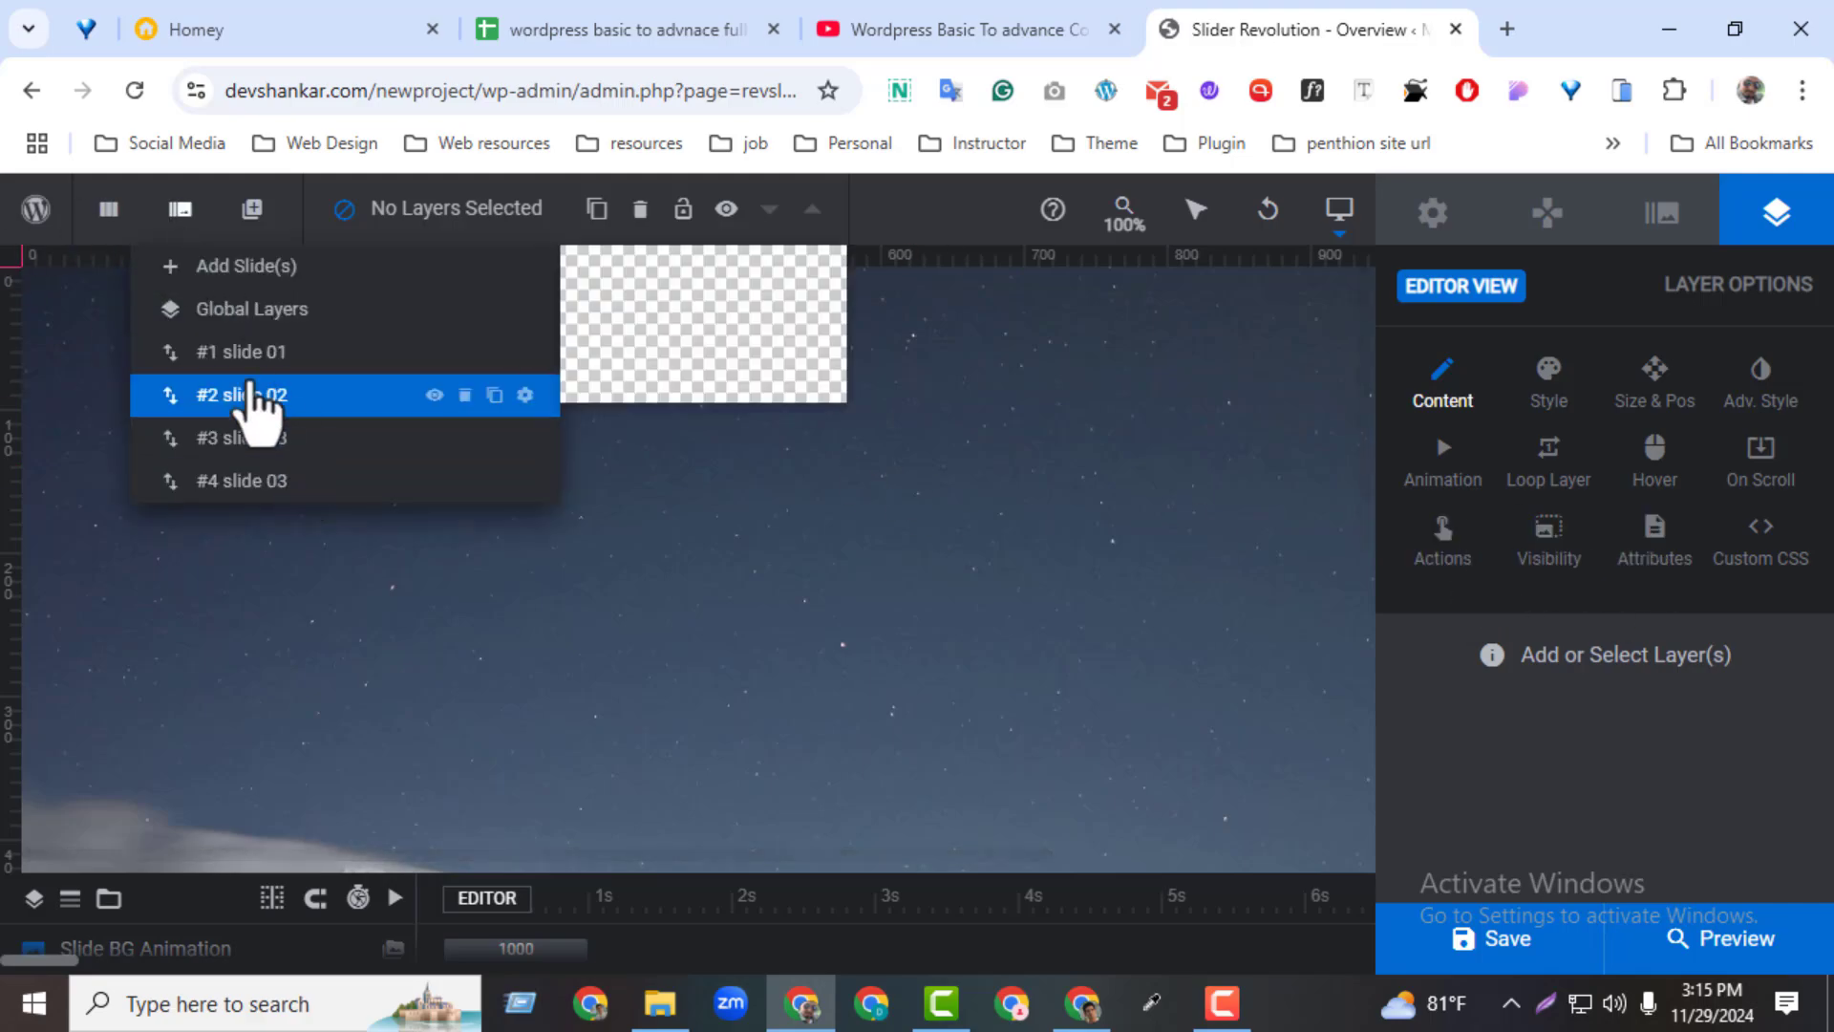
mouse_move(224, 231)
click(292, 269)
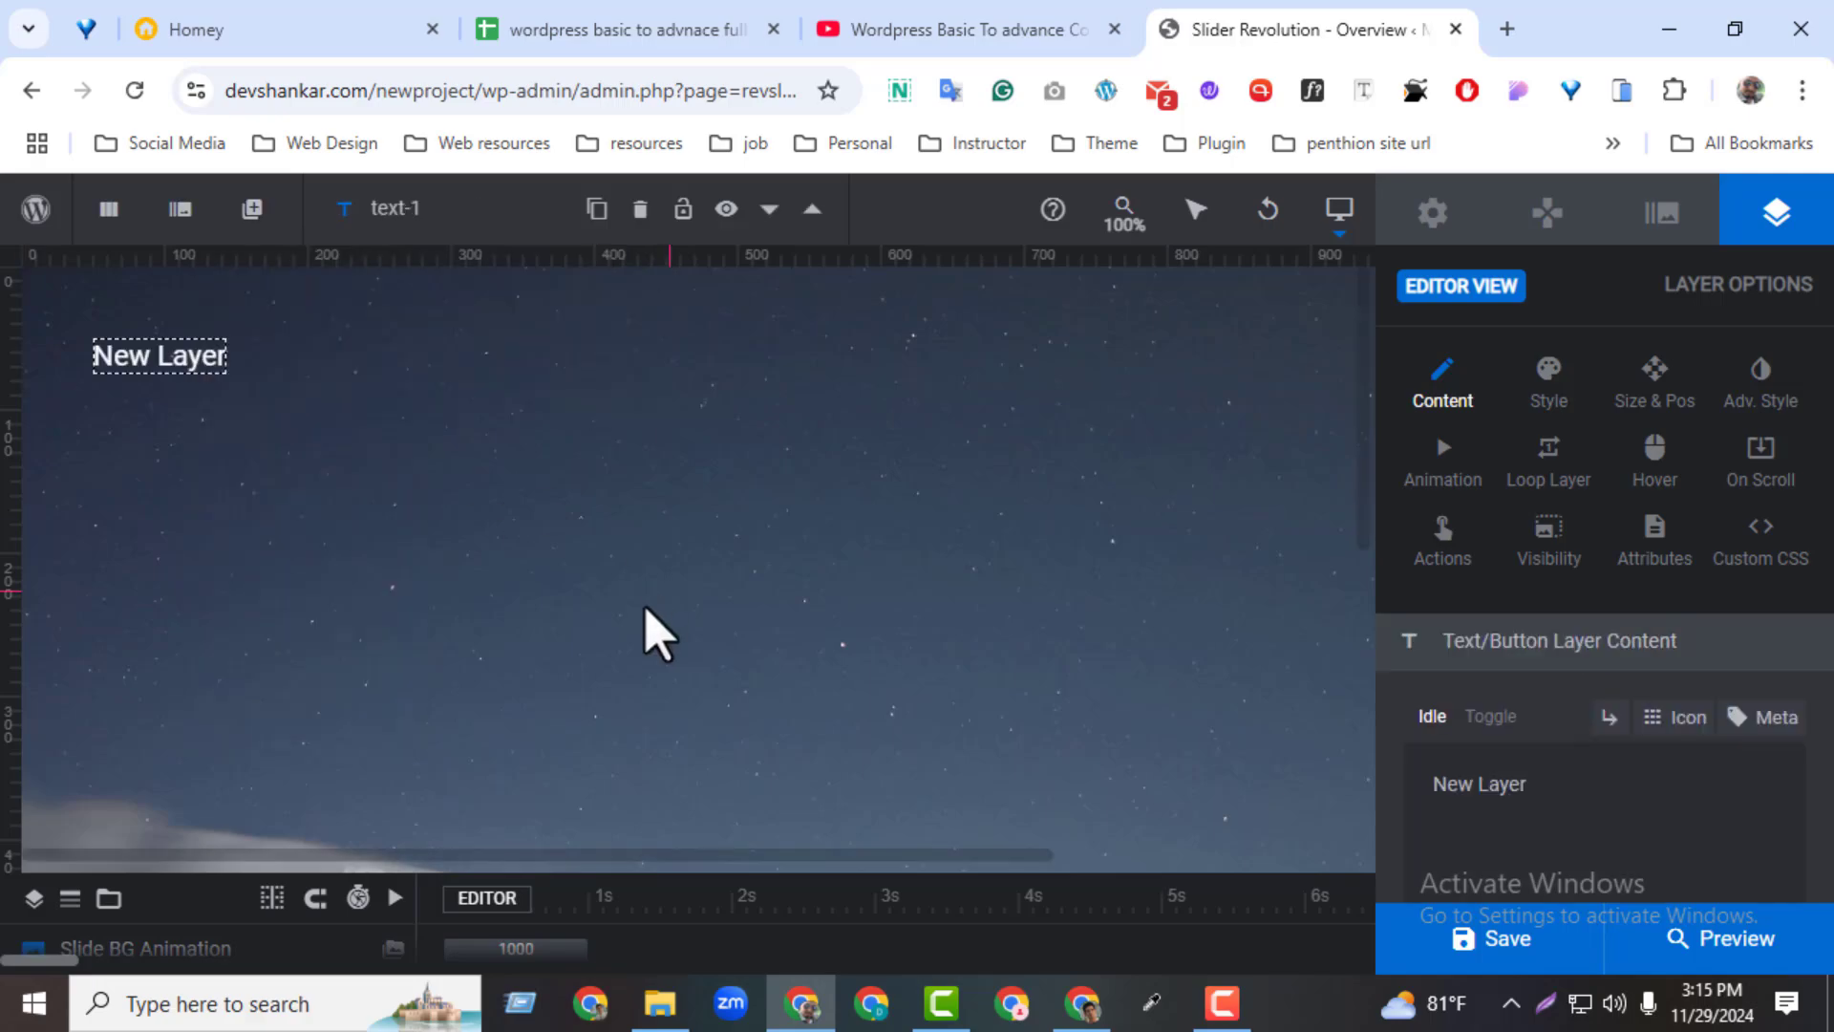
drag(226, 360, 960, 571)
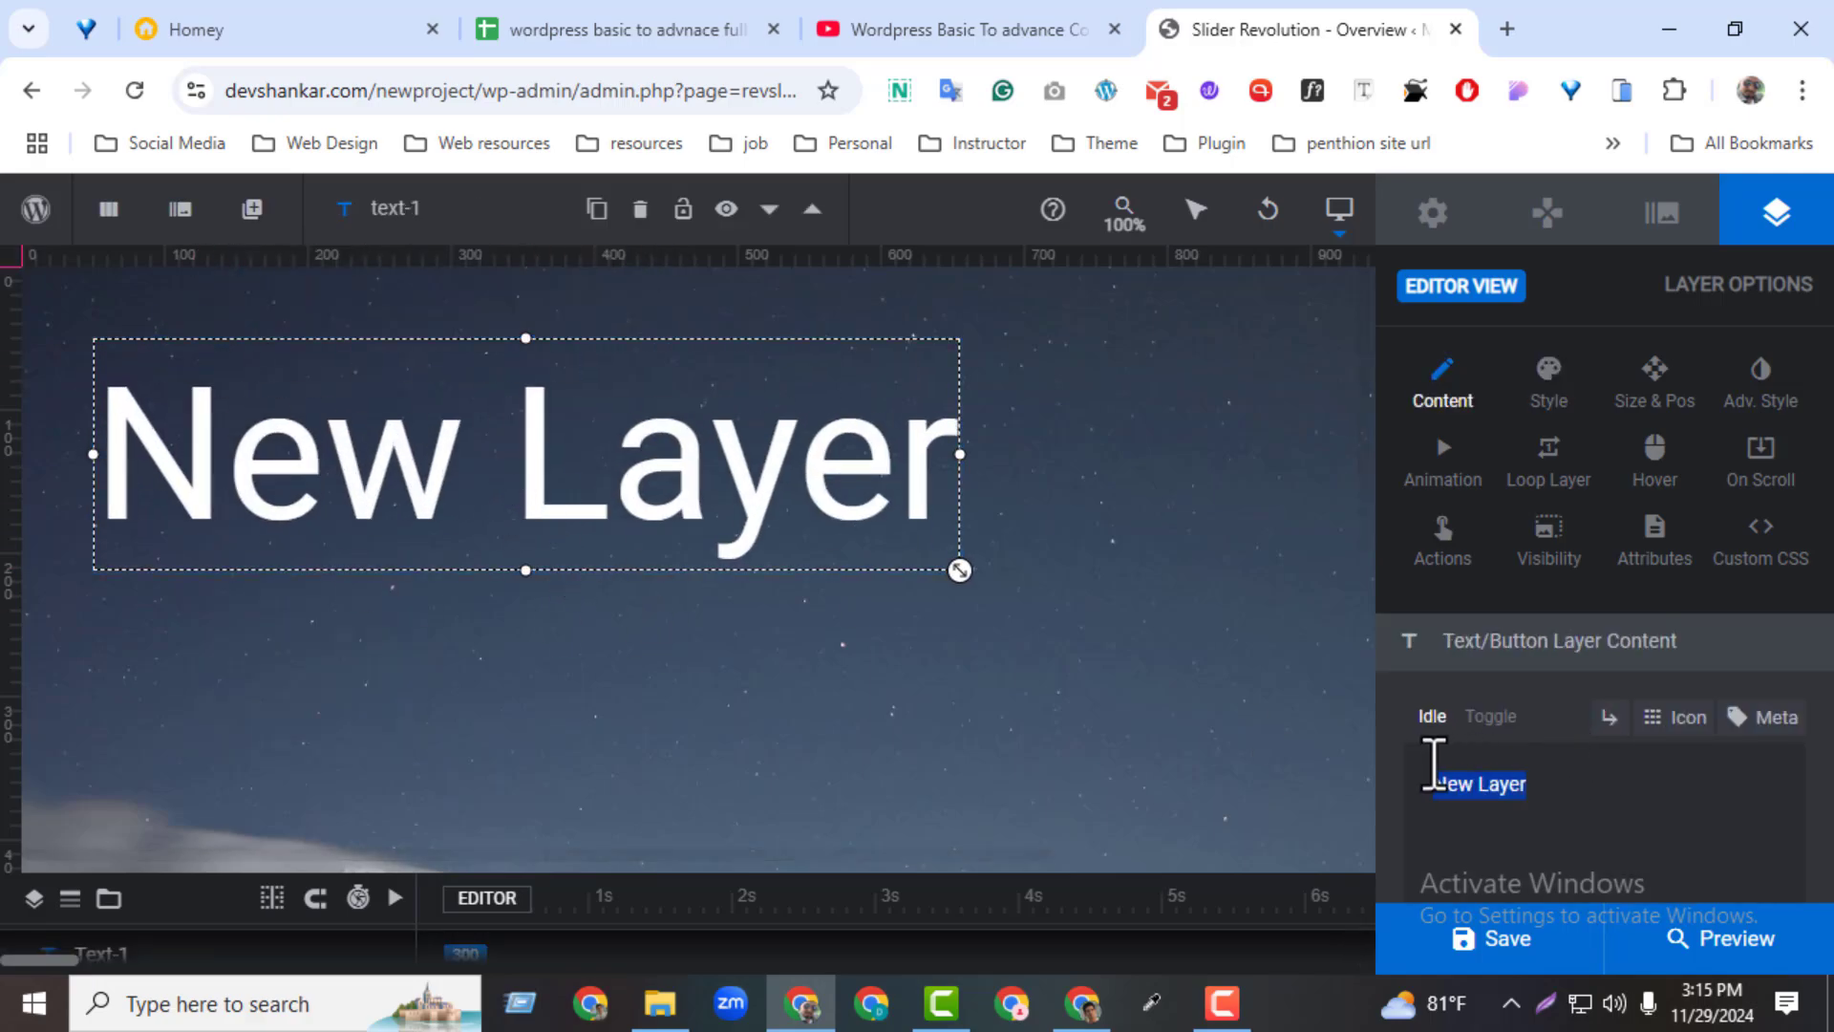
text(slider)
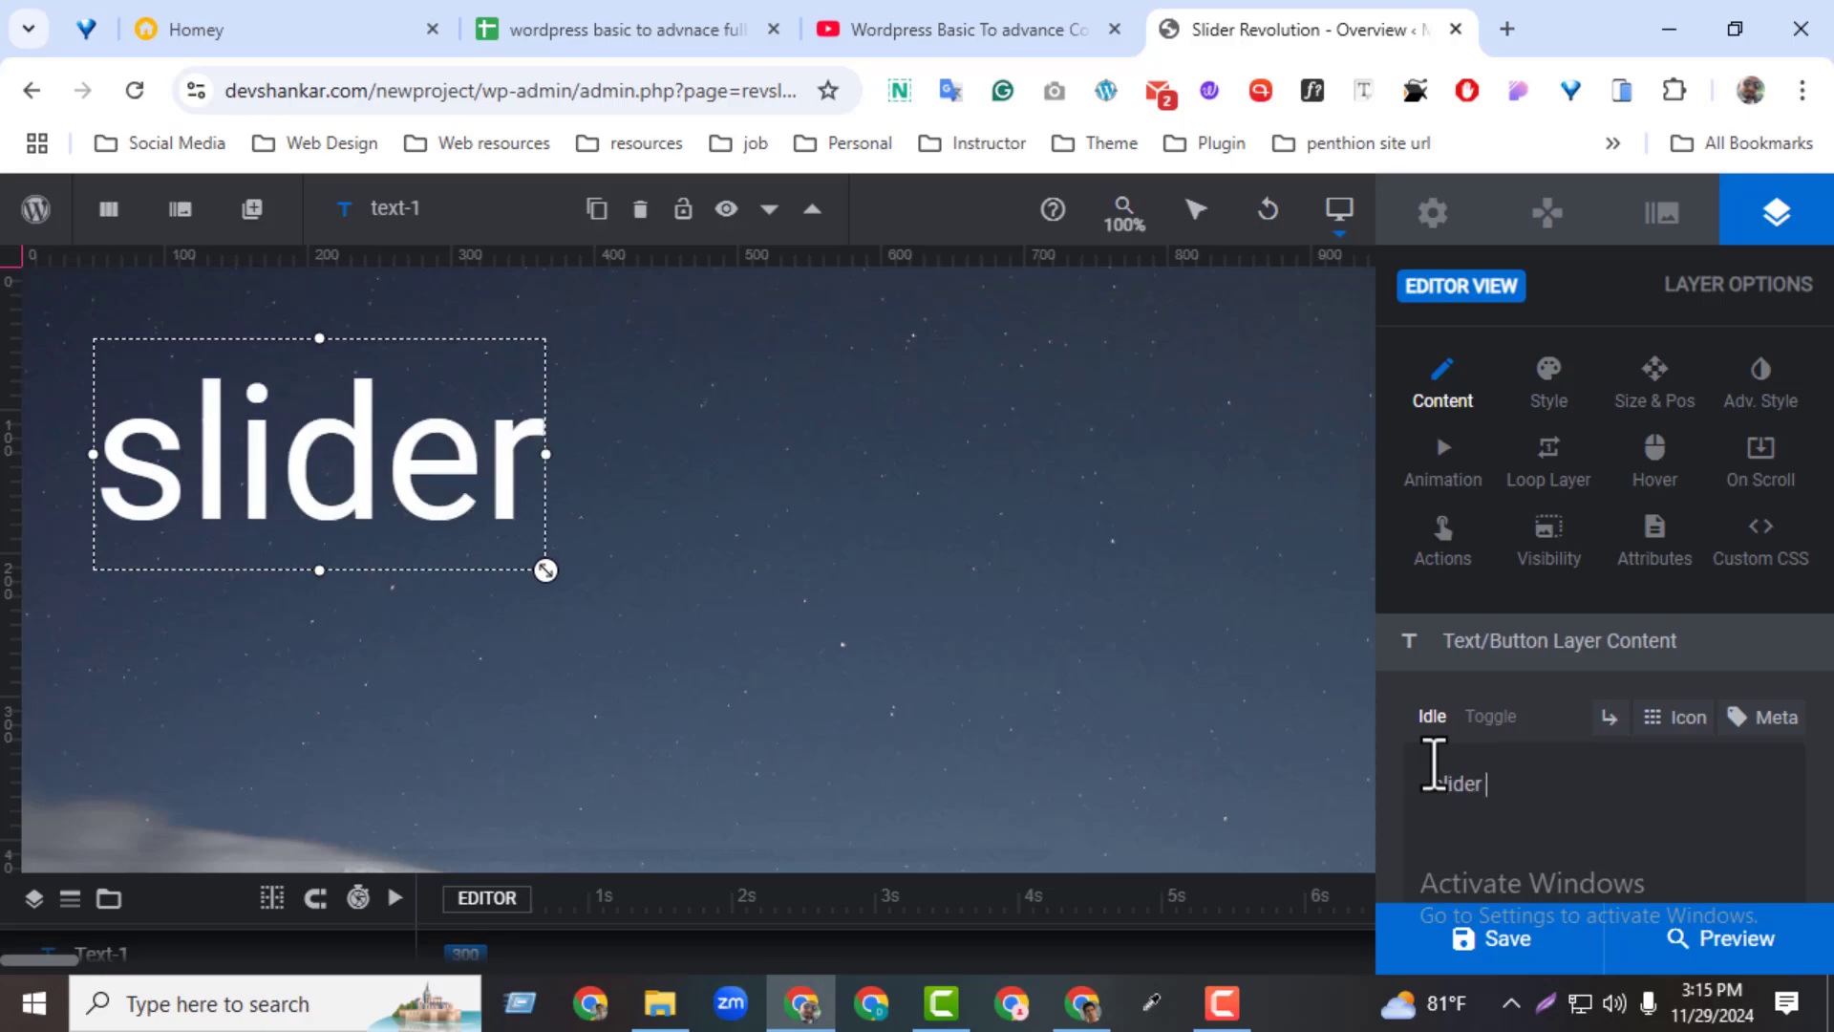
text( 02)
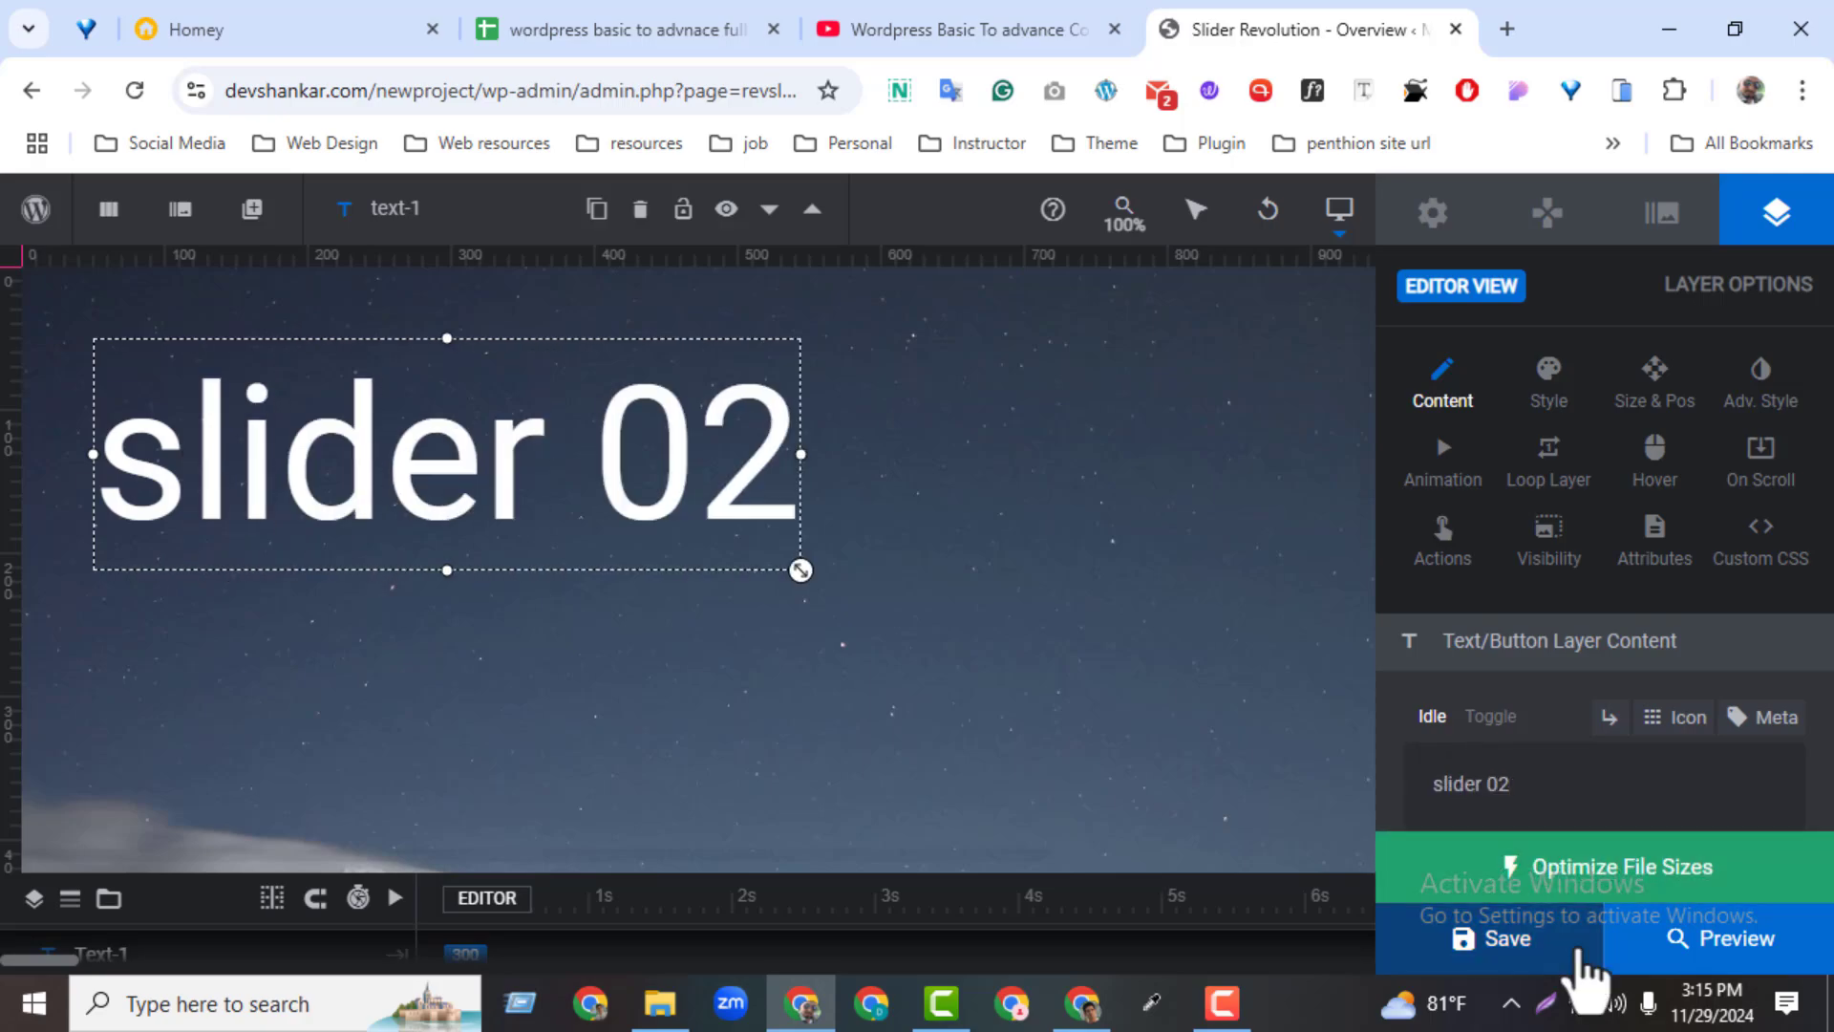
Save the module, check its slides in the preview and return to the editor
click(1571, 946)
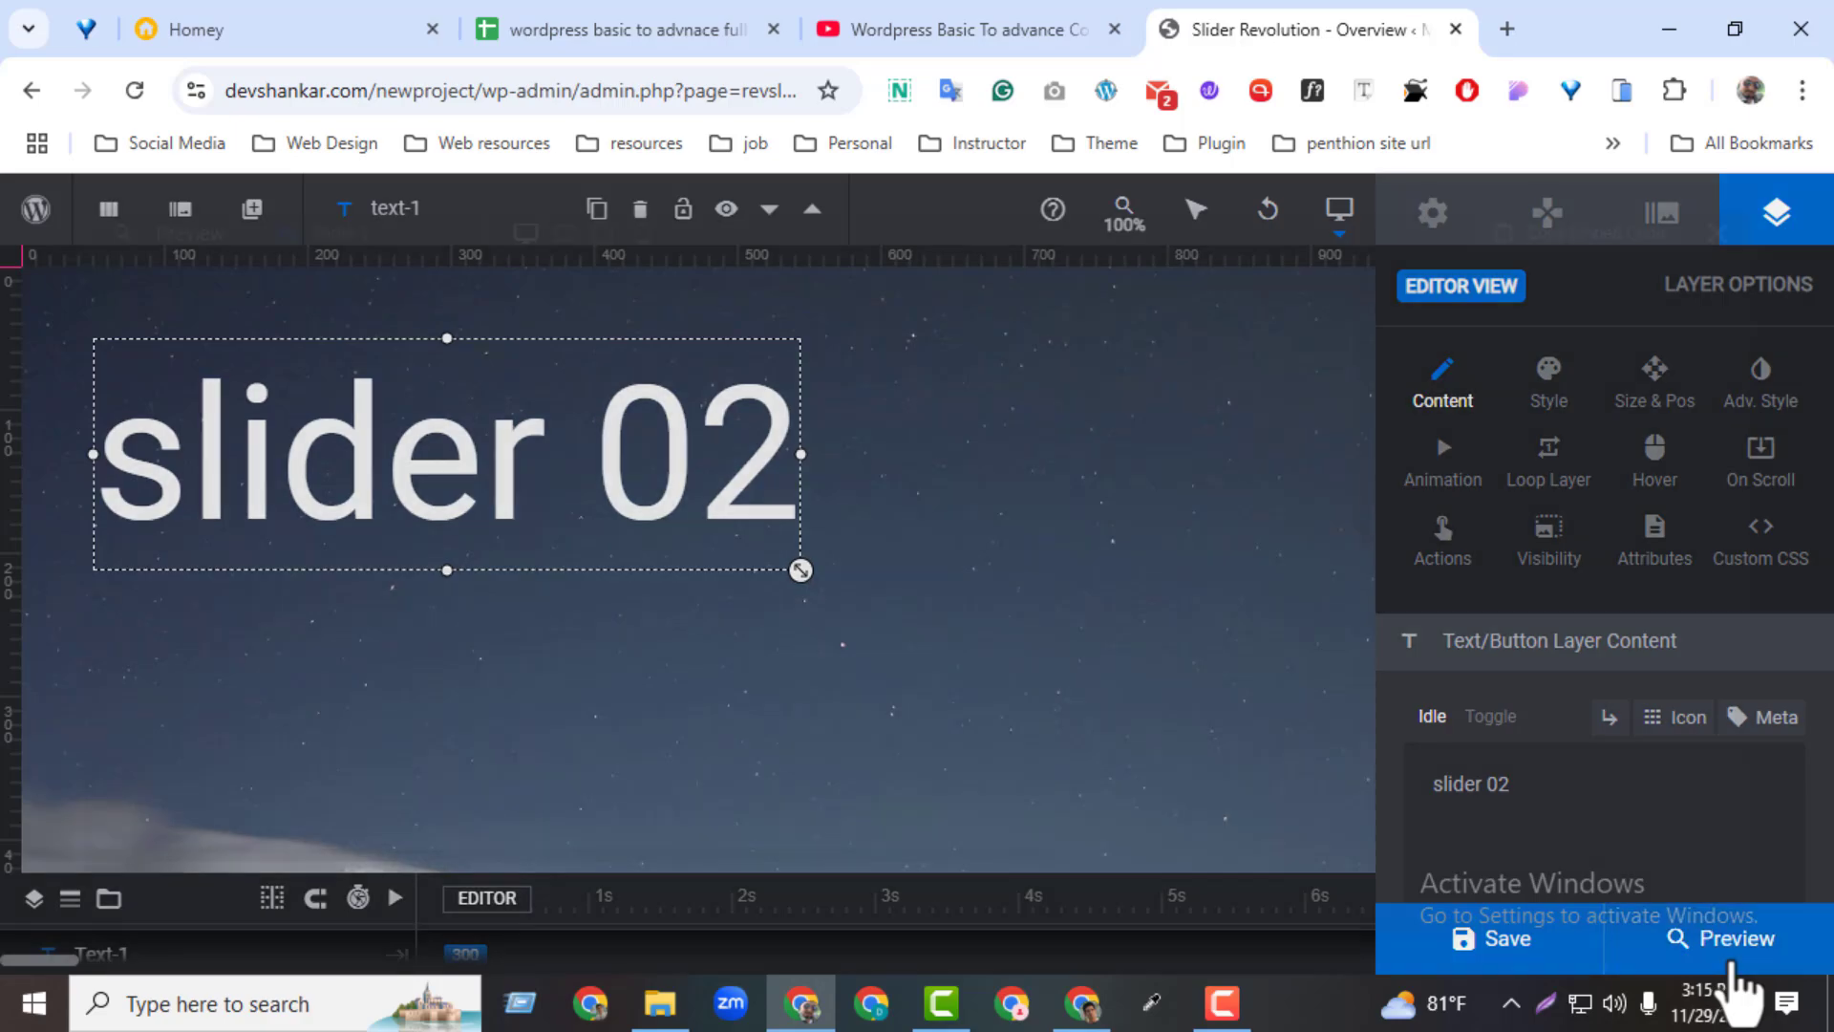
click(1732, 960)
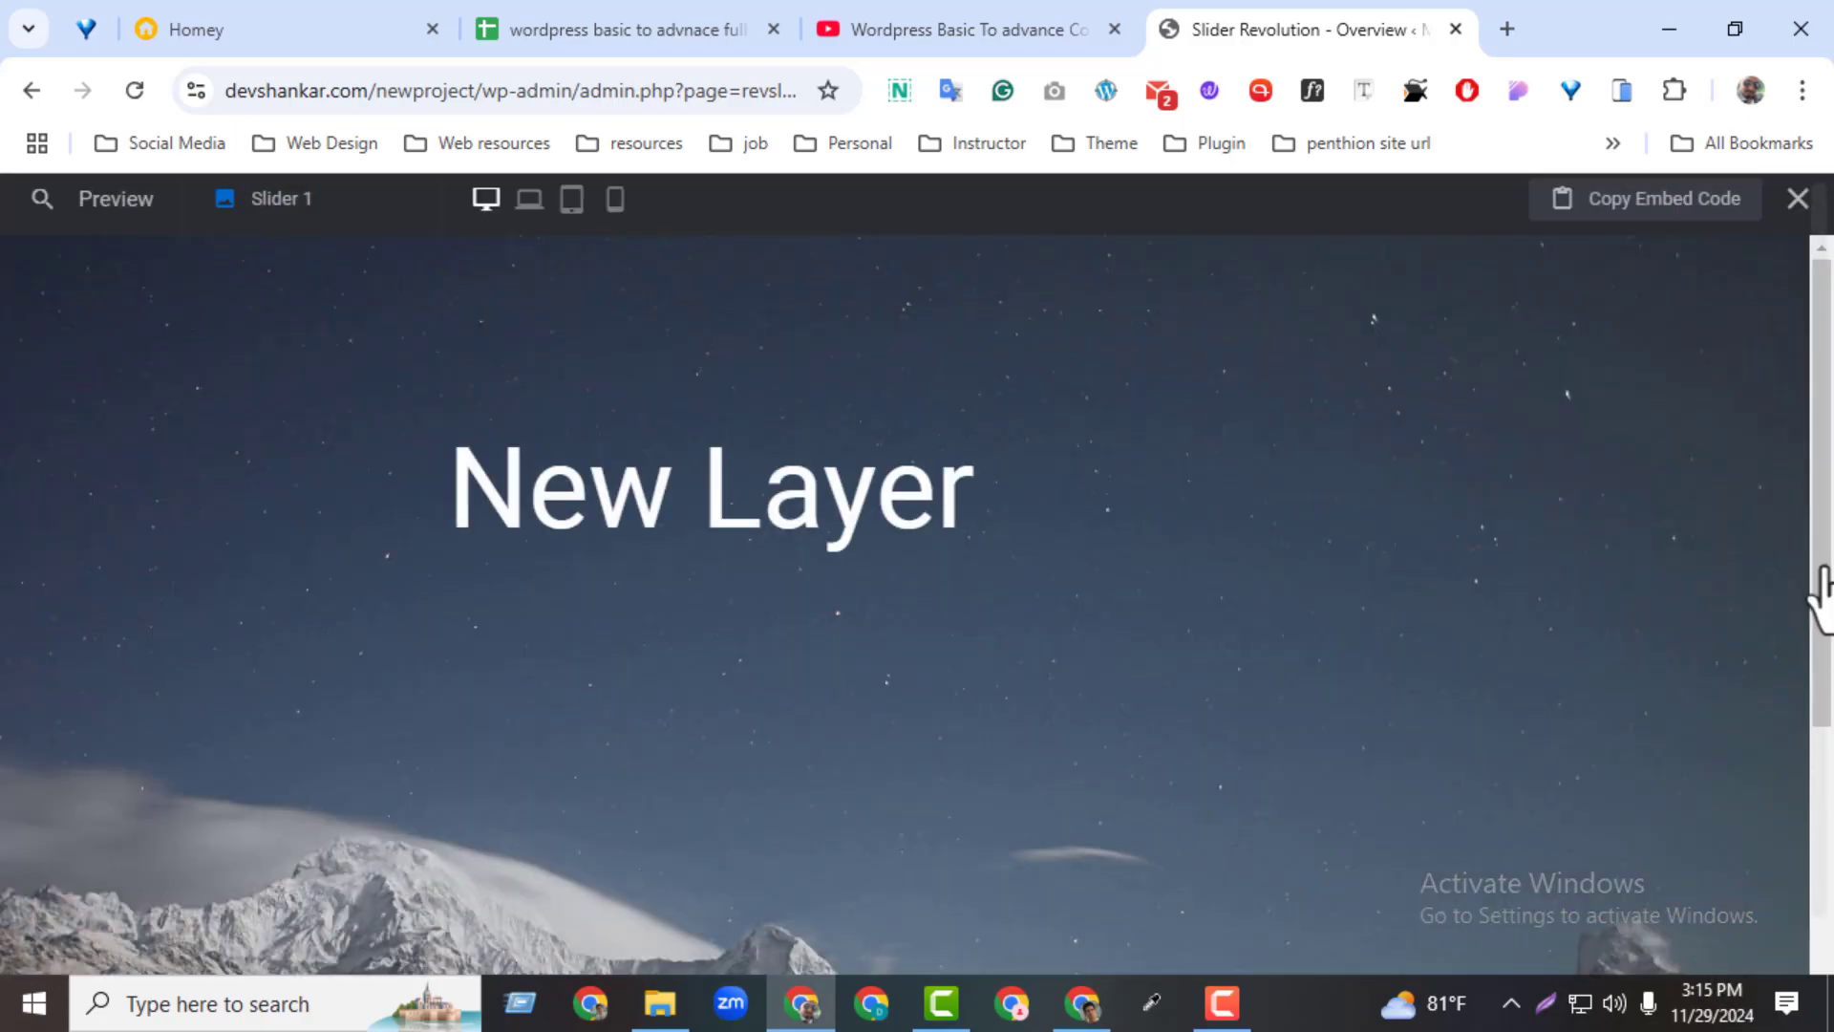
drag(1825, 569, 1832, 426)
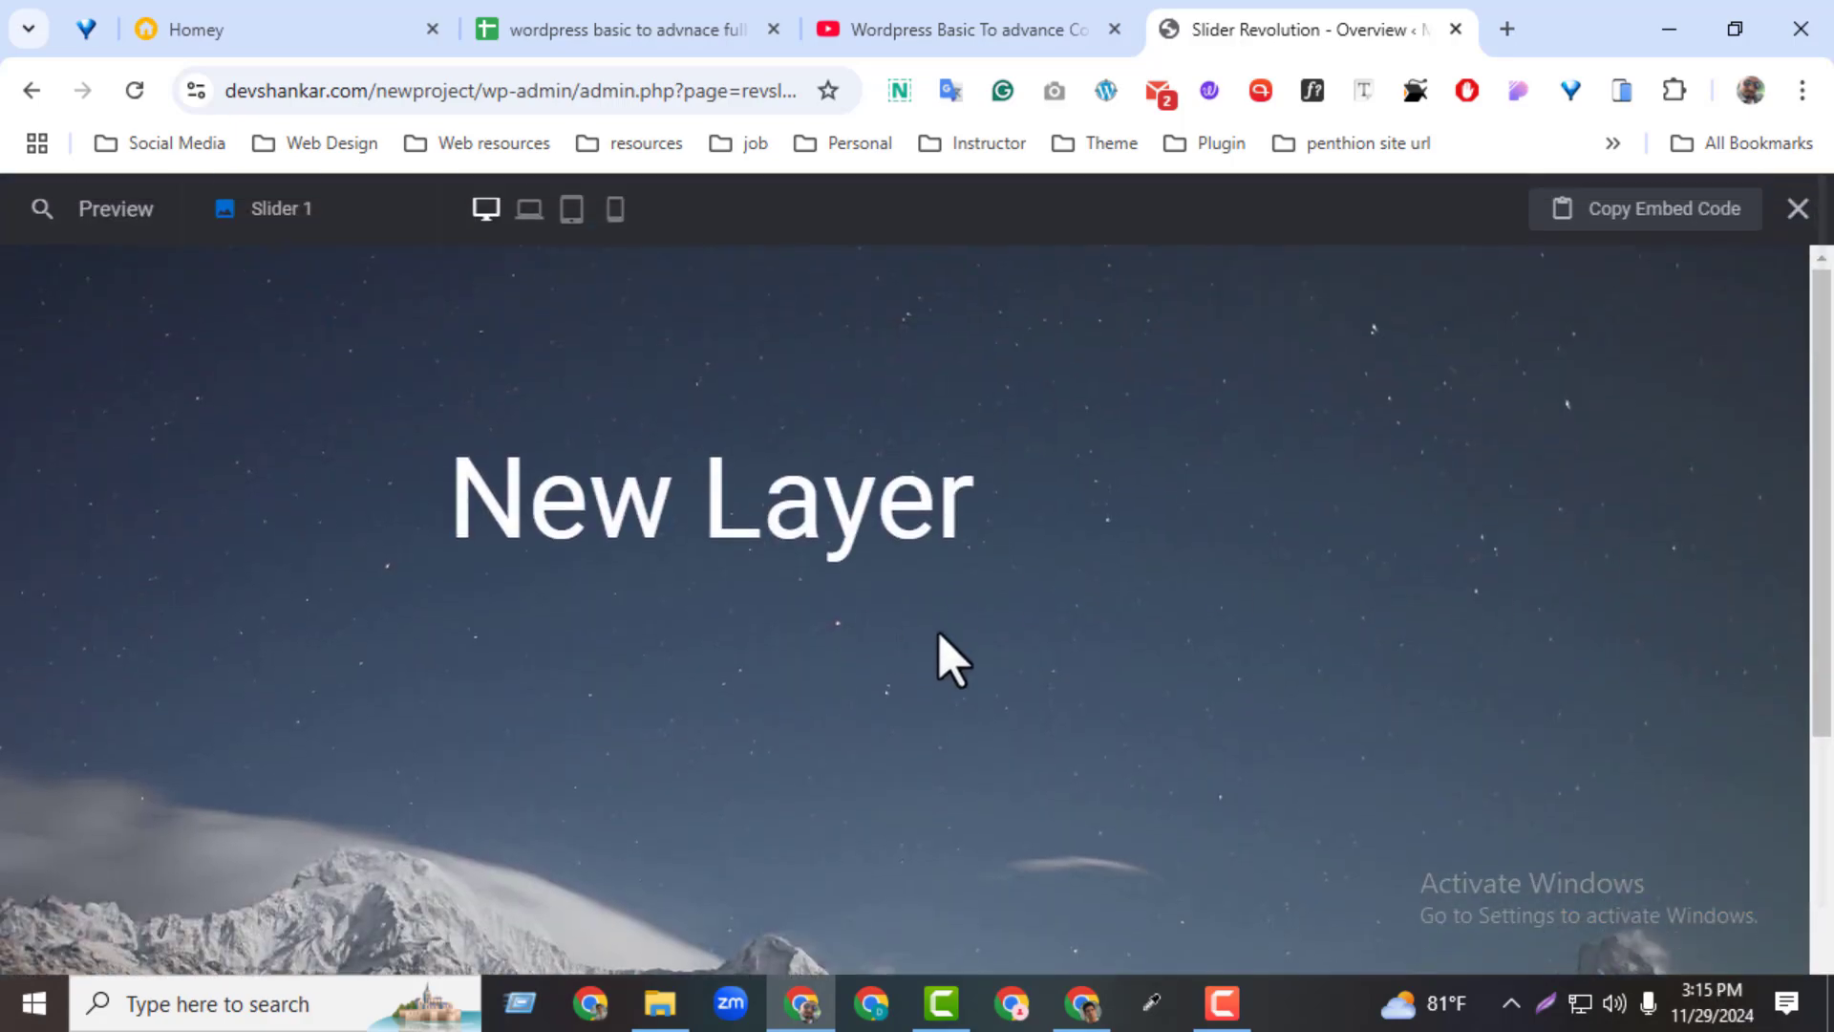
click(1797, 209)
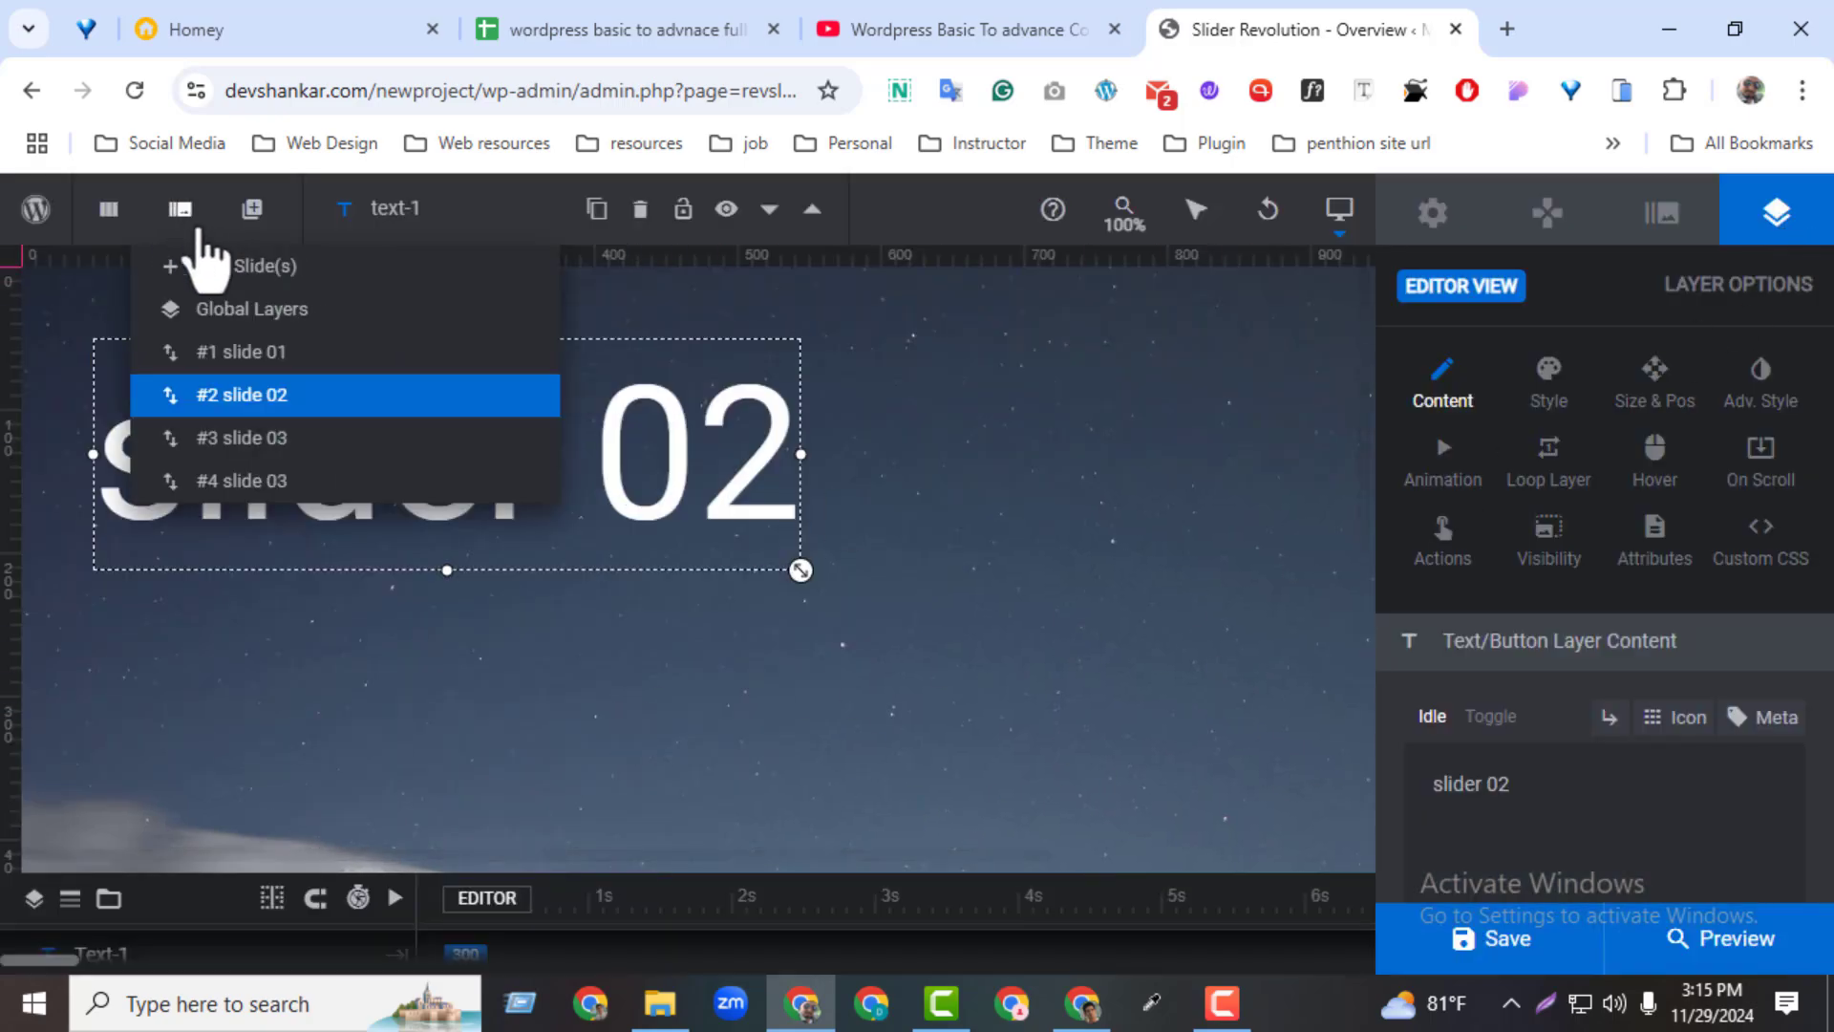
Switch to slide 01 and change its "New Layer" text layer to read "slider one"
mouse_move(175, 251)
click(219, 352)
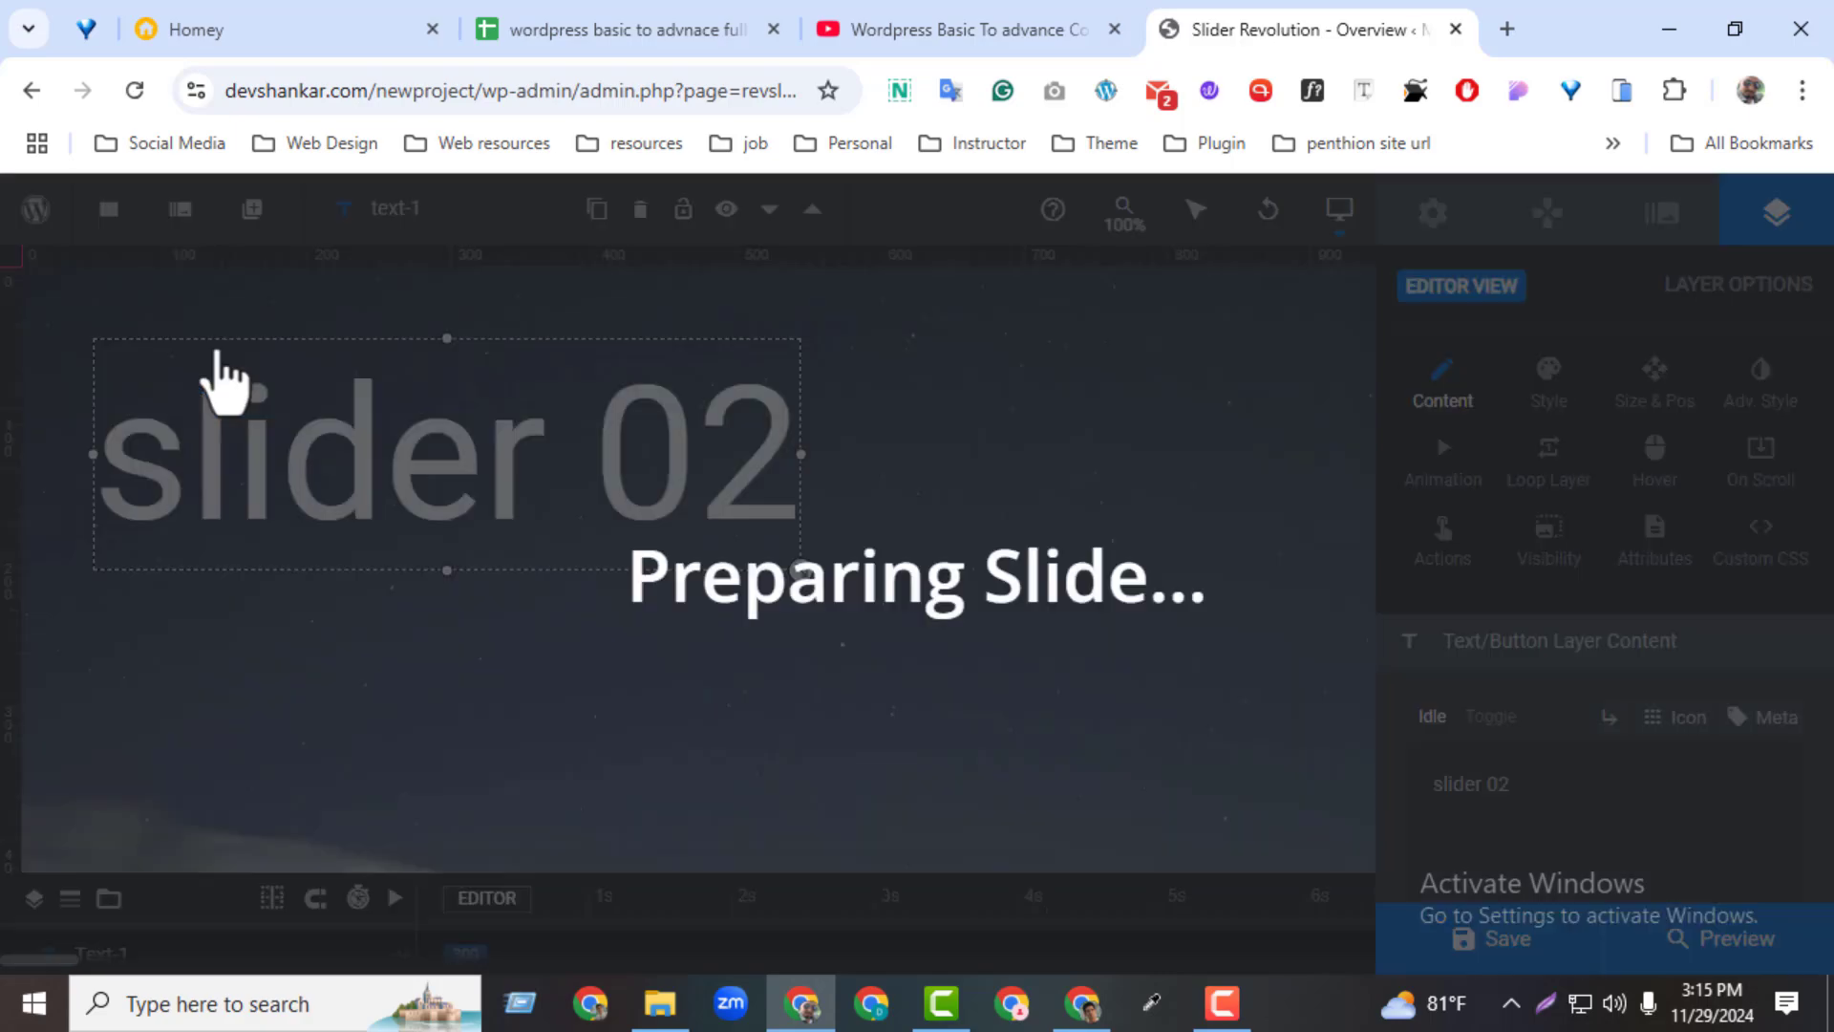
click(778, 492)
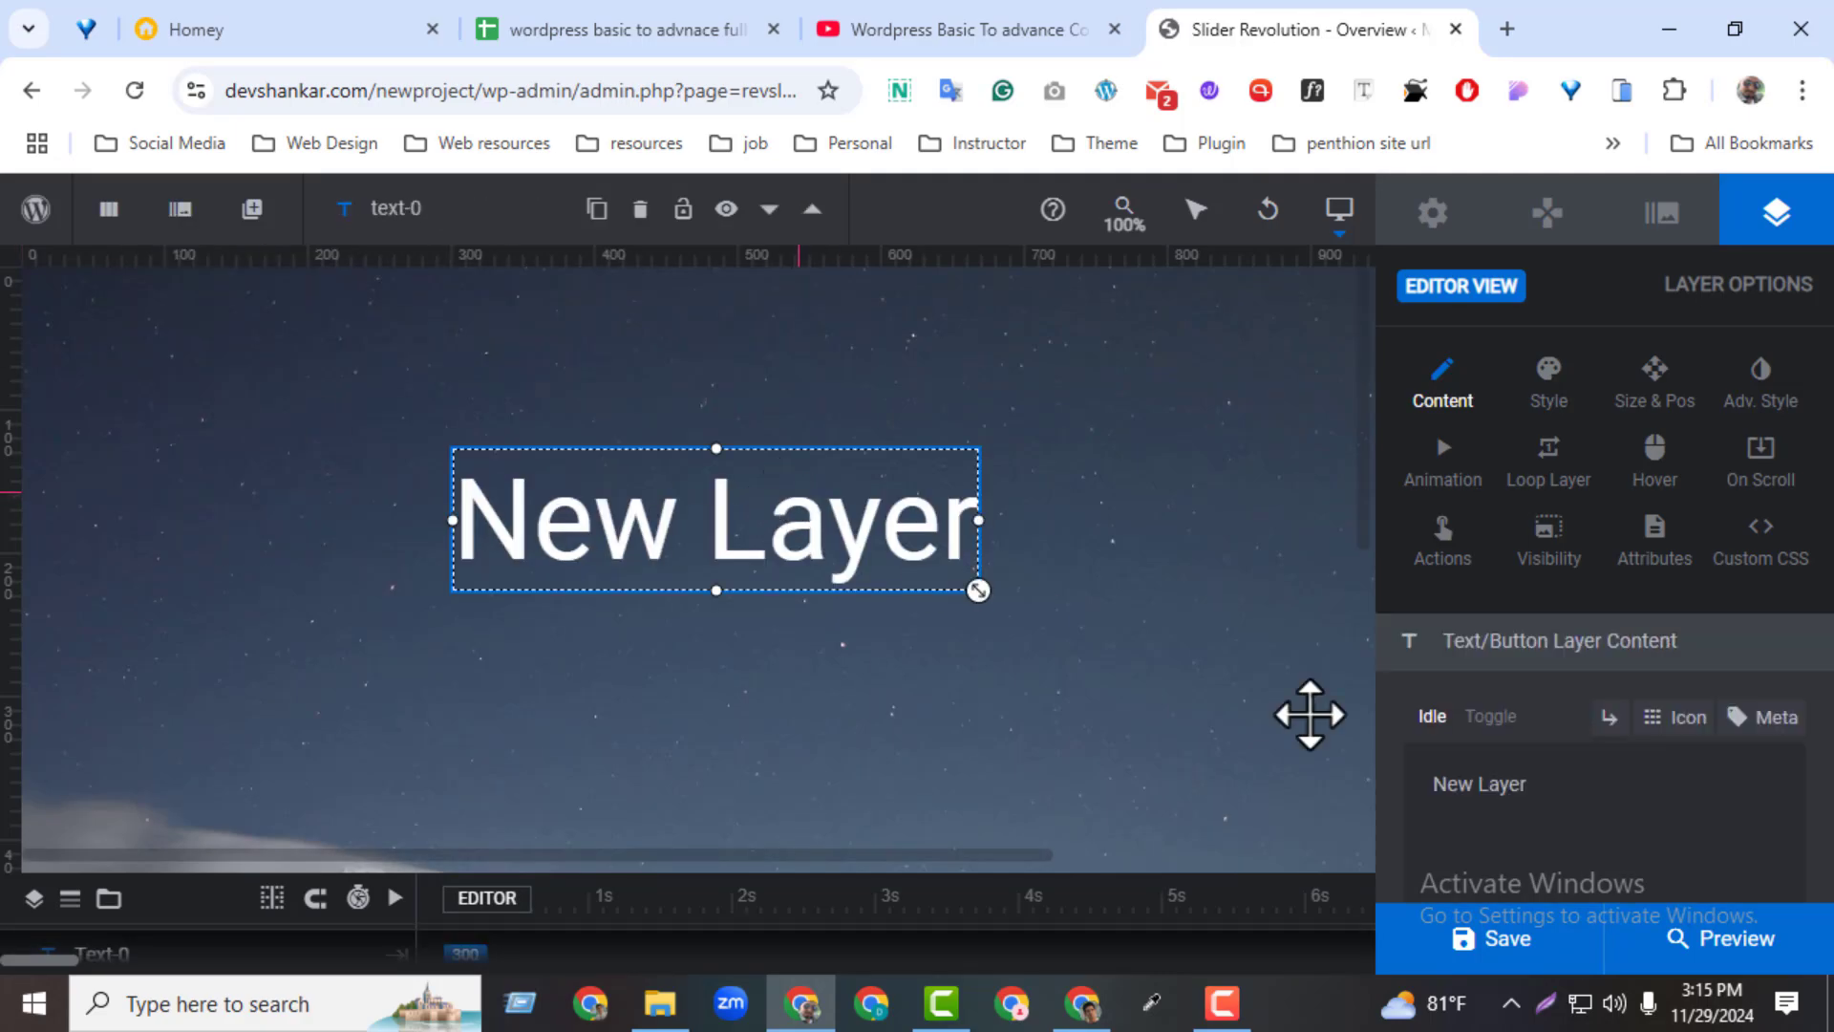
text(sl)
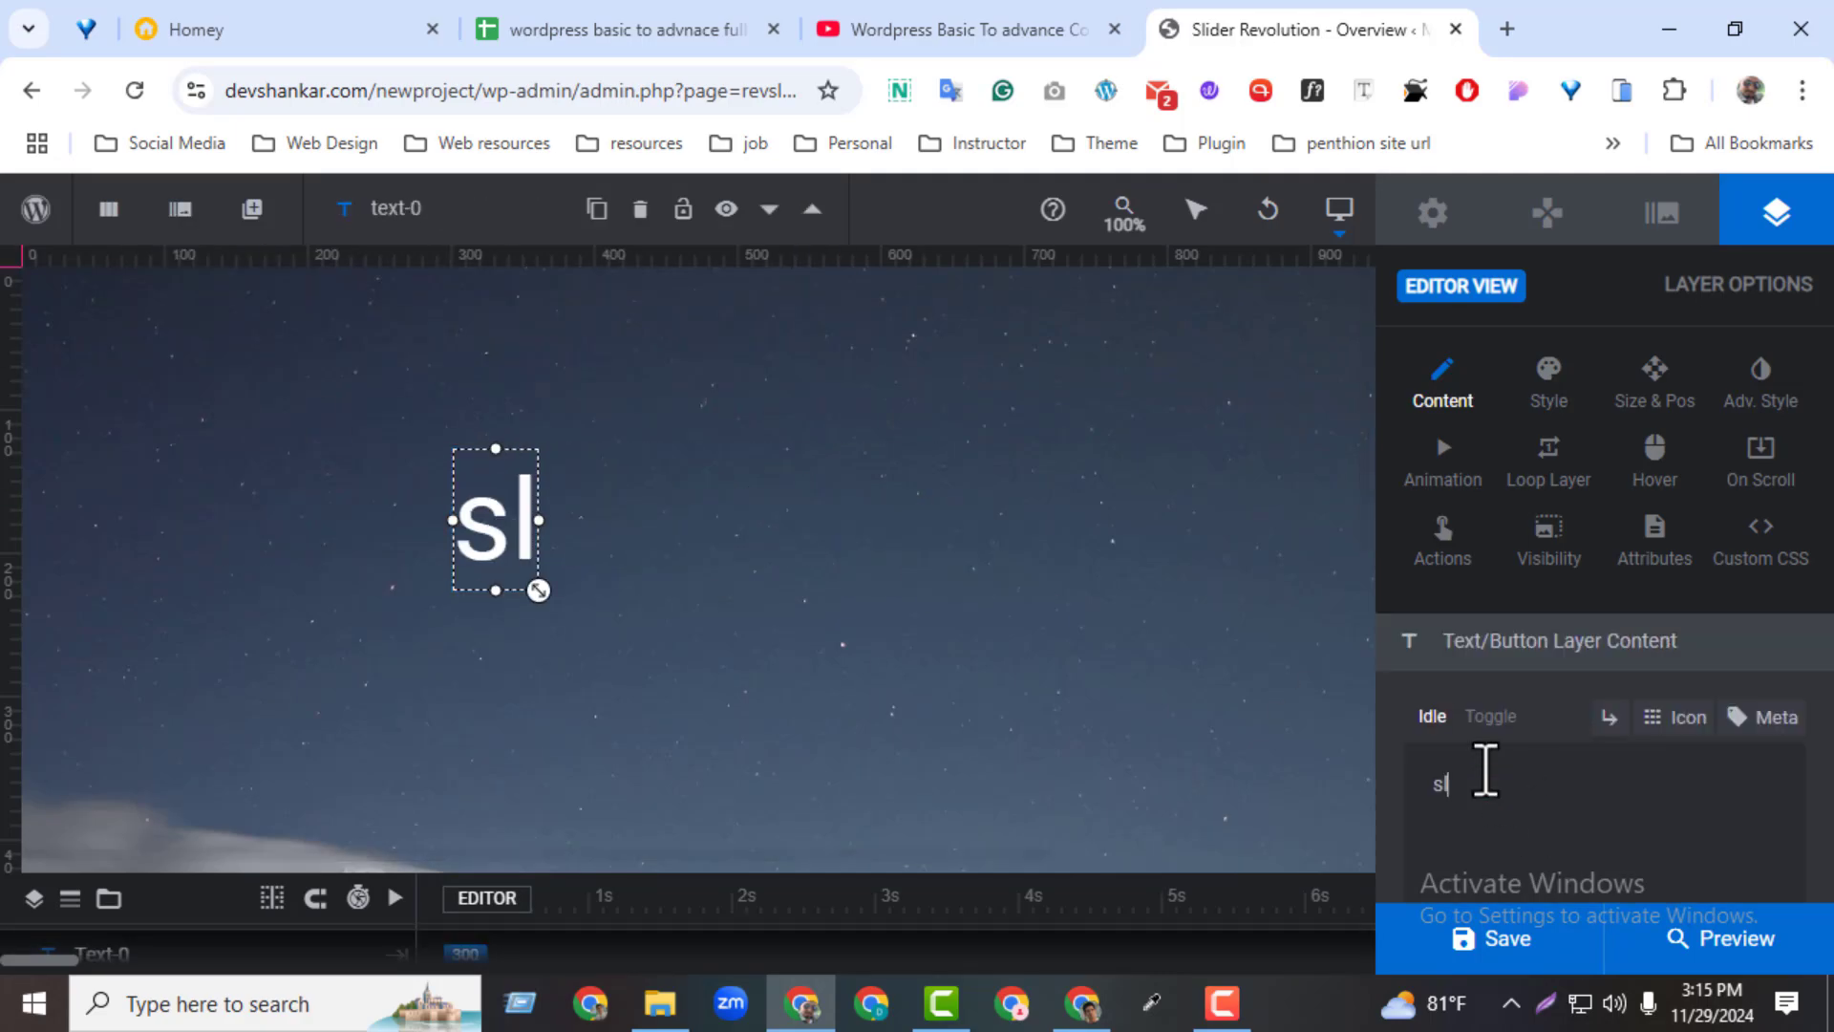
text(ider one)
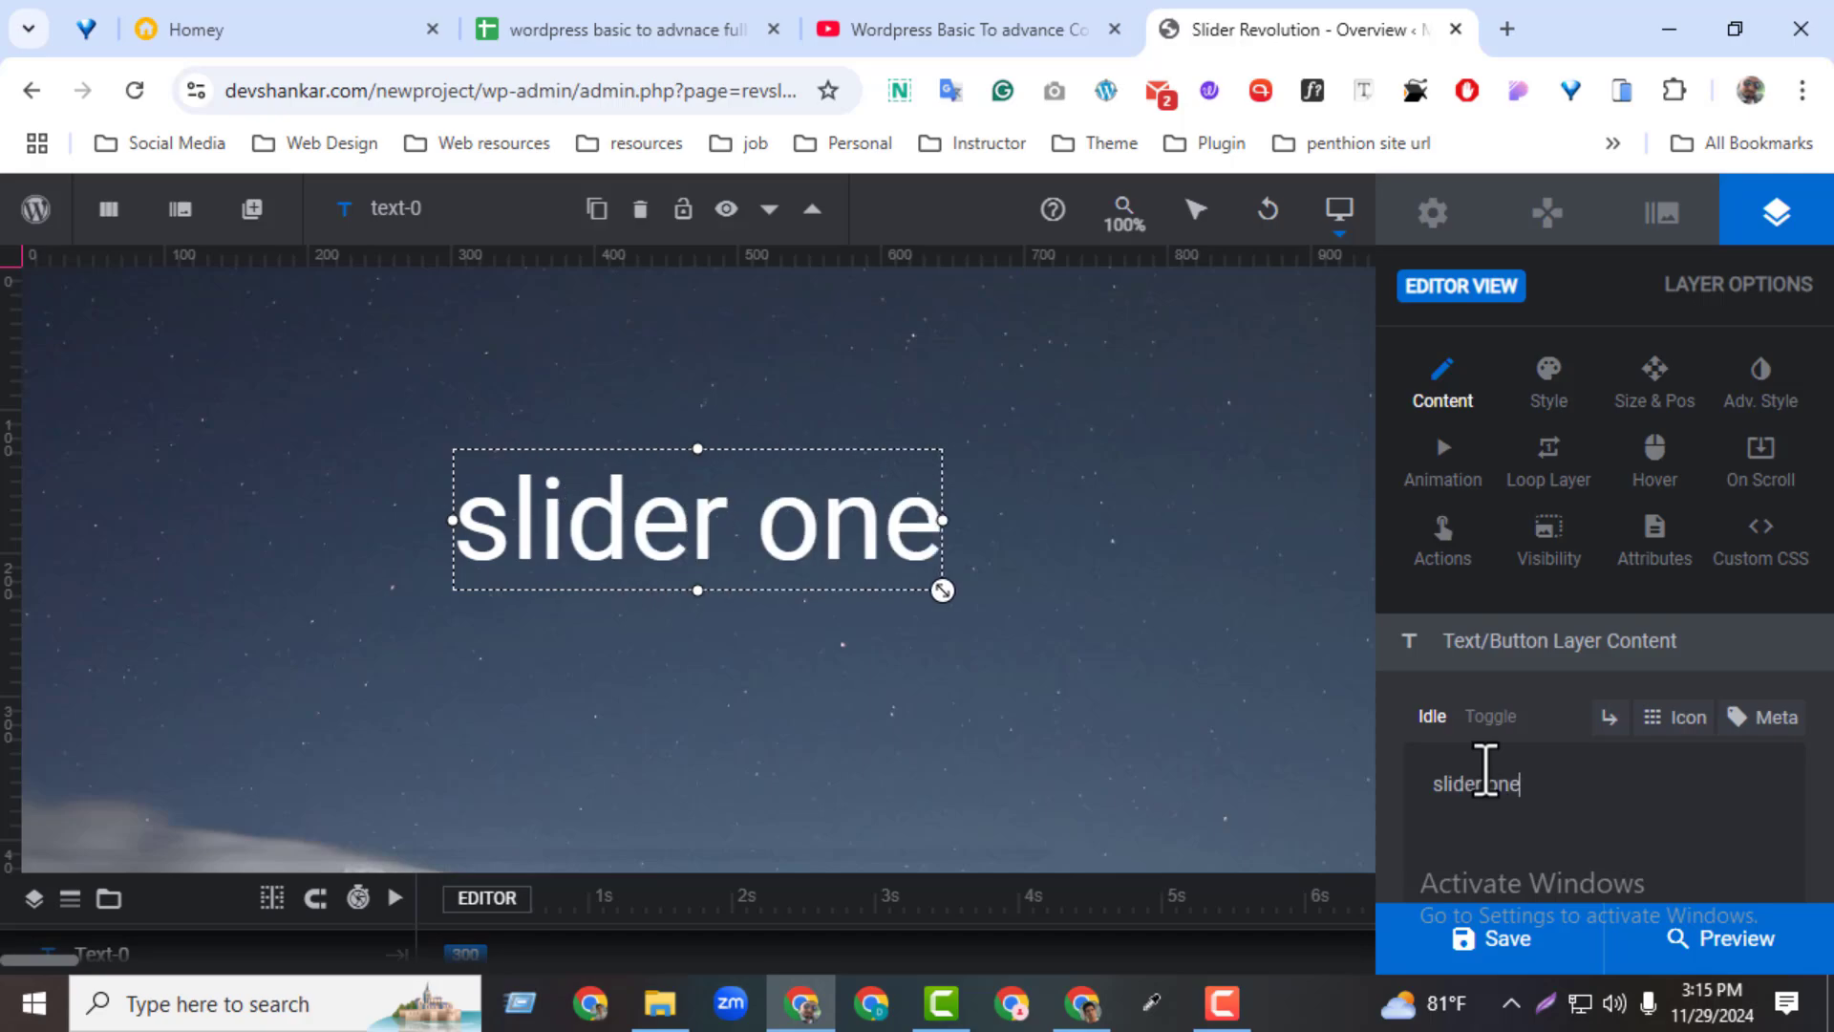
click(1213, 761)
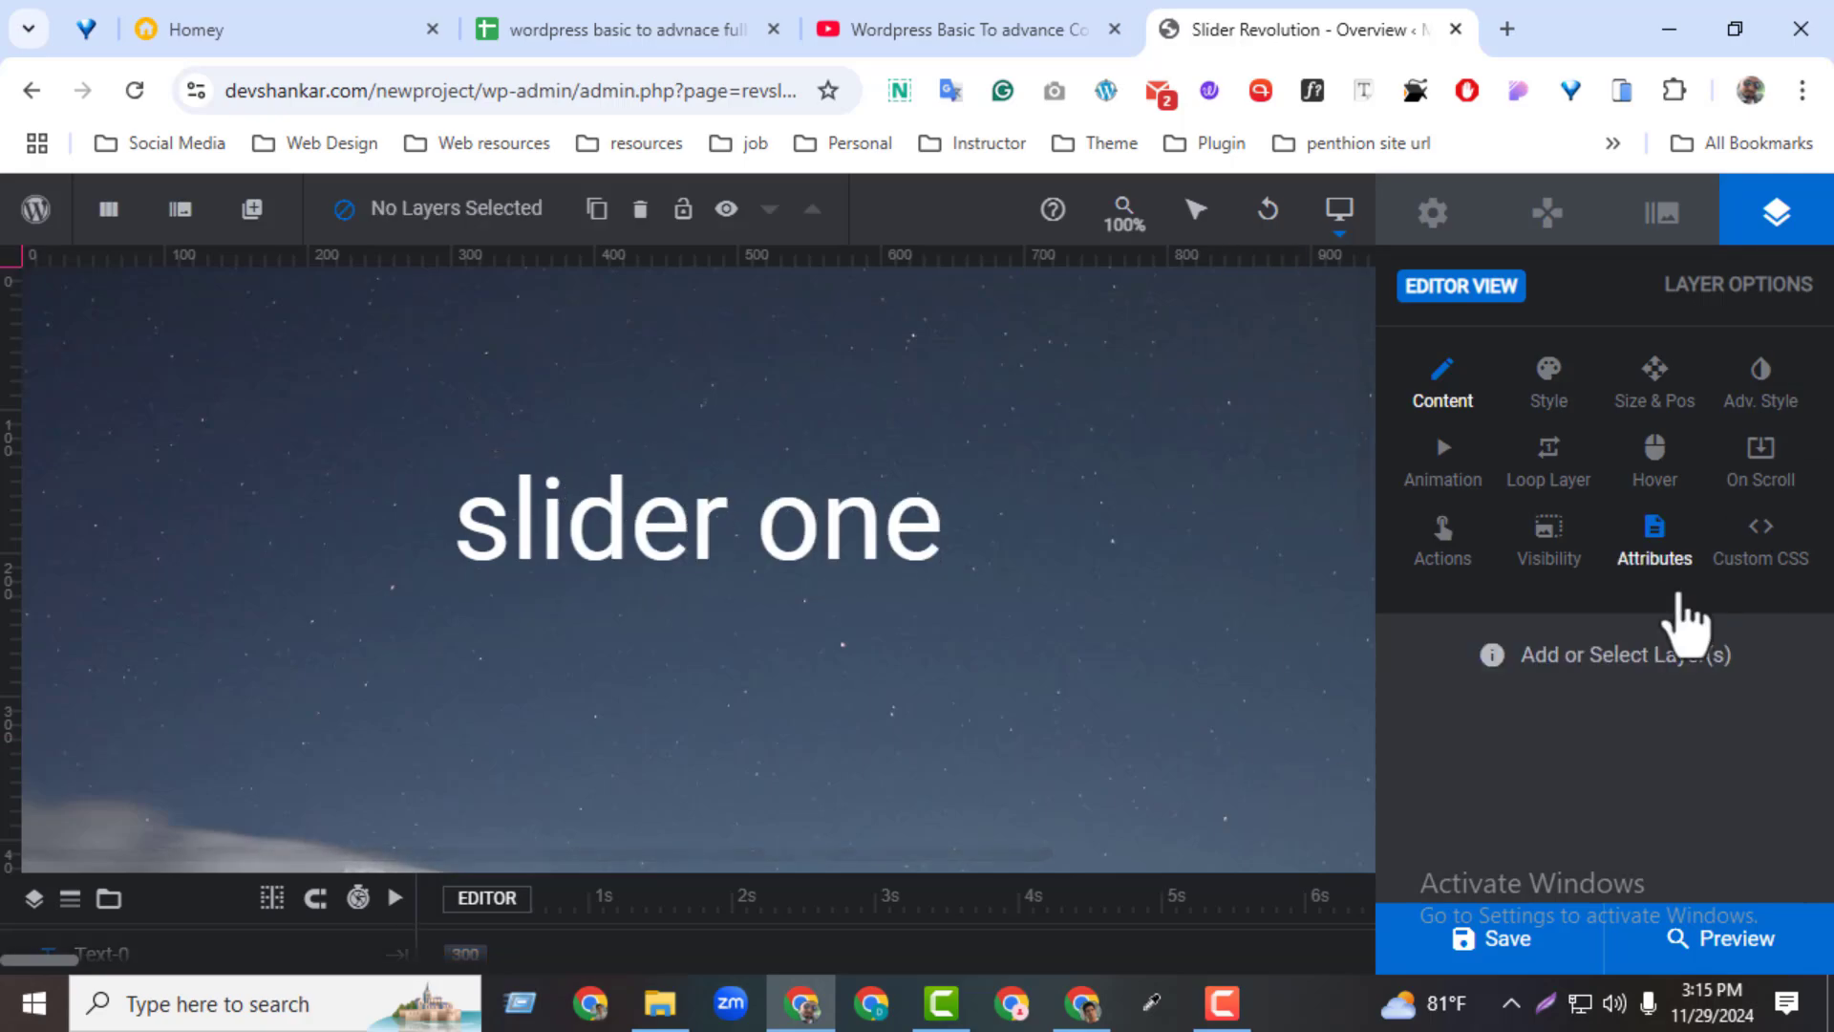
Save the edited slide 01 text, preview the module again and close the preview
click(1507, 939)
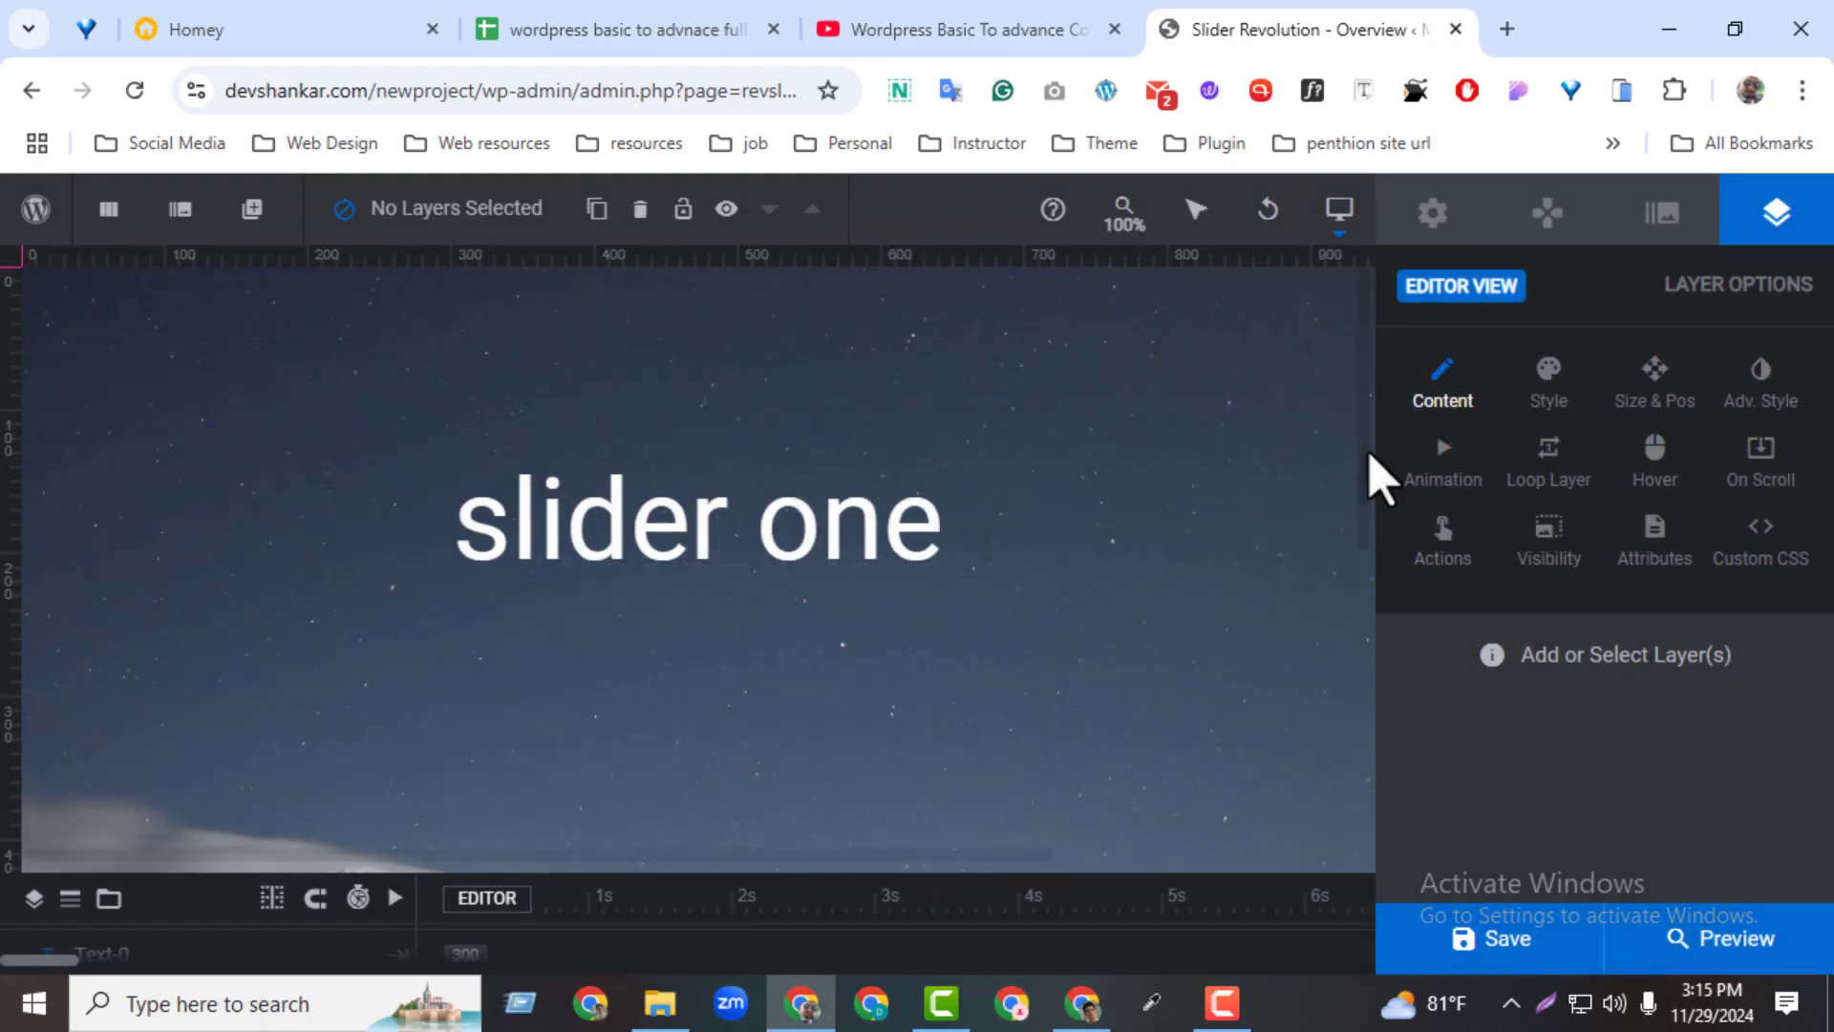
click(1748, 963)
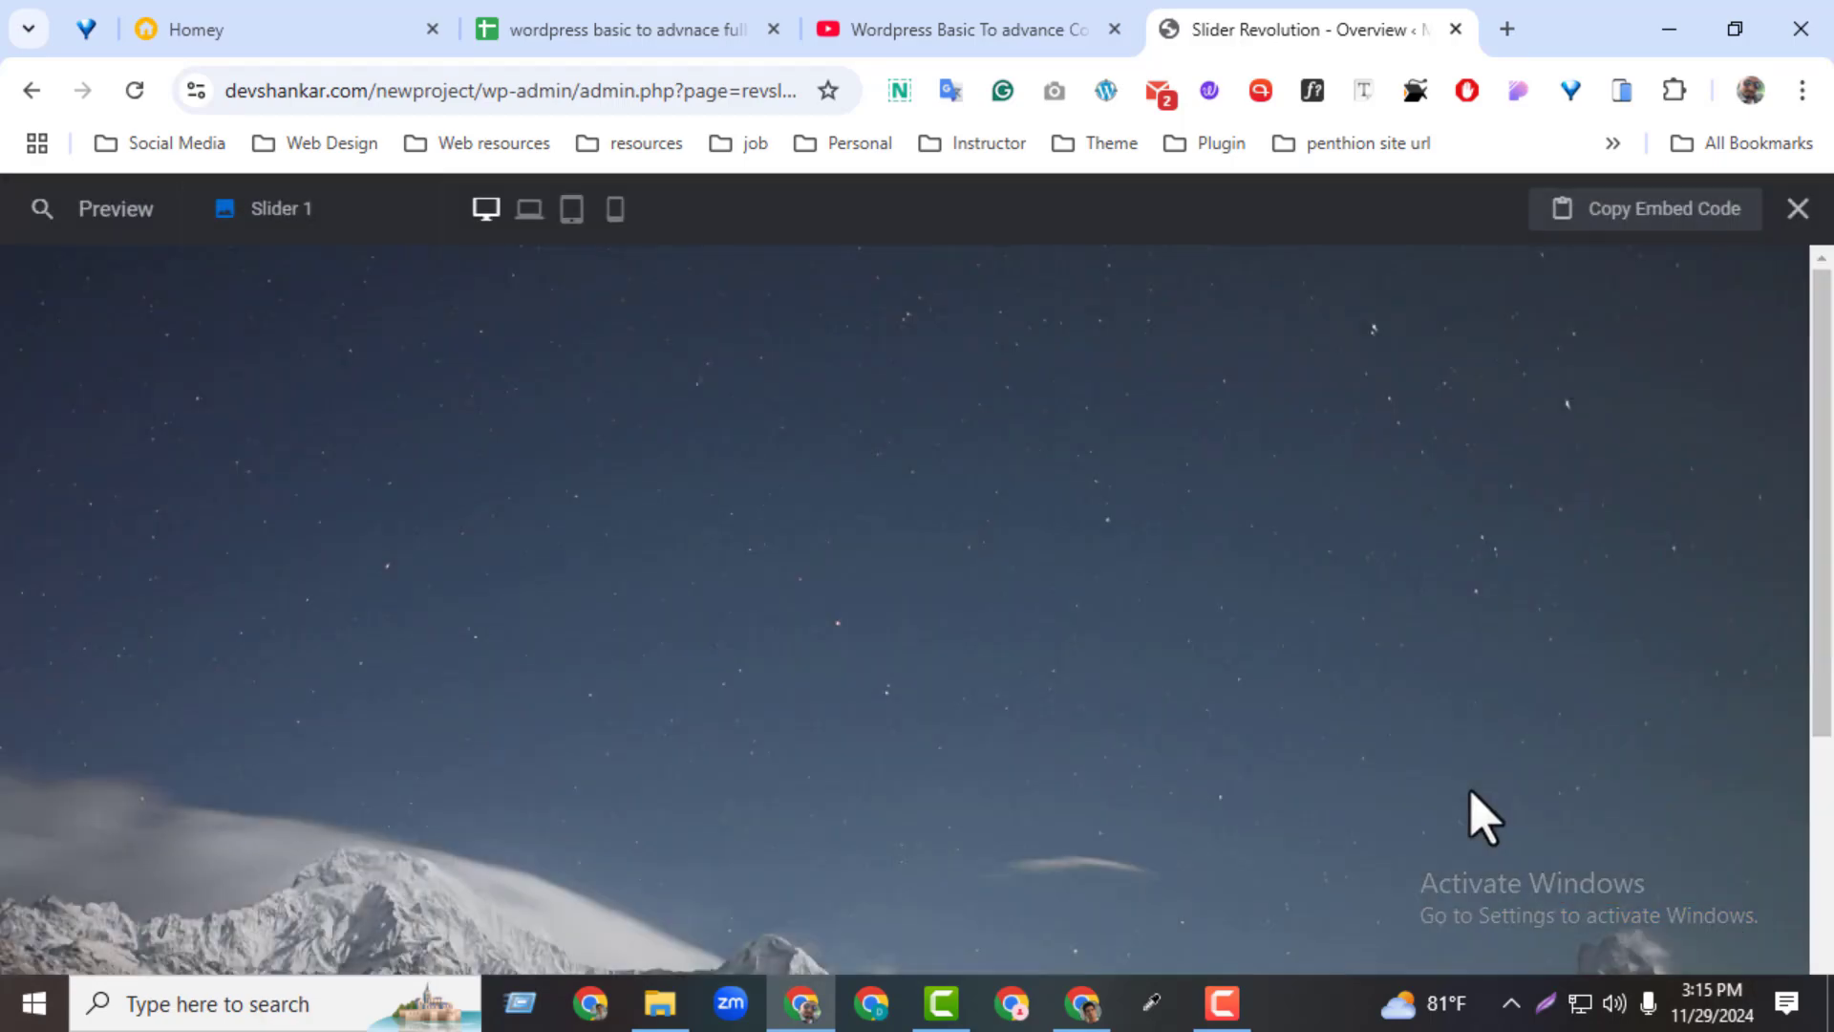
click(1798, 208)
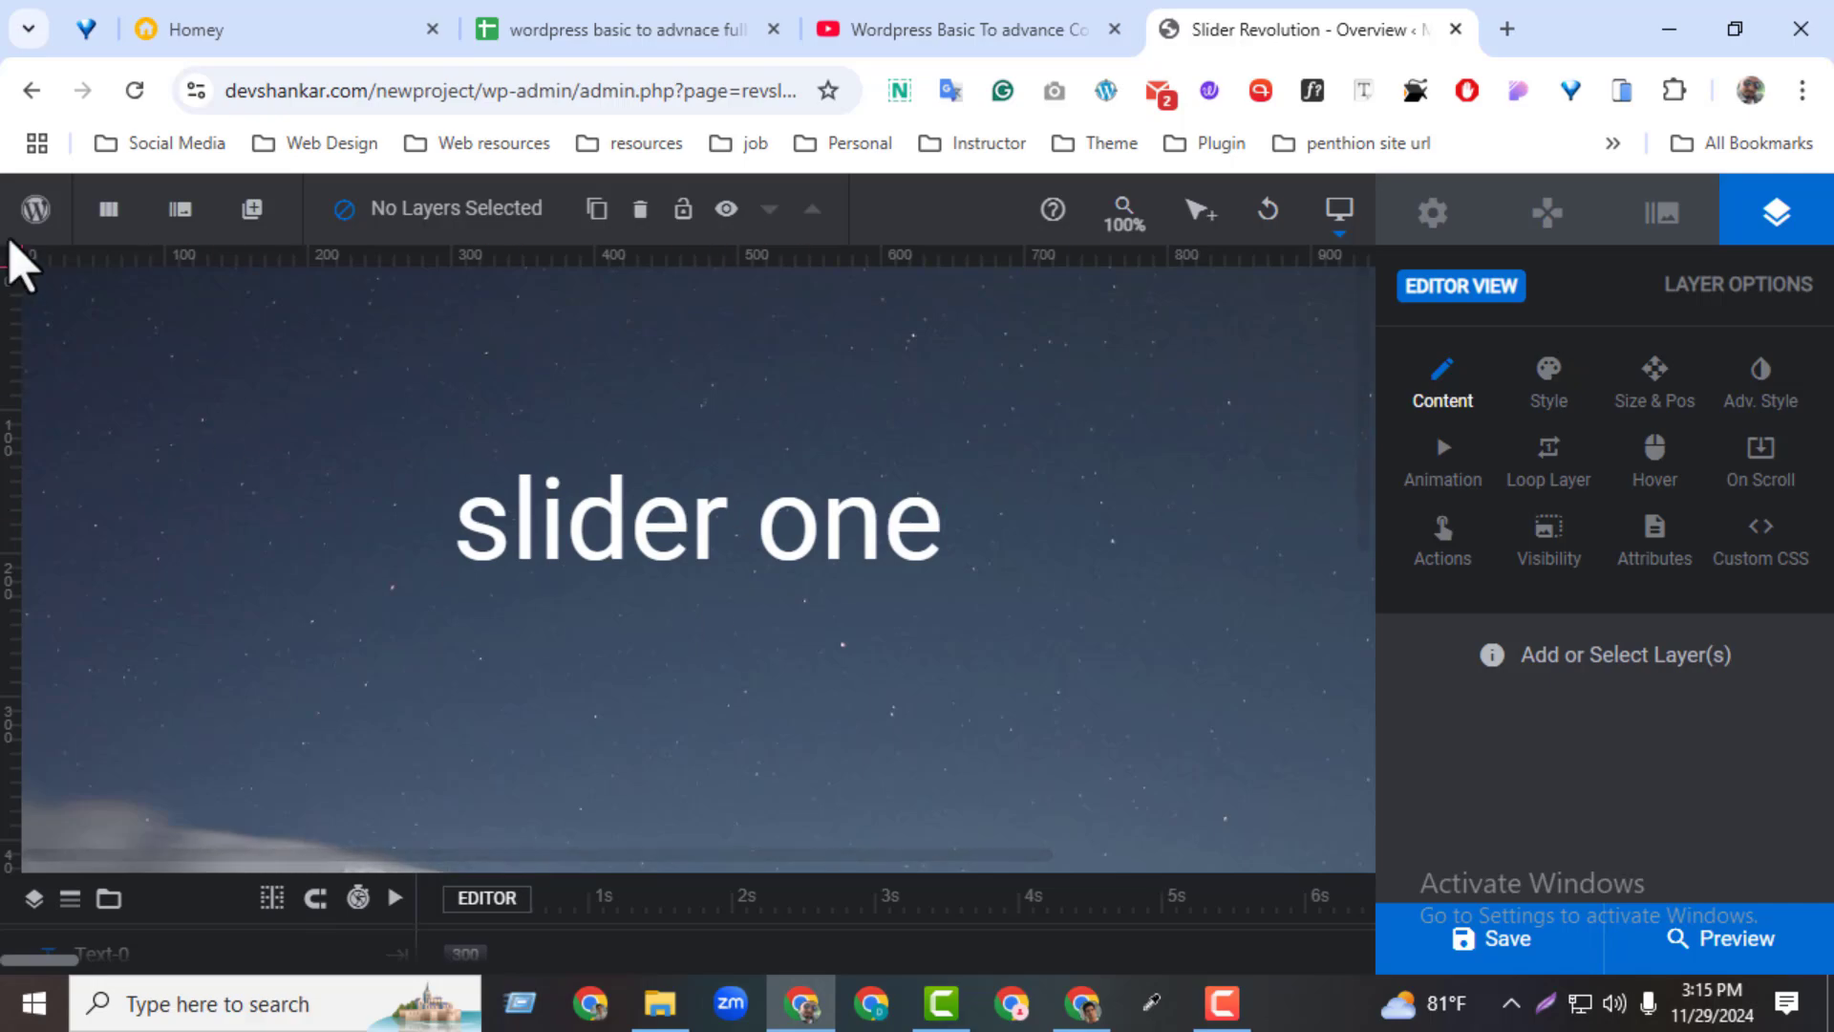
Open the WordPress admin in a separate tab and open the test page from the page list for editing in Elementor
mouse_move(27, 226)
middle_click(61, 254)
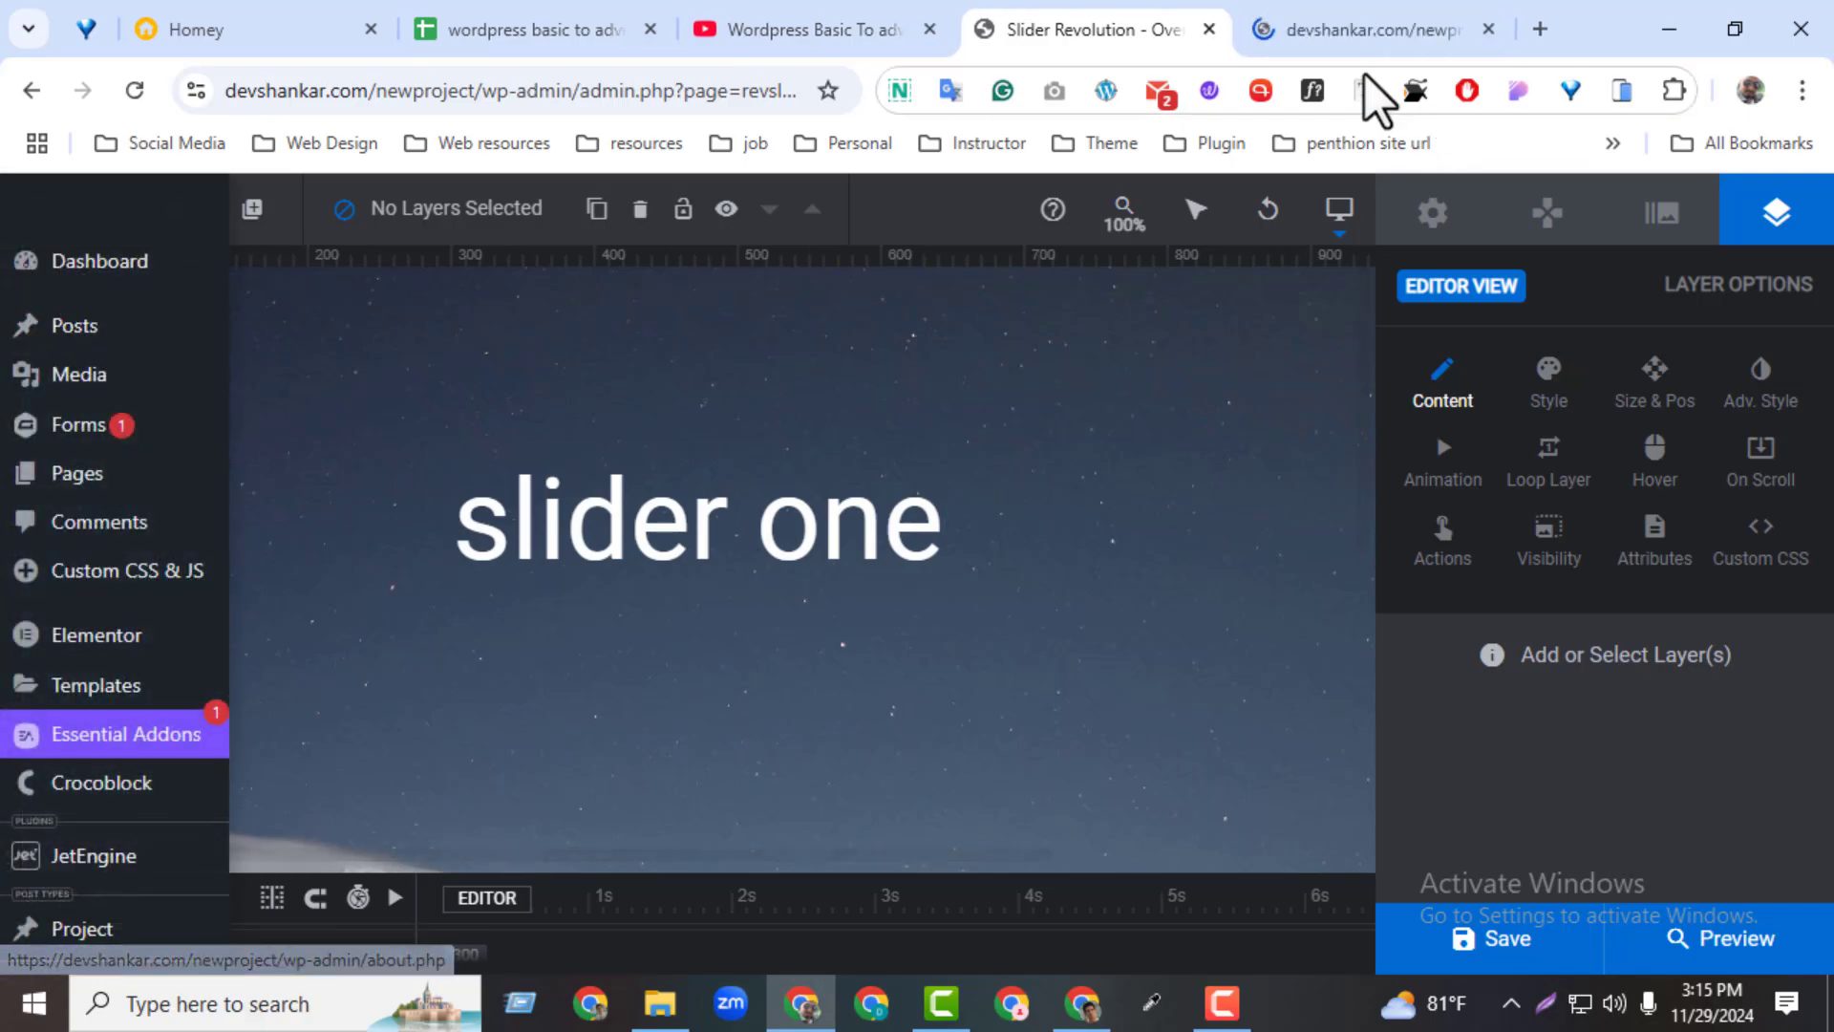
click(1305, 23)
drag(1305, 23, 1109, 26)
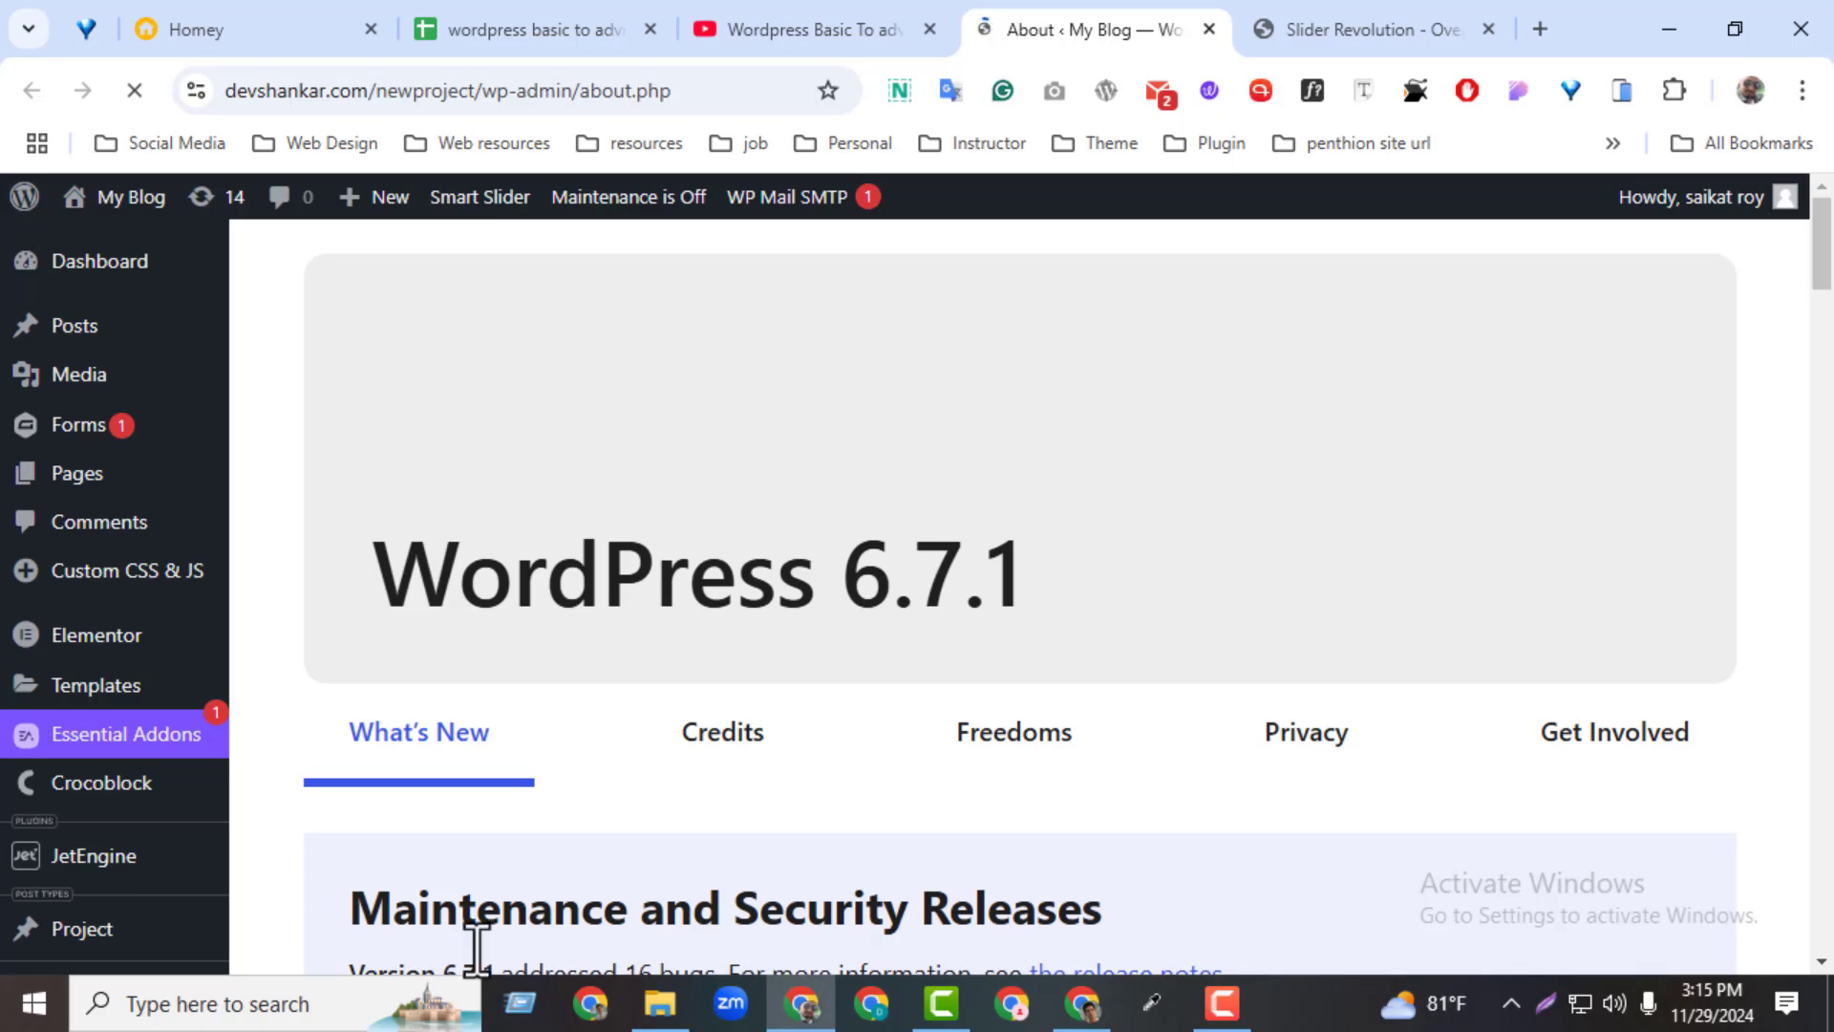
mouse_move(144, 483)
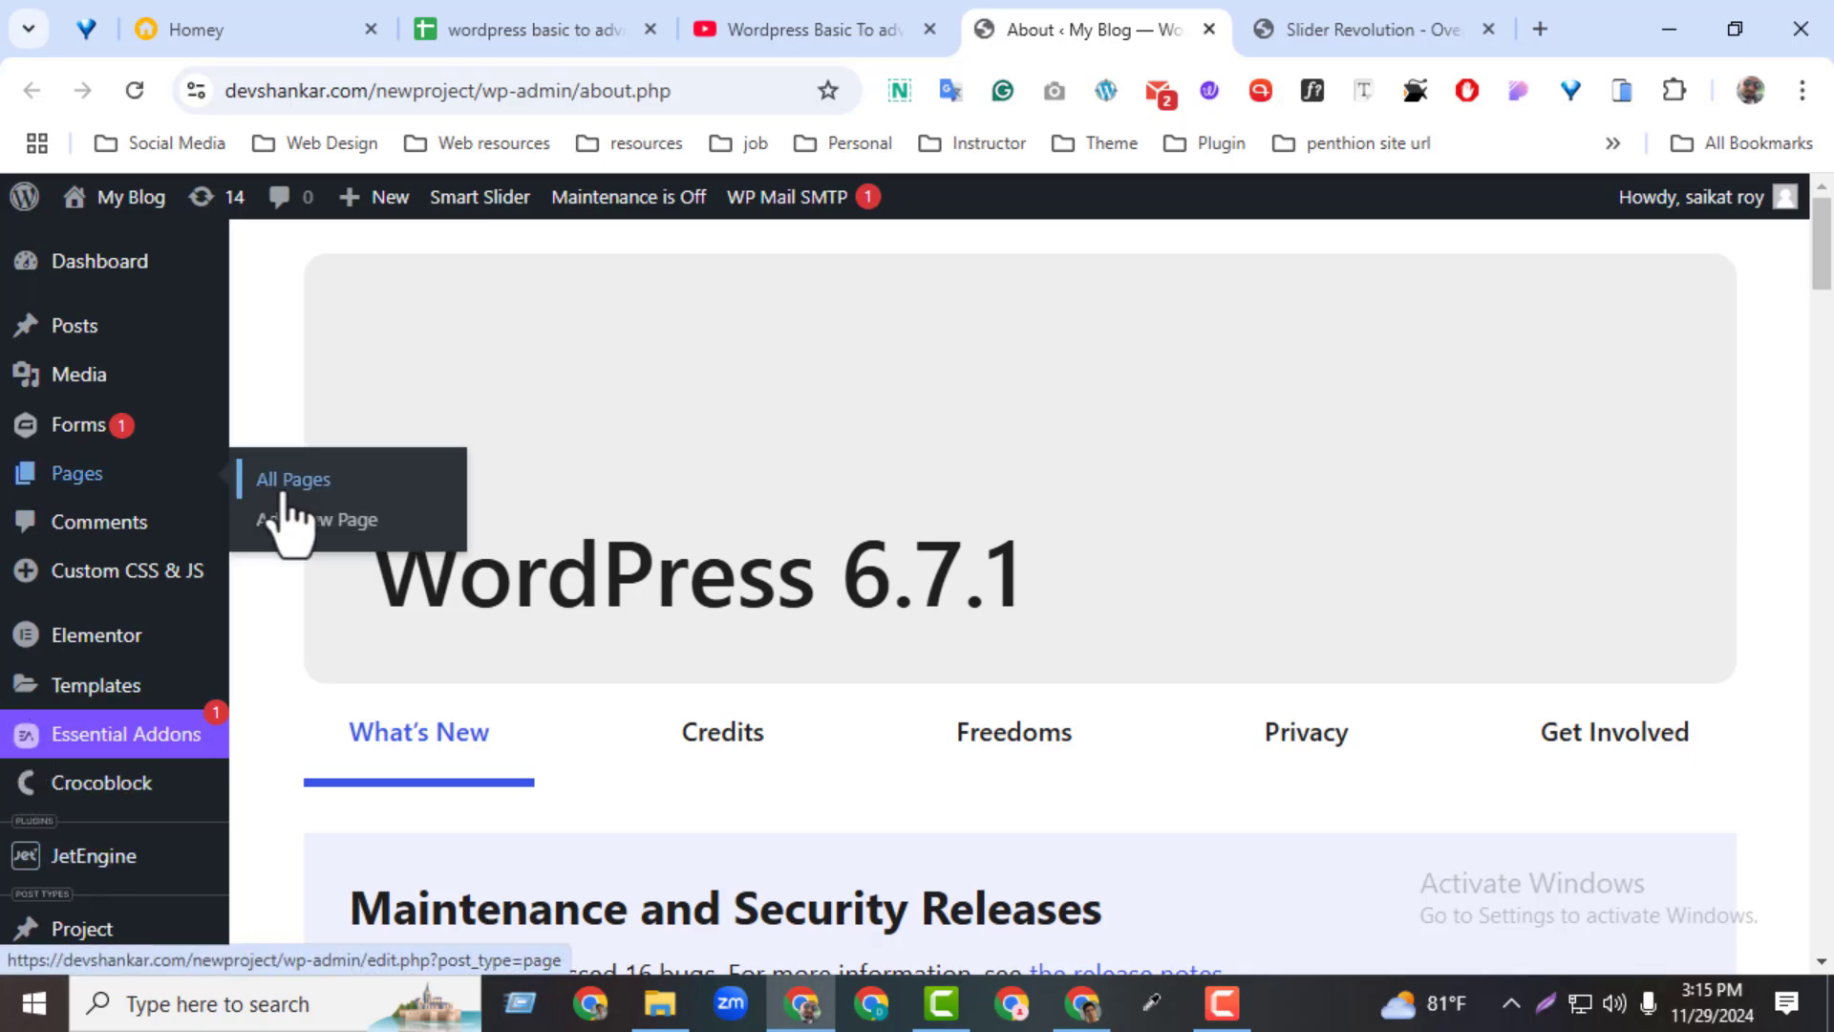
click(286, 483)
scroll(1767, 865, down, 15)
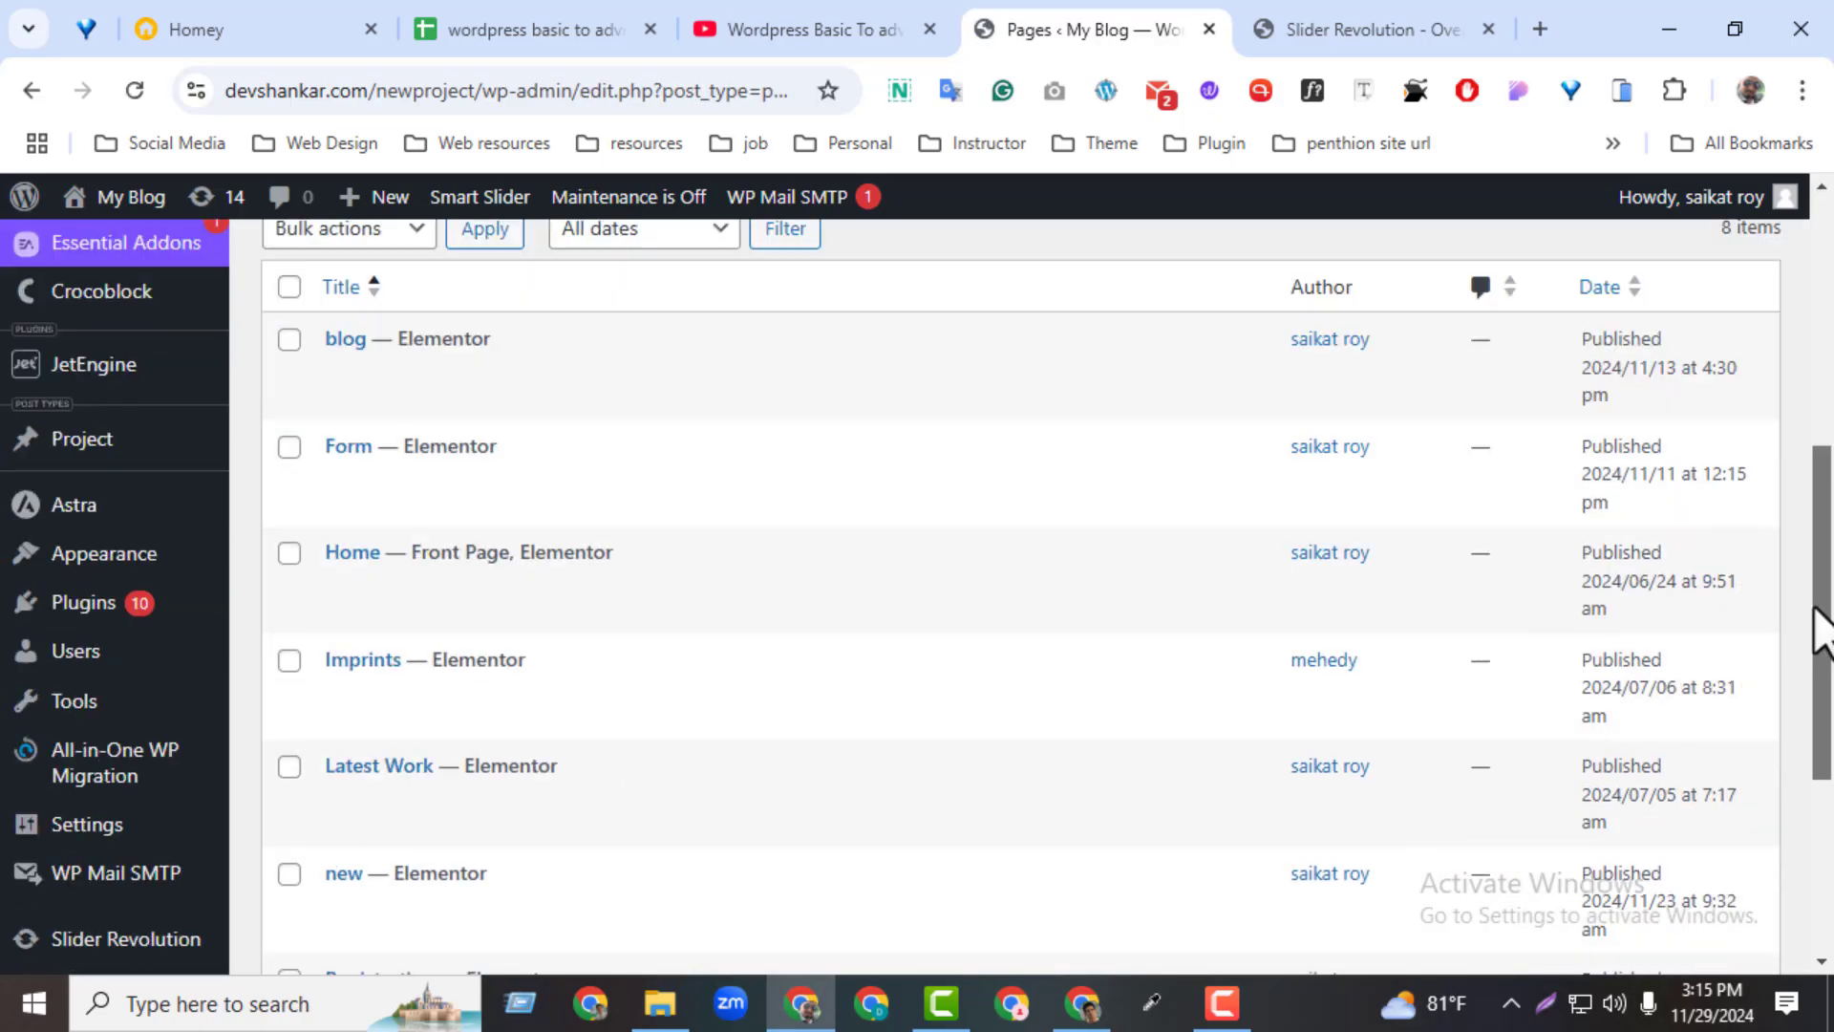
click(932, 715)
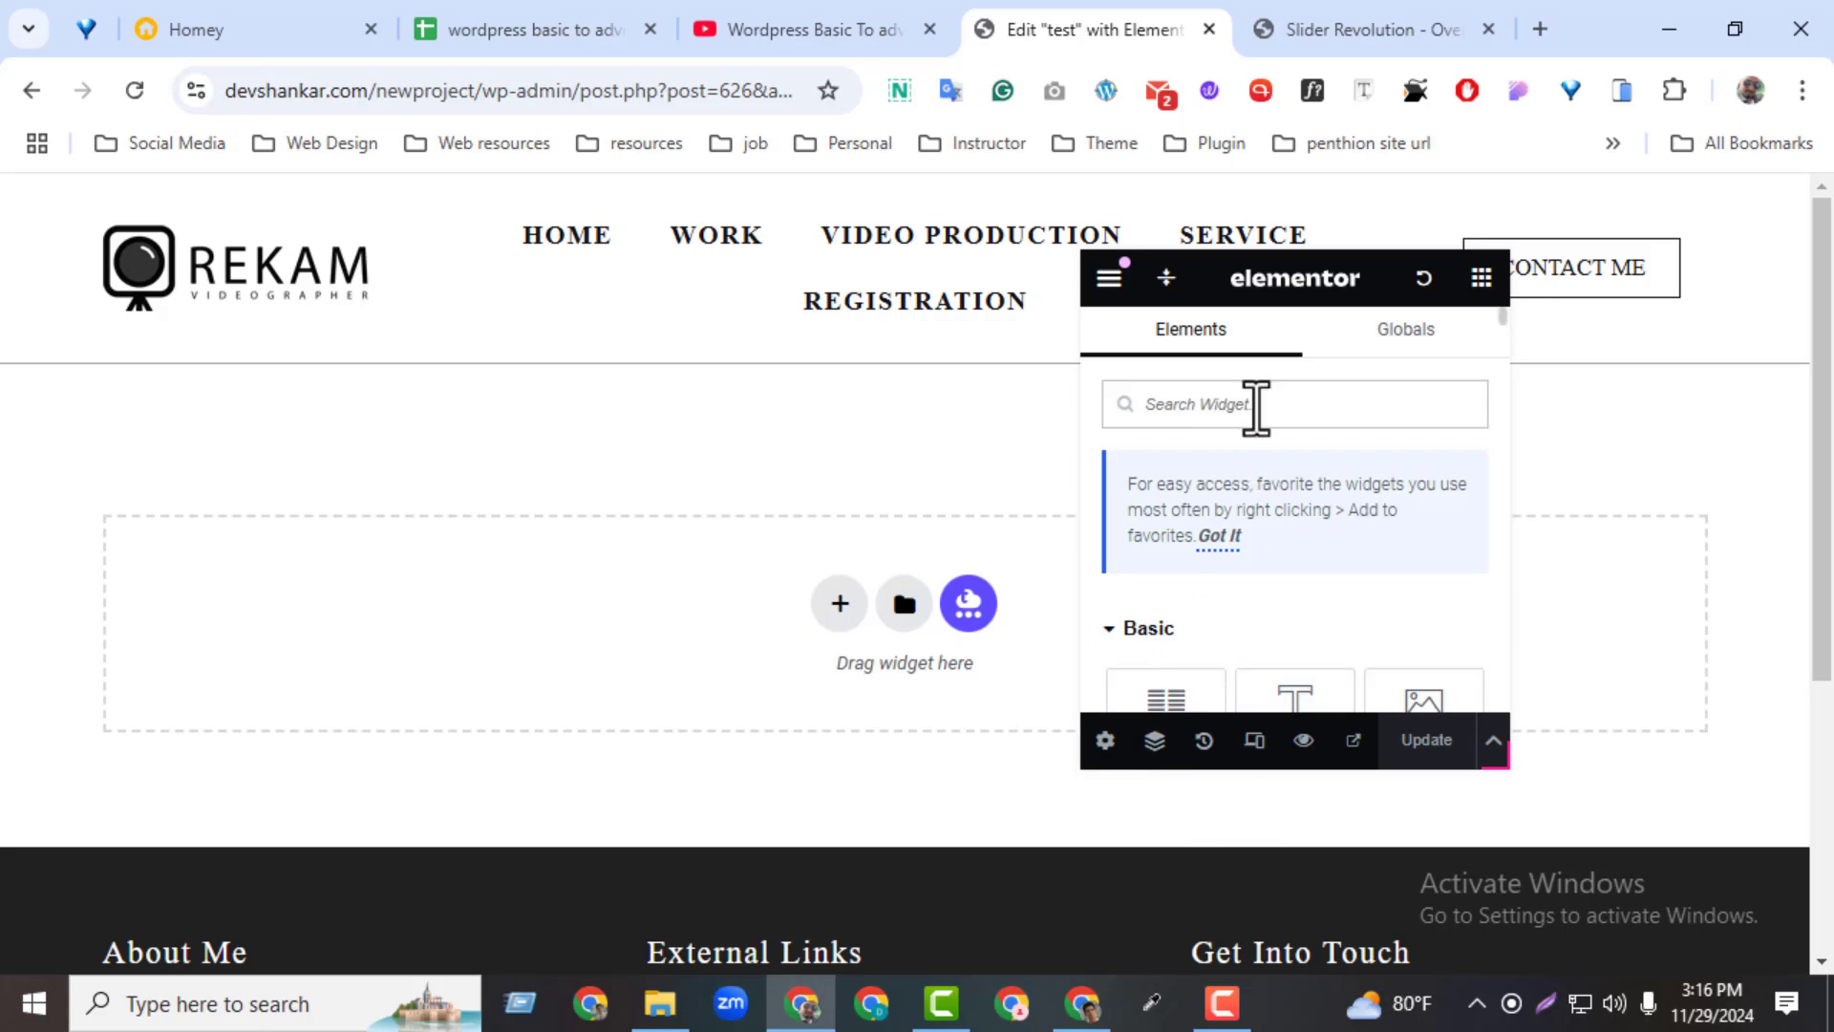
Find the Slider Revolution 6 widget with the search "slider", add it to the test page and choose the Slider 1 module
click(1256, 406)
text(slider)
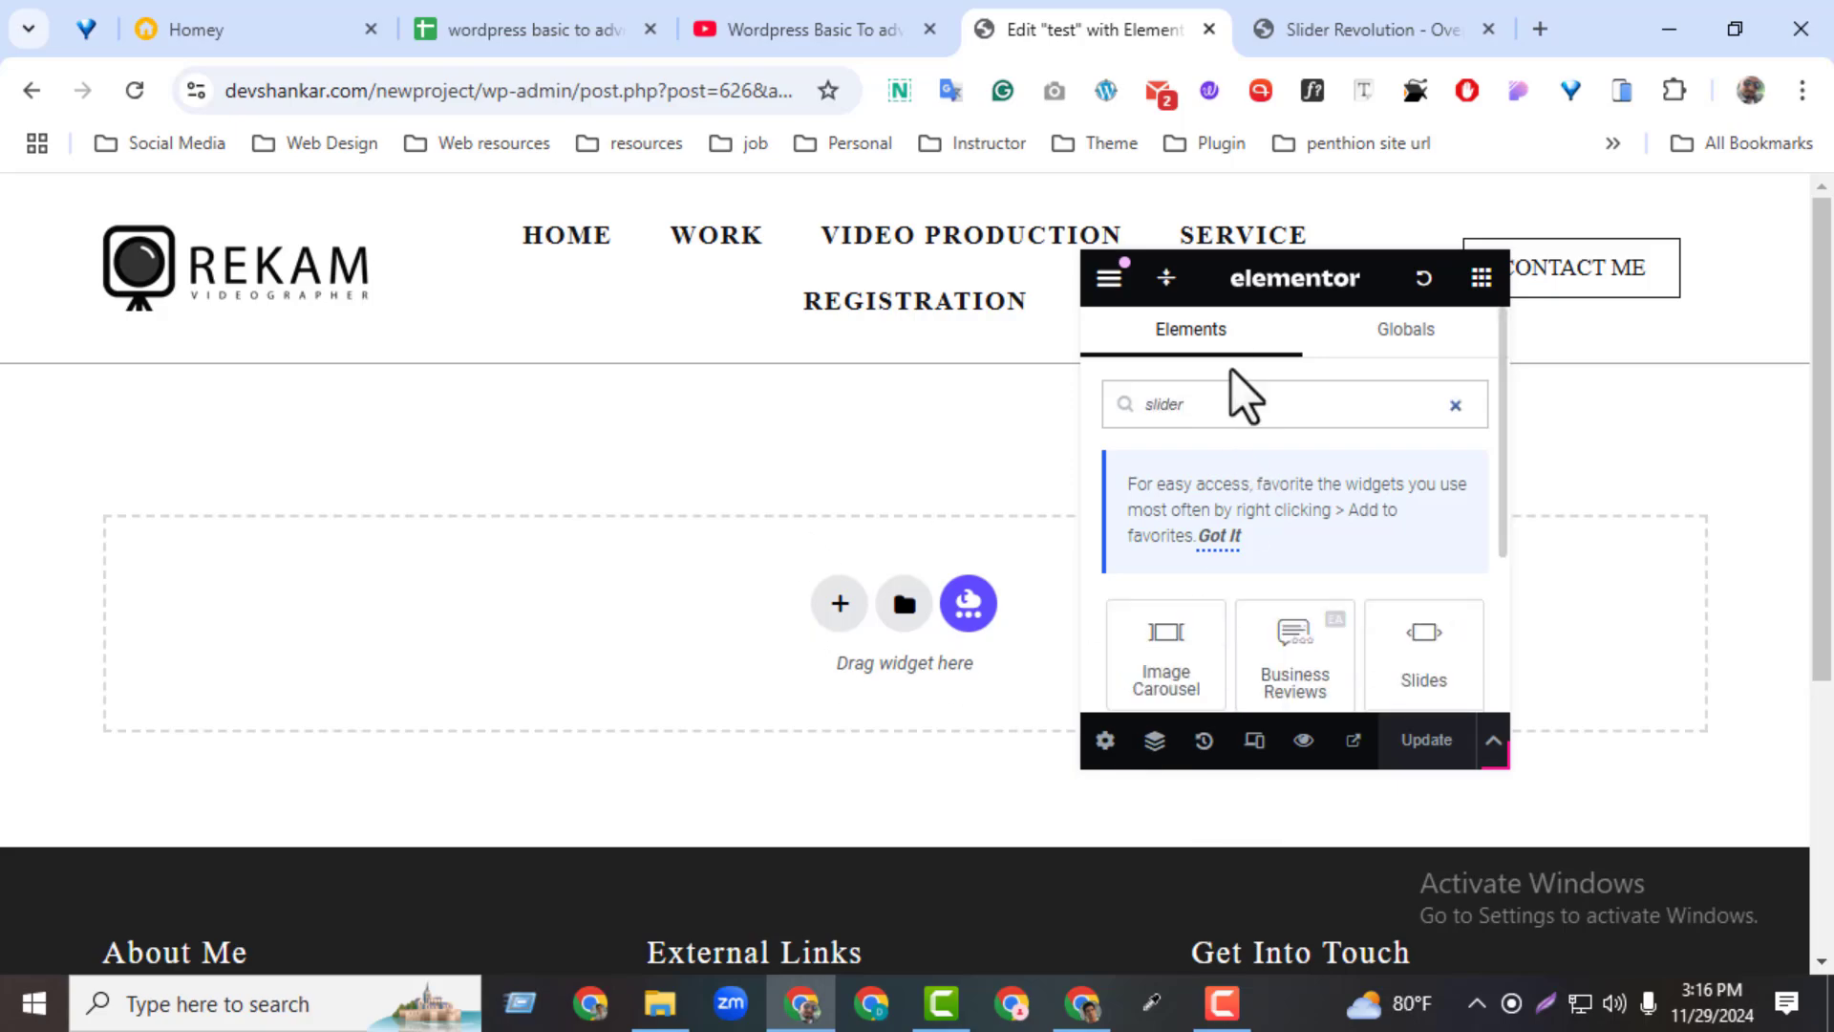
drag(1501, 510, 934, 606)
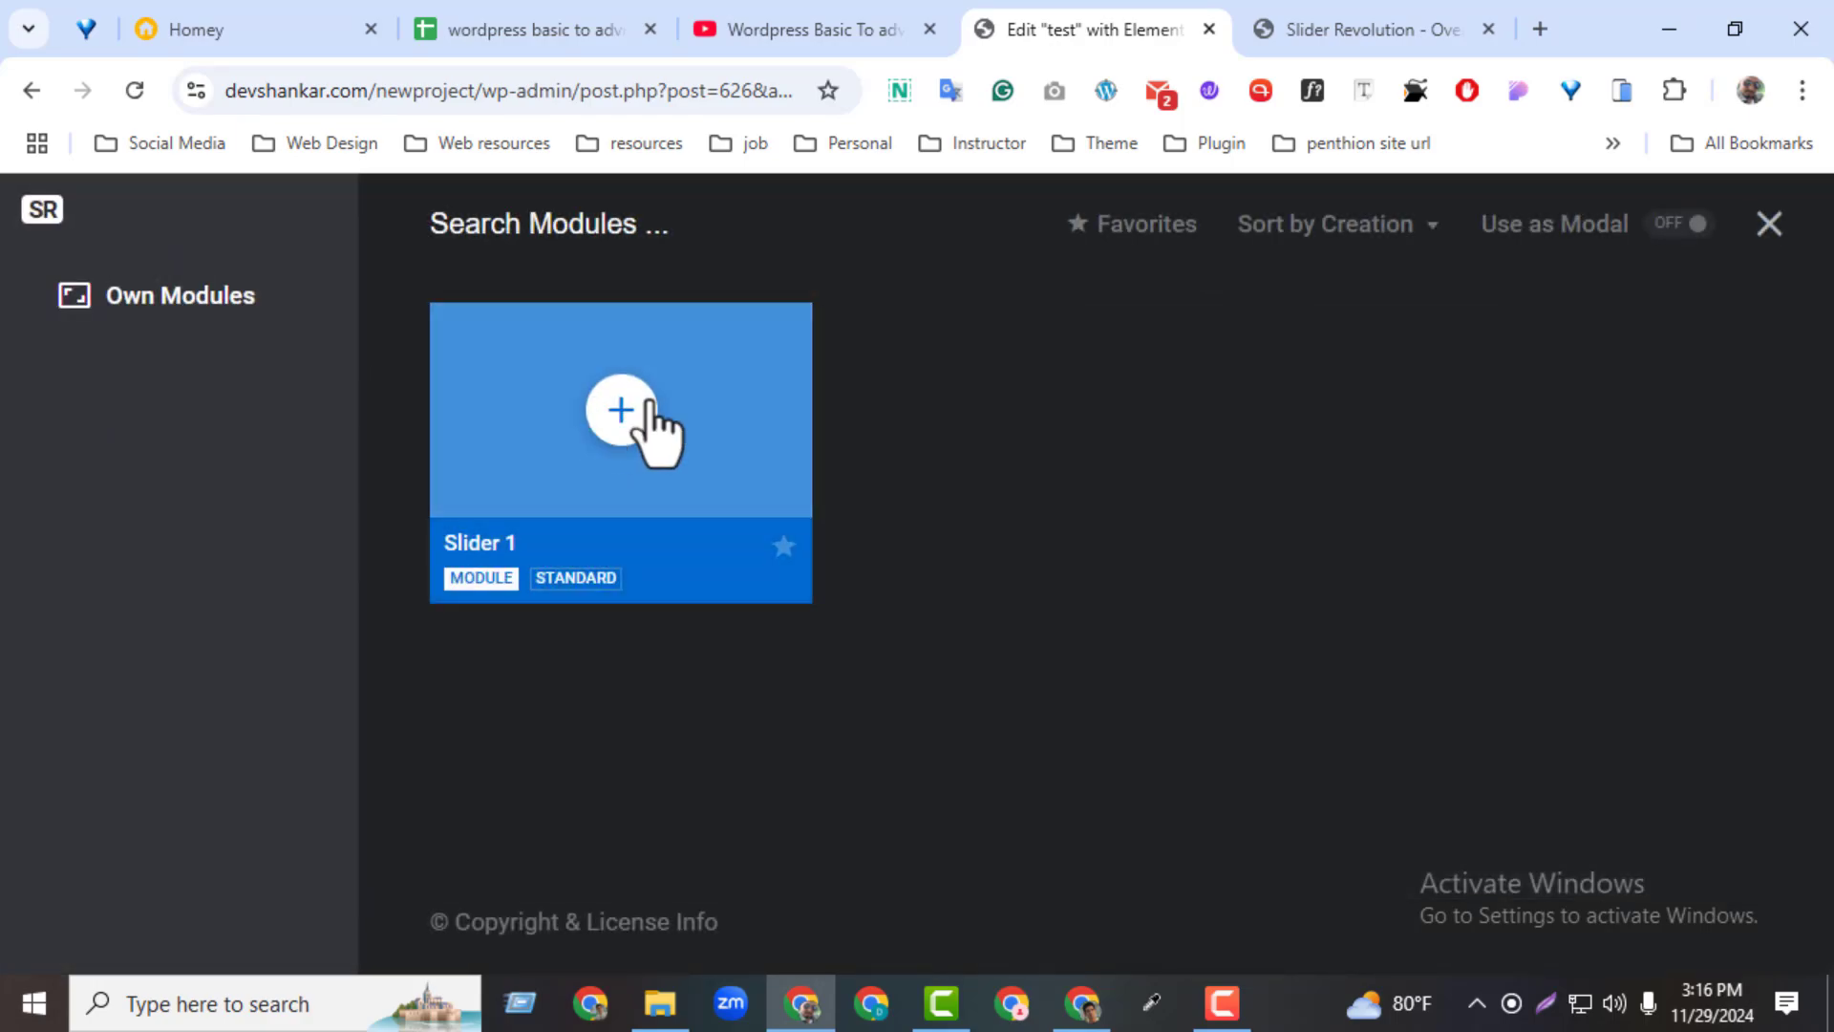
click(622, 410)
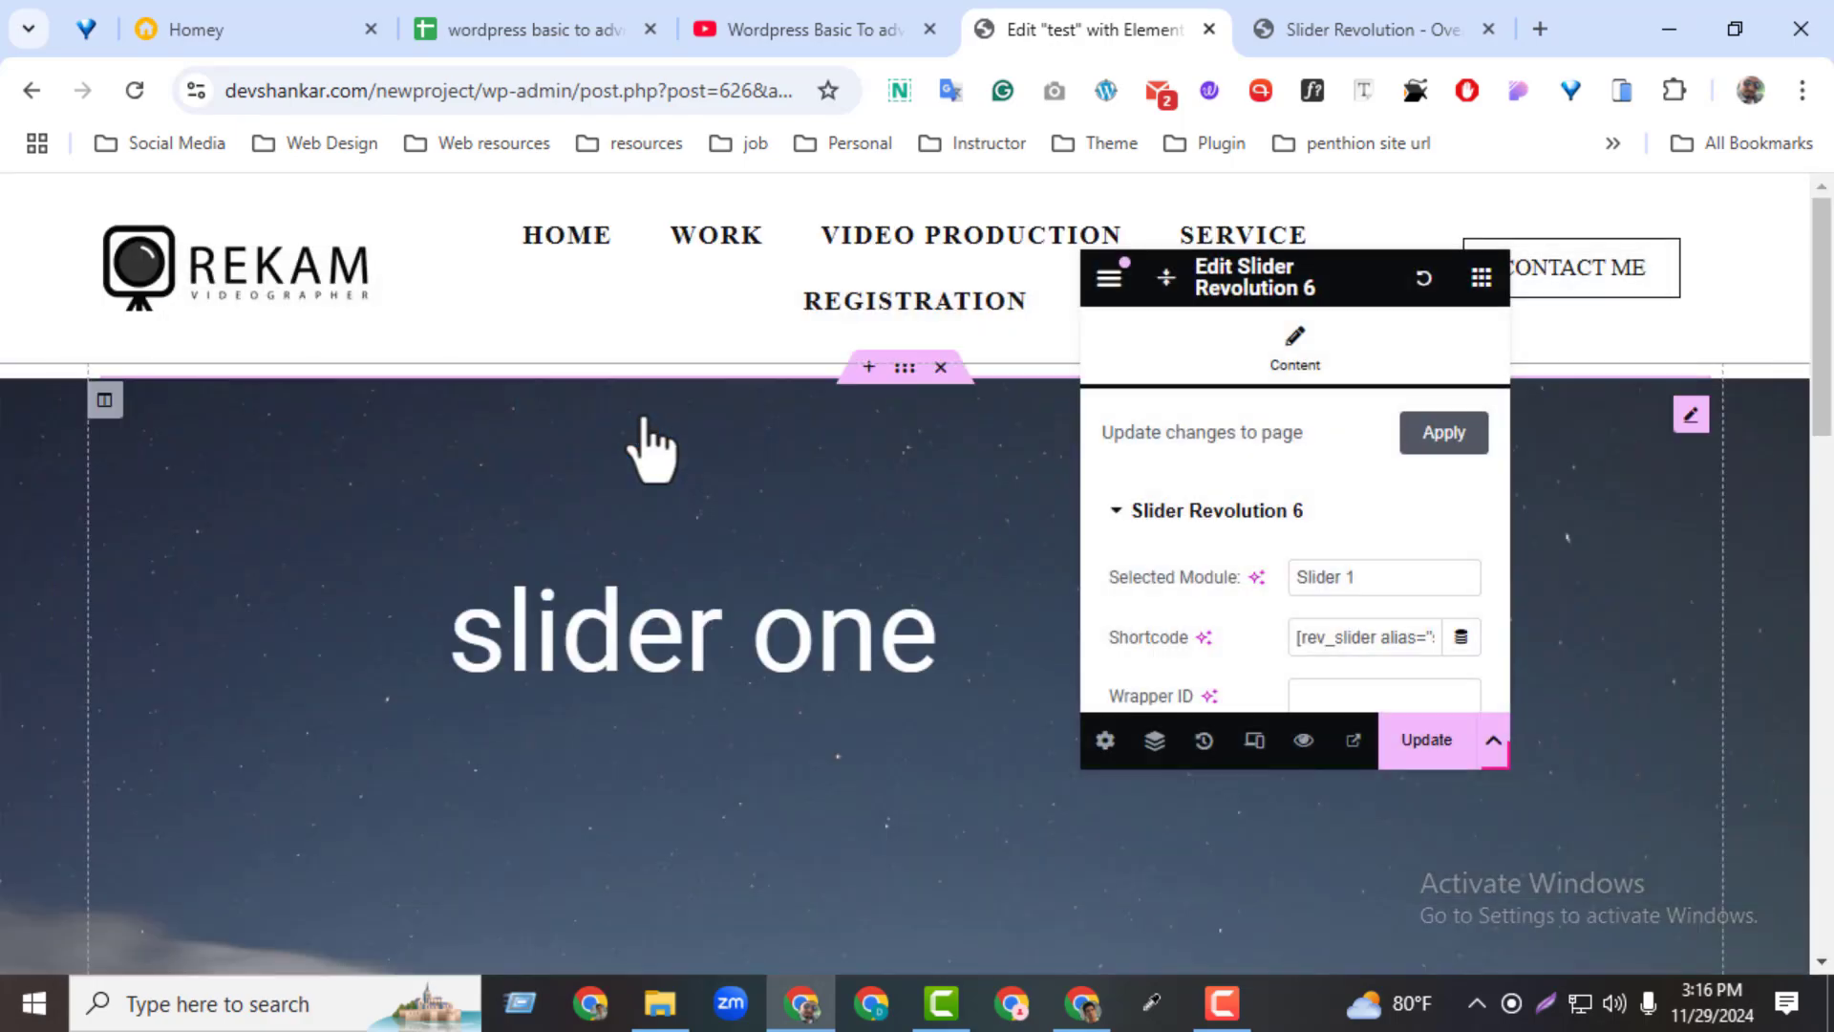
Update the test page and open its preview in a tab placed after the slider editor's tab
scroll(1352, 688, down, 3)
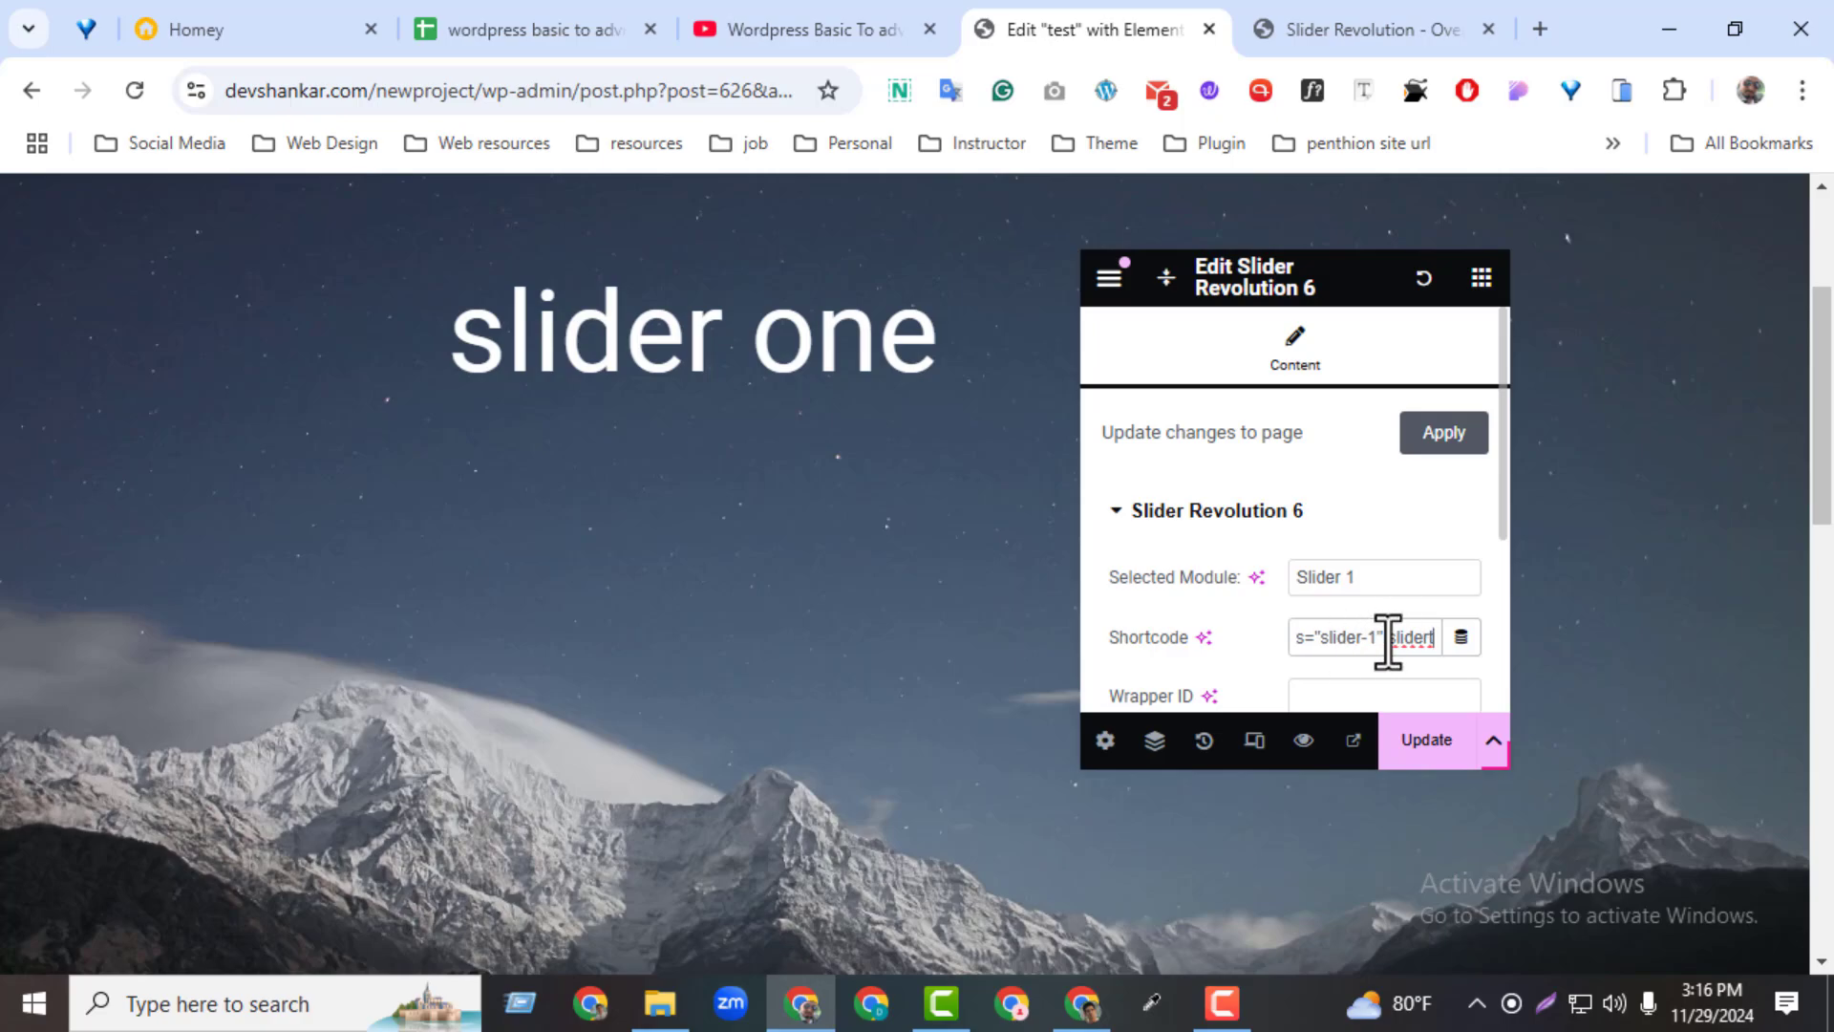
click(1427, 762)
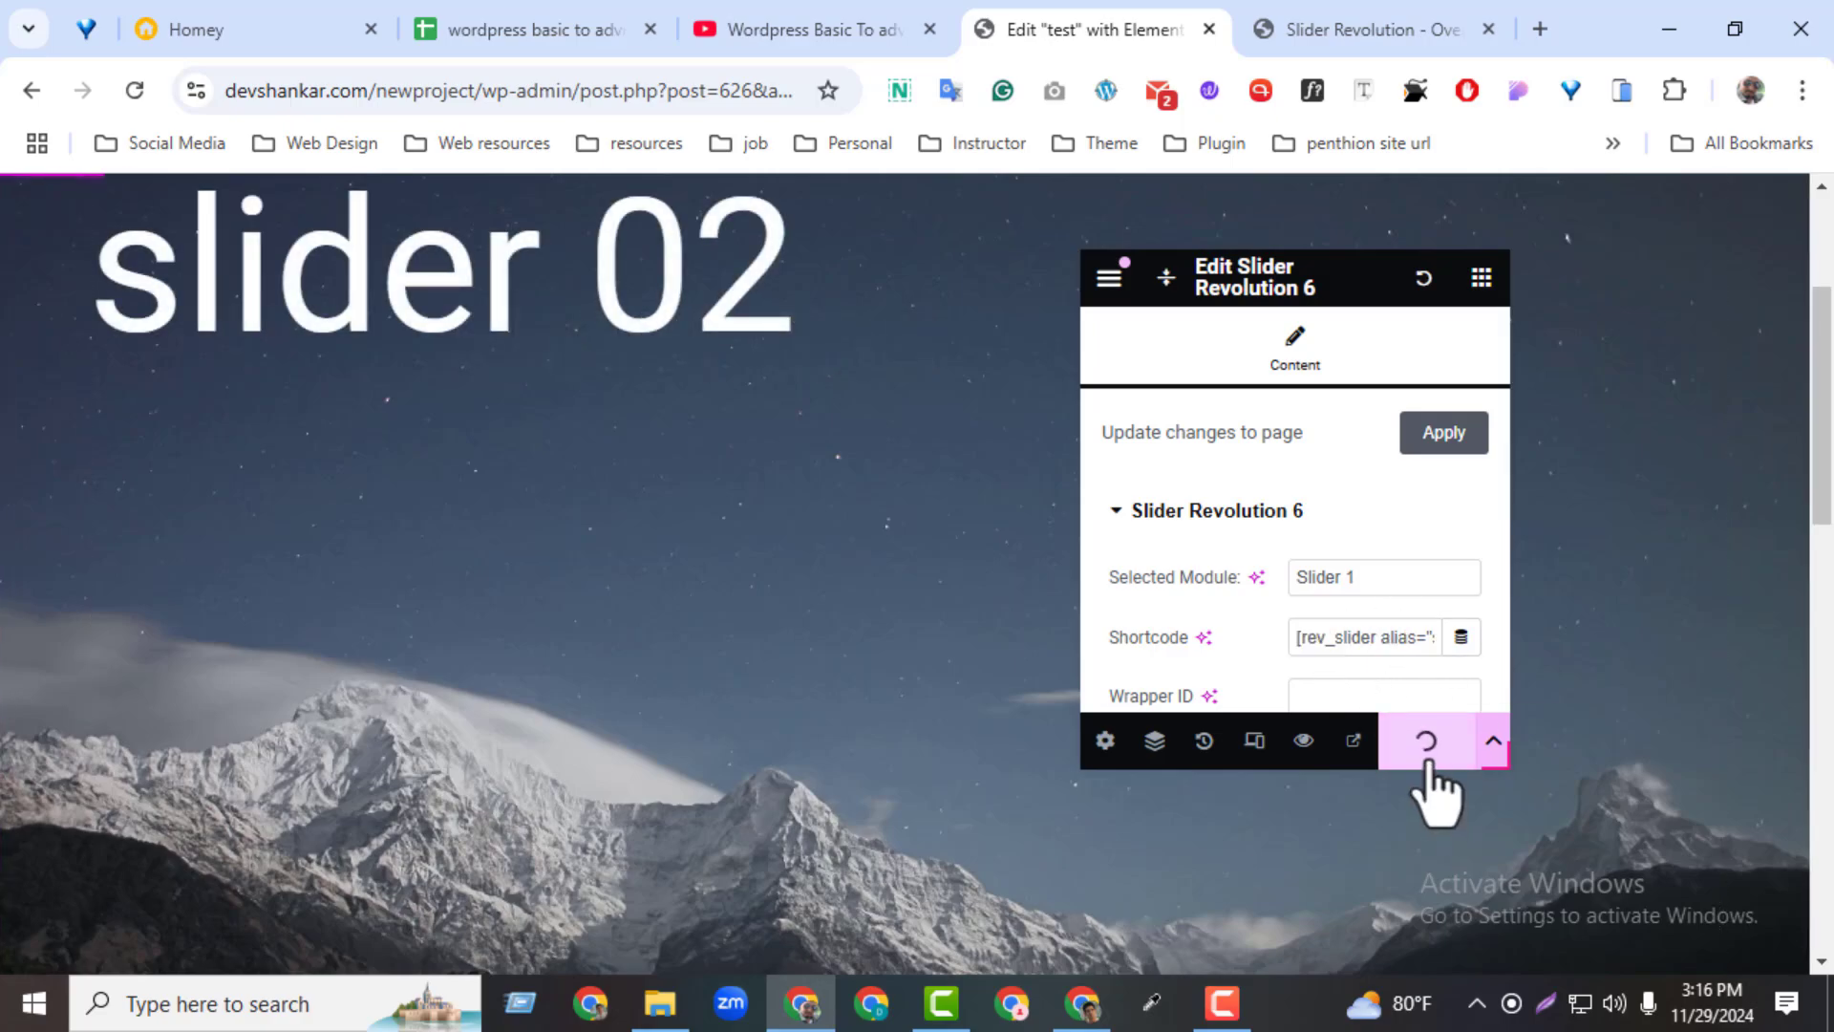
click(1304, 743)
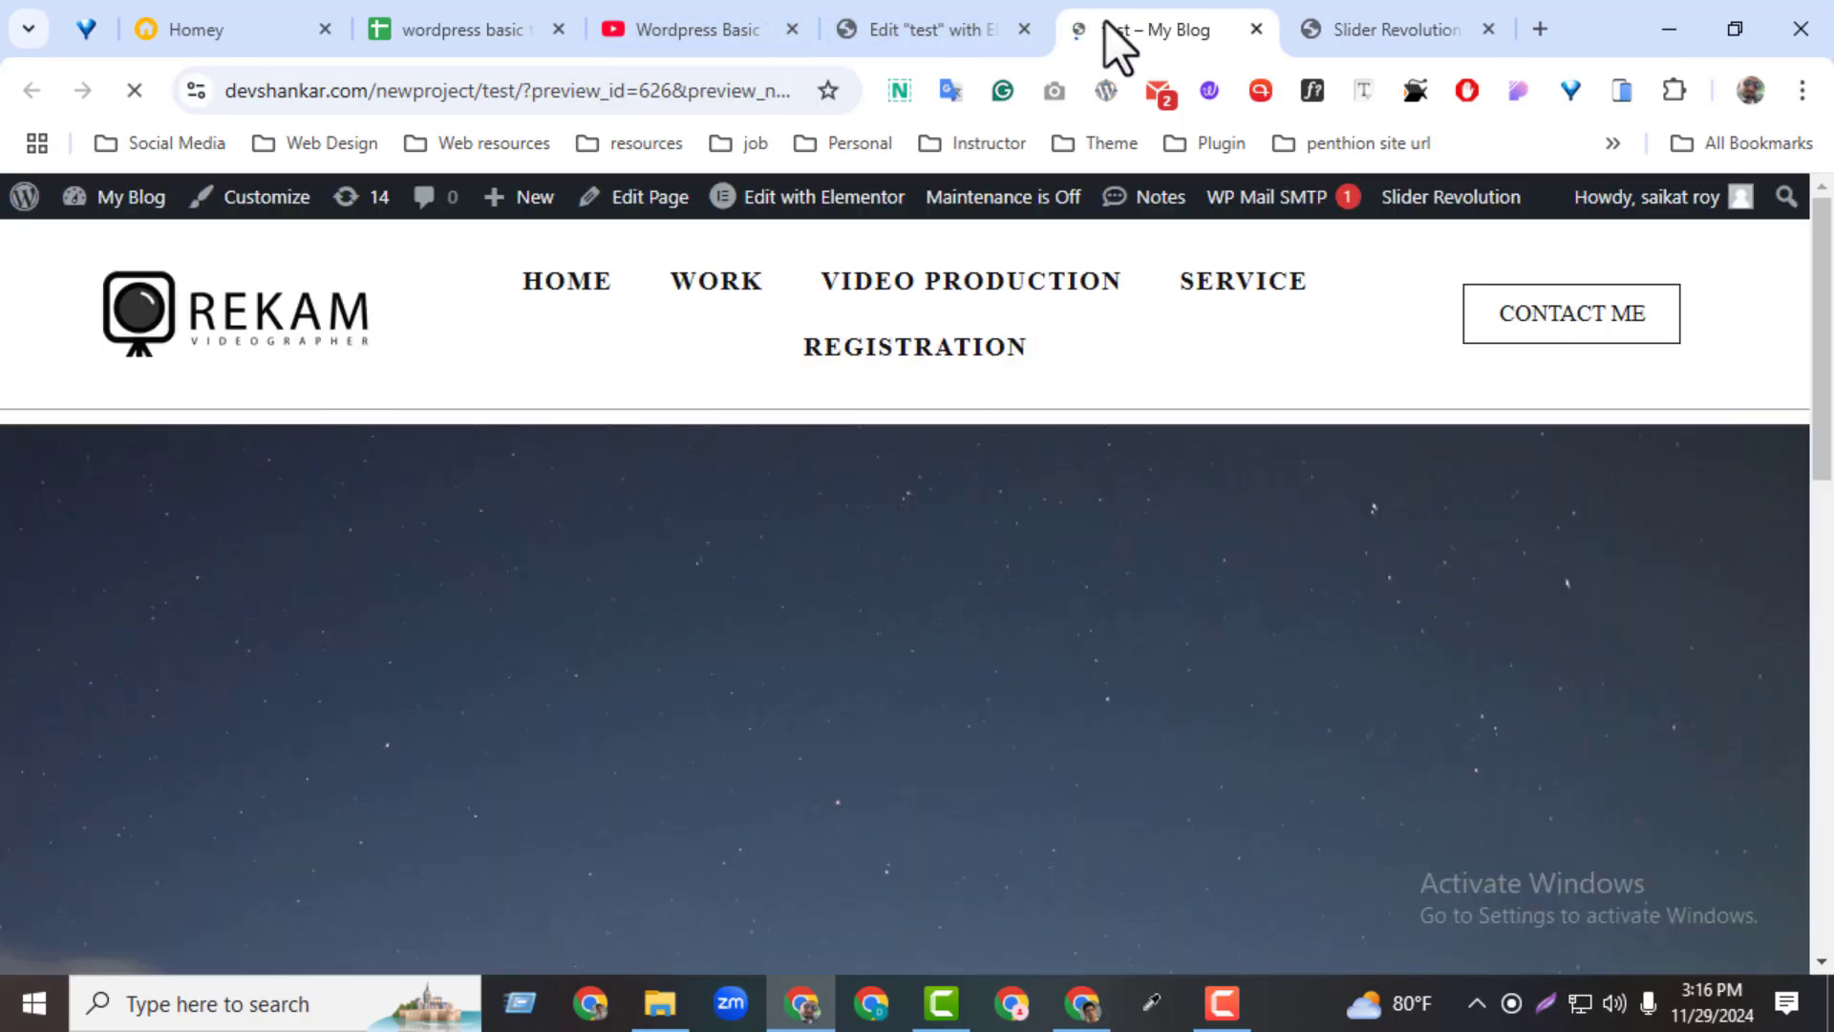
drag(1114, 38, 1347, 31)
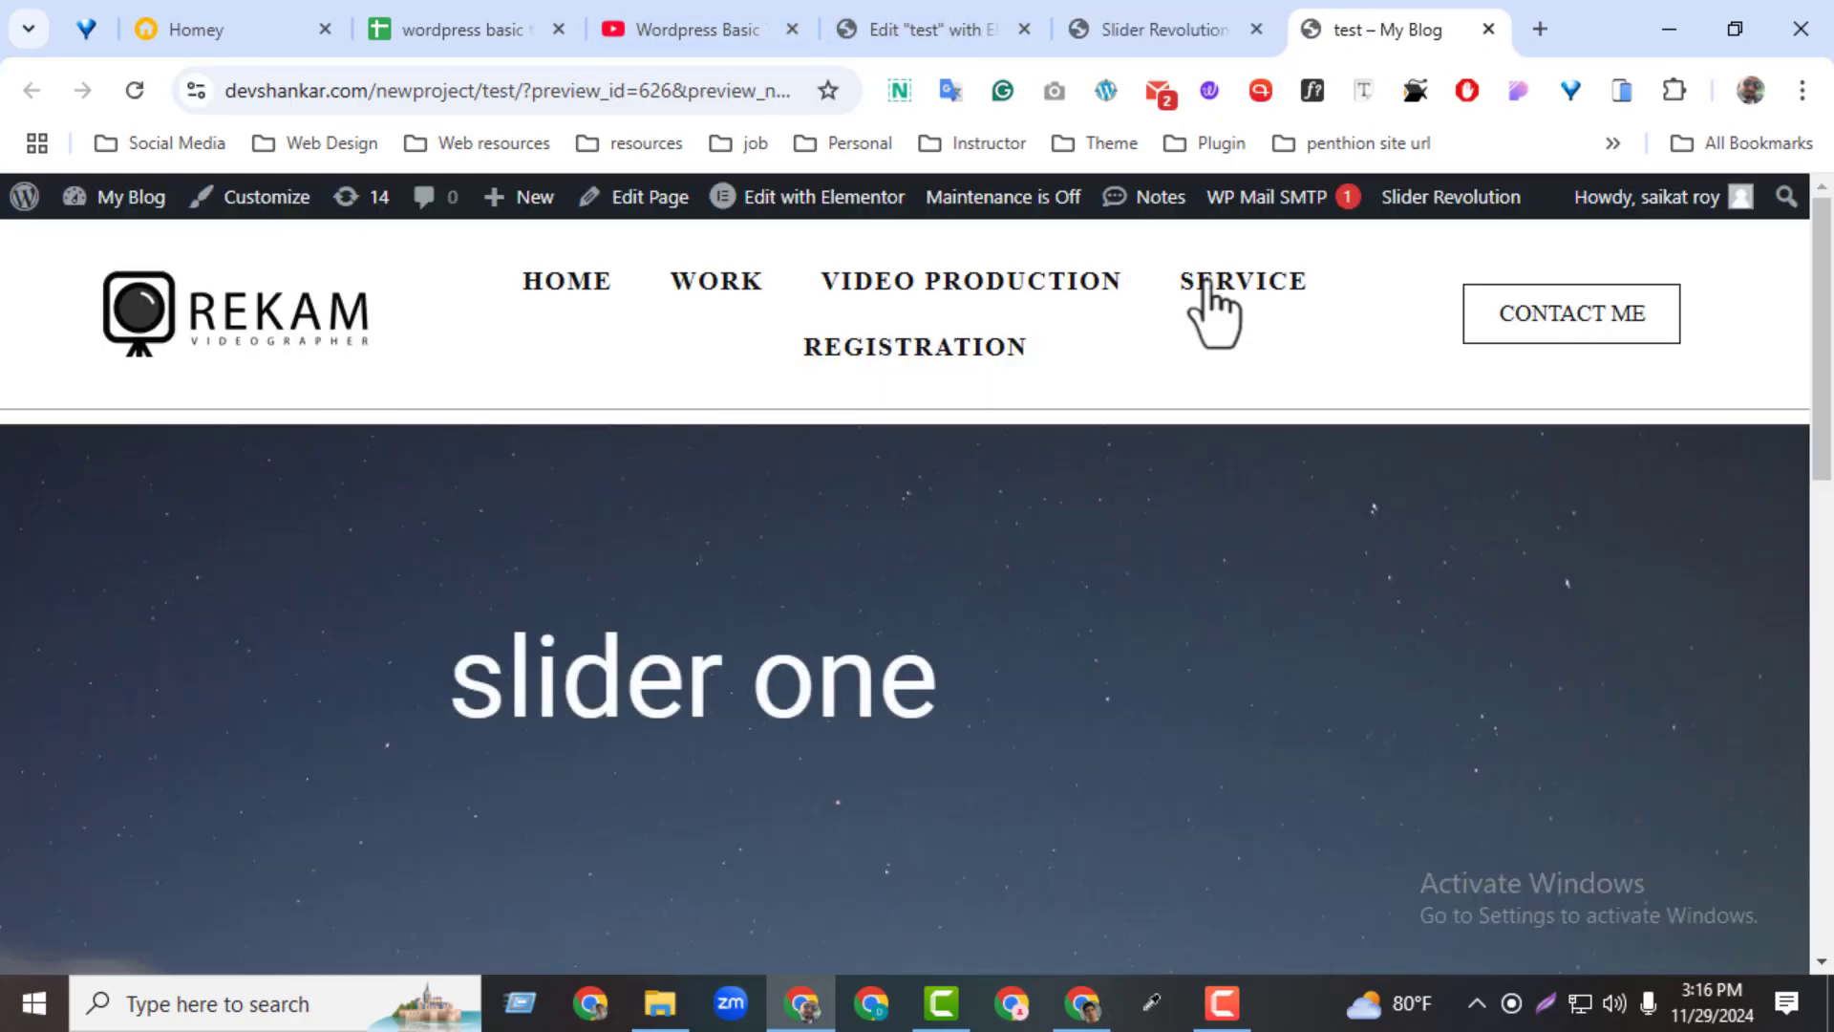
Look over the slider on the previewed test page, reloading the page to watch it start again
drag(1830, 449, 1820, 588)
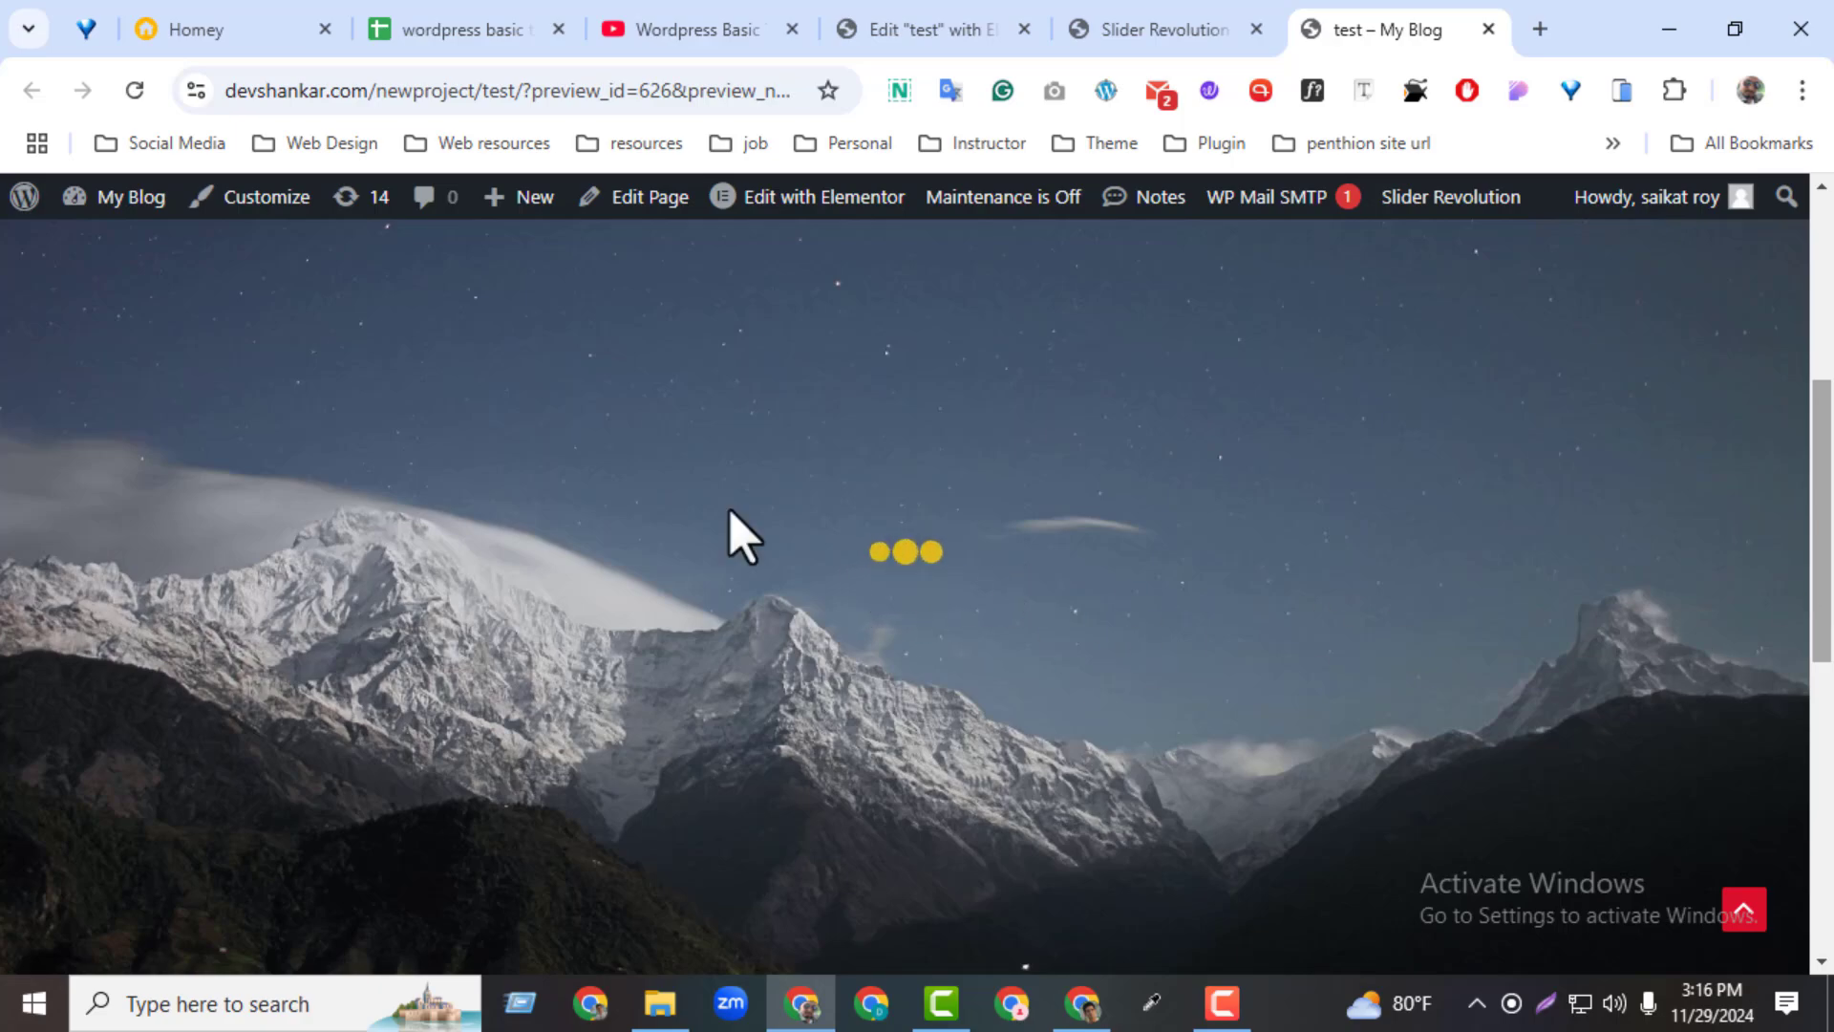
click(141, 95)
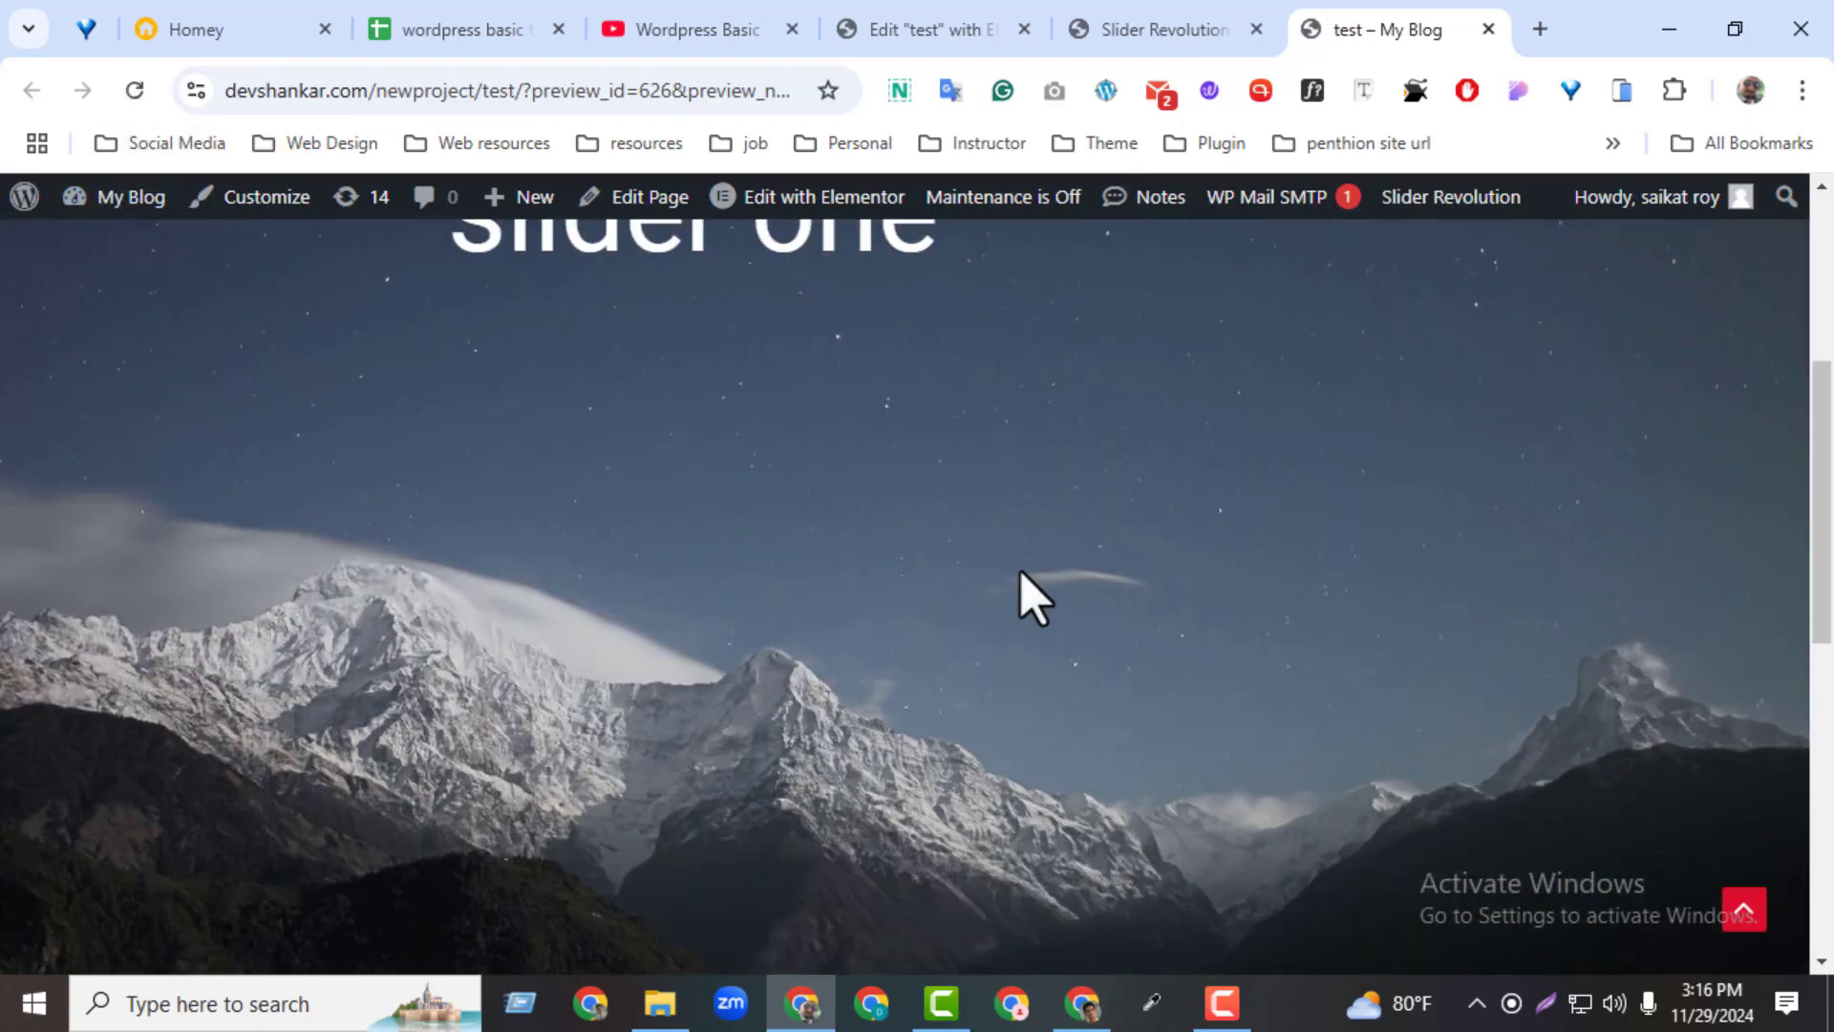
drag(1825, 477, 1796, 286)
Return to the slider editor and turn on the progress bar in the module's navigation options
click(1151, 38)
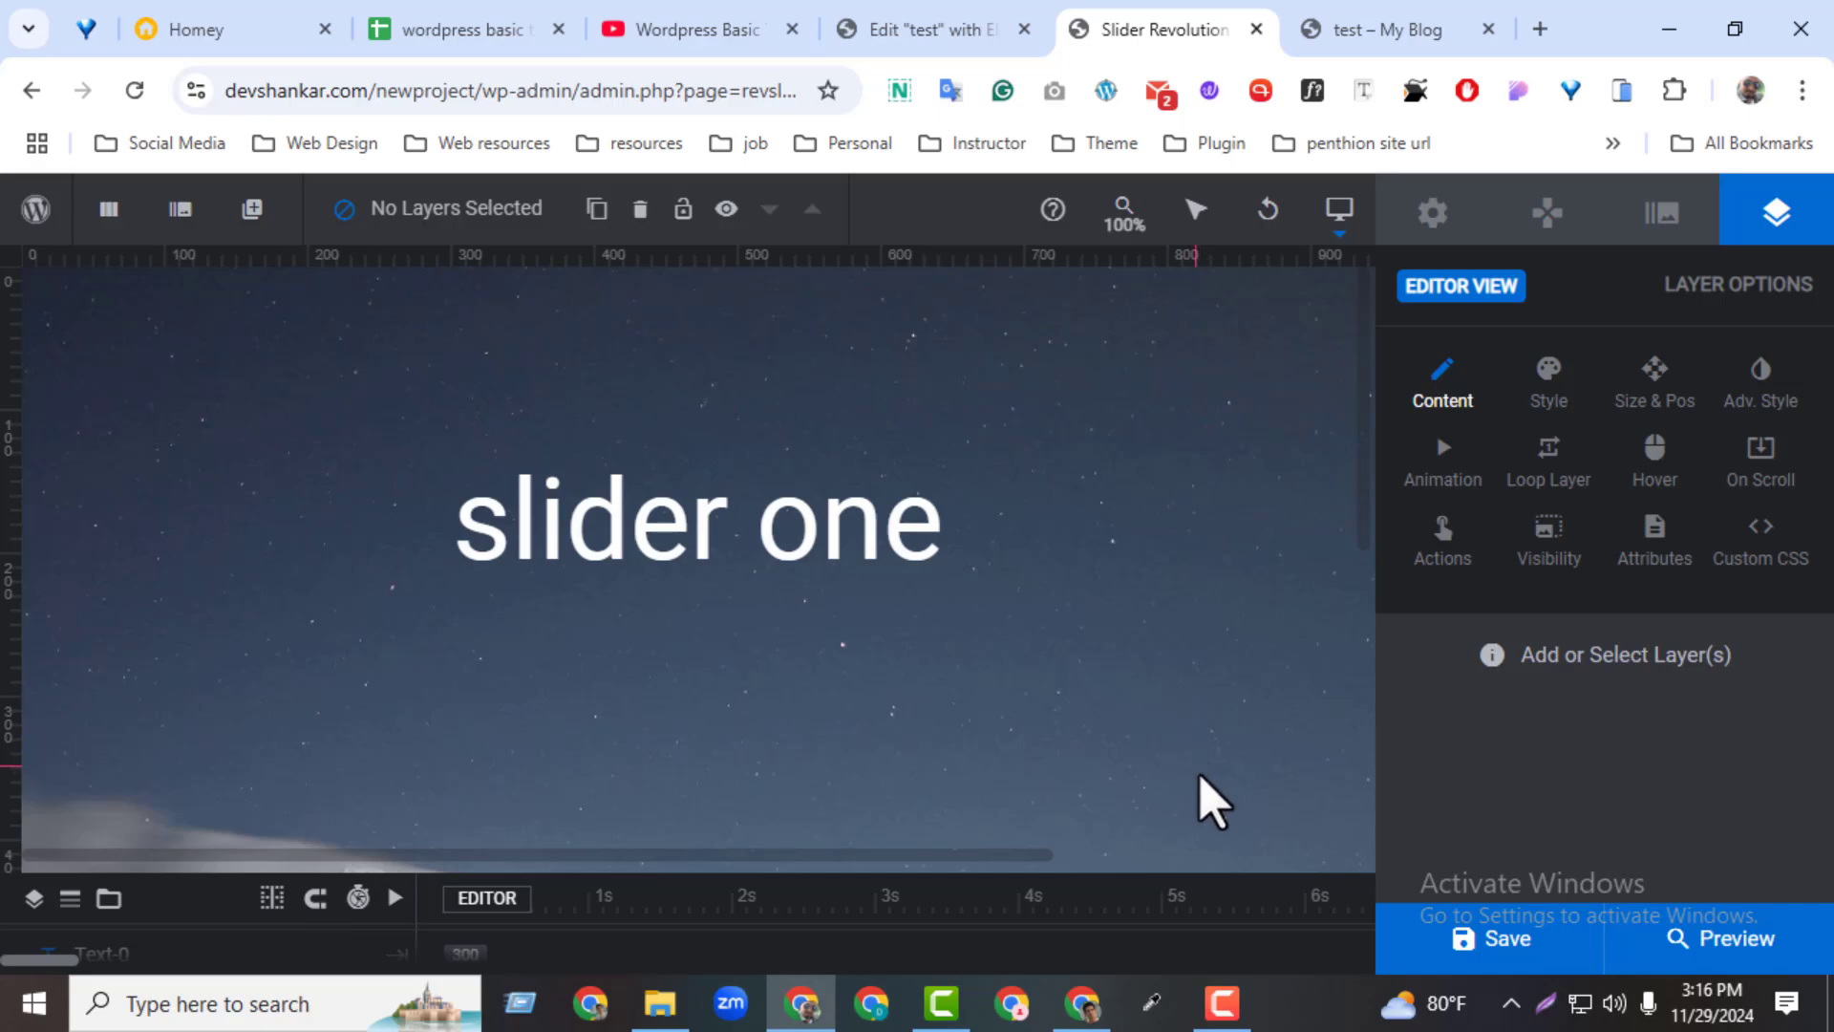
click(1533, 222)
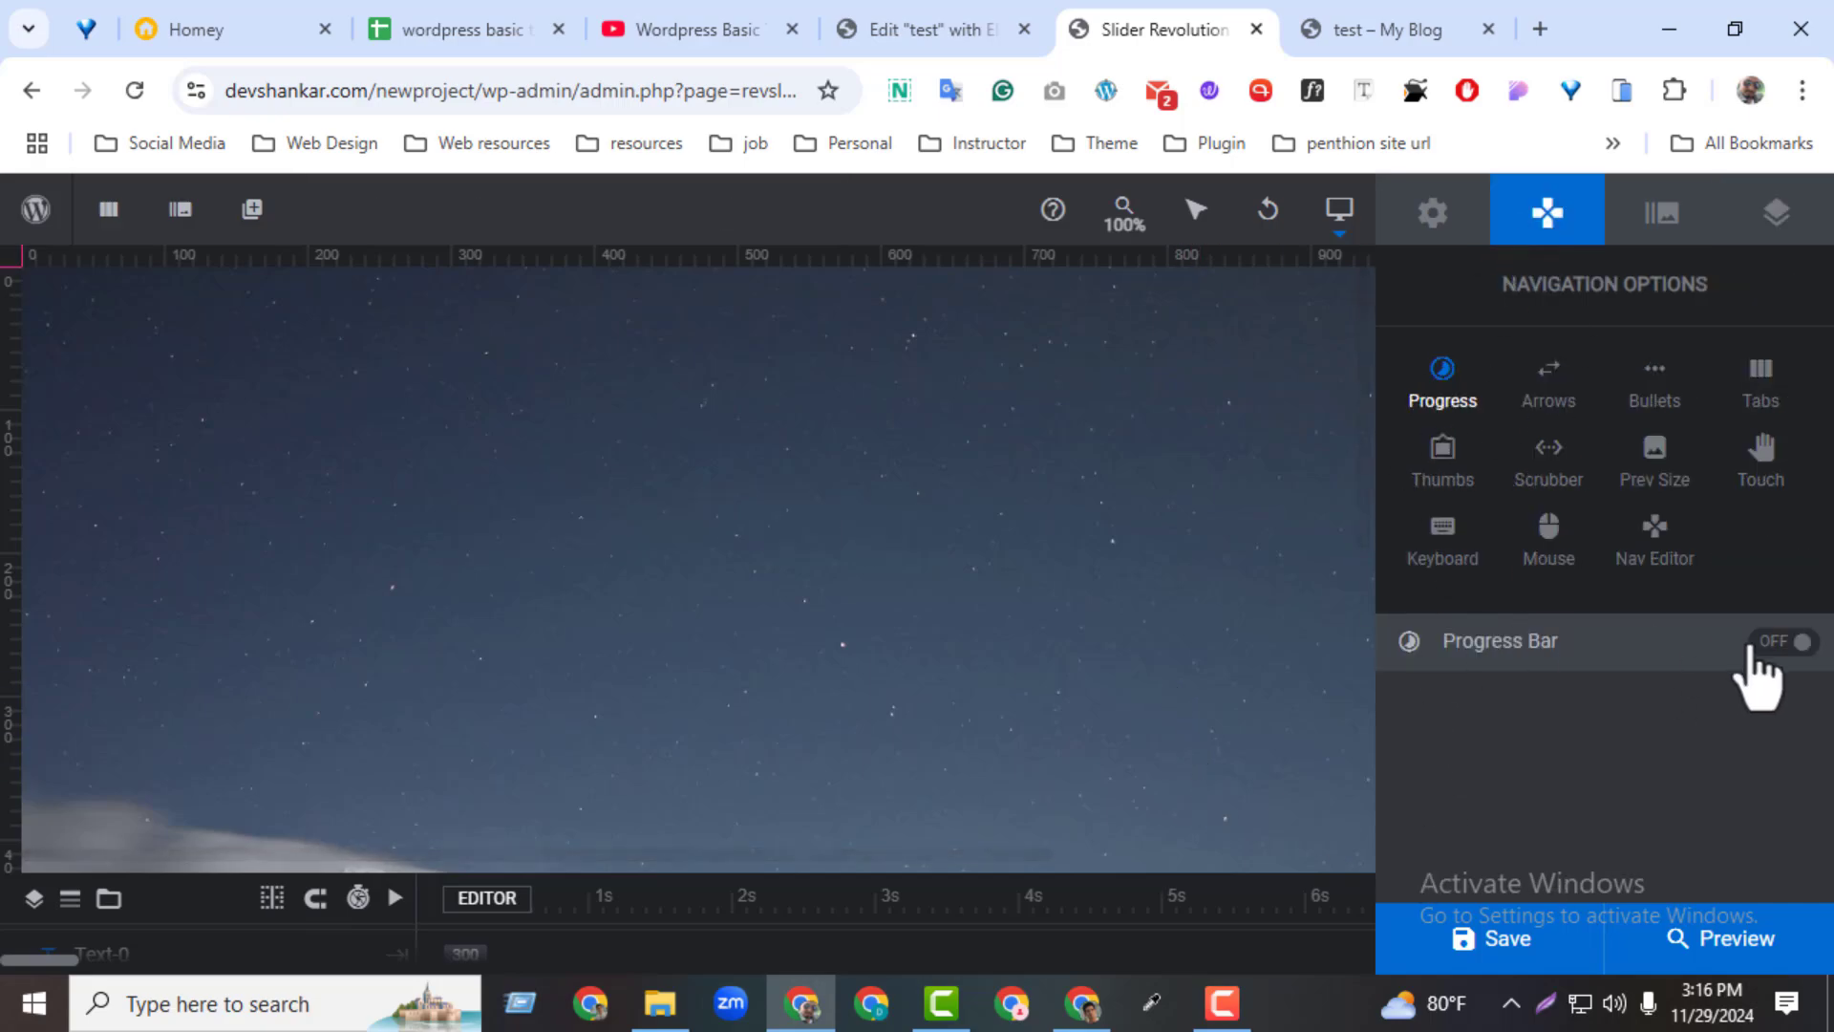
click(1779, 641)
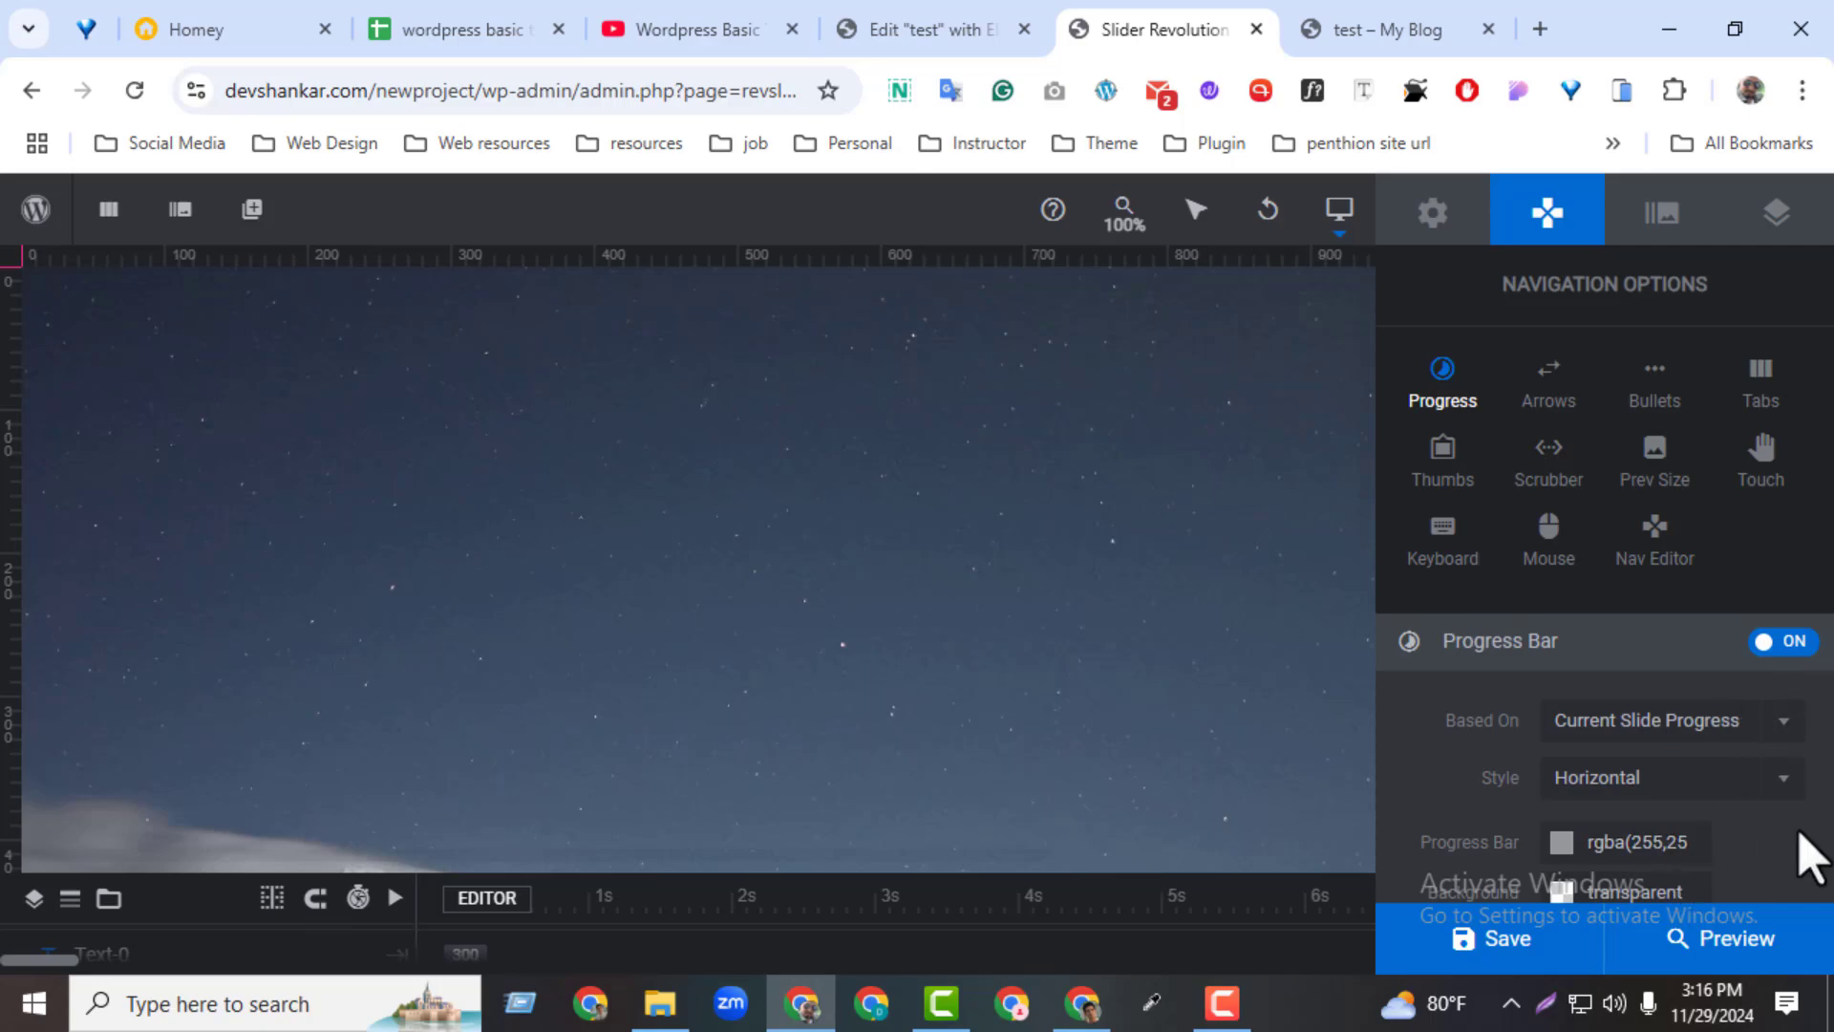
Set the progress bar's color to the yellow preset #ffcc00 and save the module
scroll(1811, 860, down, 2)
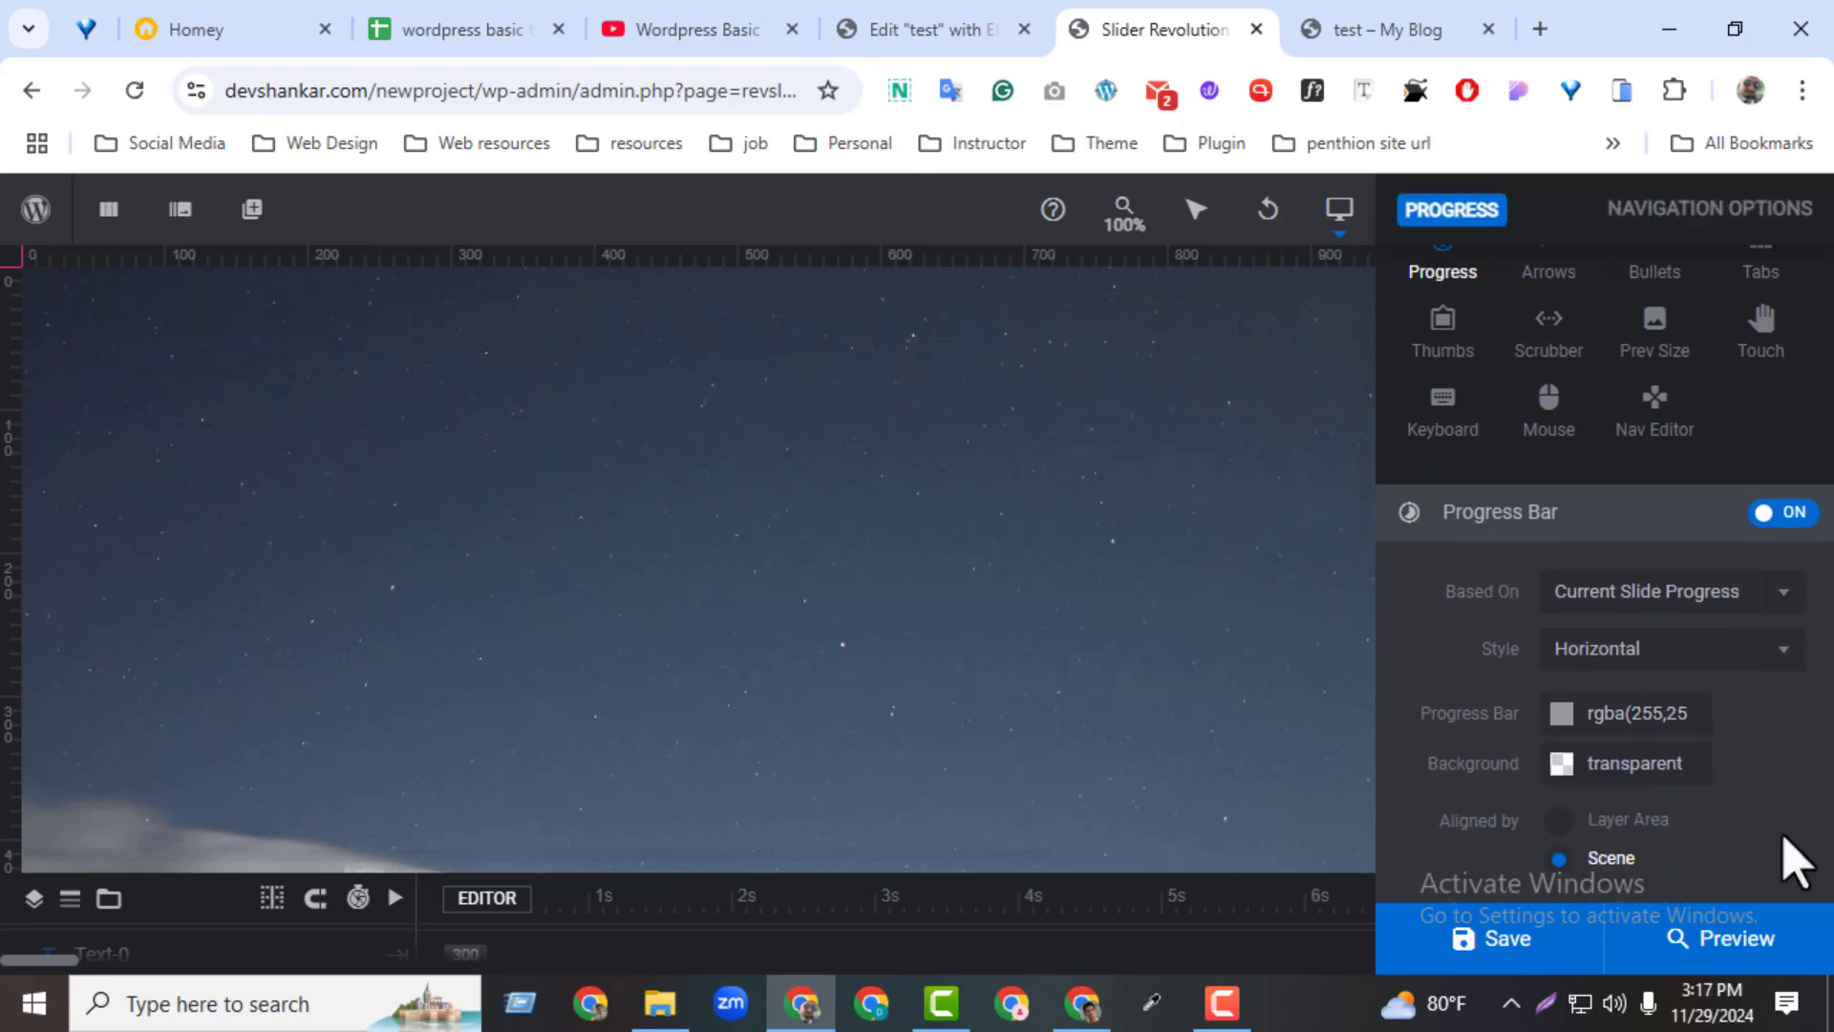
scroll(1796, 859, down, 1)
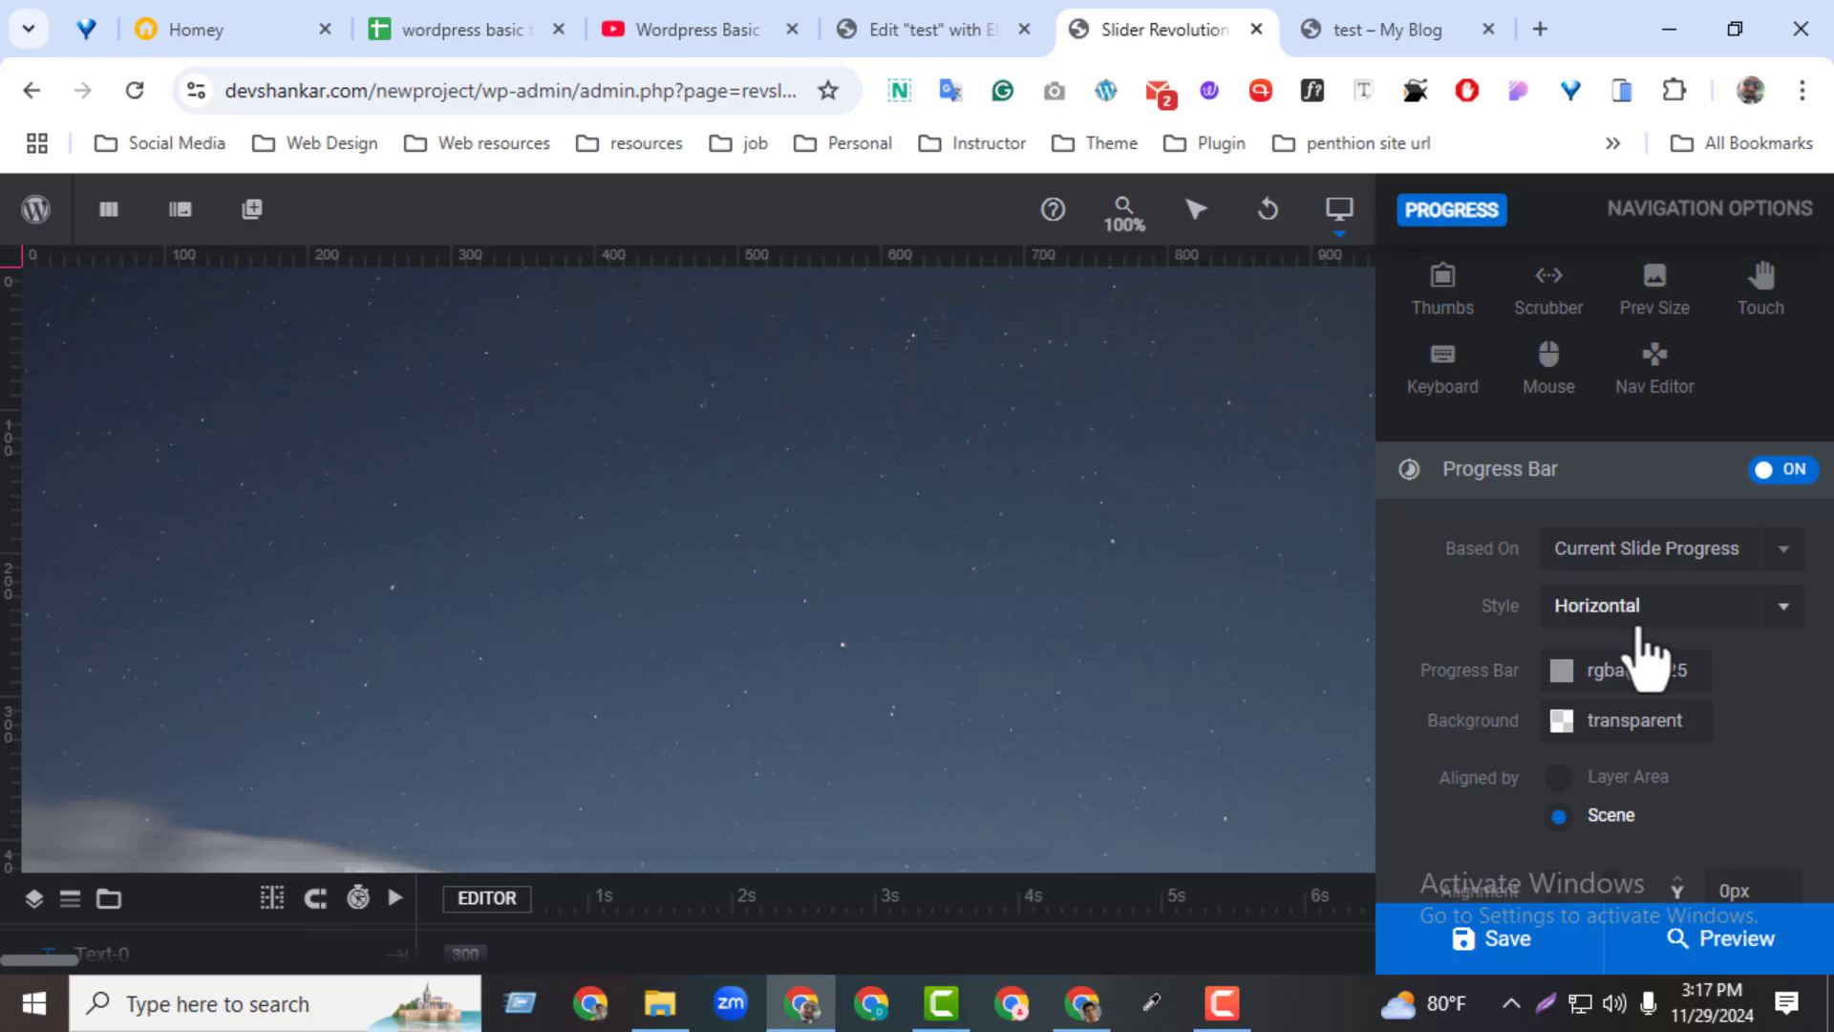
click(1562, 673)
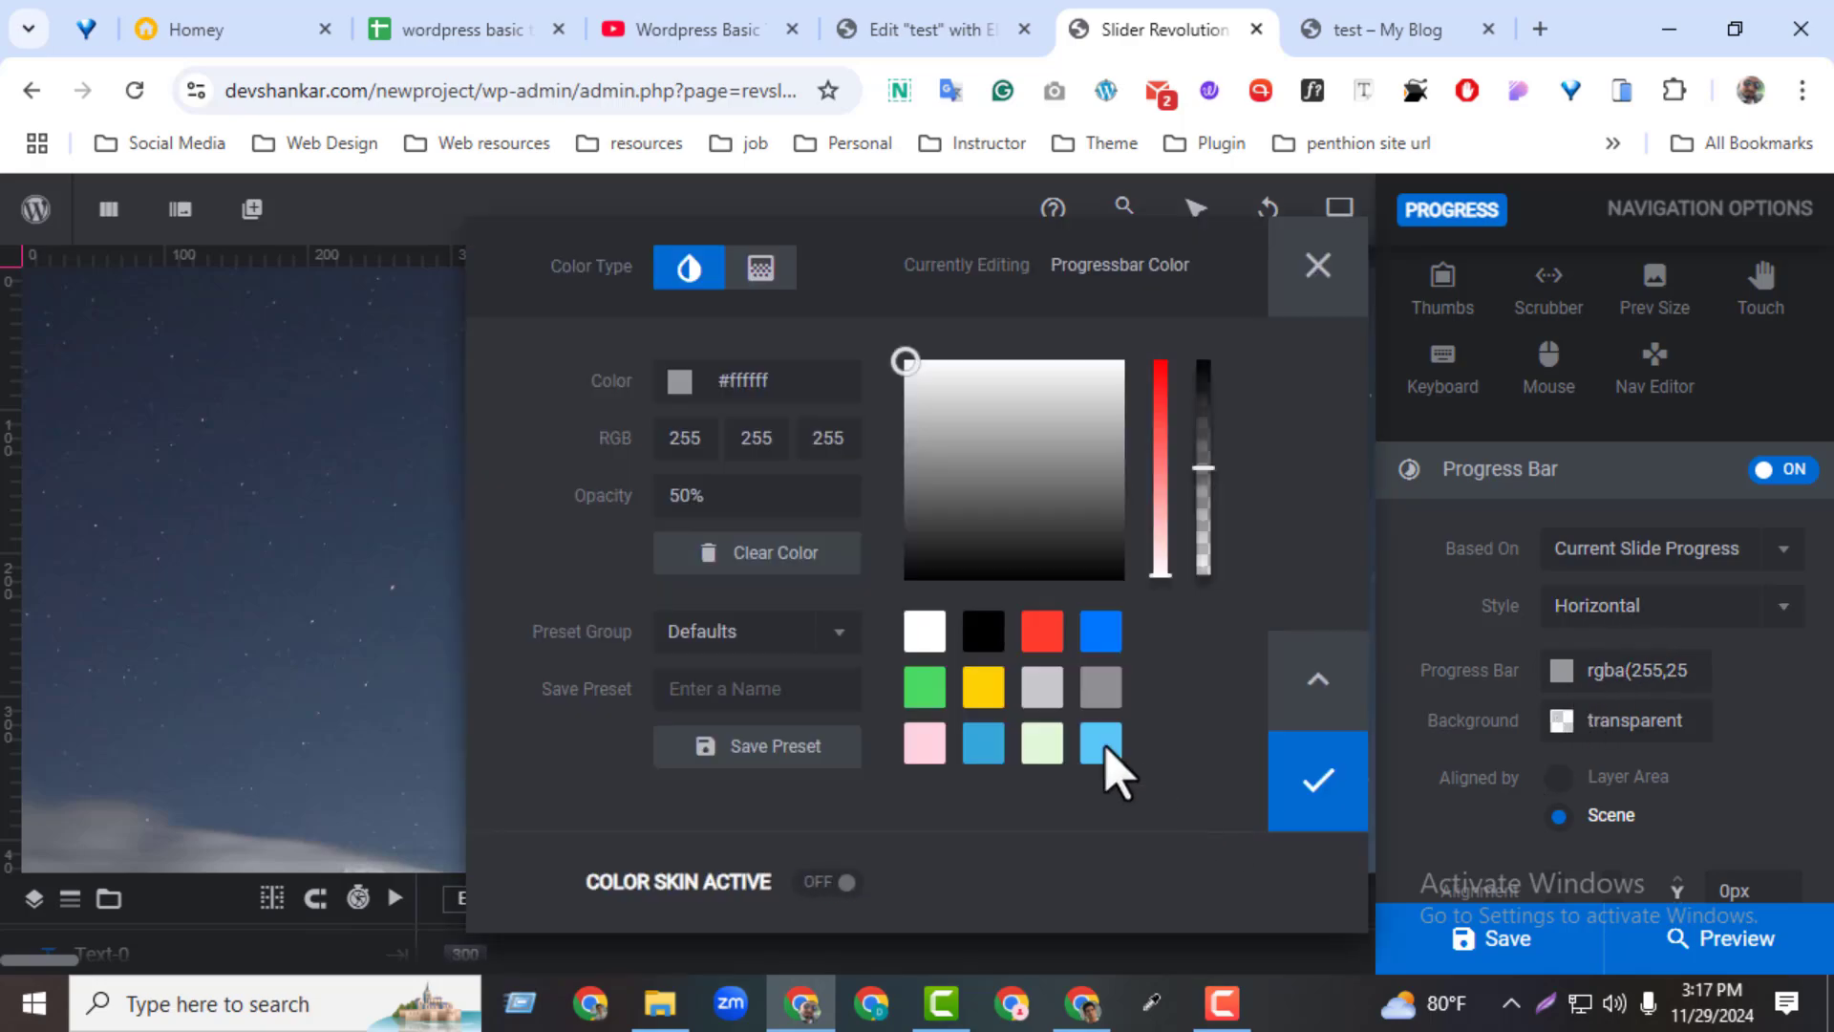
click(994, 689)
click(1305, 796)
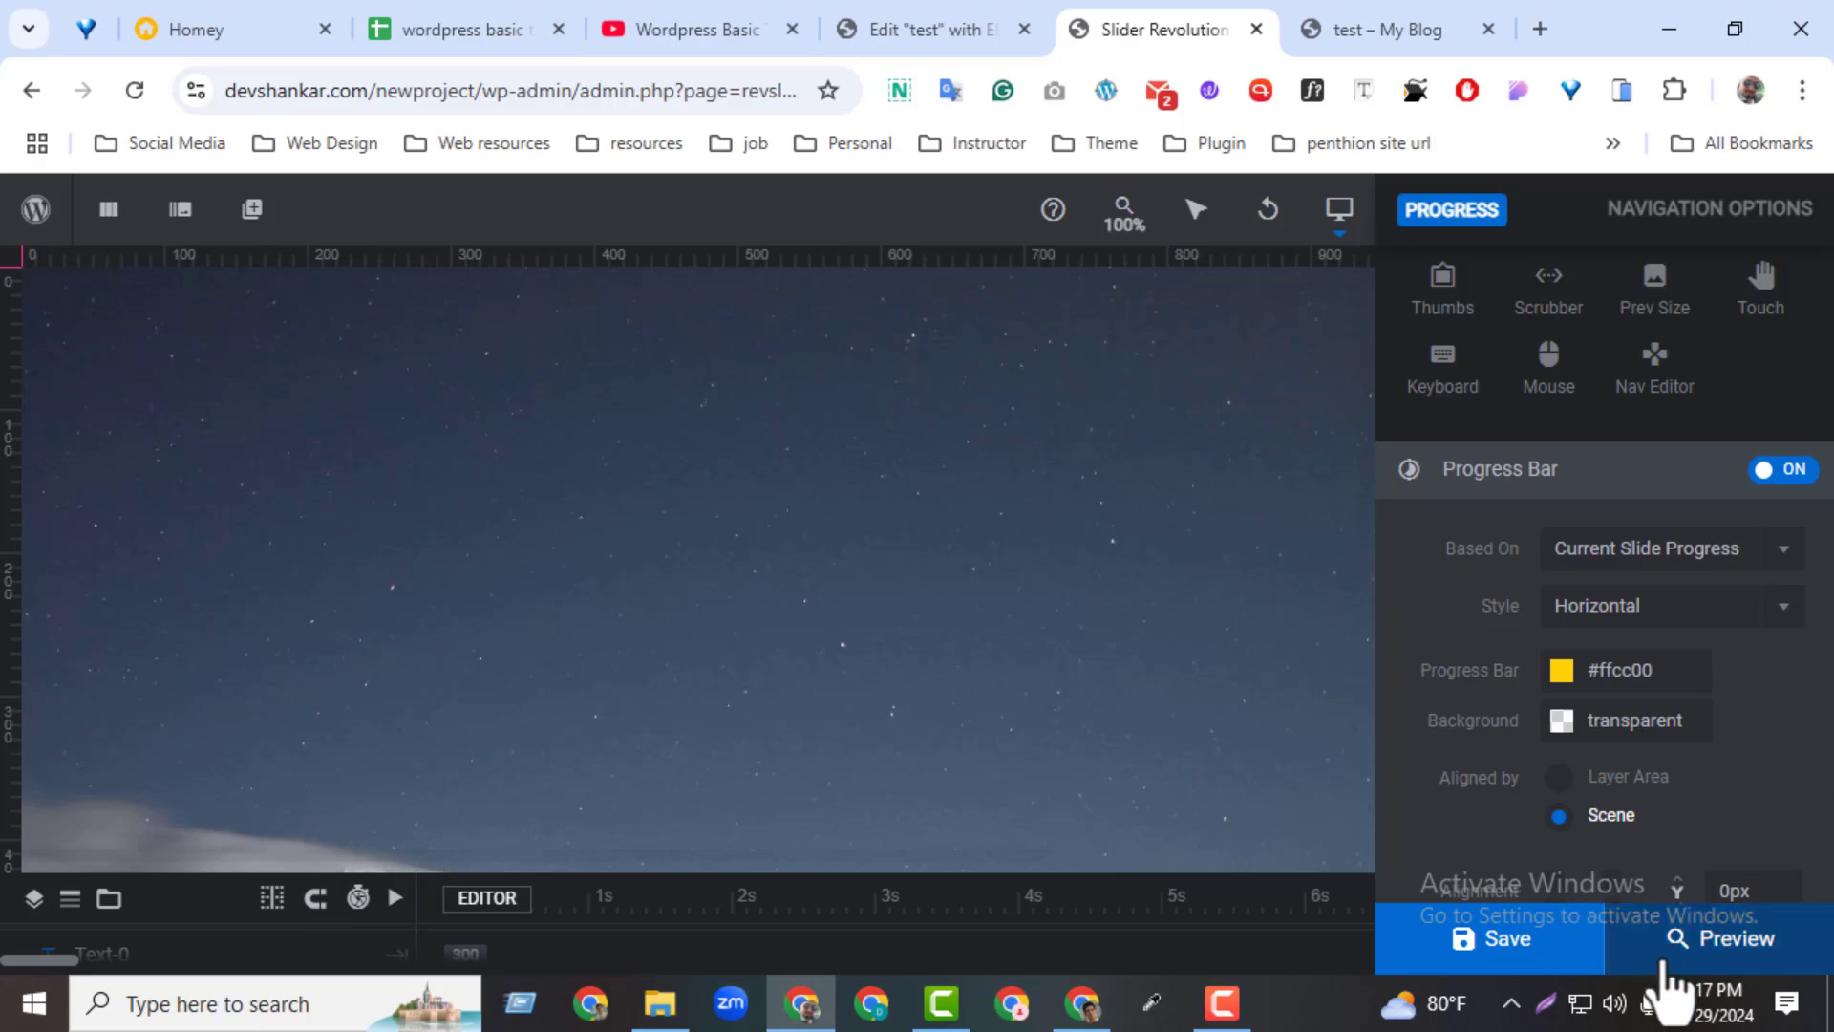
click(1557, 956)
Reload the previewed test page and watch the progress bar along the slider's lower edge as the slides play
click(1376, 29)
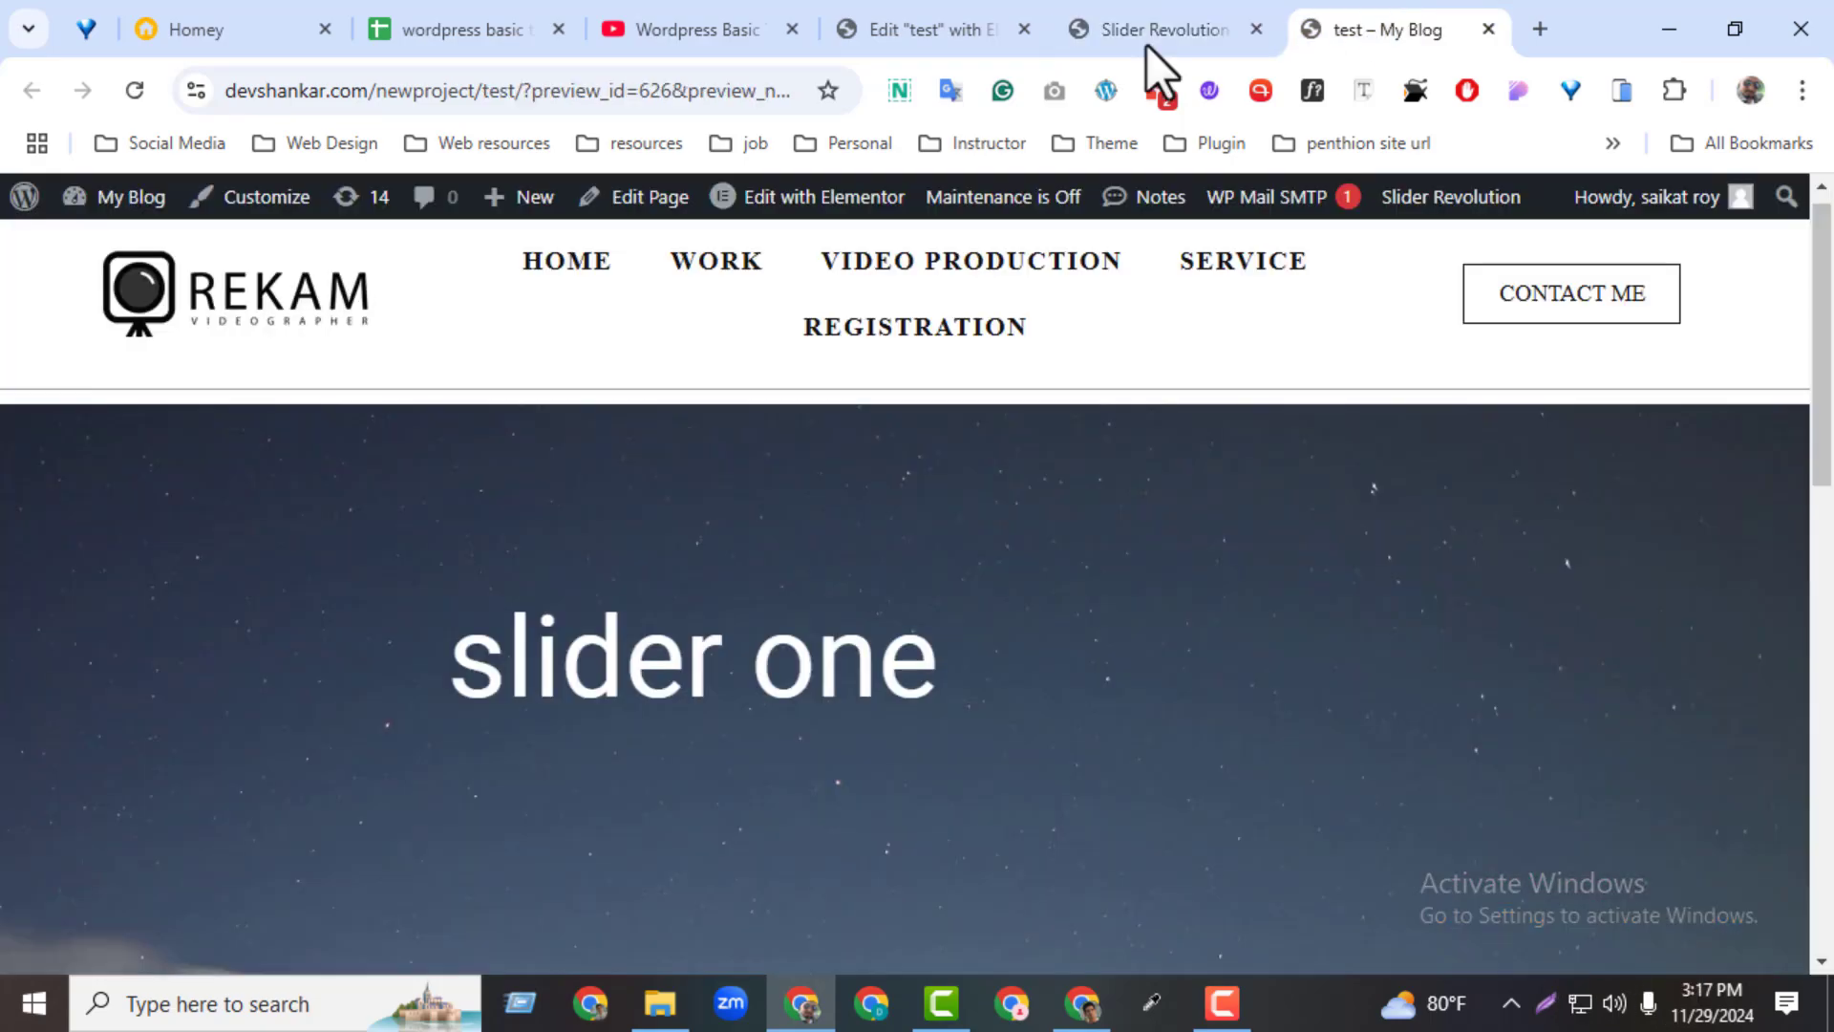
click(135, 92)
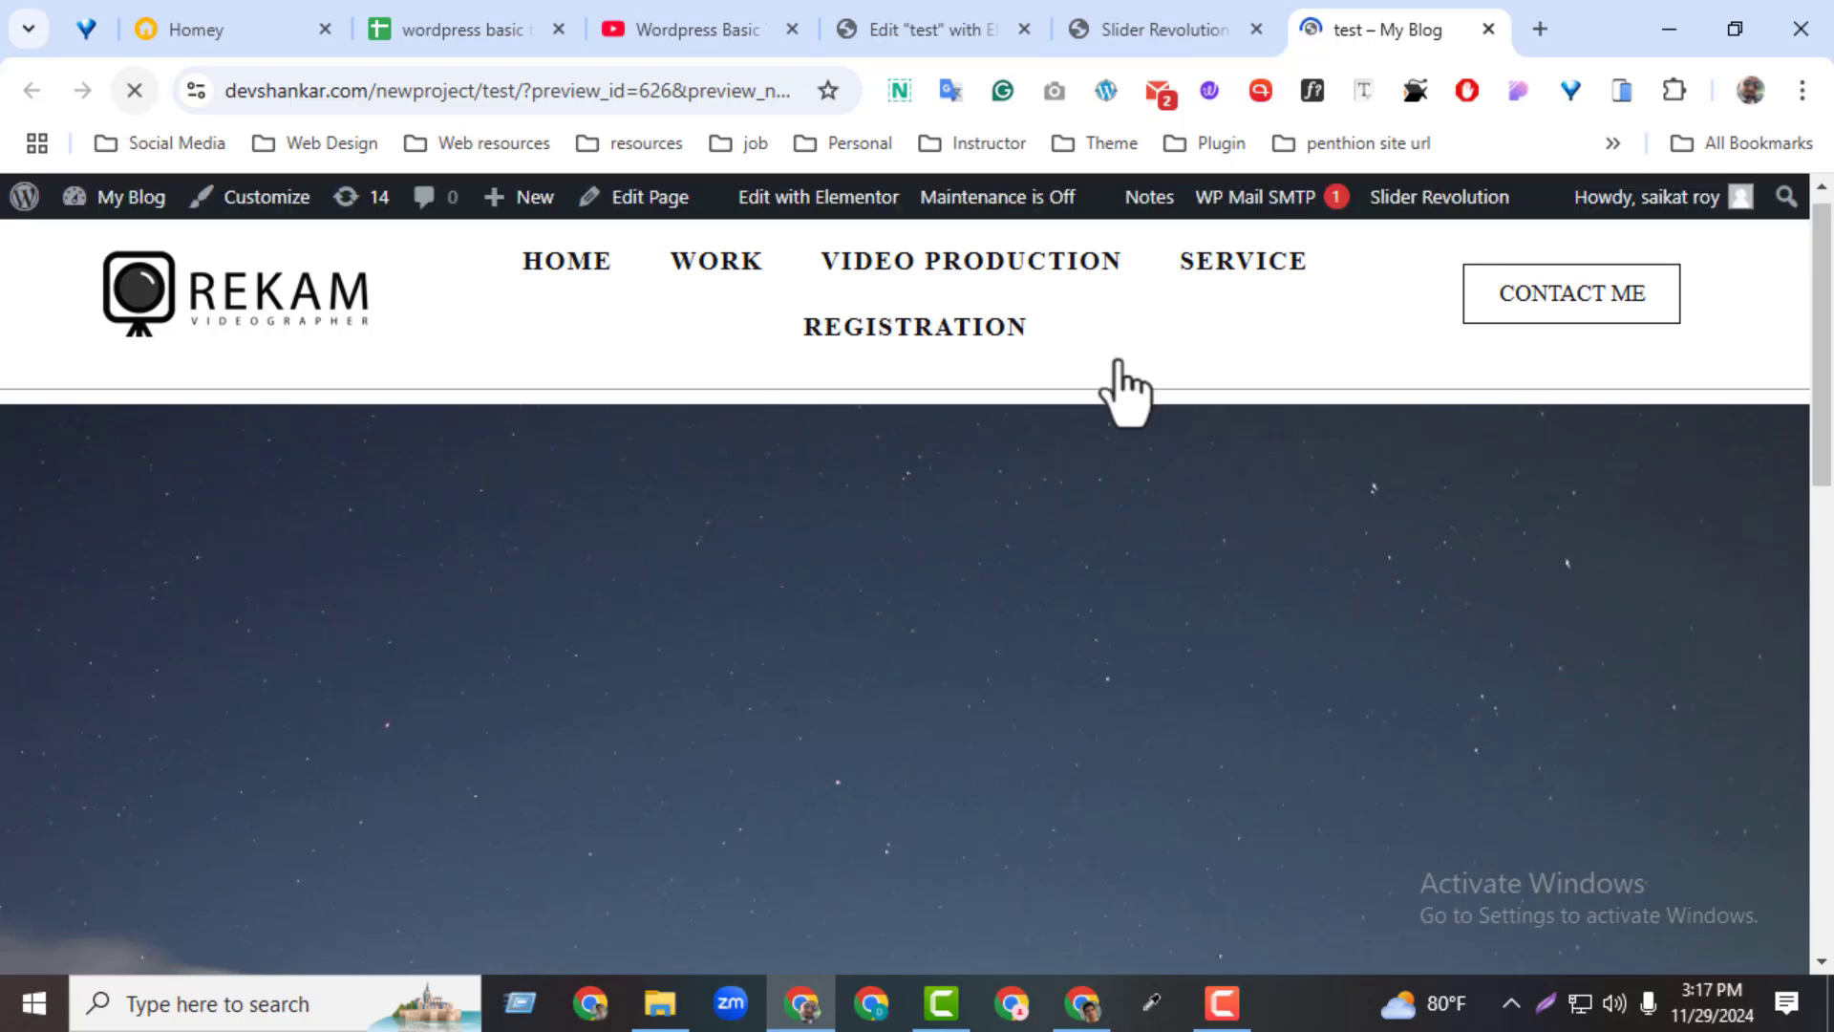
drag(1828, 378, 1831, 706)
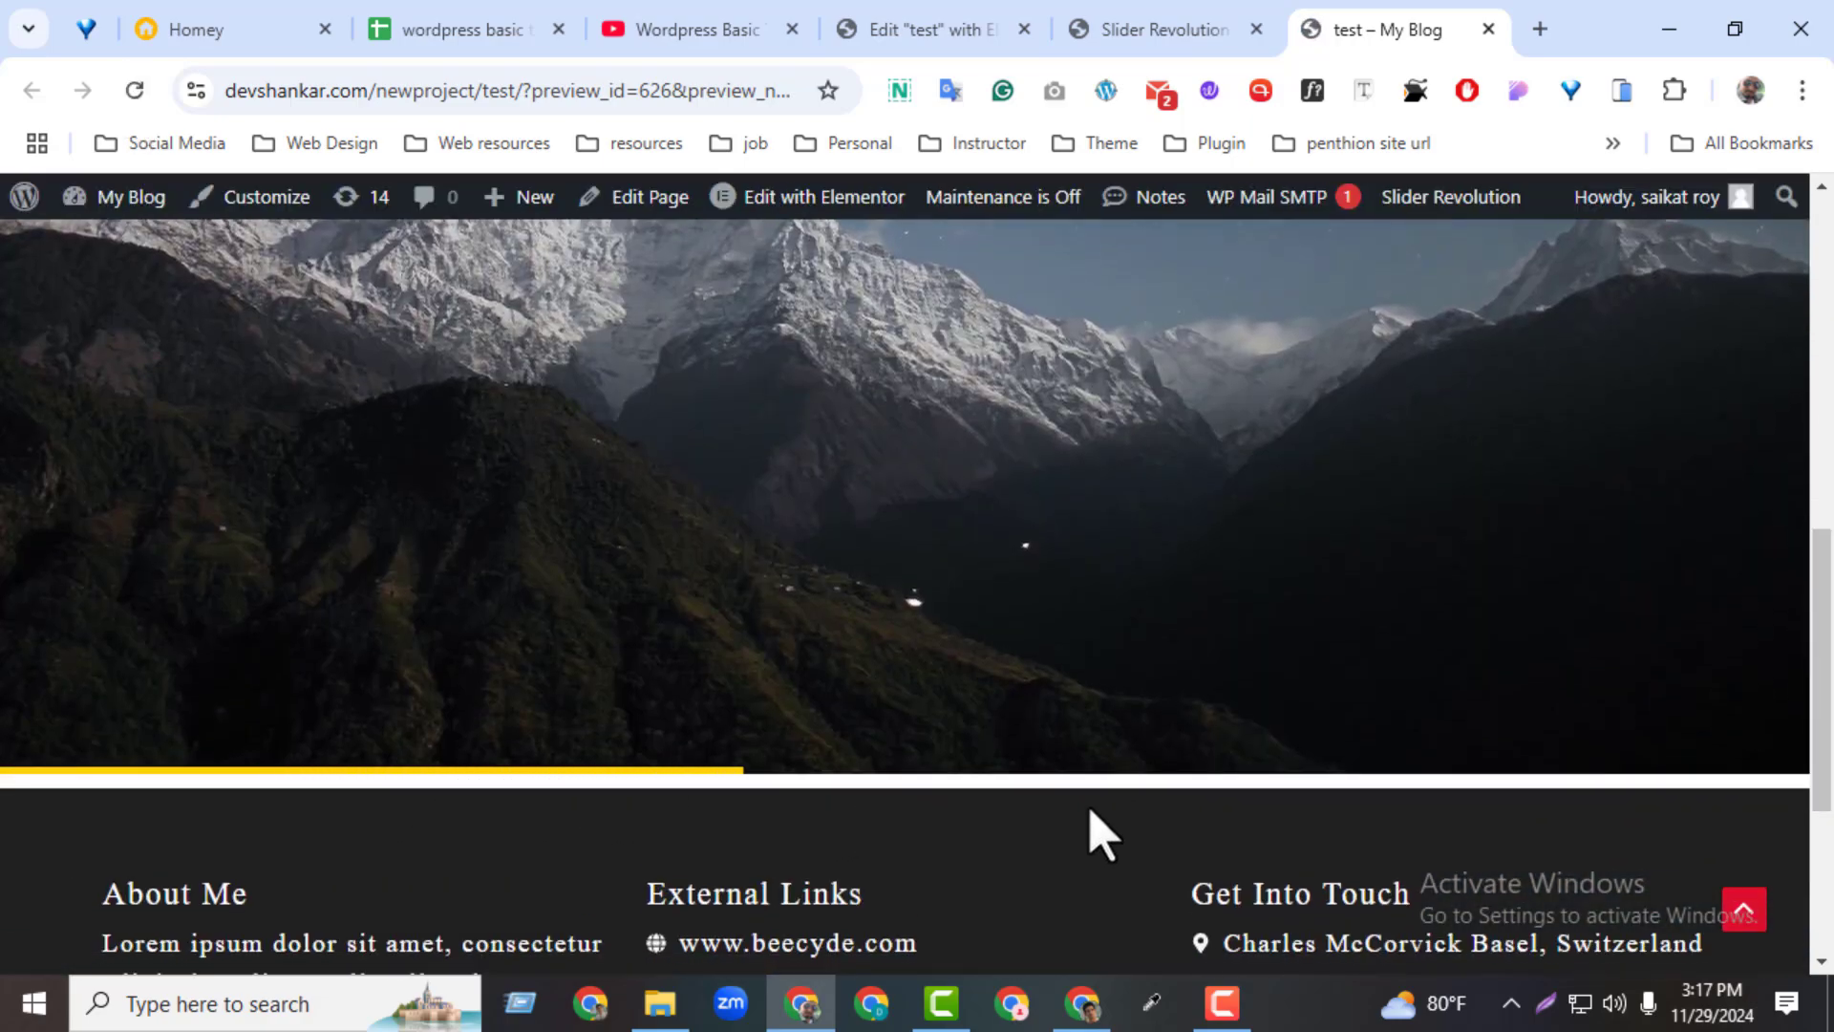
scroll(1676, 798, up, 1)
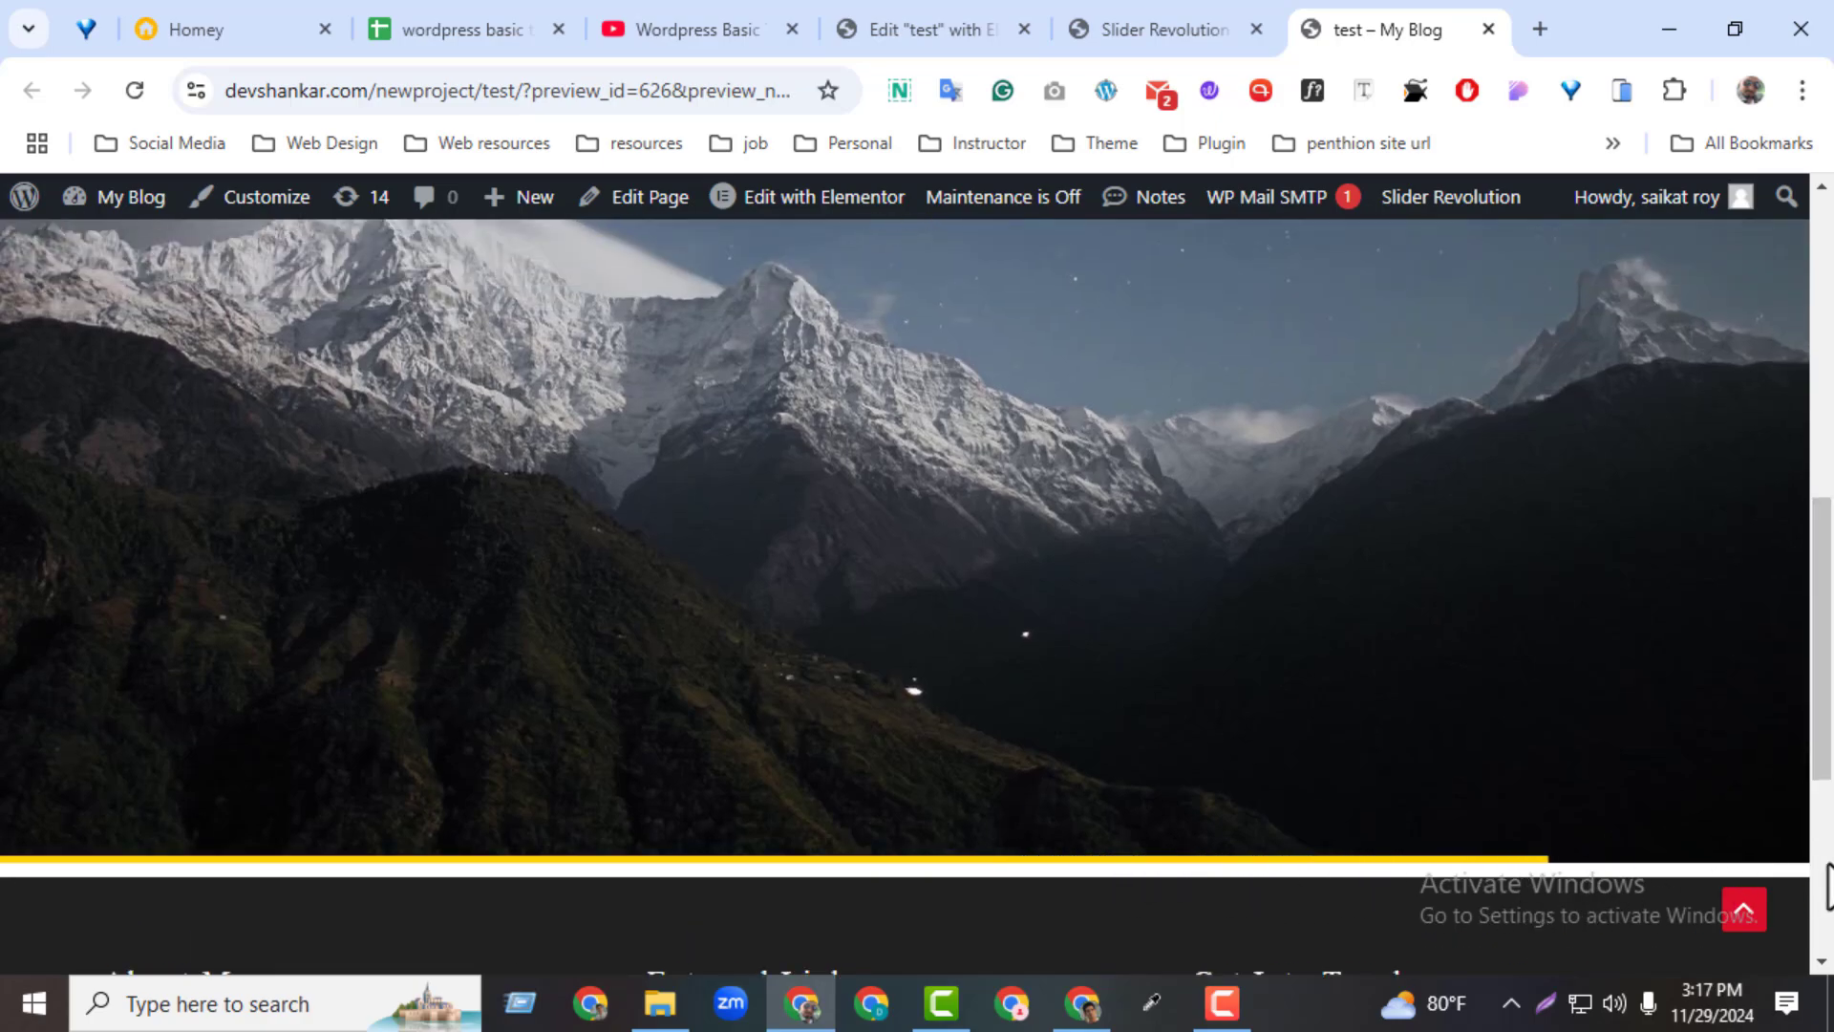
drag(1832, 735, 1832, 720)
scroll(716, 627, up, 2)
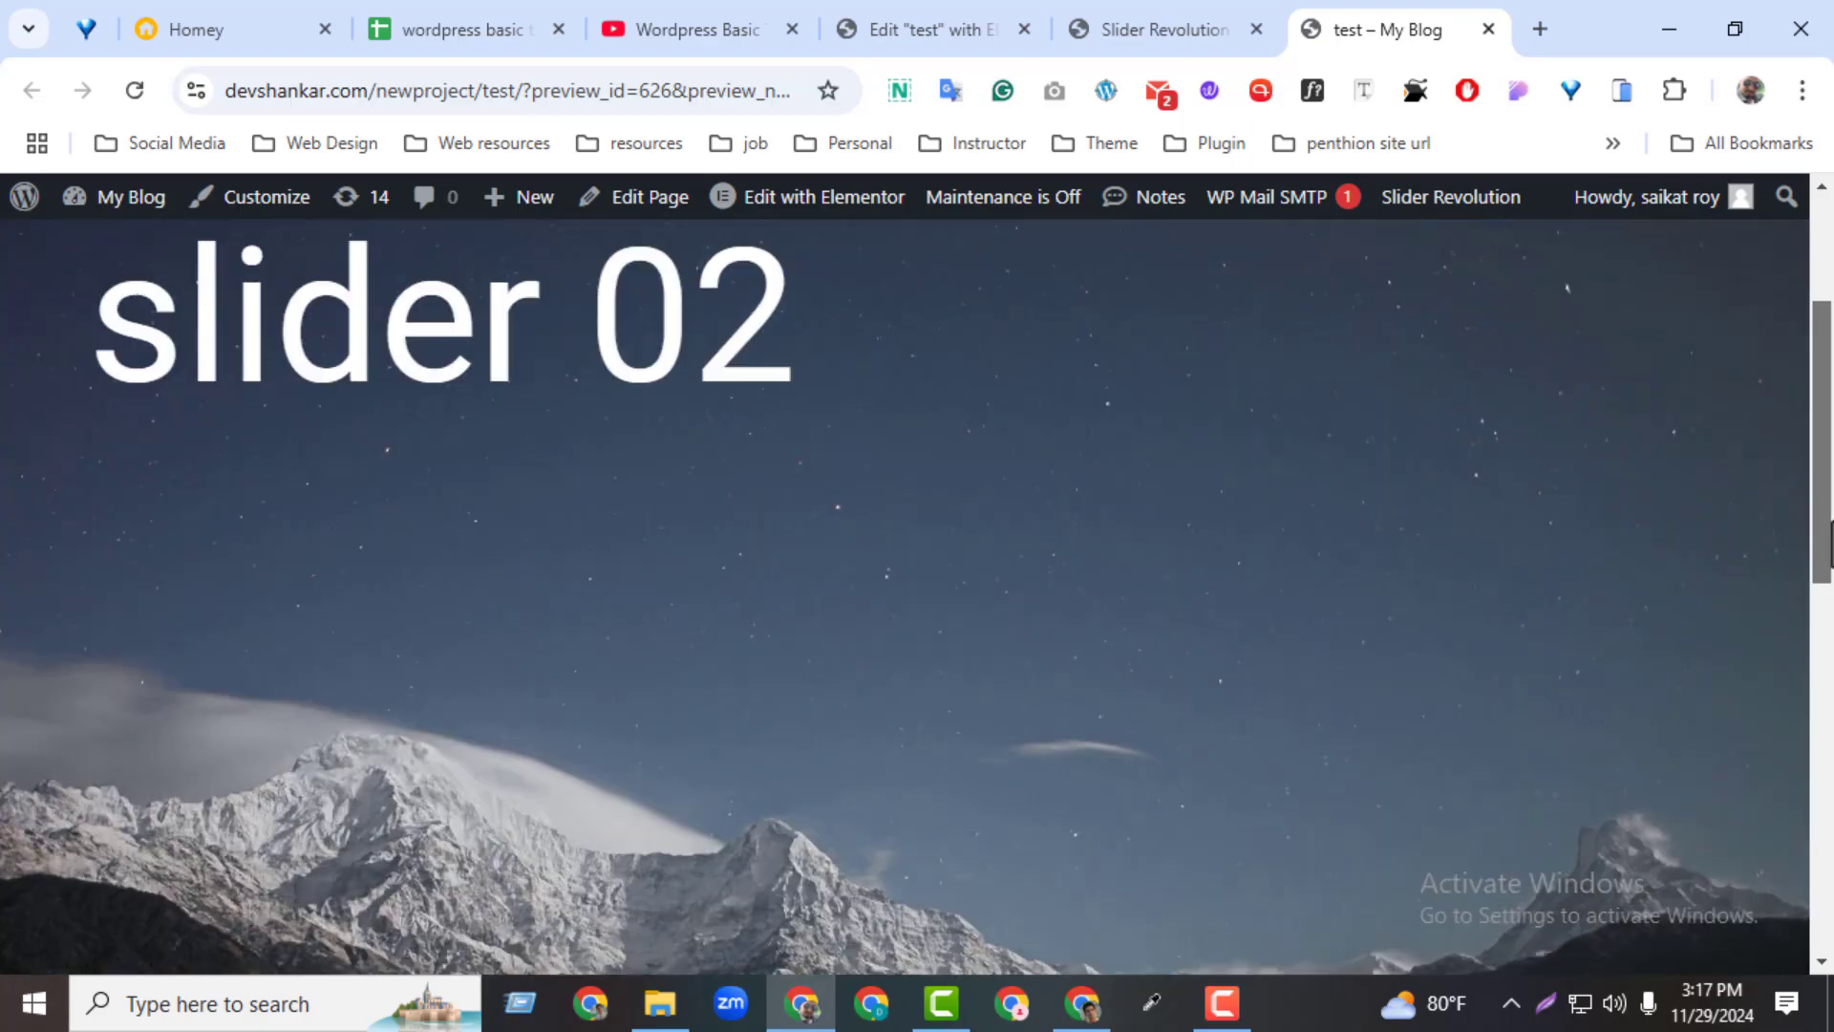
scroll(717, 627, down, 5)
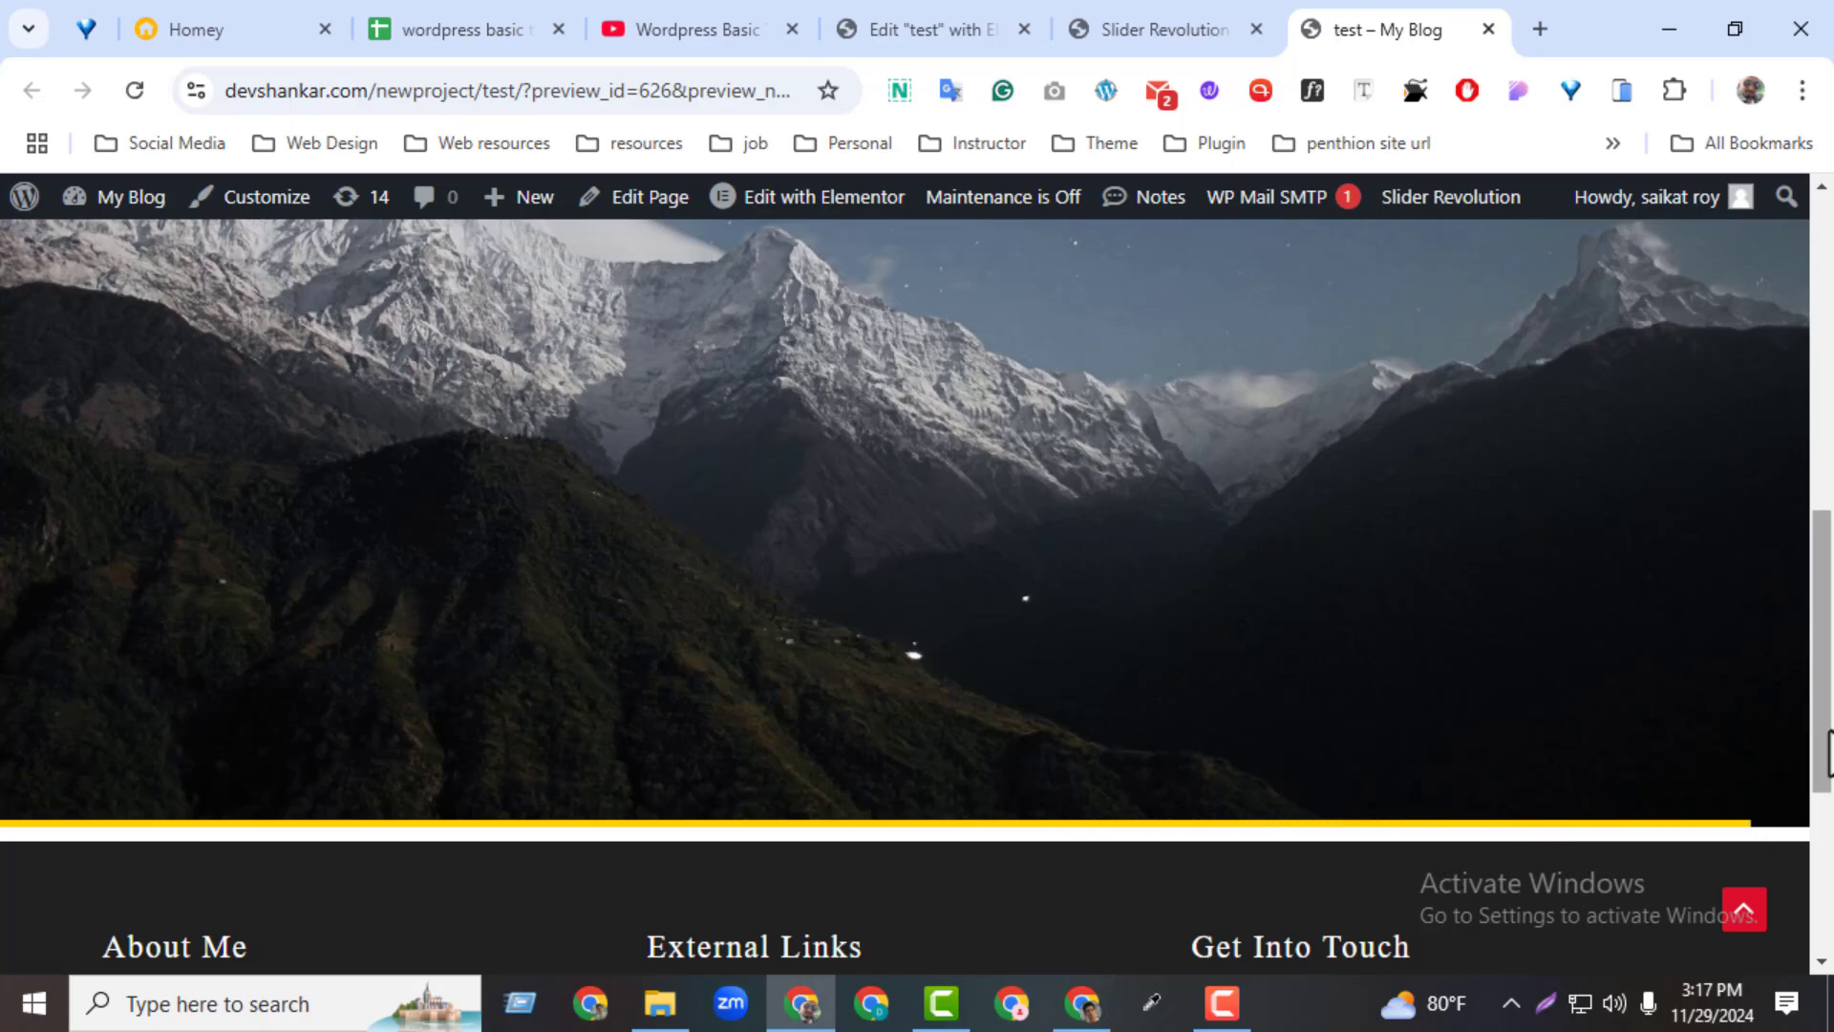
drag(1822, 757, 1820, 559)
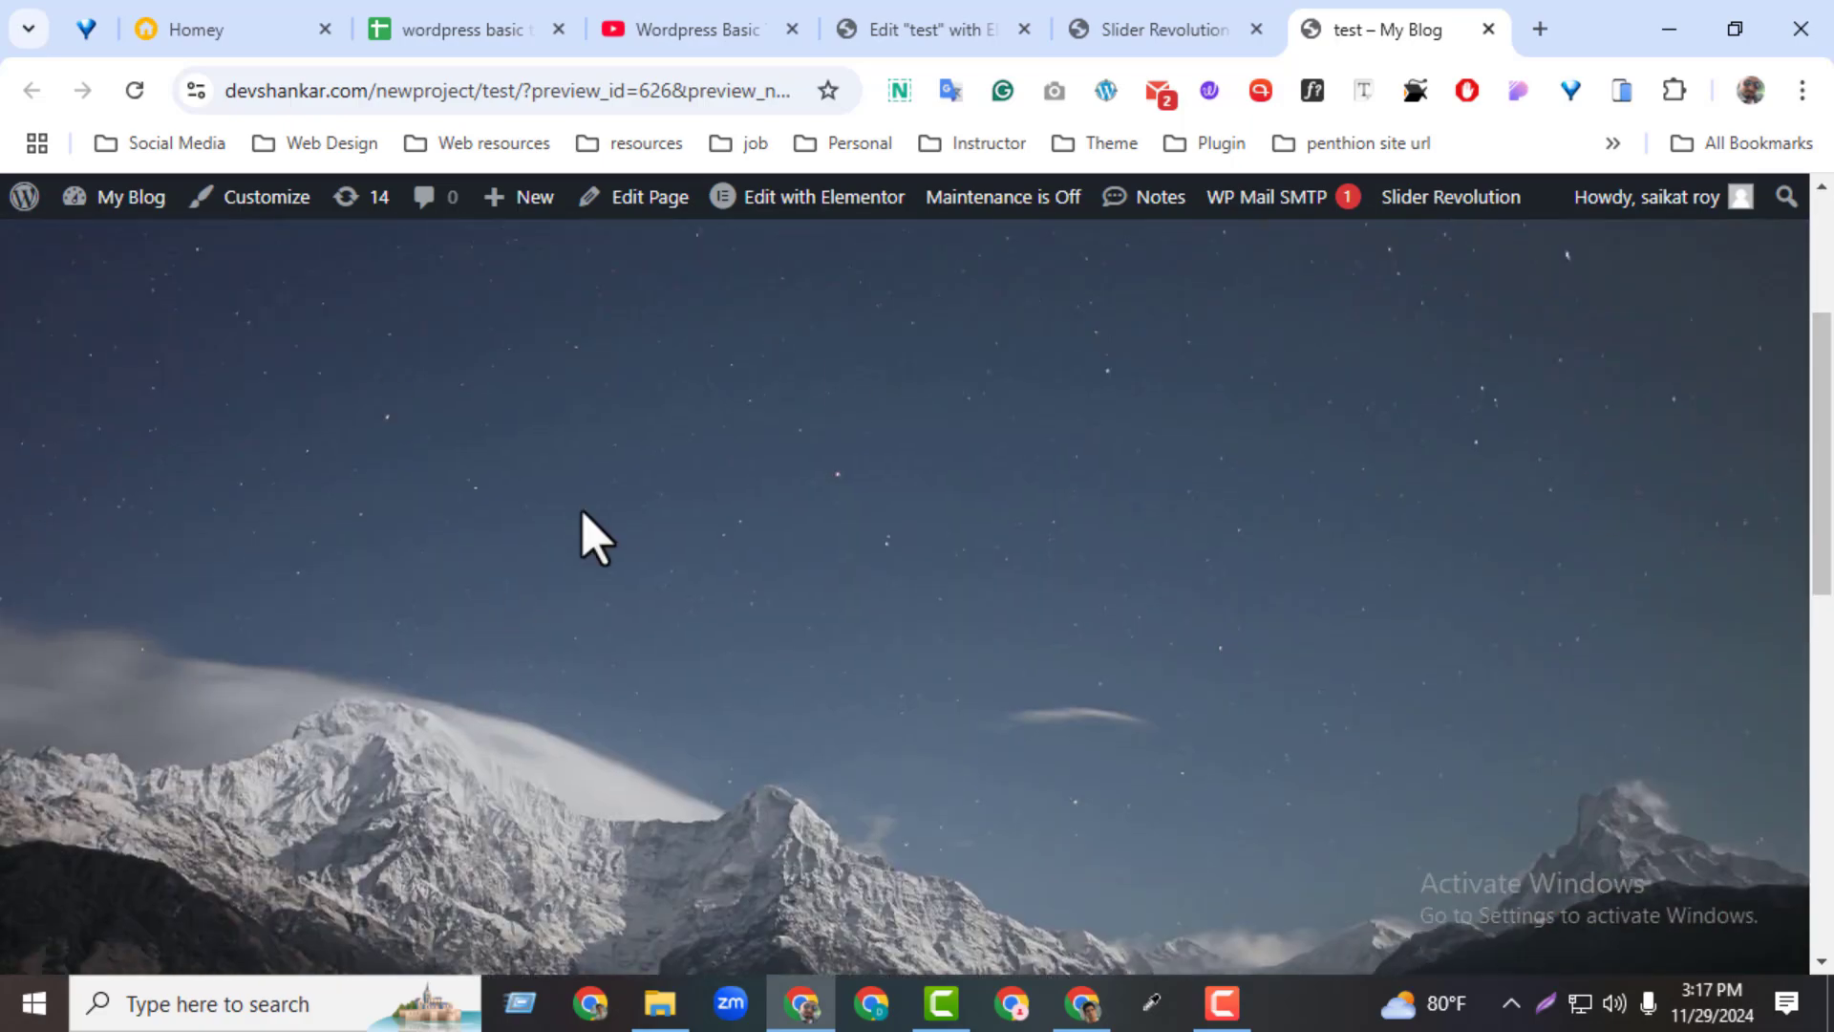
Return to the slider editor, delete slides #3 and #4, both named slide 03, and save the module
click(1167, 31)
mouse_move(180, 208)
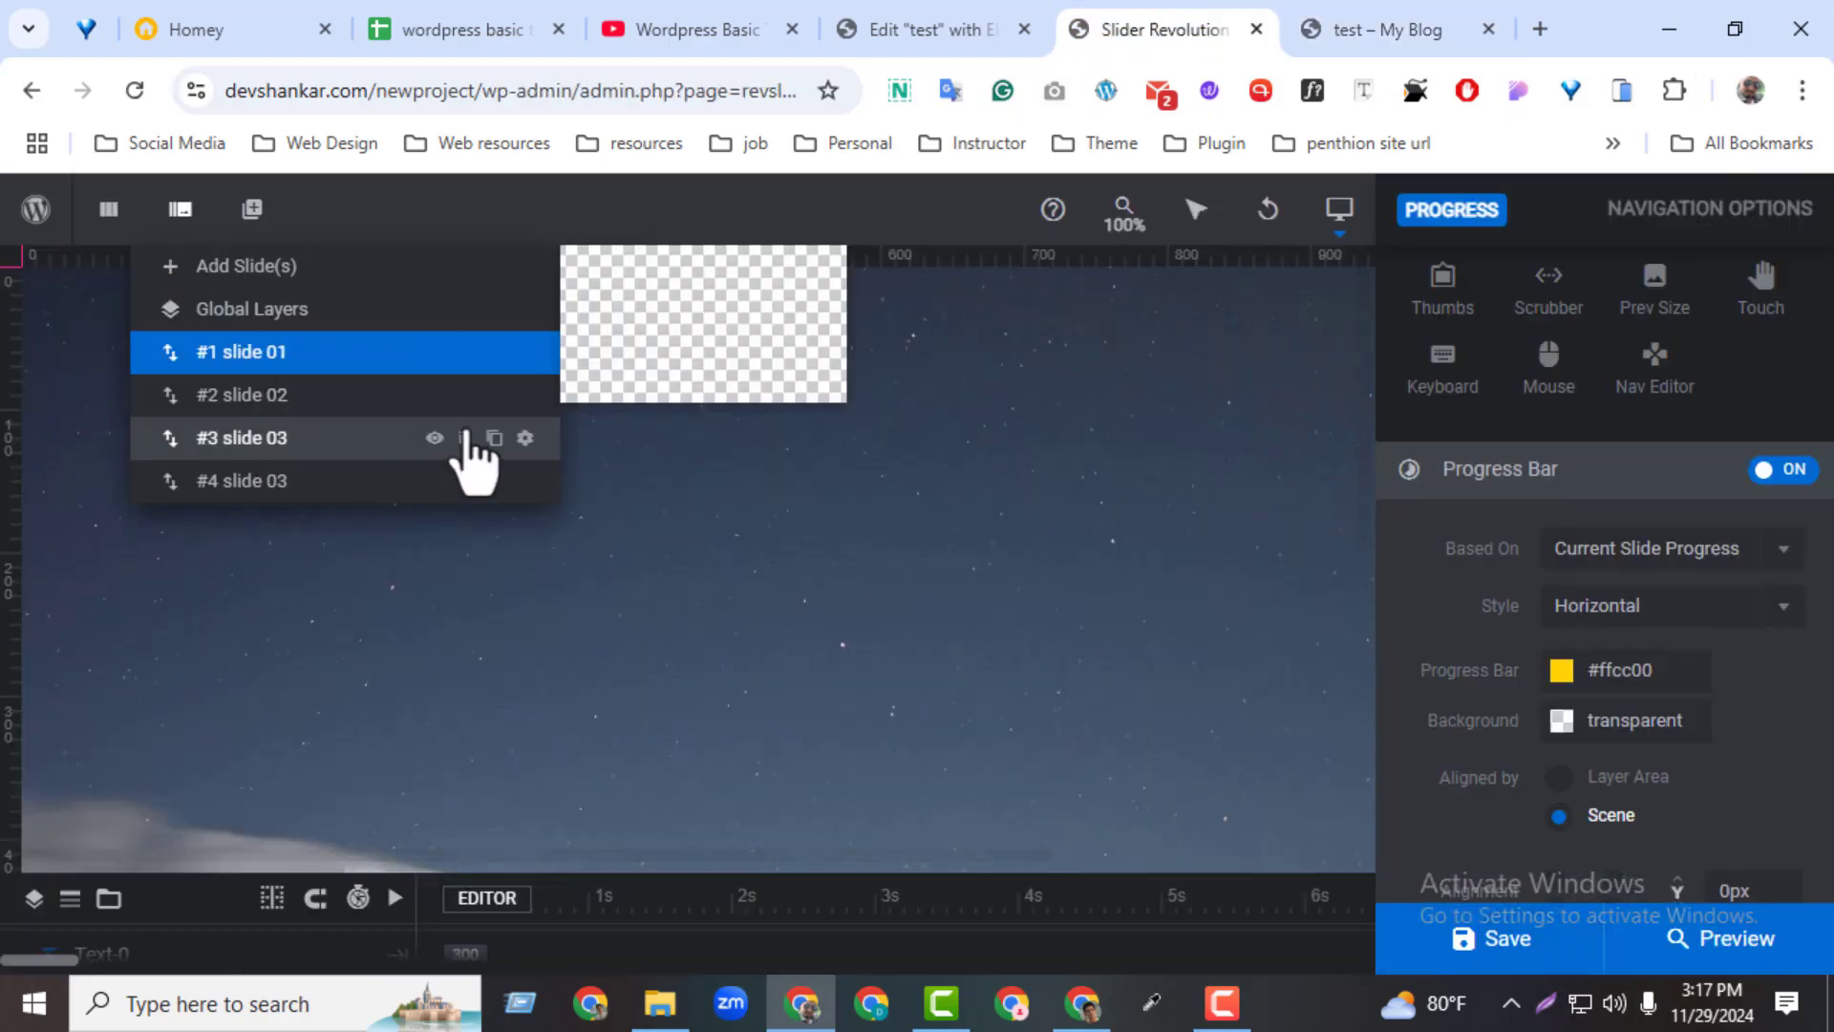
click(463, 437)
click(734, 709)
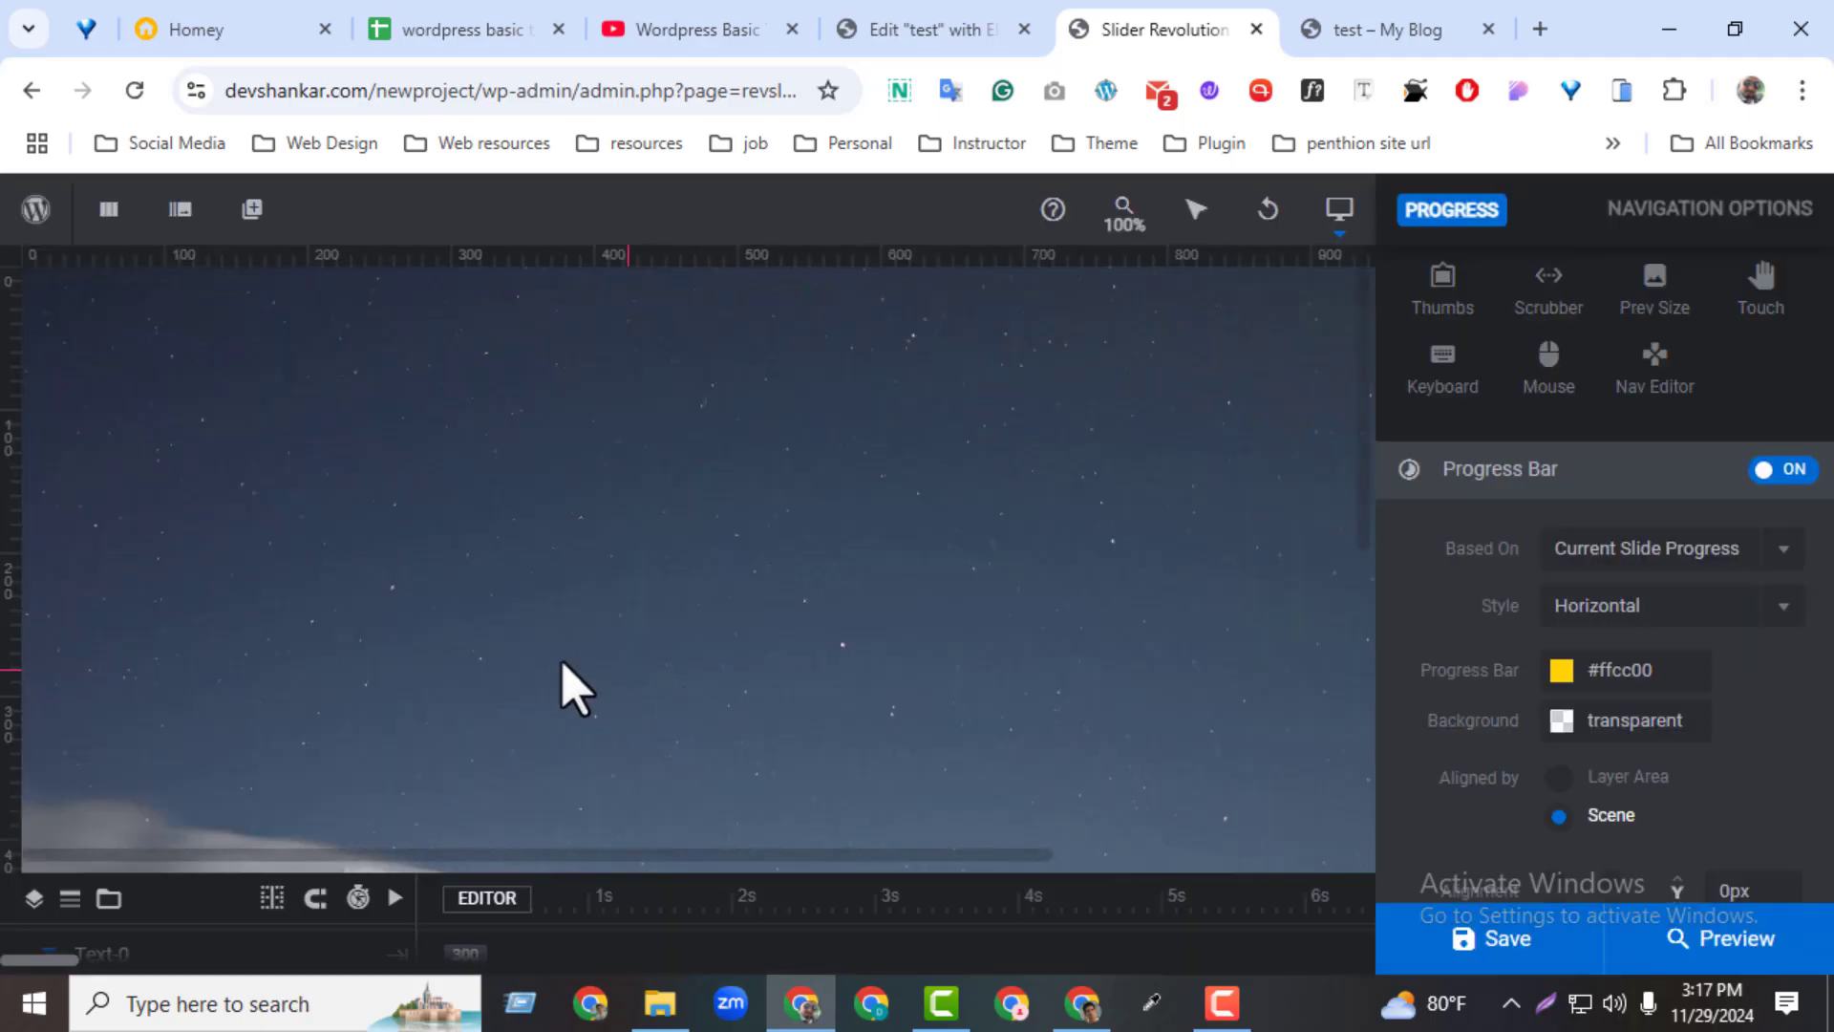
mouse_move(182, 215)
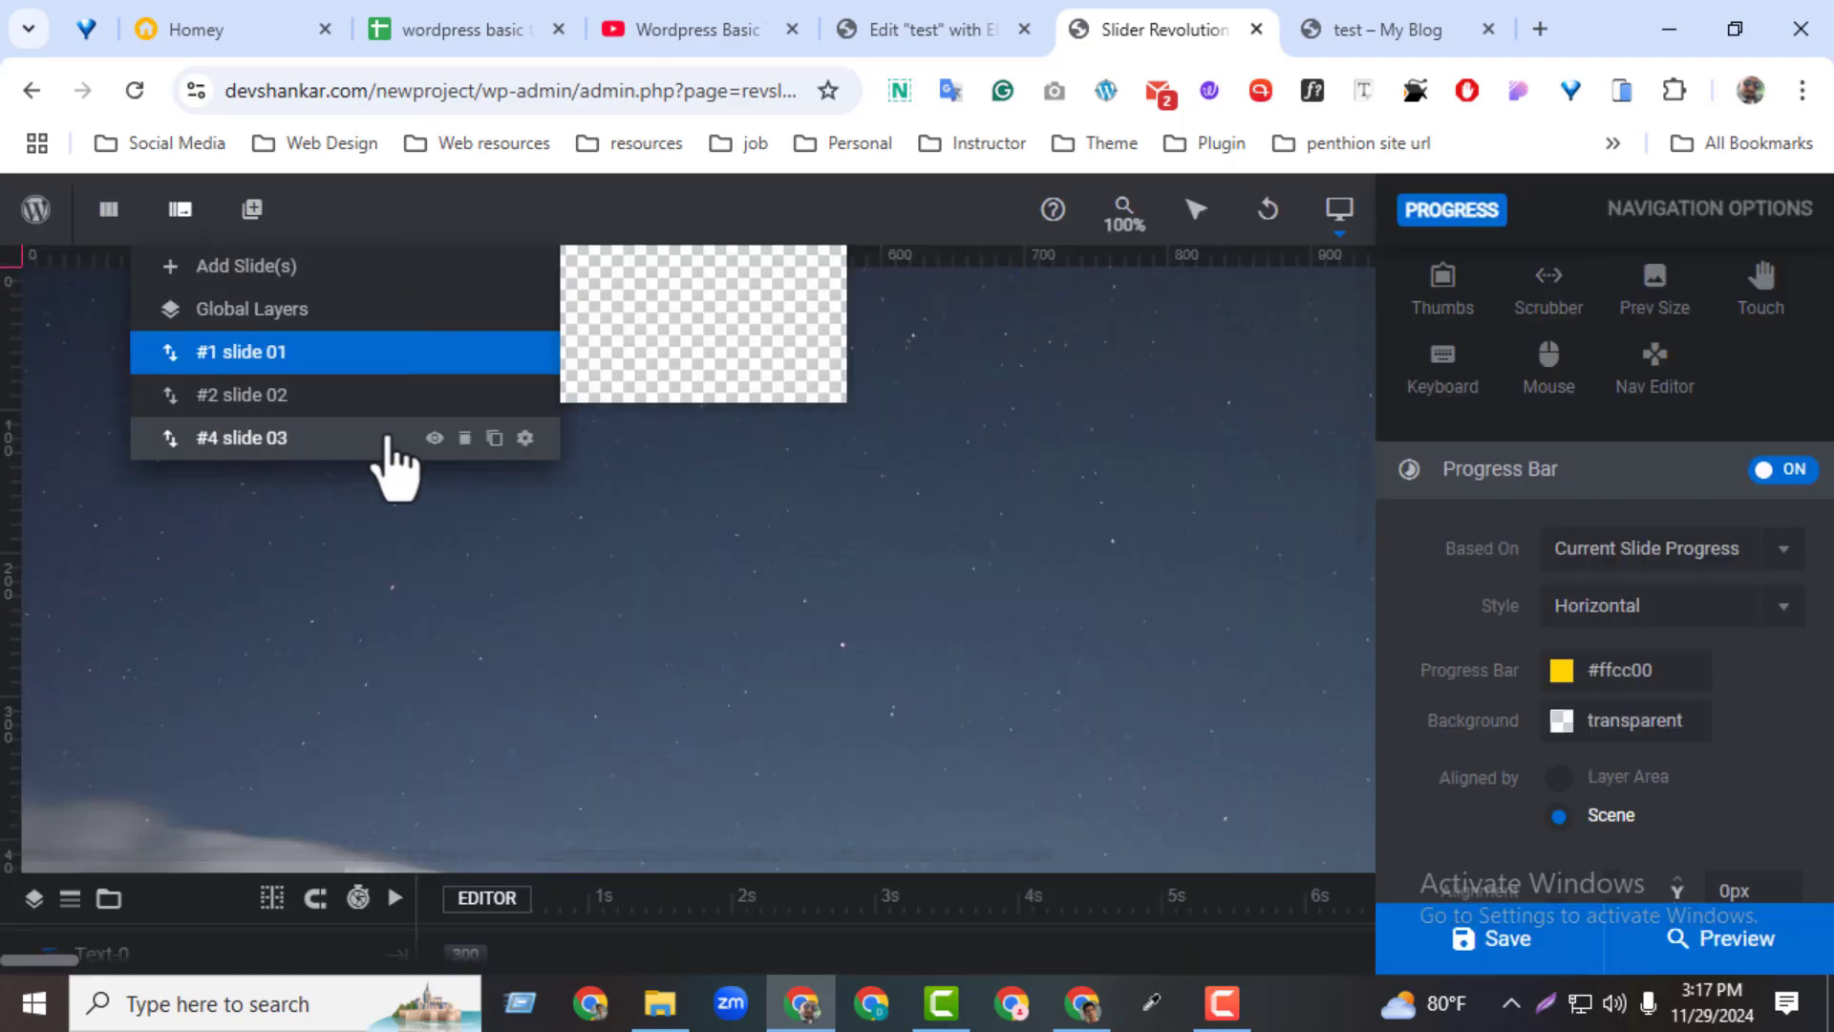
click(463, 437)
click(770, 726)
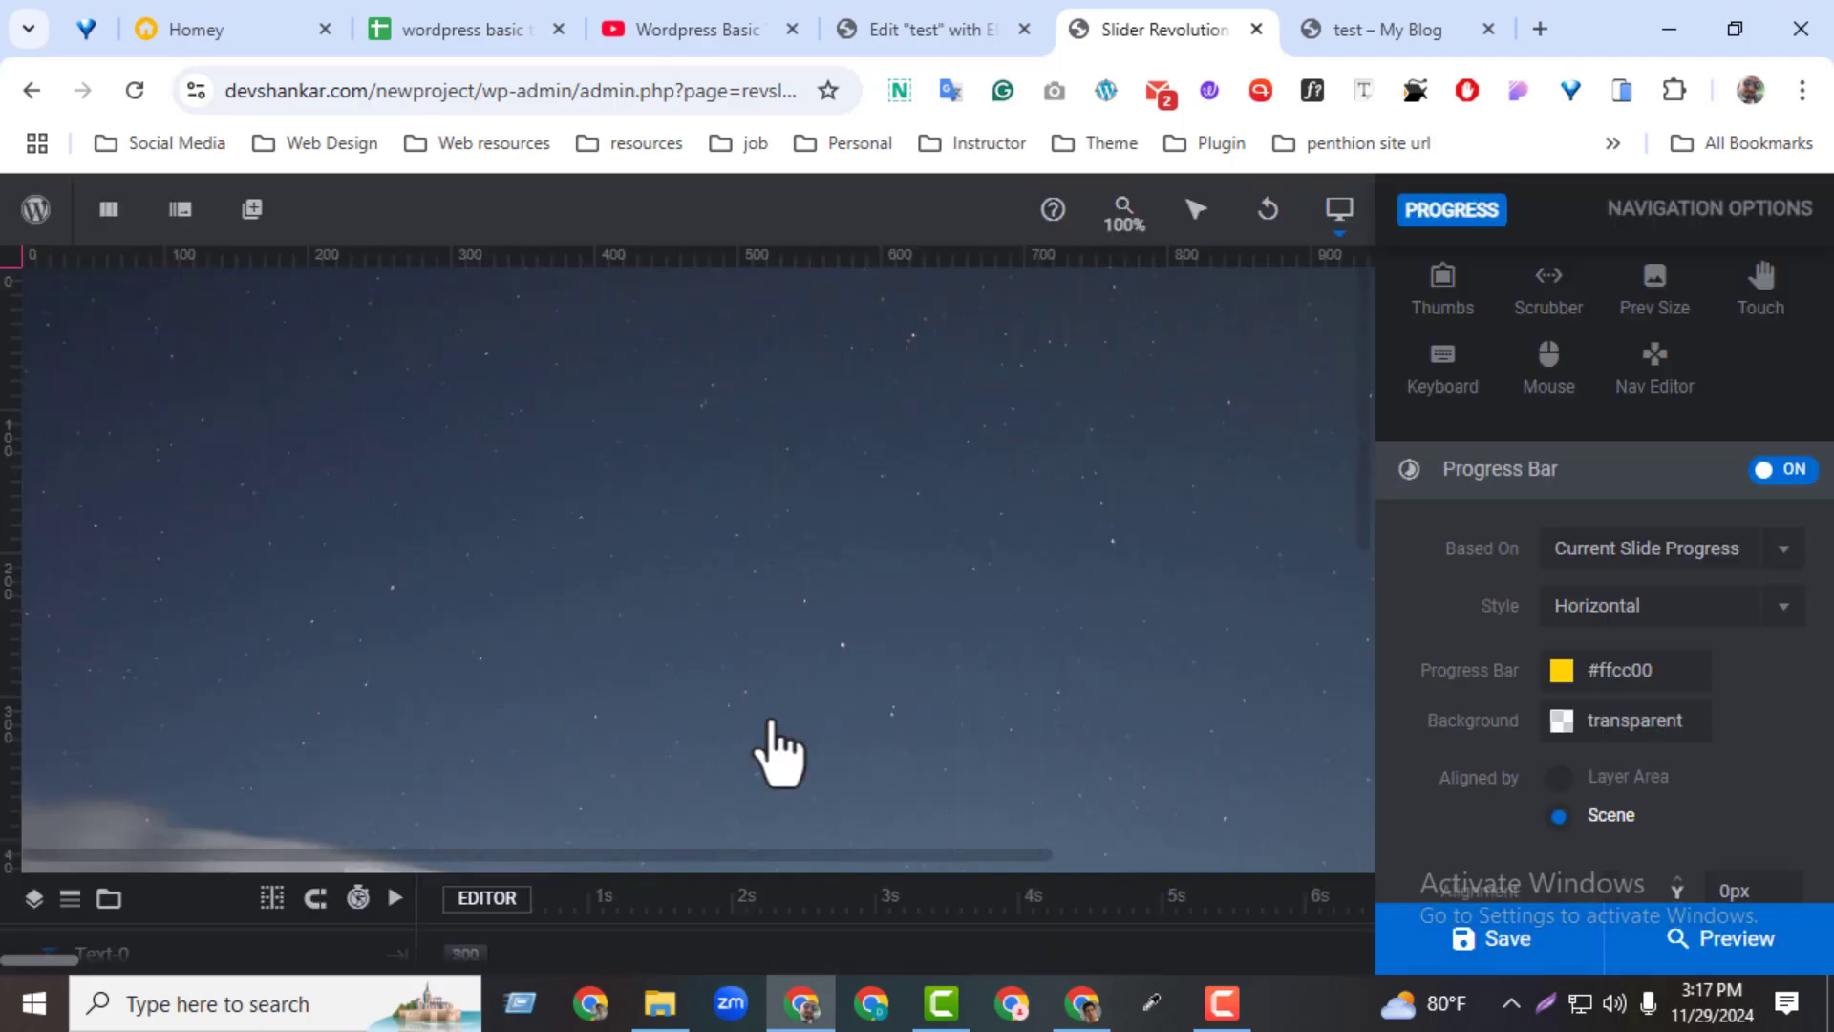
click(1501, 956)
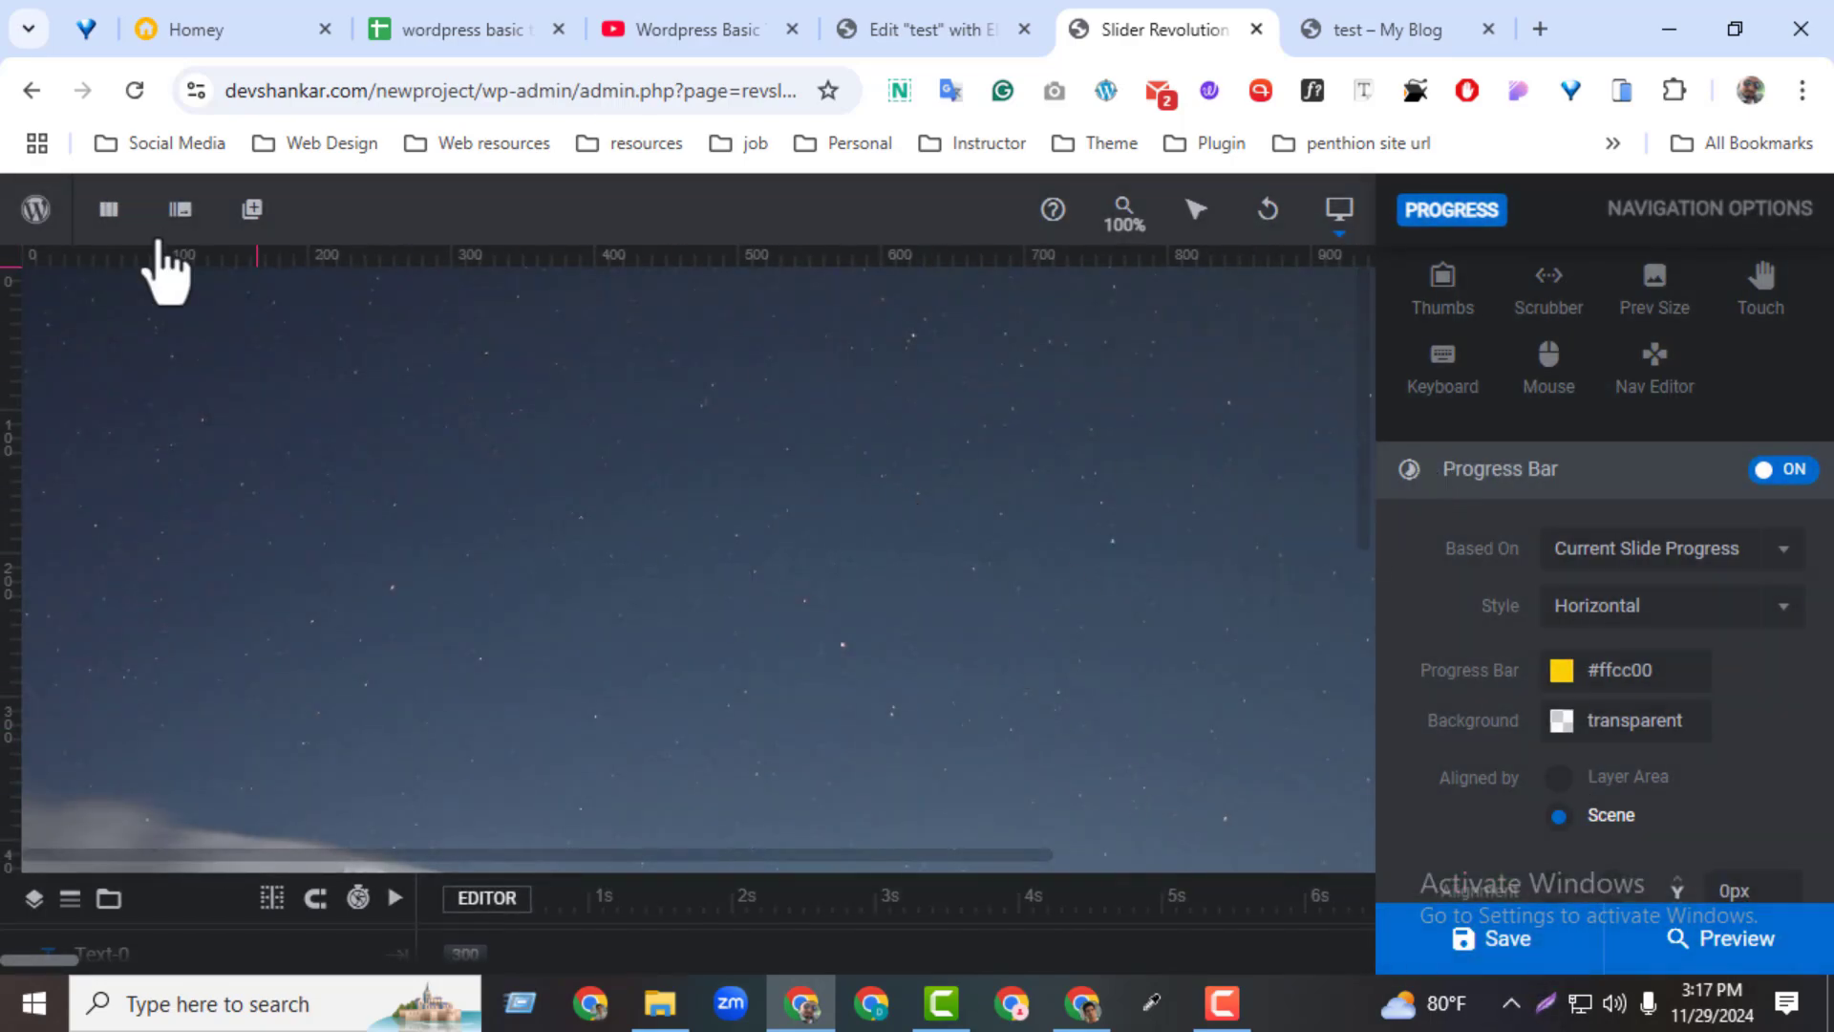
Check slide 02 and slide 01 in the editor and save the module again
mouse_move(175, 219)
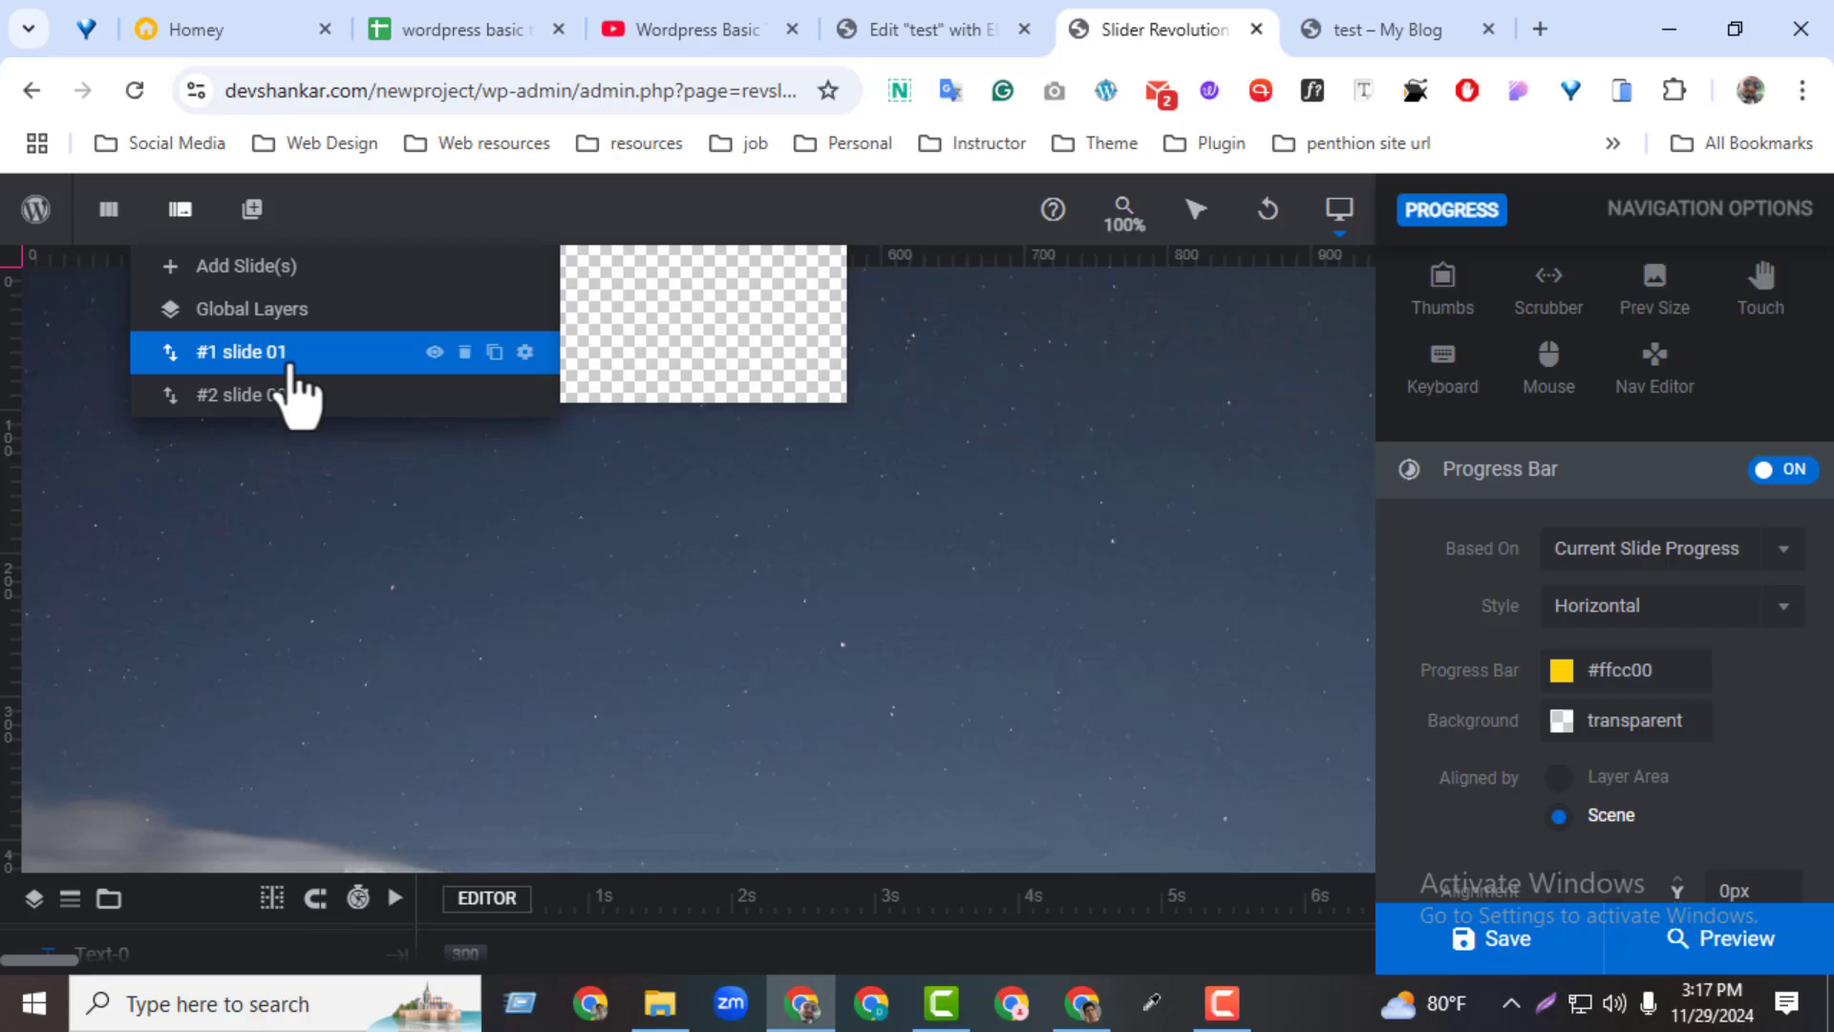
click(294, 406)
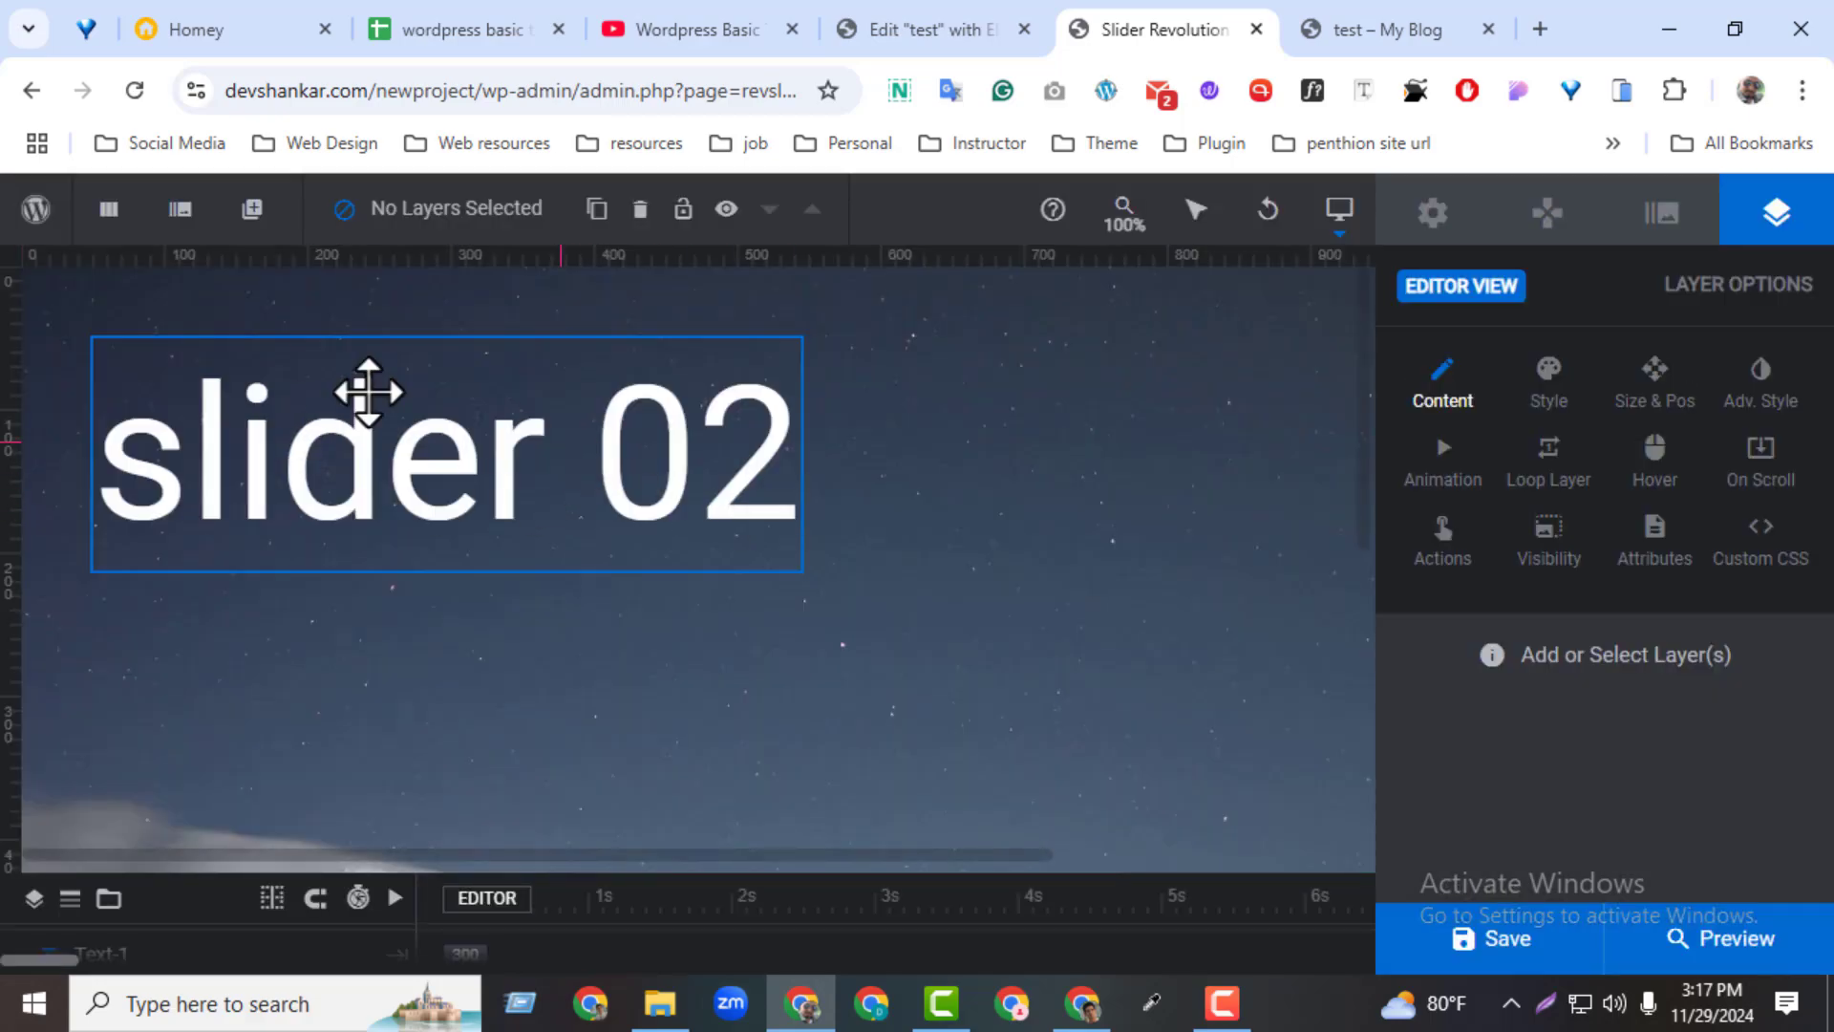
mouse_move(180, 208)
click(219, 351)
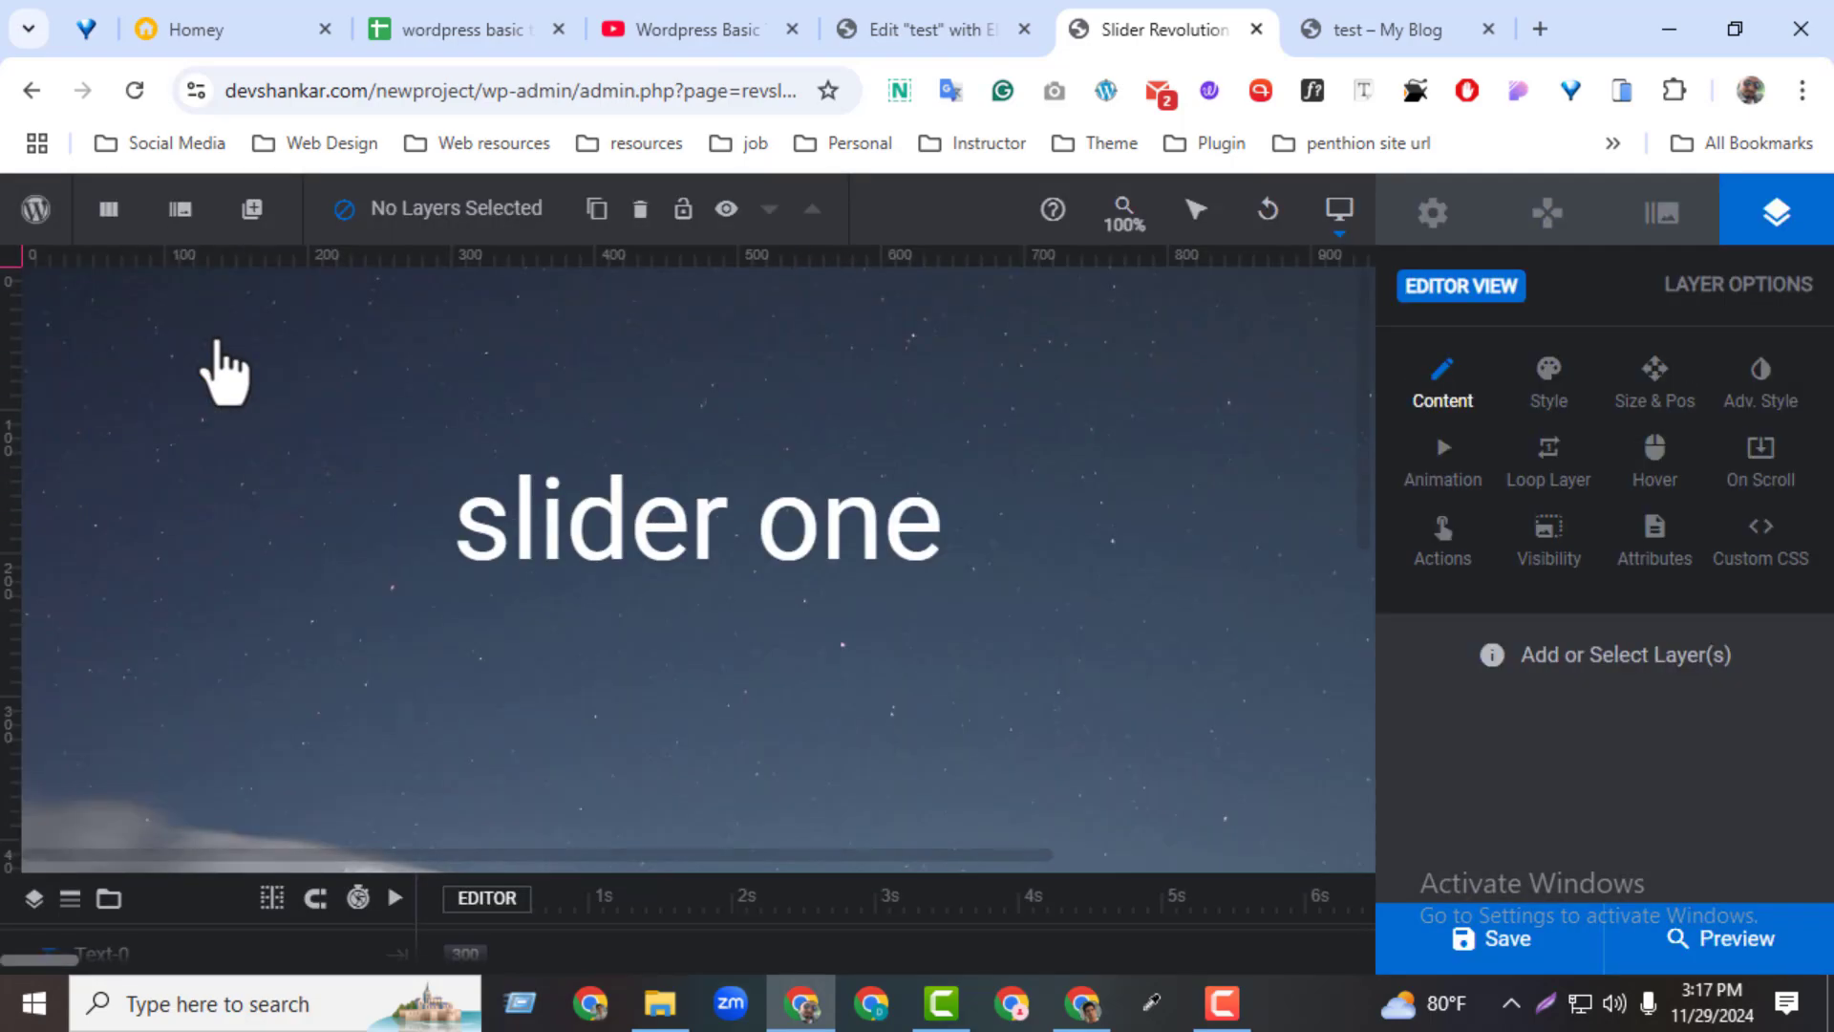
mouse_move(179, 210)
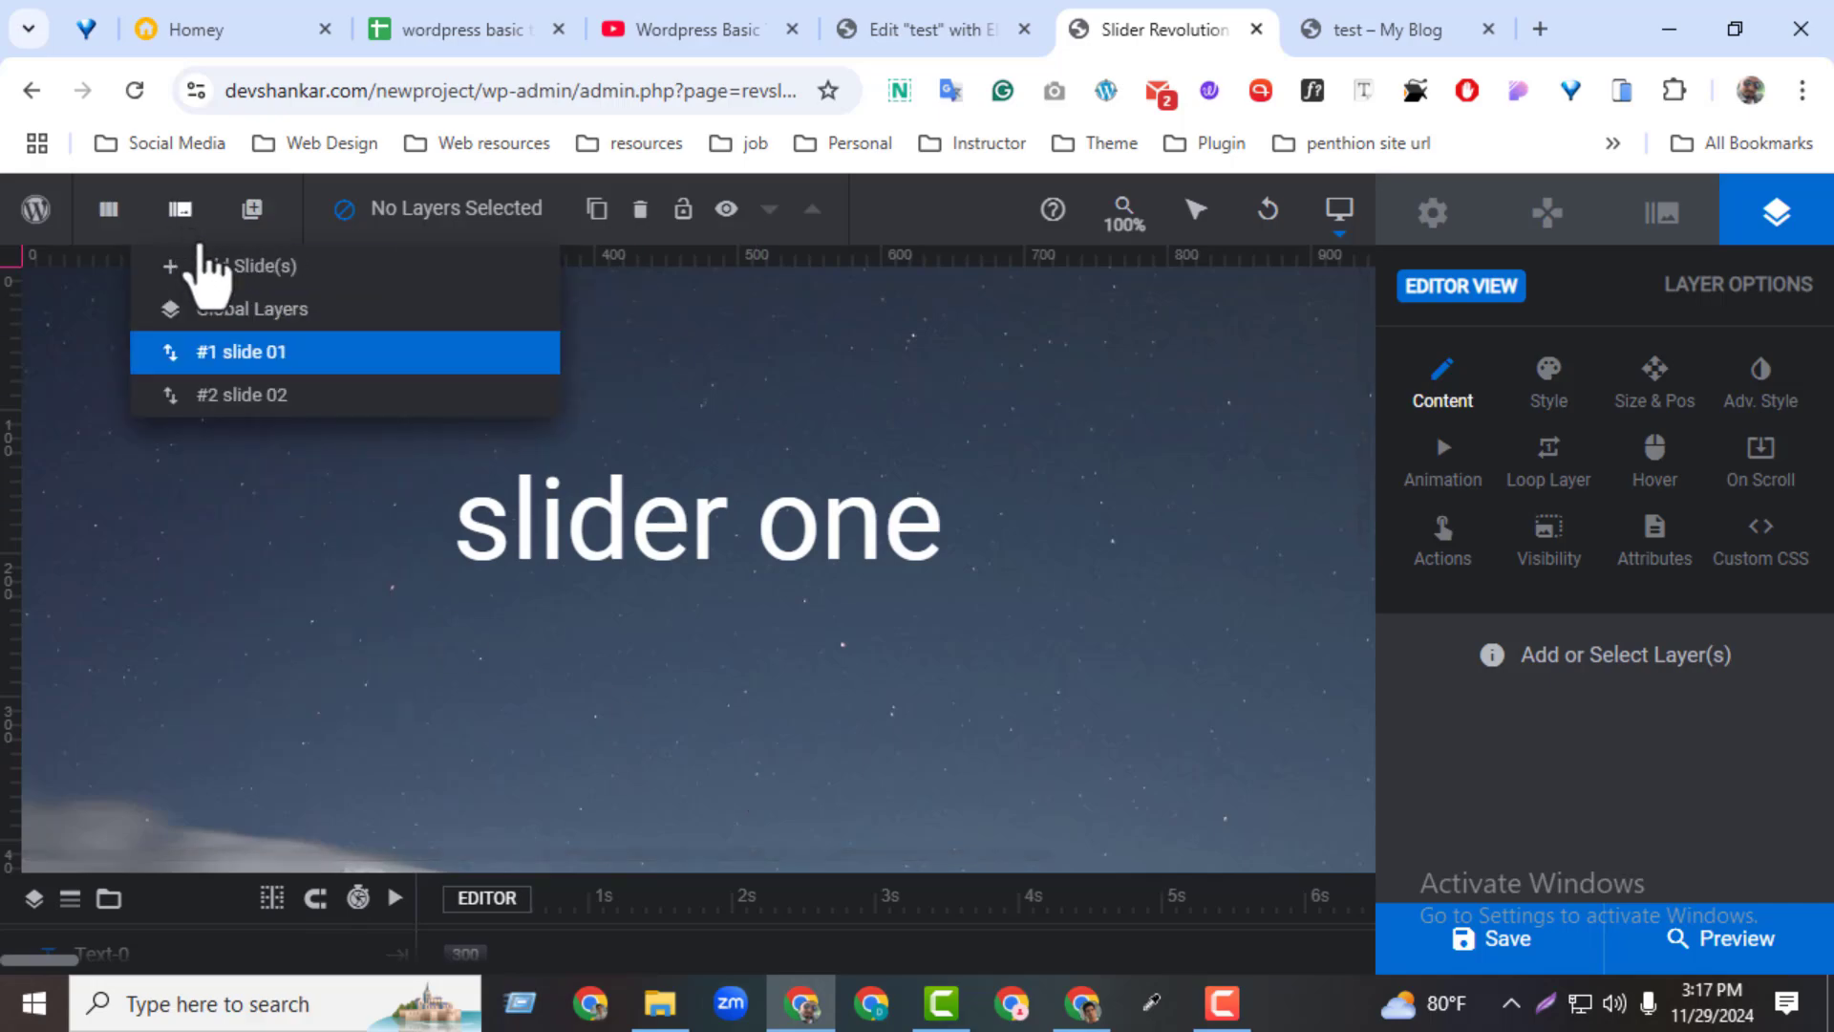
click(1550, 922)
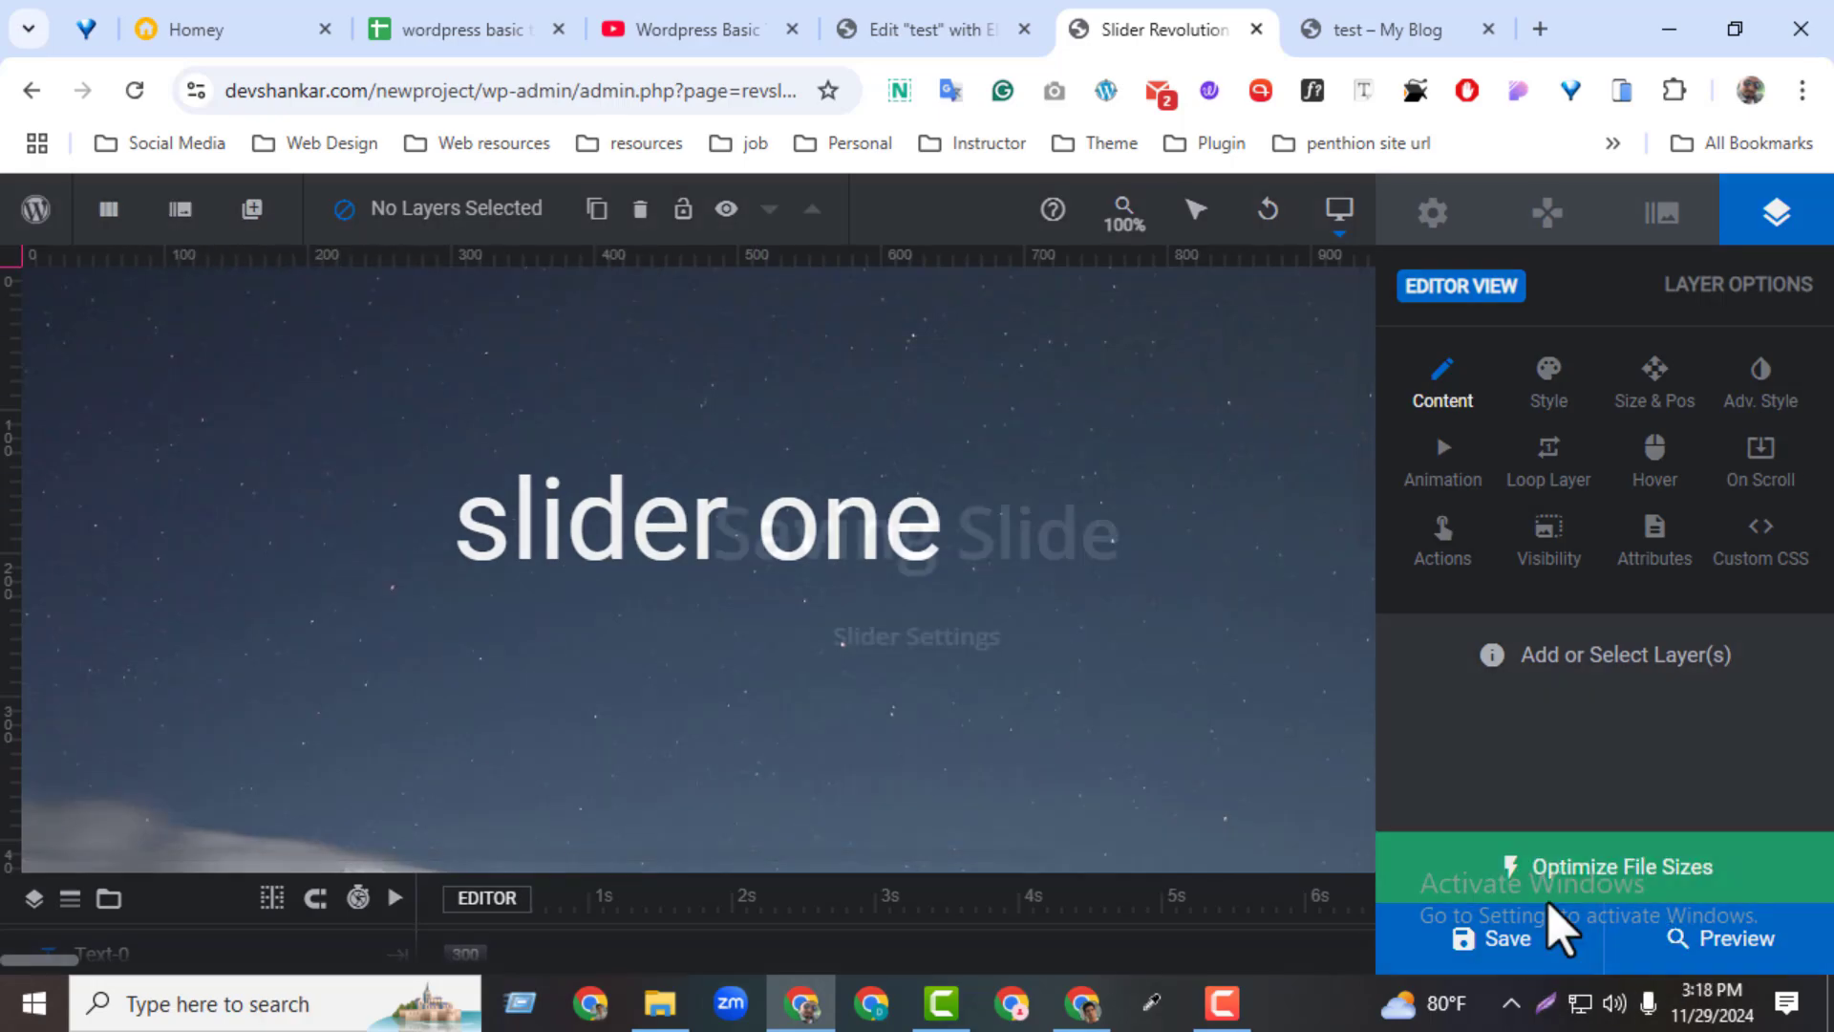
Review the arrow and progress bar settings in the module's navigation options
click(1548, 215)
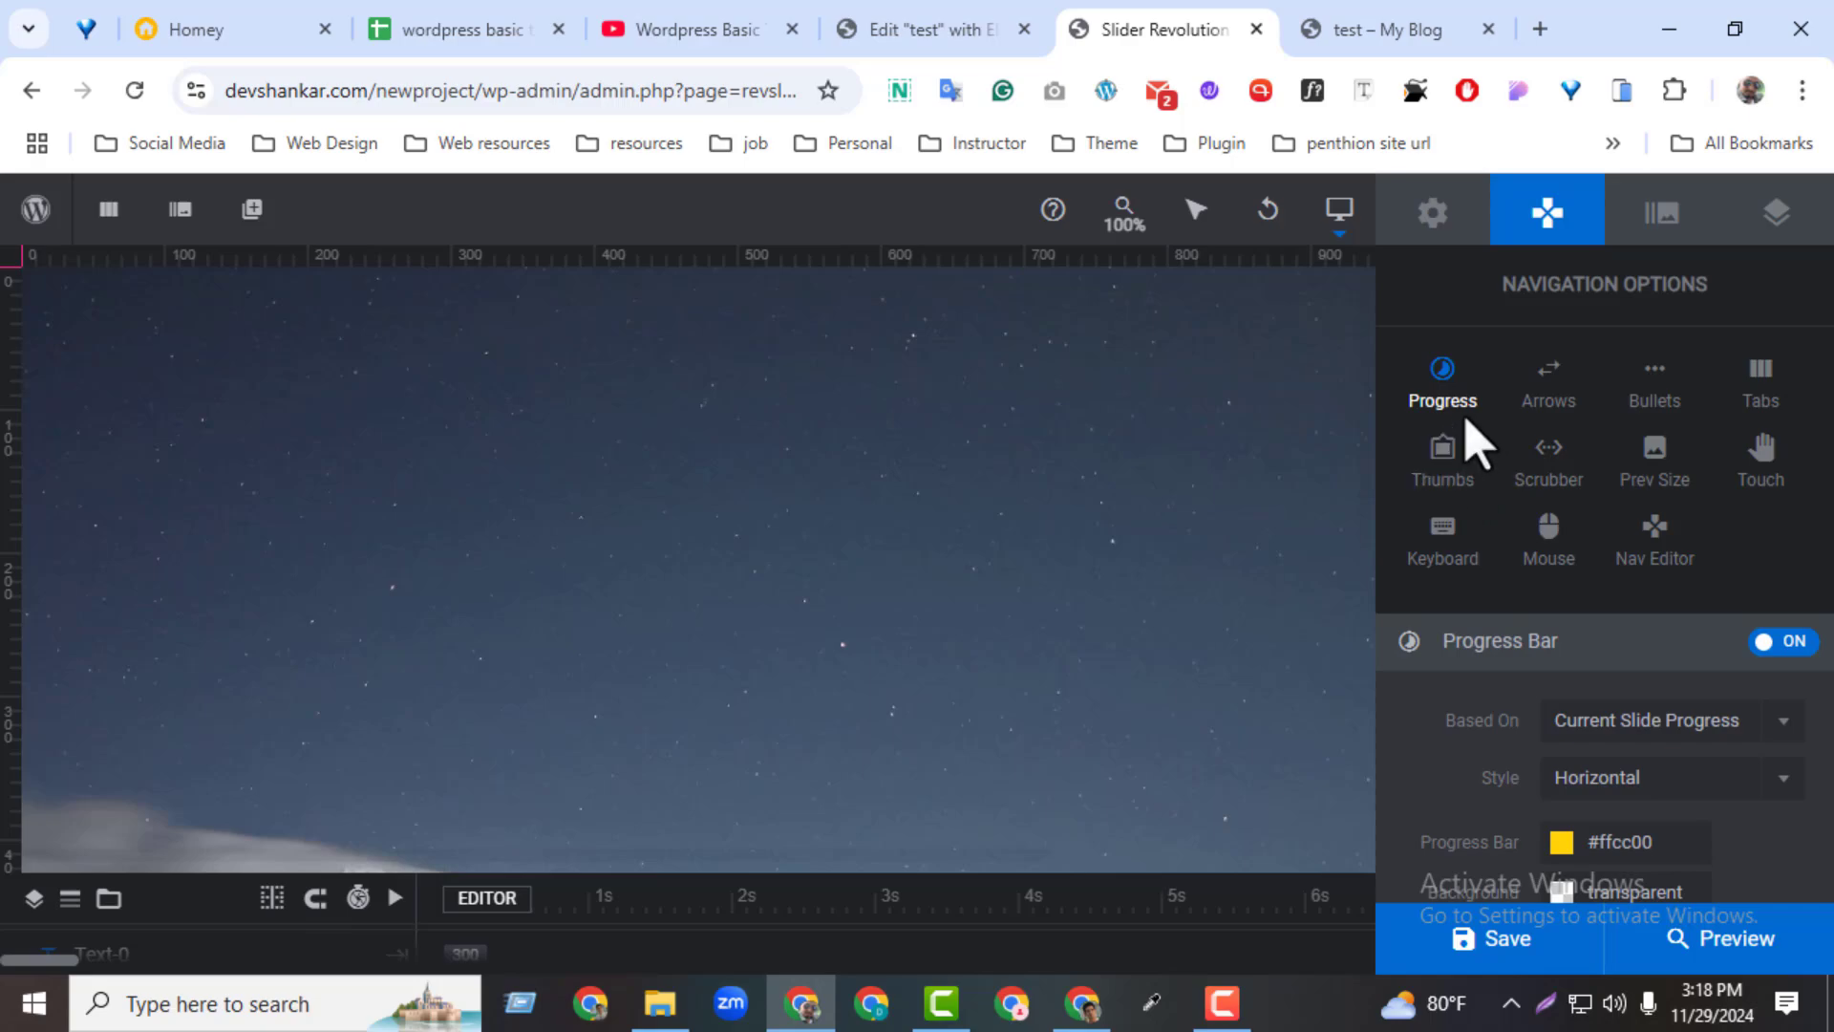
click(1574, 395)
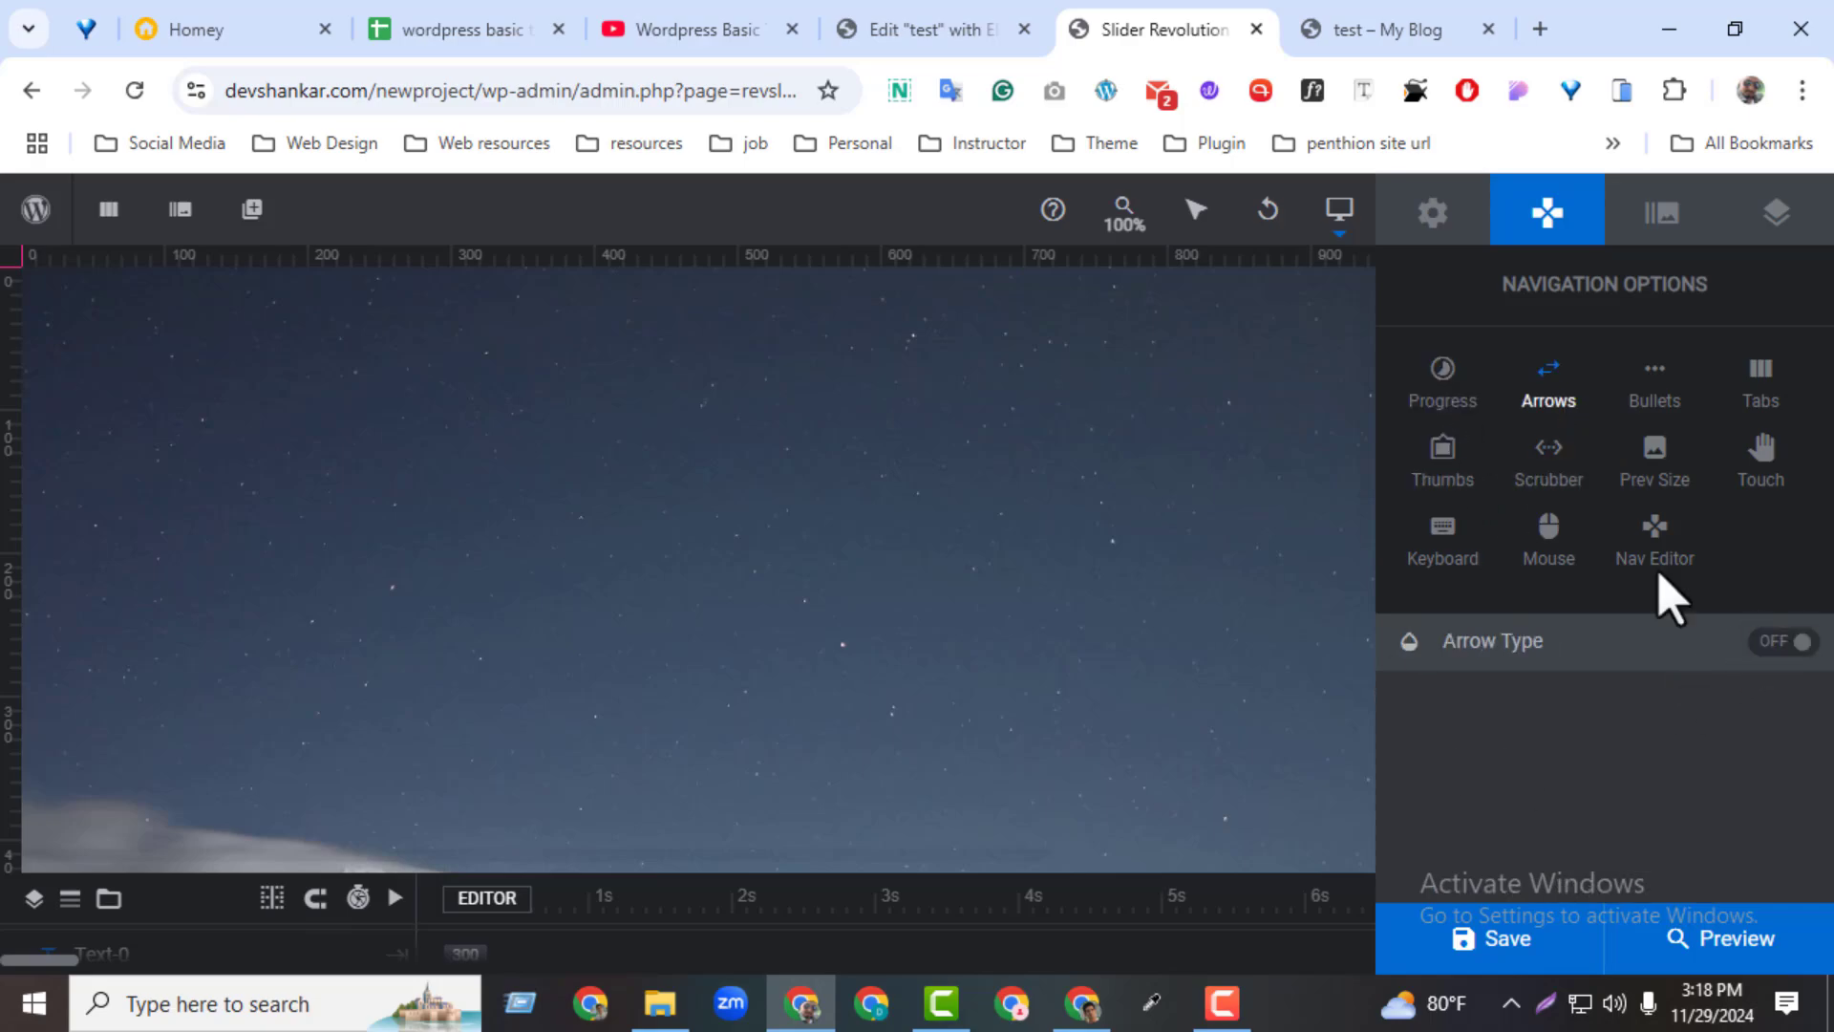
click(1442, 387)
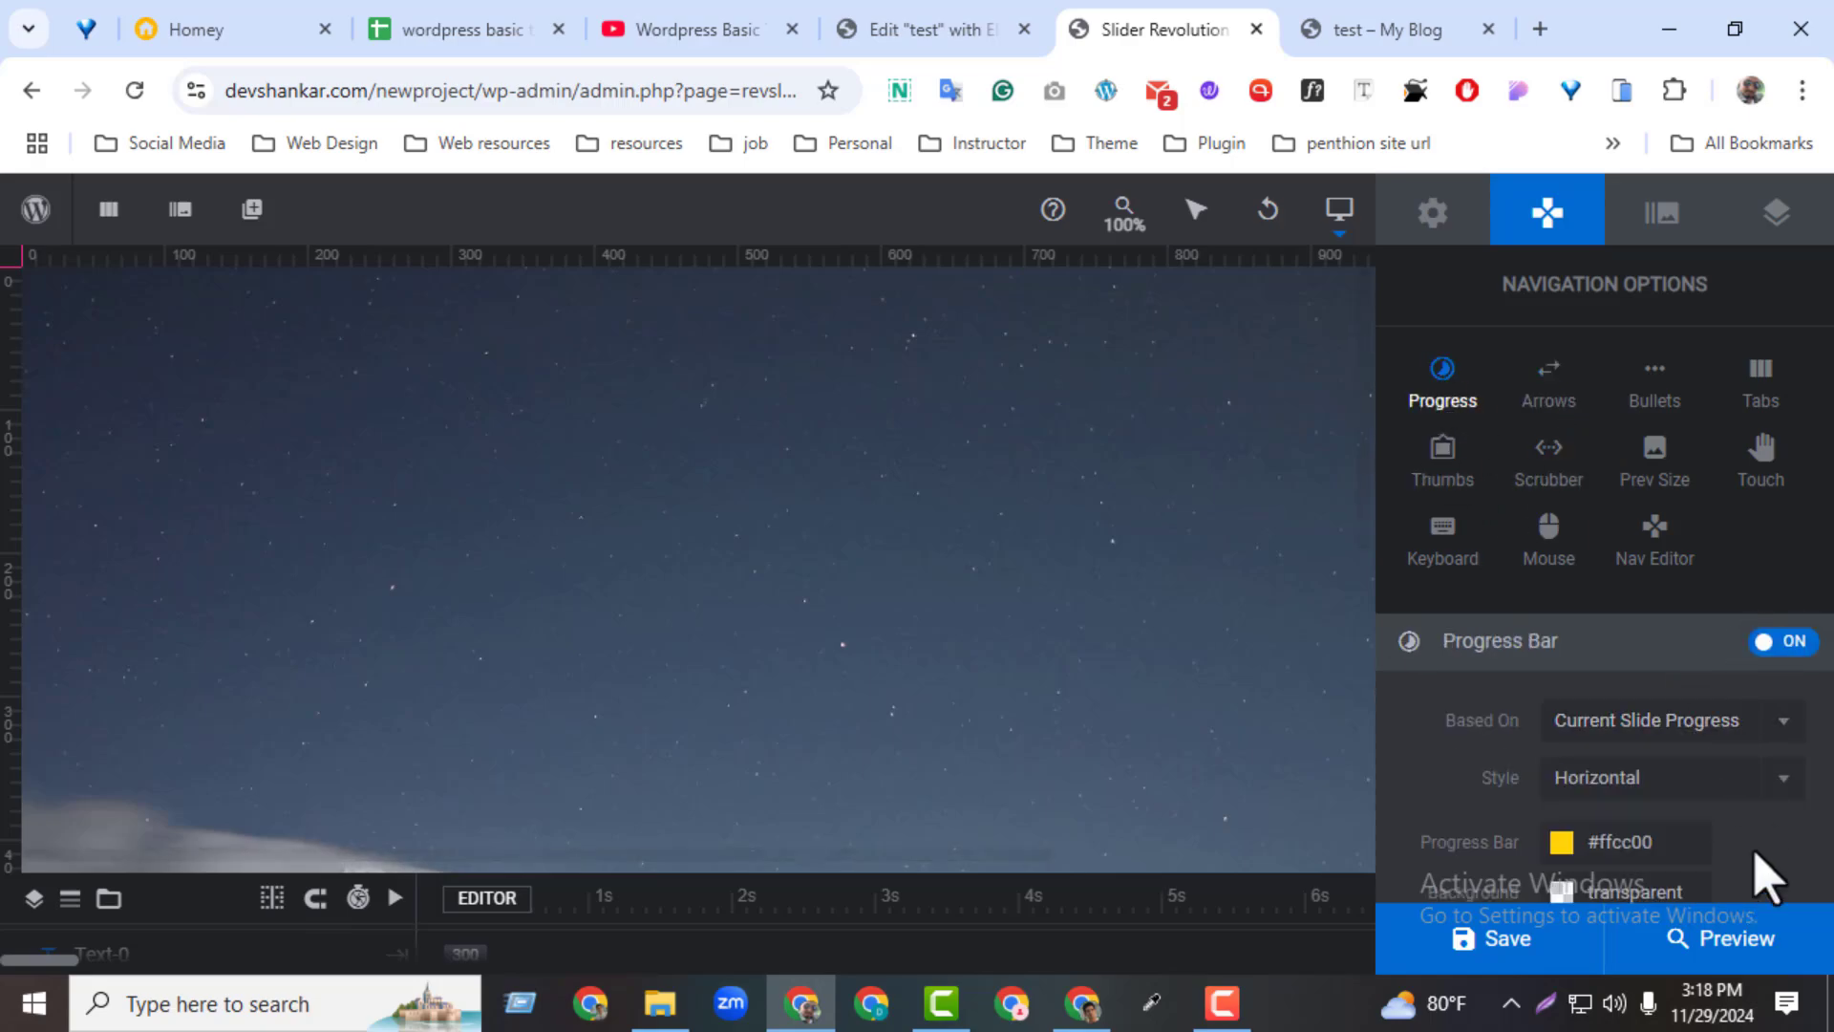
scroll(1768, 874, down, 4)
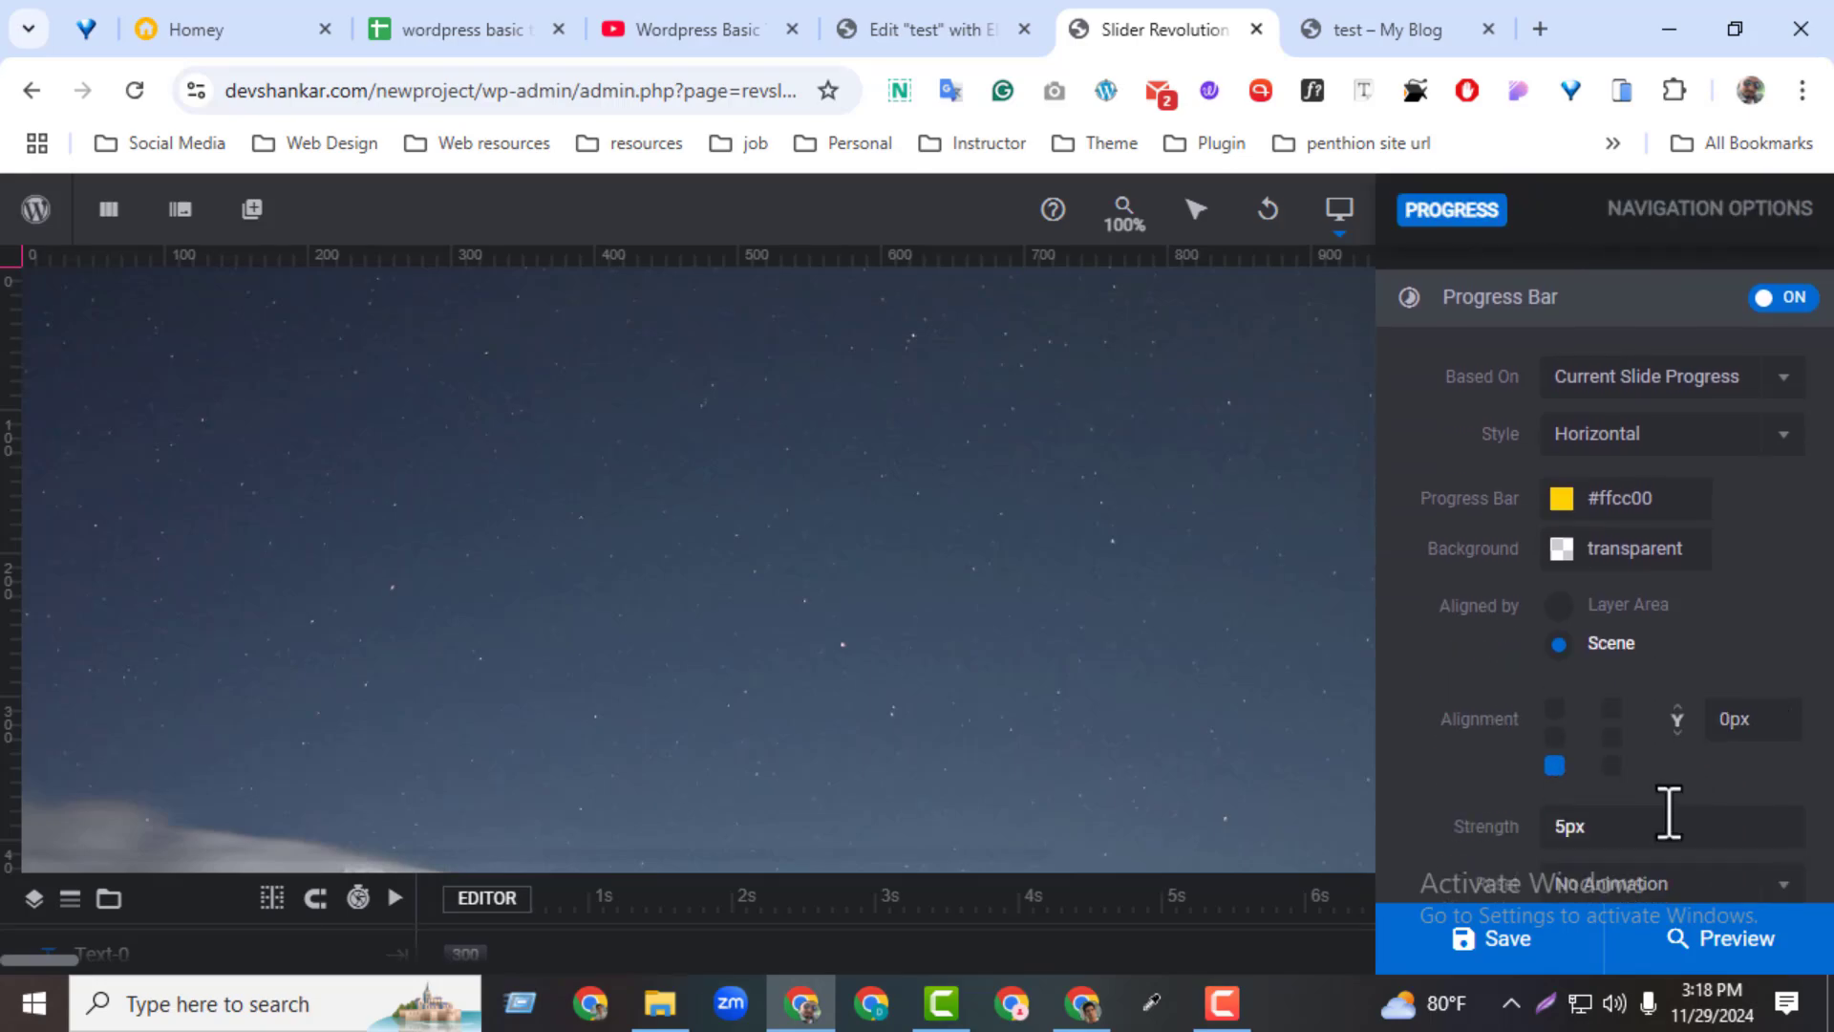
scroll(1668, 812, down, 1)
scroll(1617, 898, down, 1)
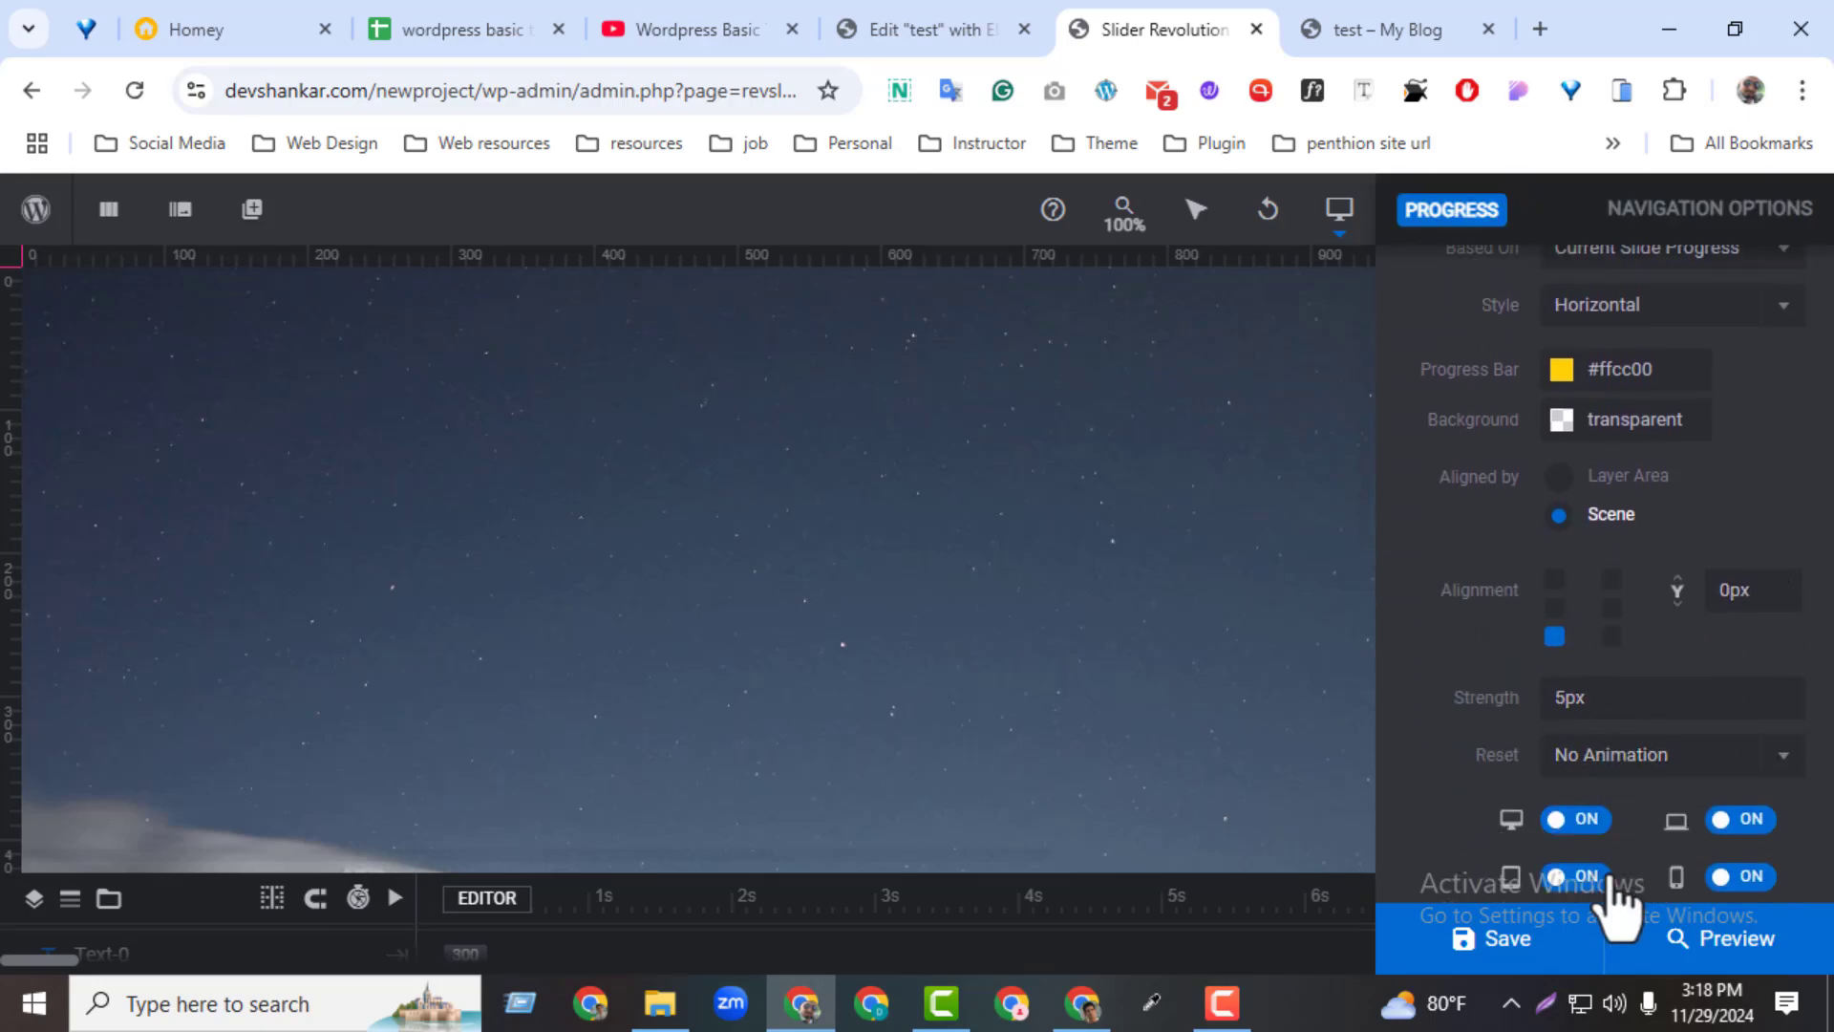
Try the Animate reset option for the progress bar and set it back to No Animation
click(1581, 724)
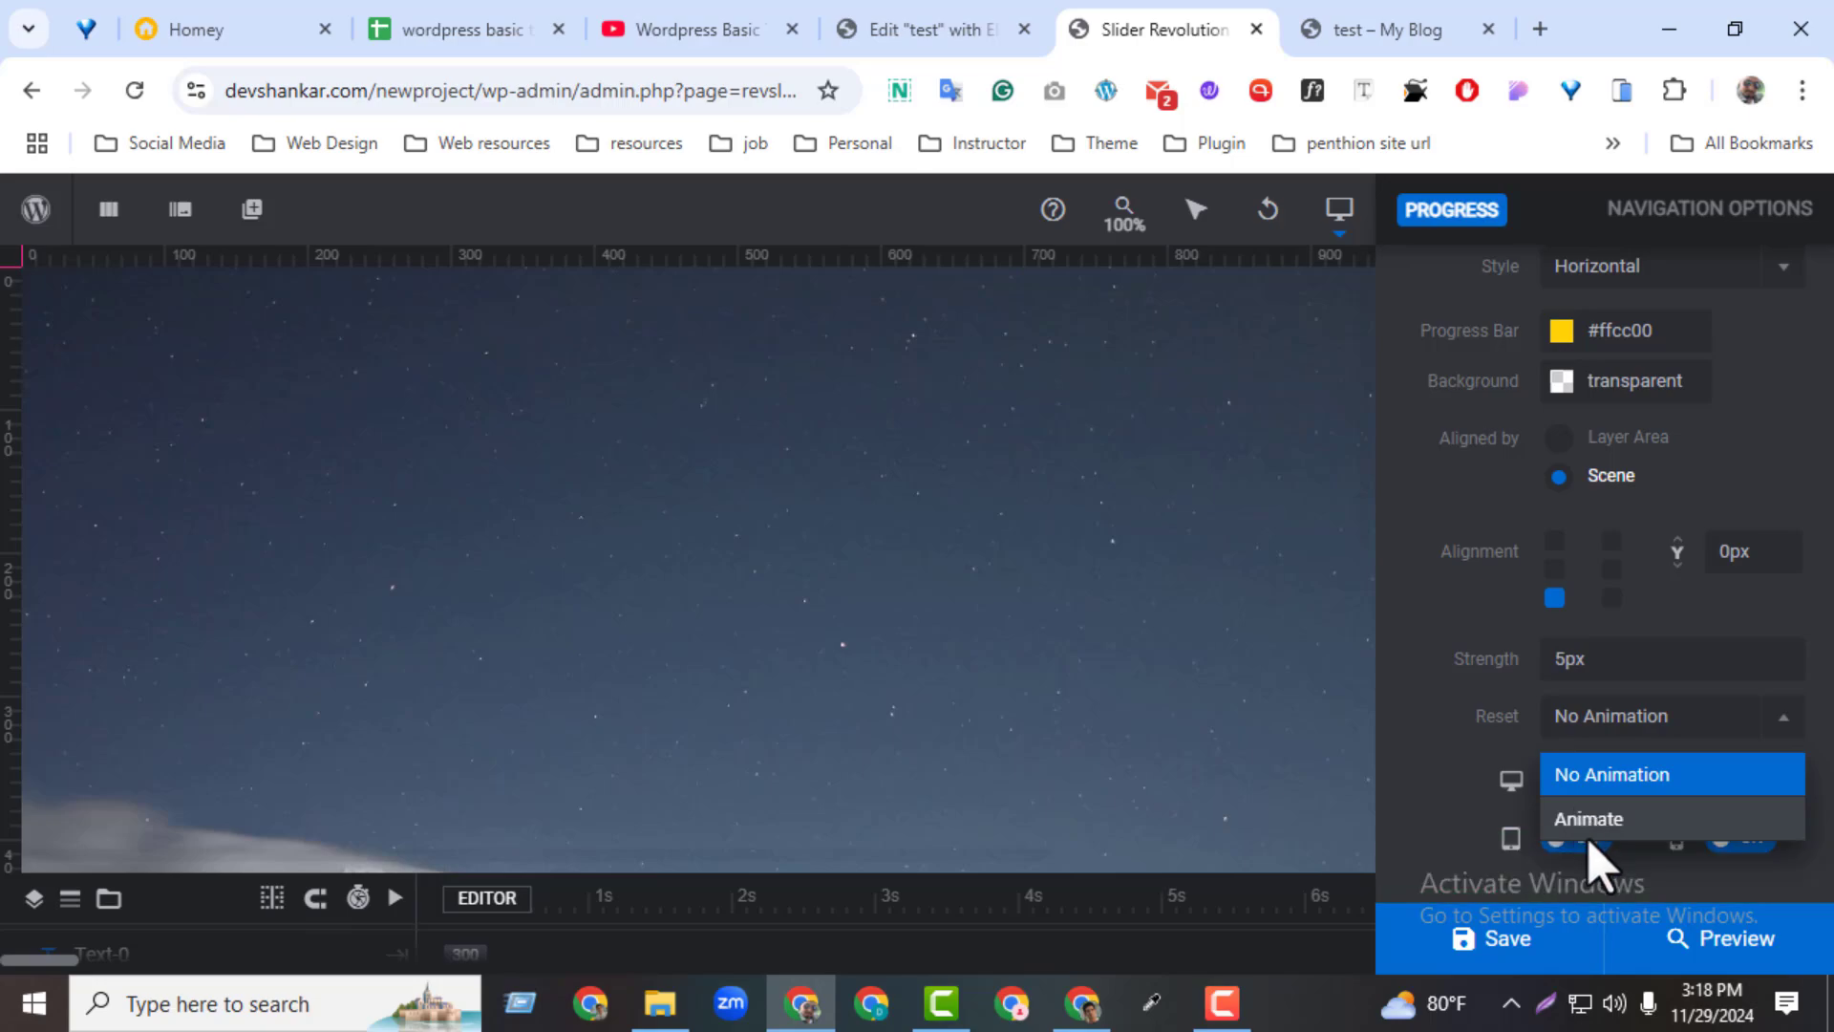
click(1587, 821)
click(1596, 721)
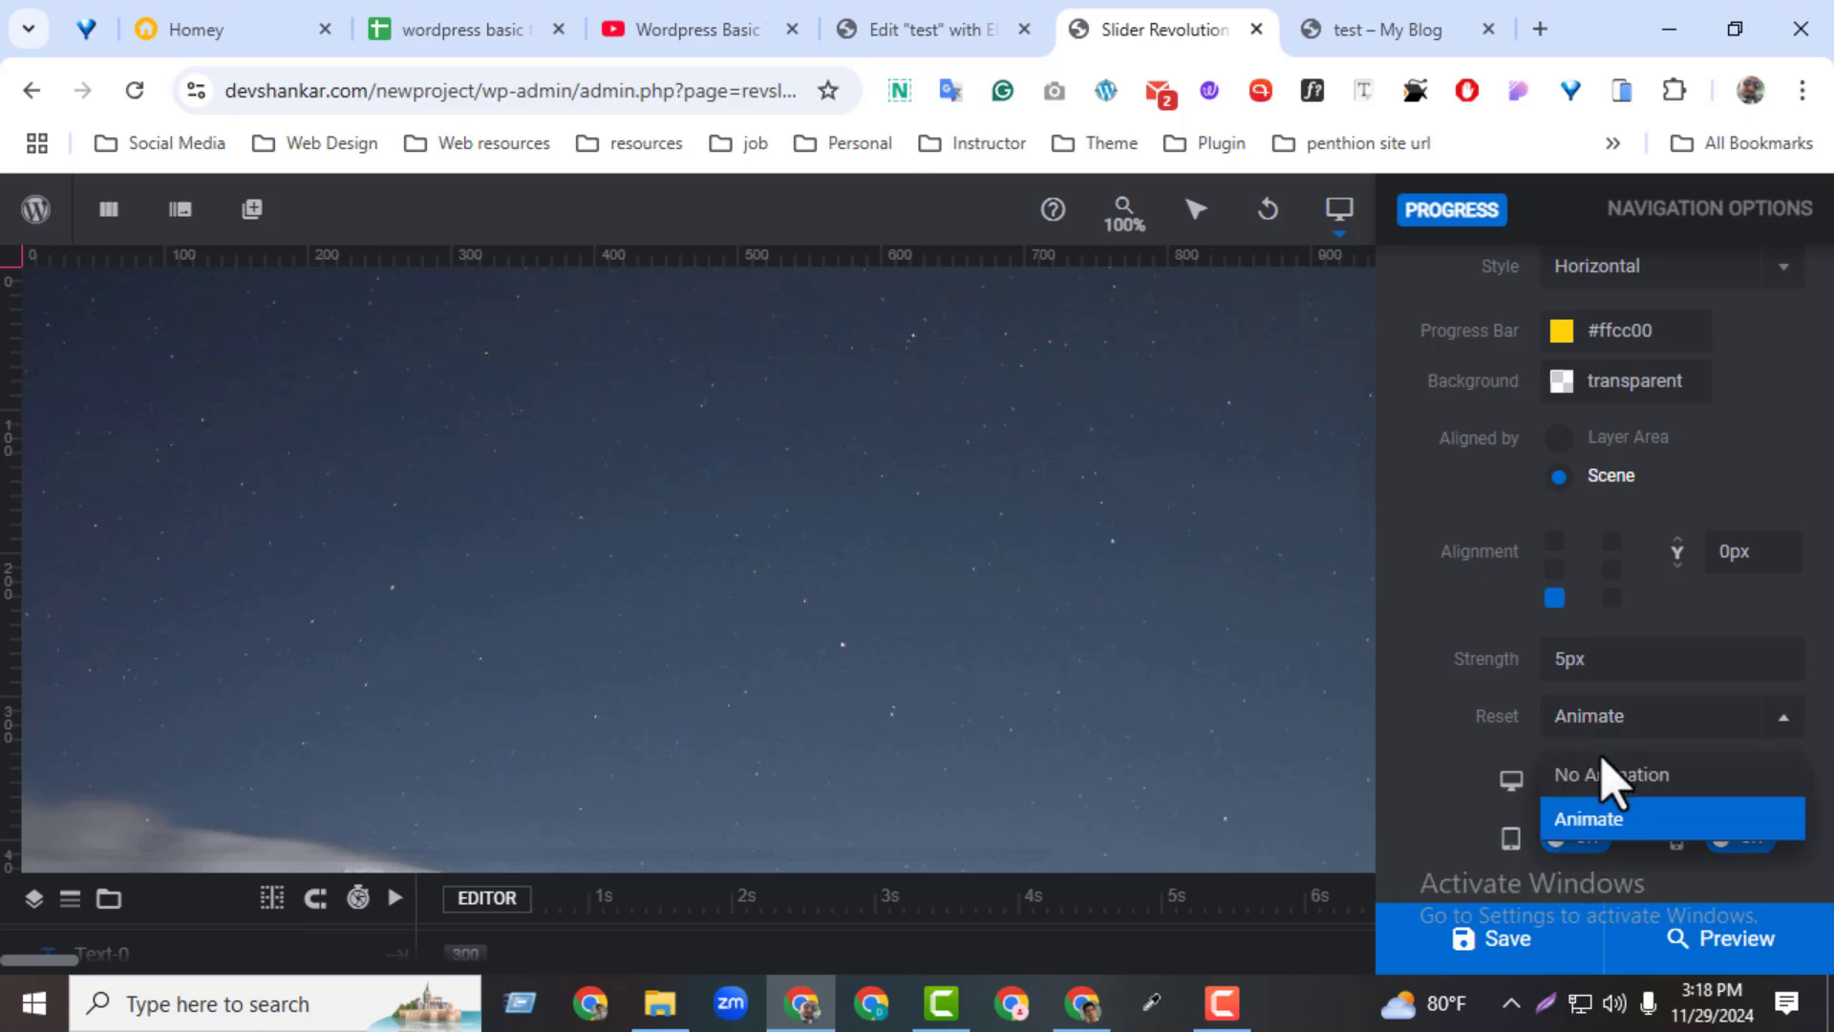
click(1591, 772)
scroll(1662, 669, up, 5)
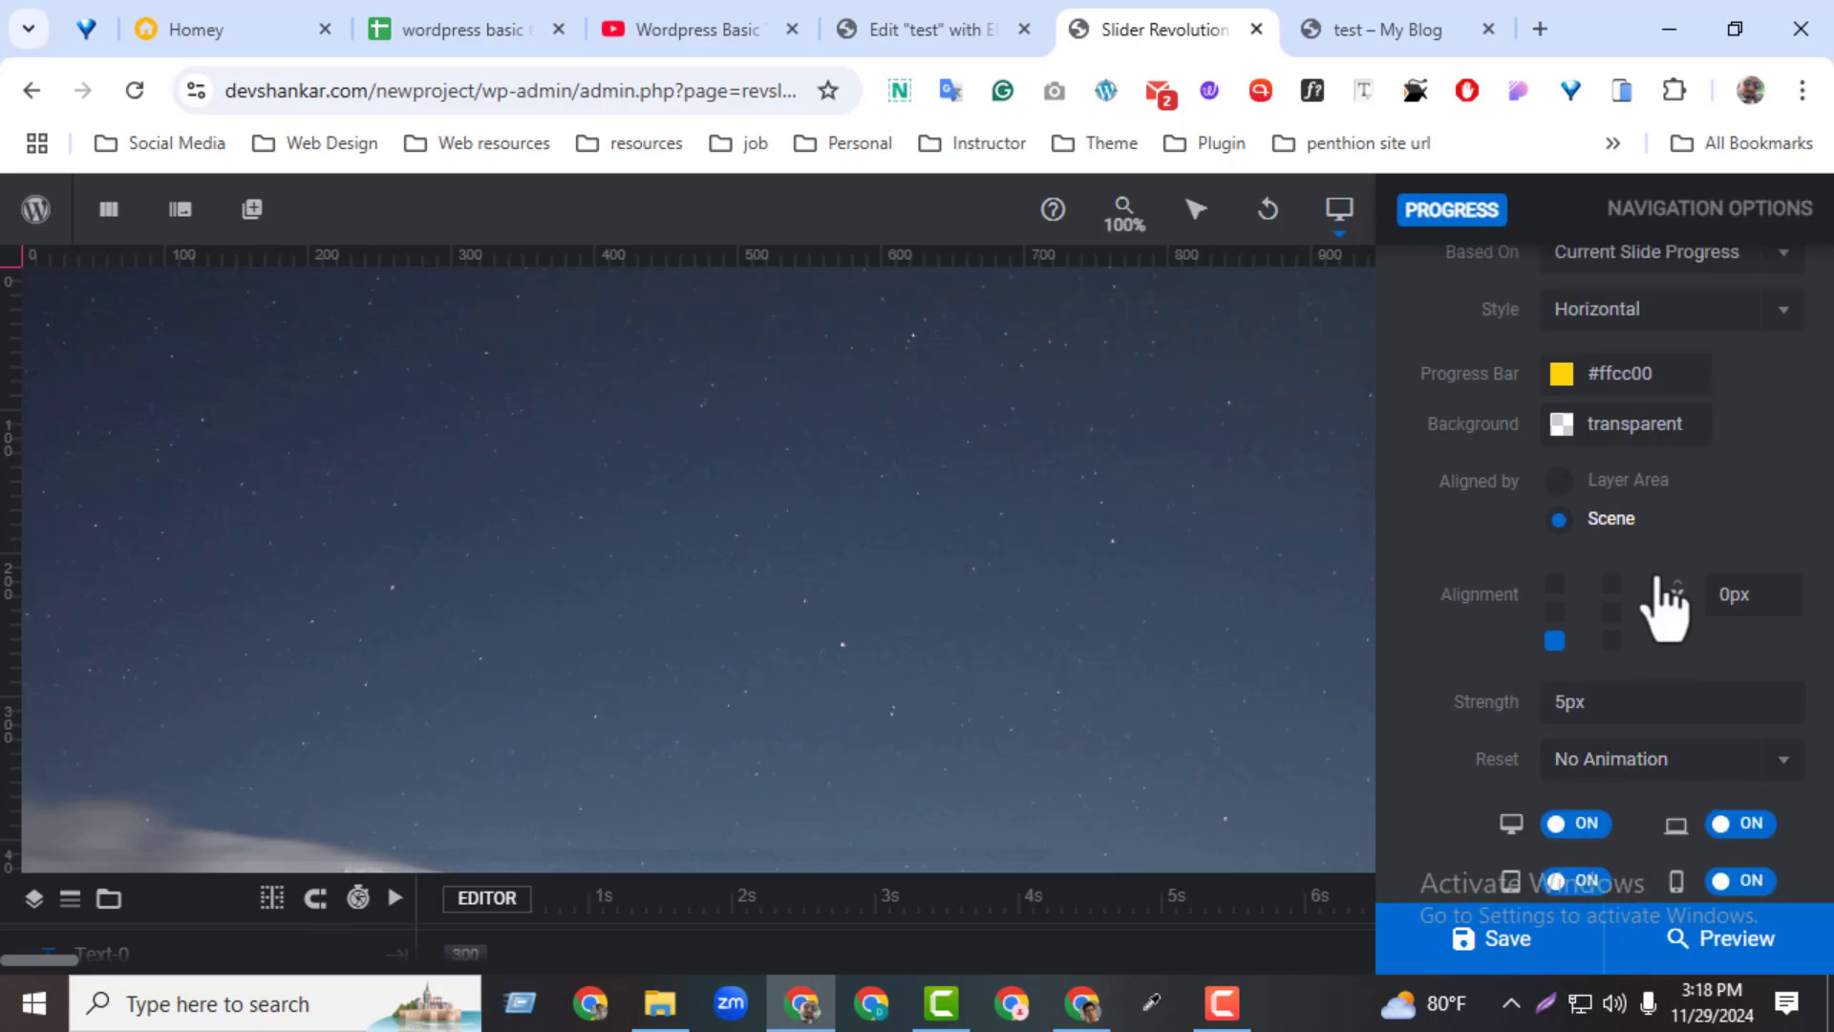
Turn on the navigation arrows, keep the Hesperiden arrow style and save the module
click(1550, 376)
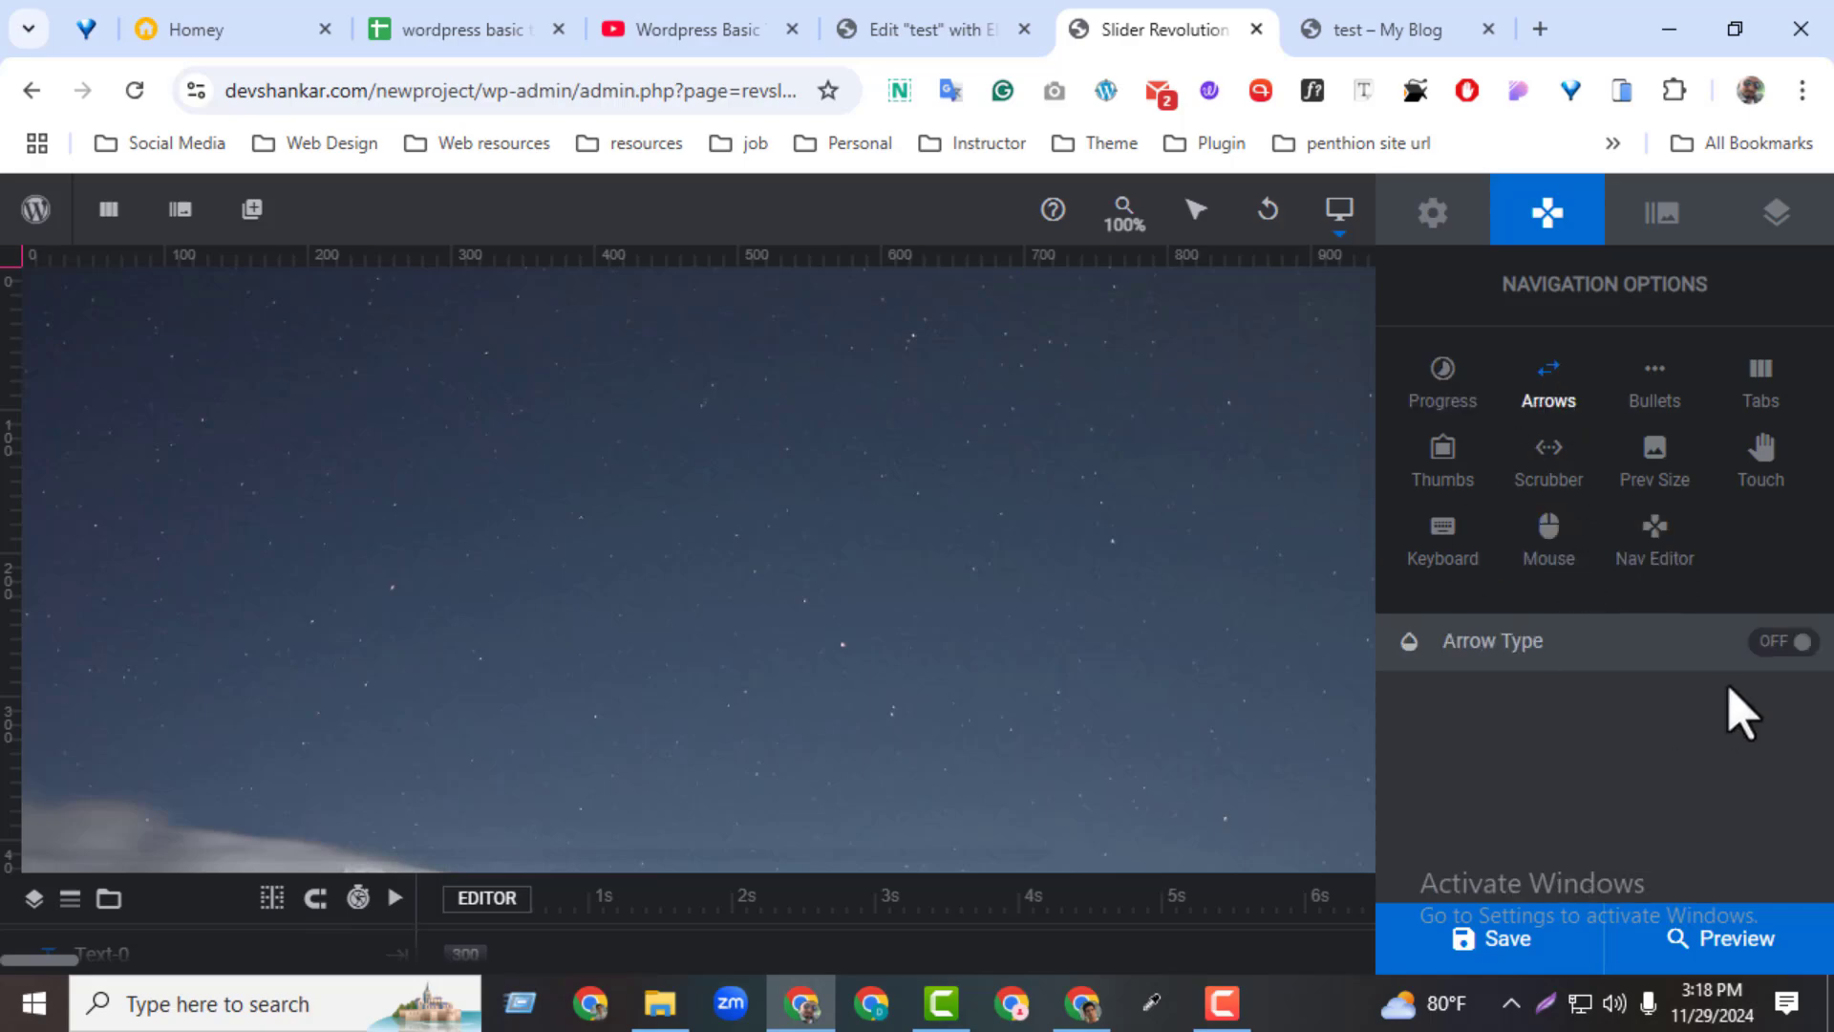
click(1765, 652)
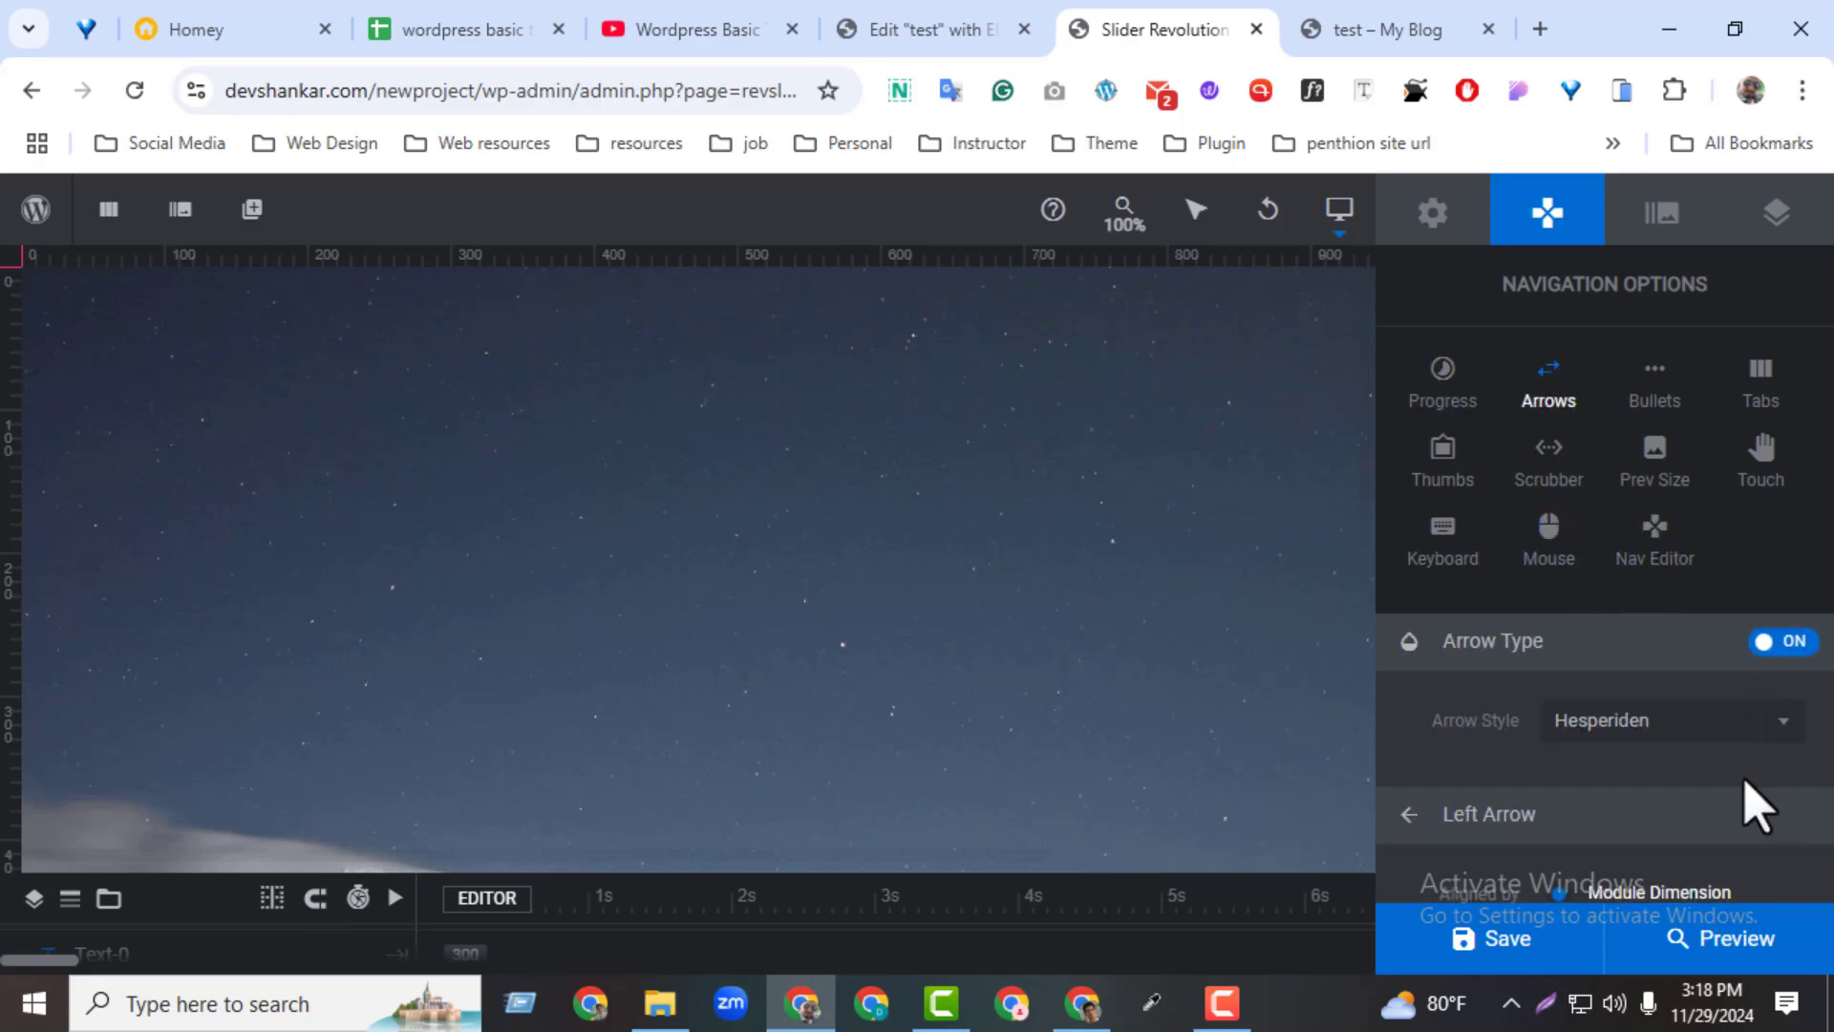
click(1715, 734)
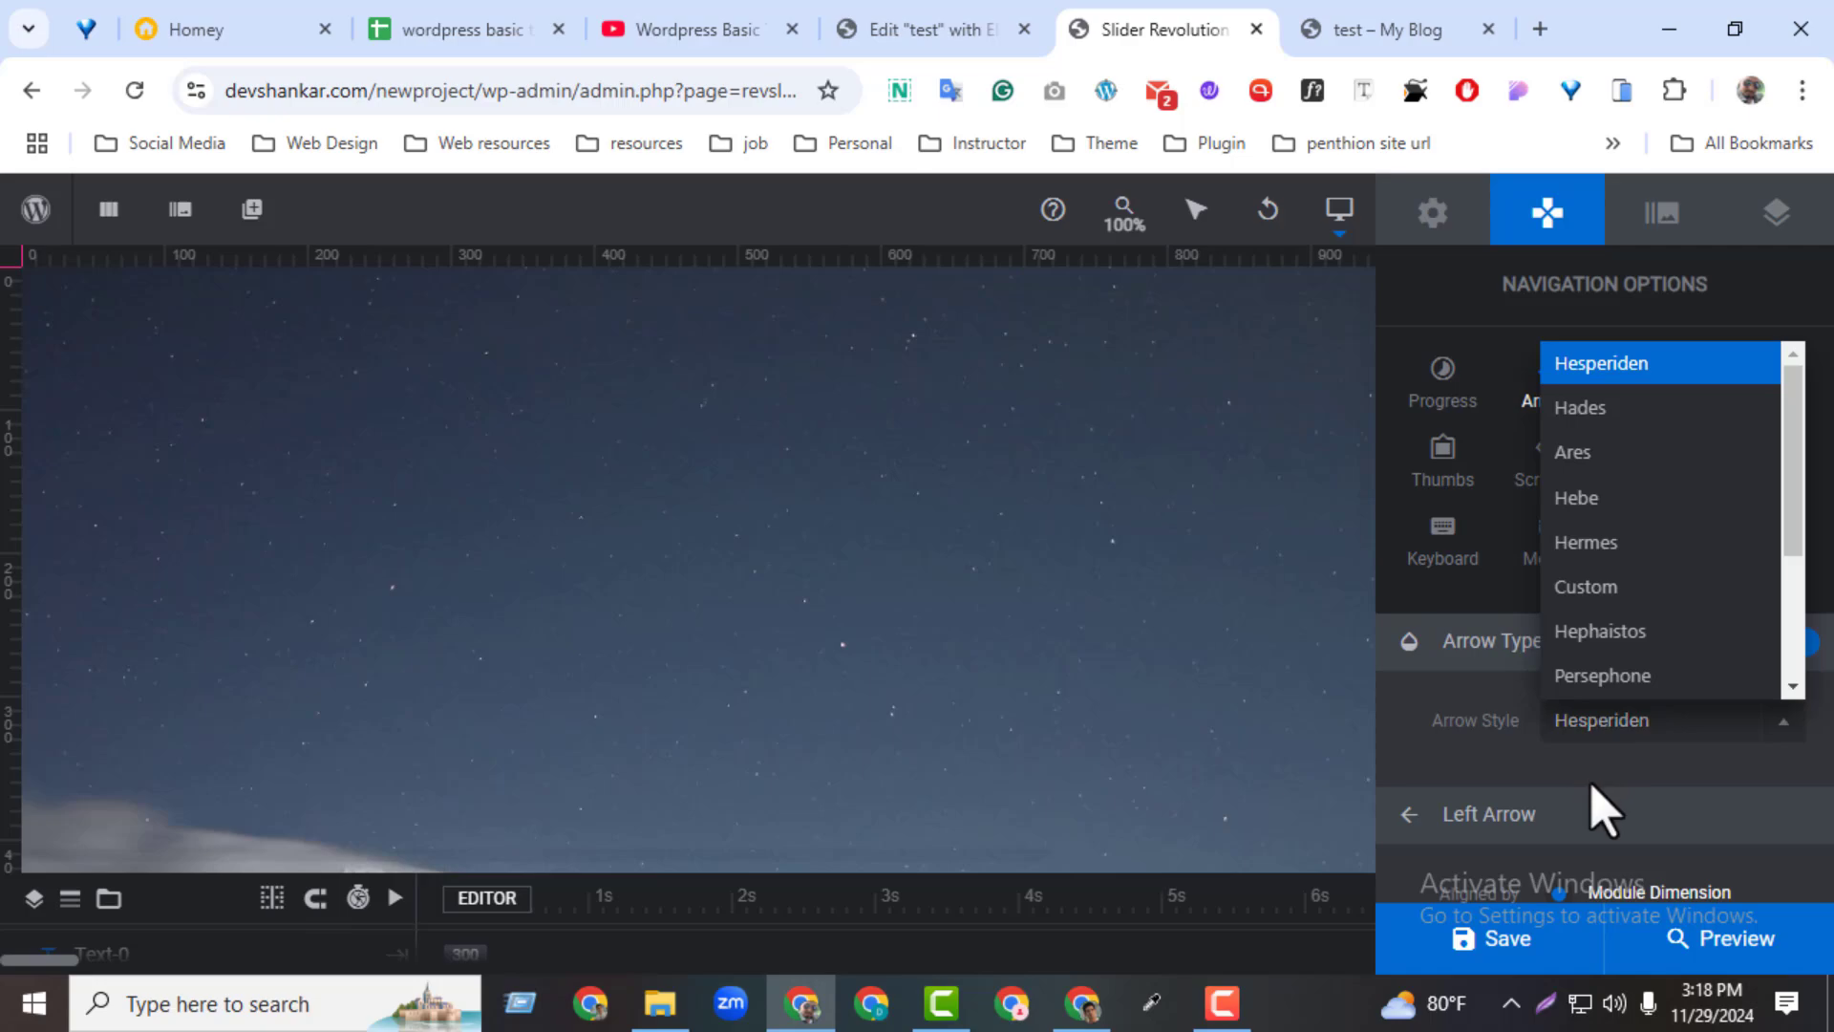
click(1602, 808)
click(1500, 945)
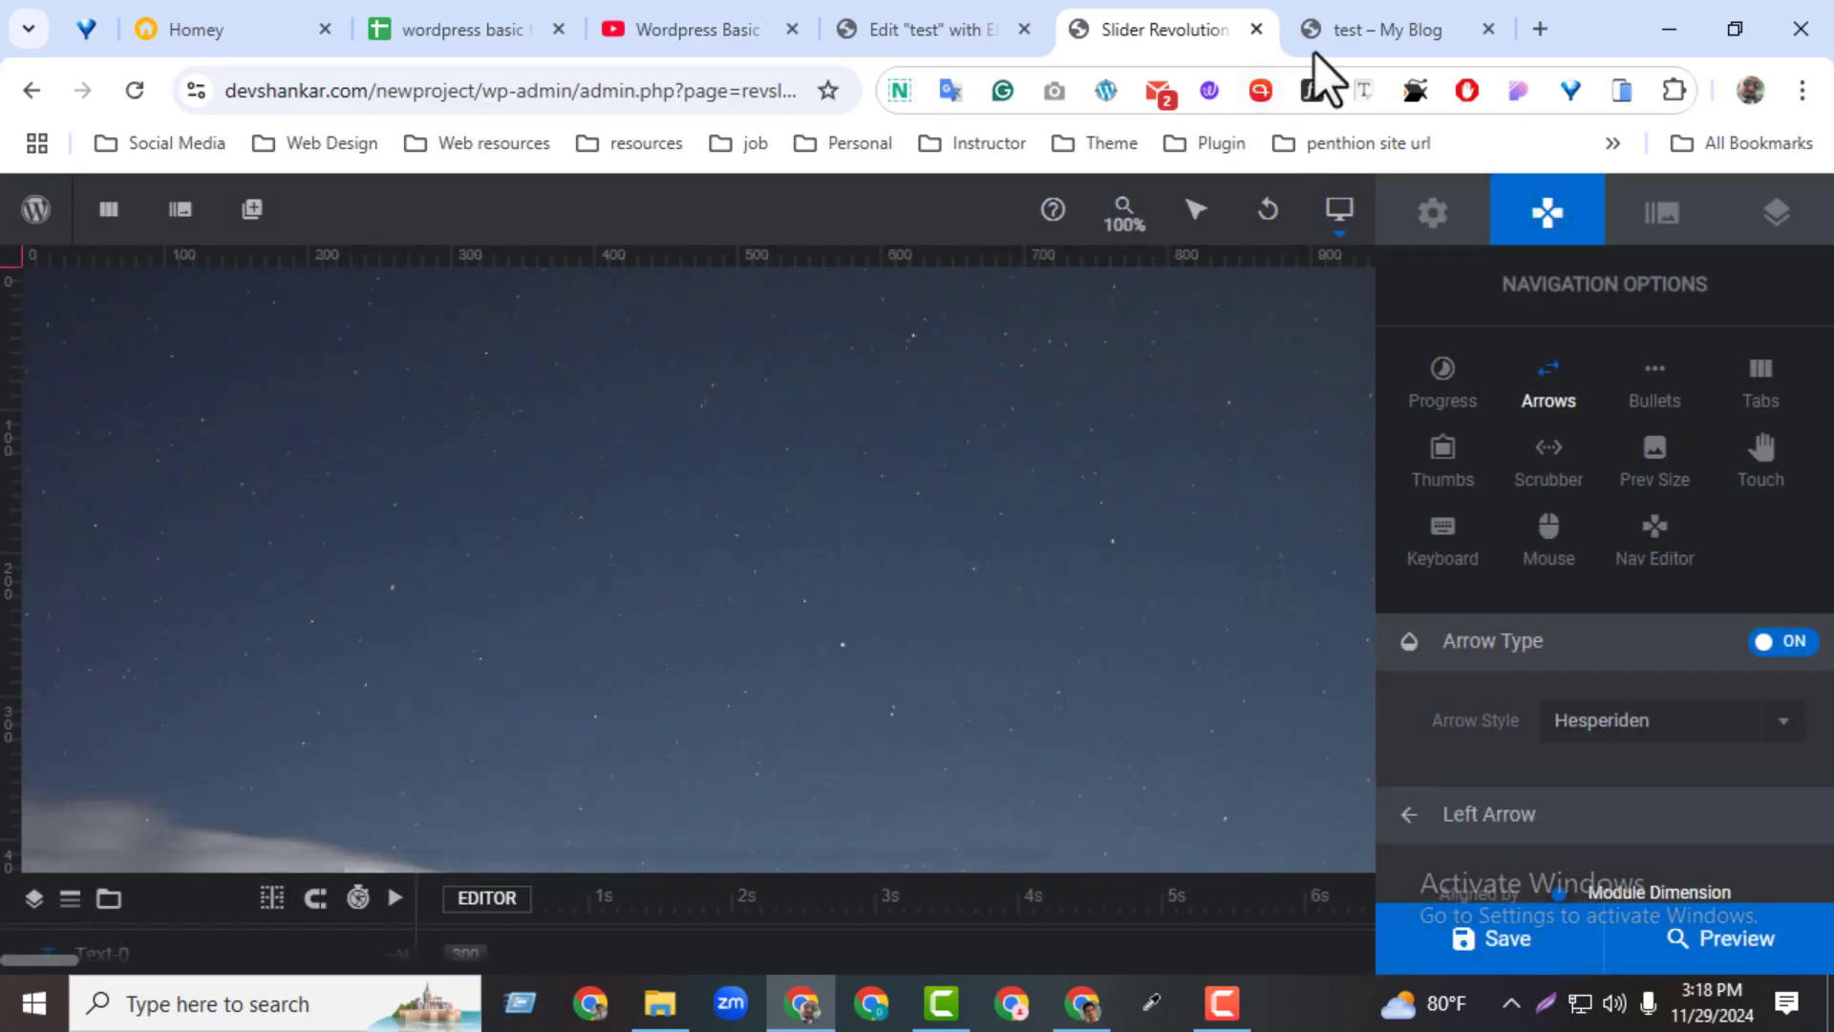
Reload the previewed test page and view the navigation arrows on the slider
click(1338, 31)
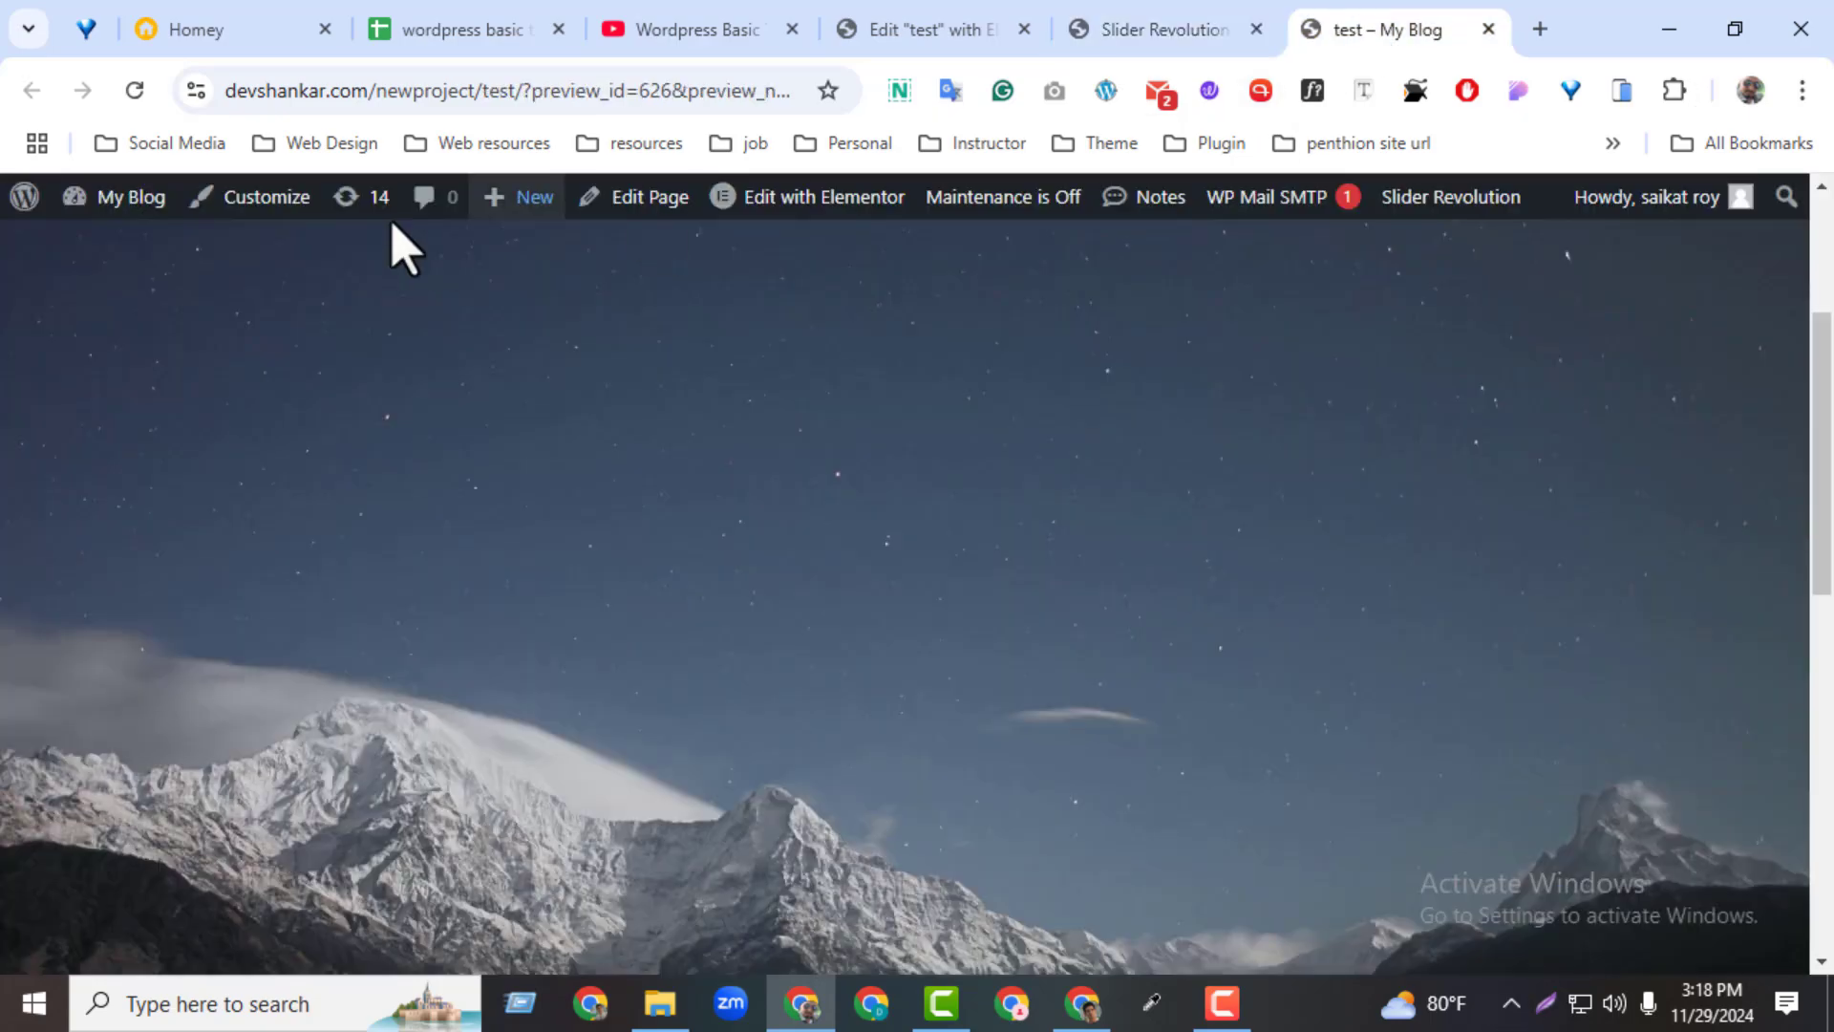
click(122, 101)
drag(1821, 555, 1785, 532)
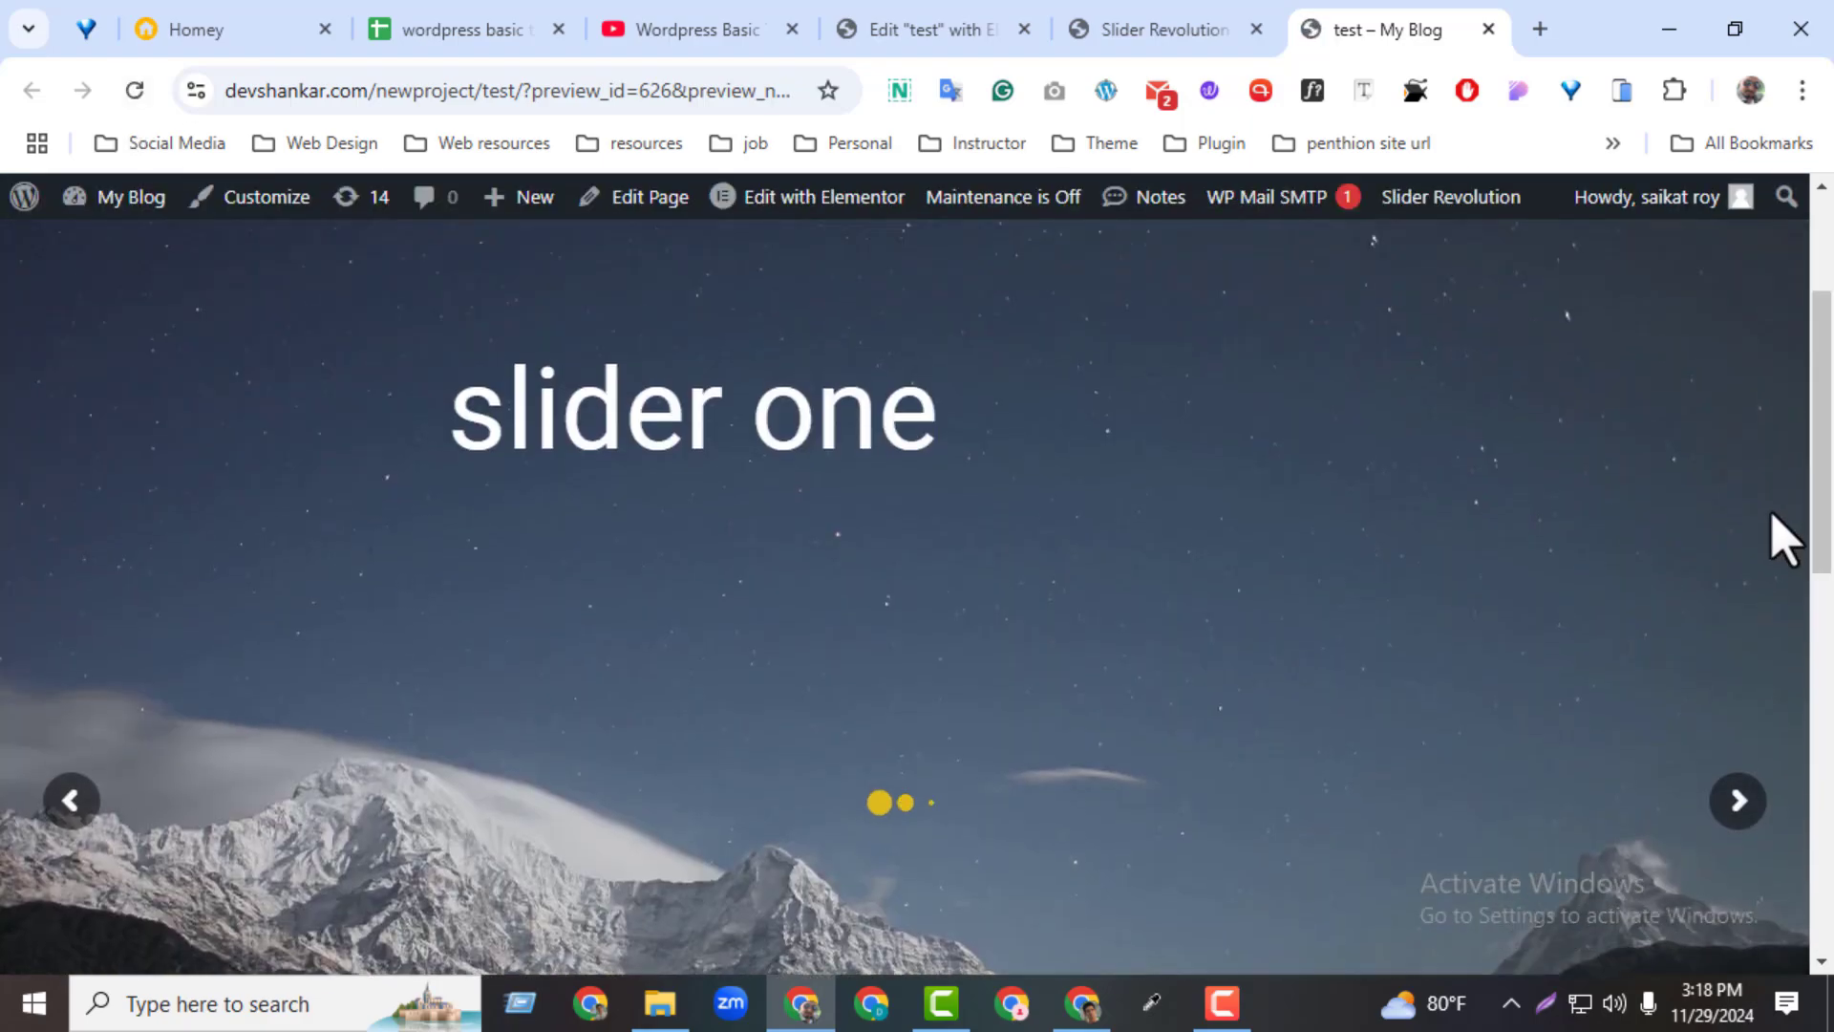
Test the next and previous arrows by switching between the two slides on the previewed test page
click(1749, 802)
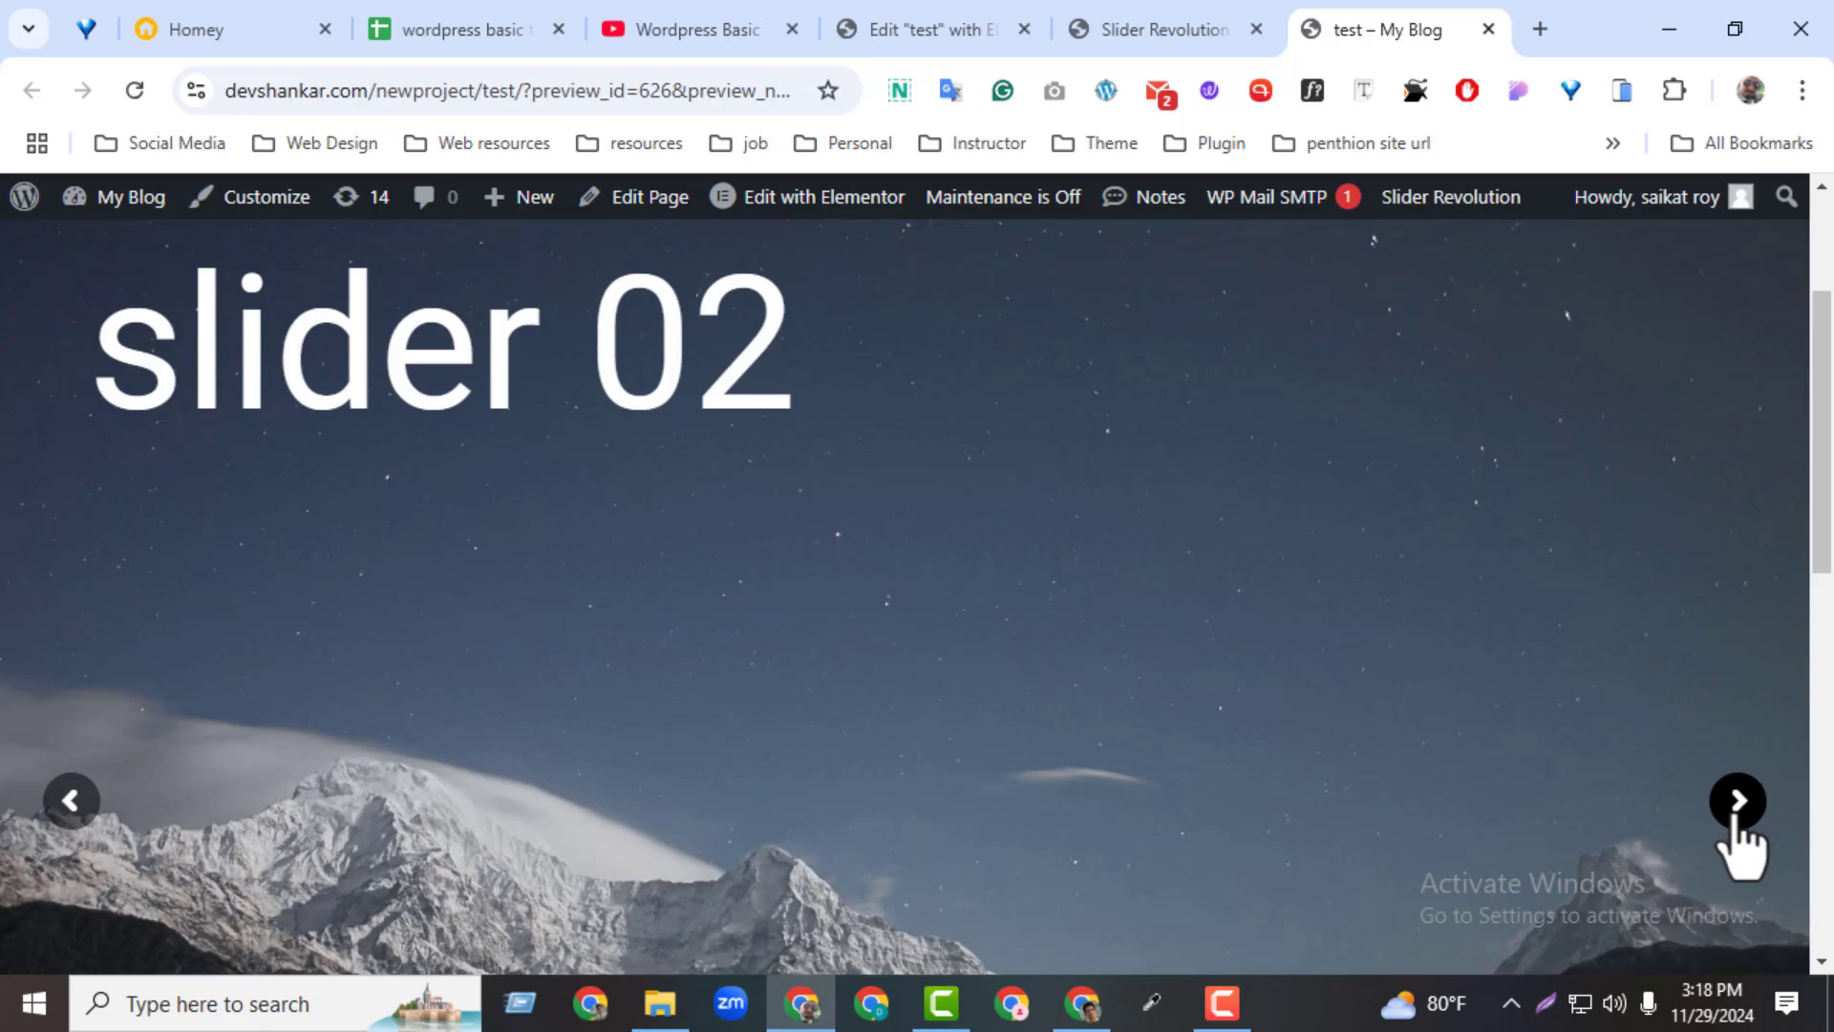
click(1736, 812)
click(86, 814)
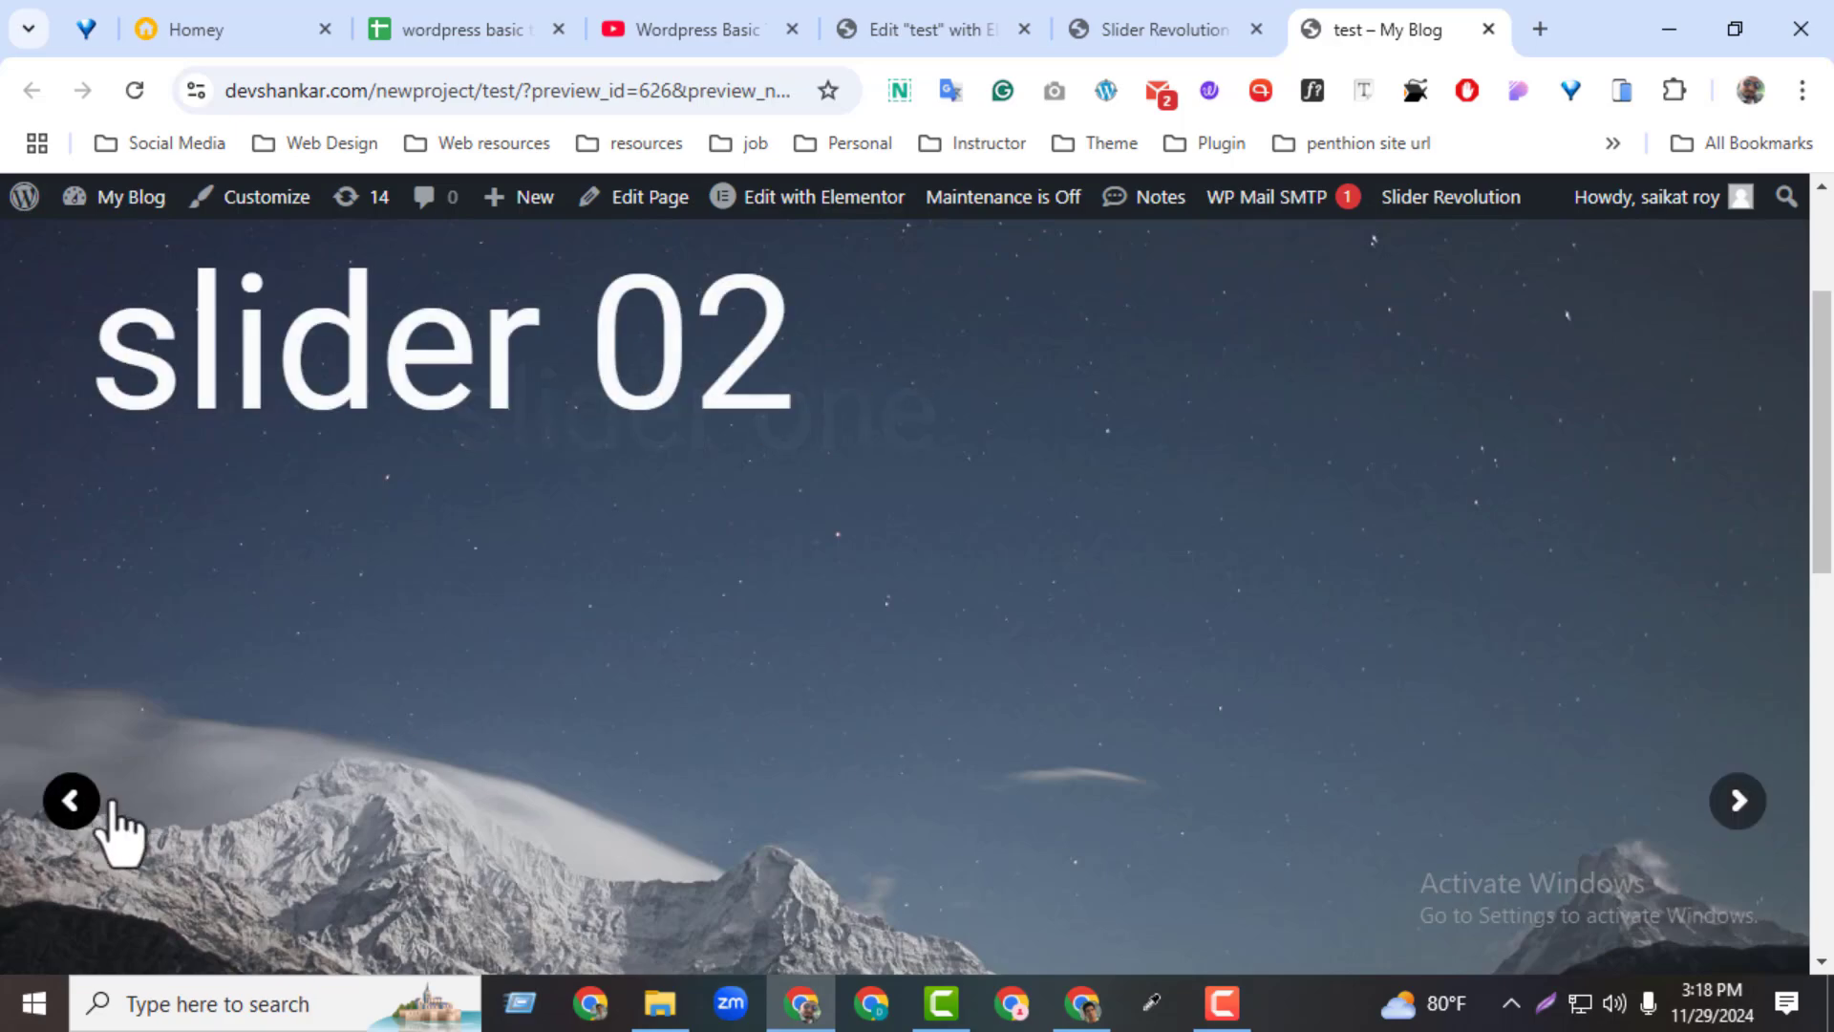
click(1719, 810)
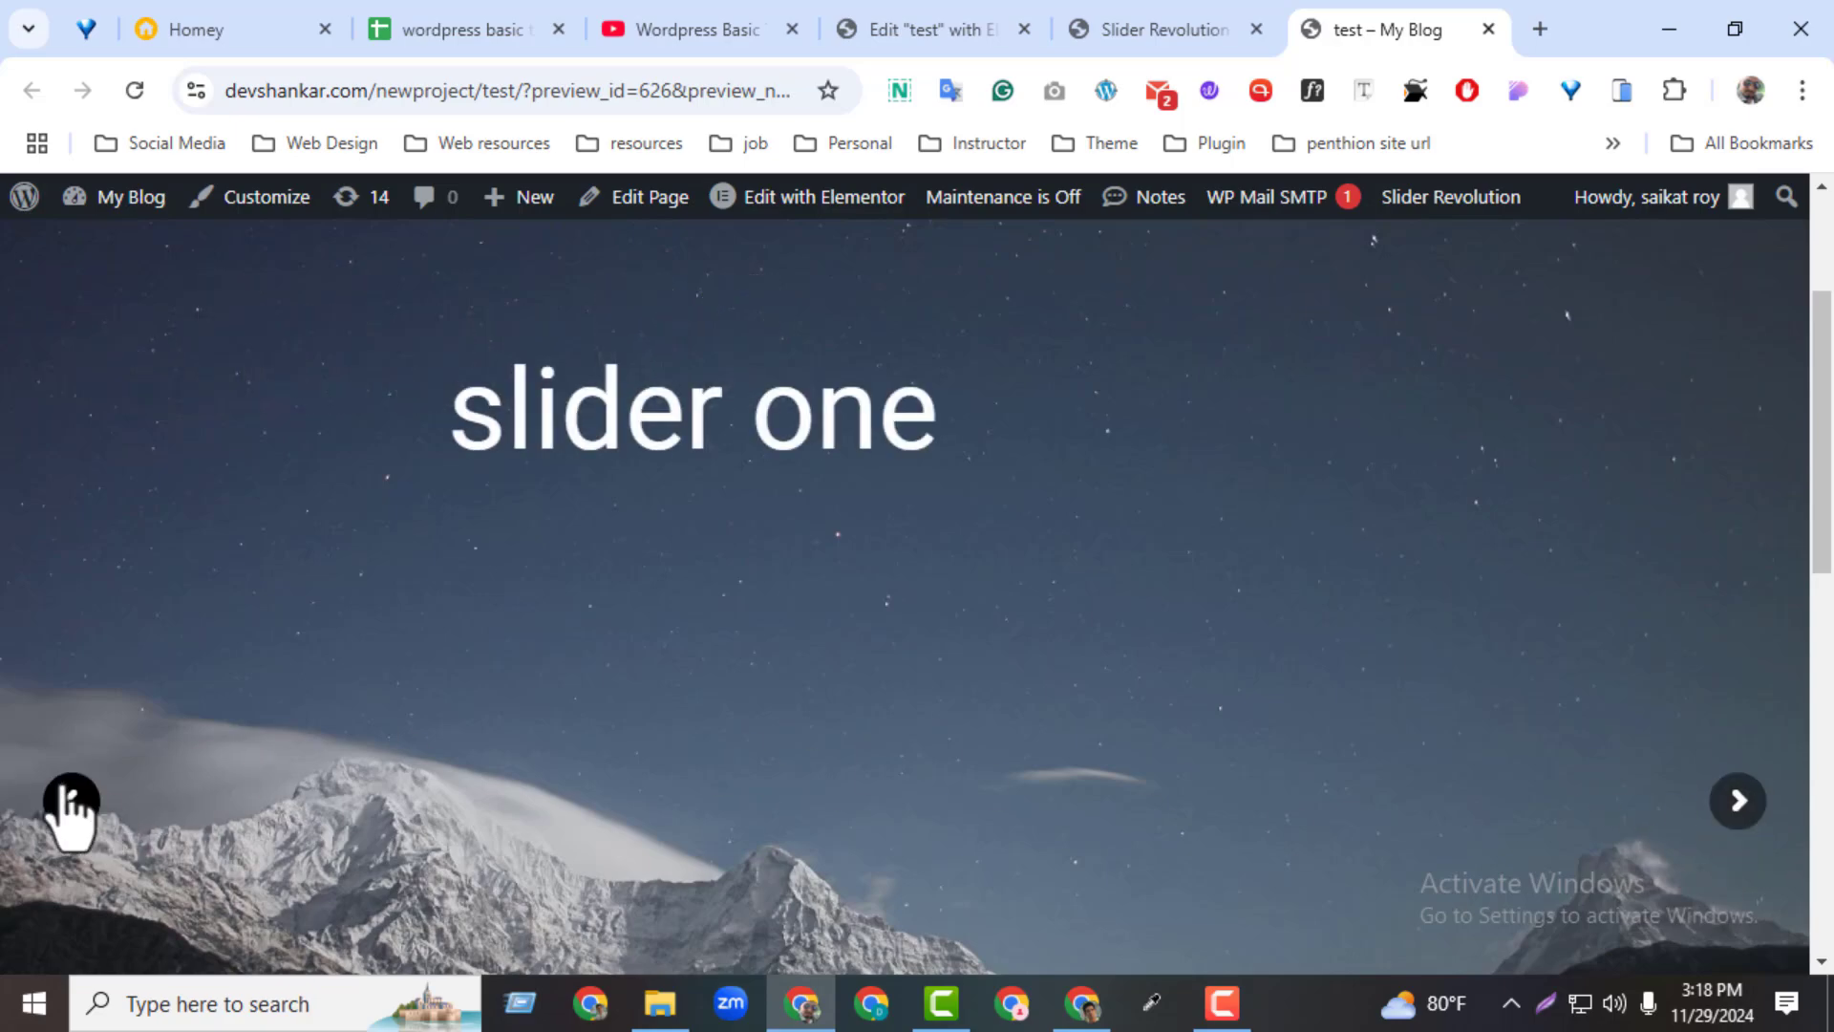
click(63, 808)
Change the module's arrow style to Hades in the slider editor and save the module
click(1147, 29)
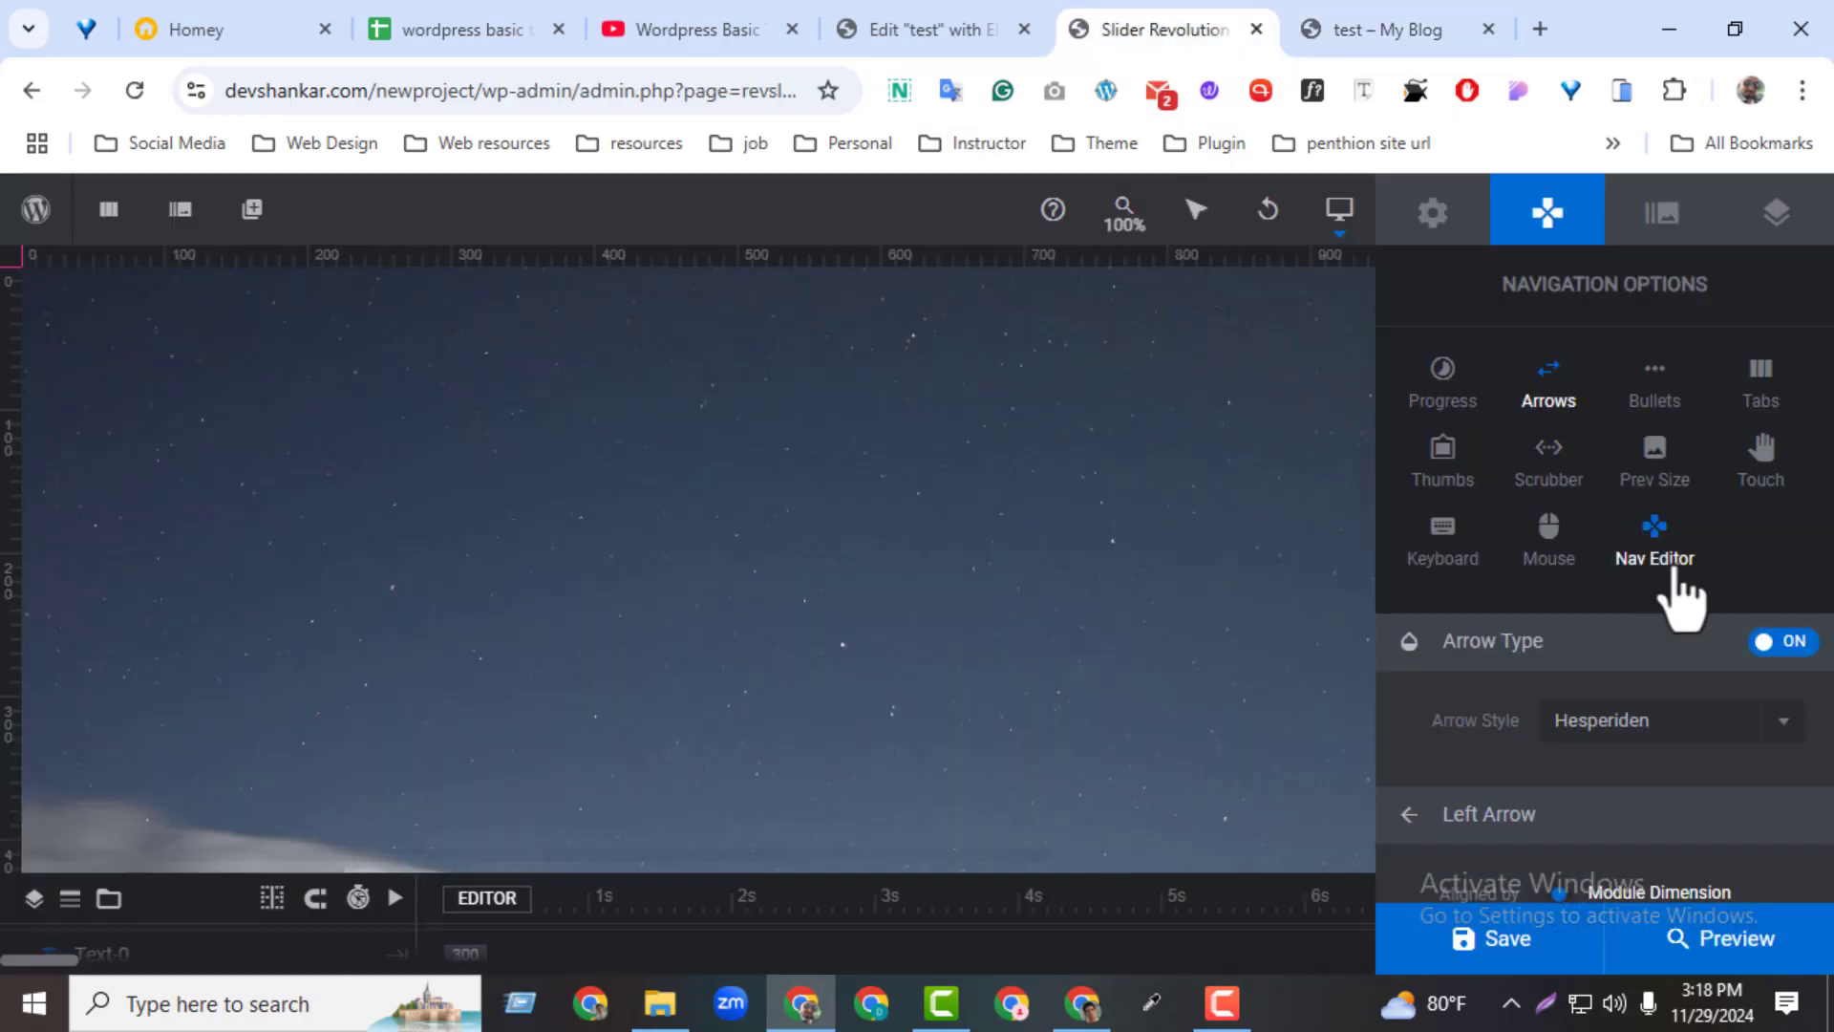
click(1746, 750)
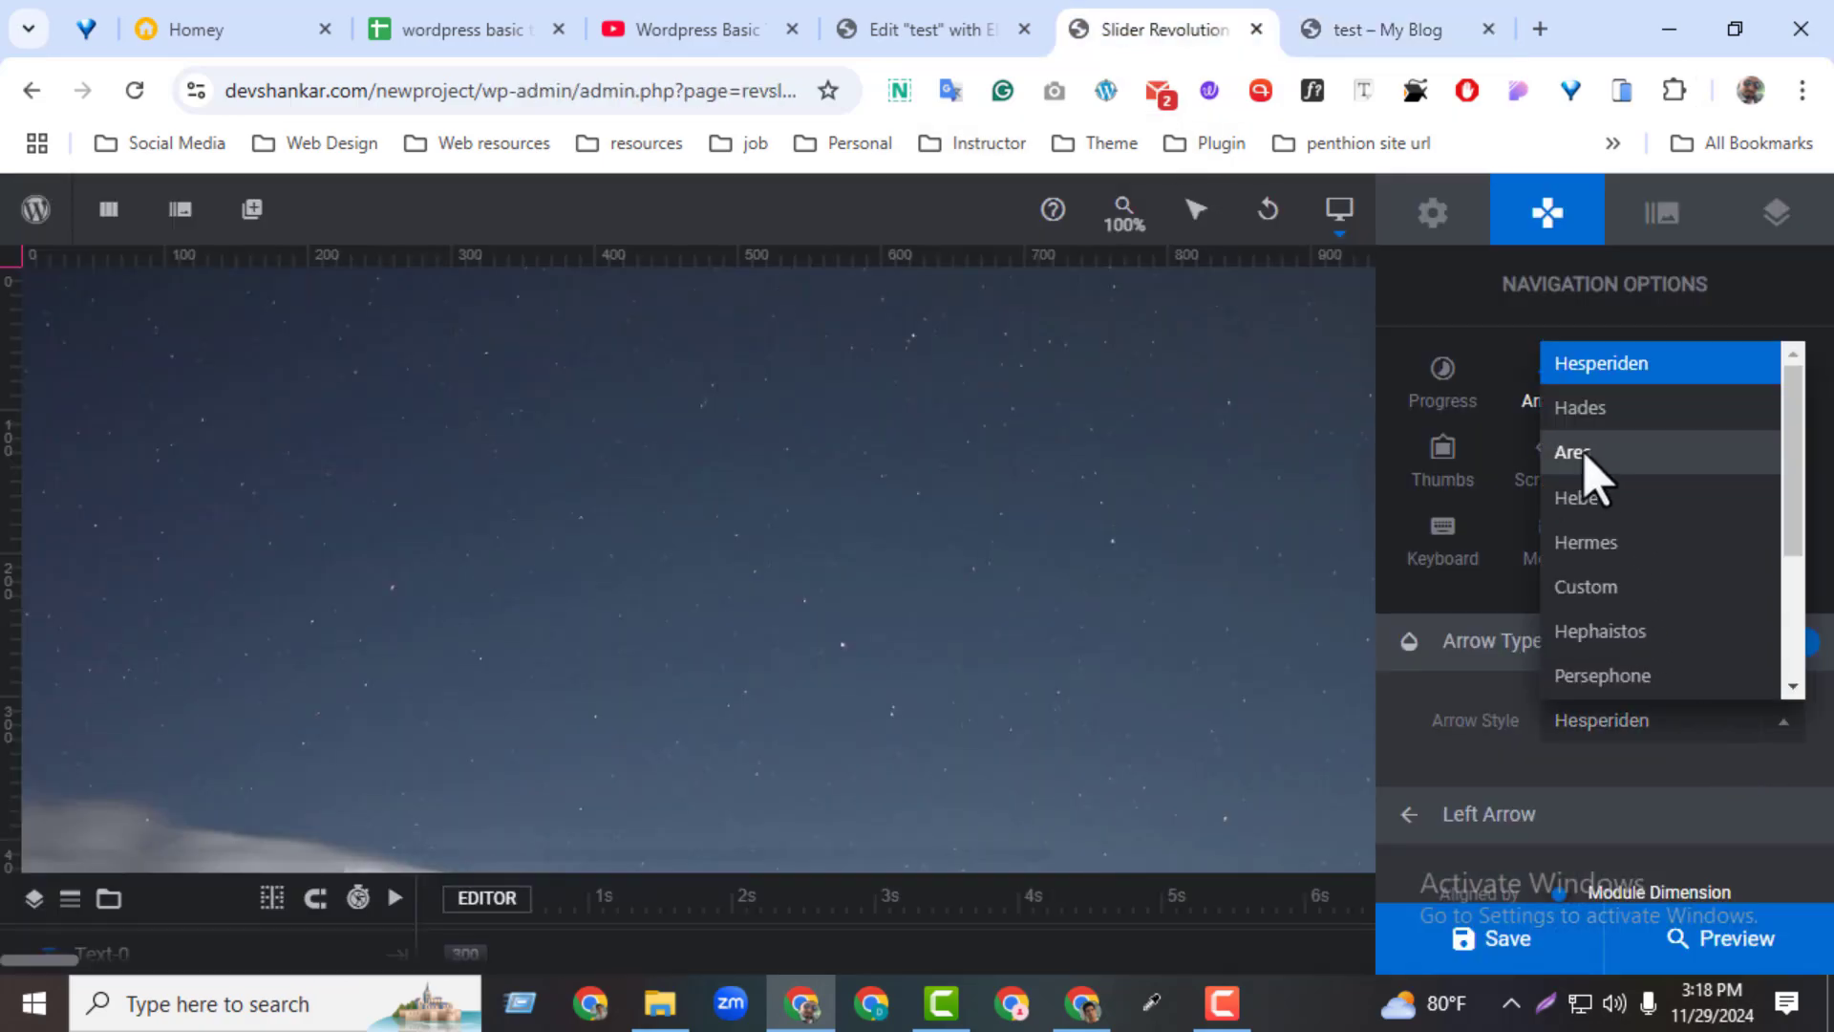
click(1533, 409)
click(1533, 944)
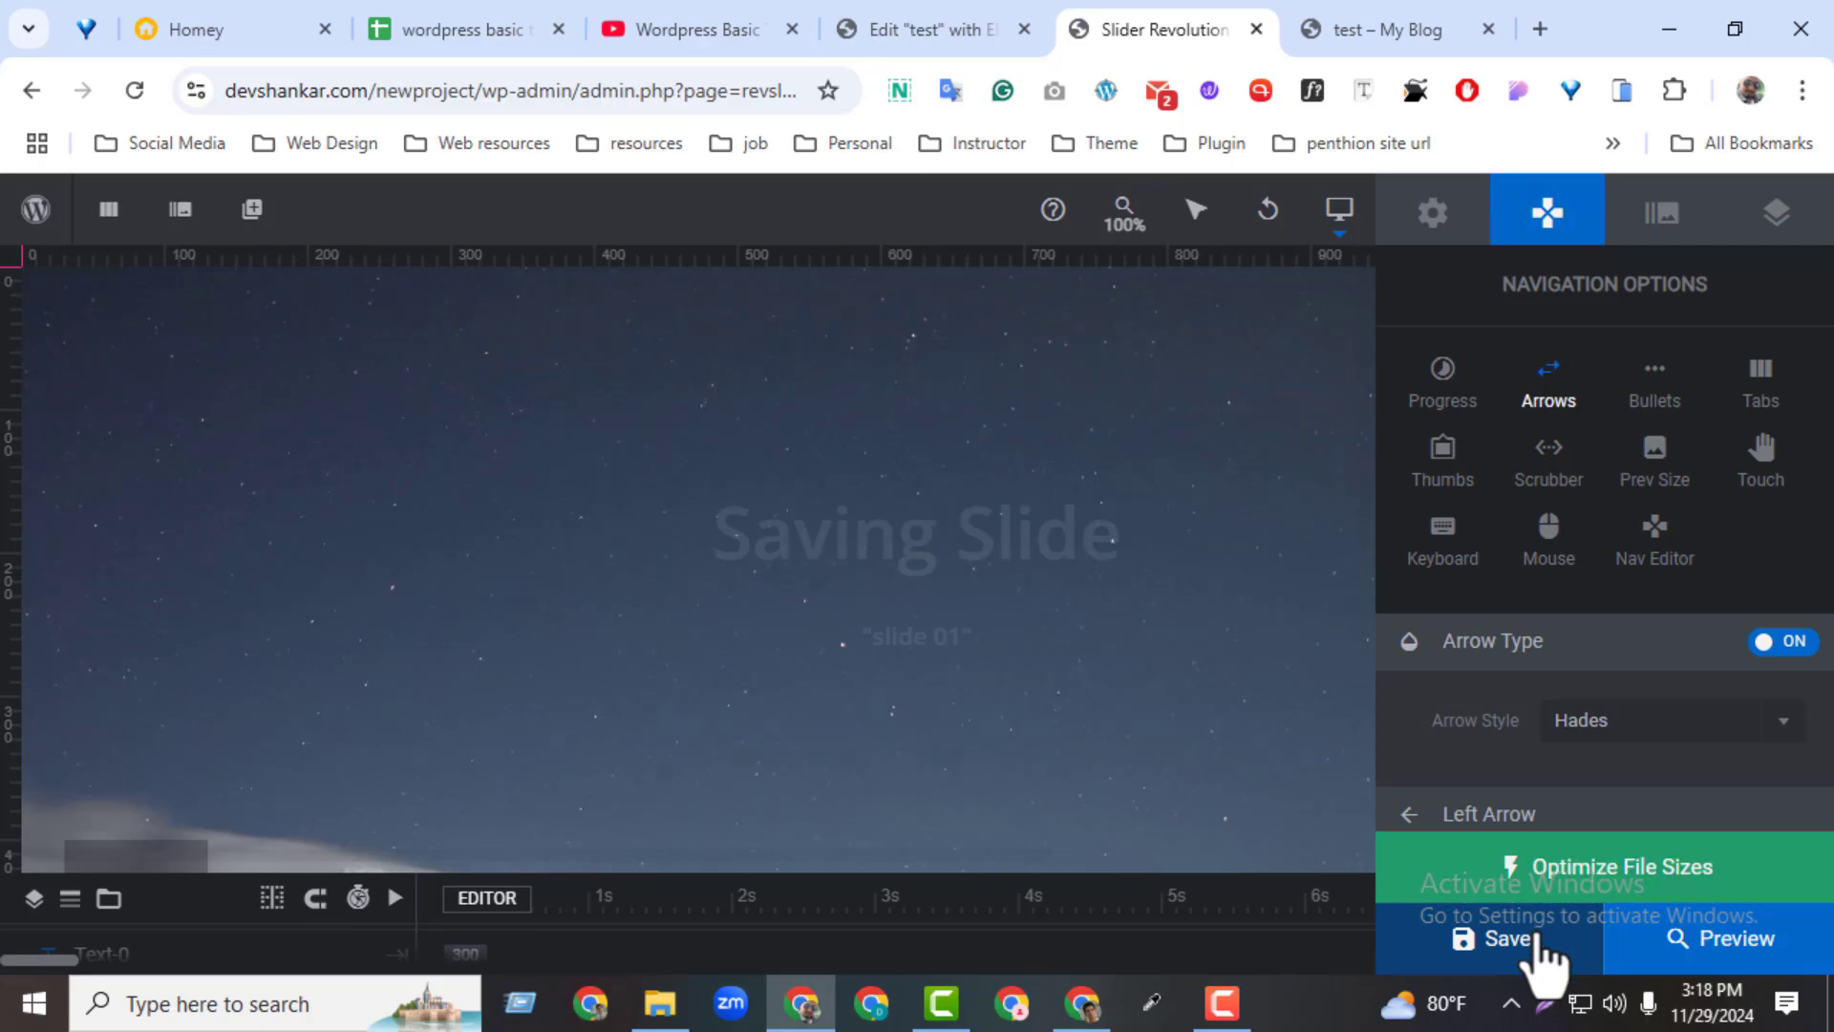
Check the Hades arrows on the refreshed test page by moving through the slides in both directions
click(1423, 29)
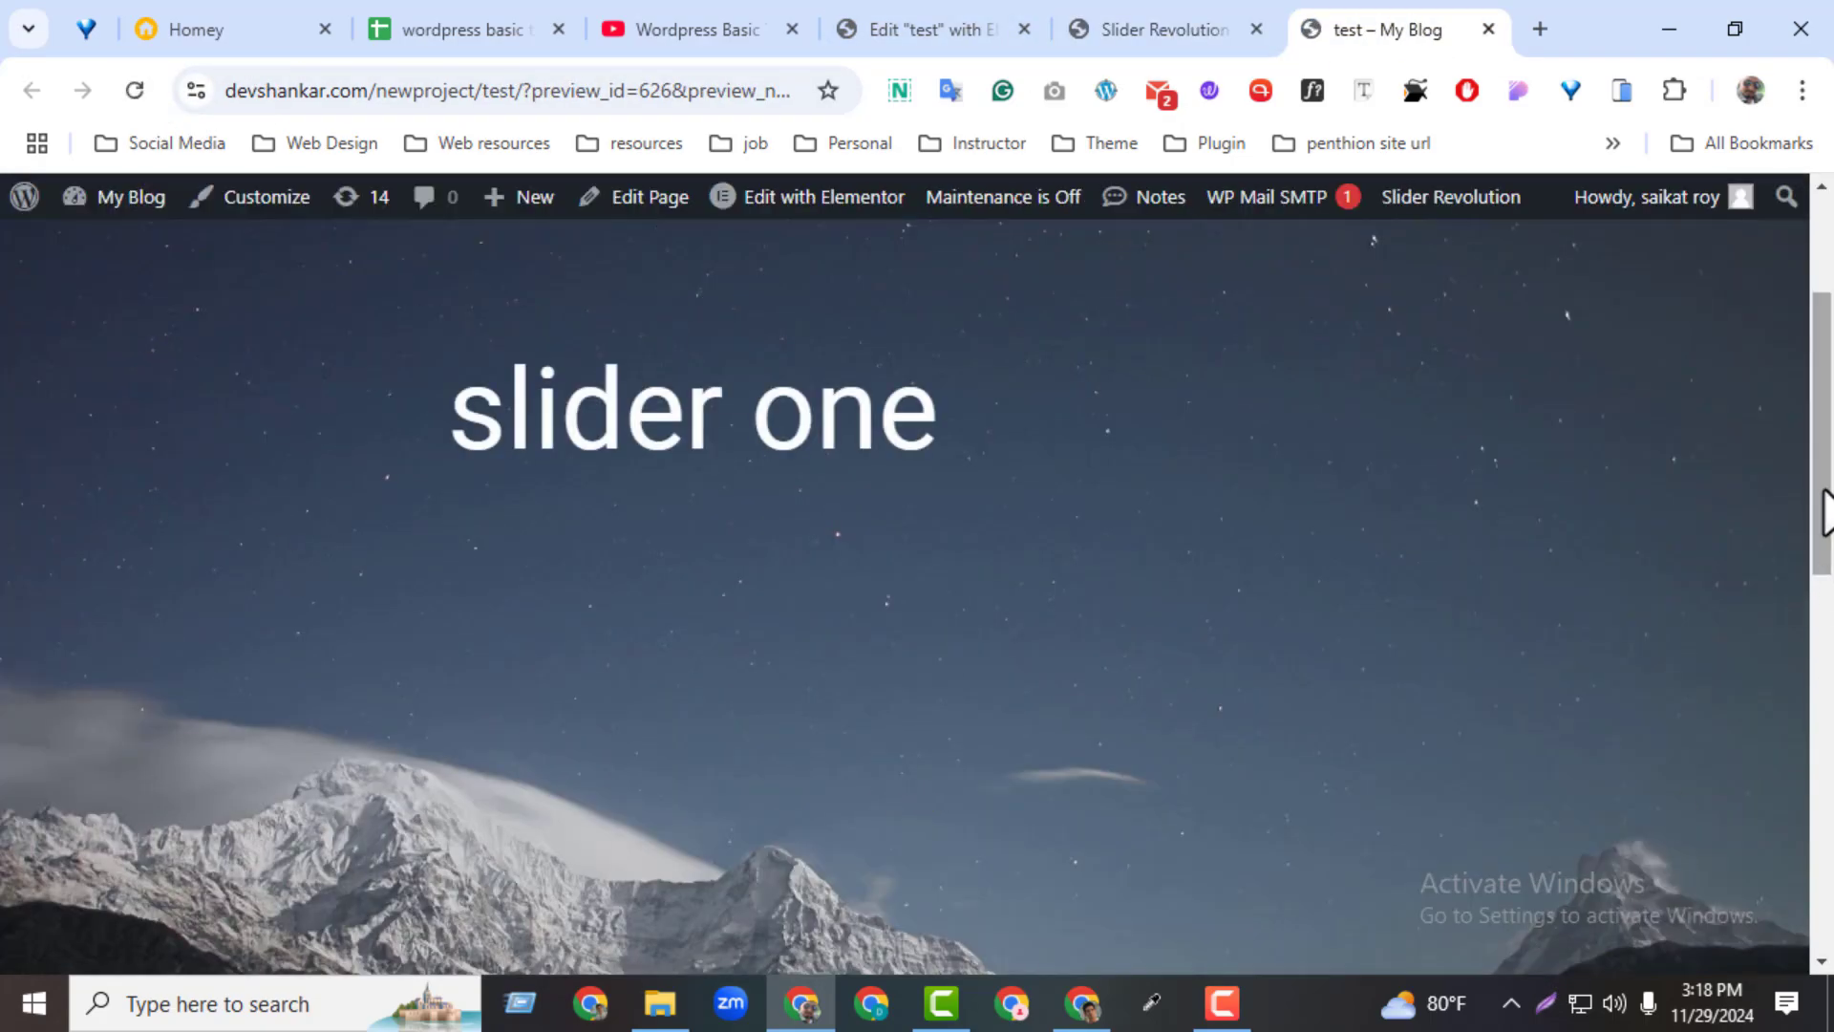
drag(1826, 512, 1814, 567)
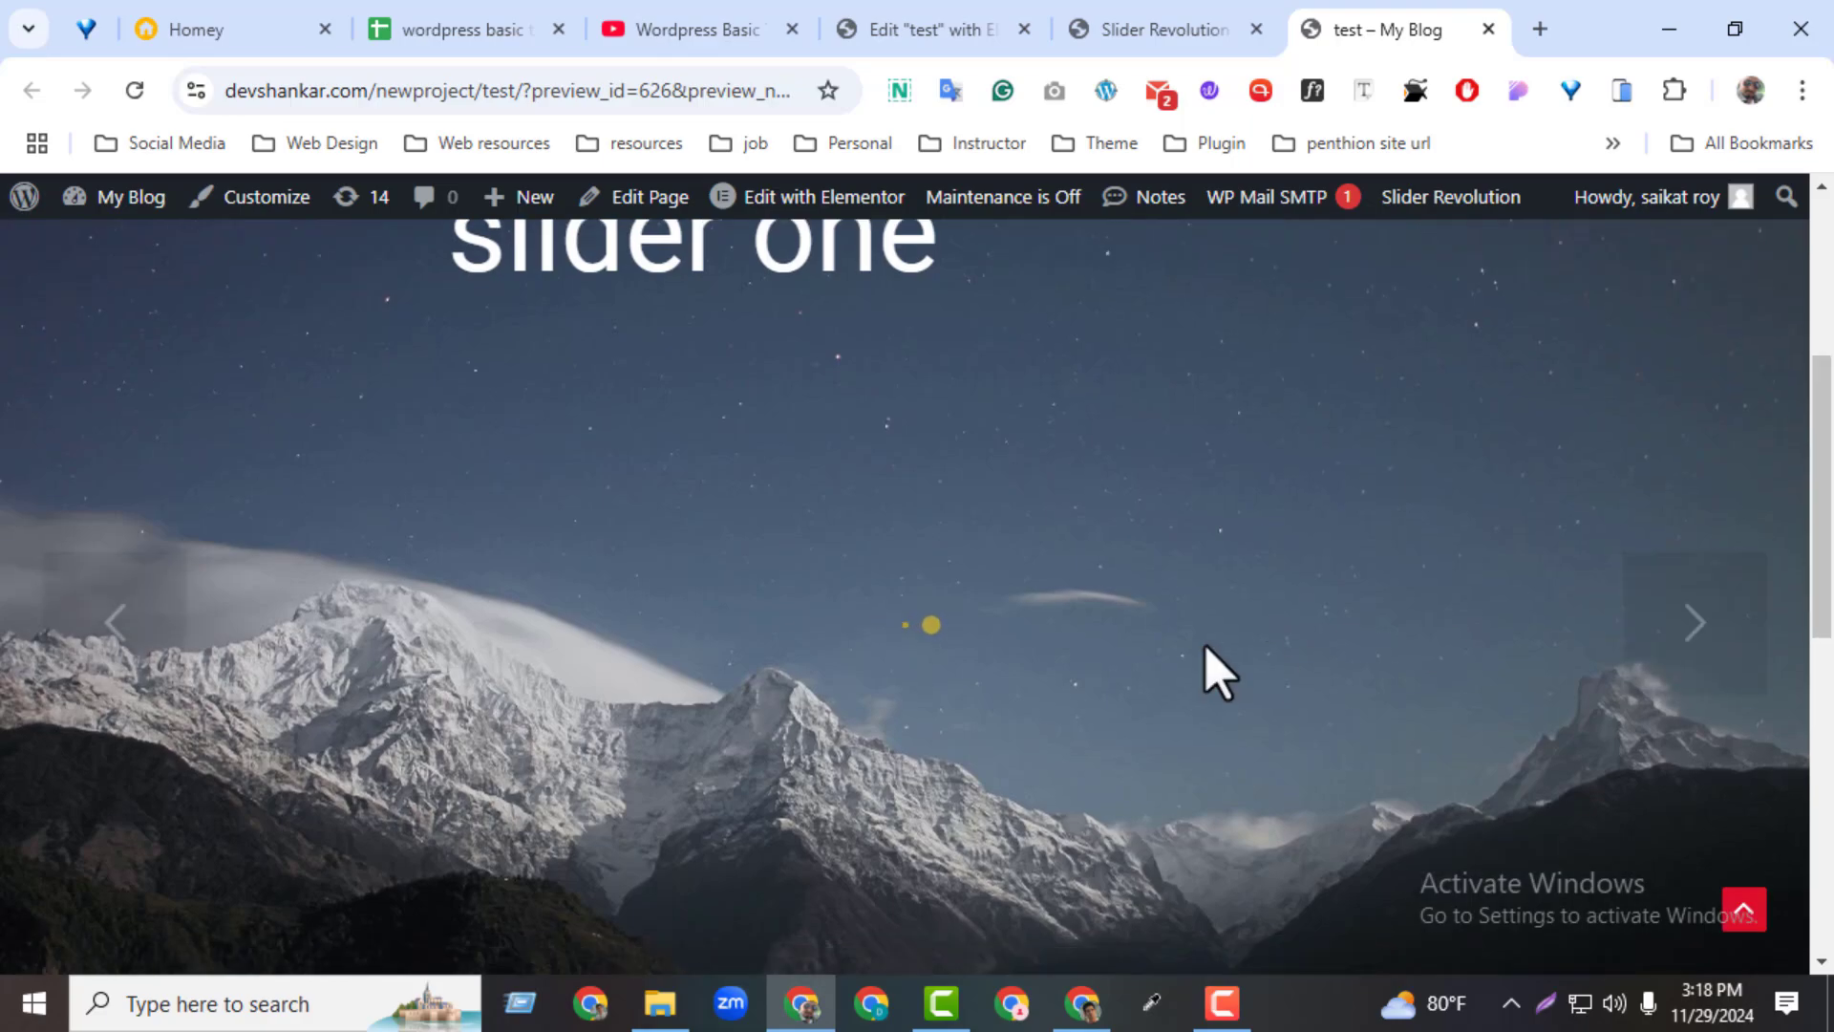
click(145, 631)
click(1711, 640)
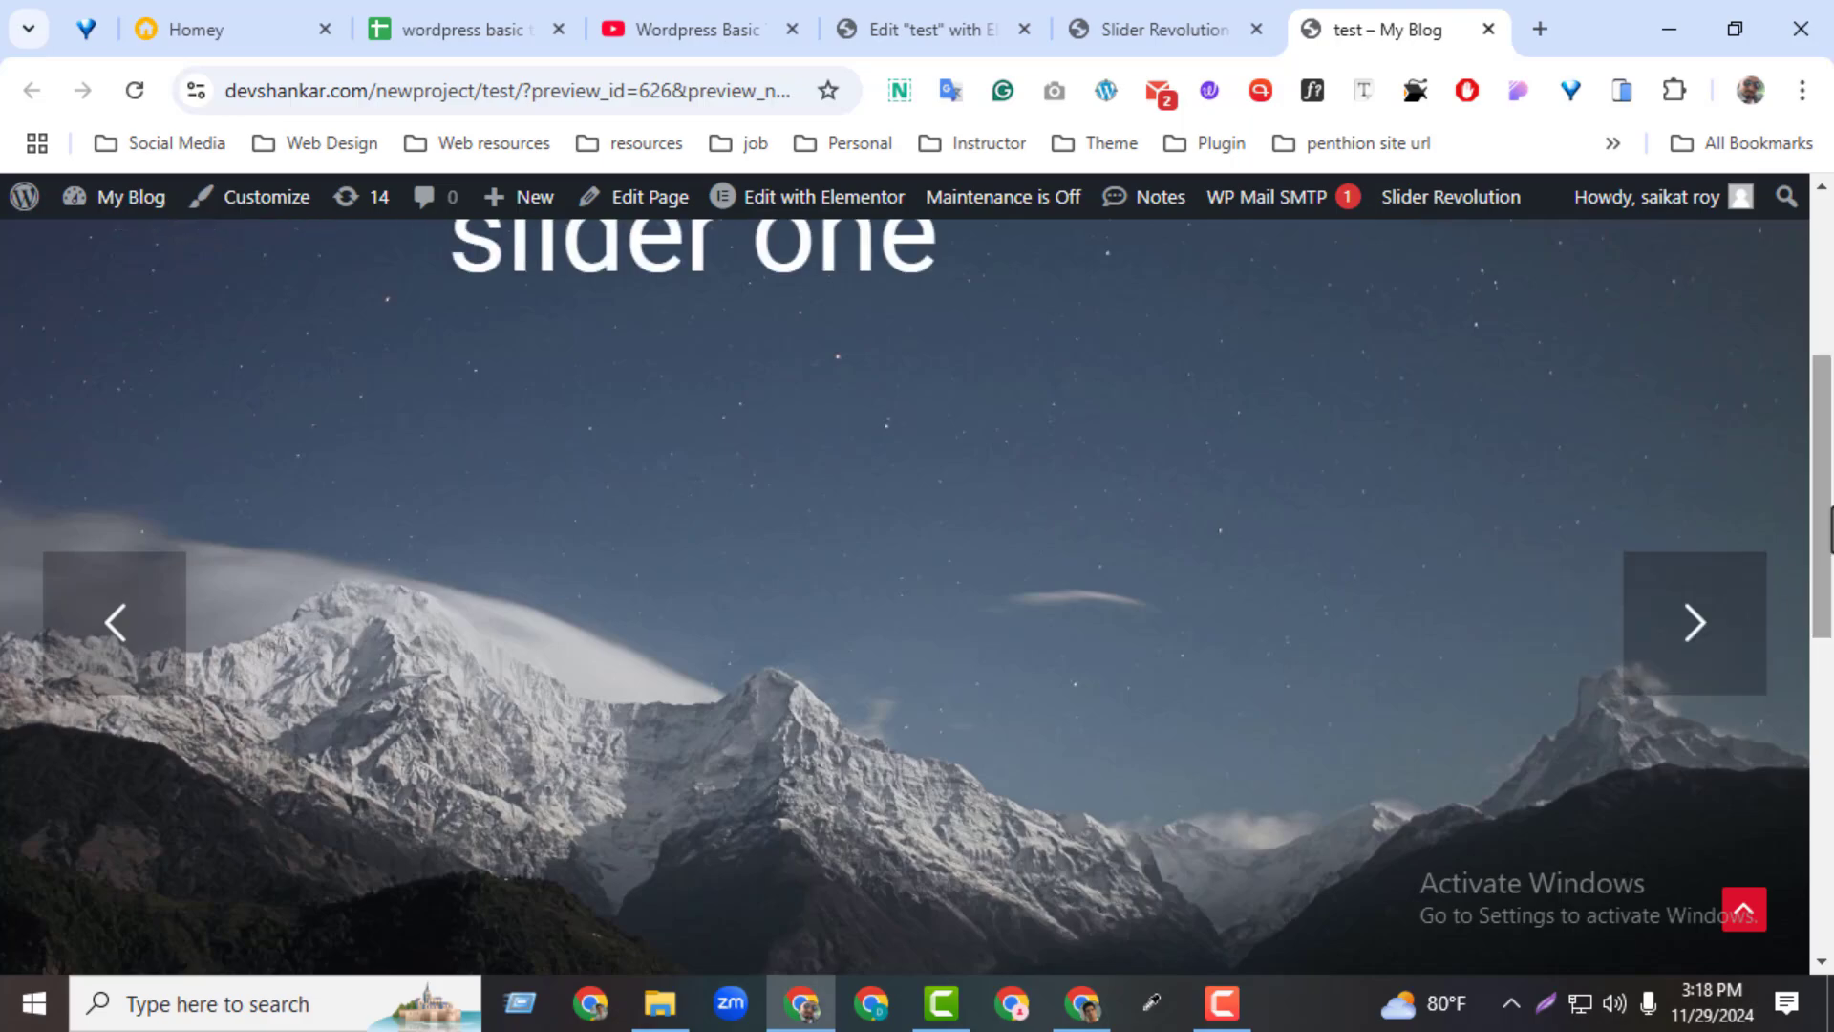
scroll(1433, 383, up, 2)
Set the arrow style to Dione in the slider editor and save the module
click(1142, 30)
click(1576, 723)
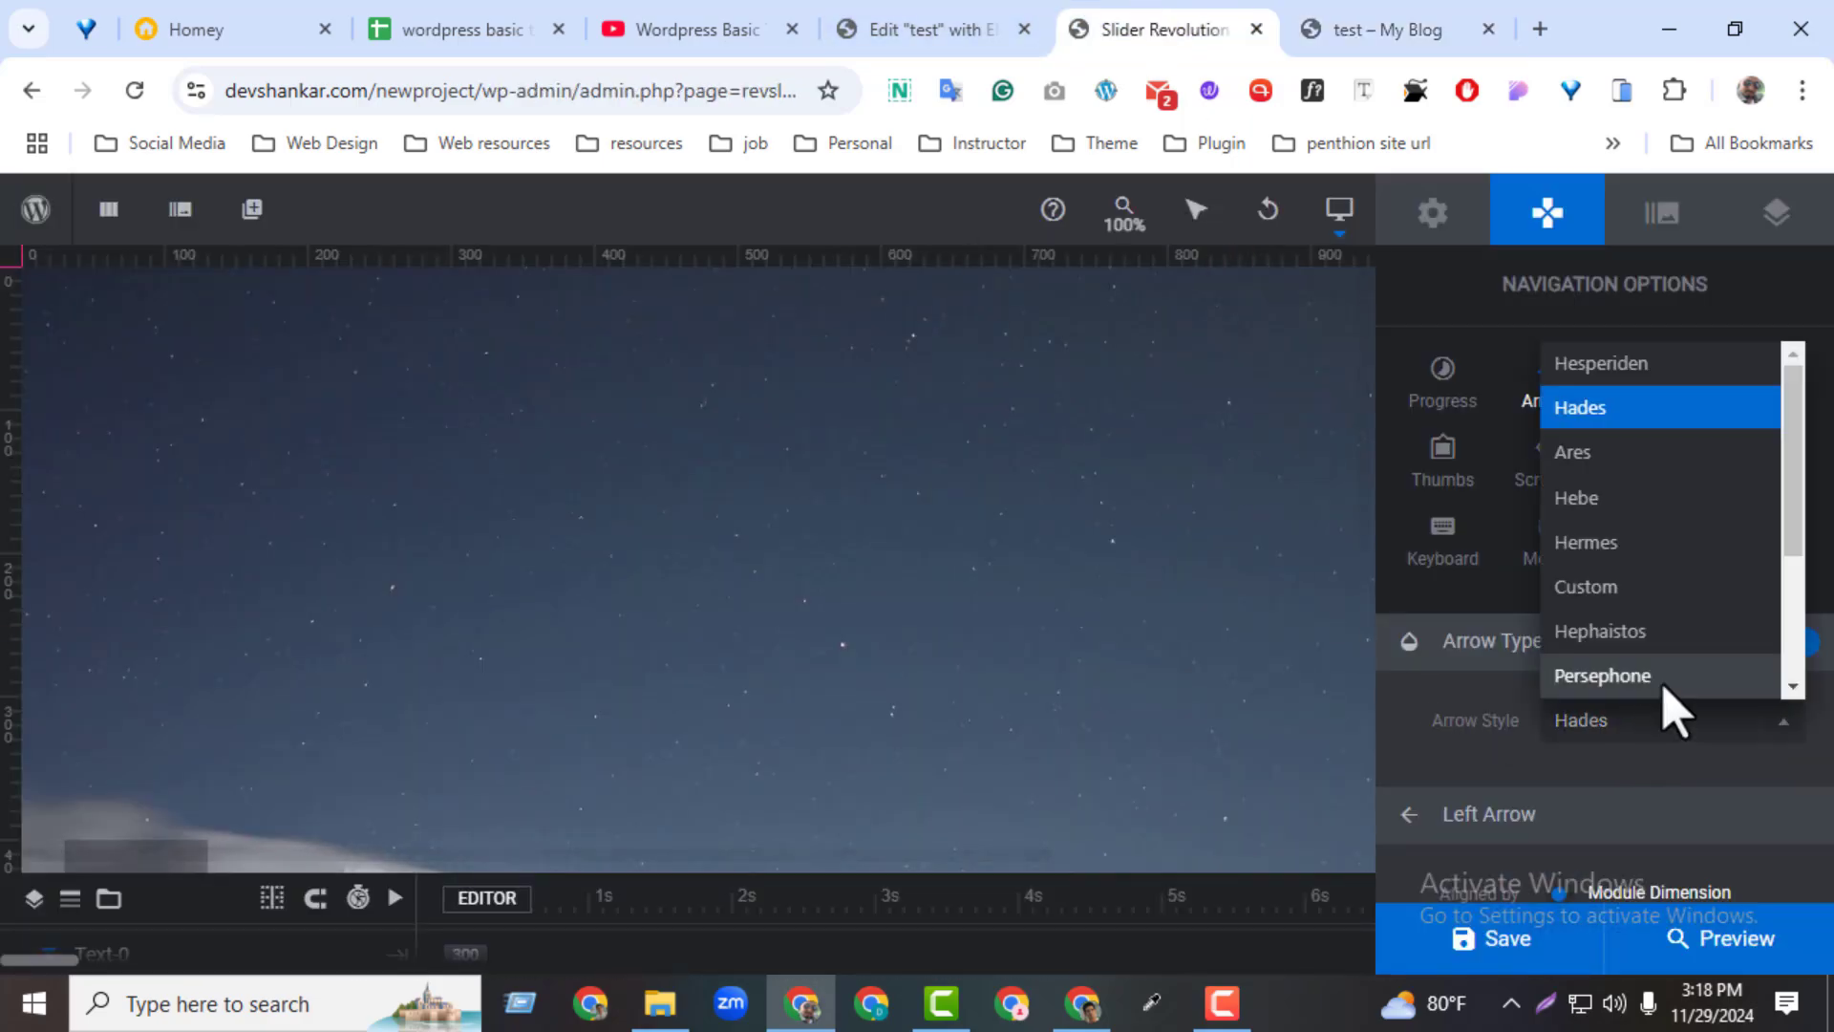
drag(1796, 560, 1777, 675)
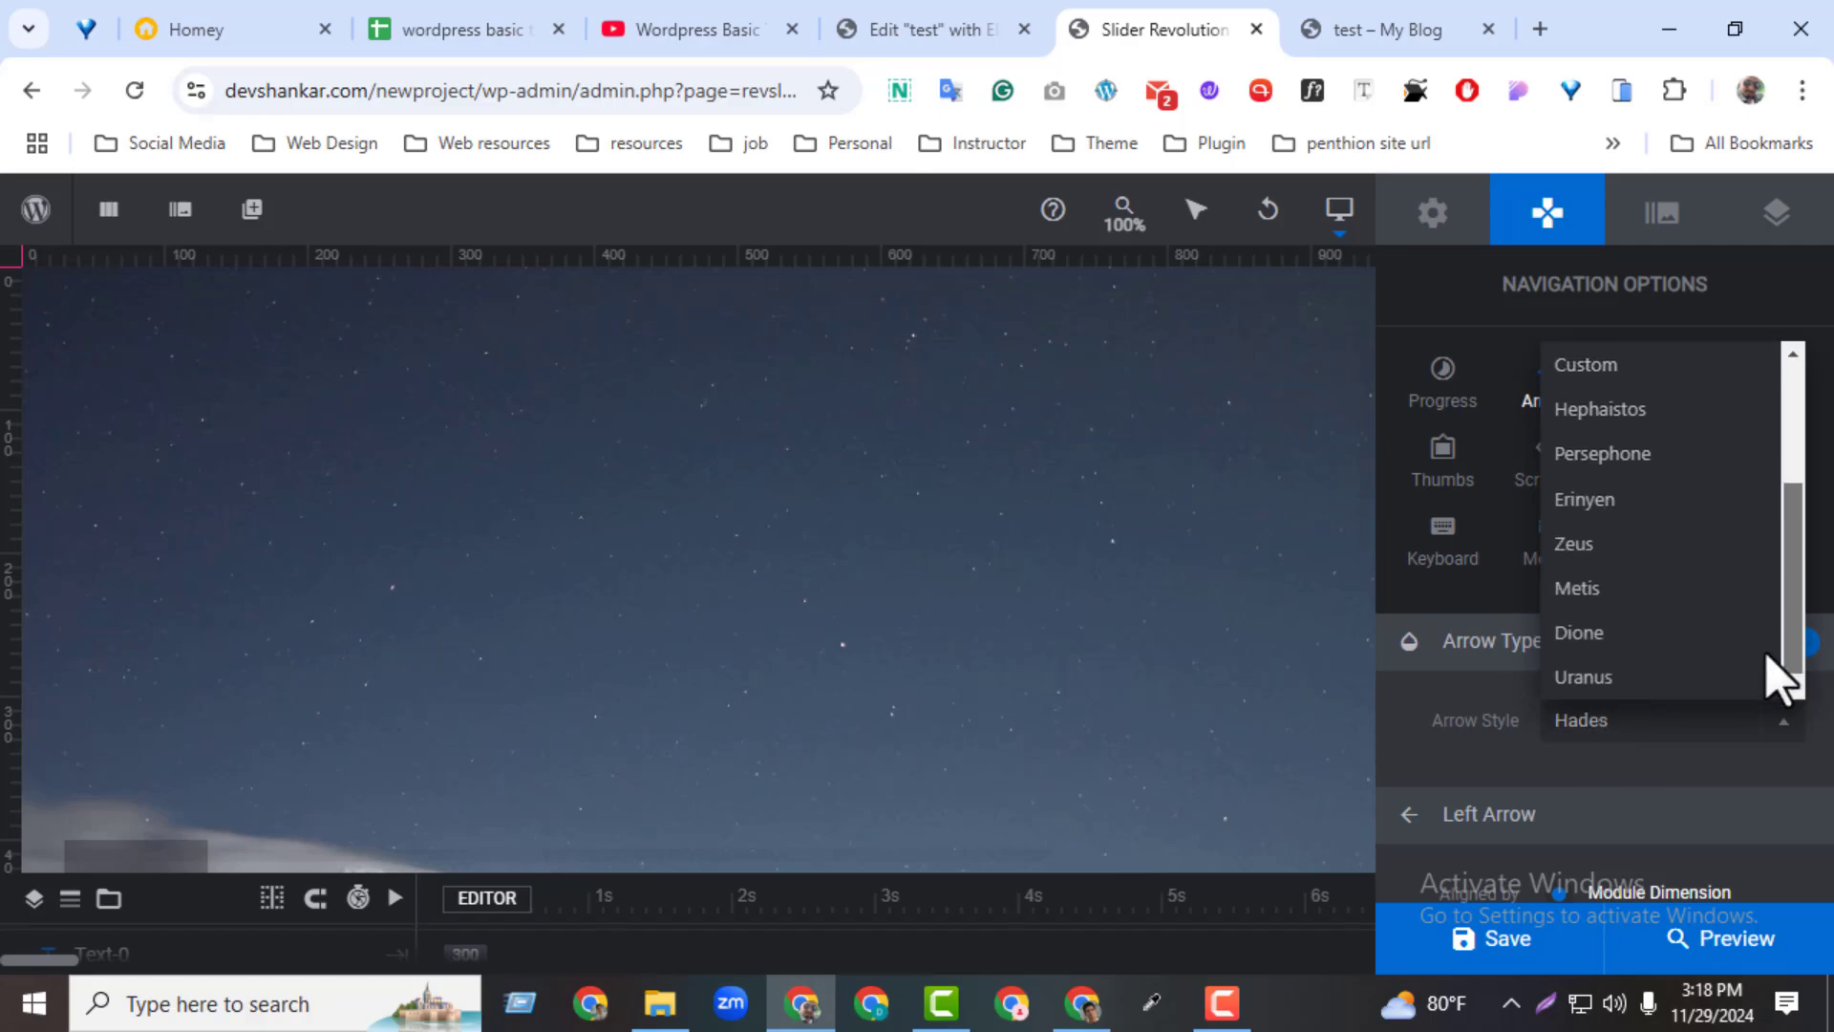
click(1619, 650)
click(1547, 940)
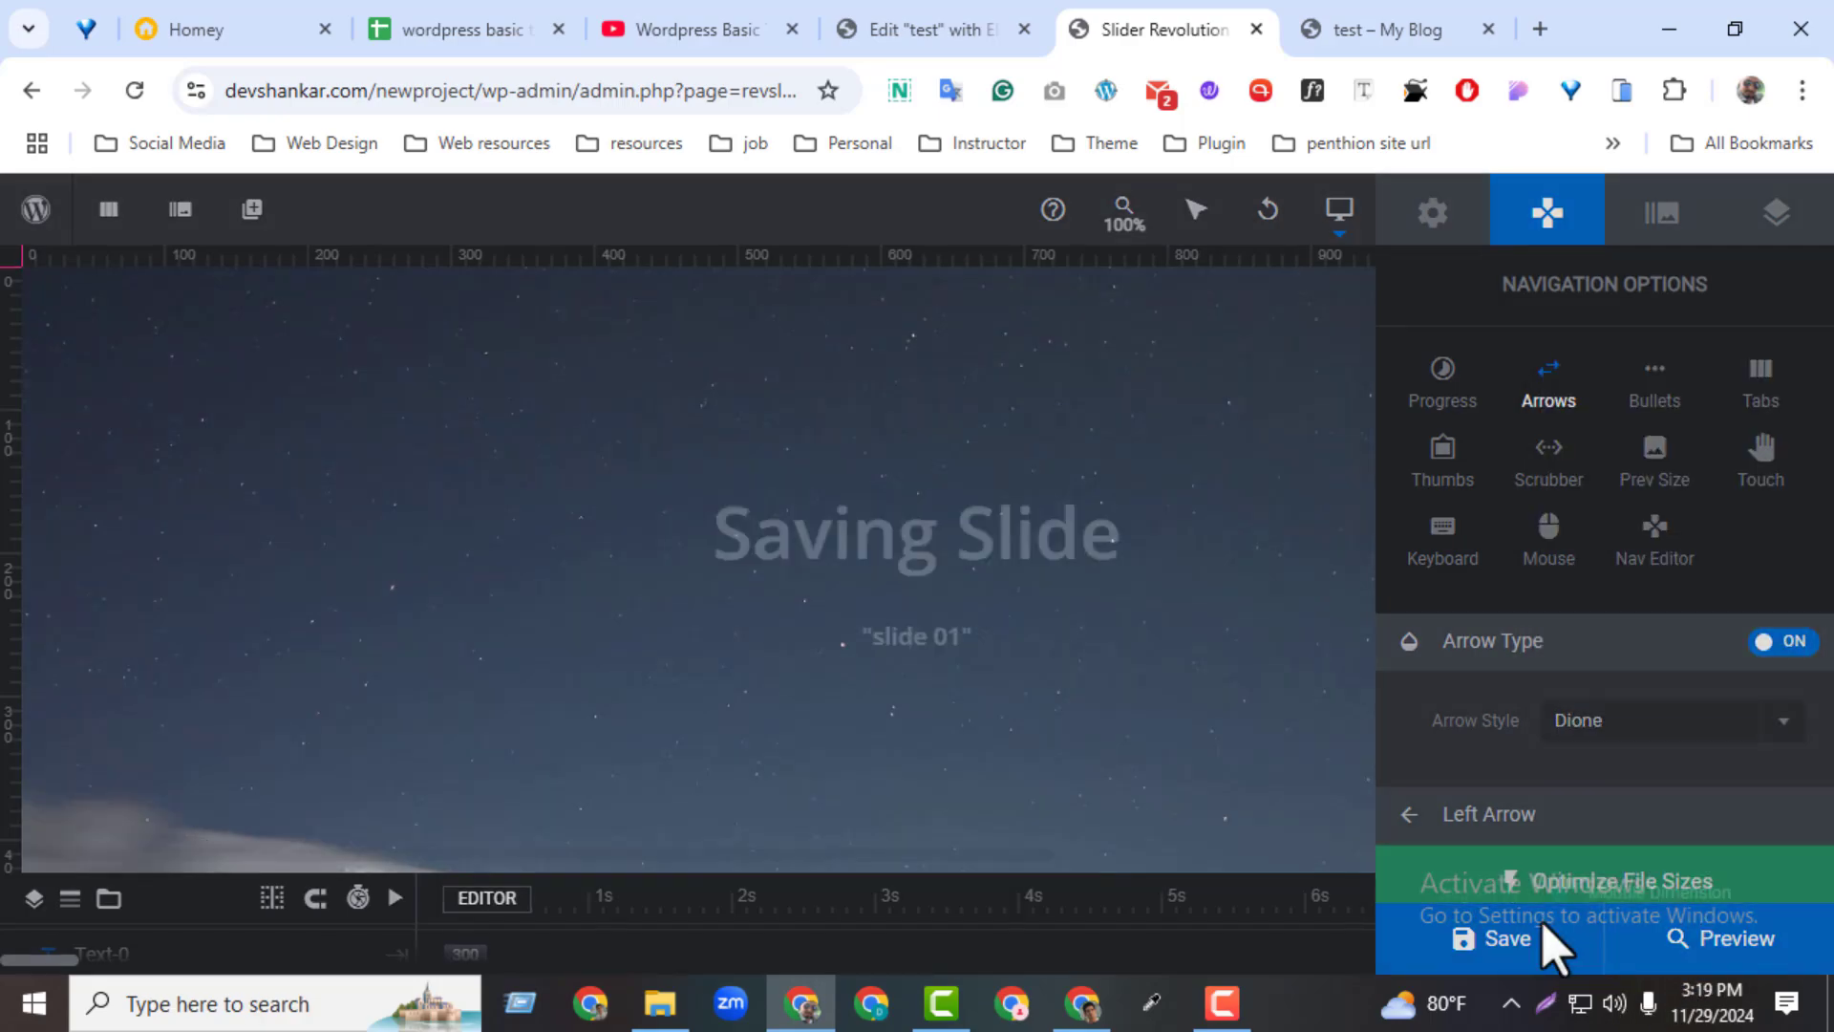
Reload the test page and try the Dione arrows in both directions
click(1390, 30)
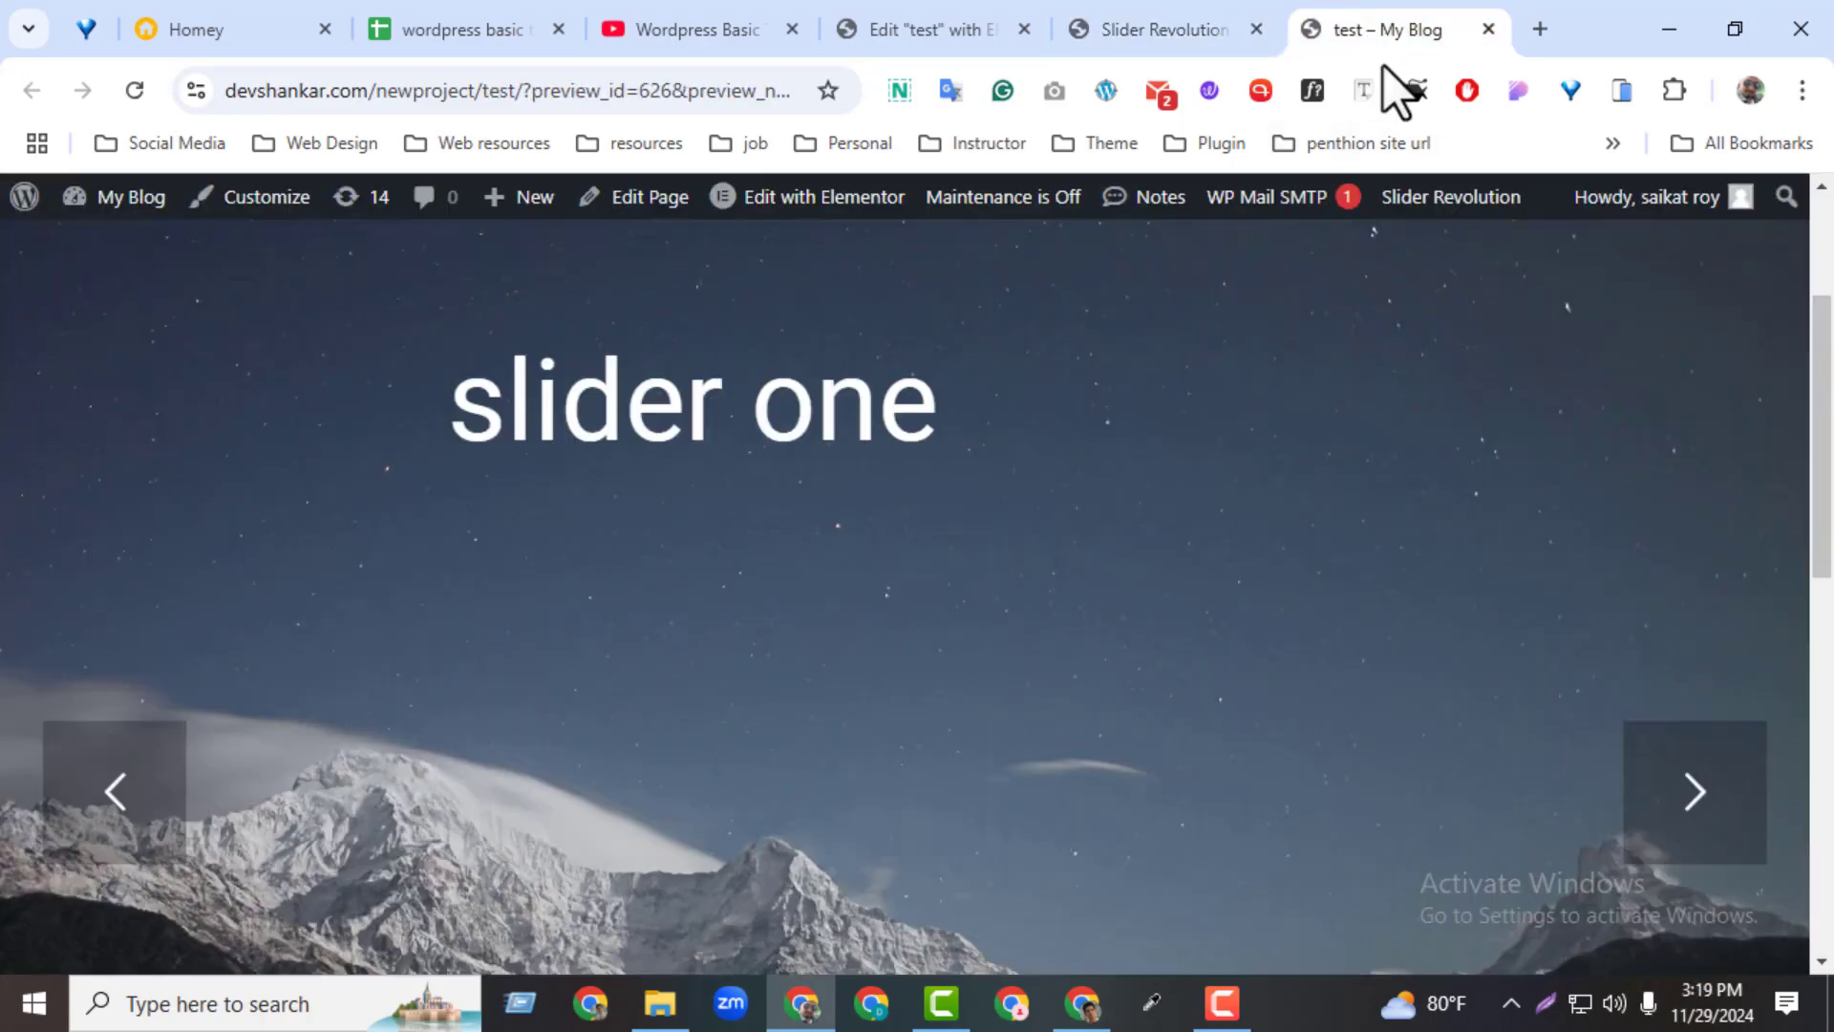
click(116, 95)
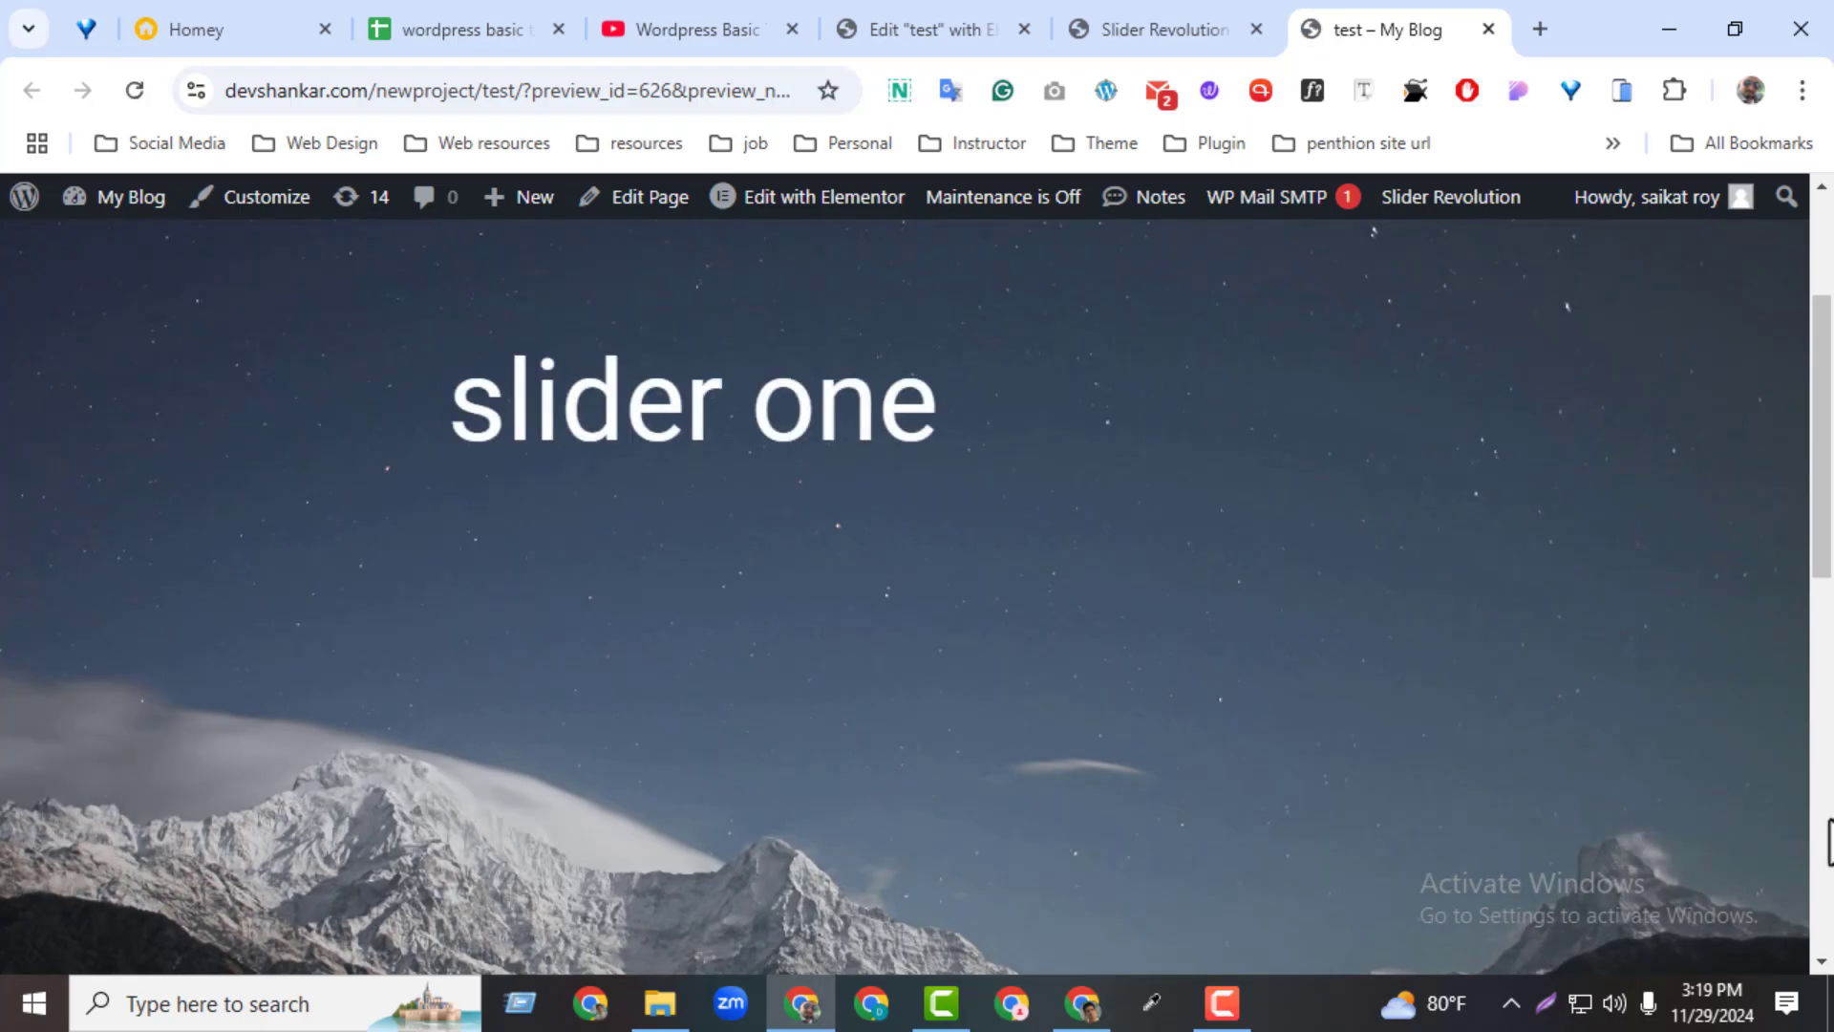
scroll(893, 765, down, 1)
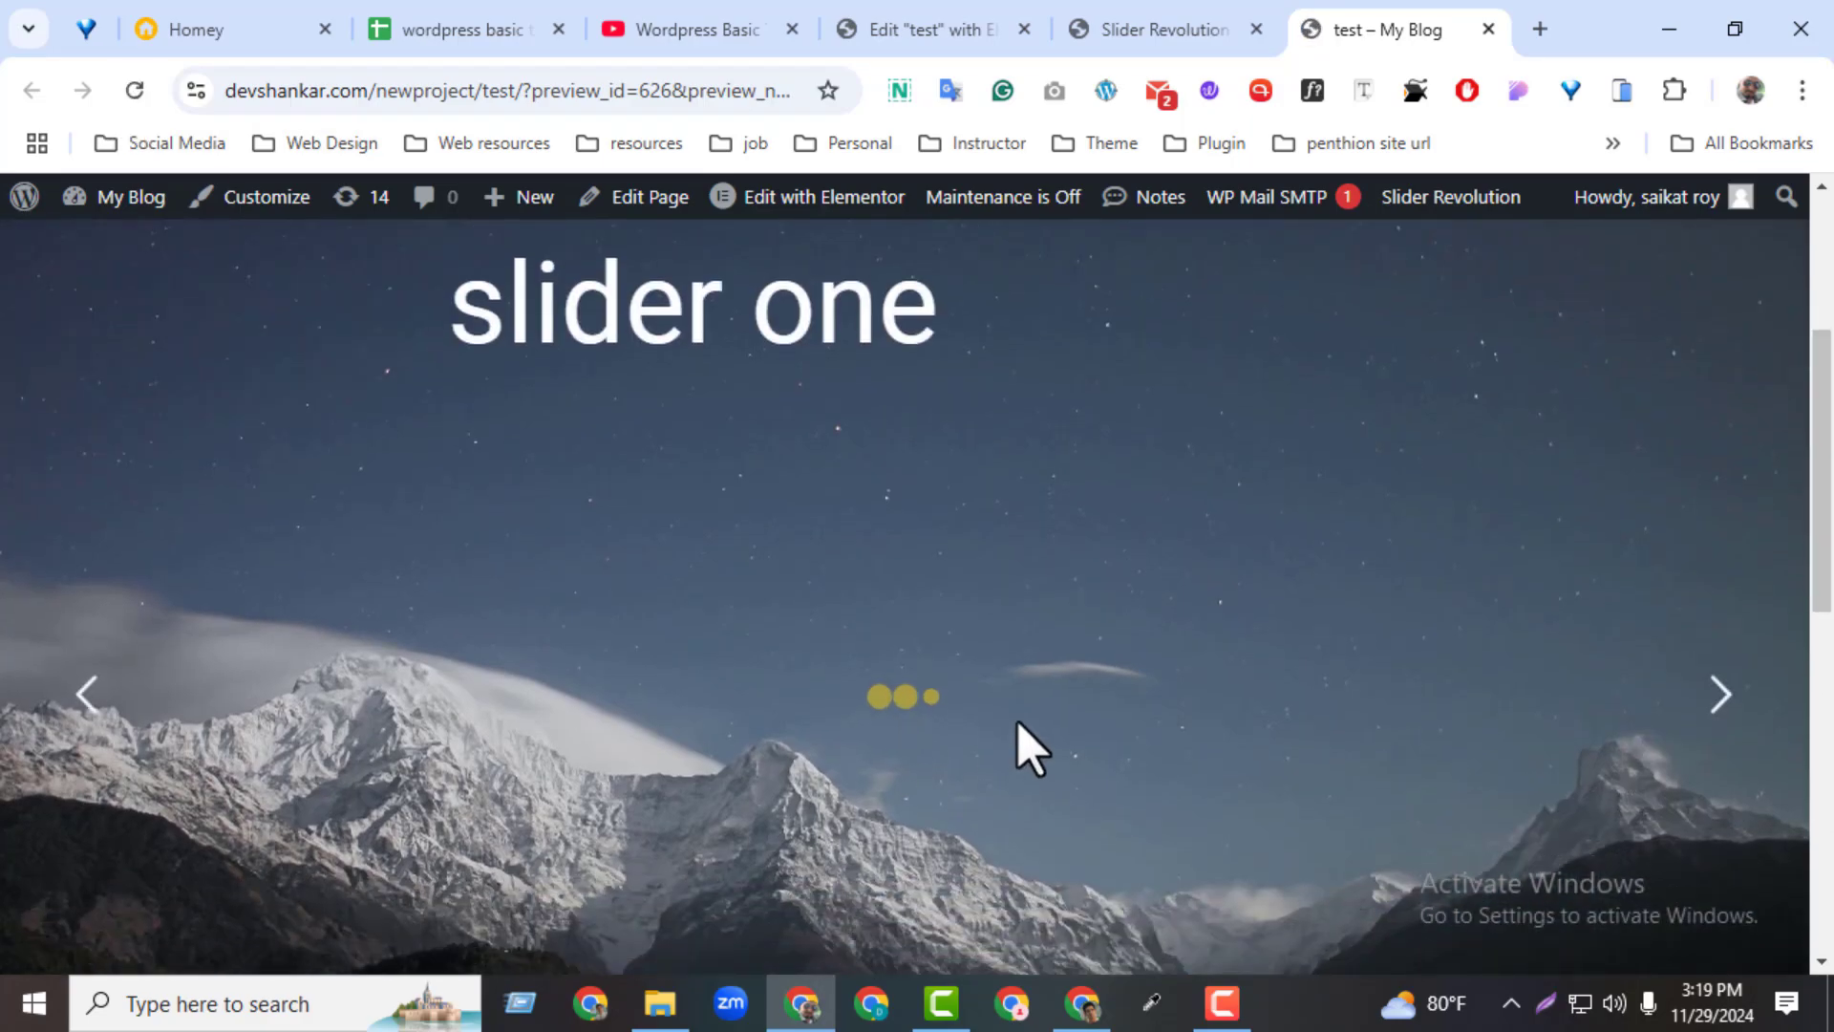
click(1732, 758)
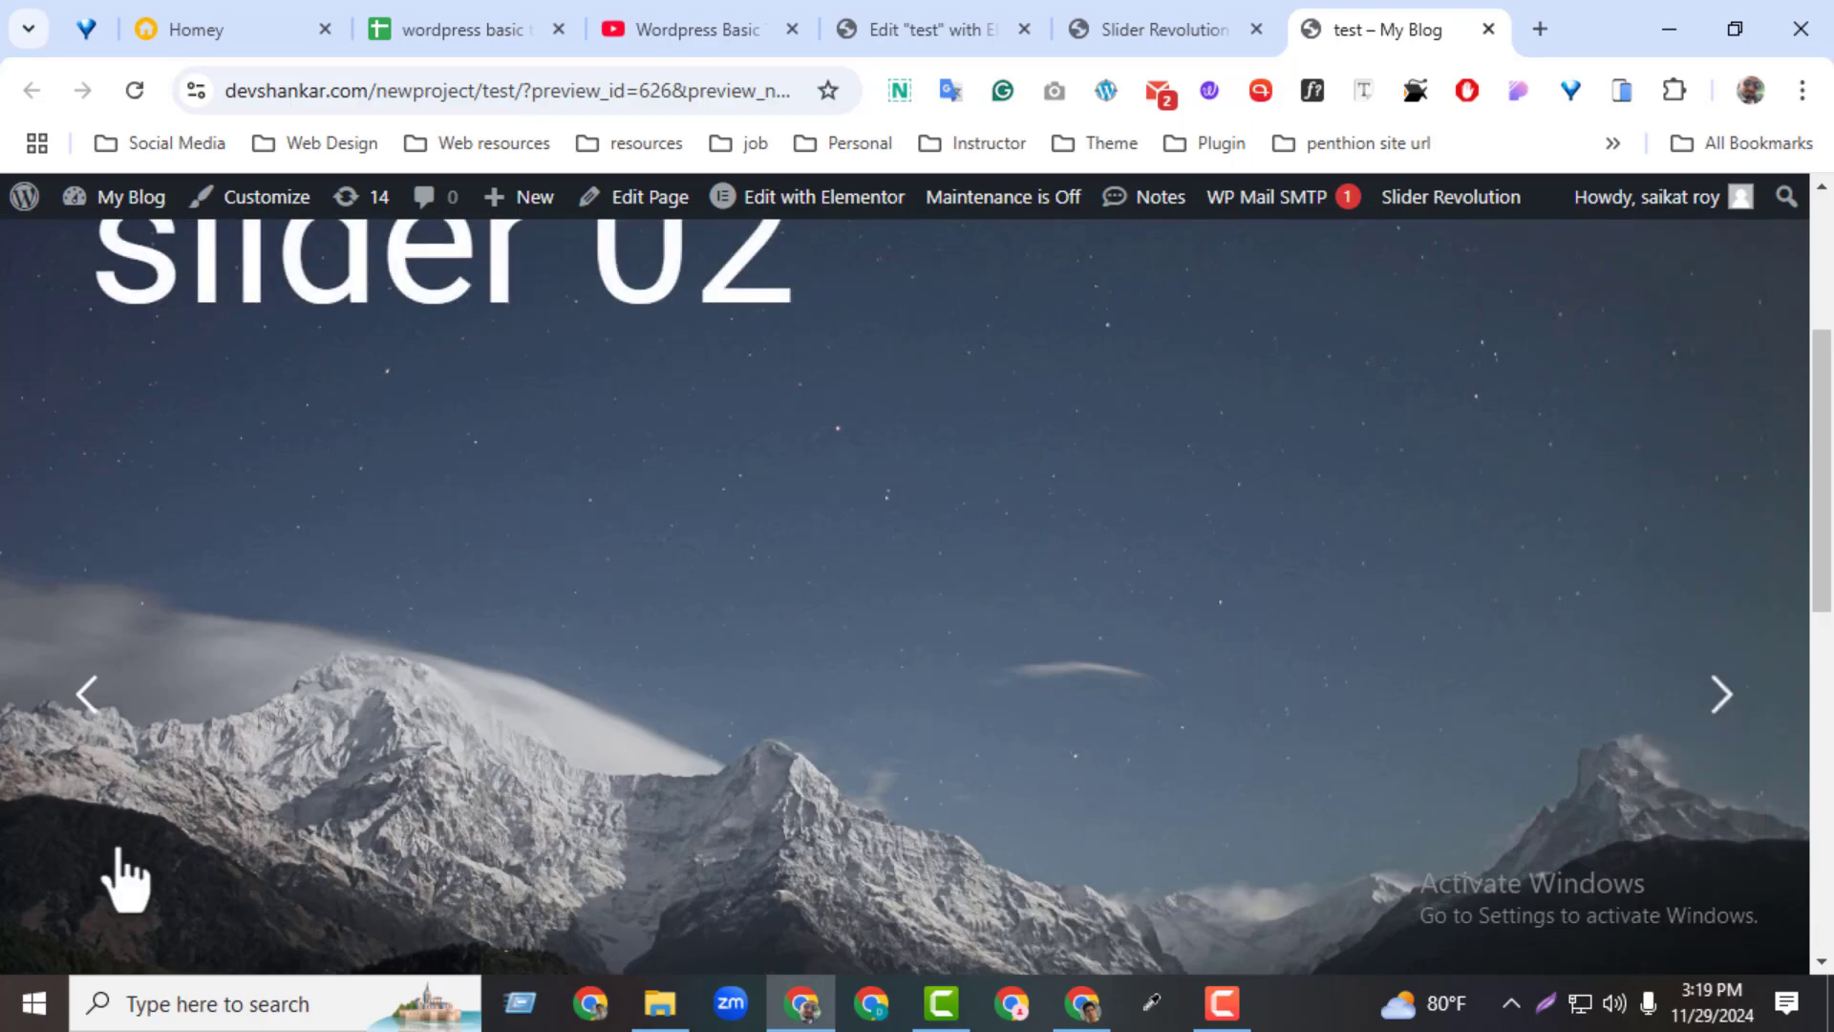
click(90, 745)
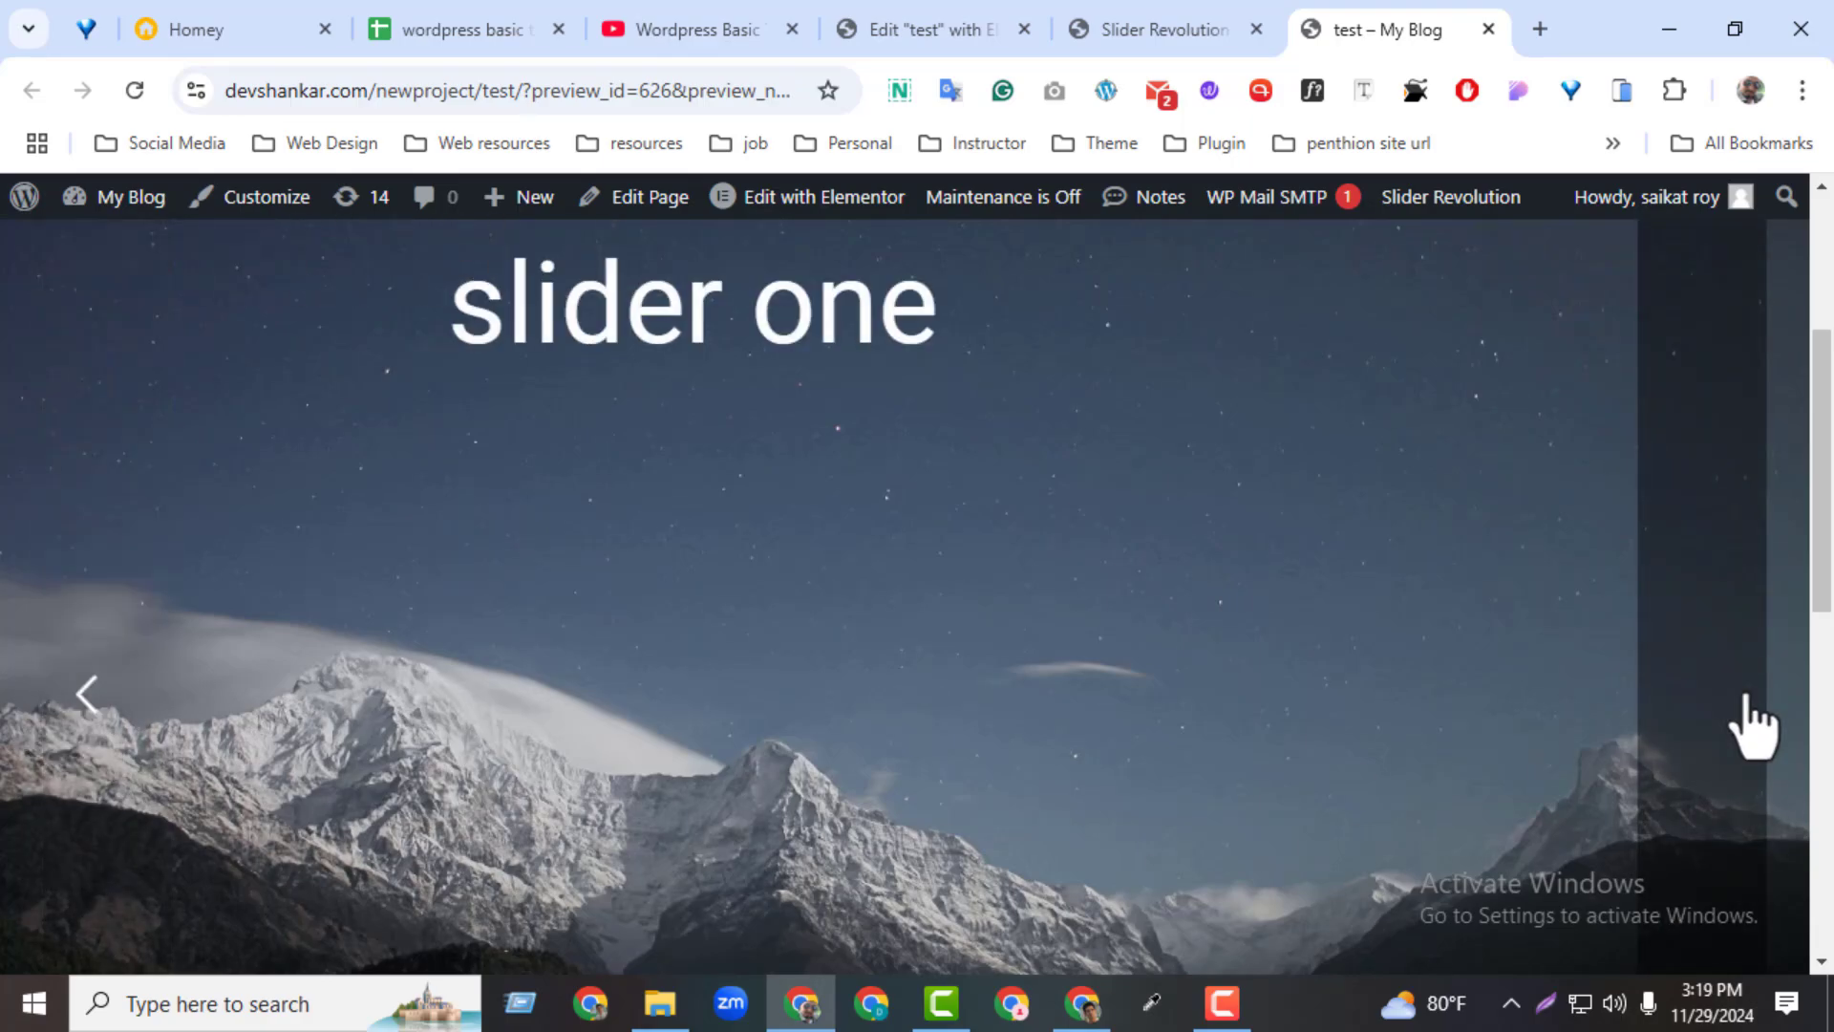
click(1748, 726)
Switch the arrow style to Uranus in the slider editor and save the module
click(1156, 28)
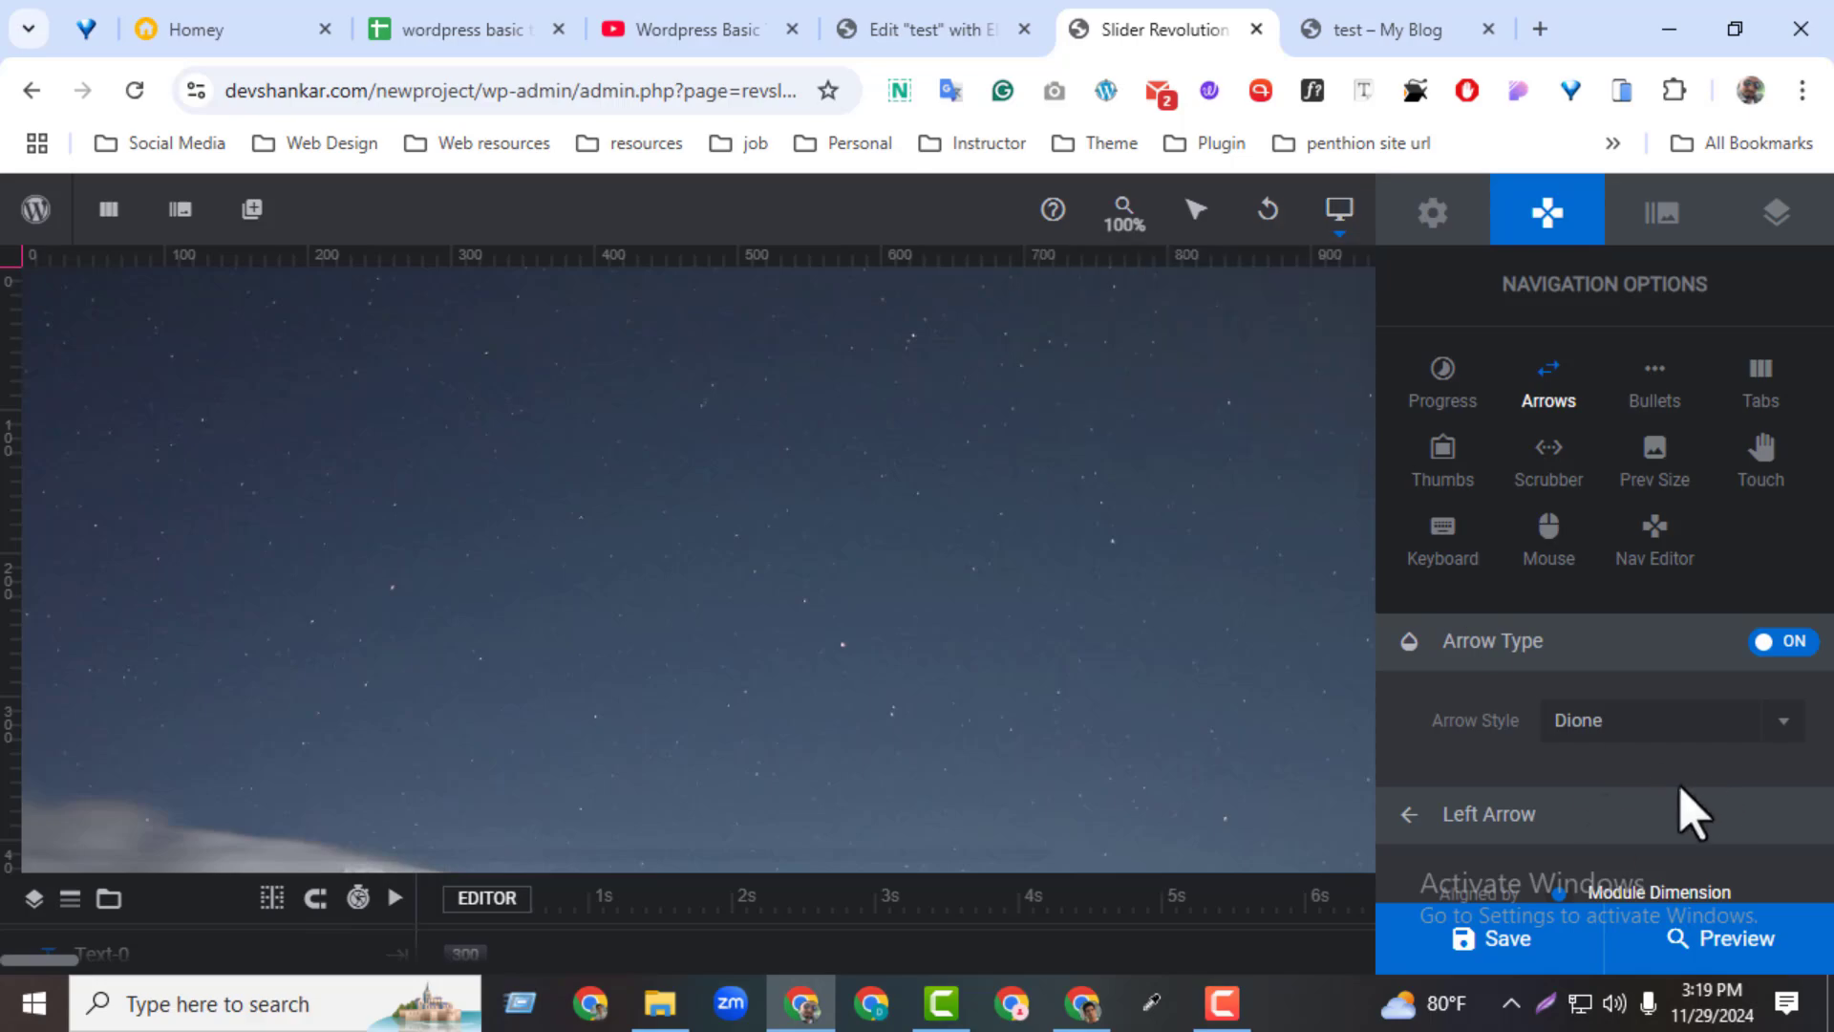
click(1586, 728)
scroll(1796, 673, down, 1)
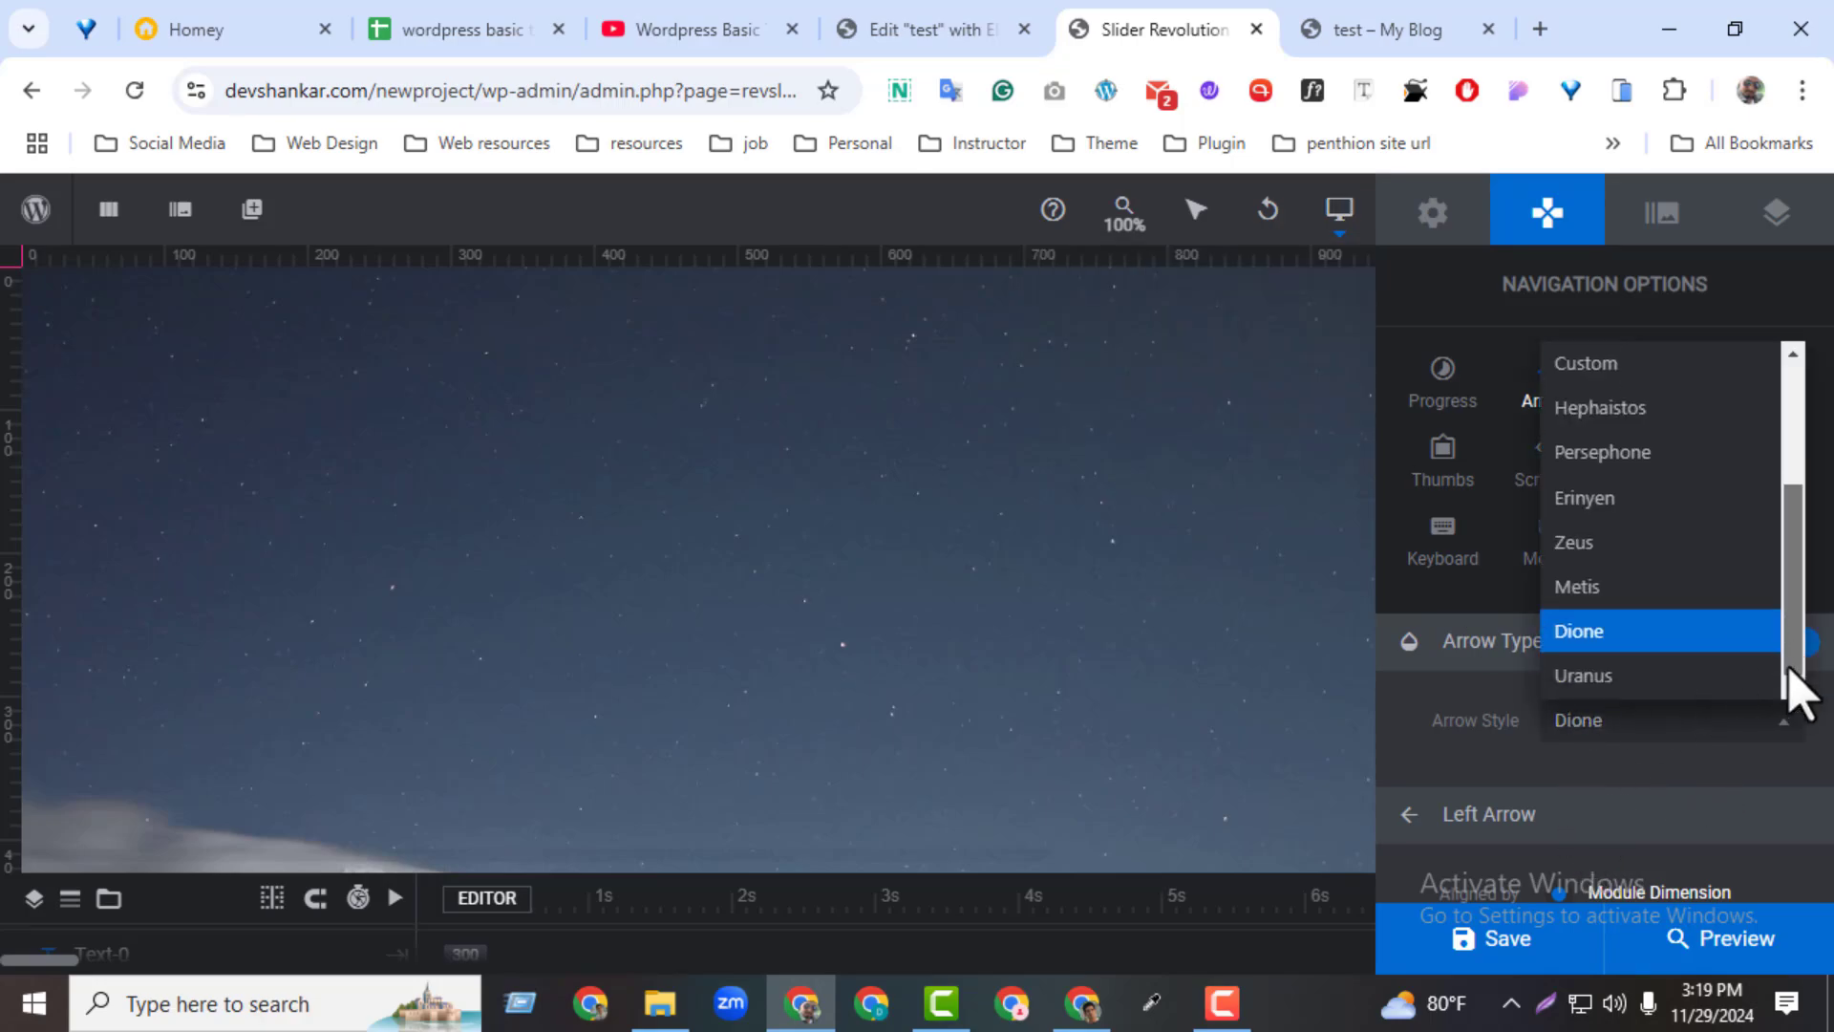
click(1659, 684)
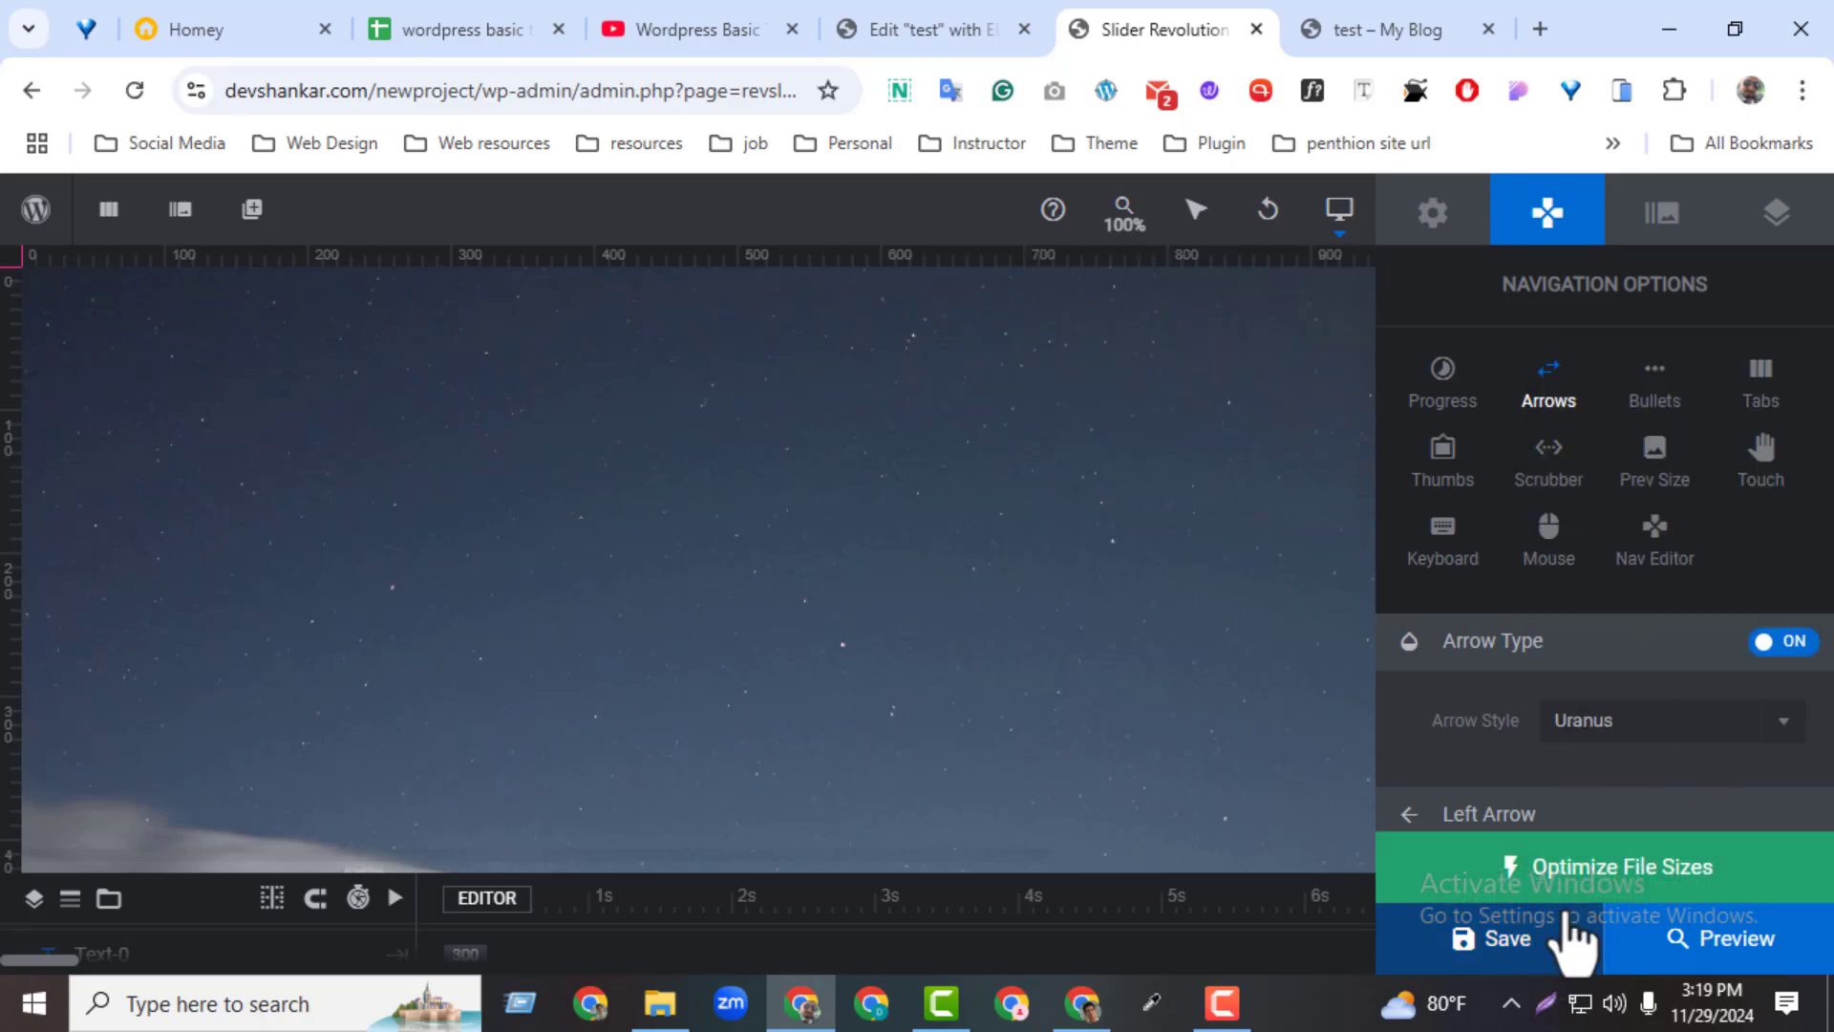
click(1518, 946)
Reload the test page and try the Uranus arrows forward and back
click(1424, 24)
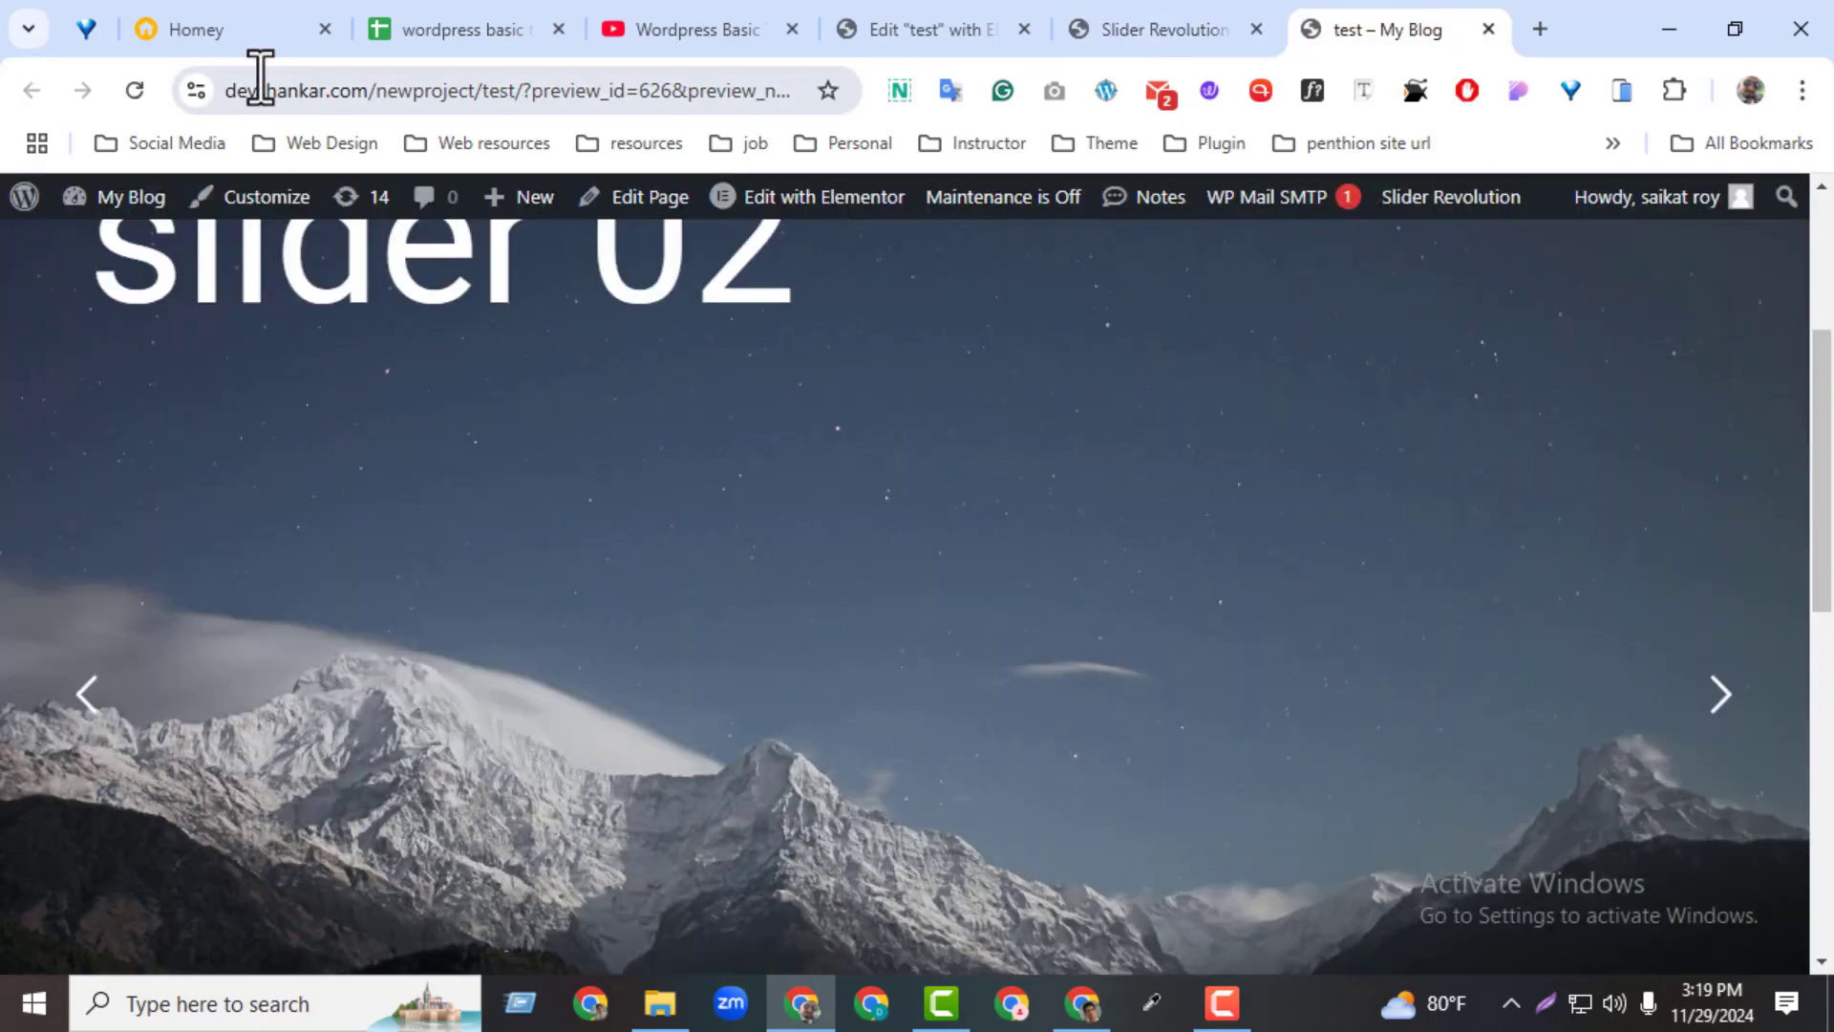
click(141, 96)
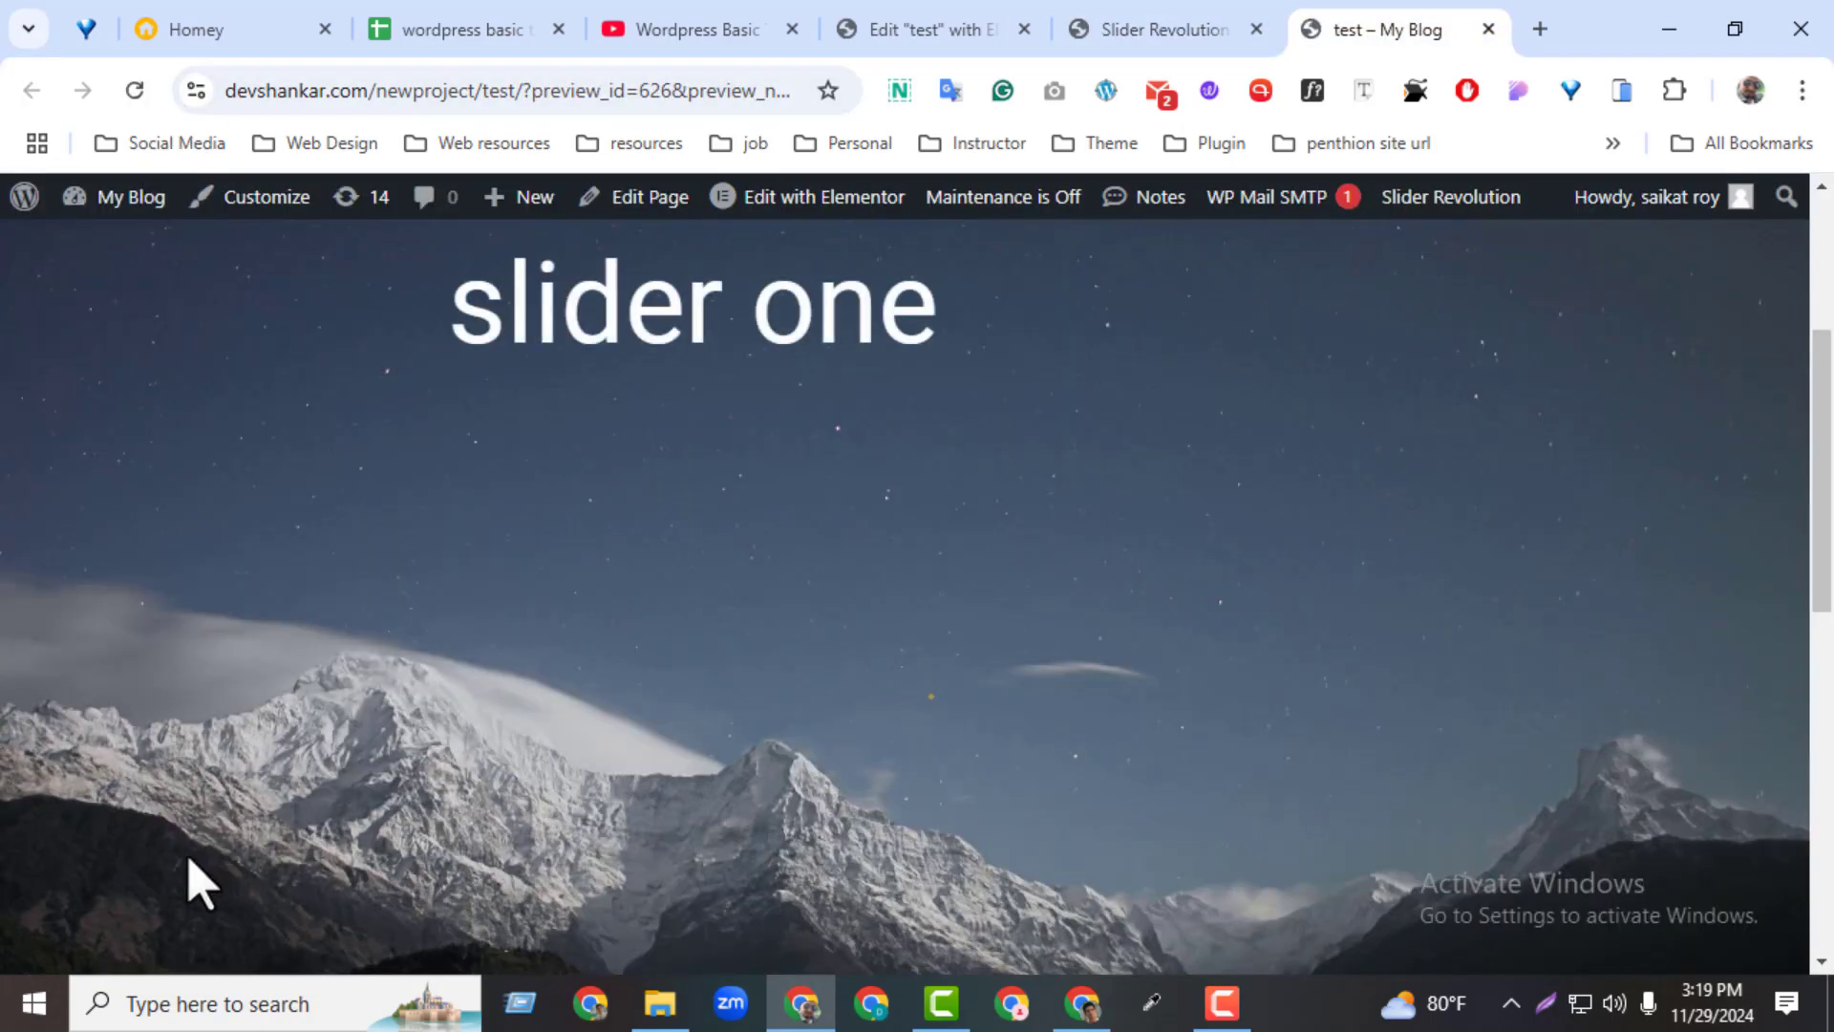
click(1734, 696)
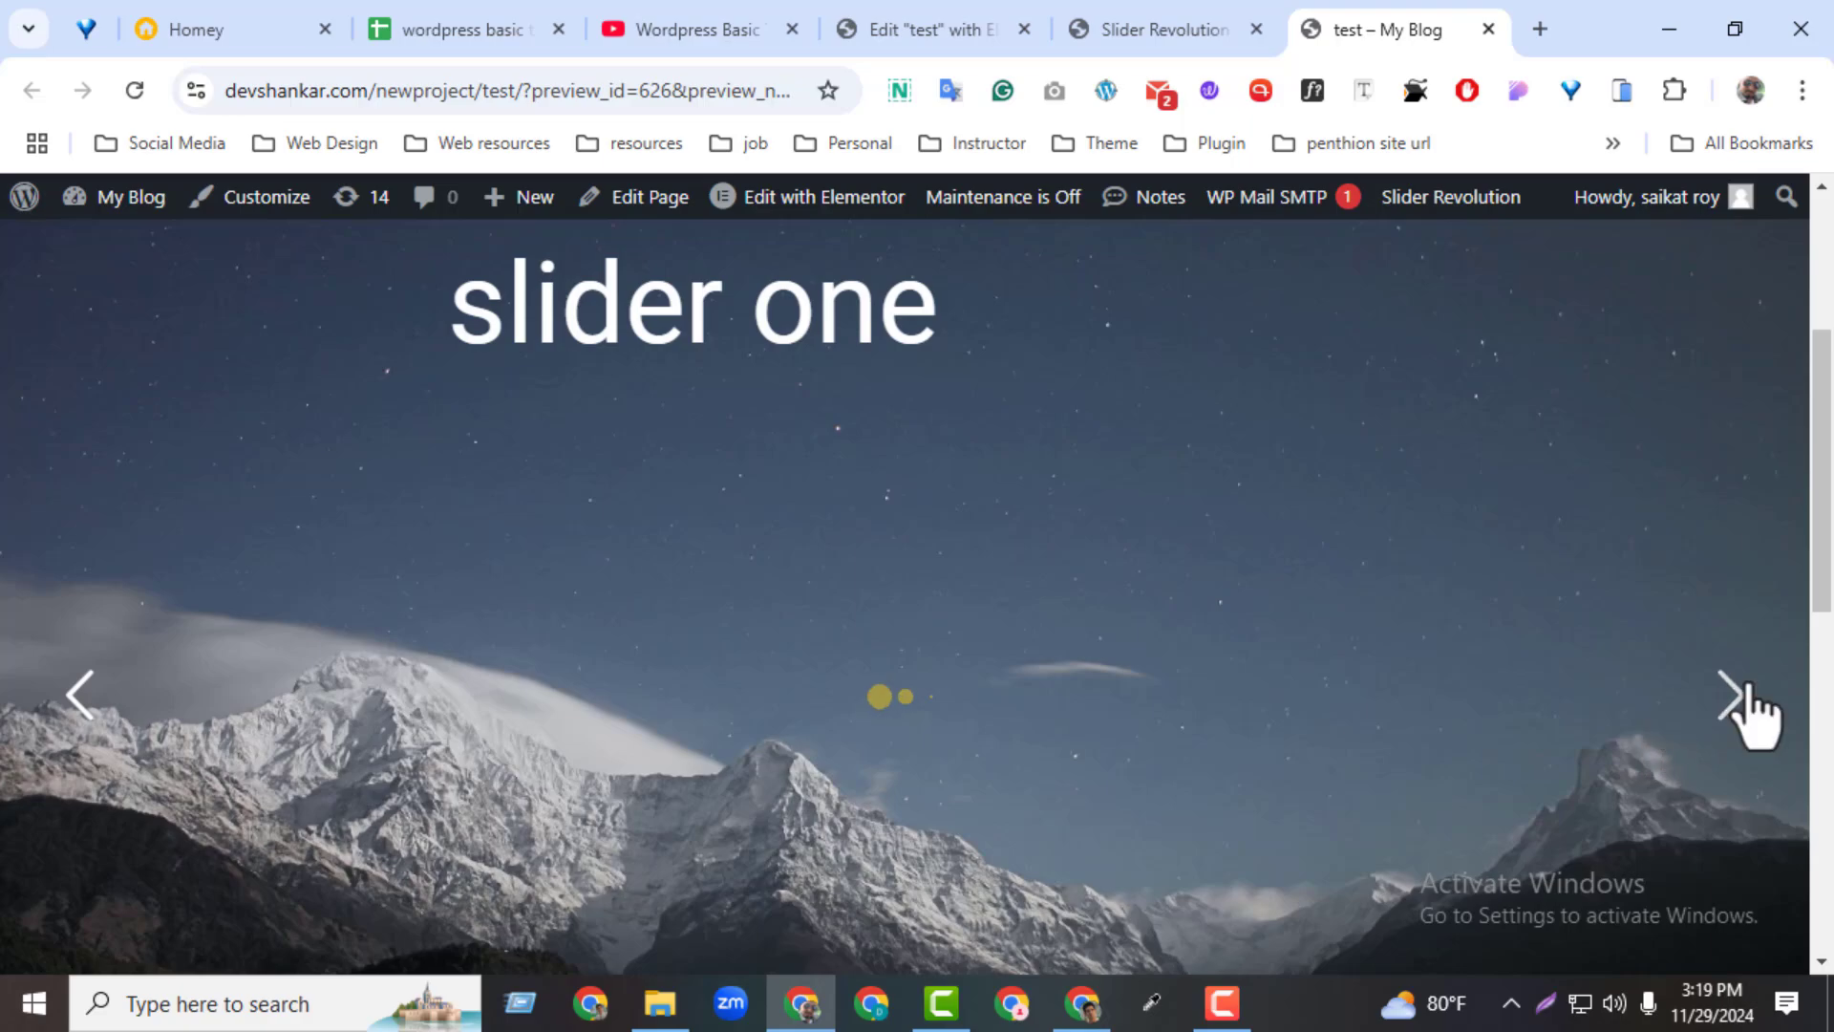
click(114, 680)
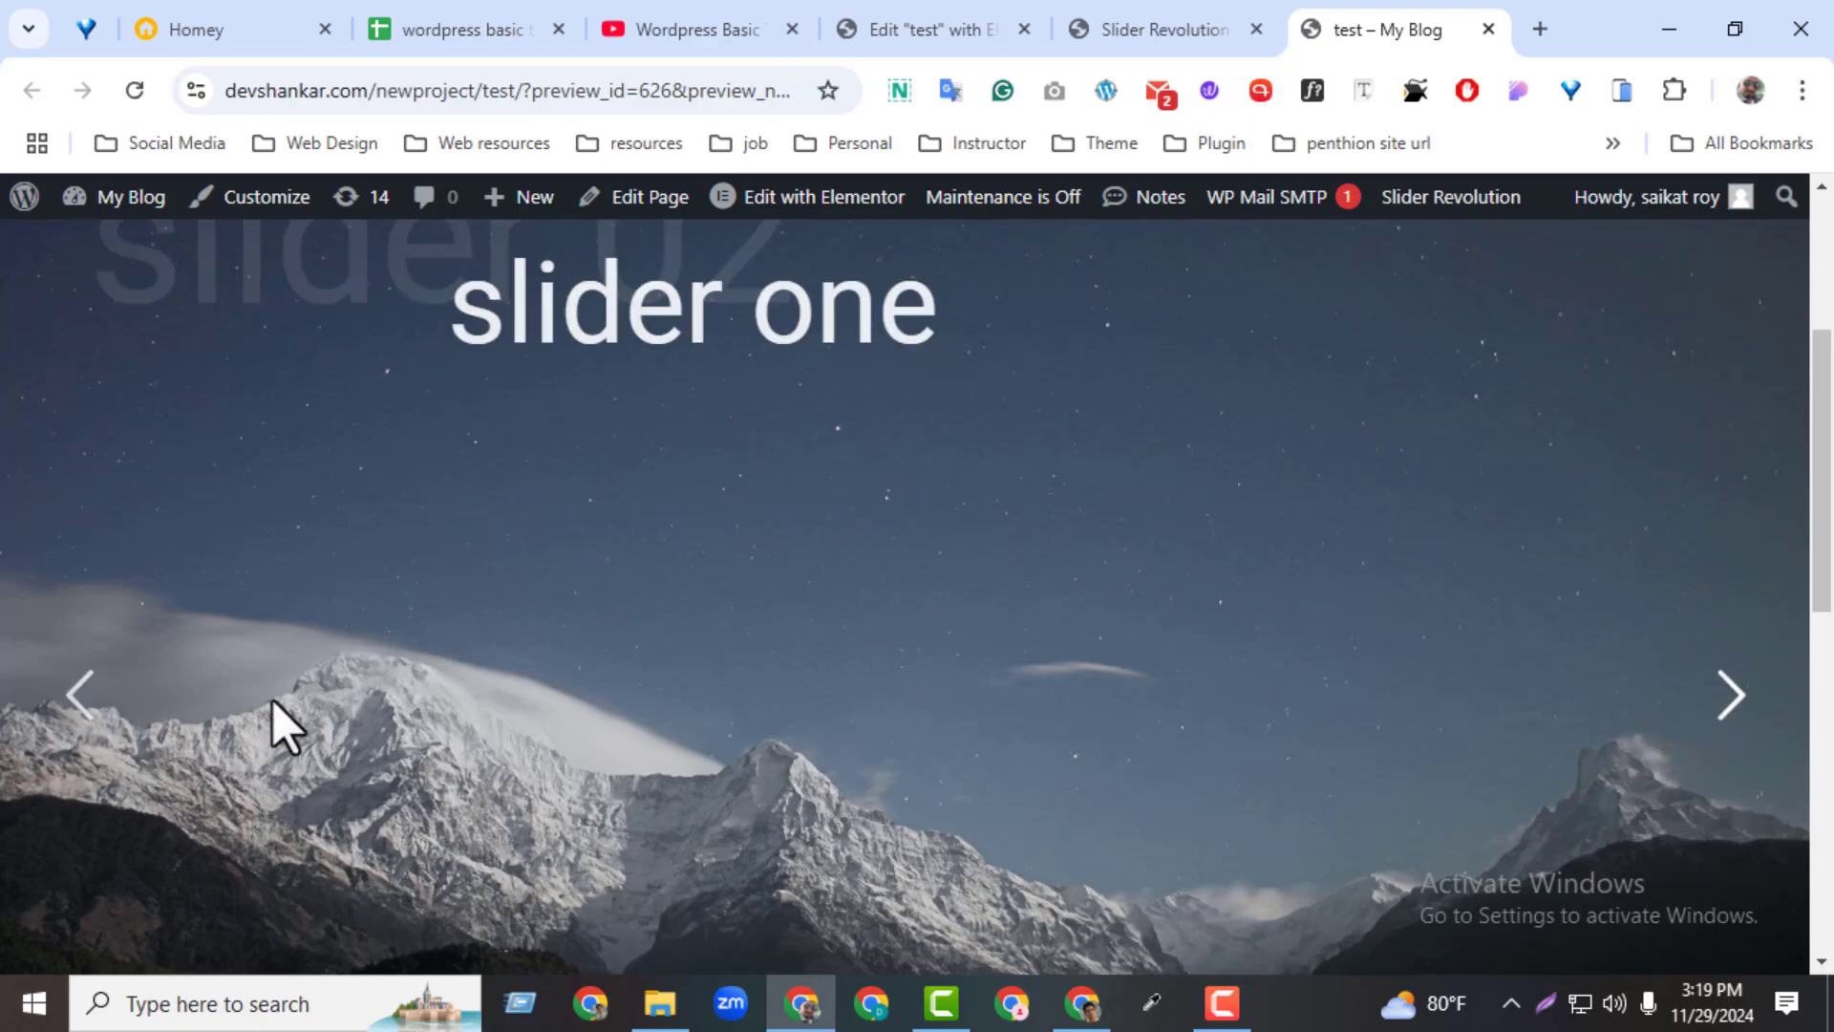
Return to the slider editor and examine the left arrow's alignment and offset settings
click(1123, 21)
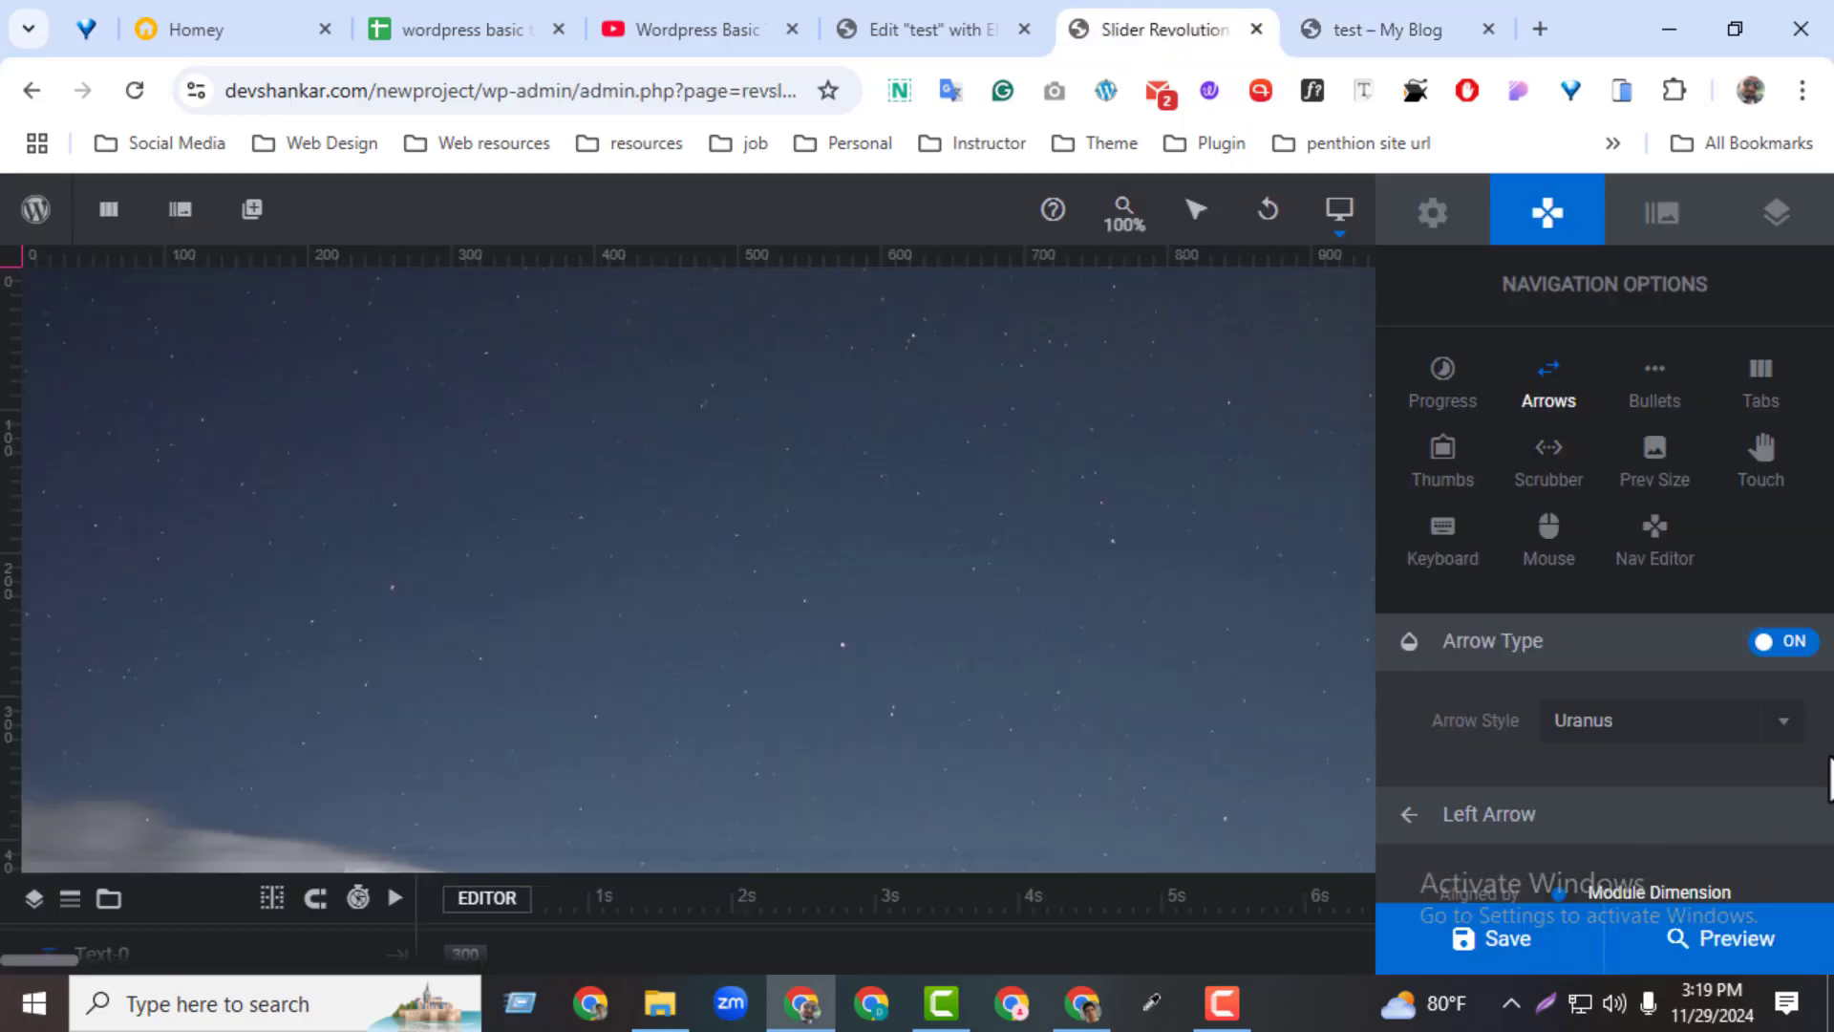
scroll(1796, 783, down, 3)
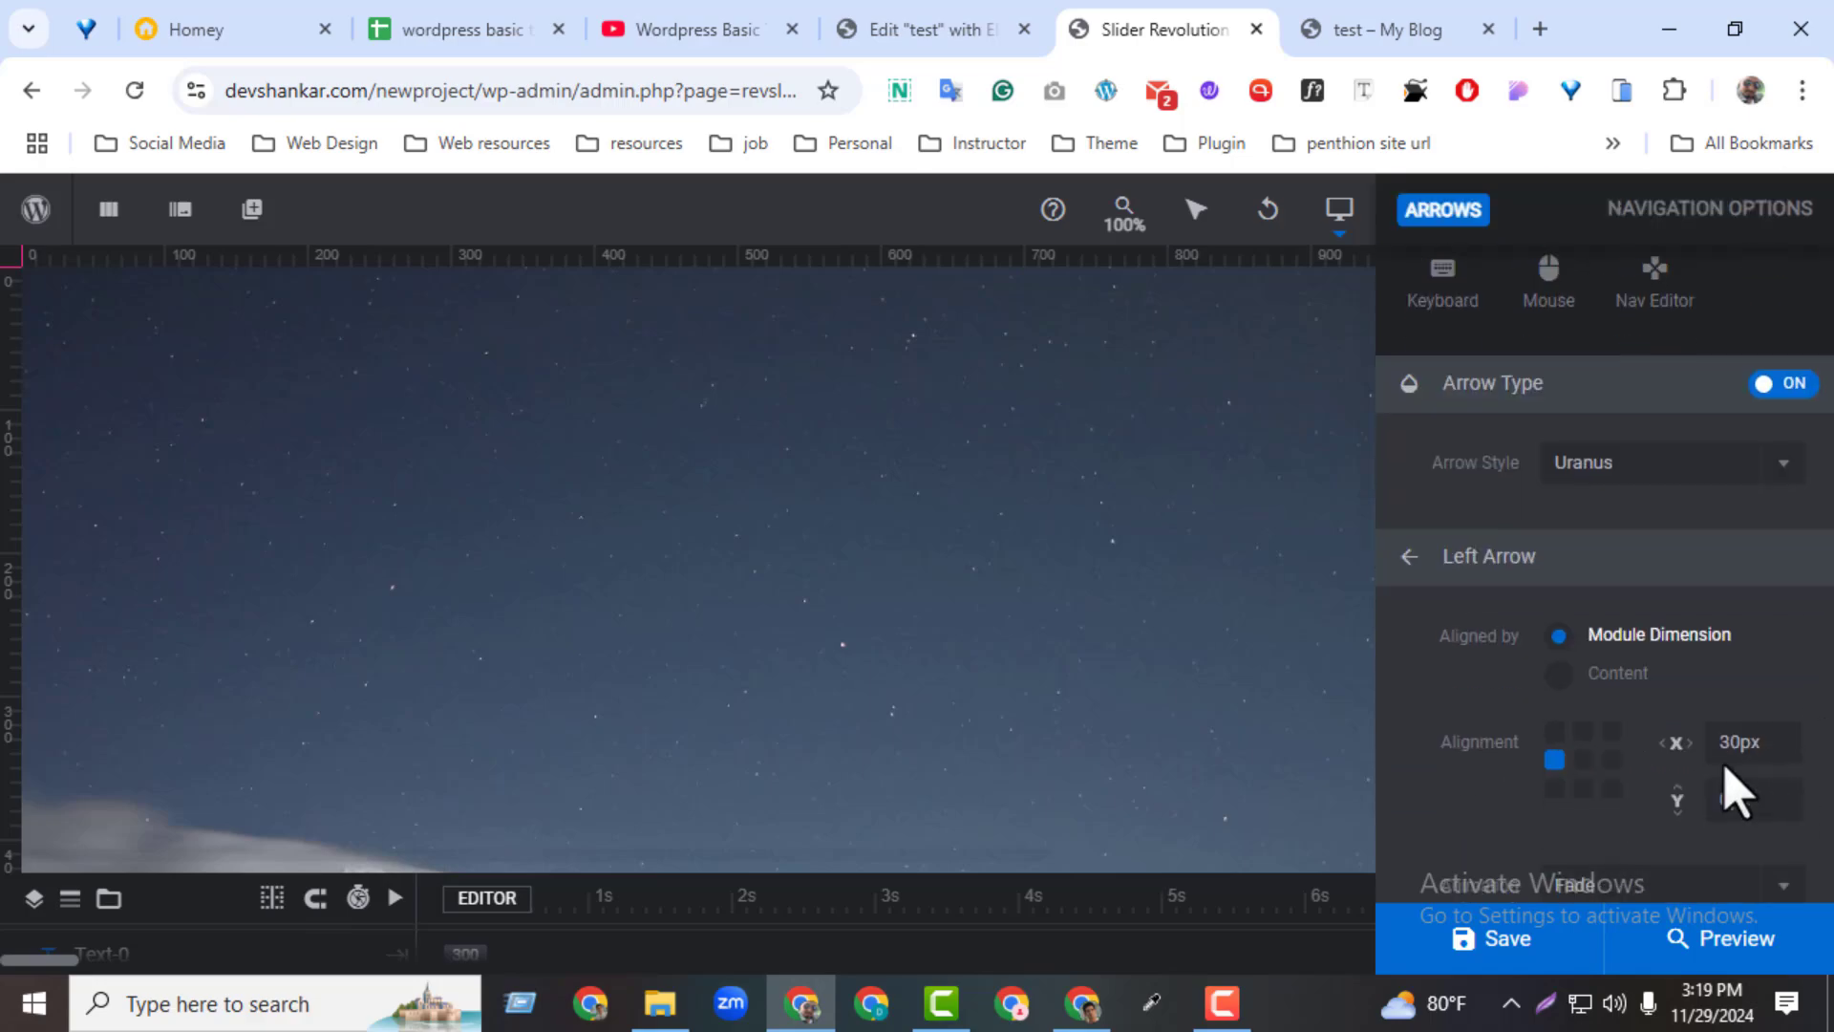
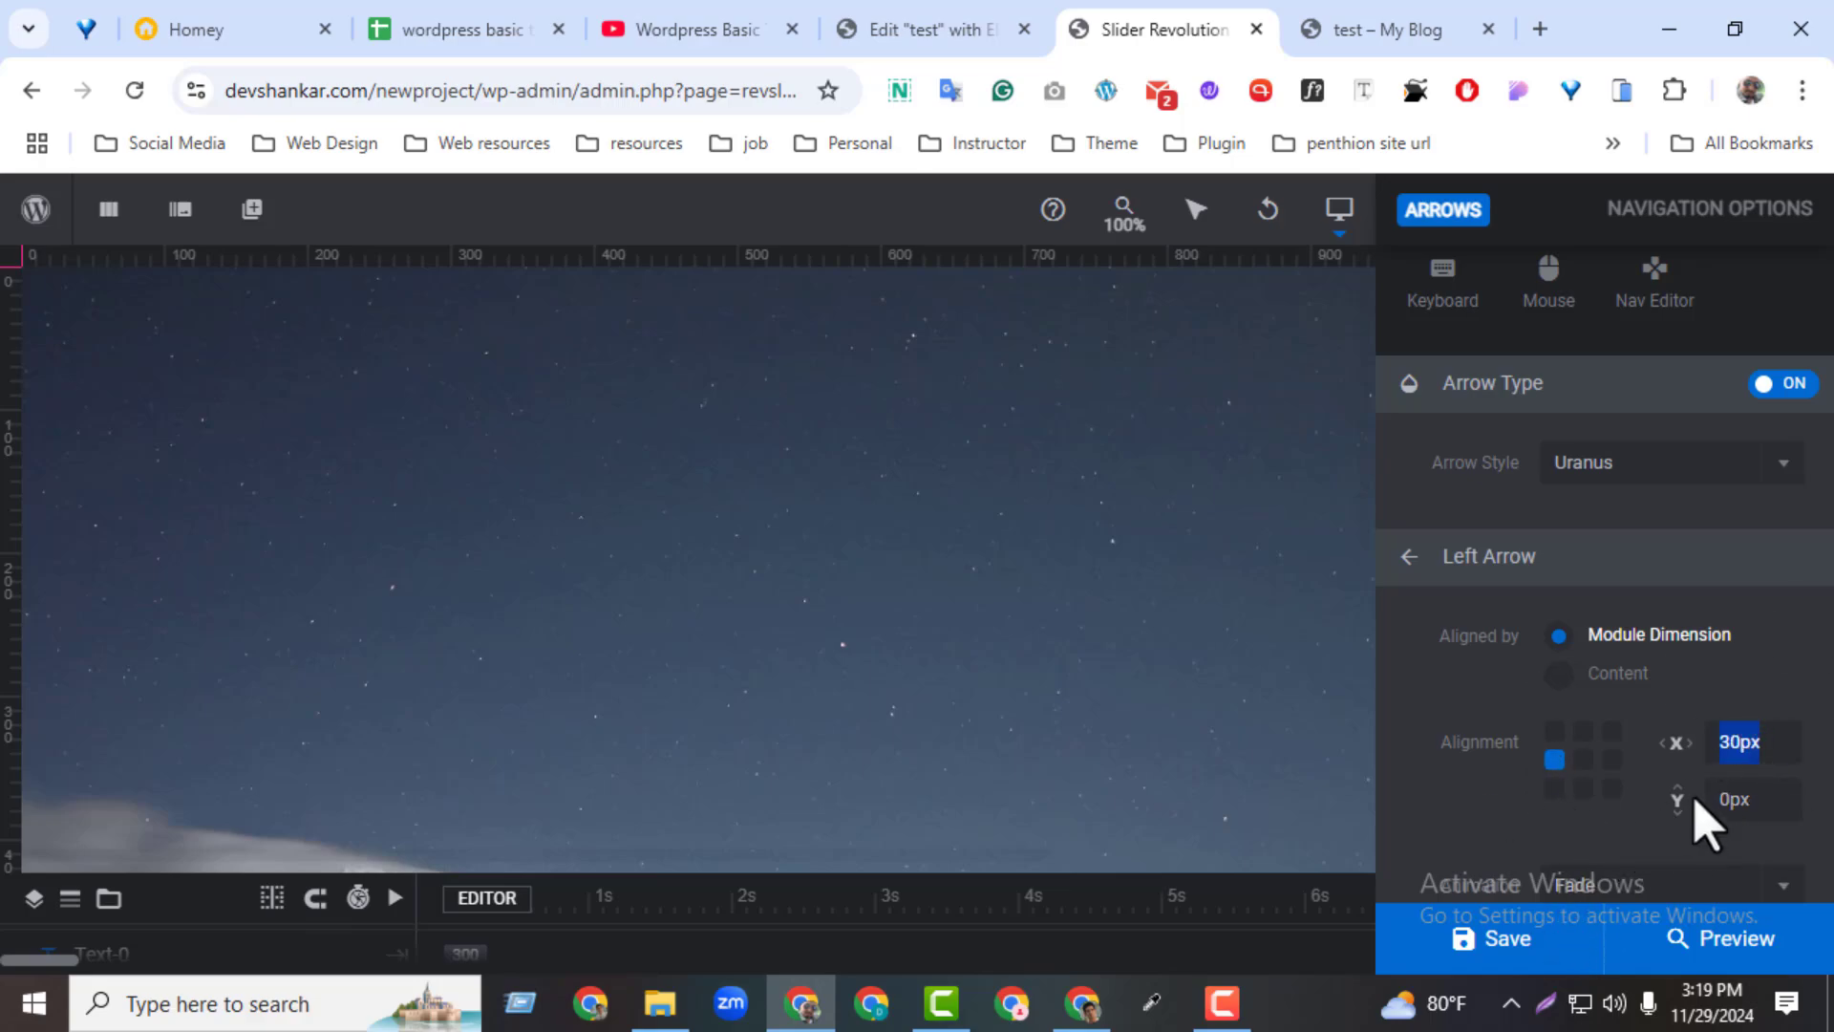
Set the left arrow's animation to Zoom In and save the module
click(1629, 829)
scroll(1629, 850, down, 4)
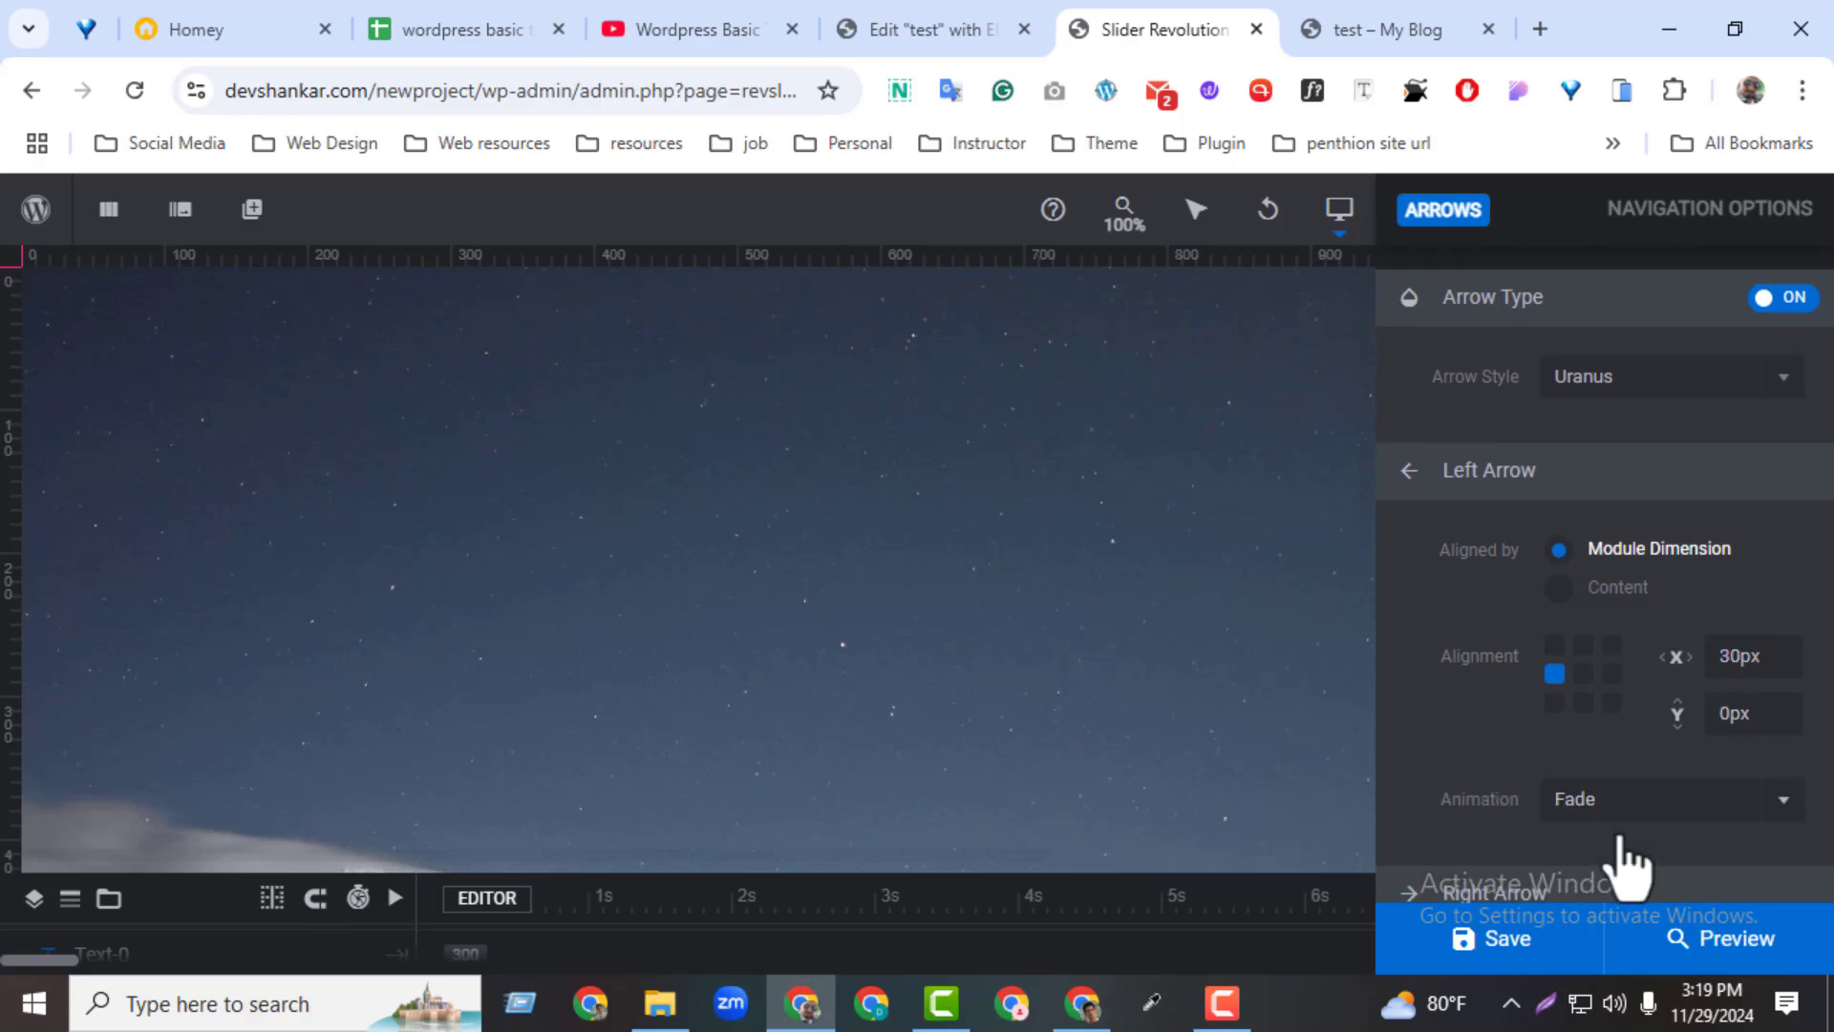
click(1571, 549)
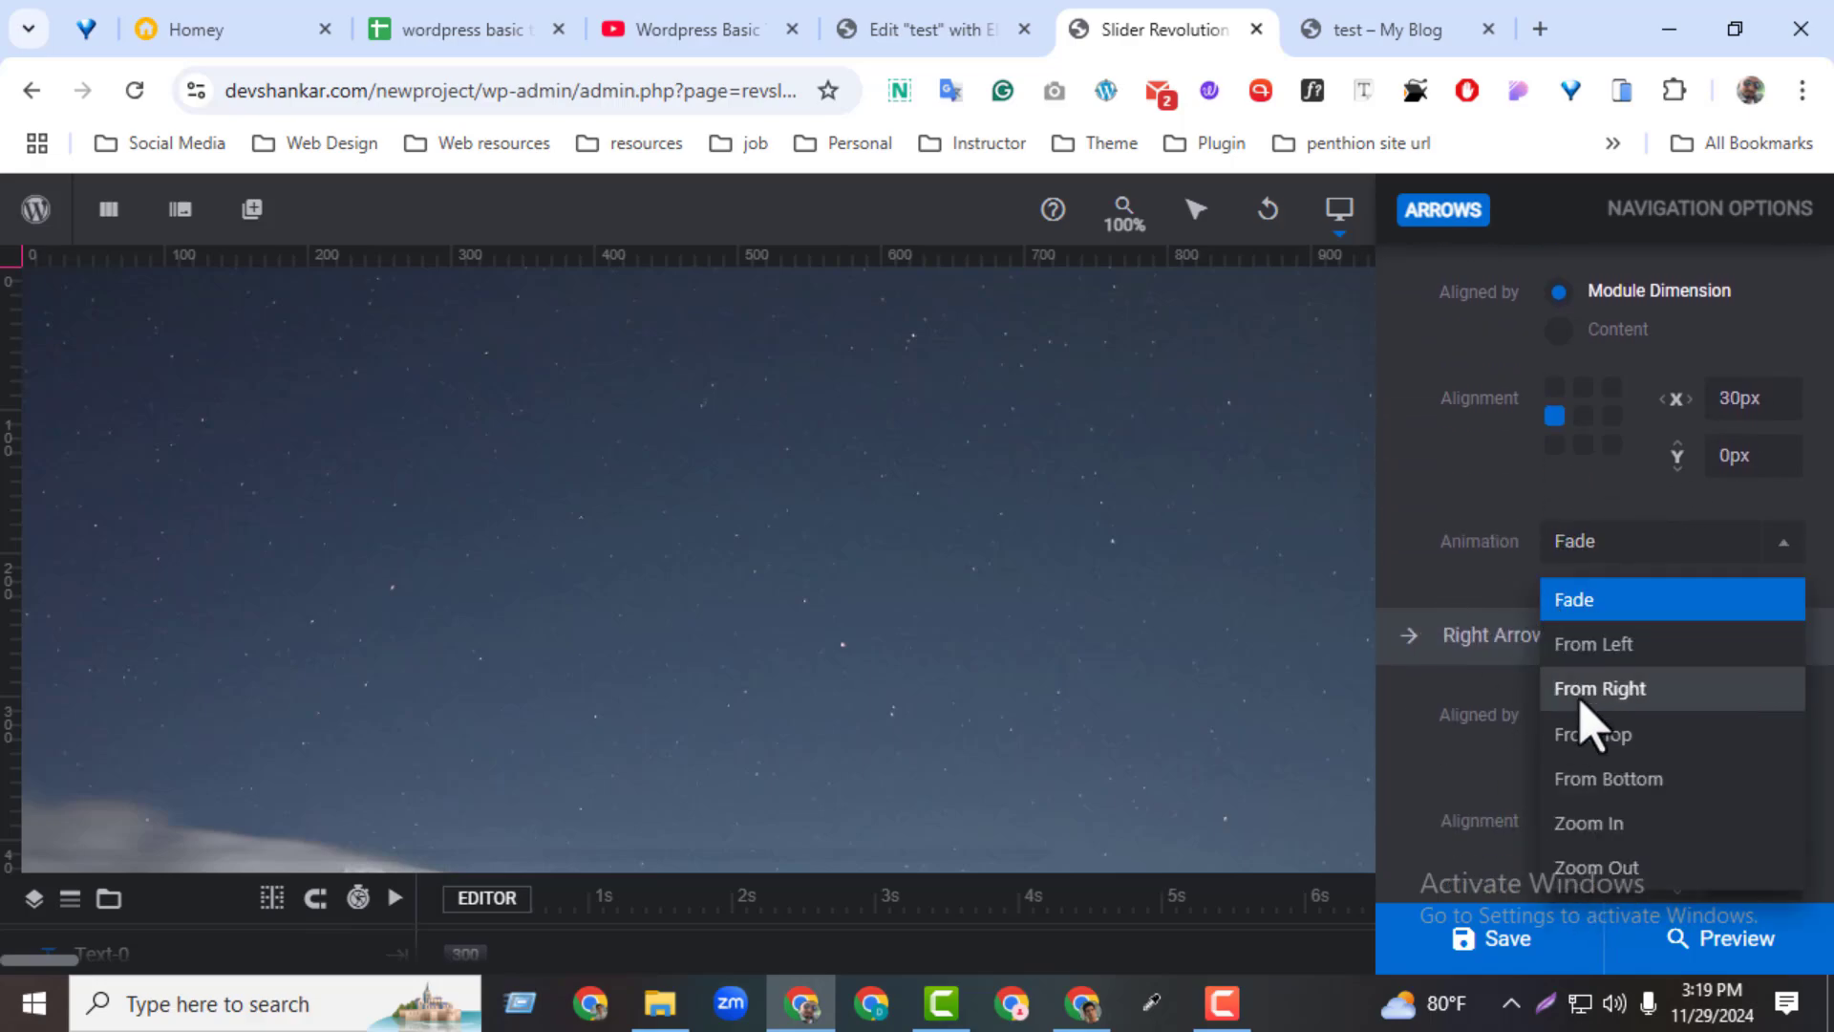
click(1598, 827)
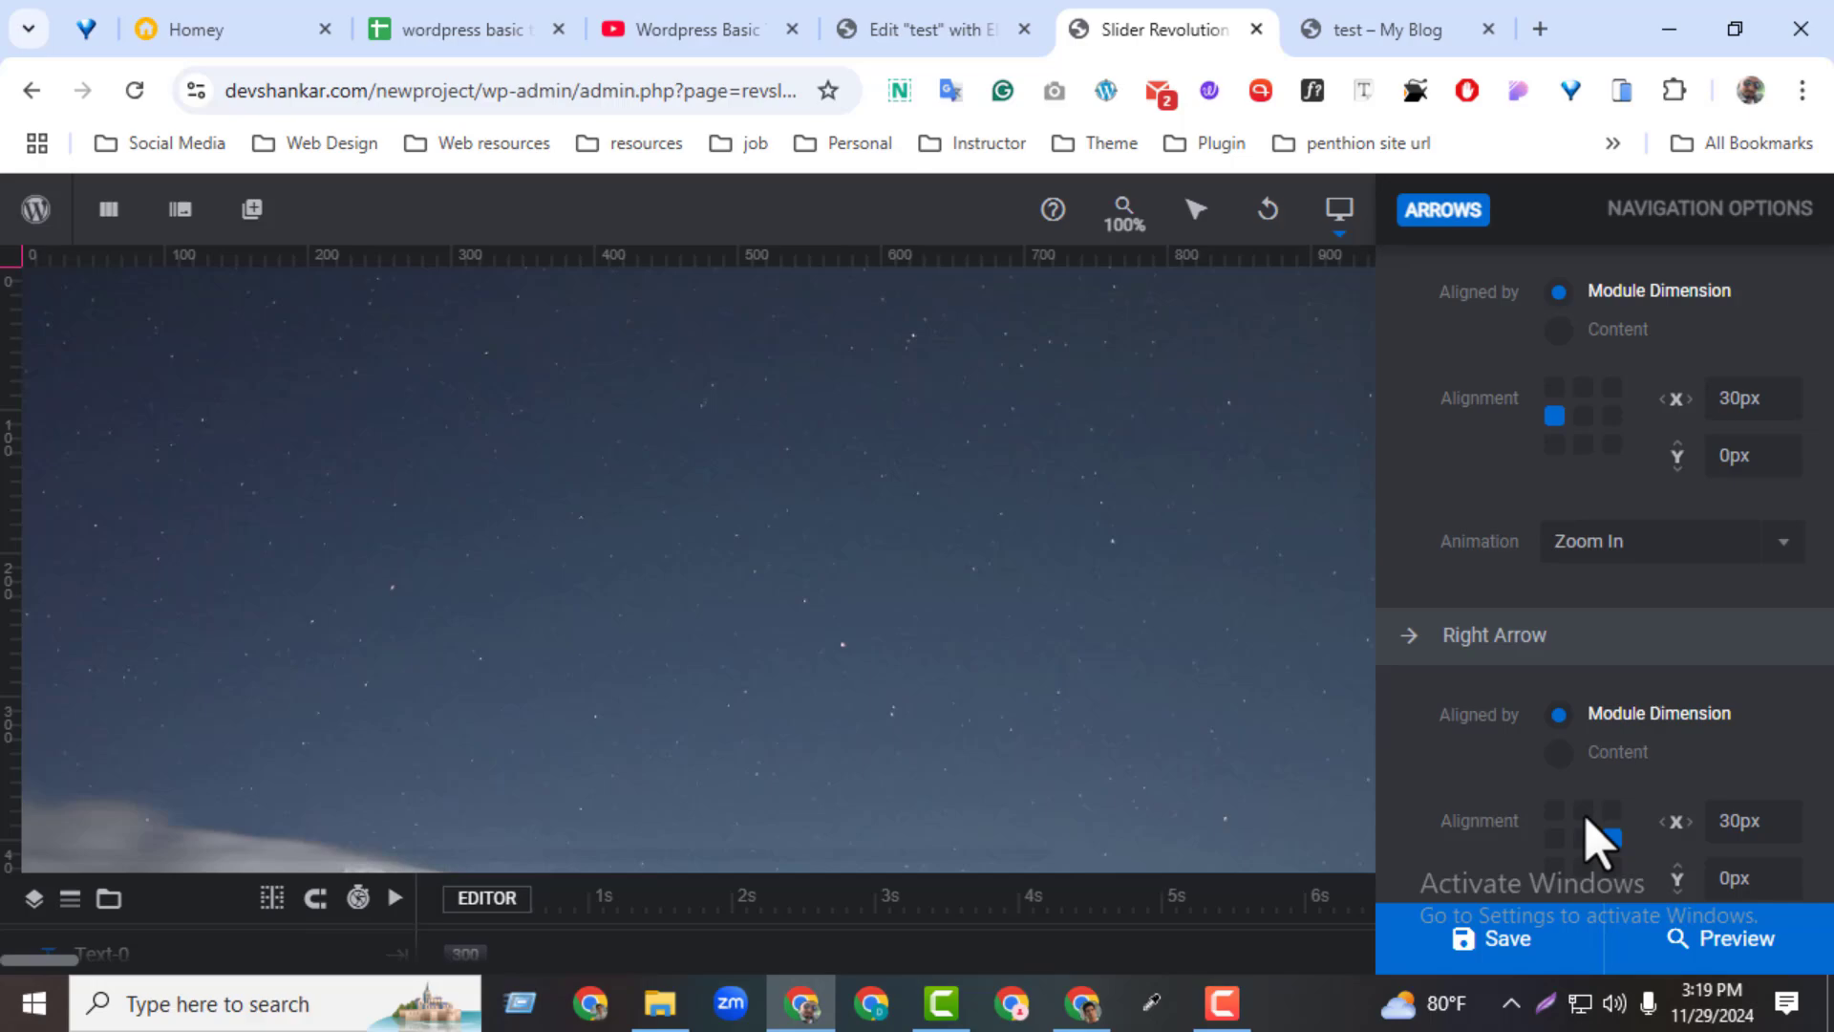
click(1526, 953)
Reload the test page and watch how the left arrow animates in
click(1280, 31)
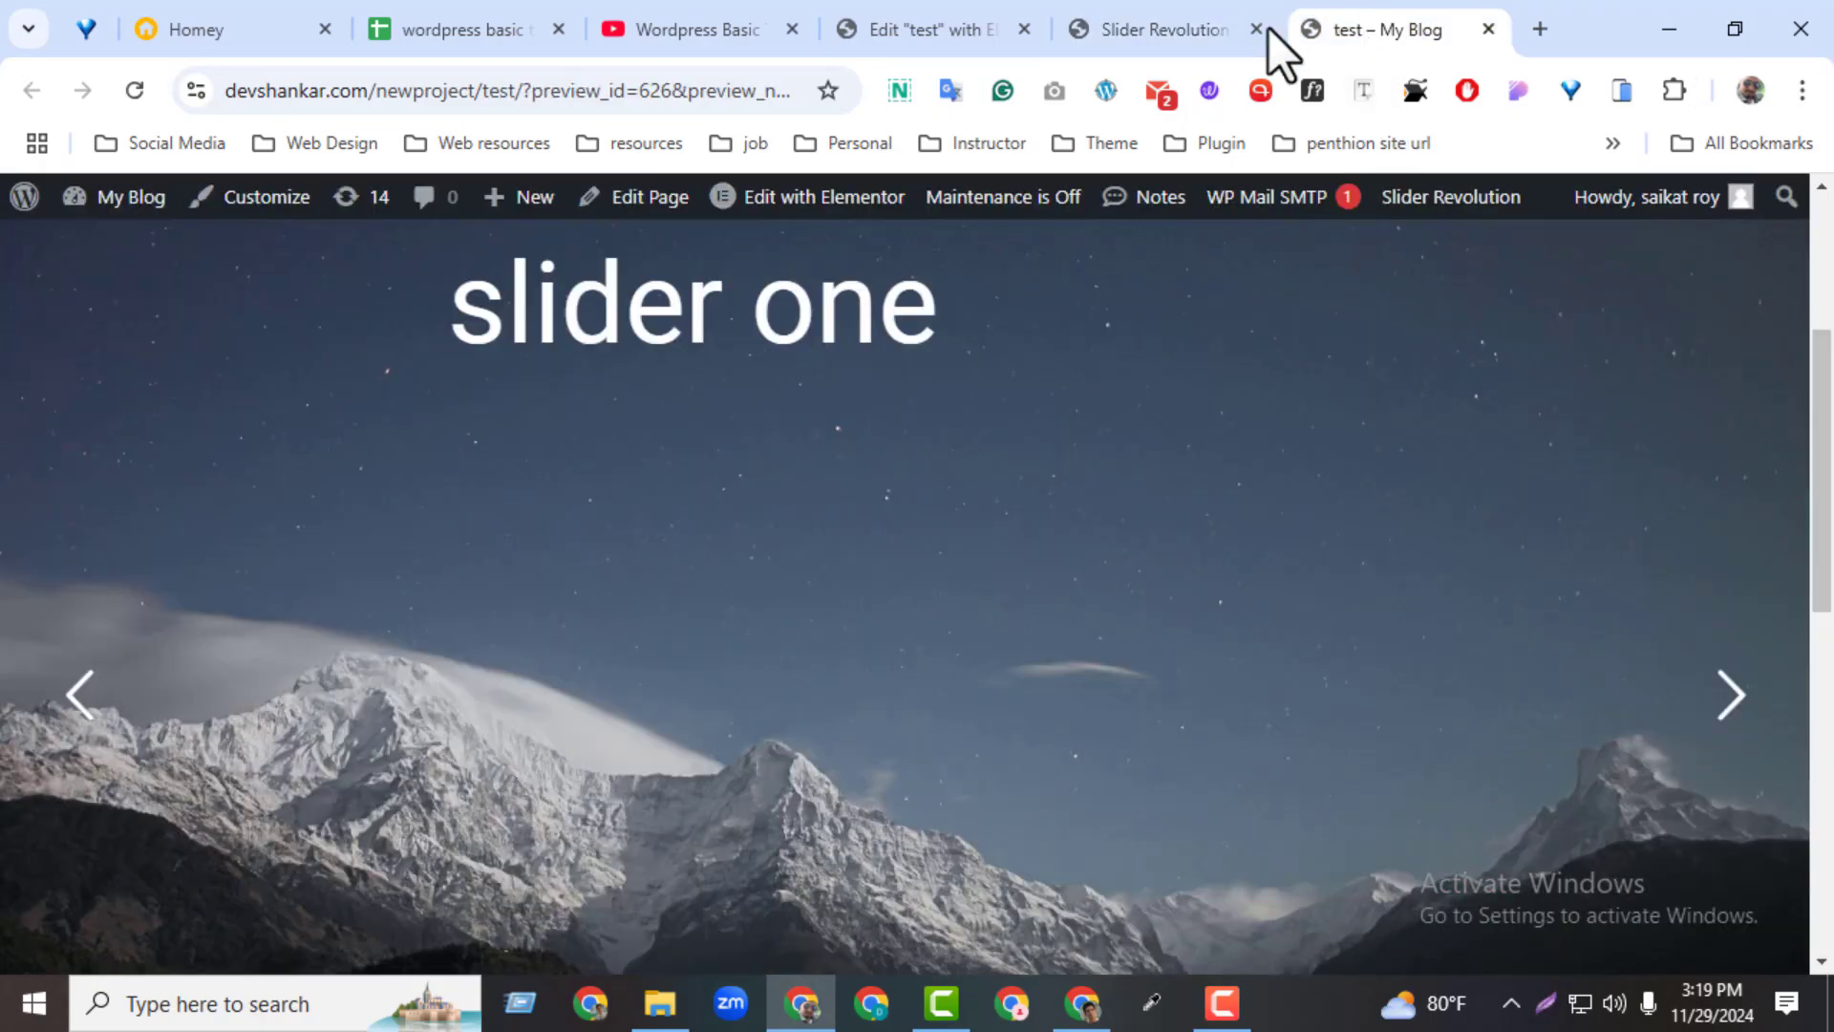
click(135, 90)
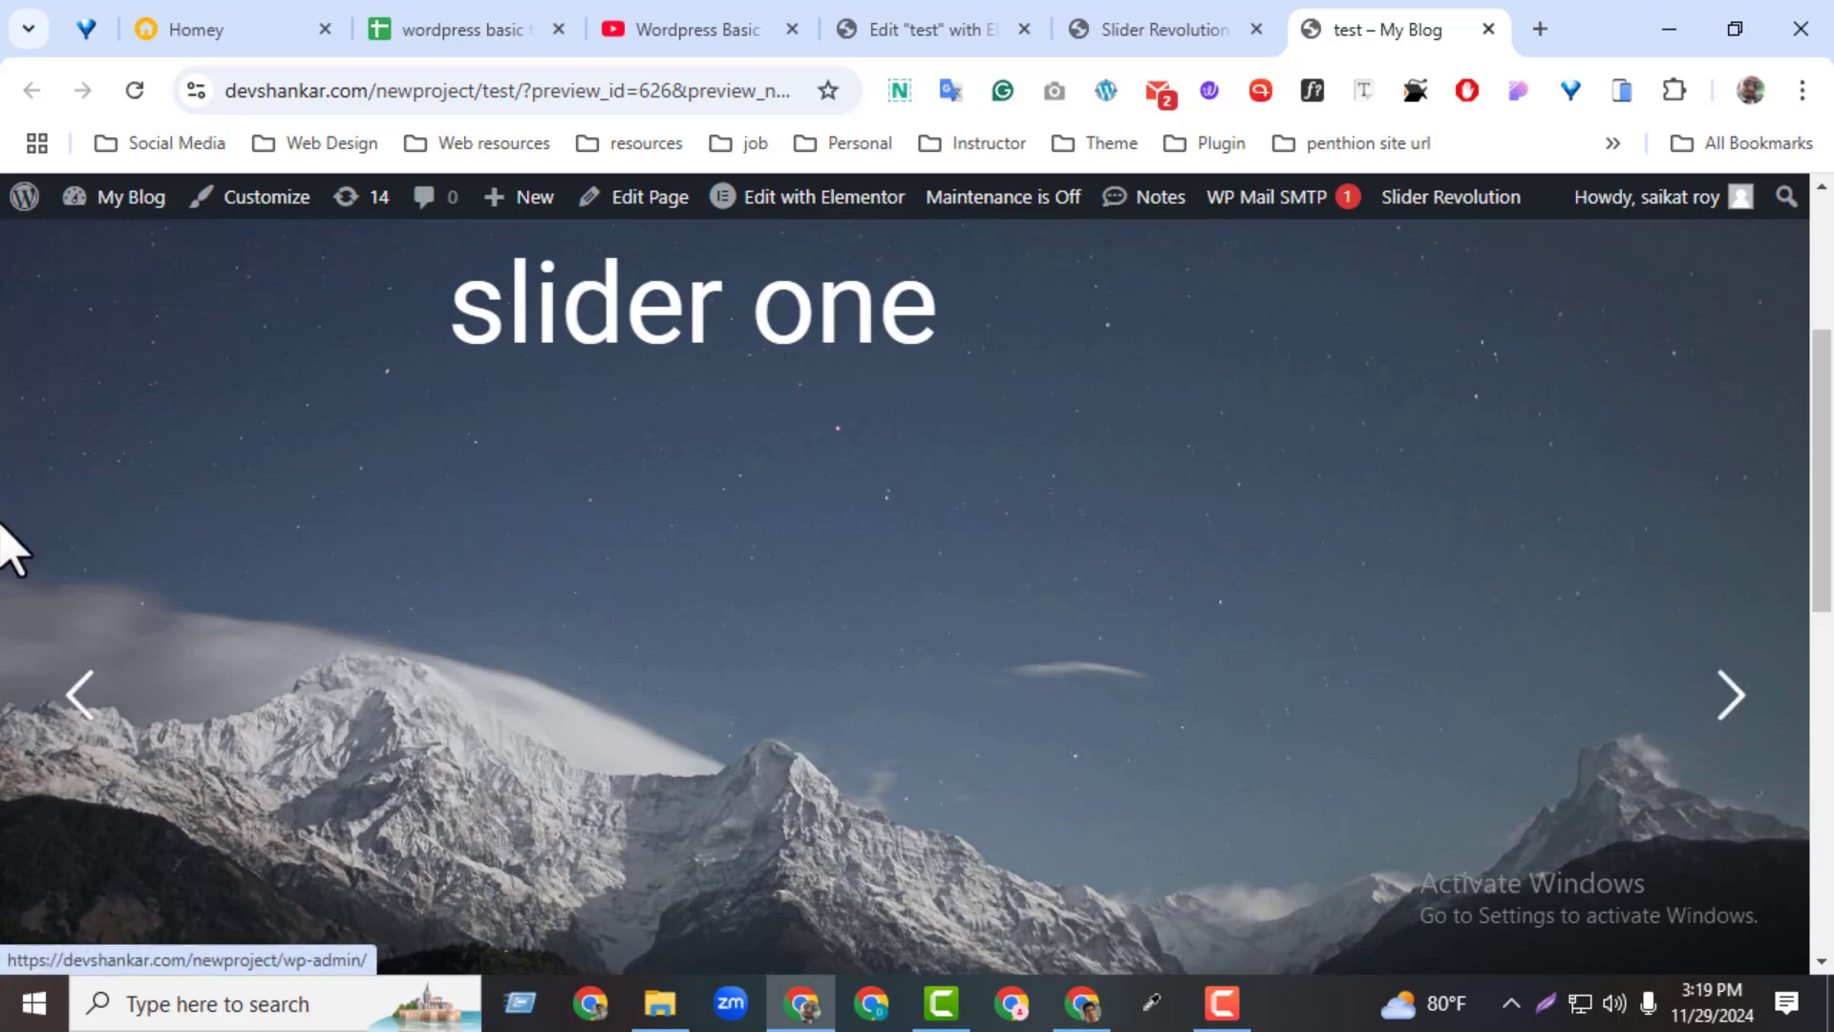
click(134, 90)
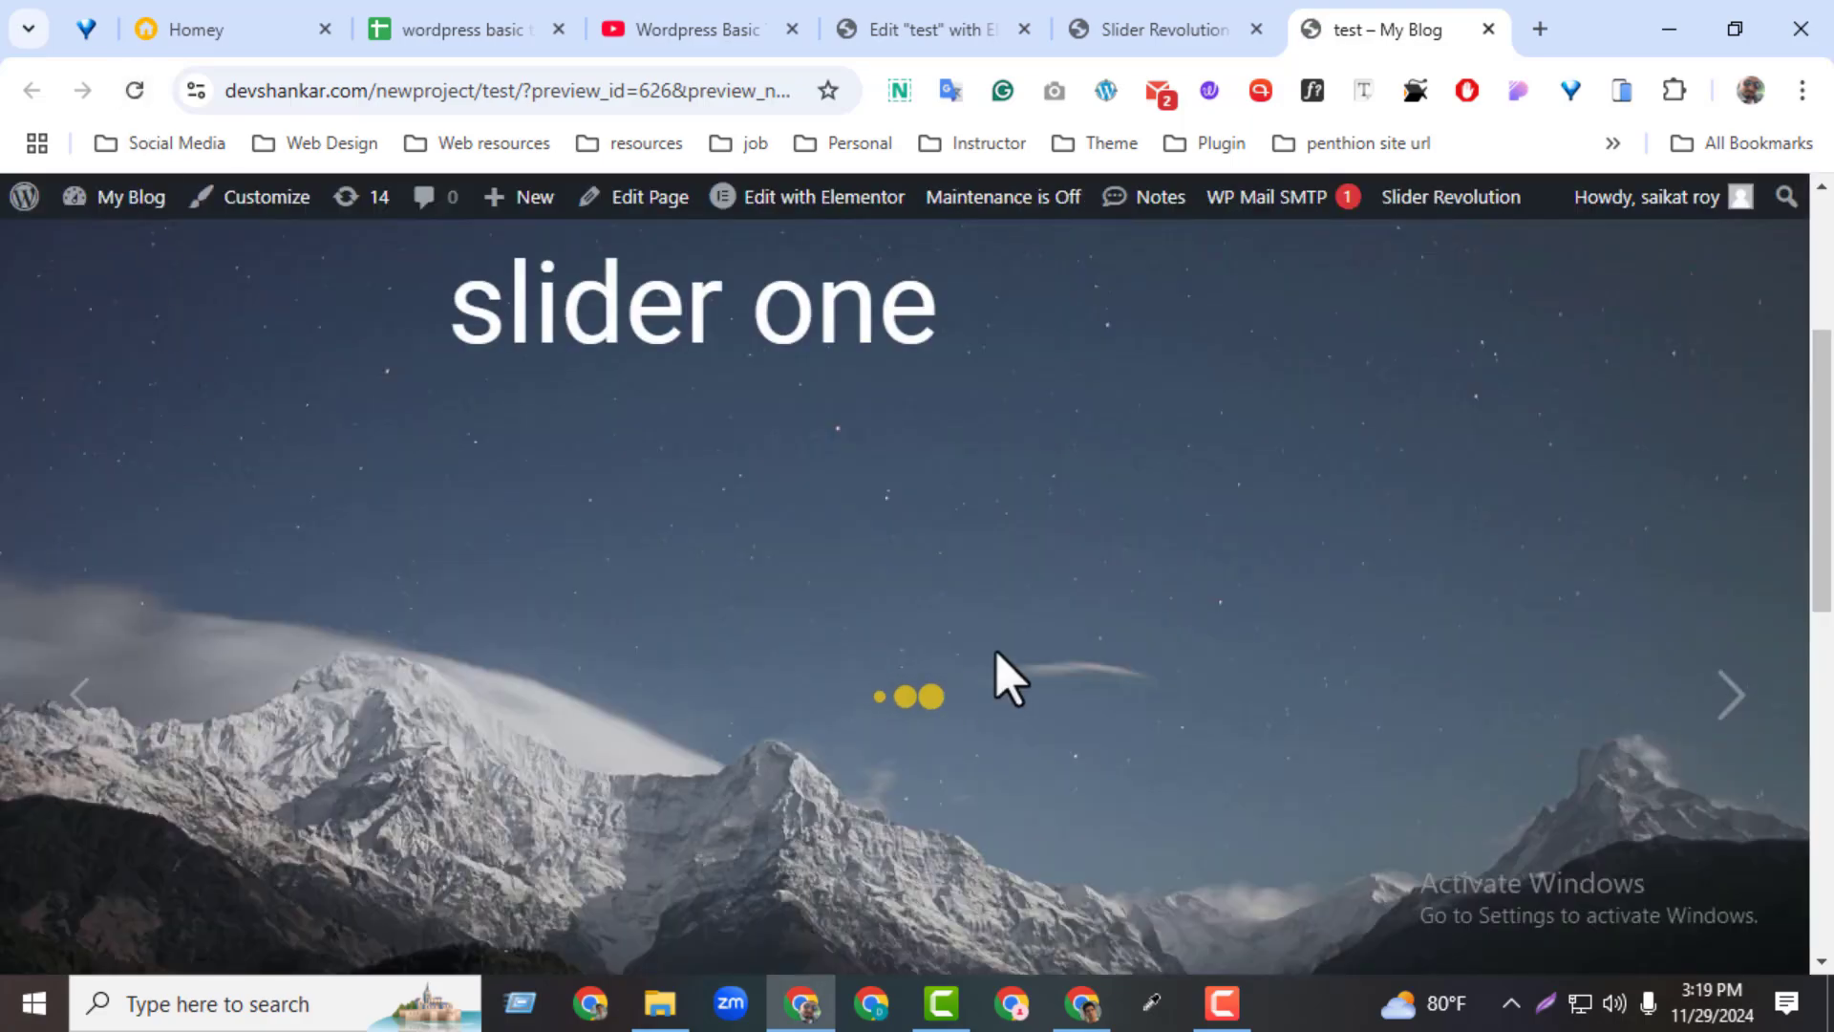
Turn on bullet navigation for the slider in the slider editor and save the module
click(1120, 14)
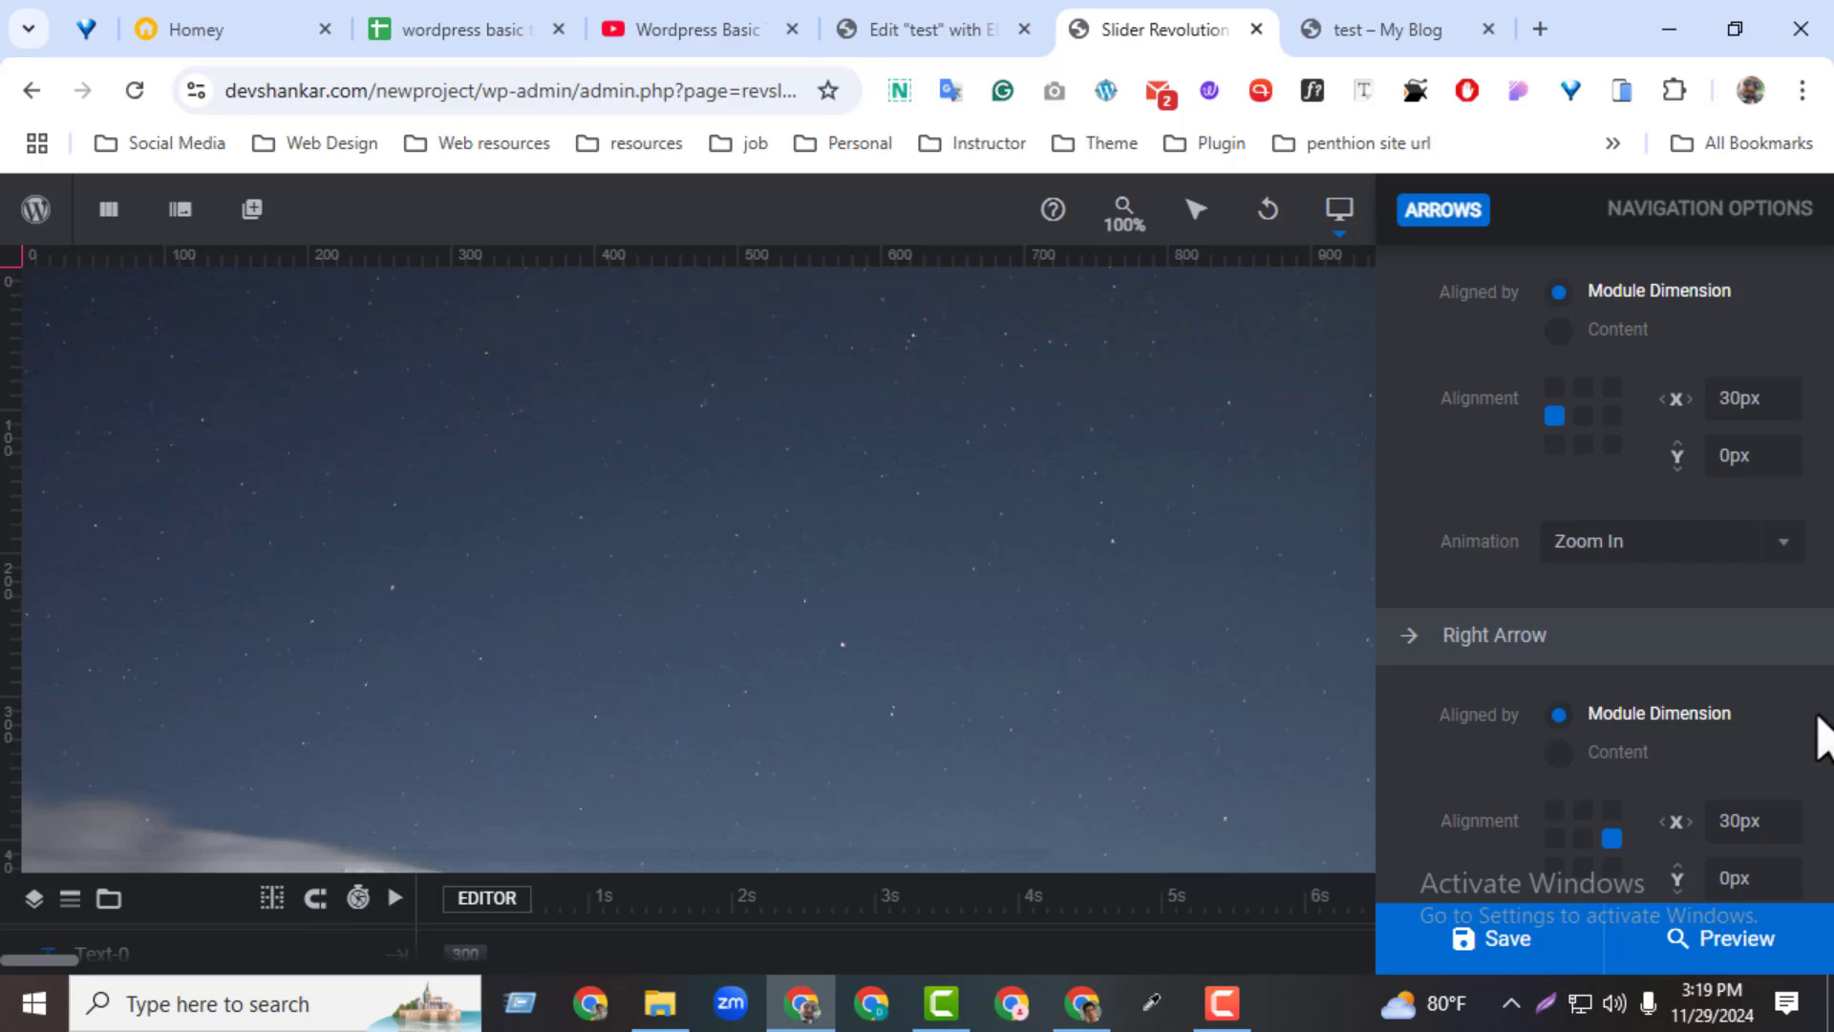
scroll(1825, 735, down, 5)
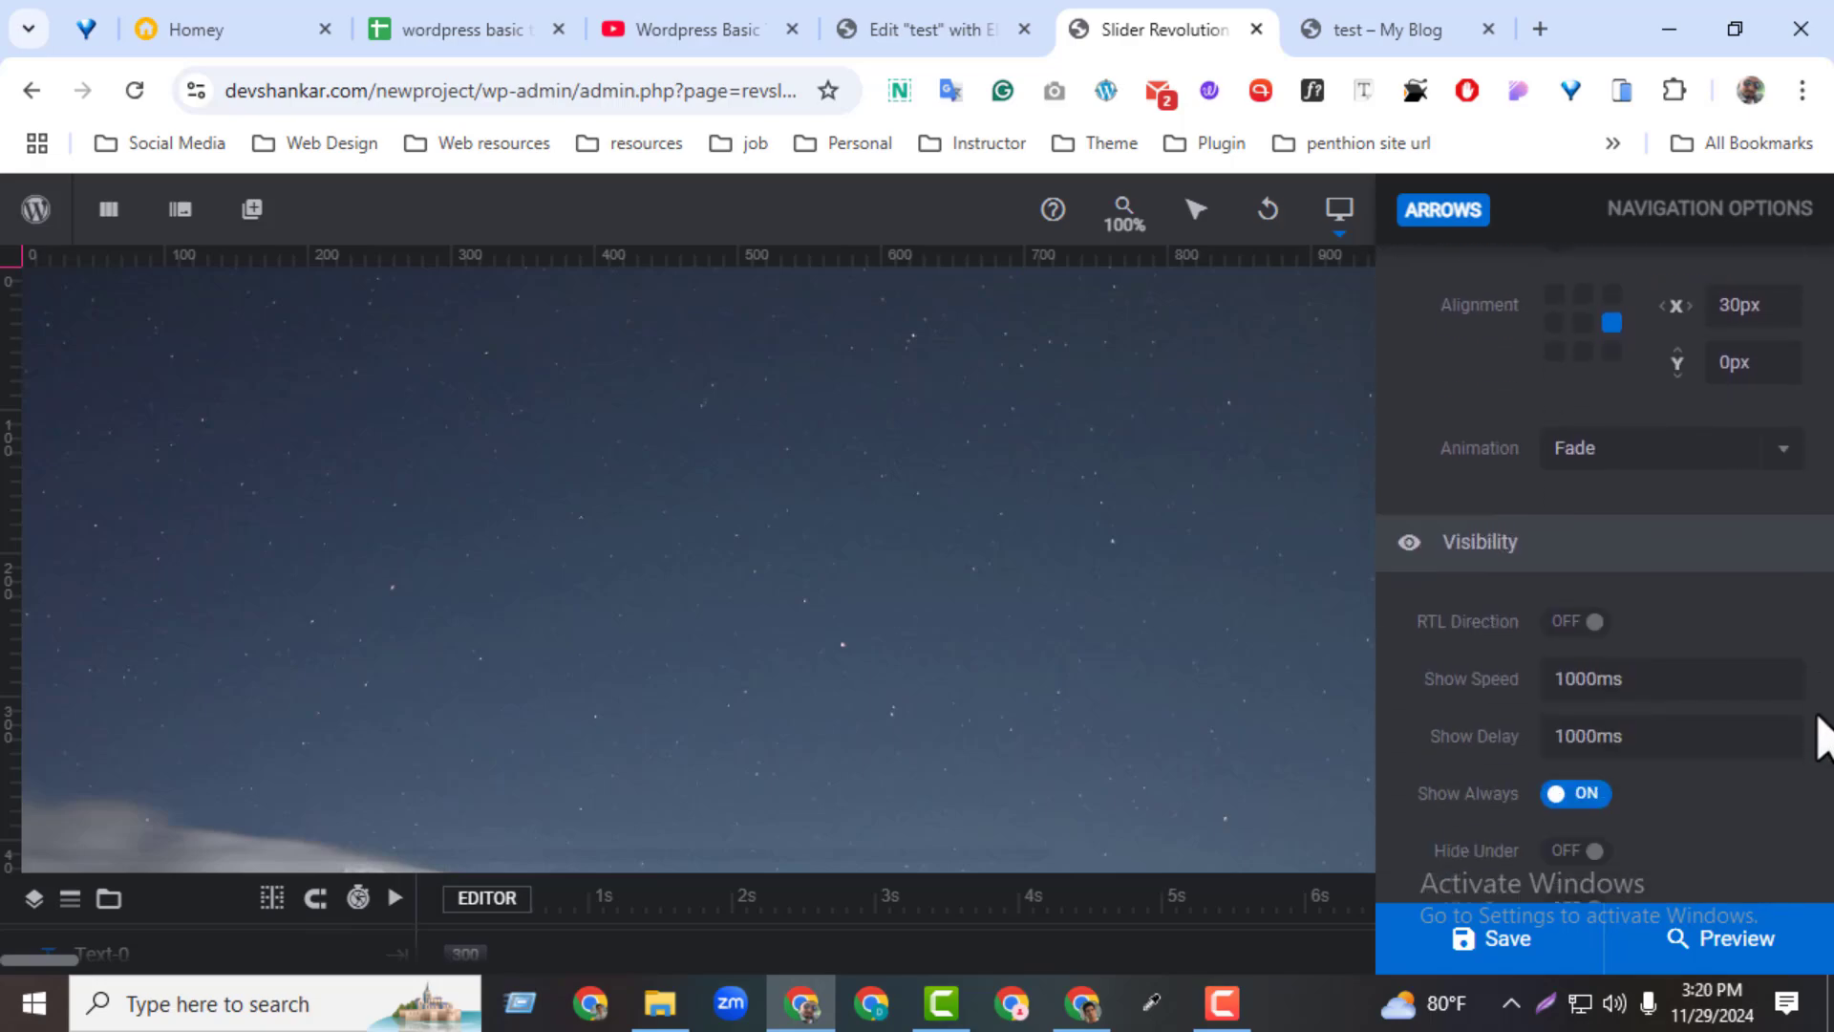
scroll(1820, 736, up, 5)
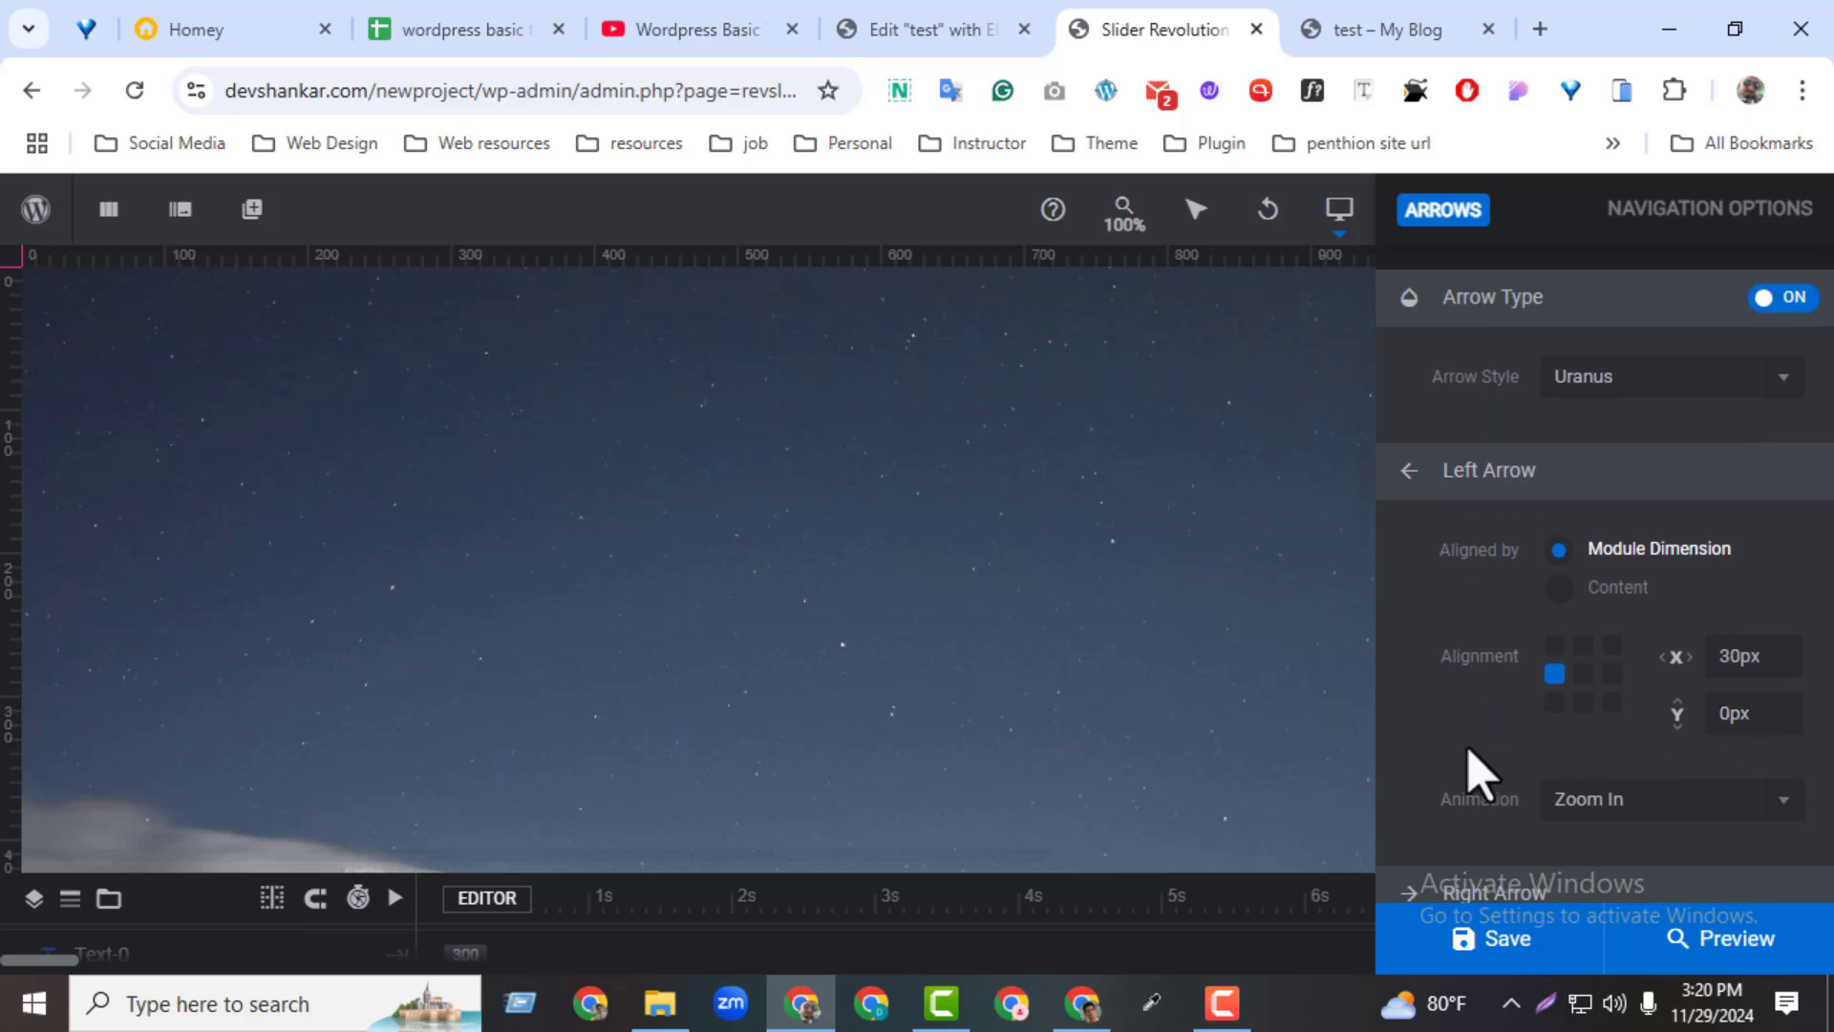
scroll(1671, 759, down, 1)
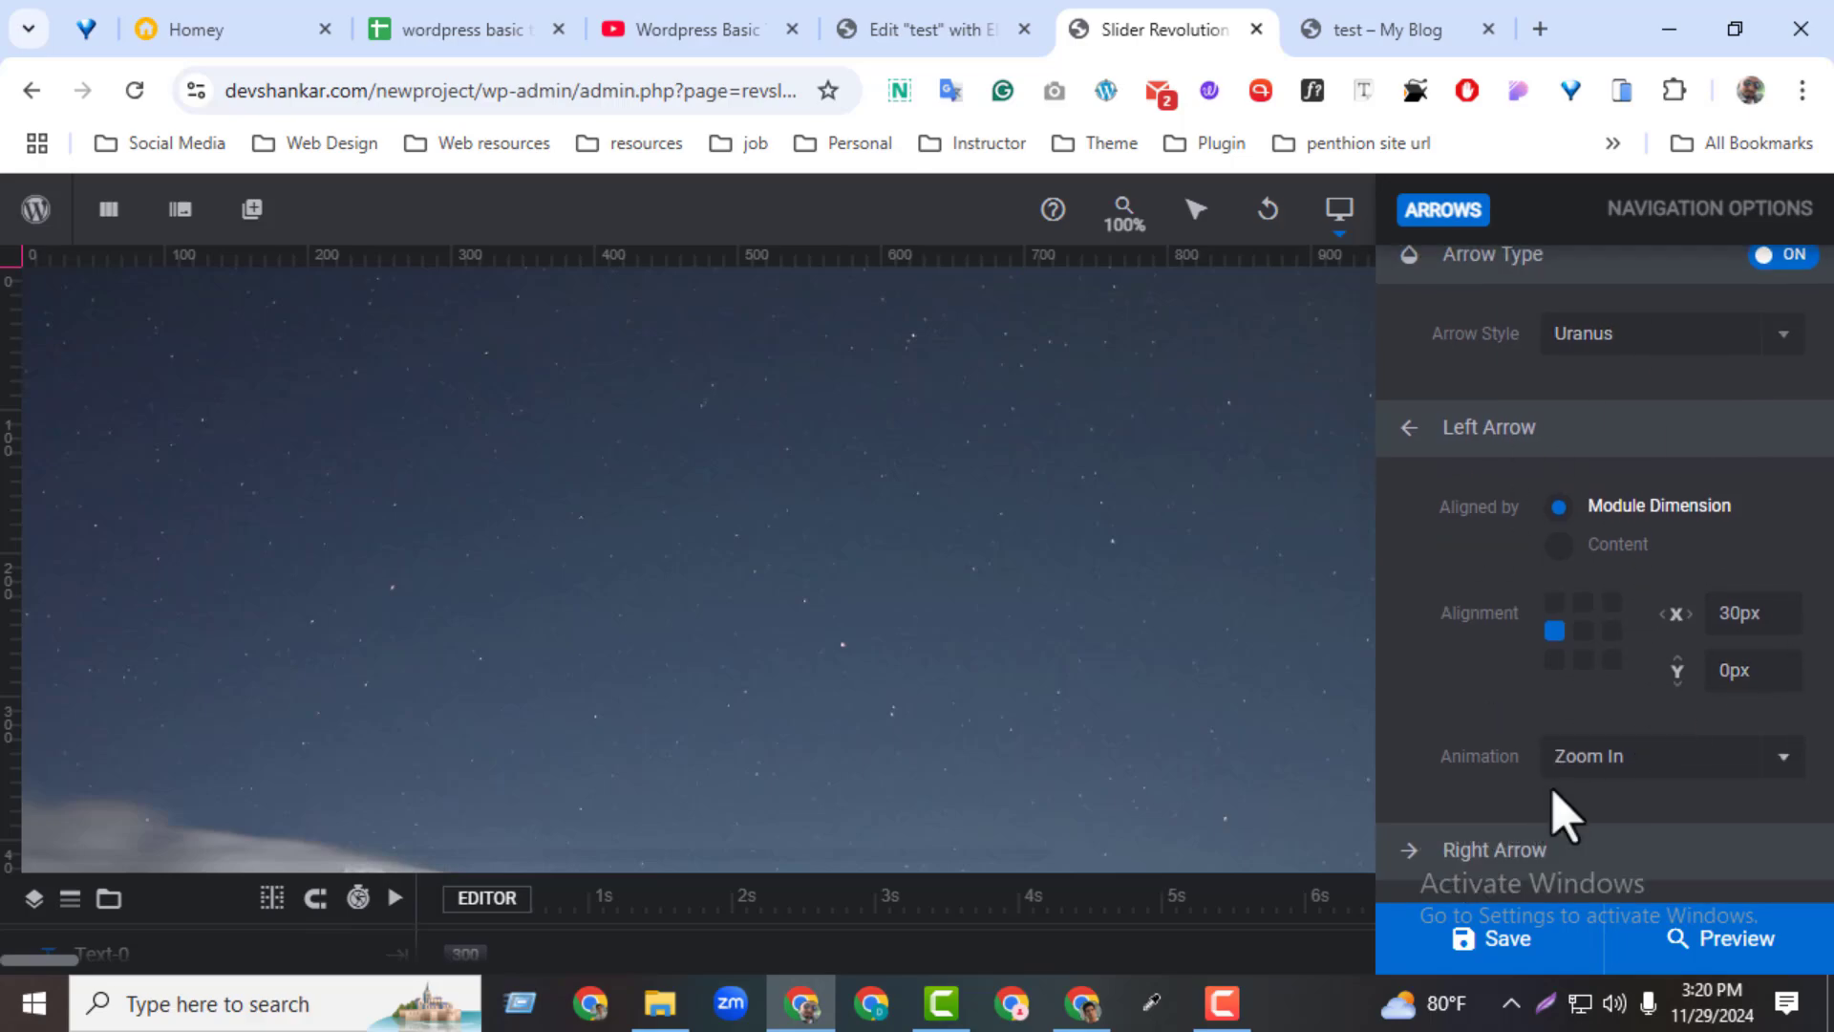
scroll(1624, 669, up, 5)
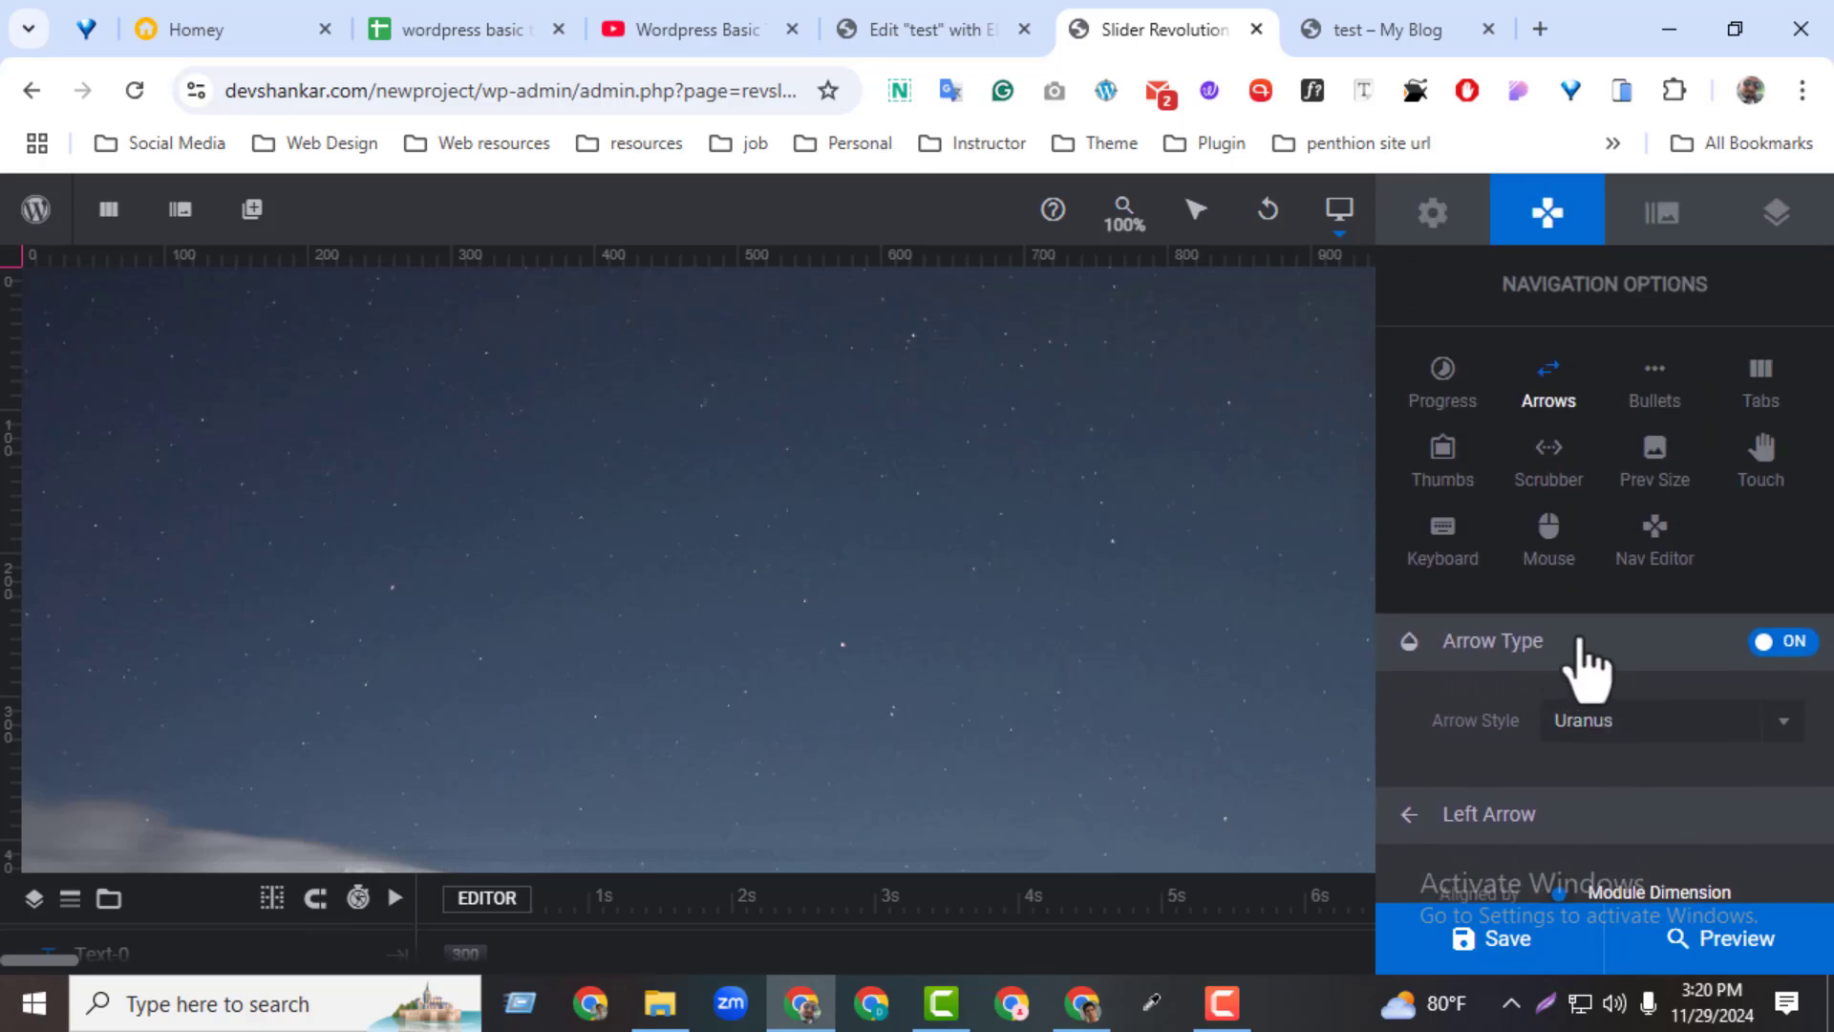
click(1655, 406)
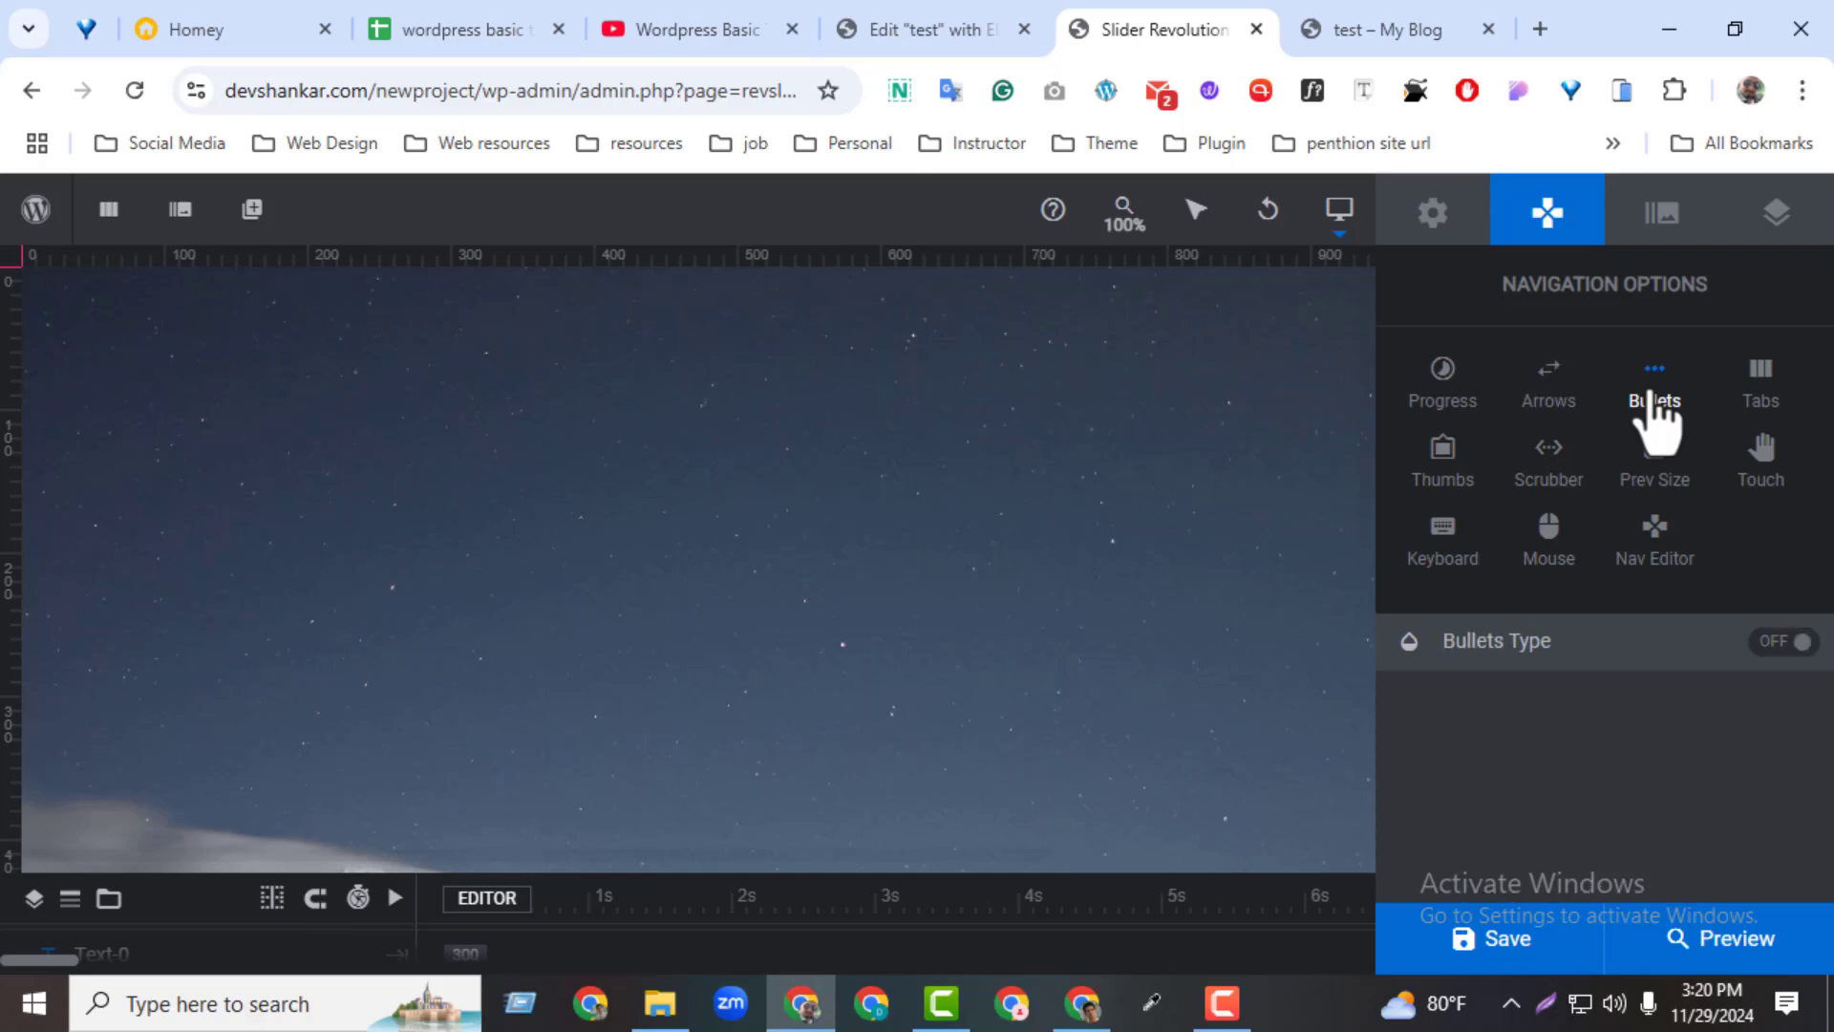
click(1768, 650)
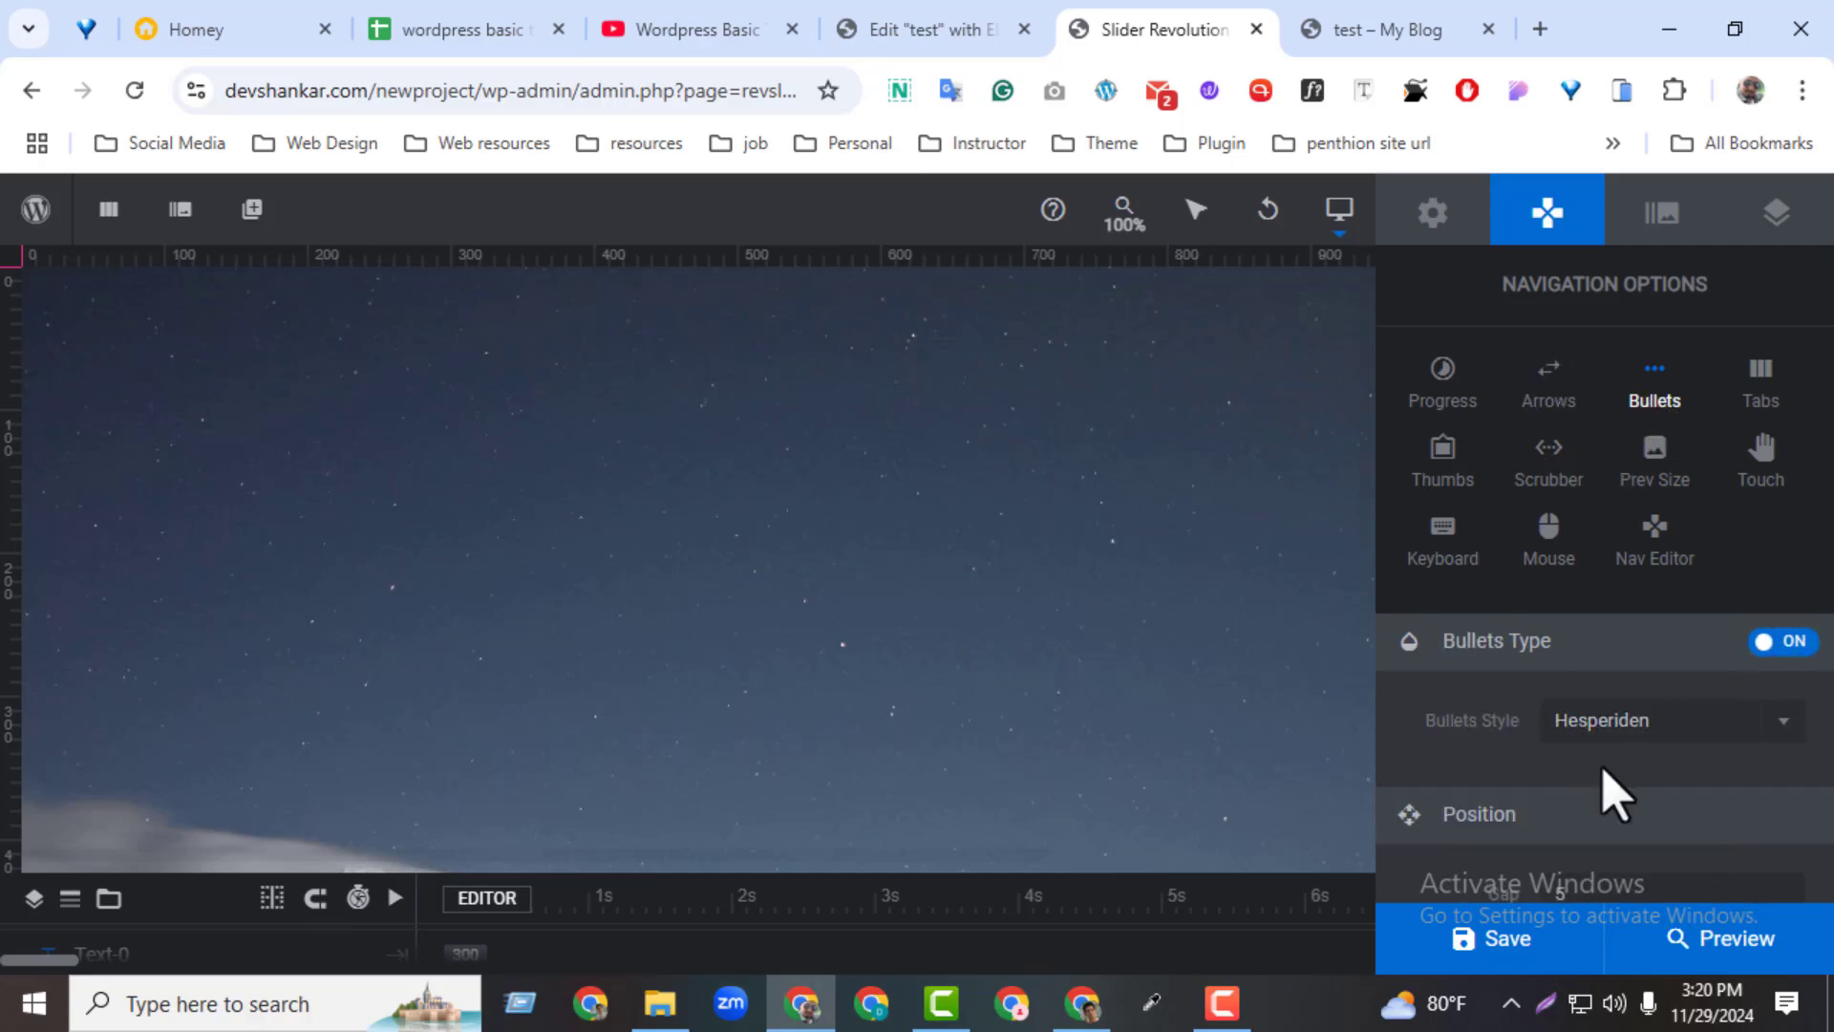
scroll(1612, 791, down, 3)
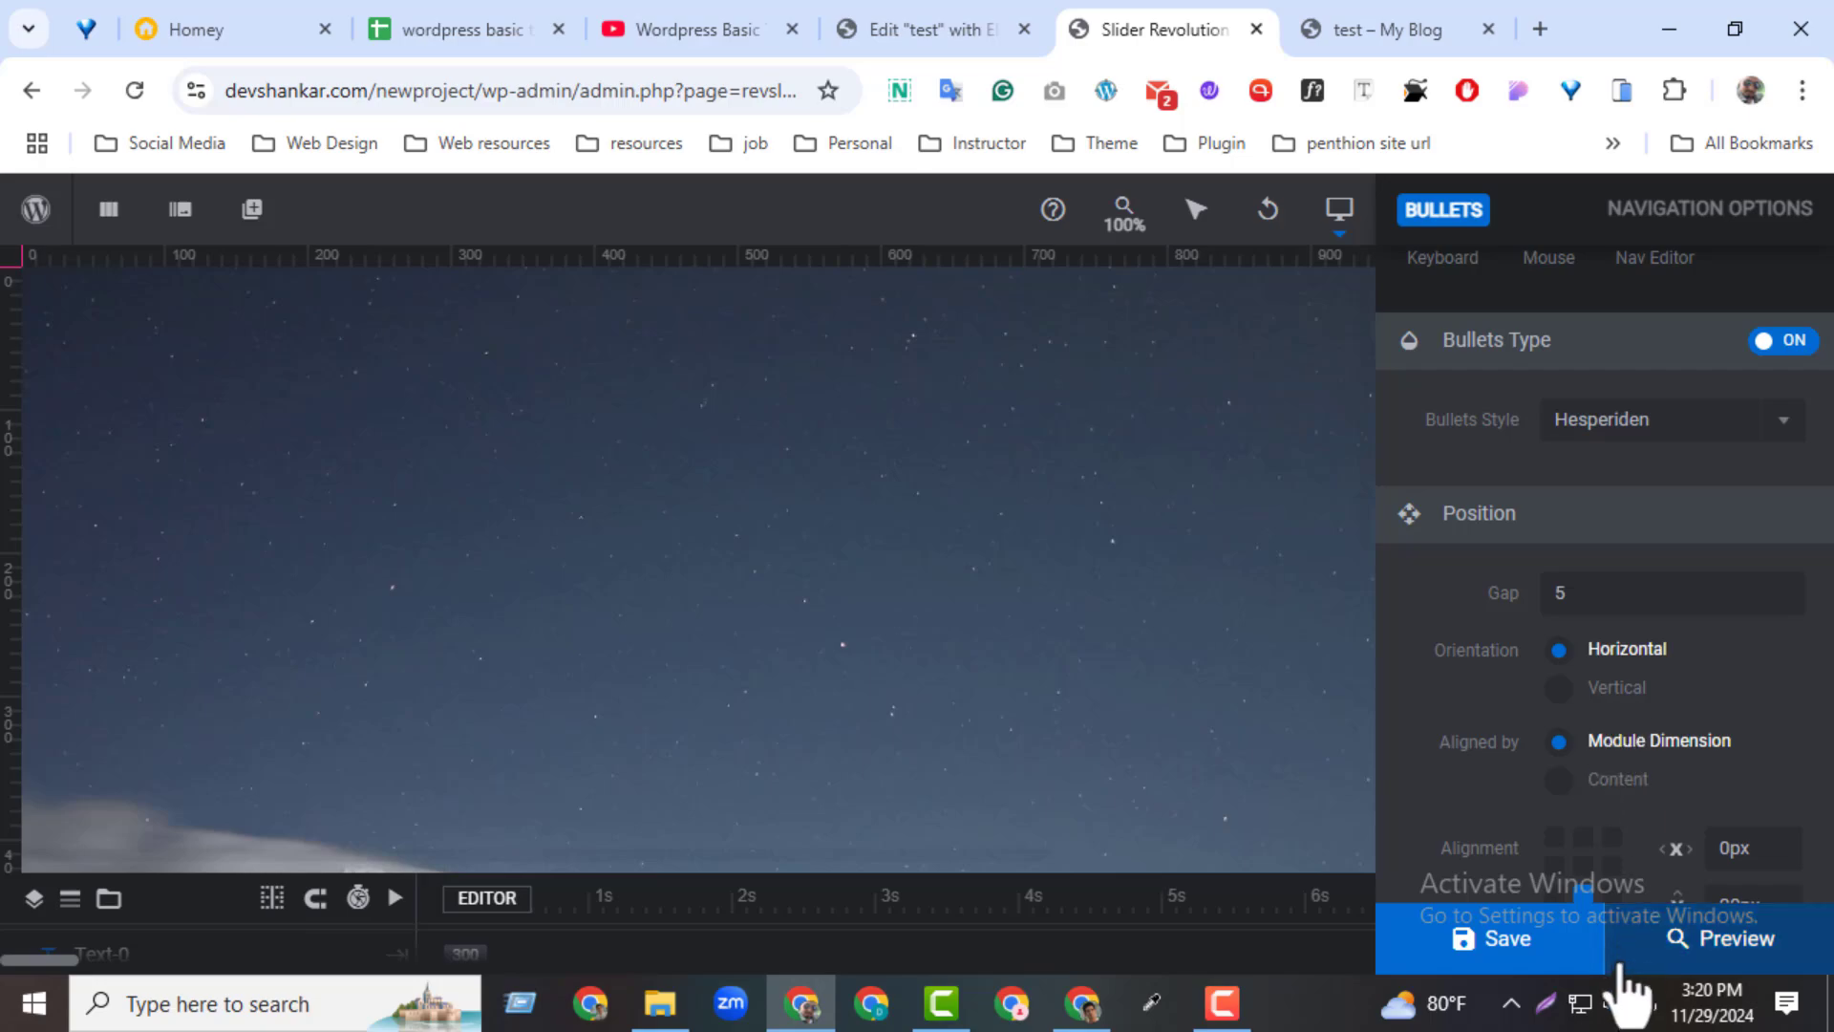
click(1576, 946)
Reload the test page and try the bullets below the slider to change slides
click(1347, 27)
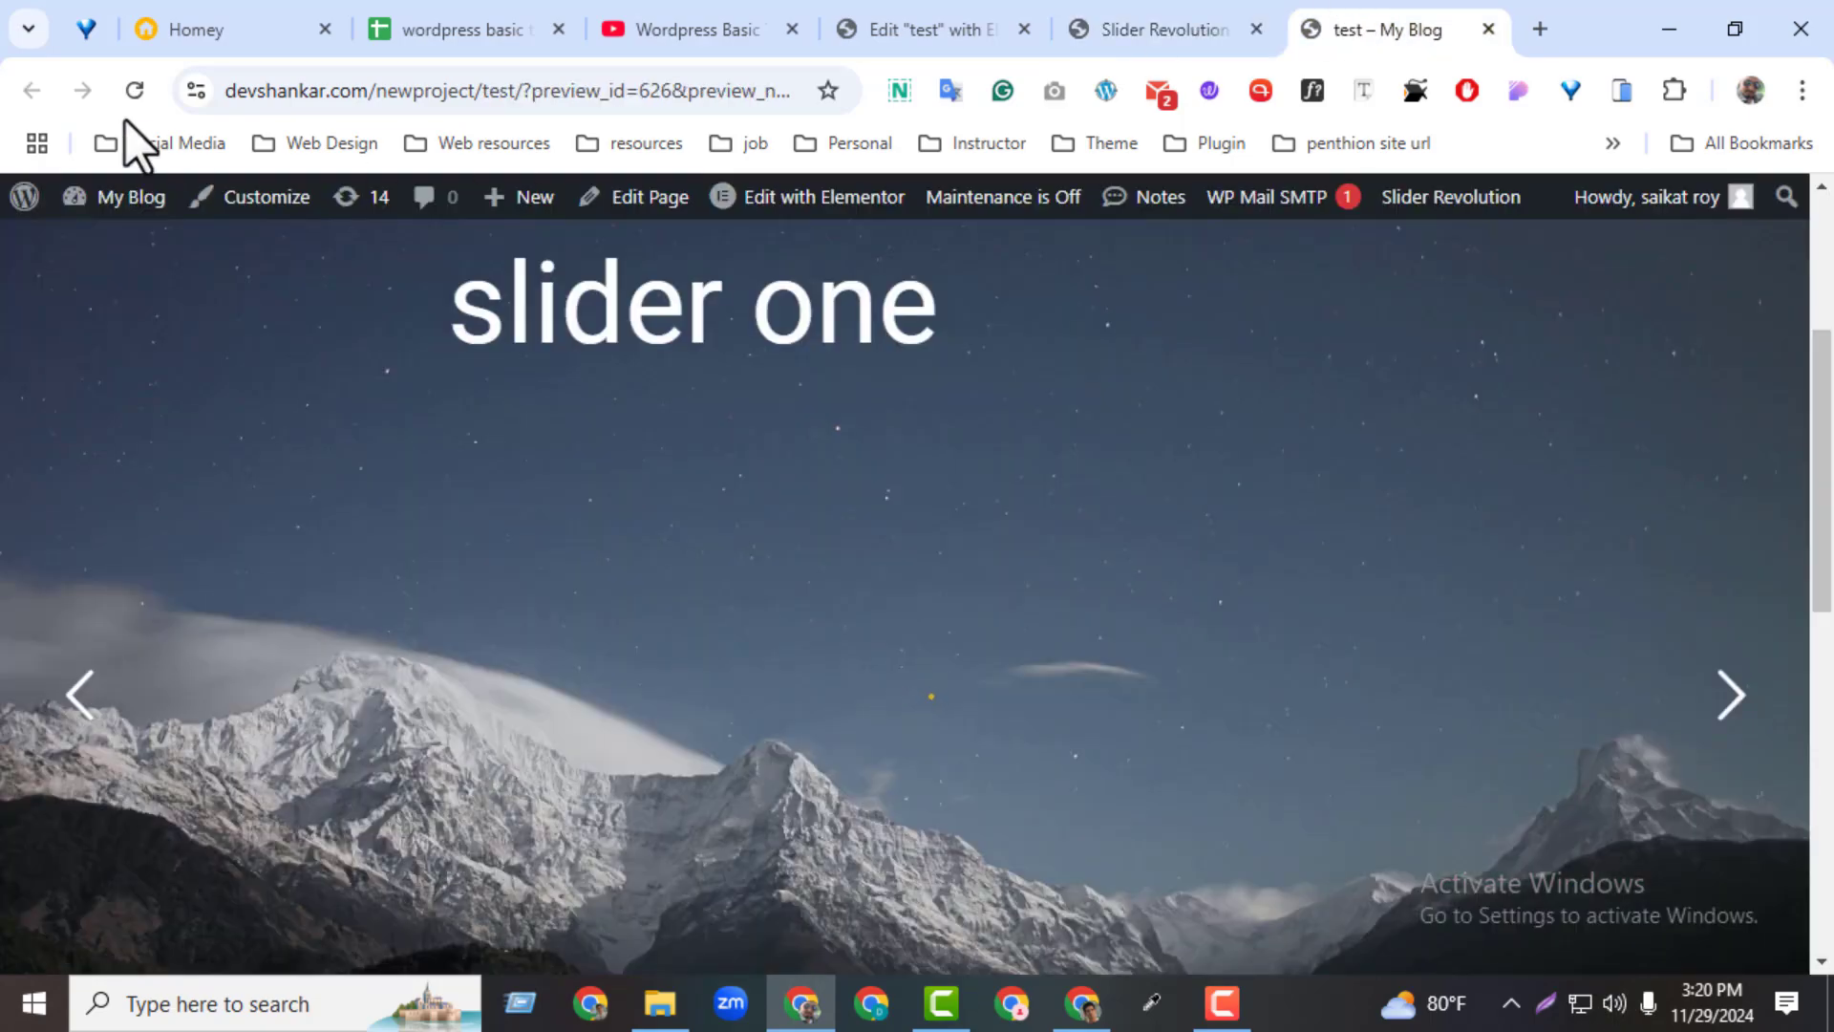
click(125, 93)
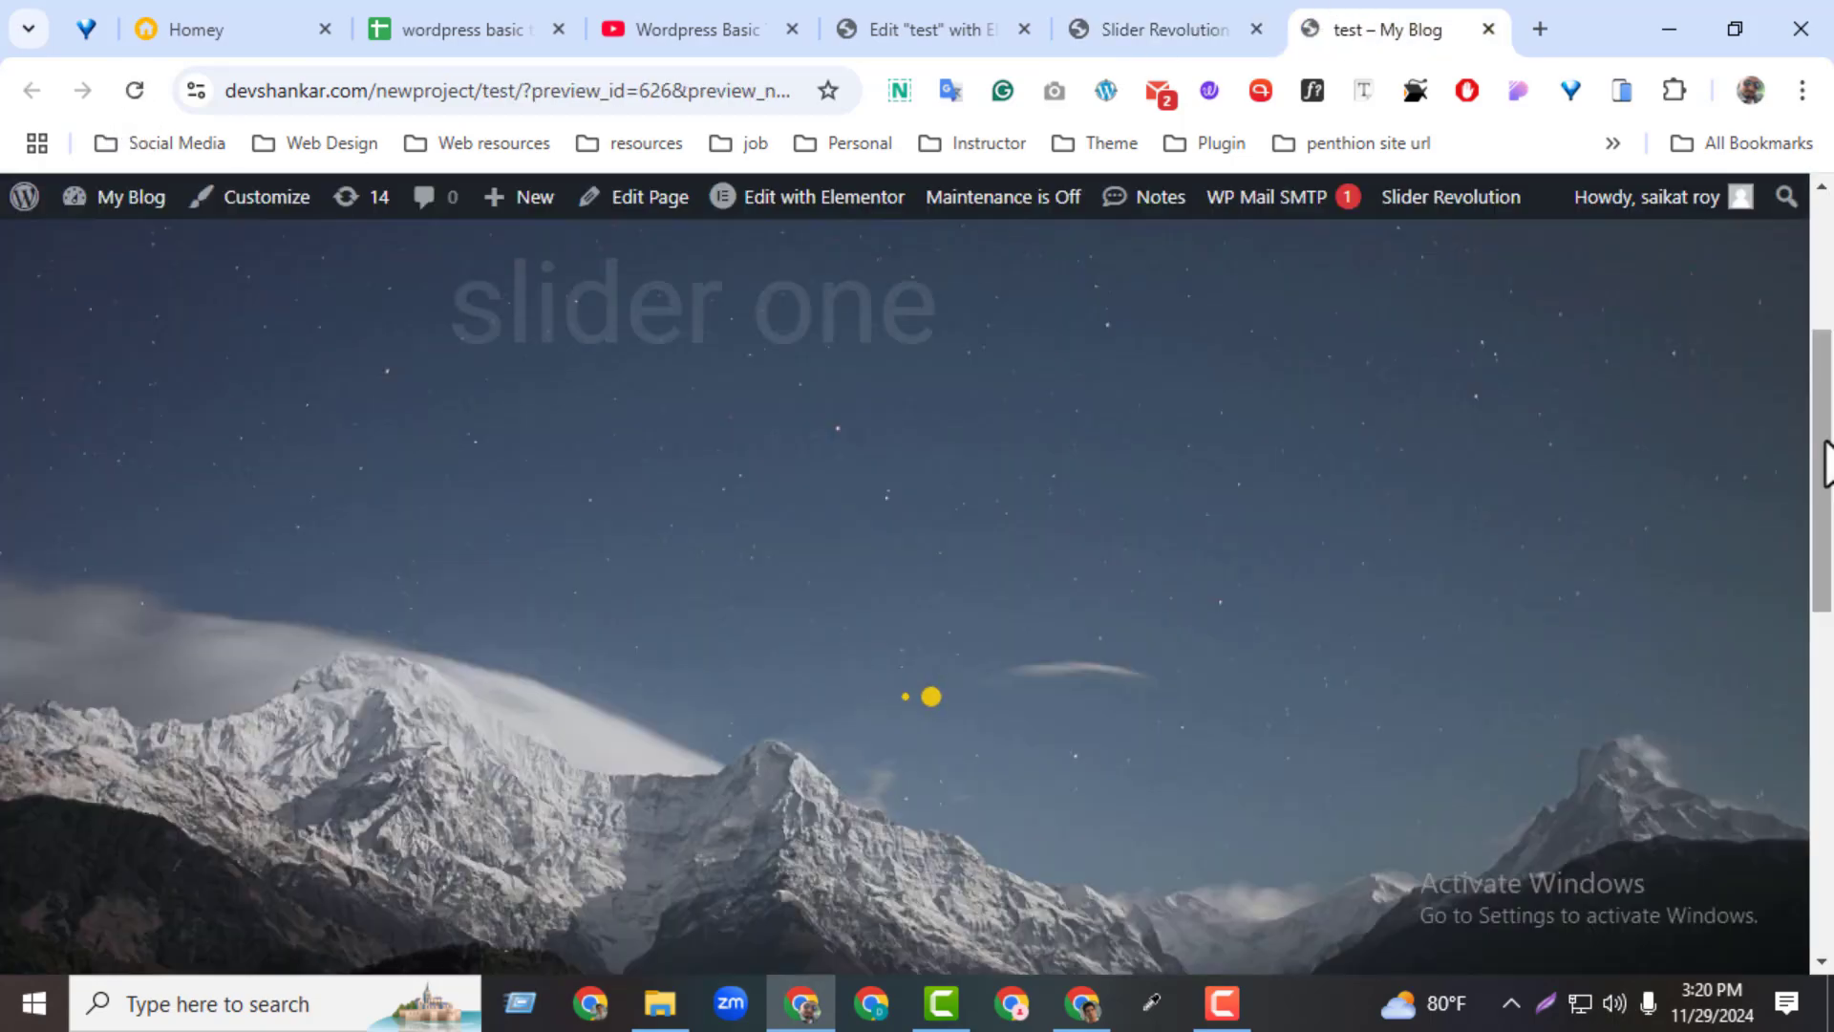
drag(1823, 457, 1808, 607)
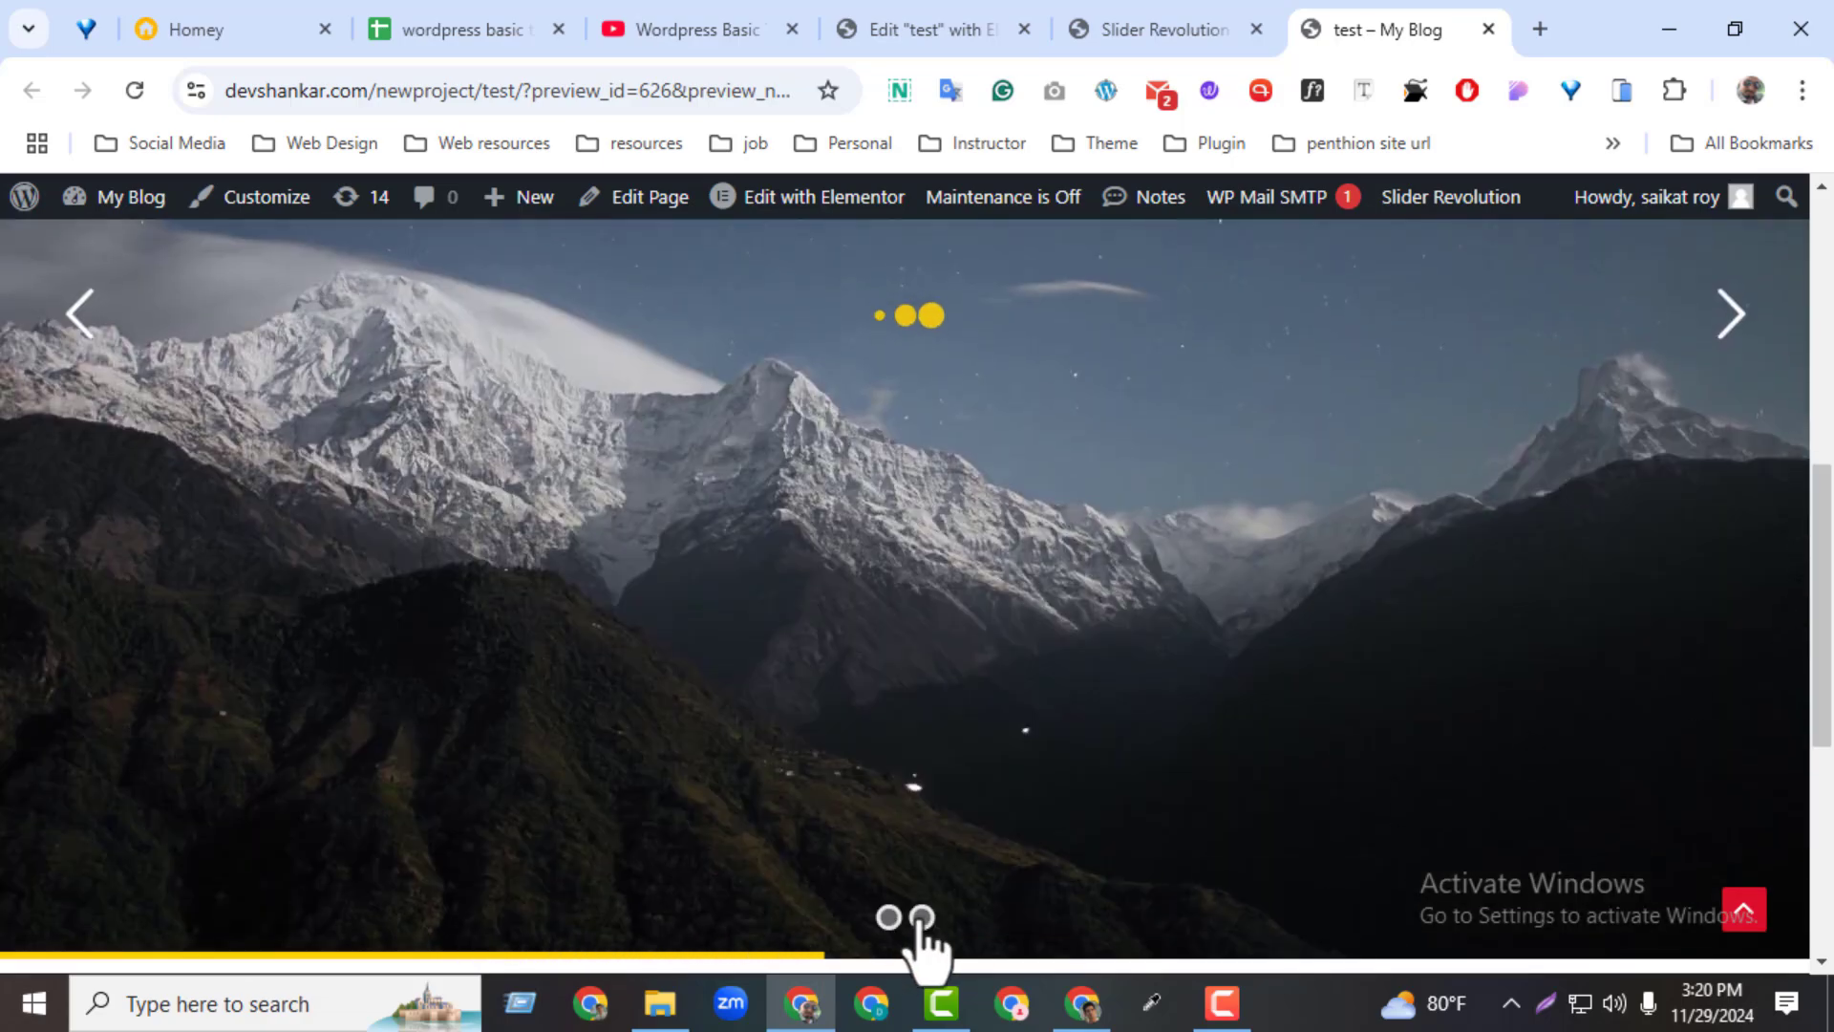
click(888, 917)
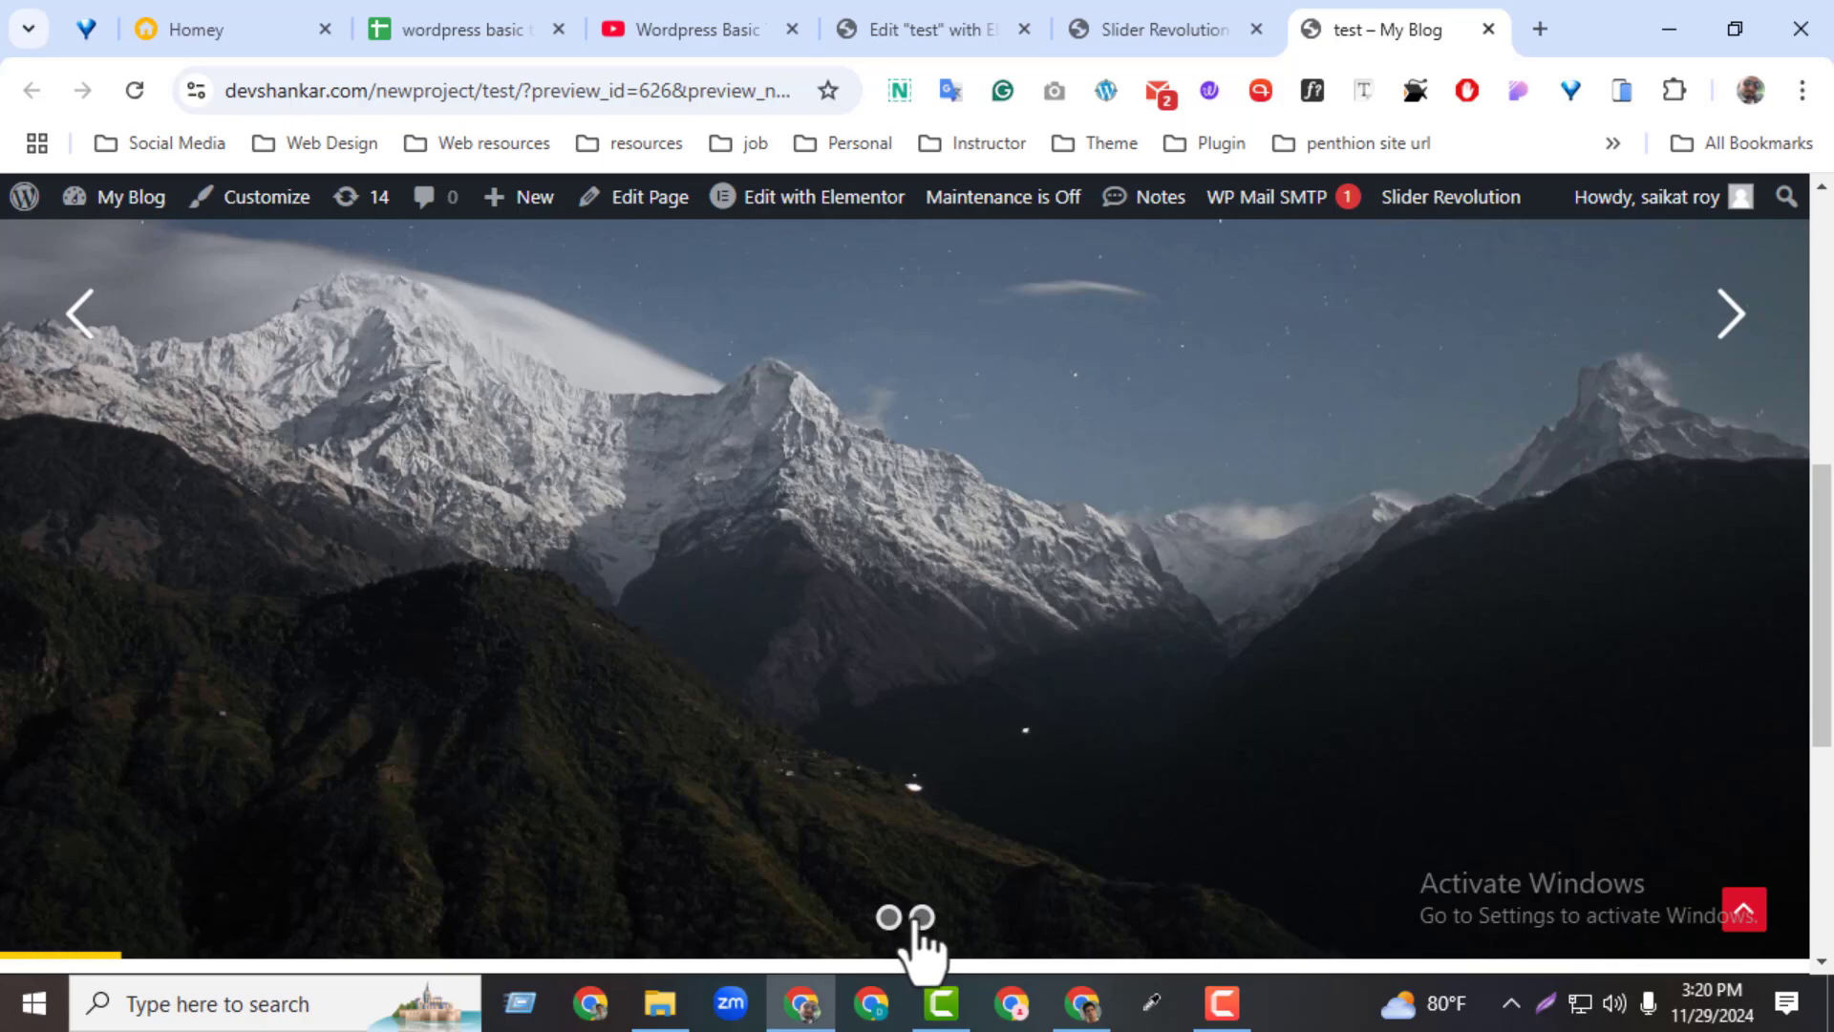
drag(1821, 611, 1821, 499)
drag(1825, 411, 1825, 336)
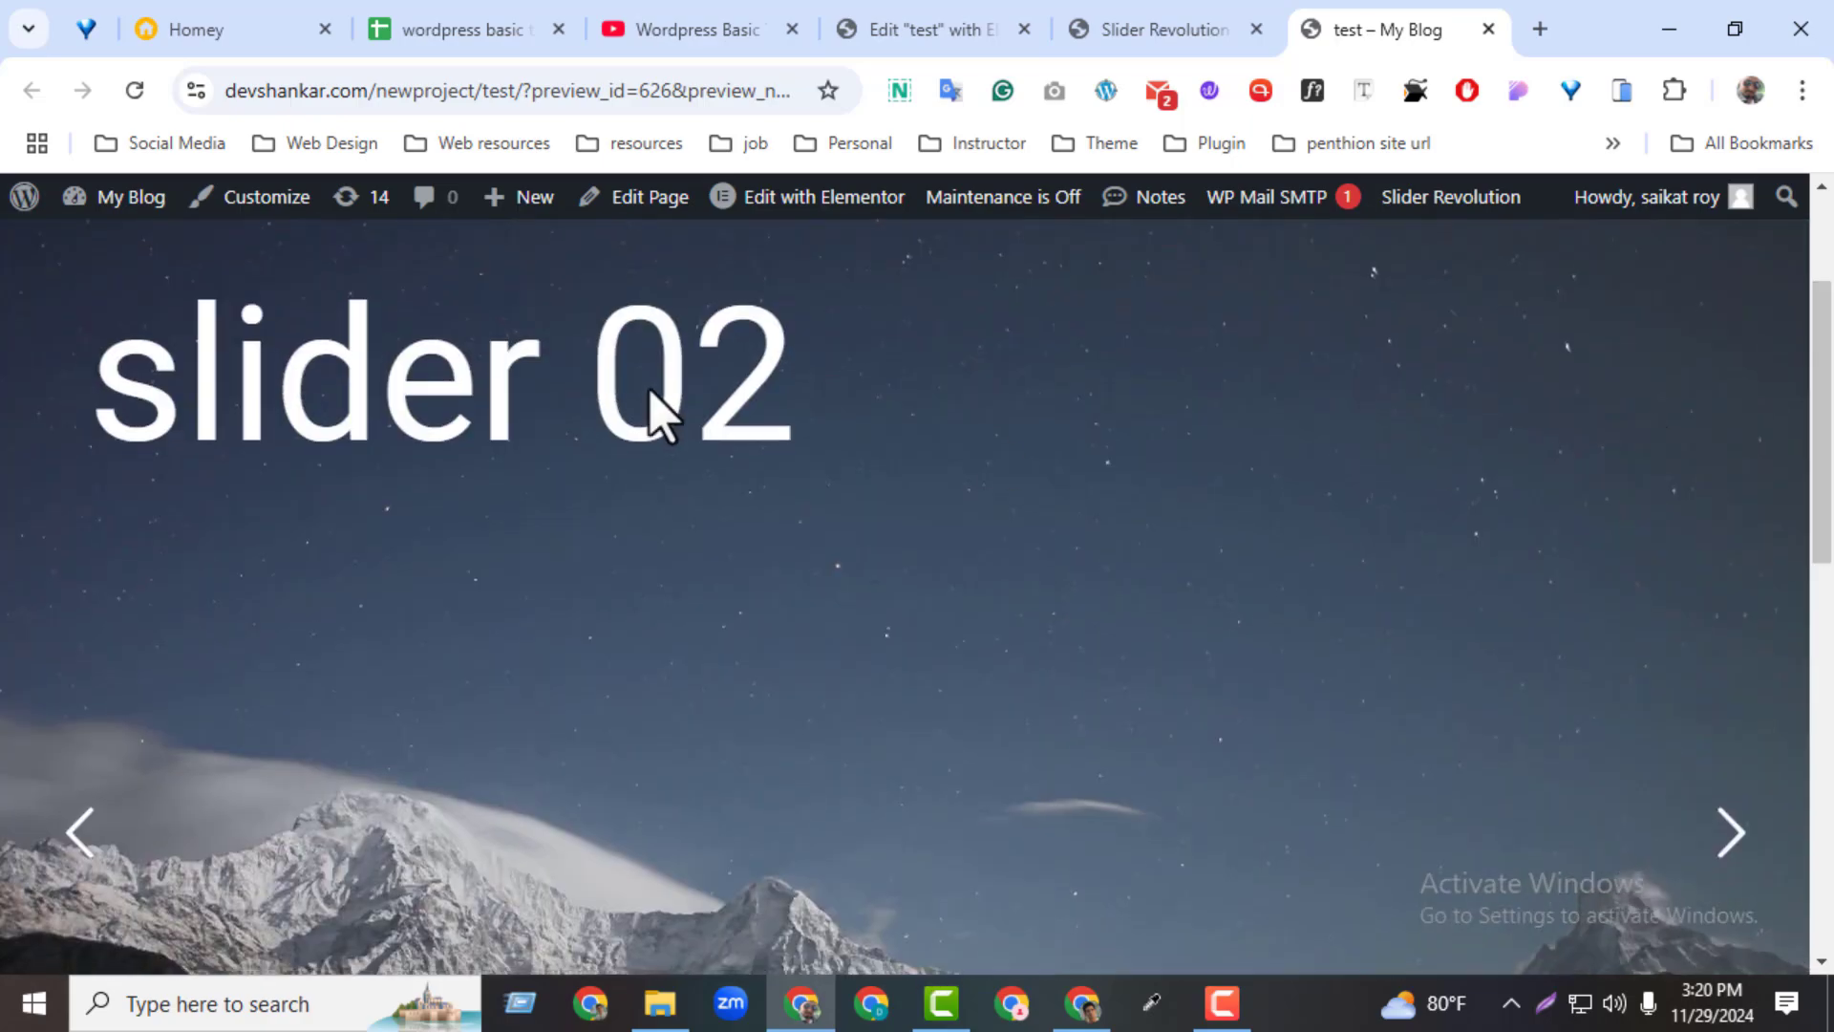
Set the bullets in the slider editor to Vertical orientation with middle-left alignment and save the module
click(1170, 34)
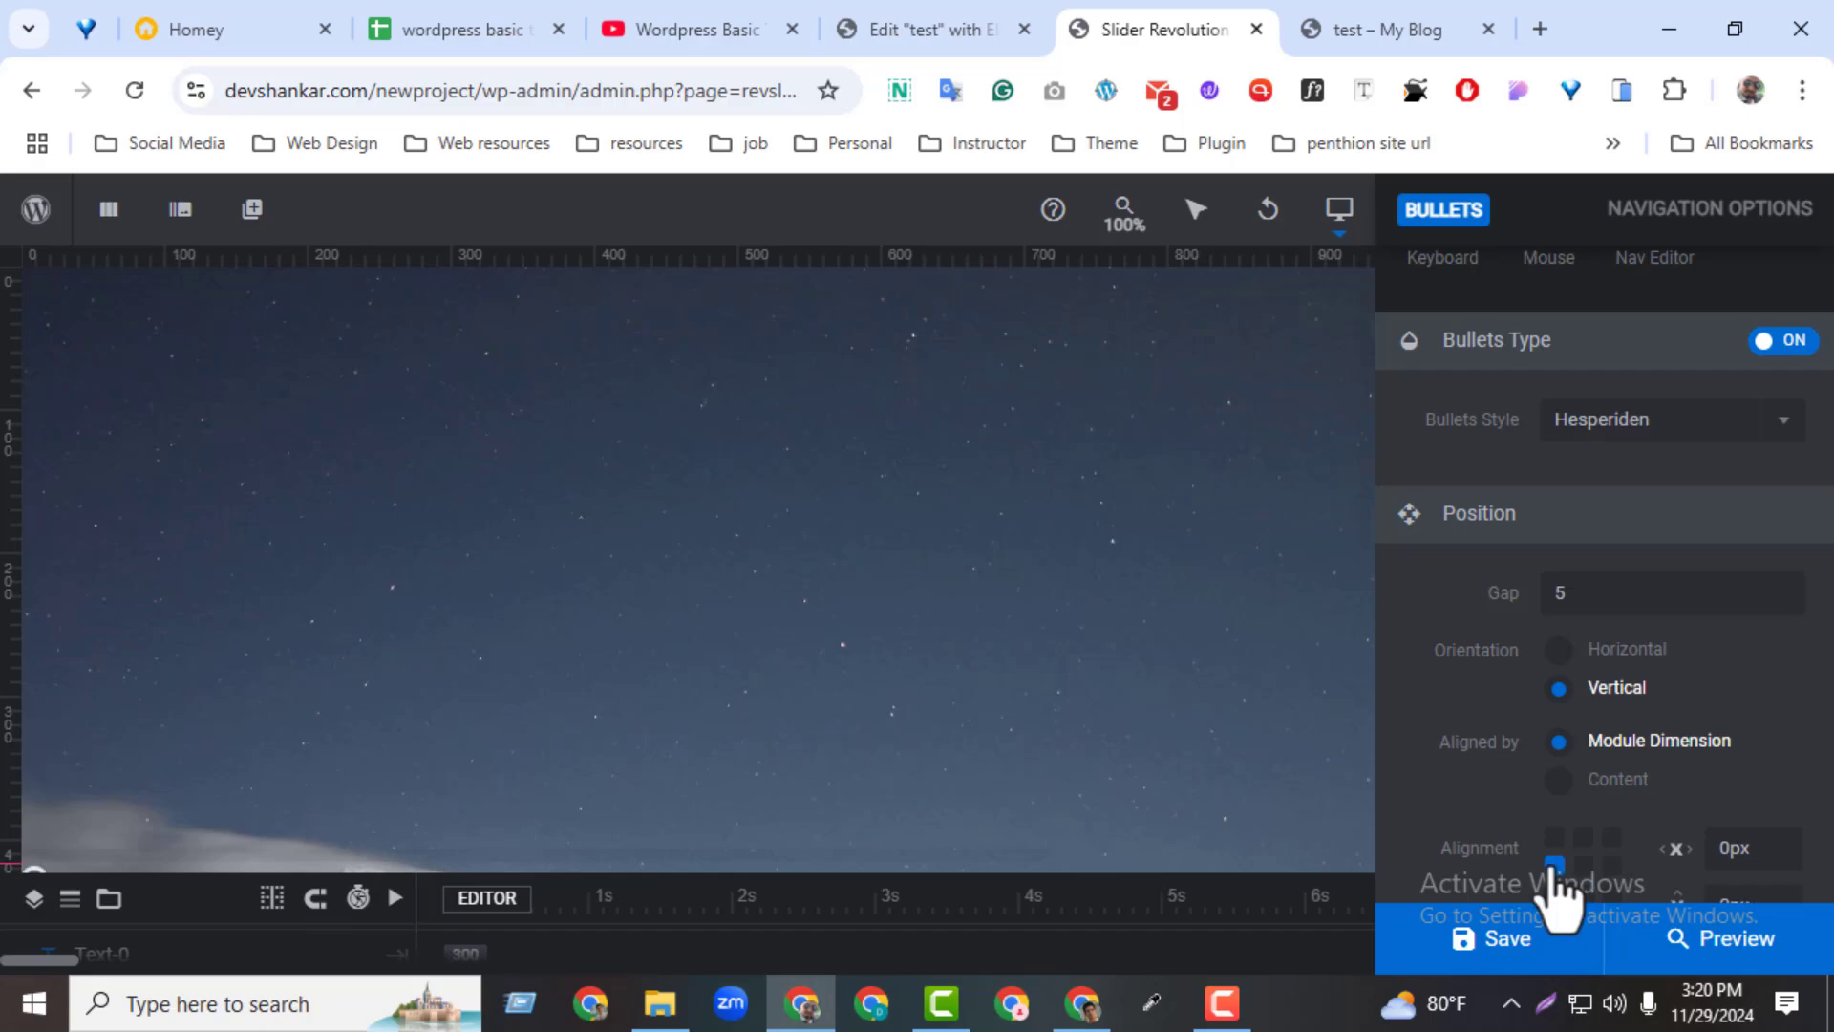
click(1524, 951)
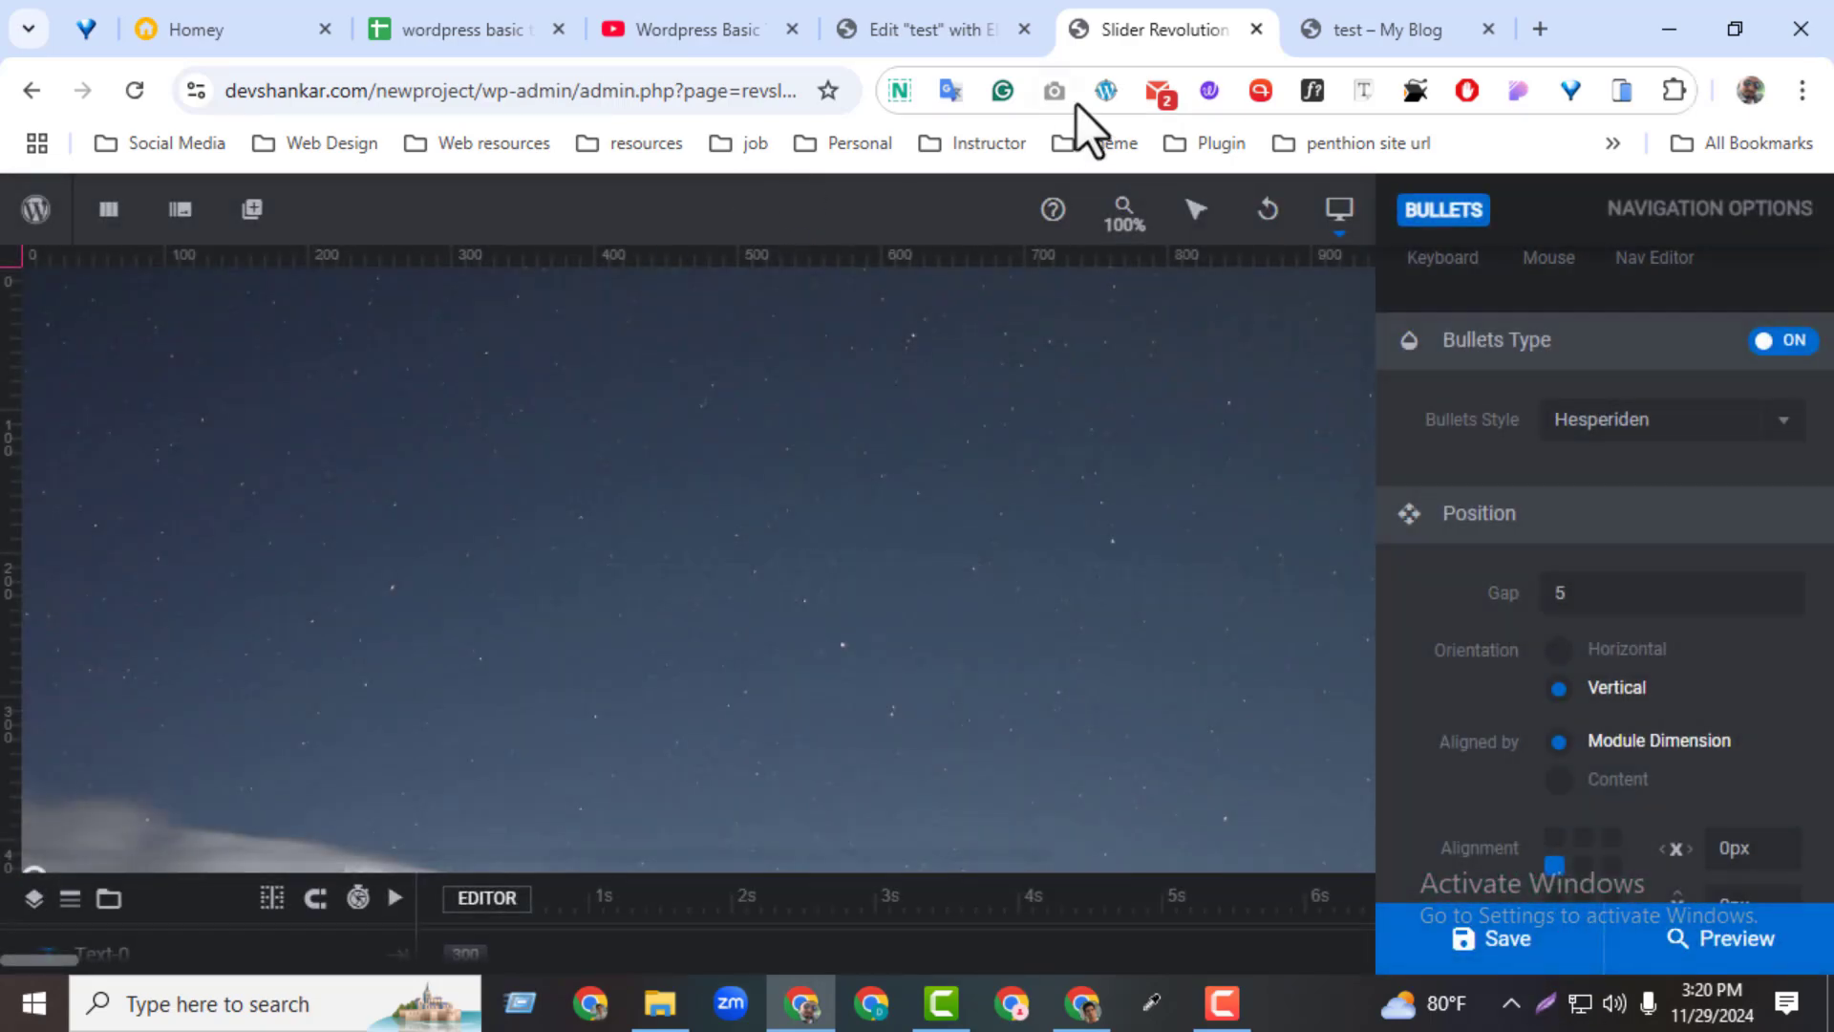
Reload the test page and switch between both slides with the vertical bullets
click(1338, 21)
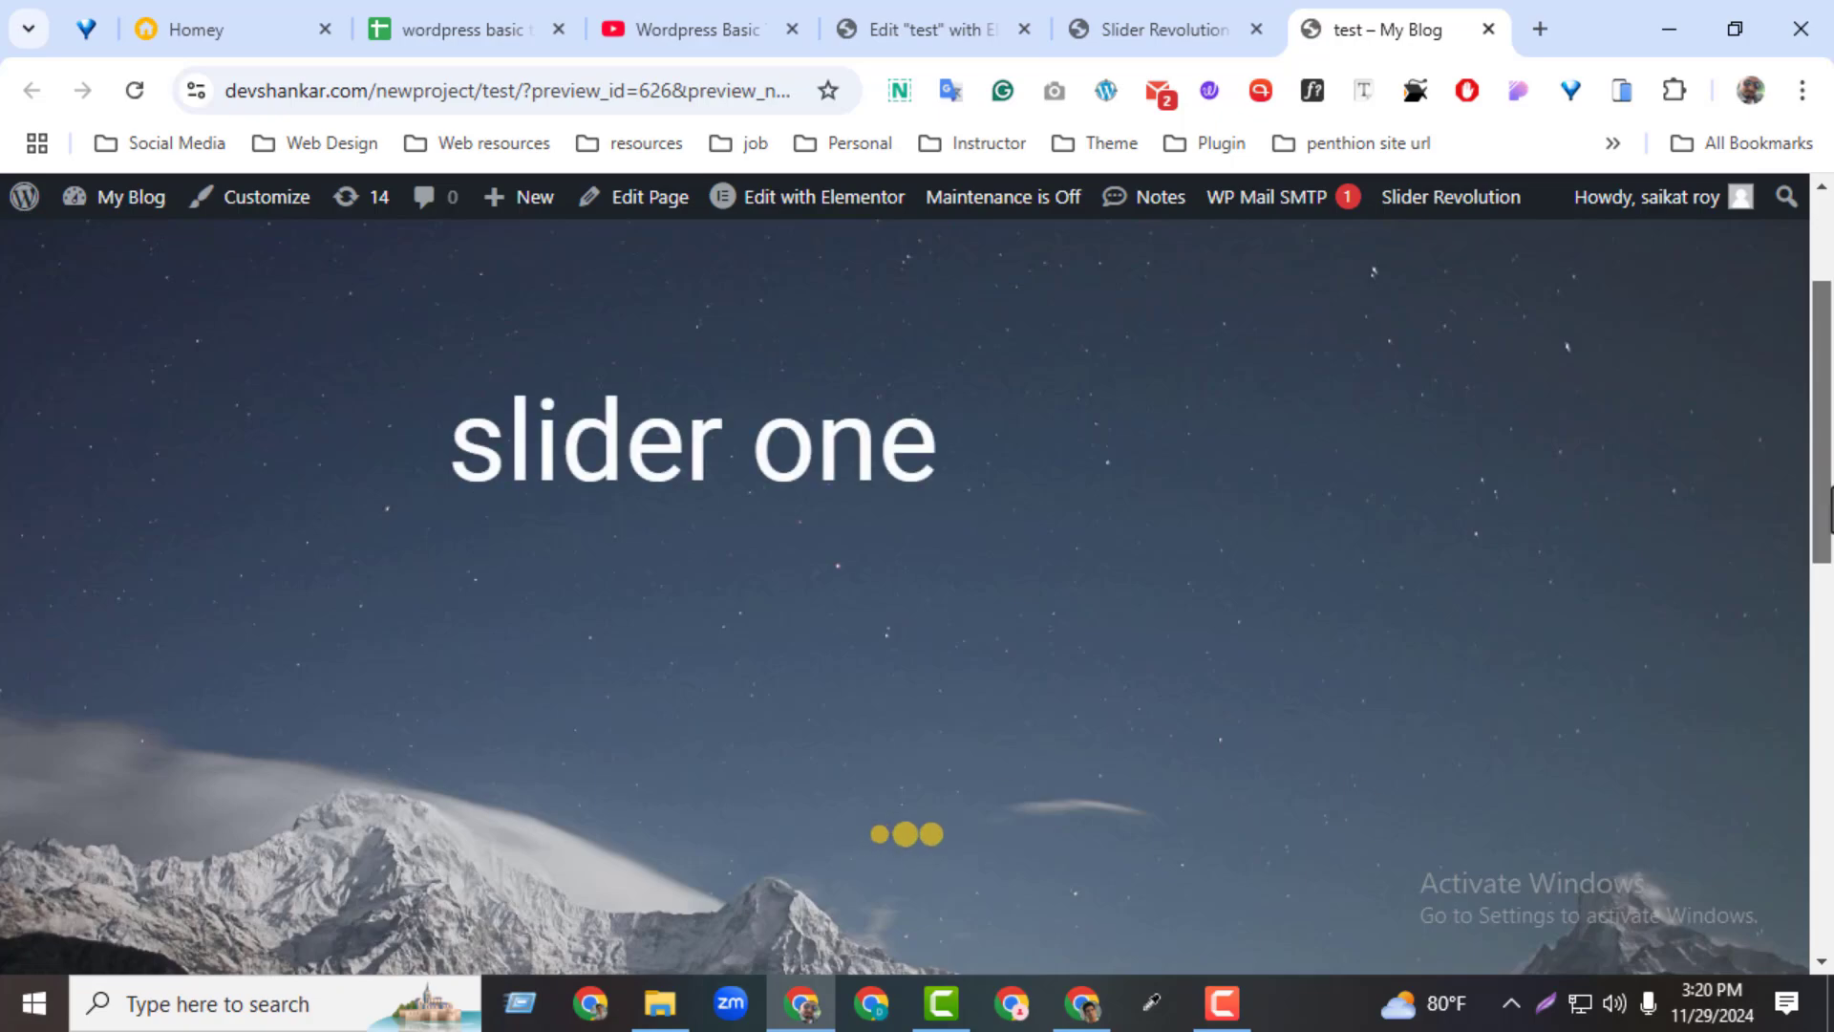
scroll(1796, 552, down, 1)
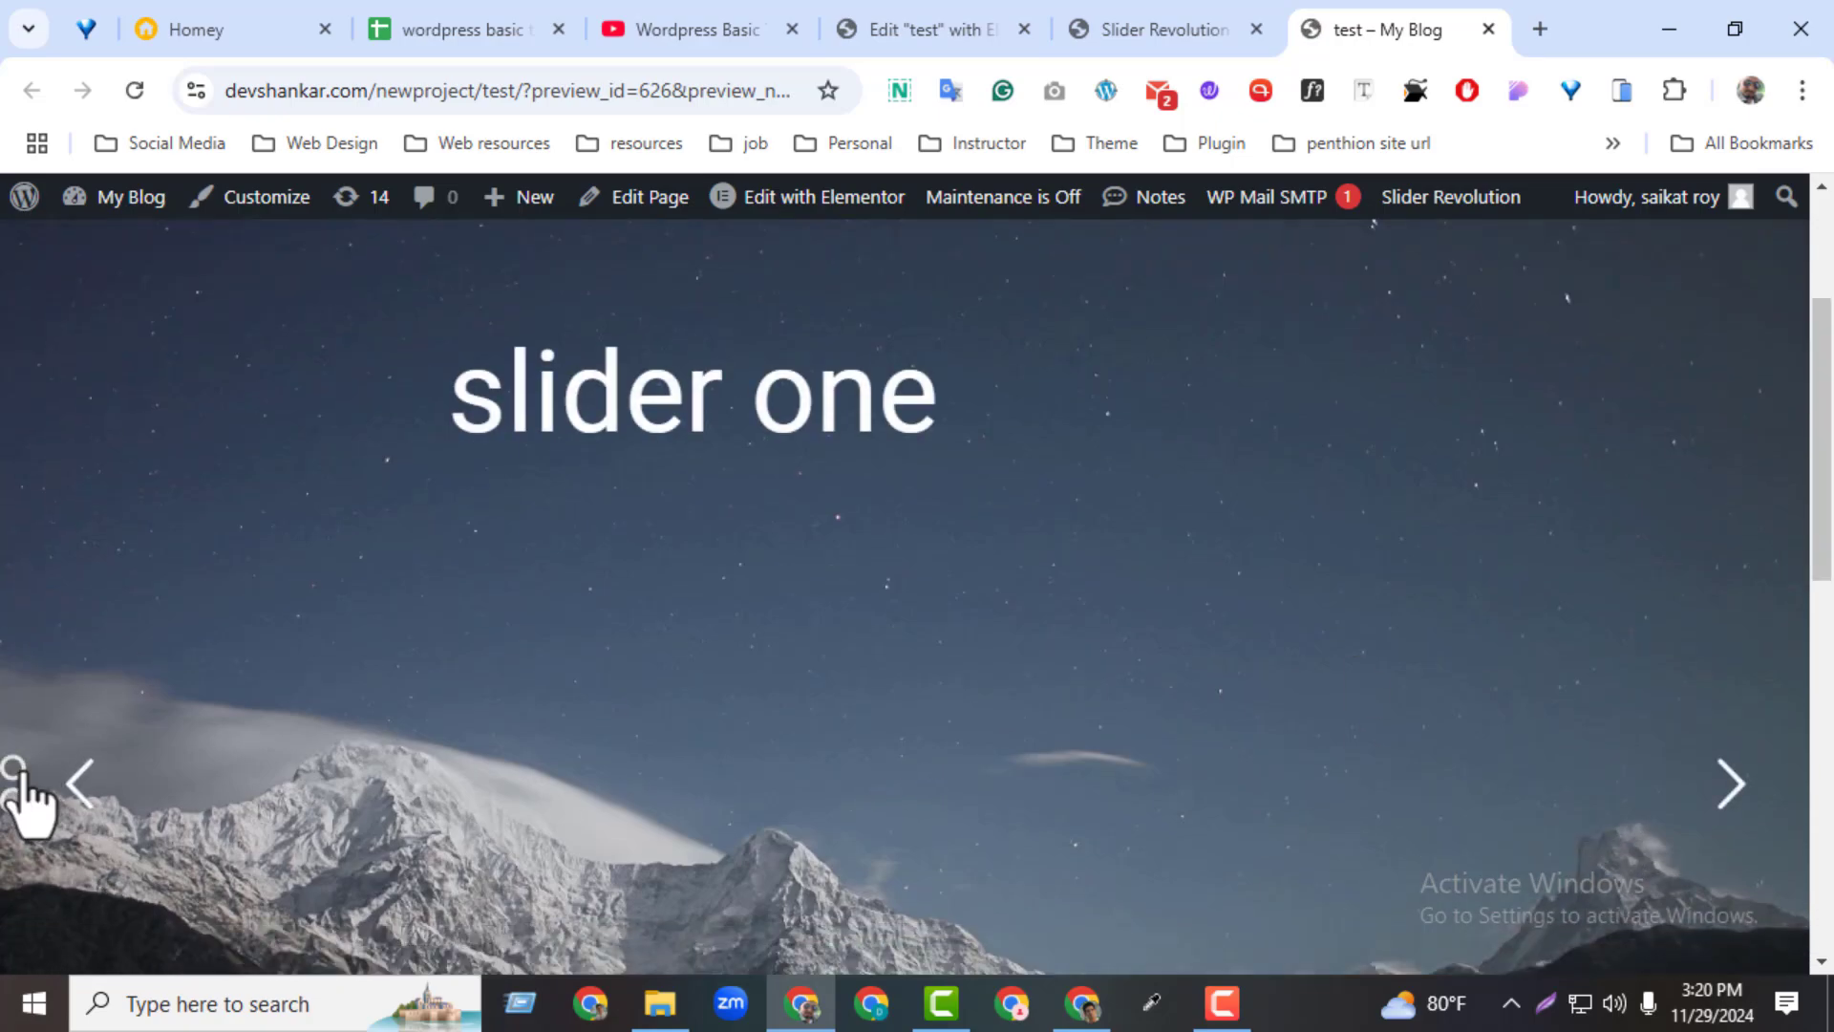
click(12, 799)
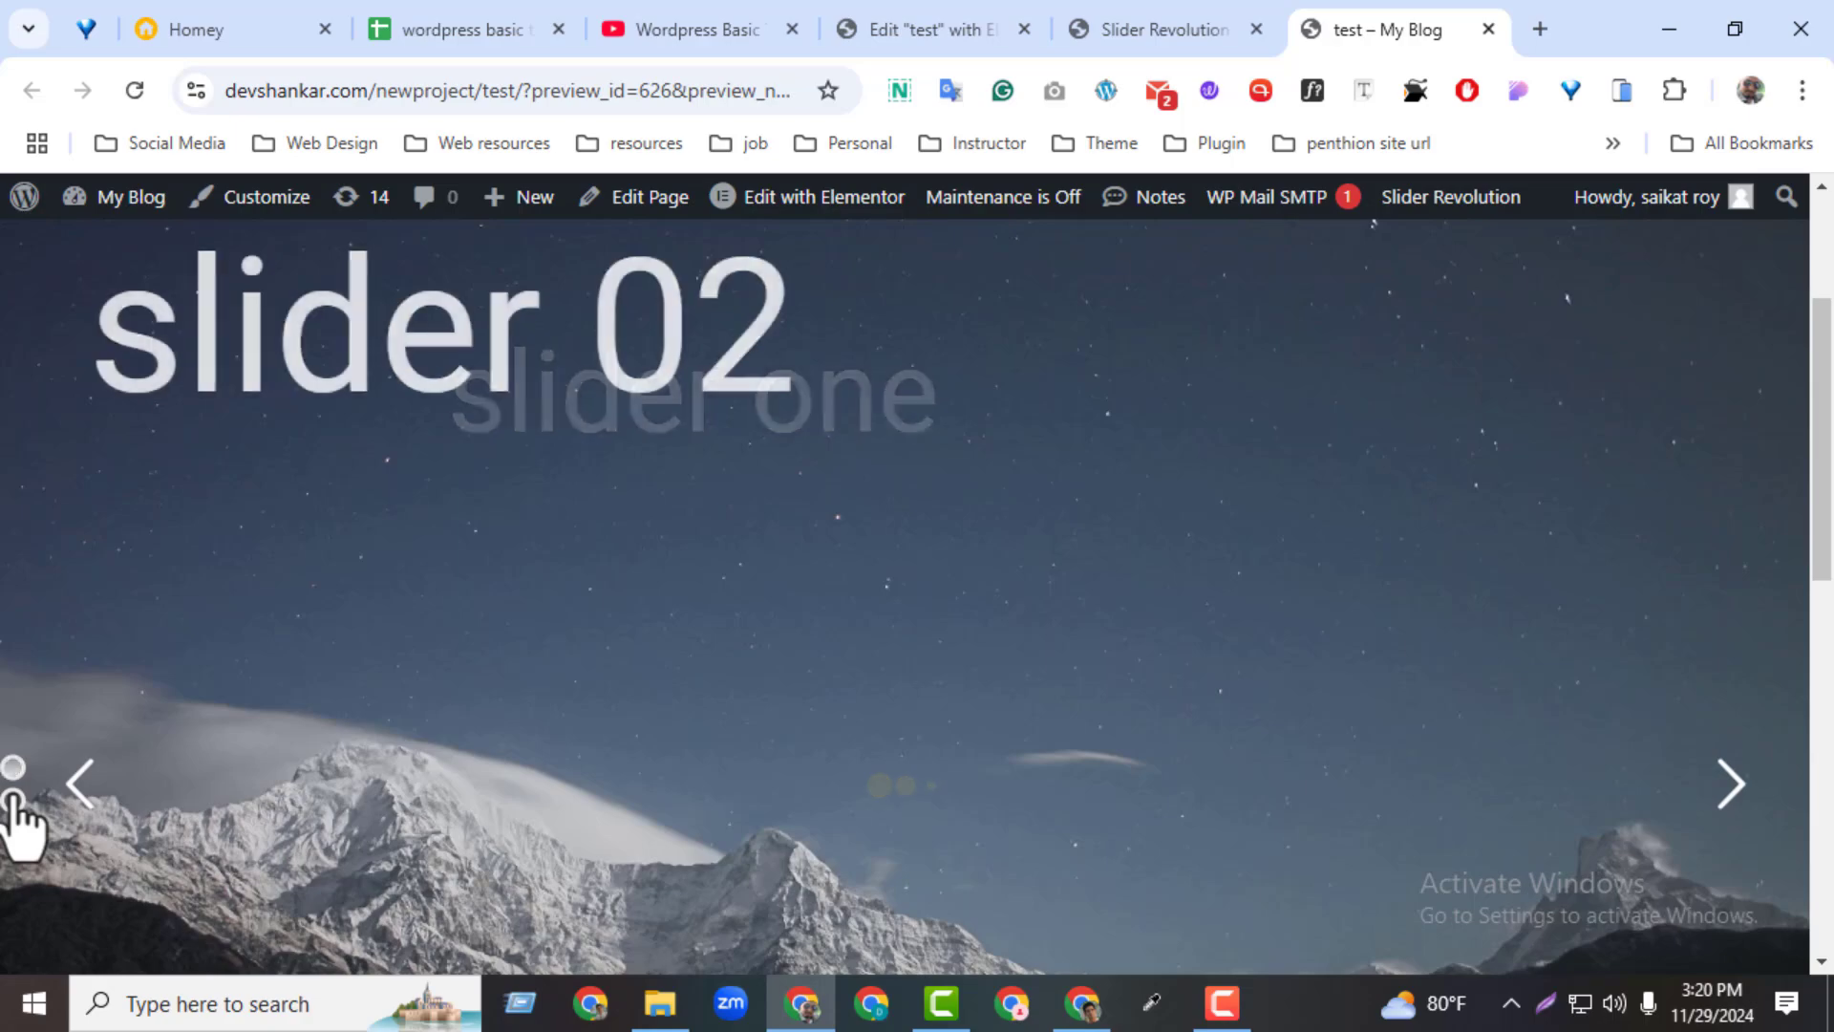
click(7, 776)
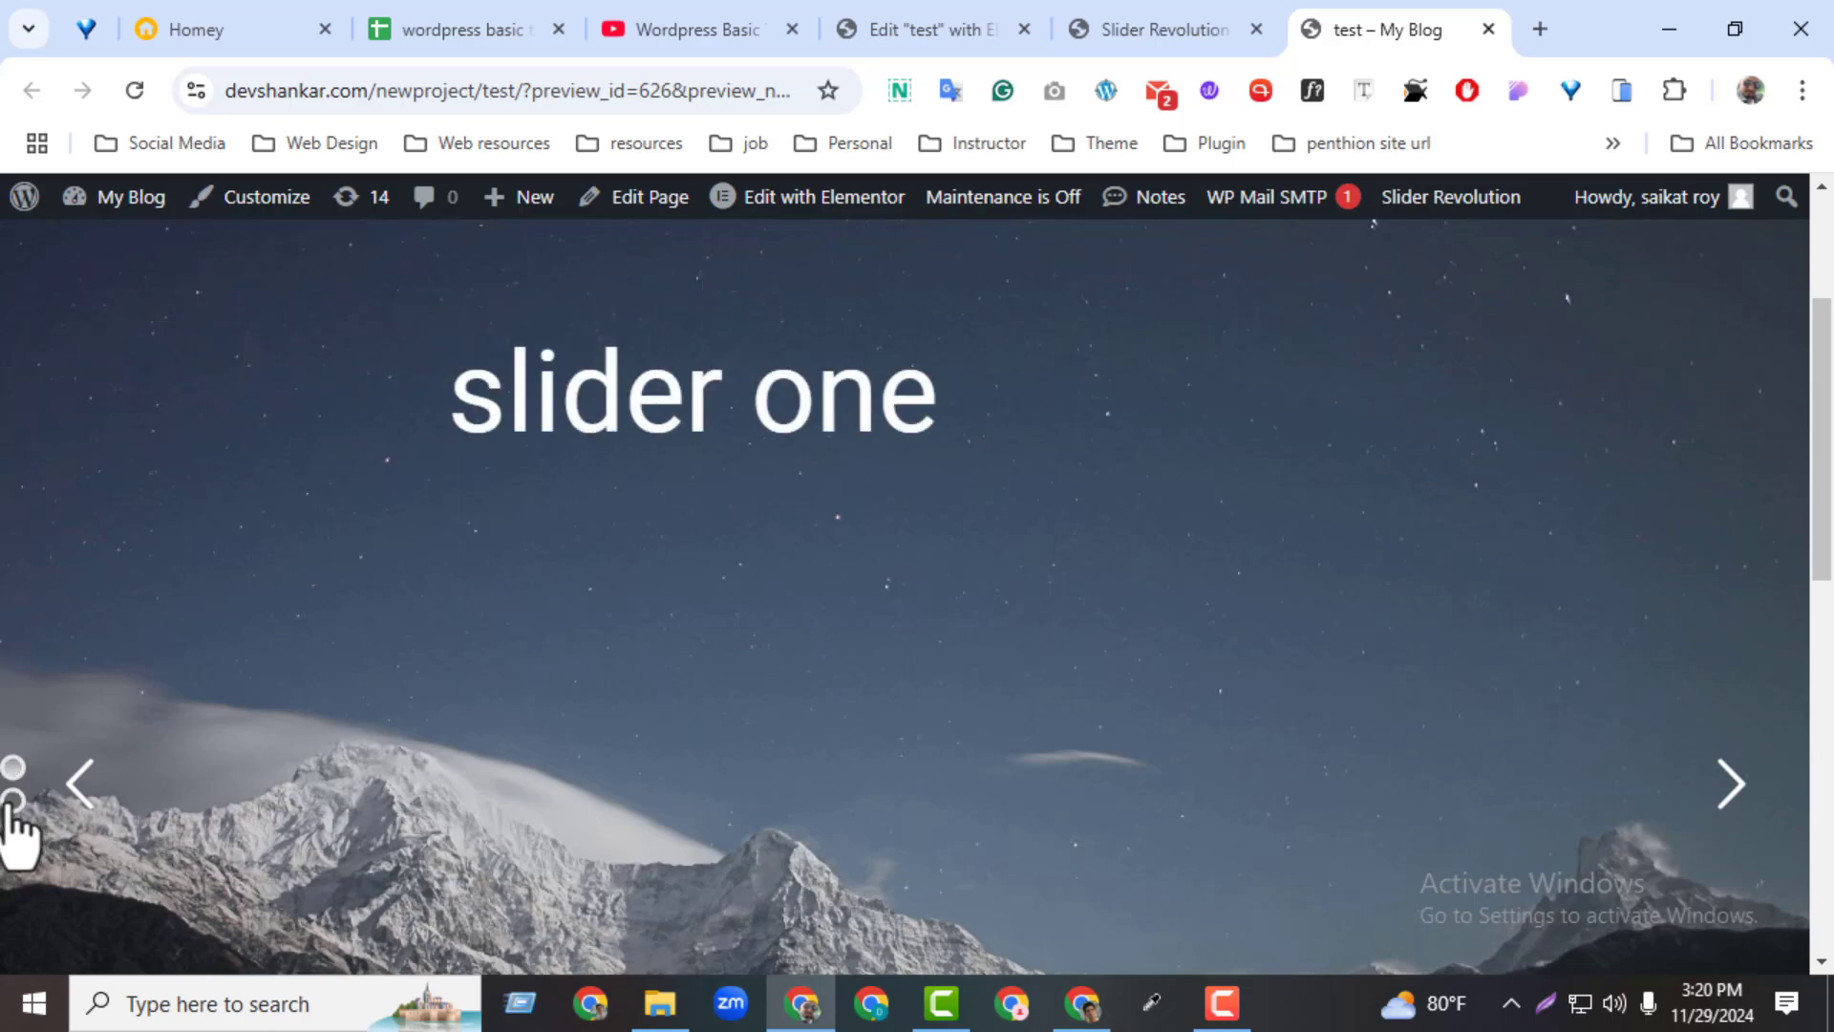
click(12, 799)
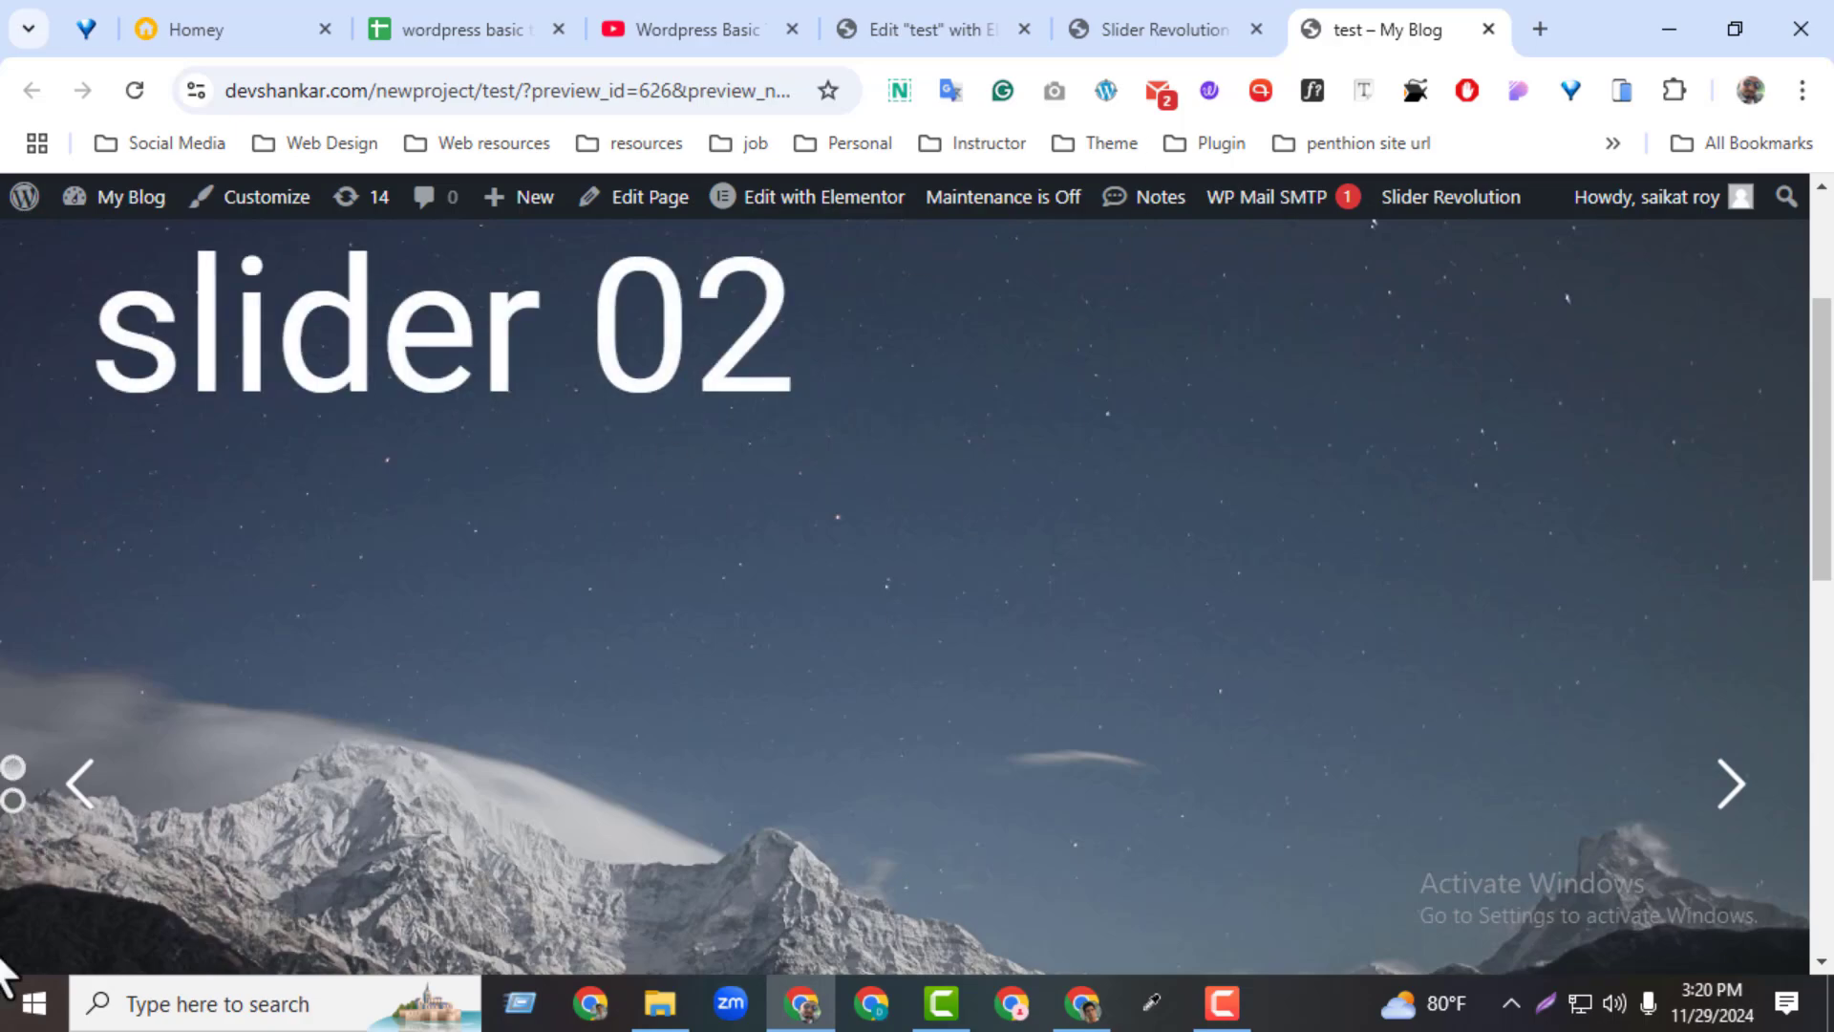
Align the bullets to the slider's top-left corner in the slider editor and save the module
click(1147, 30)
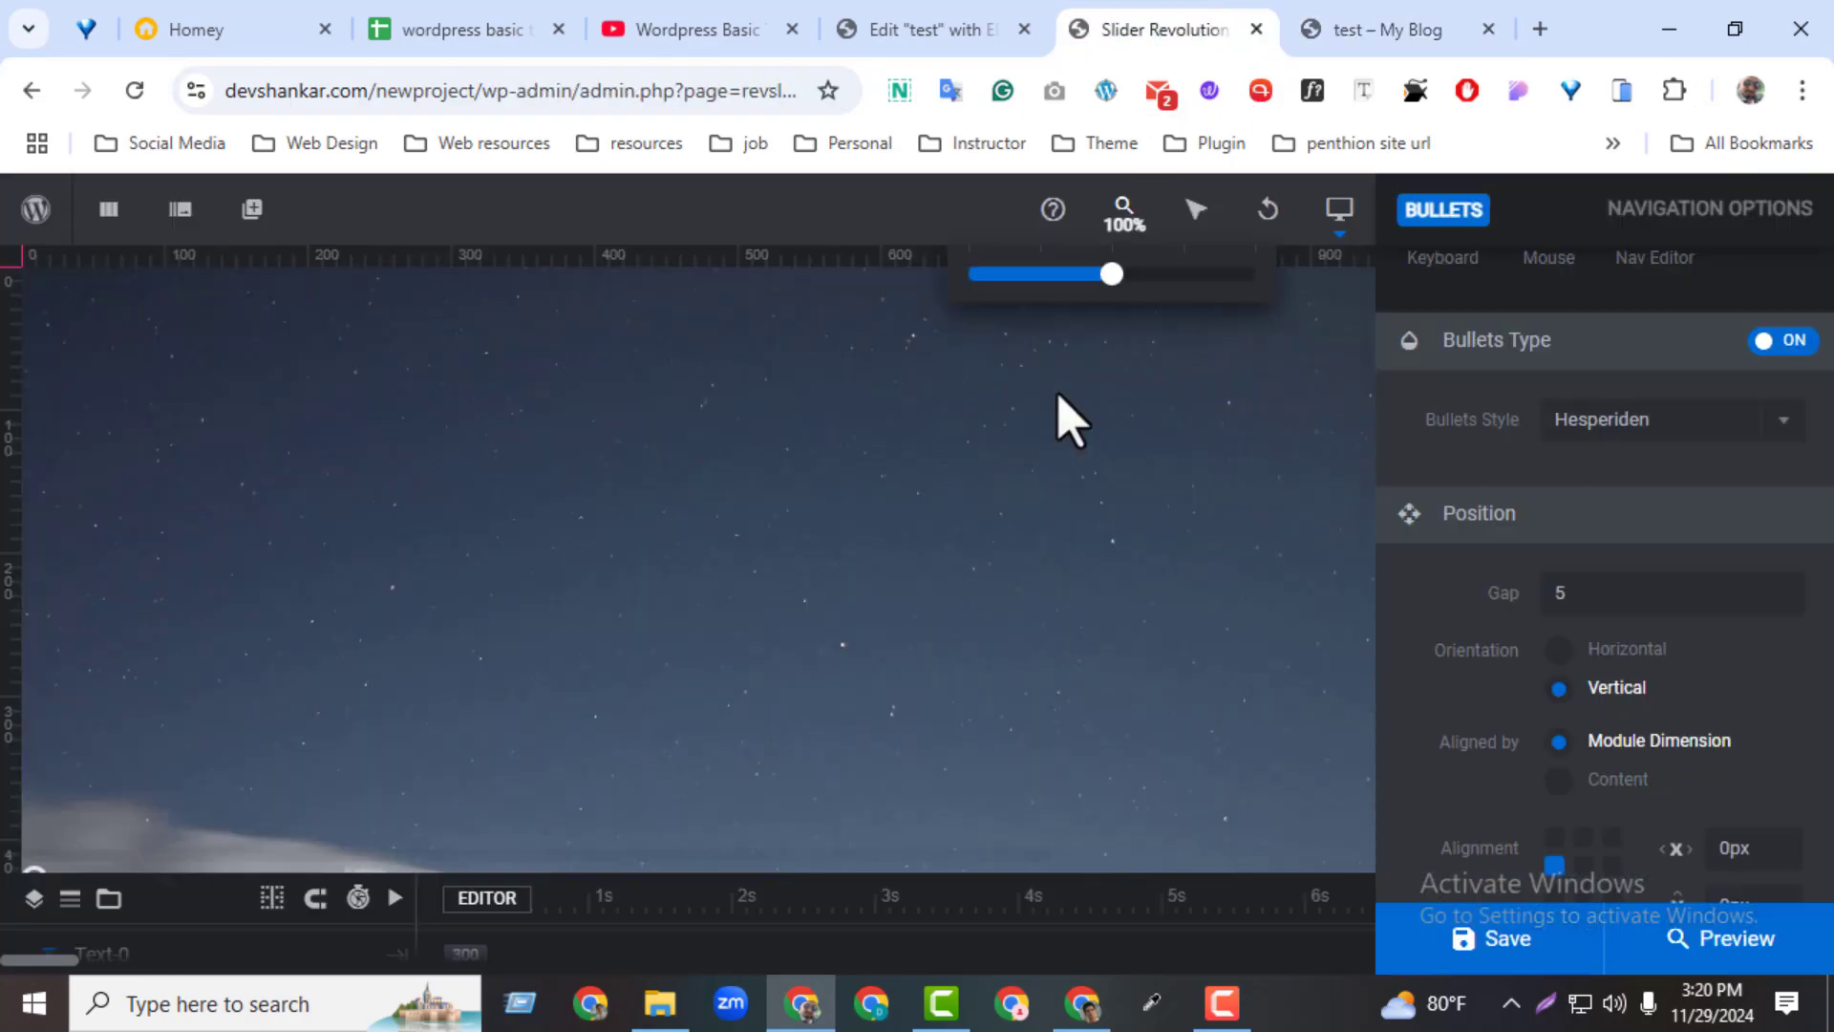
click(1555, 838)
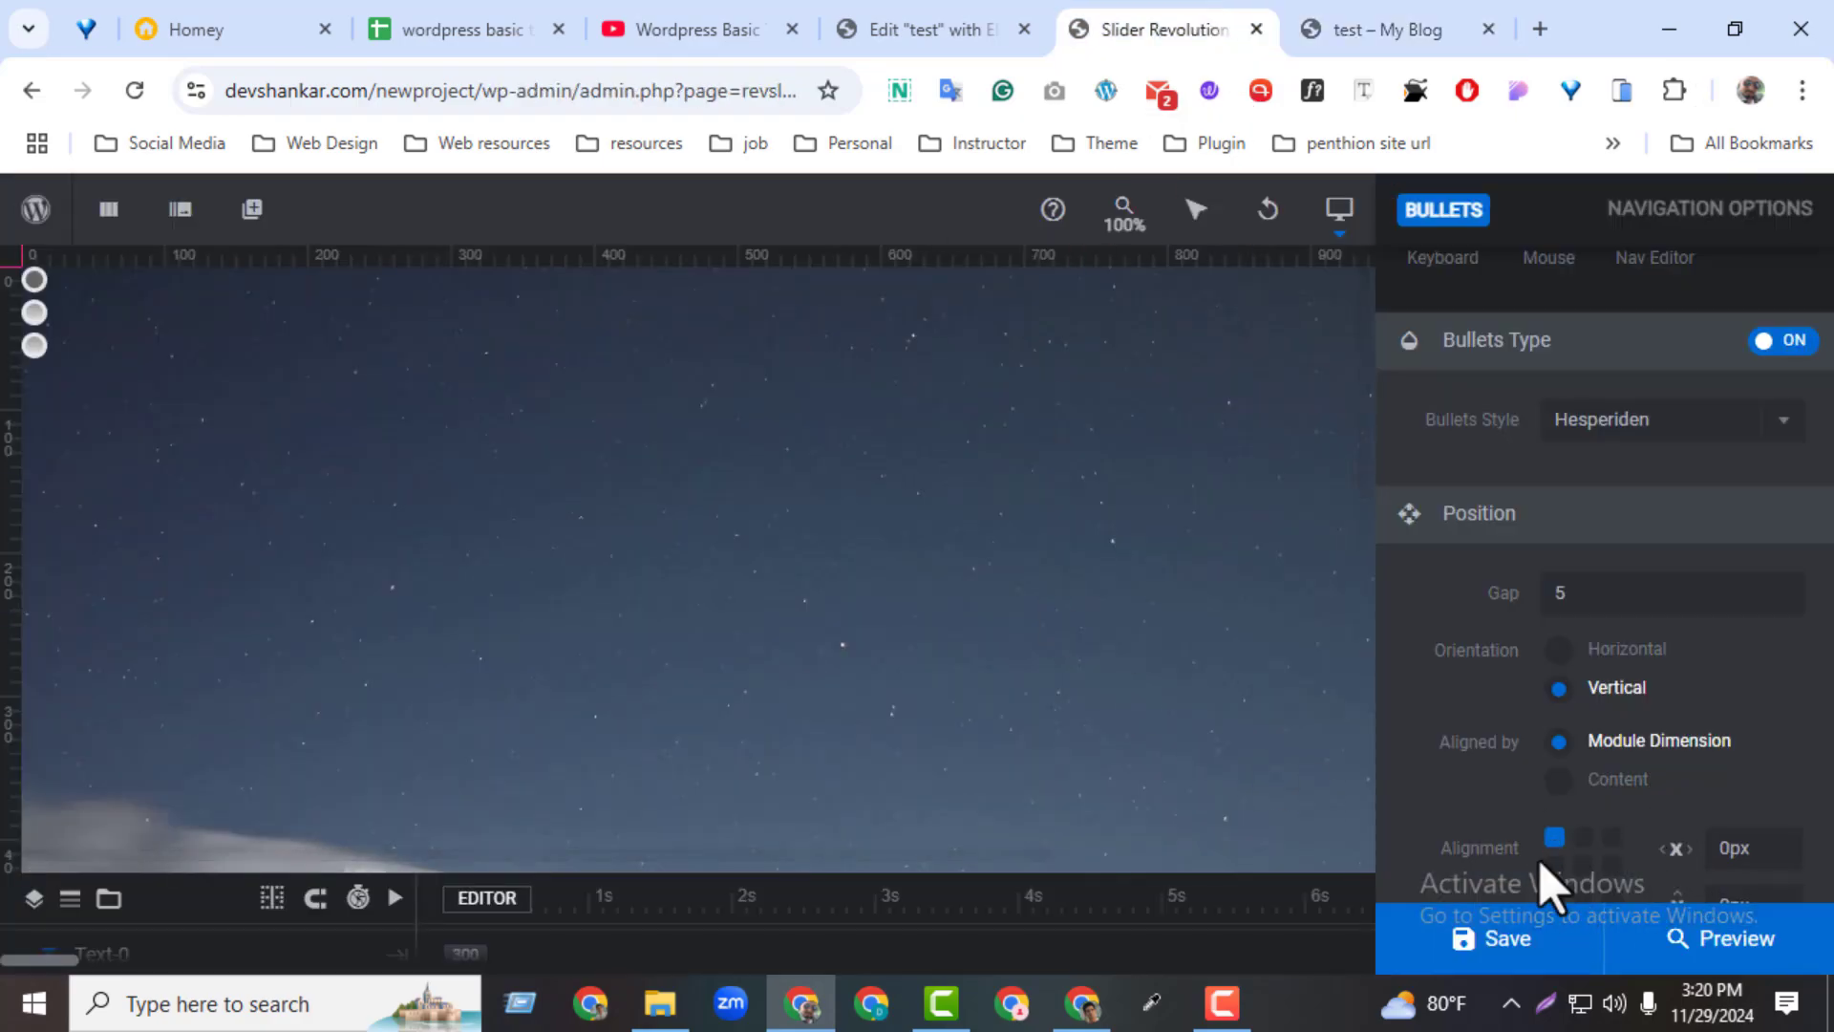
click(1495, 944)
Set the bullets' visibility animation to Zoom Out
scroll(1753, 784, down, 4)
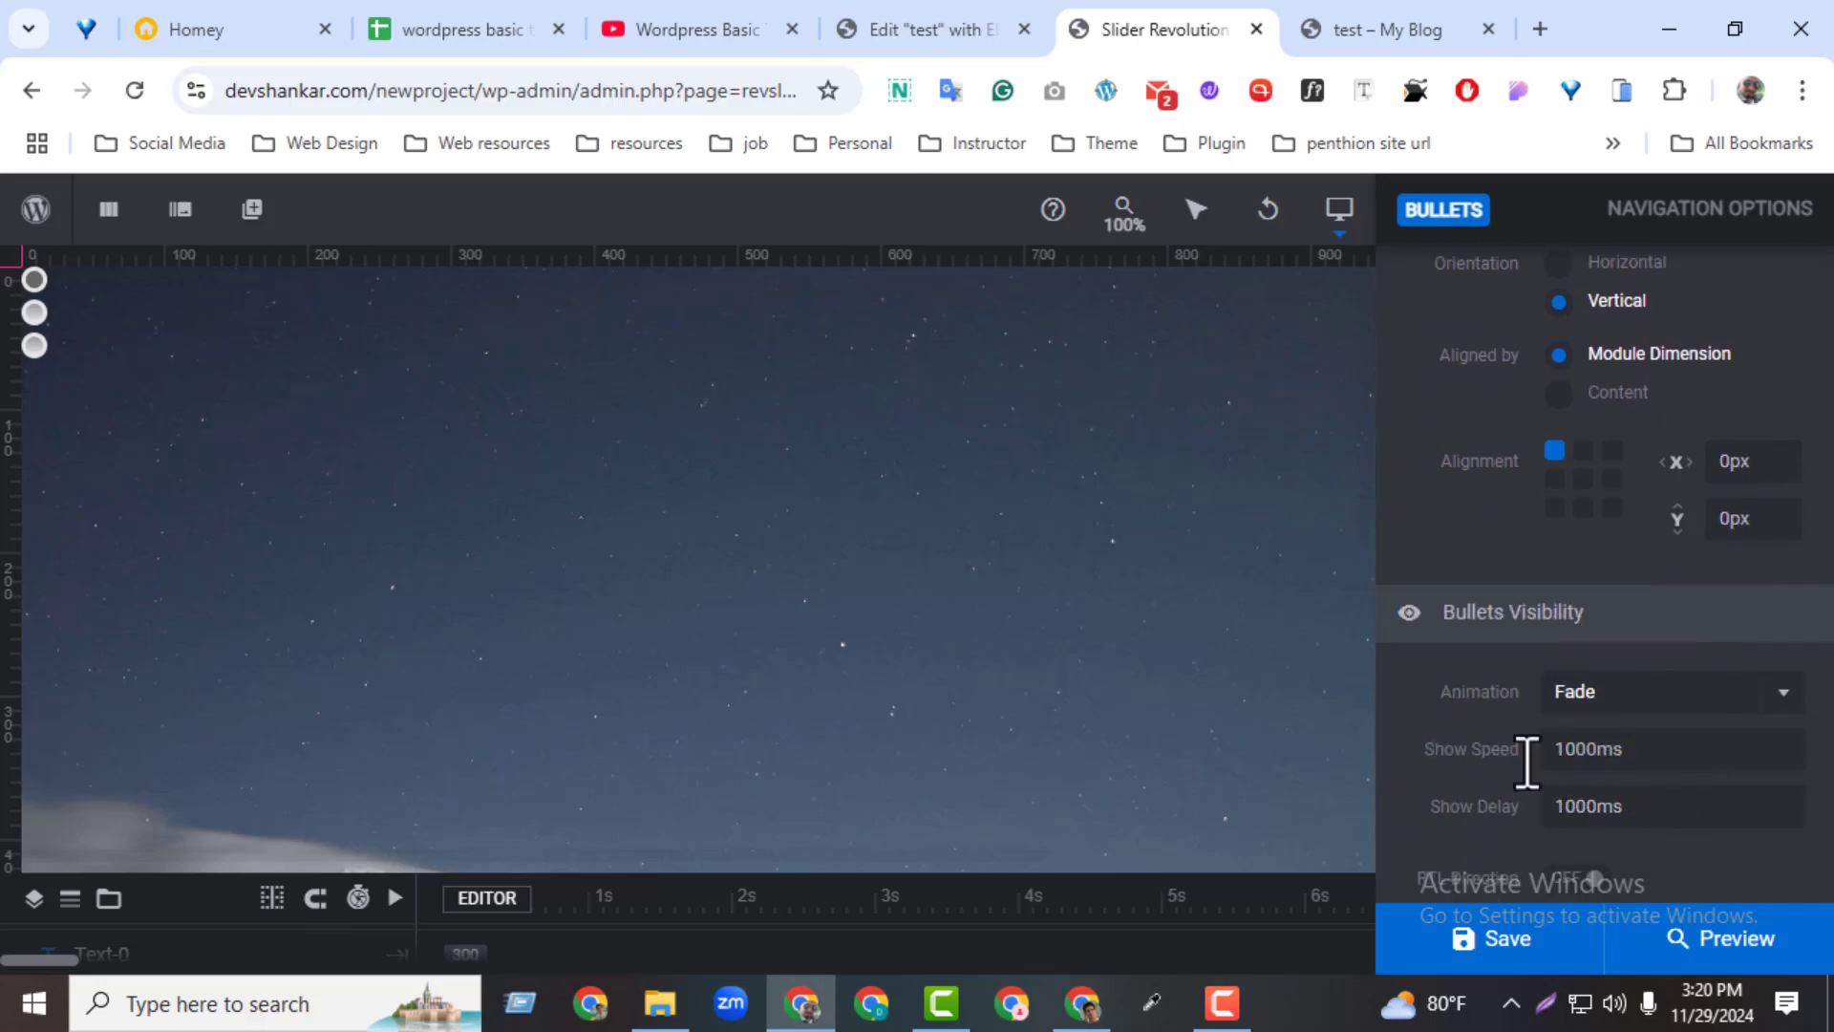
scroll(1532, 847, up, 1)
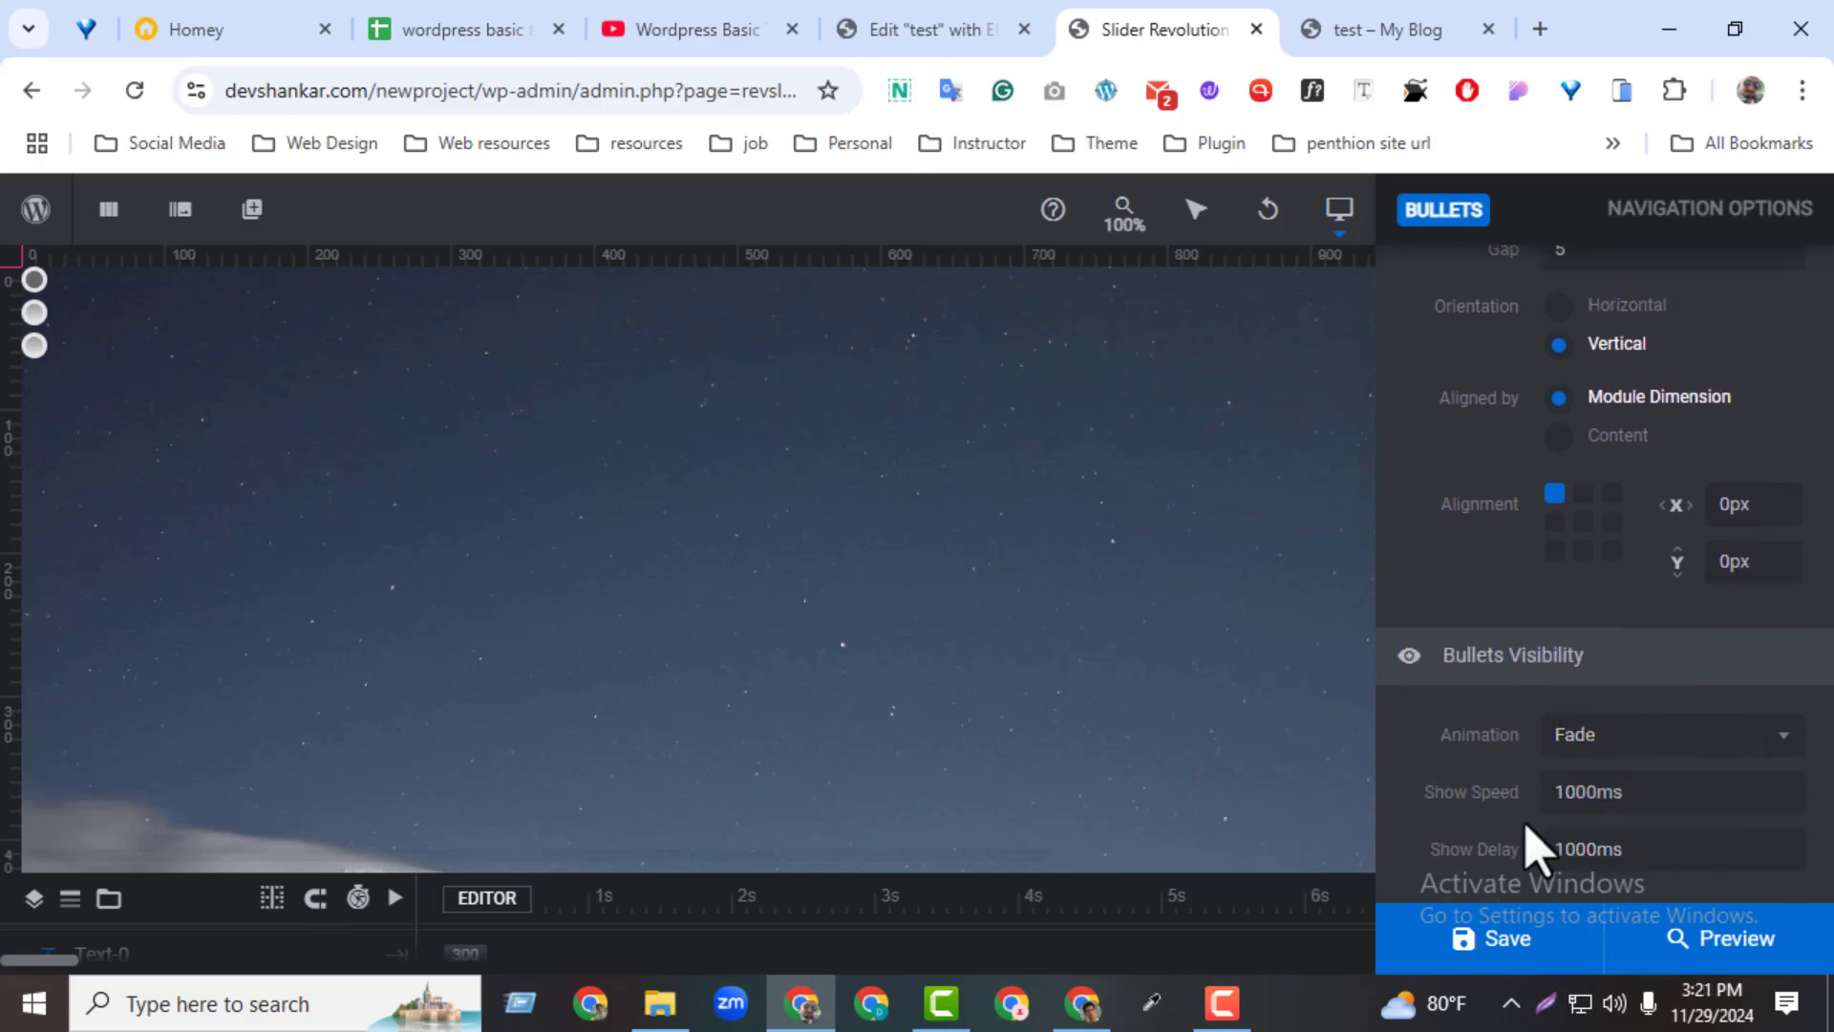
click(1589, 751)
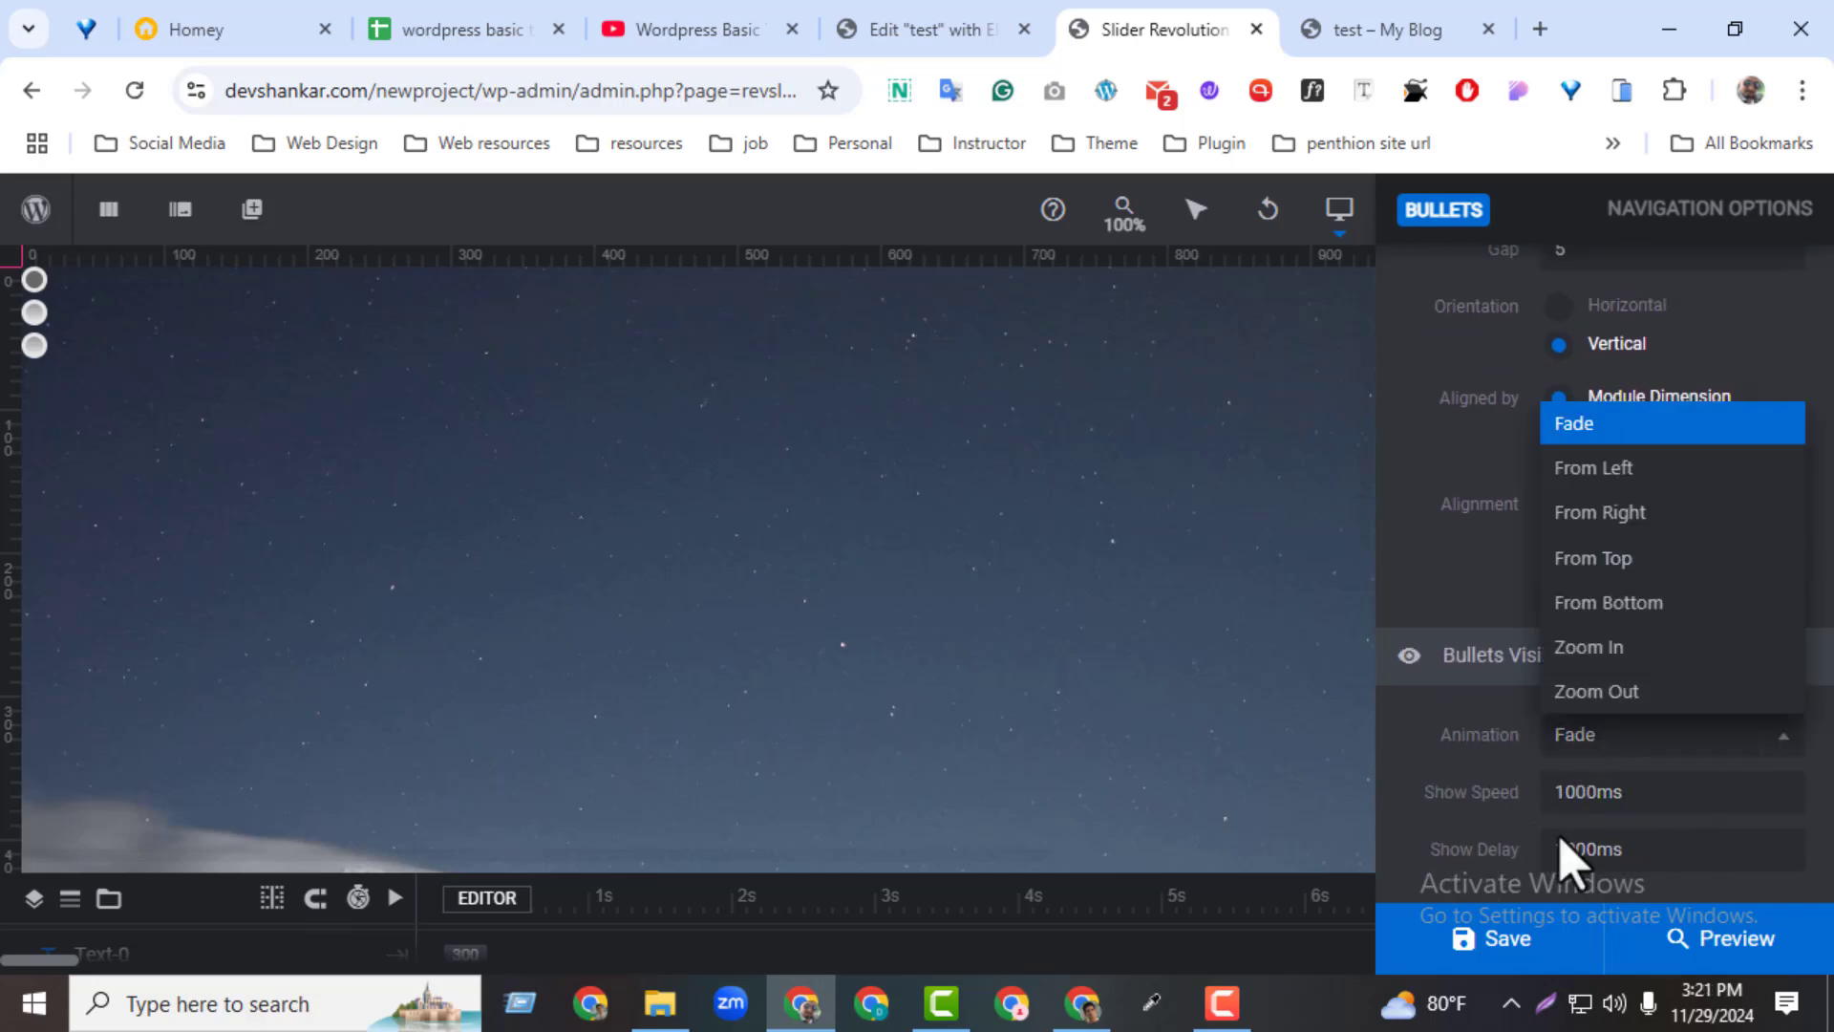
click(1593, 694)
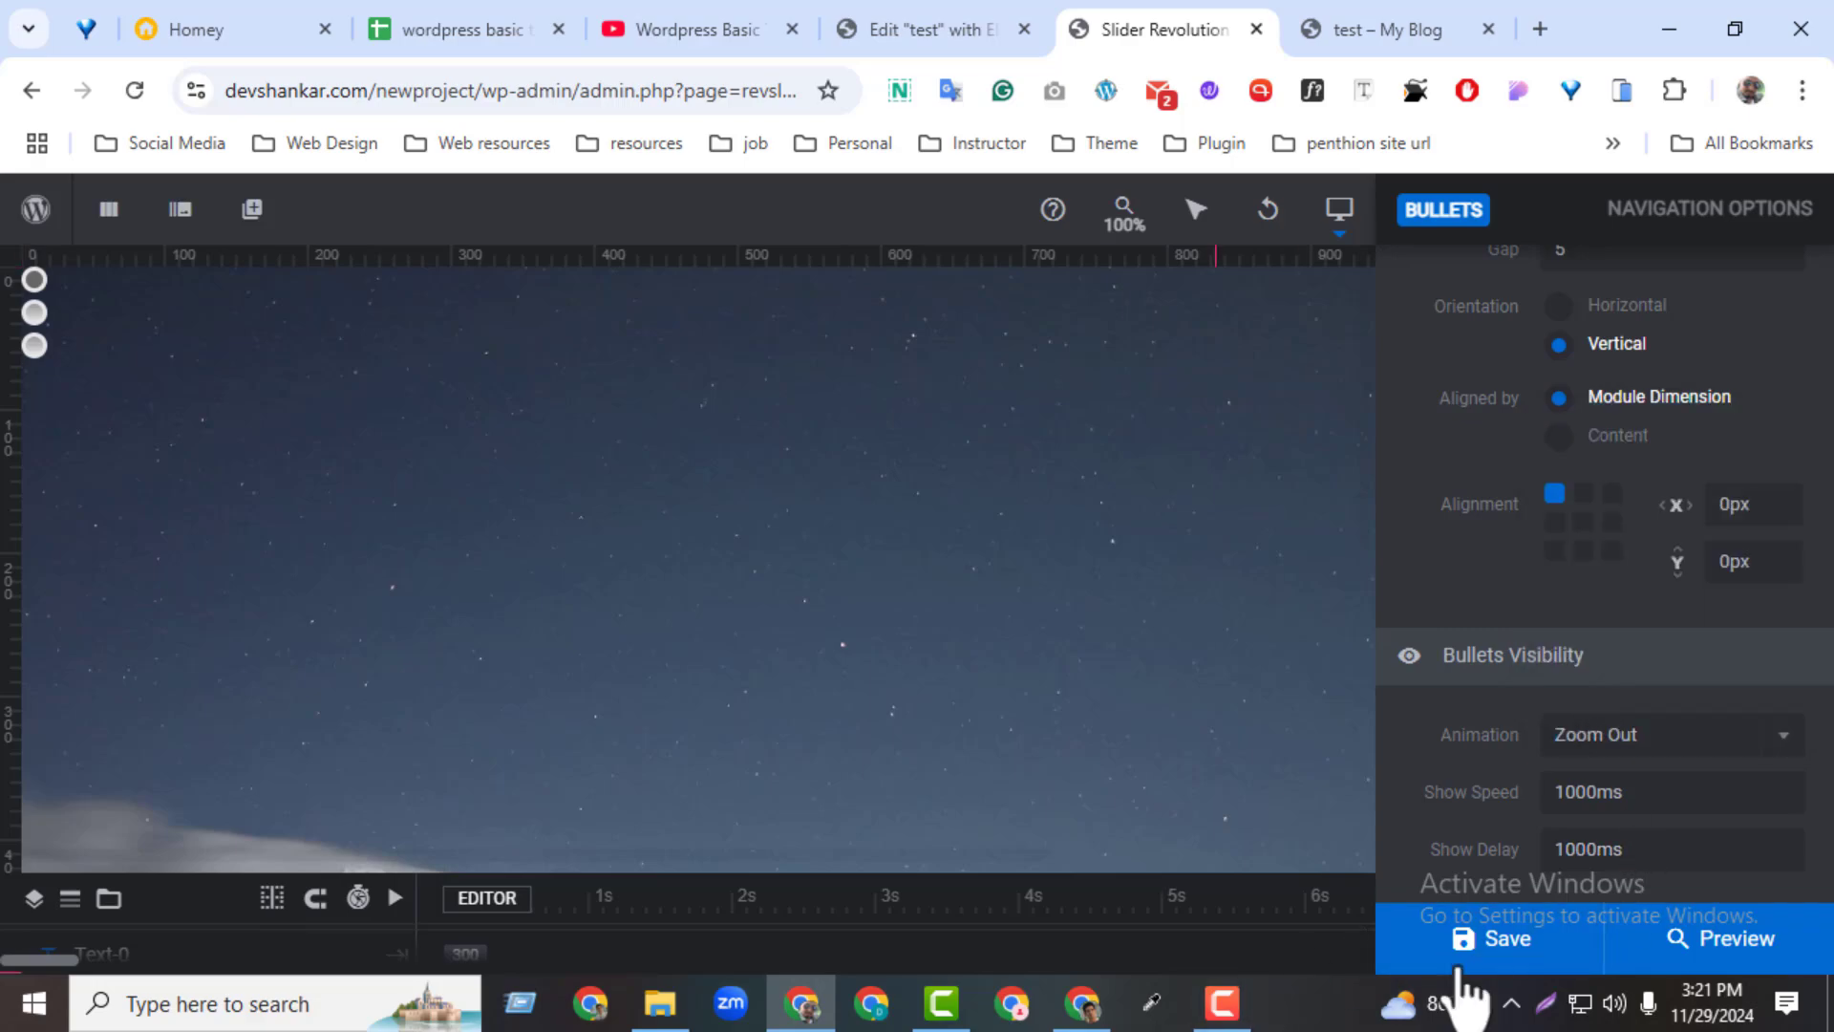
Reload the test page to check the bullets' position and animation, and return to the slider editor
click(1306, 36)
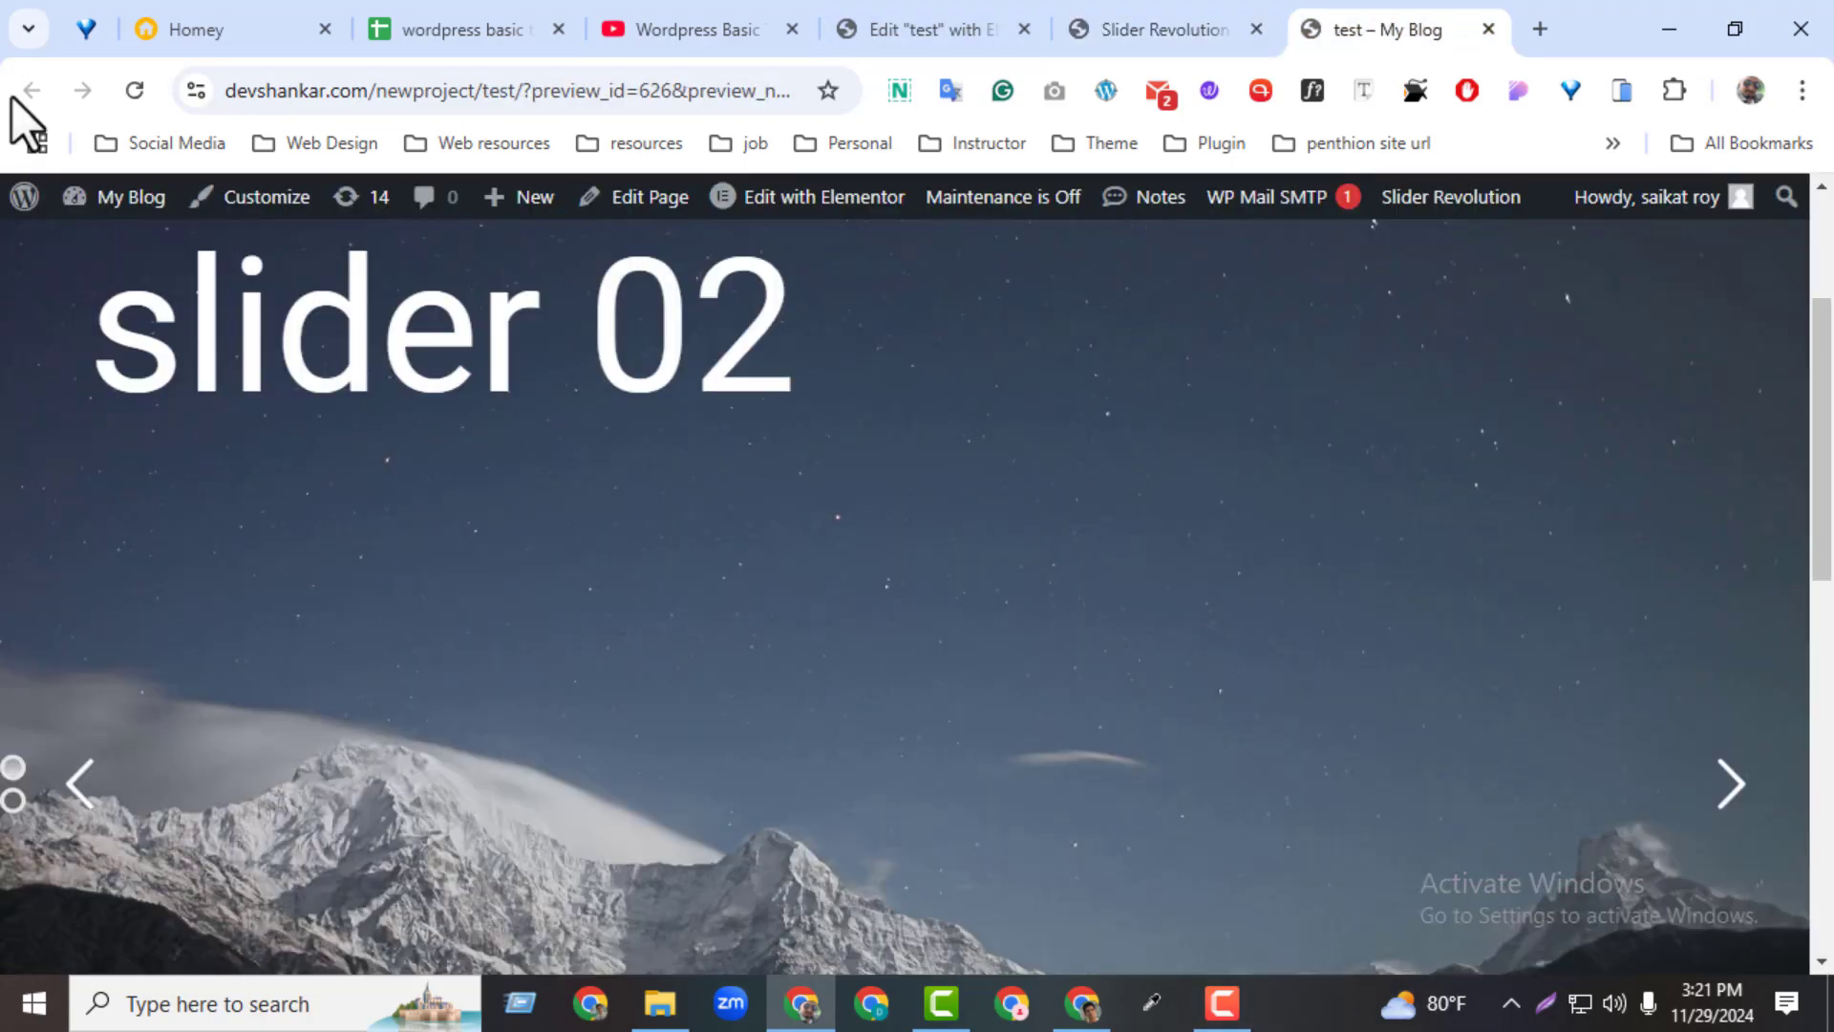
click(149, 93)
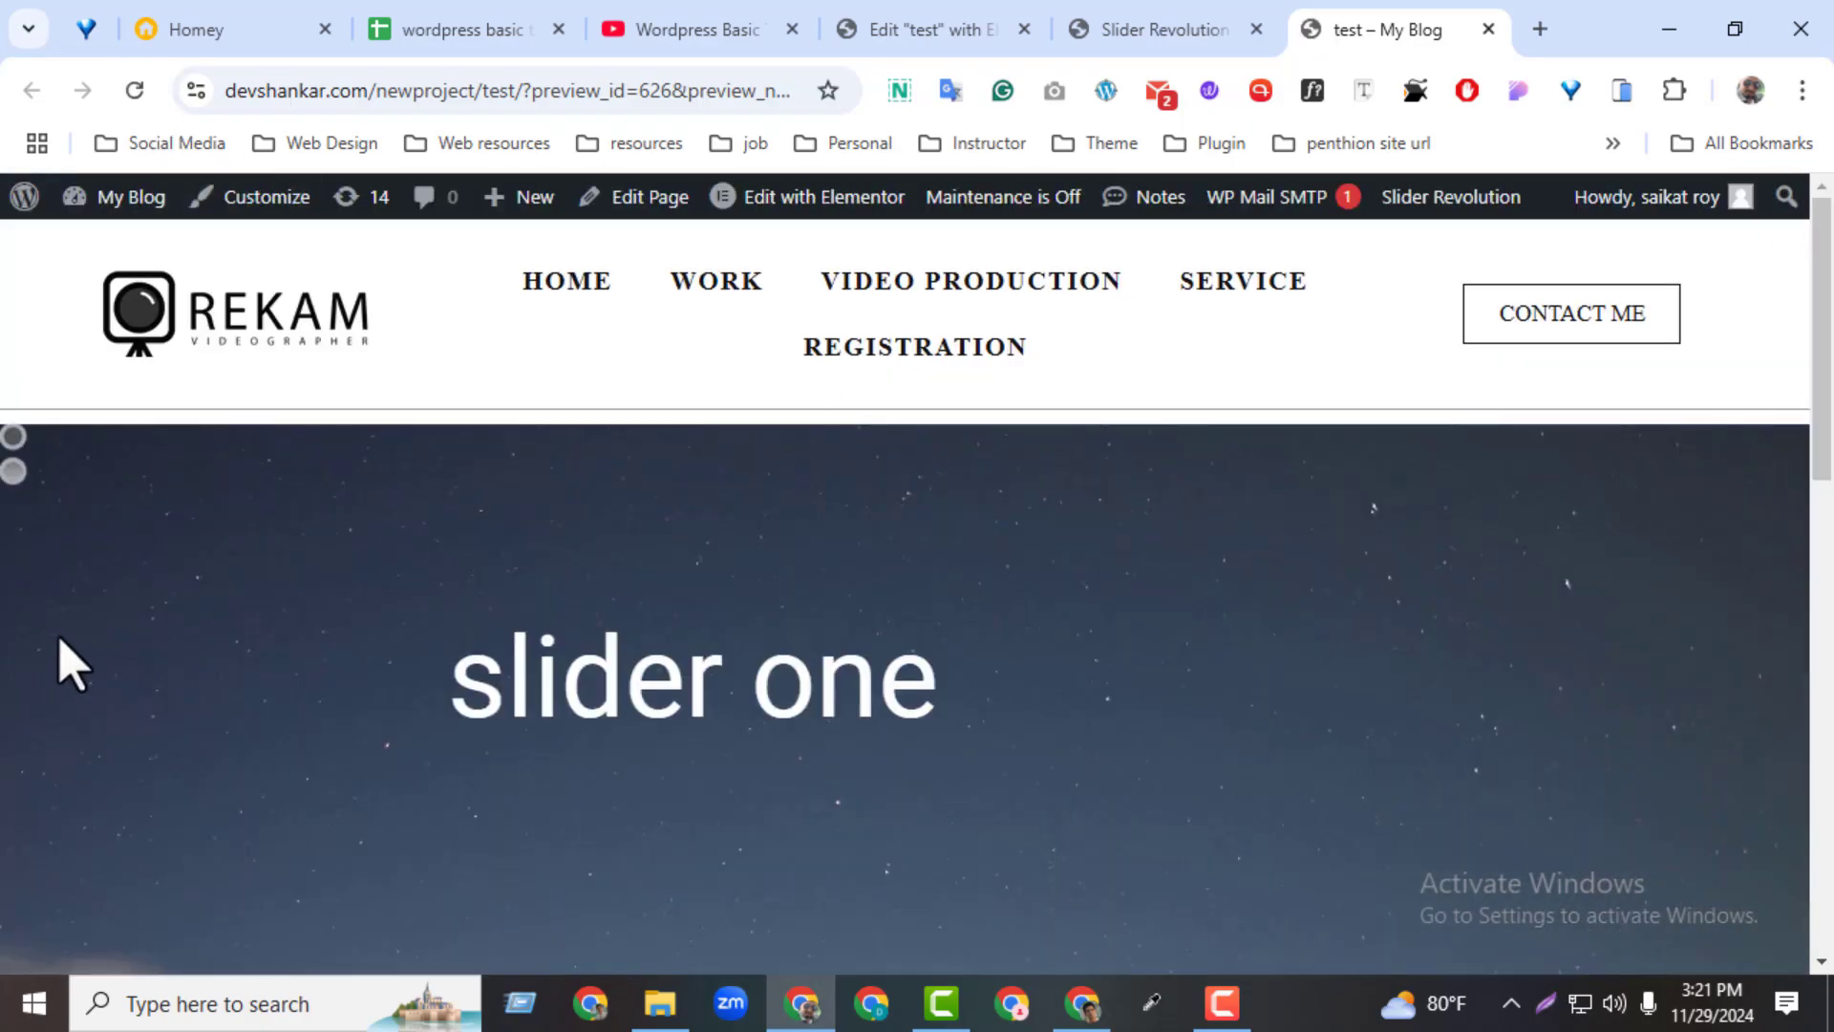
click(1136, 36)
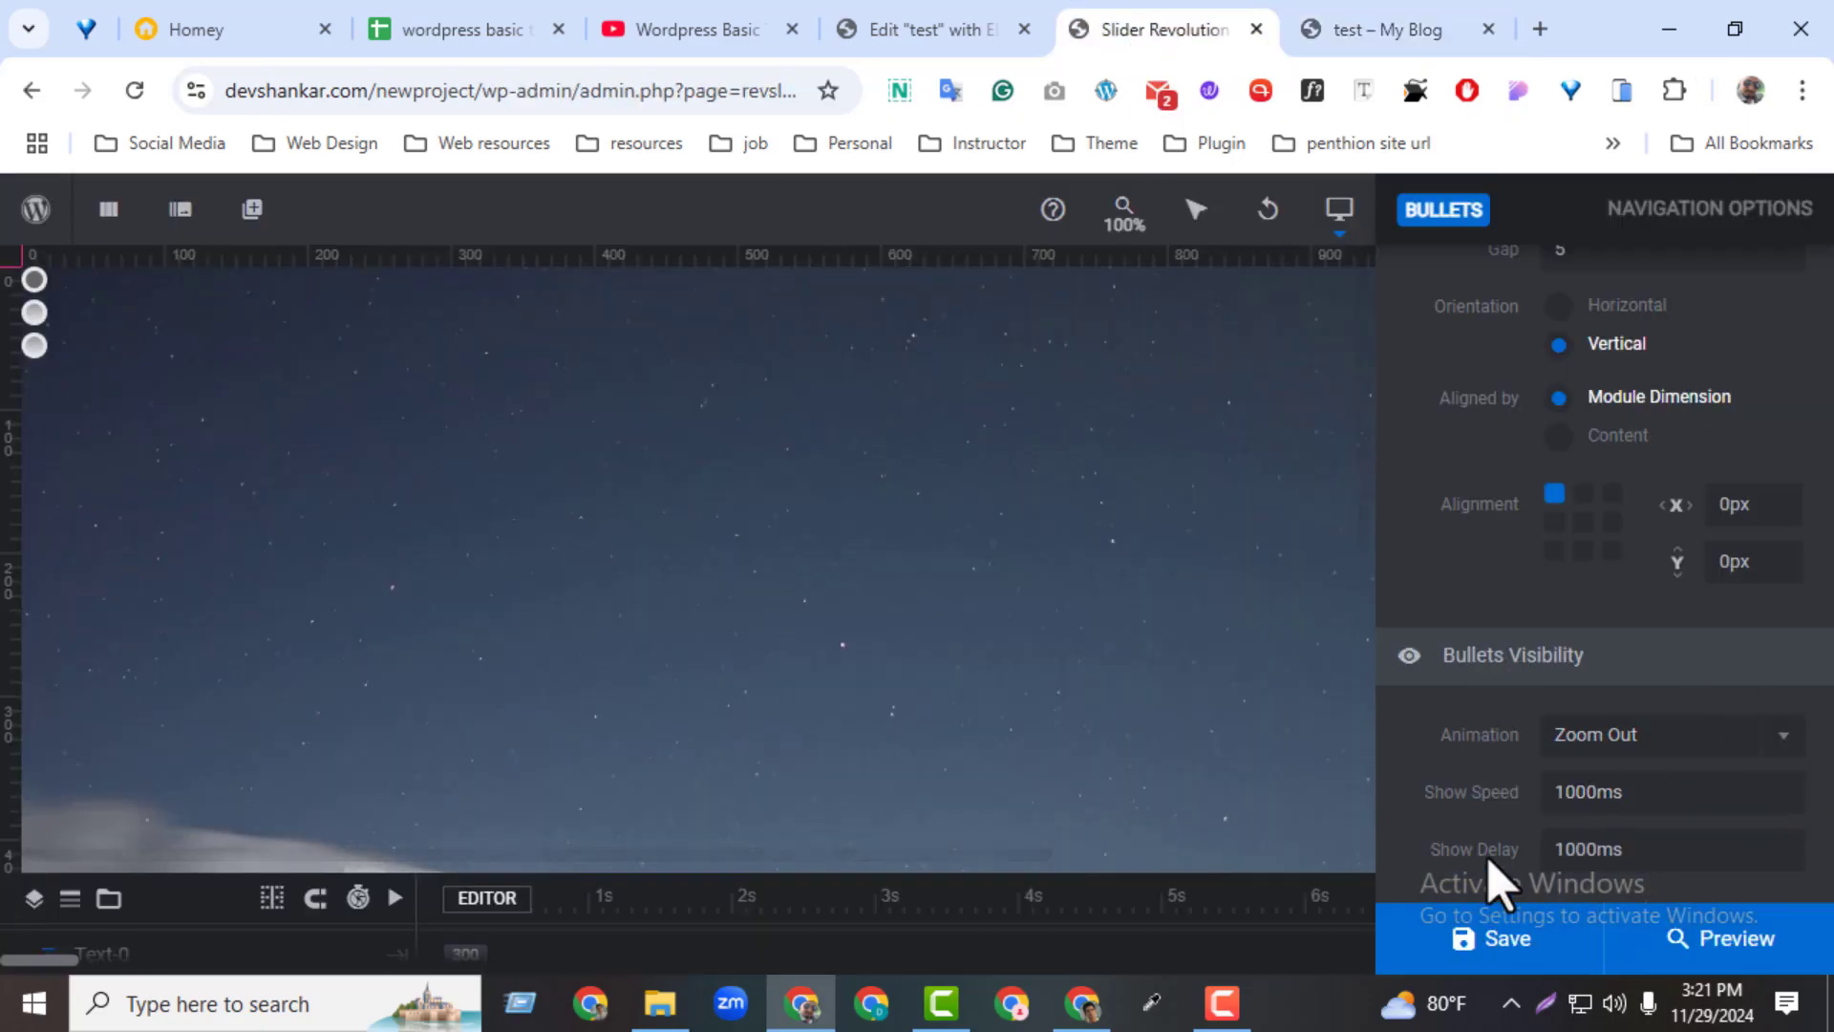
Turn on the slider's tabs navigation in the Hesperiden style and save the module
scroll(1819, 463, up, 6)
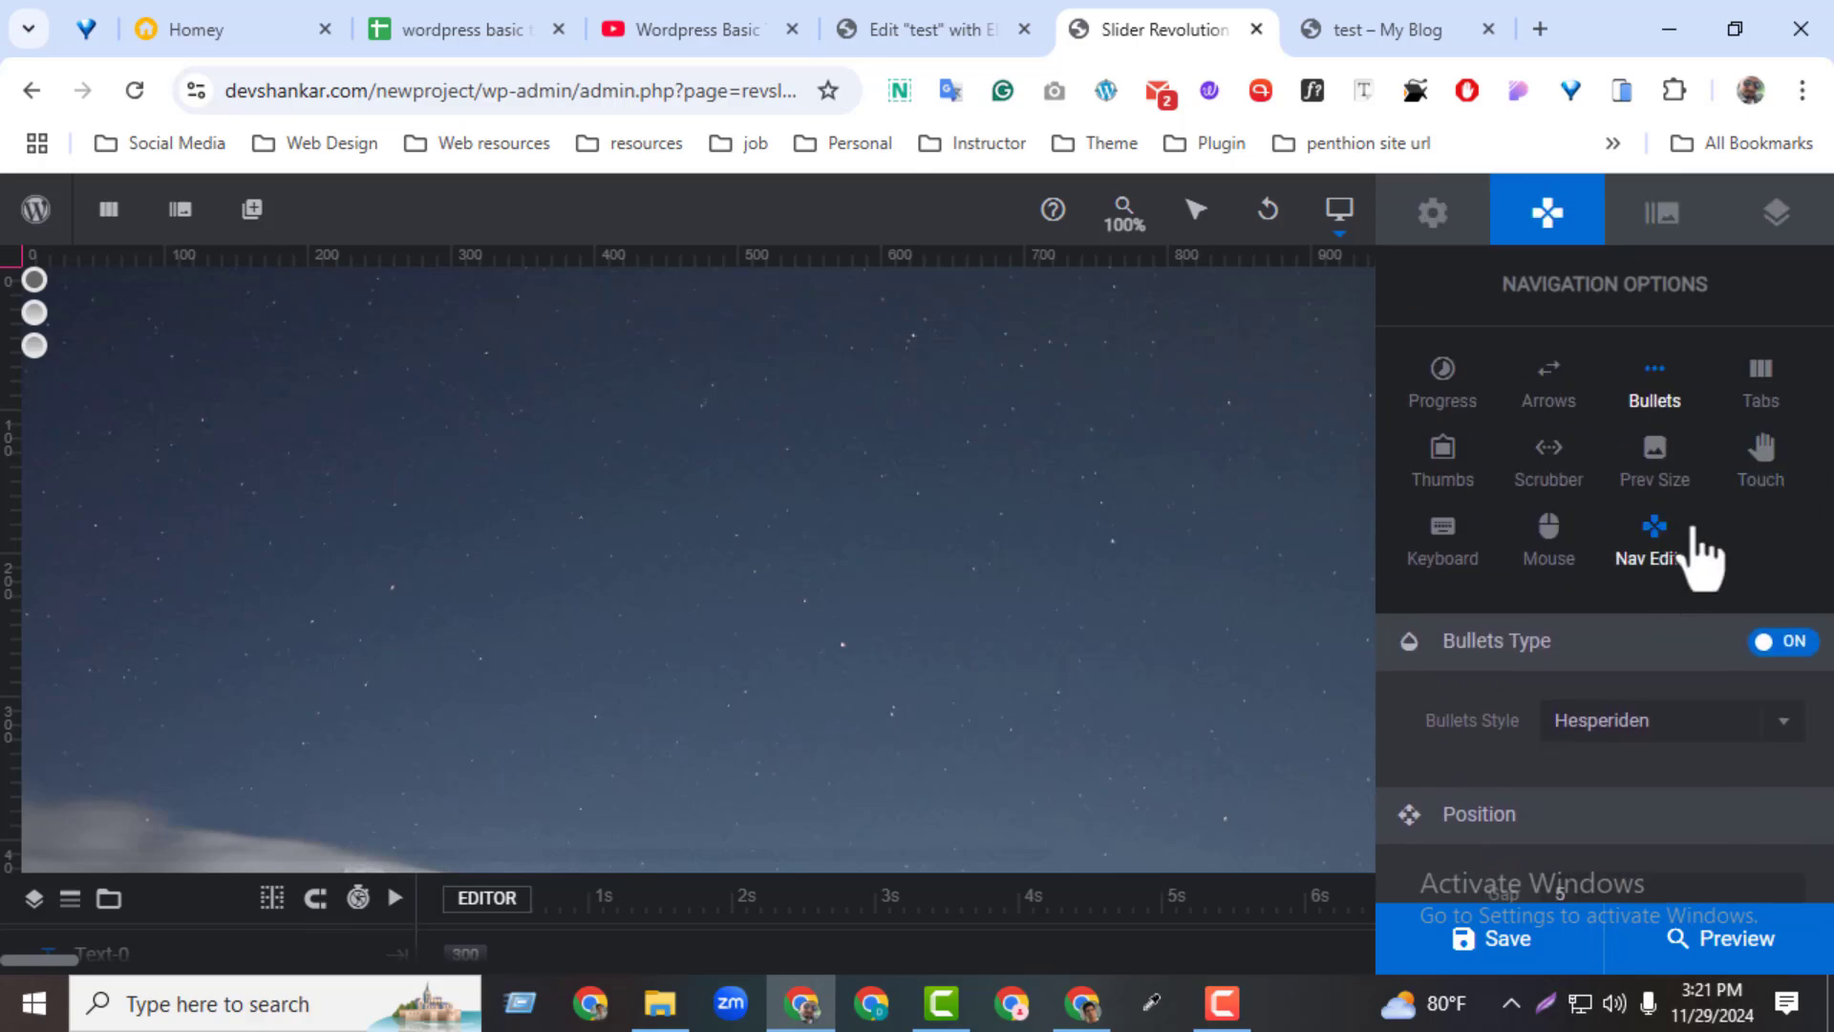
click(1757, 396)
click(1783, 645)
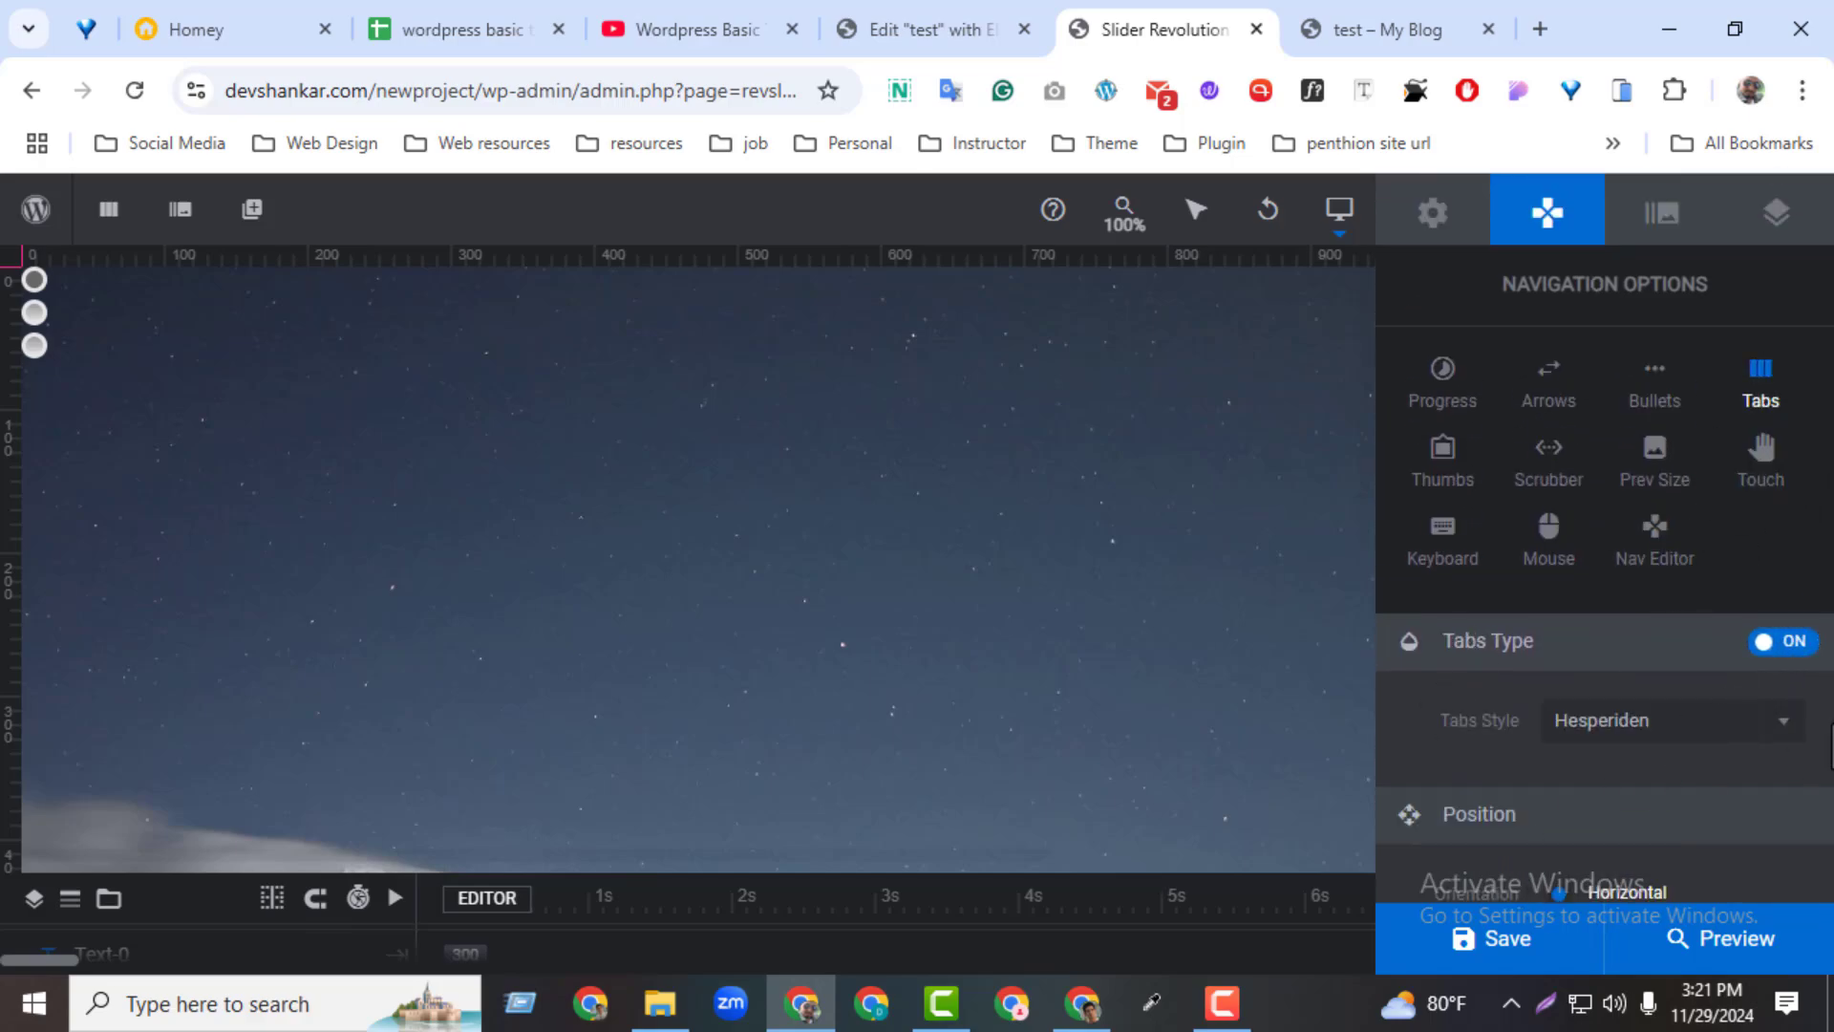
click(1543, 955)
Reload the test page, switch between slide 01 and slide 02 with the tabs, and return to the slider editor
click(1374, 31)
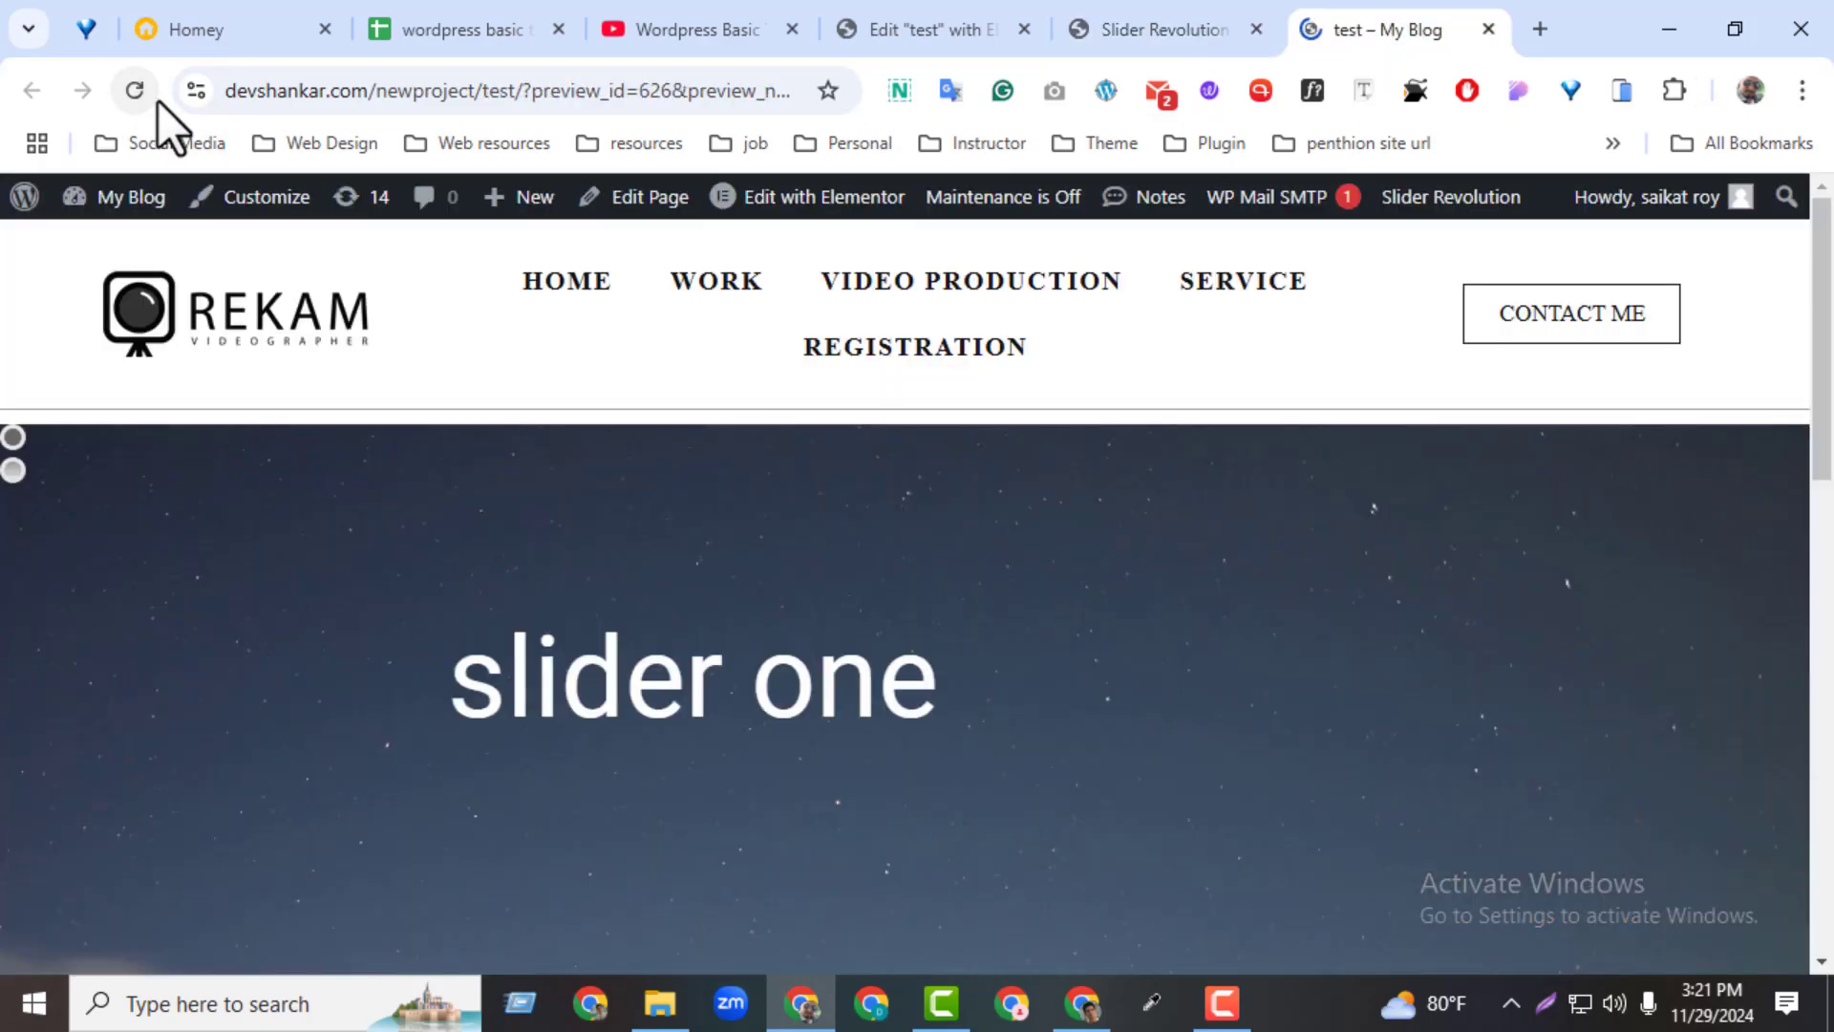
drag(1826, 369, 1823, 650)
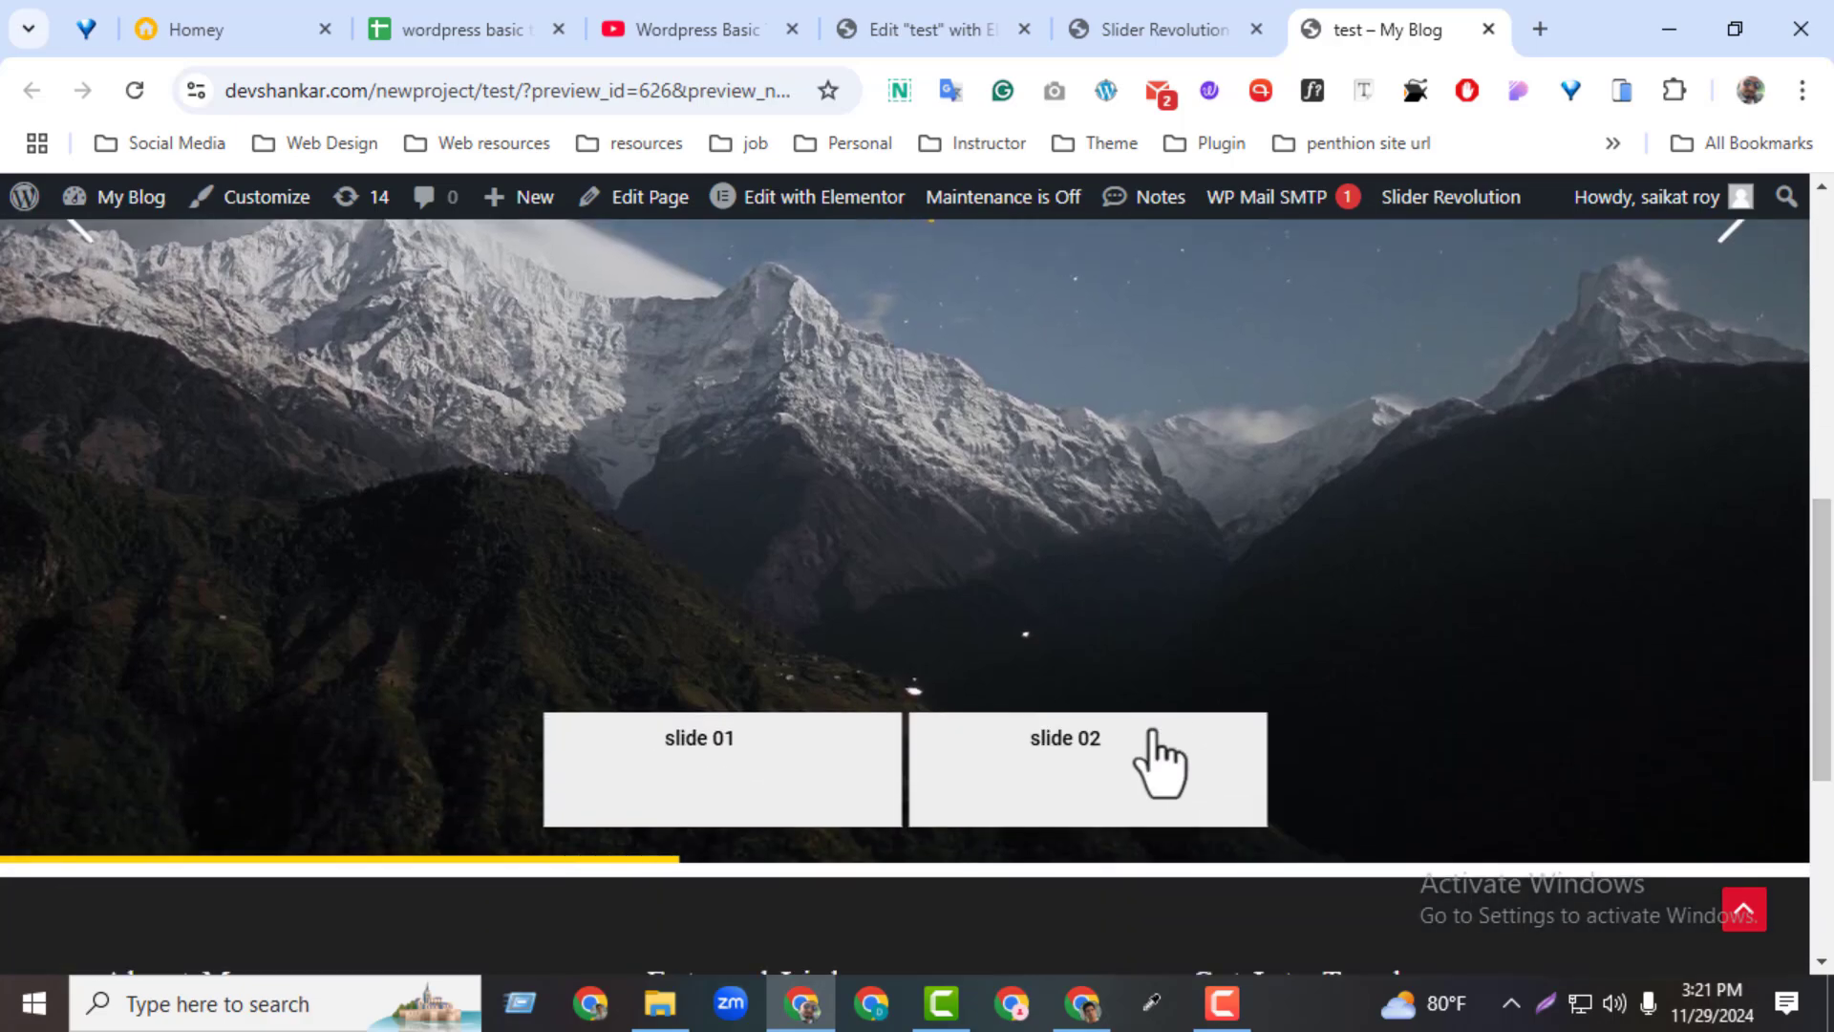
click(1151, 769)
click(772, 799)
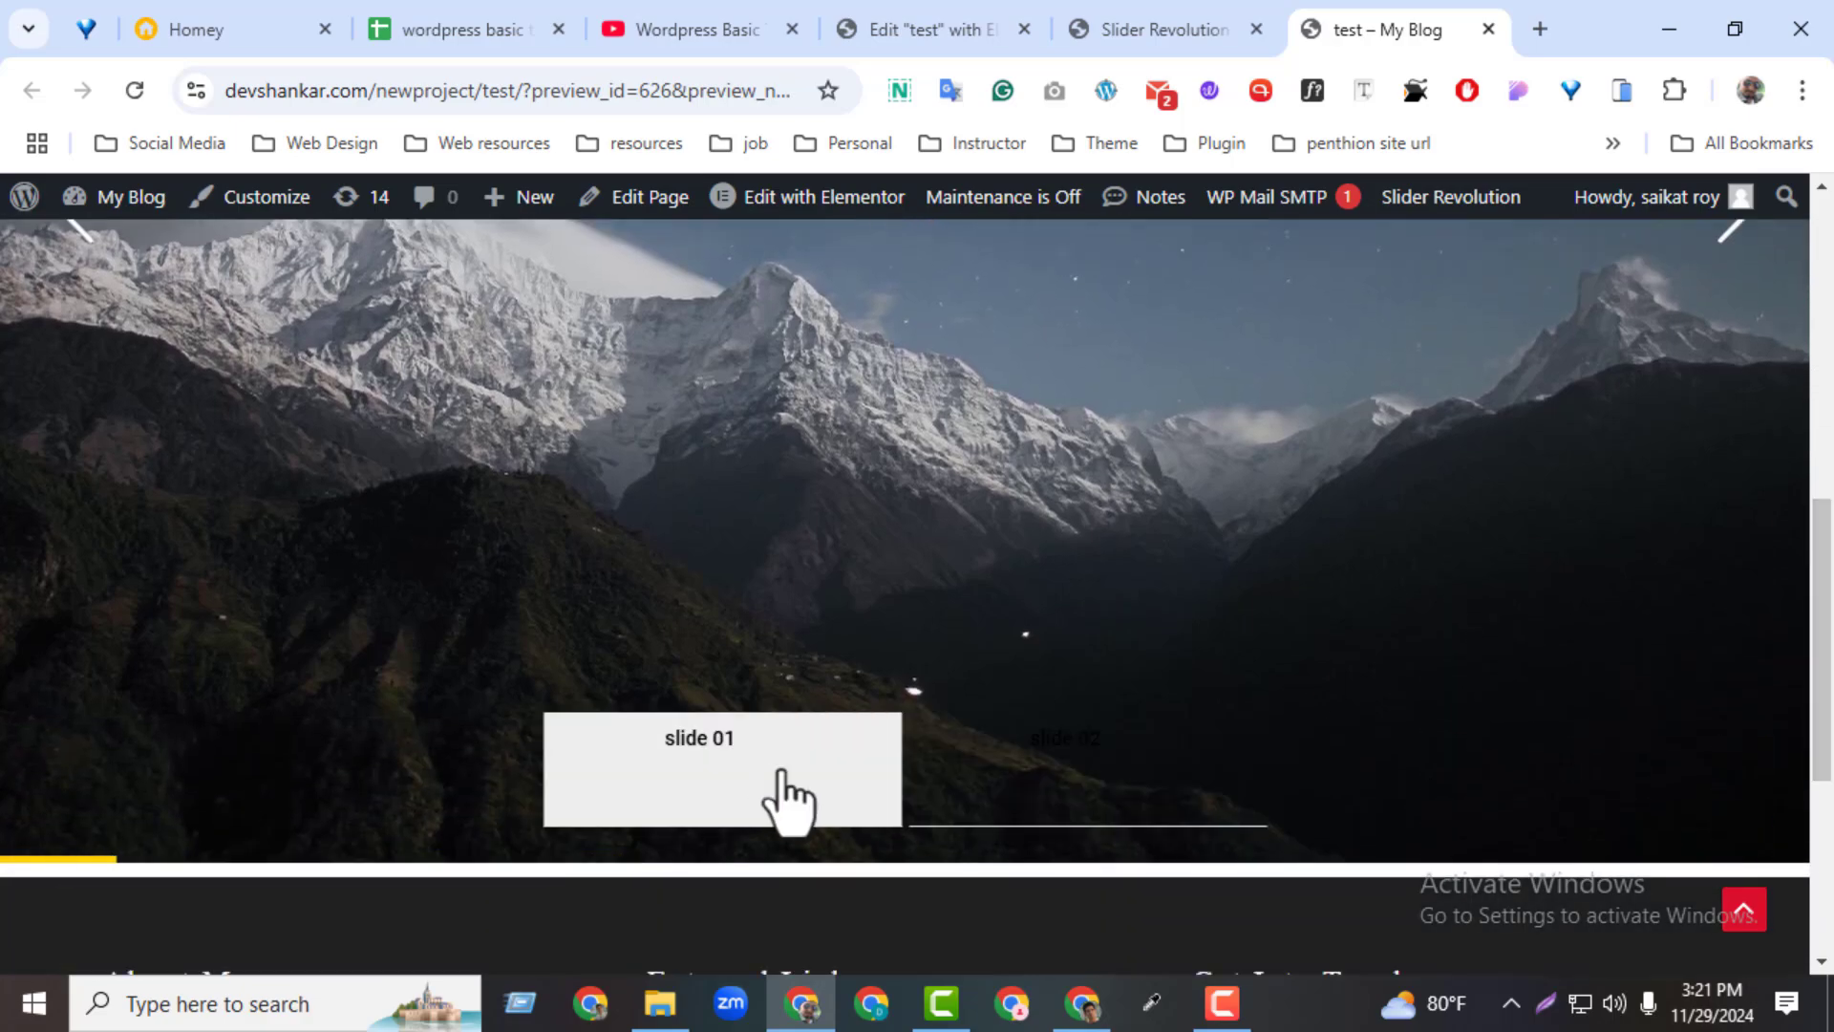
click(1057, 785)
drag(1820, 553, 1819, 379)
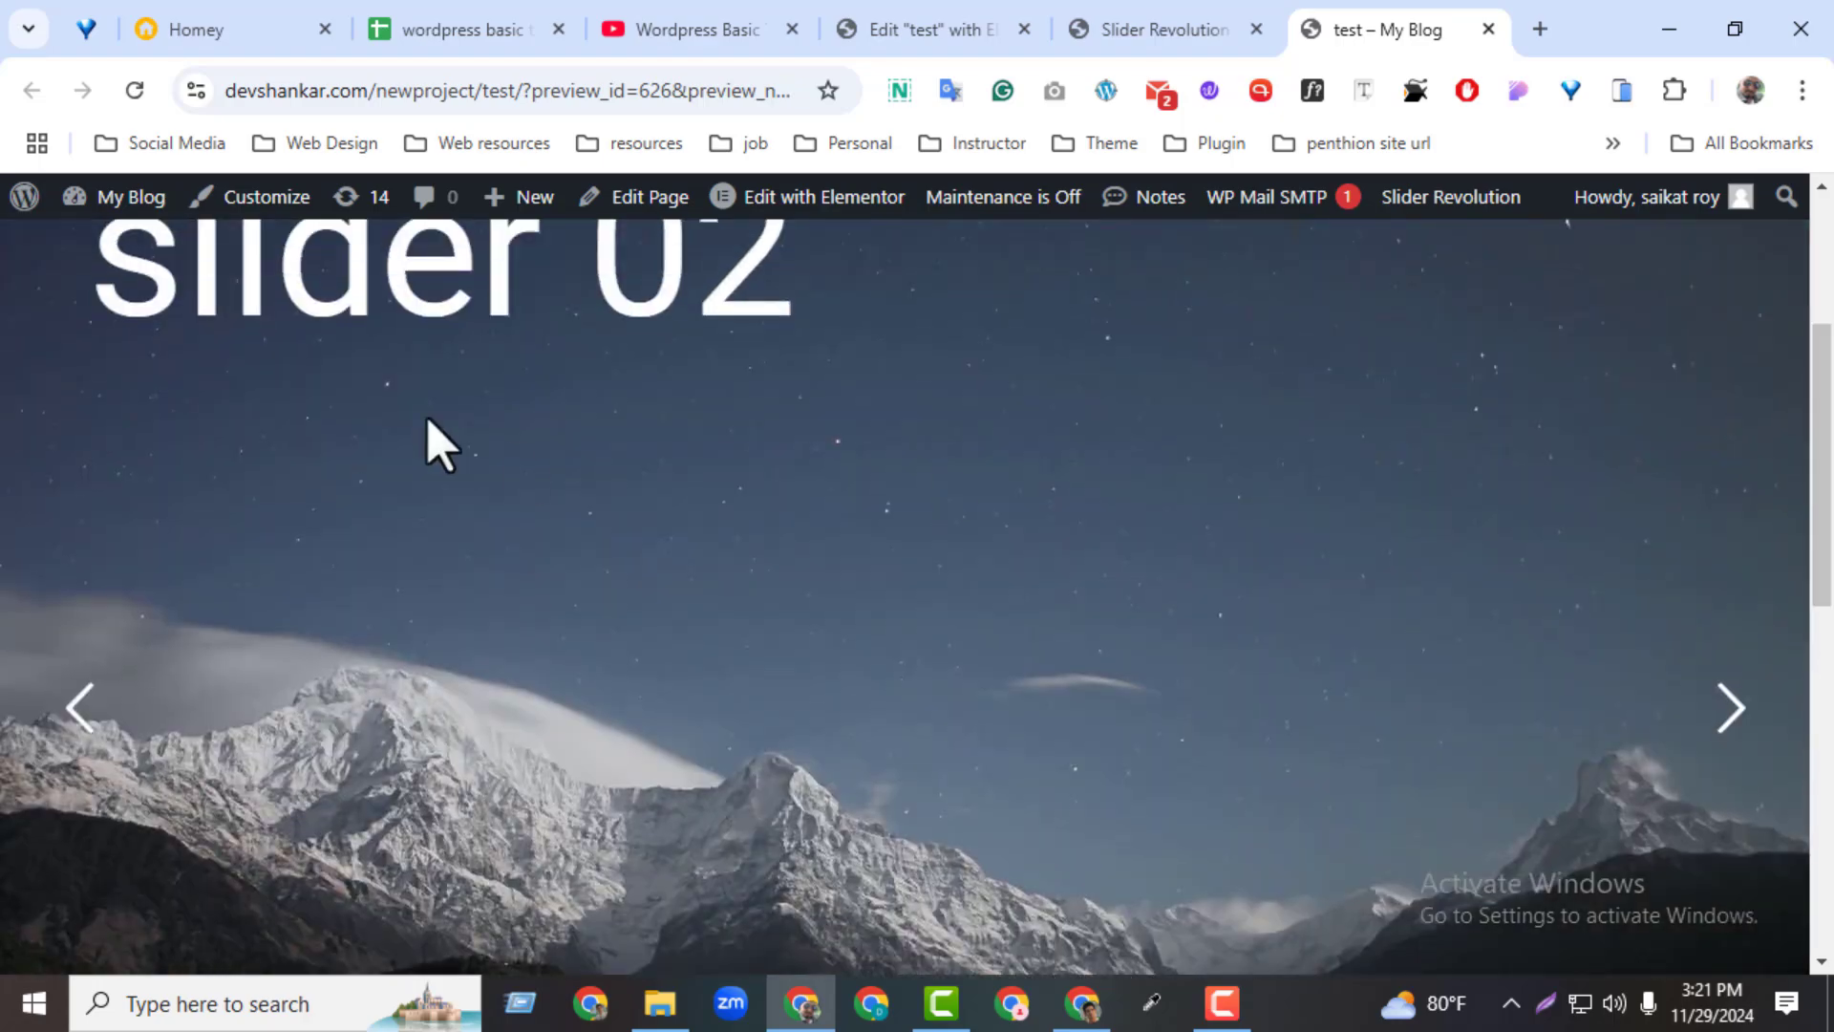
drag(1823, 592, 1802, 500)
click(731, 659)
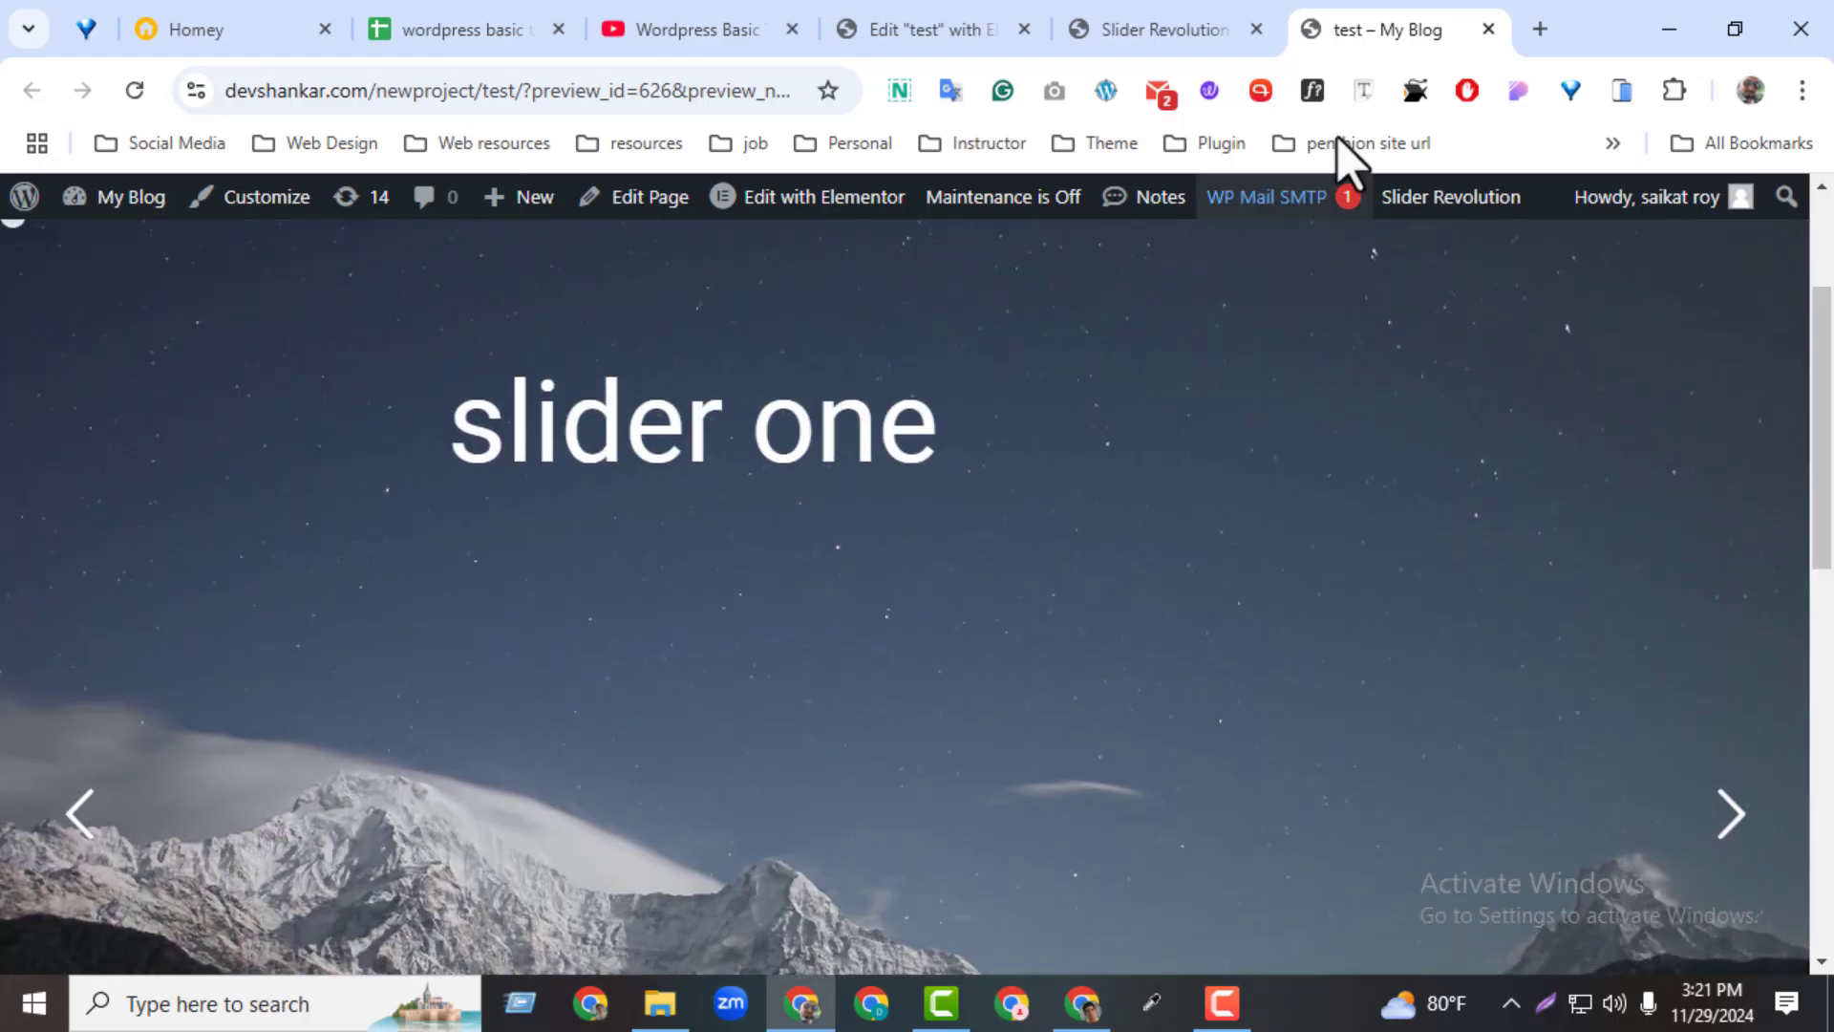
click(1147, 30)
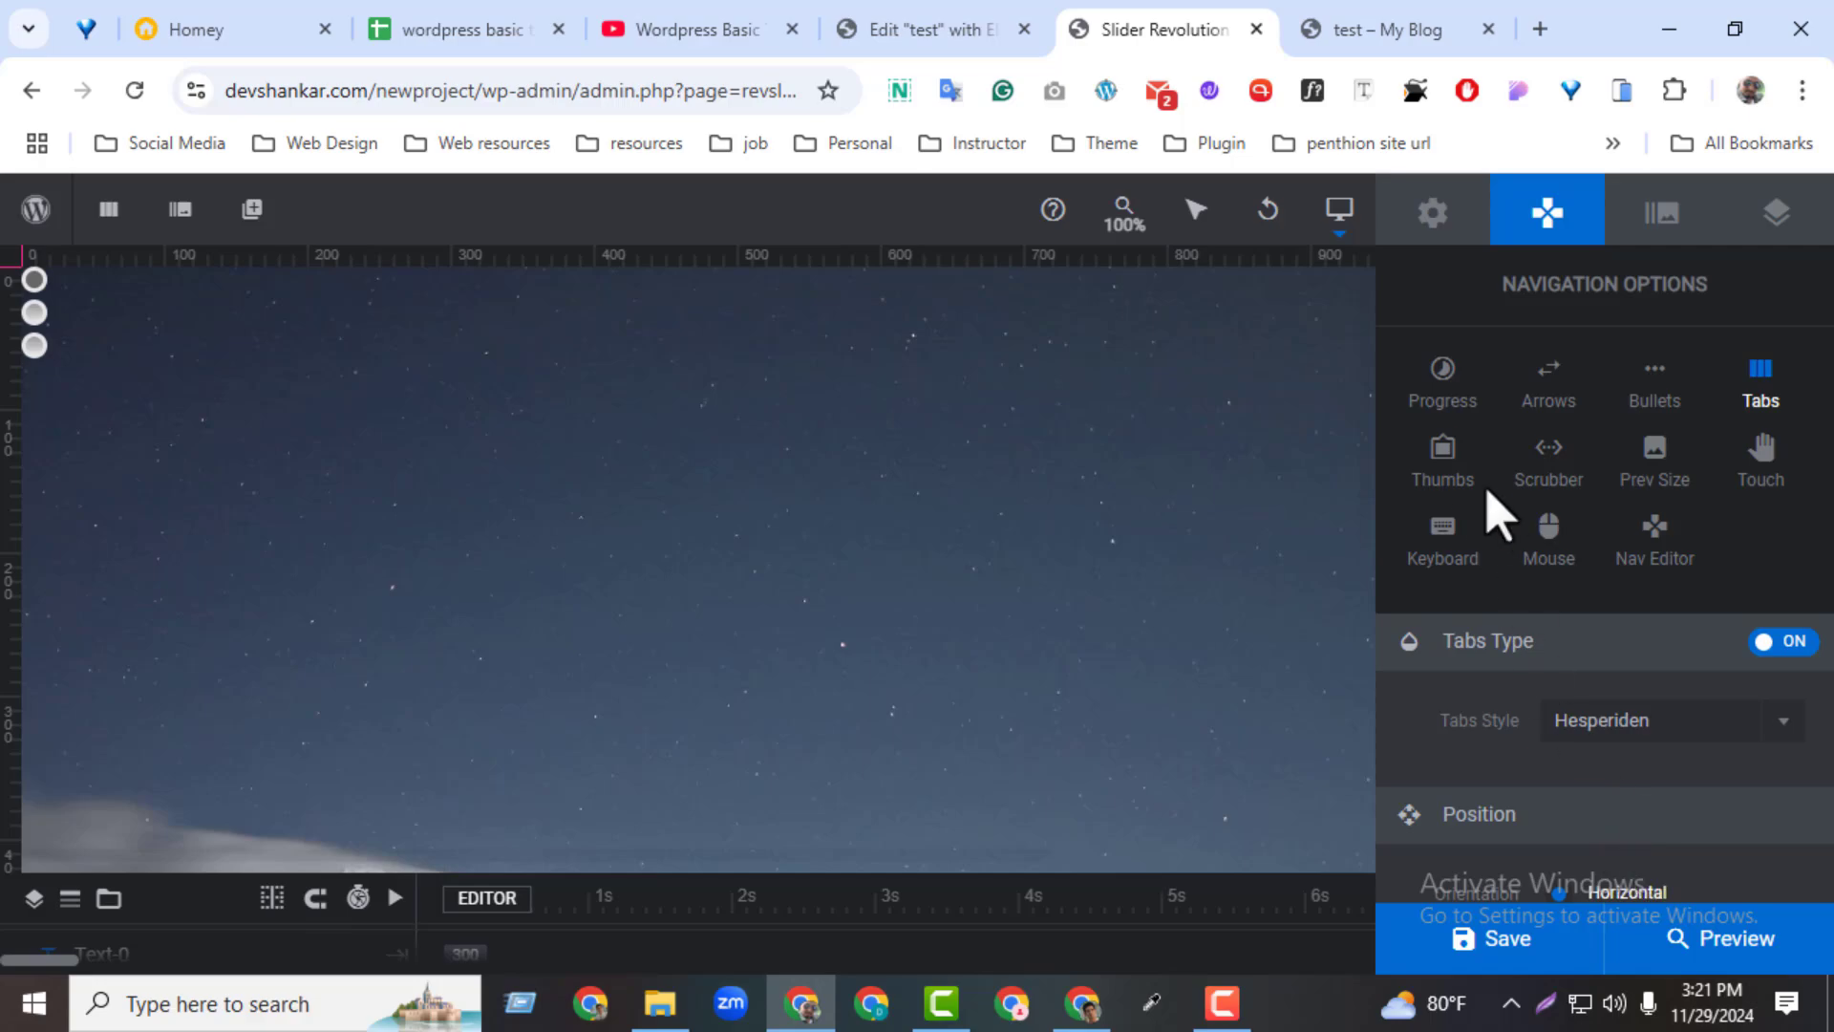
Turn on the thumbs navigation in the Hesperiden style and save the module
click(1454, 482)
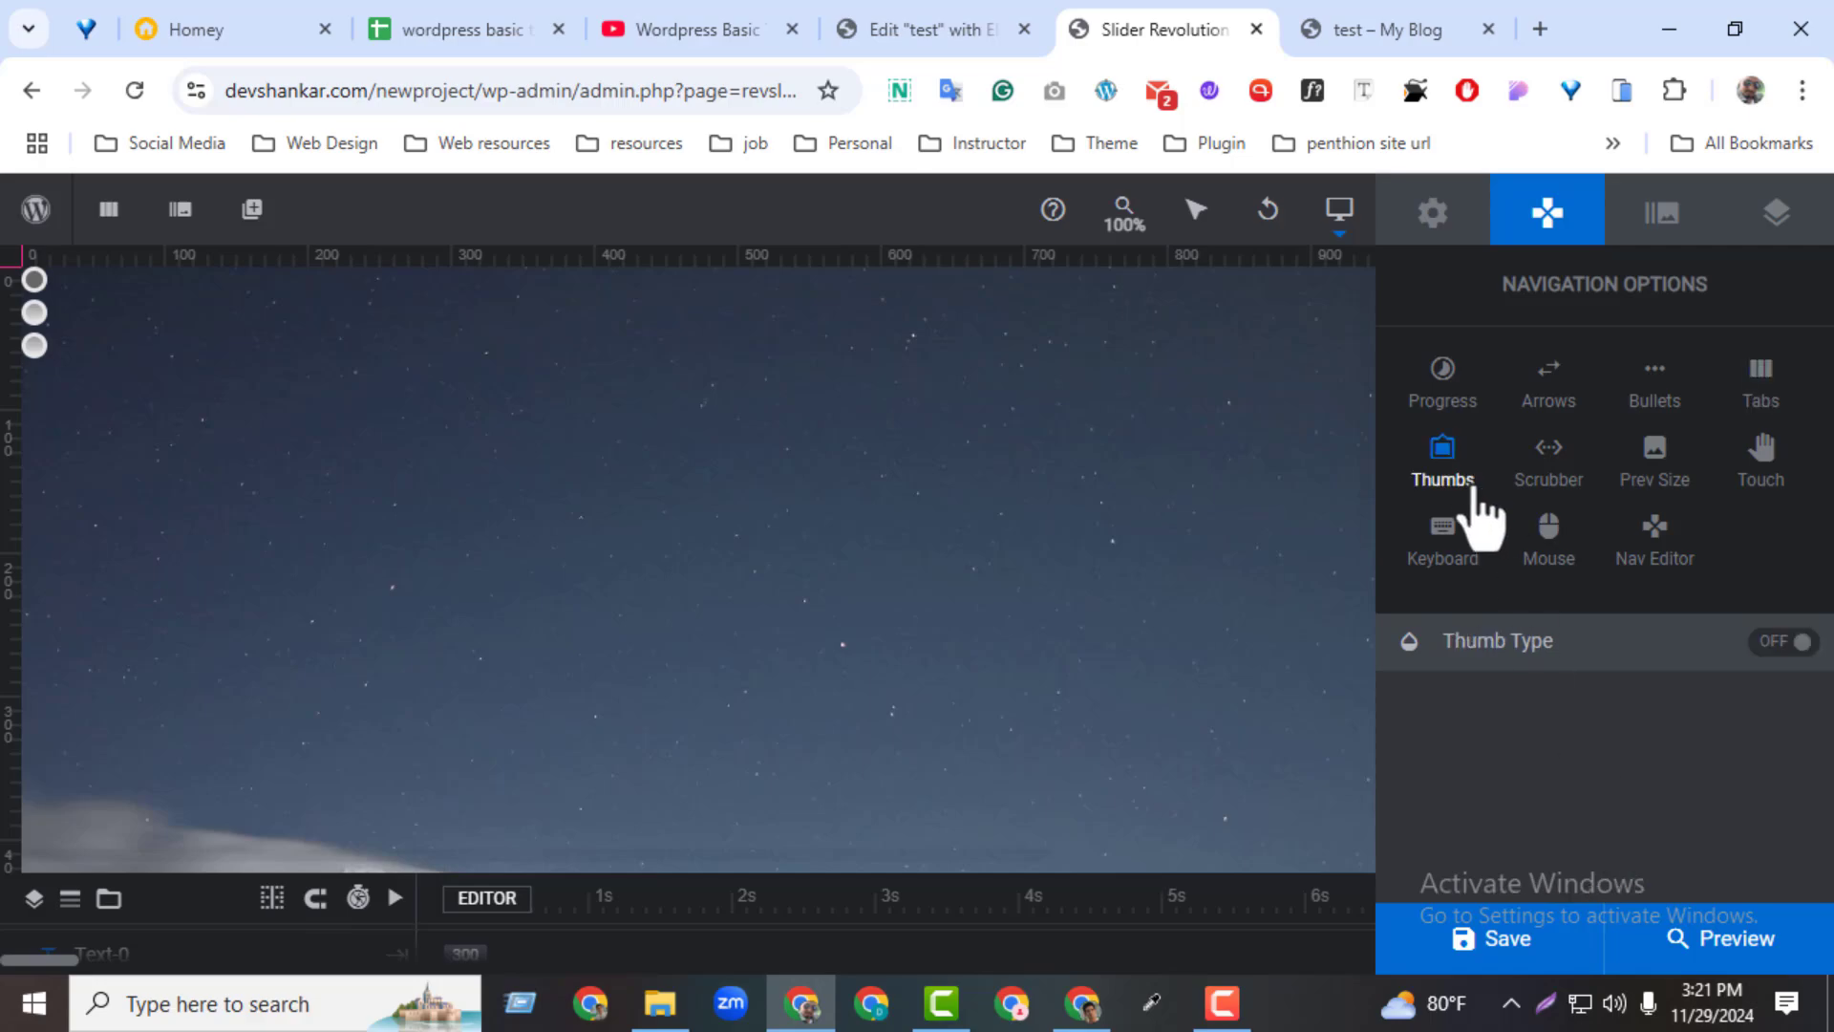
click(1777, 642)
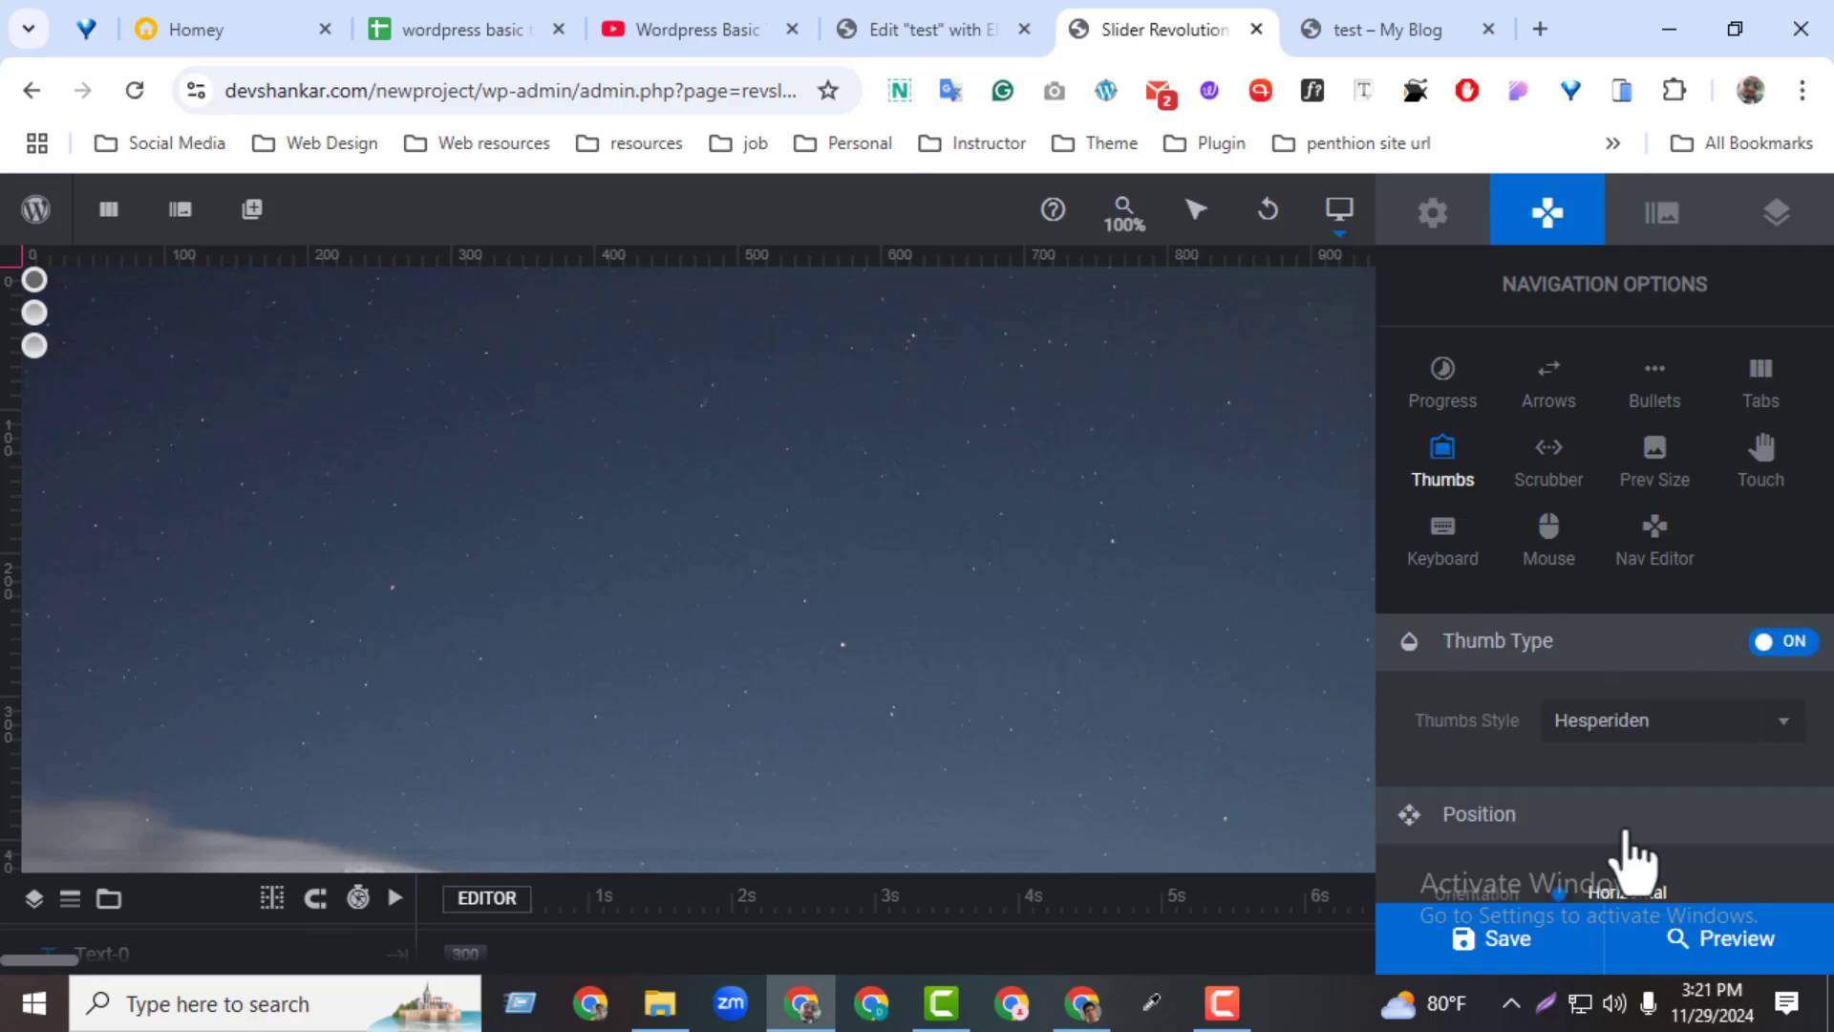
click(1492, 941)
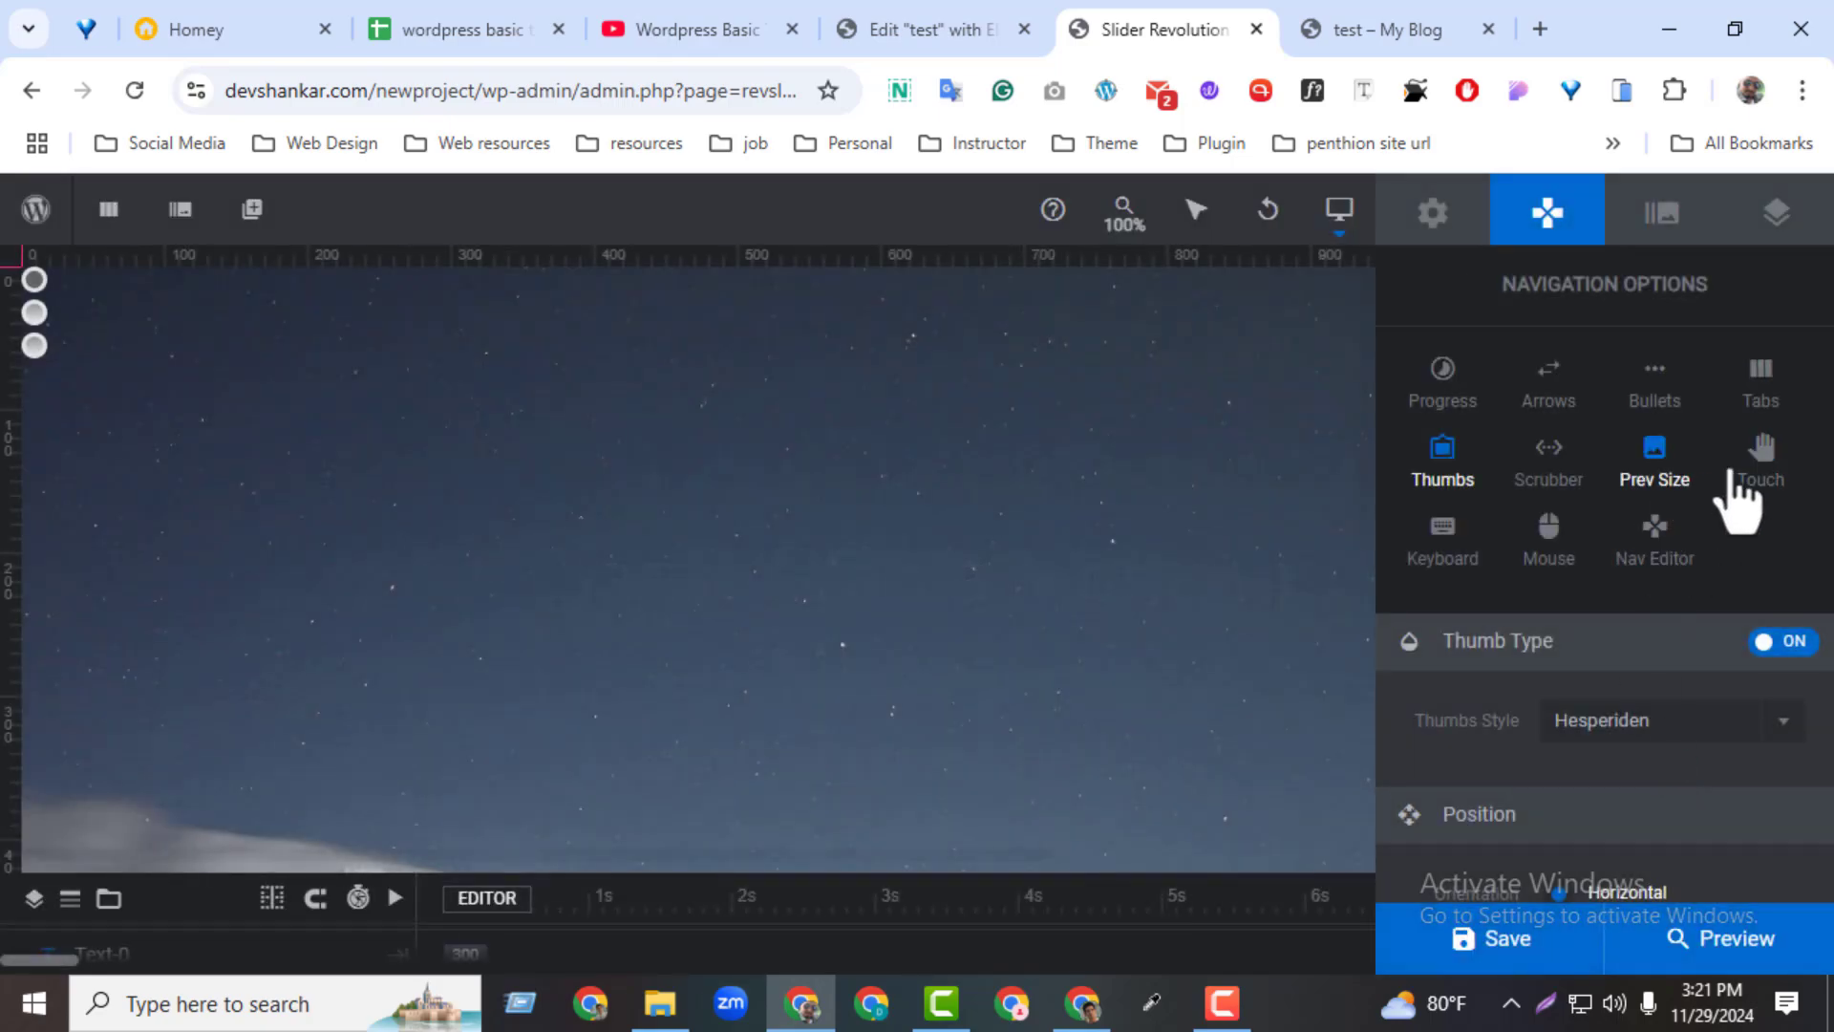
Turn off the slider's tabs, bullets, progress bar and thumbs
click(1757, 418)
click(1766, 648)
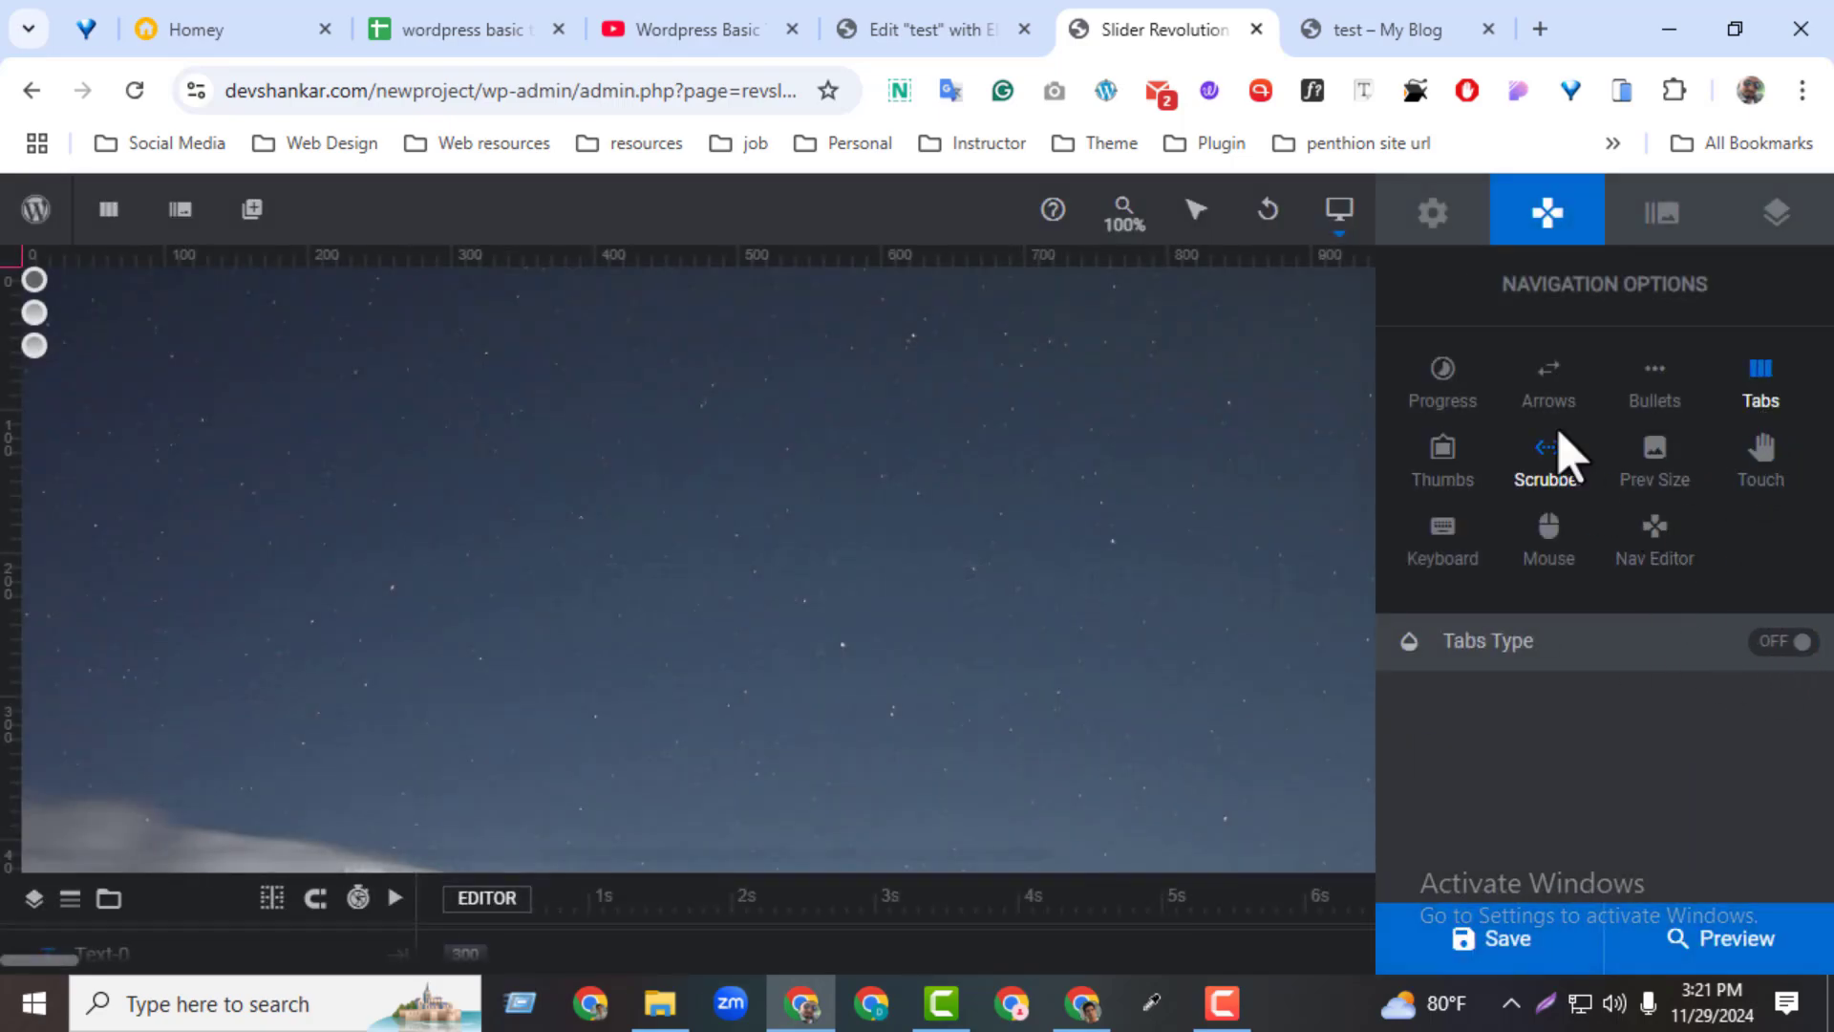
click(1654, 401)
click(1788, 644)
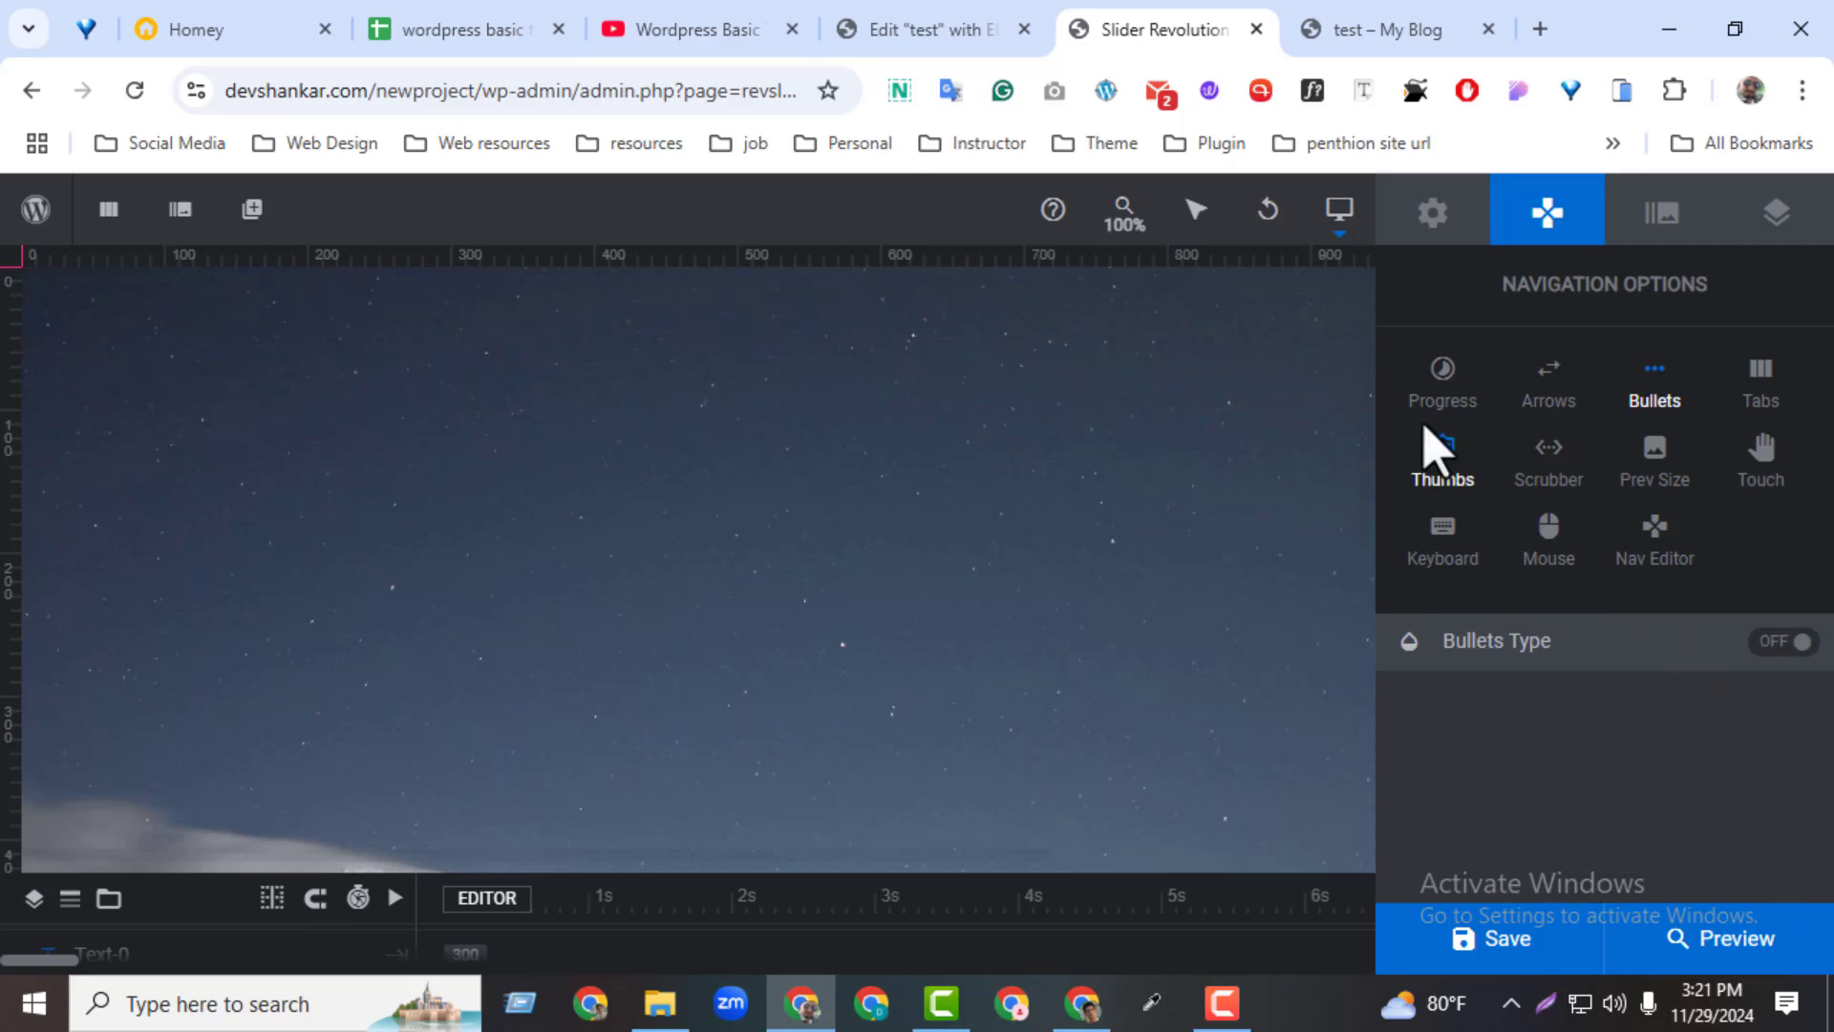
click(1442, 383)
click(1782, 642)
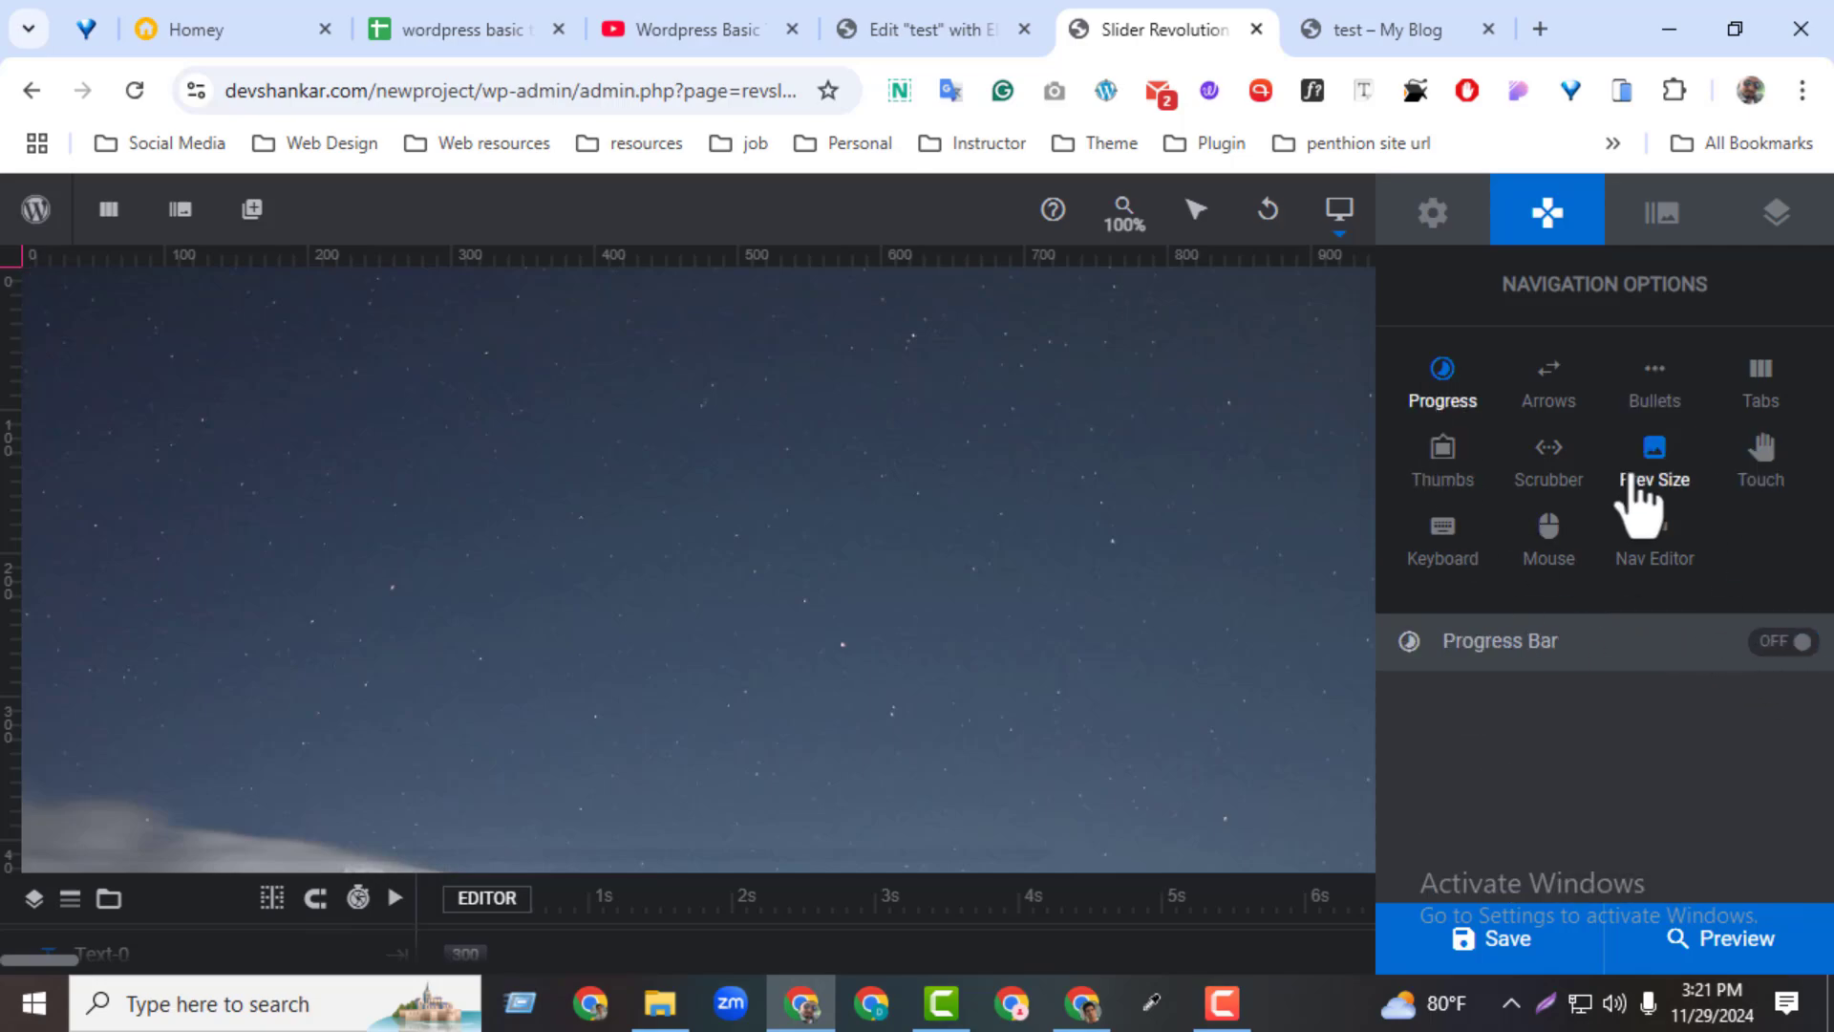
click(1470, 482)
Turn on the scrubber navigation in the Hesperiden style and save the module
click(1542, 470)
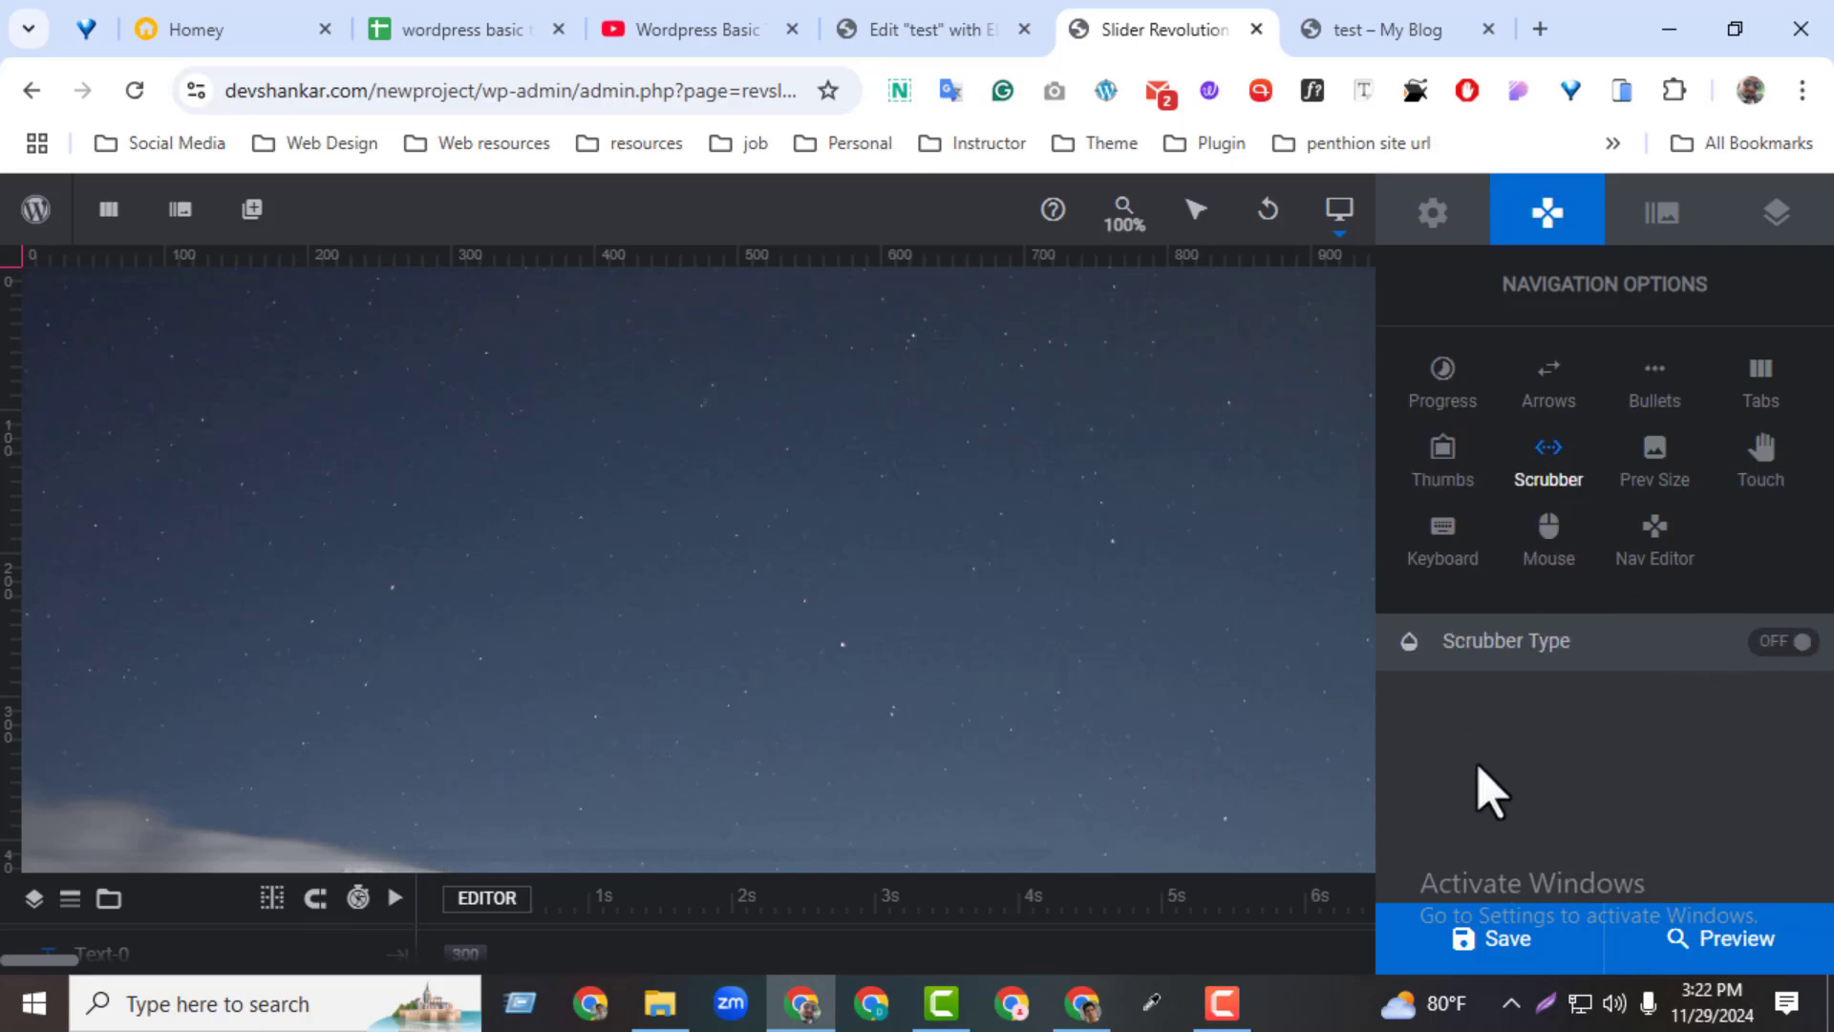
click(1783, 644)
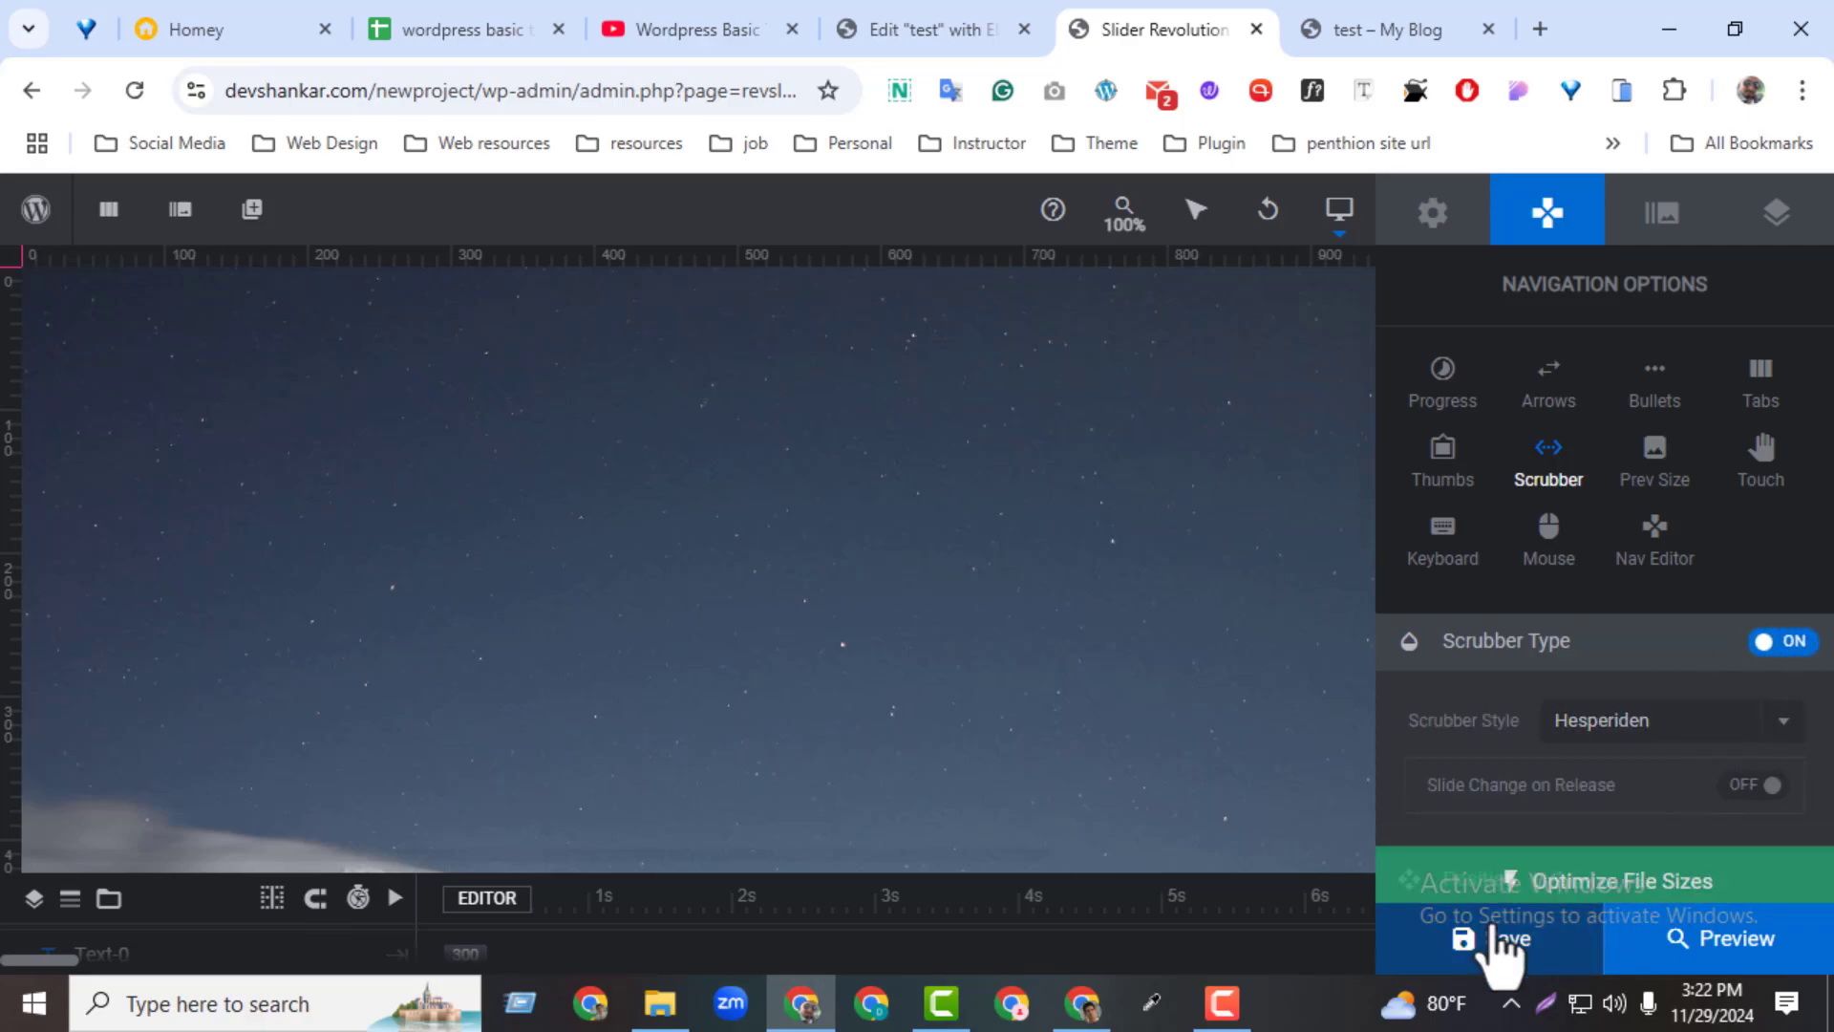
click(1499, 945)
Reload the test page, examine the scrubber on both slides, and return to the slider editor
click(1411, 25)
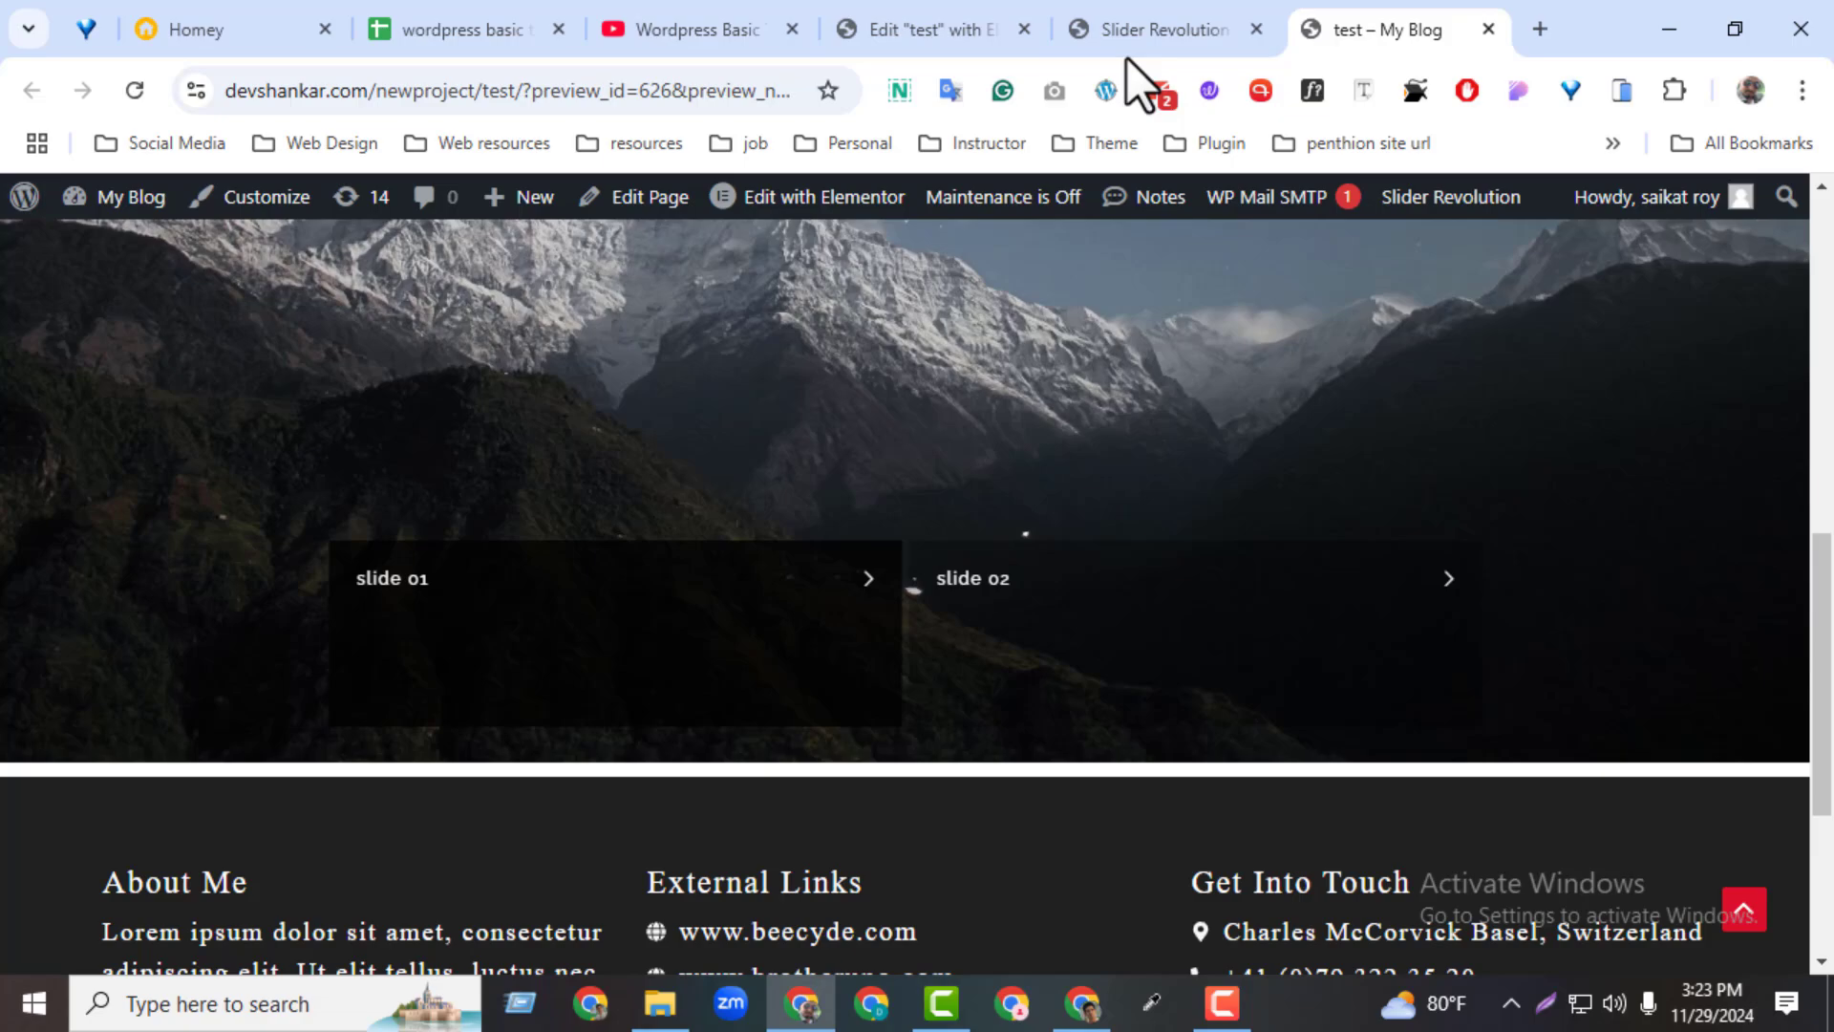
click(145, 105)
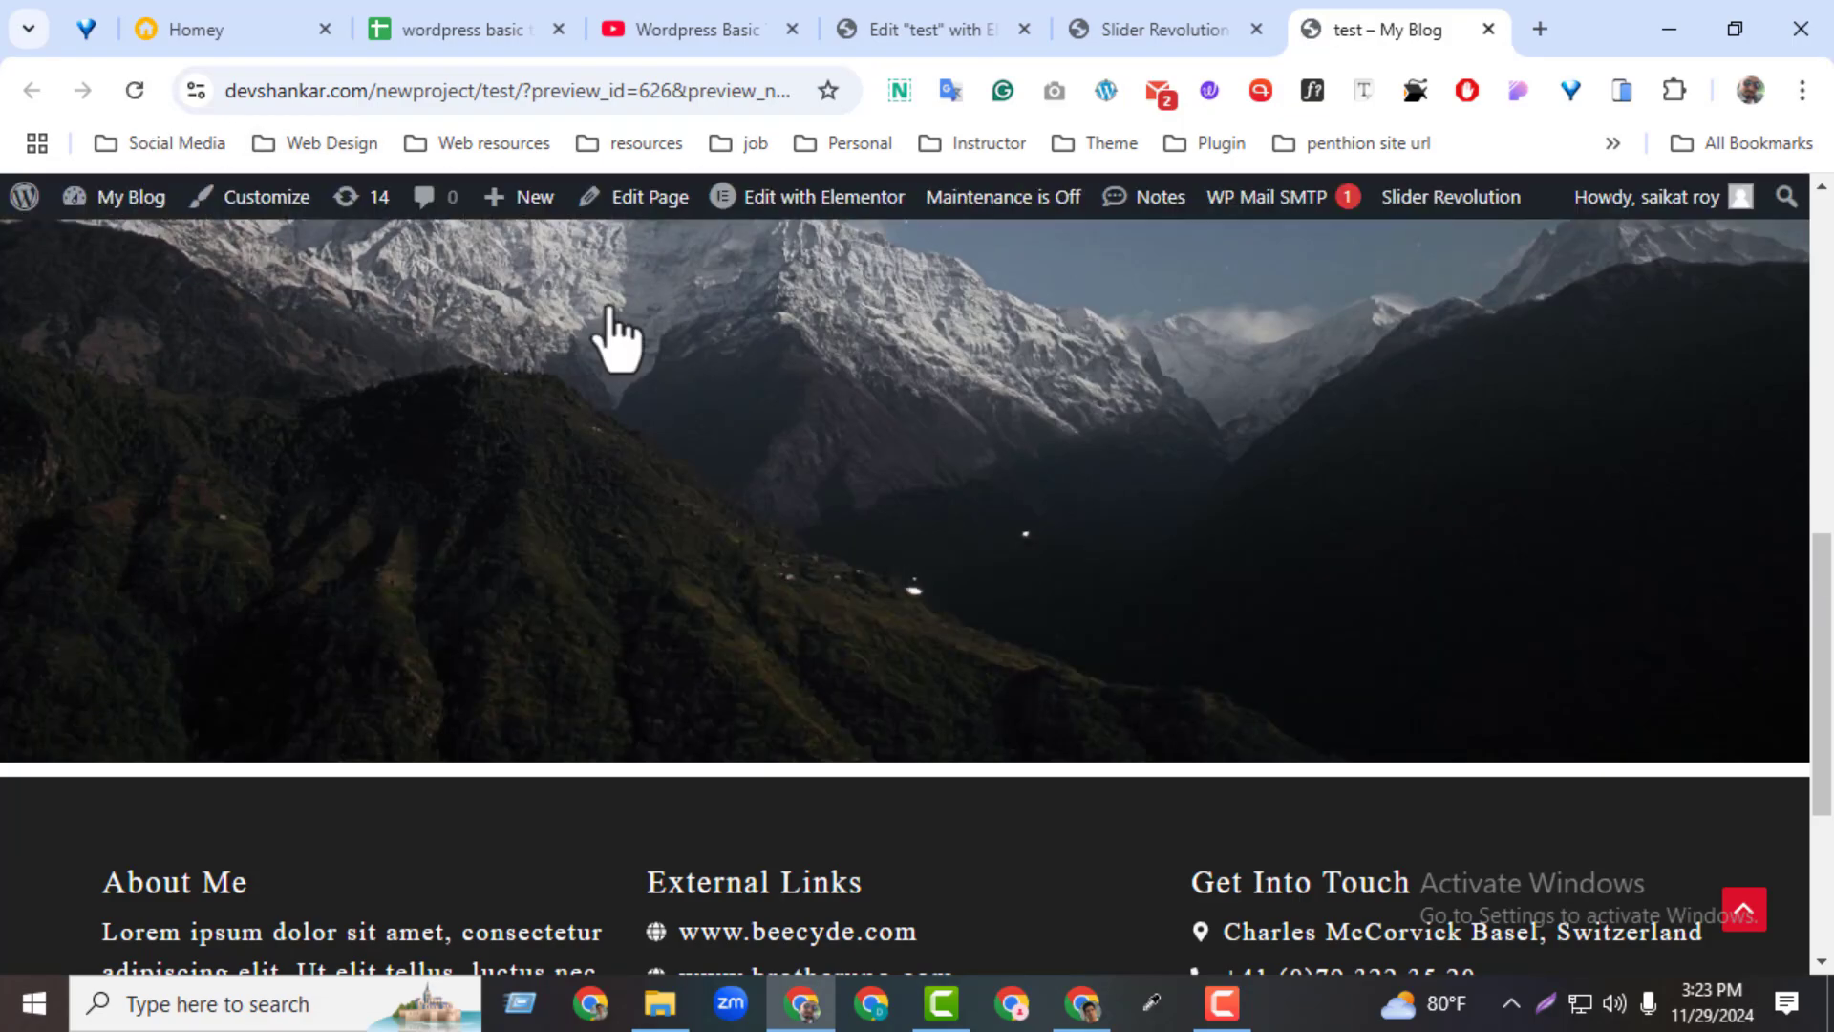
drag(1825, 593, 1812, 473)
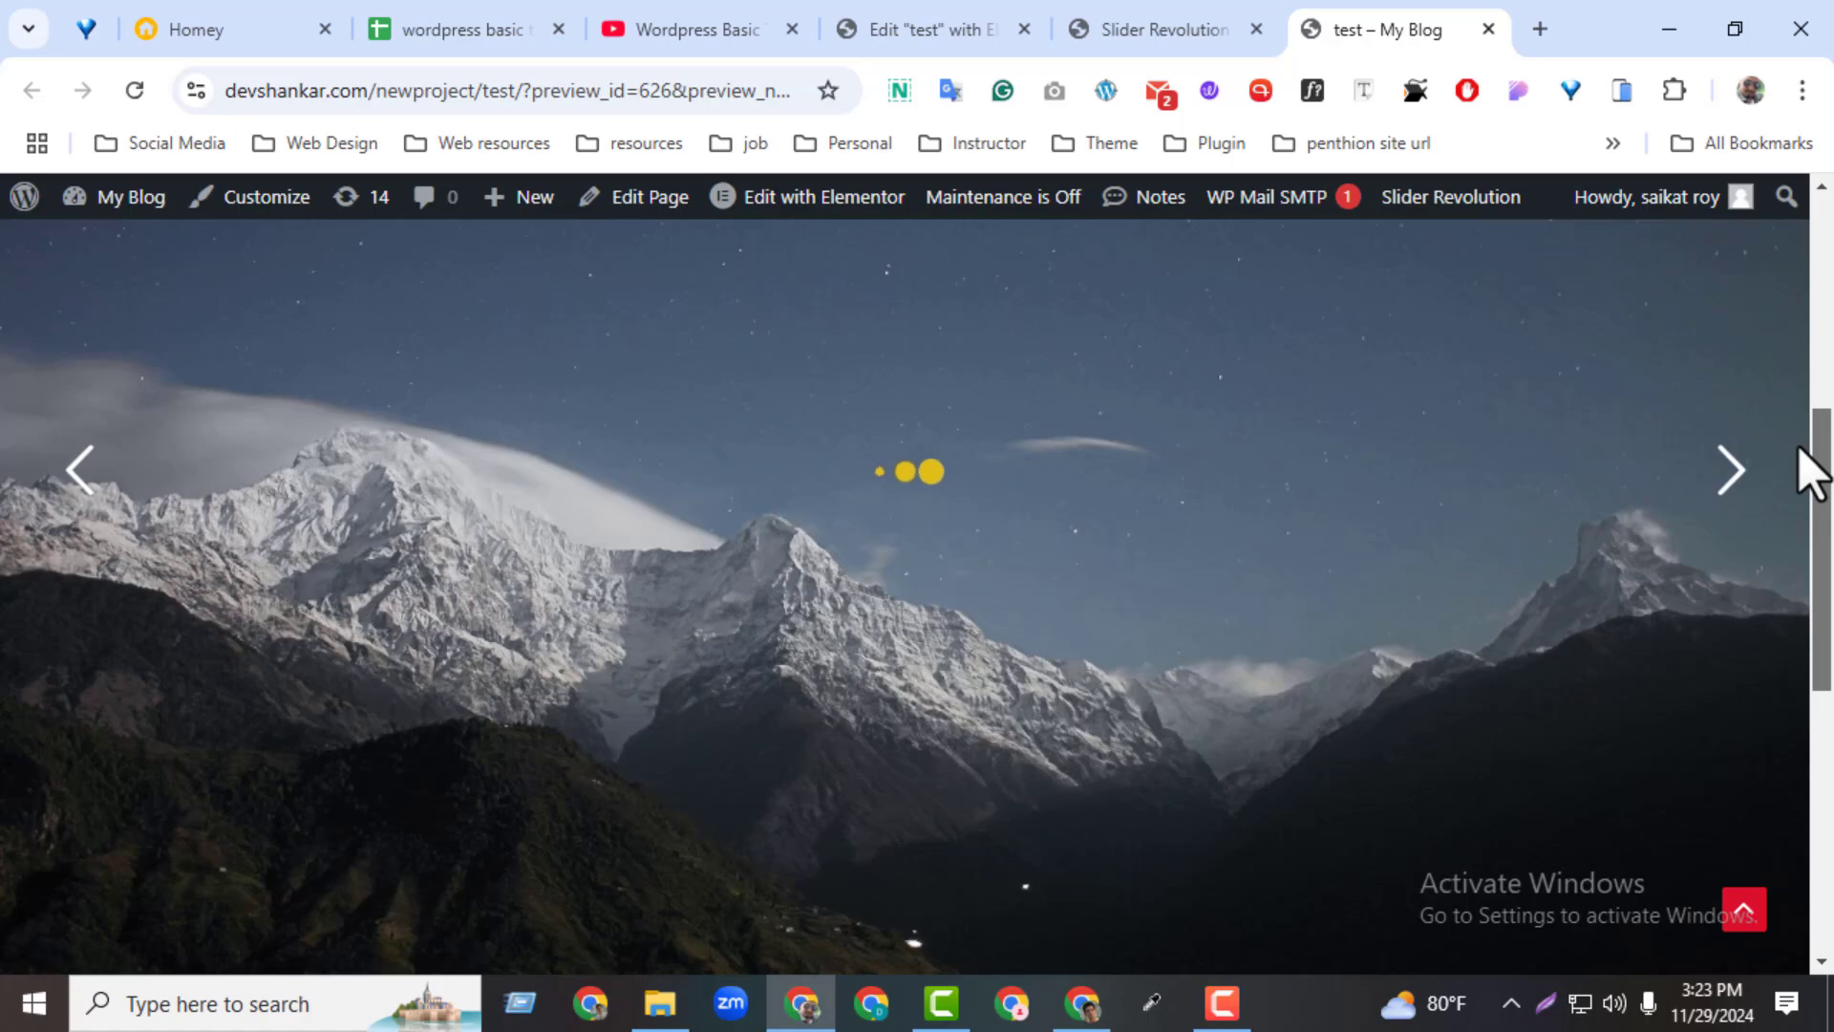
drag(1812, 473, 1778, 593)
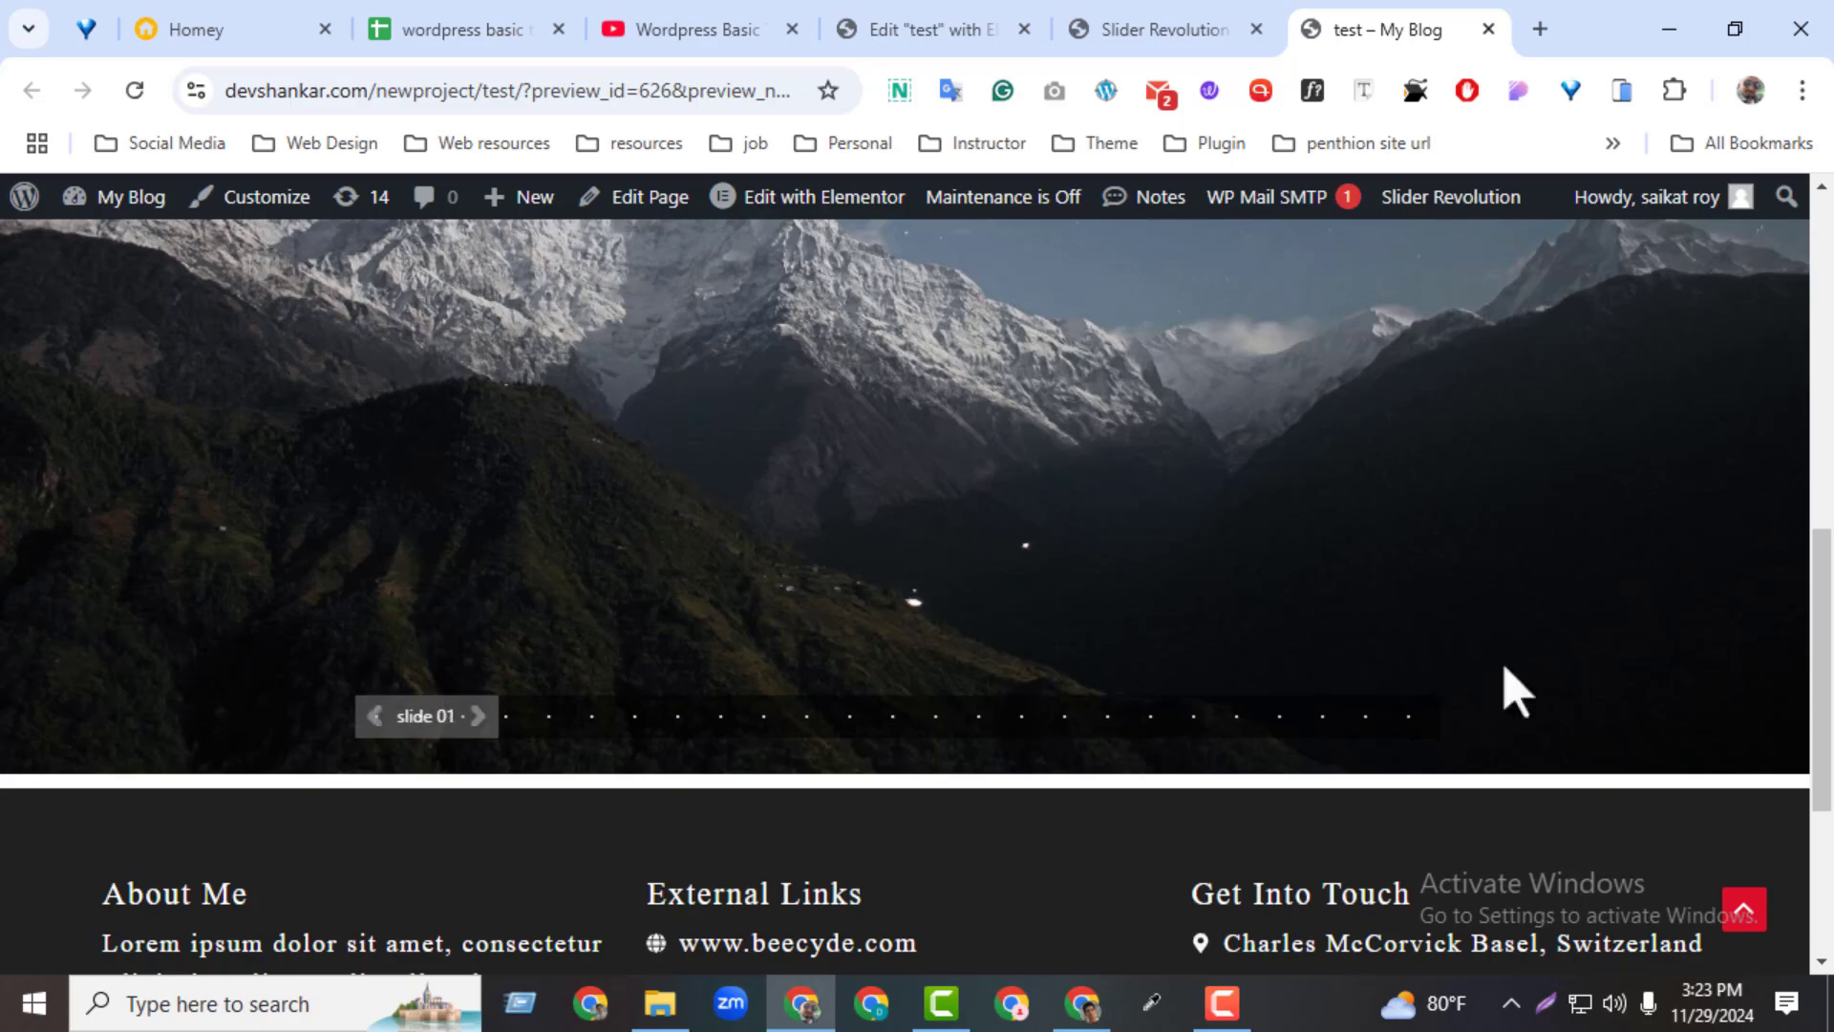
mouse_move(1823, 609)
mouse_down()
mouse_move(1802, 418)
mouse_move(1815, 605)
mouse_up()
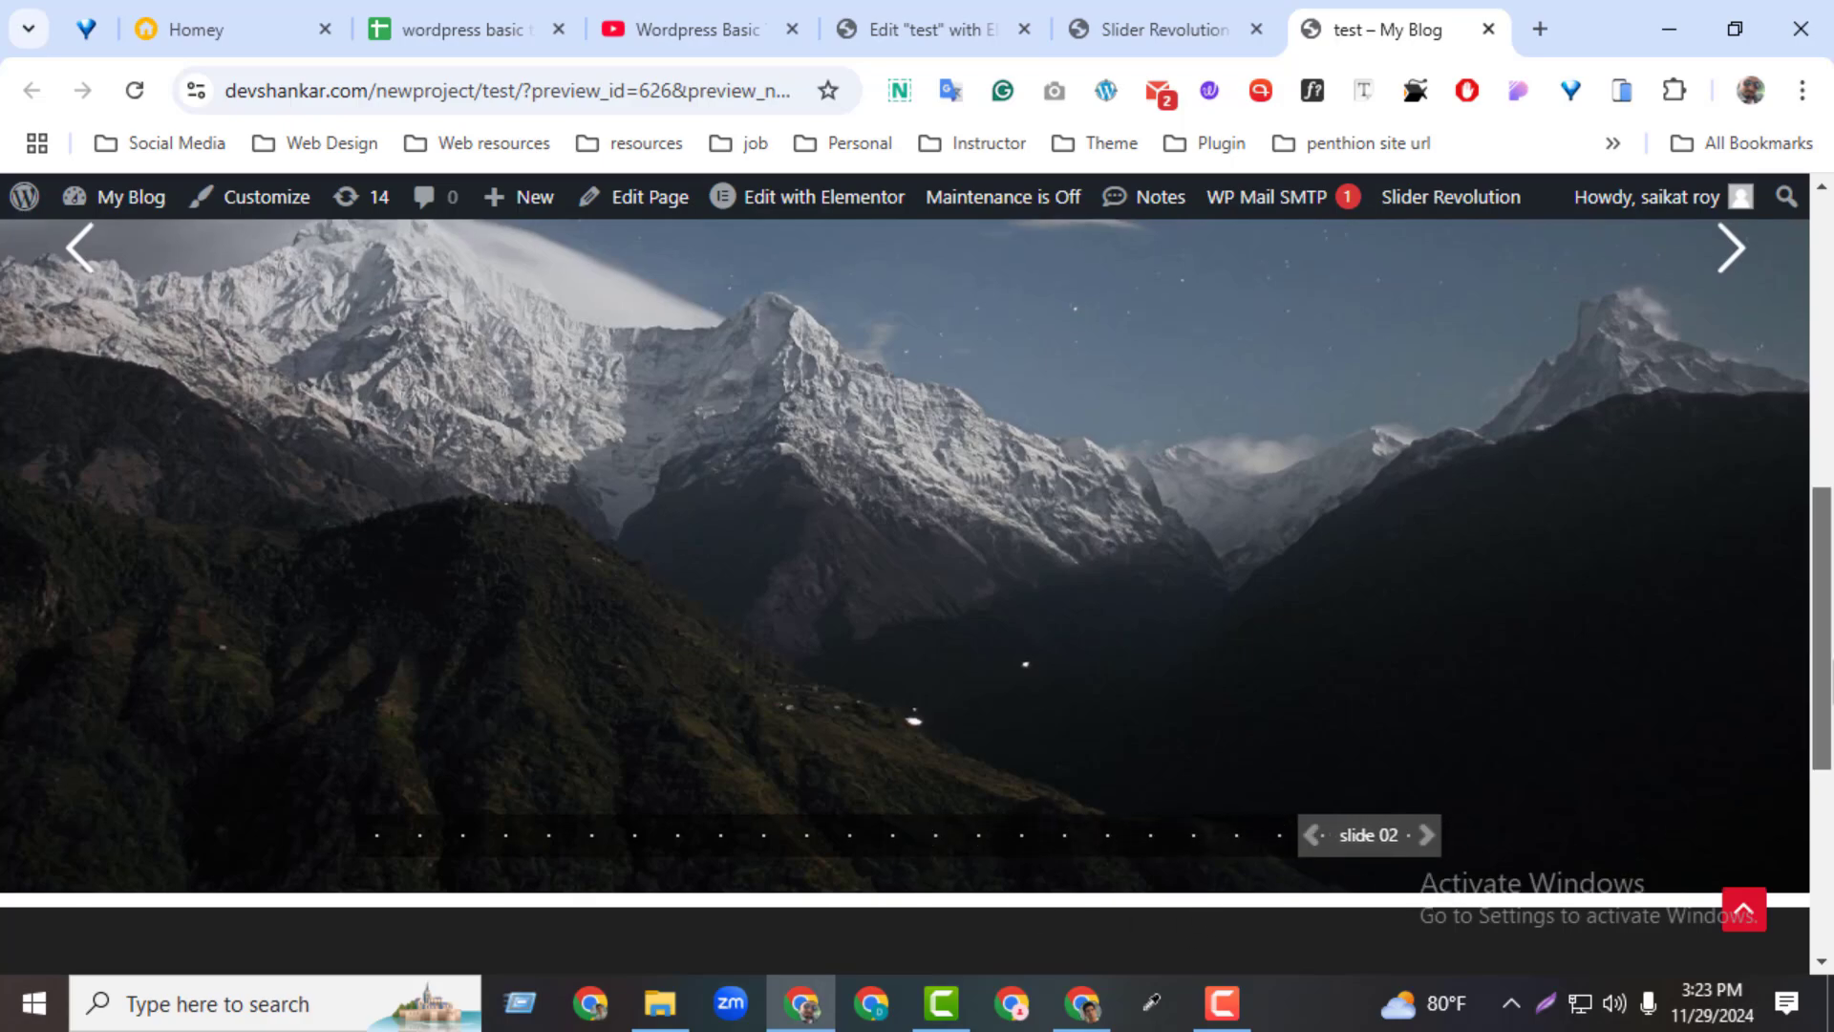
mouse_move(1820, 727)
mouse_down()
mouse_move(1810, 468)
mouse_move(1805, 717)
mouse_up()
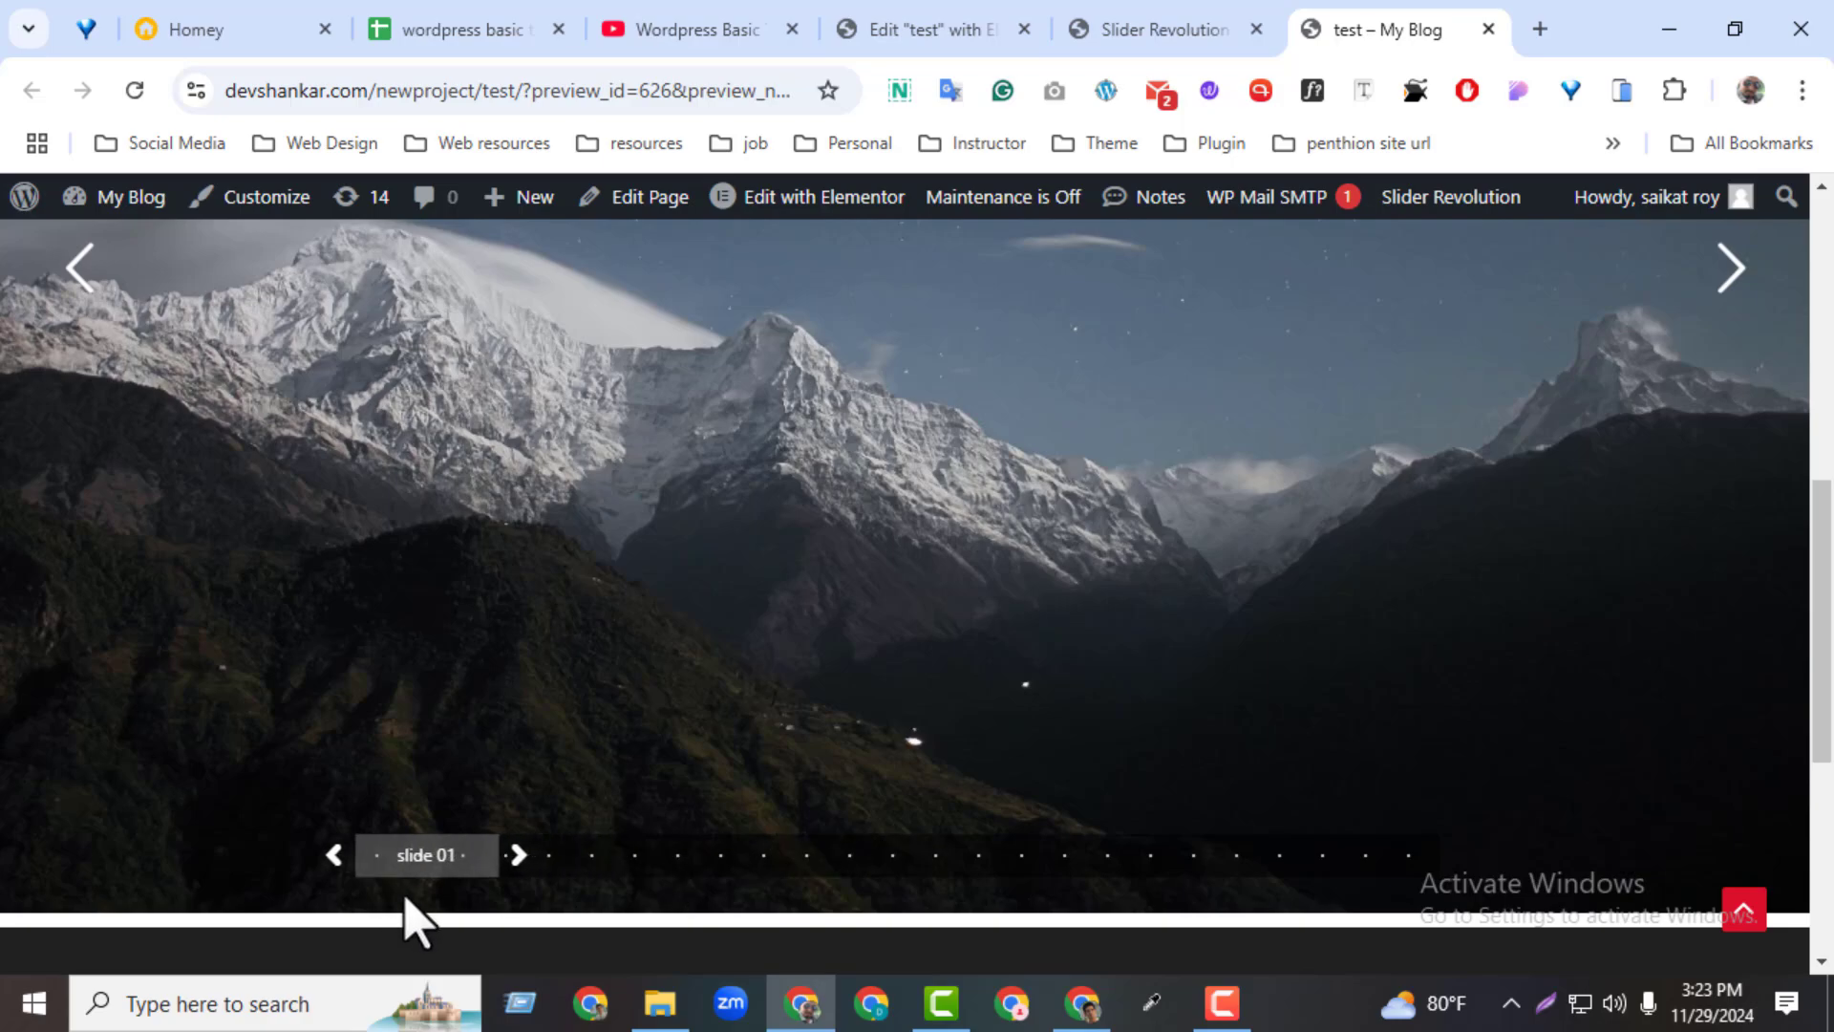
drag(1826, 626, 1777, 311)
click(1190, 29)
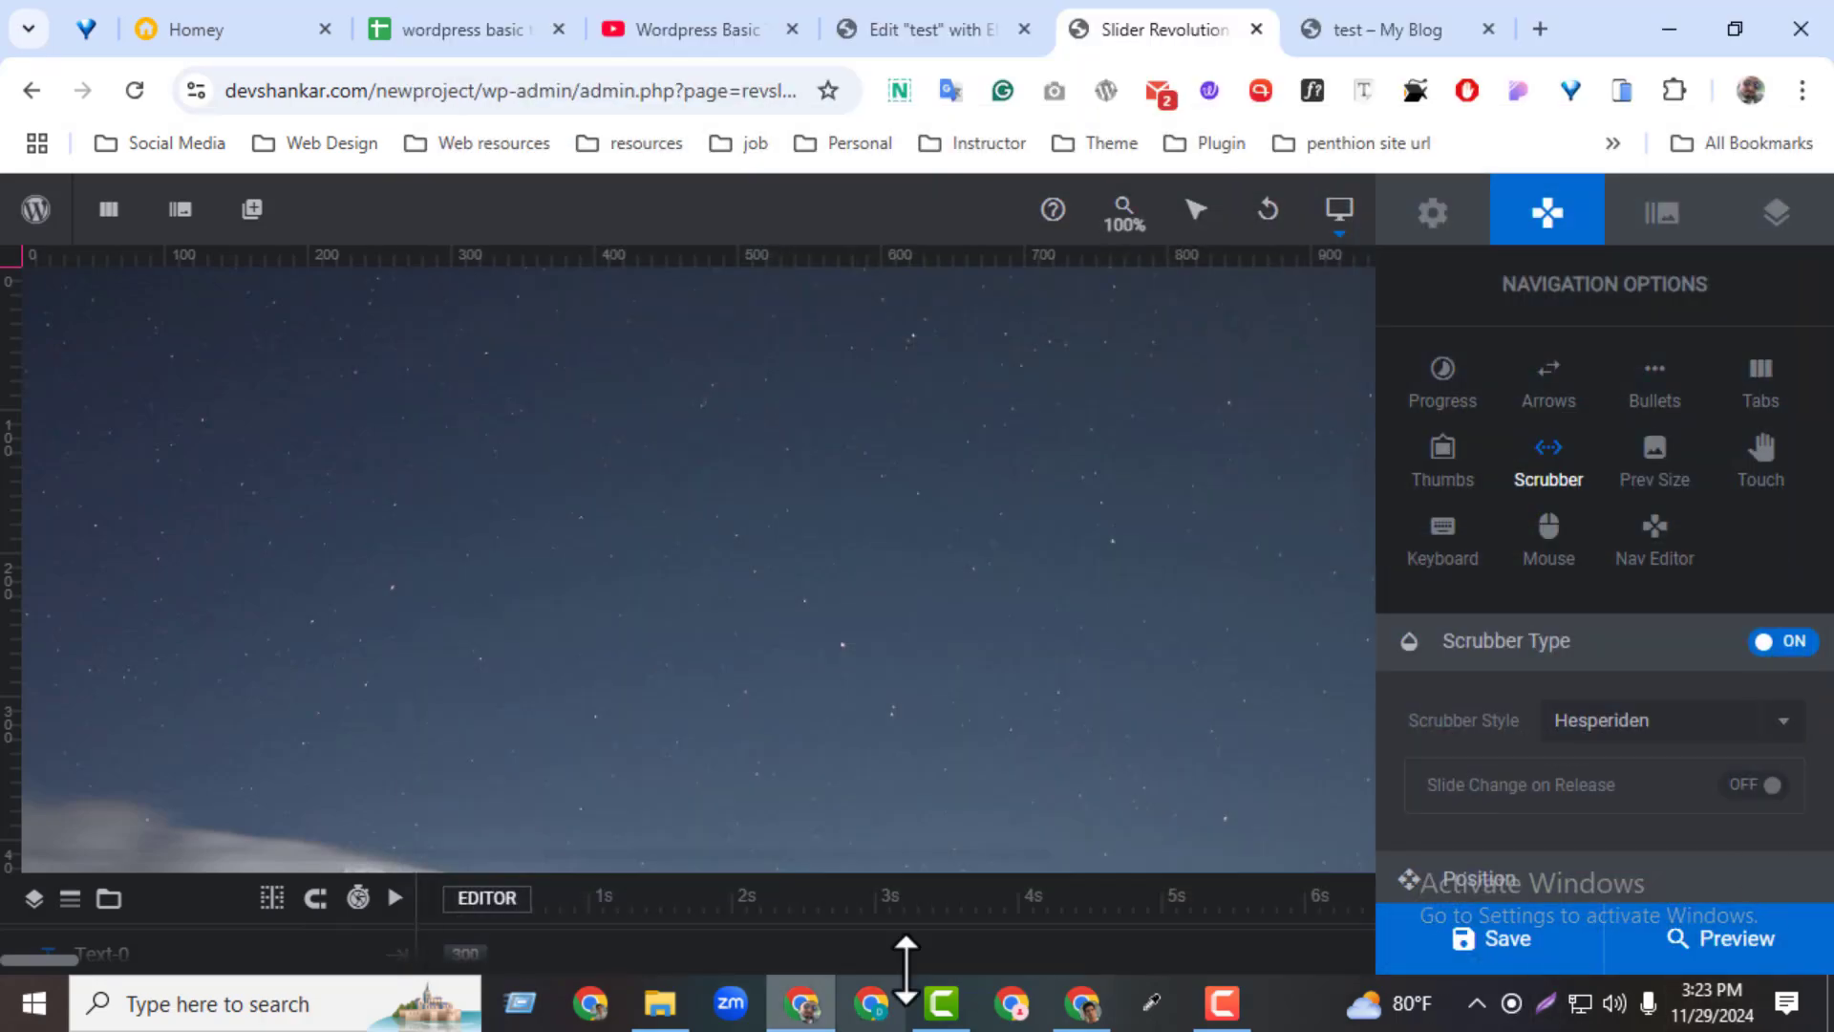
Turn off the scrubber and open the preview image size settings
click(1767, 641)
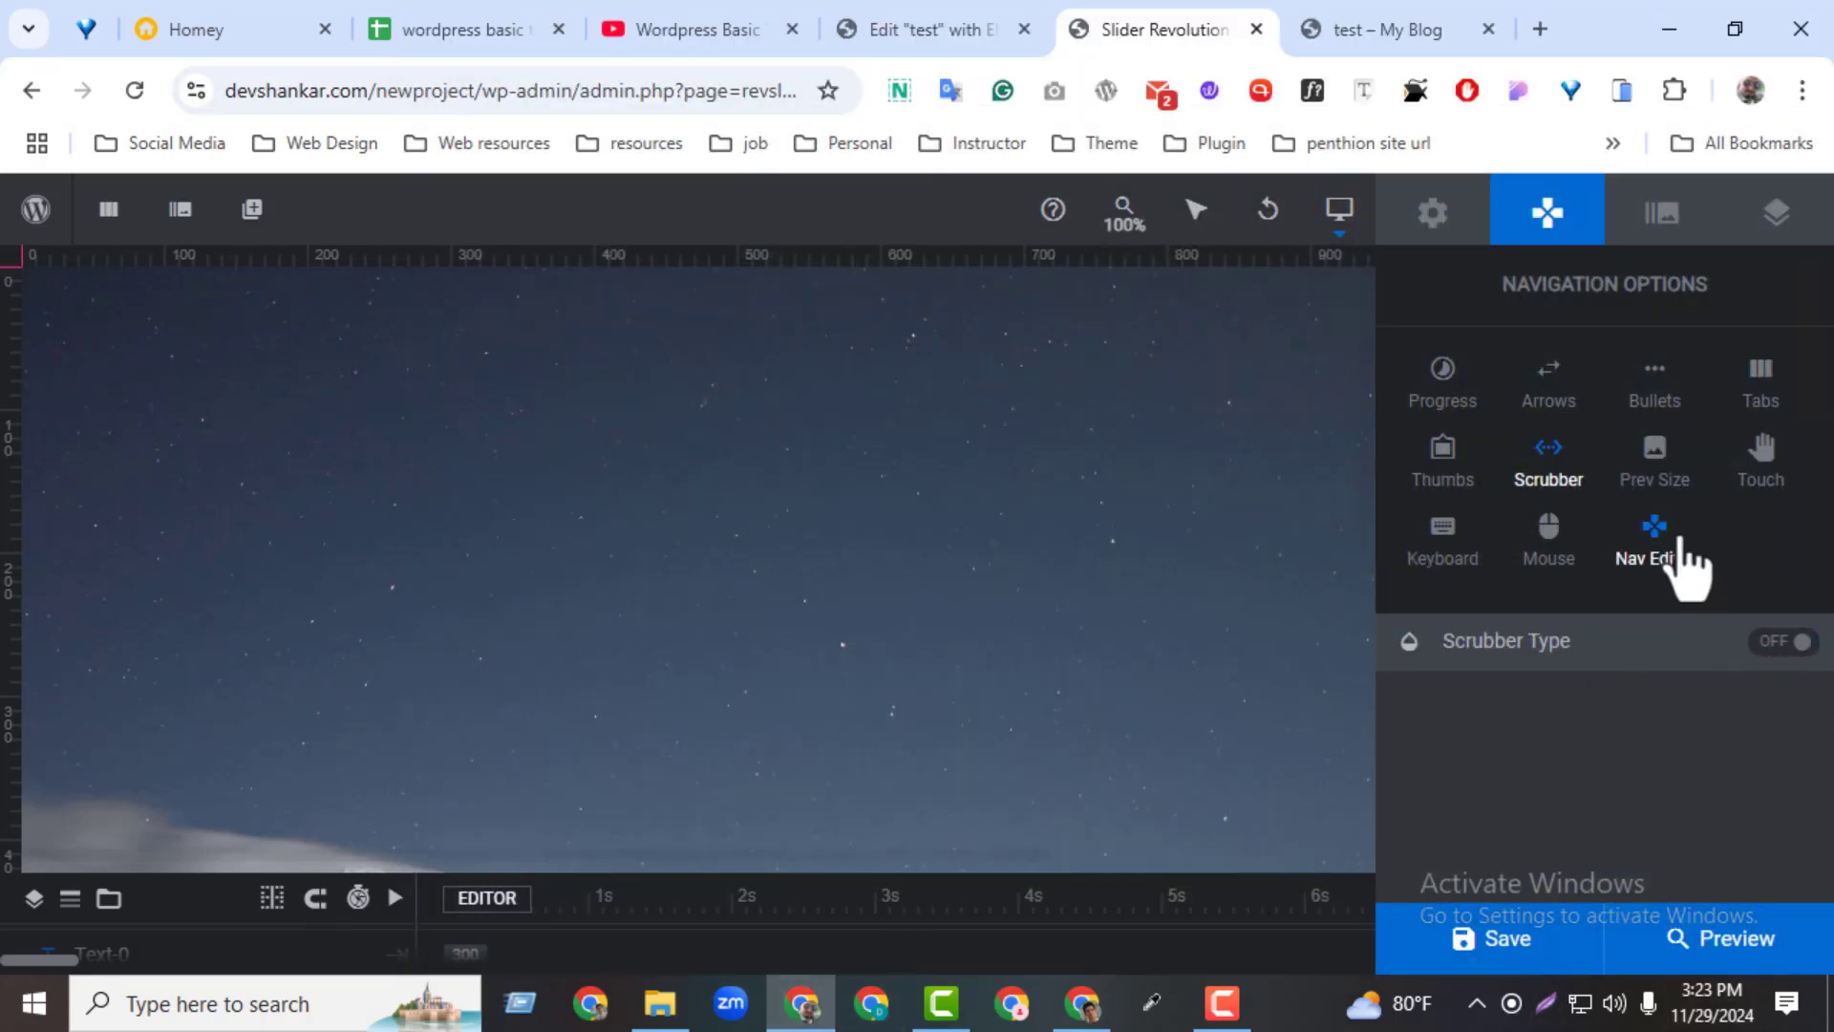
click(1657, 468)
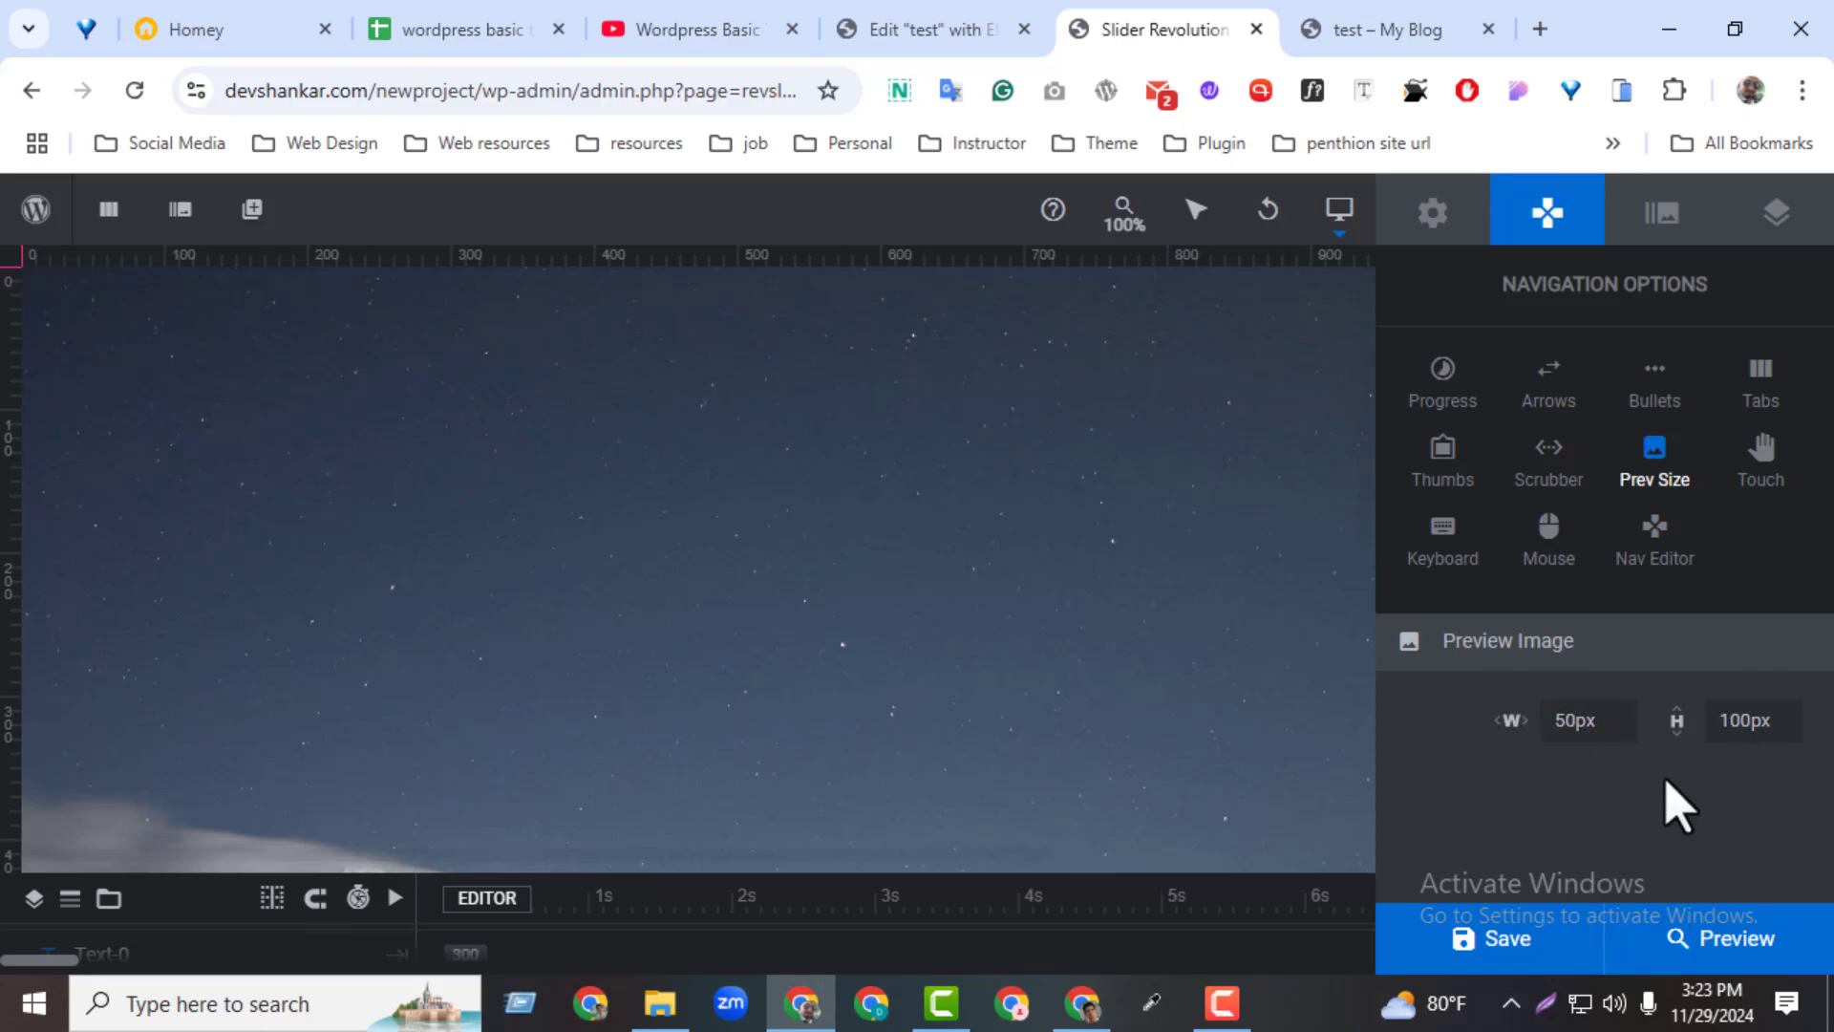
Enable mobile swipe and desktop swipe in the touch settings, and turn both off again
click(1762, 473)
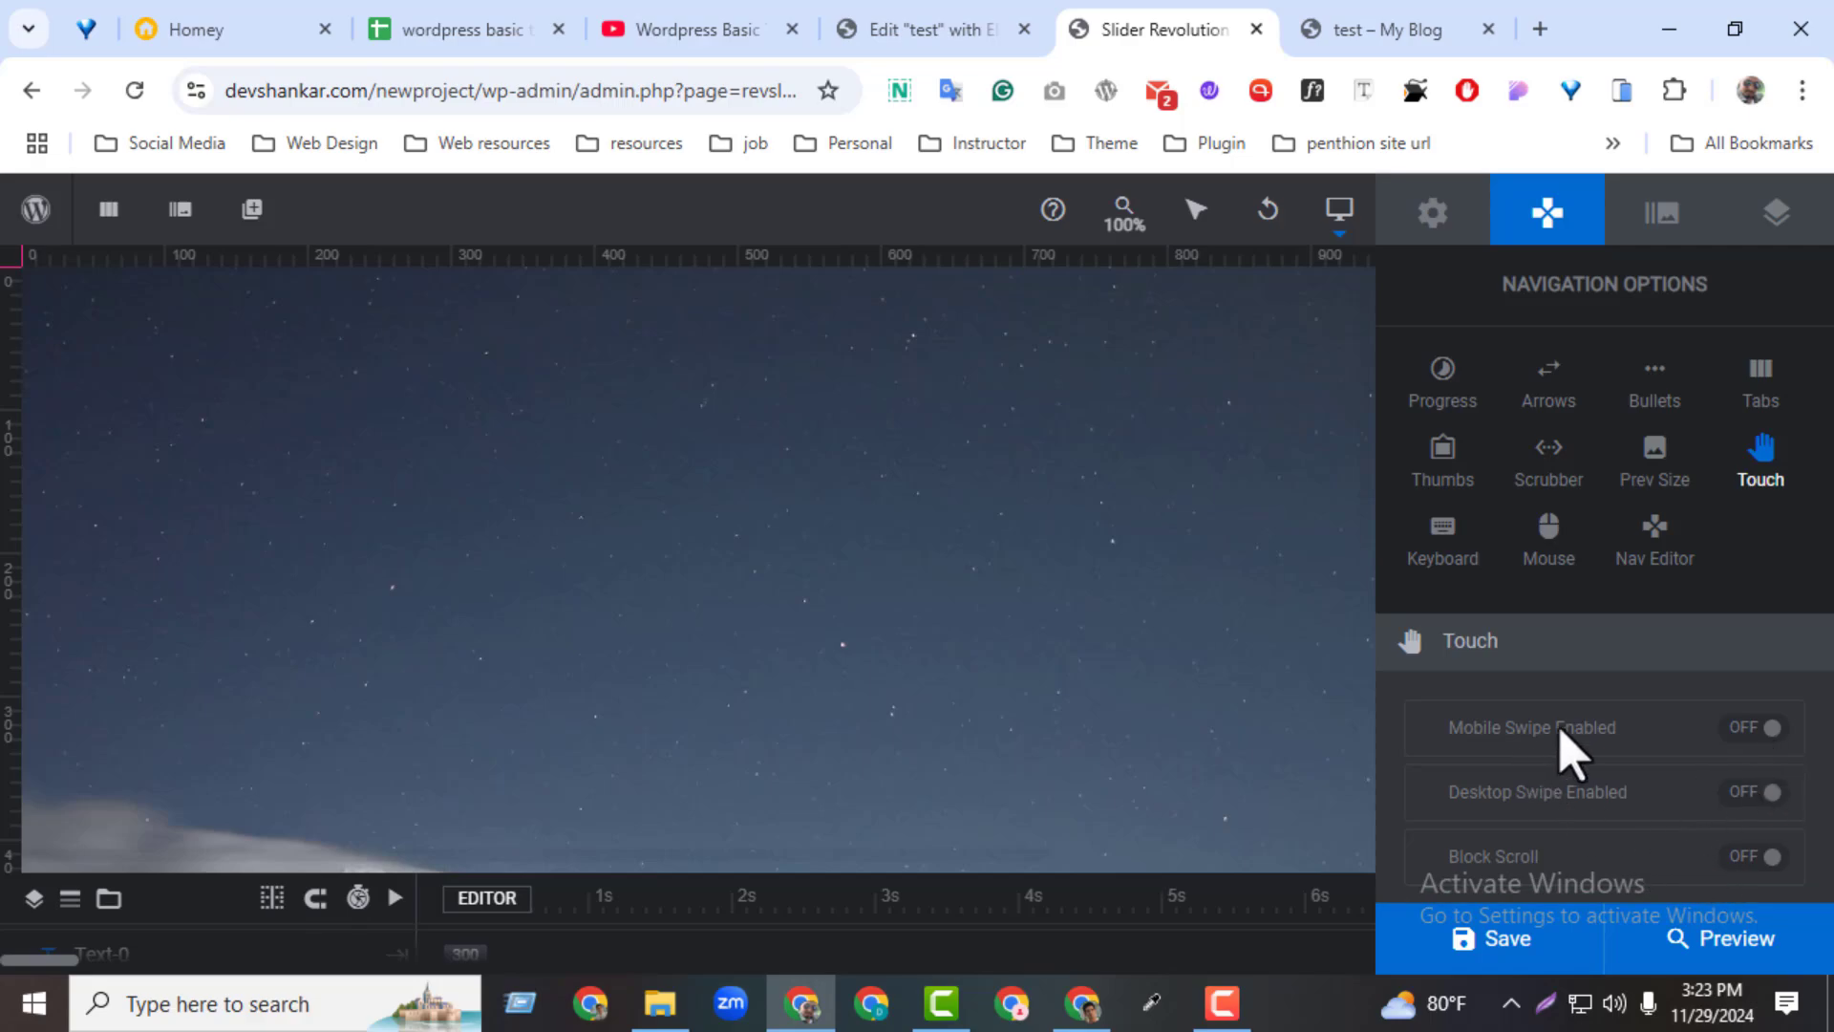
click(1754, 730)
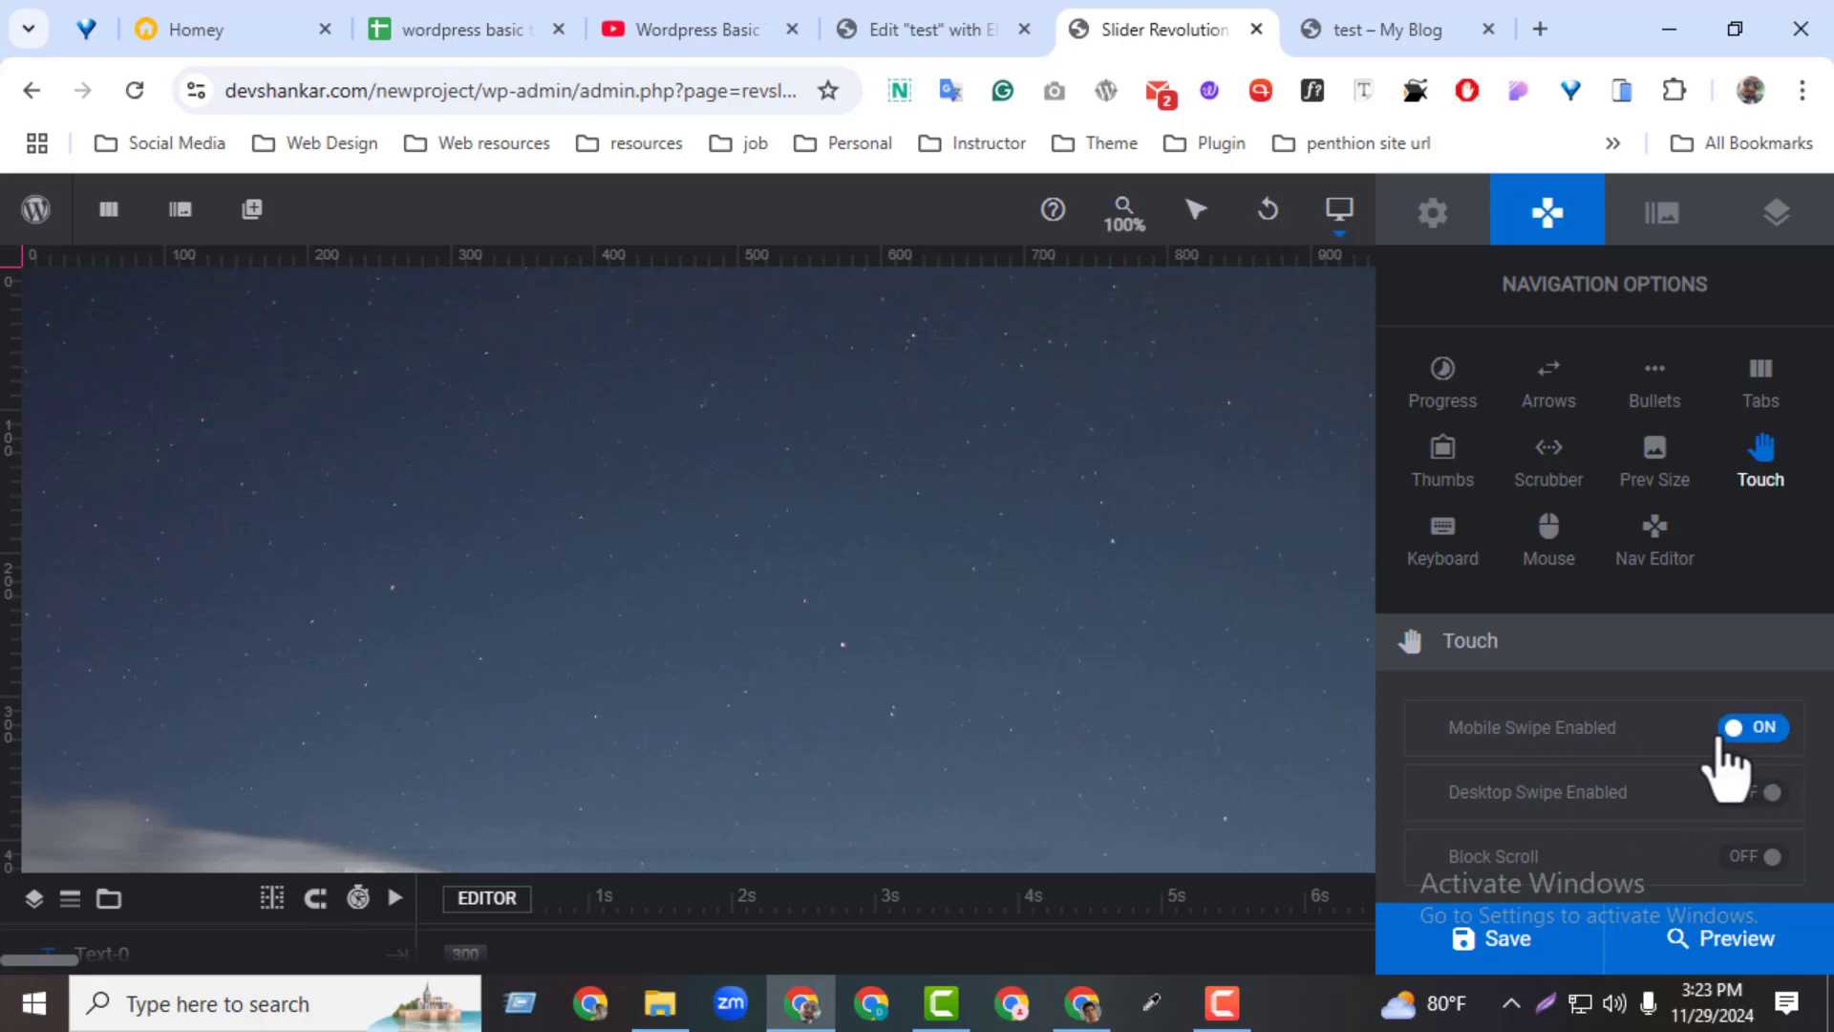
click(1747, 794)
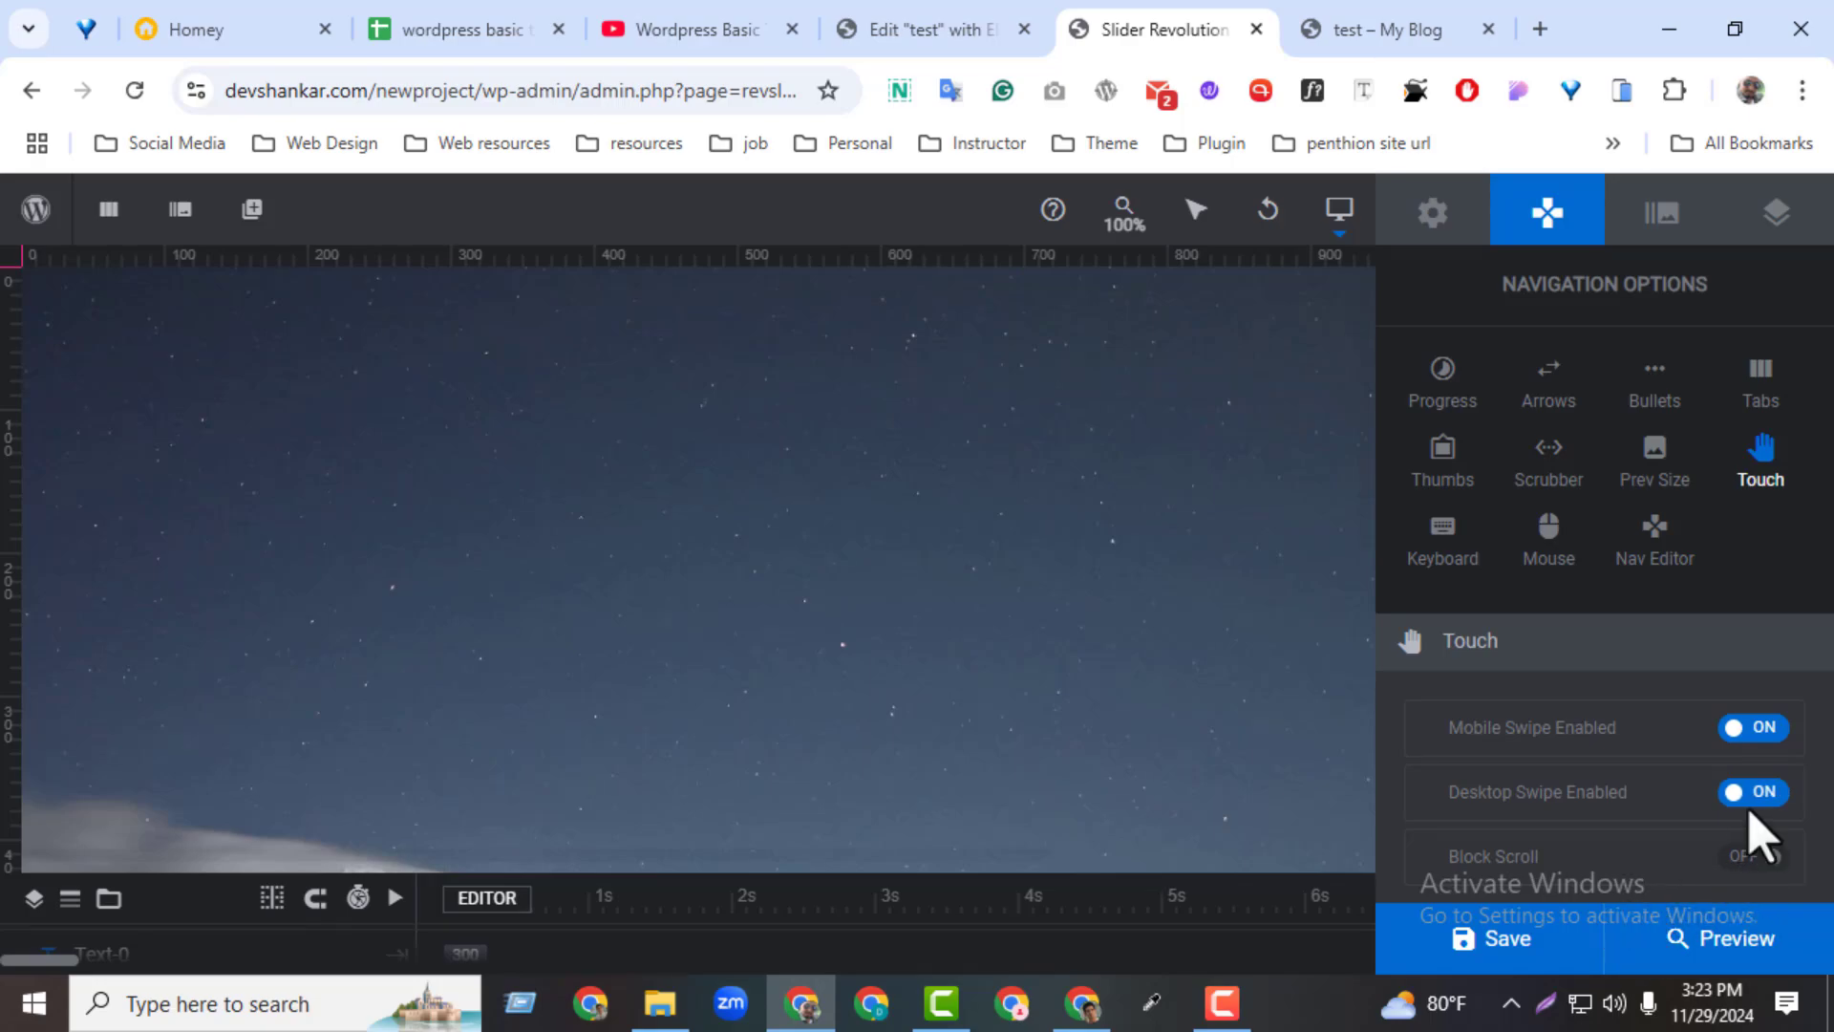
click(1751, 731)
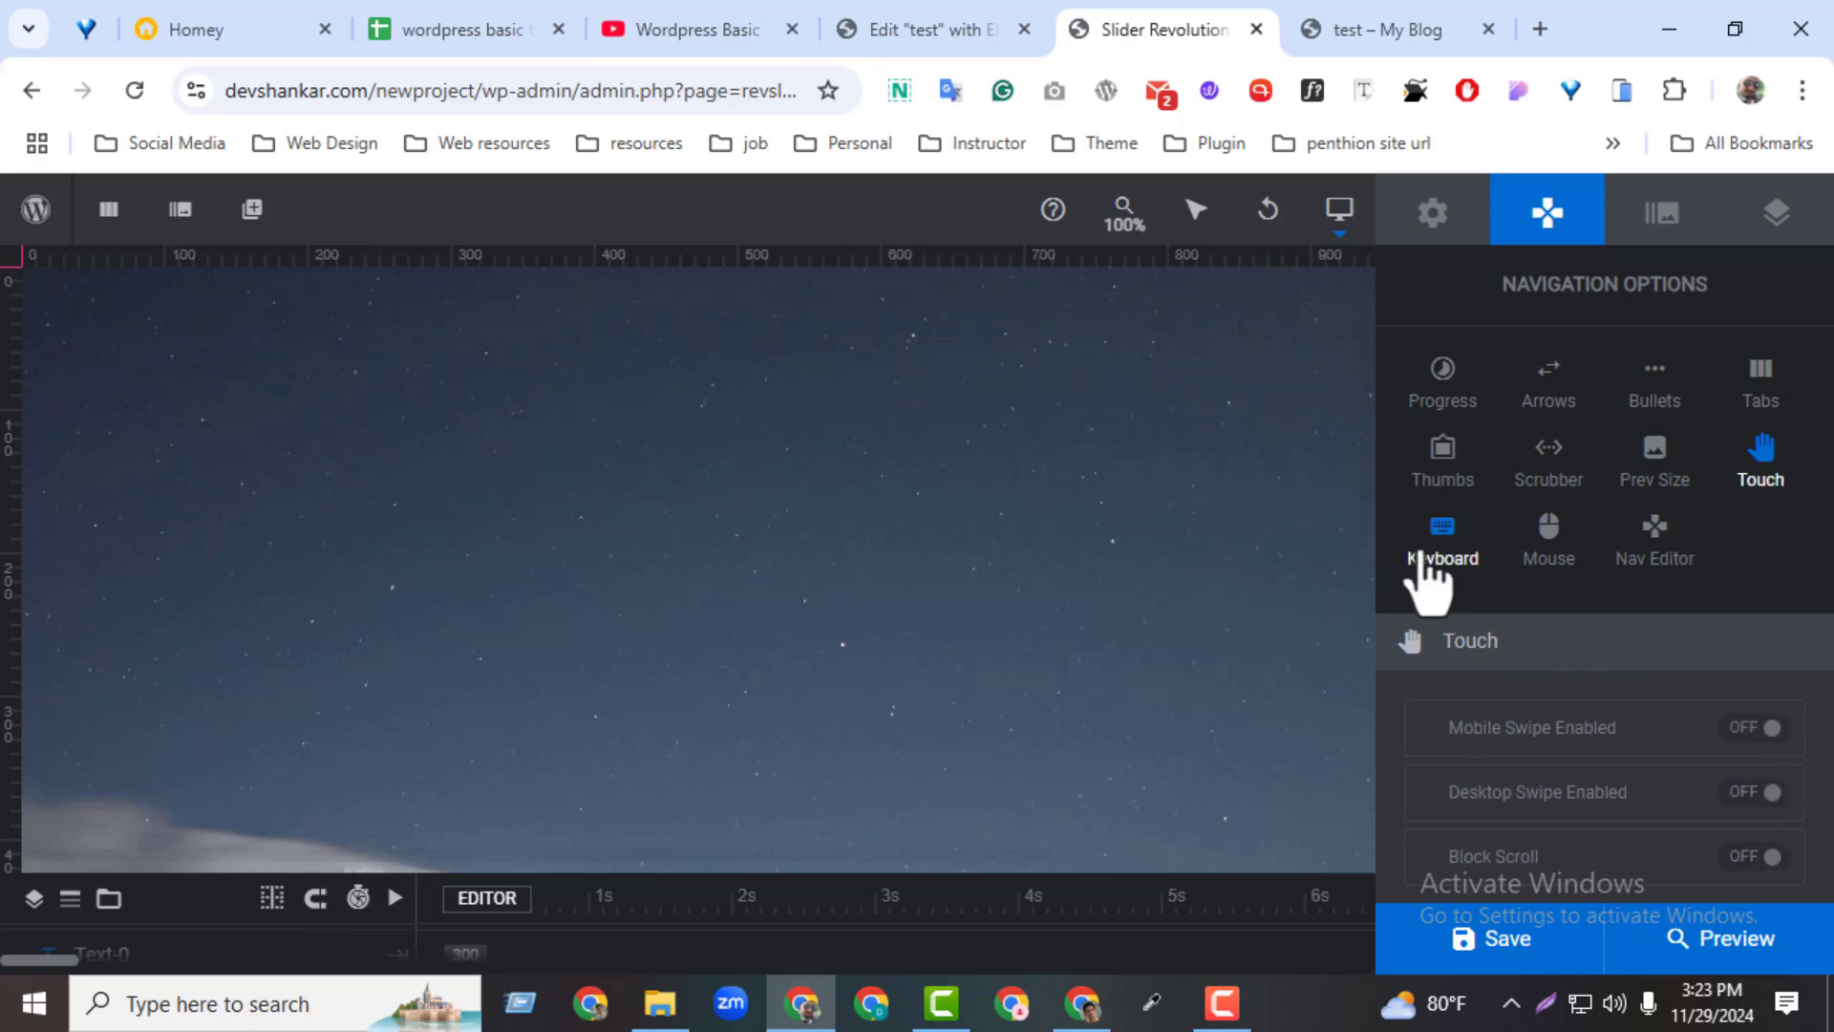
Enable keyboard arrow navigation with the Left/Right Arrow Keys direction and save the module
click(1433, 563)
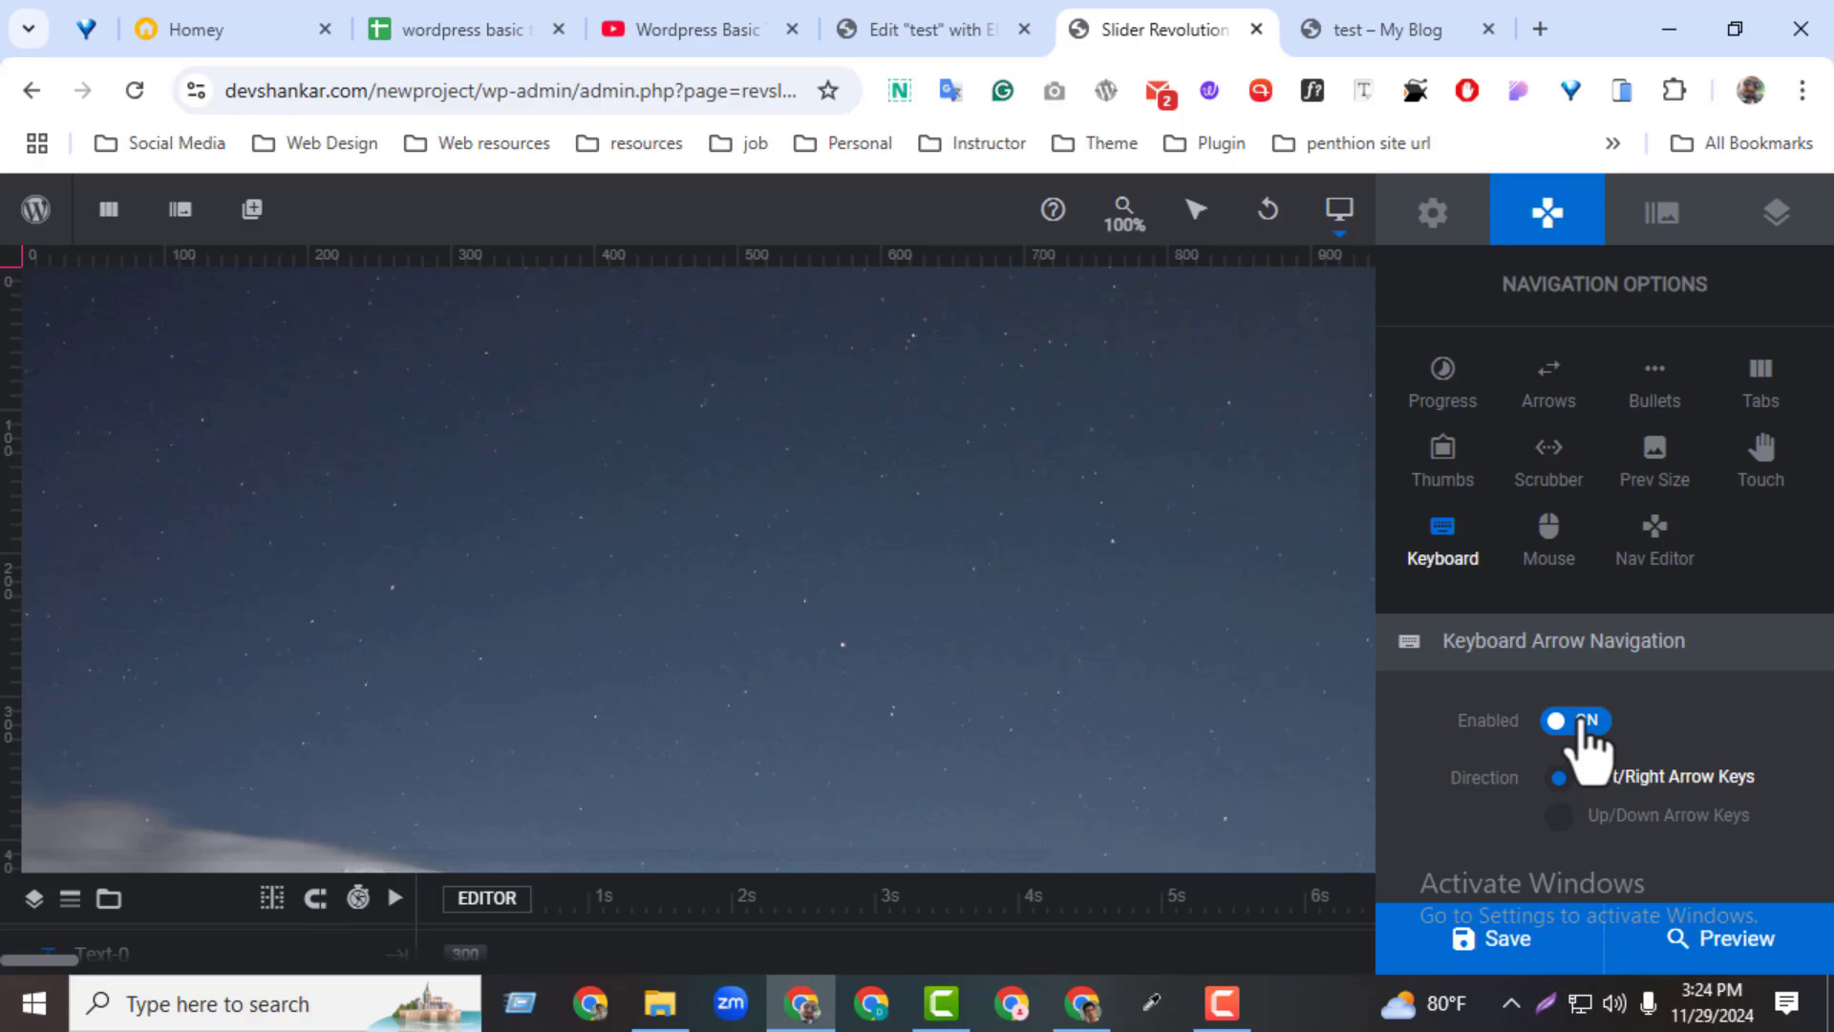
click(1452, 946)
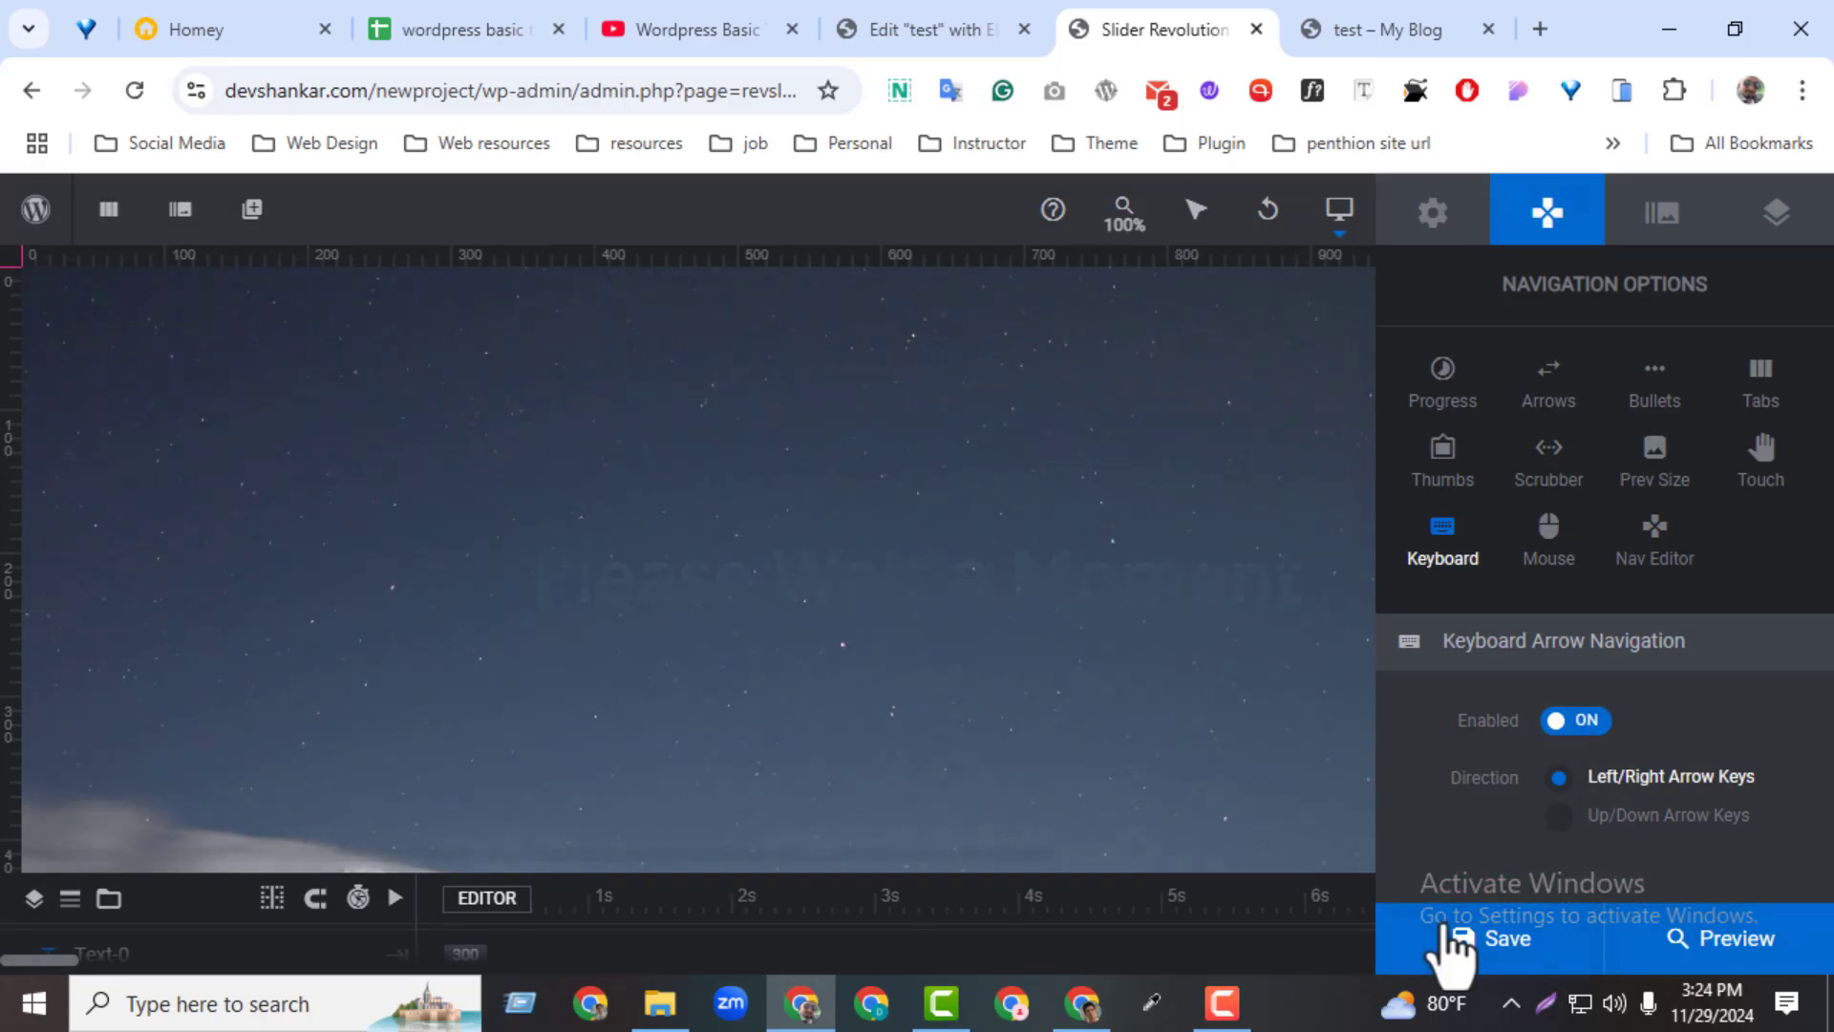
Reload the test page and bring the slider into view to check the keyboard navigation
click(1395, 30)
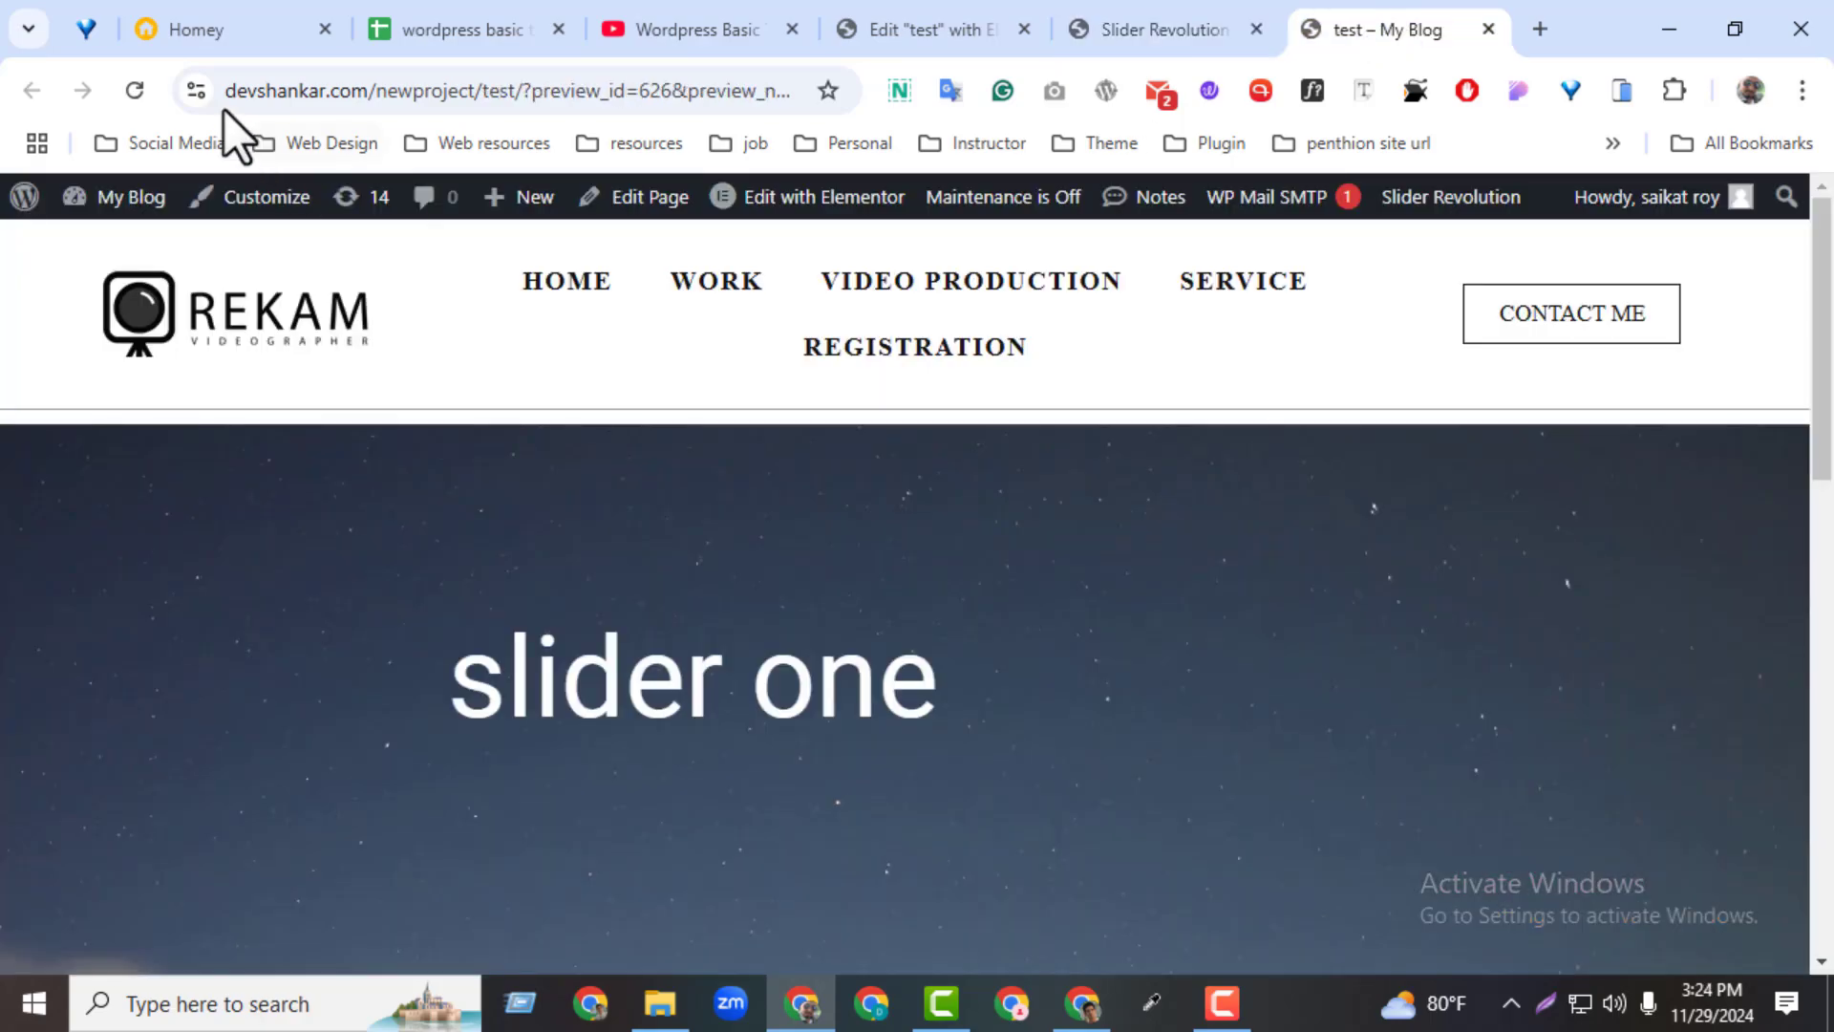
click(133, 91)
drag(1824, 401, 1829, 476)
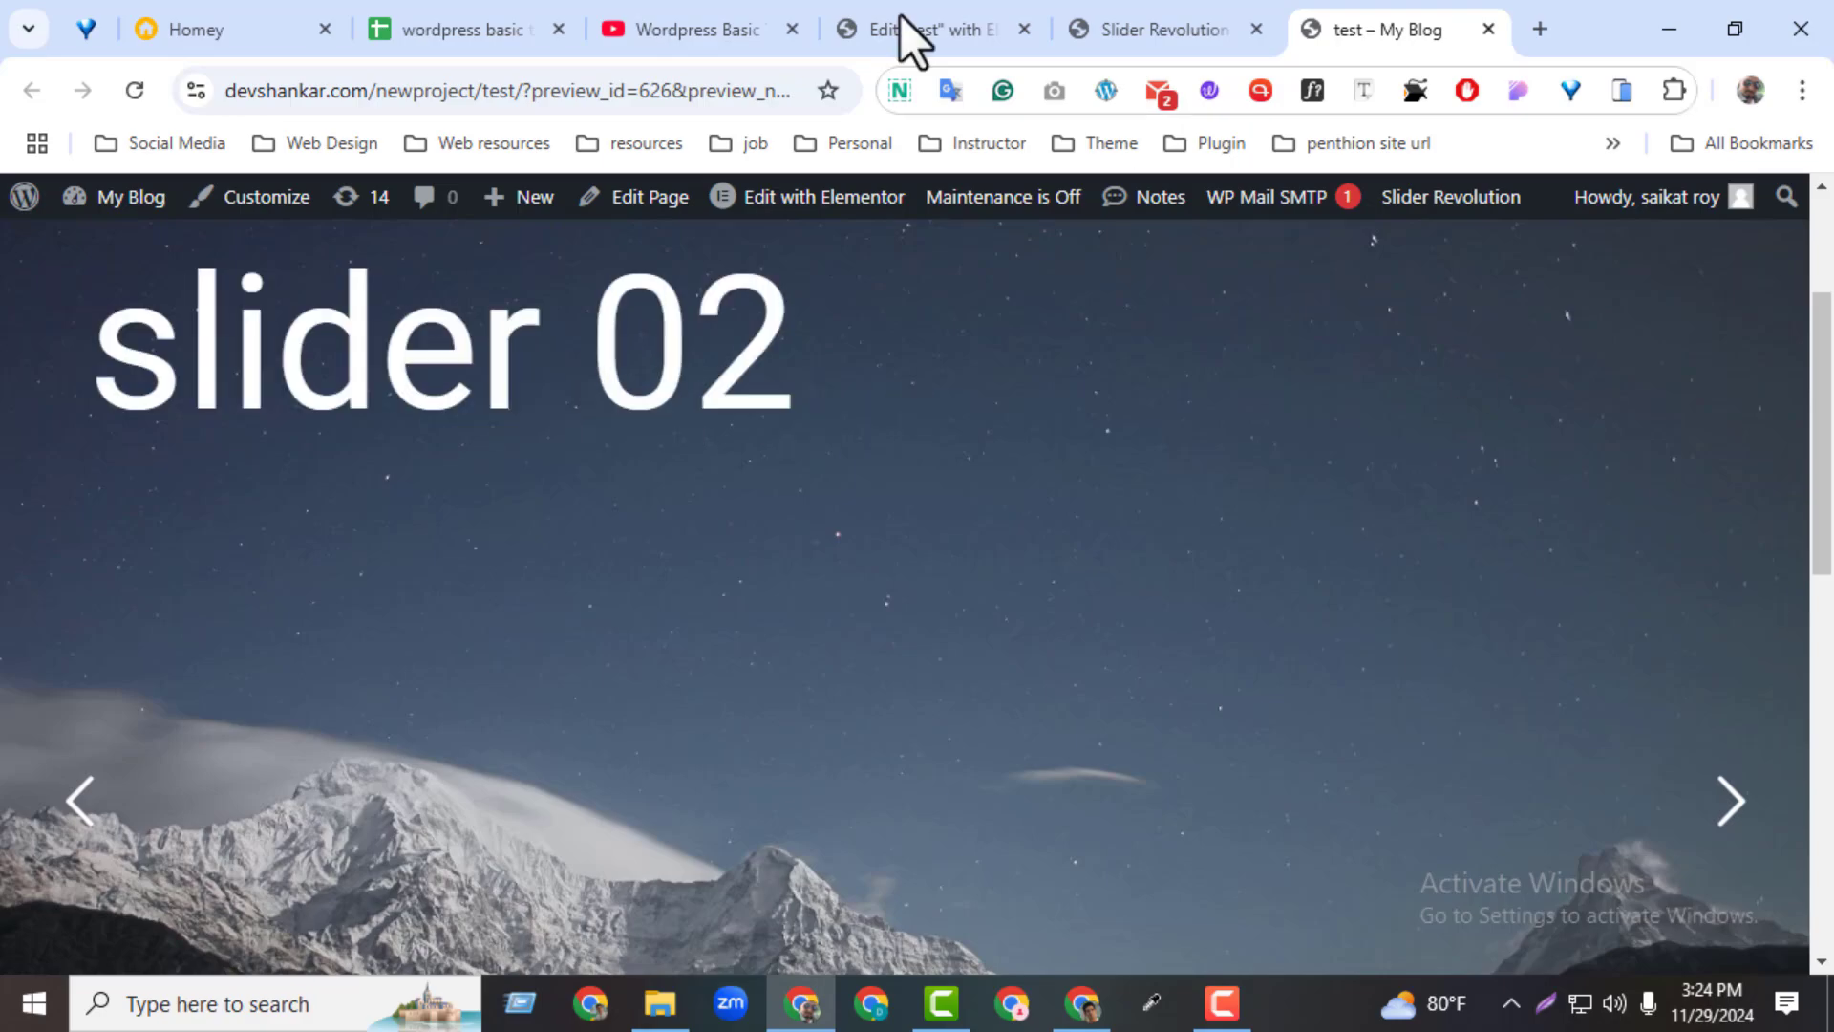
Return to the slider editor, disable keyboard arrow navigation and save the module
click(1077, 23)
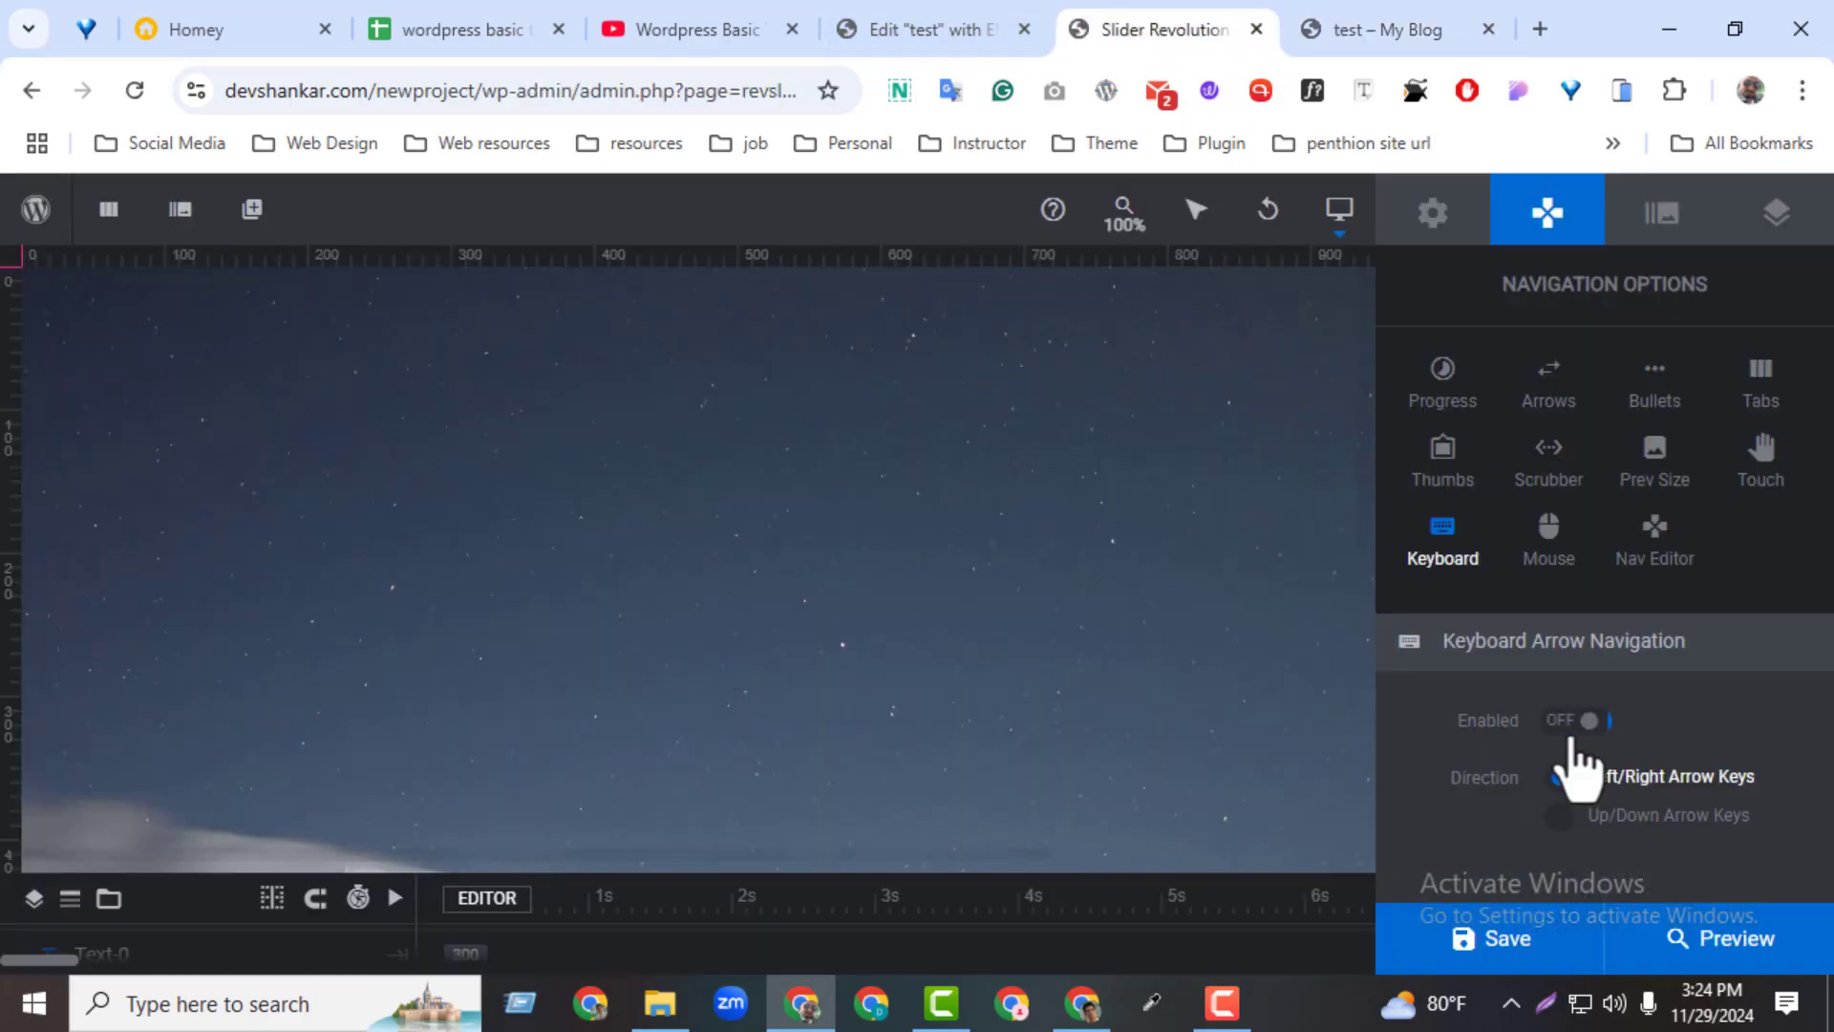
click(1519, 946)
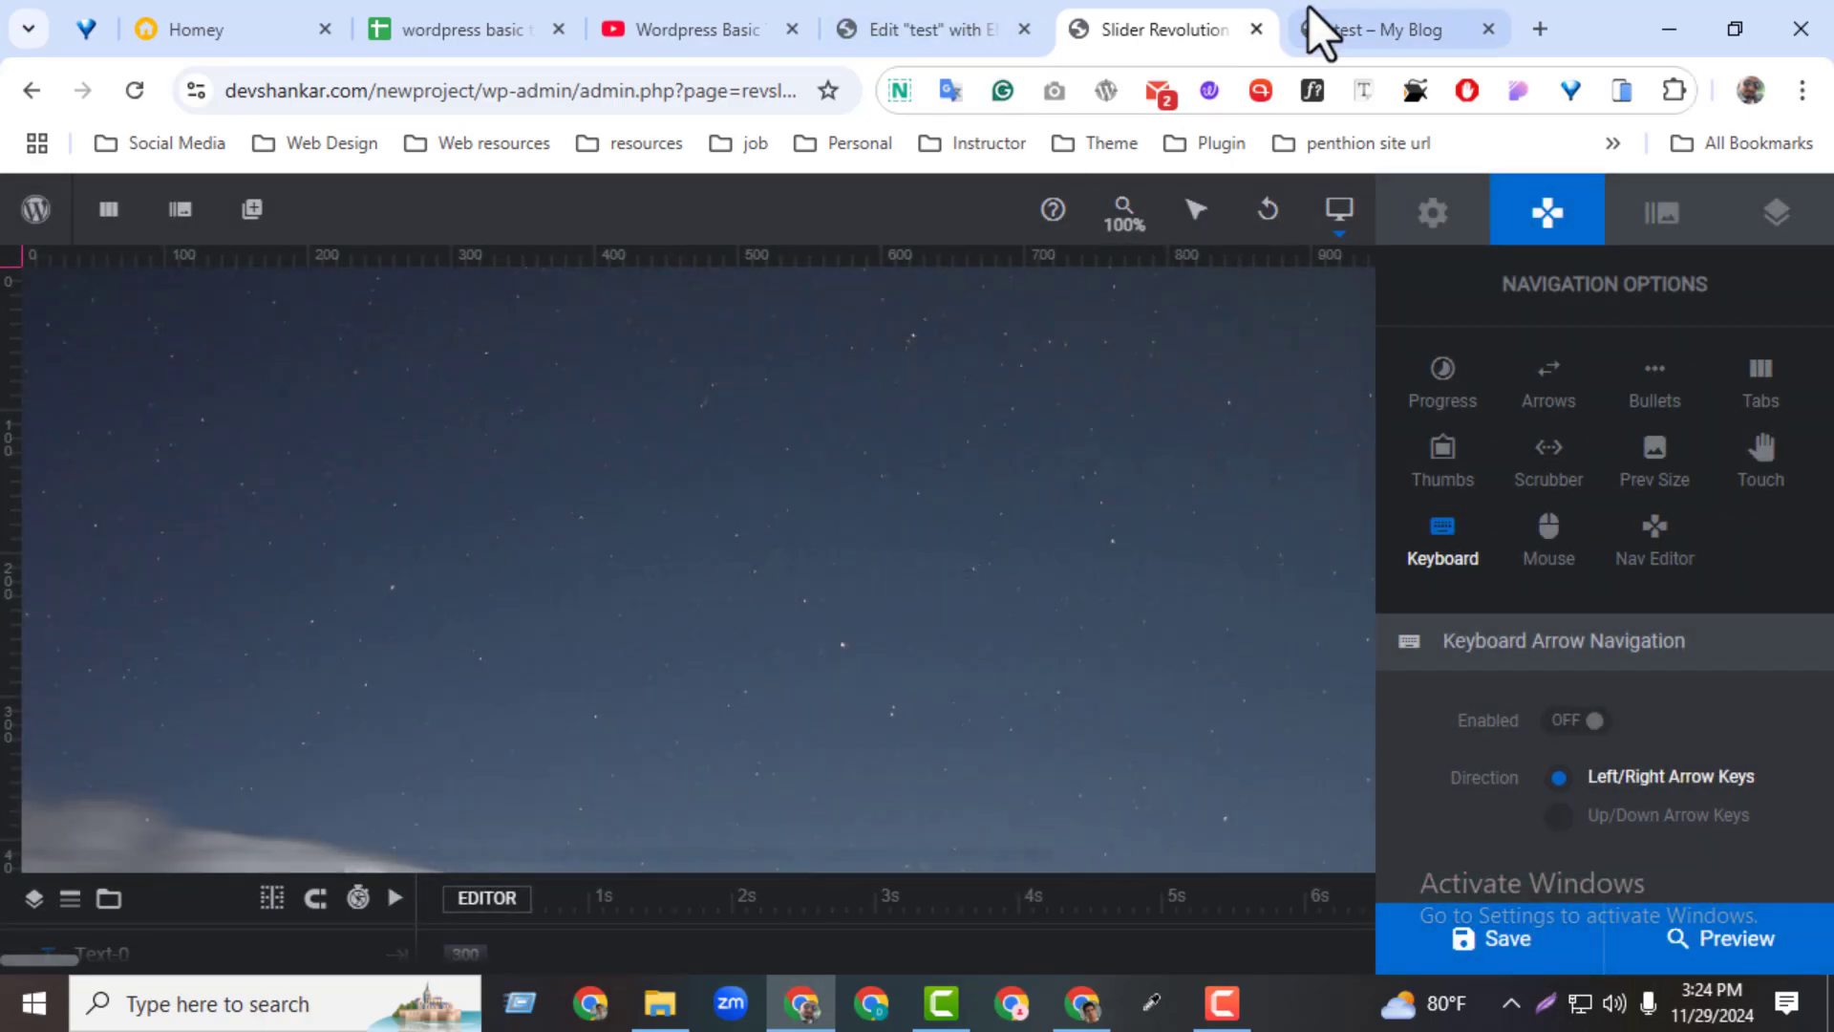
Reload the test page to check the slider with keyboard navigation disabled, and return to the slider editor
click(1328, 27)
click(149, 90)
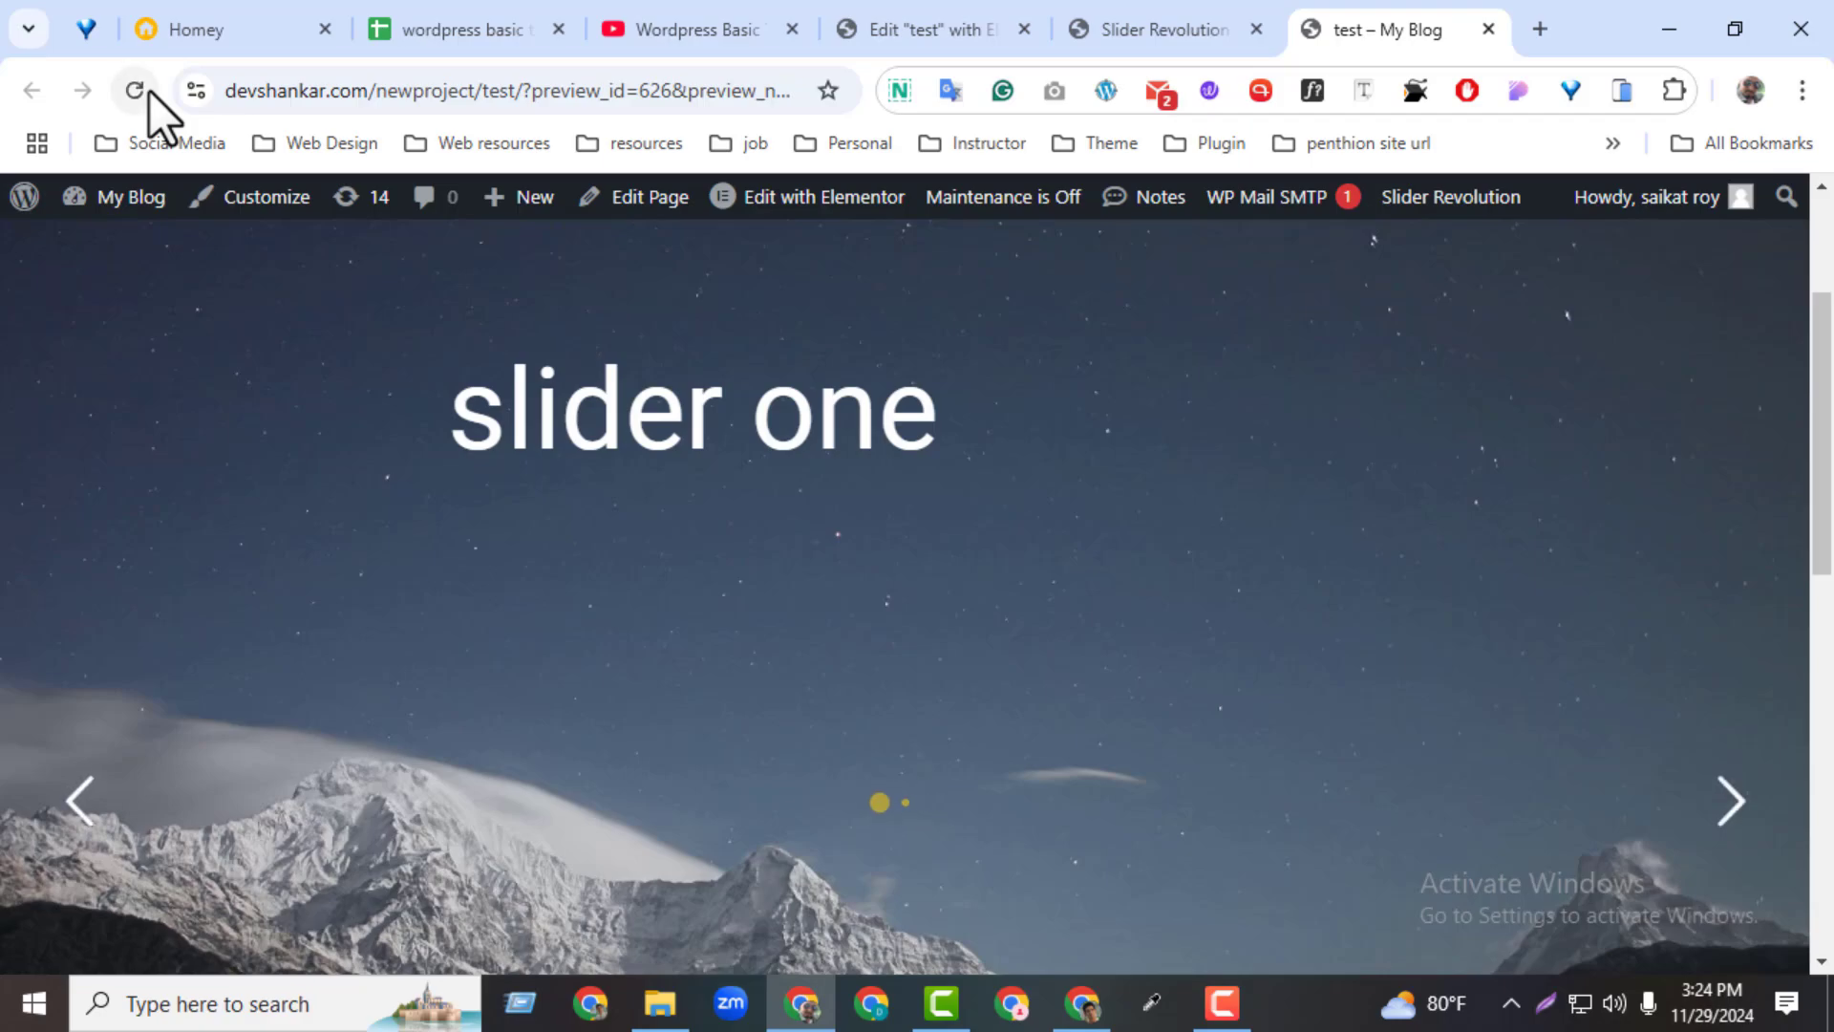
click(1142, 29)
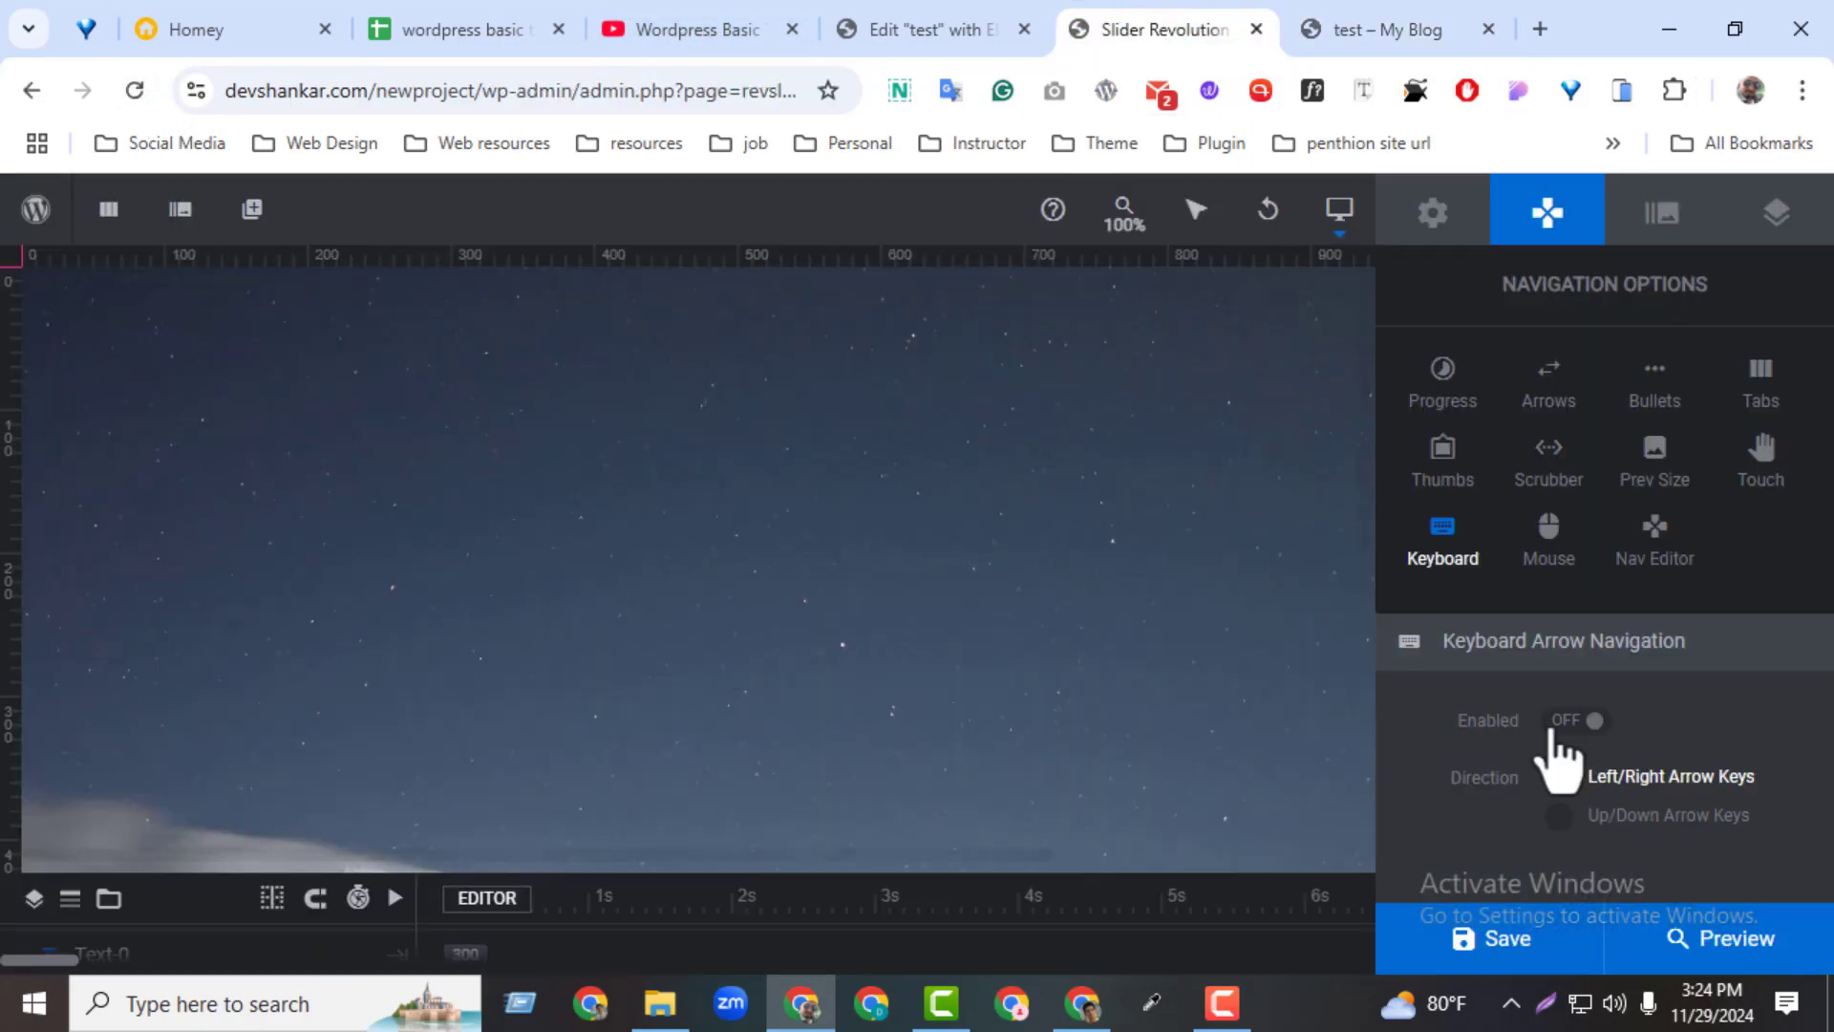
Set the Wheel Listener of the mouse wheel navigation to On
click(1548, 552)
click(1566, 723)
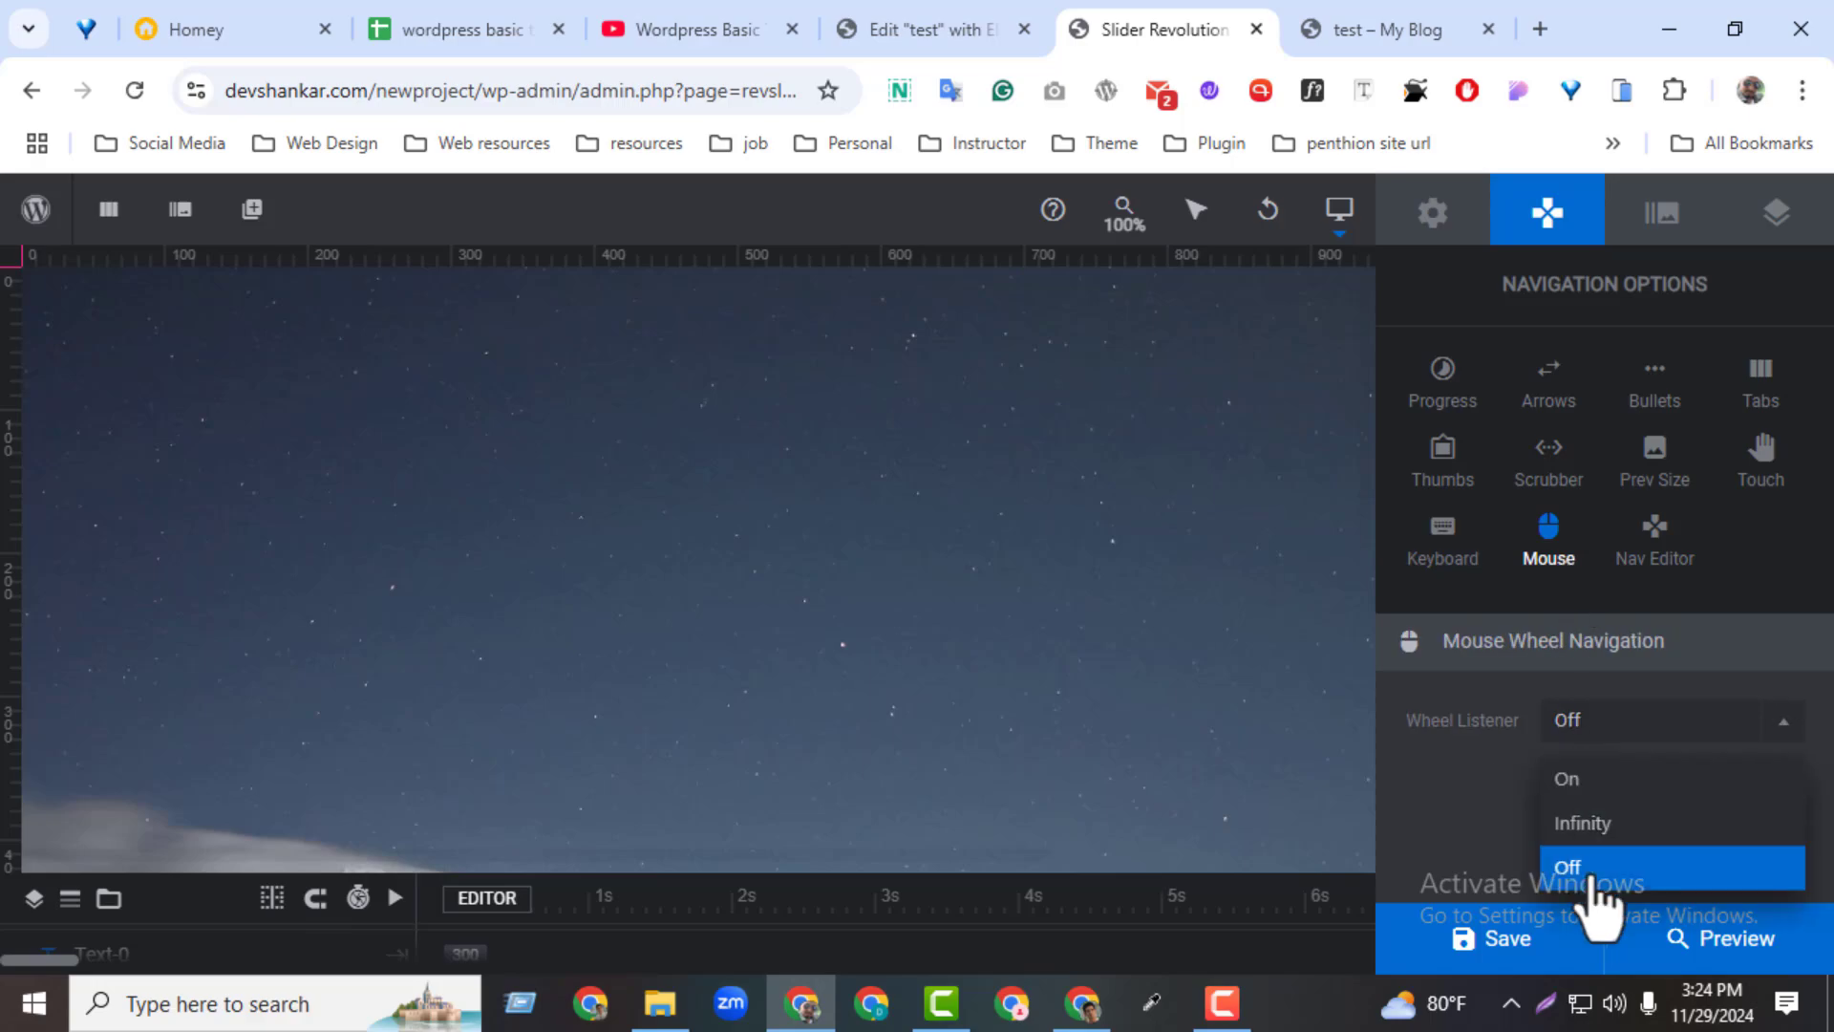
click(1578, 783)
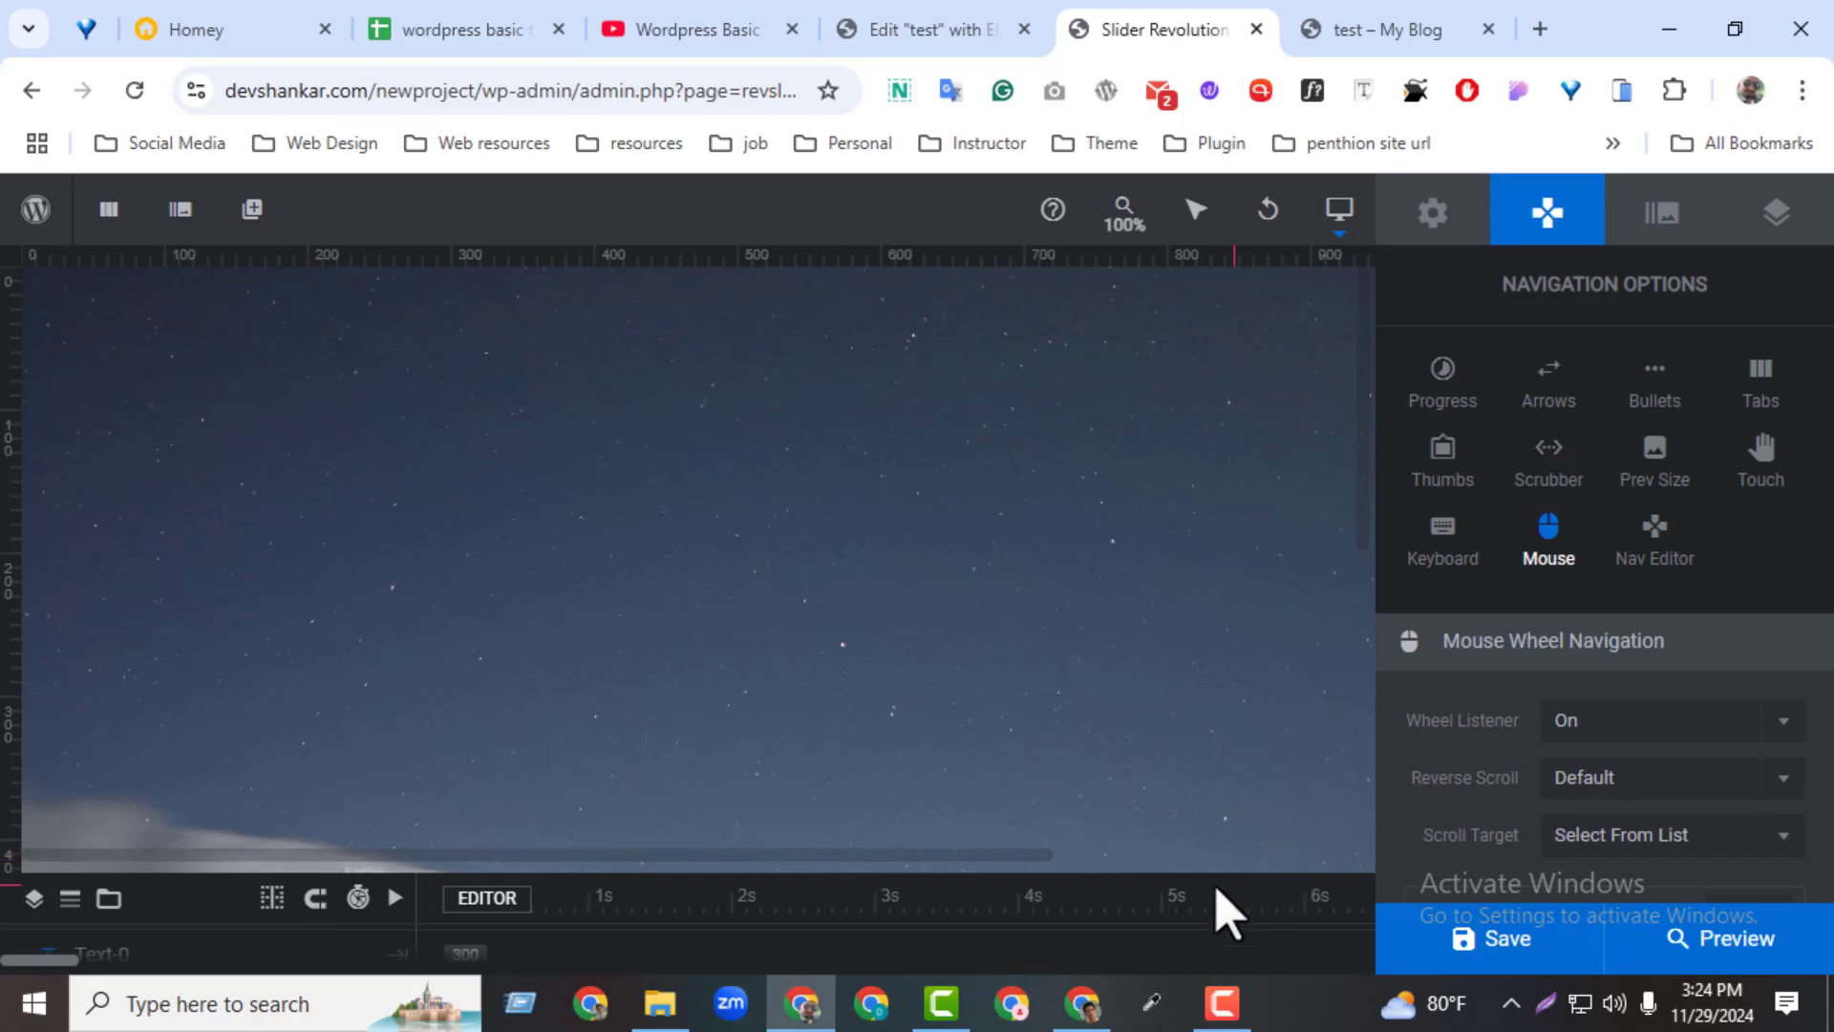
Open the Navigation Editor, examine the CSS code of the arrows skin and close the editor
click(1652, 566)
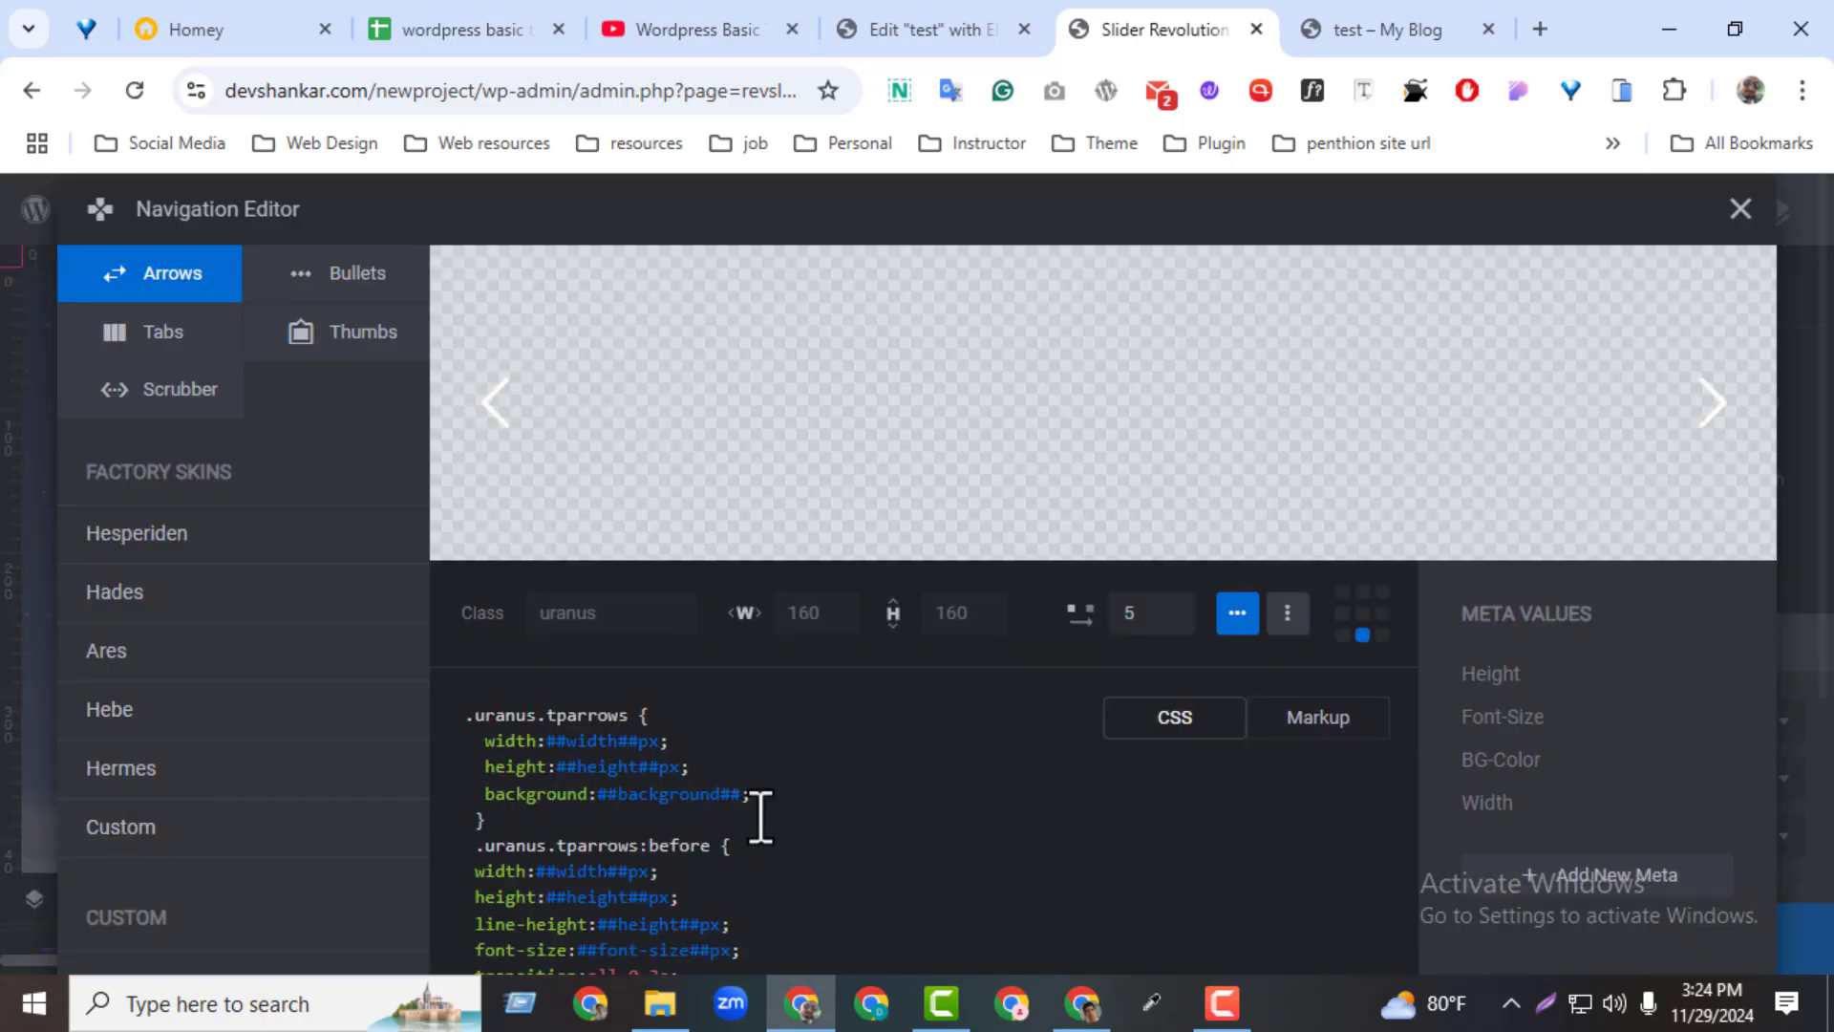
drag(678, 950, 490, 733)
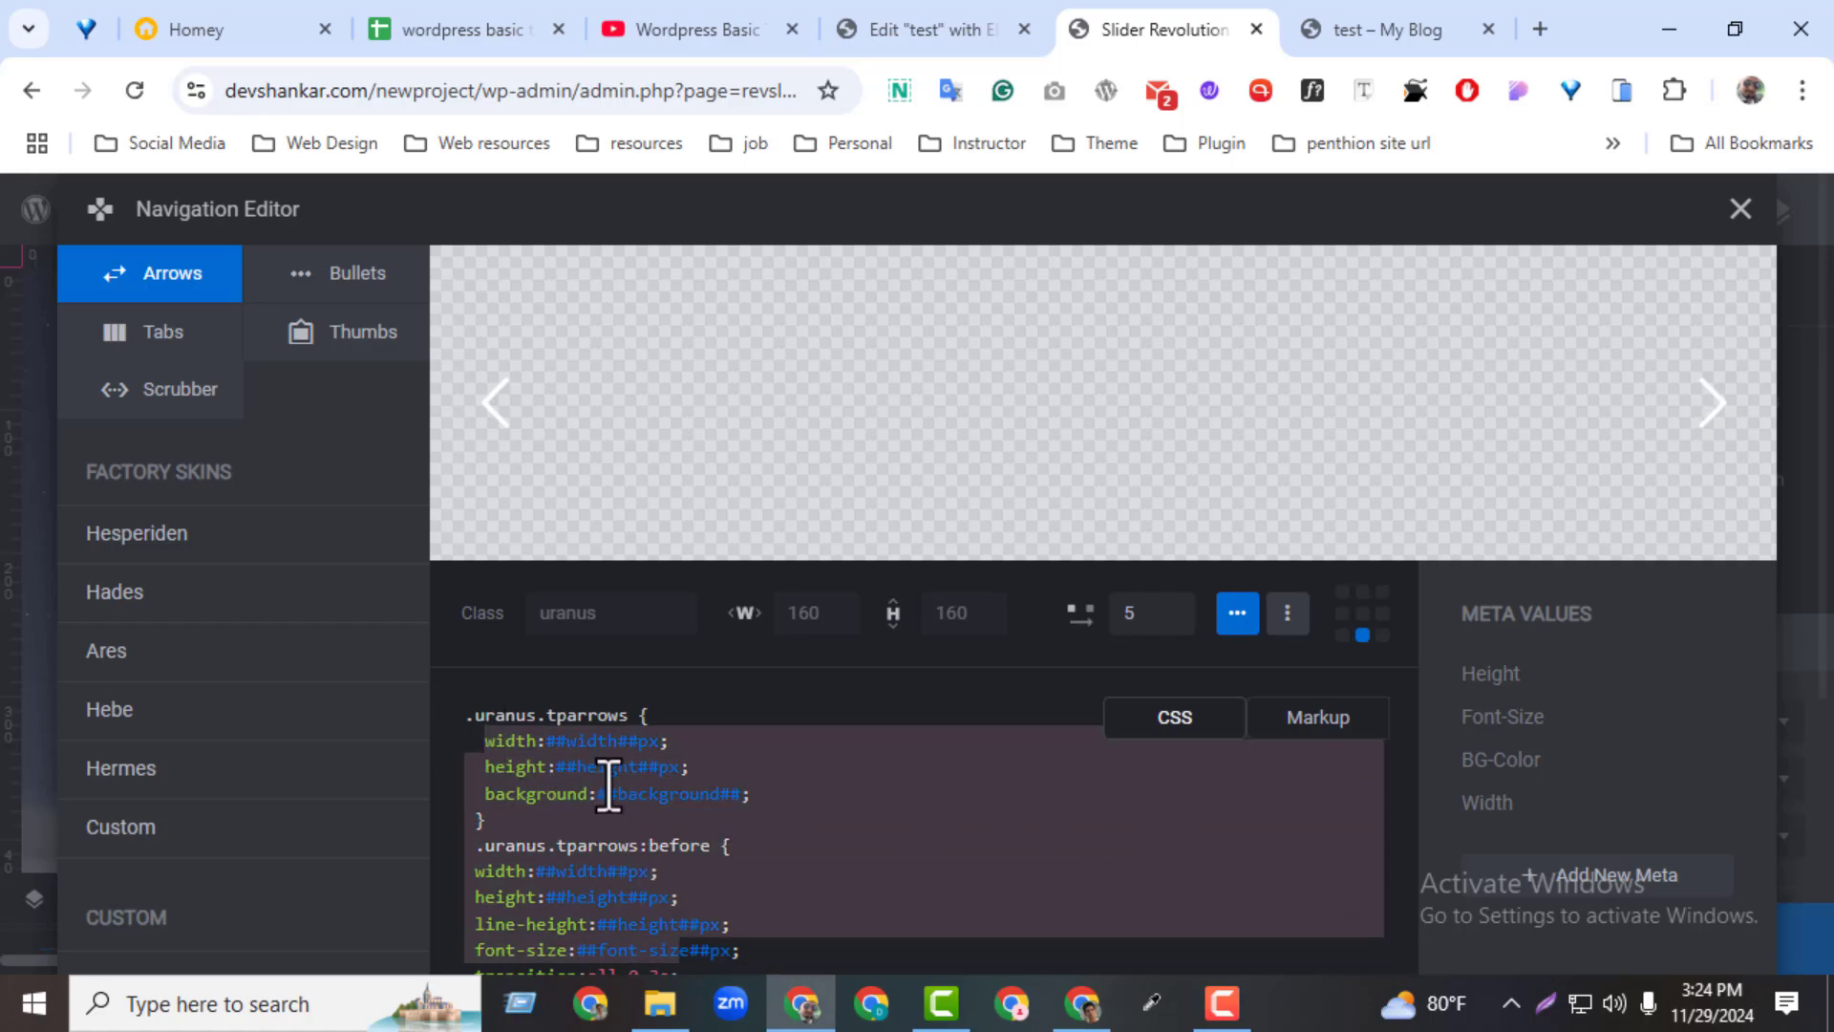
click(1741, 210)
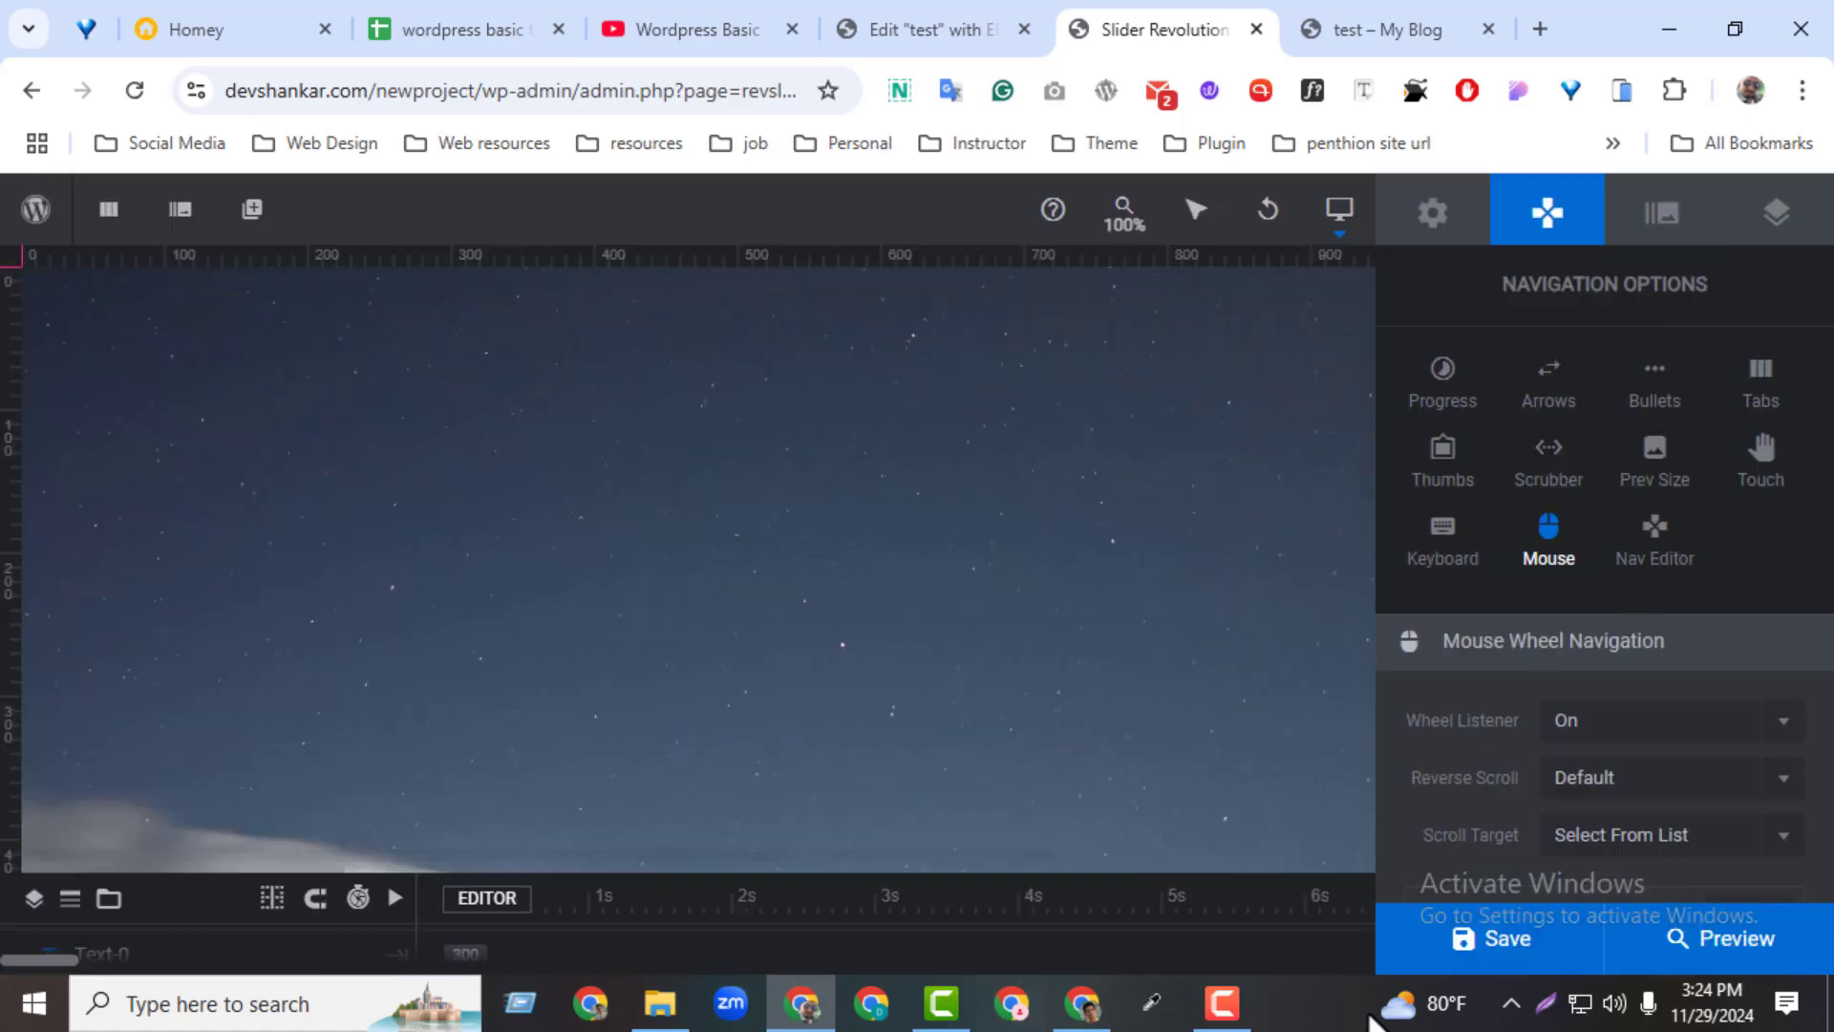
Set the mouse wheel navigation's Wheel Listener to Off and save the module
click(1586, 731)
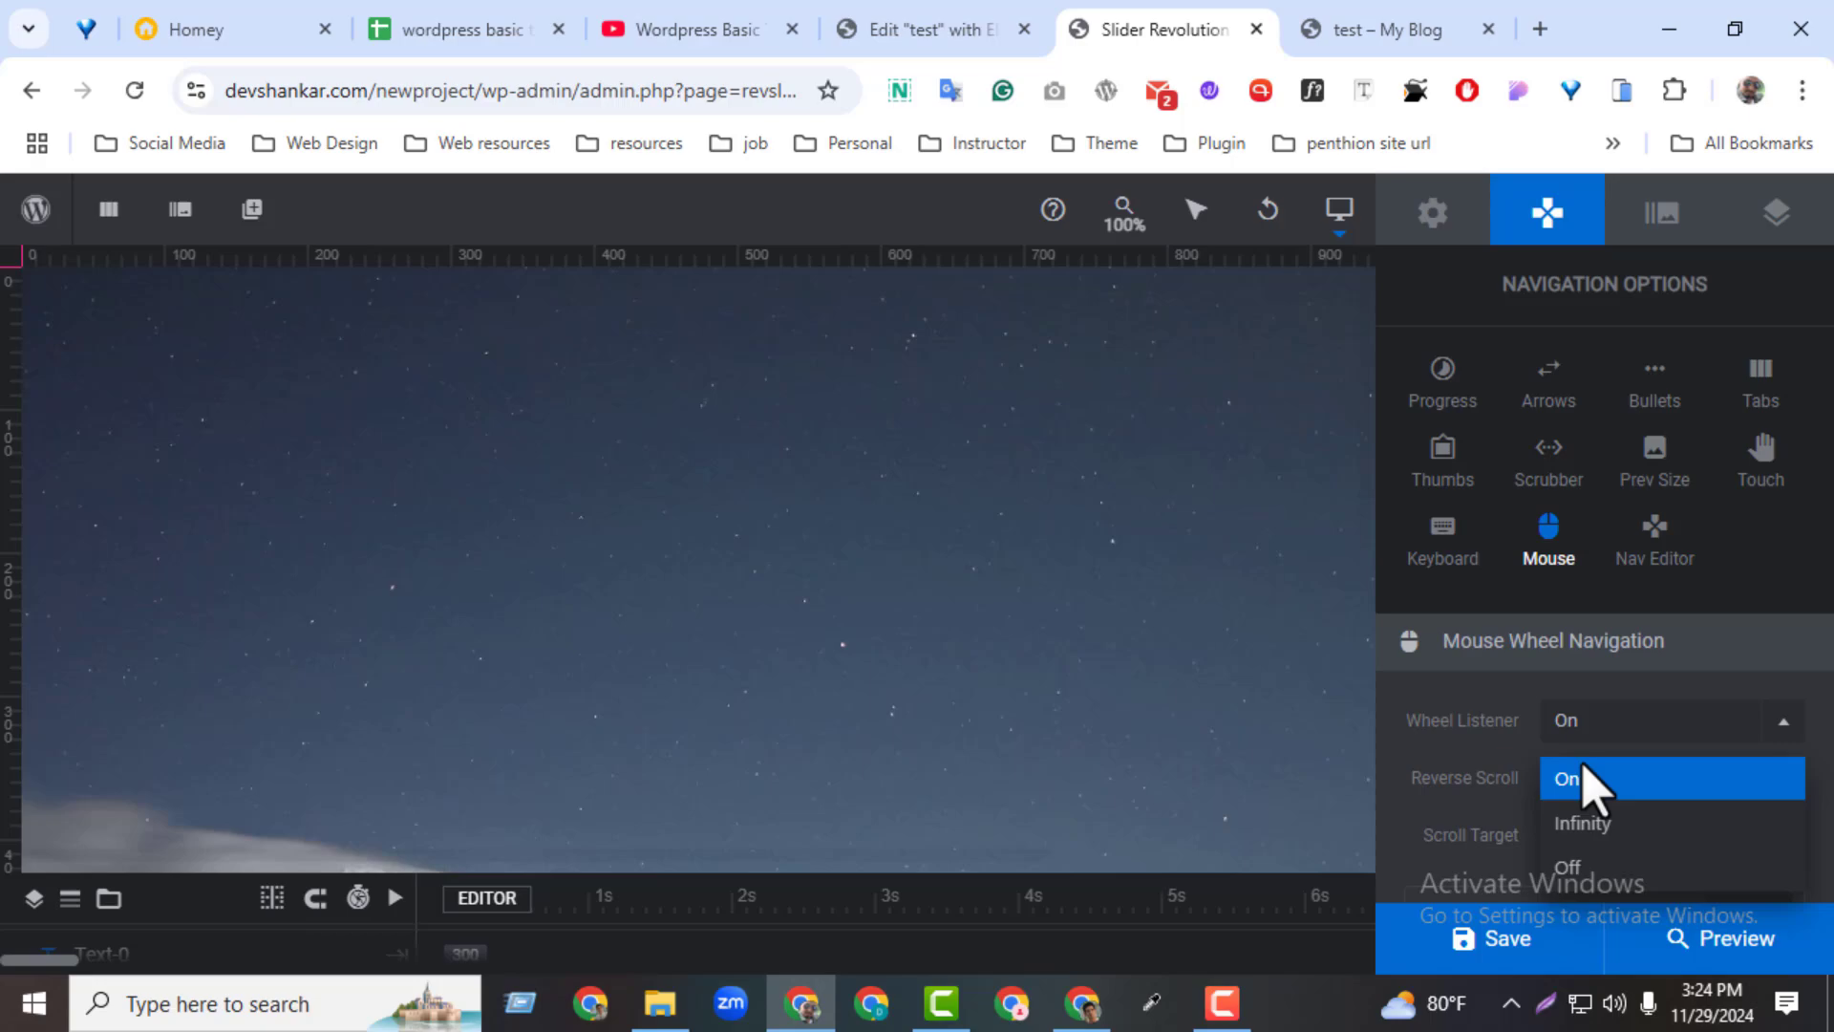
click(1577, 869)
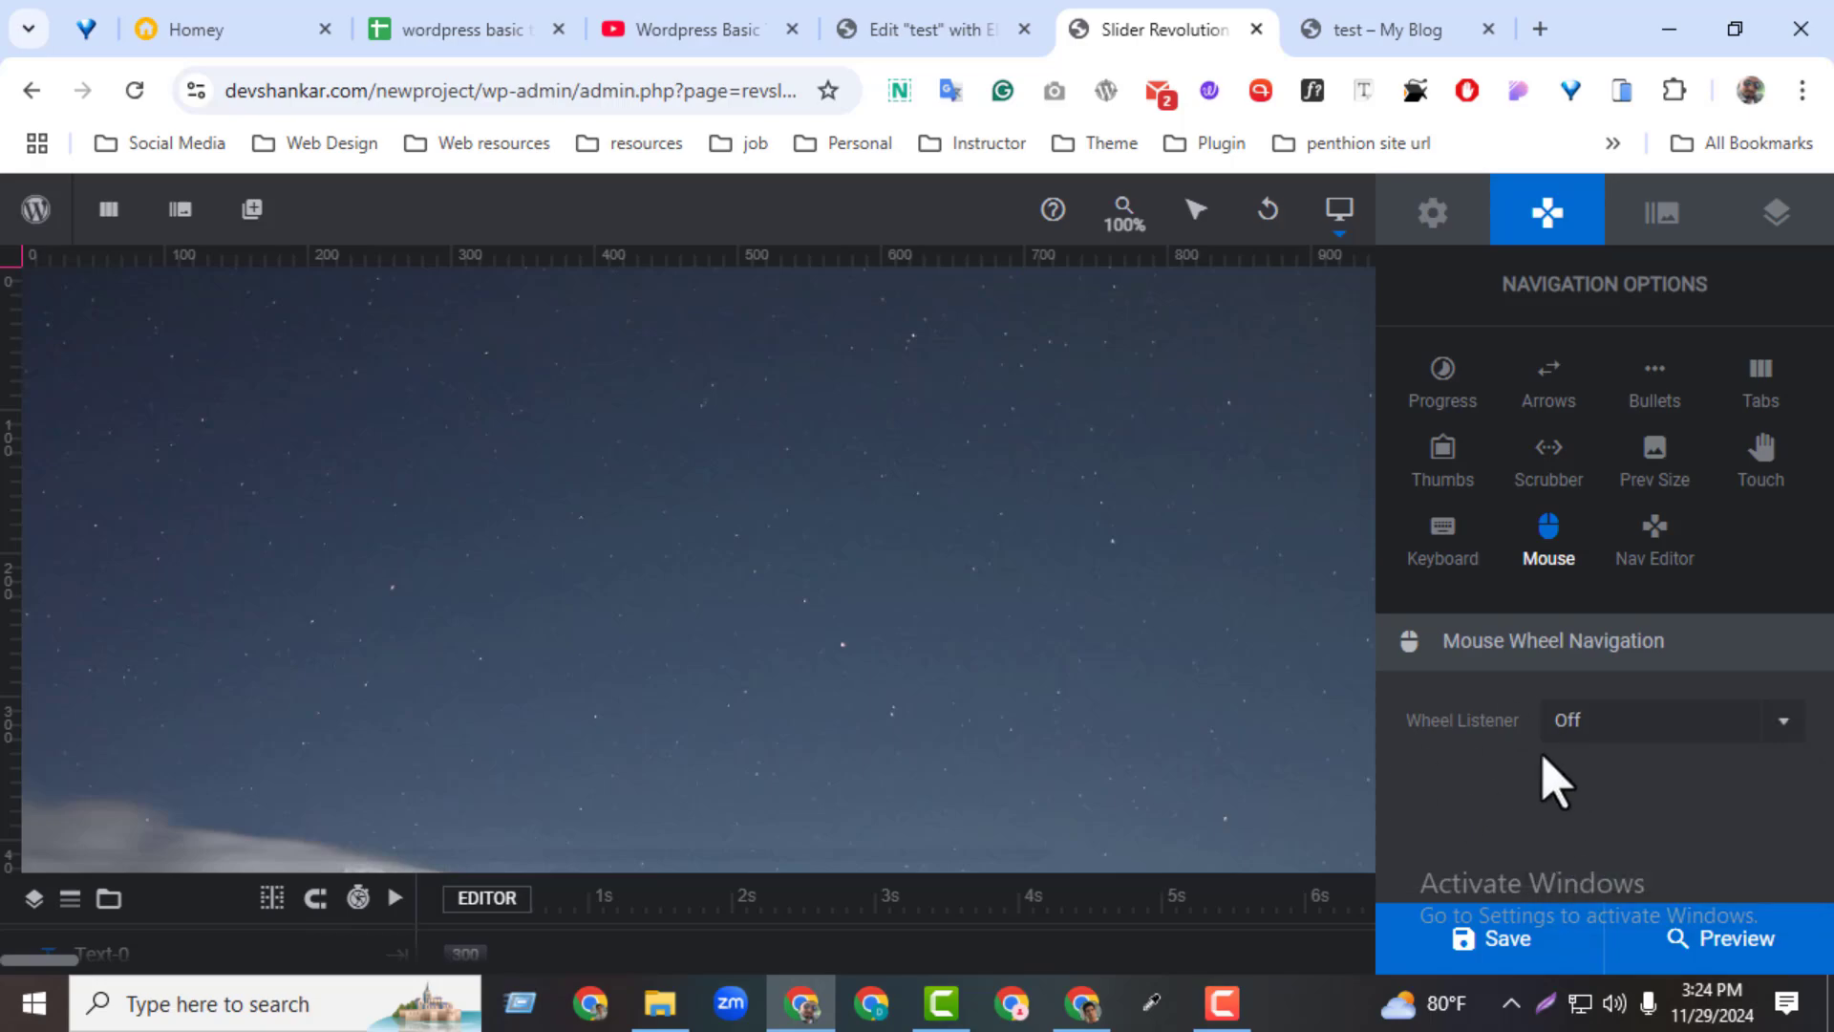
click(1472, 222)
click(1523, 227)
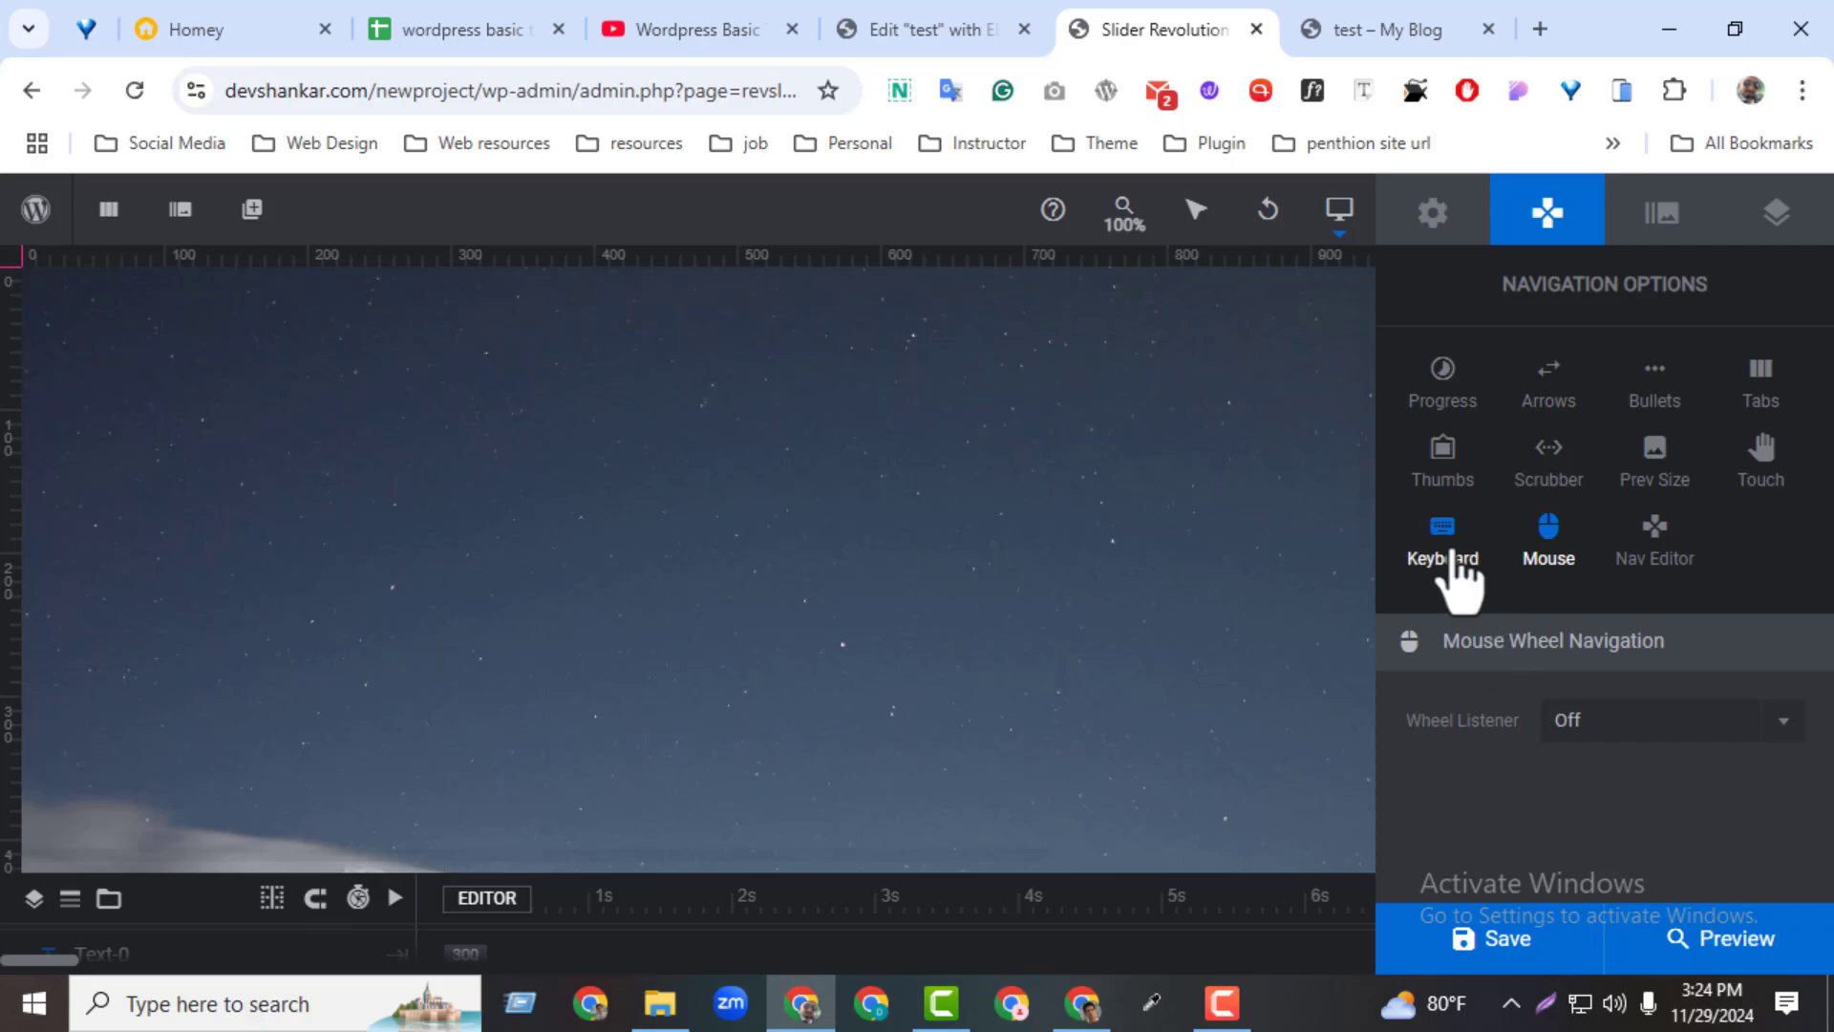
click(1533, 932)
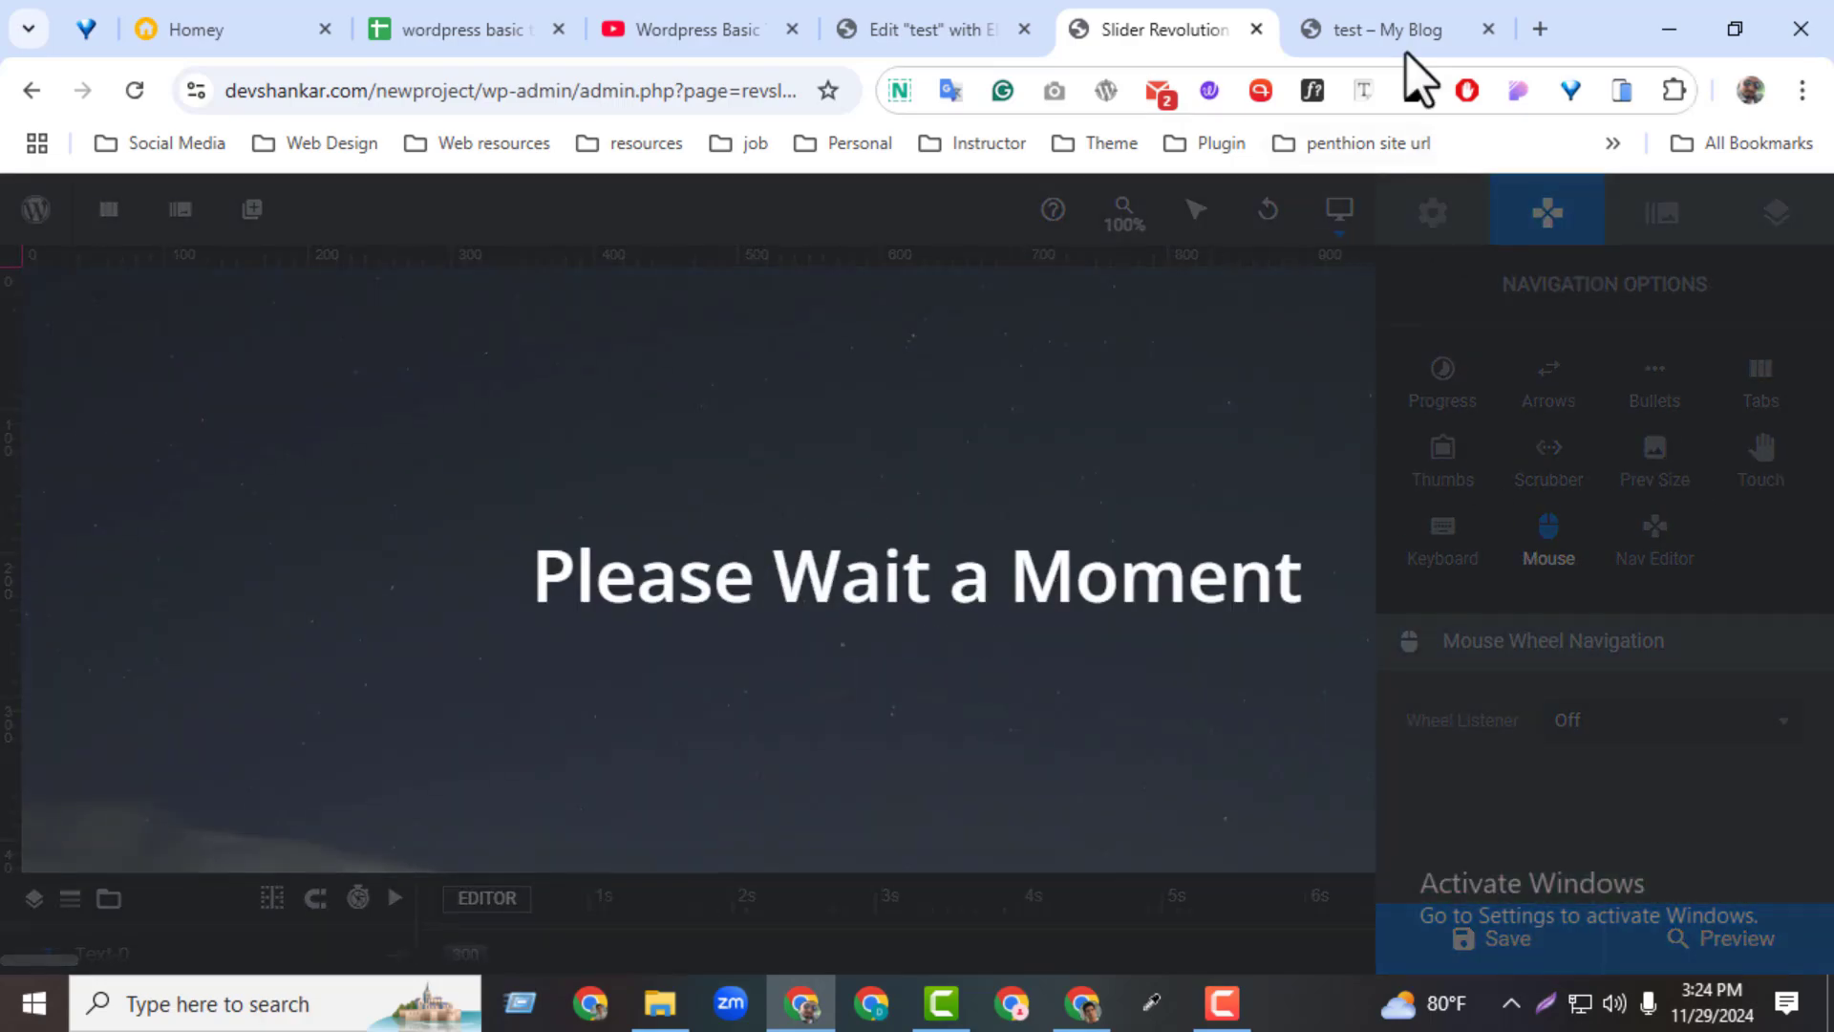
Reload the test page and scroll over the slider to check how the saved module behaves
click(1390, 30)
click(135, 91)
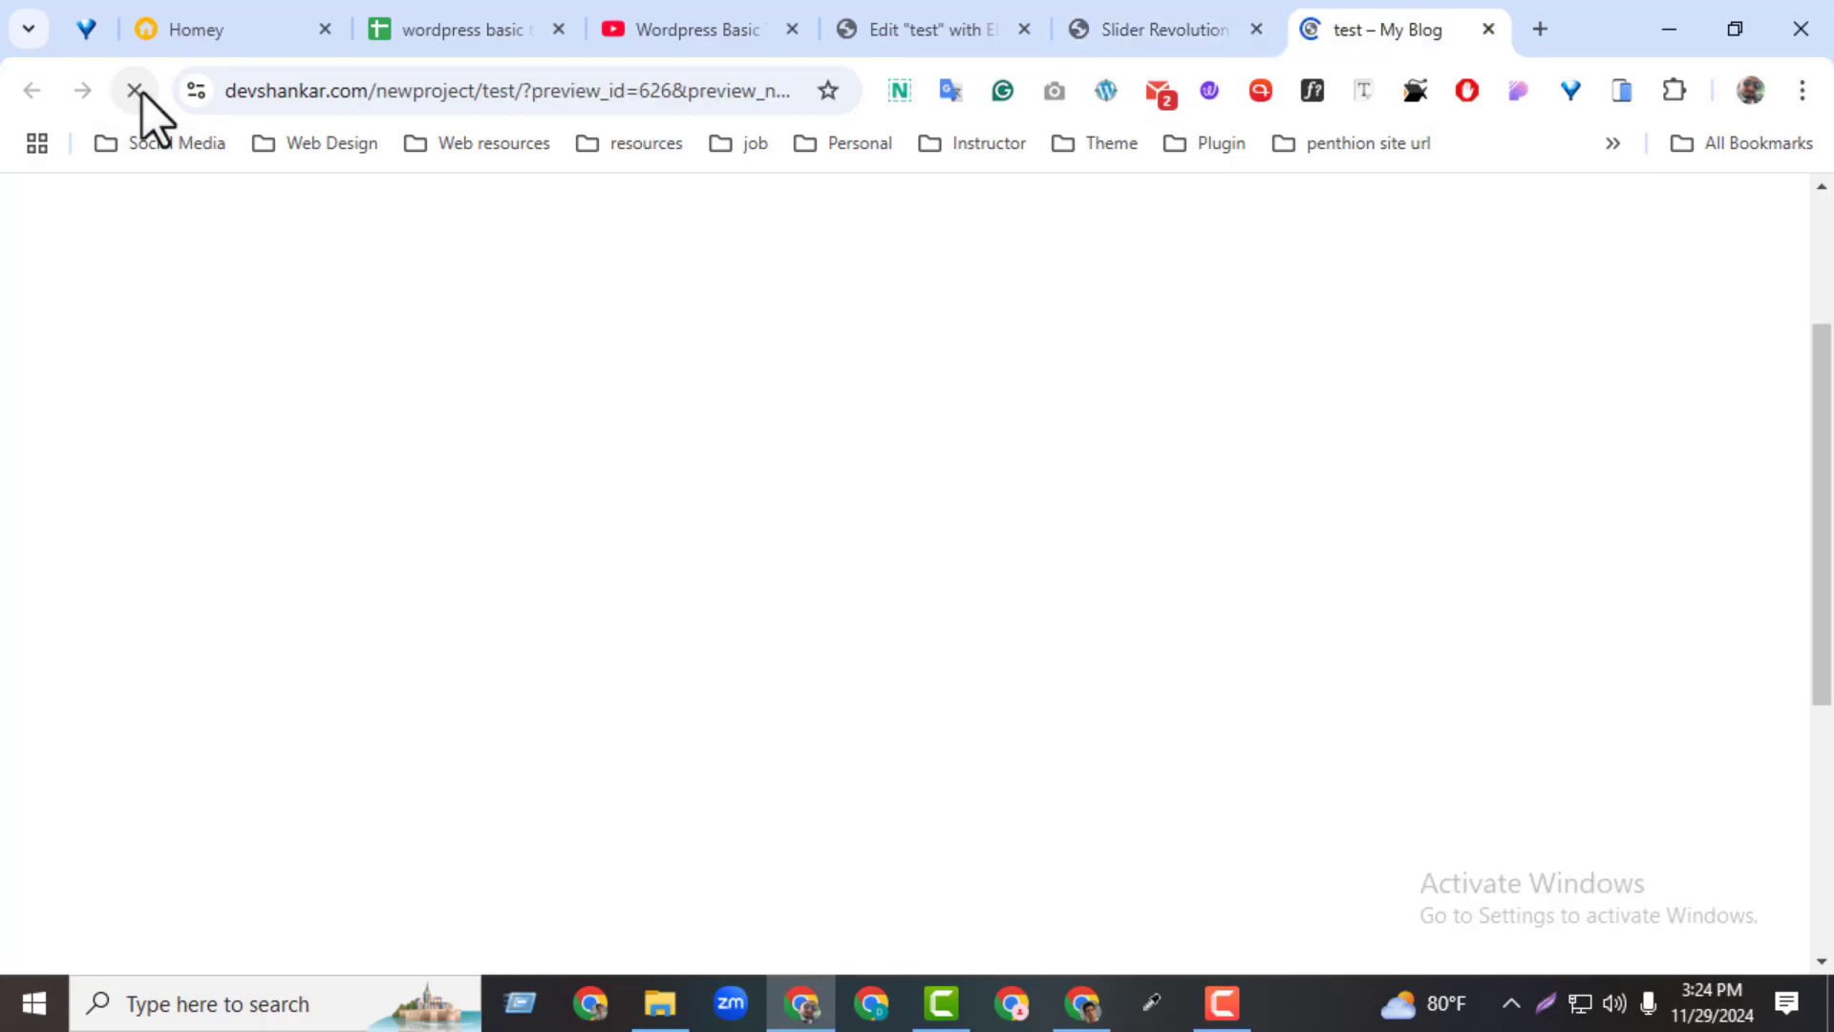
mouse_move(1828, 533)
mouse_down()
mouse_move(1830, 683)
mouse_move(1818, 519)
mouse_up()
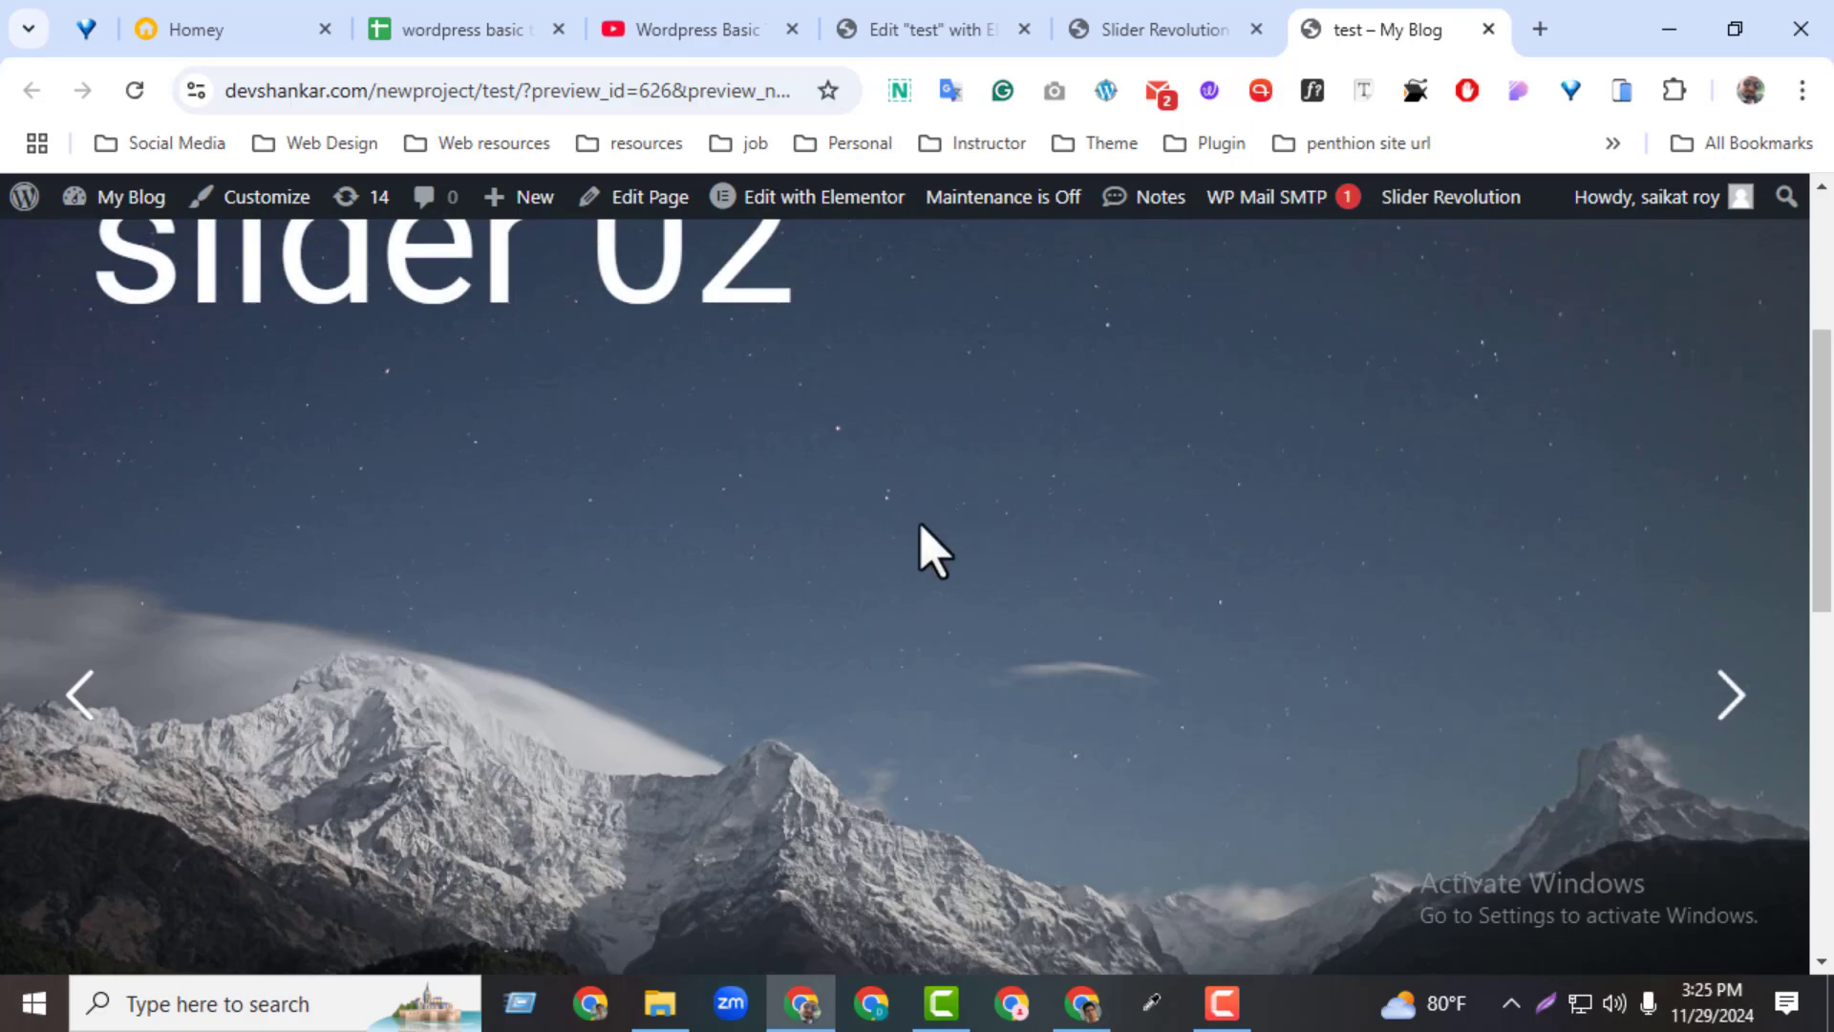
drag(1820, 460, 1818, 328)
Return to the slider editor and view the "slider one" text's layer options and the slide options of slide 01
click(1084, 26)
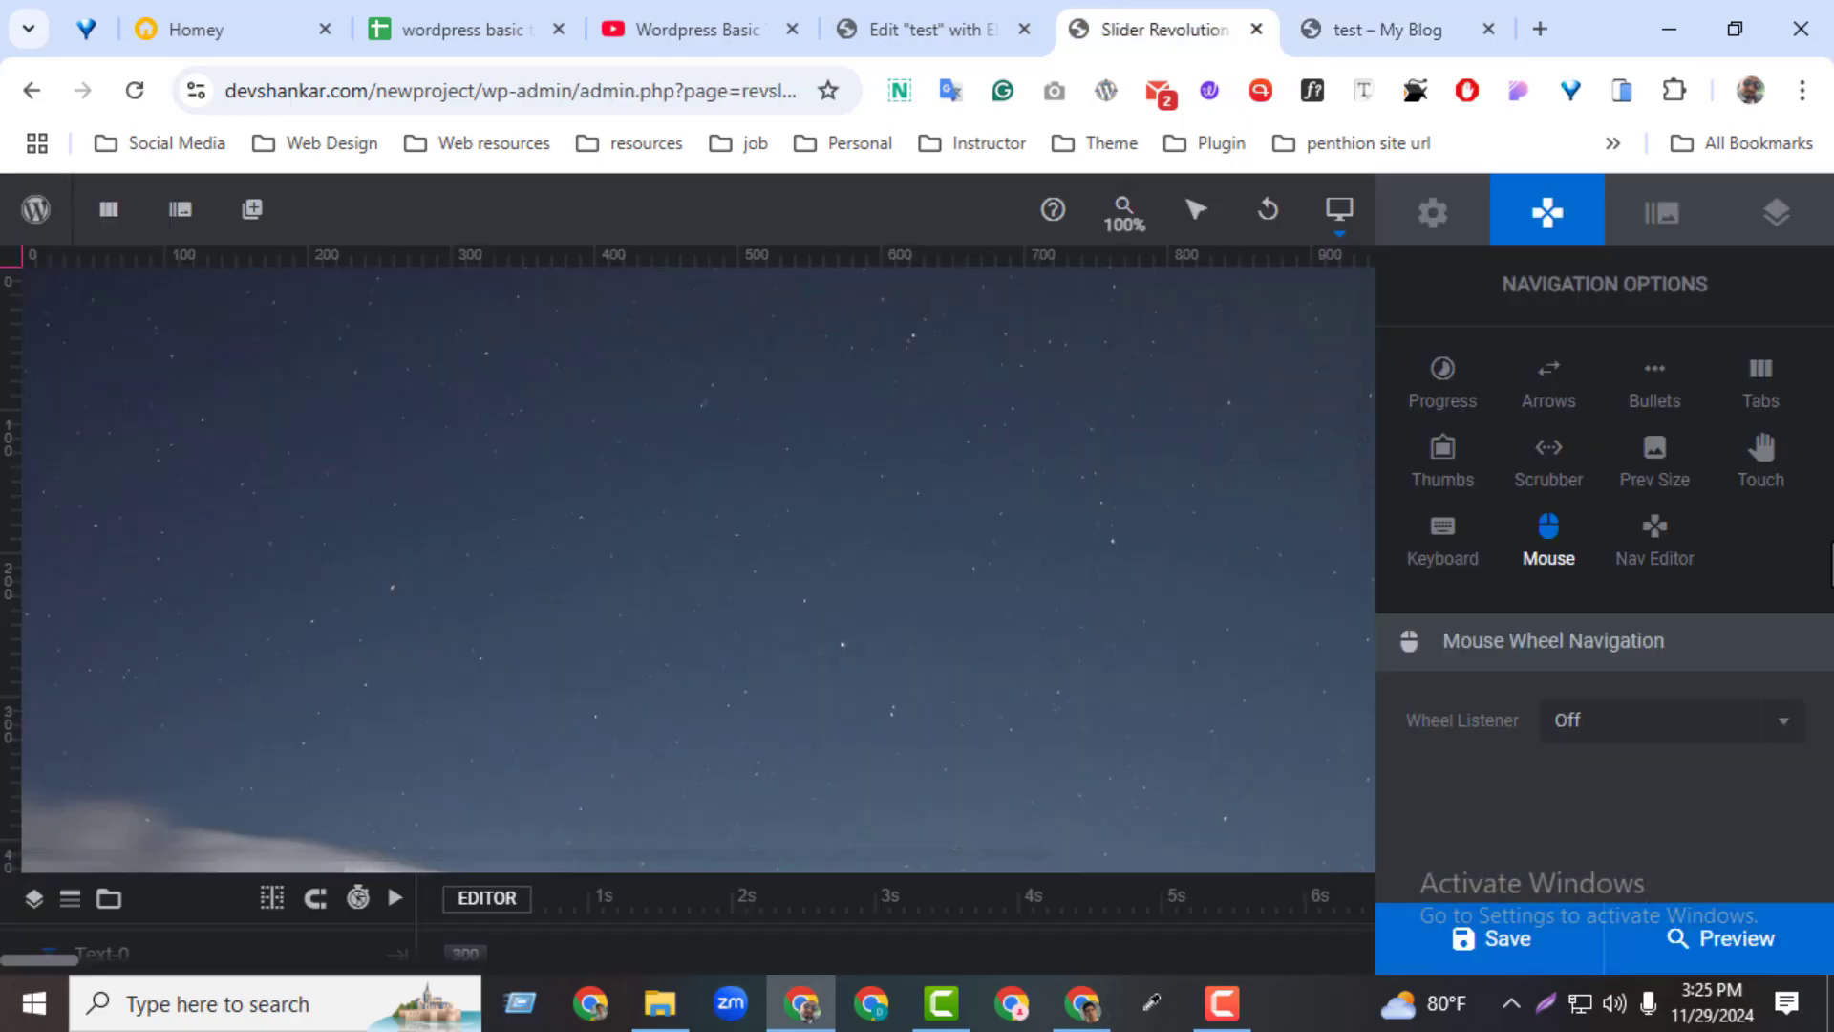
click(1689, 219)
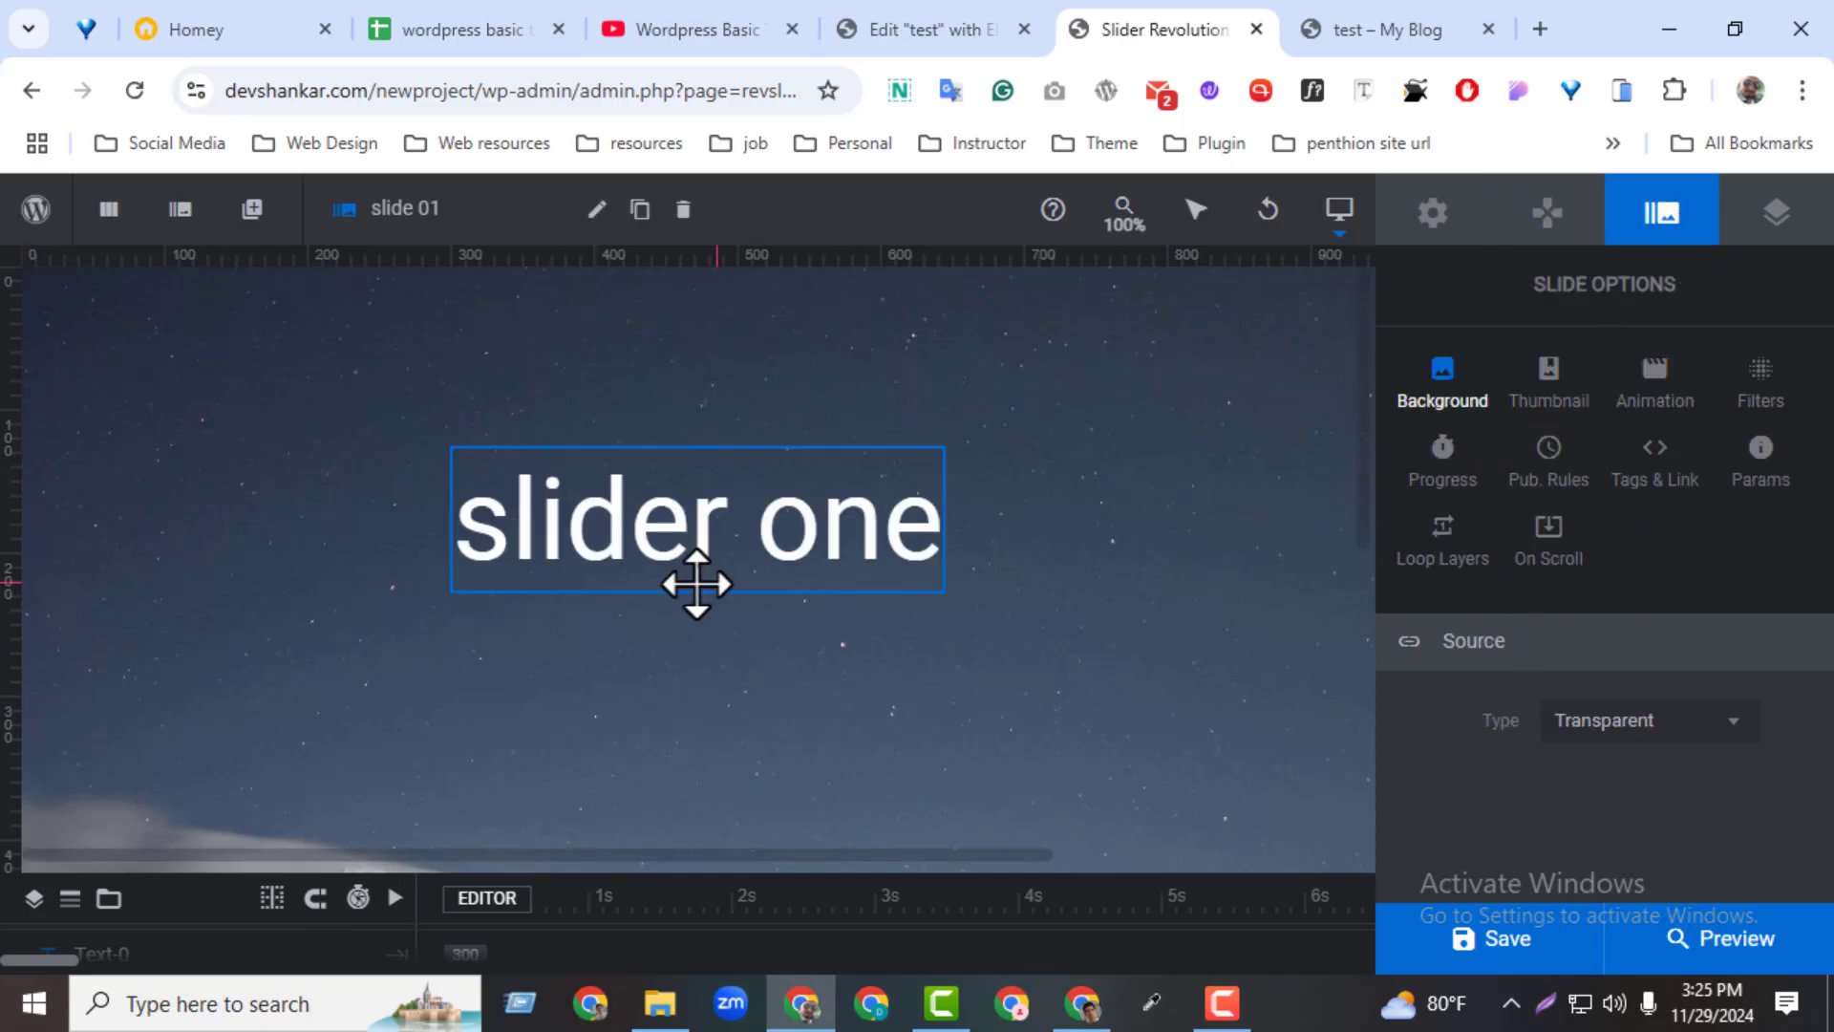
click(697, 583)
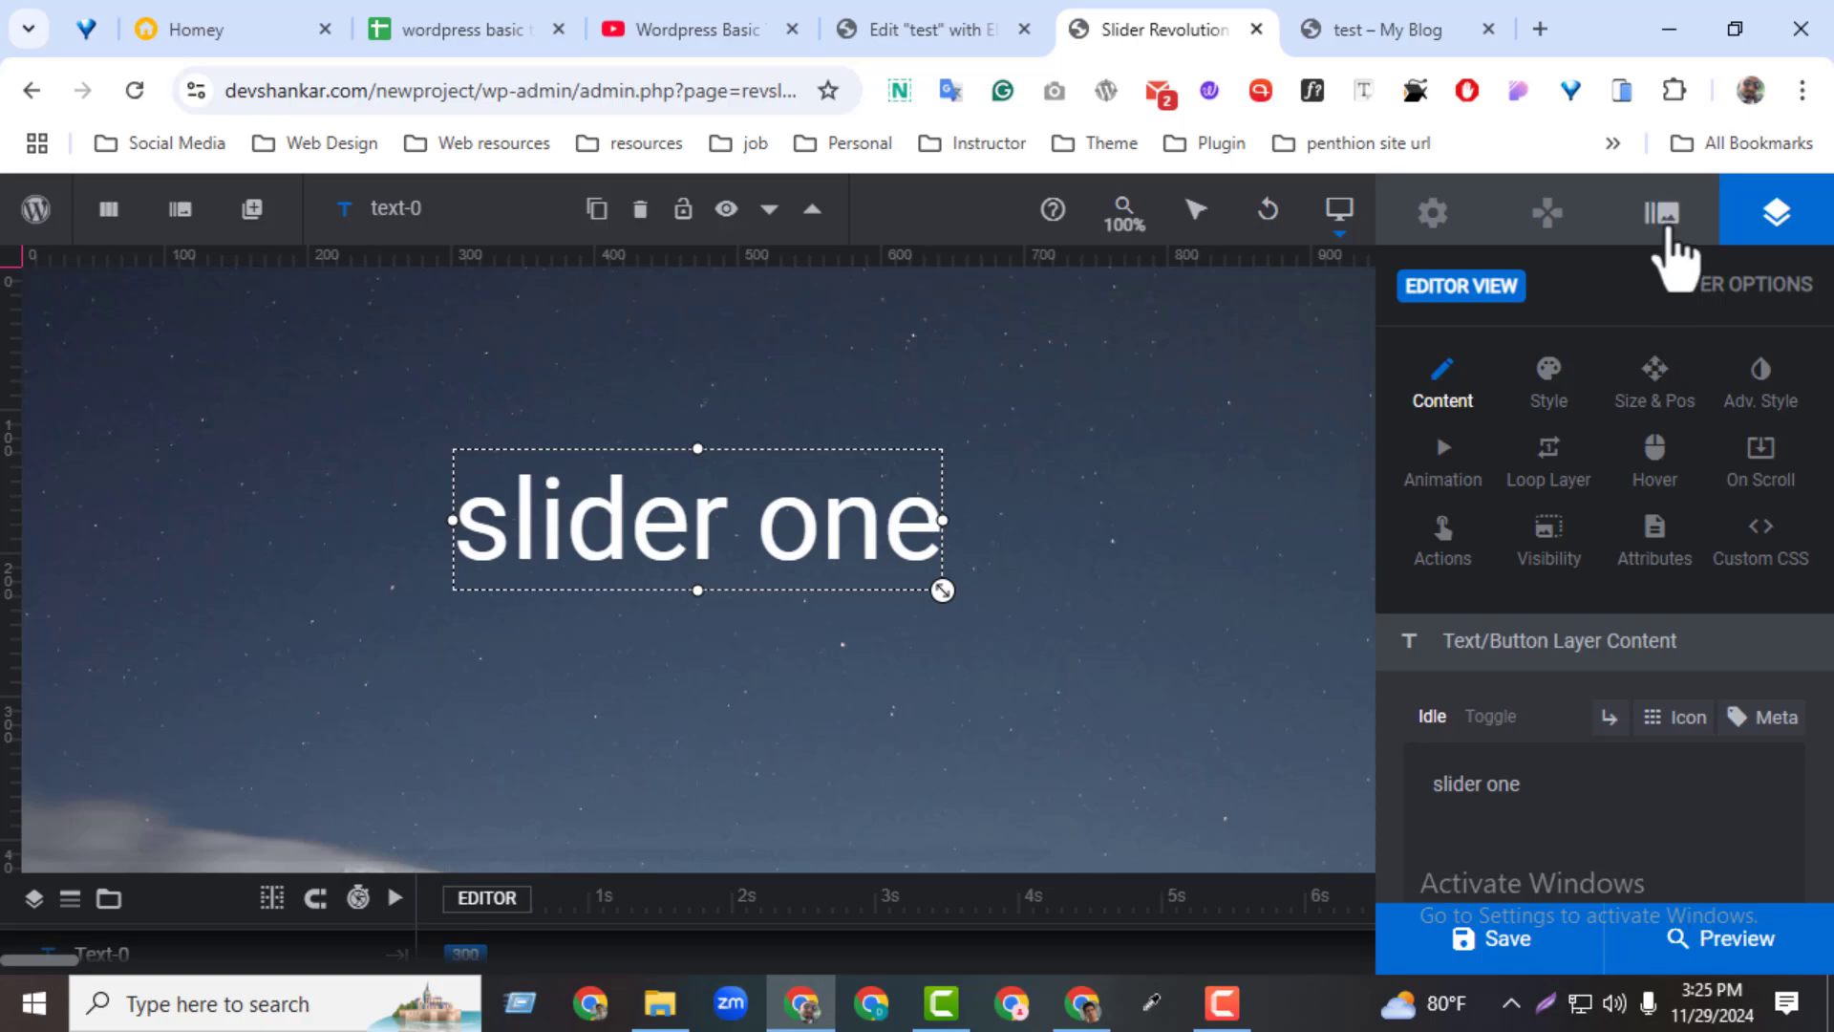
click(1663, 216)
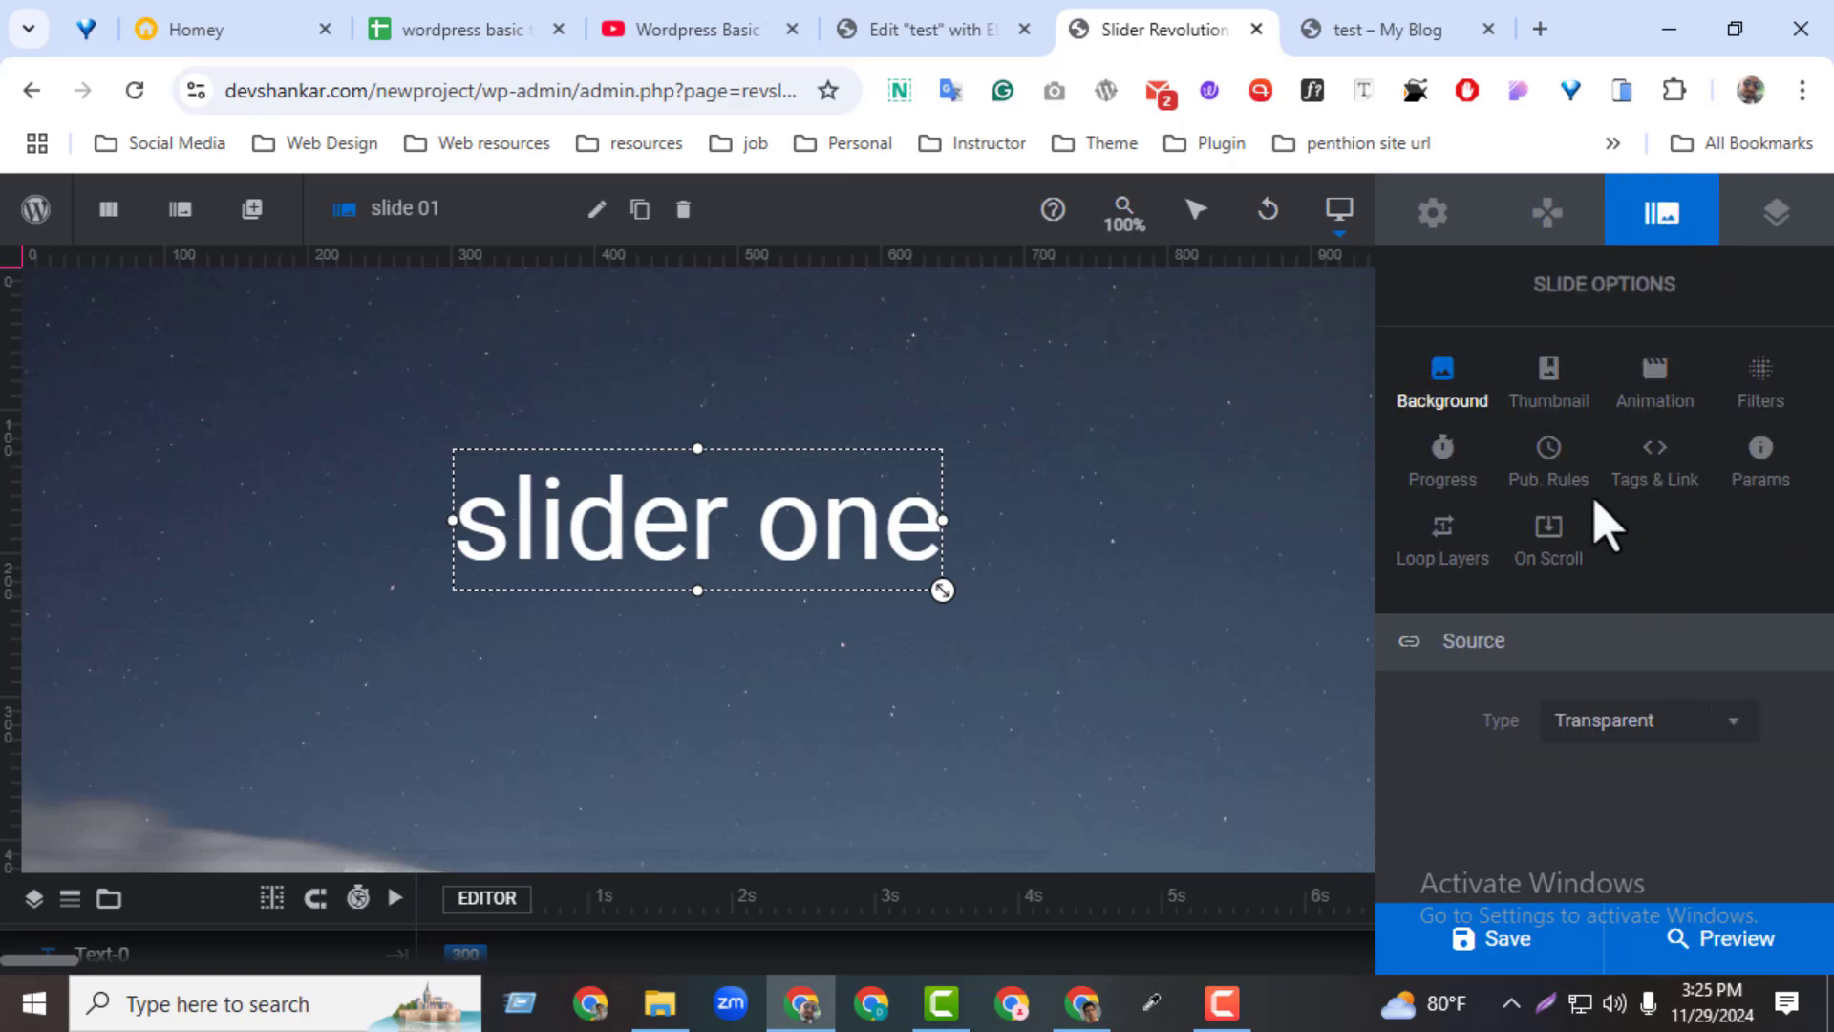
Examine slide 01's background source types and its thumbnail, animation and filter settings, and return to the background options
click(1632, 729)
click(1616, 775)
click(1557, 409)
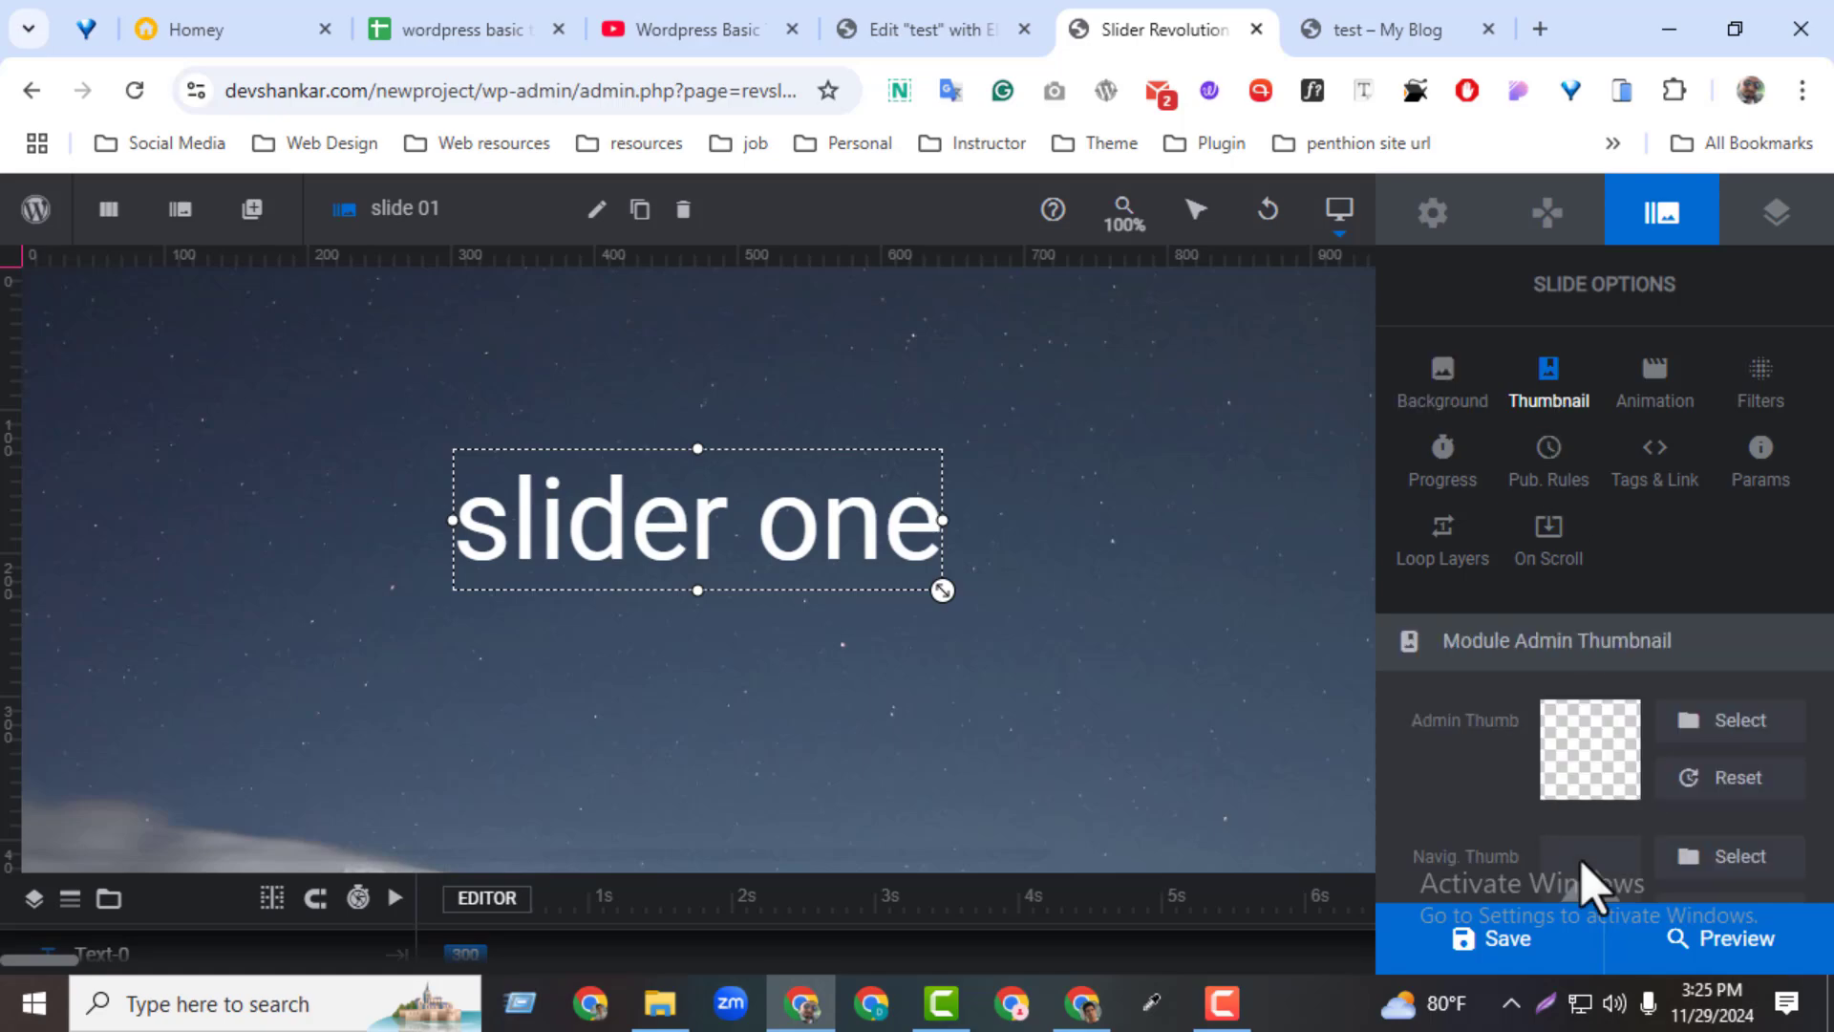
click(1657, 392)
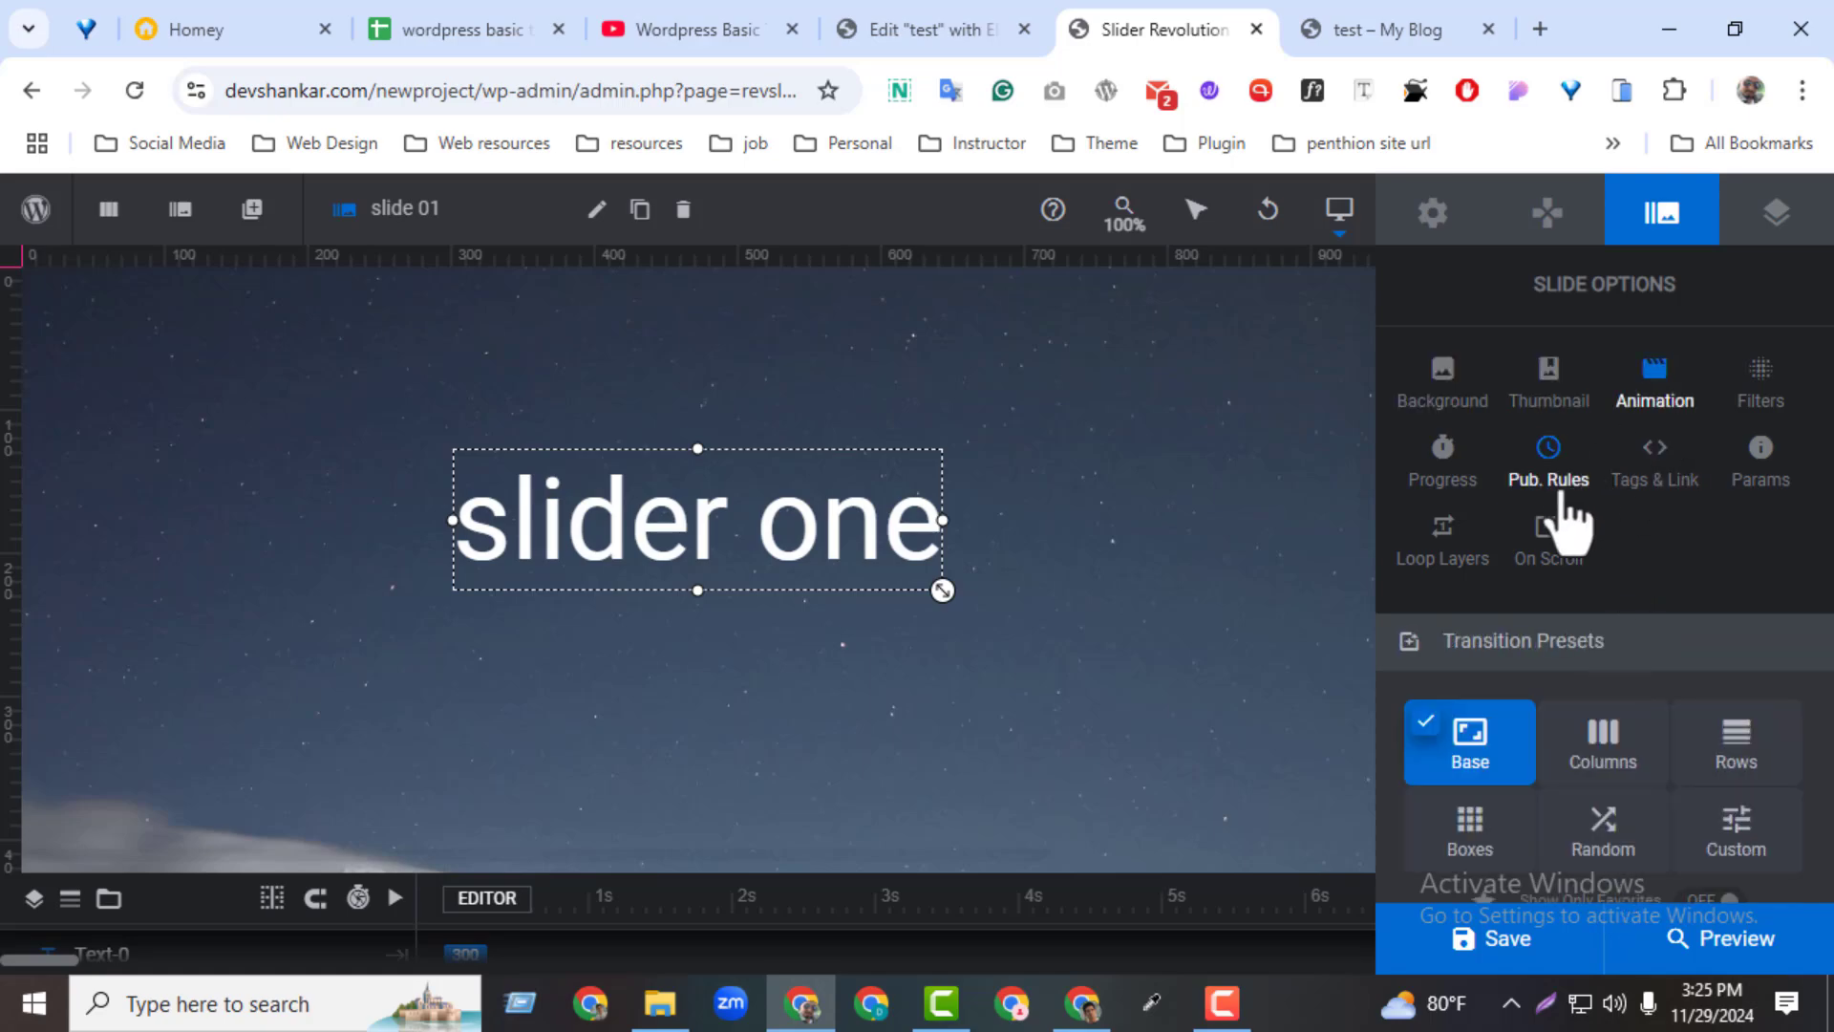
click(1760, 401)
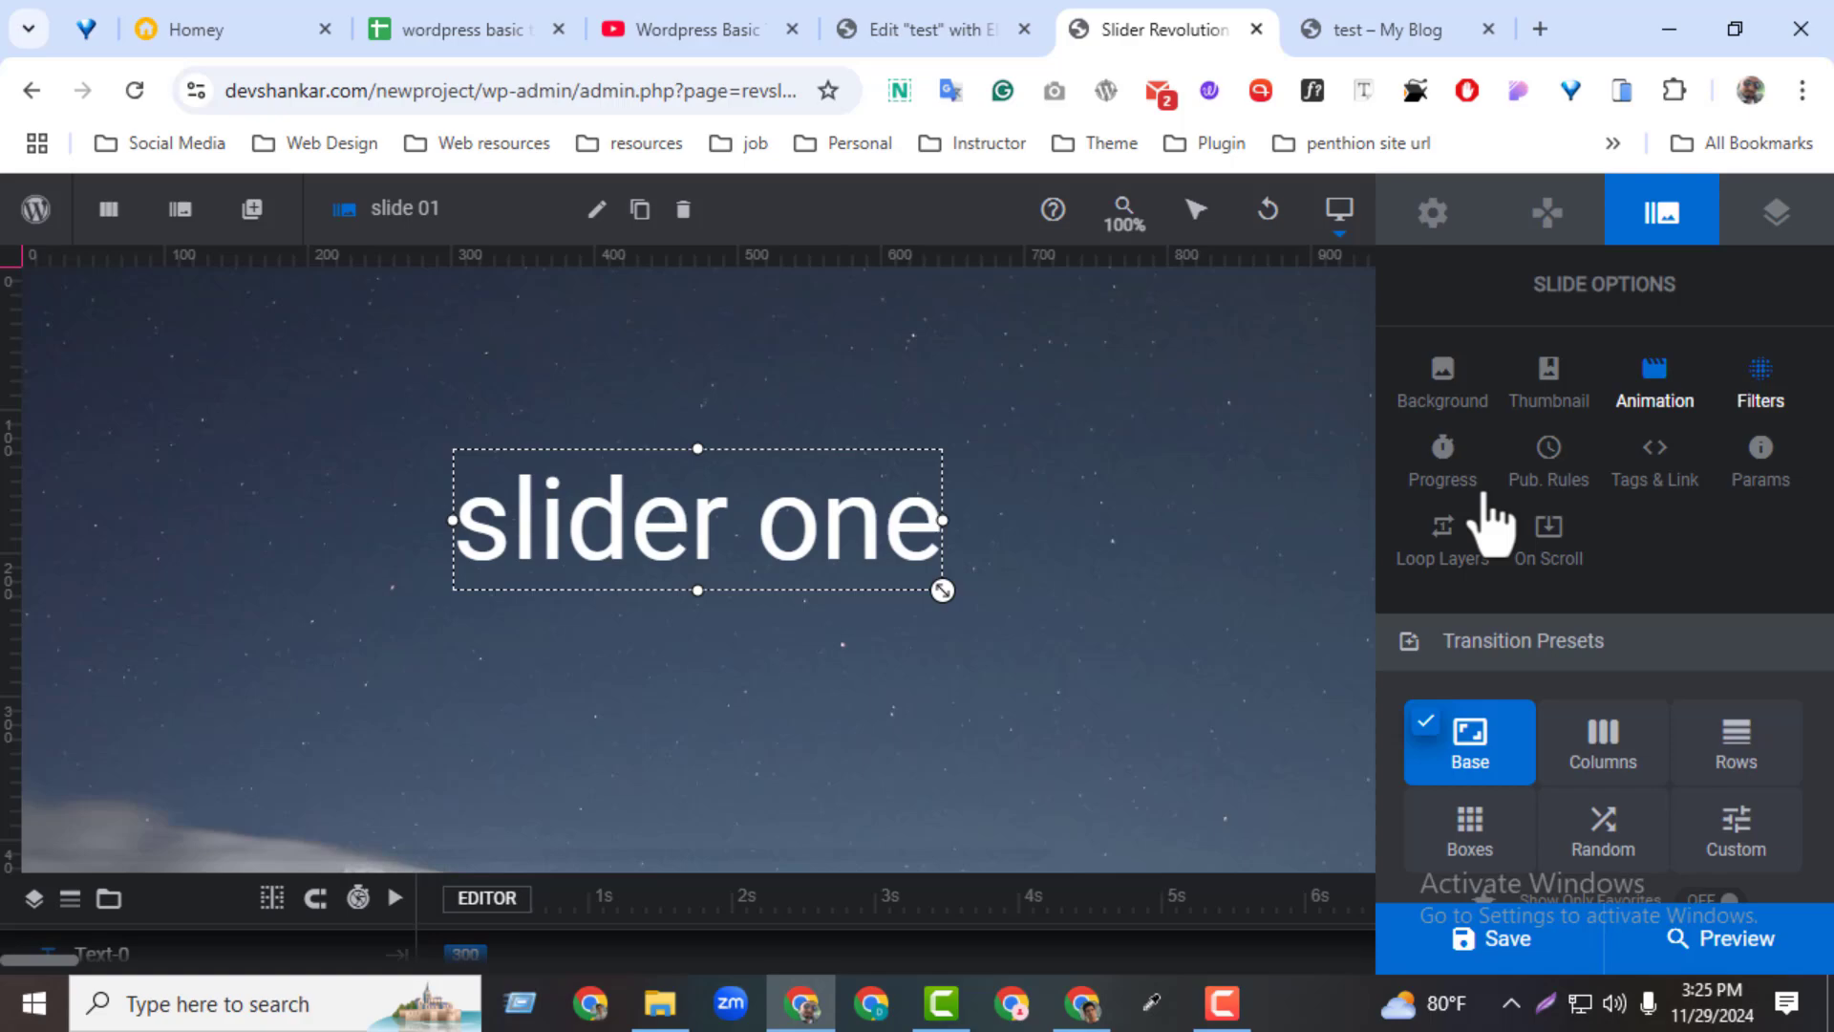
click(1468, 382)
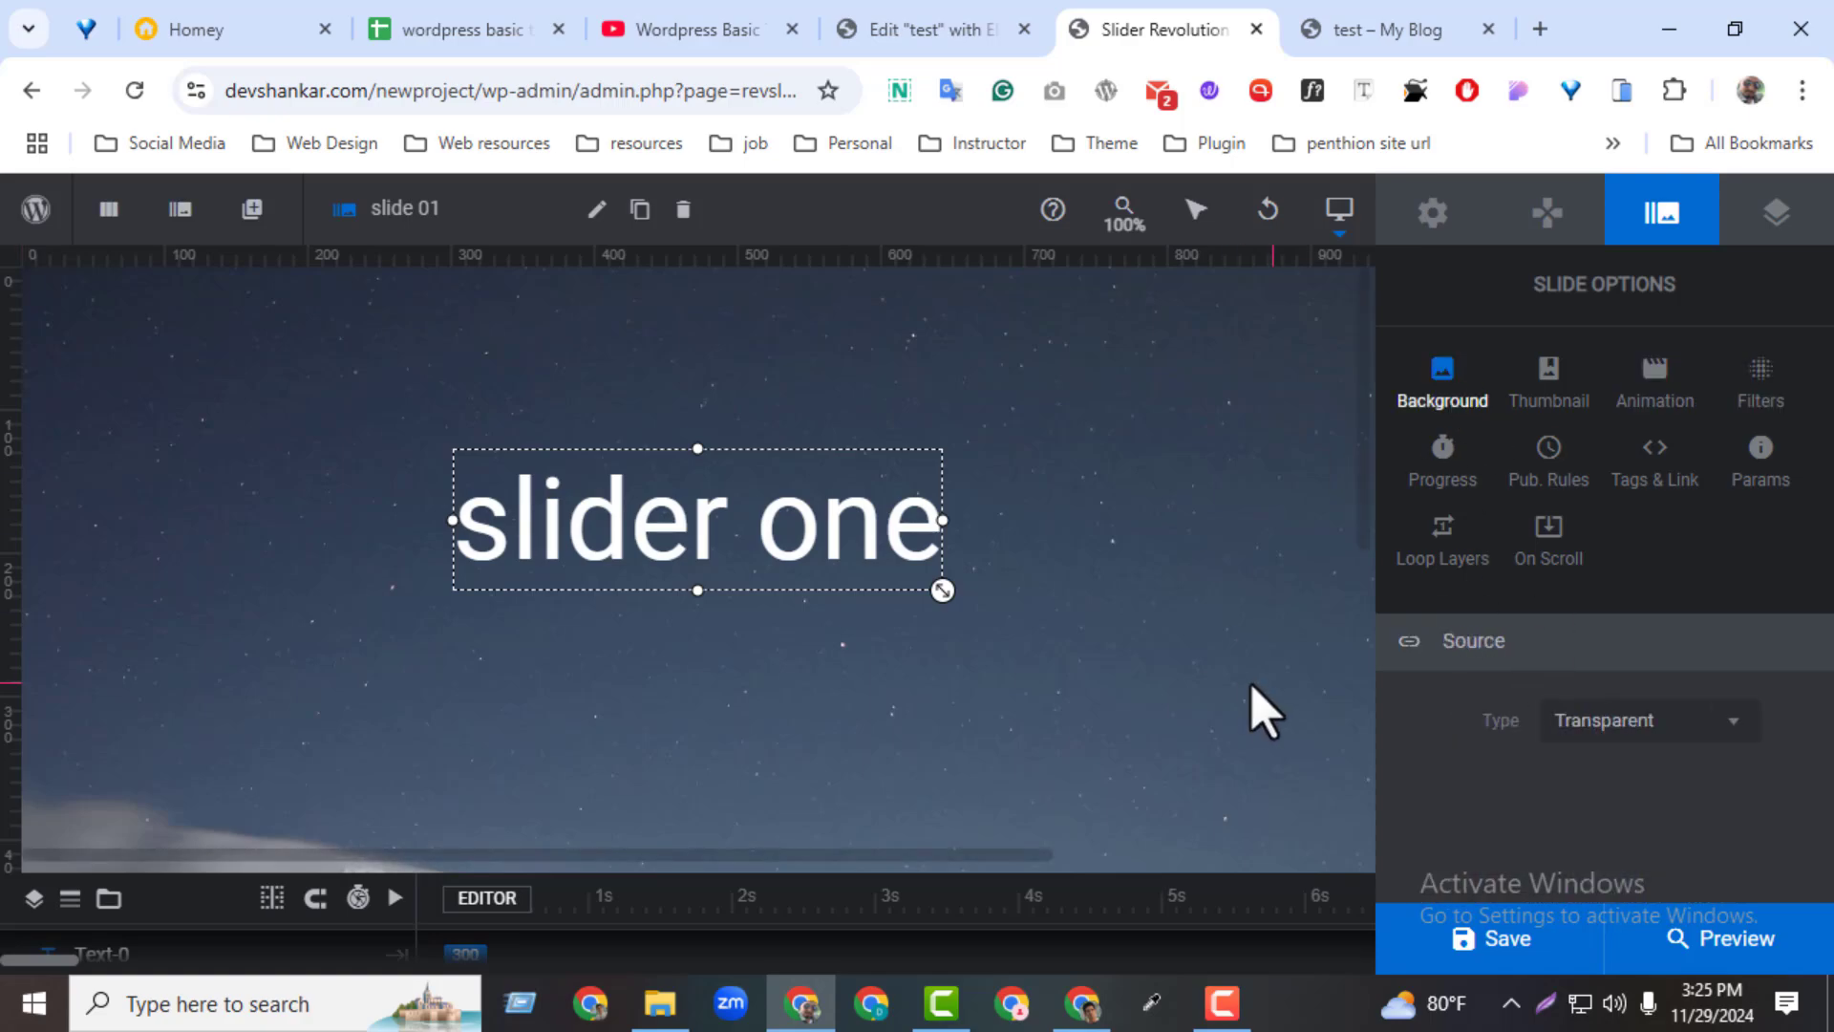